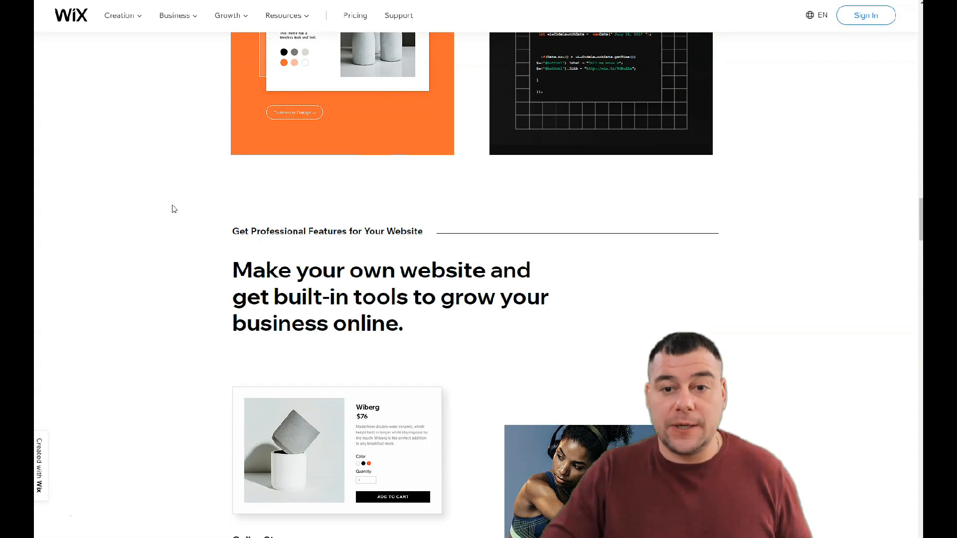
Step: Look through the Wix homepage's website-building features, business tools, blog articles and FAQ
scroll(174, 209, "down", 15)
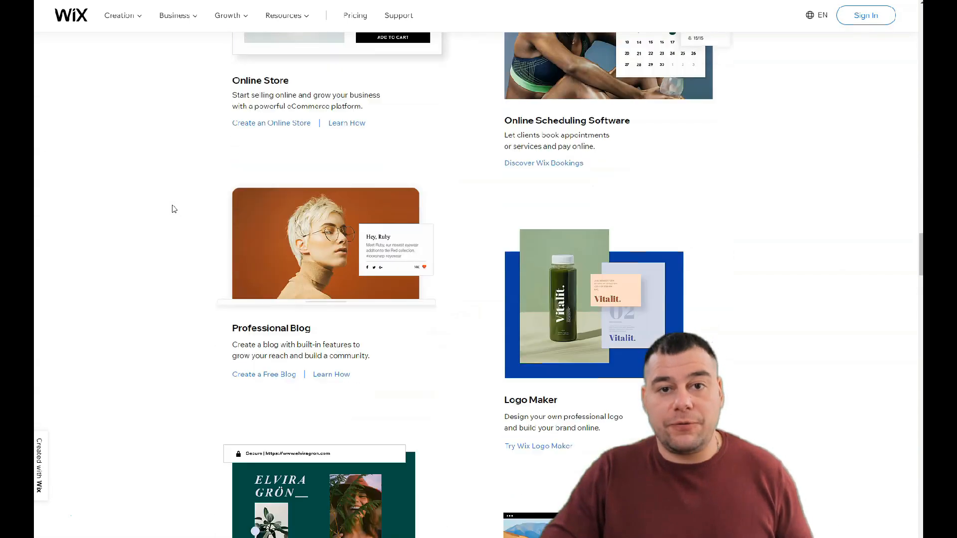
scroll(174, 209, "down", 12)
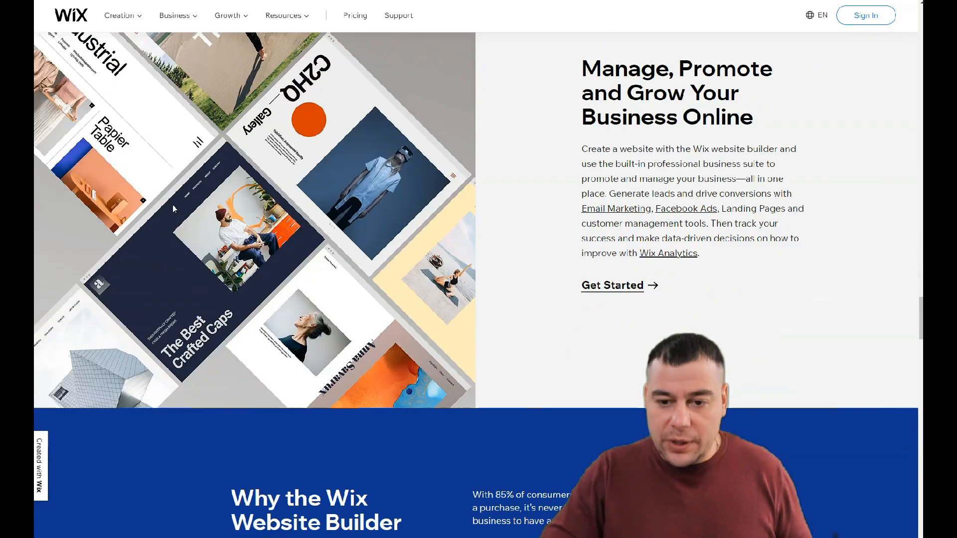
scroll(174, 208, "down", 6)
scroll(176, 209, "down", 18)
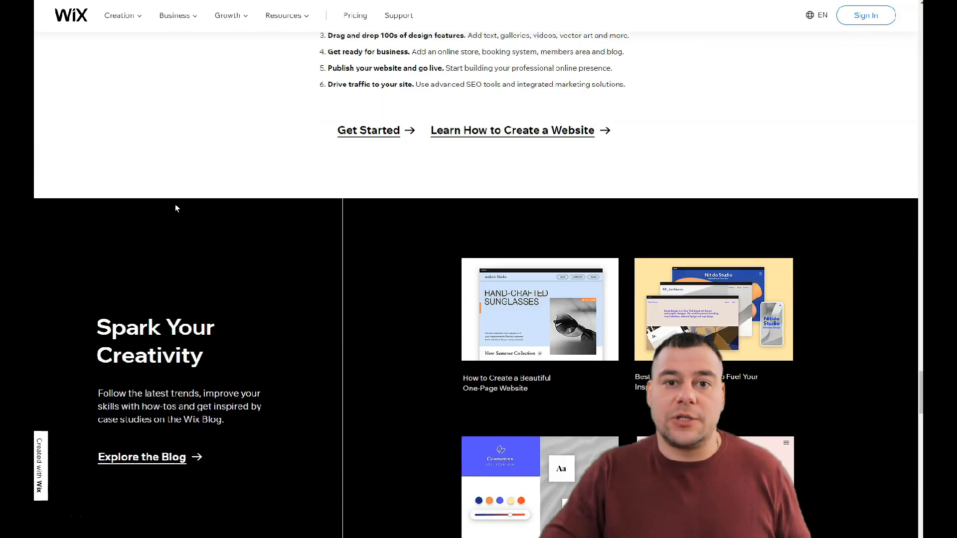
scroll(176, 209, "down", 18)
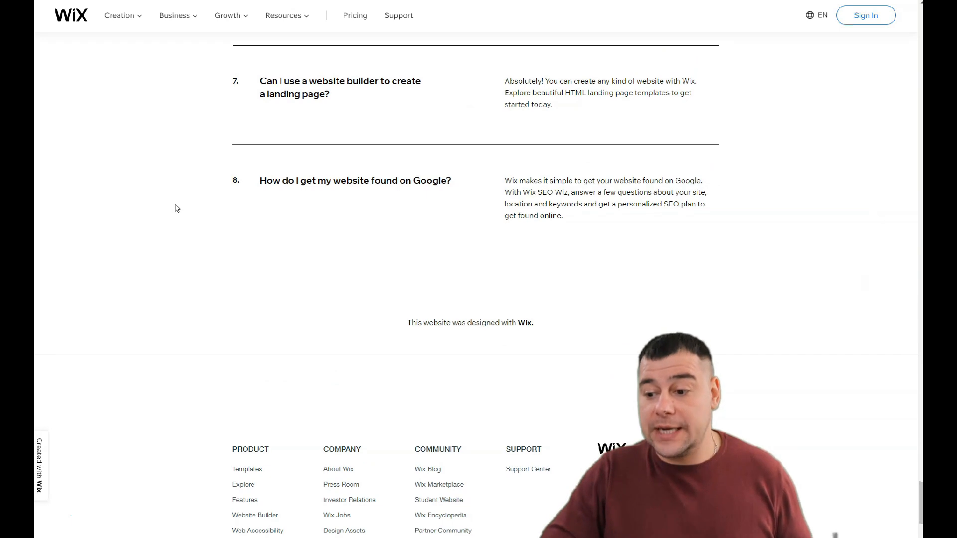
scroll(176, 209, "down", 2)
scroll(177, 208, "up", 20)
scroll(184, 204, "up", 20)
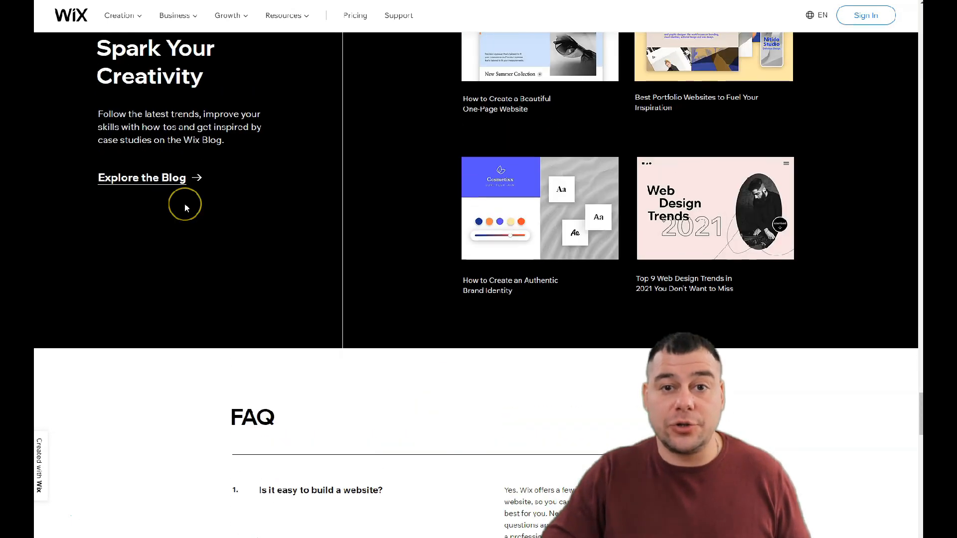
scroll(185, 204, "up", 20)
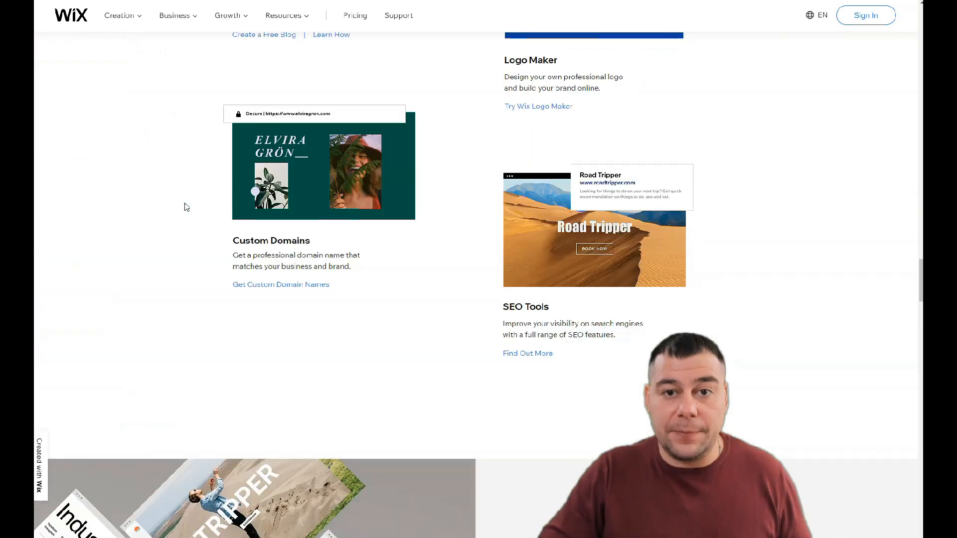
scroll(186, 207, "up", 20)
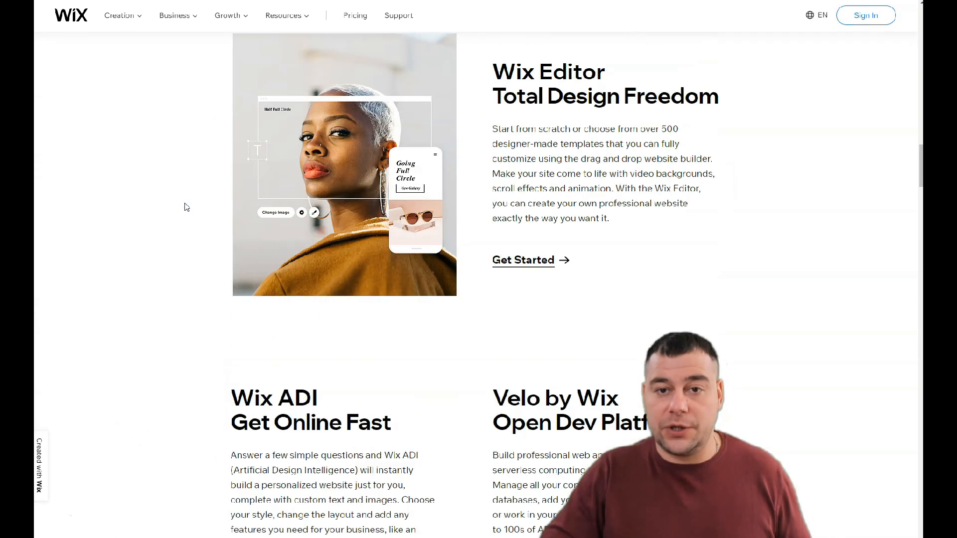
scroll(186, 206, "up", 15)
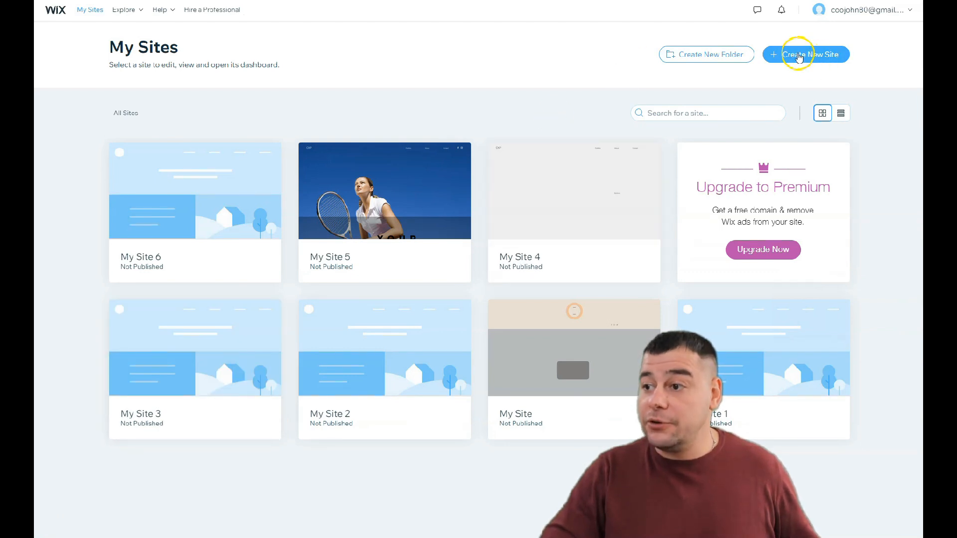
Step: Create a new site in the Other category, choosing to build it with the Editor from a template
left_click(800, 56)
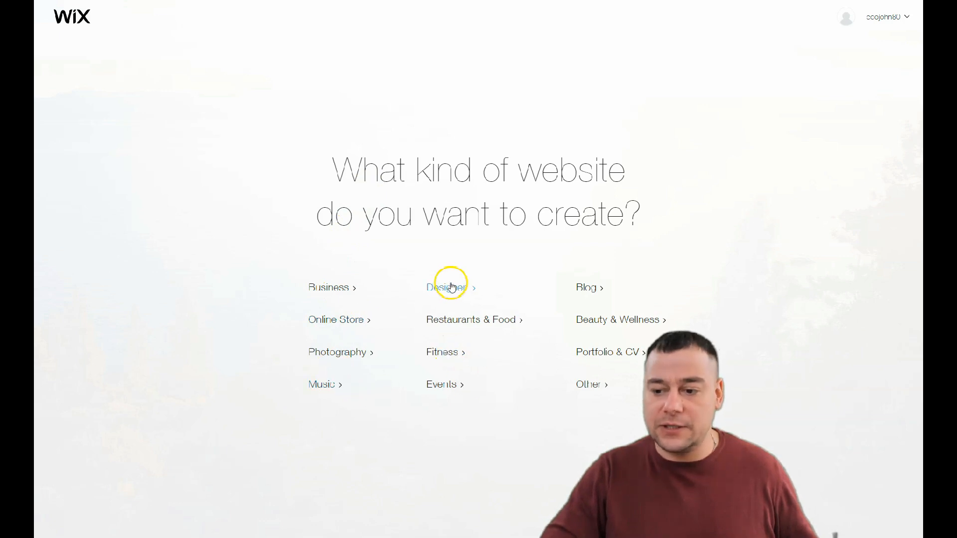
left_click(593, 384)
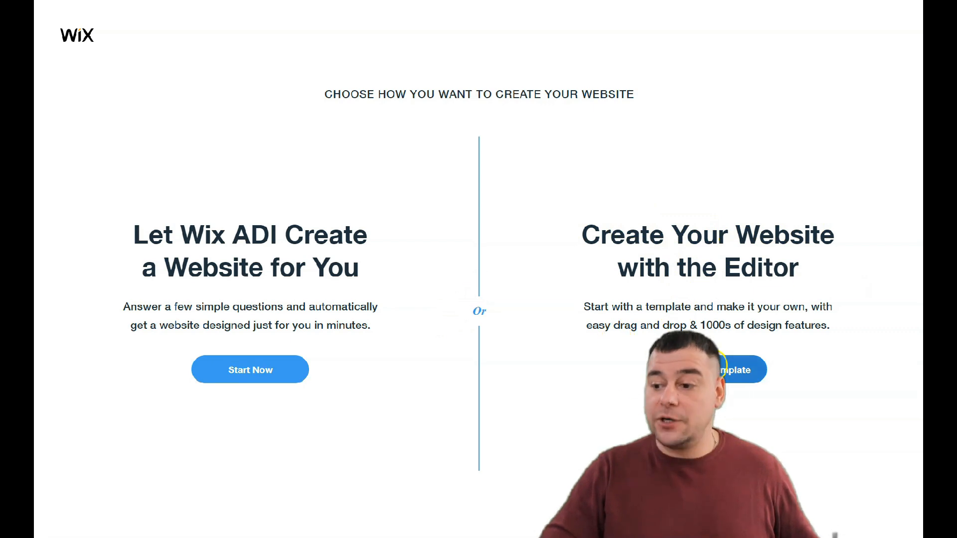
left_click(690, 370)
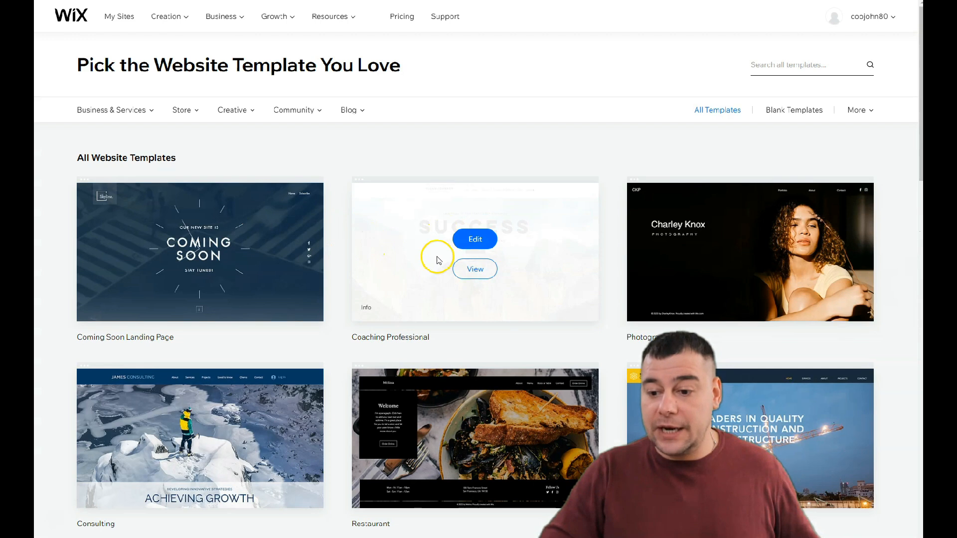
Step: Browse the website templates through page 3 and open the Movie template for editing
scroll(438, 255, "down", 8)
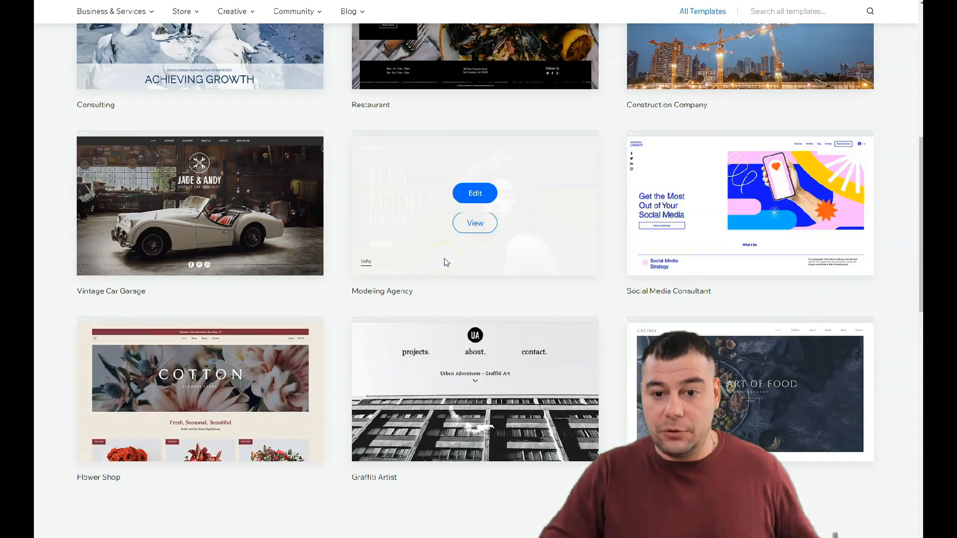
scroll(445, 262, "down", 5)
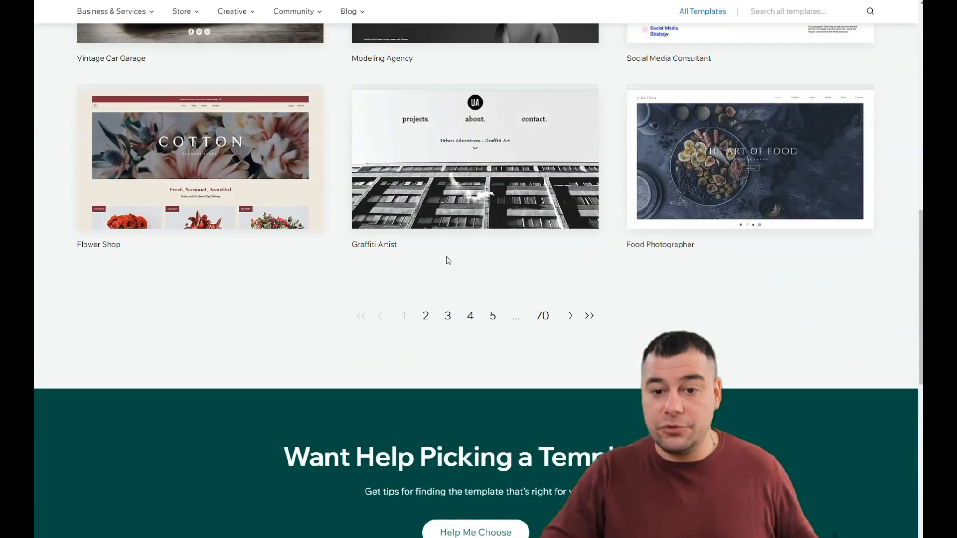
left_click(425, 316)
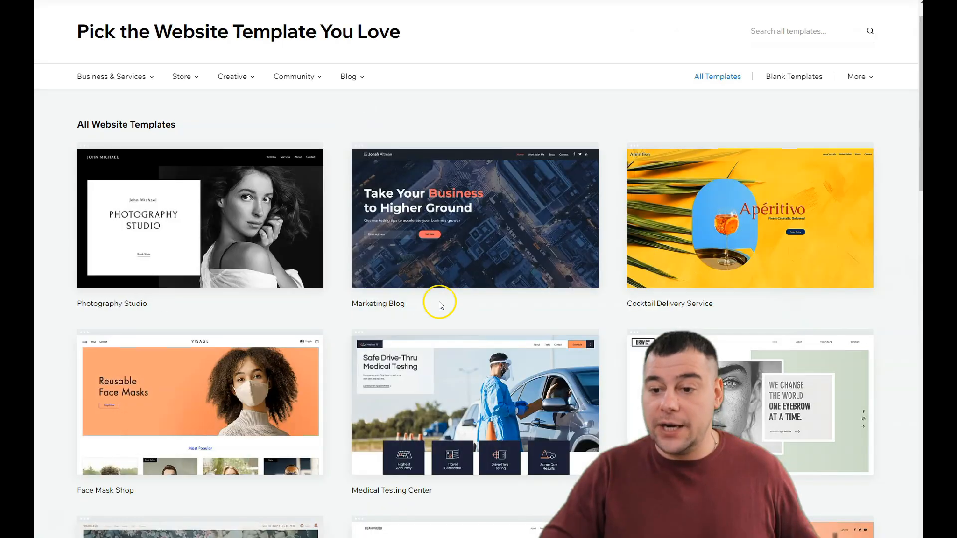
scroll(445, 300, "down", 4)
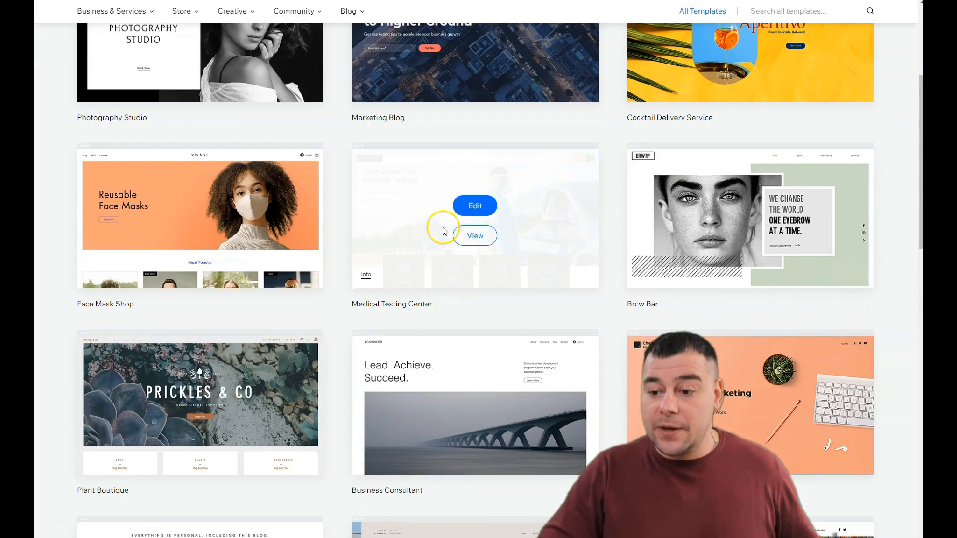
scroll(444, 230, "down", 5)
mouse_move(443, 203)
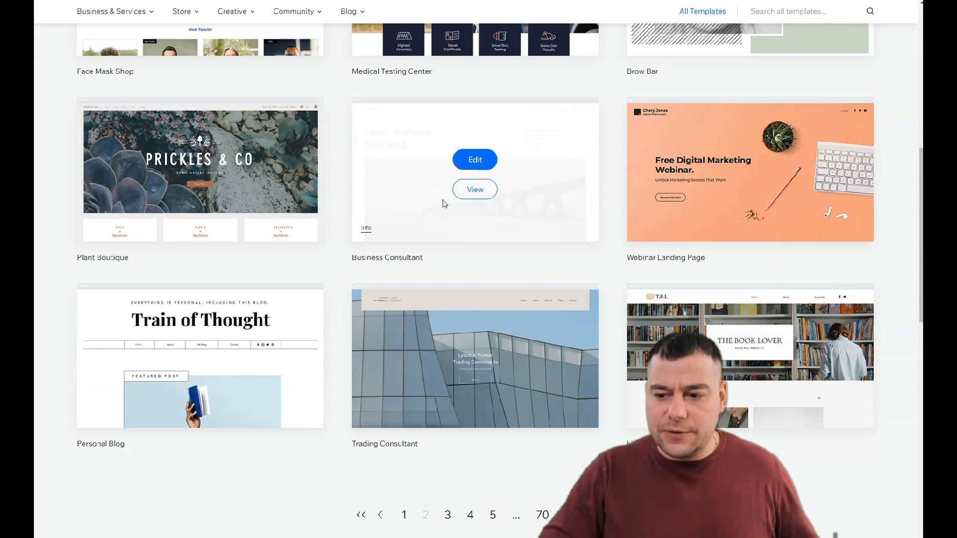
scroll(443, 203, "down", 3)
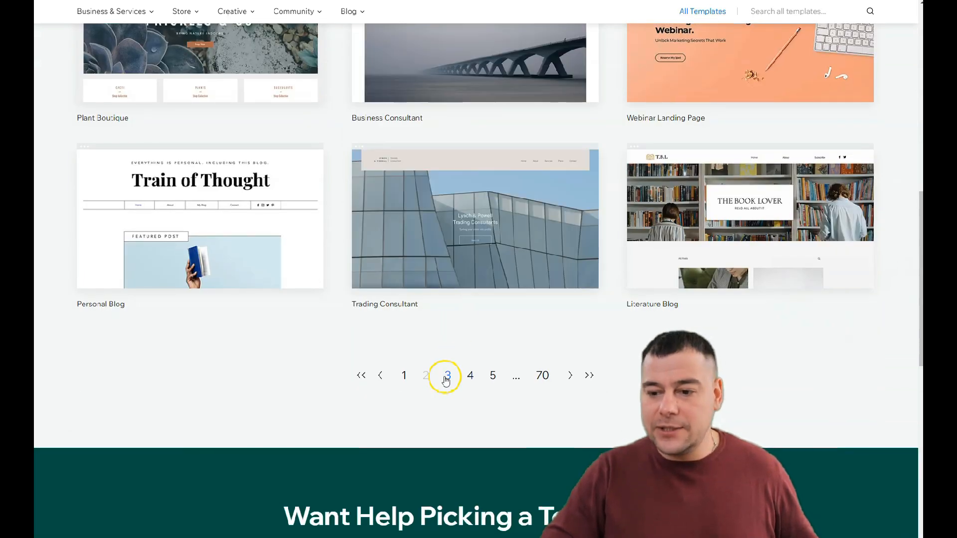
left_click(447, 376)
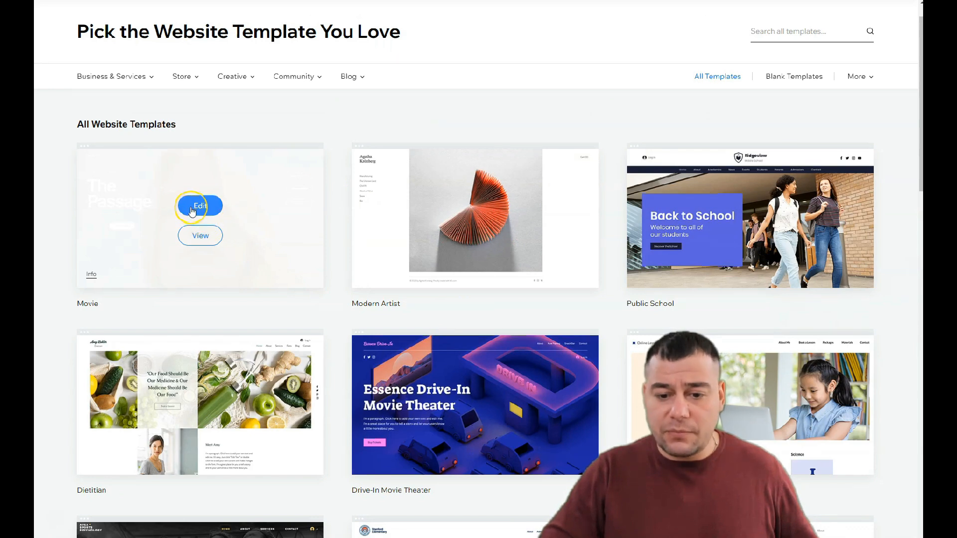
left_click(191, 208)
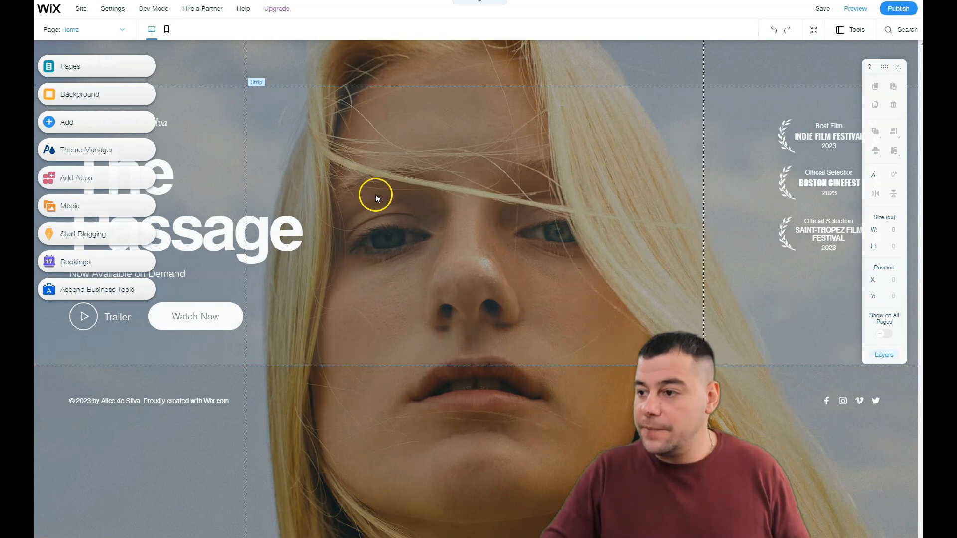
Step: View the home page's sections in Zoom Out mode and return to the normal editing view
left_click(813, 31)
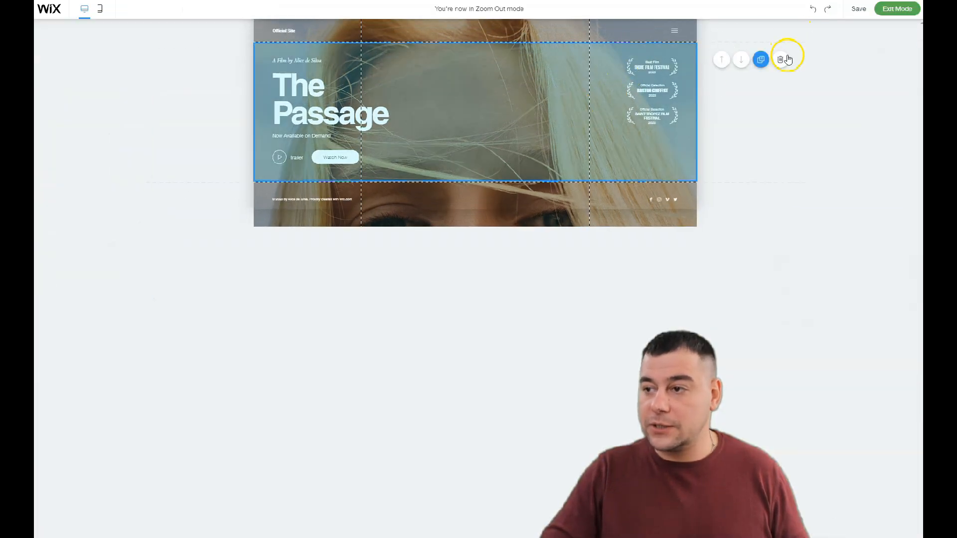
left_click(897, 9)
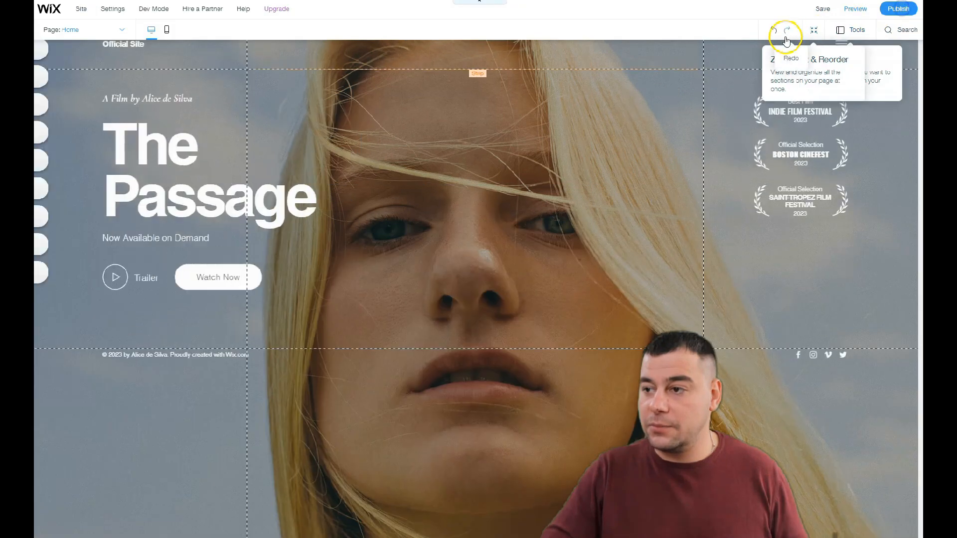
left_click(811, 29)
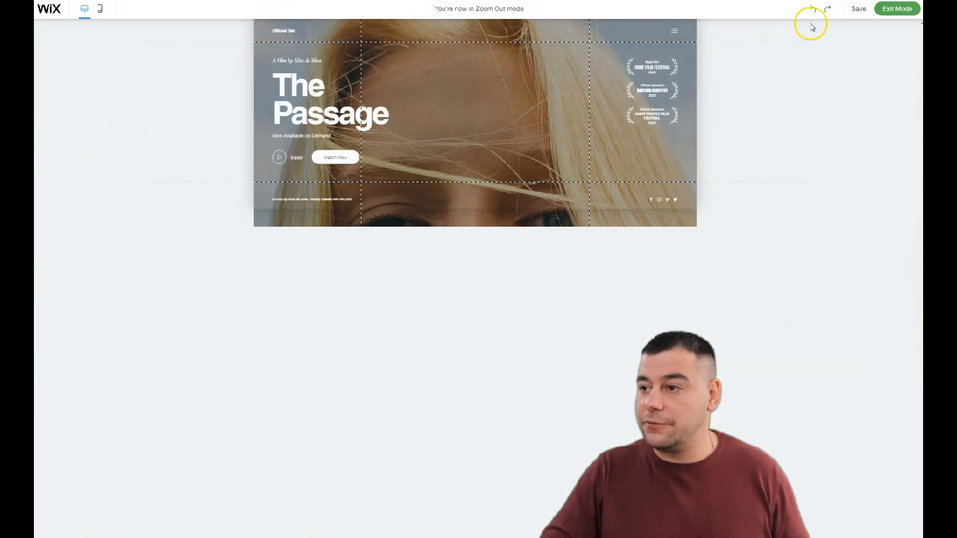
left_click(896, 10)
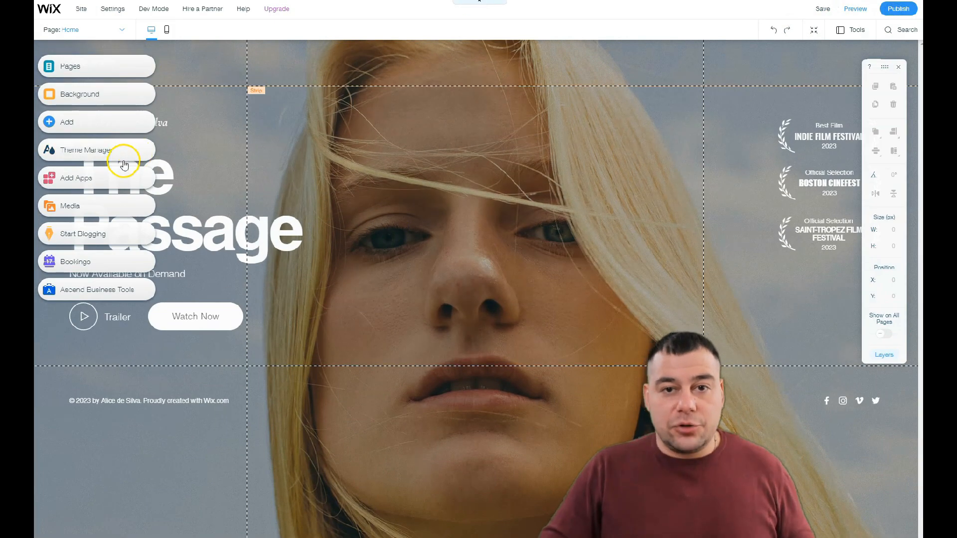
Step: Review the available Site actions and Settings options in the editor
mouse_move(80, 12)
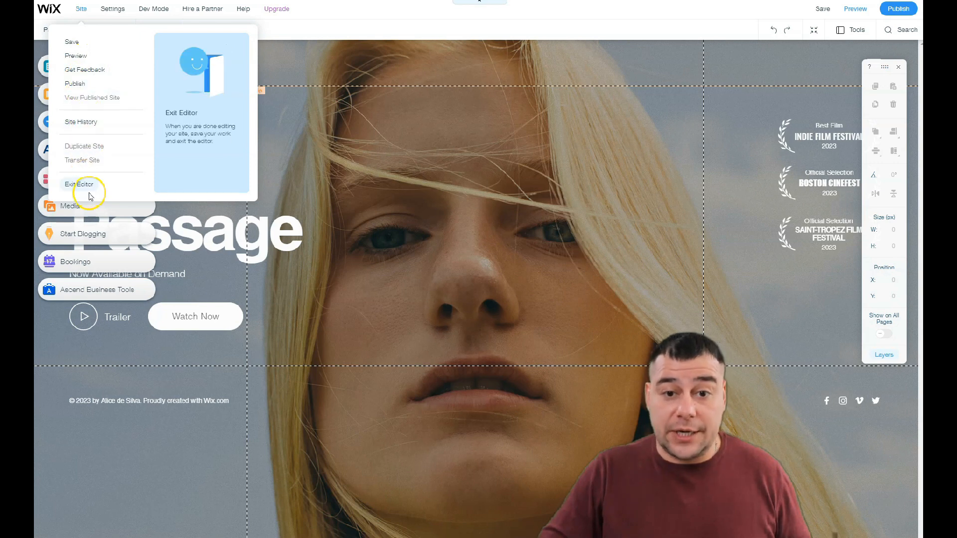
mouse_move(113, 12)
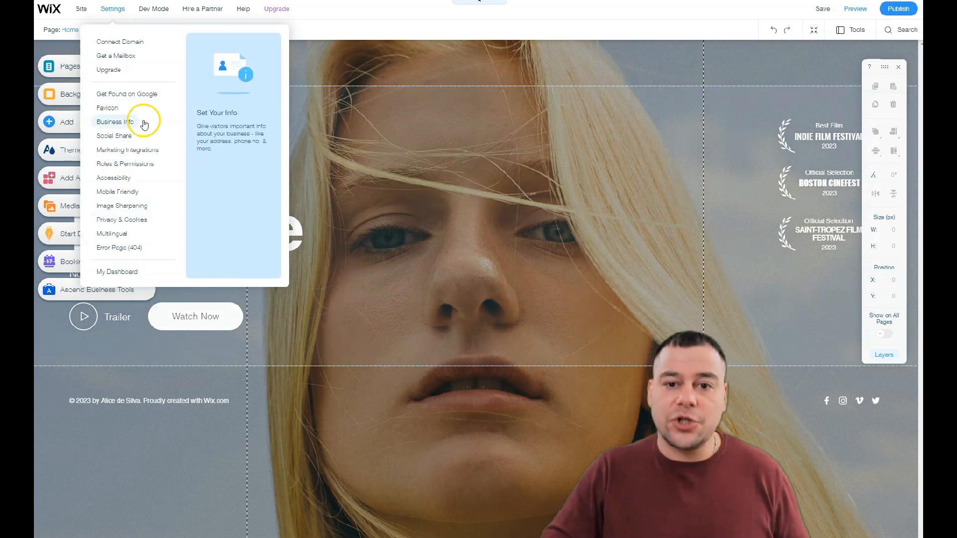
left_click(71, 44)
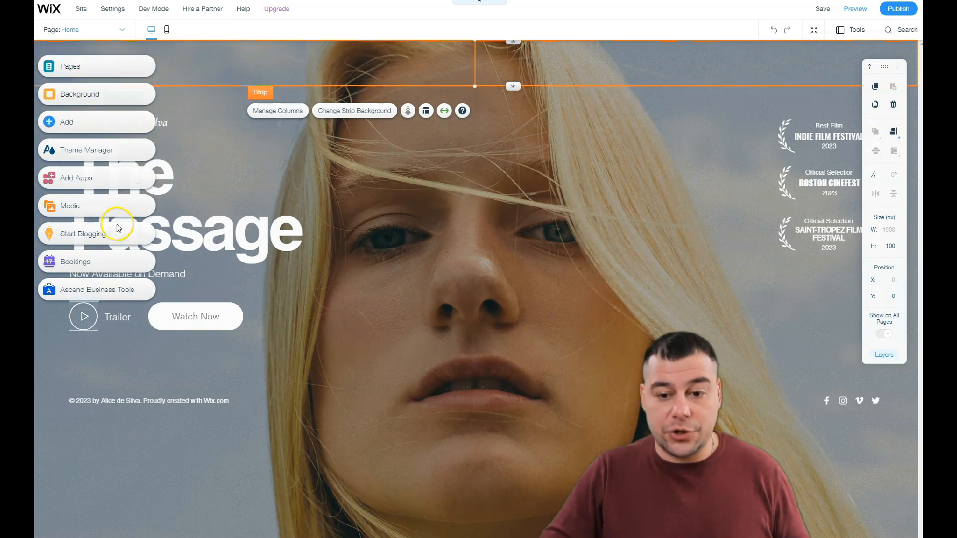
Step: Delete the Cast & Crew page from the site's main pages
left_click(55, 66)
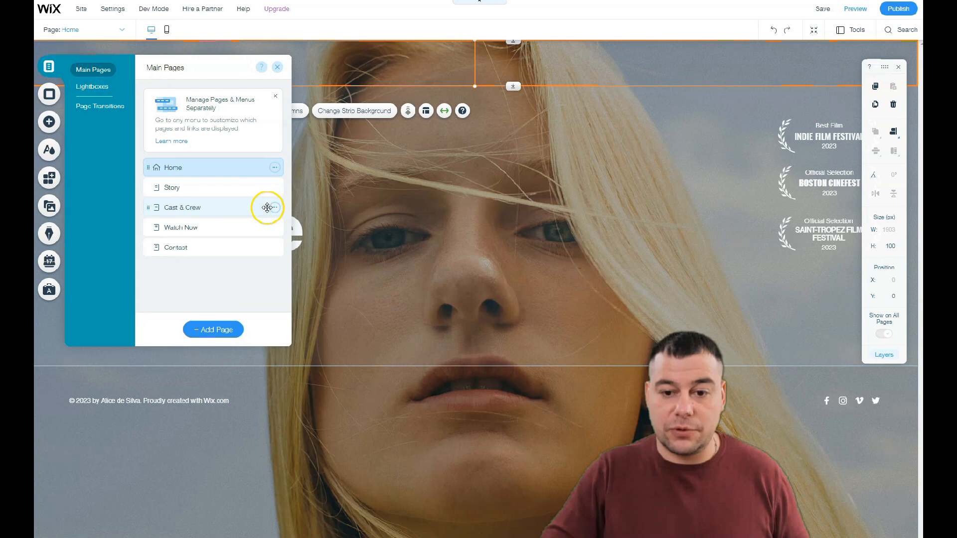
left_click(304, 298)
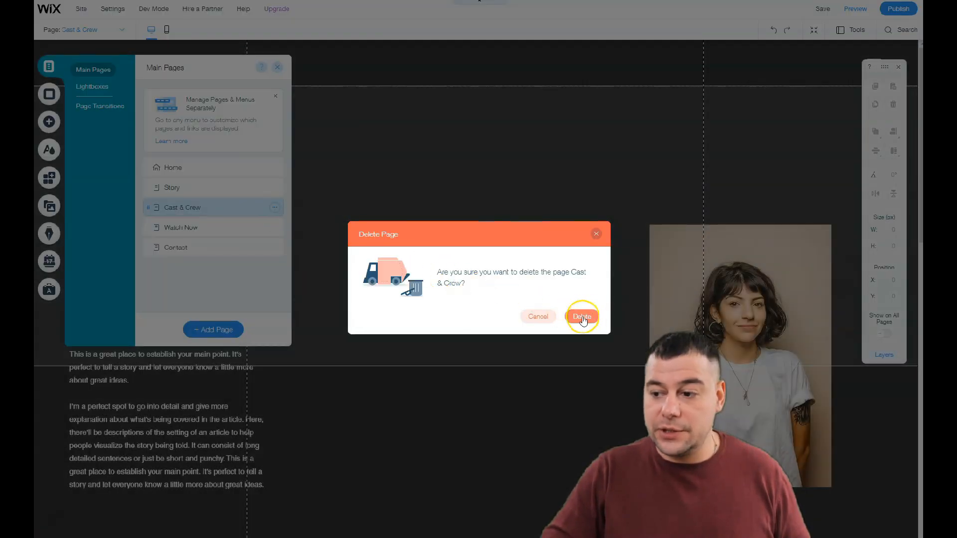
left_click(582, 317)
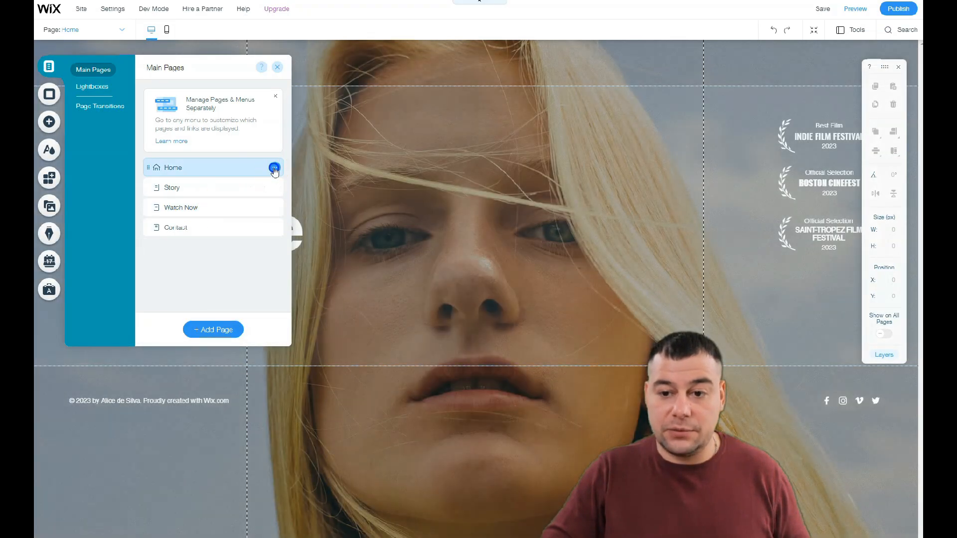
Step: Examine the Home page's settings for page info, layouts, permissions and SEO (Google)
left_click(274, 168)
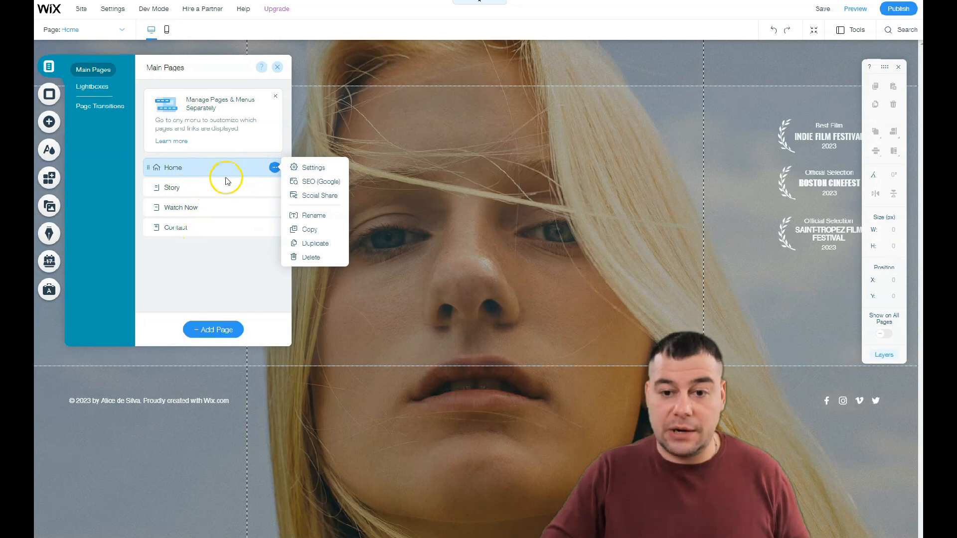
left_click(297, 170)
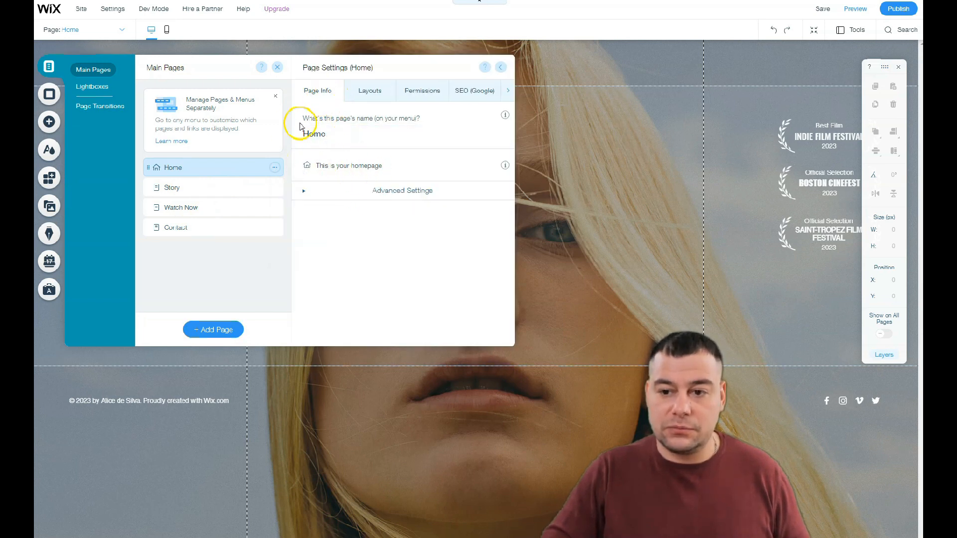
left_click(369, 91)
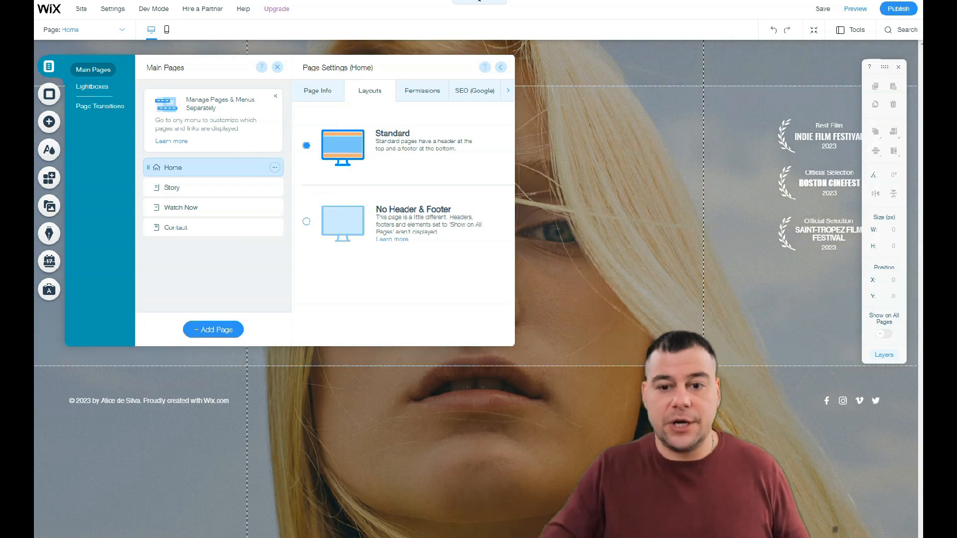
left_click(189, 194)
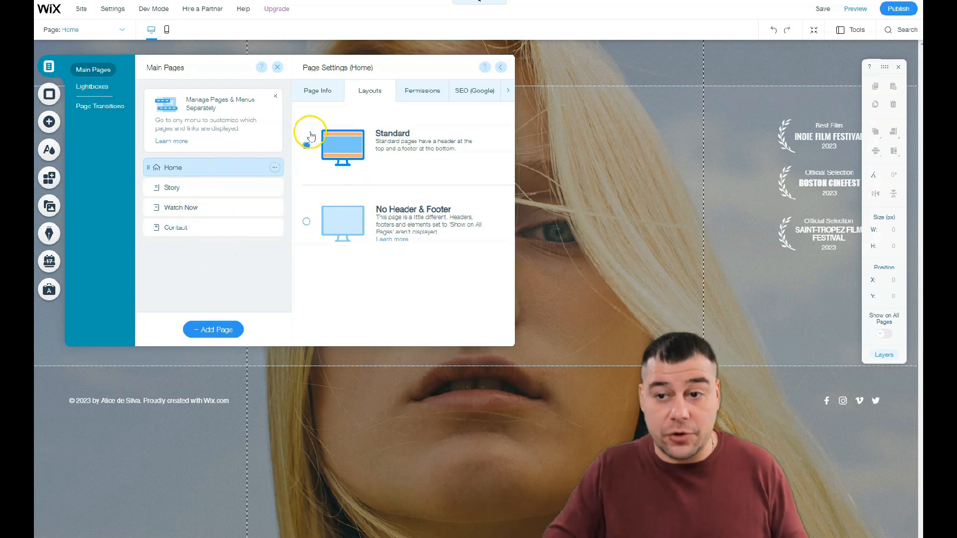
left_click(419, 94)
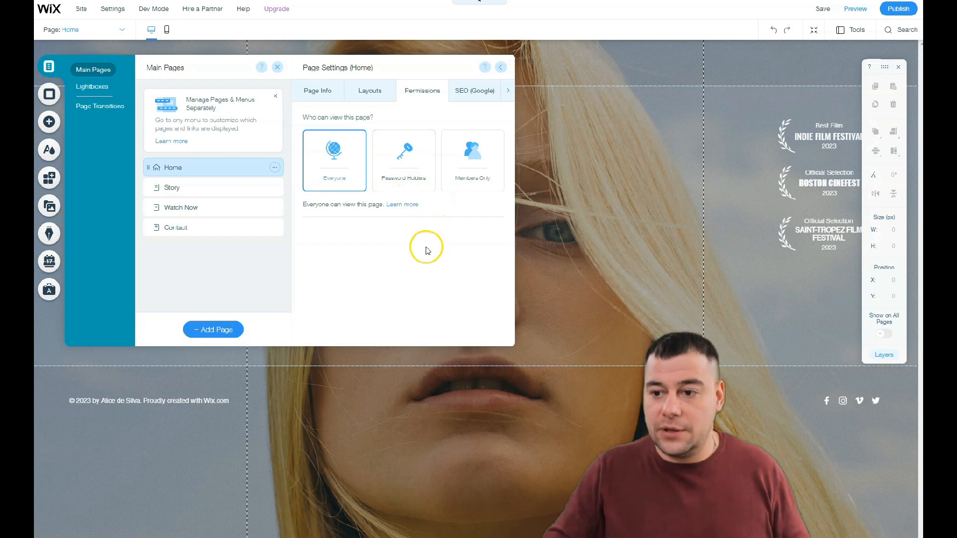
left_click(469, 96)
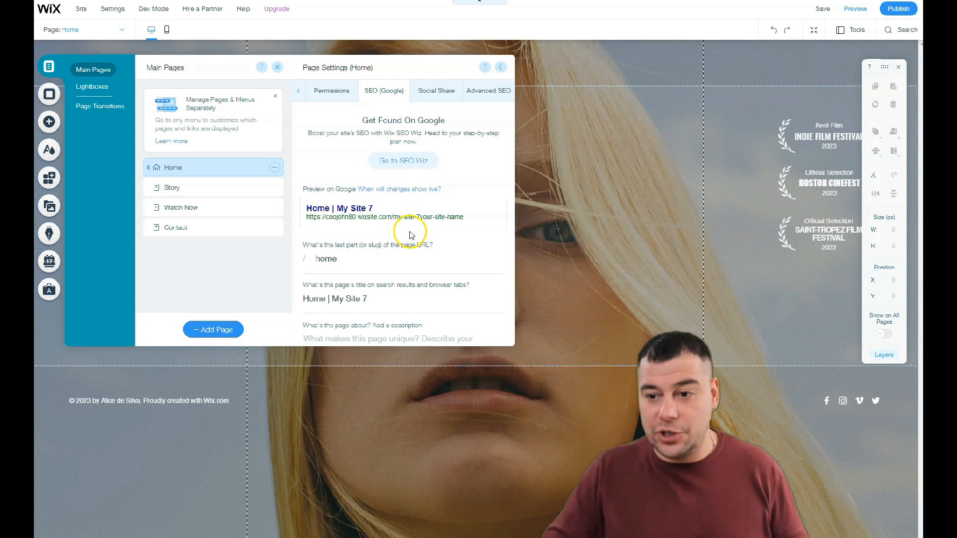
Step: Examine the Home page's SEO (Google) and Social Share settings, and close the page management window
scroll(409, 226, "down", 2)
scroll(407, 219, "up", 2)
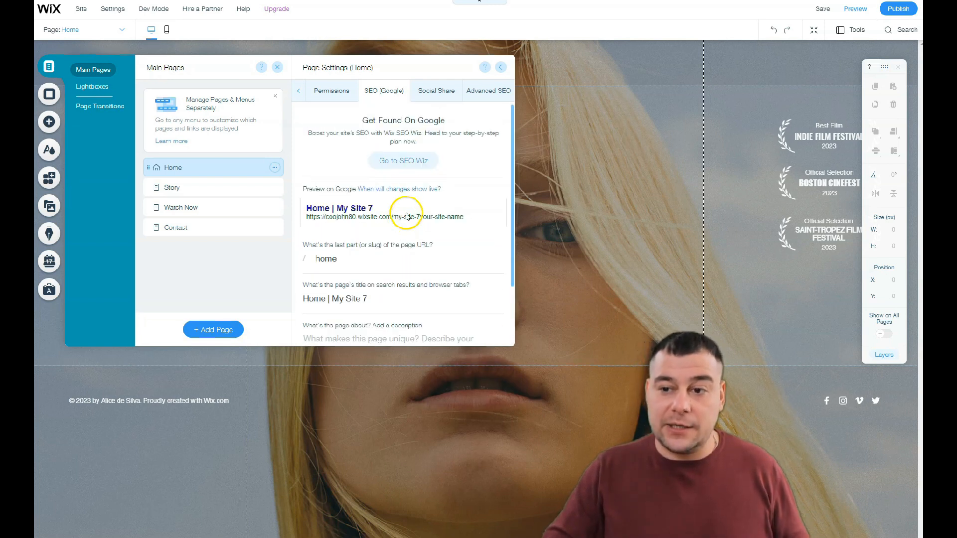
left_click(437, 95)
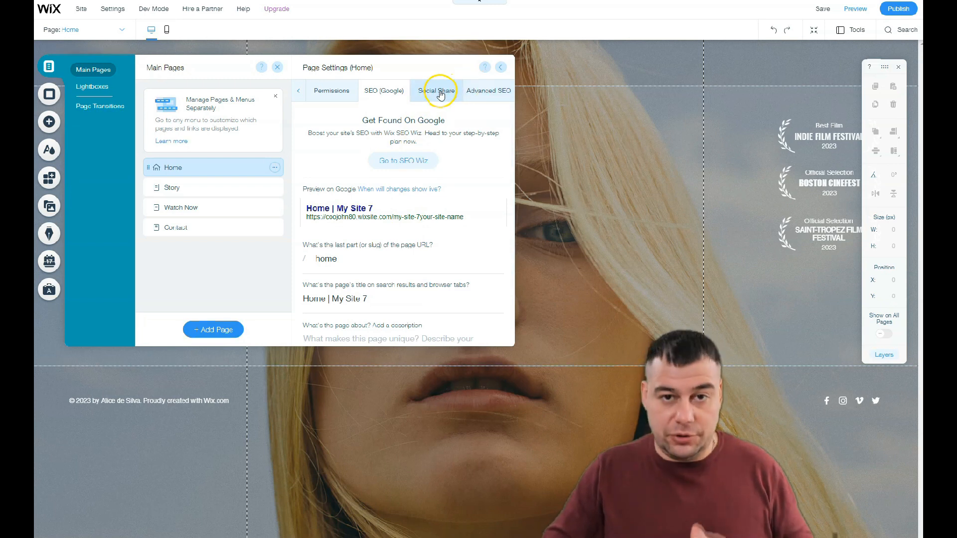
left_click(379, 230)
left_click(407, 230)
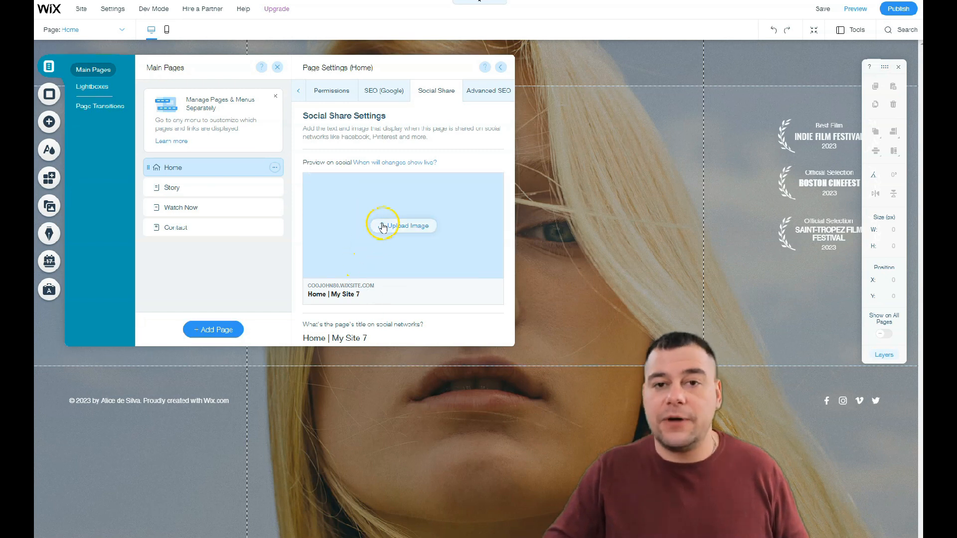
left_click(408, 221)
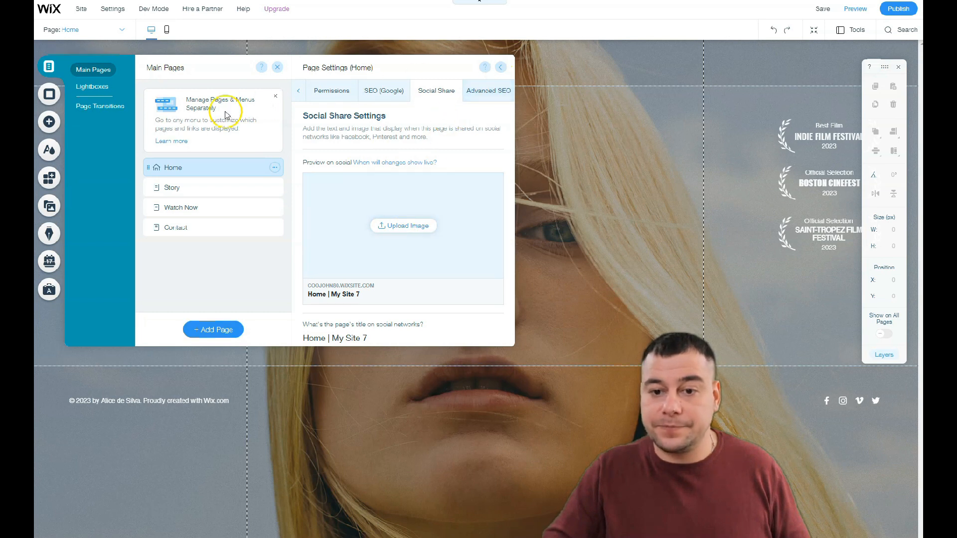
left_click(278, 67)
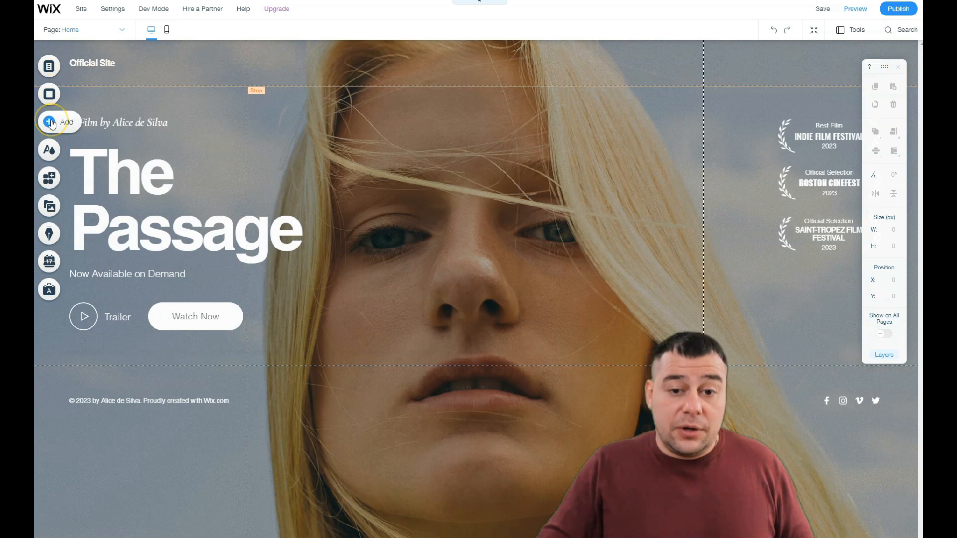
Step: Change the site's color theme to the featured near-black theme with blue and light blue accents
left_click(52, 178)
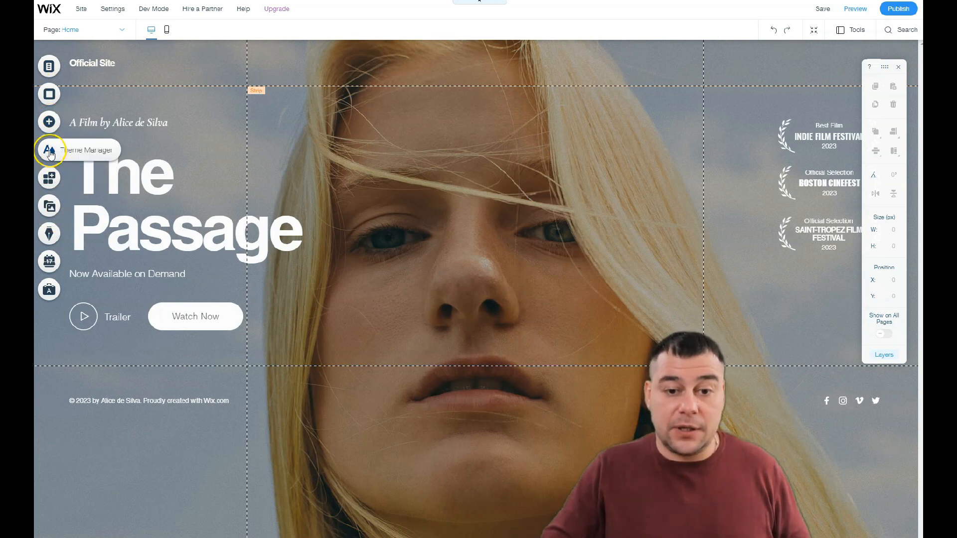
left_click(50, 151)
mouse_move(187, 161)
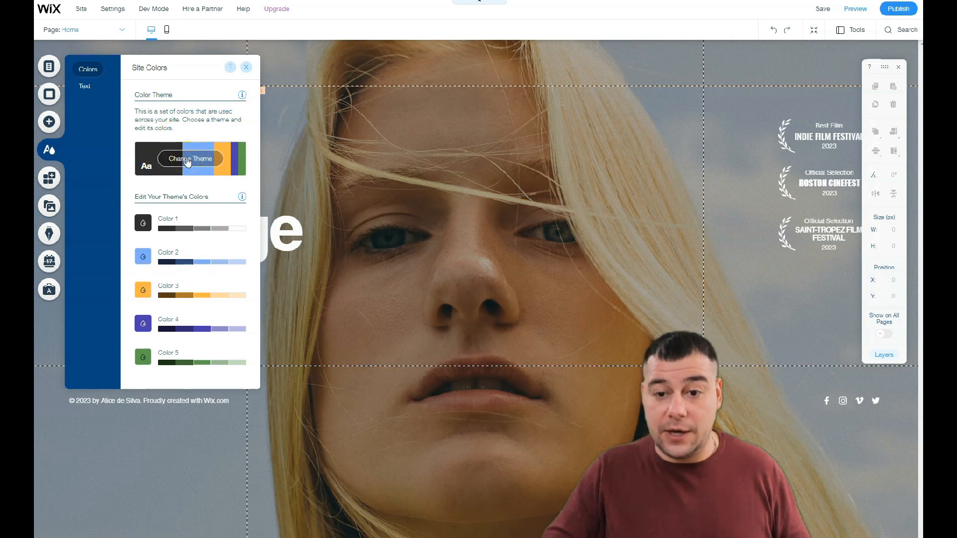
left_click(187, 159)
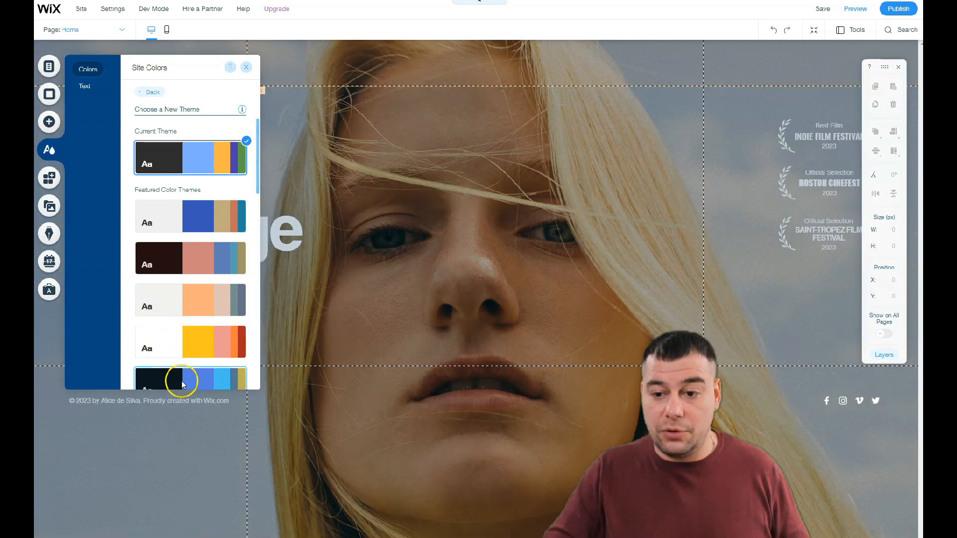
scroll(182, 379, "down", 3)
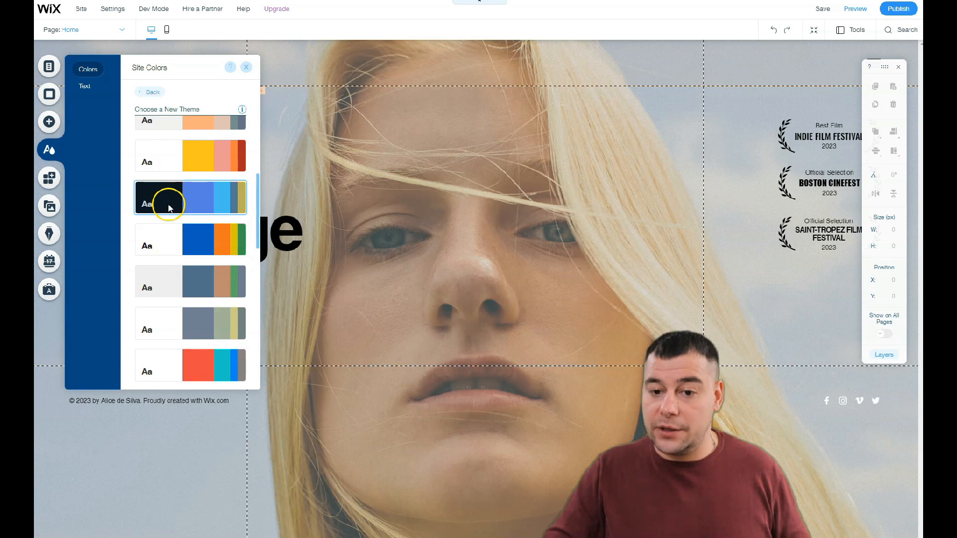
left_click(169, 208)
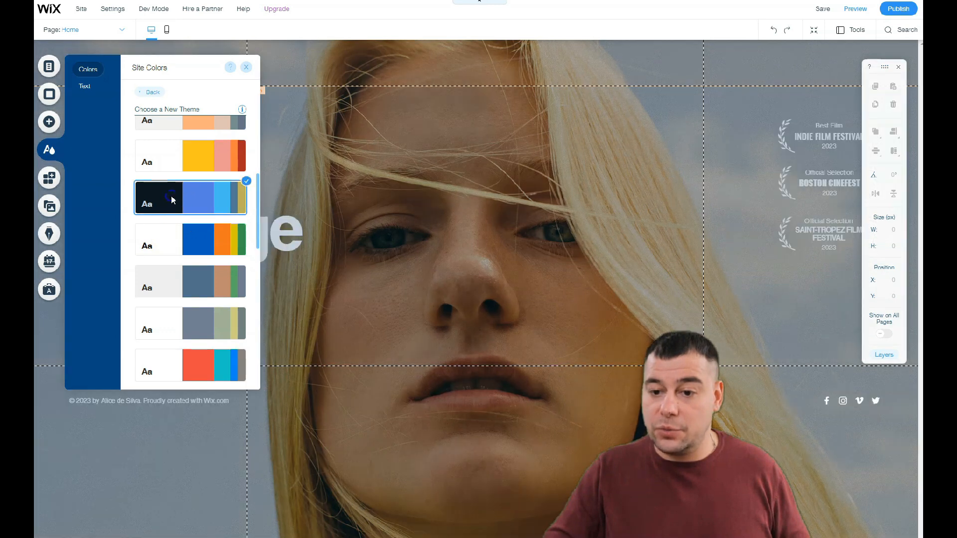
left_click(247, 67)
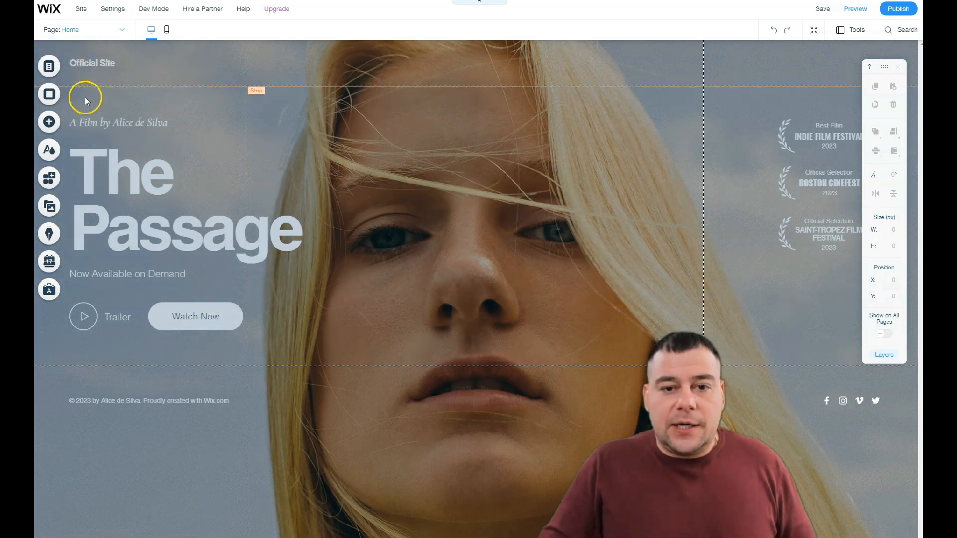
Step: Review the page background options for color, image and video
left_click(49, 94)
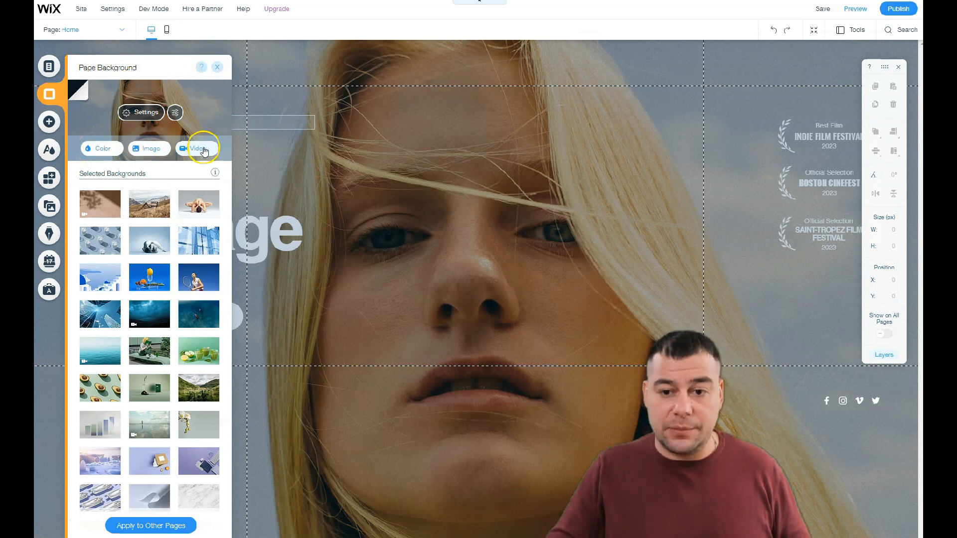
left_click(218, 74)
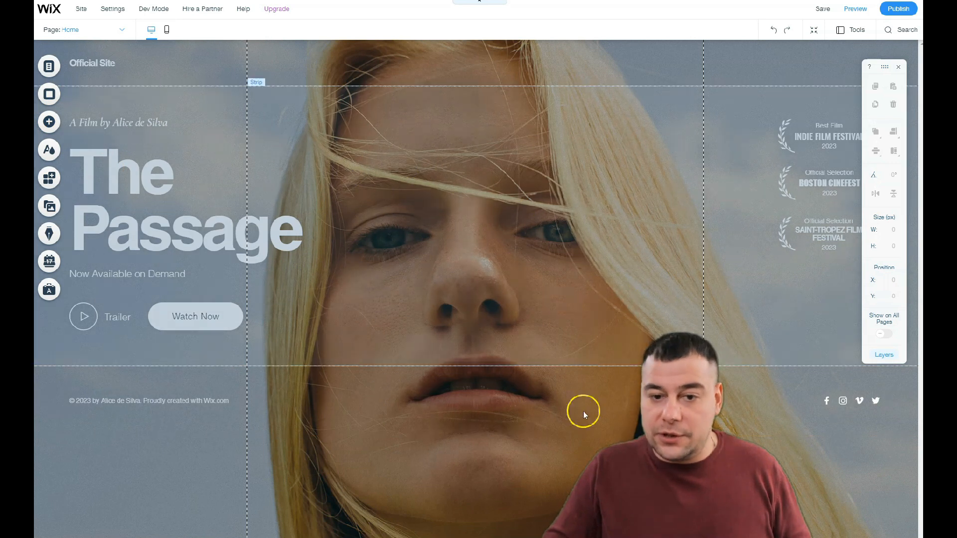
Step: Browse the Contact, Welcome, Services and Team strip designs and add the Meet The Team strip to the Home page
left_click(49, 119)
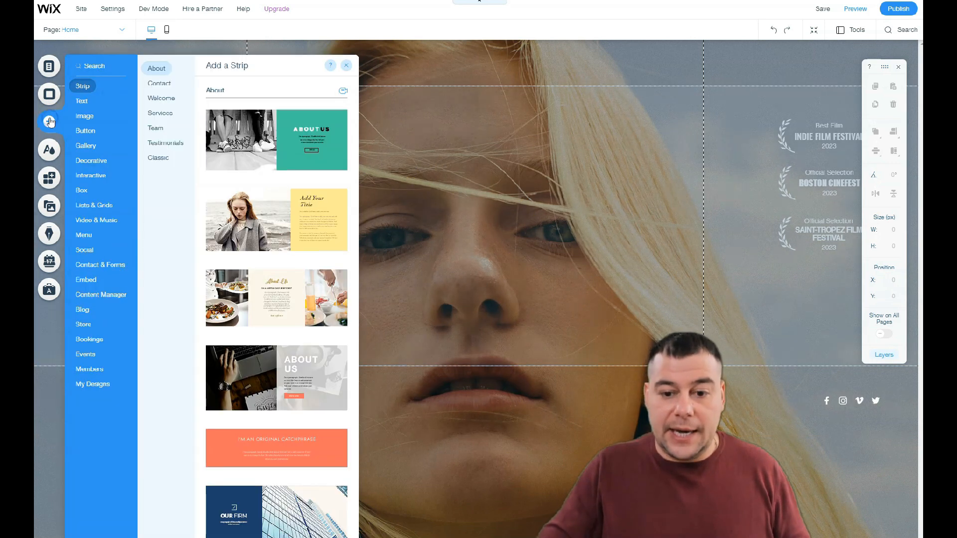
mouse_move(93, 104)
mouse_move(112, 88)
left_click(158, 86)
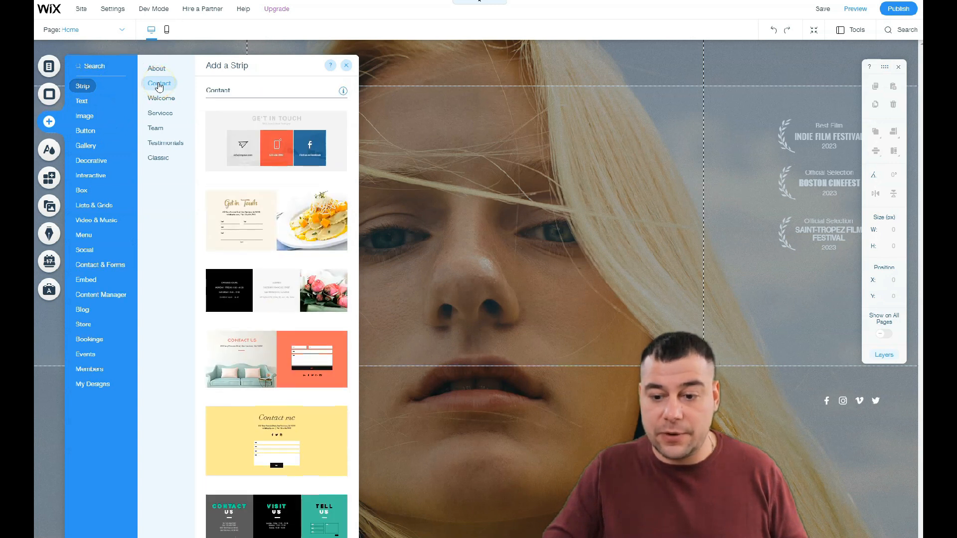
scroll(319, 434, "down", 8)
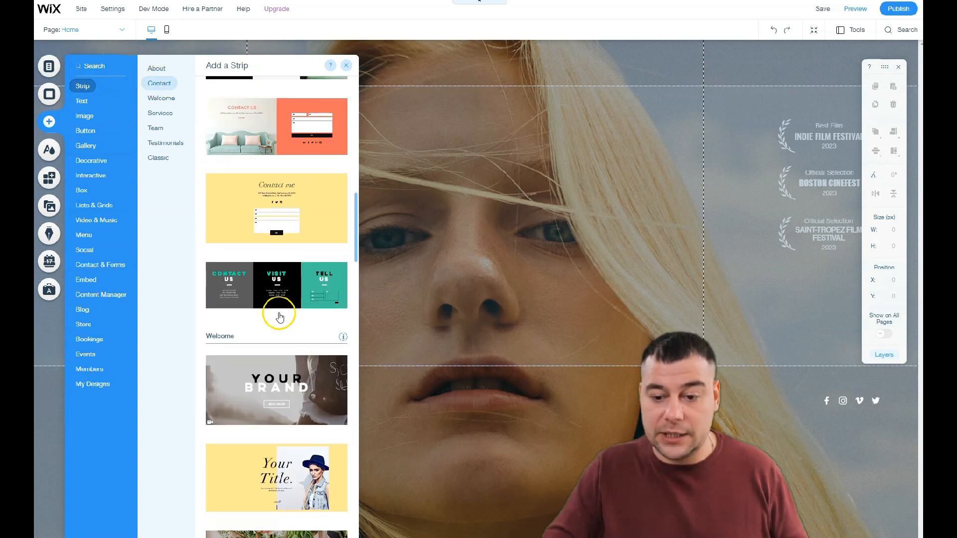
scroll(242, 146, "up", 5)
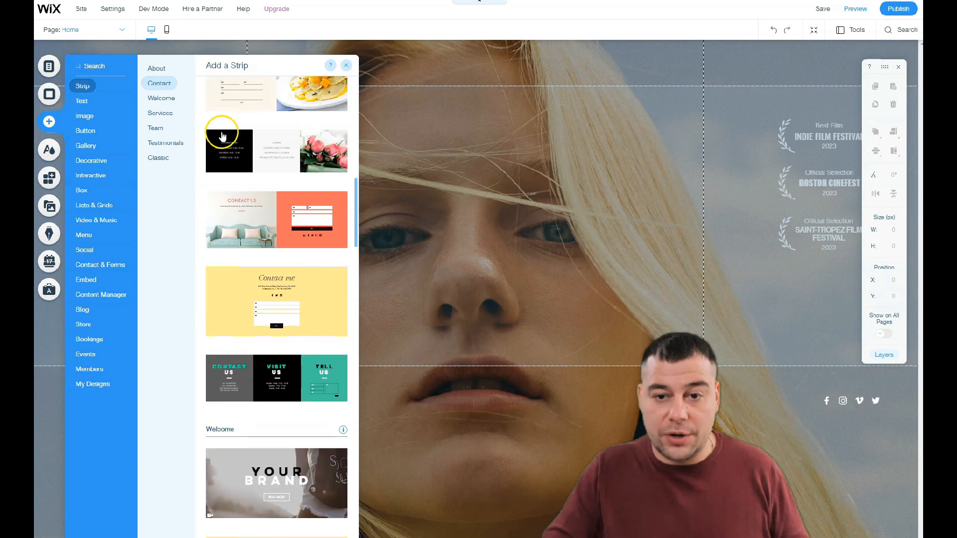
left_click(158, 101)
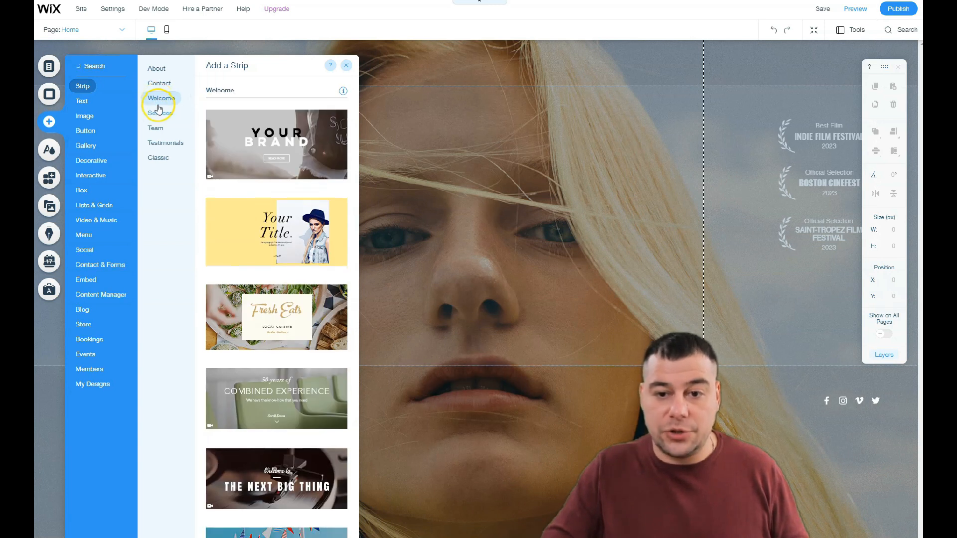
left_click(159, 113)
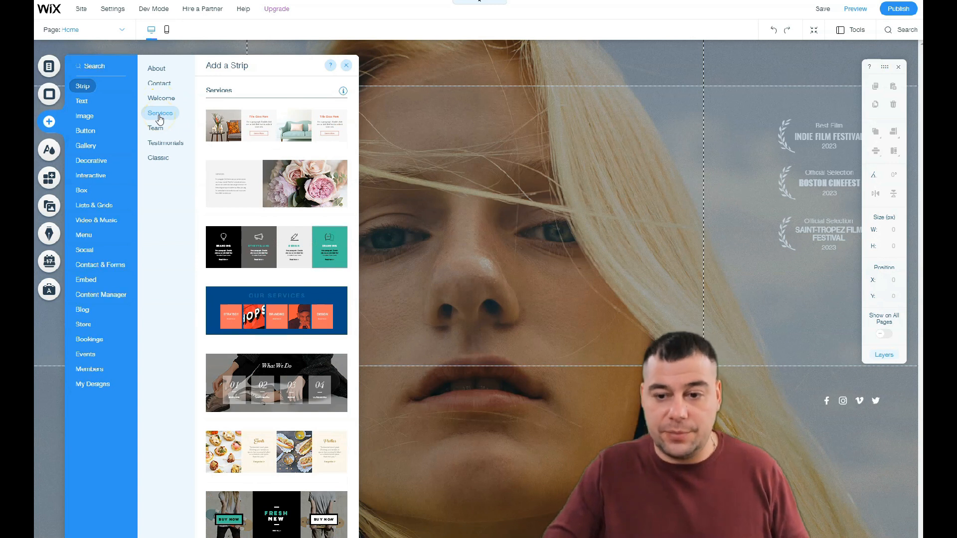
left_click(160, 131)
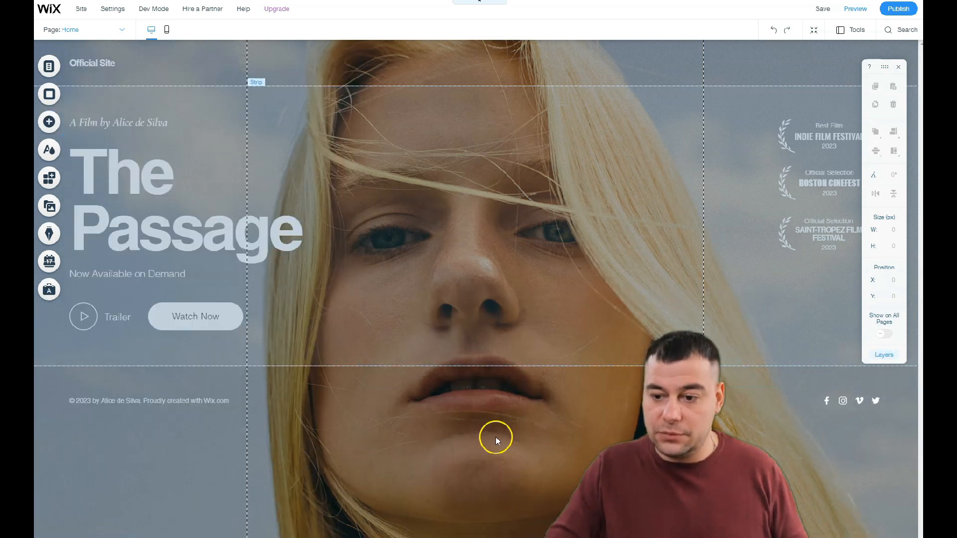
scroll(445, 409, "down", 5)
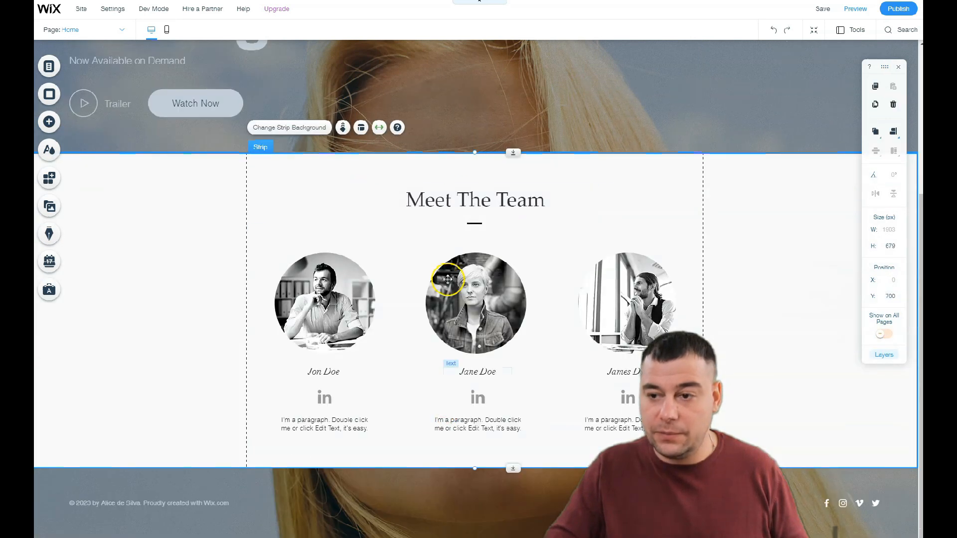
Step: Move the Meet The Team strip down the Home page to about Y 2147 px, just above the footer
left_click_drag(513, 212, 514, 537)
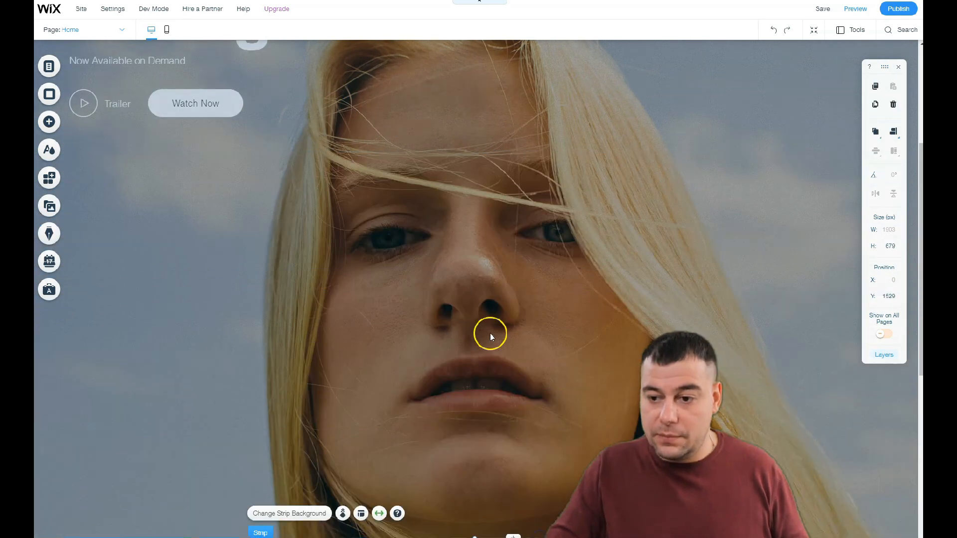
scroll(491, 331, "down", 8)
left_click_drag(542, 217, 560, 526)
scroll(559, 457, "down", 6)
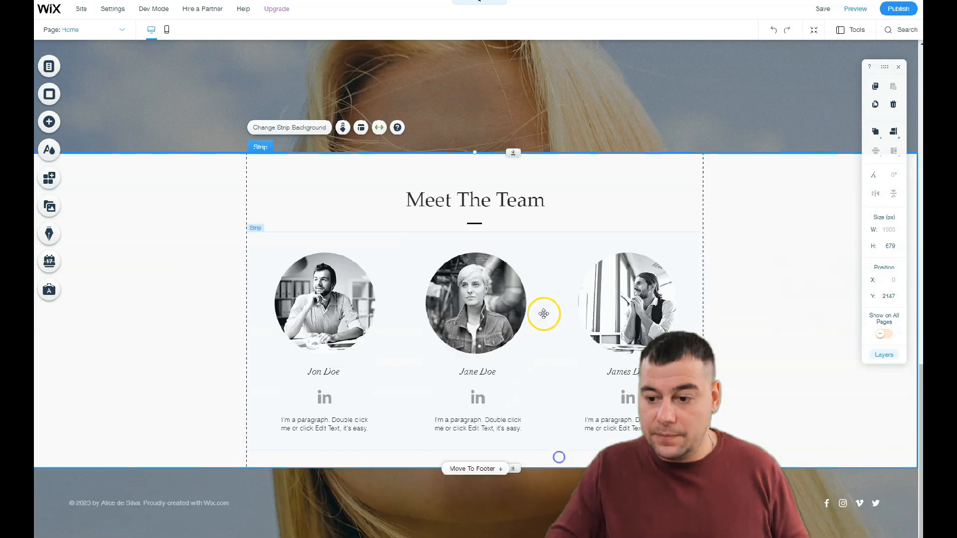
scroll(542, 173, "up", 16)
scroll(542, 173, "down", 9)
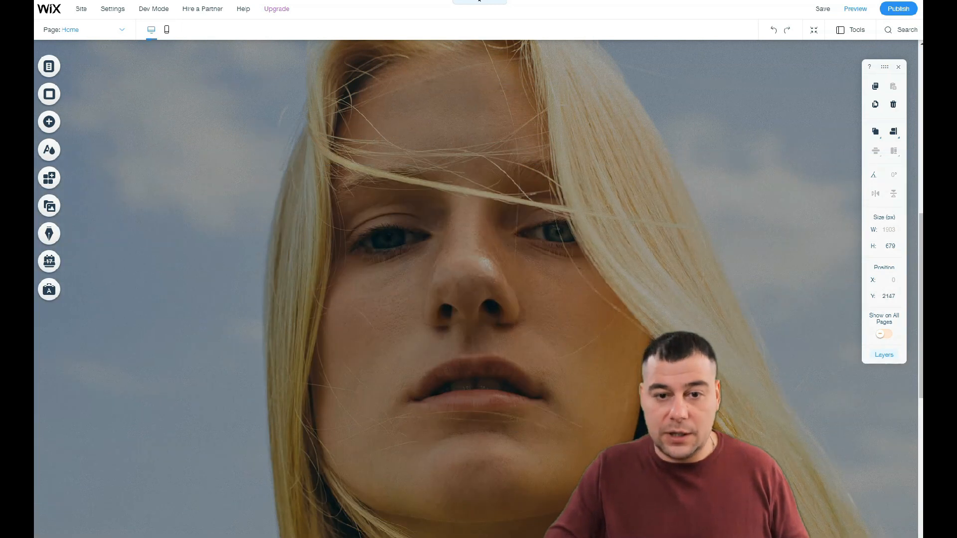
Step: Add the black Testimonials strip and position it directly above the Meet The Team strip, at about Y 1467 px
left_click(55, 122)
left_click(85, 115)
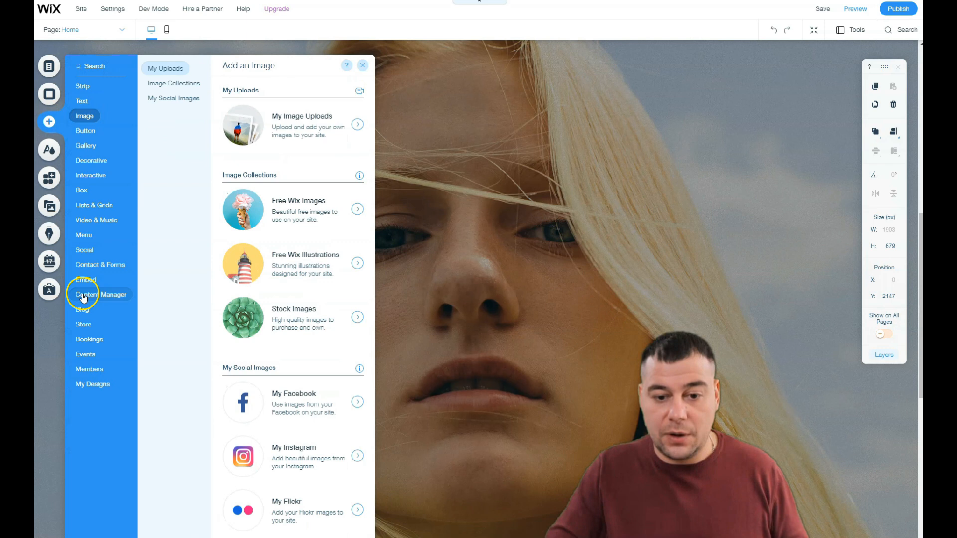
left_click(82, 87)
left_click(158, 158)
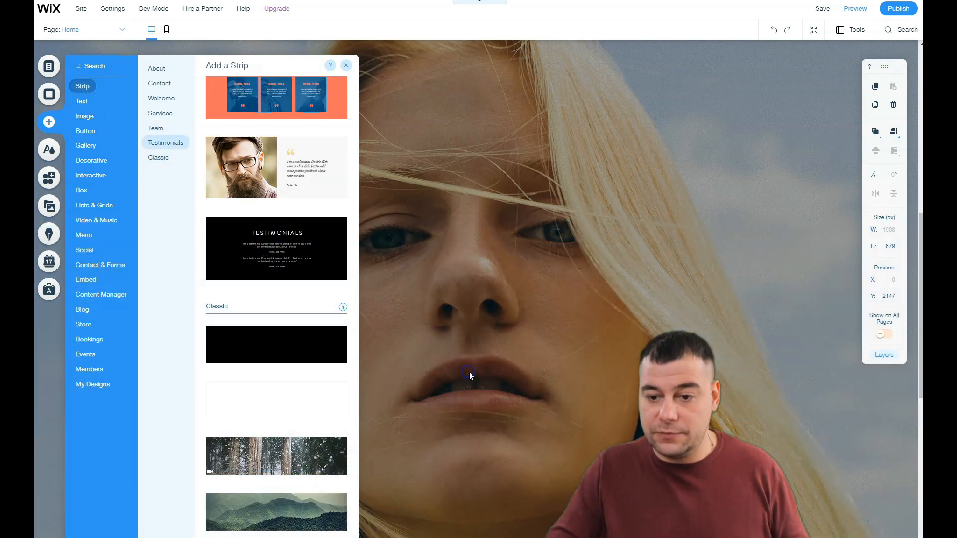
left_click(430, 342)
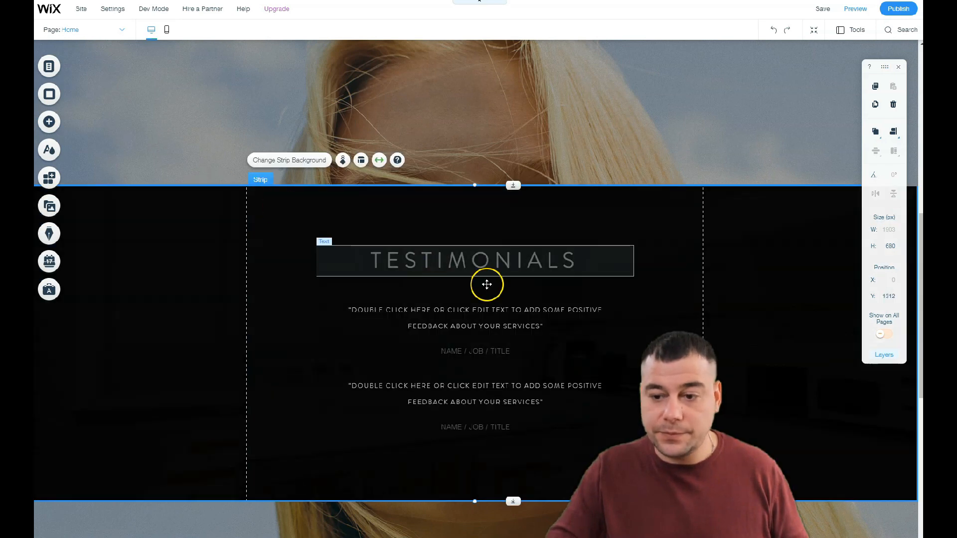
scroll(465, 220, "down", 5)
left_click_drag(466, 241, 481, 312)
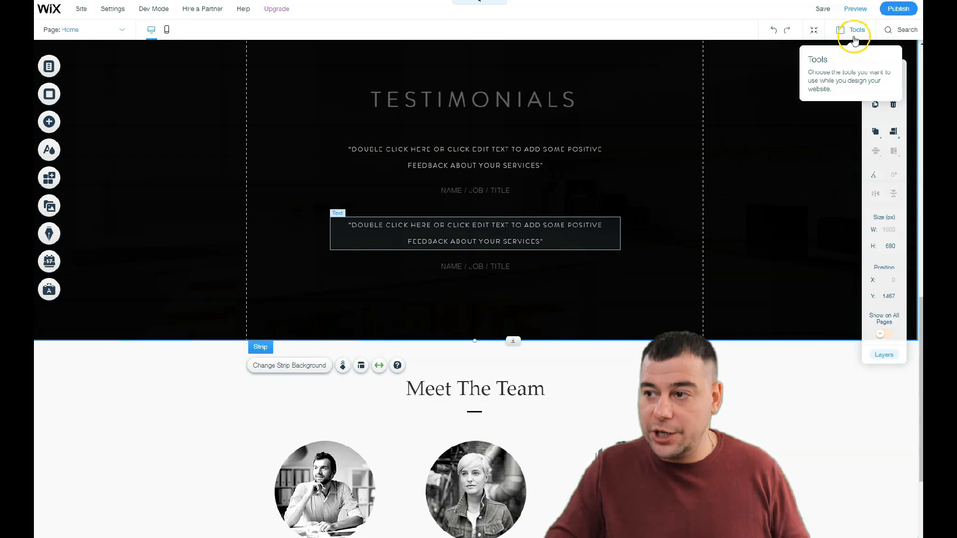
Step: View the Home page's sections with the added strips in Zoom Out mode
left_click(814, 32)
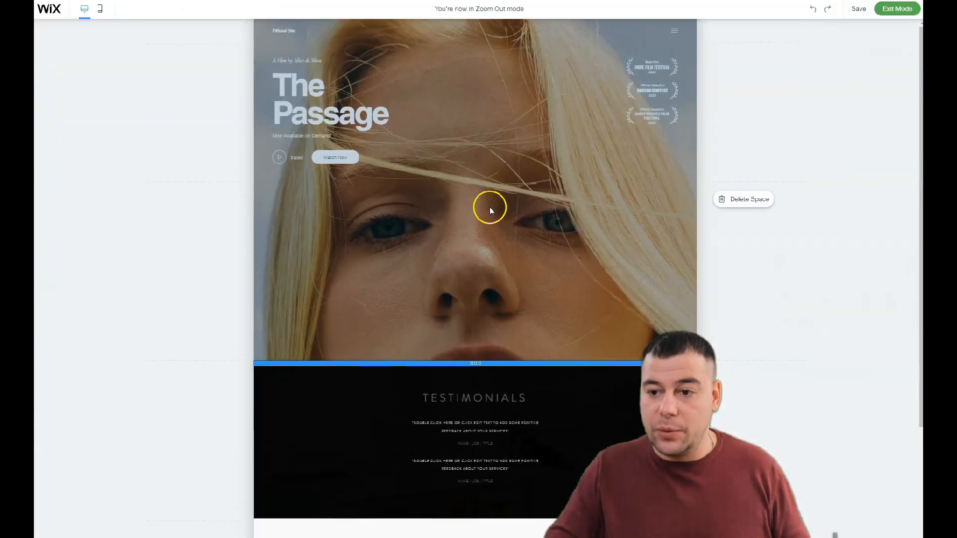
scroll(484, 411, "down", 3)
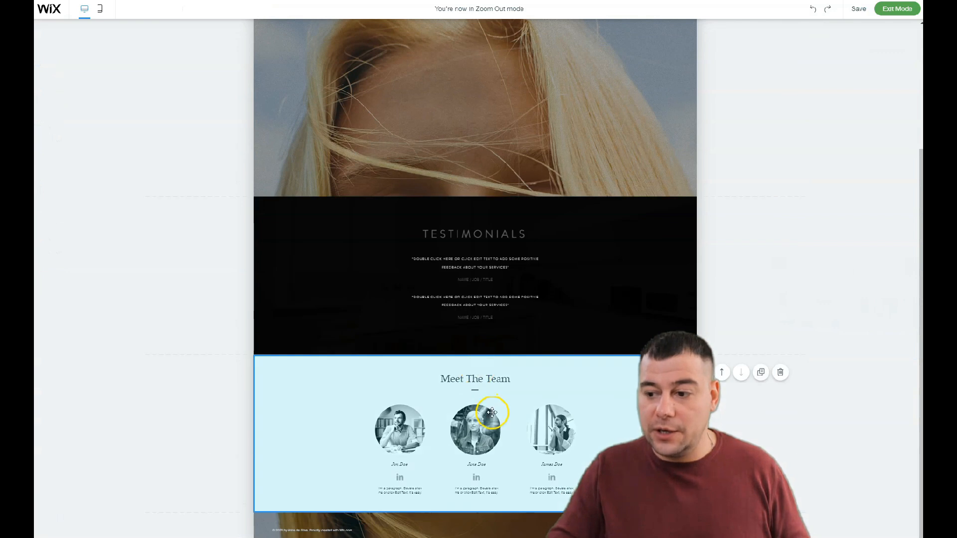
scroll(473, 171, "up", 3)
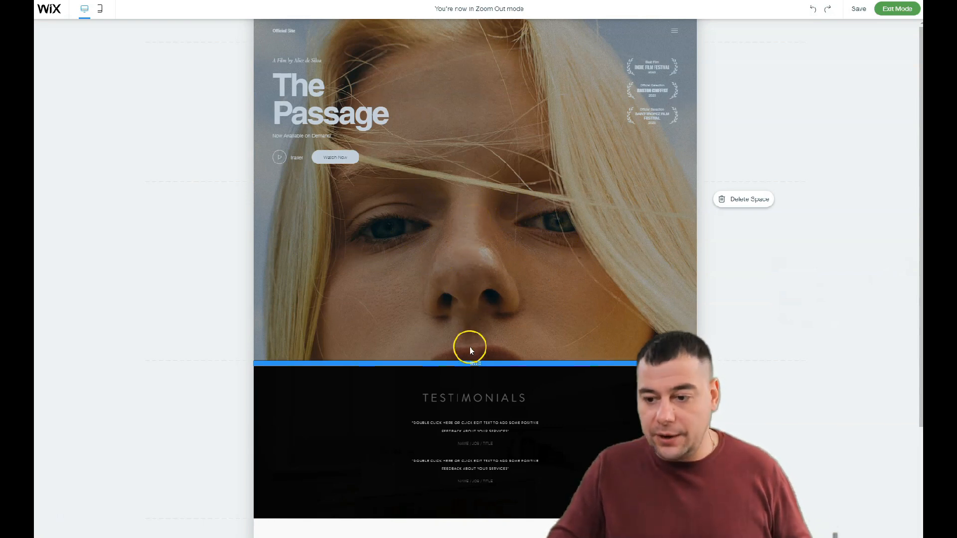
Step: Try reordering the strips by moving Meet The Team above Testimonials, and move Testimonials back above it
left_click(488, 384)
left_click_drag(489, 385, 487, 278)
scroll(533, 368, "down", 3)
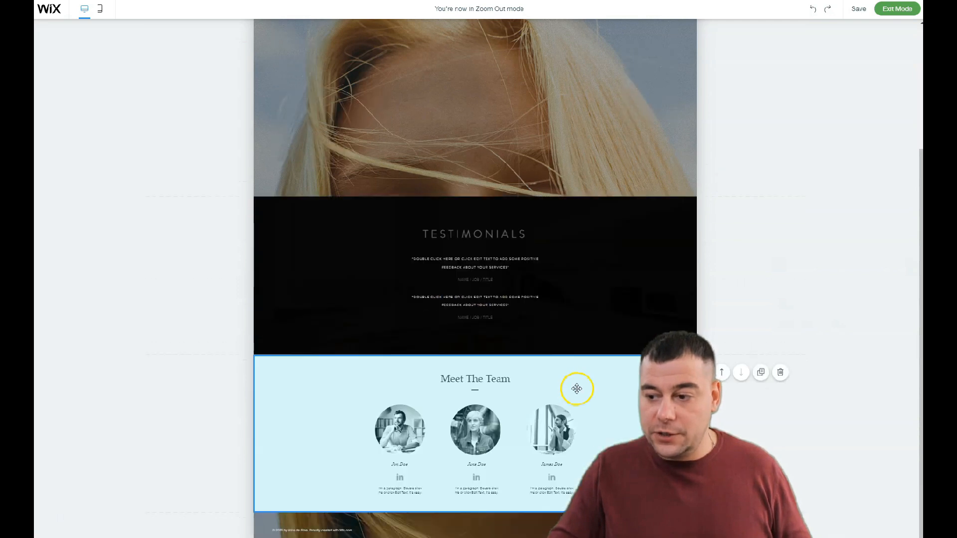
left_click(722, 372)
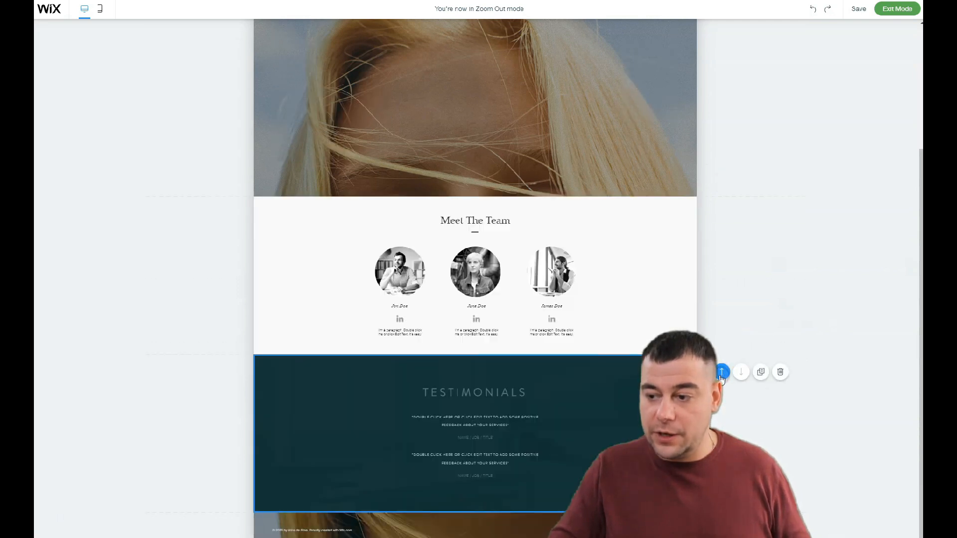
left_click(721, 373)
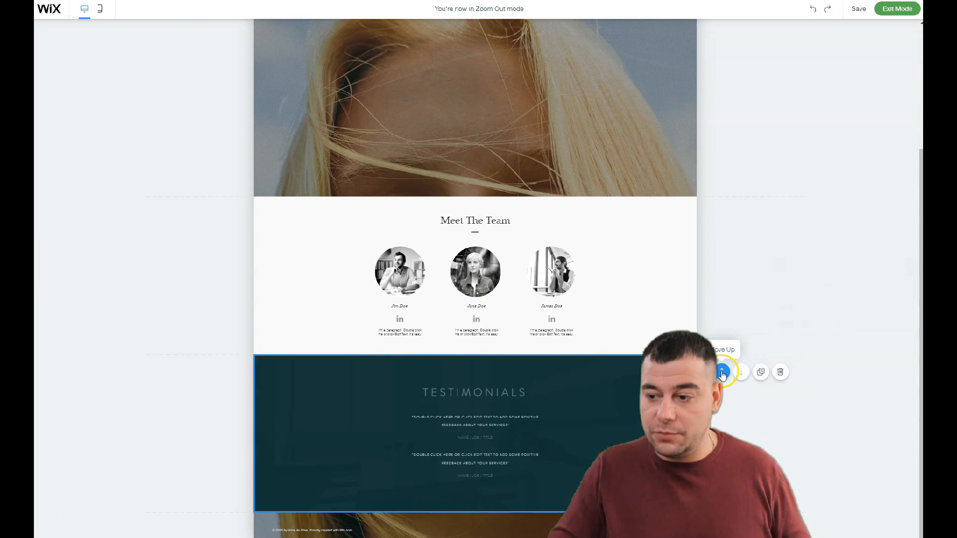
scroll(448, 344, "up", 3)
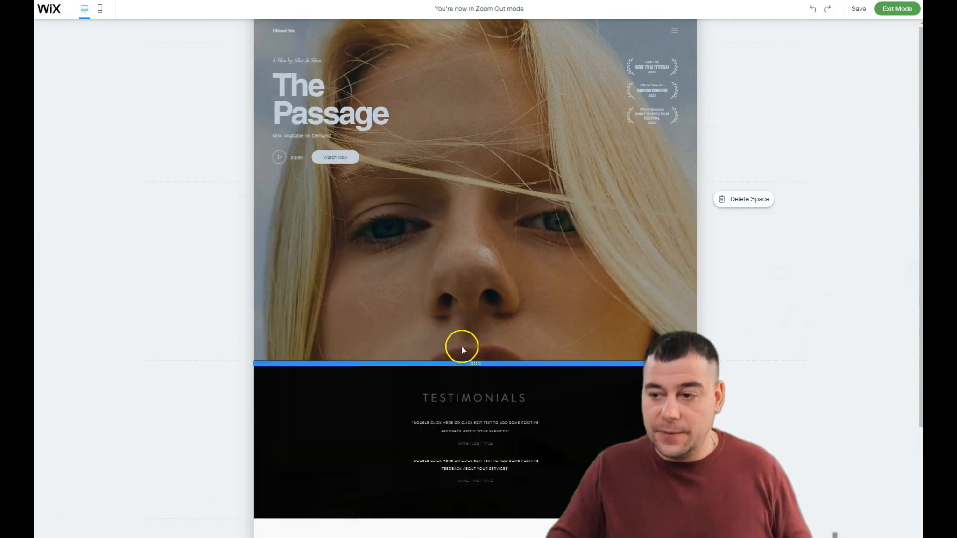
Step: Exit Zoom Out mode and review the Home page from the hero section down to the footer
left_click(897, 8)
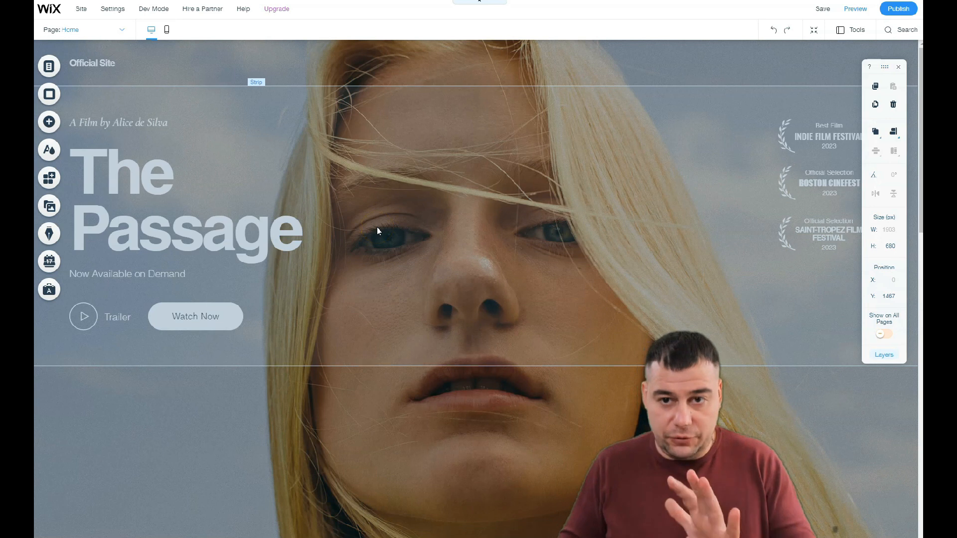
left_click(371, 273)
left_click(292, 177)
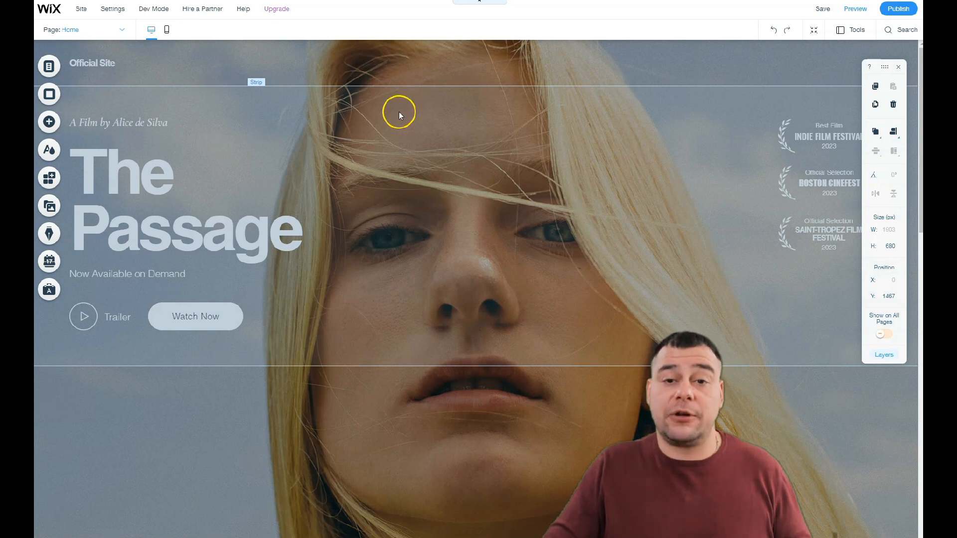
scroll(395, 116, "down", 10)
scroll(395, 117, "up", 6)
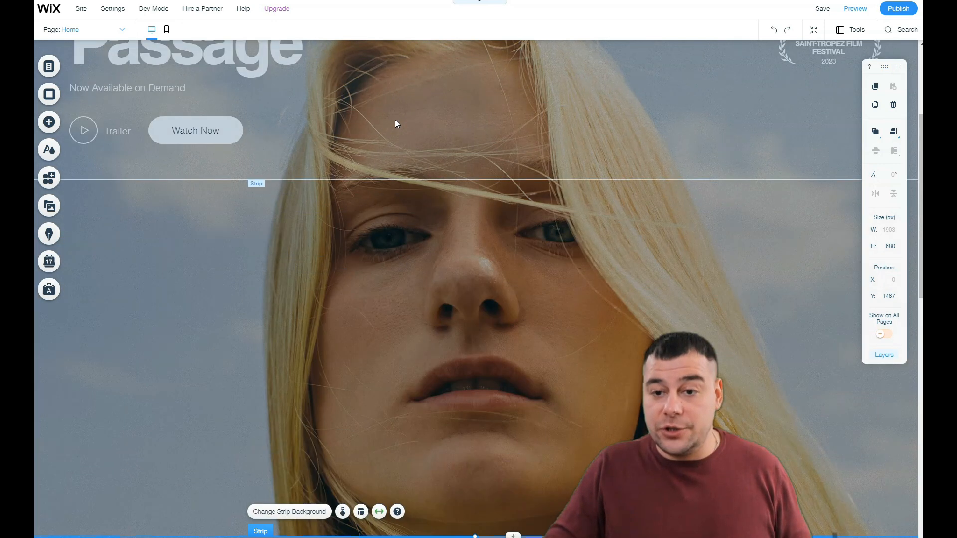
scroll(396, 123, "up", 3)
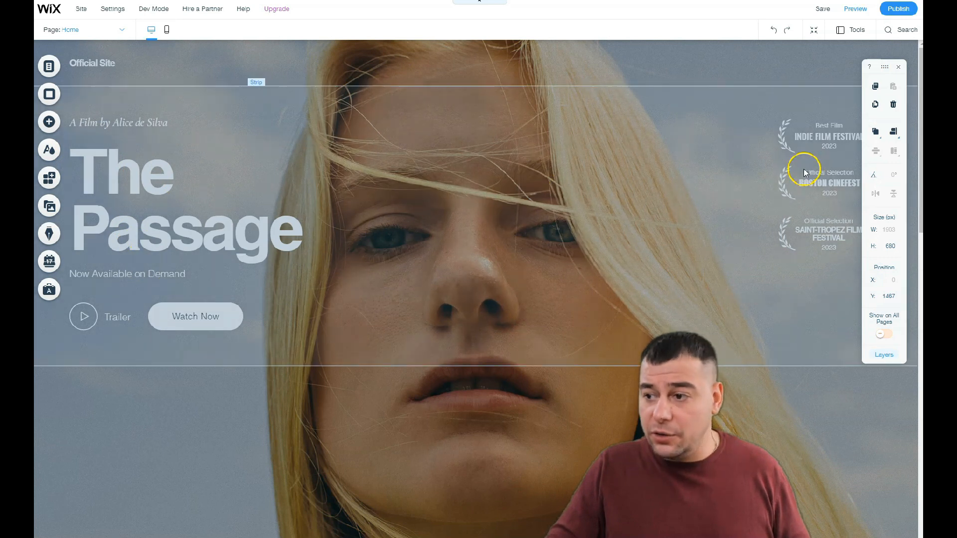
scroll(495, 272, "down", 10)
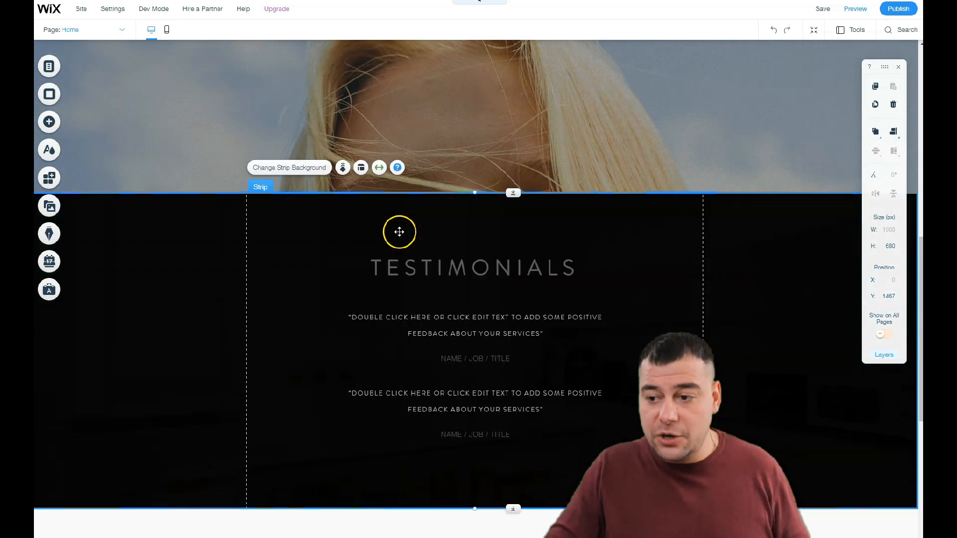
scroll(399, 232, "down", 7)
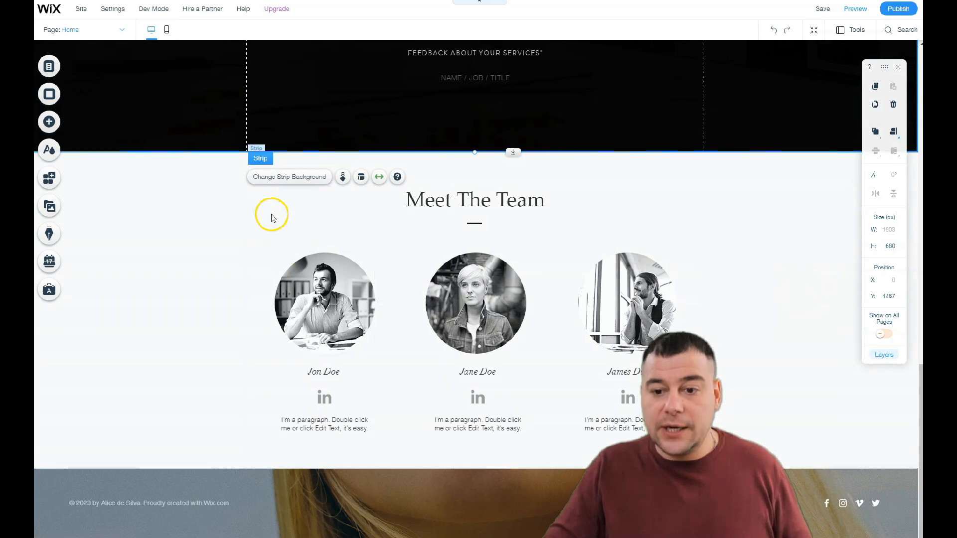
scroll(323, 286, "up", 17)
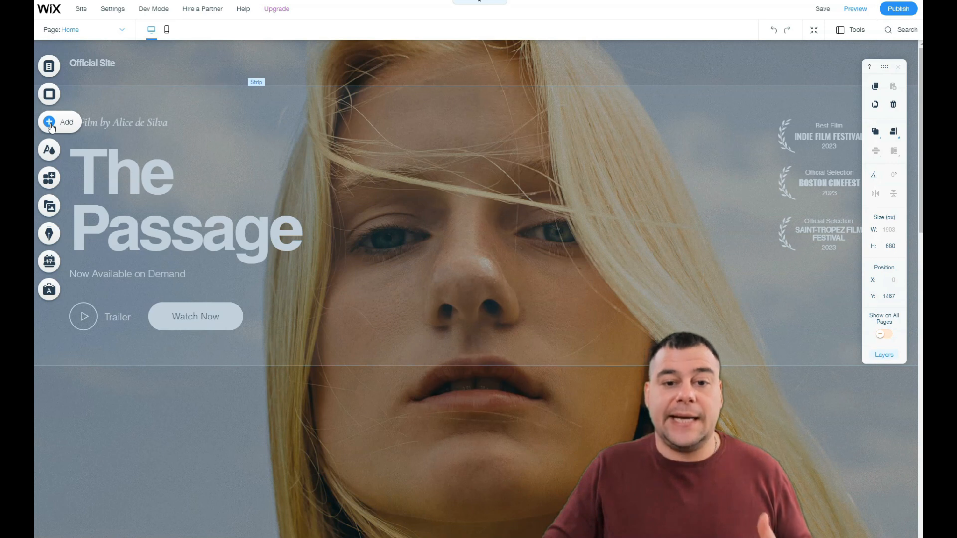
Step: Add a light rounded themed button to the hero strip's first column, at about X 388, Y 572 px
left_click(49, 122)
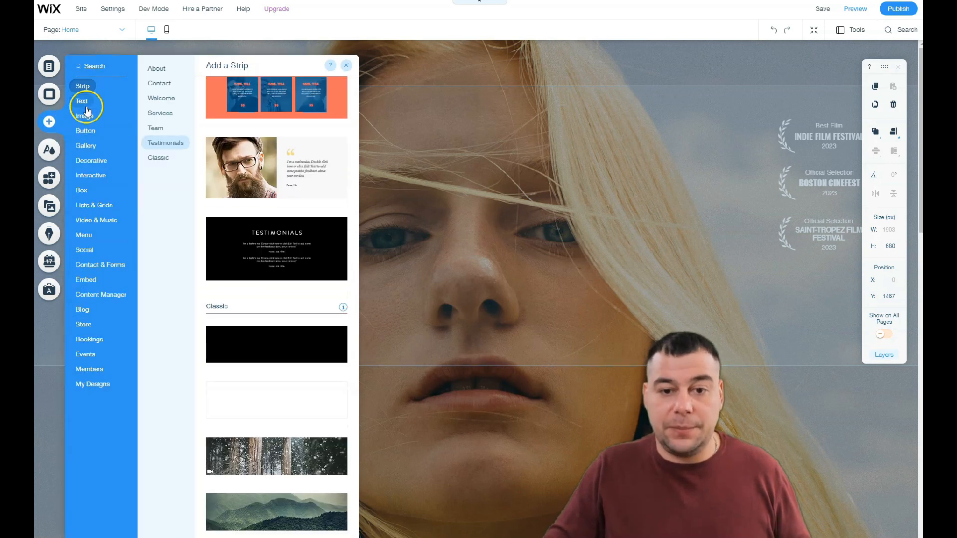
left_click(84, 117)
left_click(83, 131)
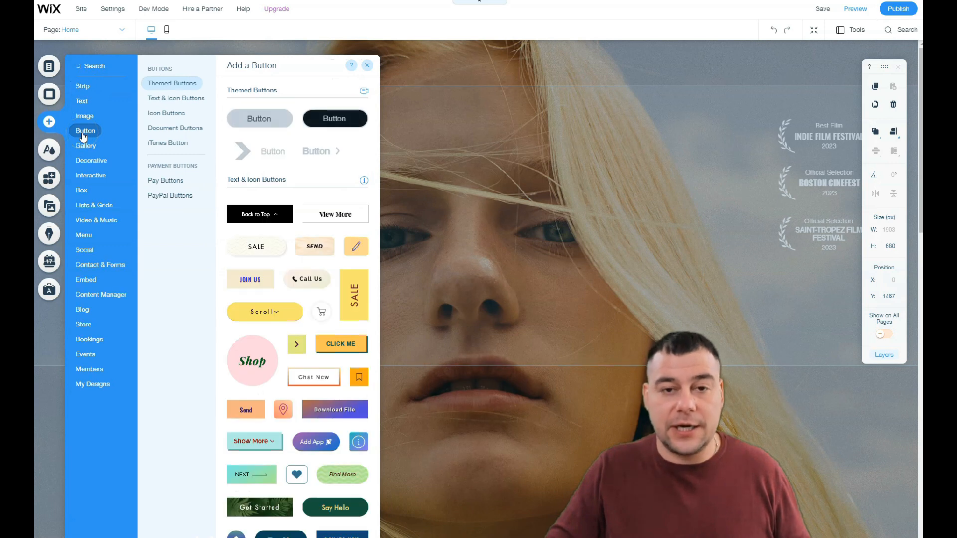
left_click_drag(245, 117, 477, 224)
left_click(503, 219)
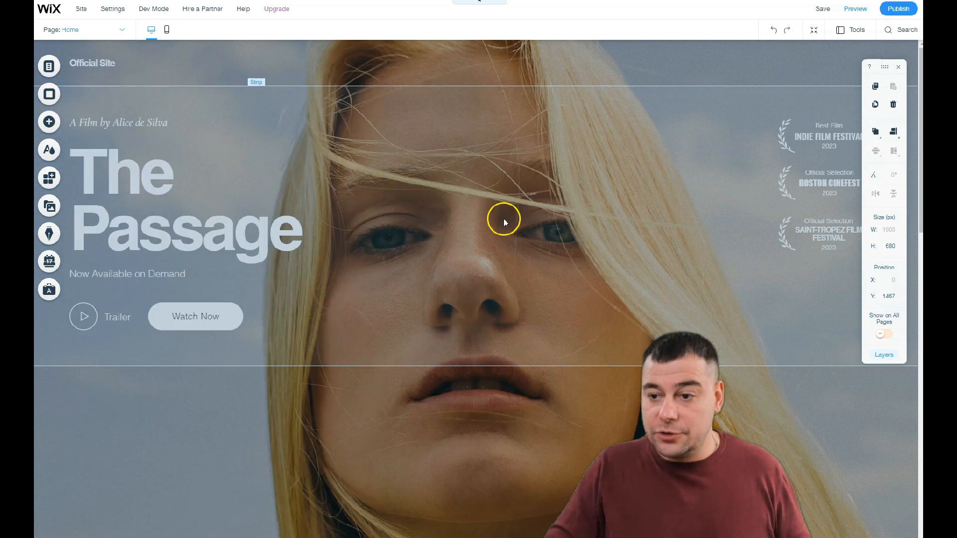
mouse_move(457, 233)
left_mouse_down()
mouse_move(429, 242)
mouse_move(453, 234)
mouse_move(451, 311)
mouse_move(359, 329)
mouse_move(462, 323)
left_mouse_up()
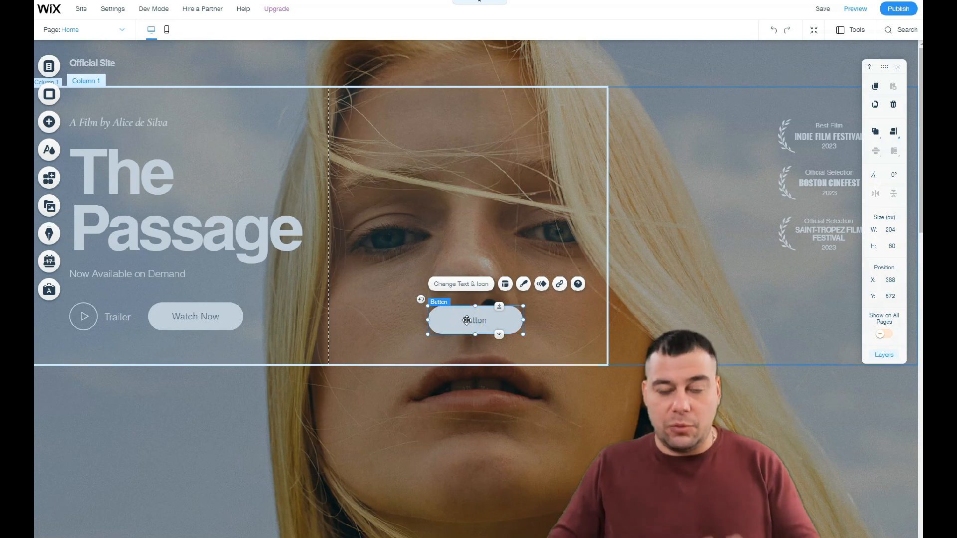
Step: Delete the newly added themed button from the hero strip
left_click(506, 328)
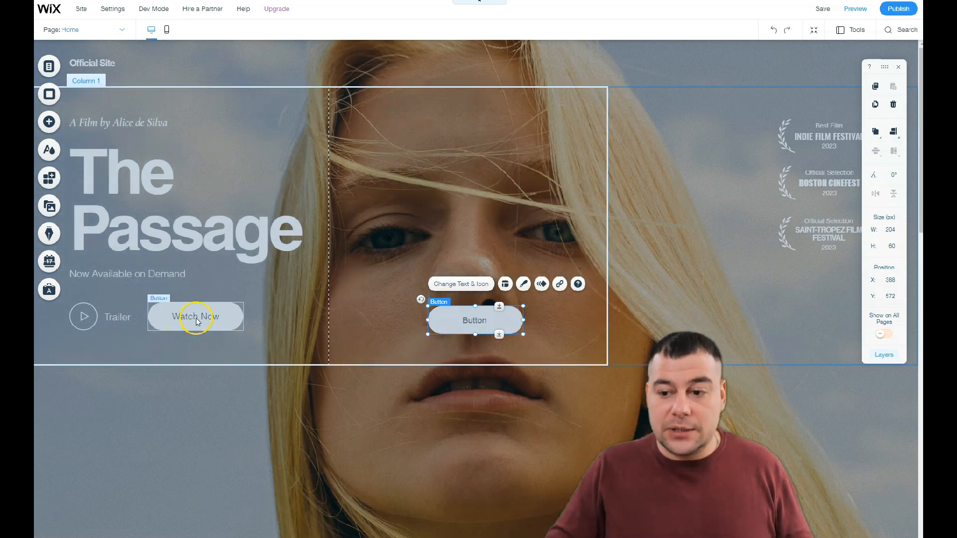
left_click(438, 315)
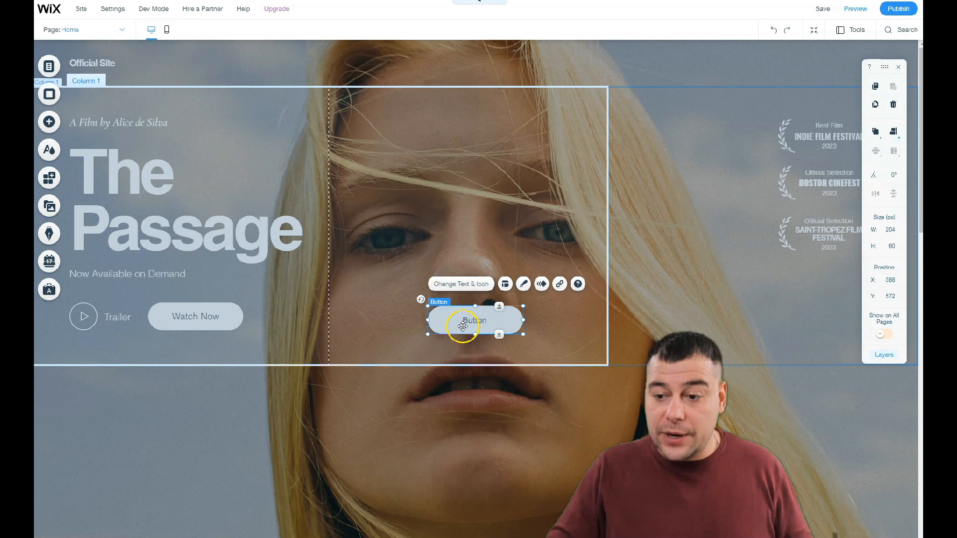
right_click(463, 328)
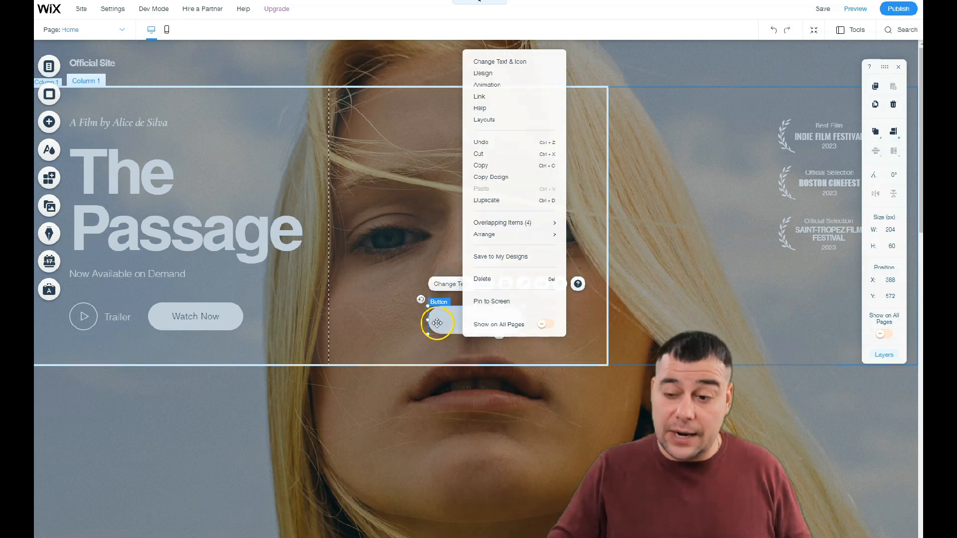
left_click(483, 279)
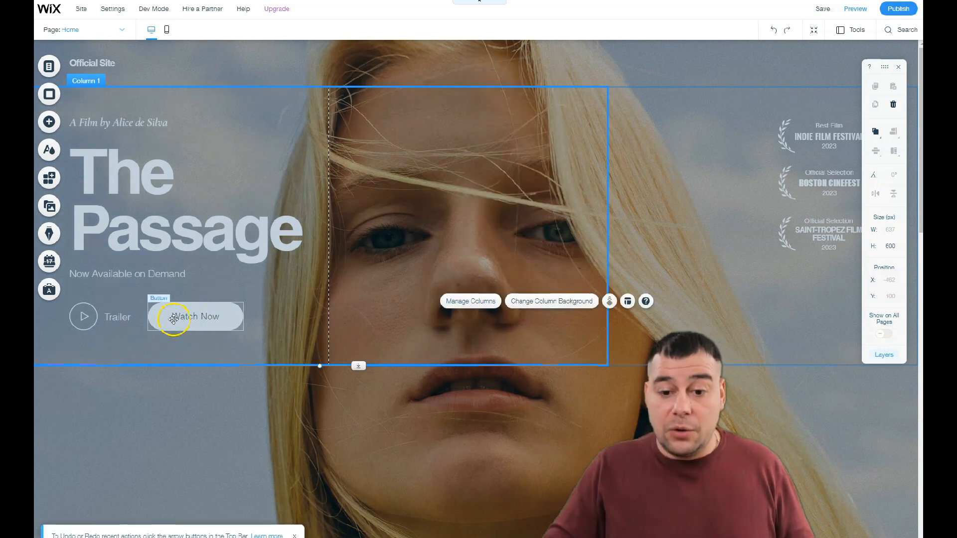
Step: Examine the Watch Now button's link settings, including the Email link type, and close them without applying a change
left_click(174, 320)
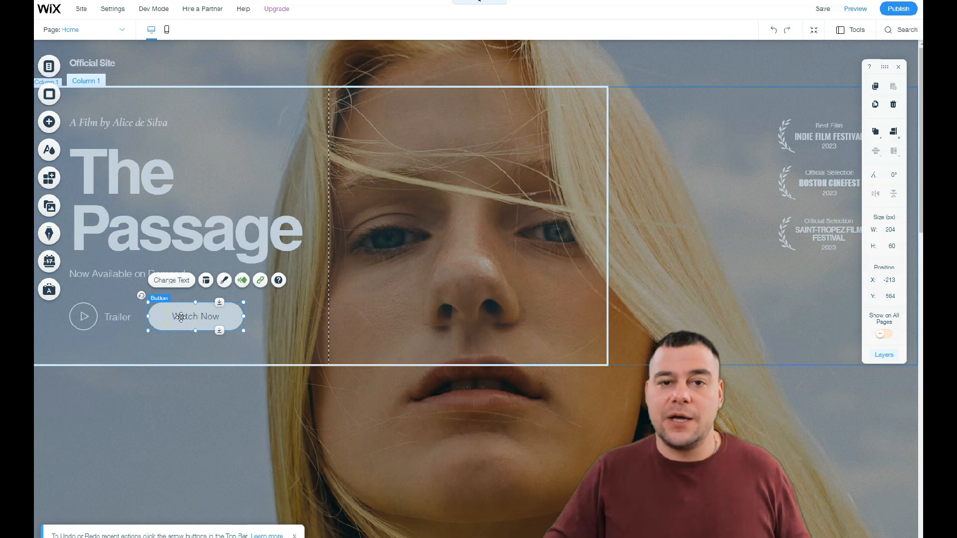
left_click(260, 285)
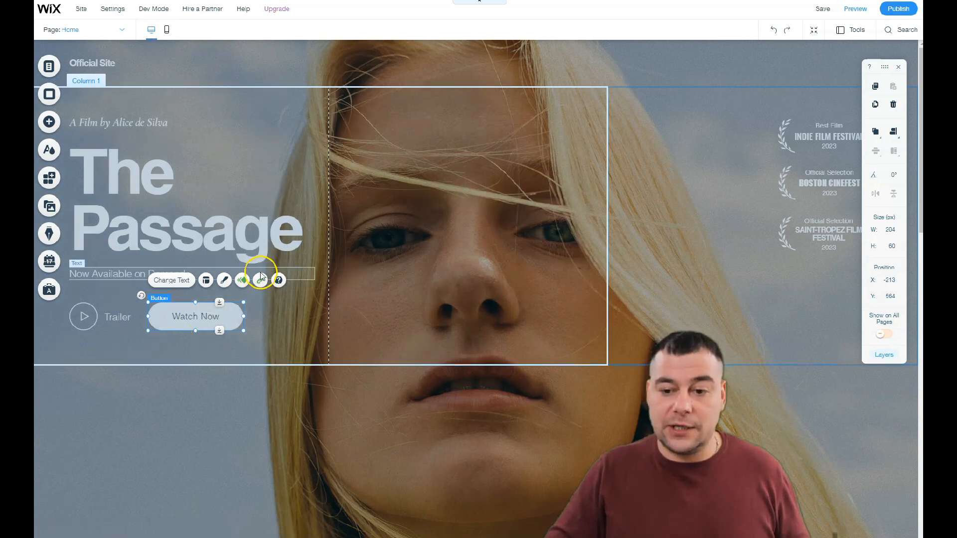
left_click(167, 283)
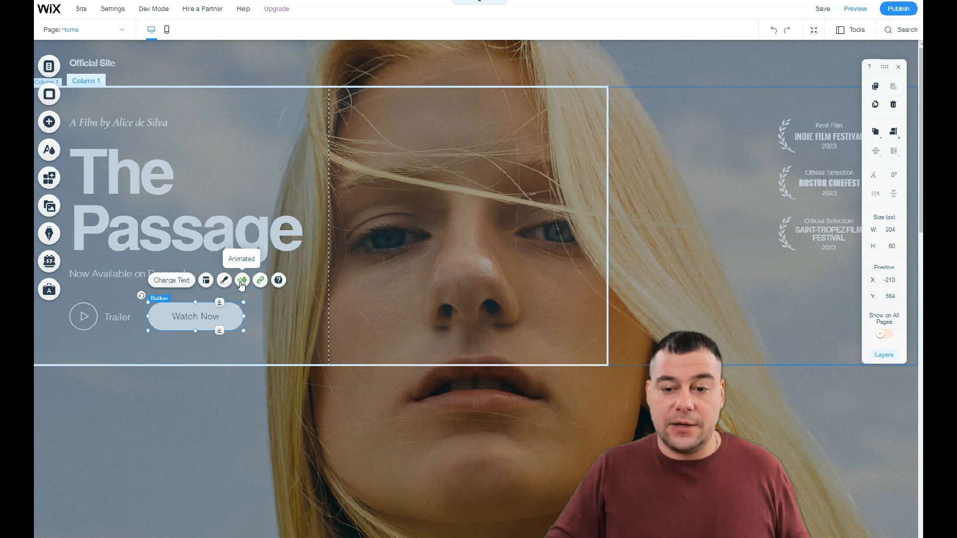
left_click(262, 285)
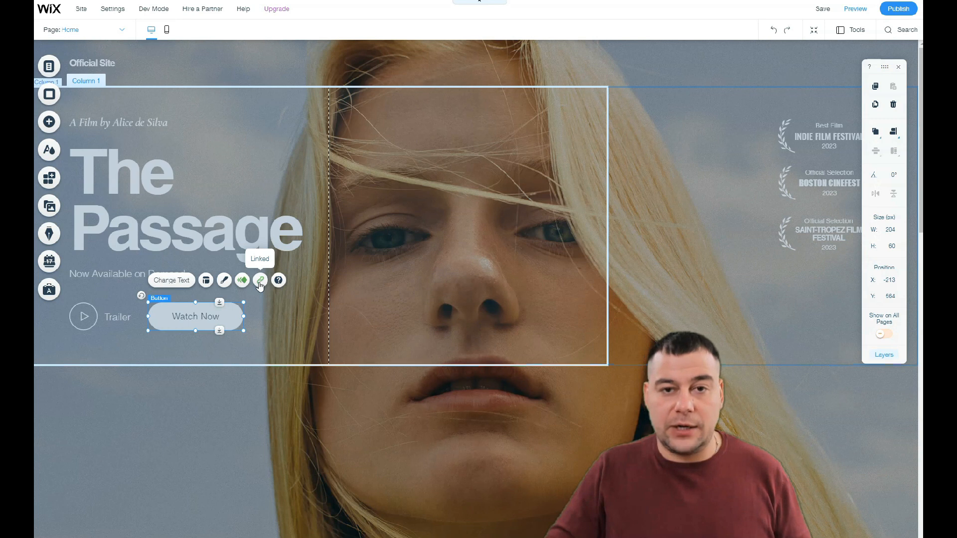
left_click(260, 282)
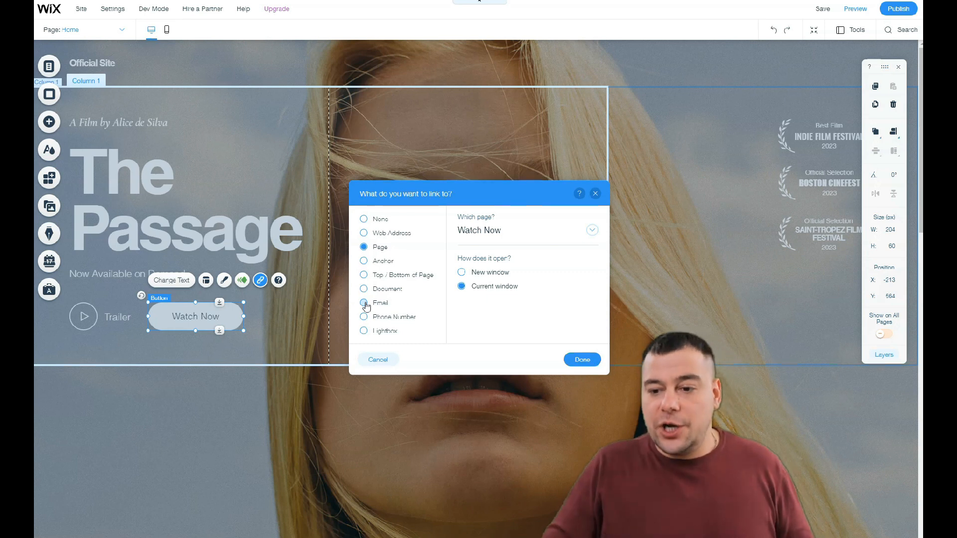
left_click(364, 303)
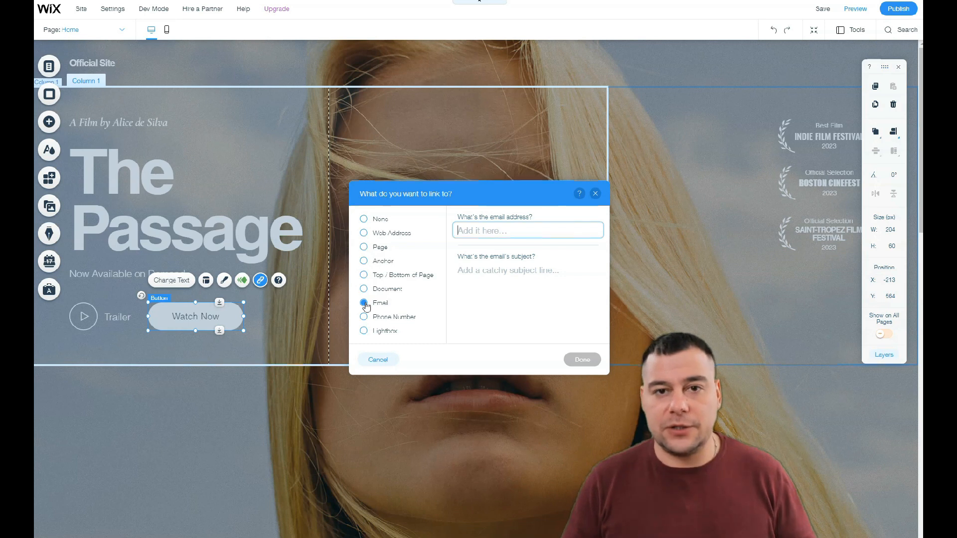
left_click(371, 302)
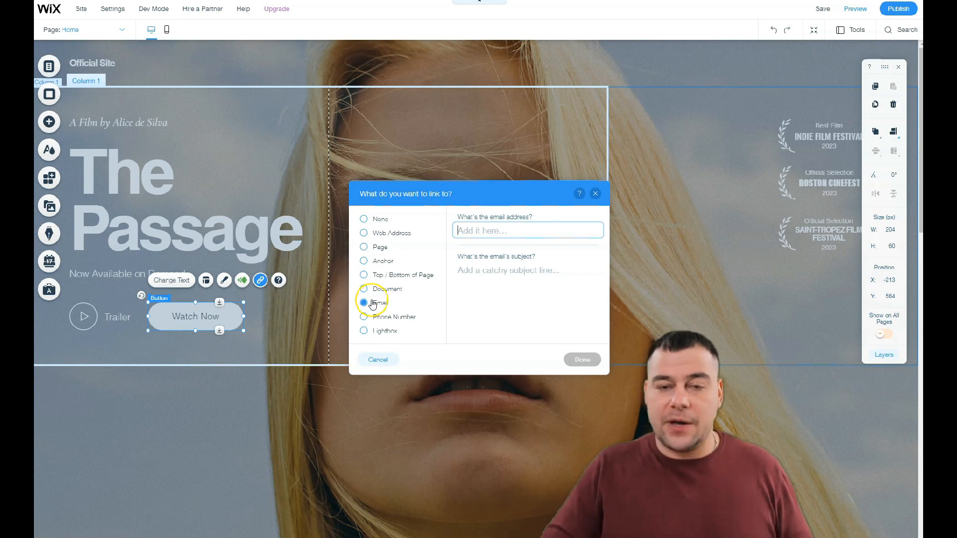
left_click(366, 307)
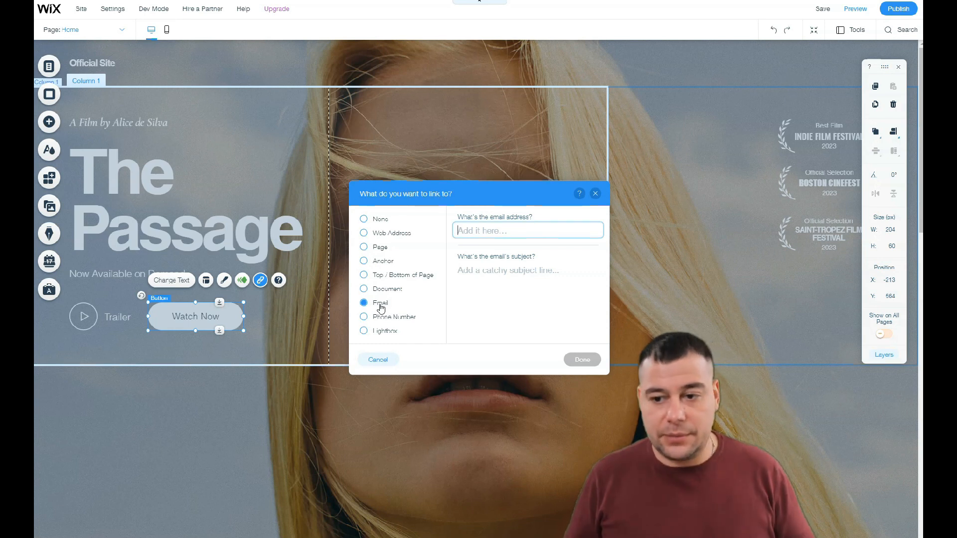
left_click(594, 194)
Step: Browse the Decorative, Box and Lists & Grids elements and add a Video & Music video player at about X 526, Y 916 px
scroll(263, 307, "down", 4)
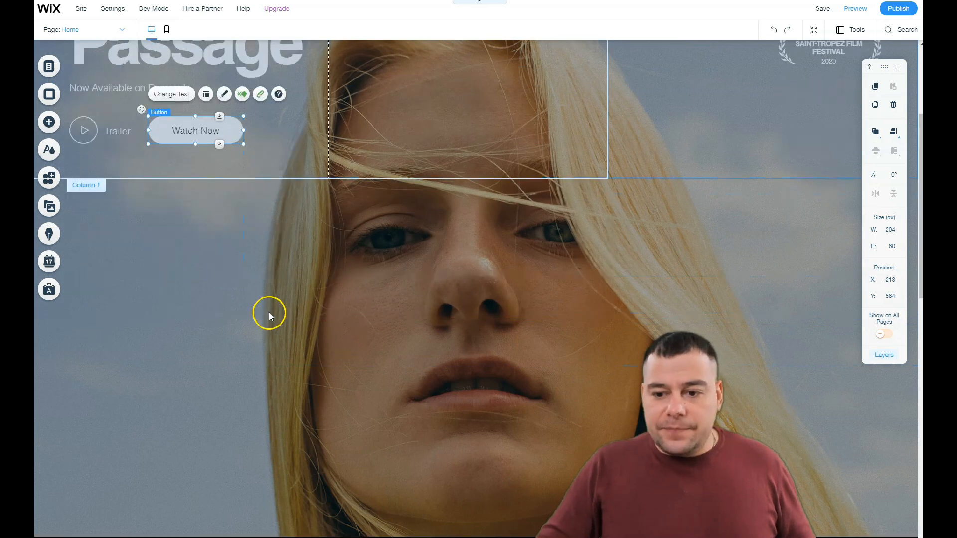
left_click(268, 312)
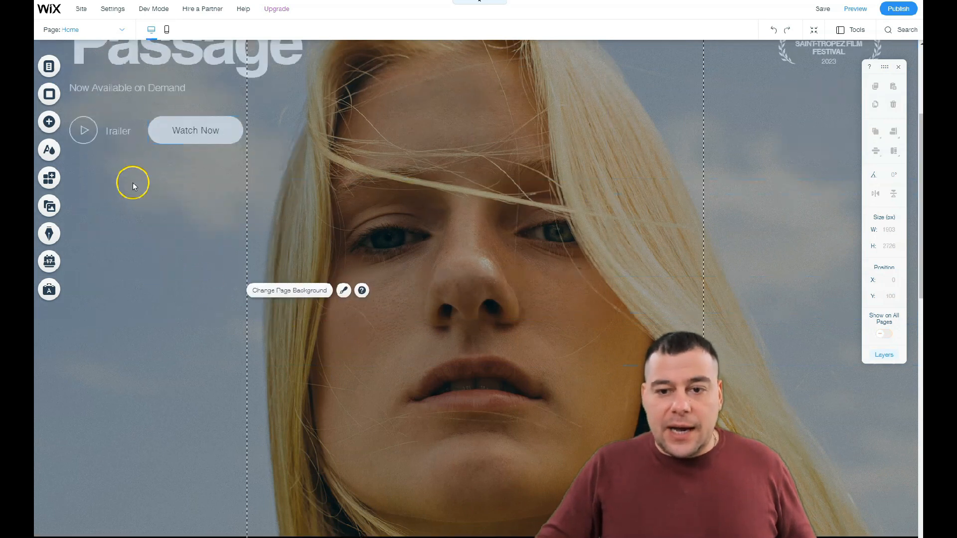
left_click(56, 129)
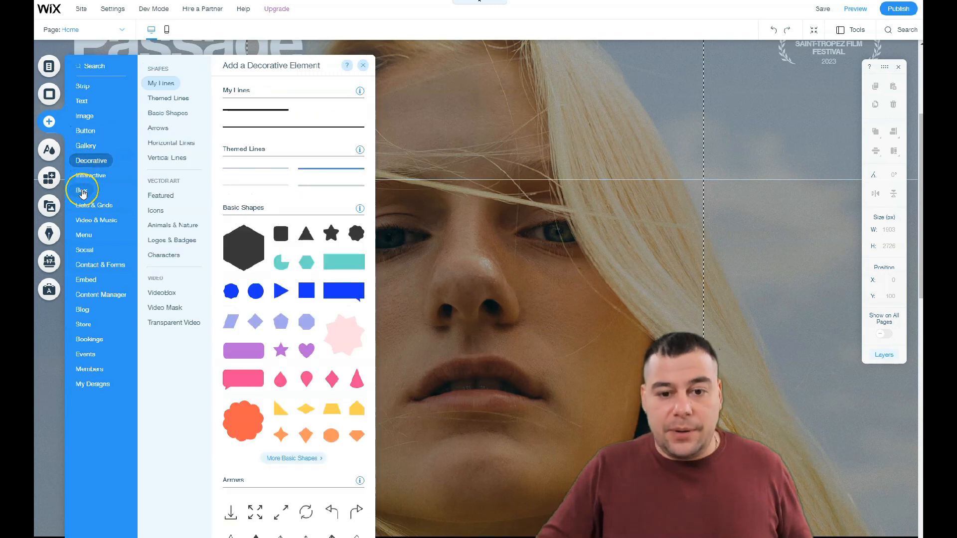
left_click(83, 193)
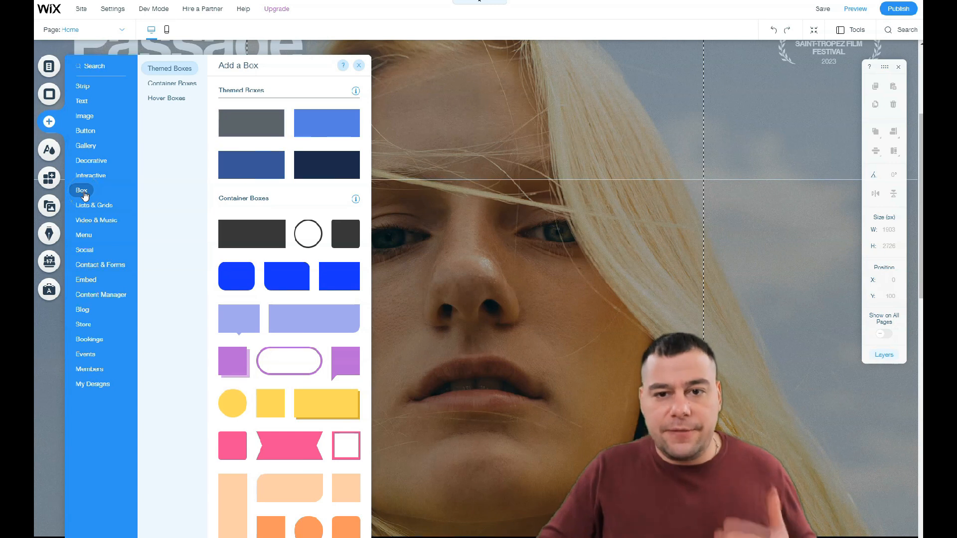
left_click(87, 210)
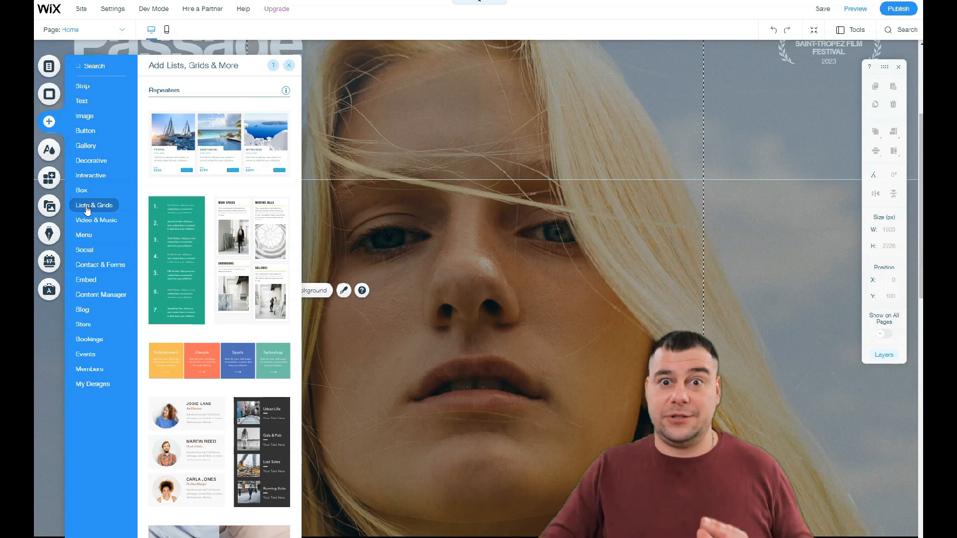
left_click(87, 221)
left_click(87, 238)
left_click(87, 222)
left_click(461, 269)
left_click(579, 327)
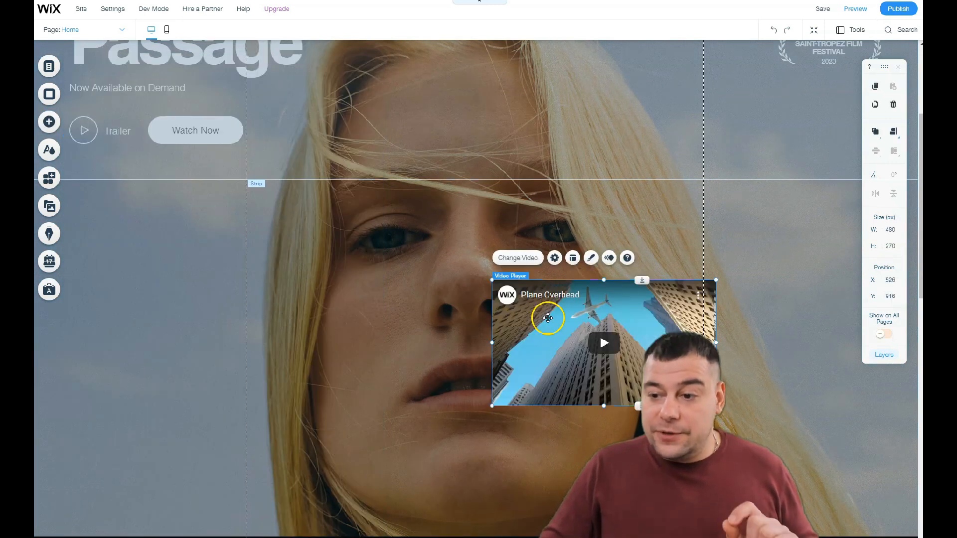
Step: Resize the video player to about 320 by 180 px and move it to about X 175, Y 964 px
left_click_drag(492, 282, 401, 191)
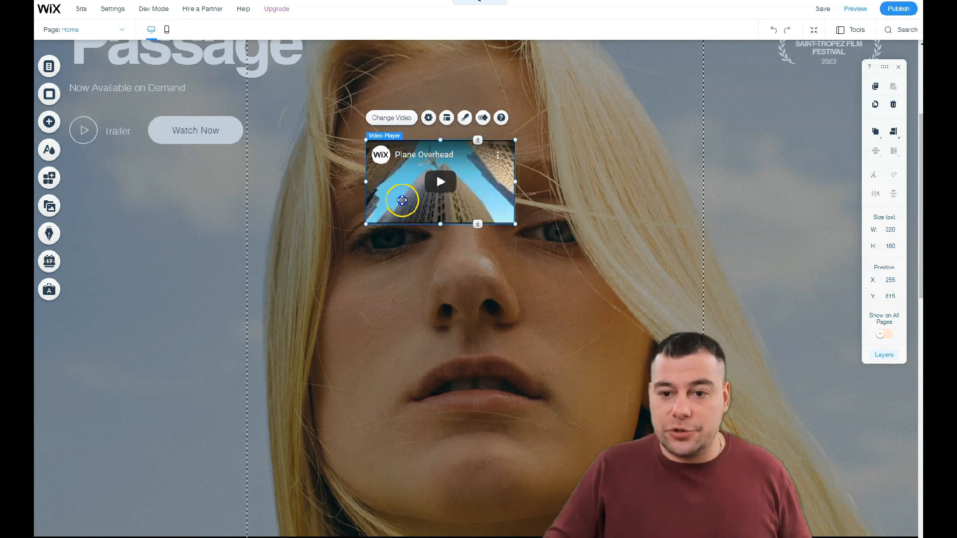
left_click_drag(407, 173, 370, 336)
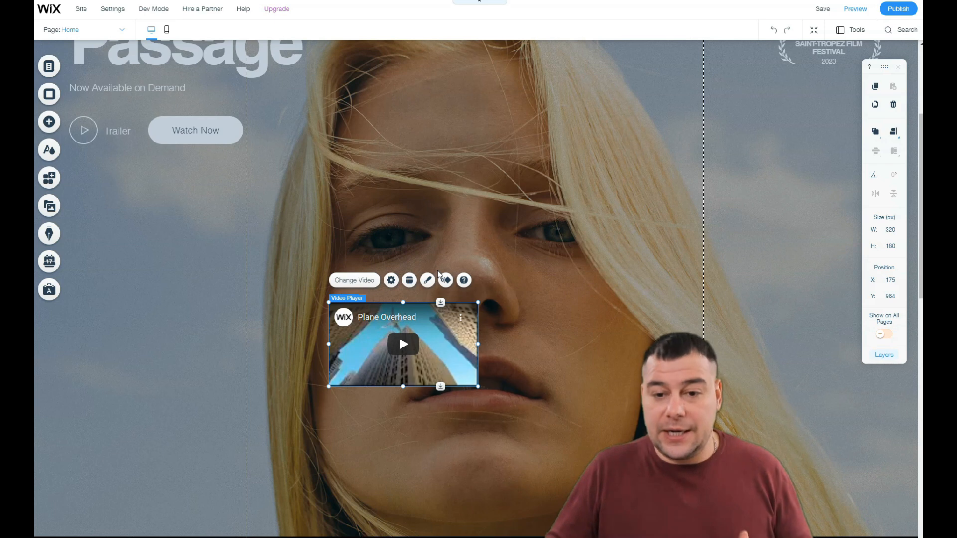
left_click(439, 256)
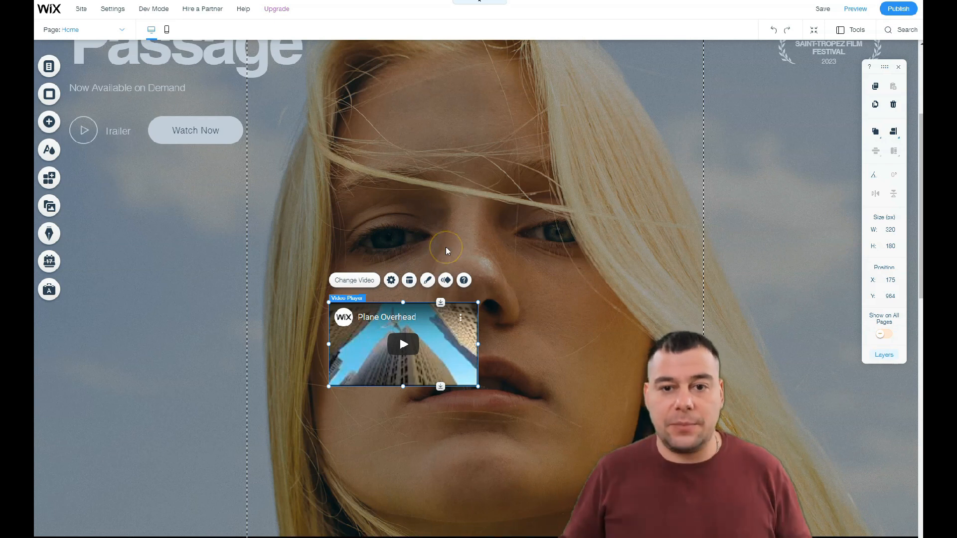
Step: Delete the Plane Overhead video player from the Home page
scroll(443, 249, "up", 2)
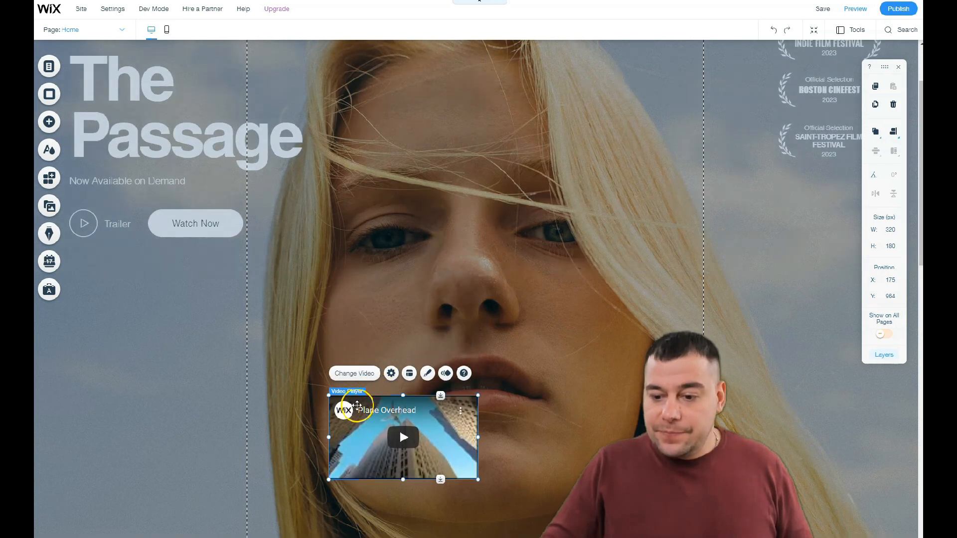
right_click(359, 412)
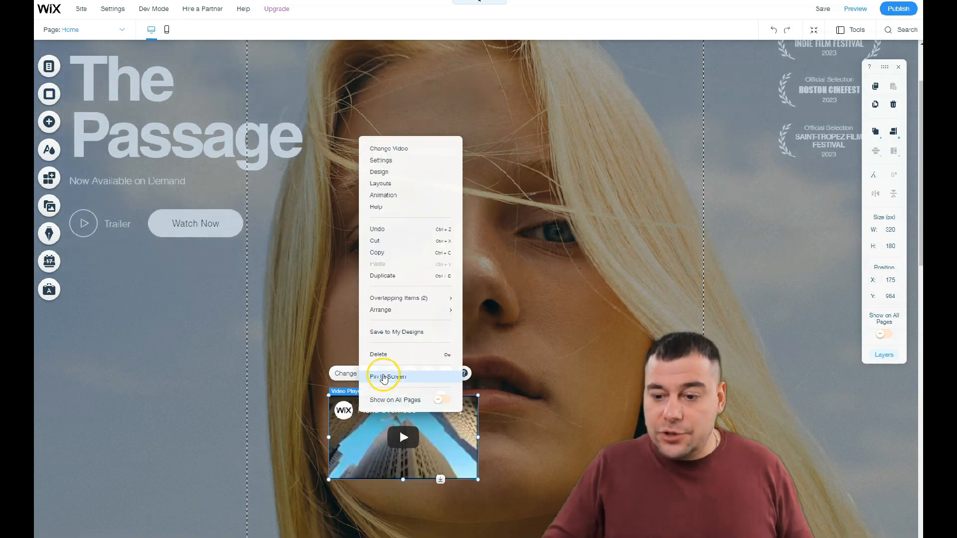
left_click(376, 357)
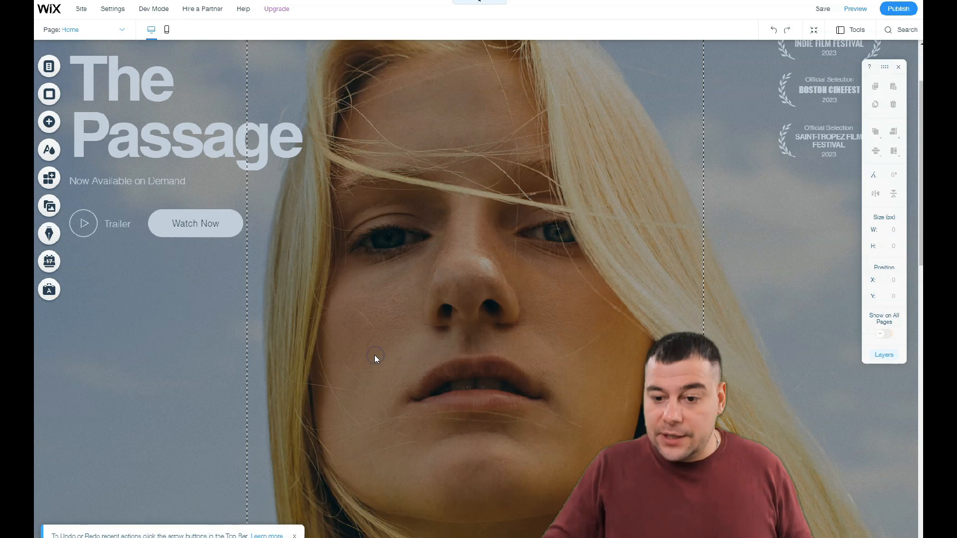
Step: Set The Passage title to the Heading 1 theme with an 88 px font size, after trying Heading 4
scroll(249, 209, "up", 2)
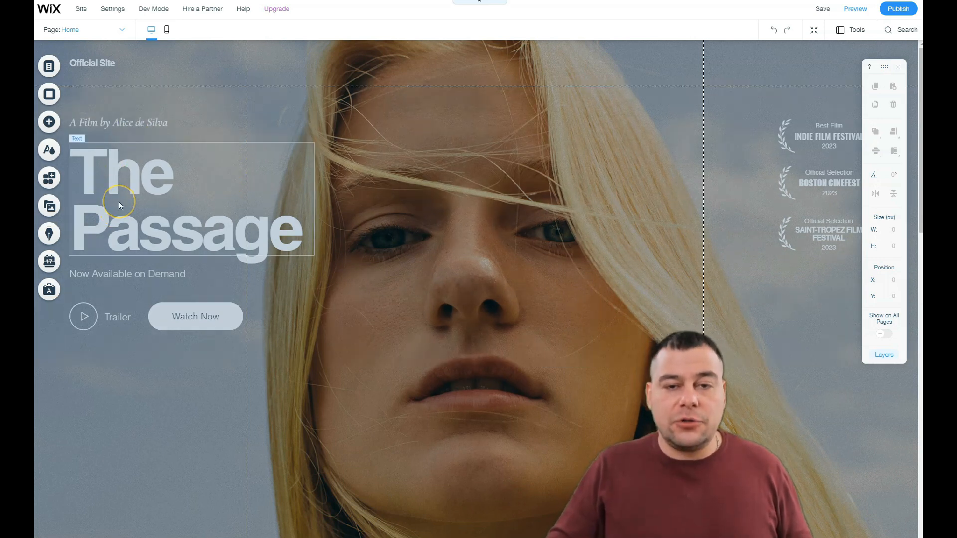
left_click(118, 203)
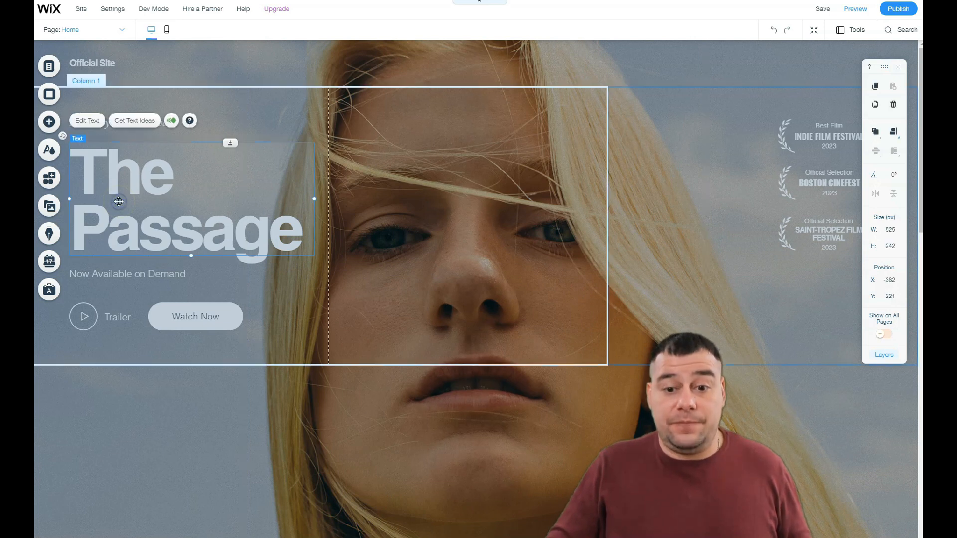
left_click(120, 203)
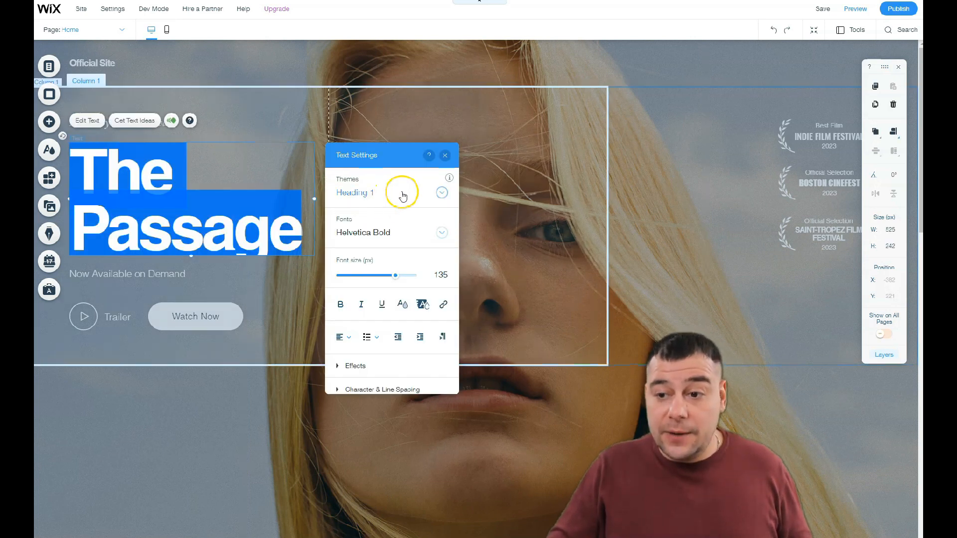
left_click(442, 194)
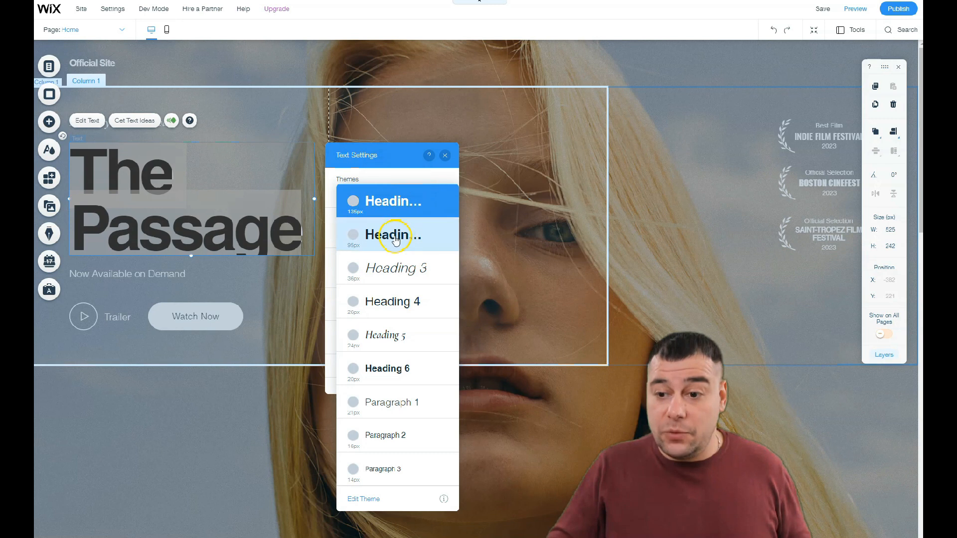
left_click(389, 299)
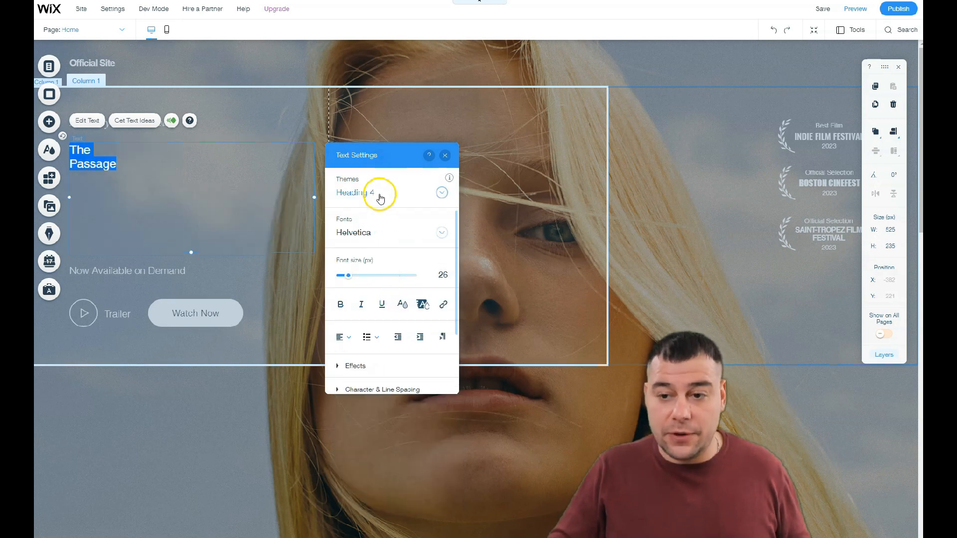
left_click(442, 193)
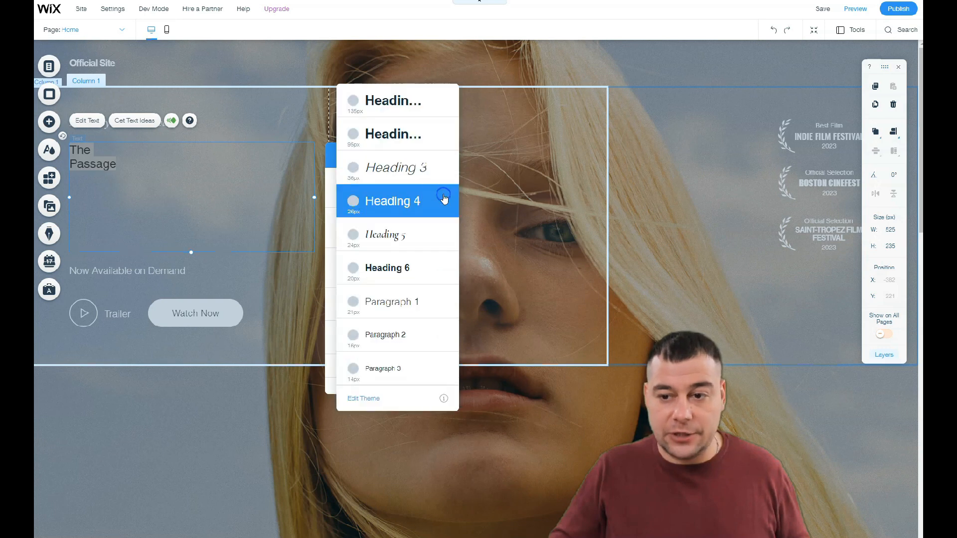
left_click(387, 103)
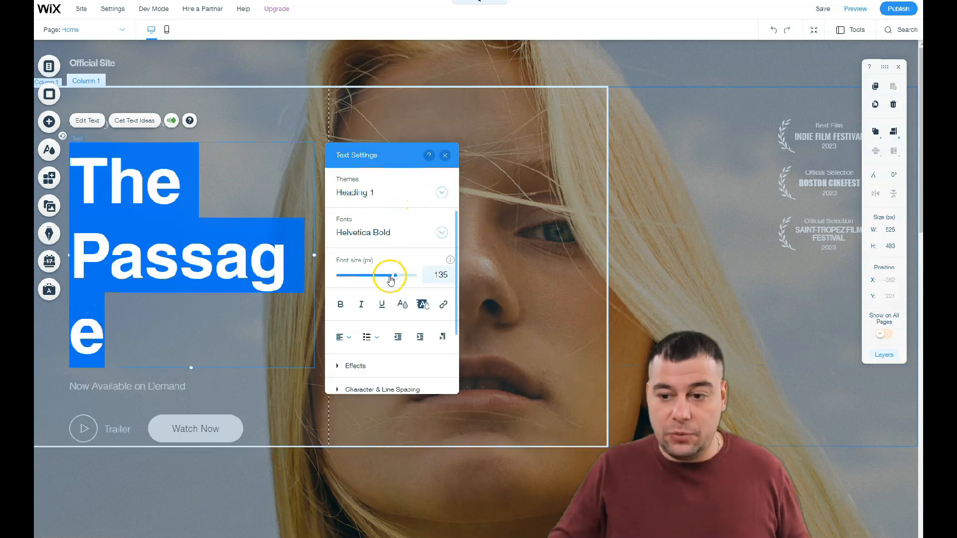
left_click_drag(396, 279, 375, 274)
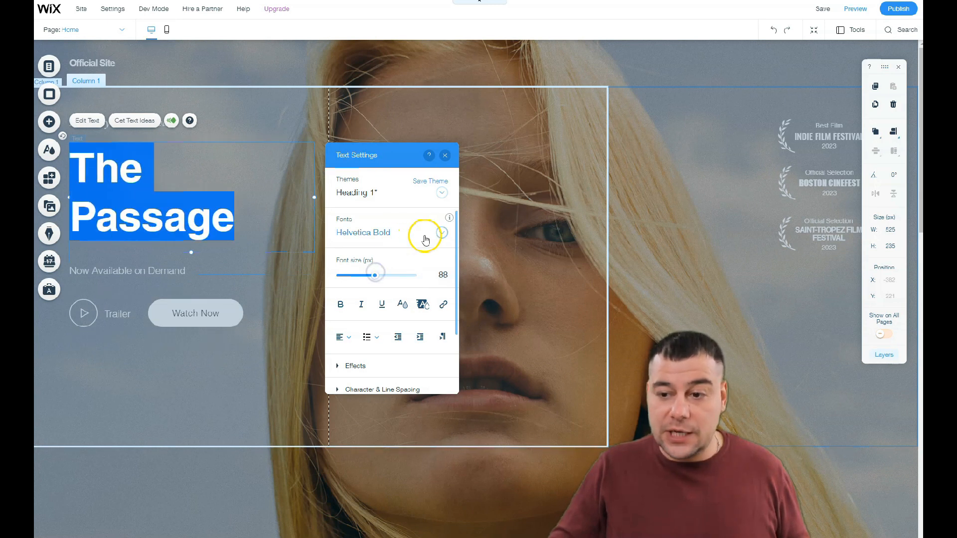
Step: Try the Jura and Verdana fonts on The Passage title
left_click(440, 233)
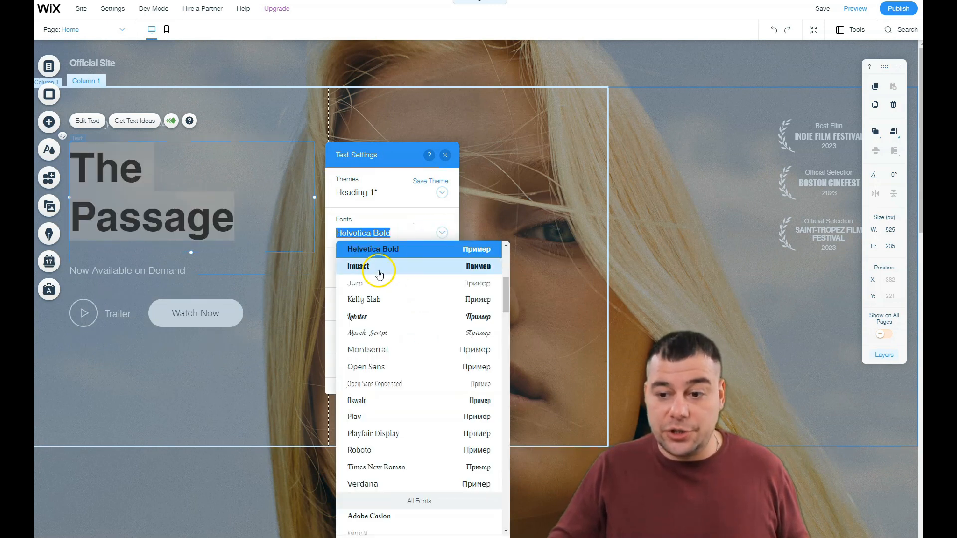
left_click(379, 285)
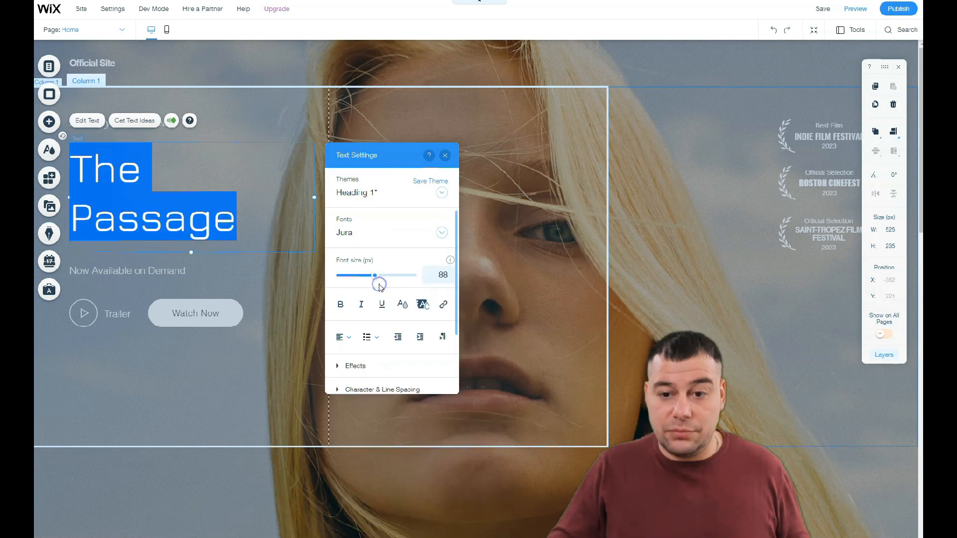
left_click(433, 240)
left_click(369, 318)
left_click(441, 238)
left_click(375, 339)
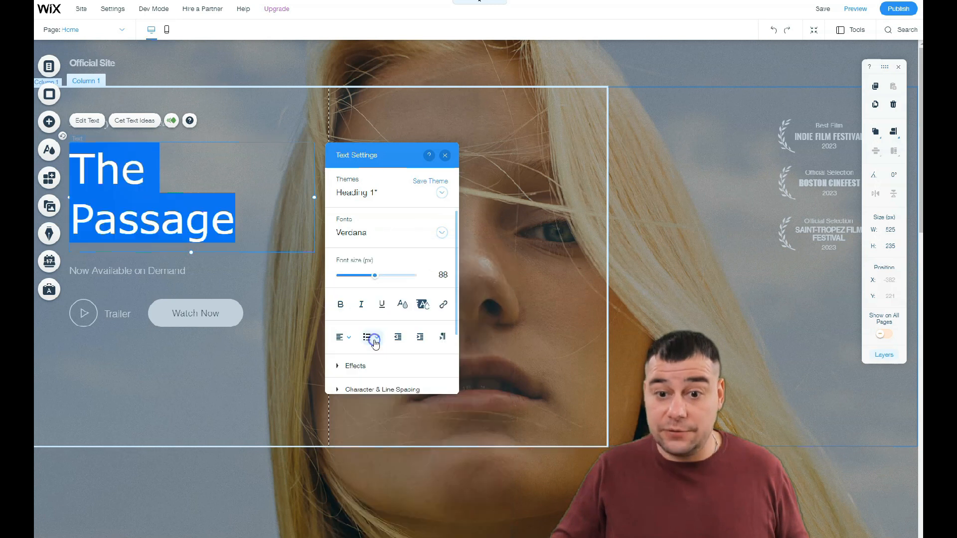
Step: Try further fonts from the All Fonts group on The Passage title, including Caudex
left_click(441, 232)
scroll(386, 399, "down", 5)
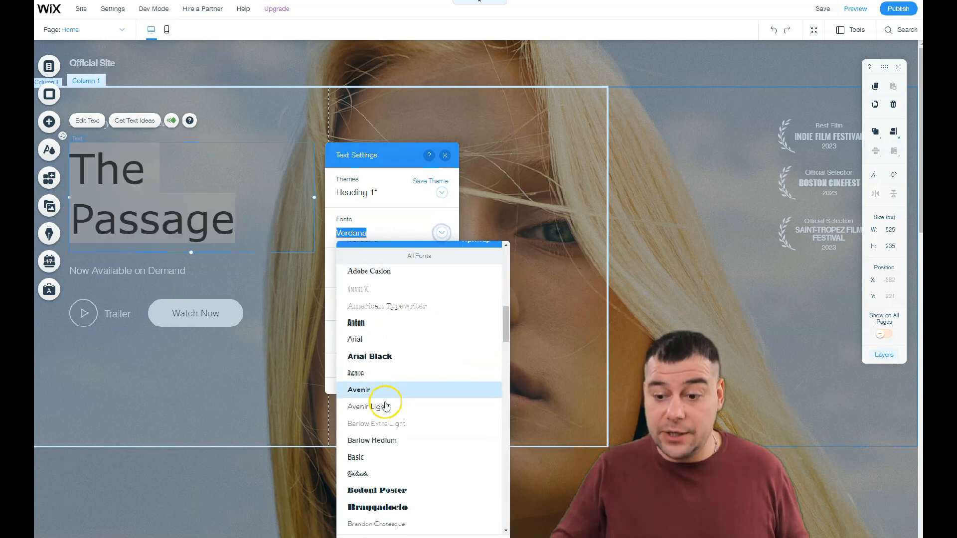
scroll(387, 406, "down", 3)
left_click(374, 308)
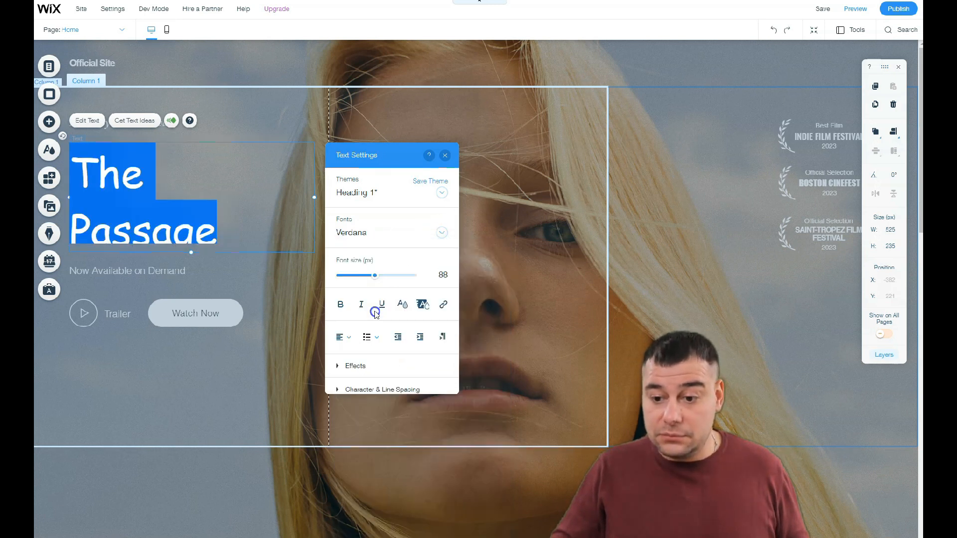
left_click(442, 232)
scroll(394, 348, "down", 5)
left_click(394, 408)
Step: Change the font of The Passage title to Lulo Clean
left_click(441, 233)
scroll(393, 414, "down", 8)
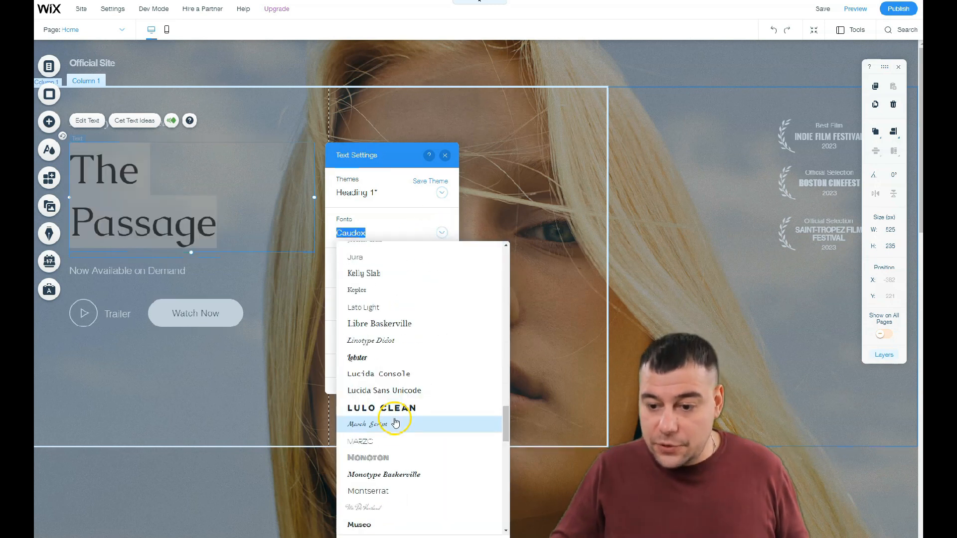
left_click(387, 407)
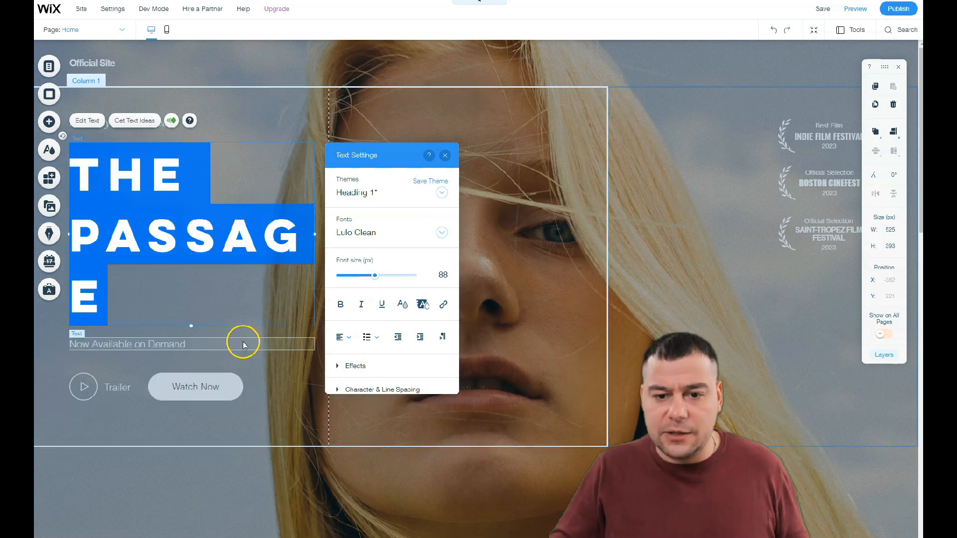
Step: Widen The Passage text box to about 724 px and move it down to about Y 284 px
left_click_drag(314, 234, 407, 203)
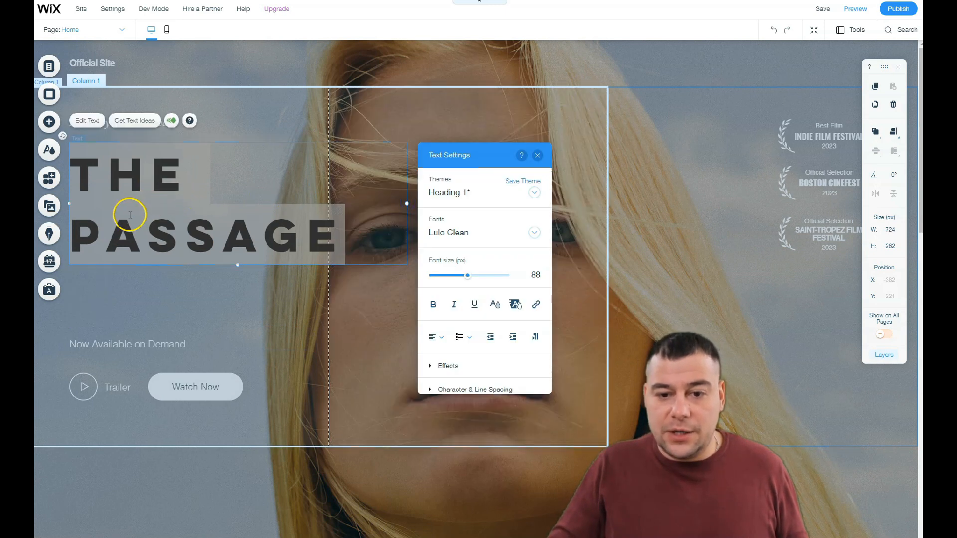
left_click(171, 314)
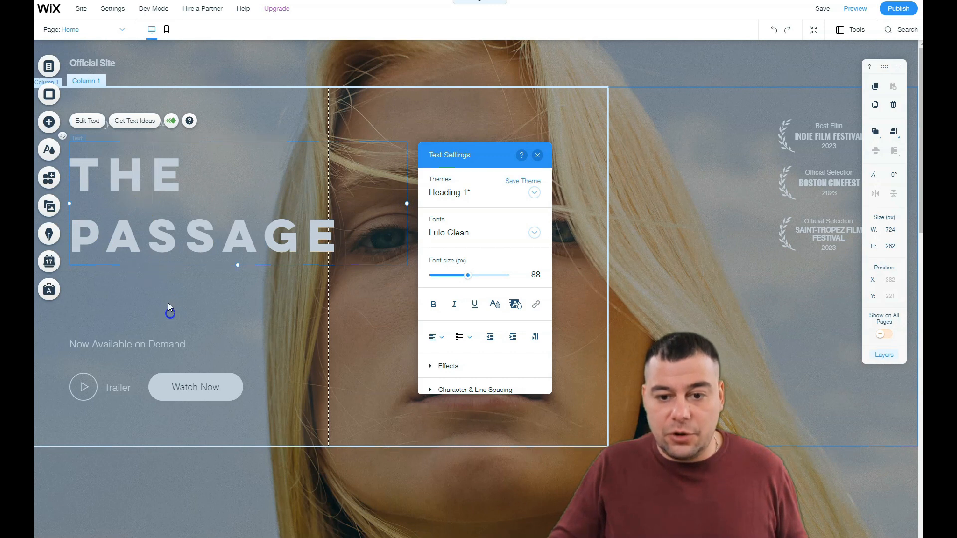
left_click_drag(135, 212, 136, 239)
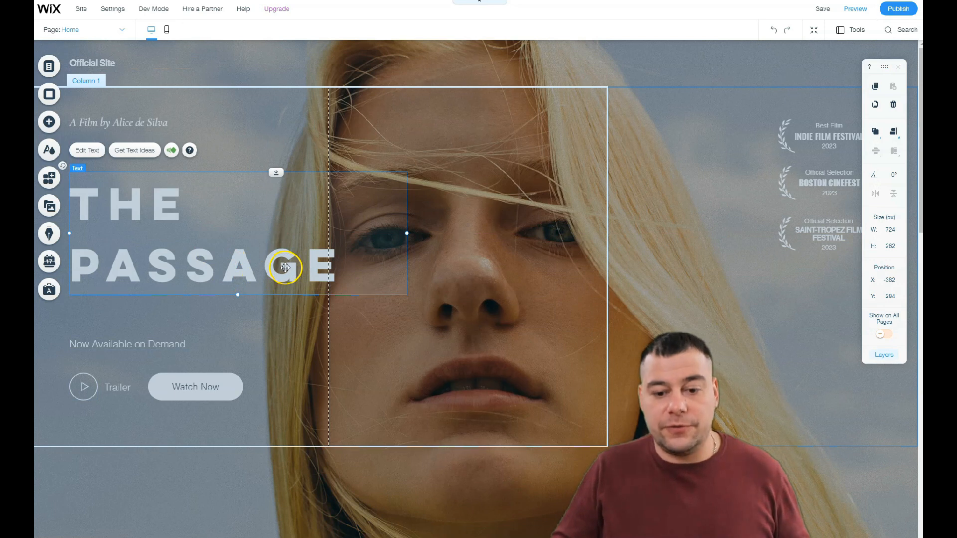
Step: Move the Meet The Team strip down to about Y 2711 px, leaving a gap below the testimonial section
scroll(391, 317, "down", 15)
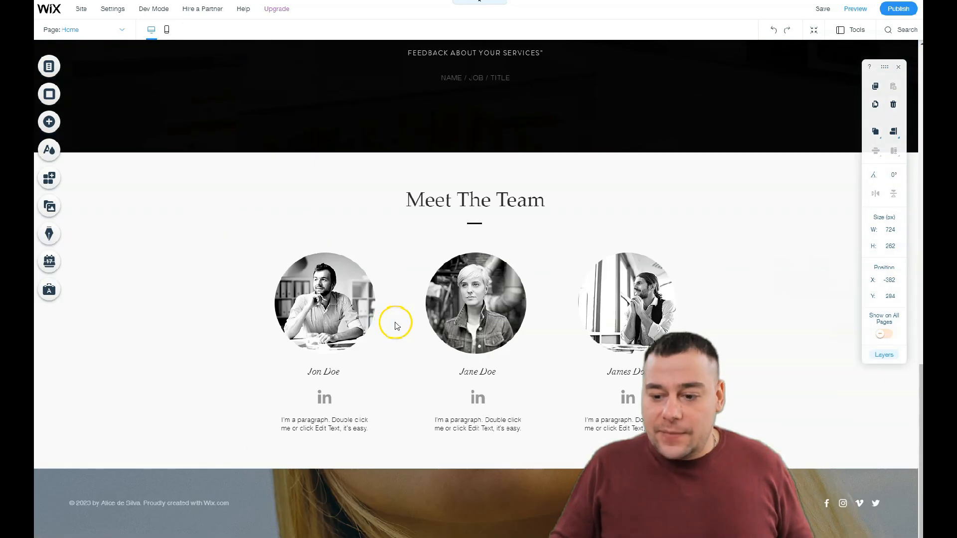
left_click(561, 168)
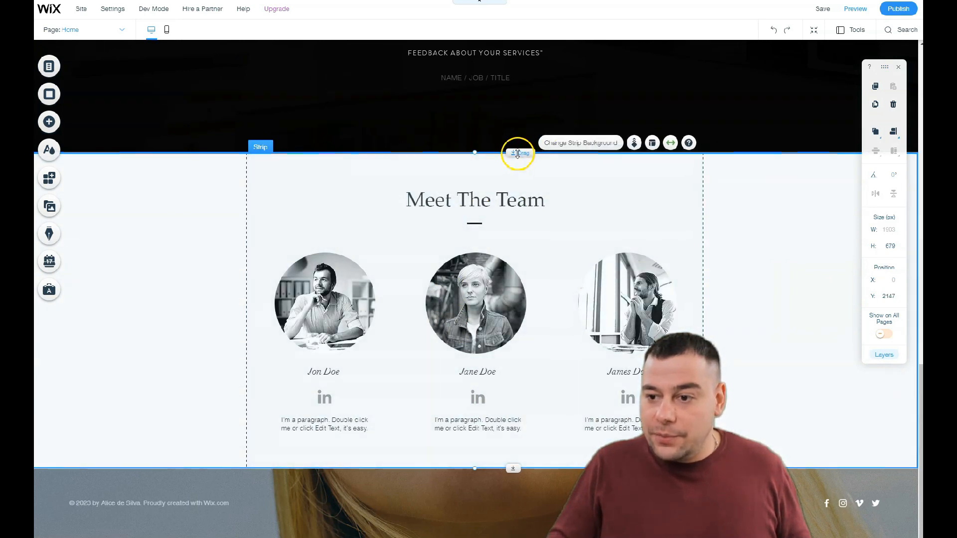
left_click_drag(518, 154, 522, 399)
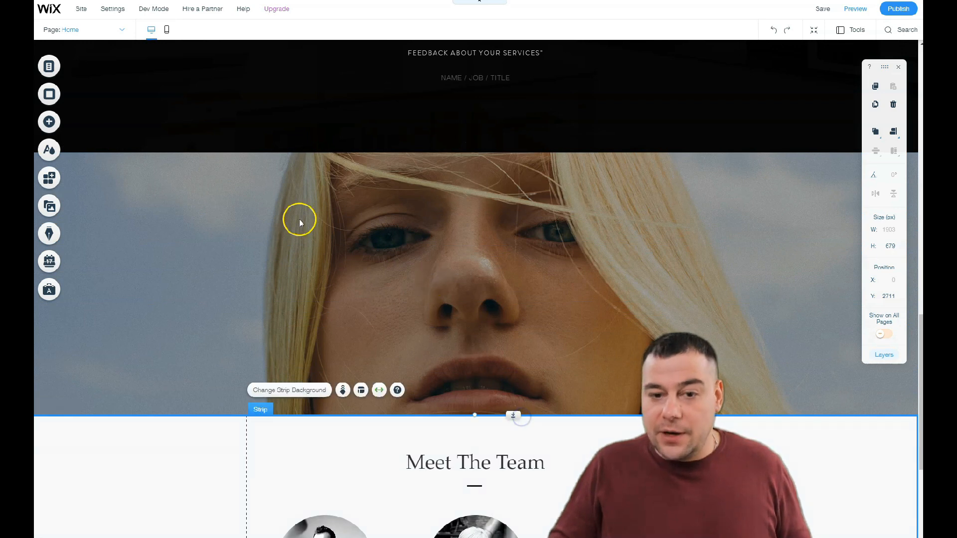
Step: Add a single video player above the Meet The Team strip at about X 255, Y 2300 px
left_click(49, 121)
left_click_drag(238, 229, 442, 274)
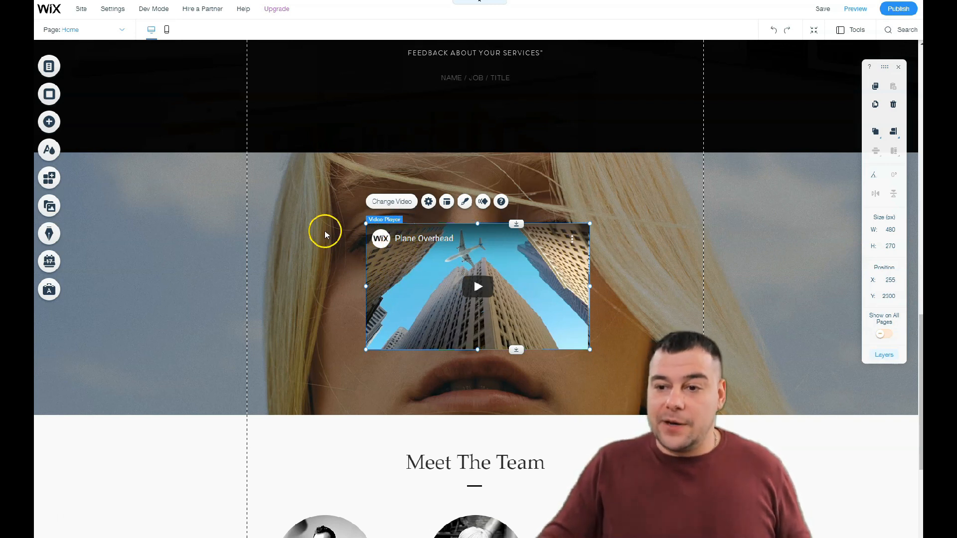
scroll(325, 231, "up", 3)
scroll(329, 246, "down", 5)
scroll(368, 185, "up", 3)
Step: Add a themed paragraph text to Column 1 of the hero strip at about X 392, Y 654 px
scroll(370, 196, "up", 12)
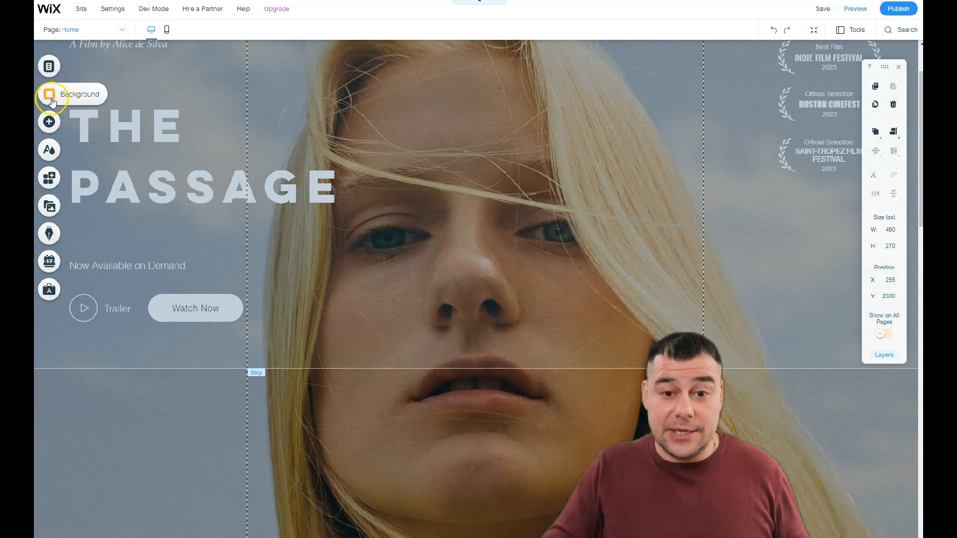
left_click(96, 127)
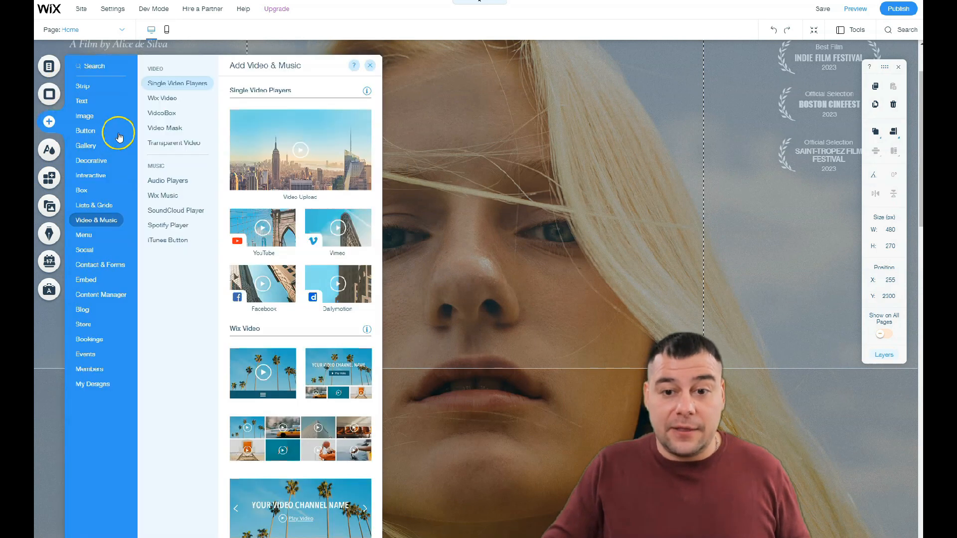
left_click(81, 101)
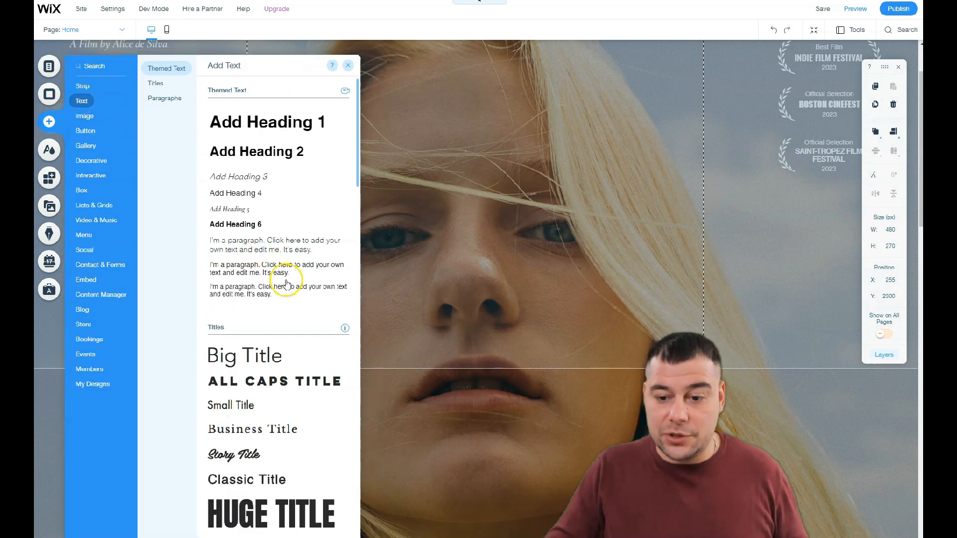
scroll(279, 299, "down", 10)
scroll(280, 302, "up", 10)
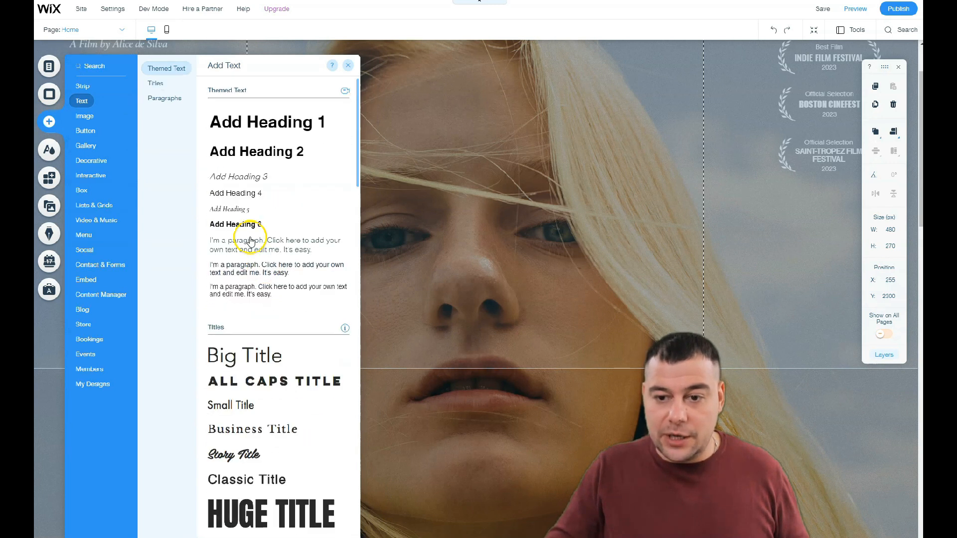
left_click_drag(230, 250, 449, 275)
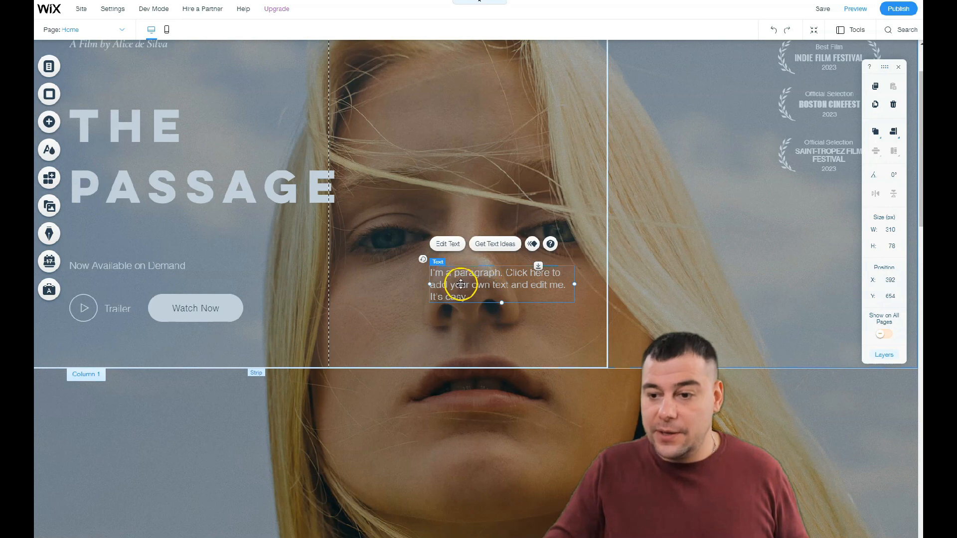
Step: Replace the new paragraph's placeholder with the first Text Ideas paragraph option for a Movie site's About text
left_click(489, 248)
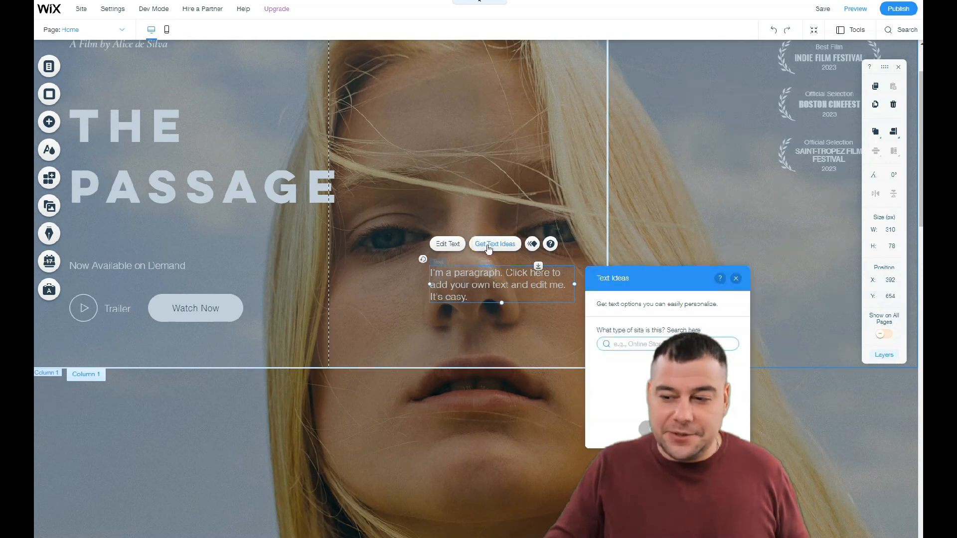
left_click(650, 343)
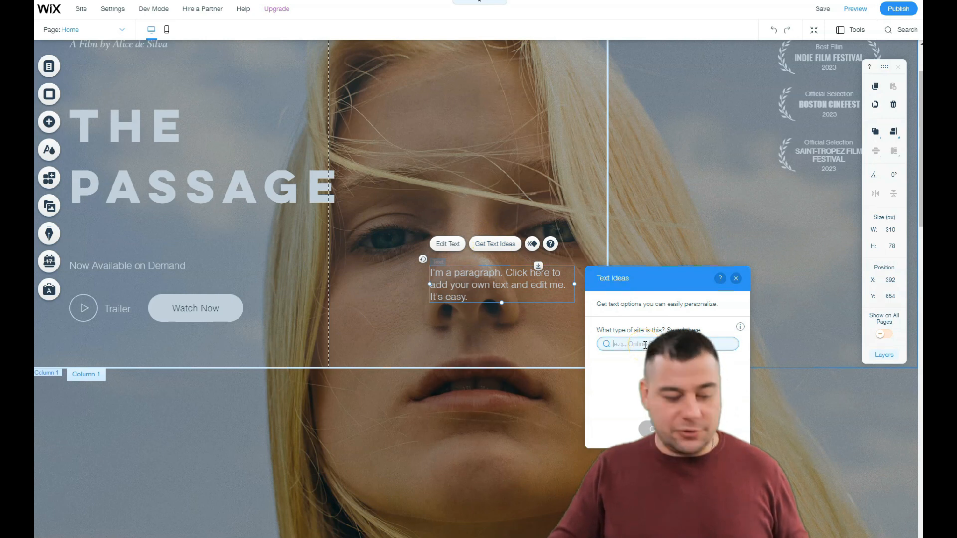
type("movie")
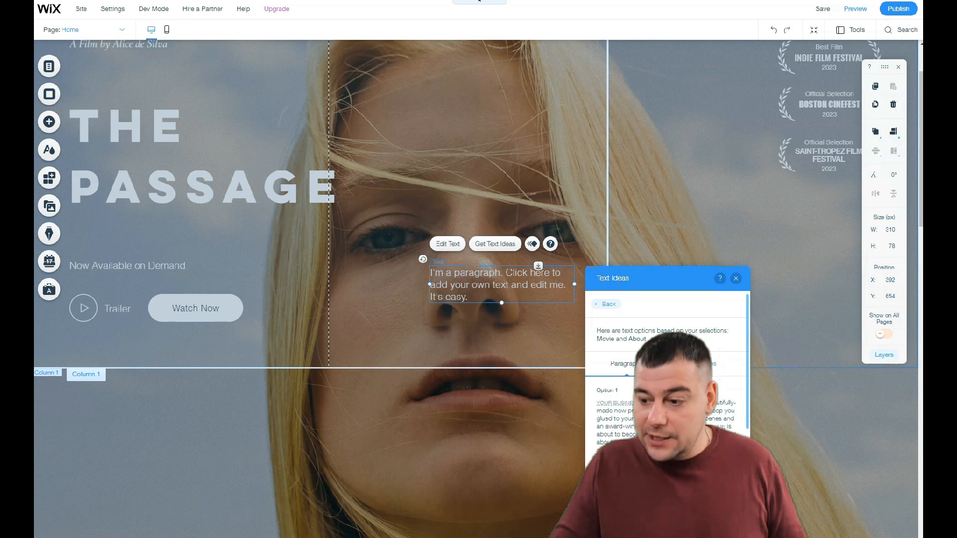
left_click(668, 473)
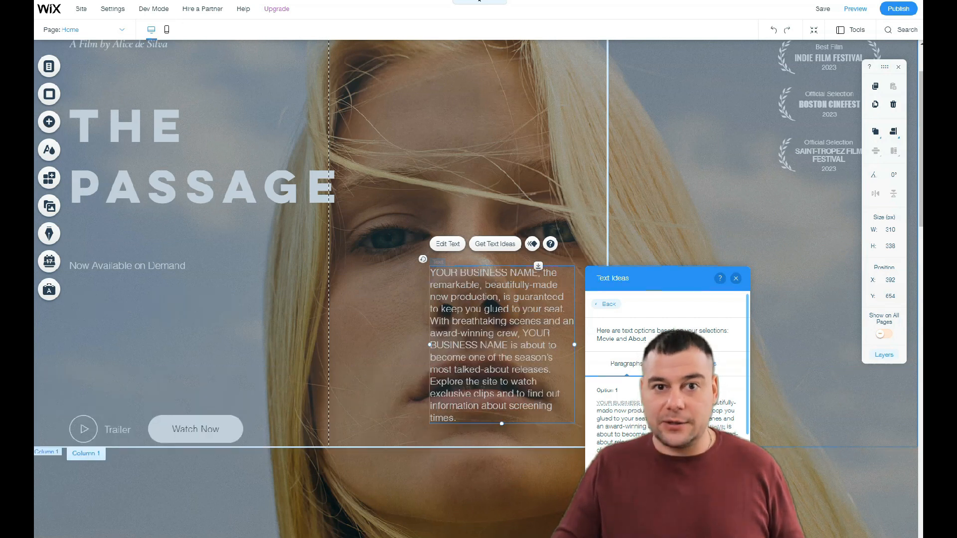
left_click(736, 278)
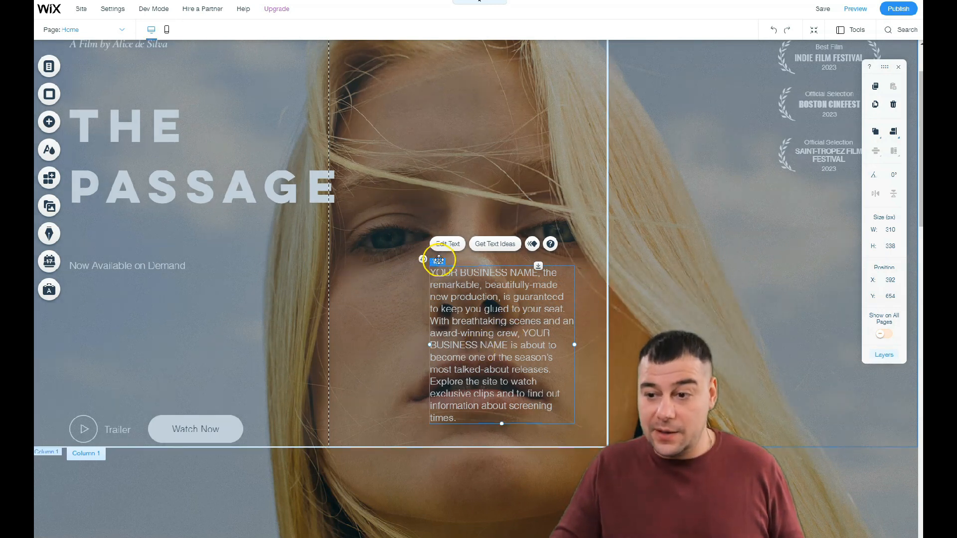
Step: Delete the movie description paragraph from Column 1 and undo the deletion
right_click(495, 327)
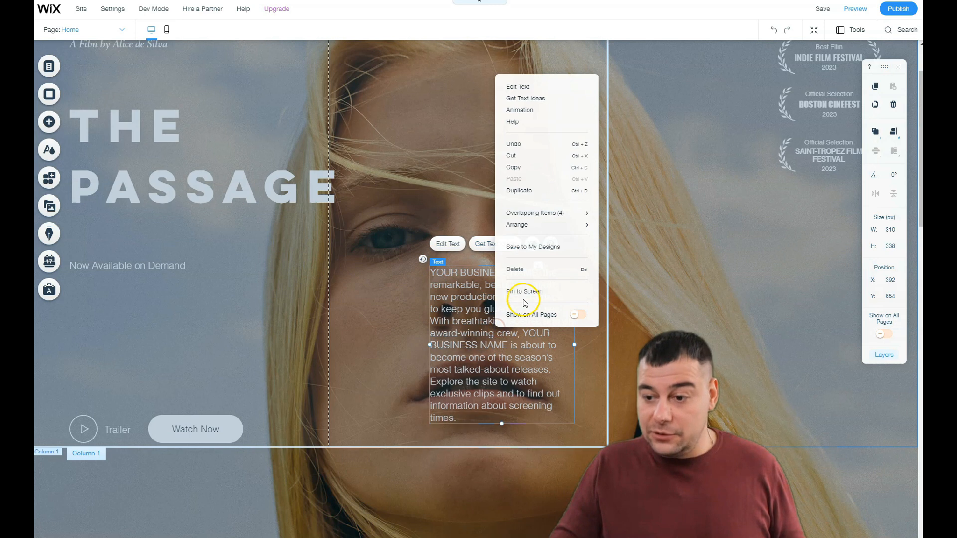
left_click(527, 274)
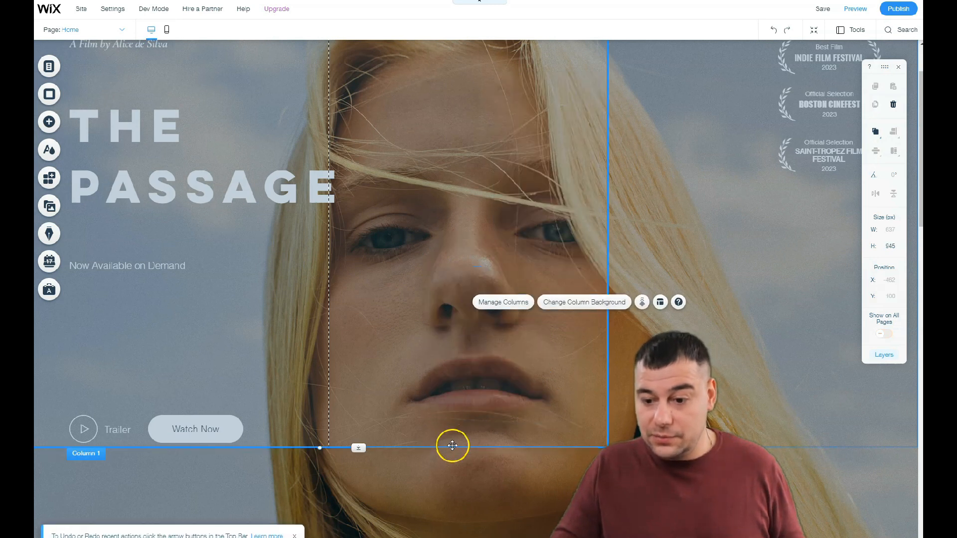
left_click(771, 32)
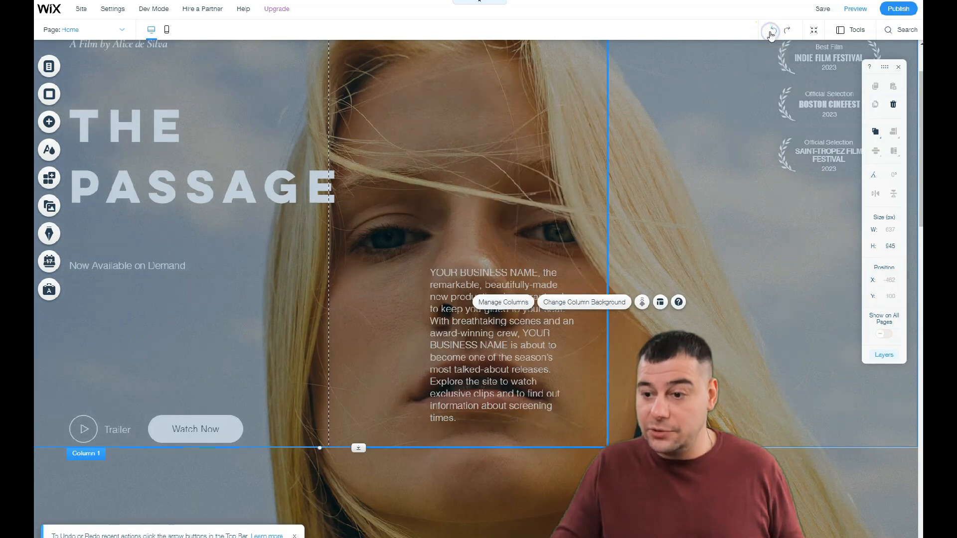
Step: Undo the Text Ideas replacement and remove the placeholder paragraph from Column 1 of the hero strip
left_click(771, 32)
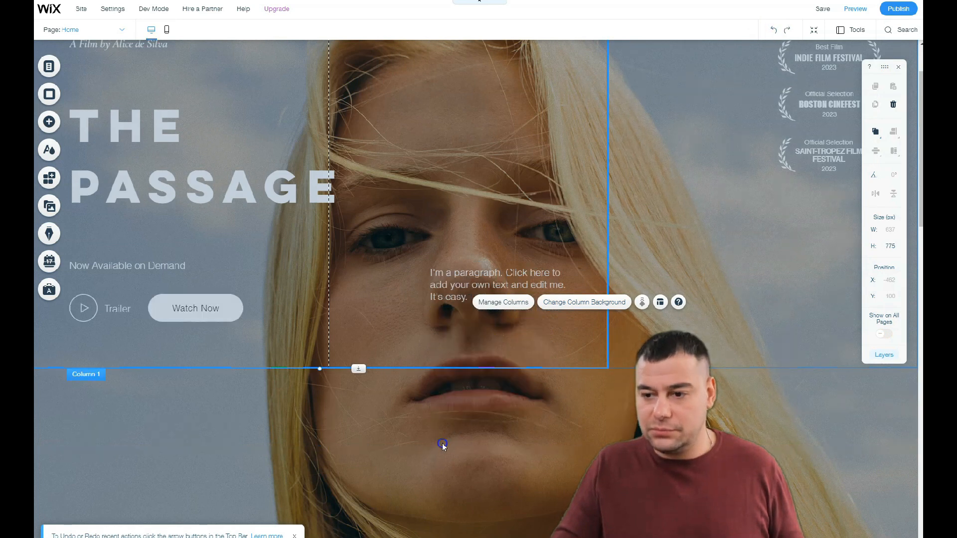
left_click(441, 444)
left_click(492, 282)
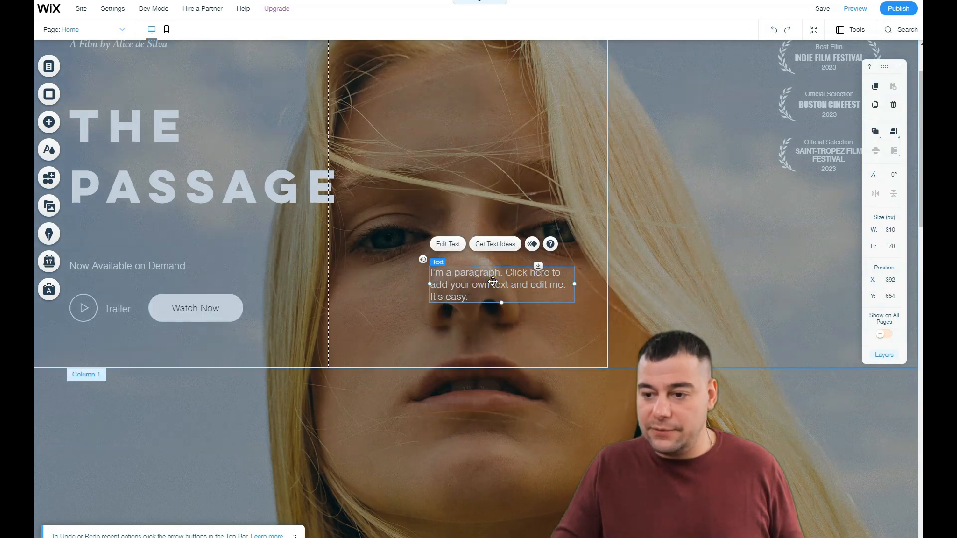
right_click(493, 282)
left_click(520, 243)
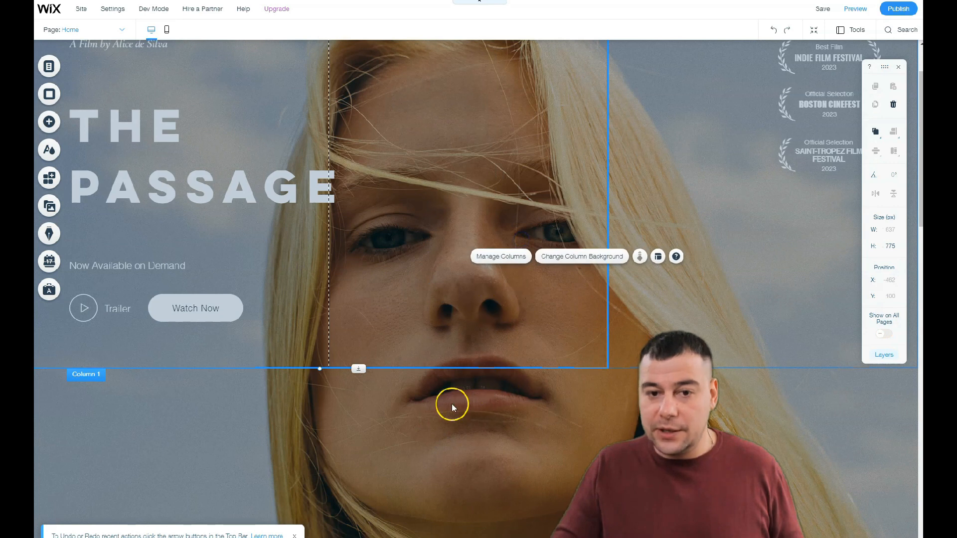
Step: Set the Testimonials strip's background color to light gray #DBDBDB after trying several lighter site colors
scroll(452, 403, "down", 4)
scroll(438, 355, "up", 5)
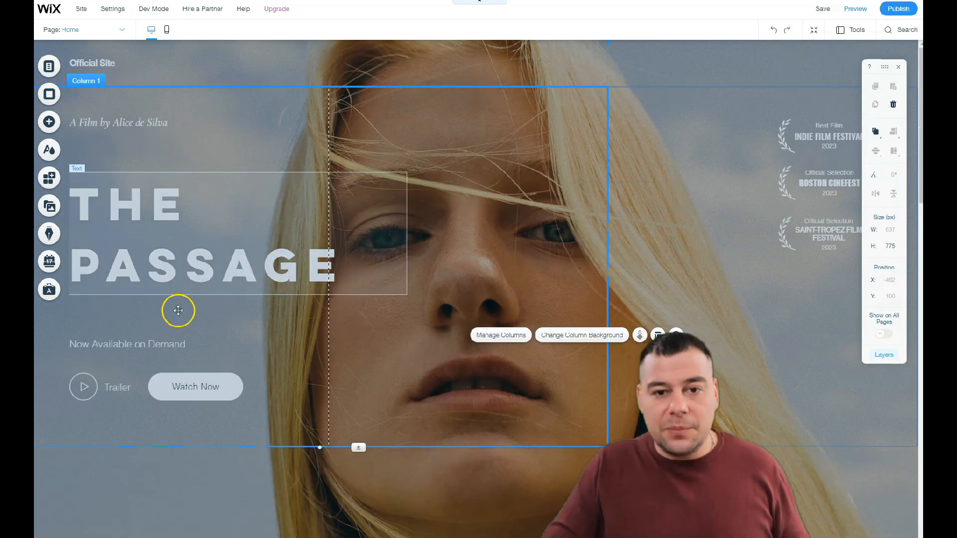
scroll(181, 329, "down", 5)
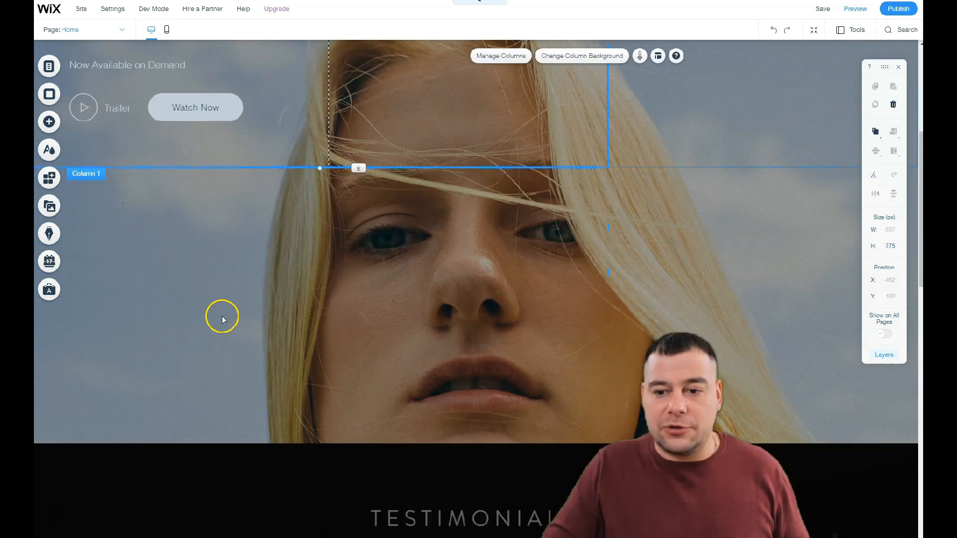
scroll(223, 317, "down", 6)
right_click(200, 271)
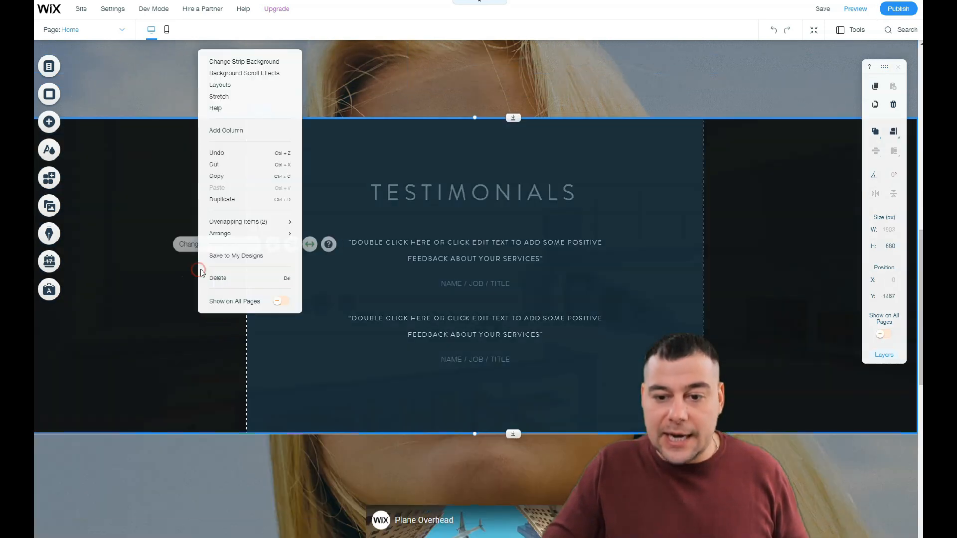
left_click(186, 244)
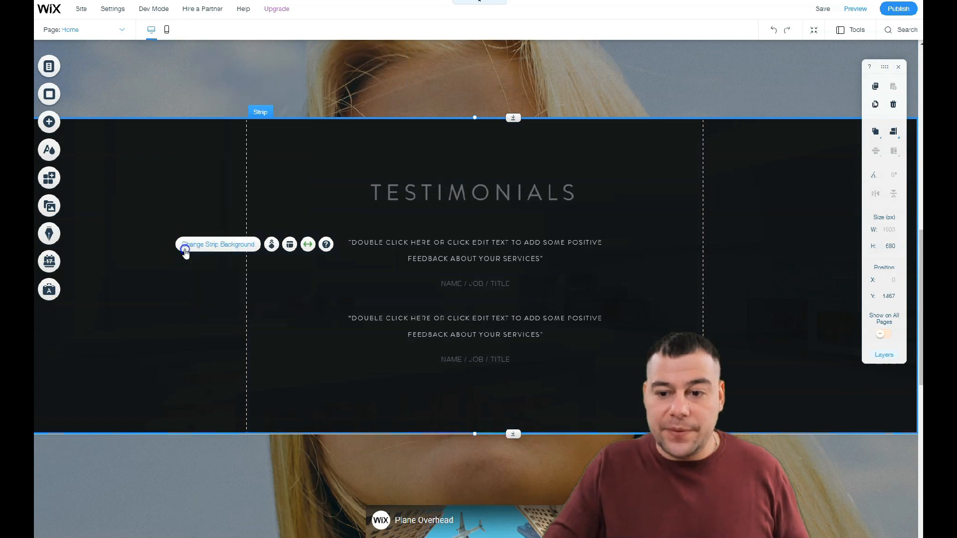
left_click(134, 181)
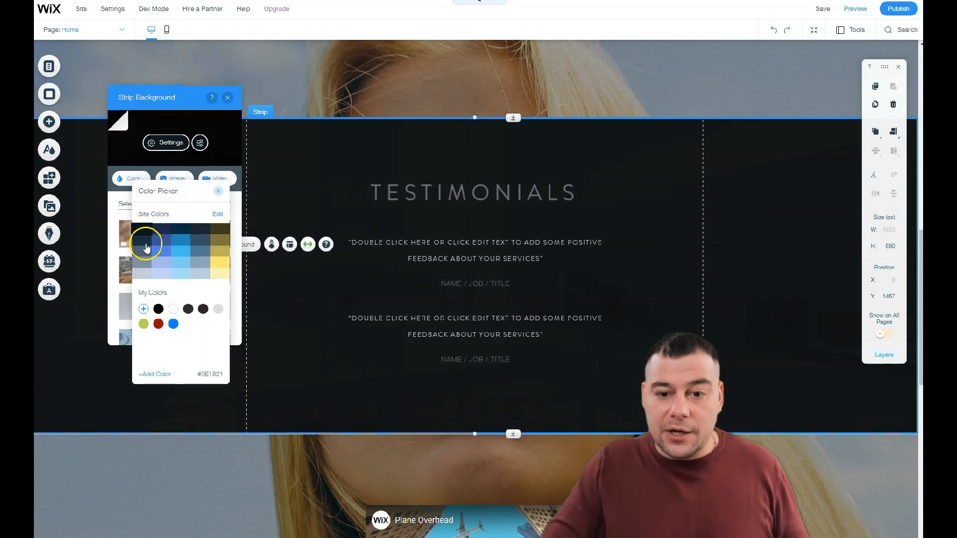
left_click(145, 254)
left_click(143, 267)
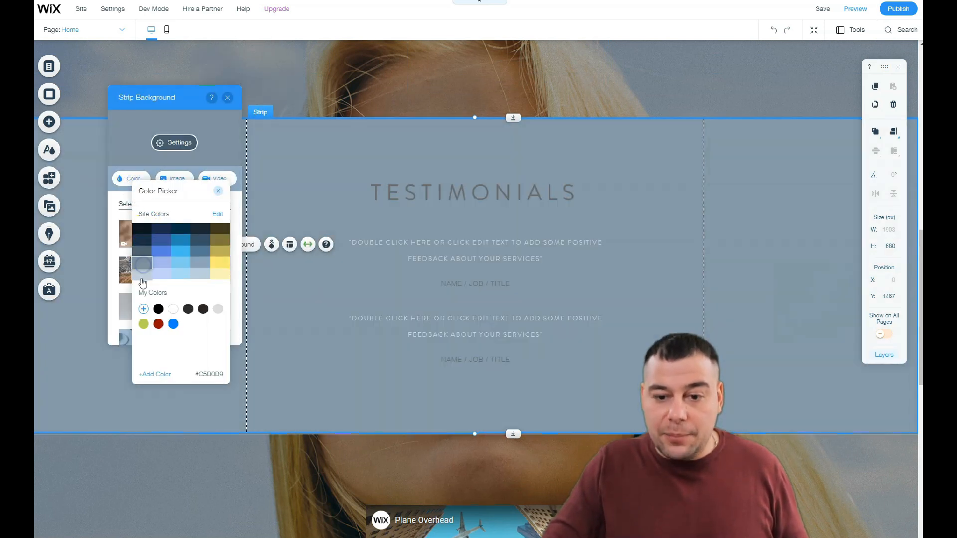
left_click(144, 275)
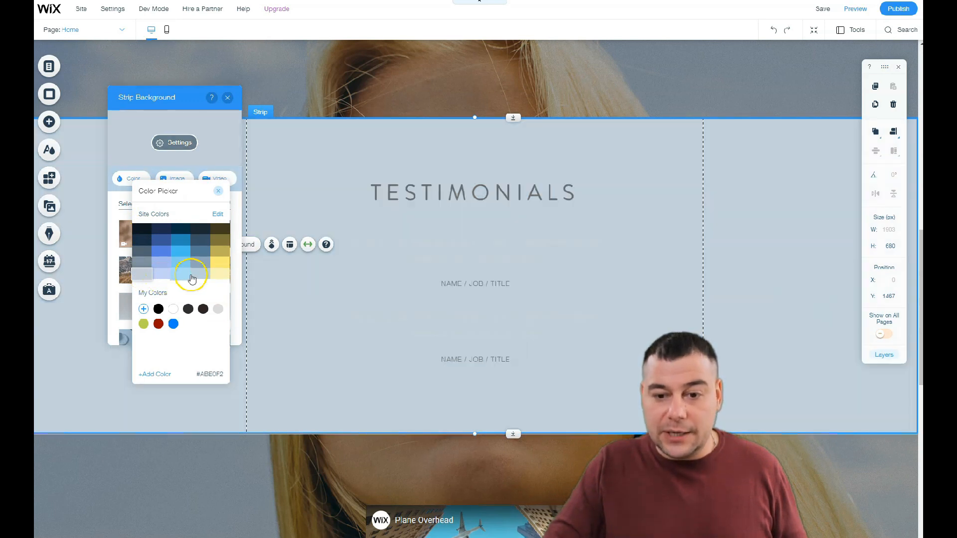
left_click(198, 274)
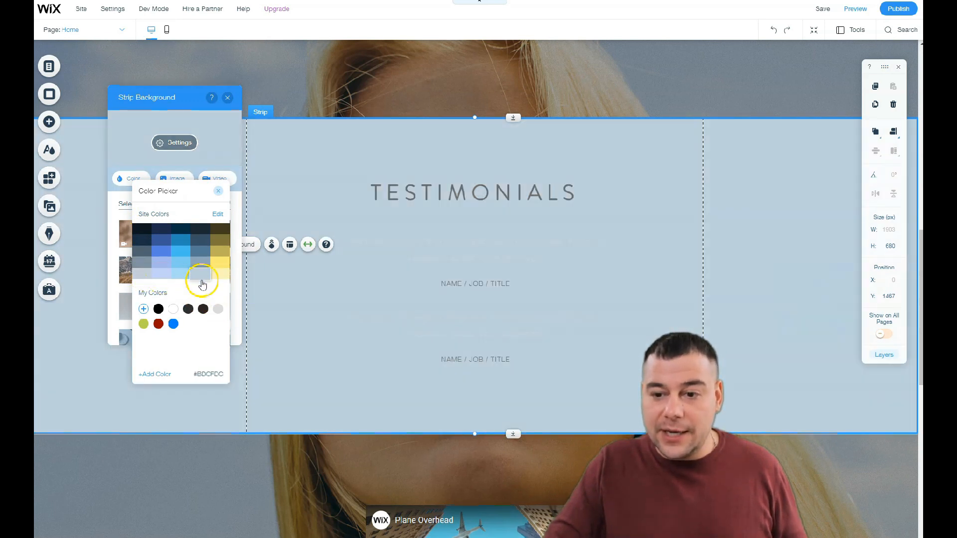
left_click(217, 310)
left_click(165, 453)
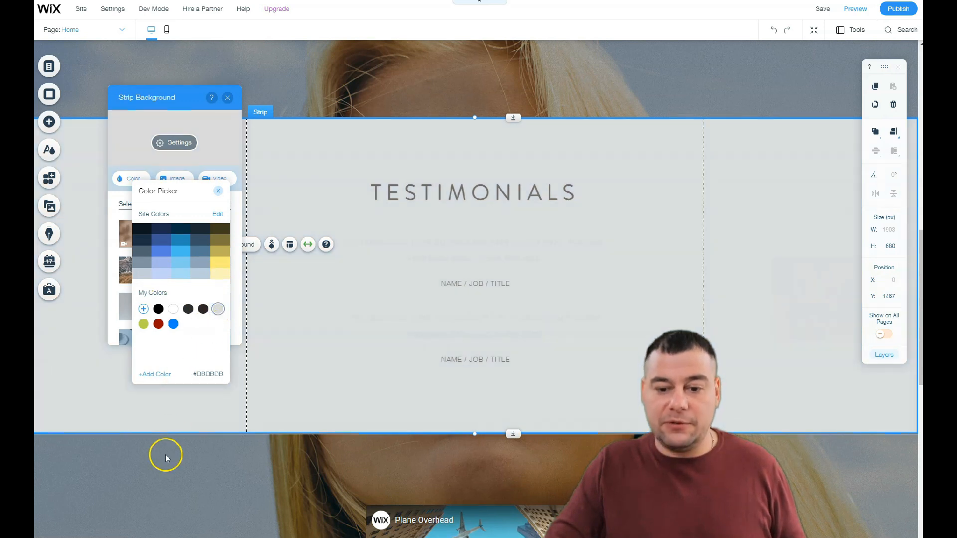
left_click(229, 97)
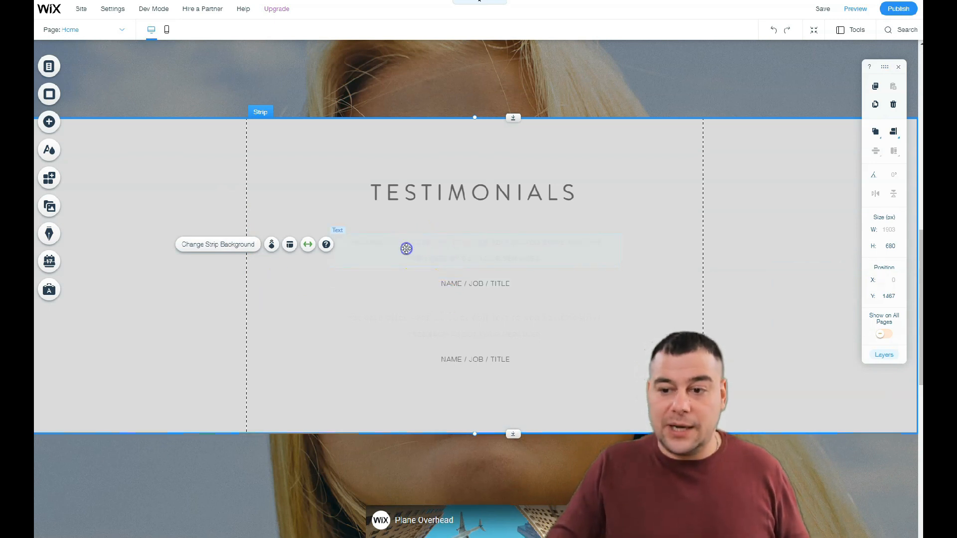
Step: Change the text color of the first testimonial quote to a dark color that reads against the light strip
double_click(406, 249)
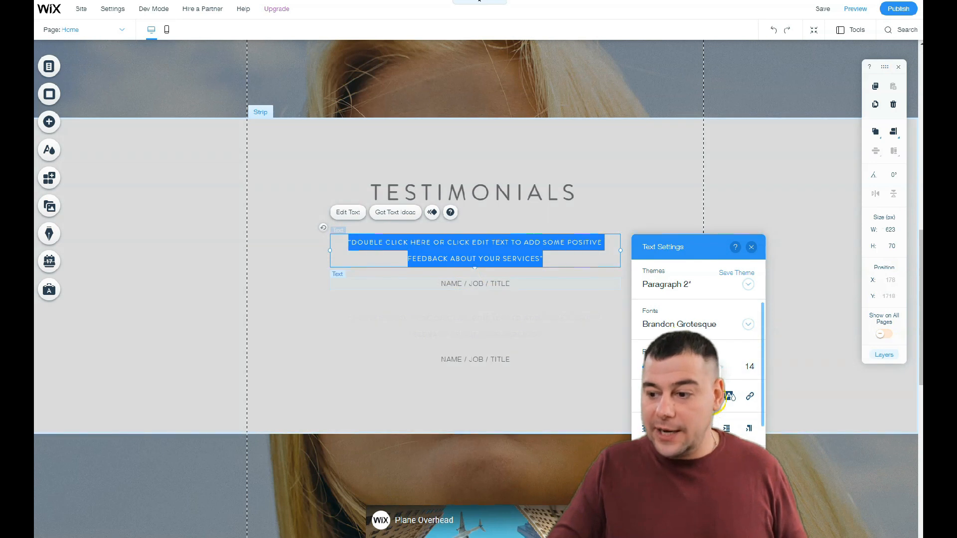
left_click(729, 396)
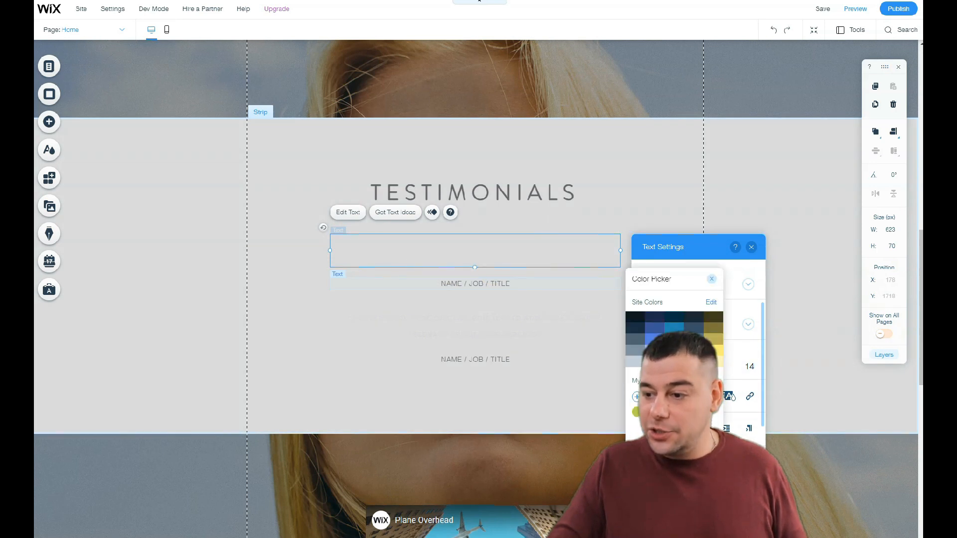
left_click(382, 333)
left_click(234, 230)
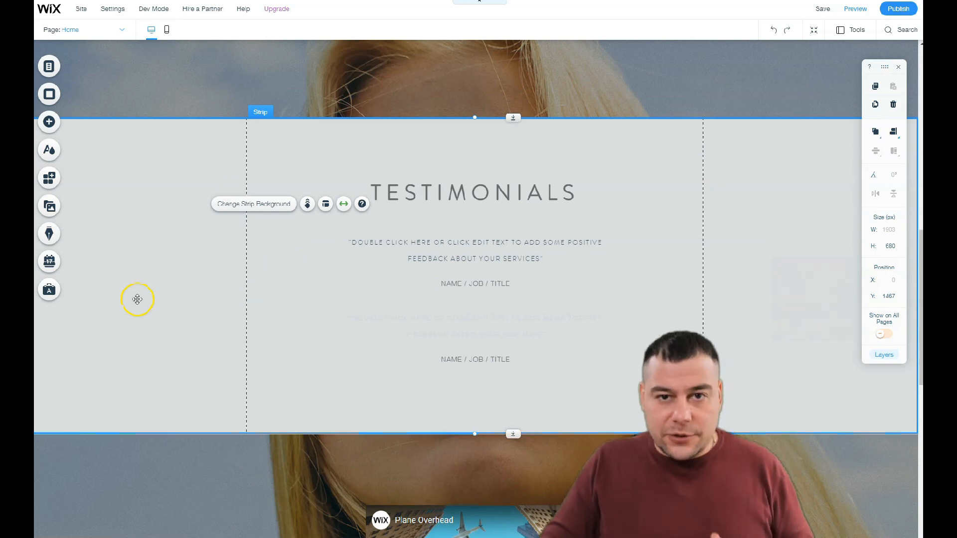
Step: Crop the first Meet The Team photo to a hexagon shape, trying the circle shape first
scroll(317, 278, "down", 10)
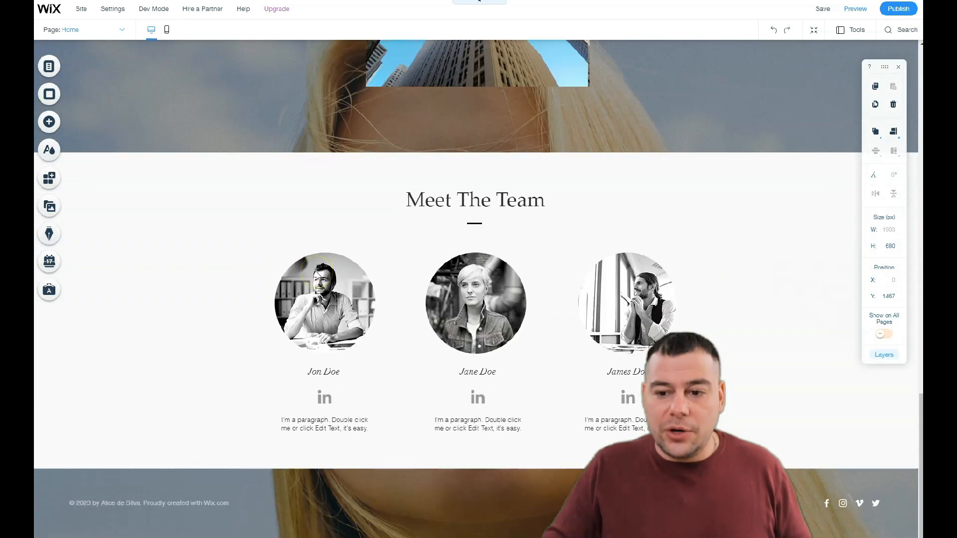
scroll(316, 271, "up", 10)
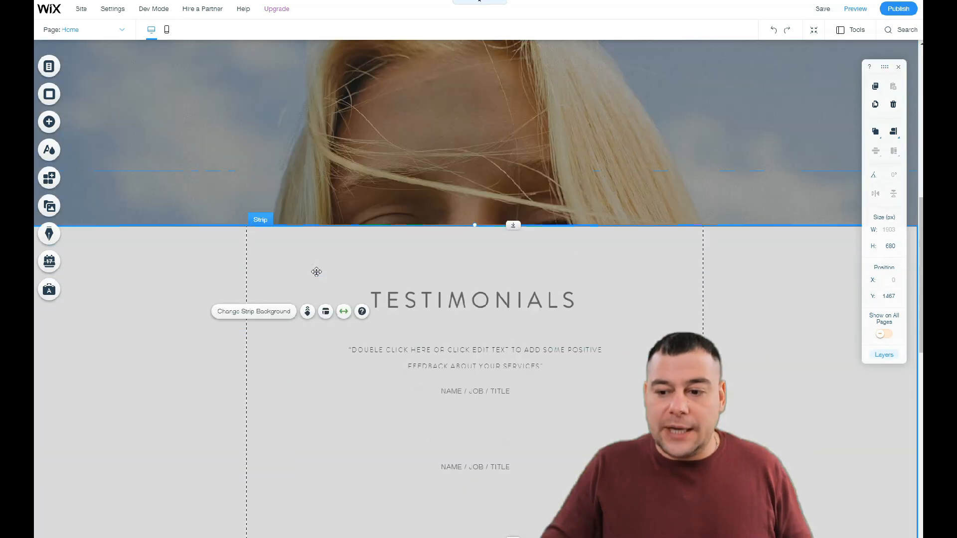
scroll(316, 276, "down", 3)
scroll(317, 275, "down", 1)
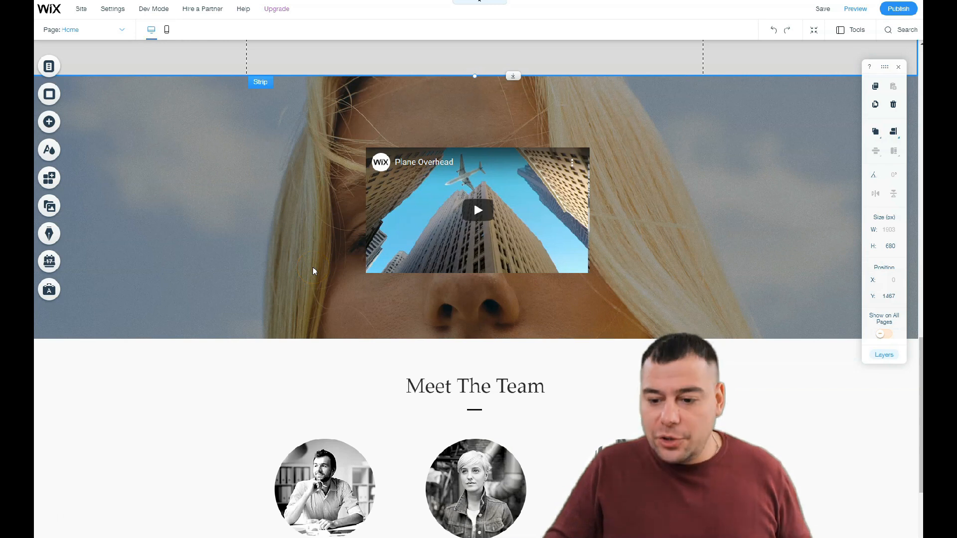
scroll(314, 270, "down", 4)
left_click(295, 265)
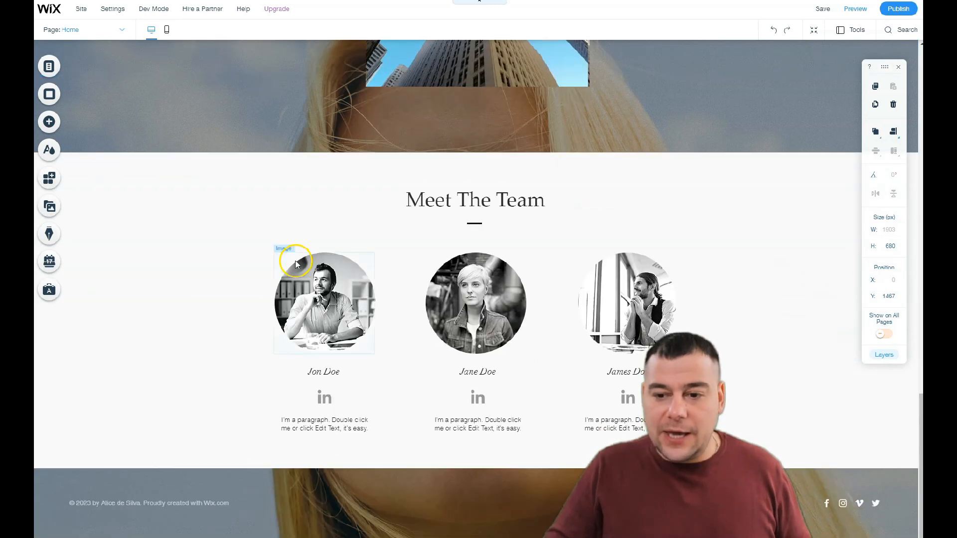
left_click(328, 292)
left_click(374, 374)
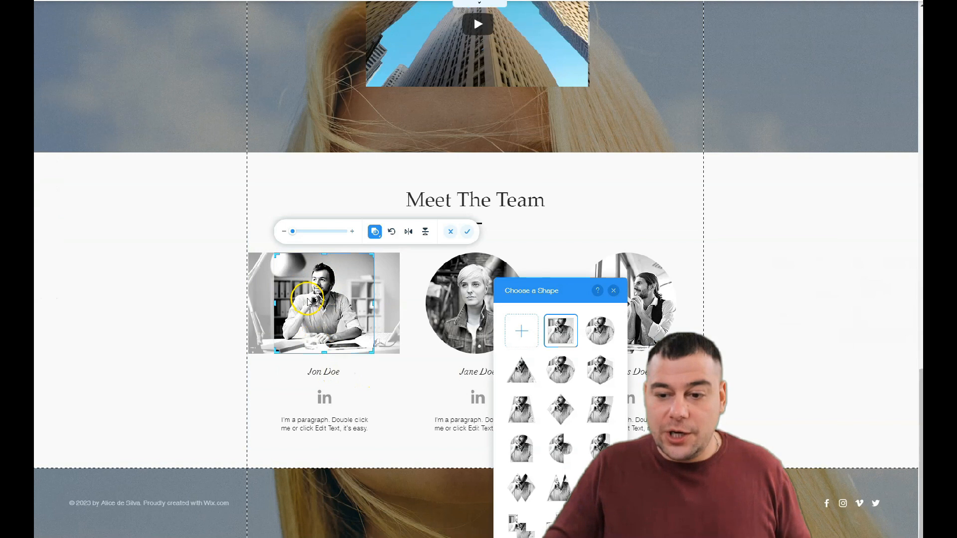
left_click(612, 331)
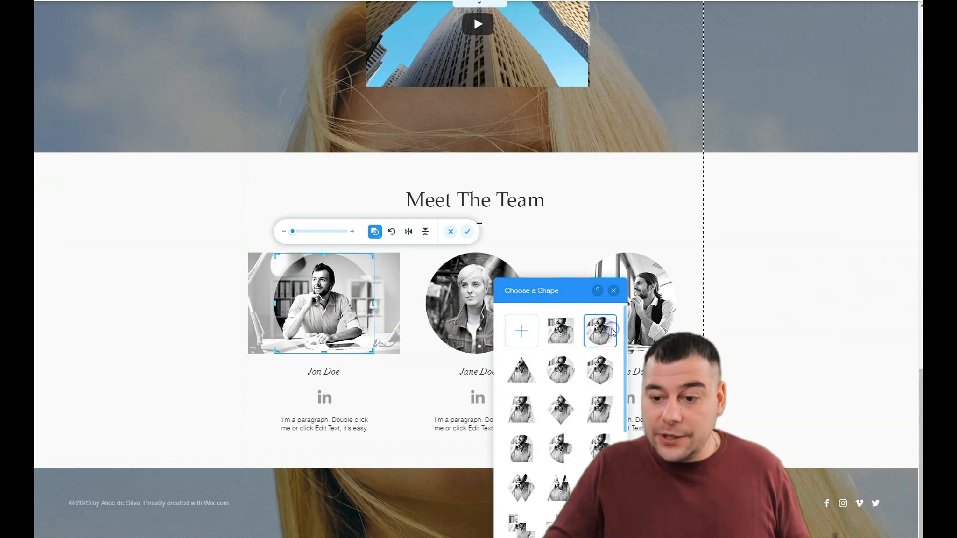
left_click(611, 377)
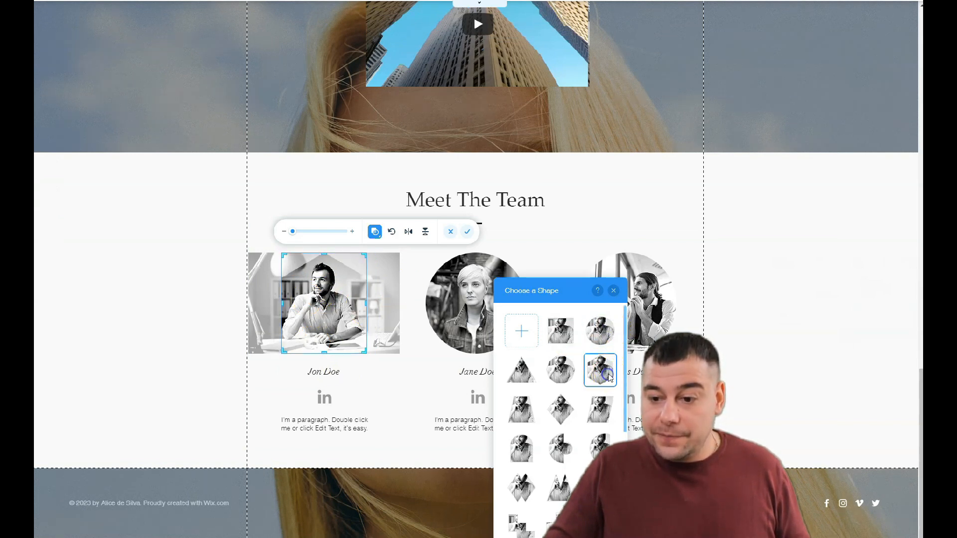
left_click(191, 265)
left_click_drag(293, 232, 288, 233)
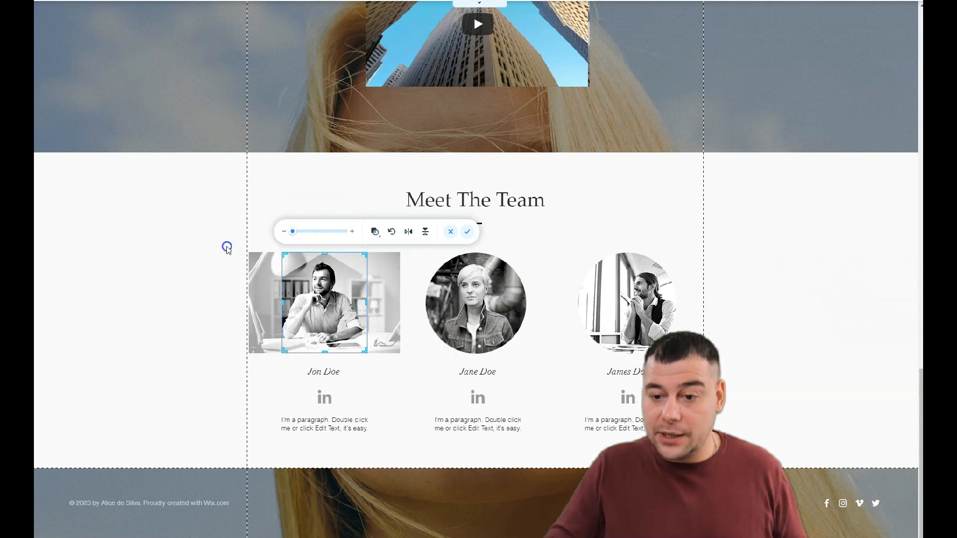
left_click(183, 331)
Step: Apply the Expand-In animation to the first Meet The Team photo
left_click(349, 271)
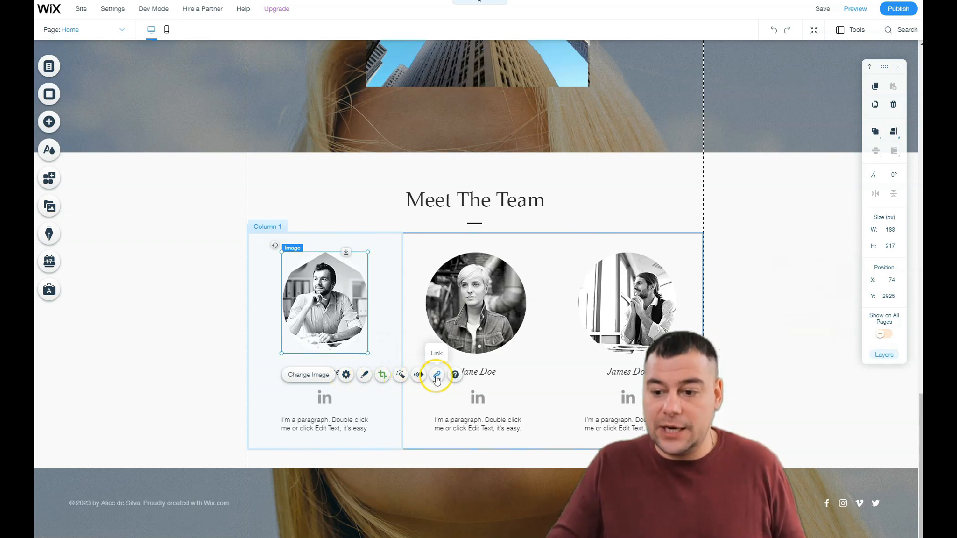
left_click(418, 374)
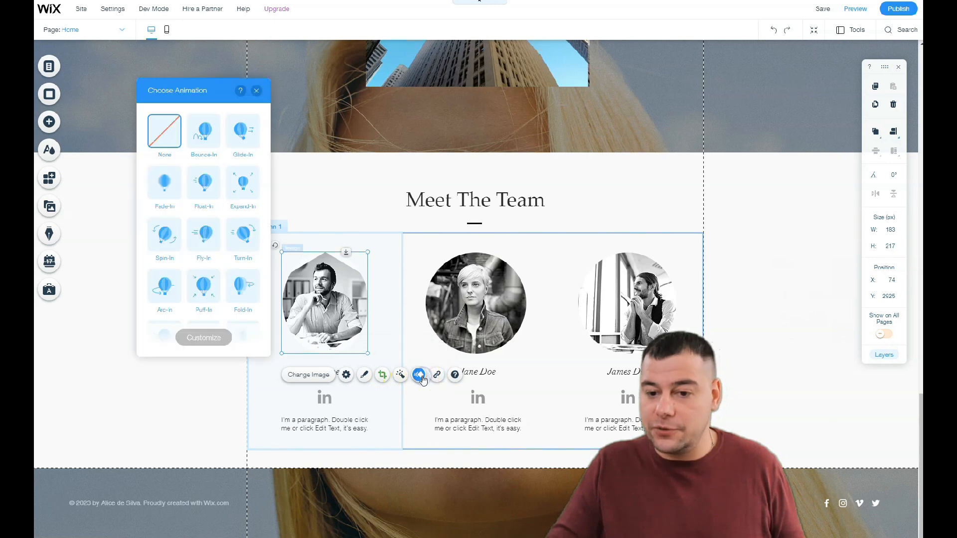
left_click(240, 186)
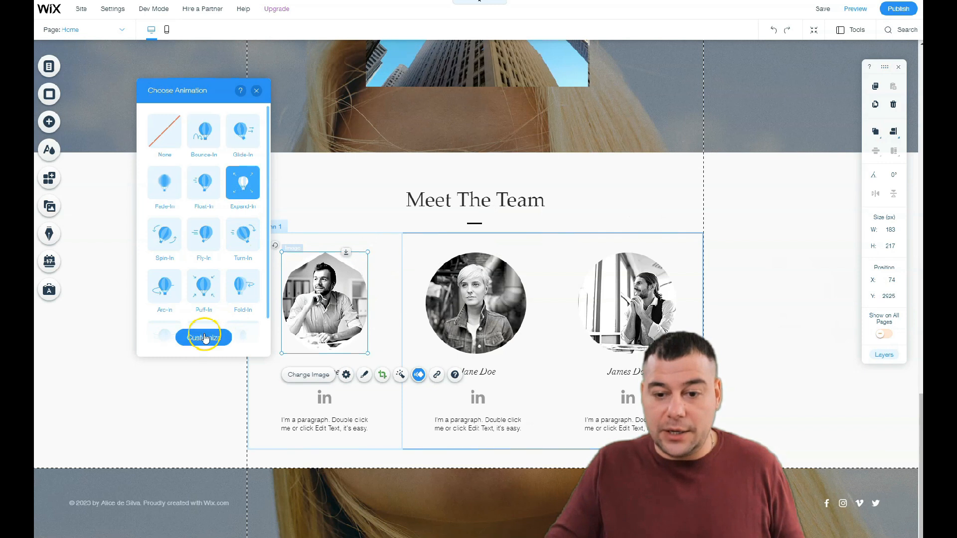
left_click(256, 91)
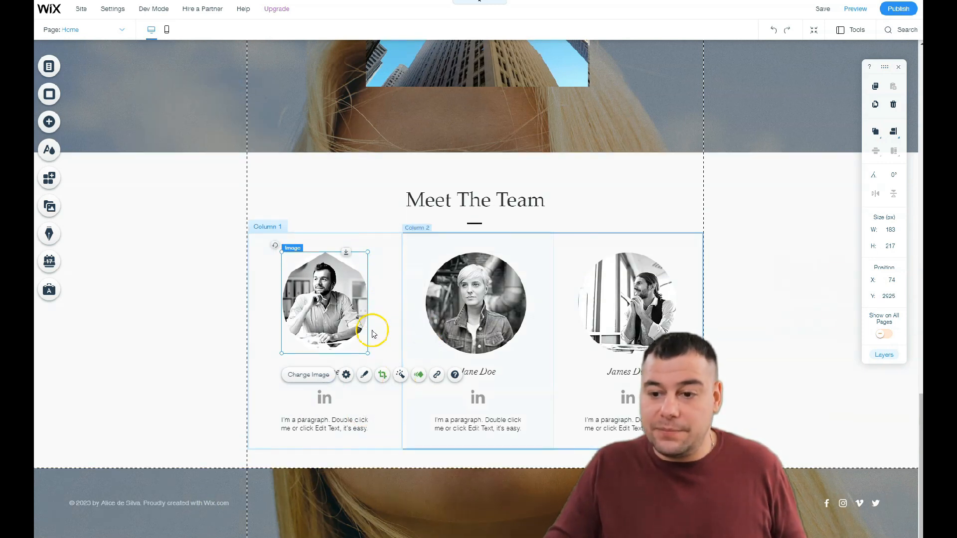
scroll(273, 242, "up", 15)
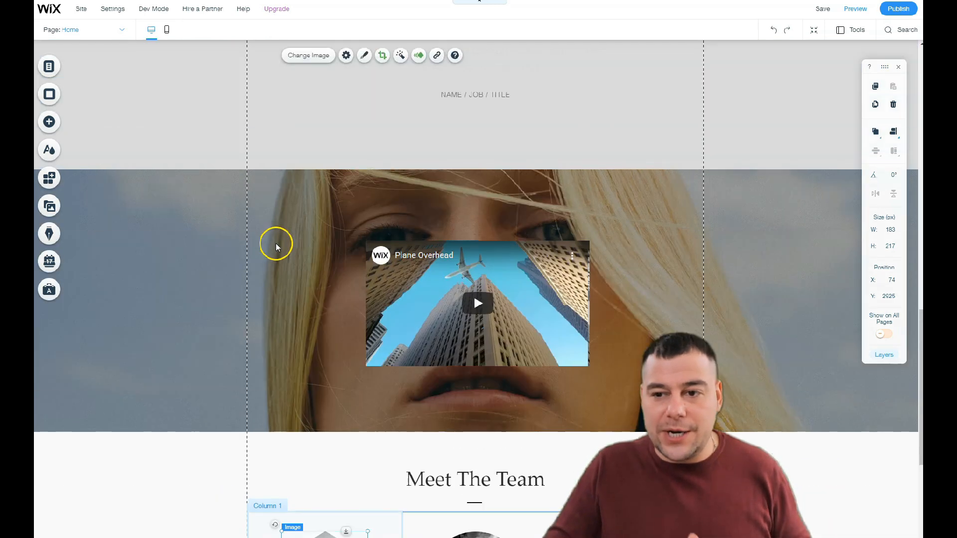
scroll(273, 241, "up", 4)
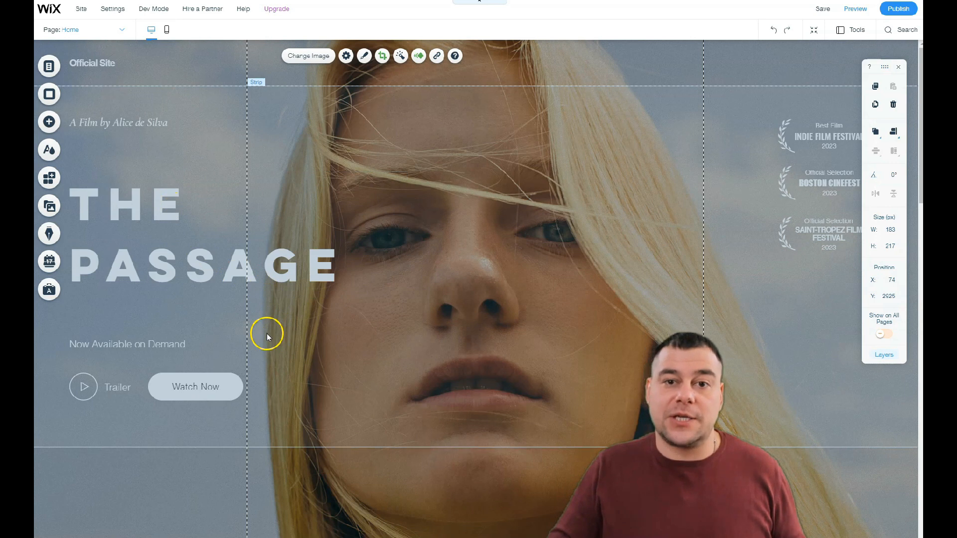
scroll(268, 332, "down", 8)
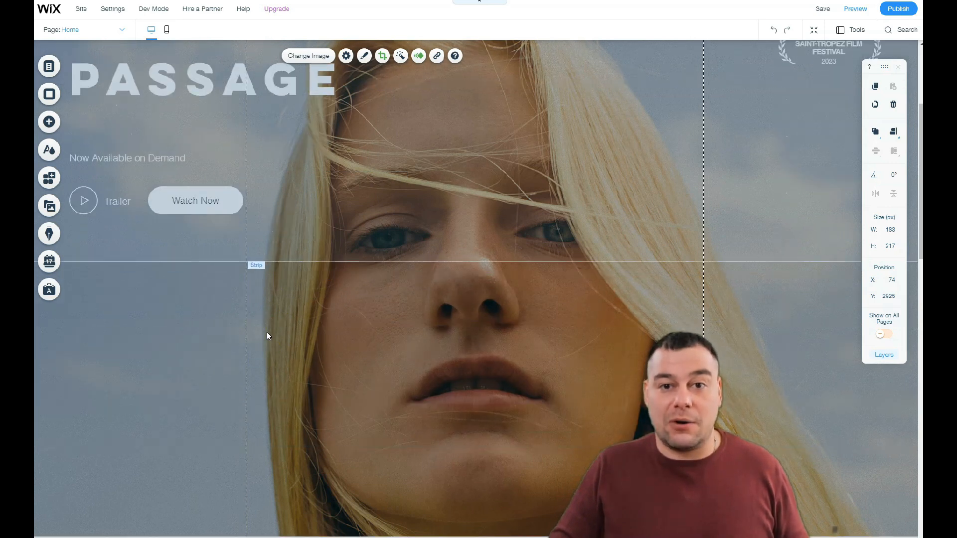
scroll(267, 332, "up", 4)
scroll(267, 332, "up", 4)
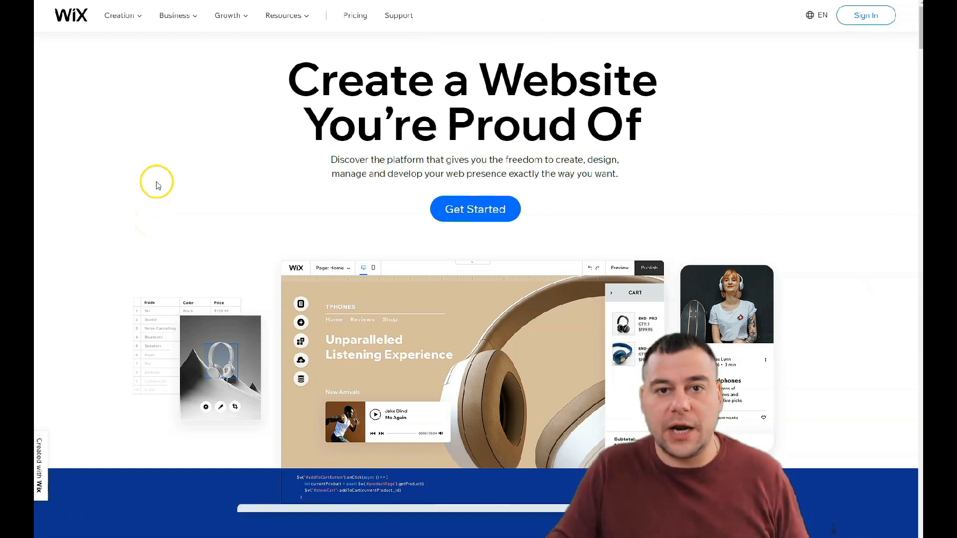
Step: Look through the Wix homepage's sections on creating websites, designer templates and the Wix Editor
scroll(197, 162, "down", 8)
scroll(230, 178, "down", 12)
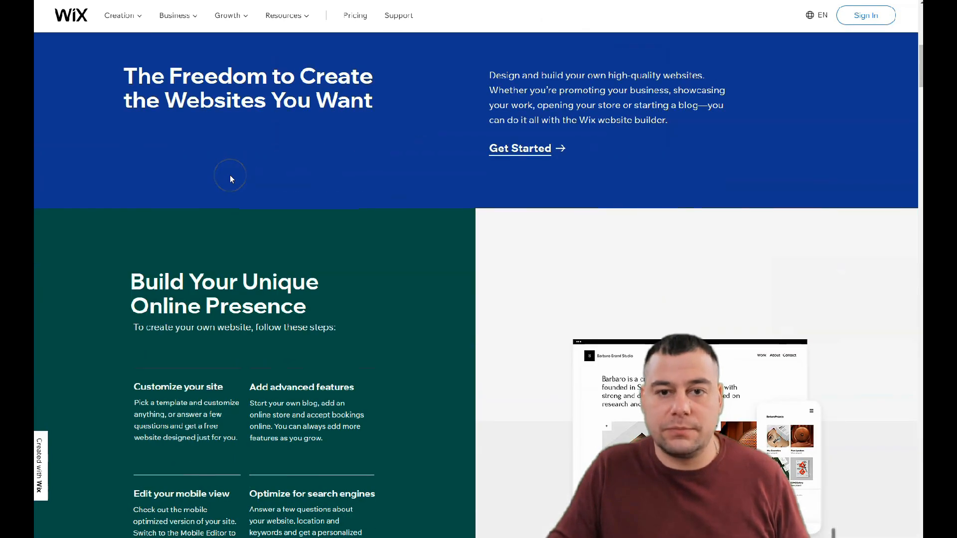
scroll(231, 177, "down", 9)
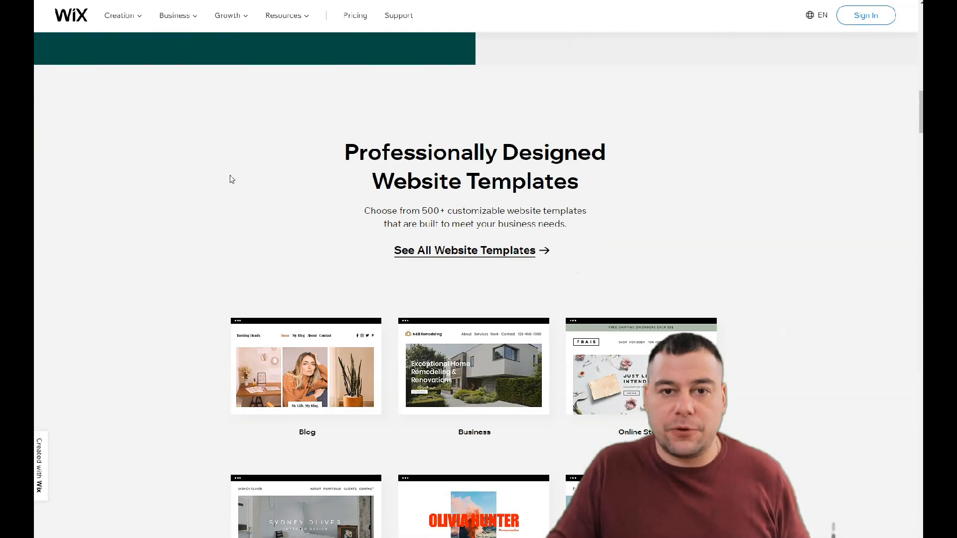
scroll(230, 178, "down", 13)
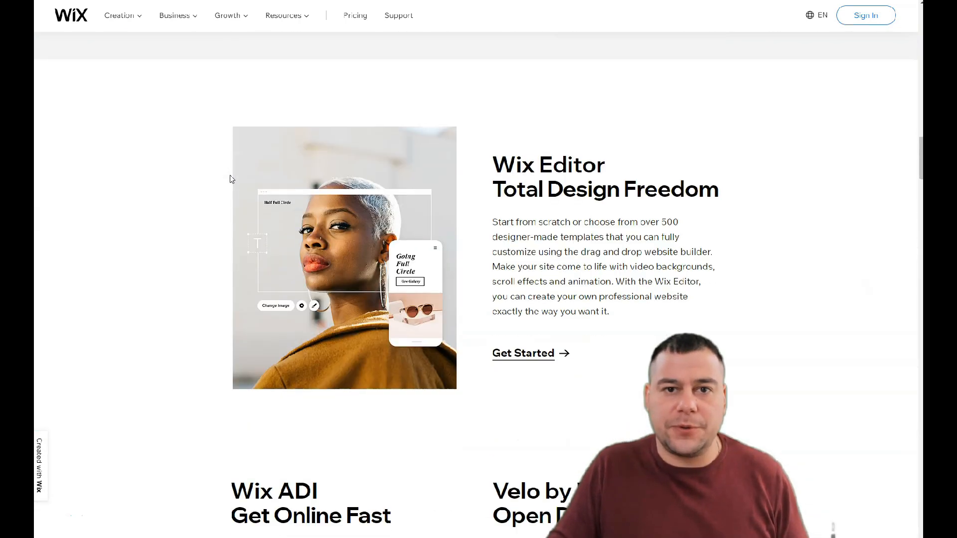
Step: Look through the Wix homepage's sections on Wix ADI, the open dev platform and built-in business tools, returning to the page's start
scroll(233, 172, "down", 5)
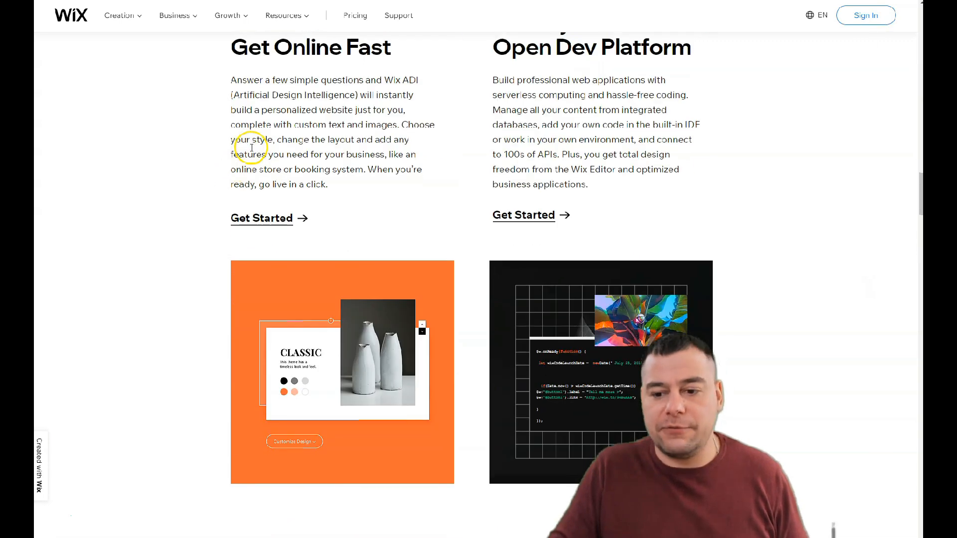
scroll(230, 198, "down", 10)
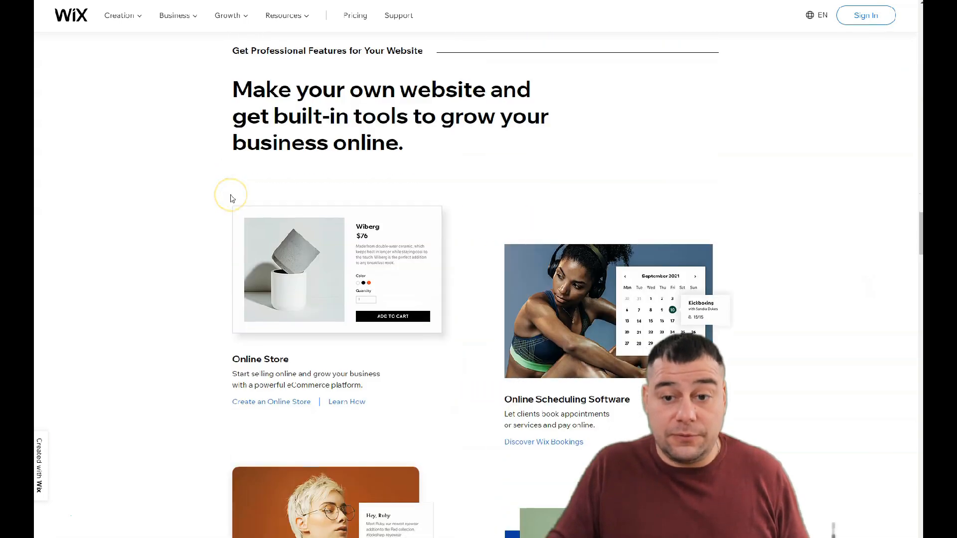
scroll(230, 197, "up", 20)
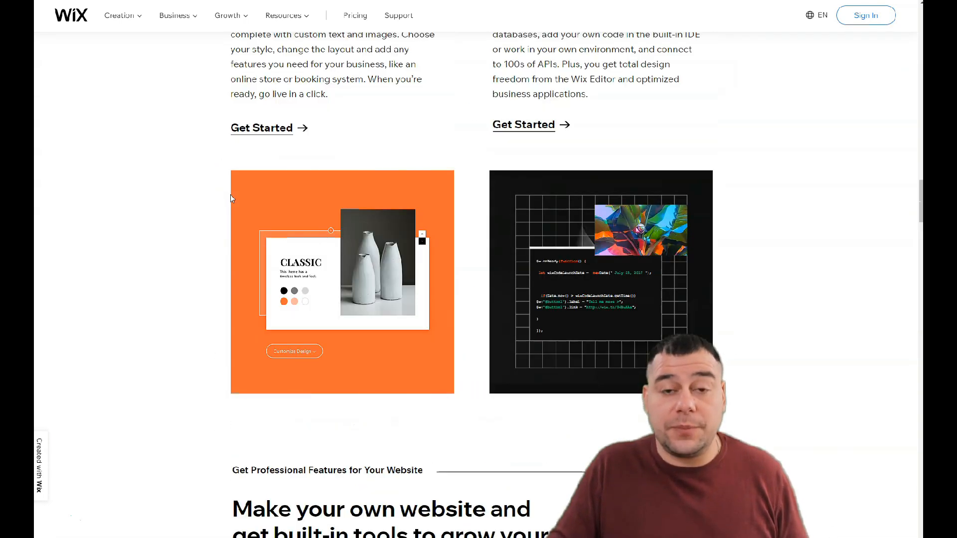
scroll(230, 194, "up", 20)
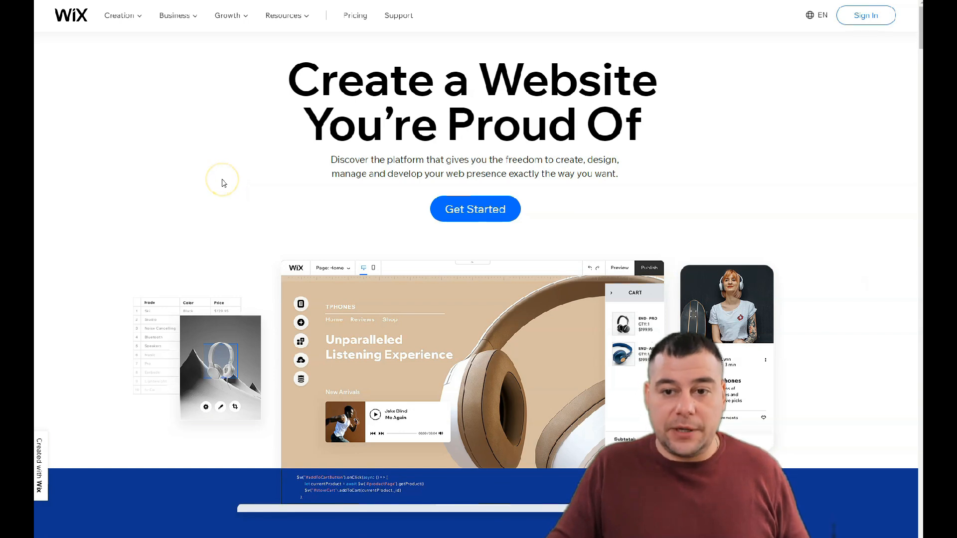
scroll(223, 183, "down", 5)
scroll(223, 184, "up", 5)
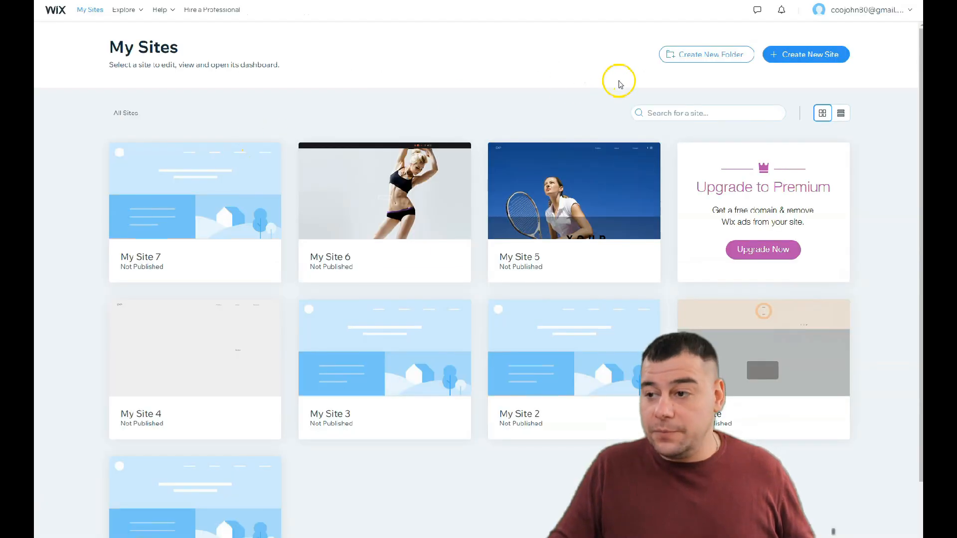
Step: Create a new site in the Other category and open the Modeling Agency template for editing
left_click(796, 55)
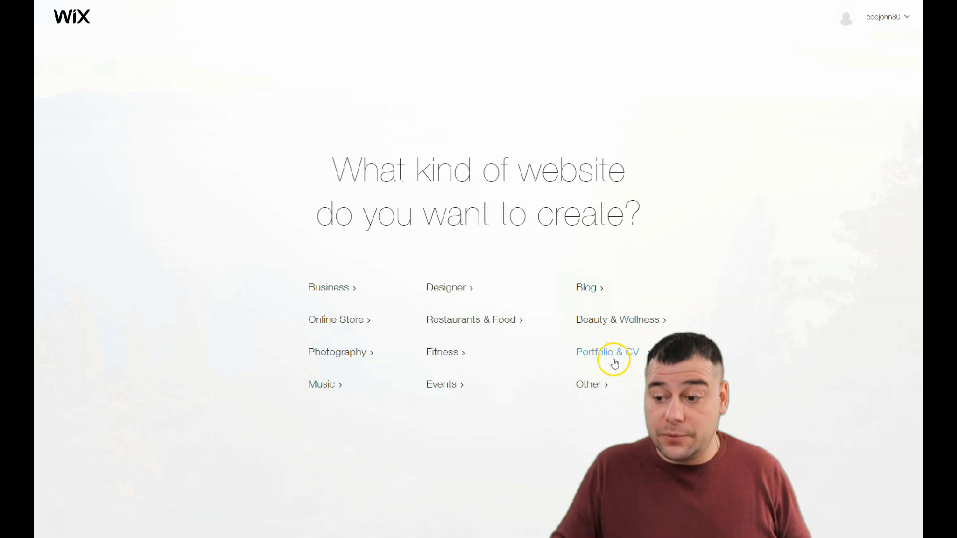
left_click(597, 380)
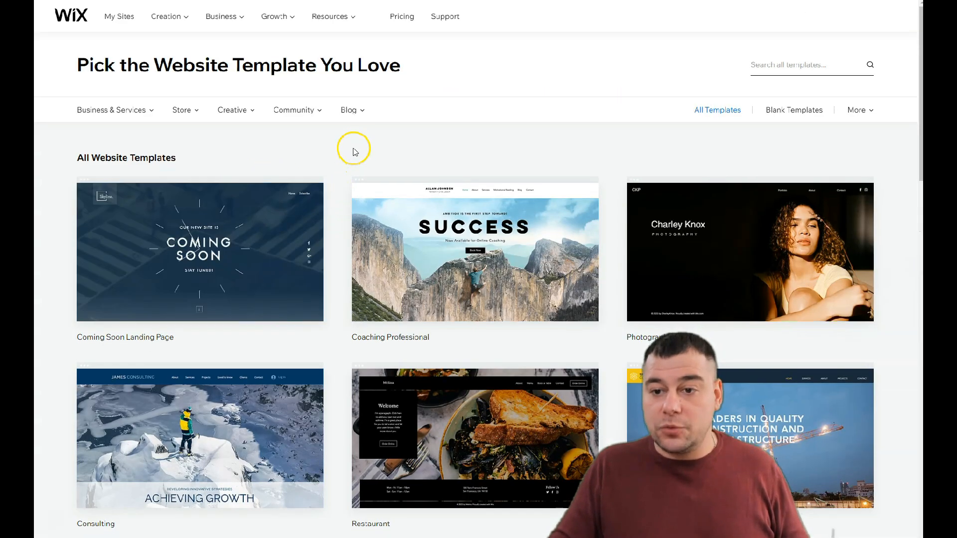
left_click(122, 111)
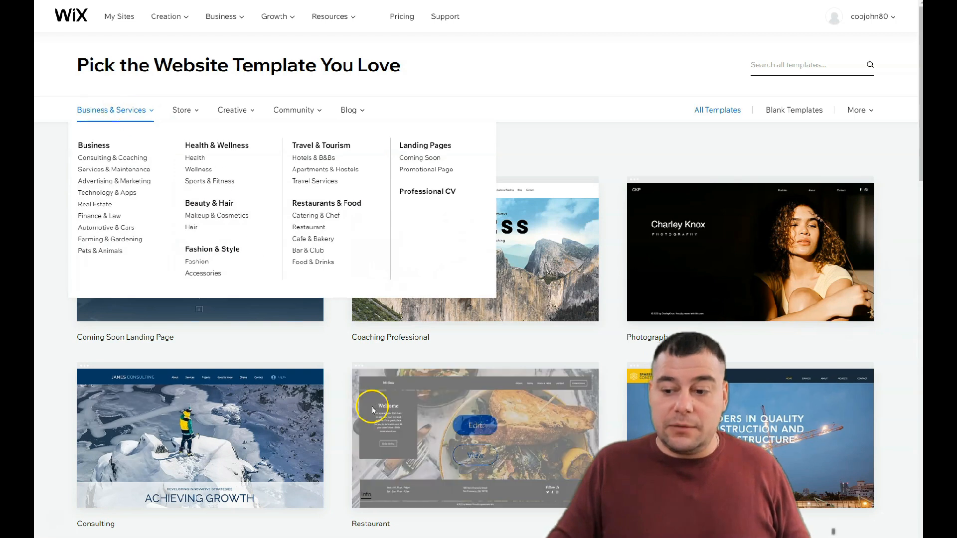
scroll(372, 410, "down", 8)
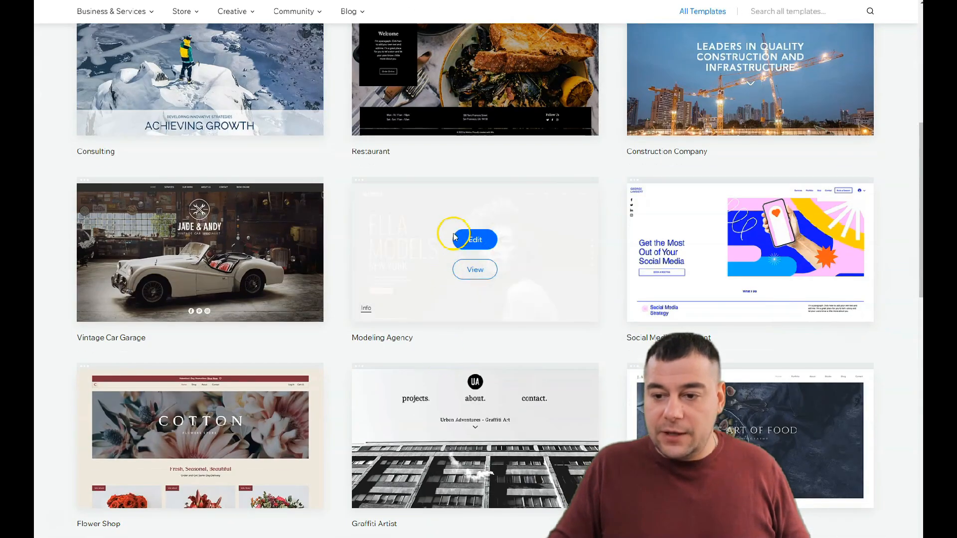
left_click(472, 241)
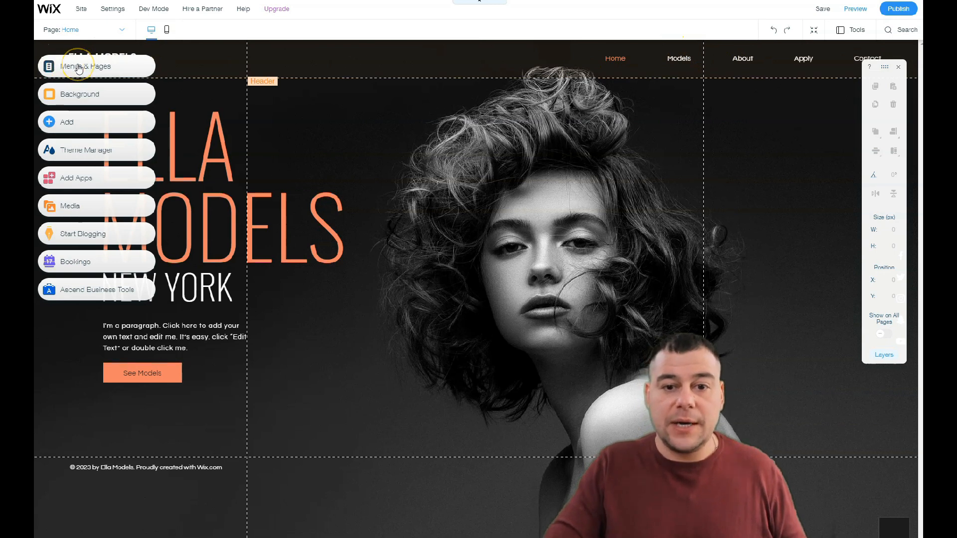
Step: Review the editor's Site and Settings menu options
left_click(81, 8)
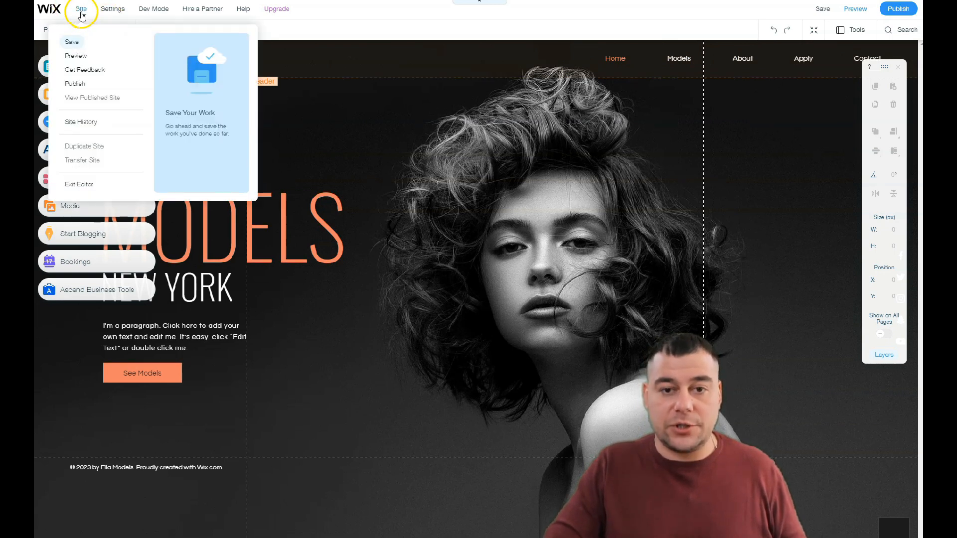
mouse_move(112, 11)
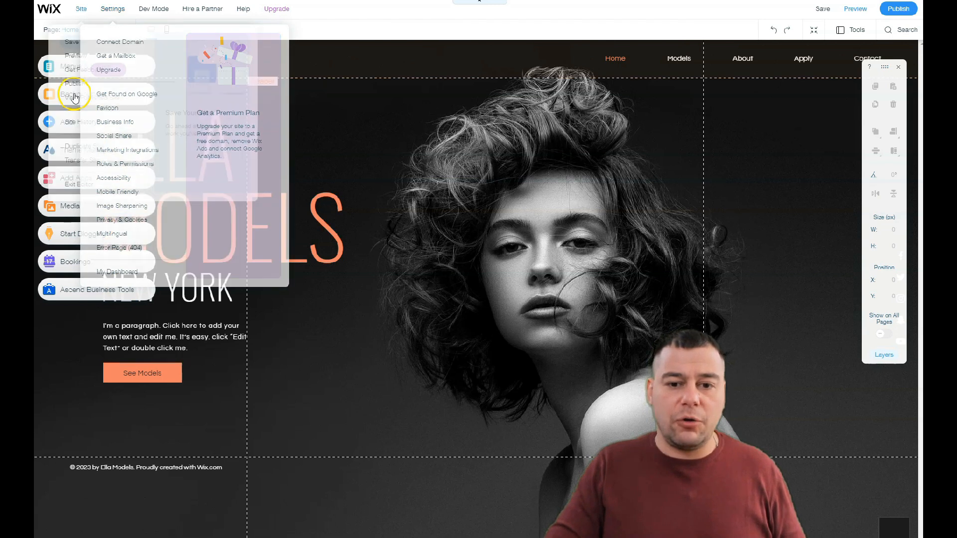
mouse_move(81, 9)
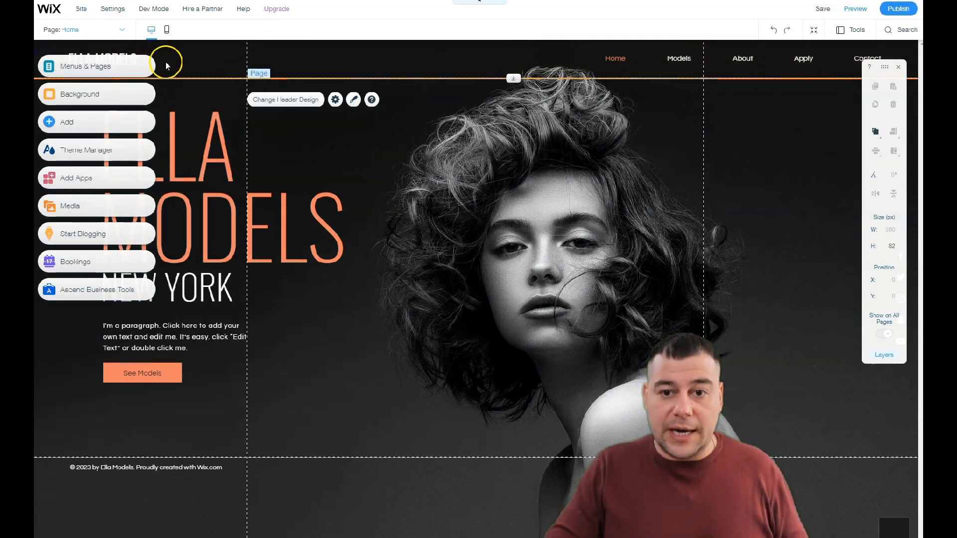
Step: View the site's mobile version, skipping the introduction, and return to the desktop version
left_click(168, 33)
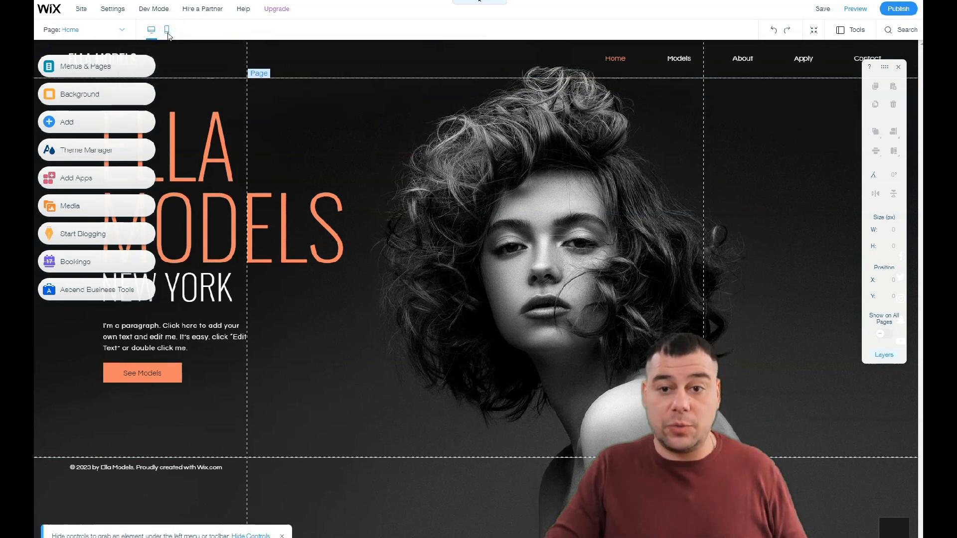
left_click(168, 33)
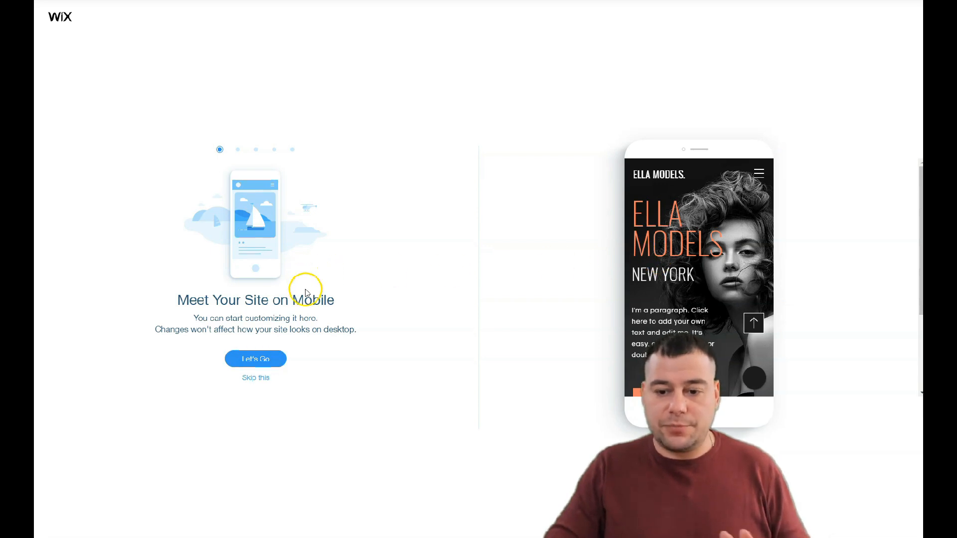
left_click(254, 383)
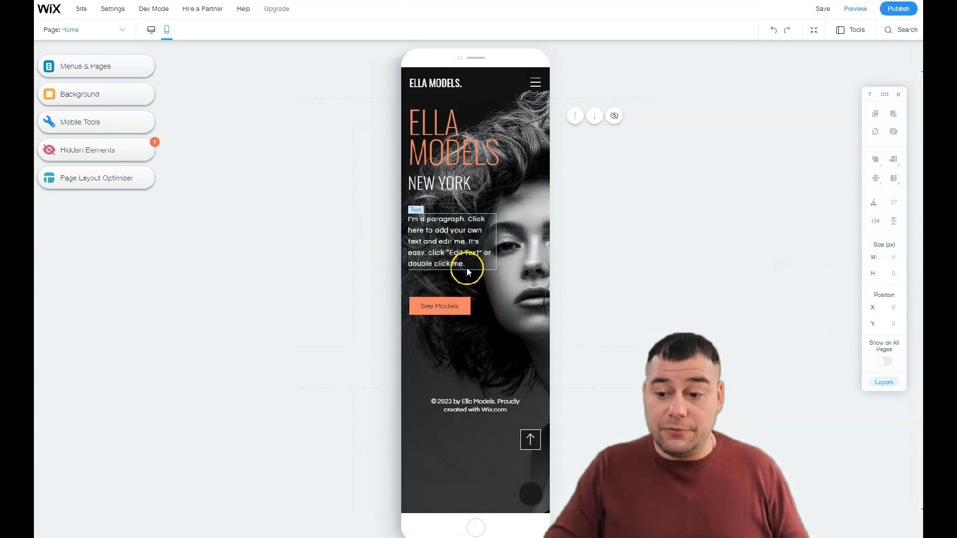
left_click(151, 30)
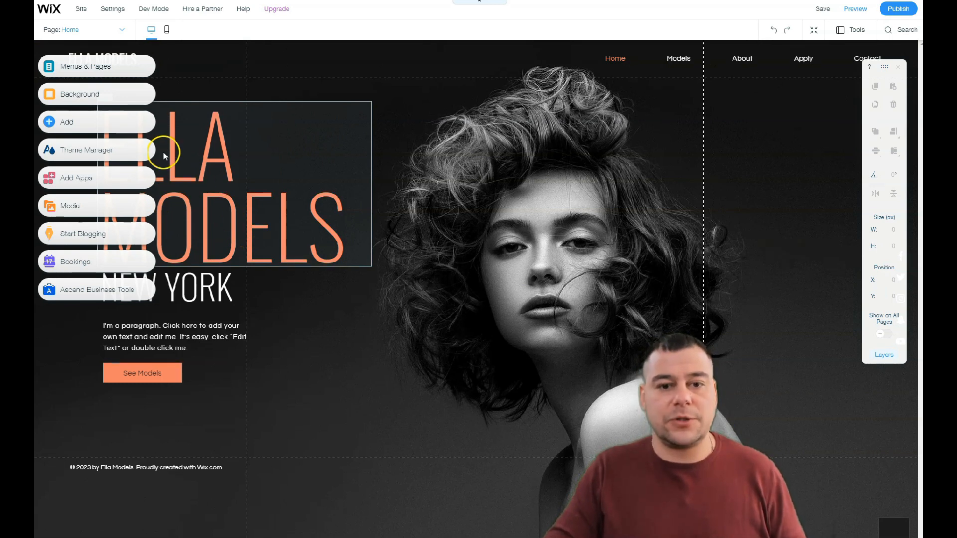
Step: Look through the site's page list, from Home and the Models subpages to Contact
left_click(79, 70)
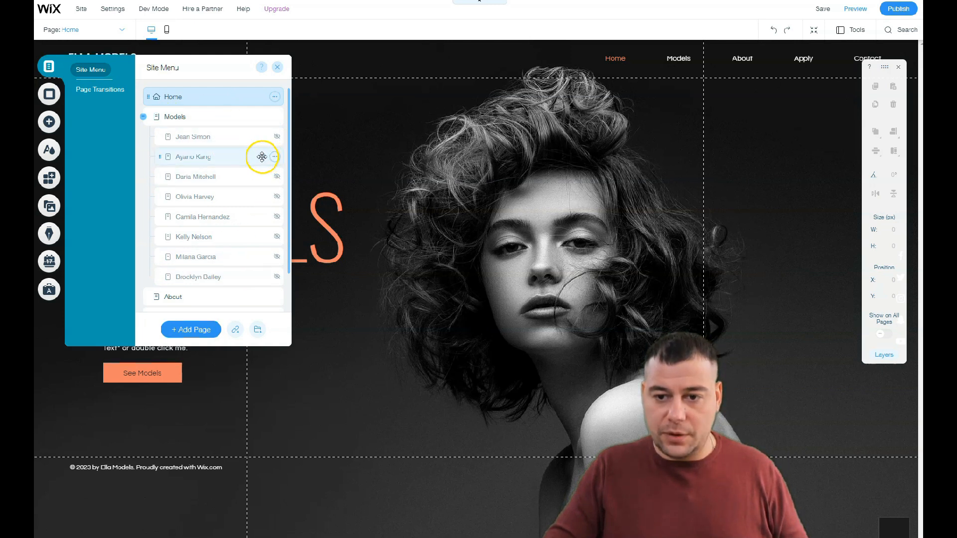
scroll(248, 284, "down", 1)
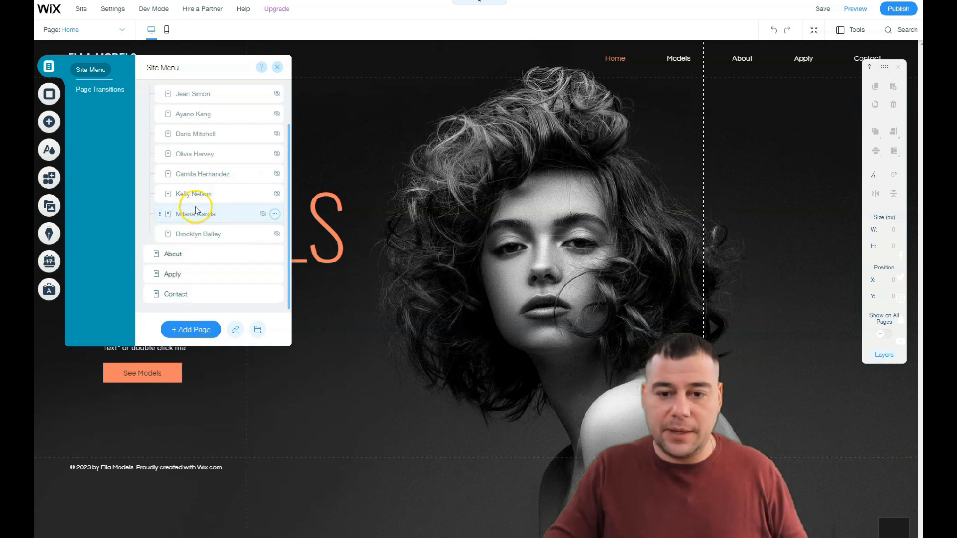
scroll(196, 210, "up", 1)
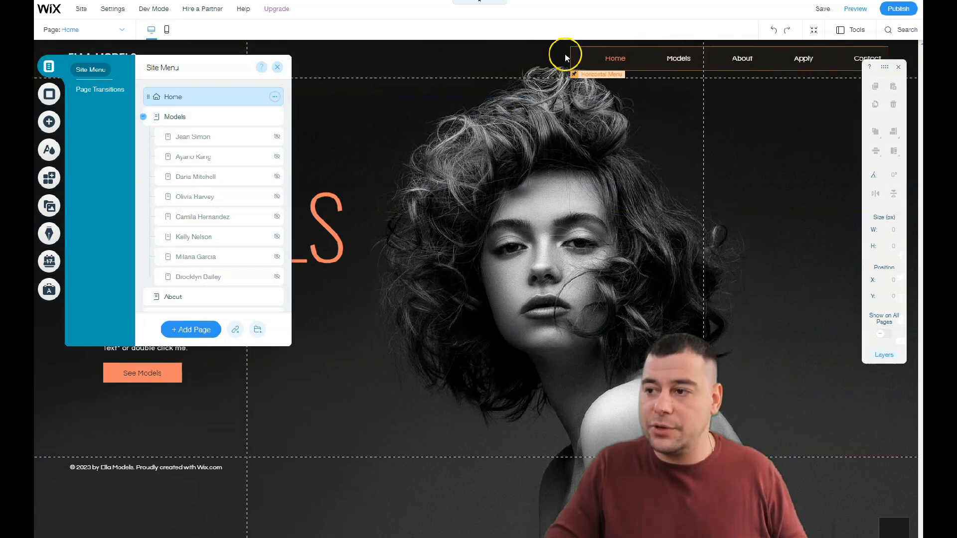
Step: Preview the site and look through its Models and About pages
left_click(854, 10)
left_click(678, 63)
scroll(408, 332, "down", 8)
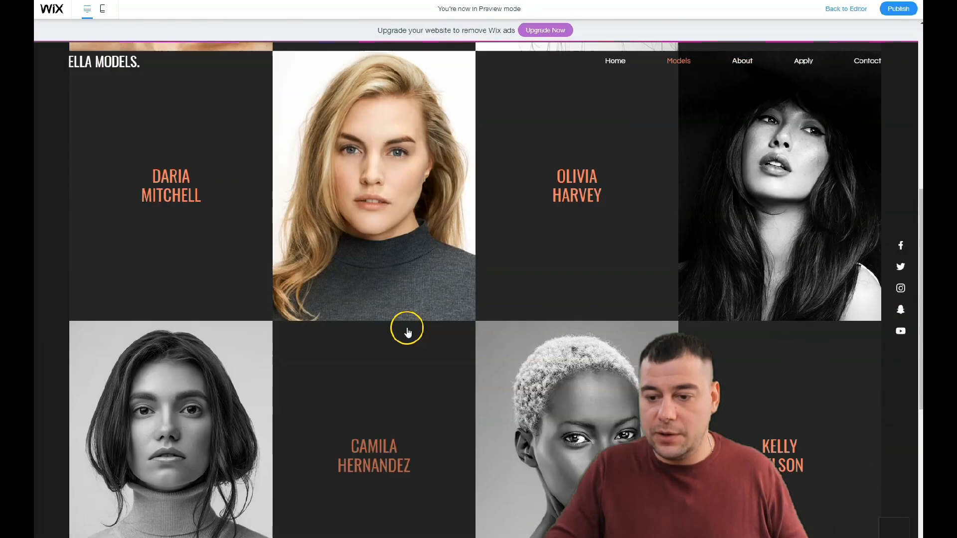
scroll(410, 327, "down", 5)
scroll(412, 325, "up", 15)
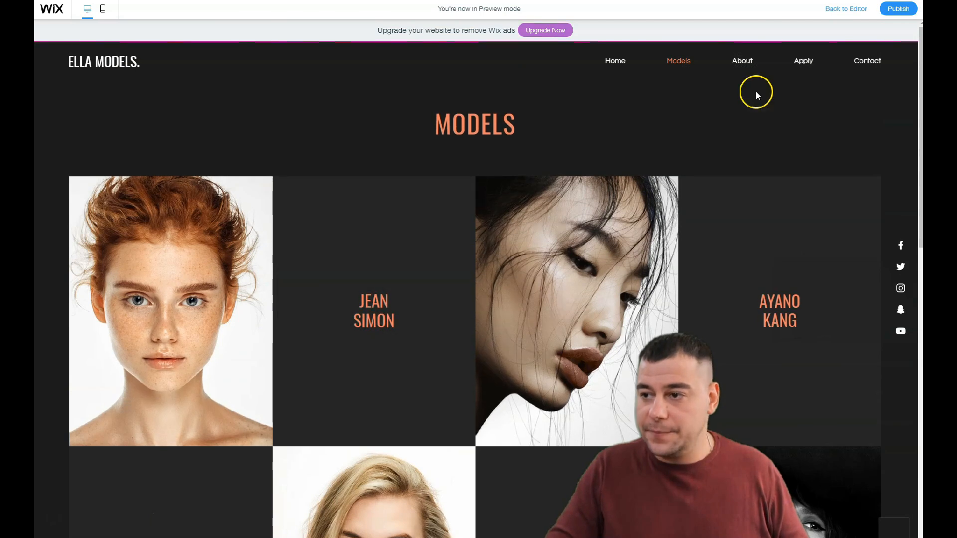
left_click(744, 62)
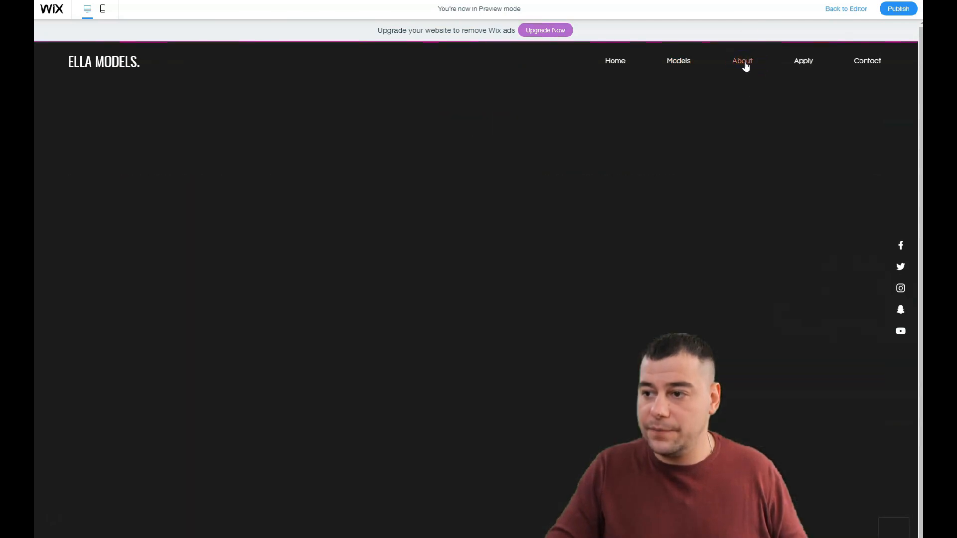
scroll(571, 271, "down", 1)
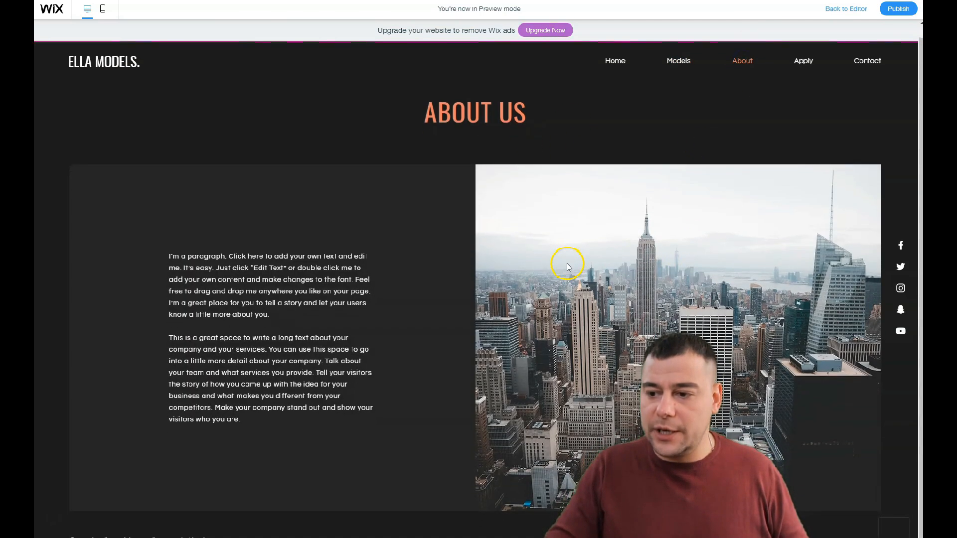
scroll(568, 269, "up", 1)
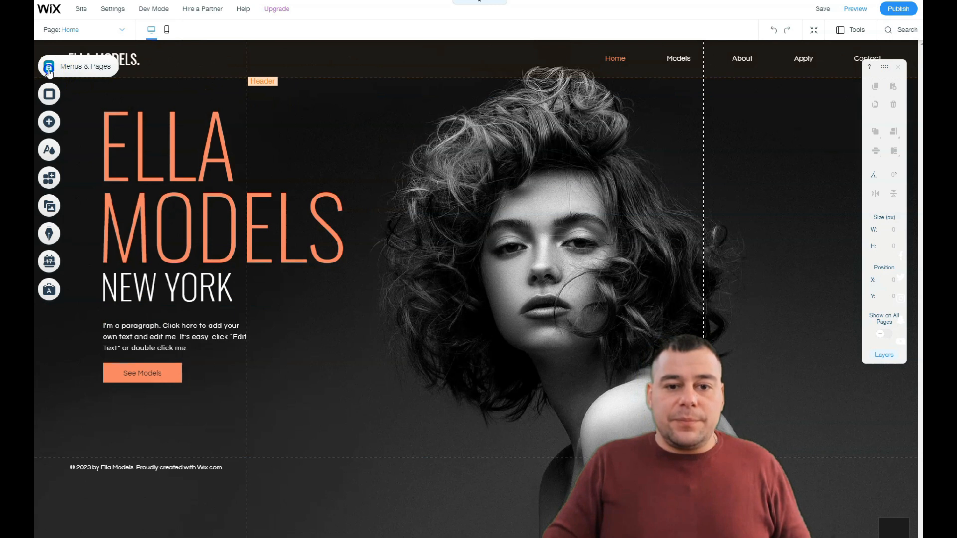
Step: Open the Home page's settings and examine its page info, layout and viewing permission options
left_click(49, 69)
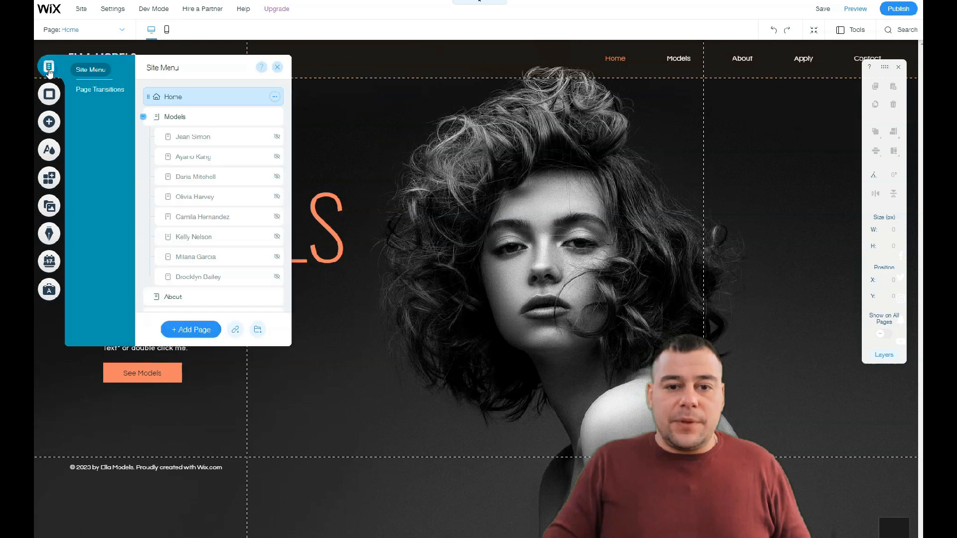
left_click(275, 98)
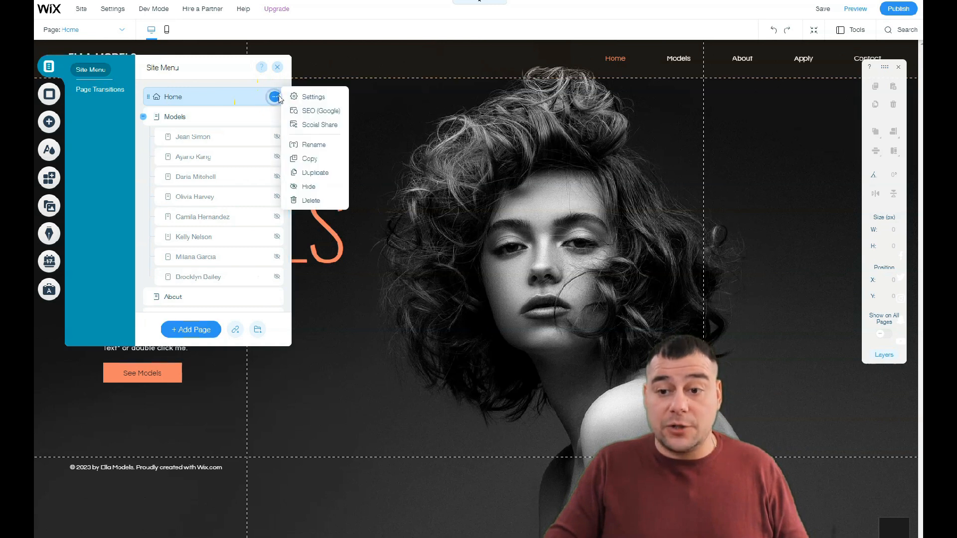
left_click(307, 98)
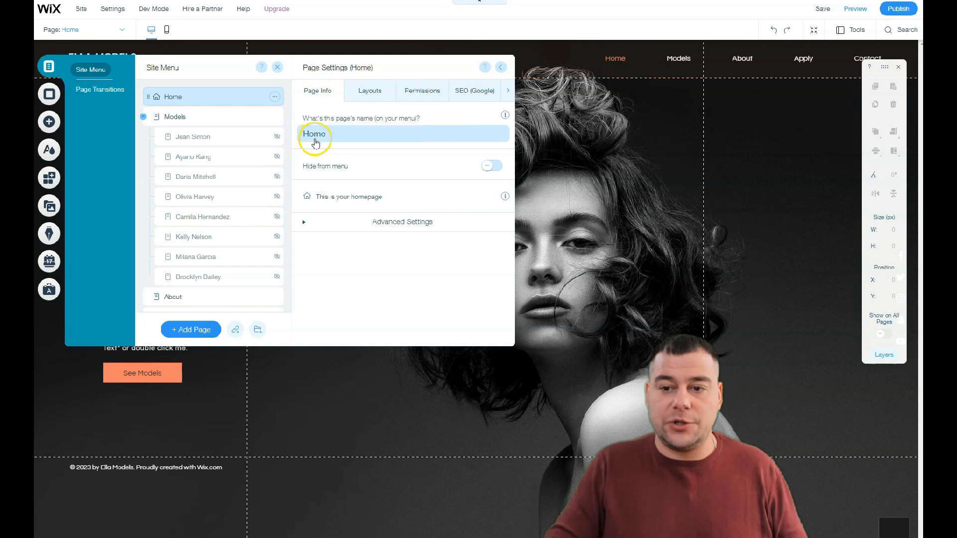
left_click(366, 94)
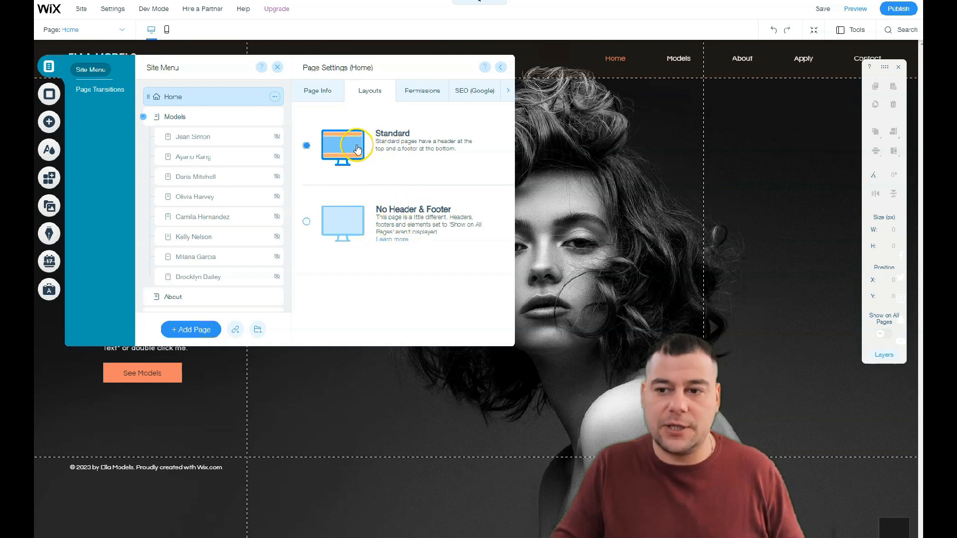
left_click(421, 92)
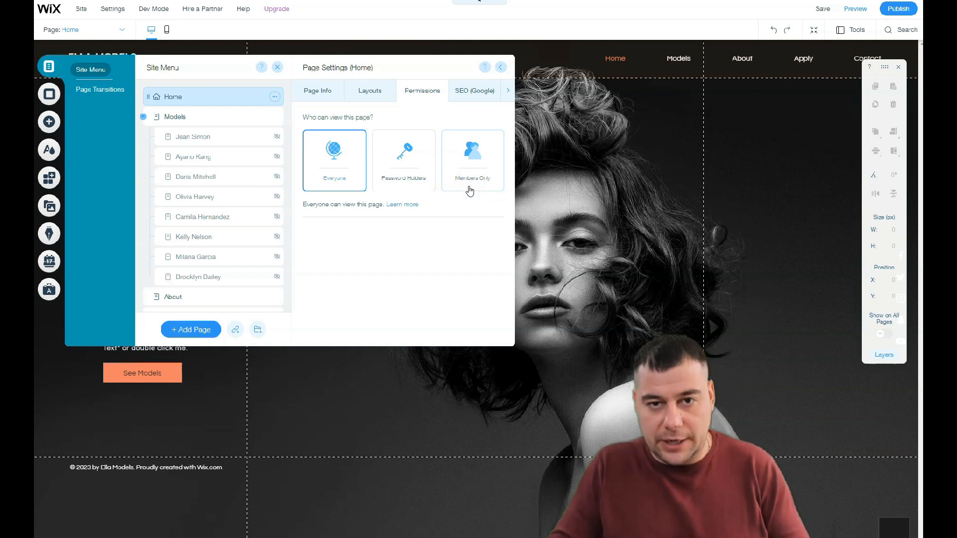
Step: Examine the Home page's Google SEO and social share settings, and close the page settings and site menu
left_click(458, 90)
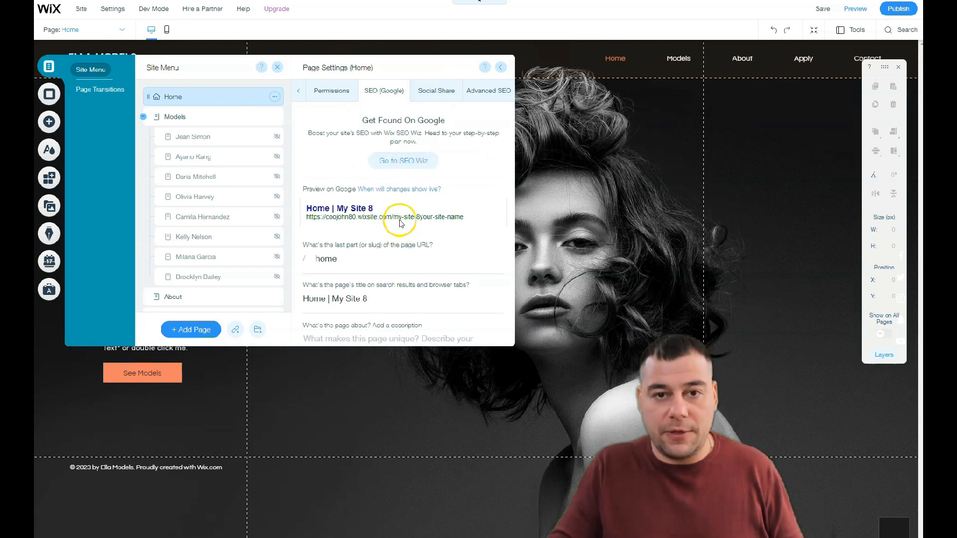
scroll(400, 223, "down", 3)
scroll(401, 224, "up", 3)
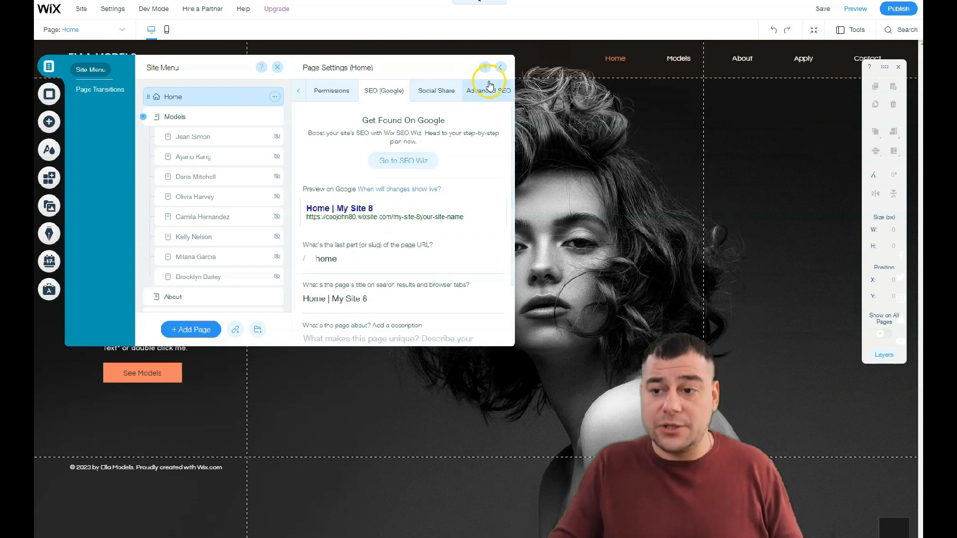
left_click(428, 96)
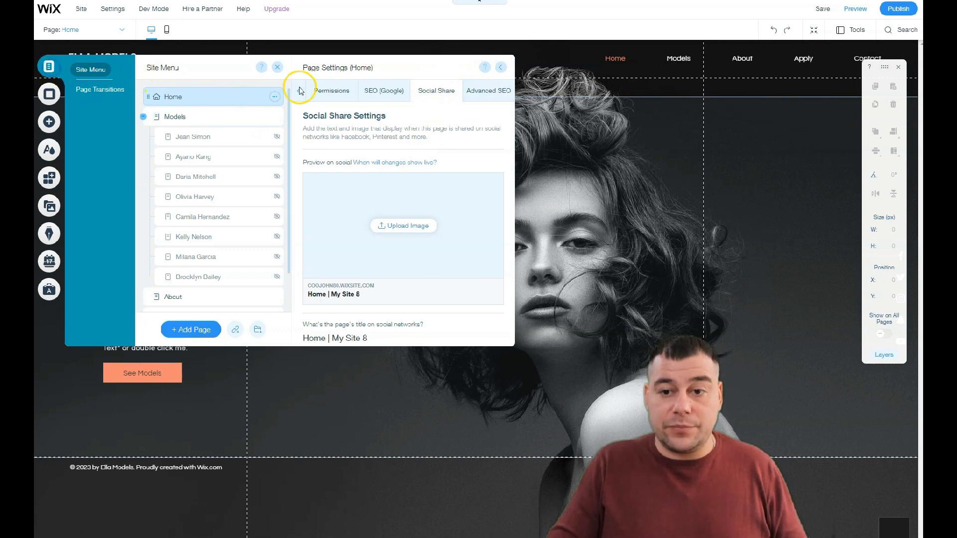
left_click(501, 67)
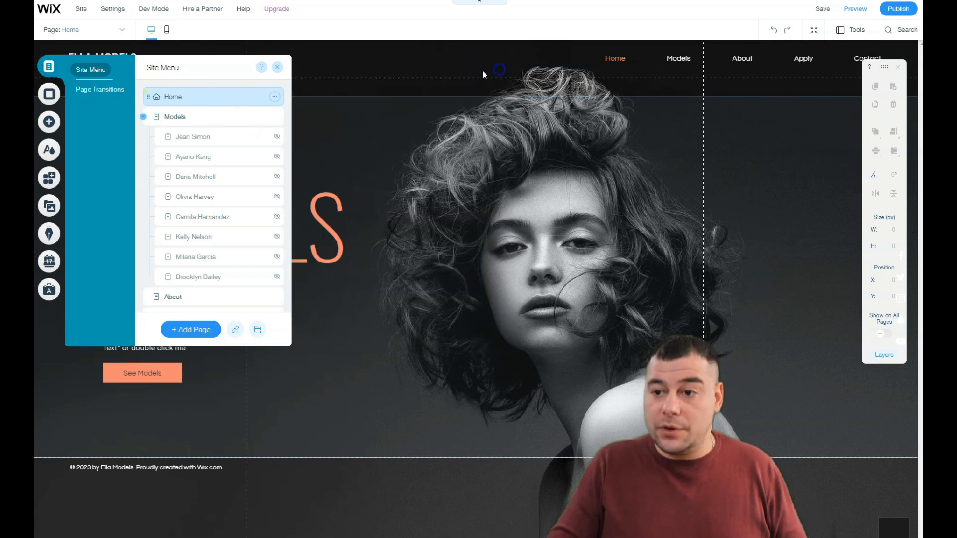
left_click(278, 68)
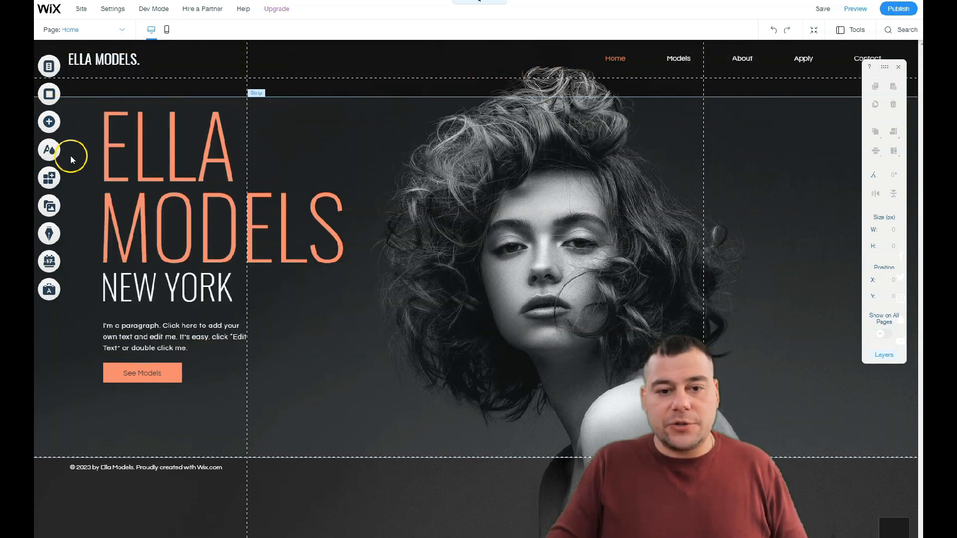
Step: Open the site's color theme choices and preview the featured themes in the first half of the list on the Home page
left_click(50, 151)
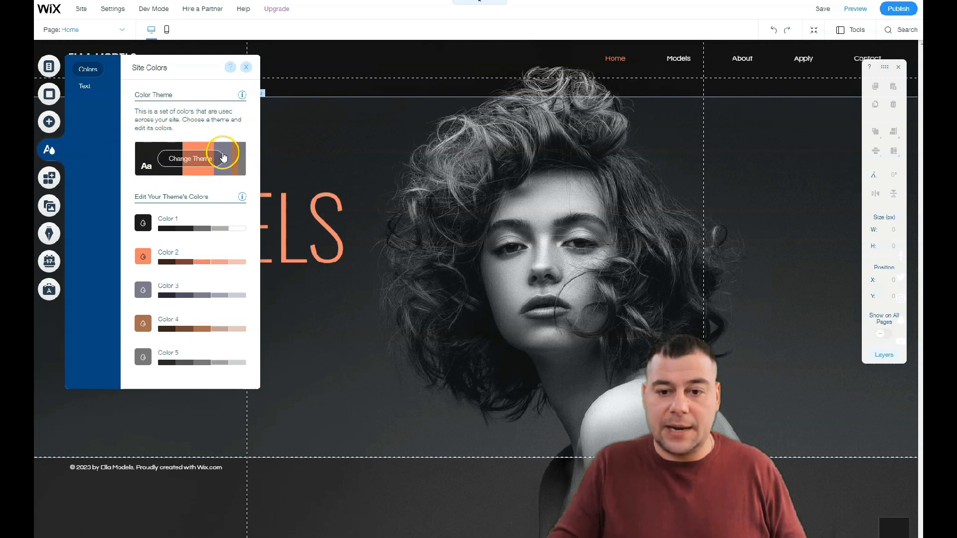
left_click(180, 160)
left_click(170, 218)
left_click(174, 252)
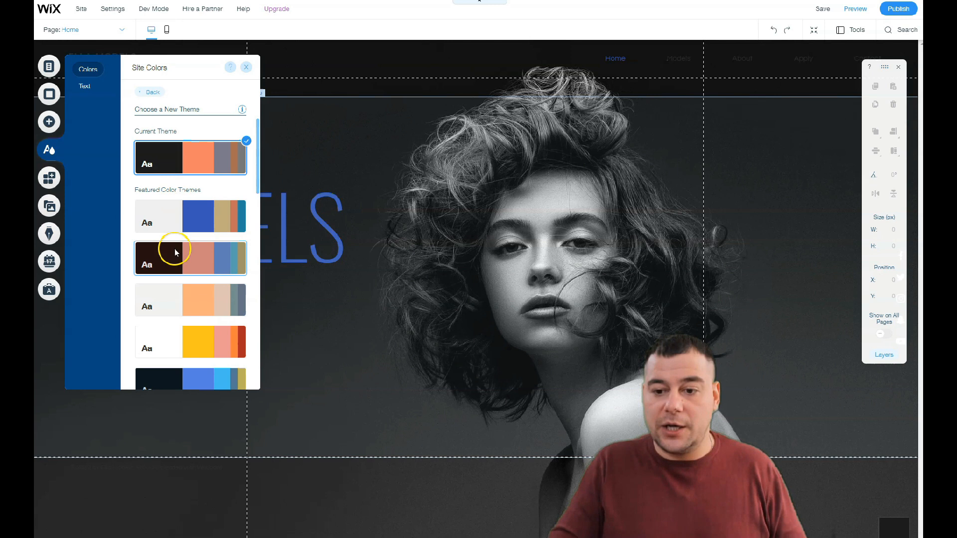
left_click(174, 292)
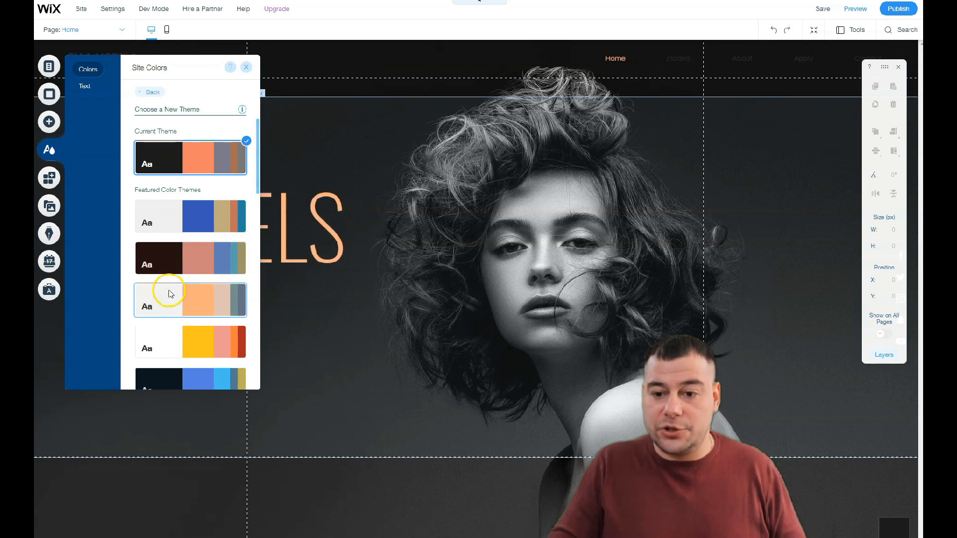
left_click(158, 335)
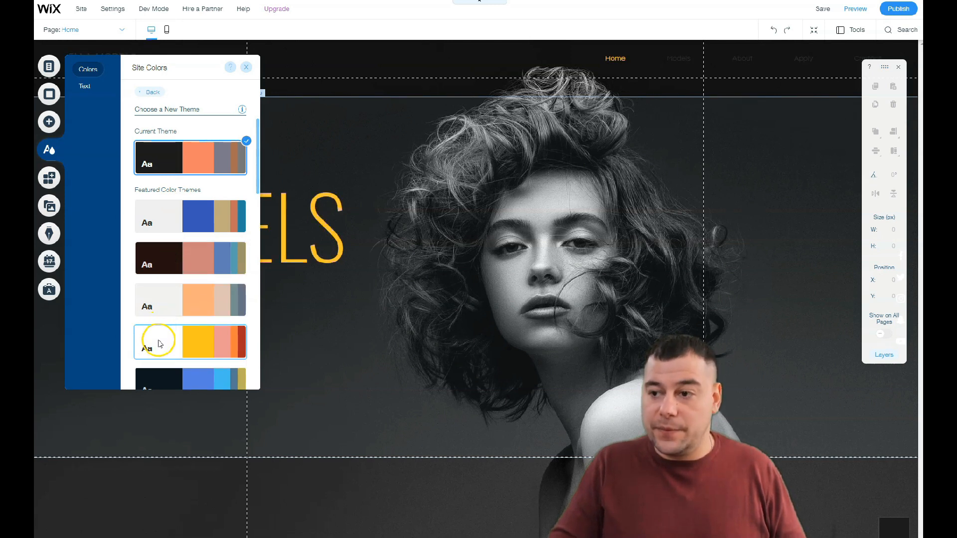
left_click(160, 376)
scroll(160, 374, "down", 5)
left_click(167, 258)
left_click(160, 287)
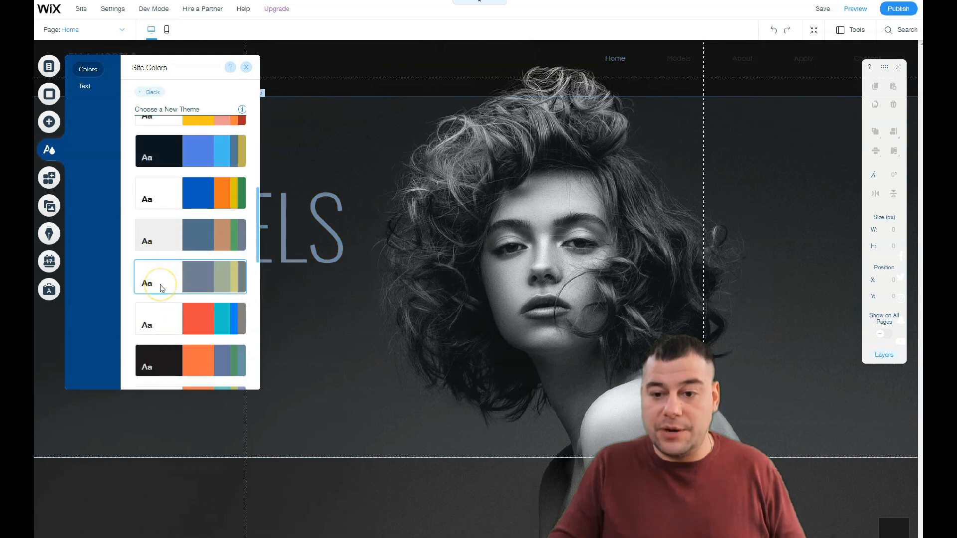
left_click(155, 323)
left_click(165, 378)
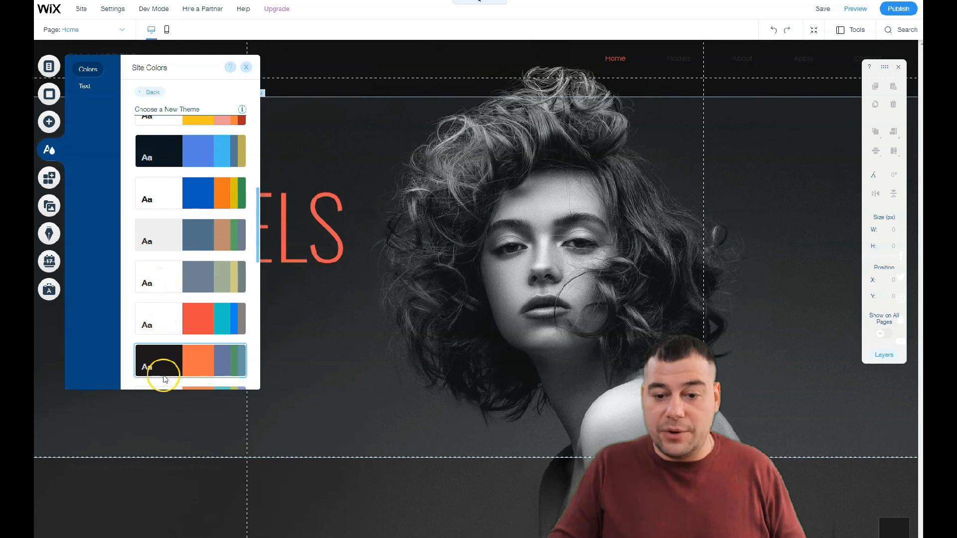
Step: Preview the remaining featured color themes and apply the last one, white with muted green
scroll(170, 360, "down", 4)
left_click(168, 256)
left_click(173, 311)
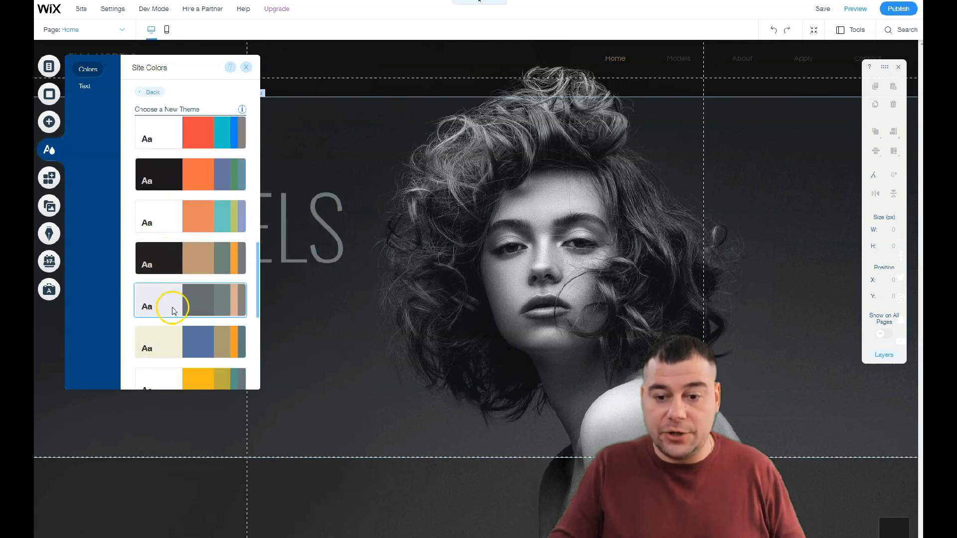
scroll(171, 299, "down", 3)
left_click(167, 258)
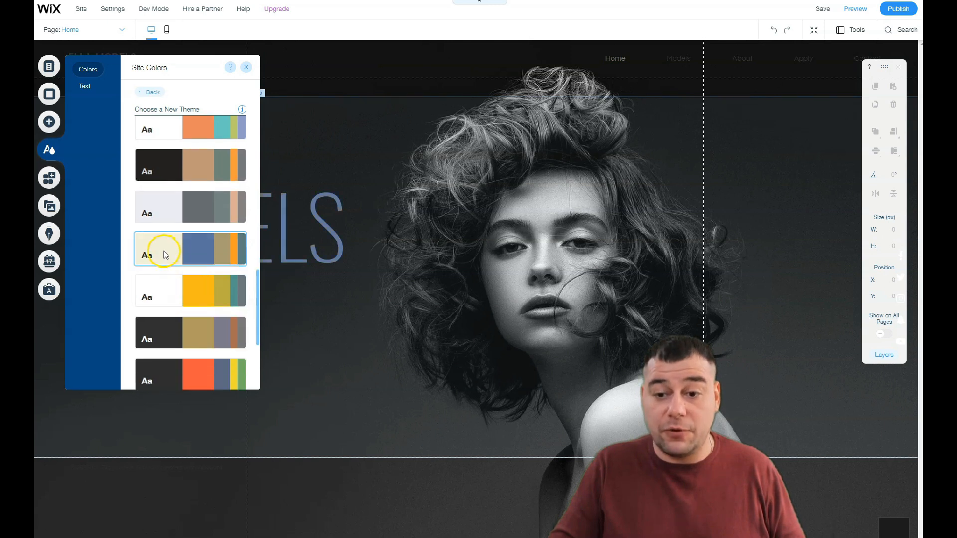
left_click(166, 283)
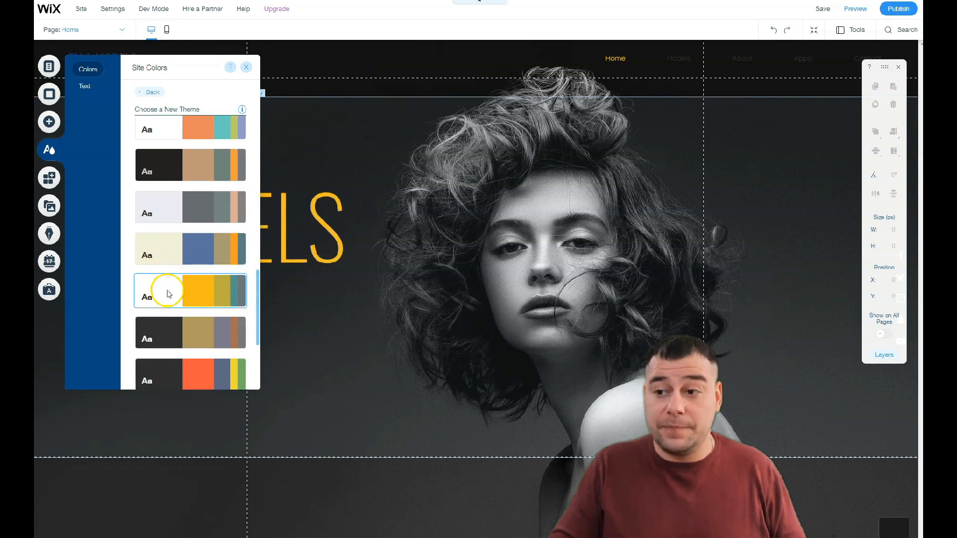
scroll(168, 294, "down", 2)
left_click(167, 294)
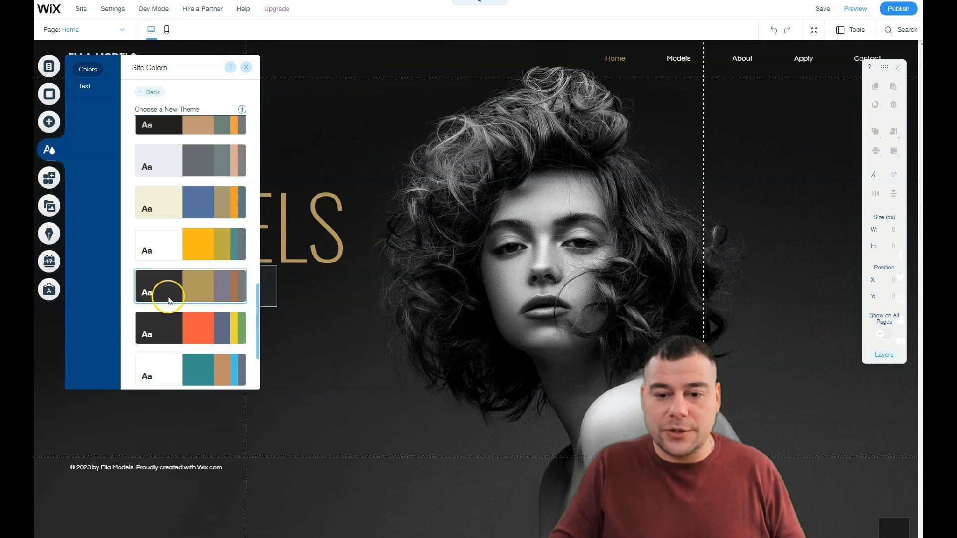
left_click(160, 323)
scroll(164, 320, "down", 2)
left_click(172, 277)
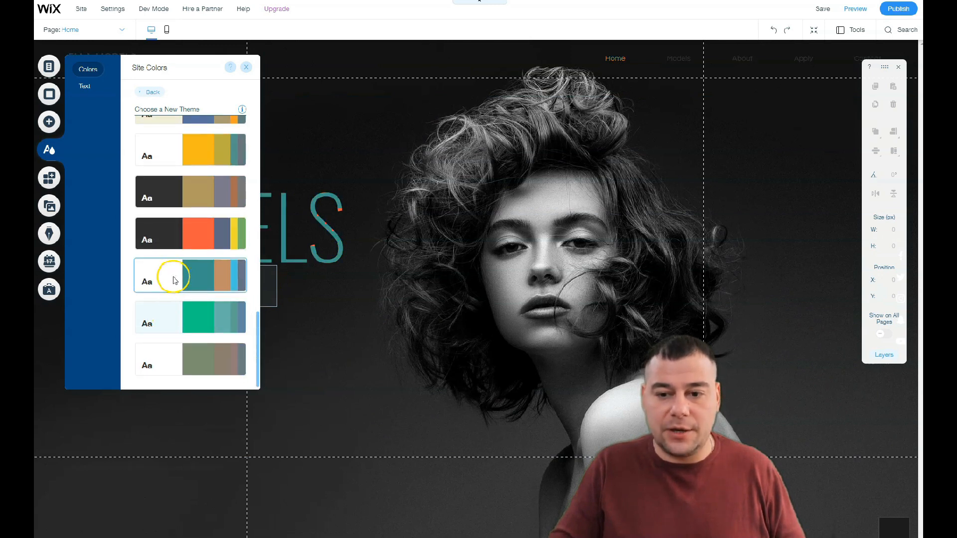
left_click(164, 319)
left_click(169, 364)
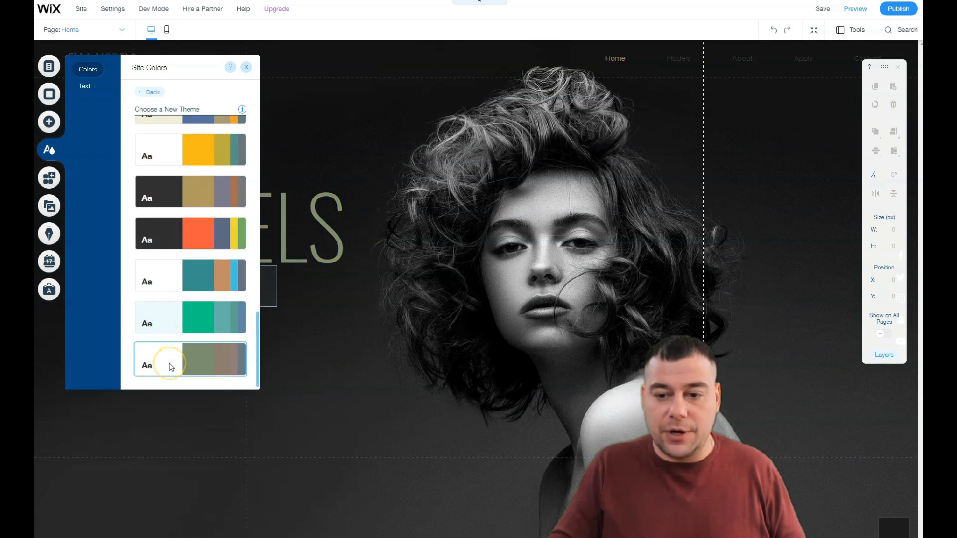
left_click(170, 367)
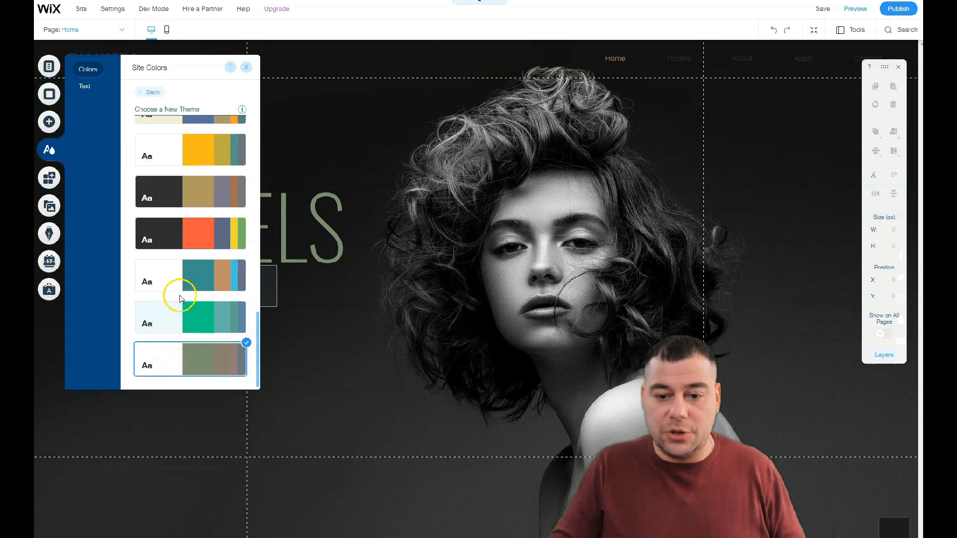
Step: Reapply the original black and orange theme, and try the first three featured color themes
scroll(181, 298, "up", 10)
left_click(166, 164)
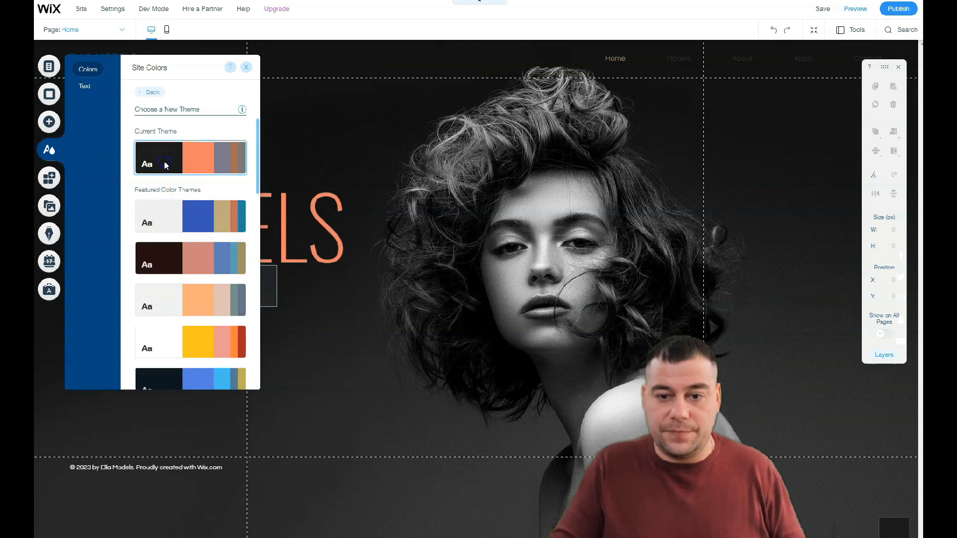
left_click(169, 213)
left_click(166, 264)
left_click(166, 306)
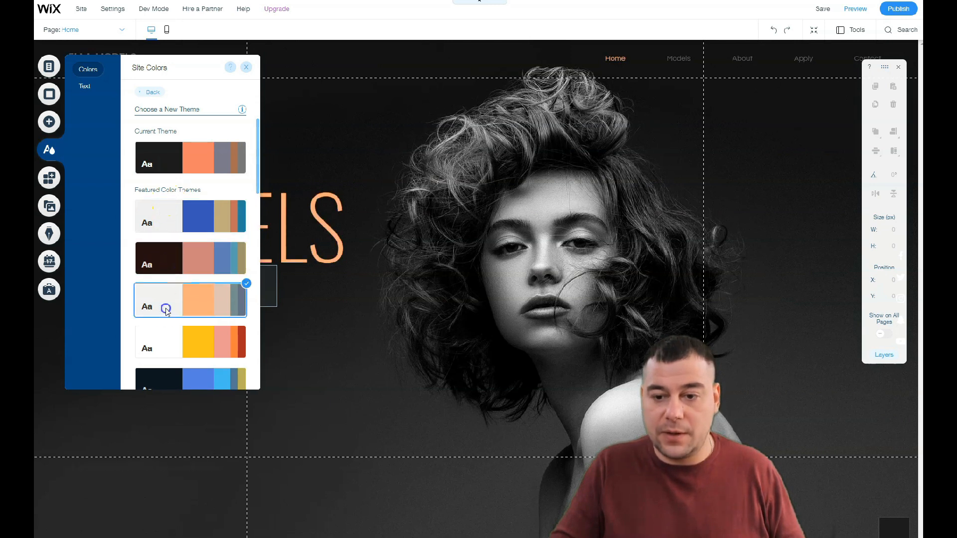
Step: Apply the white featured theme with slate blue, sage and yellow accents, and close the site colors
scroll(166, 299, "down", 5)
left_click(169, 160)
left_click(166, 239)
left_click(167, 274)
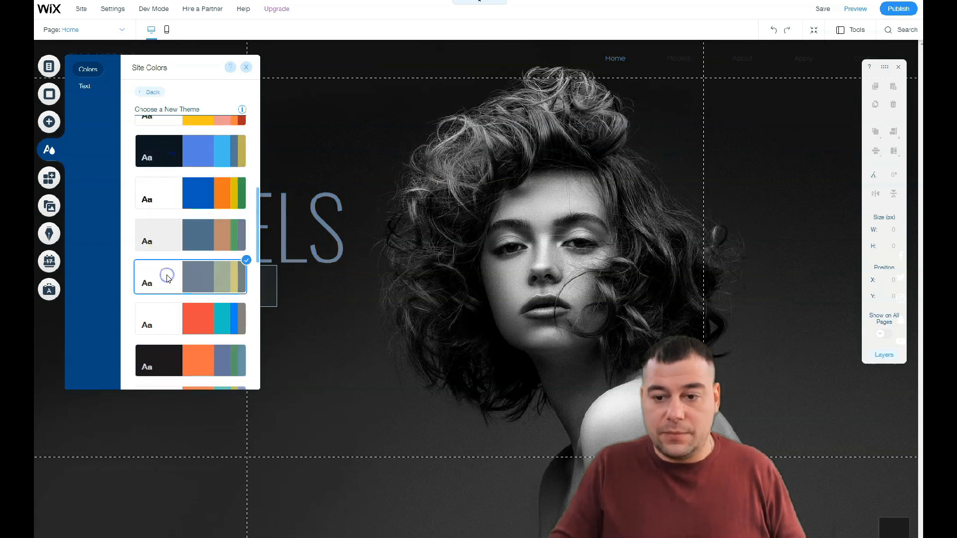
left_click(247, 67)
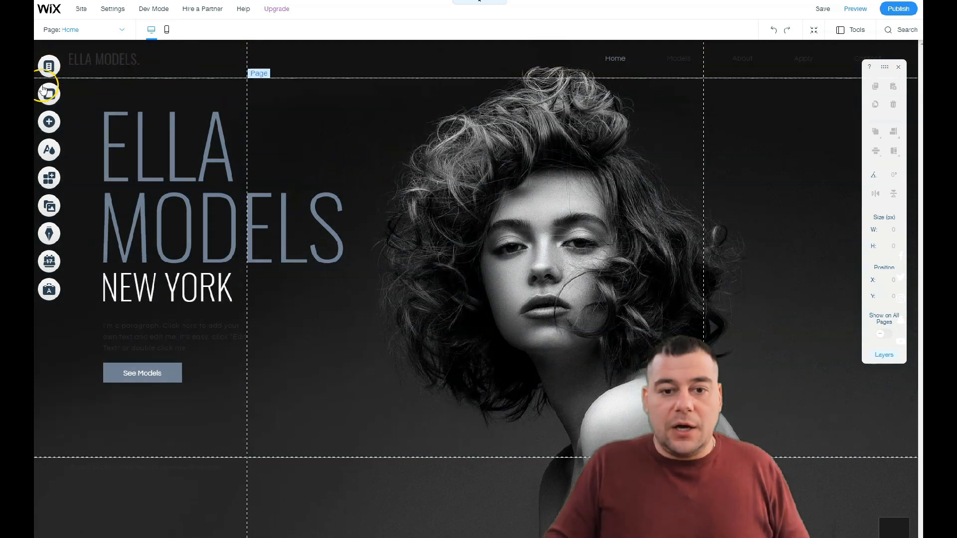
Step: Examine the Home page's background options for color, image and video, and close them
left_click(50, 95)
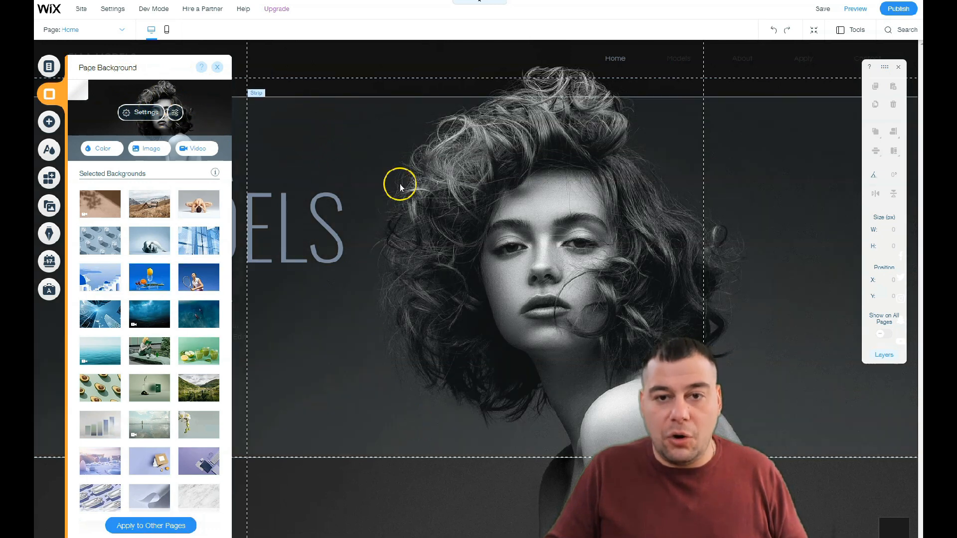
left_click(218, 67)
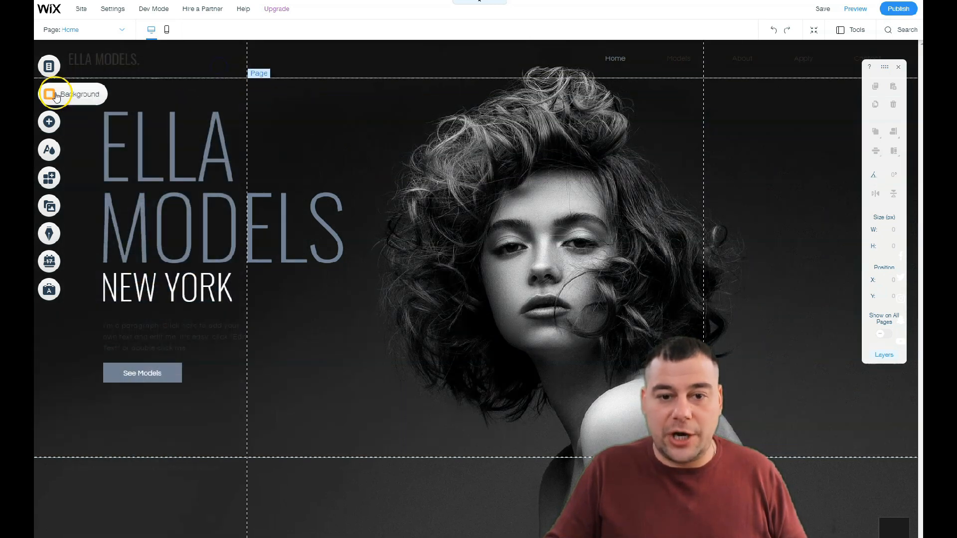
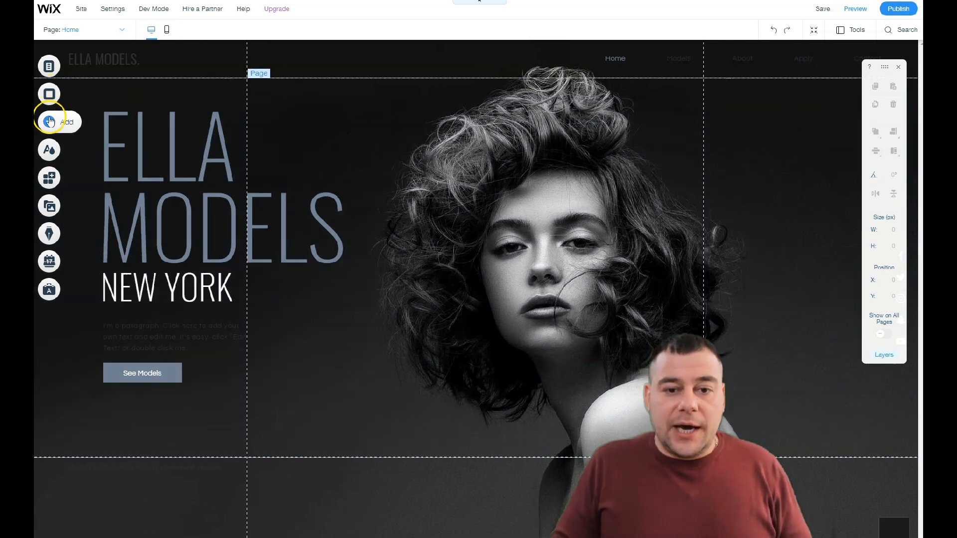
Step: Browse the ready-made strips and add the "Your Brand" Welcome strip below the Home page's hero section
left_click(56, 125)
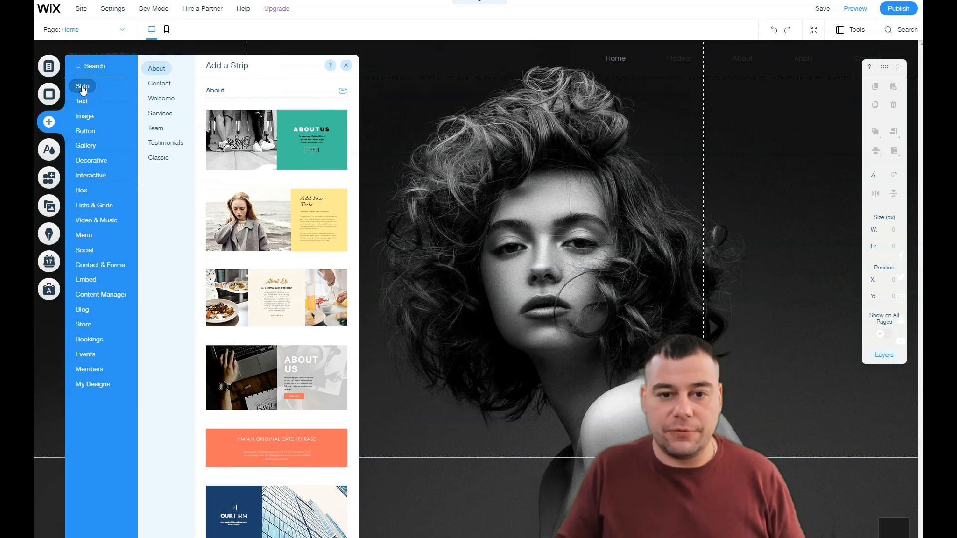
left_click(159, 85)
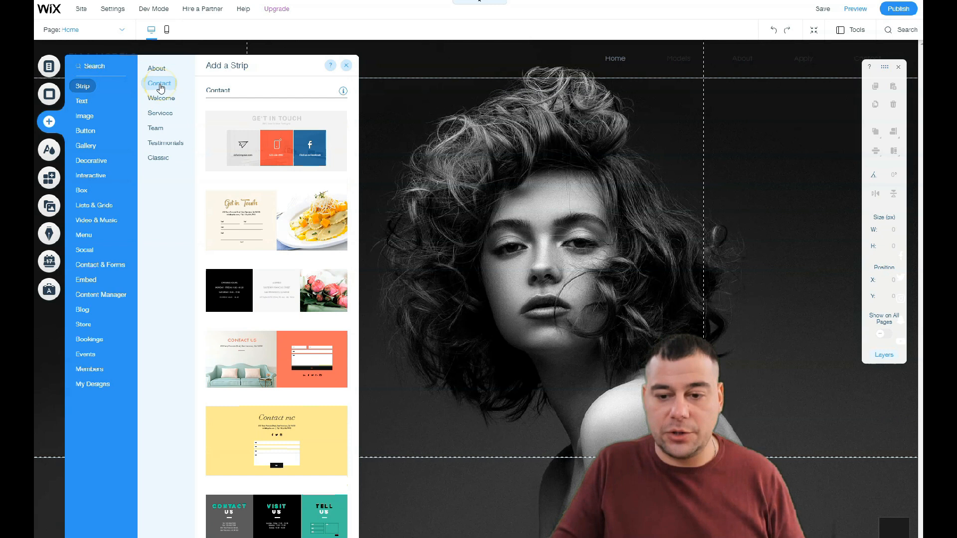
left_click(160, 100)
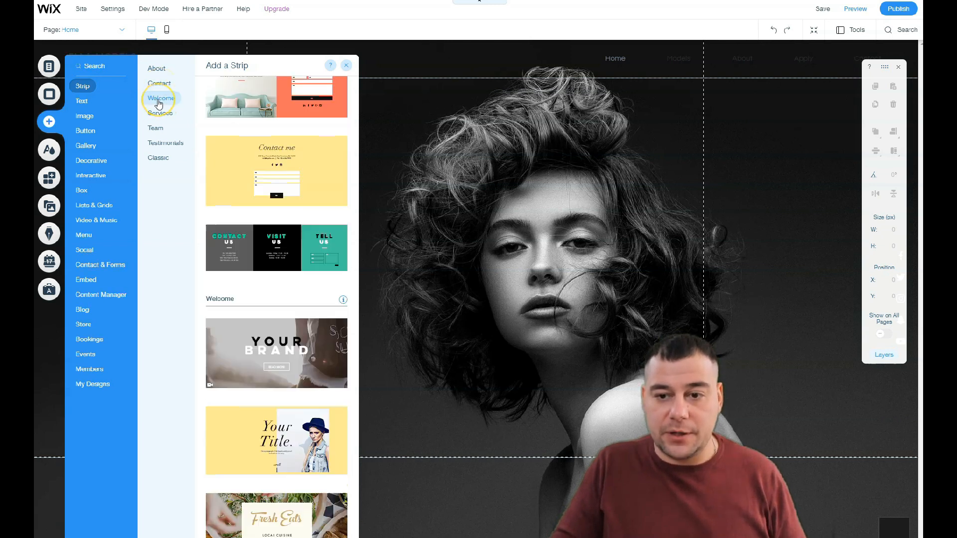
left_click_drag(243, 134, 521, 501)
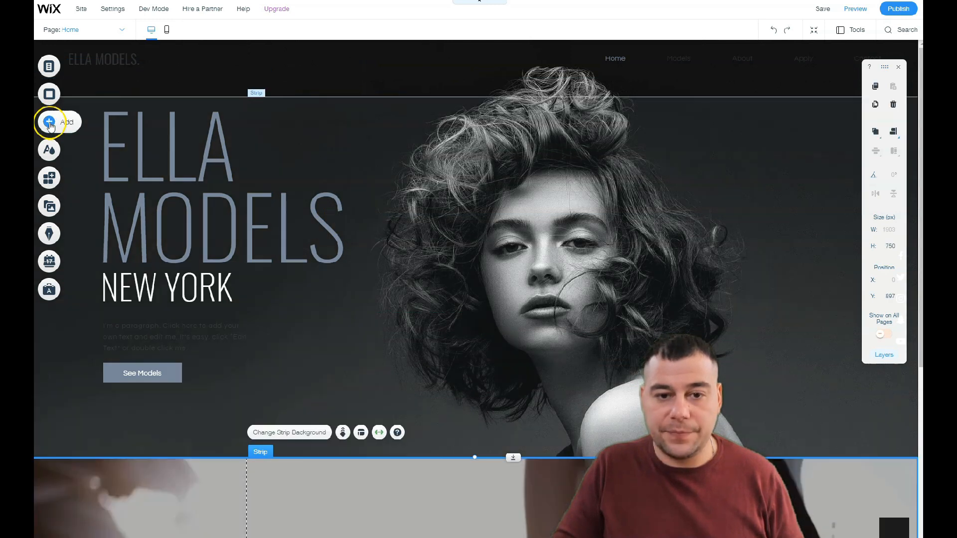
Step: Add the "Our Team" strip from the Team category below the hero section
left_click(49, 122)
left_click(155, 128)
left_click_drag(251, 209, 556, 516)
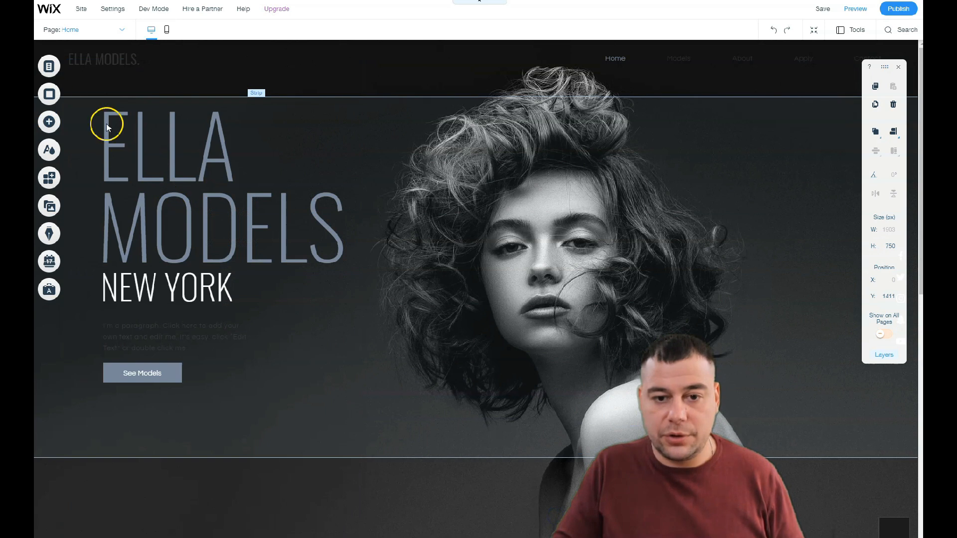
Step: Add the Testimonials strip with the bearded man's portrait and a quote directly below the hero section
left_click(49, 122)
left_click(163, 145)
scroll(317, 279, "down", 4)
left_click_drag(324, 258, 468, 477)
Step: Add the Classic strip with the snowy forest background directly below the hero section
left_click(50, 126)
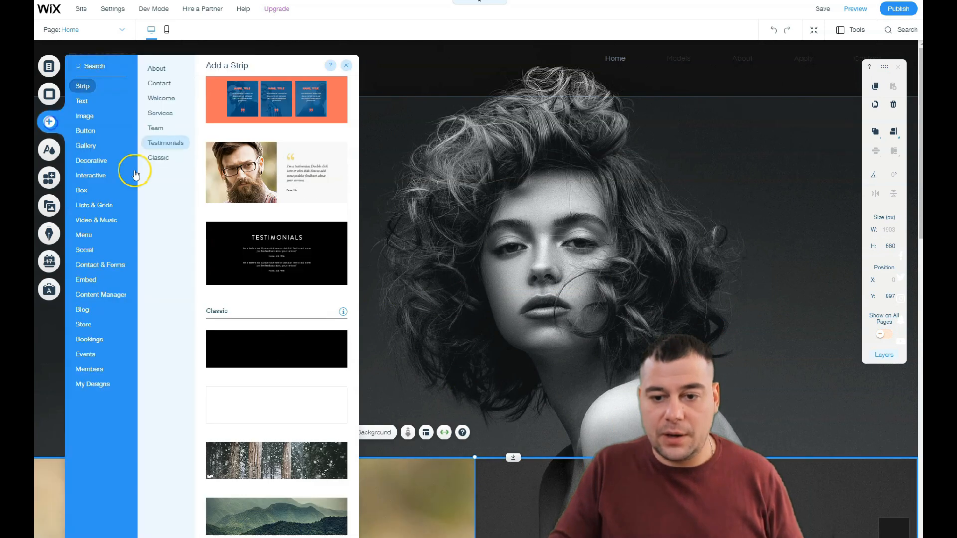
scroll(253, 279, "up", 3)
scroll(255, 286, "down", 3)
left_click_drag(541, 438, 571, 441)
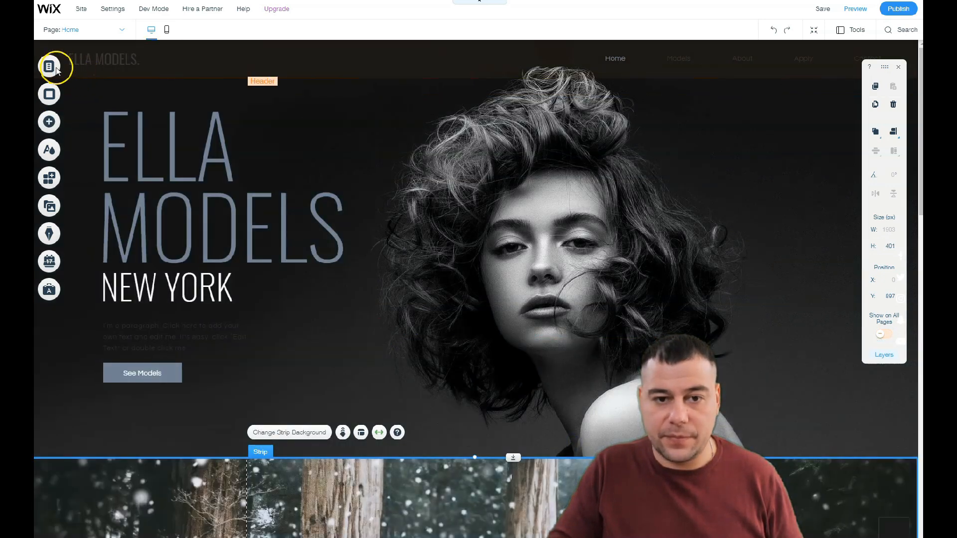
Step: Look through the added forest, testimonial, team and brand strips on the Home page, and switch to Zoom Out & Reorder mode
scroll(558, 272, "down", 8)
scroll(554, 264, "down", 9)
scroll(555, 265, "up", 7)
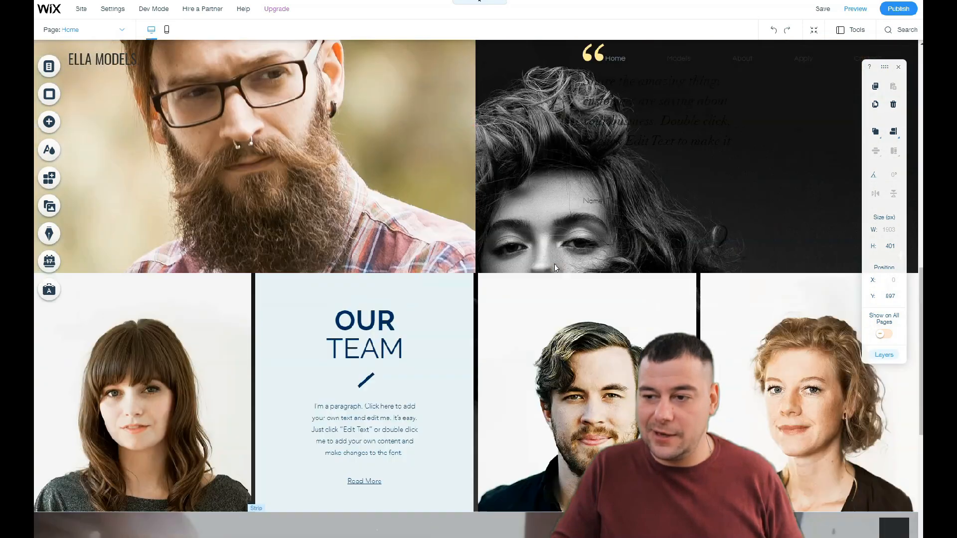
scroll(554, 264, "up", 10)
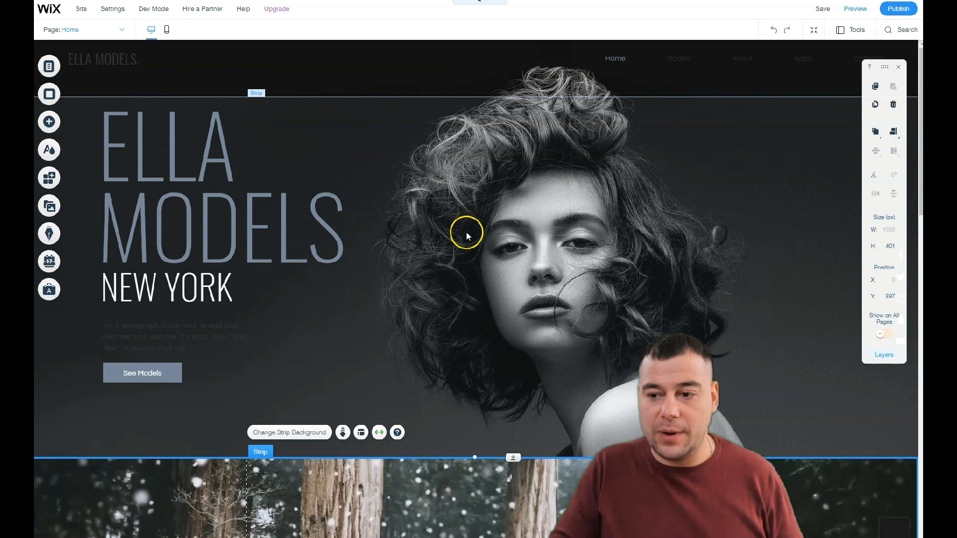
scroll(468, 236, "down", 9)
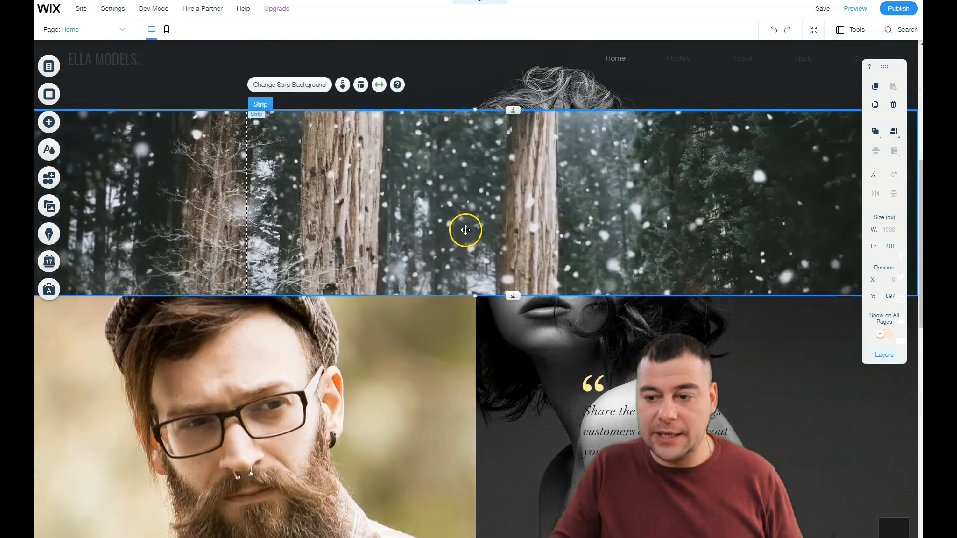
scroll(455, 324, "down", 3)
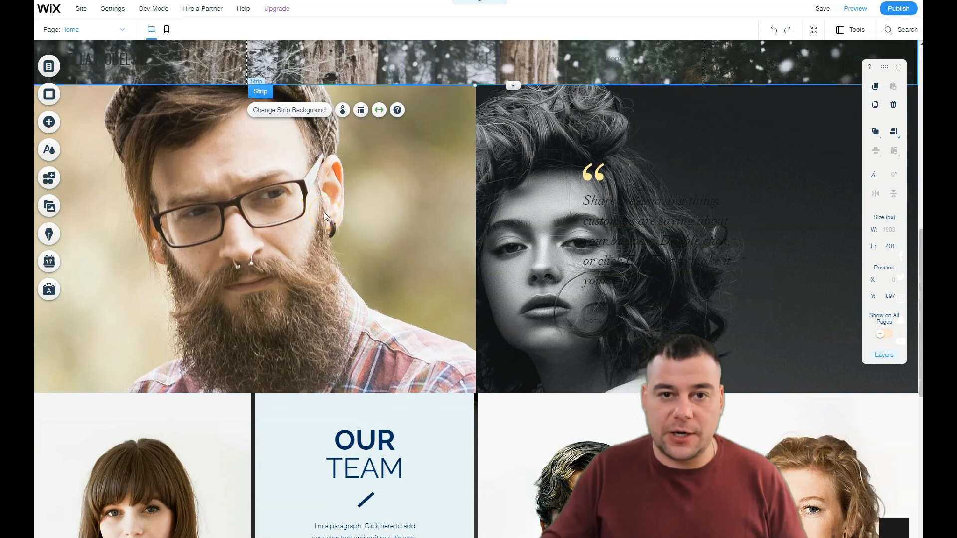
scroll(323, 214, "down", 6)
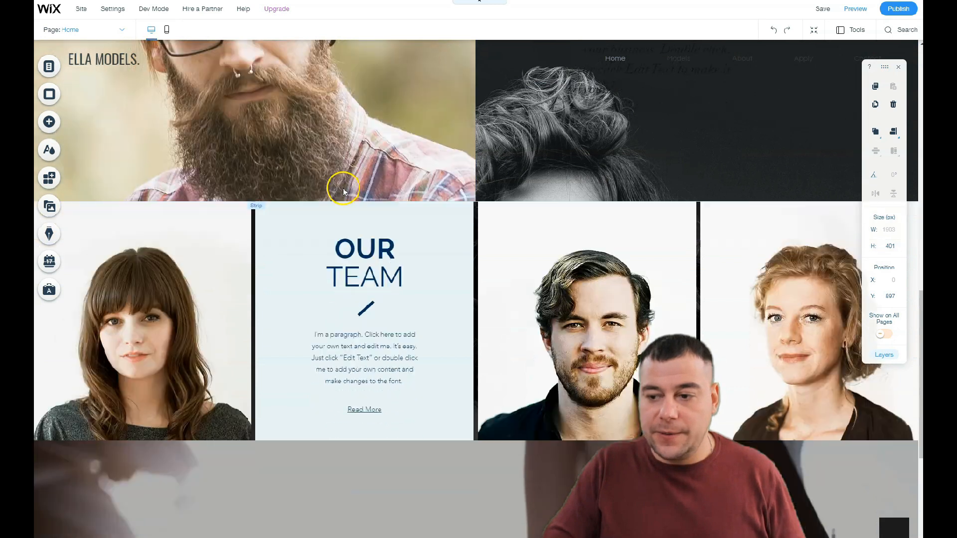
scroll(373, 198, "down", 3)
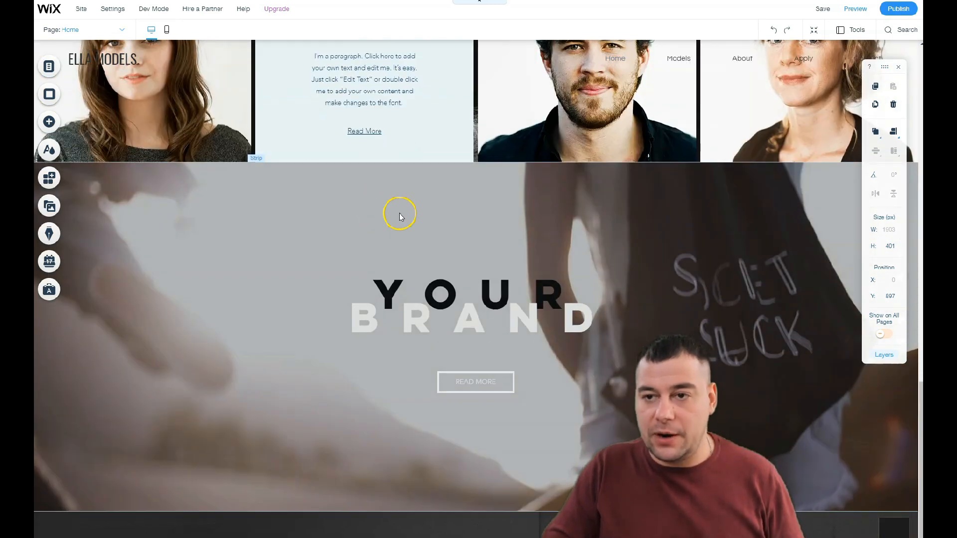
scroll(400, 215, "up", 10)
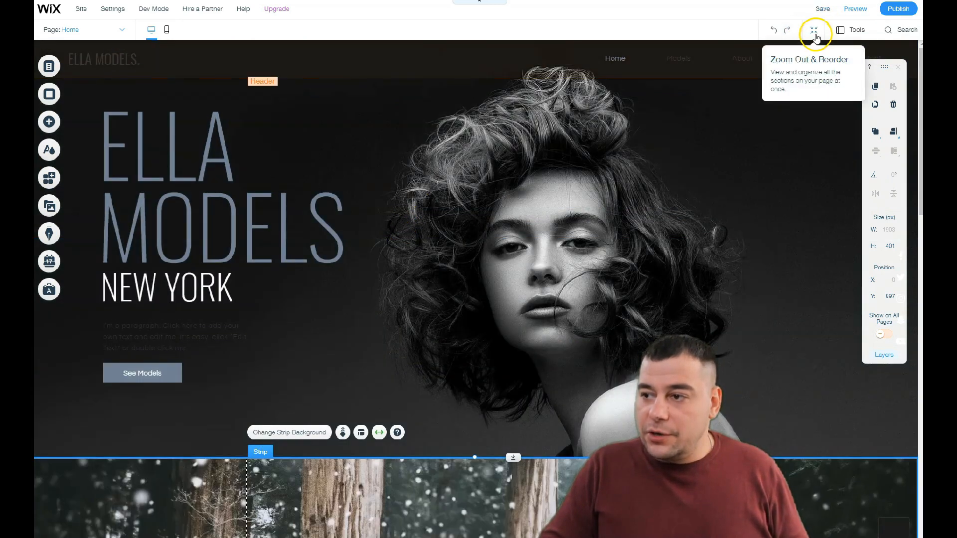
left_click(814, 33)
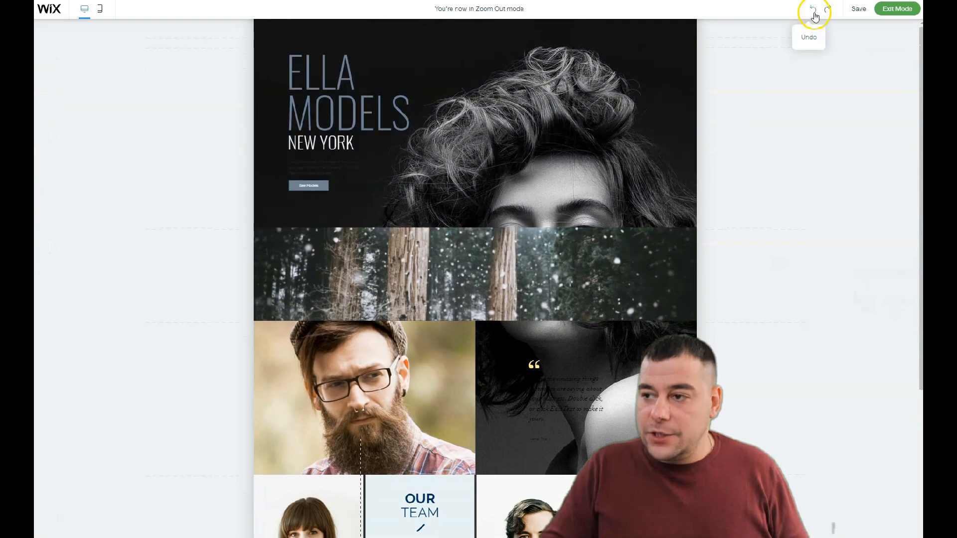
Step: Increase the height of the hero strip by extending its lower edge until the model's whole face shows
scroll(482, 203, "down", 5)
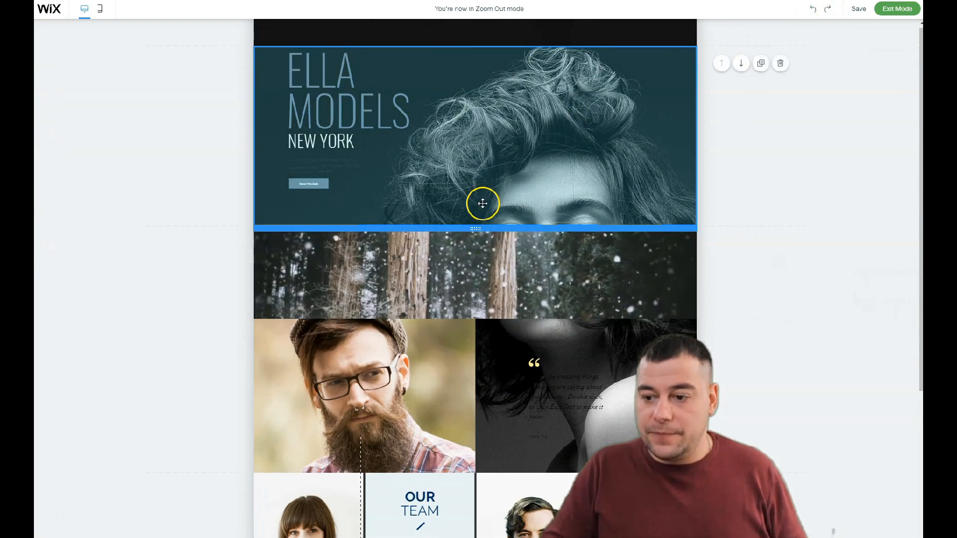
scroll(478, 222, "up", 5)
scroll(464, 160, "down", 4)
scroll(468, 169, "up", 4)
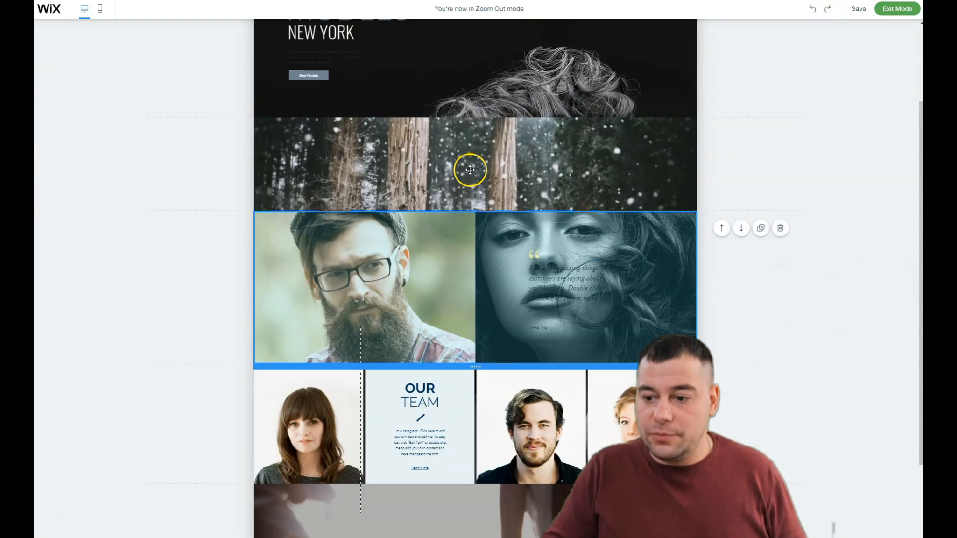
left_click_drag(475, 230, 474, 537)
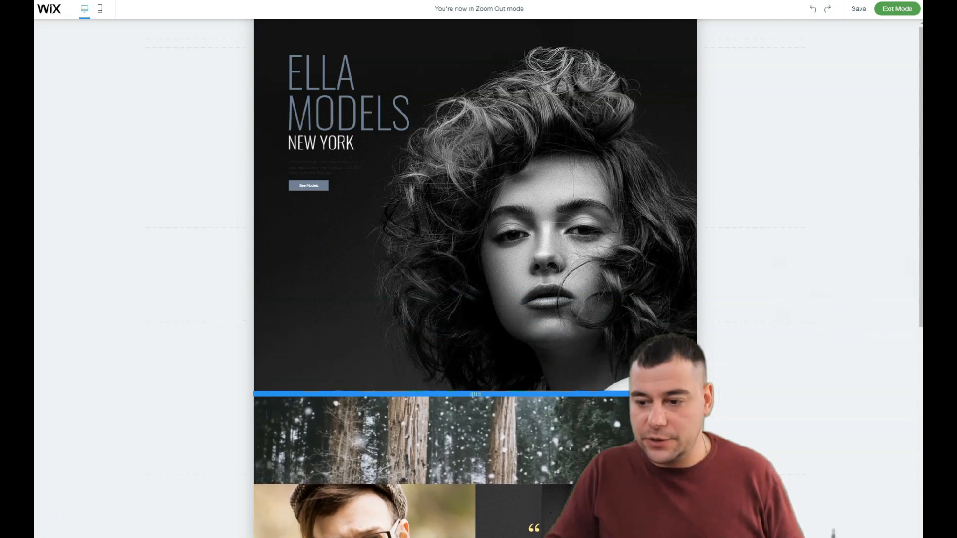
Step: Move the snowy forest strip down one place, below the bearded man's testimonial strip
scroll(509, 316, "down", 5)
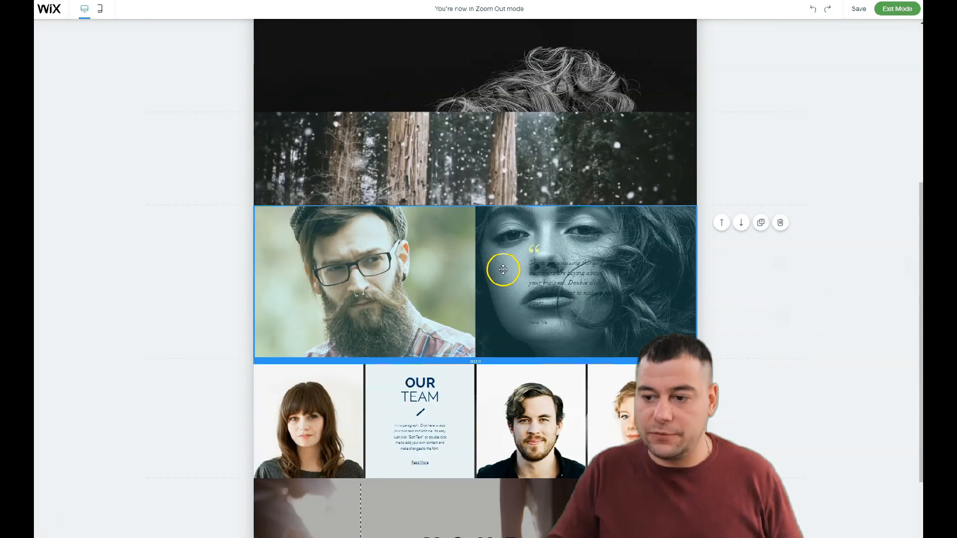
left_click(622, 130)
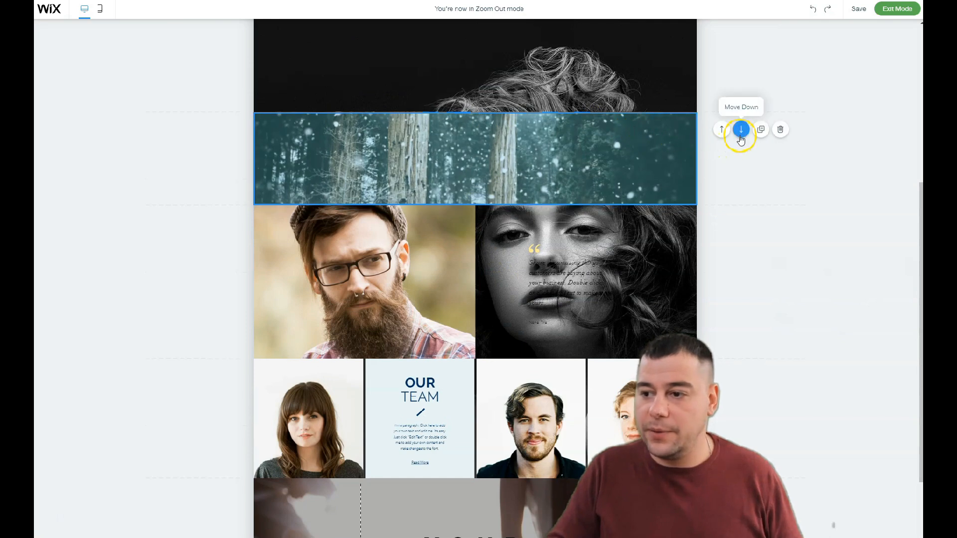
left_click(741, 131)
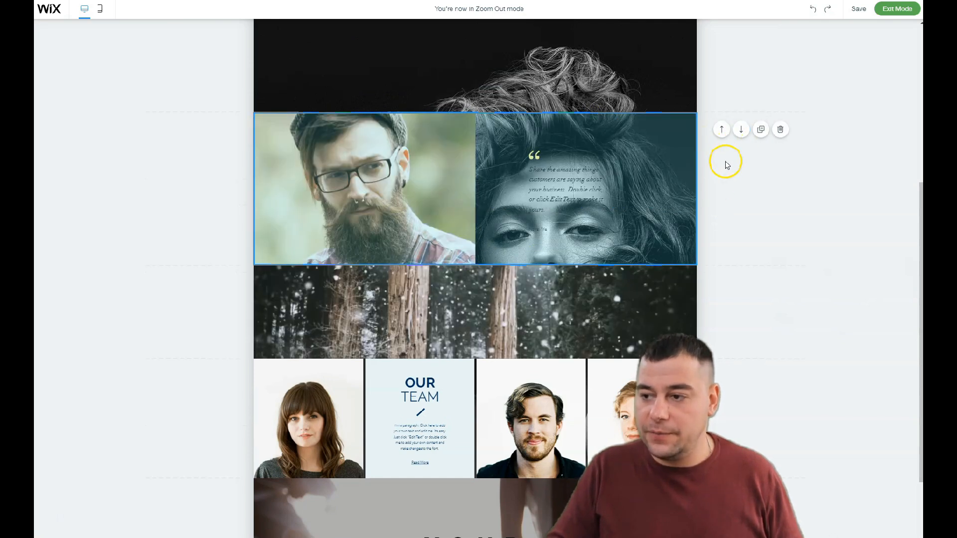
Step: Move the "Your Brand" strip up three places so it sits directly below the hero section
scroll(633, 218, "down", 3)
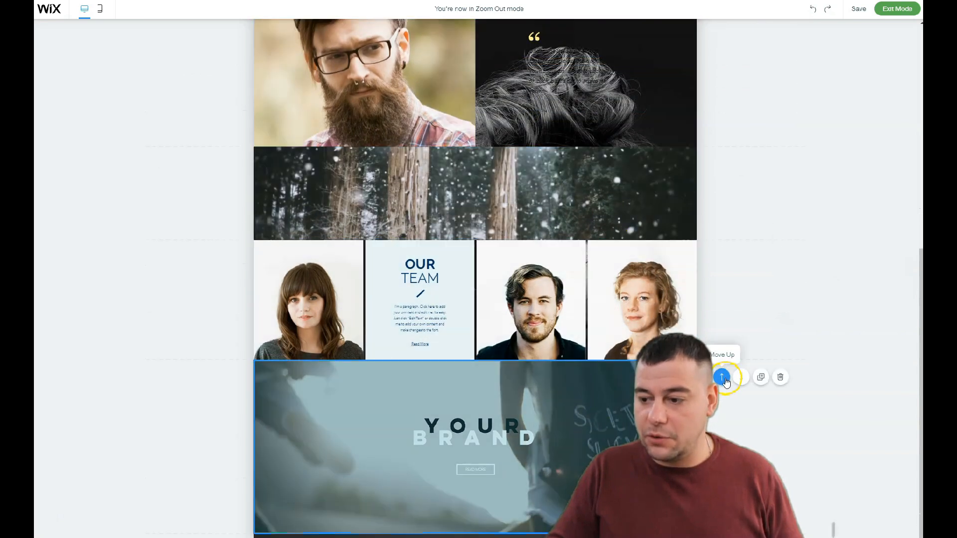
left_click(721, 377)
left_click(722, 257)
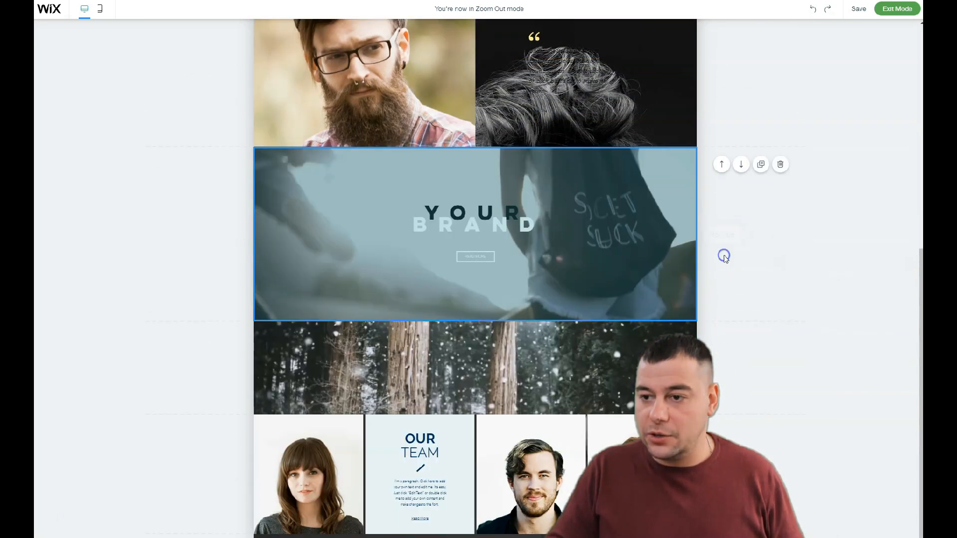
left_click(722, 164)
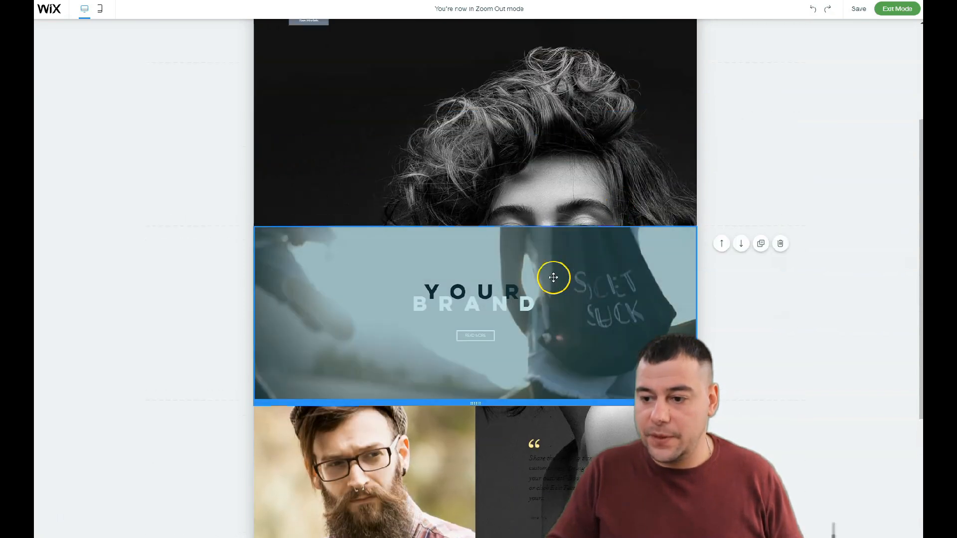
Step: Move the "Our Team" strip up two places so it sits directly below the "Your Brand" strip
scroll(552, 274, "down", 5)
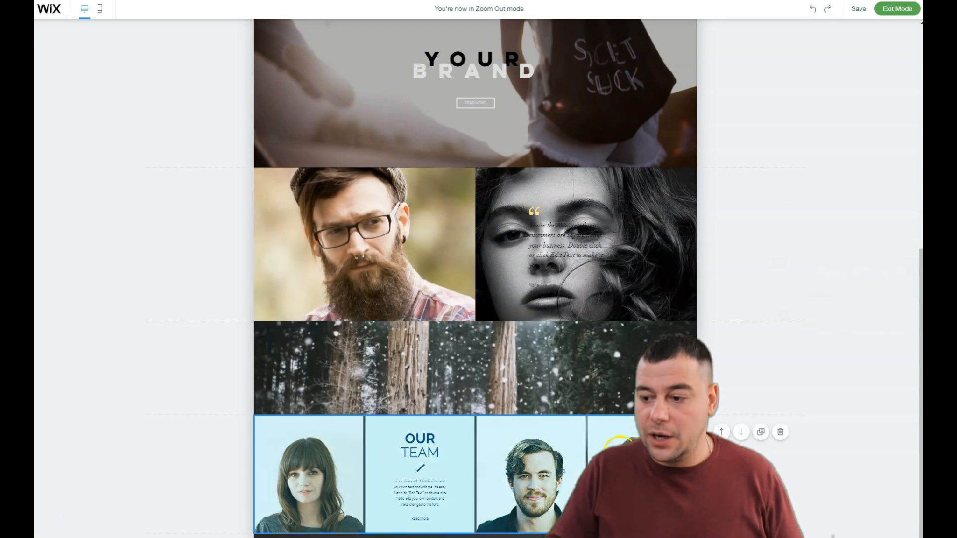
left_click(722, 432)
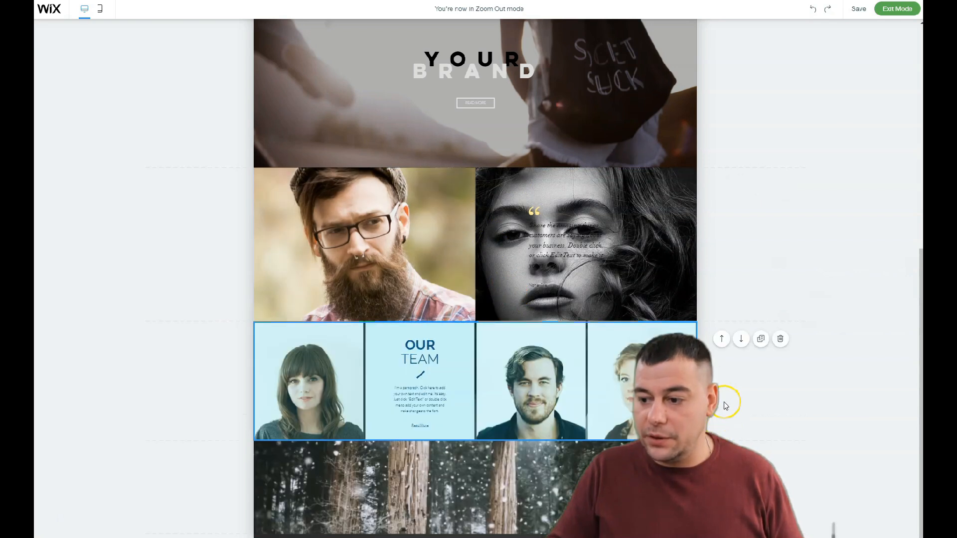
left_click(722, 340)
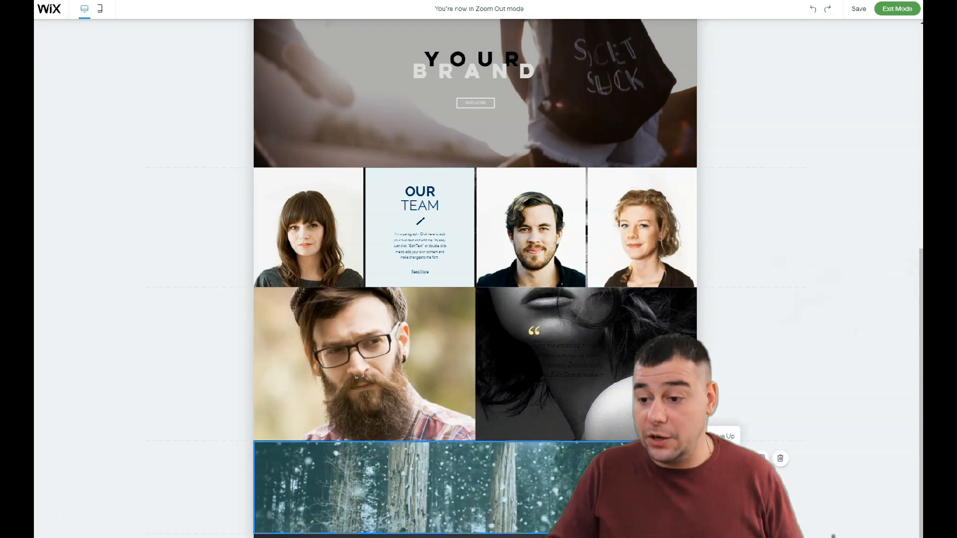
Step: Move the snowy forest strip up one place above the testimonial strip, check the new section order, and leave Zoom Out mode
left_click(722, 458)
scroll(479, 299, "up", 2)
scroll(470, 342, "down", 2)
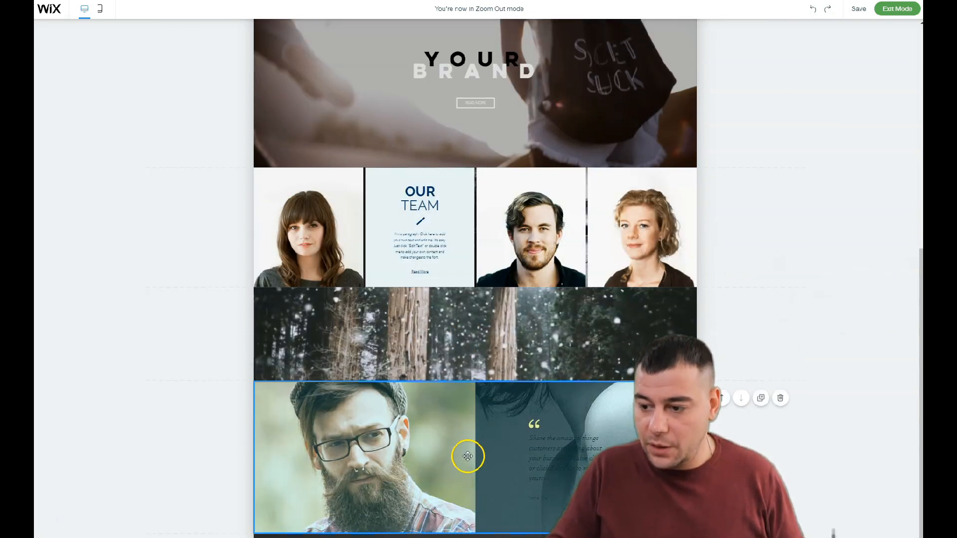
scroll(499, 445, "up", 1)
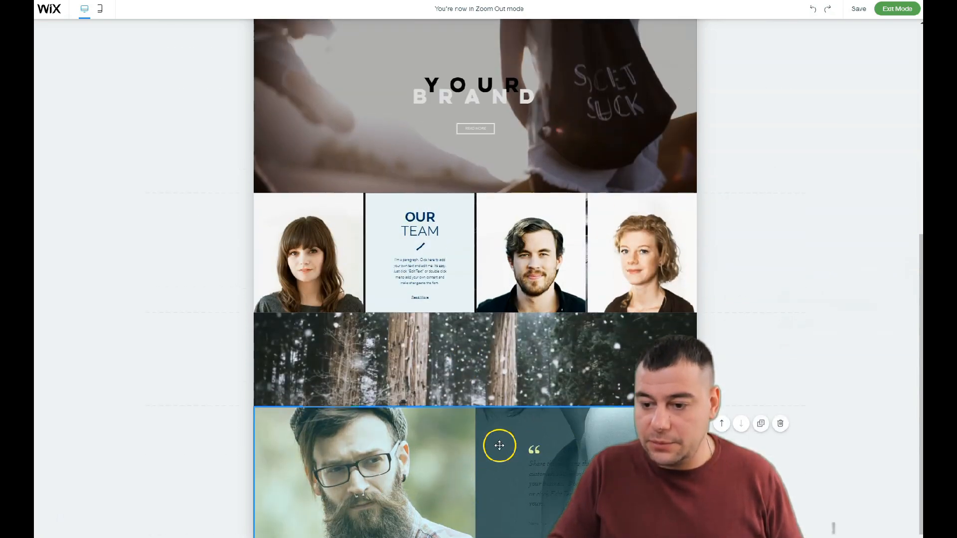
scroll(500, 445, "up", 8)
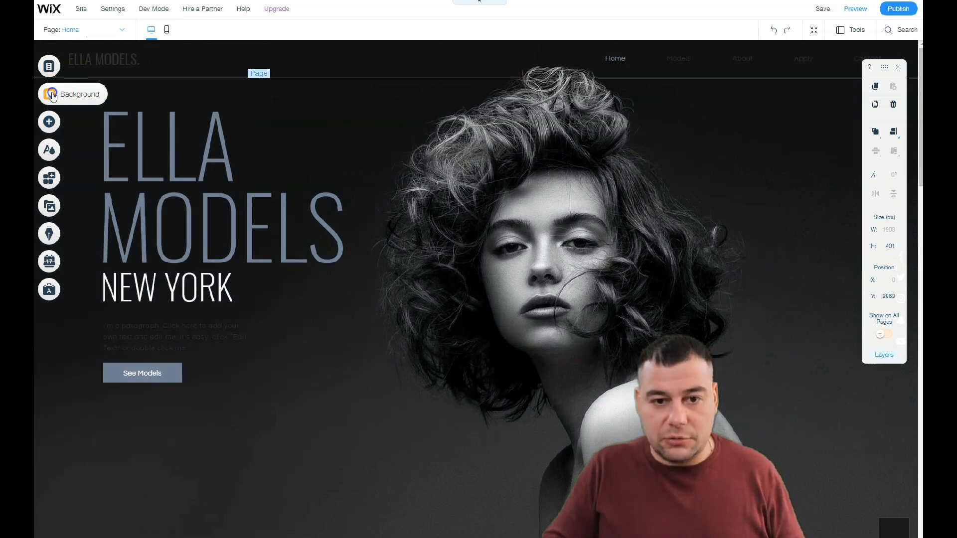
Step: Try image opacities of 28% and 35% on the Home page background with the Freeze scroll effect, and restore the opacity to 100%
left_click(51, 94)
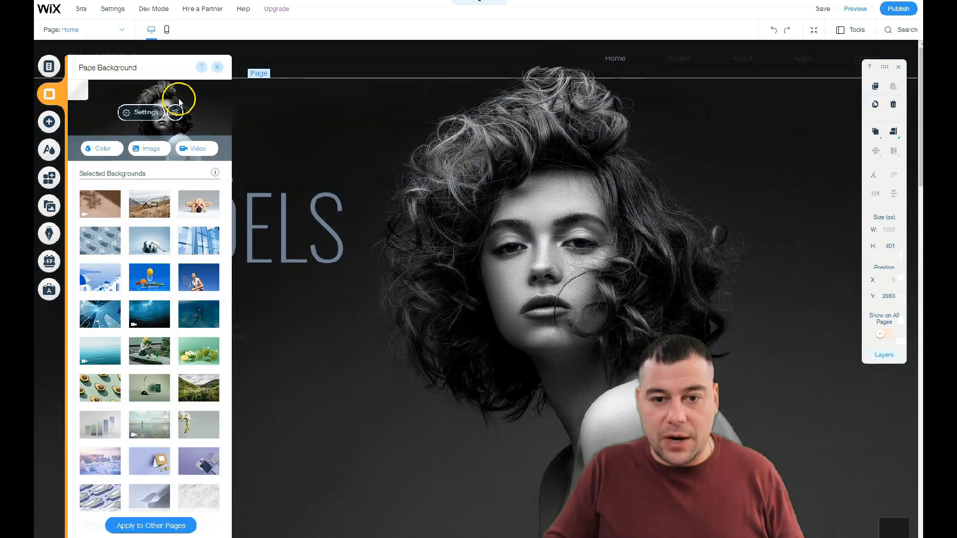
left_click(138, 116)
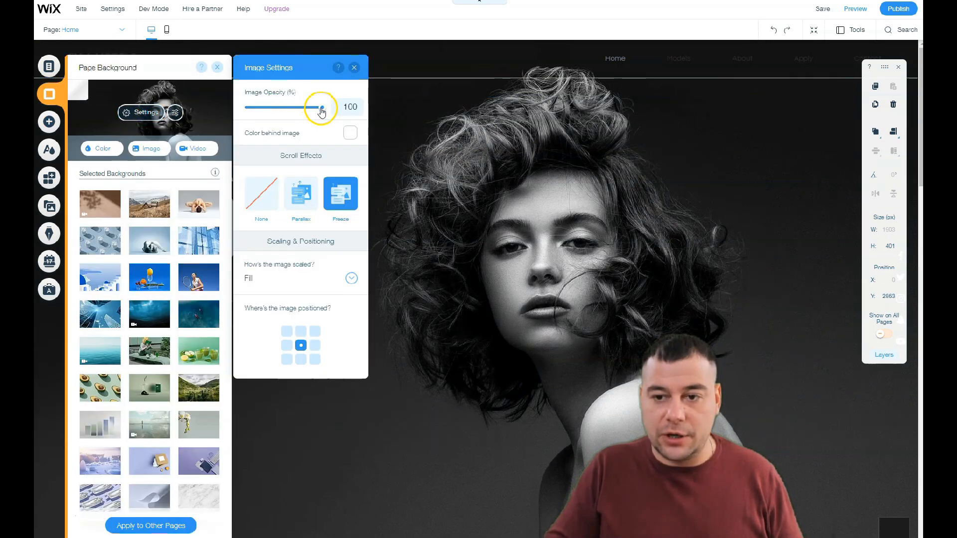
left_click_drag(304, 110, 270, 107)
left_click(570, 287)
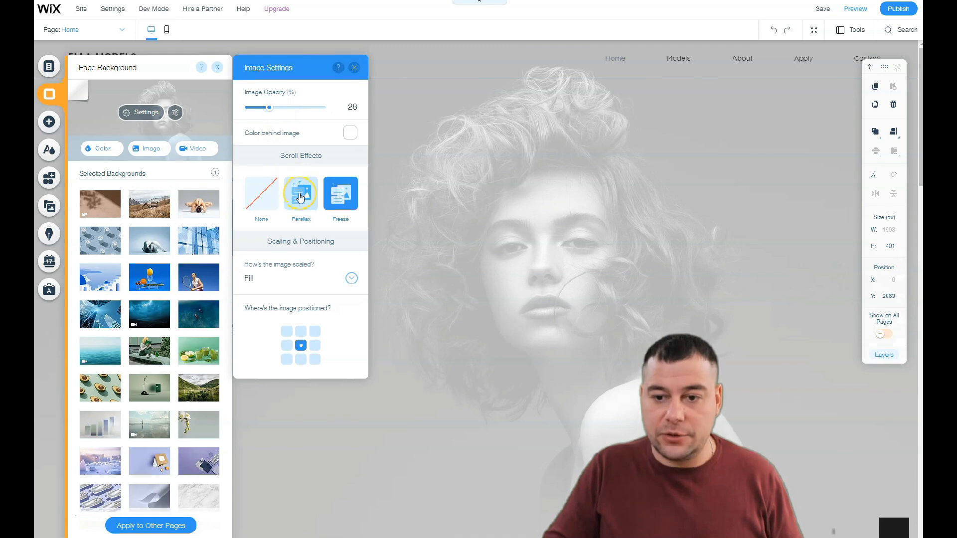
left_click(344, 198)
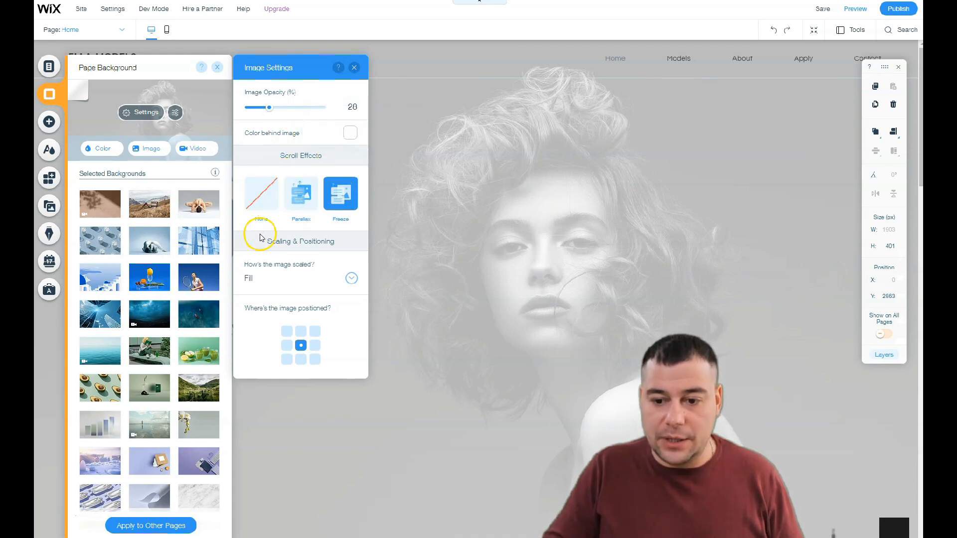
mouse_move(269, 108)
left_mouse_down()
mouse_move(288, 107)
mouse_move(275, 108)
left_mouse_up()
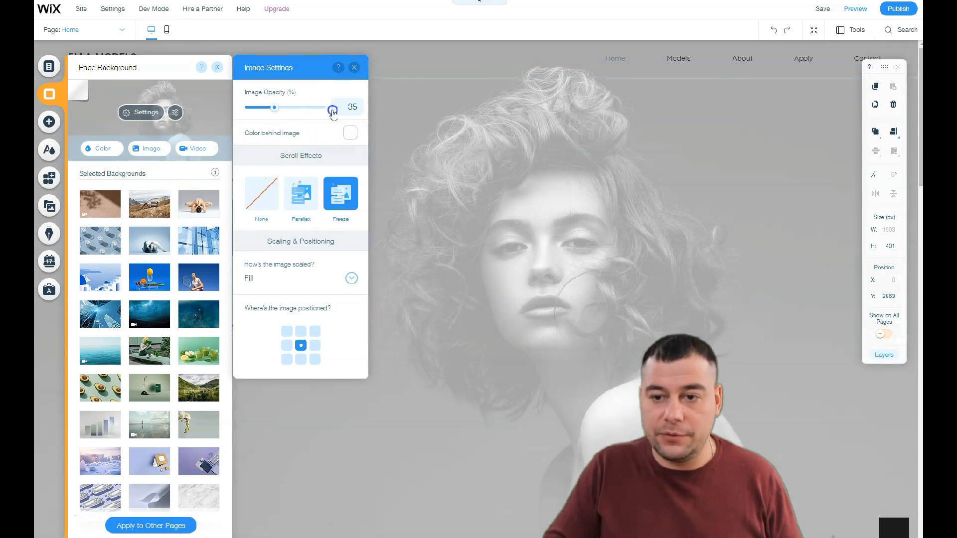
left_click(332, 110)
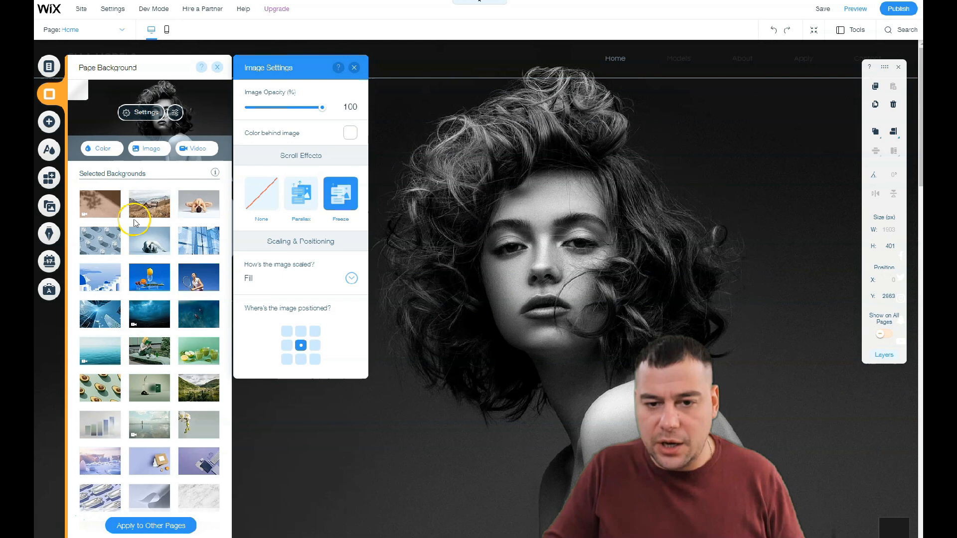
Step: Open the image chooser for the page background and search Media from Wix for "model"
left_click(152, 149)
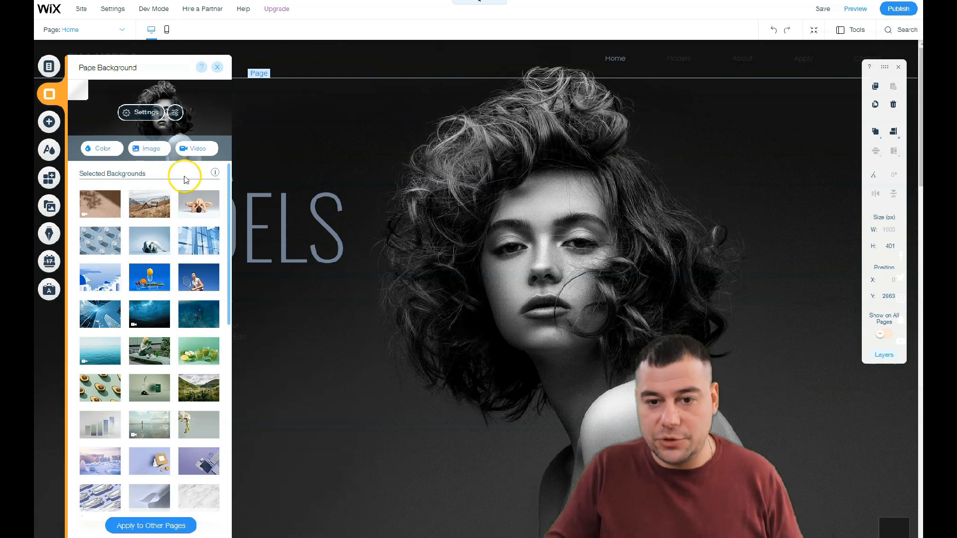
left_click(161, 149)
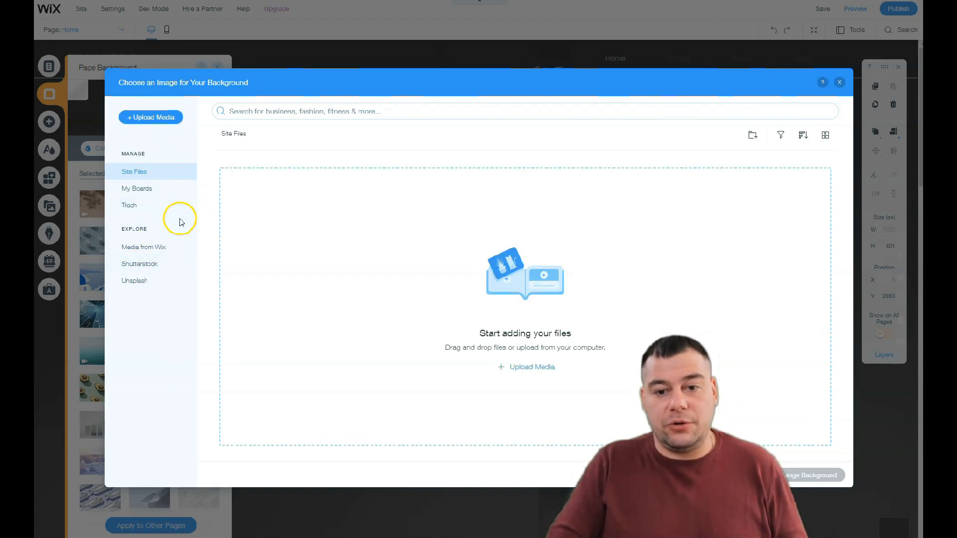
left_click(136, 252)
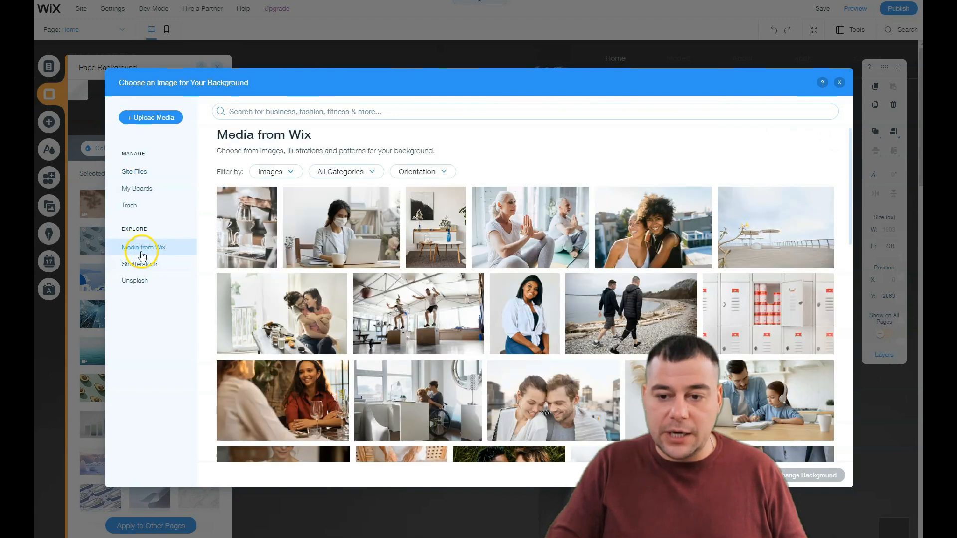
scroll(497, 283, "down", 3)
scroll(497, 282, "up", 5)
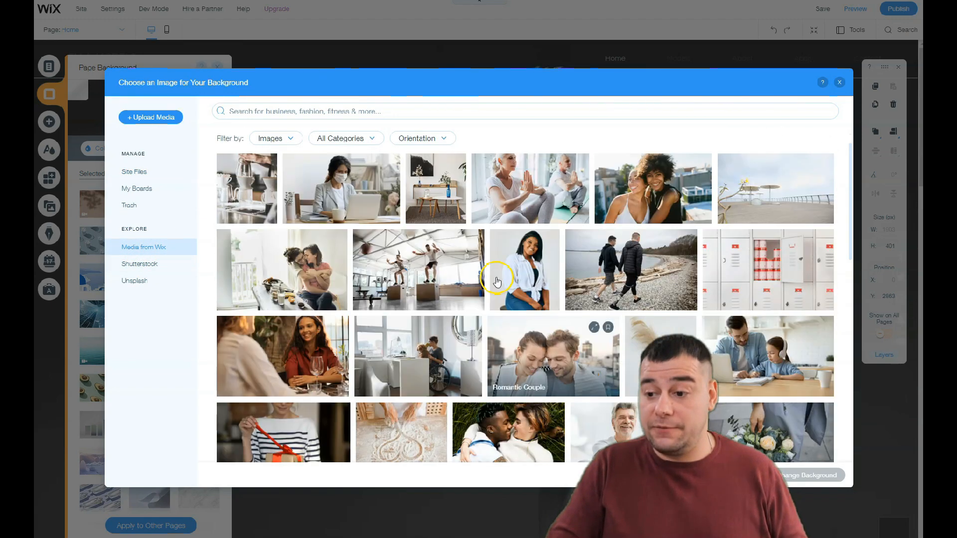
left_click(259, 112)
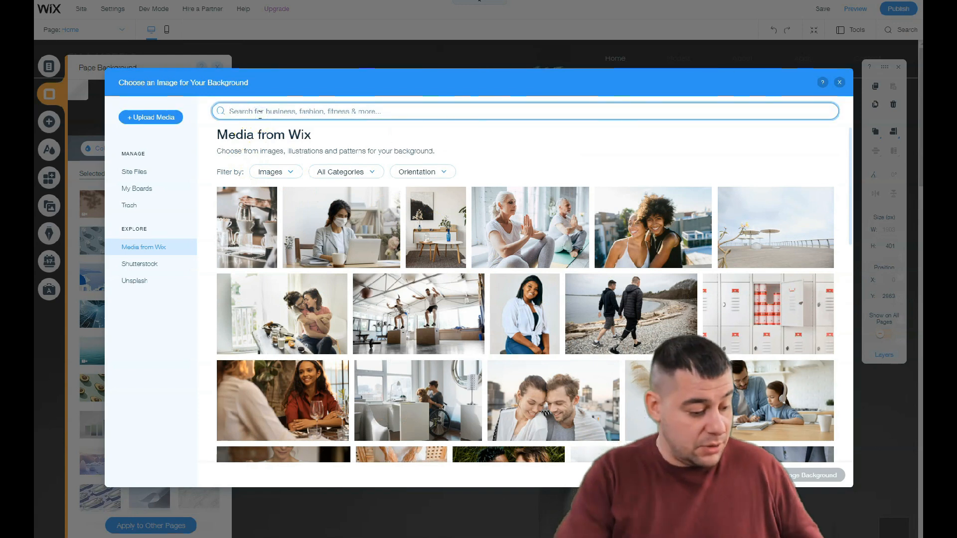
type("mo")
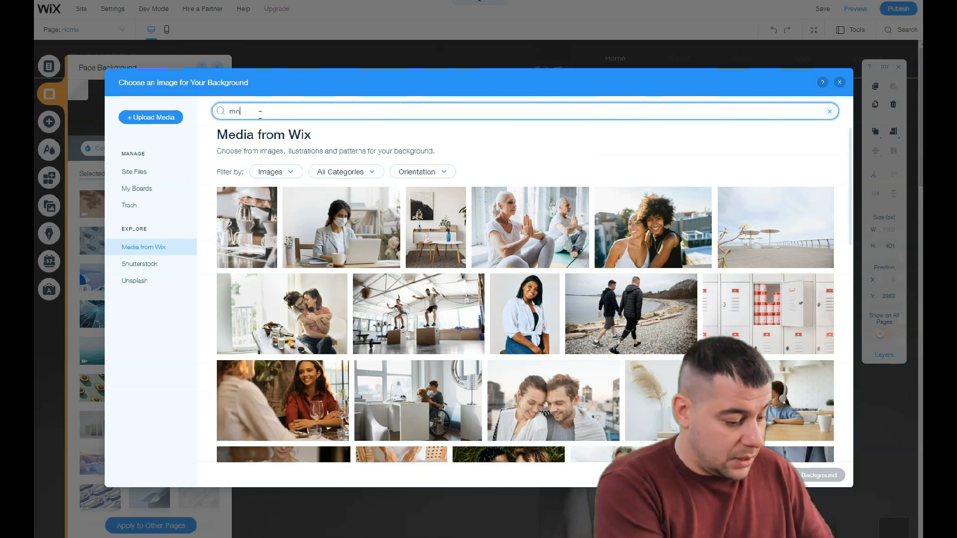
type("del")
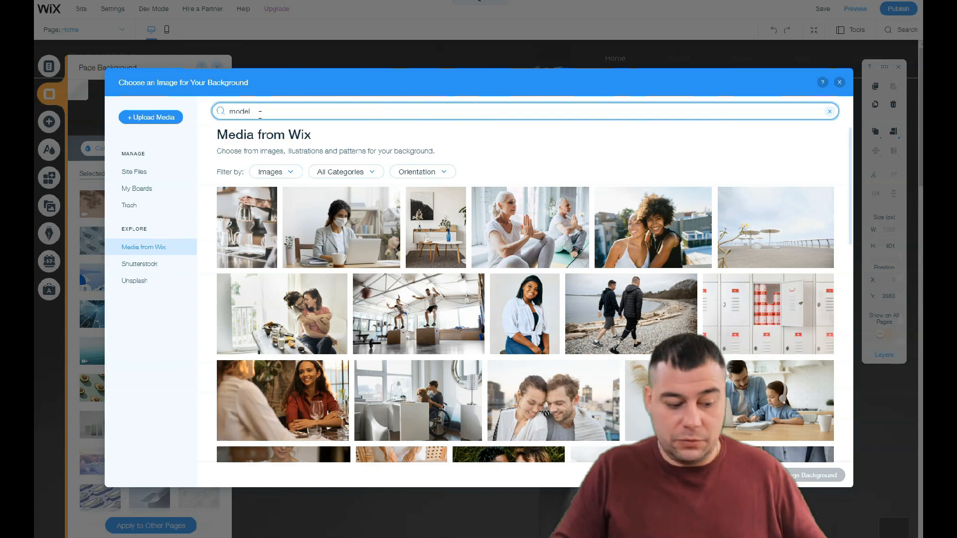
key("Return")
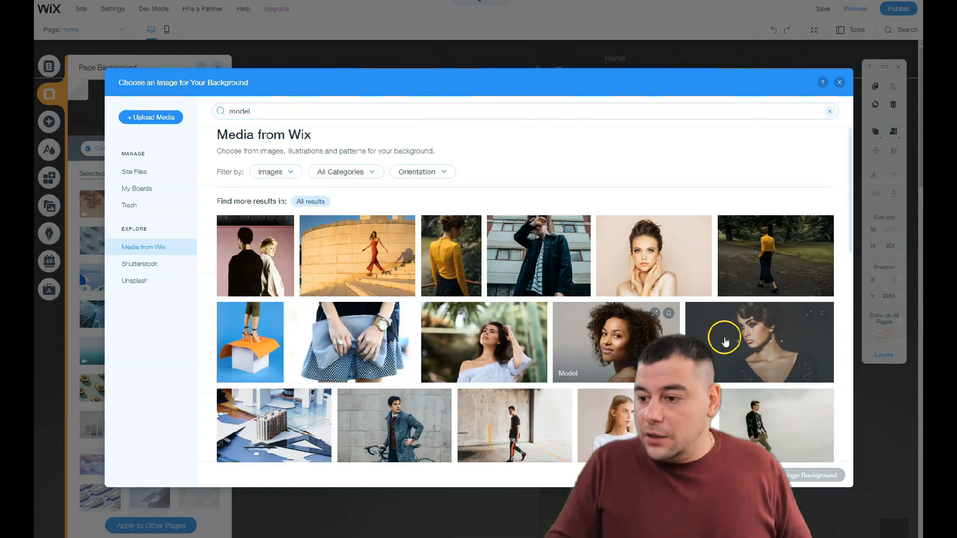
Step: Set the dark studio portrait of the short-haired woman in black as the Home page background
left_click(726, 339)
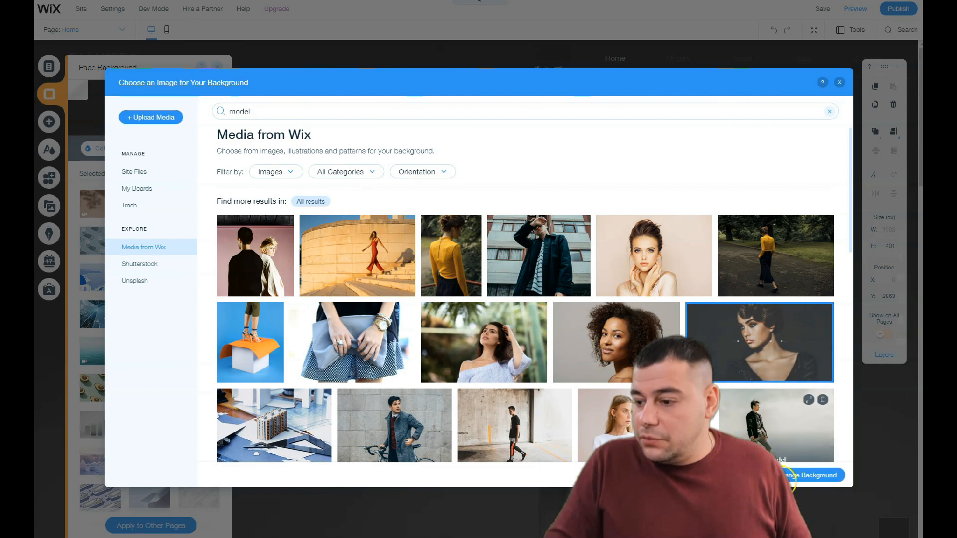
left_click(802, 477)
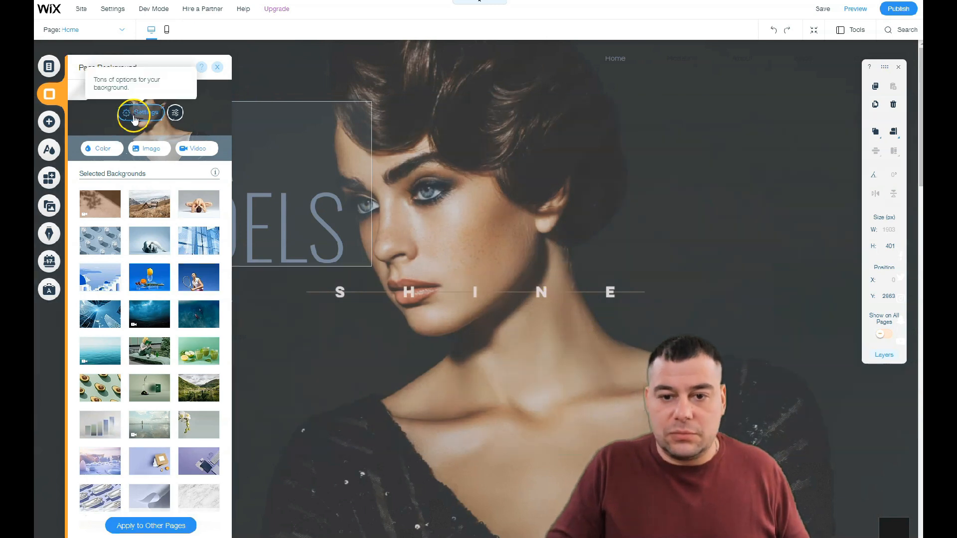
Step: Change the Home page background to the beige portrait of the woman touching her face, and close the background settings
left_click(142, 151)
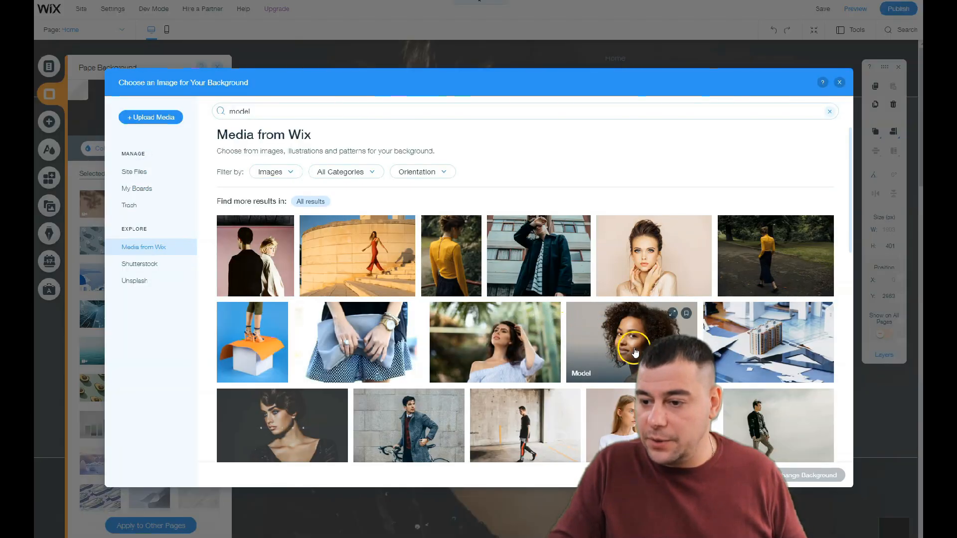
left_click(648, 264)
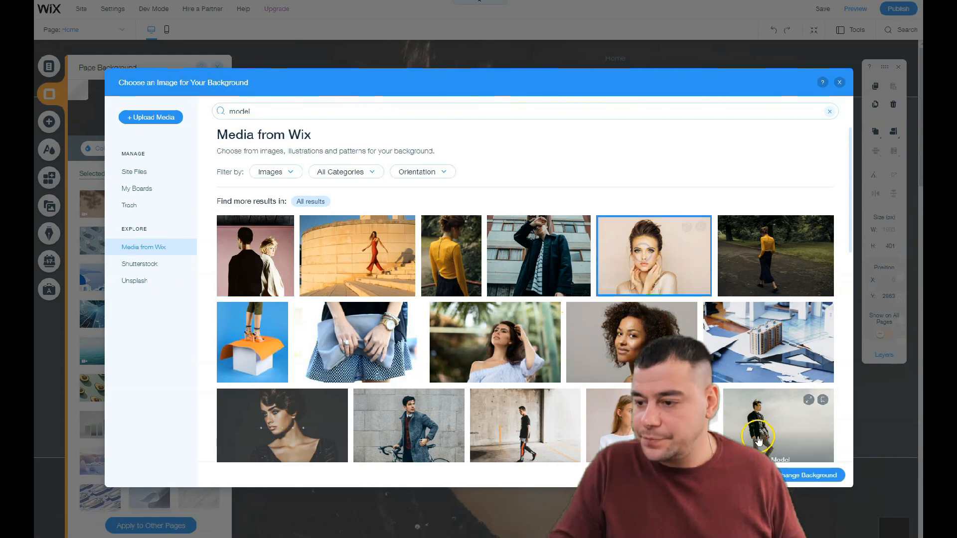
left_click(795, 477)
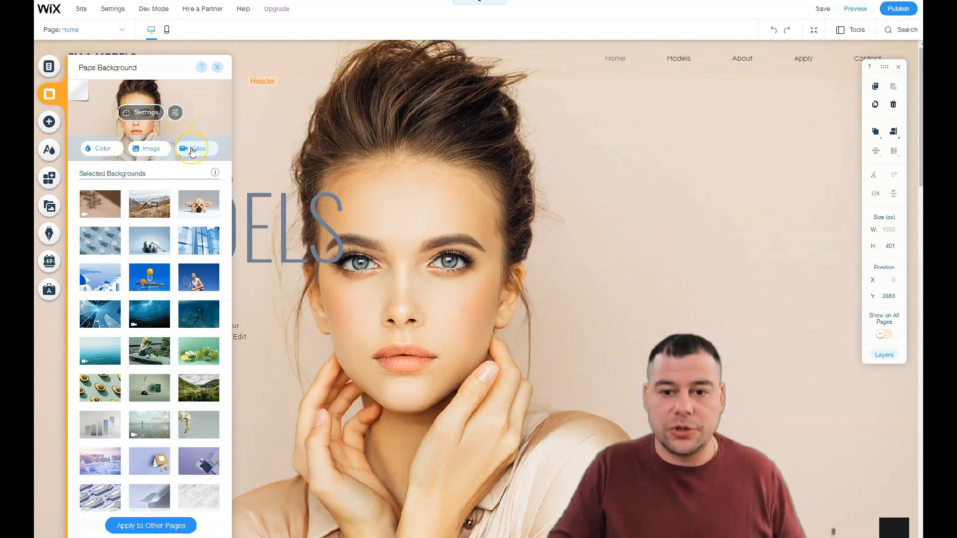
left_click(217, 68)
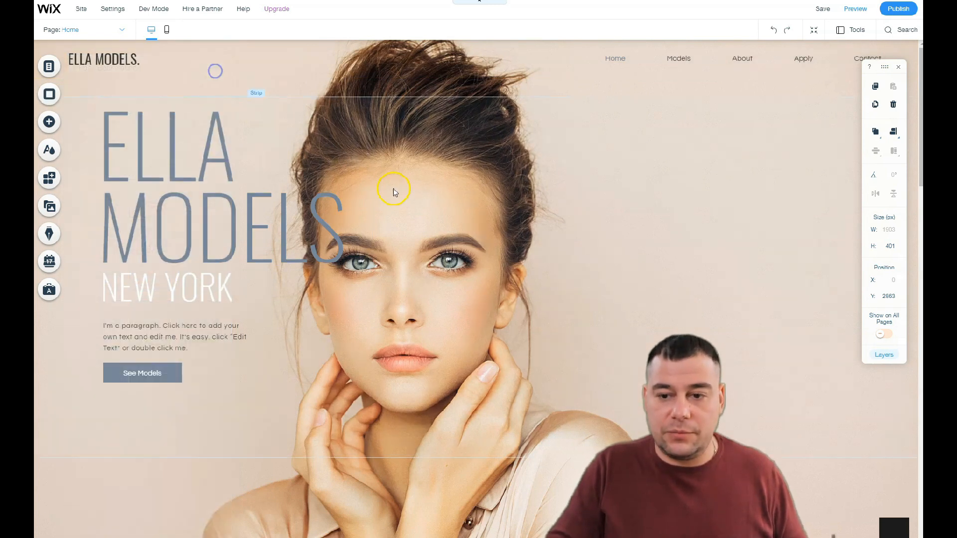
Step: Examine how the fixed portrait background shows behind the Home page sections around the YOUR BRAND strip
scroll(432, 265, "down", 8)
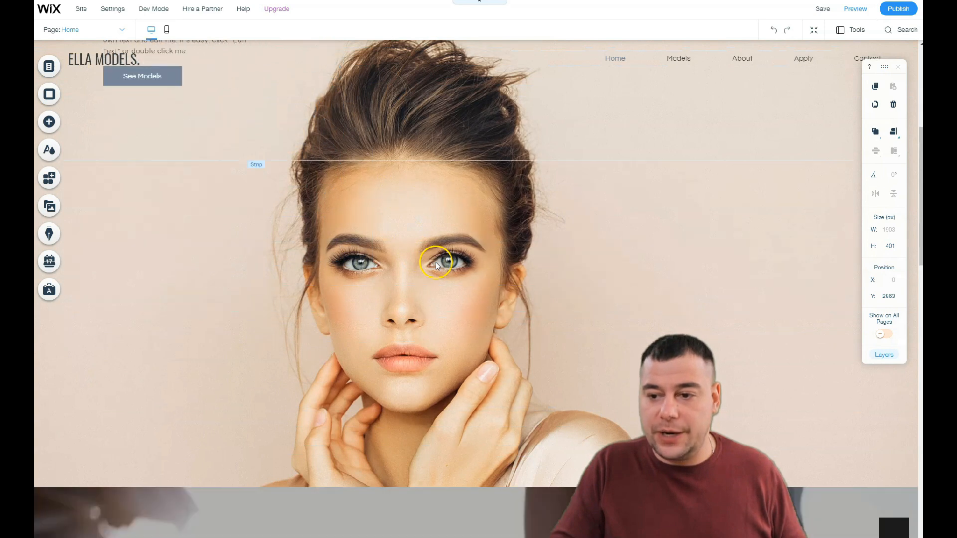
scroll(437, 265, "up", 8)
scroll(437, 264, "down", 8)
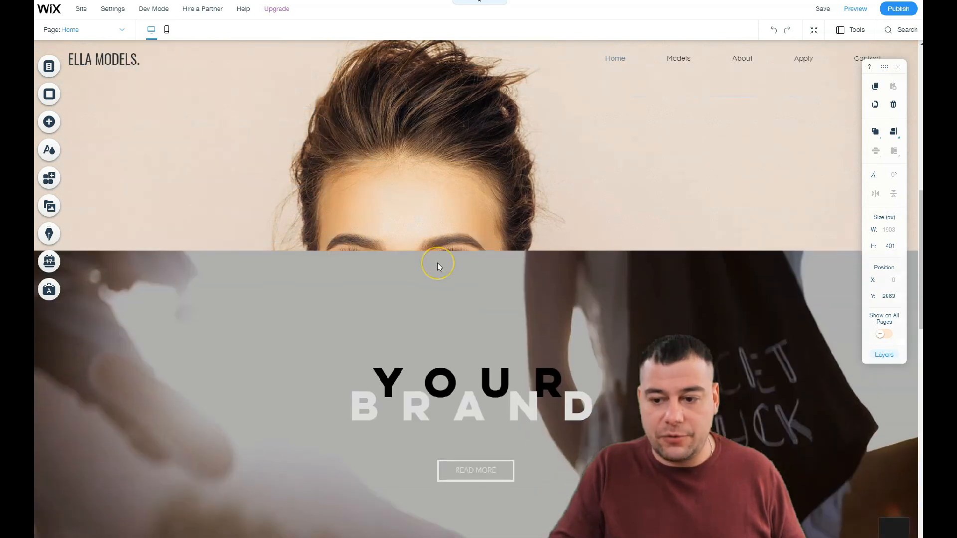
scroll(353, 267, "up", 3)
scroll(235, 145, "down", 2)
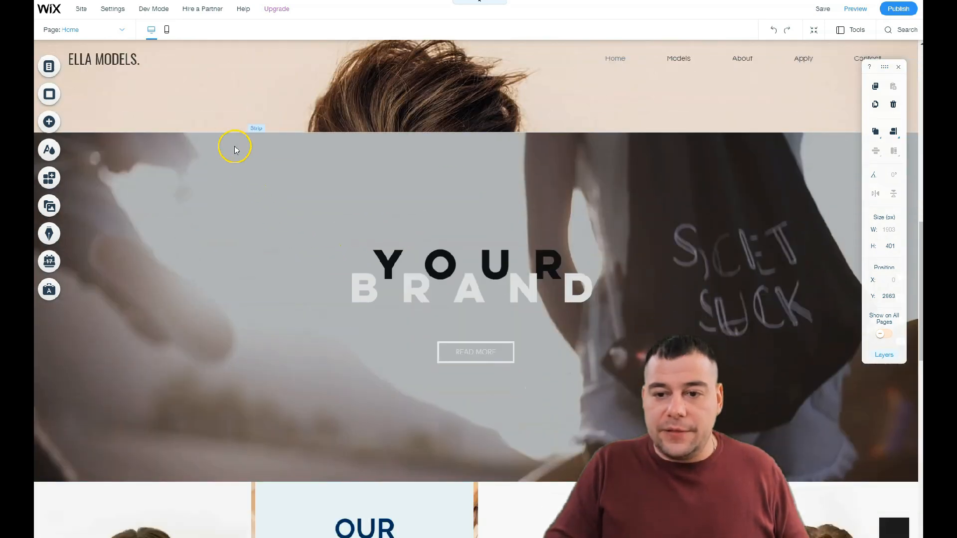
scroll(498, 221, "up", 5)
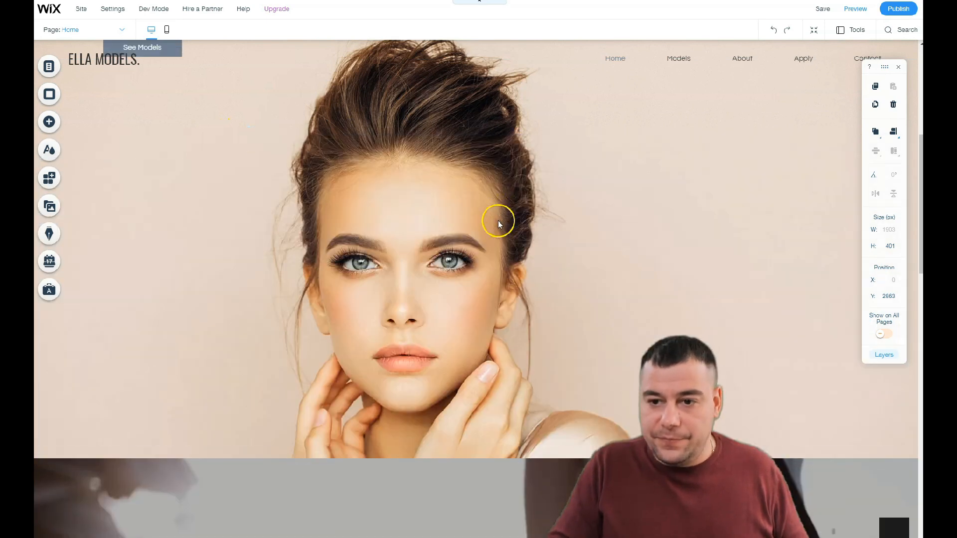
scroll(438, 305, "down", 4)
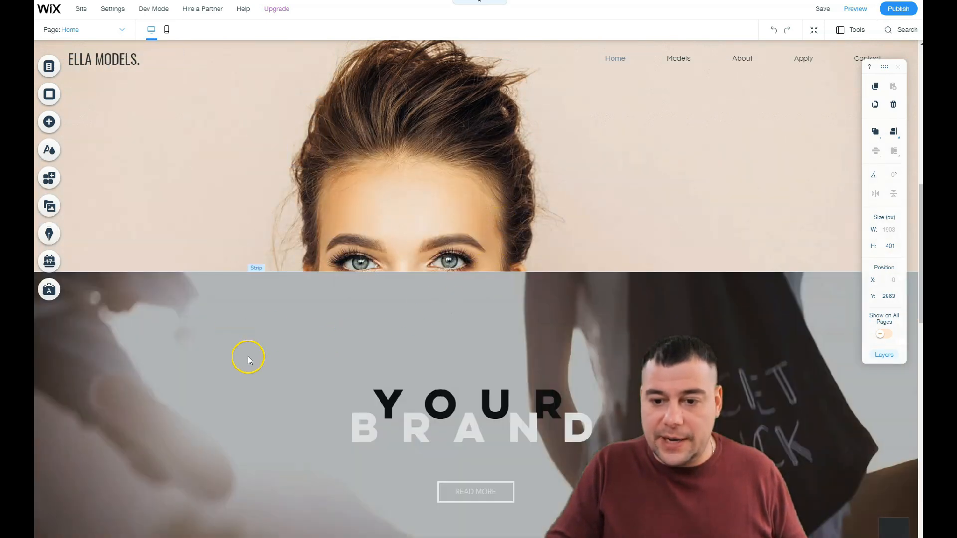
scroll(265, 322, "down", 3)
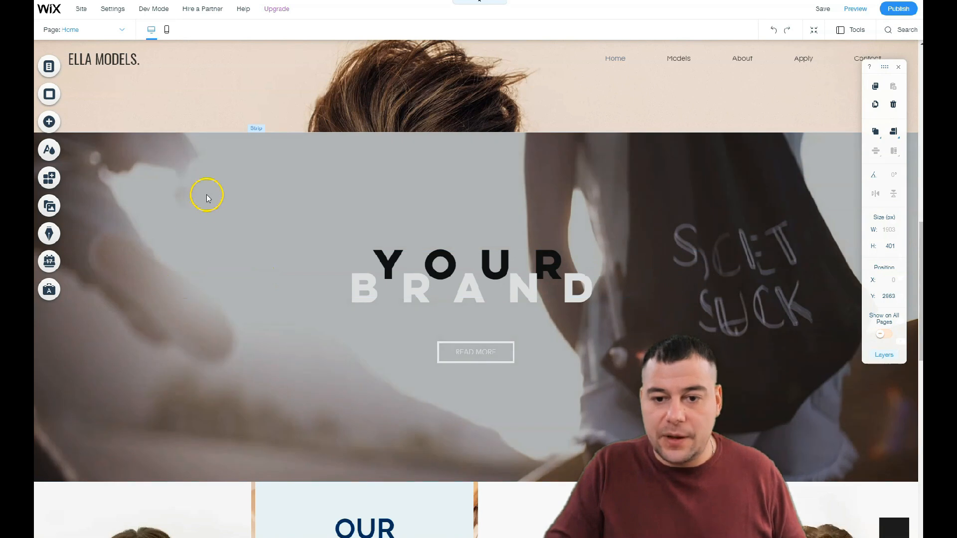
Step: Try the Page stretch option on the YOUR BRAND strip, then restore the Screen stretch and close the stretch settings
left_click(205, 194)
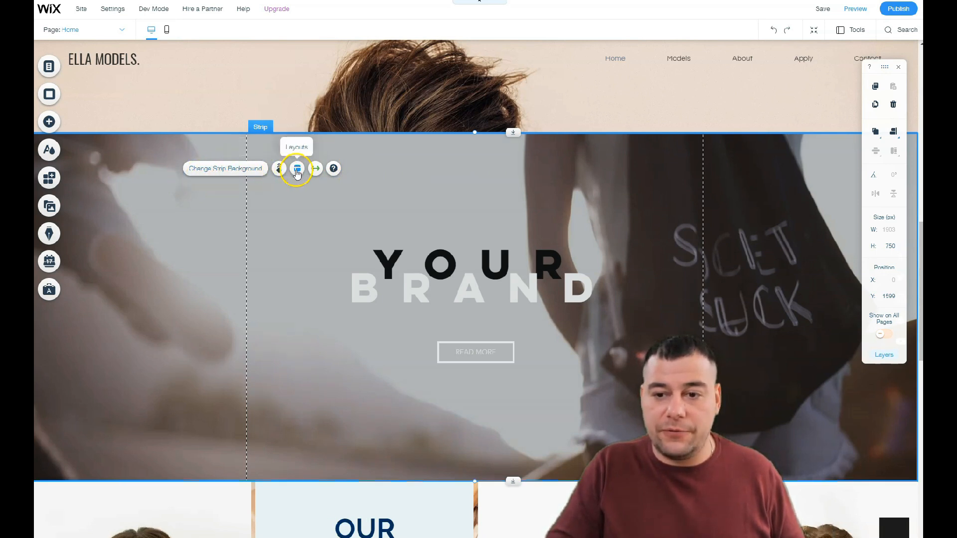
left_click(315, 170)
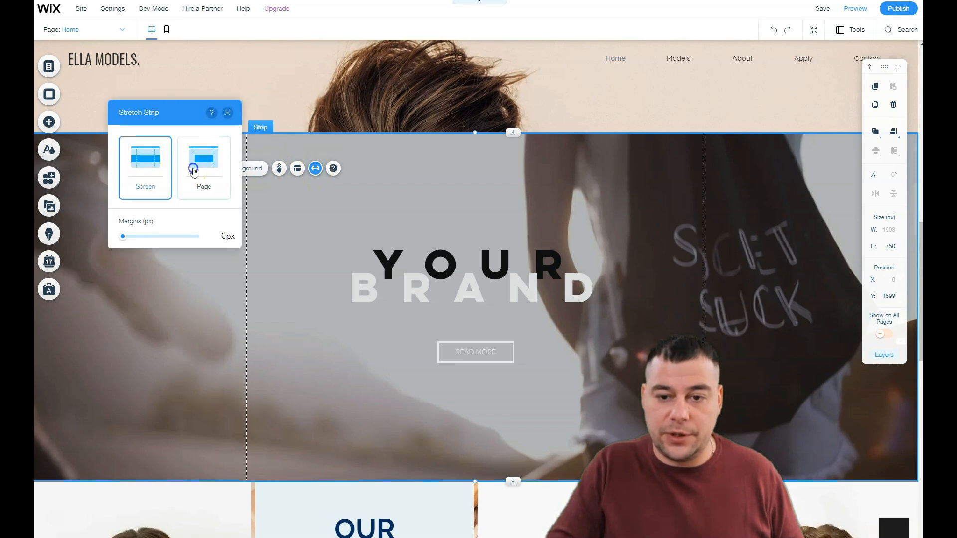
left_click(194, 171)
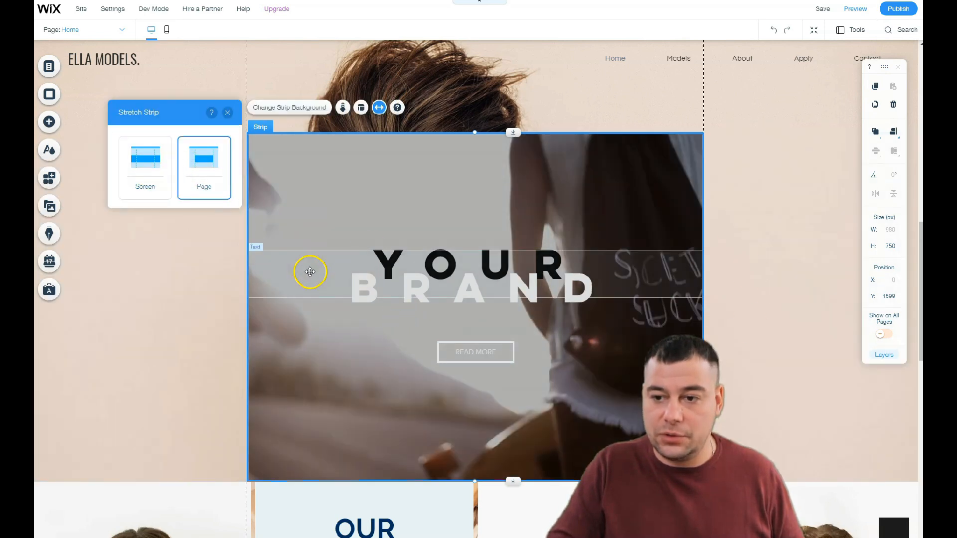
scroll(148, 348, "up", 3)
scroll(150, 350, "down", 9)
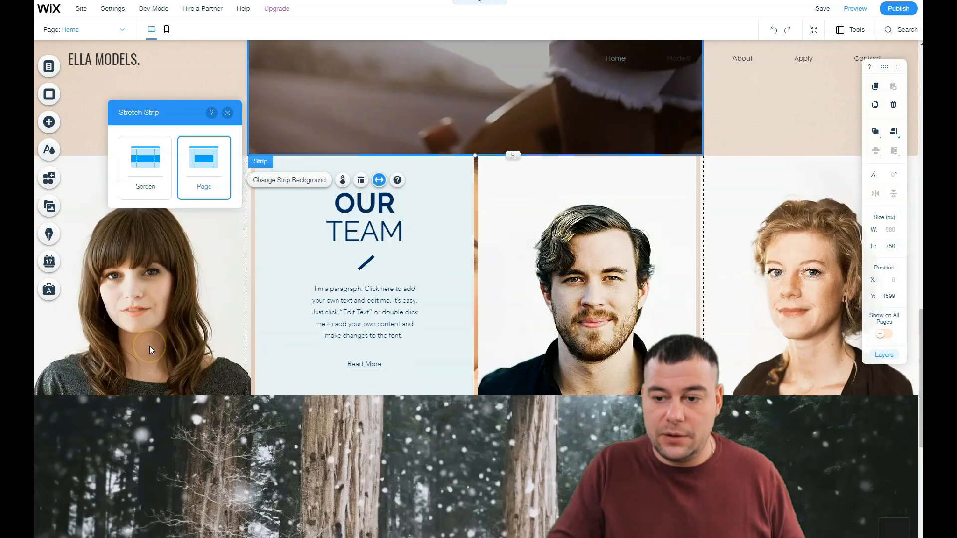
scroll(164, 344, "up", 5)
left_click(153, 159)
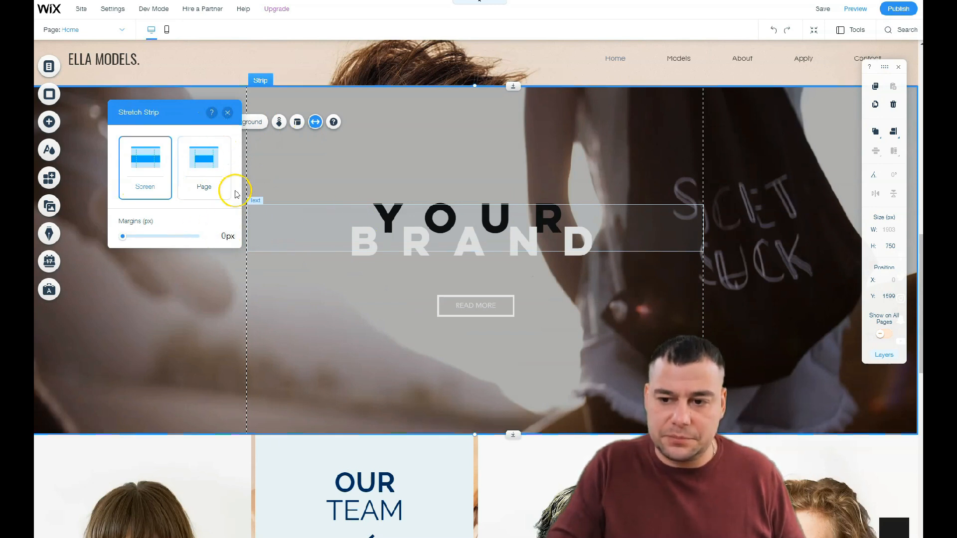
left_click(228, 114)
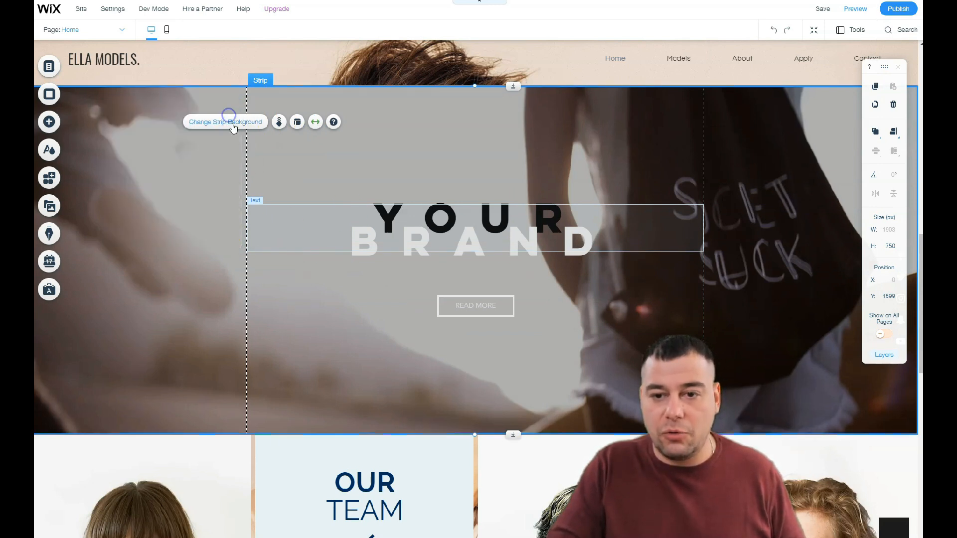
Step: Open the image chooser for the YOUR BRAND strip background and search Media from Wix for "model"
left_click(233, 127)
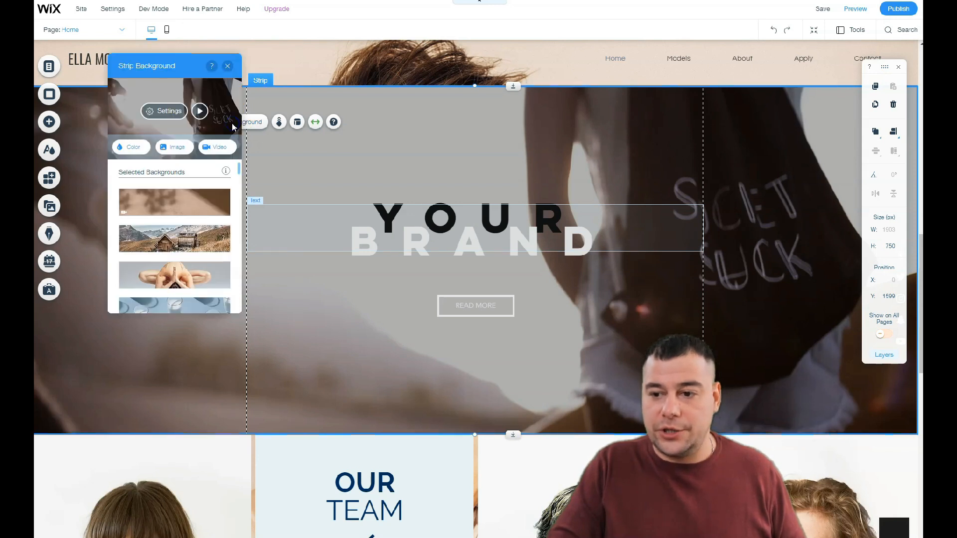
left_click(171, 148)
left_click(278, 111)
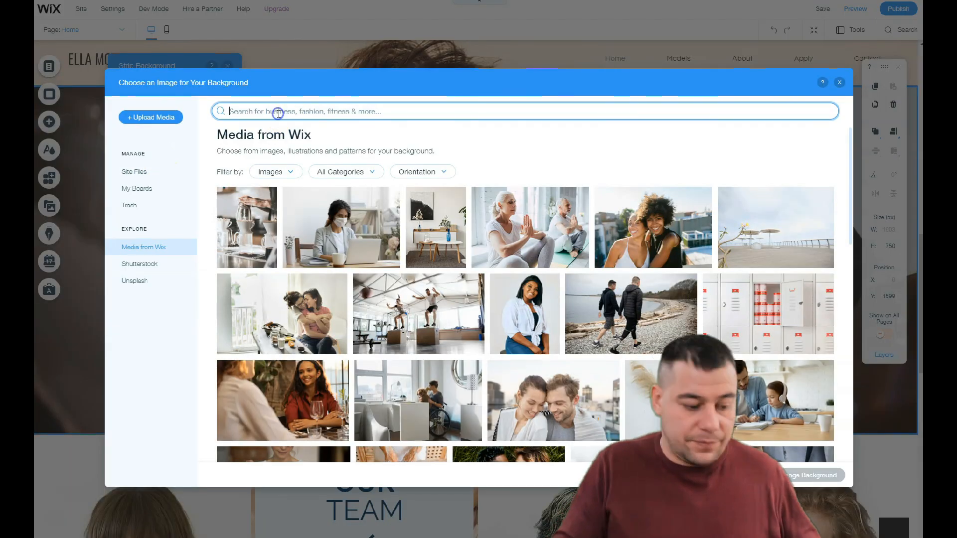
type("model")
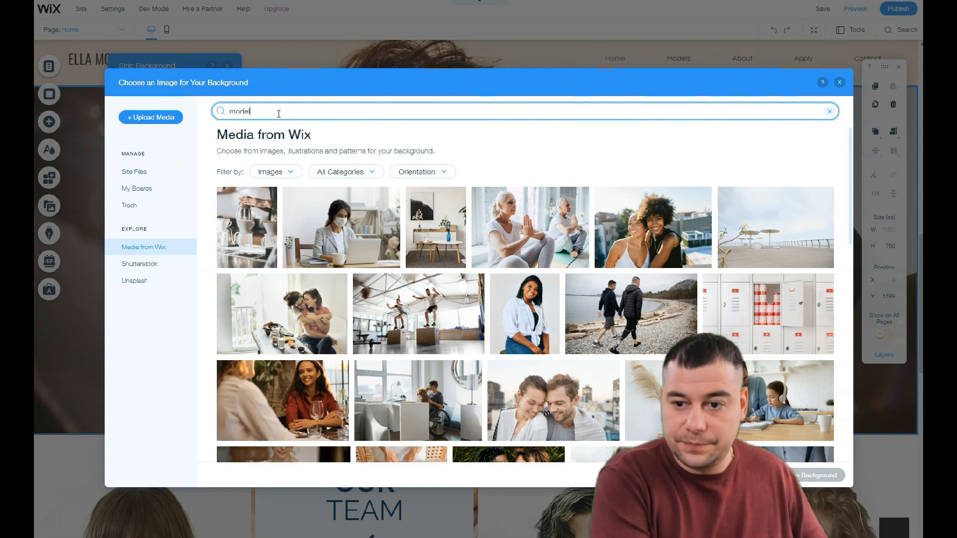
key("Return")
Step: Set the beige photo of the woman holding a makeup brush to her face as the YOUR BRAND strip background
scroll(630, 271, "down", 10)
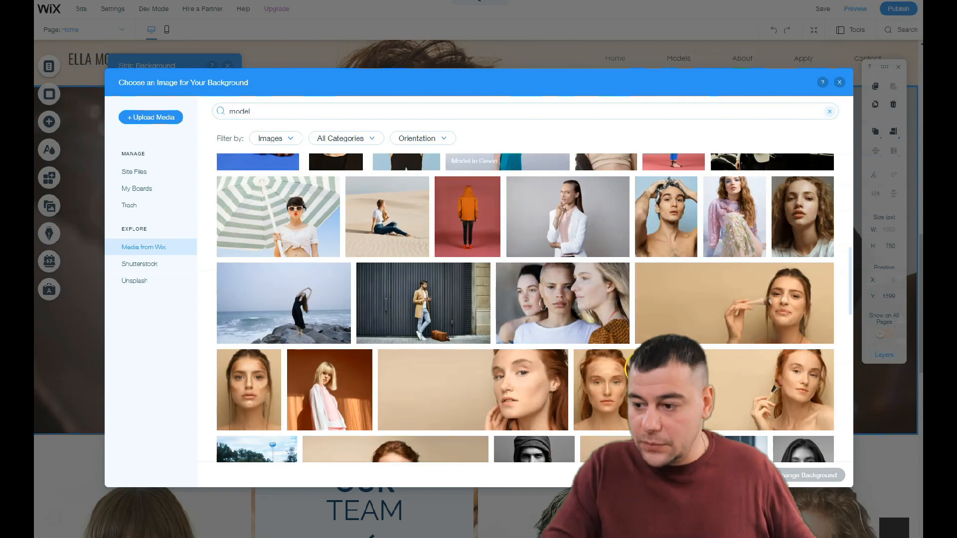
mouse_move(699, 301)
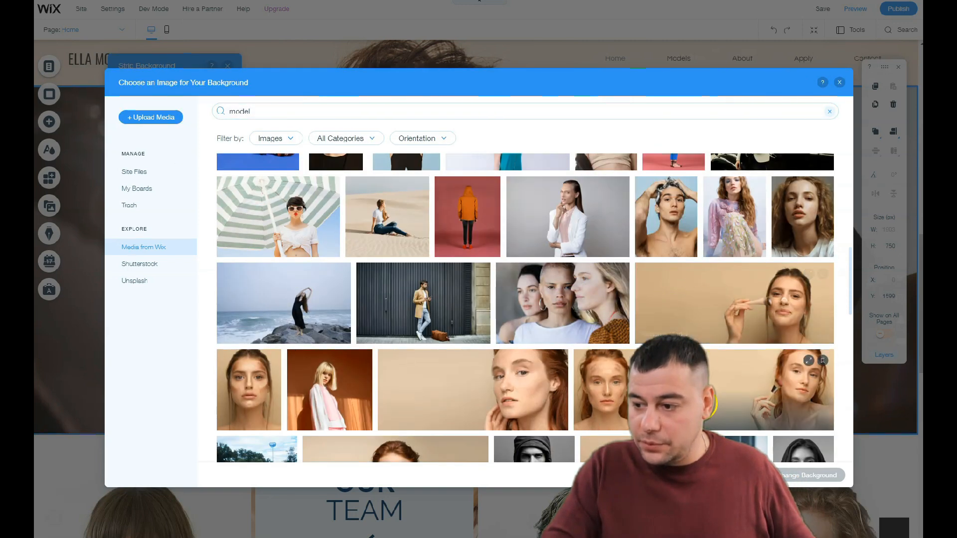
left_click(696, 302)
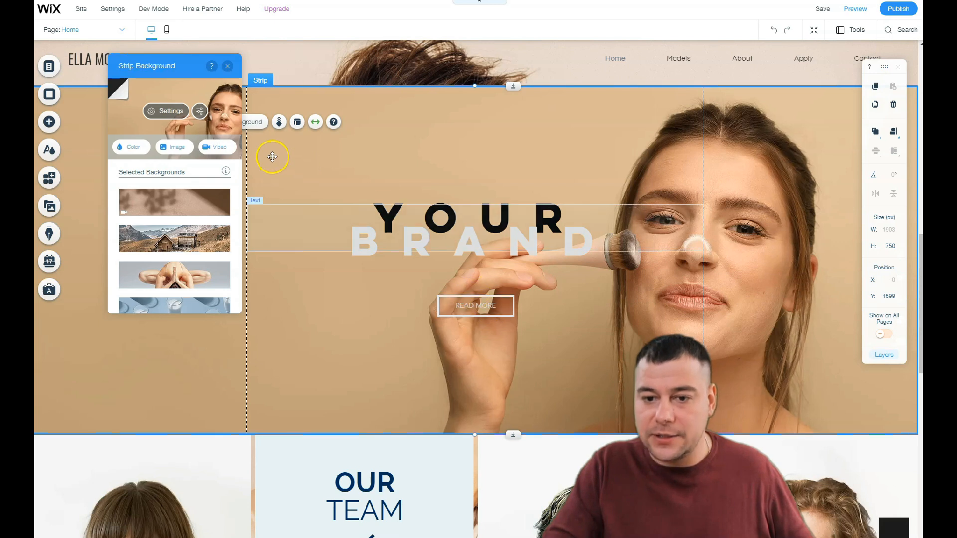
Step: Set the strip background's image opacity to 52% and the color behind the image to white (#FFFFFF)
left_click(167, 109)
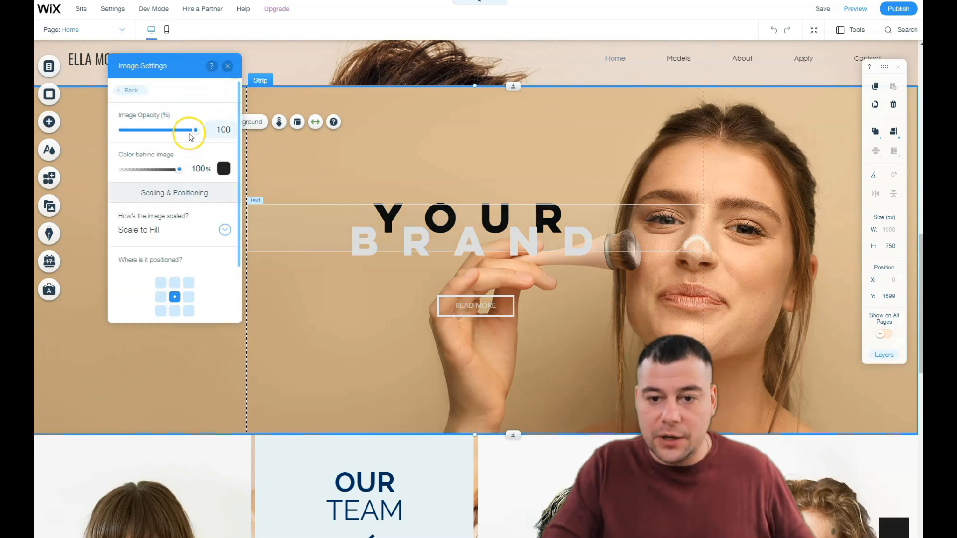
left_click_drag(195, 129, 152, 130)
left_click(224, 168)
left_click(241, 219)
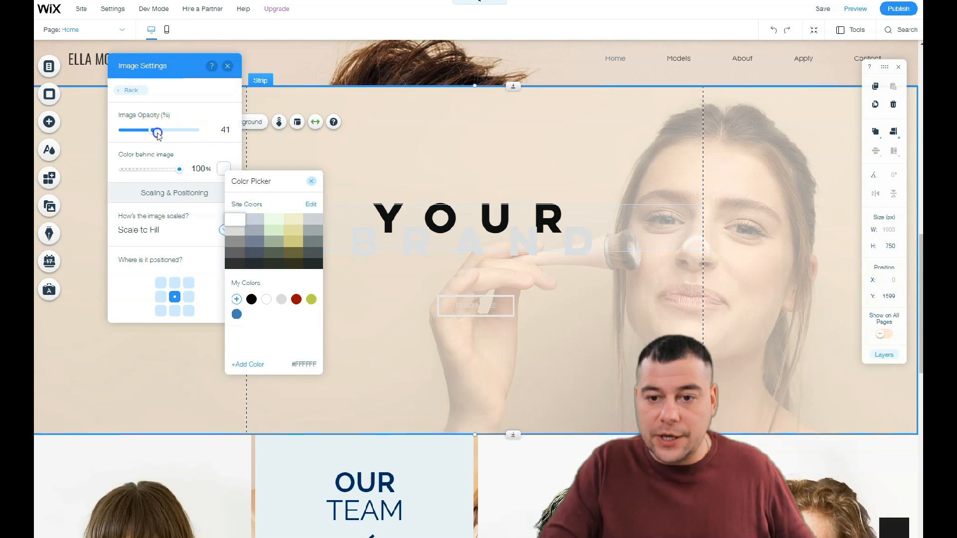
left_click(175, 134)
left_click_drag(163, 136, 161, 132)
scroll(603, 260, "up", 3)
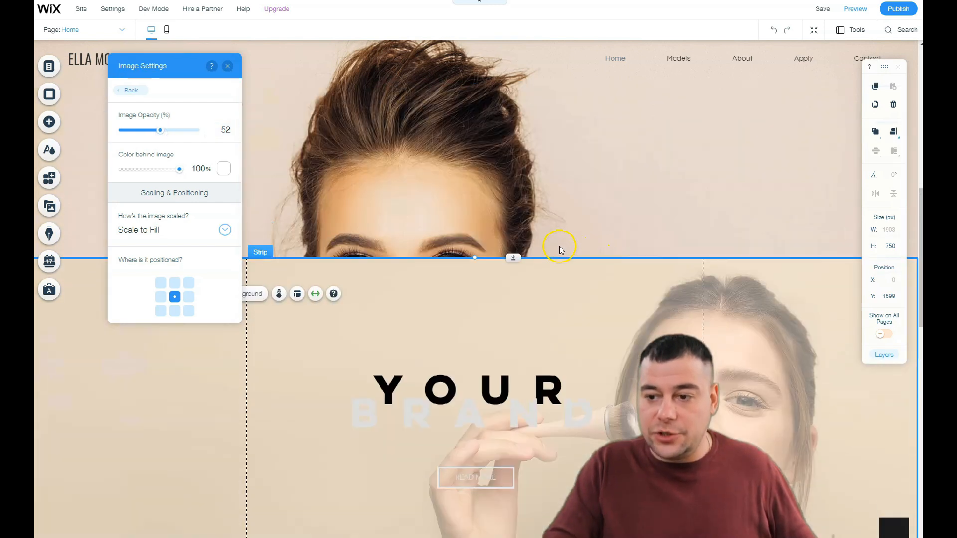
Step: Apply the Monoton font to the YOUR BRAND text and extend its text box to a height of 153 px
scroll(560, 249, "down", 3)
double_click(442, 228)
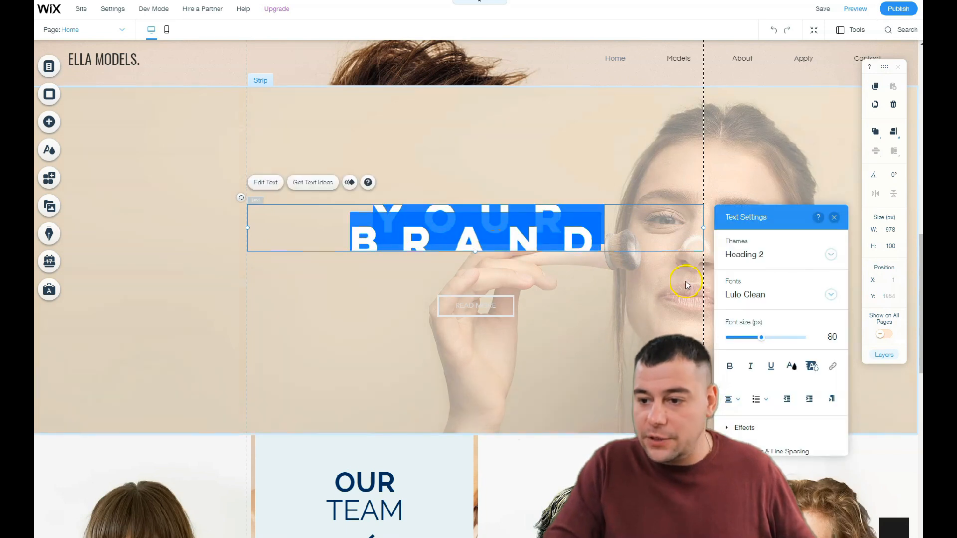
left_click(745, 295)
left_click(745, 360)
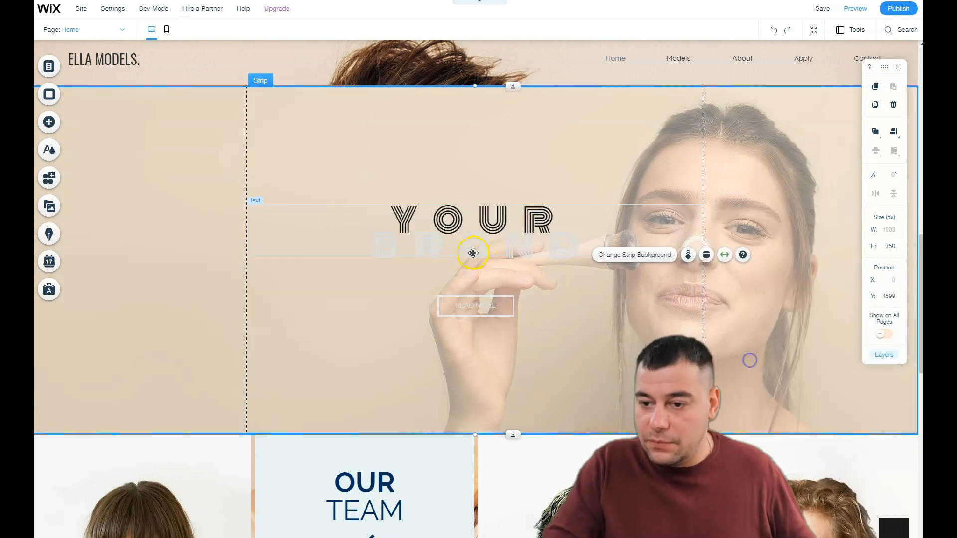
left_click_drag(475, 254, 480, 278)
Step: Restyle the YOUR BRAND text with a thin, narrow font in dark red
left_click(745, 295)
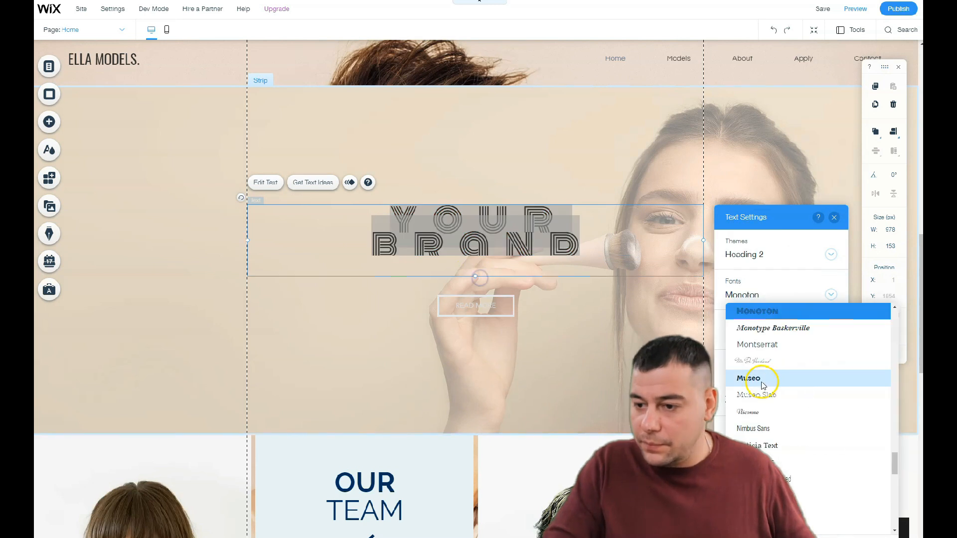
left_click(754, 412)
left_click(758, 426)
left_click(756, 318)
left_click(381, 169)
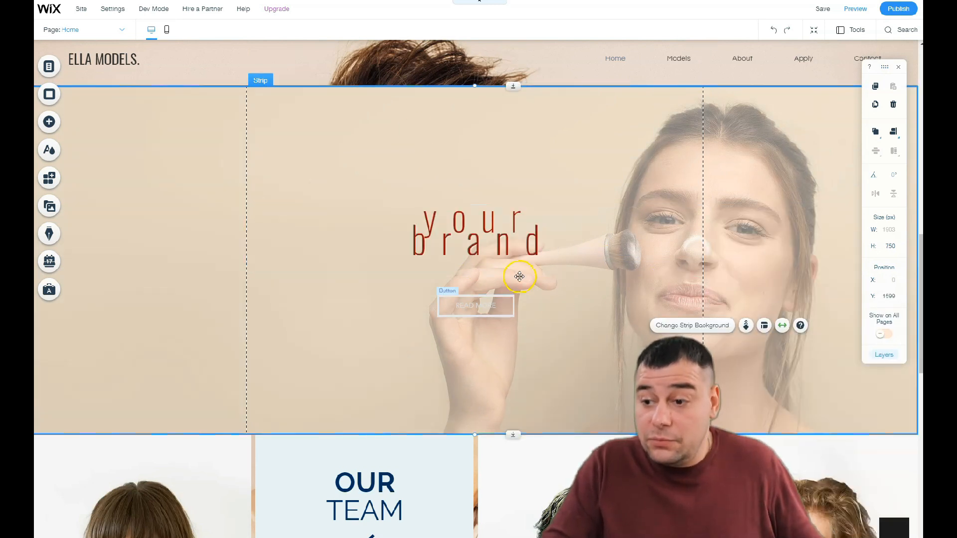
Step: Move the YOUR BRAND text up and left of the strip's centre, to about X -143, Y 1770
mouse_move(486, 237)
left_mouse_down()
mouse_move(480, 192)
mouse_move(482, 221)
mouse_move(348, 223)
left_mouse_up()
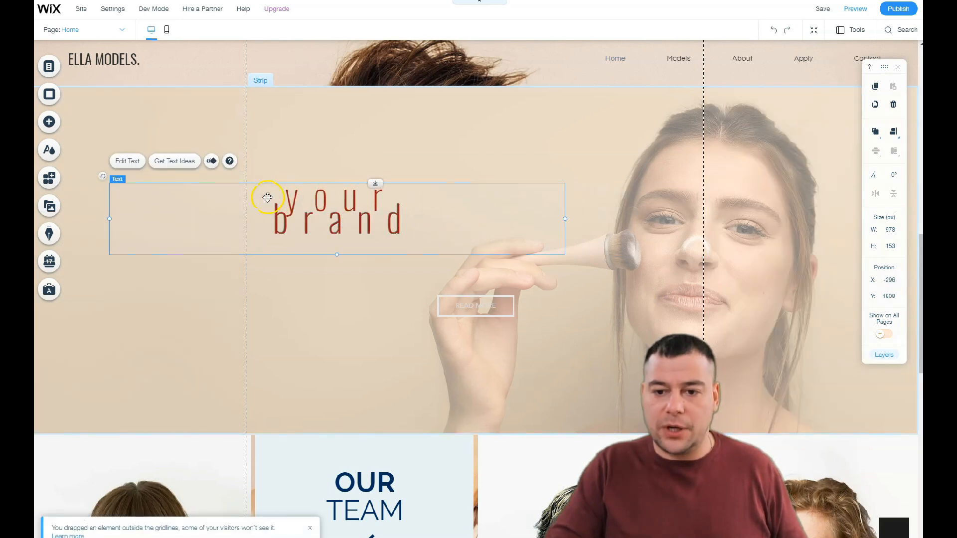
left_click_drag(312, 208, 374, 175)
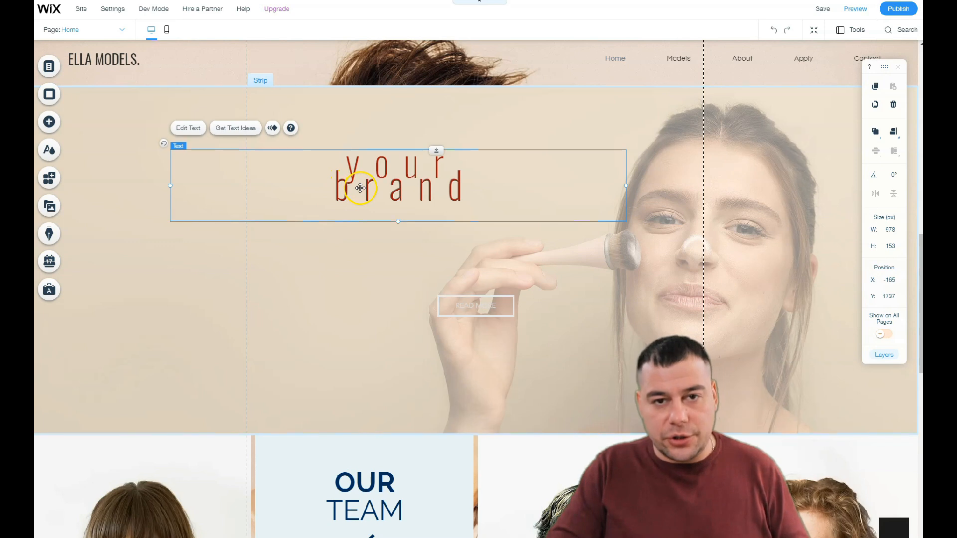
mouse_move(366, 188)
left_mouse_down()
mouse_move(365, 316)
mouse_move(354, 171)
mouse_move(368, 200)
left_mouse_up()
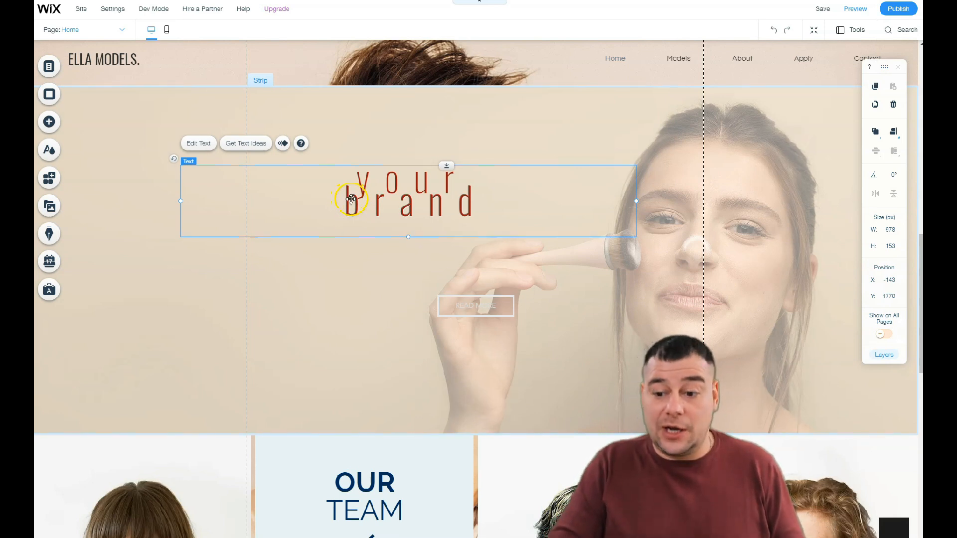
Step: Open the video chooser for the snowy forest strip's background and search Media from Wix for "model"
scroll(351, 200, "down", 5)
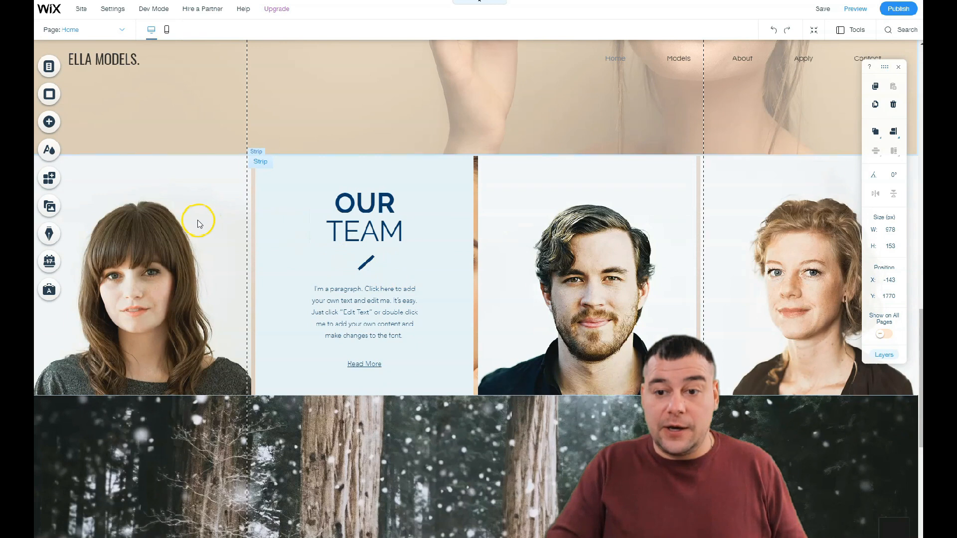
scroll(457, 265, "down", 4)
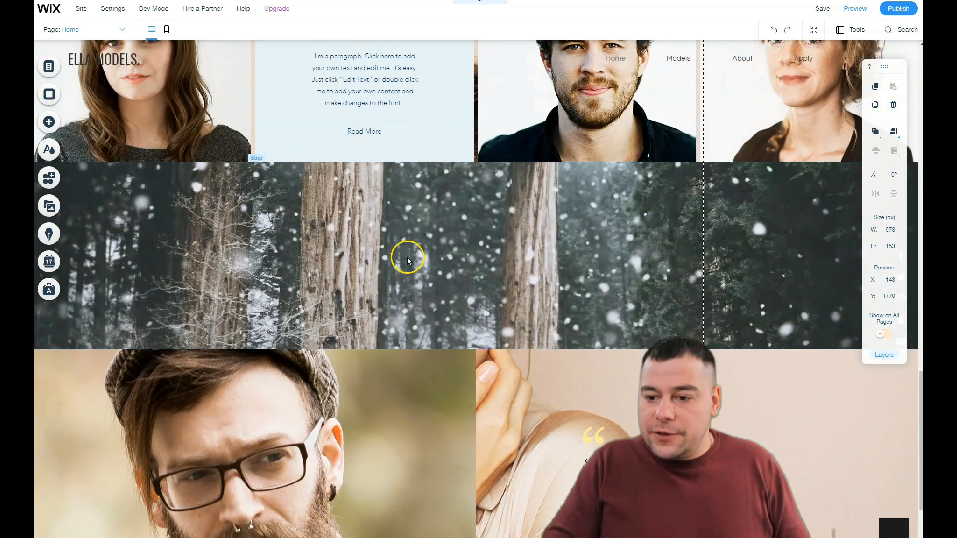
left_click(408, 259)
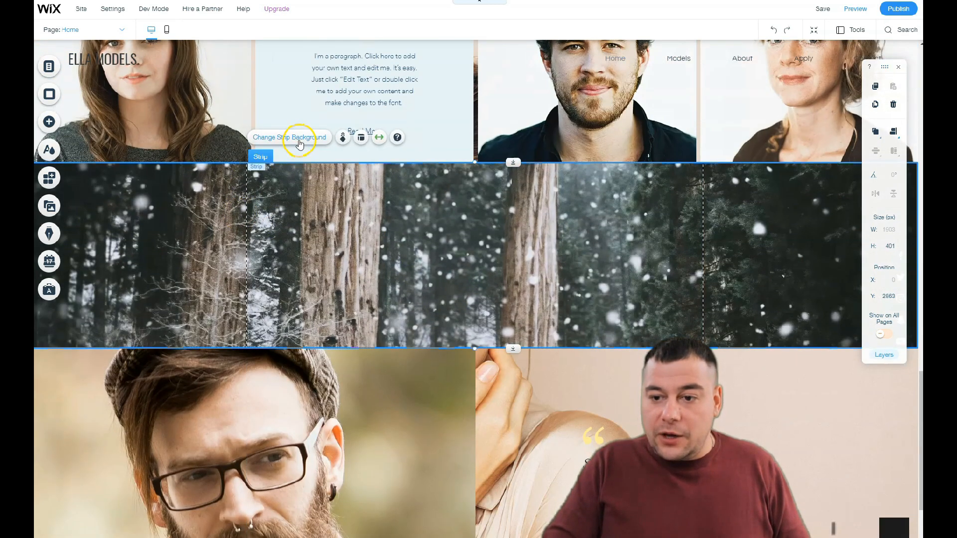
left_click(299, 144)
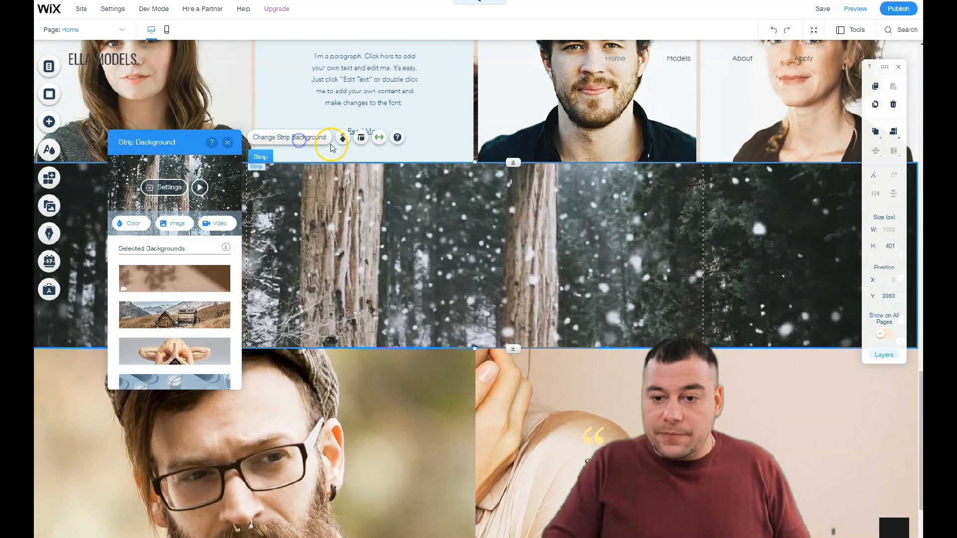
left_click(215, 225)
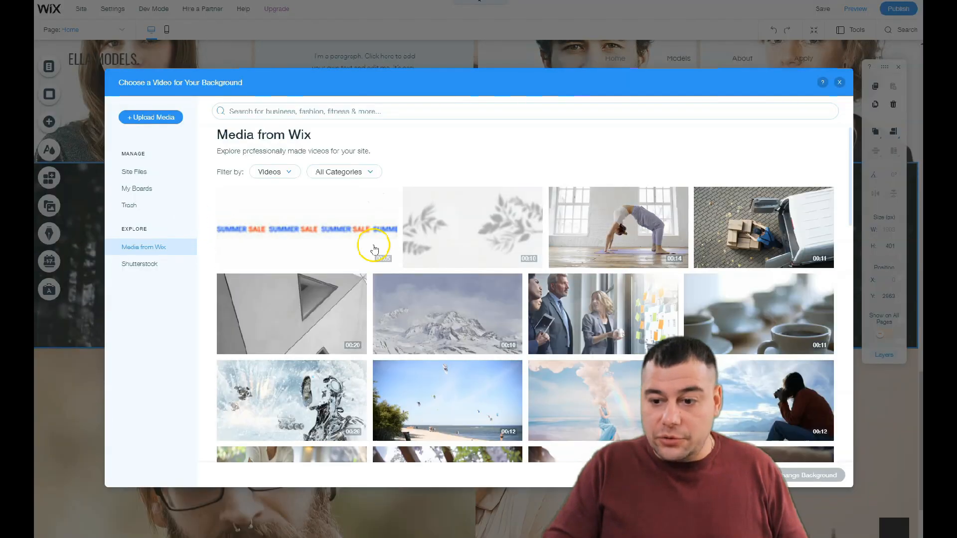
left_click(343, 110)
type("model")
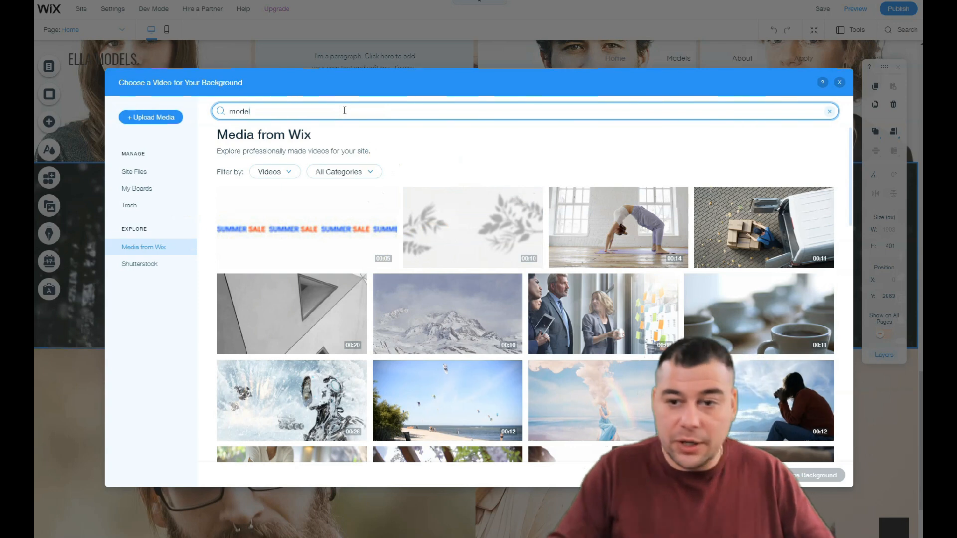
key("Return")
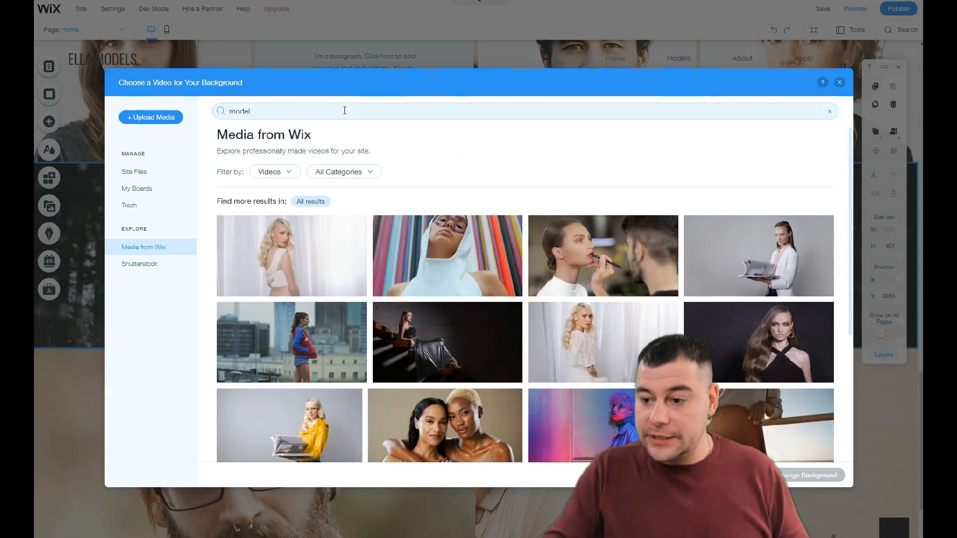
Step: Browse the model videos and apply the Magazine Cinemagraph video as the strip's background
scroll(472, 254, "down", 1)
scroll(473, 255, "up", 1)
scroll(473, 254, "down", 5)
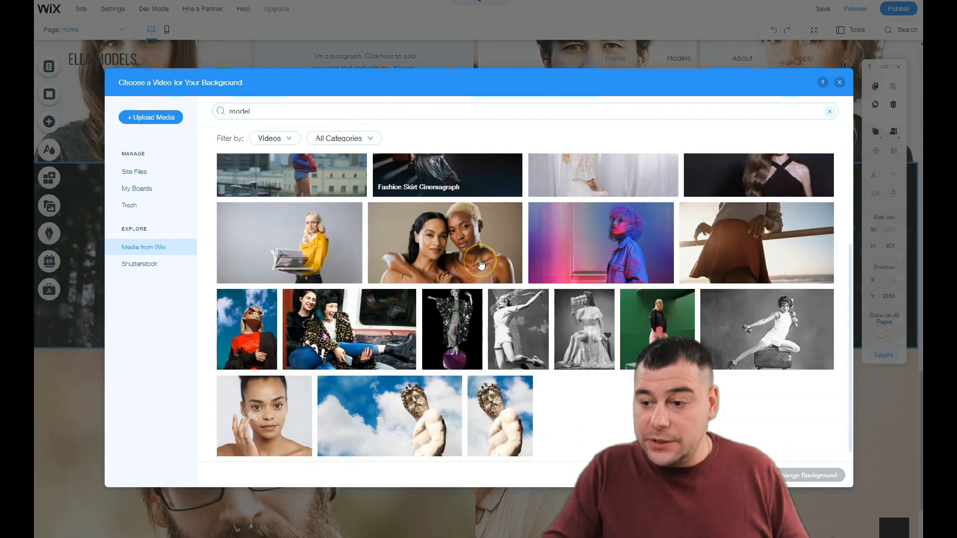
scroll(481, 264, "up", 2)
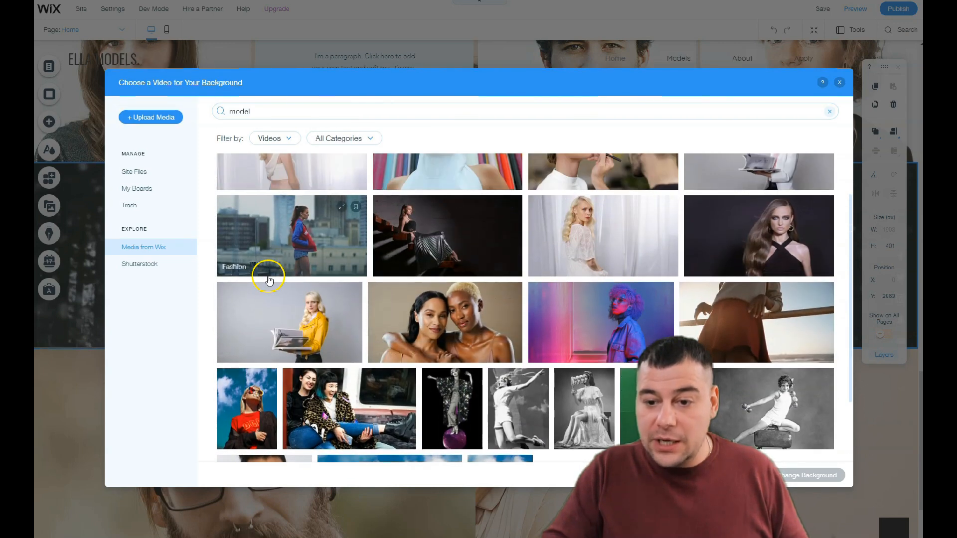
scroll(288, 254, "up", 3)
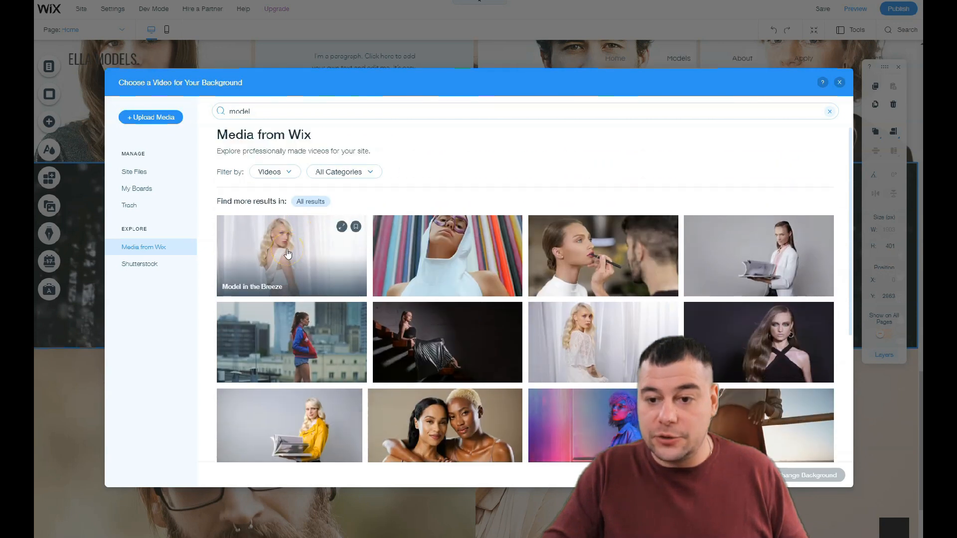
left_click(597, 260)
left_click(746, 253)
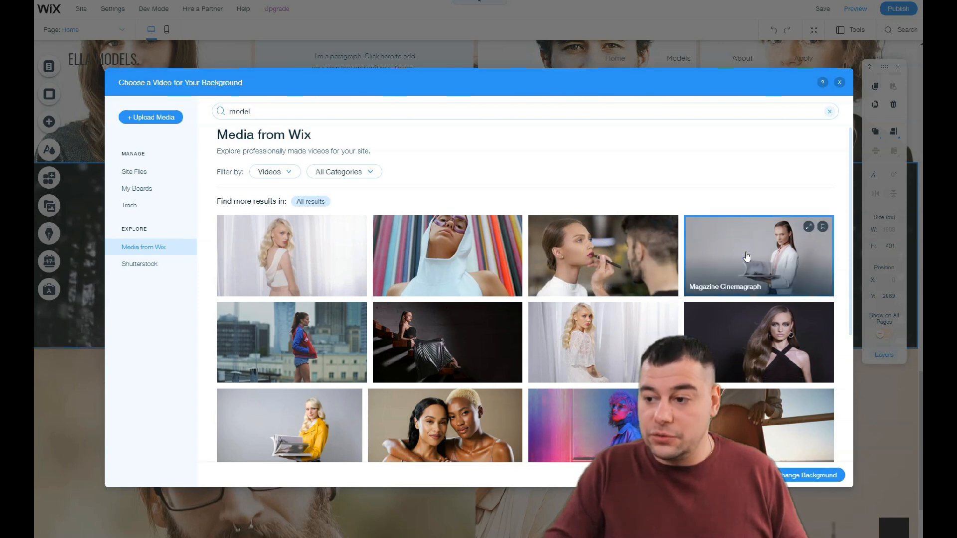
left_click(798, 475)
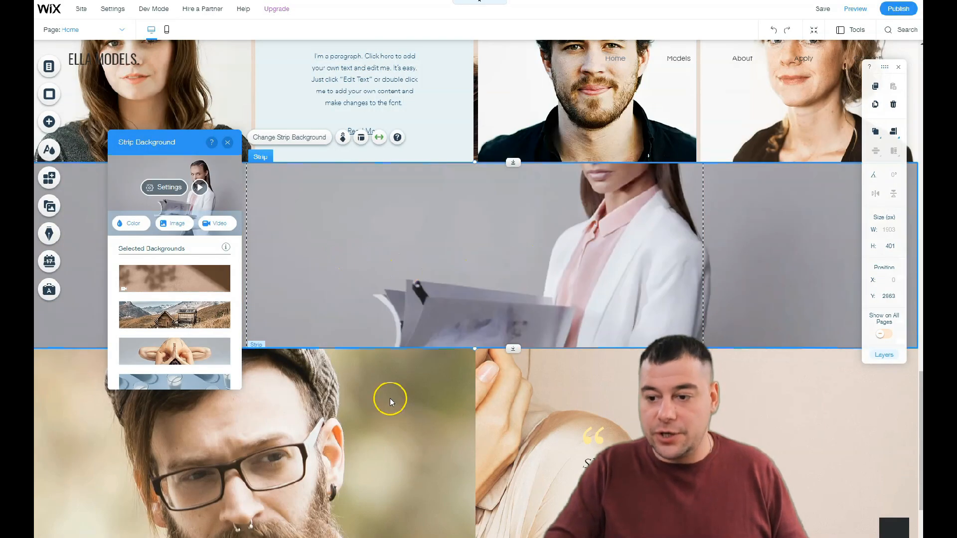
Step: Extend the magazine video strip downward to a height of 589 px and close its background settings
left_click_drag(487, 348, 489, 436)
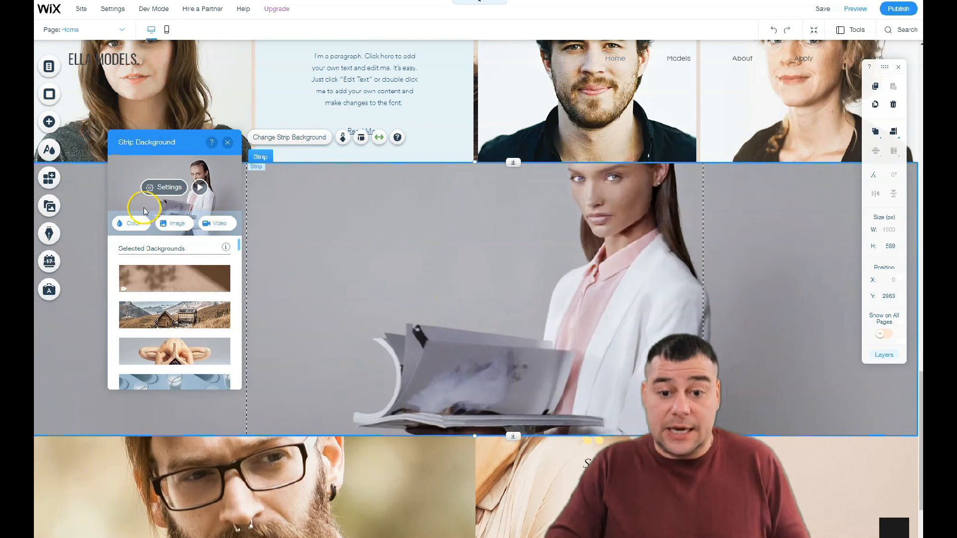
left_click(226, 144)
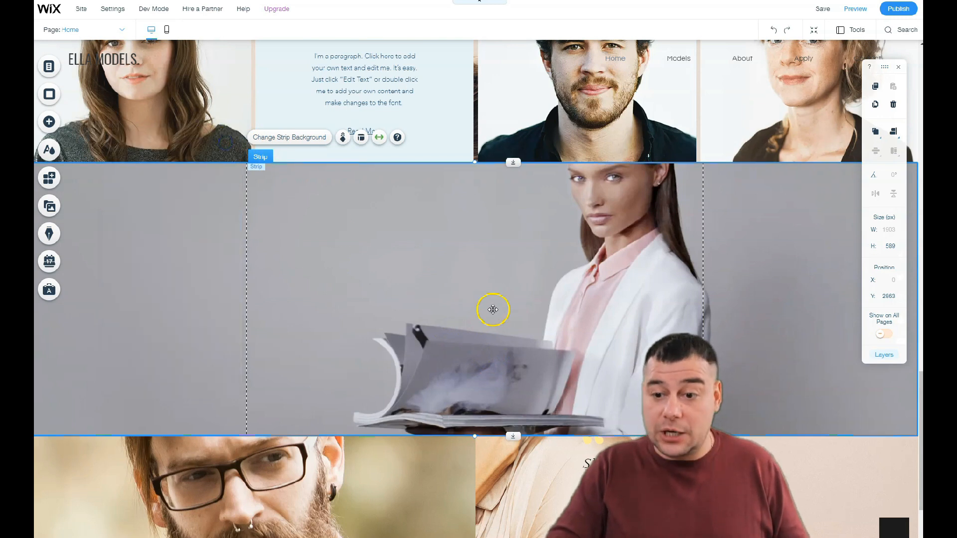
scroll(510, 305, "down", 2)
scroll(510, 306, "up", 3)
scroll(510, 304, "down", 5)
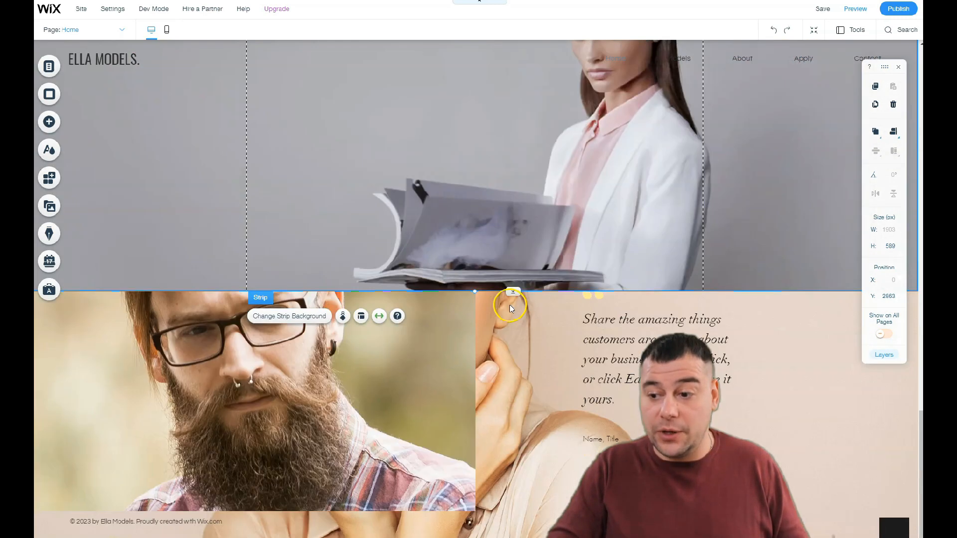
Step: Add a social bar with grey circular icons to the Home page's first strip, just below the About and Apply menu items
scroll(504, 414, "up", 5)
scroll(501, 409, "up", 10)
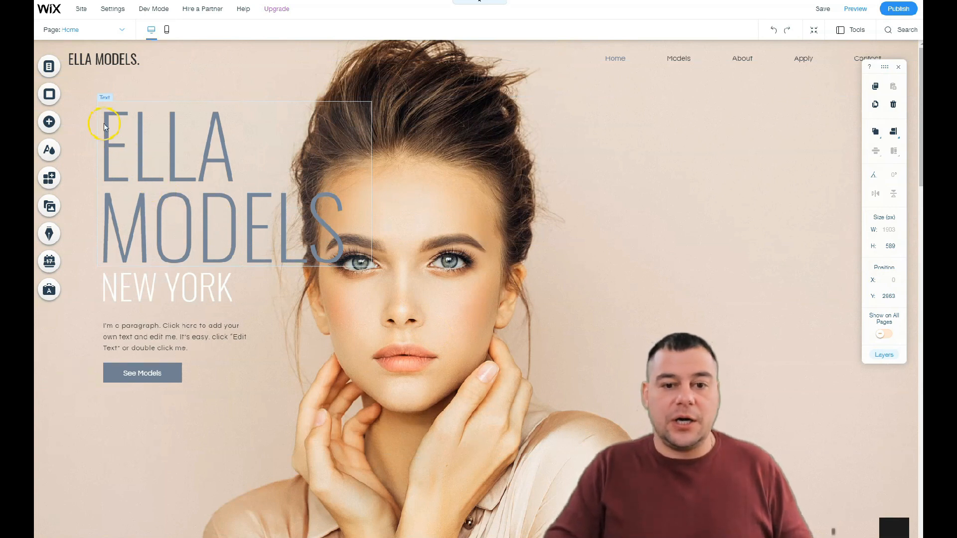
left_click(51, 124)
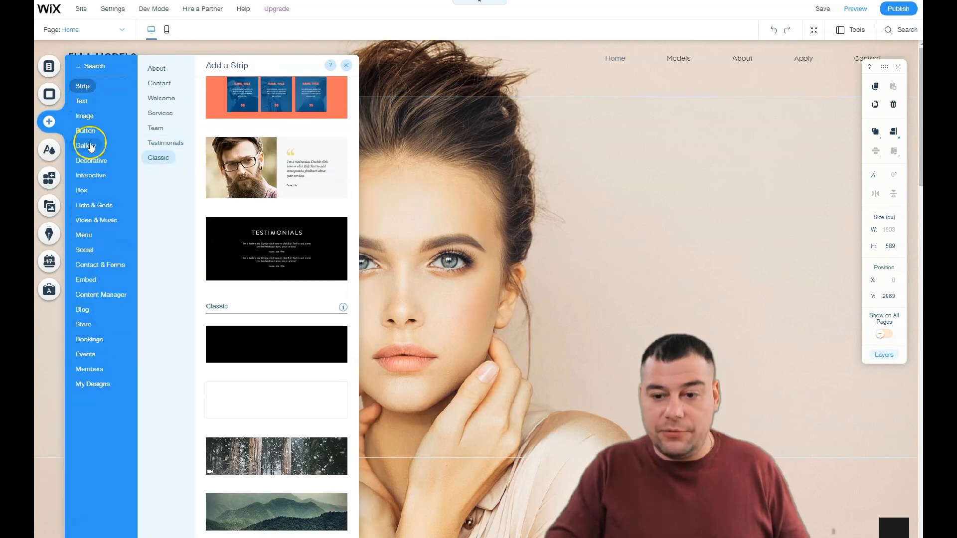
mouse_move(86, 344)
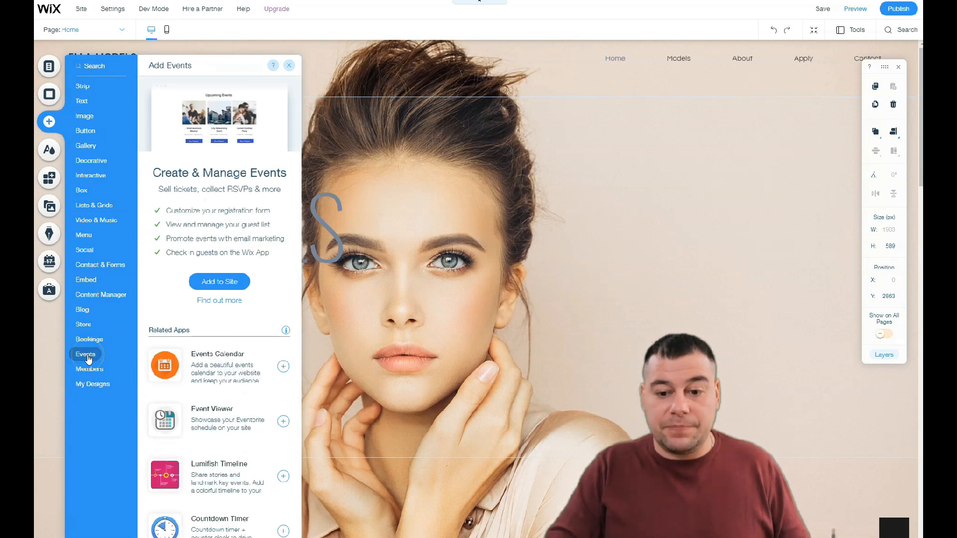
mouse_move(93, 265)
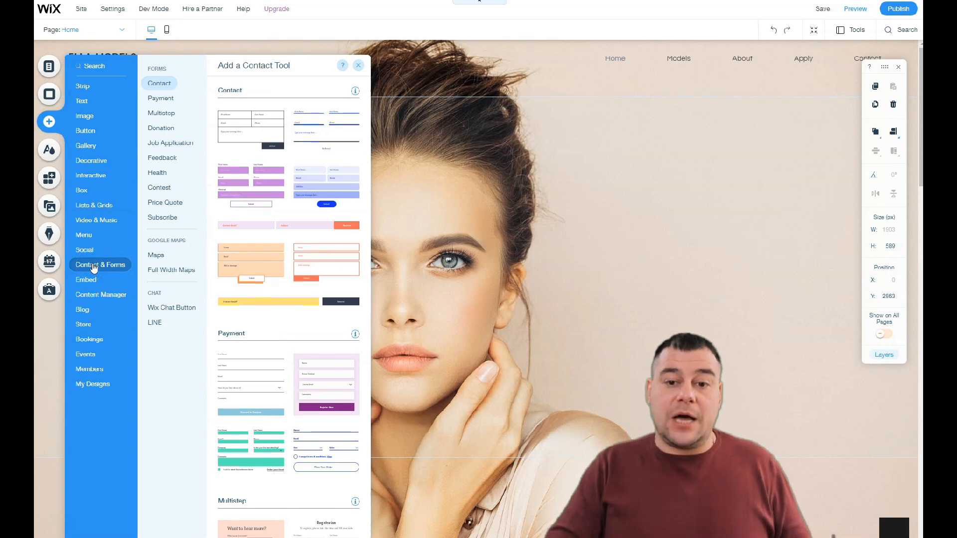
left_click(86, 250)
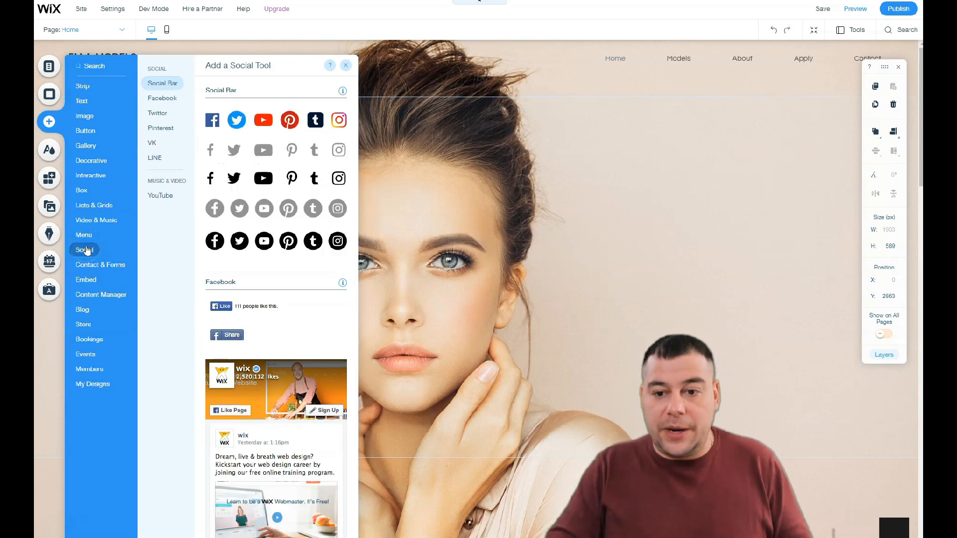
left_click_drag(259, 207, 741, 108)
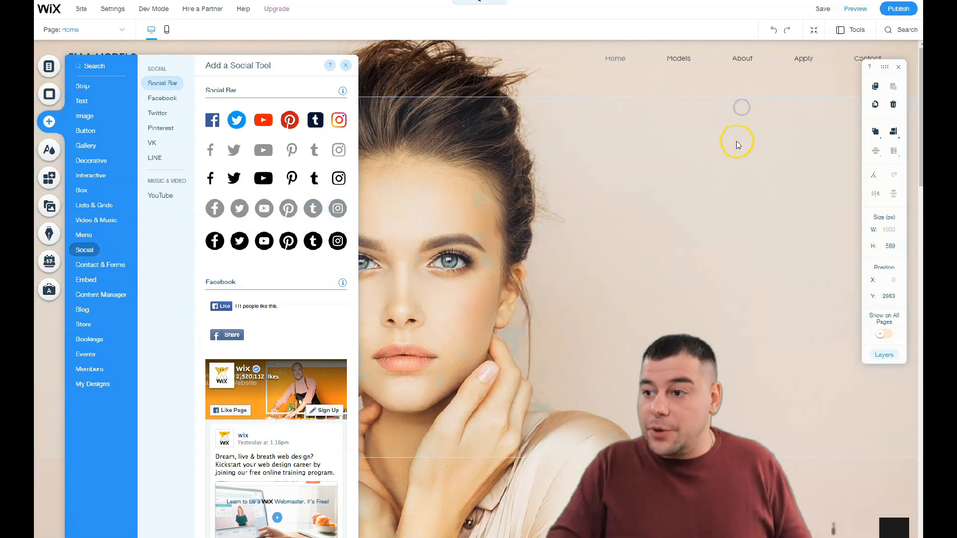
left_click(629, 222)
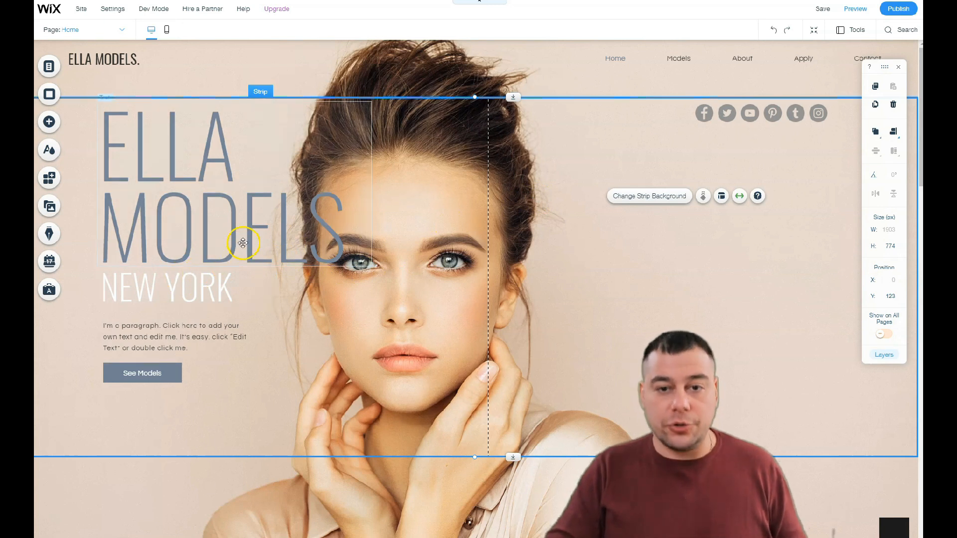
Step: Review the Home page's mobile layout from header to footer, then return to the desktop editor
left_click(169, 31)
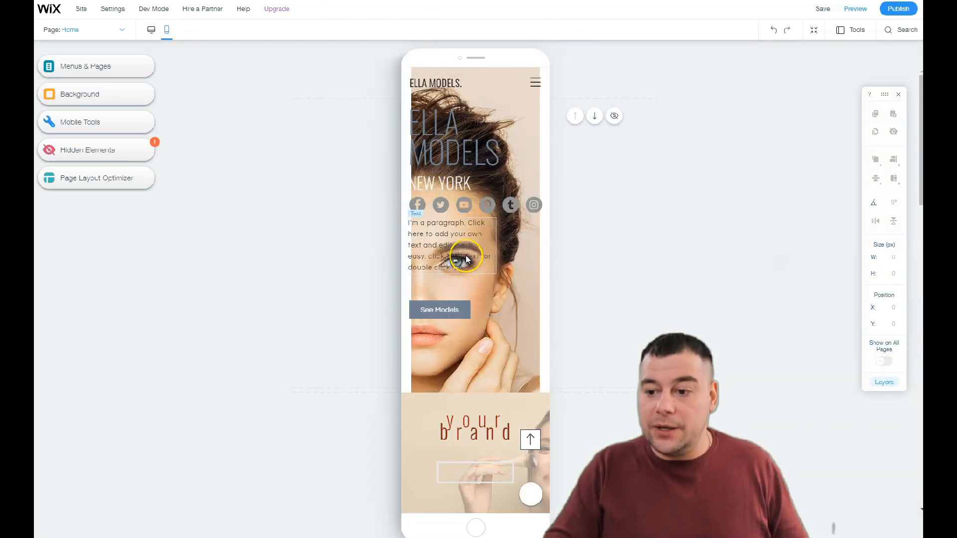
scroll(463, 246, "down", 5)
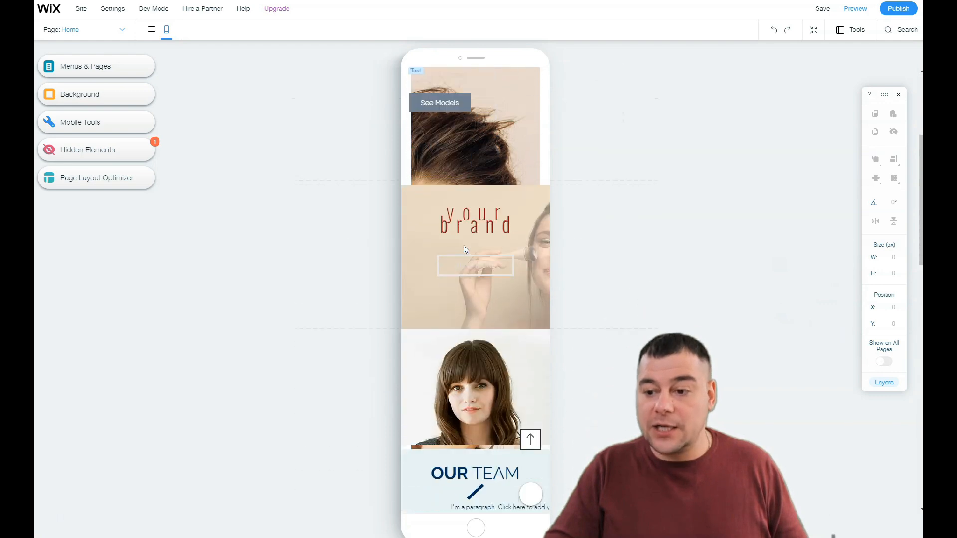
scroll(463, 245, "down", 8)
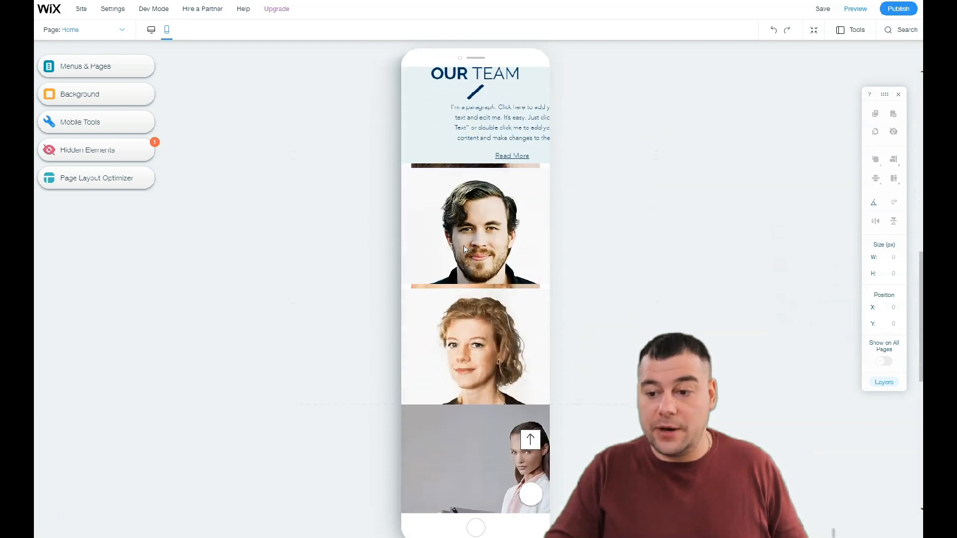
scroll(464, 250, "down", 8)
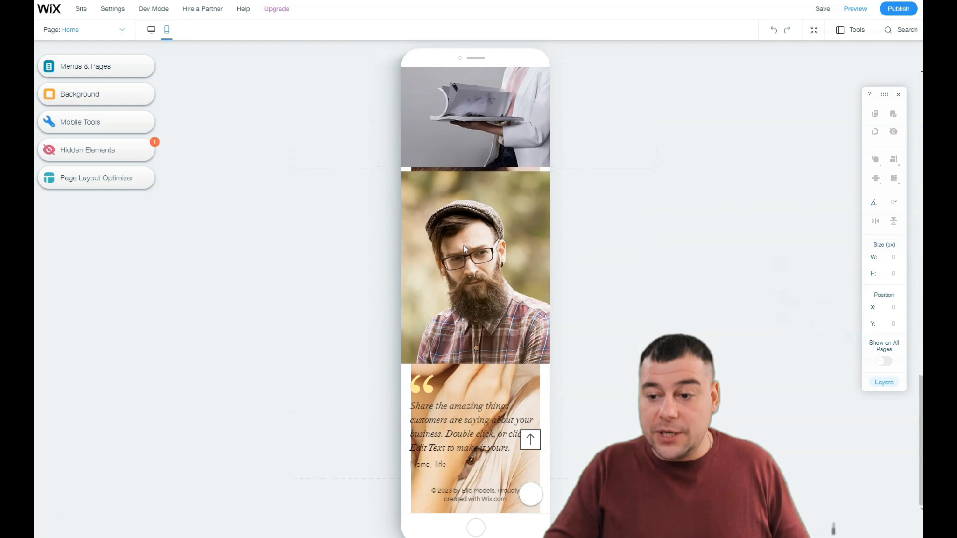
scroll(464, 249, "up", 20)
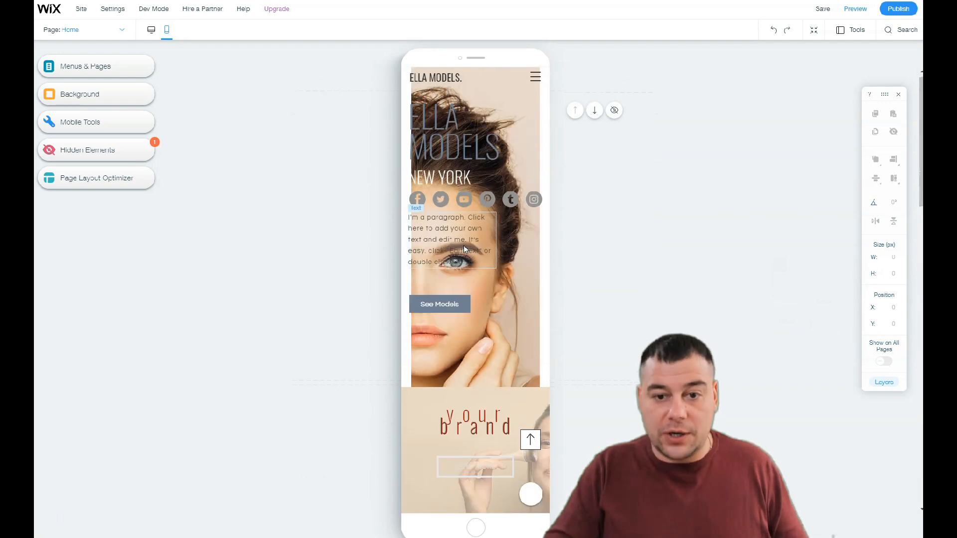
left_click(151, 29)
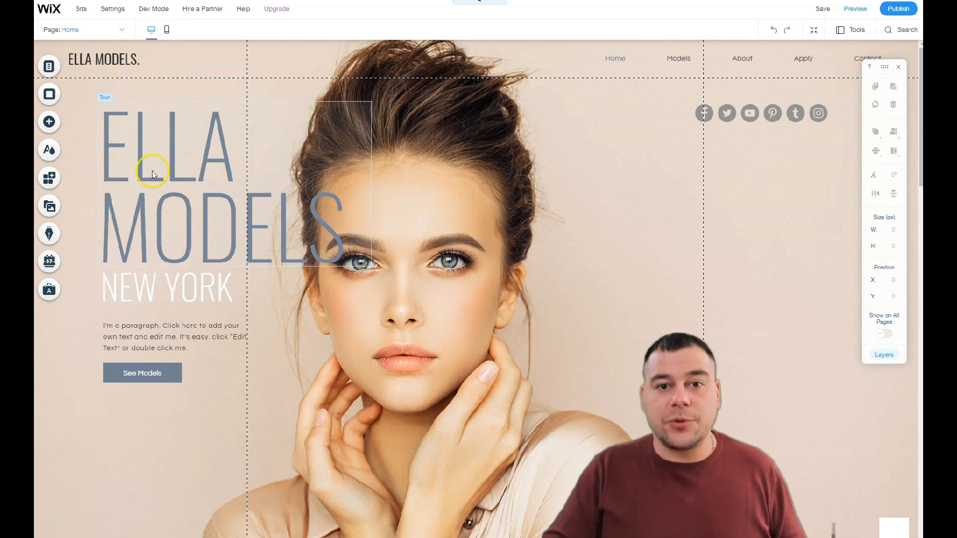
left_click(146, 88)
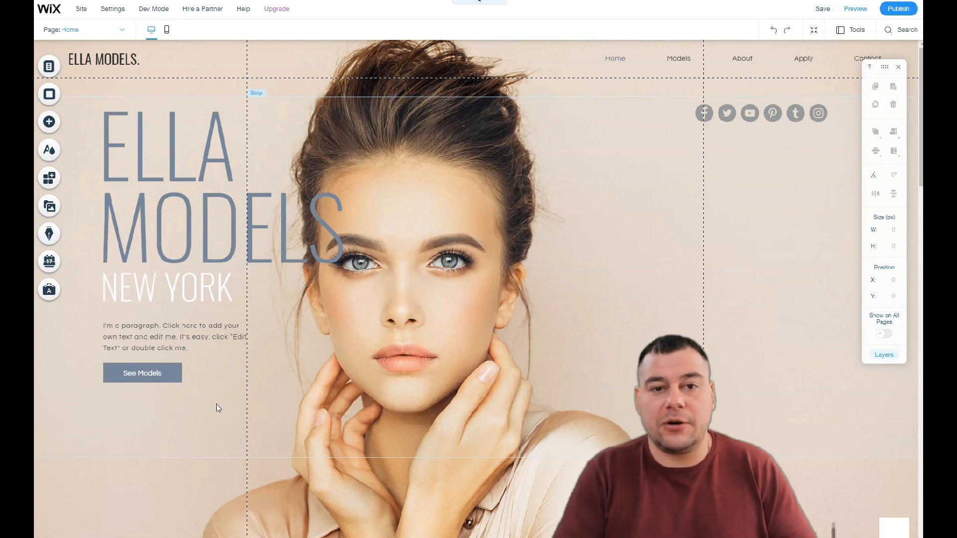
left_click(203, 407)
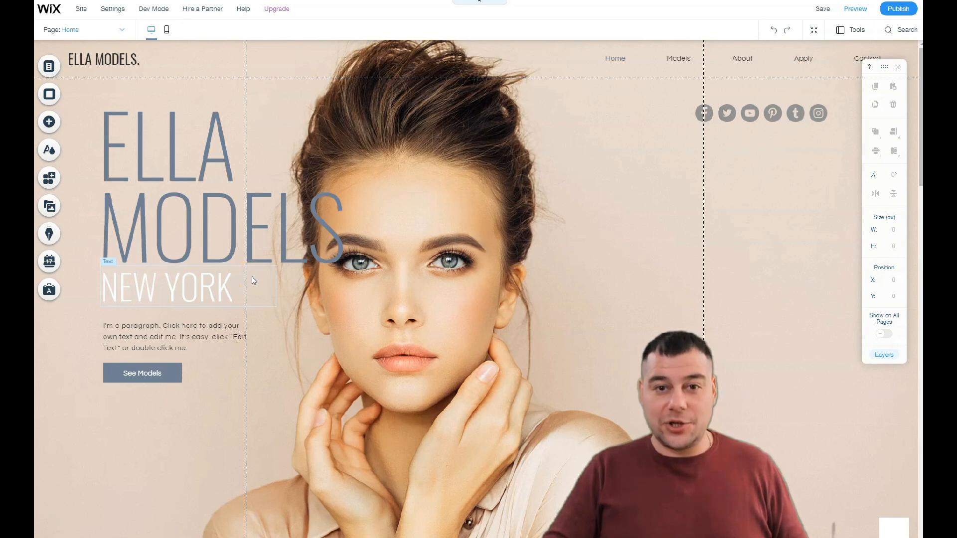
left_click(253, 277)
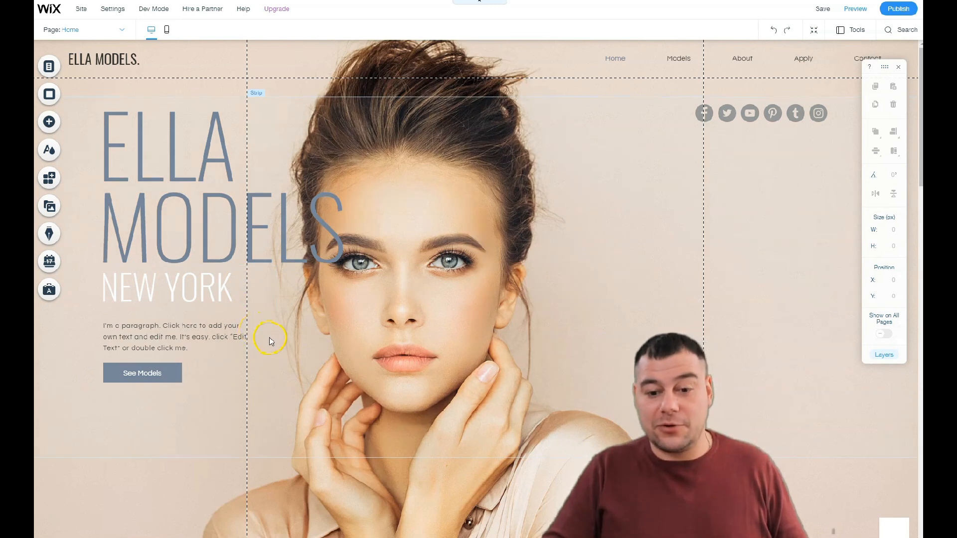
scroll(285, 343, "down", 3)
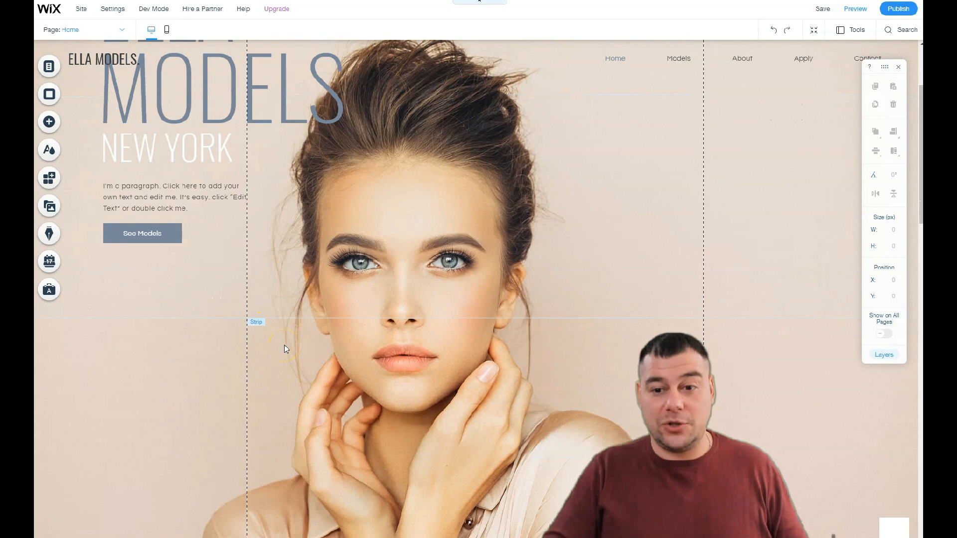
left_click(277, 340)
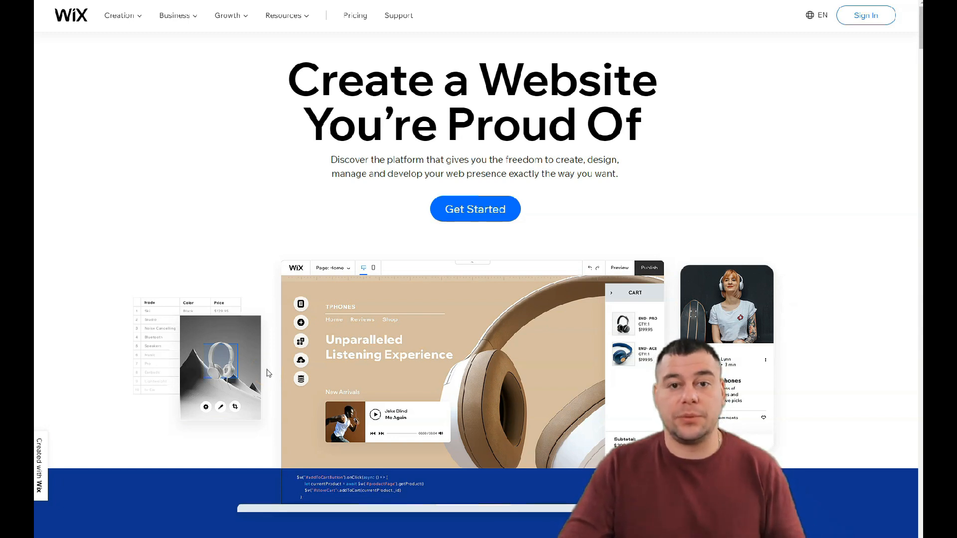
Step: Look through the Wix homepage sections on website templates, Wix Editor, Wix ADI and Velo
scroll(272, 368, "down", 9)
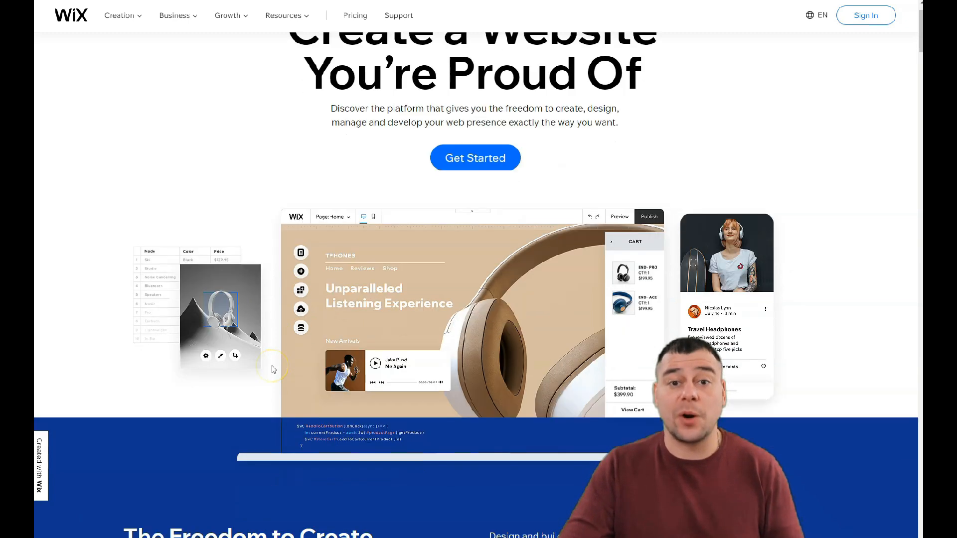
scroll(284, 358, "down", 11)
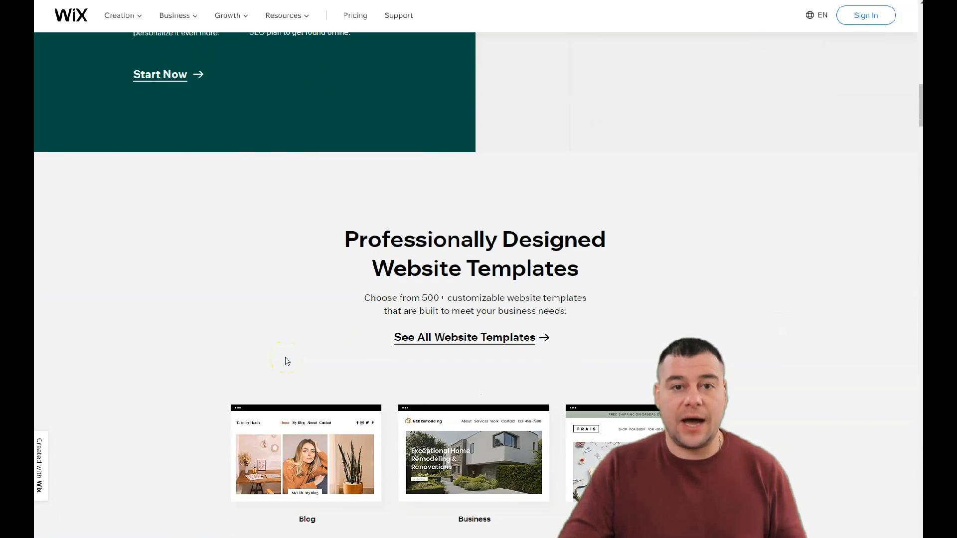
scroll(286, 357, "down", 10)
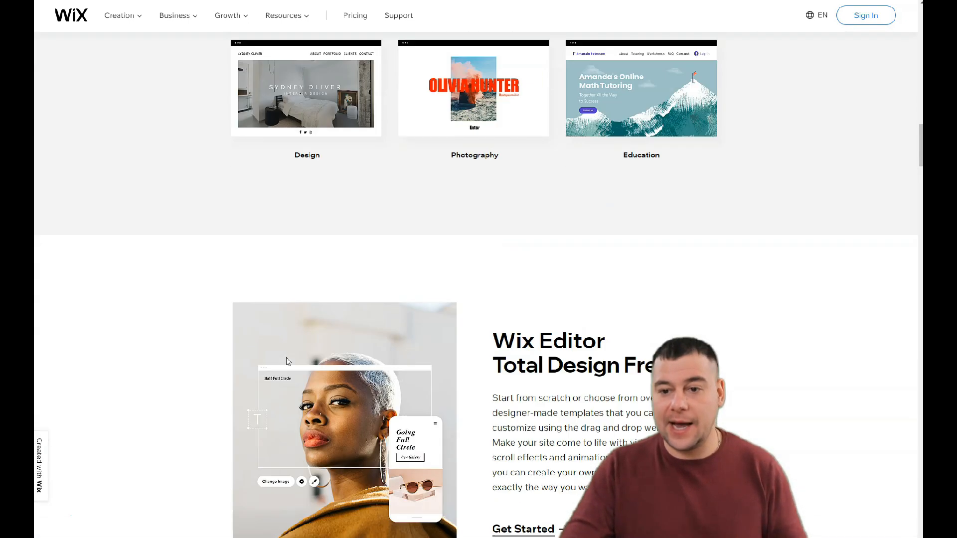
scroll(286, 360, "down", 1)
scroll(288, 362, "down", 5)
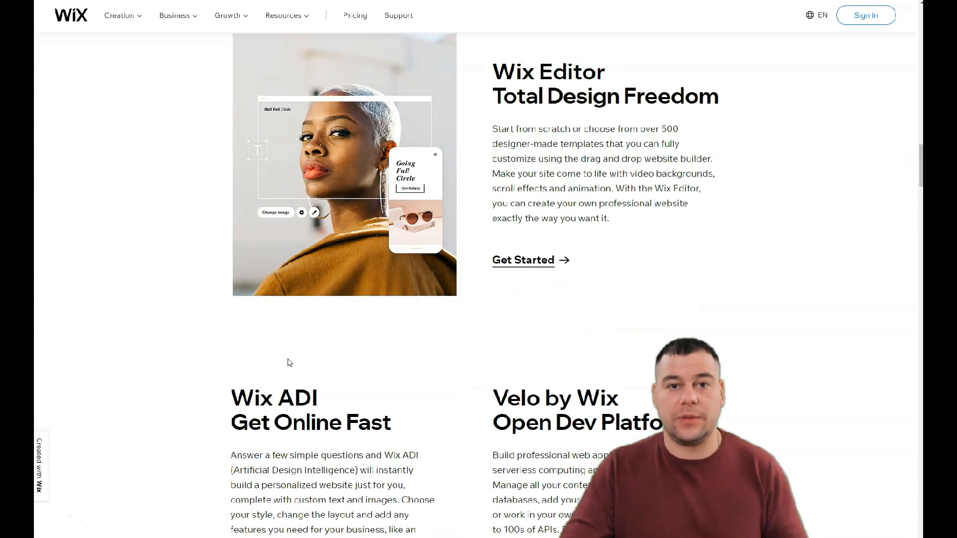
scroll(289, 362, "down", 6)
scroll(292, 359, "down", 5)
scroll(269, 357, "up", 20)
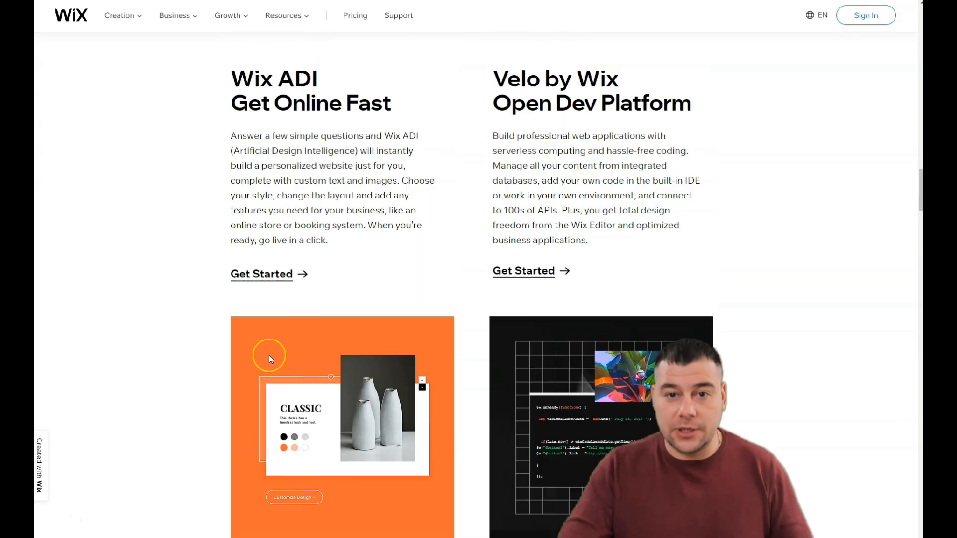
scroll(269, 358, "up", 20)
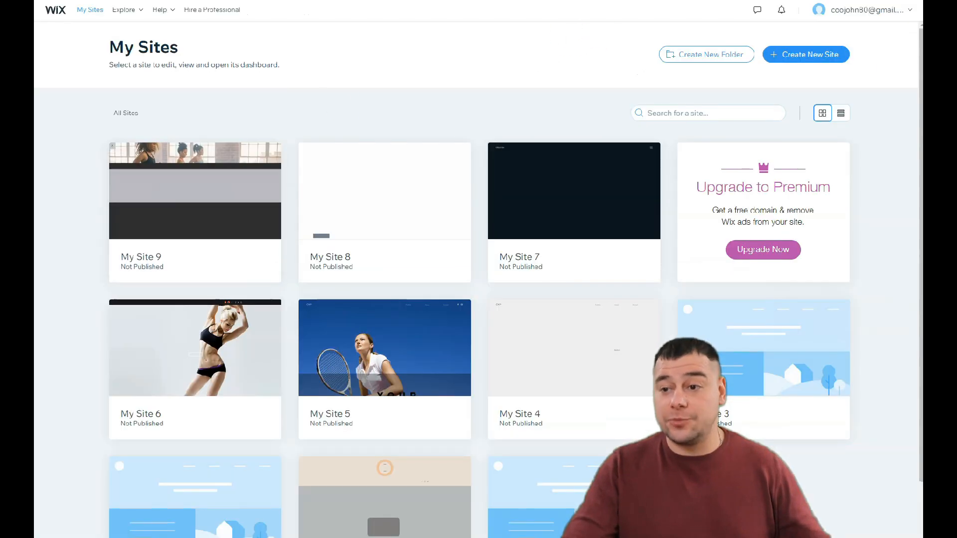
Step: Start a new site of the kind Other and choose to build it from a template with the Editor
left_click(789, 58)
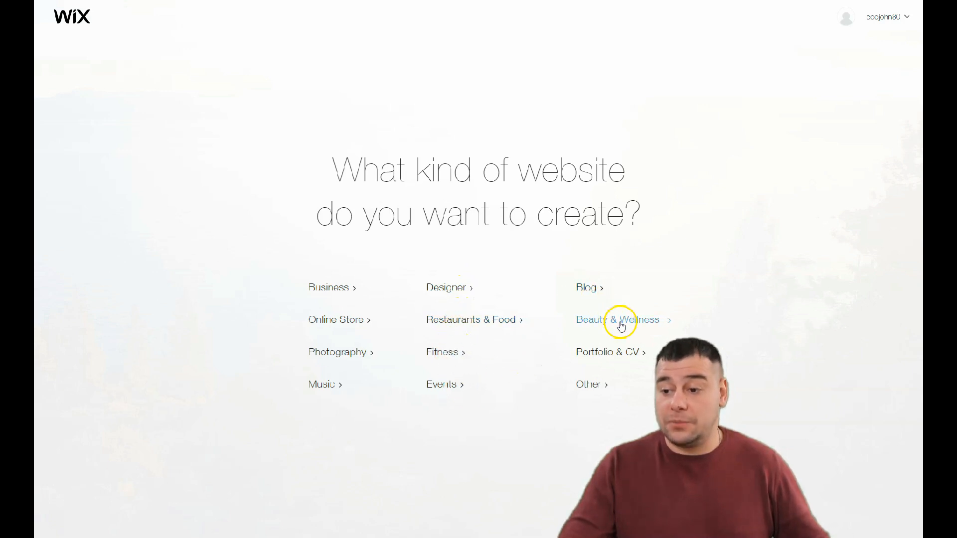
left_click(593, 386)
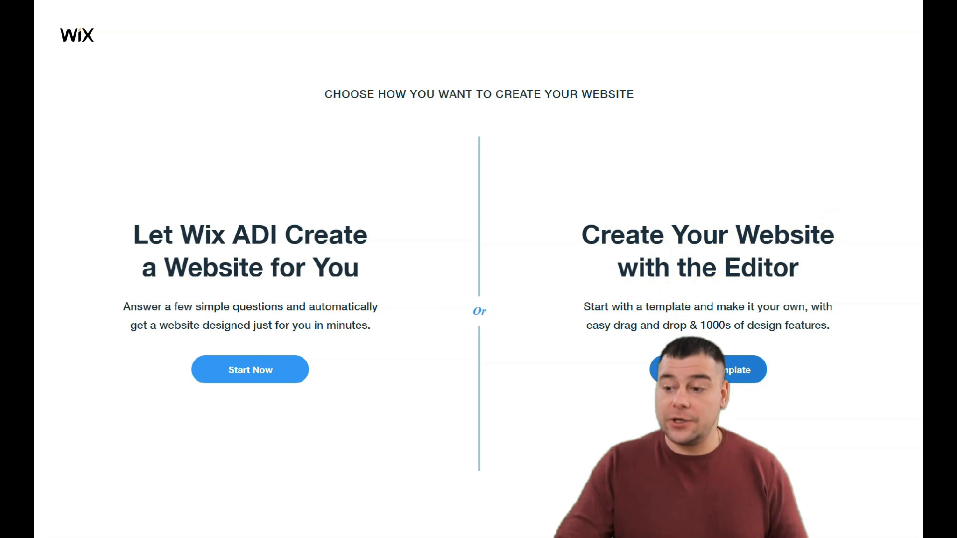
left_click(698, 369)
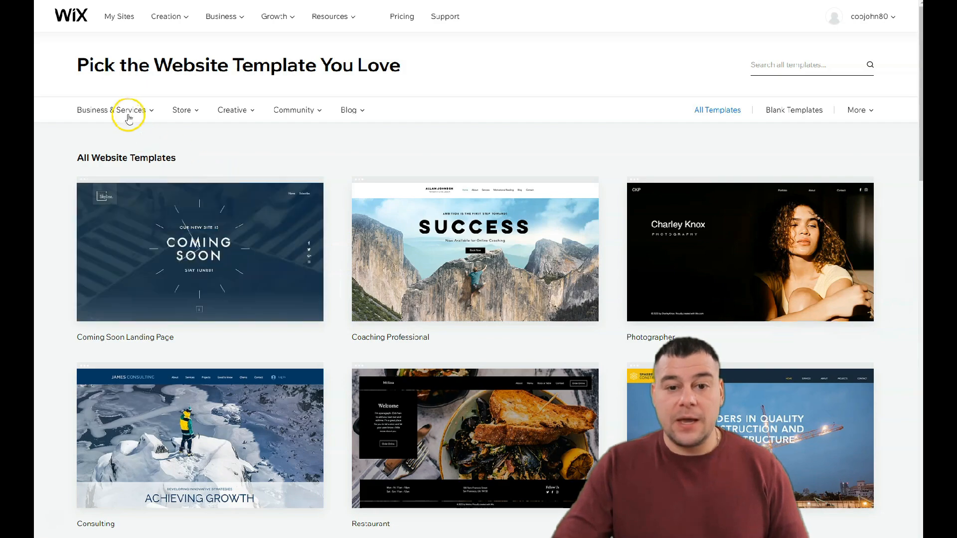
Step: Browse the first two pages of all website templates and go on to page 3
scroll(533, 279, "down", 14)
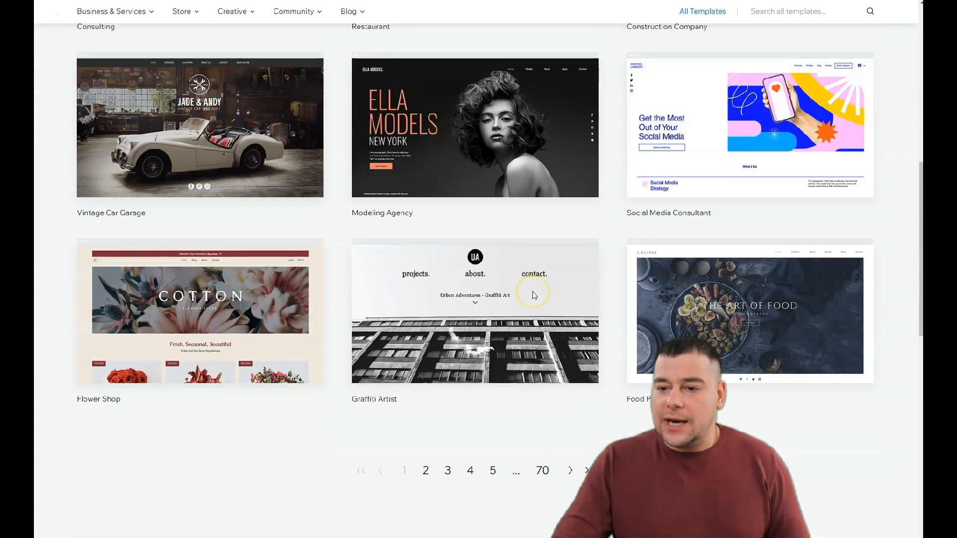
left_click(426, 269)
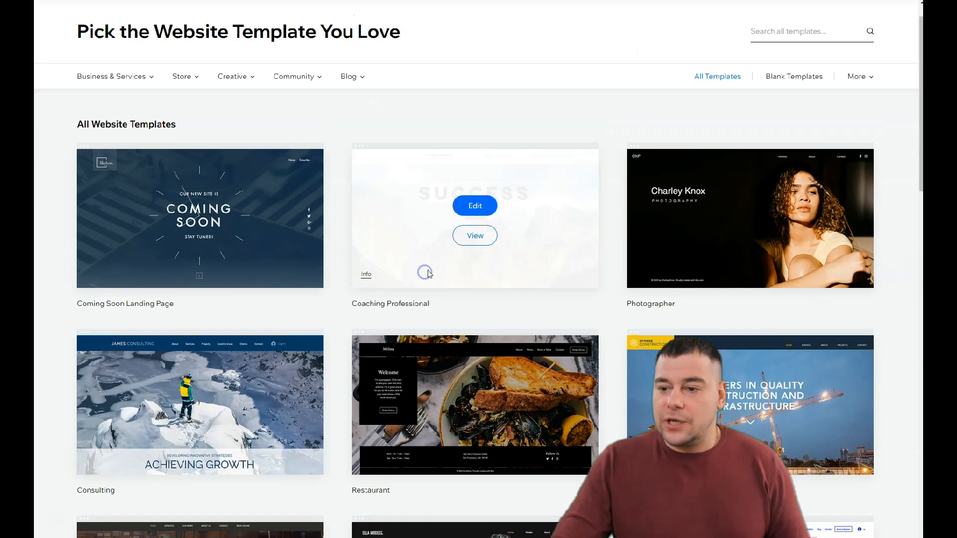
scroll(443, 285, "down", 6)
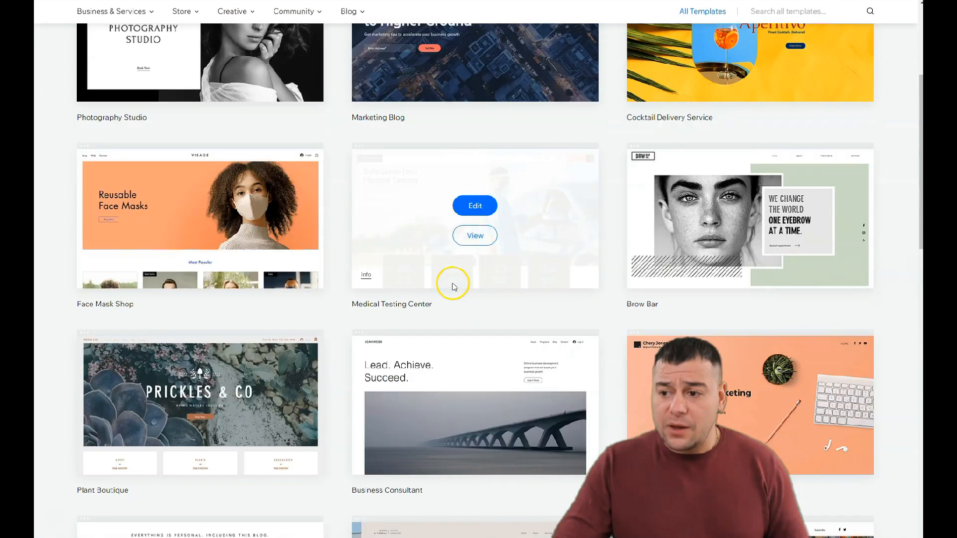
scroll(452, 283, "down", 4)
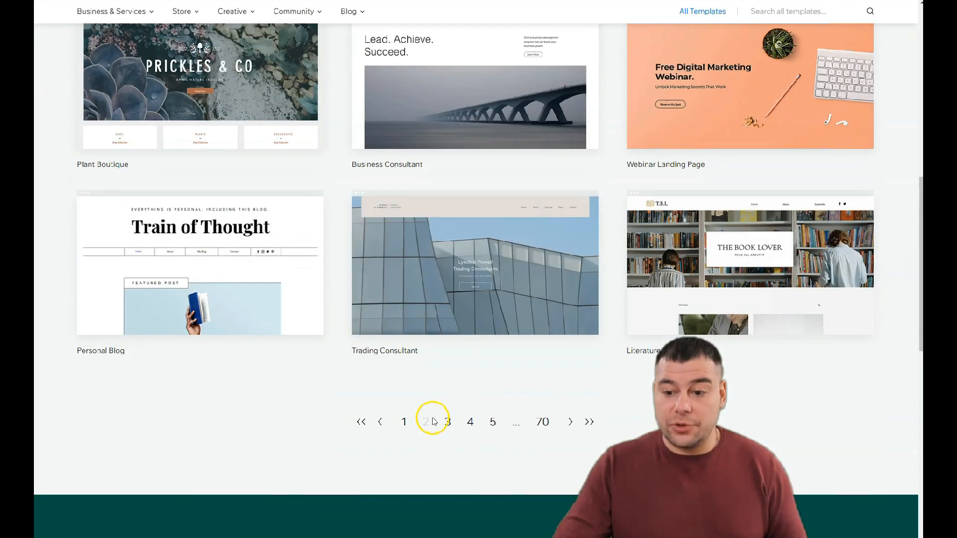
left_click(448, 424)
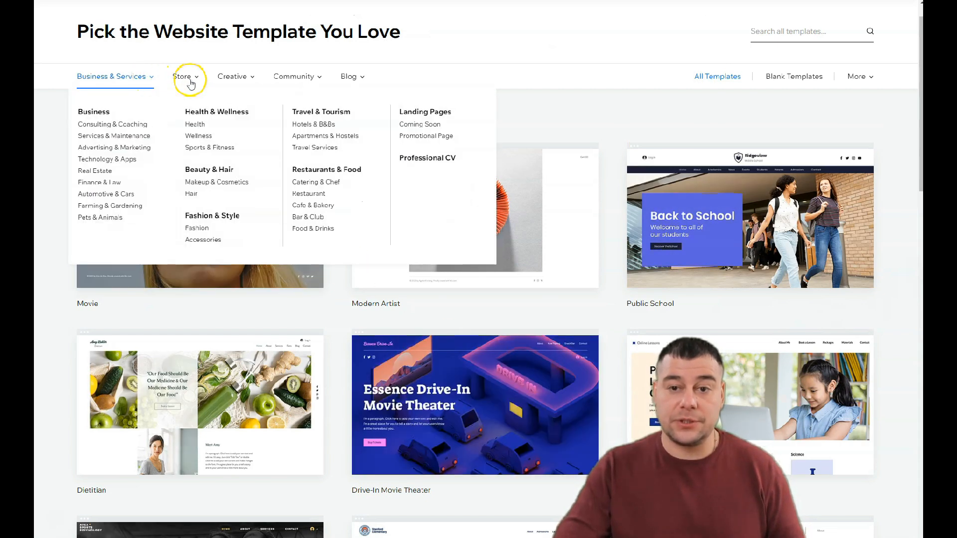
Step: Examine the template categories from Store to Blog and the website templates on page 3
mouse_move(196, 80)
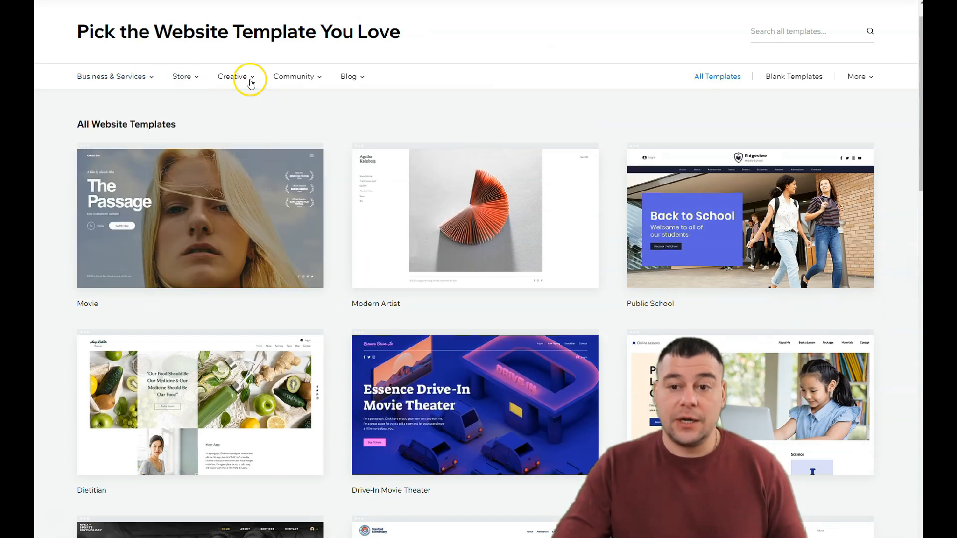
mouse_move(311, 82)
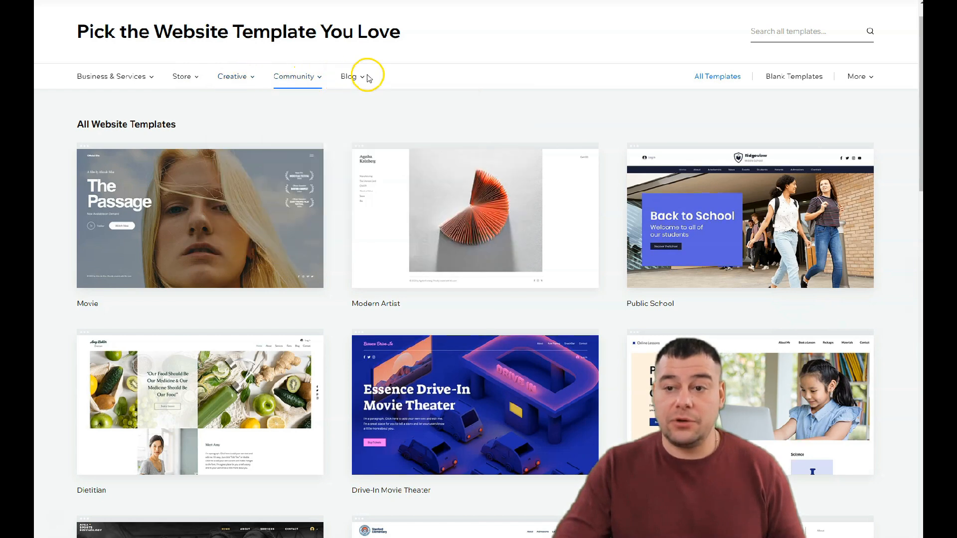
mouse_move(359, 80)
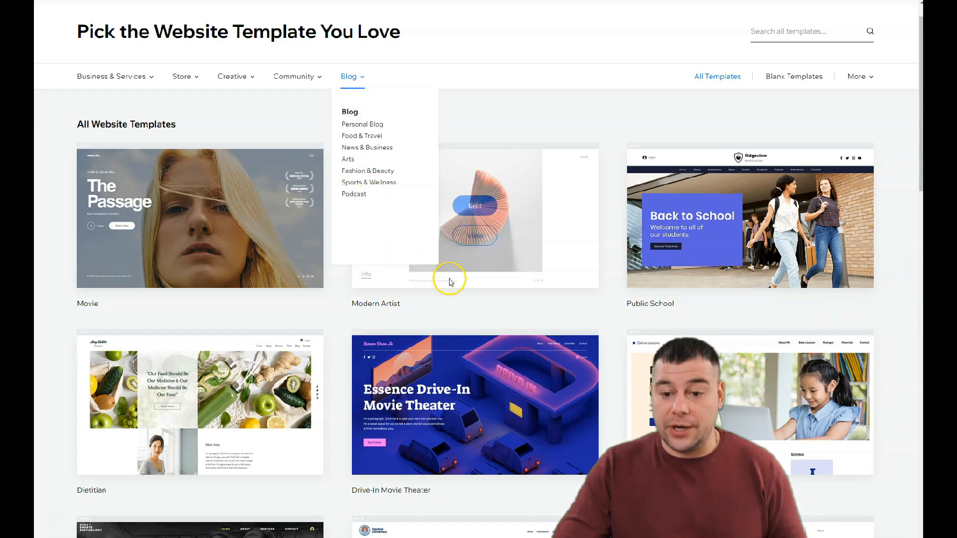
scroll(458, 281, "down", 6)
scroll(483, 291, "down", 3)
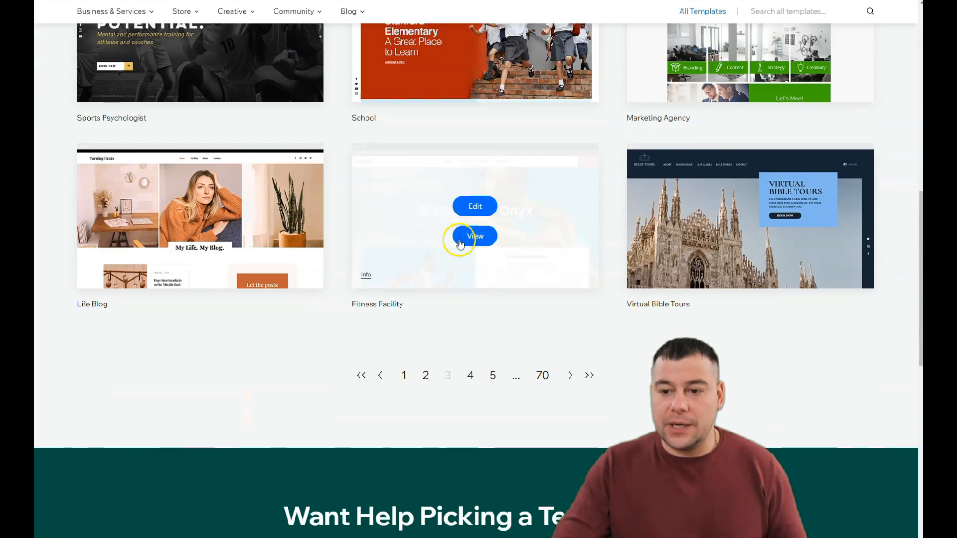
scroll(460, 245, "up", 1)
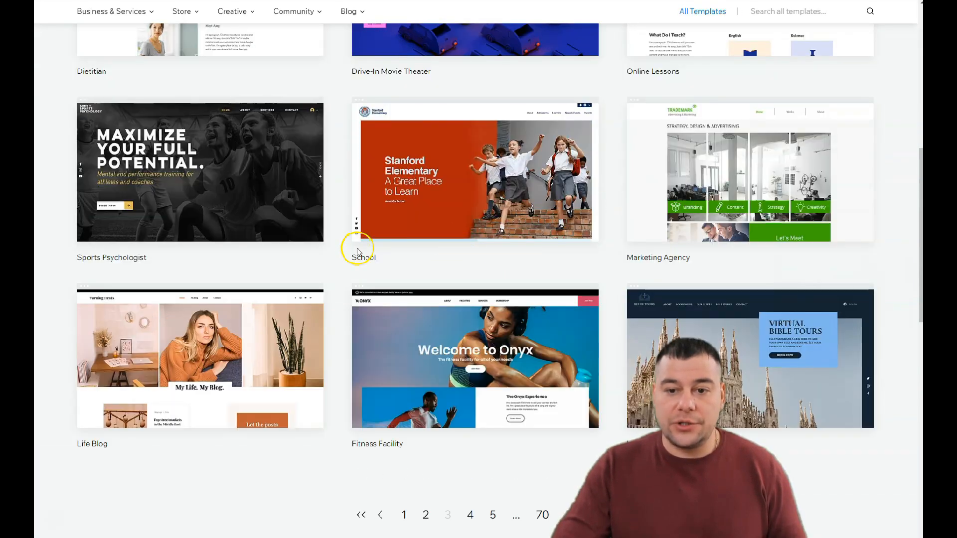
scroll(389, 249, "down", 5)
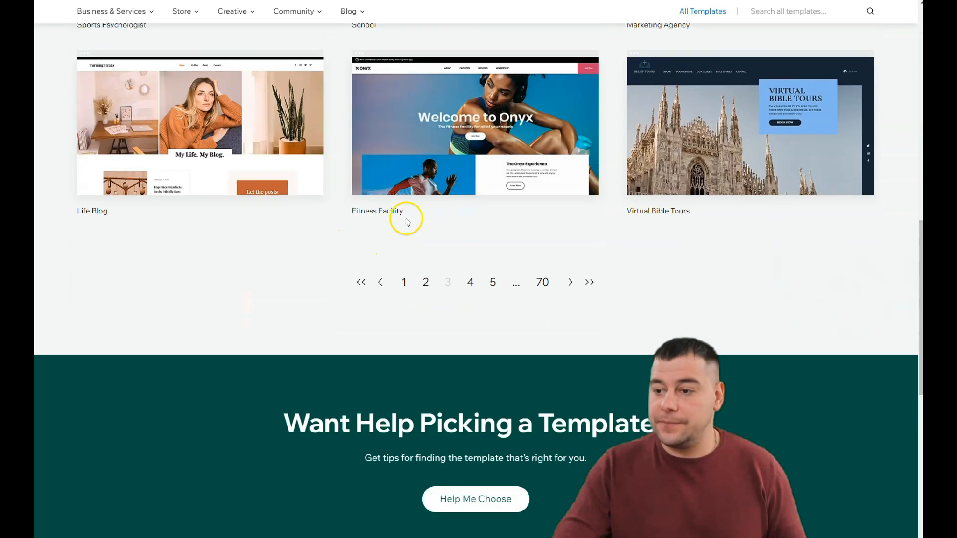
Step: Go to page 4 of the website templates and open the Fishing Charters template for editing
left_click(471, 284)
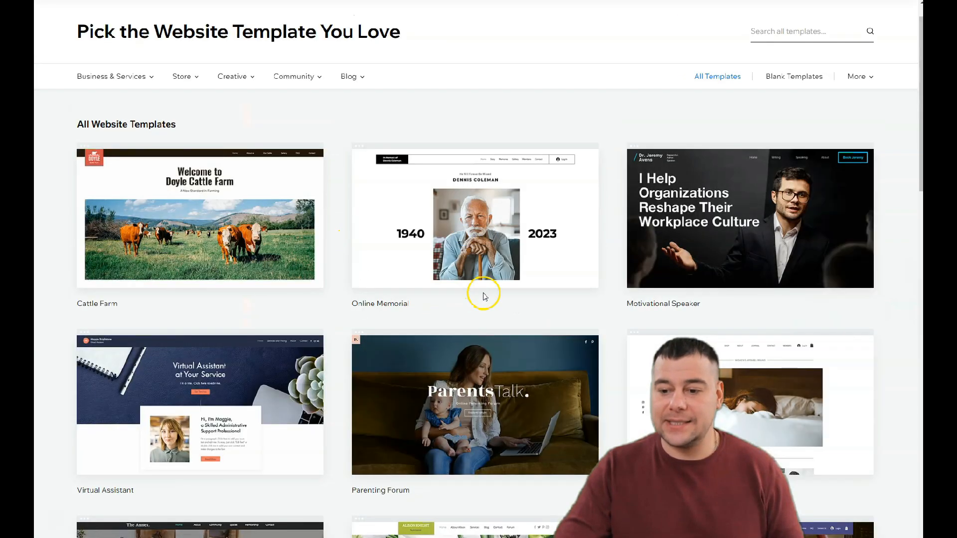
scroll(480, 293, "down", 5)
scroll(480, 293, "down", 5)
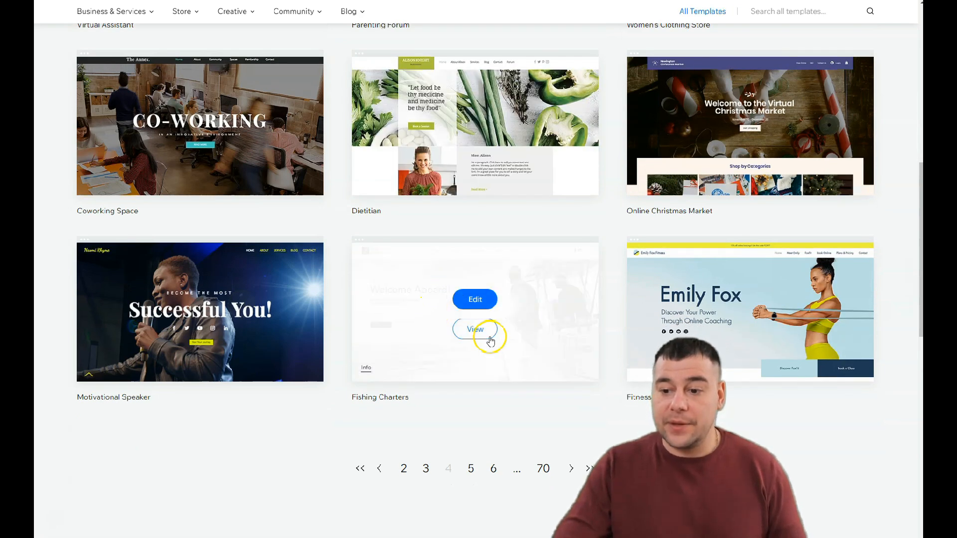
left_click(474, 301)
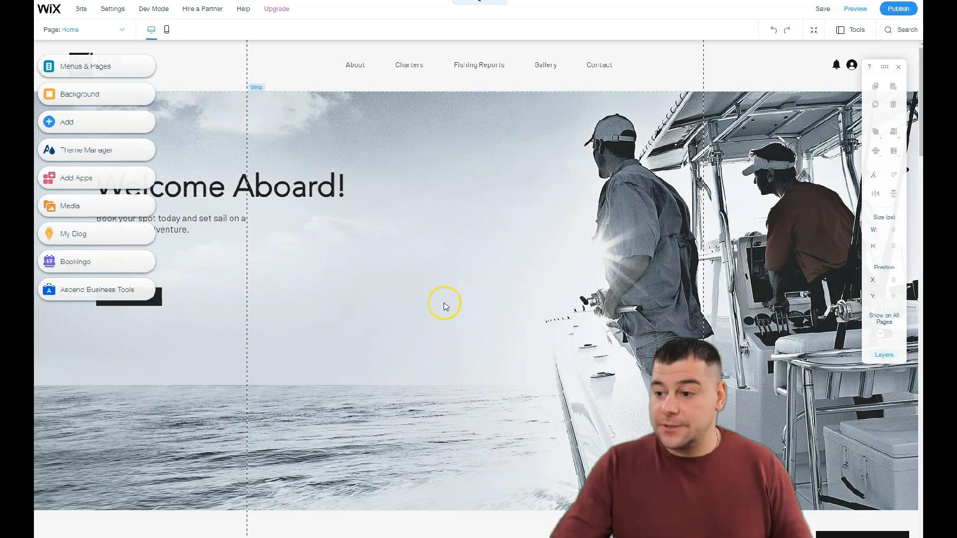
Step: Examine the desktop layout of the Fishing Charters home page down to its lower sections and return to its start
scroll(441, 299, "down", 5)
scroll(434, 288, "down", 5)
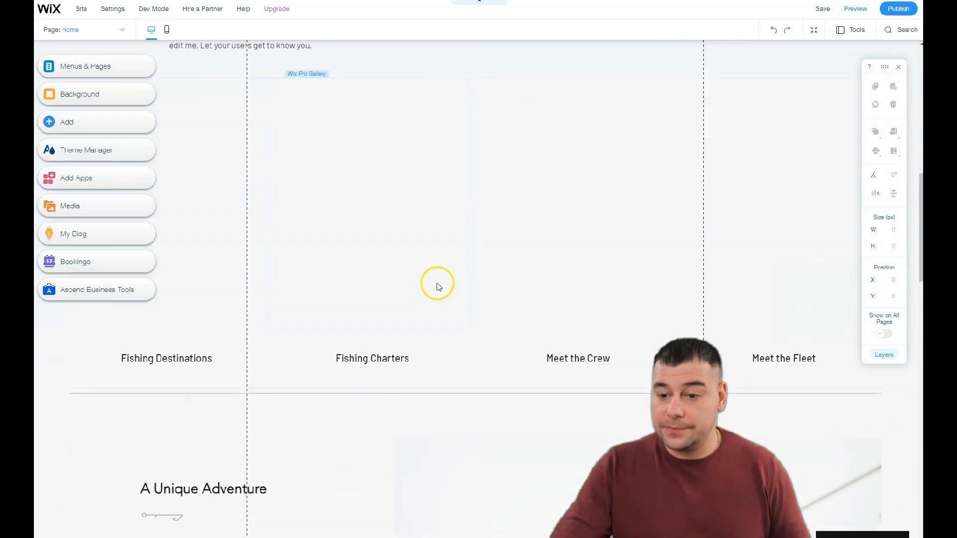
scroll(437, 287, "down", 5)
scroll(439, 285, "down", 5)
scroll(440, 286, "down", 5)
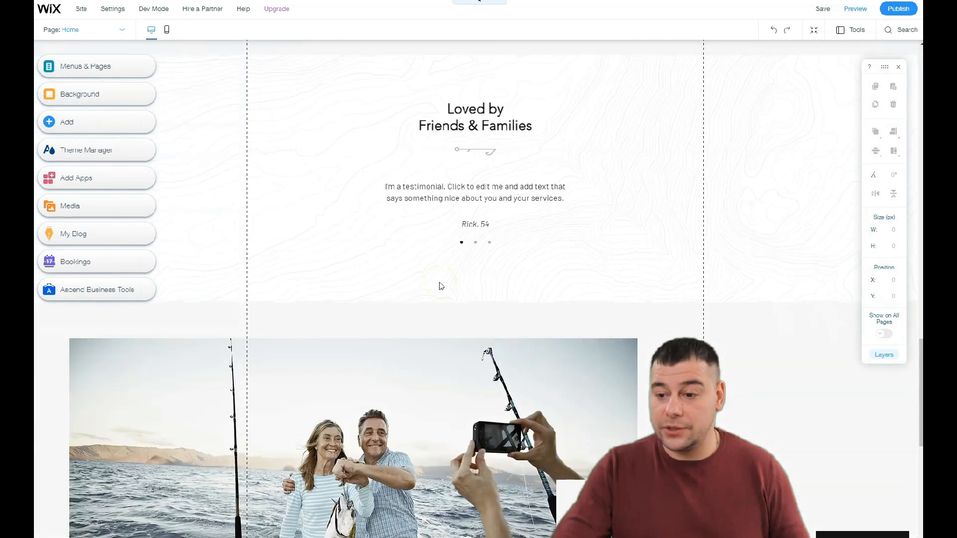
scroll(441, 285, "down", 5)
scroll(441, 283, "up", 20)
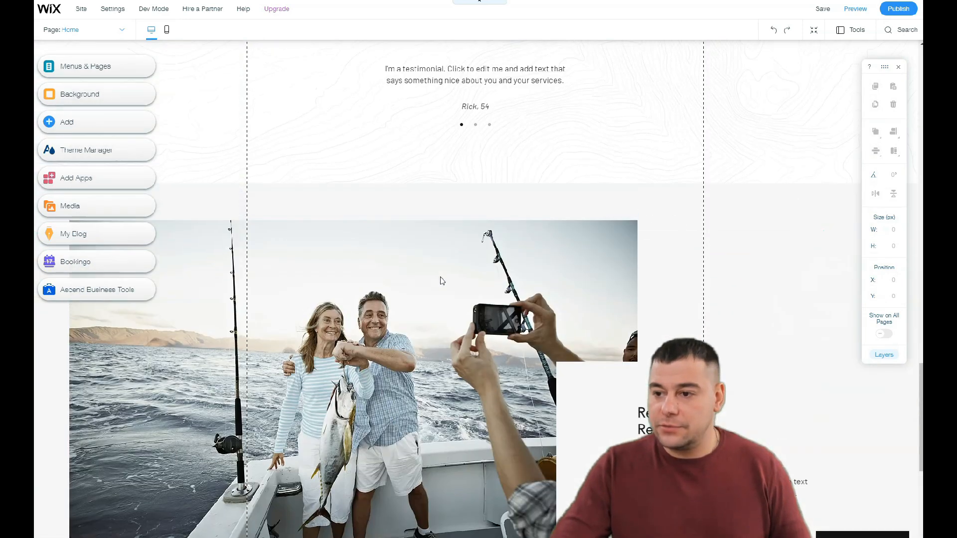
scroll(441, 281, "up", 5)
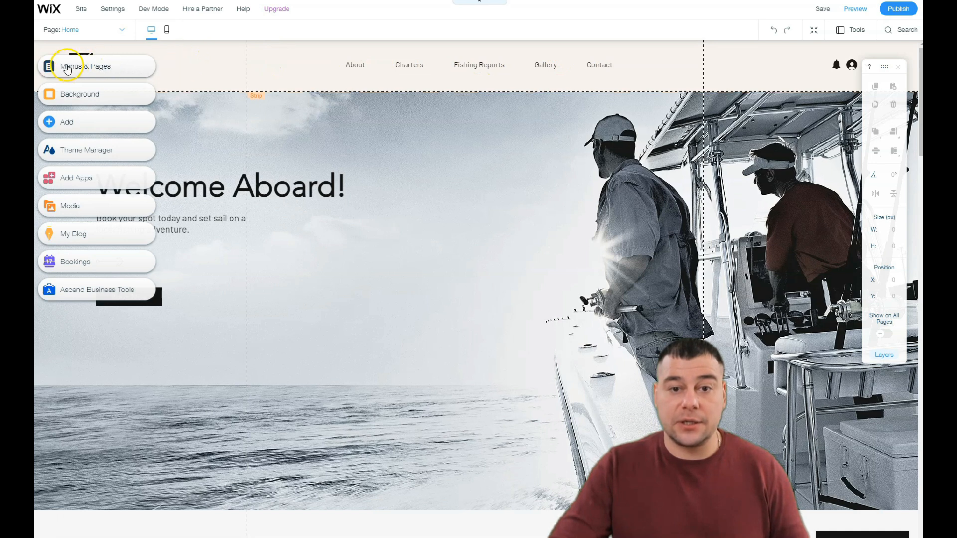
Step: Switch the editor to the mobile version of the site and look through the home page's mobile layout
left_click(167, 36)
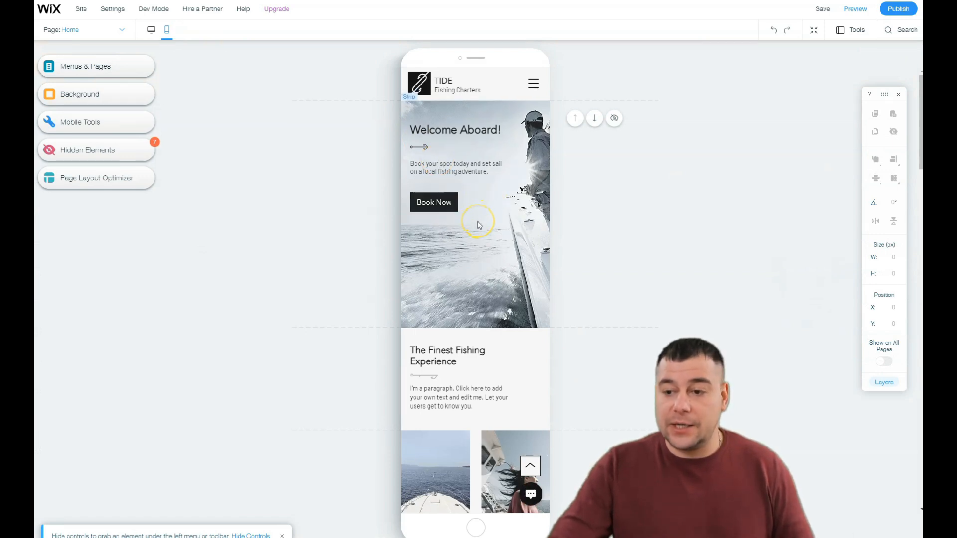
scroll(477, 224, "down", 10)
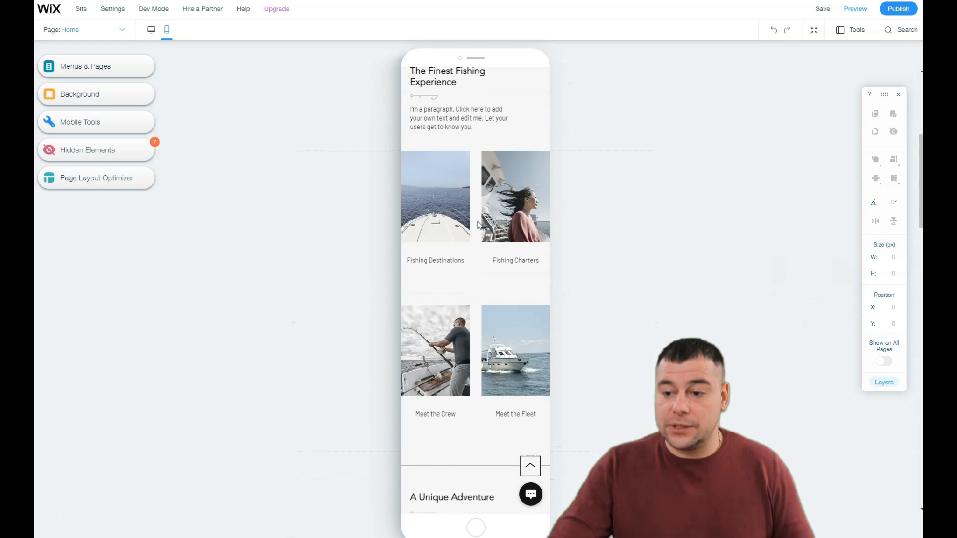
scroll(477, 224, "down", 6)
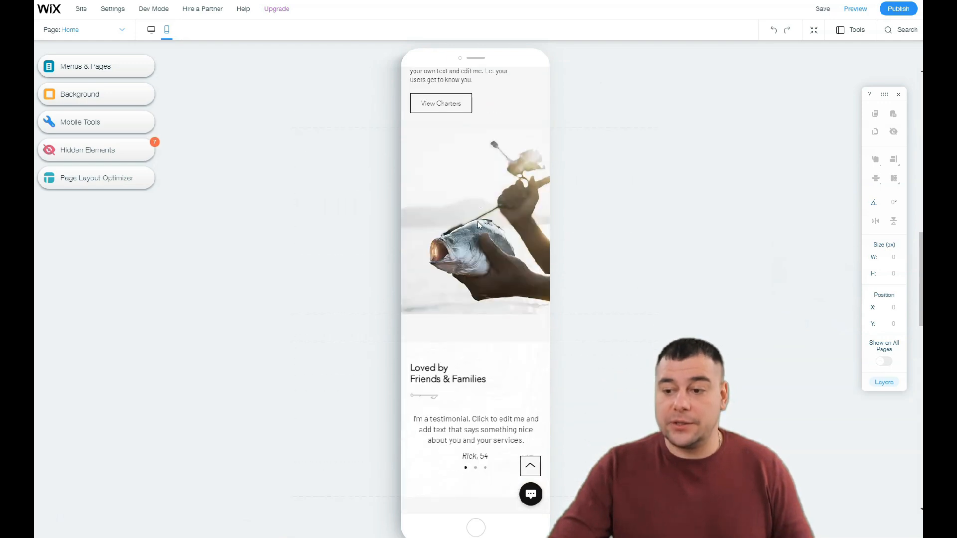
scroll(477, 224, "down", 3)
scroll(477, 225, "up", 18)
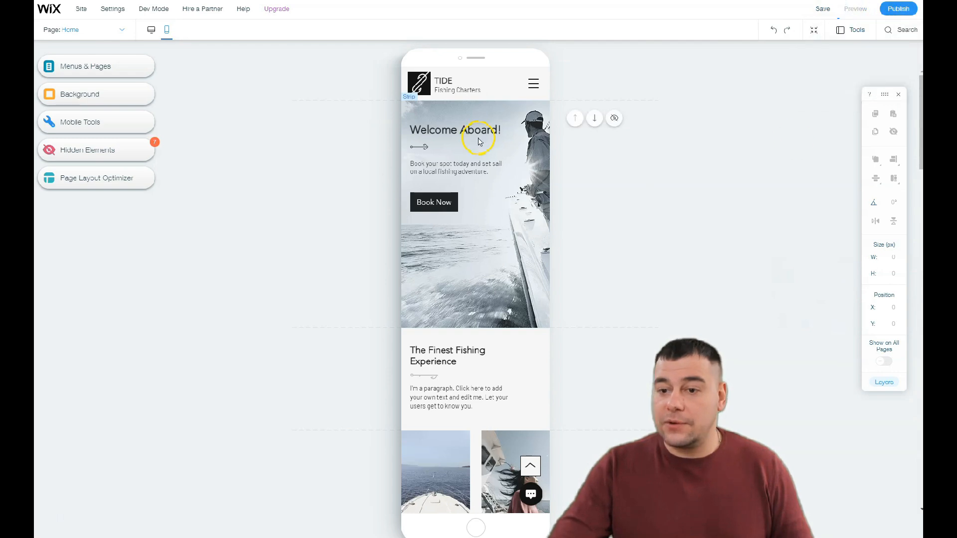
Step: Preview the mobile site, look through its home page, and return to the editor
key("ctrl+shift+p")
scroll(489, 180, "down", 5)
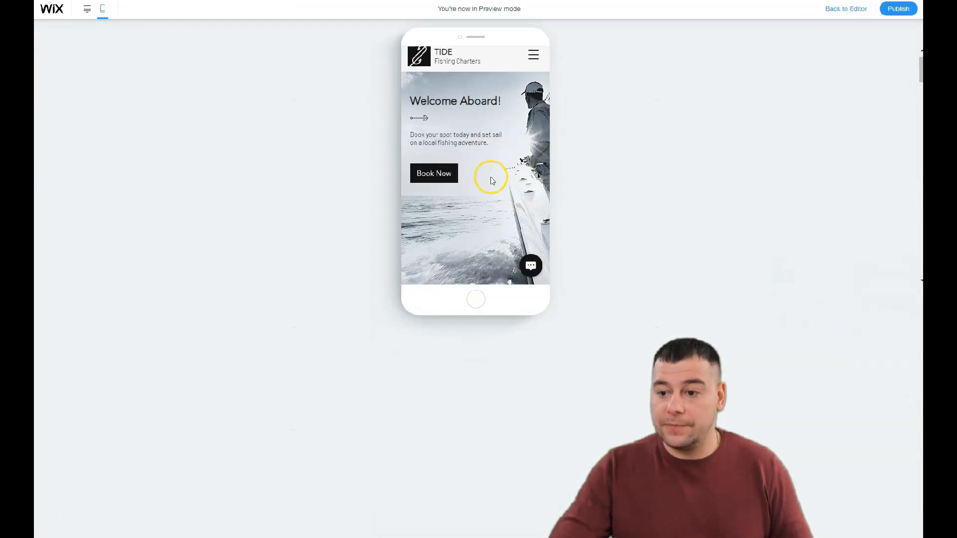
scroll(490, 177, "down", 5)
scroll(490, 177, "up", 10)
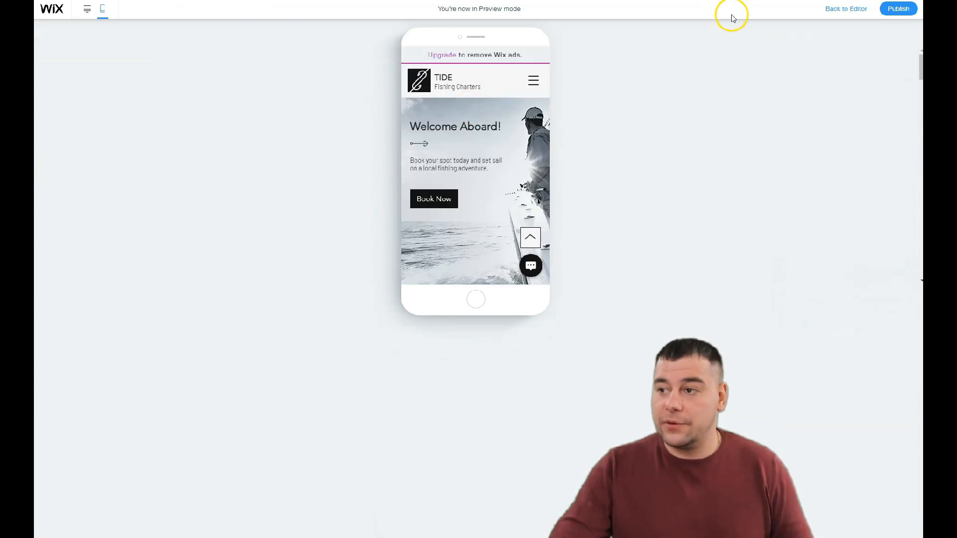
left_click(831, 13)
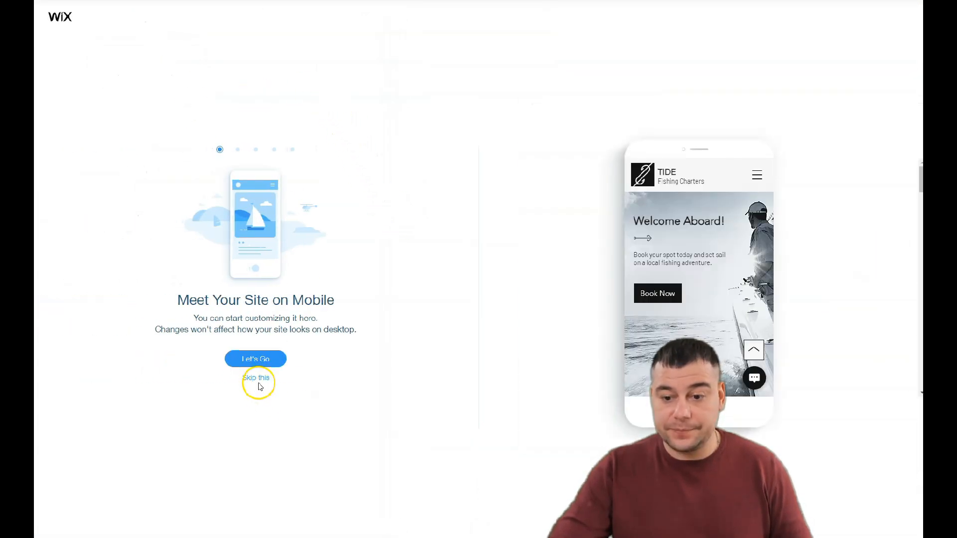
Step: Skip the mobile introduction, return to the desktop editor, and delete the Charters page together with its Wix Bookings app
left_click(253, 377)
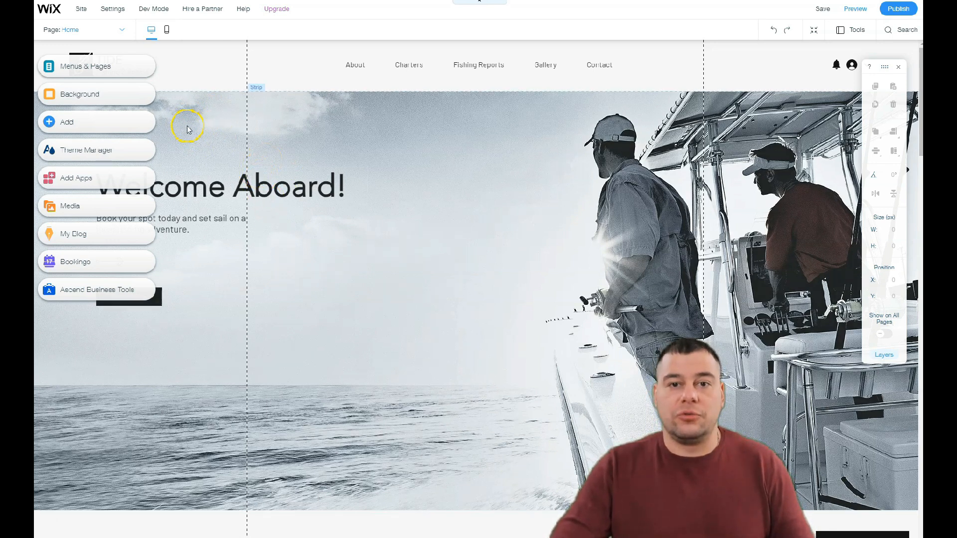
left_click(83, 69)
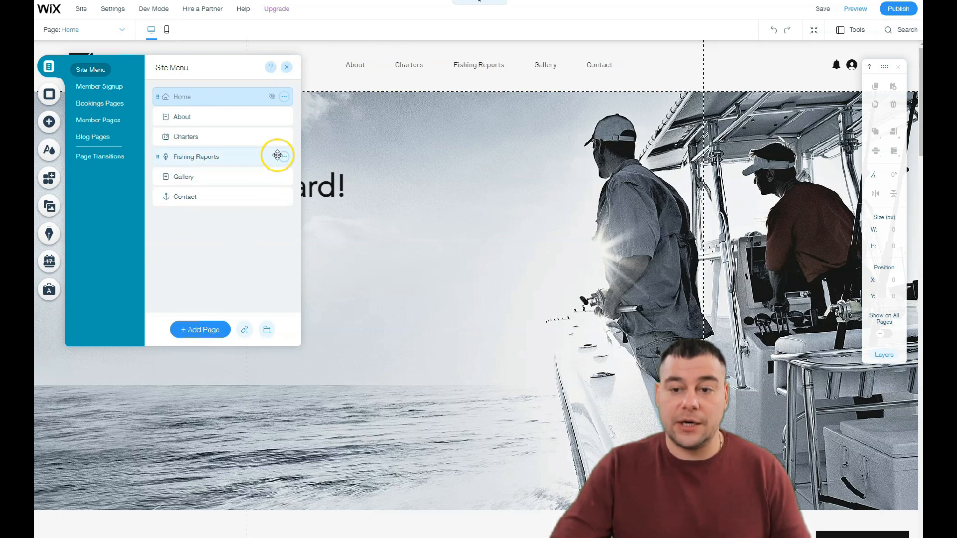
left_click(284, 137)
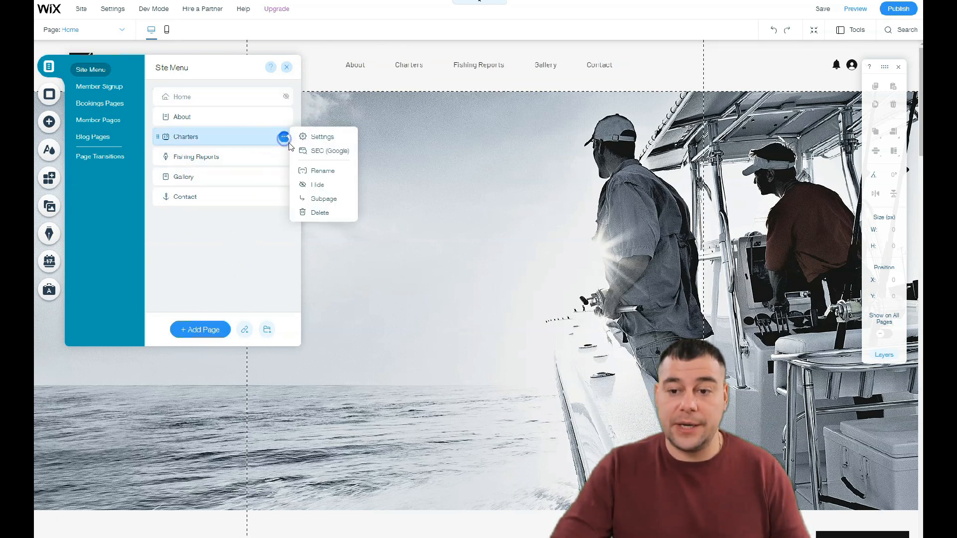
left_click(313, 213)
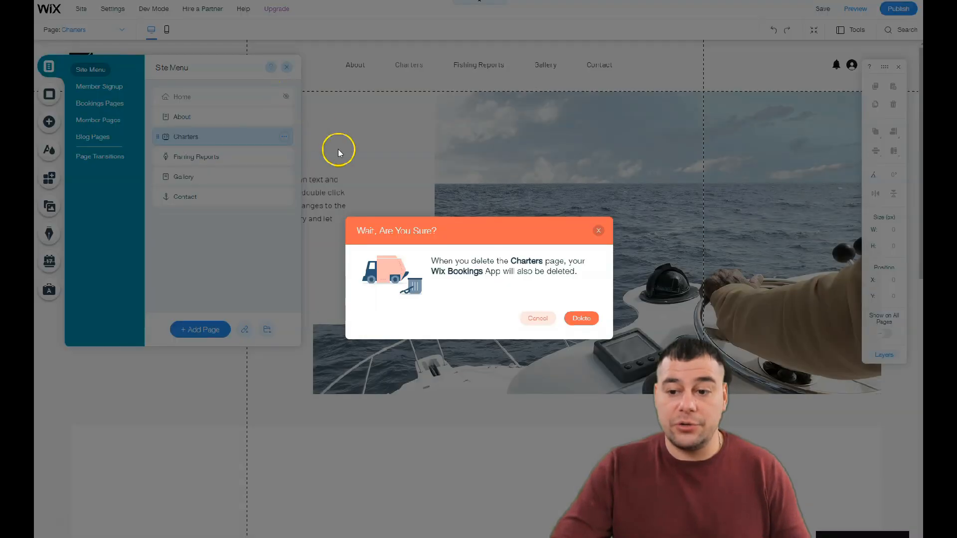
left_click(581, 321)
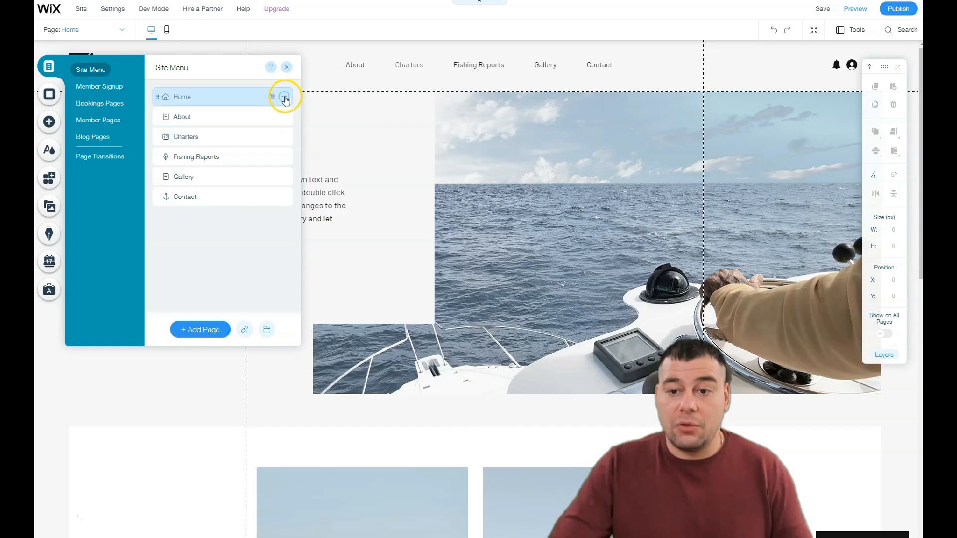
Step: Examine the Home page's settings for page info, layouts, permissions, SEO and social sharing, and close them
left_click(283, 97)
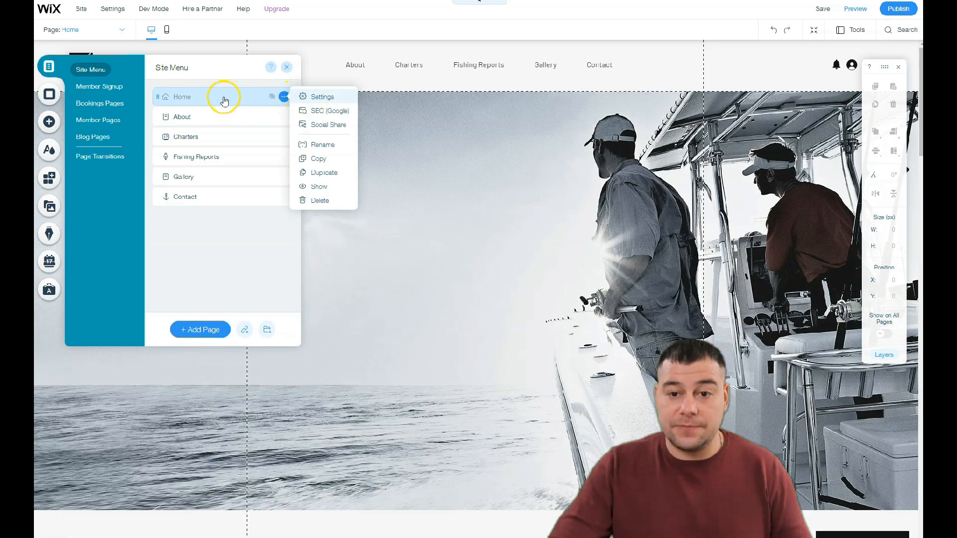
left_click(307, 98)
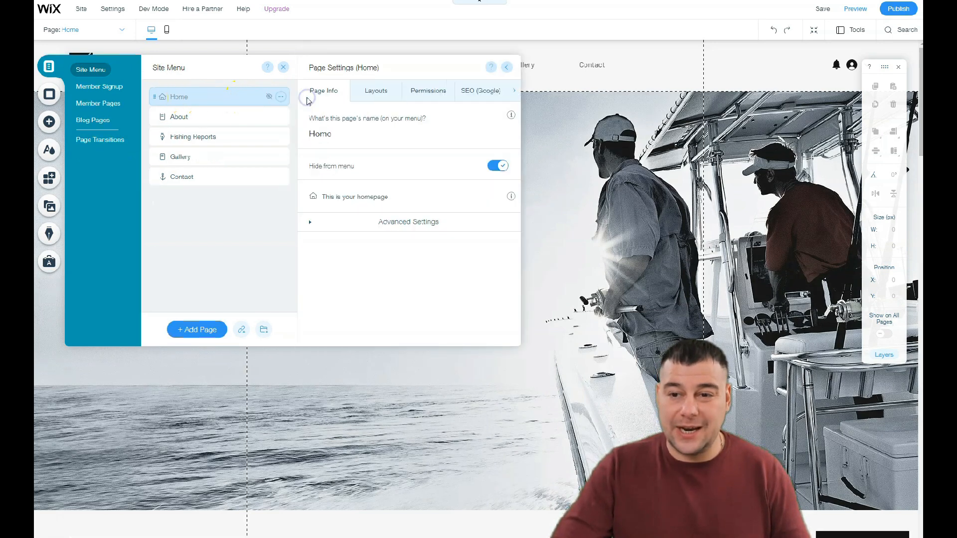
left_click(370, 94)
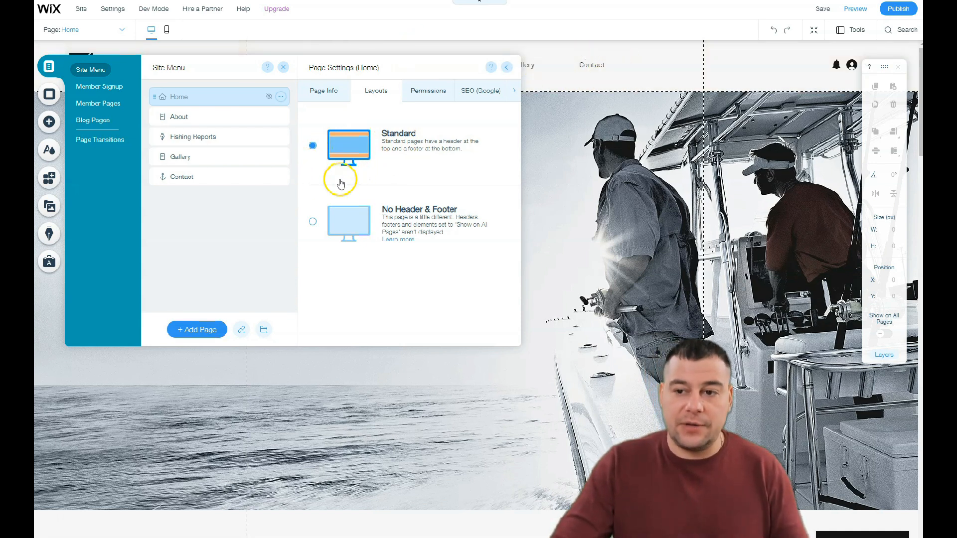
left_click(426, 93)
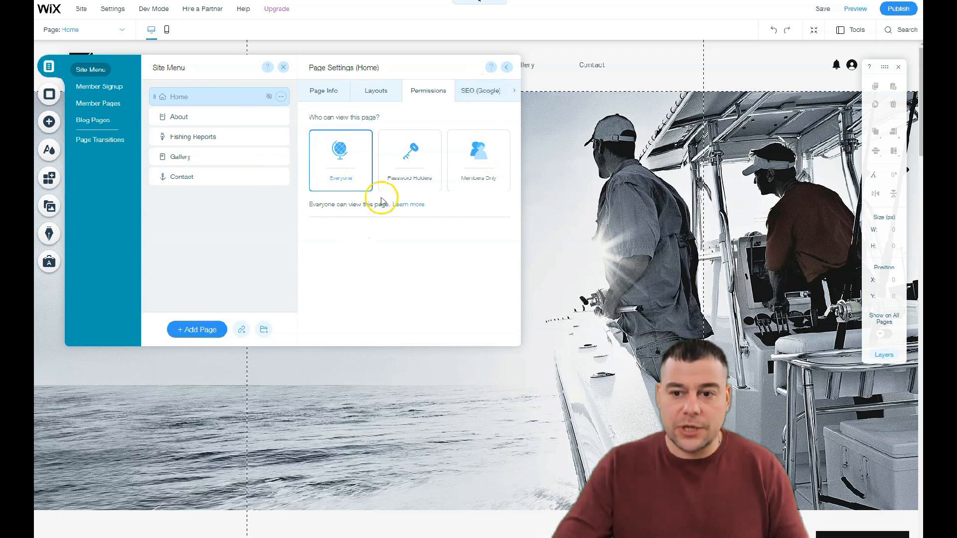
left_click(480, 99)
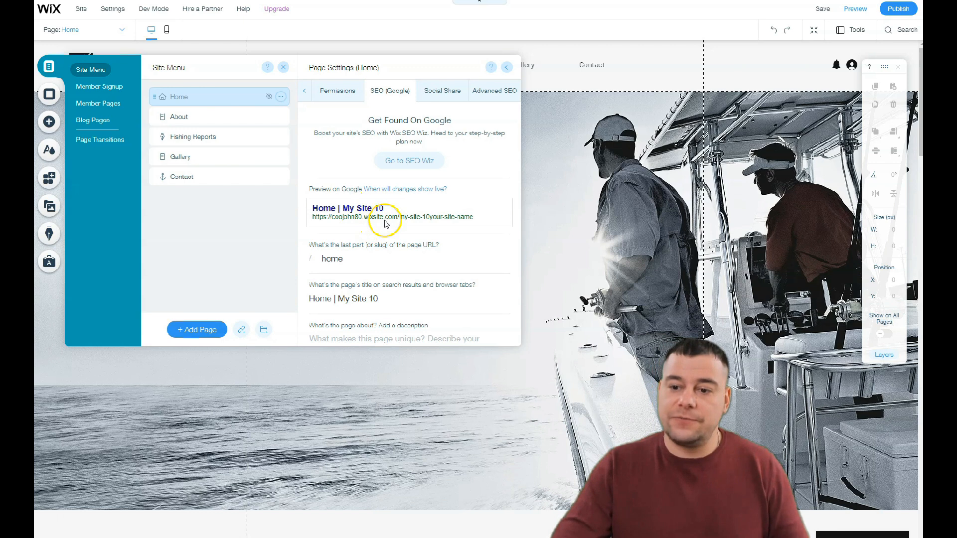
scroll(385, 224, "down", 2)
scroll(384, 222, "up", 2)
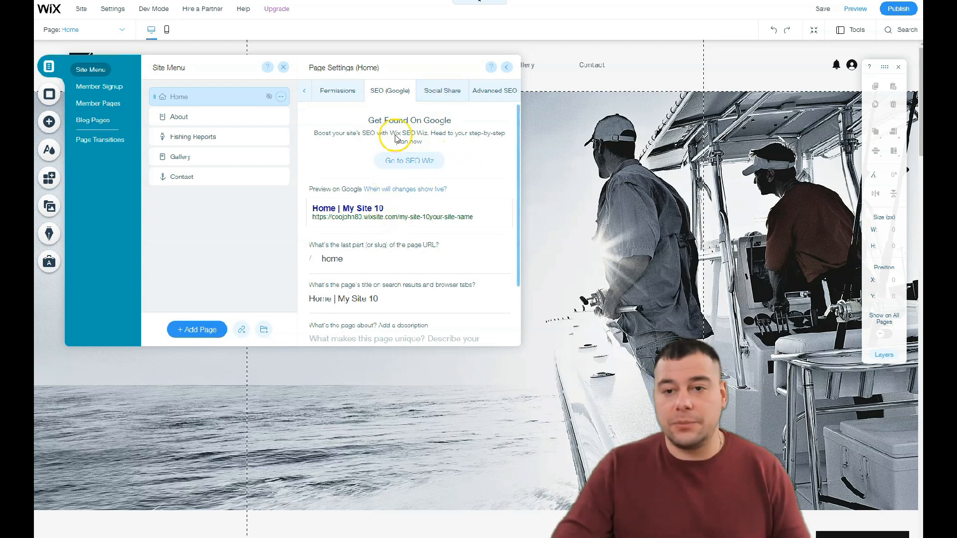
left_click(440, 91)
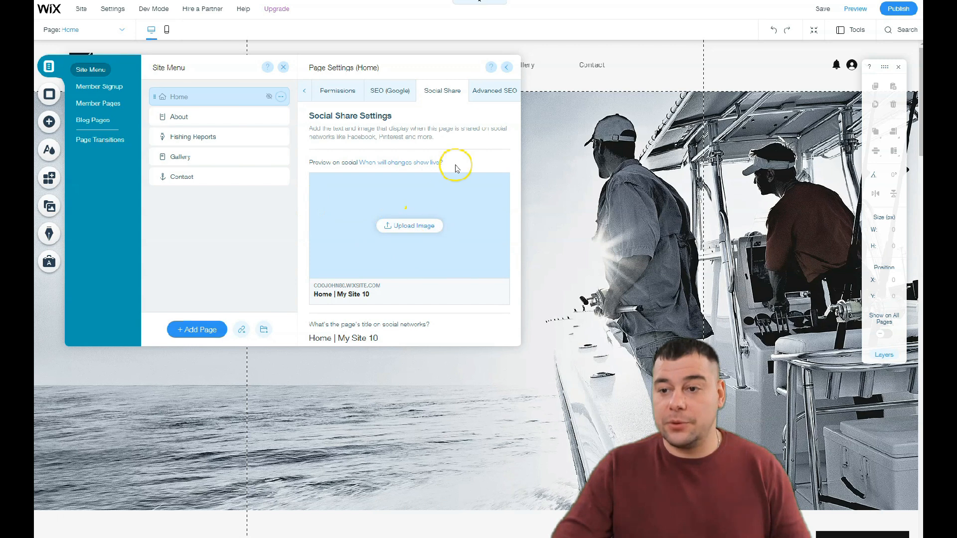
left_click(285, 72)
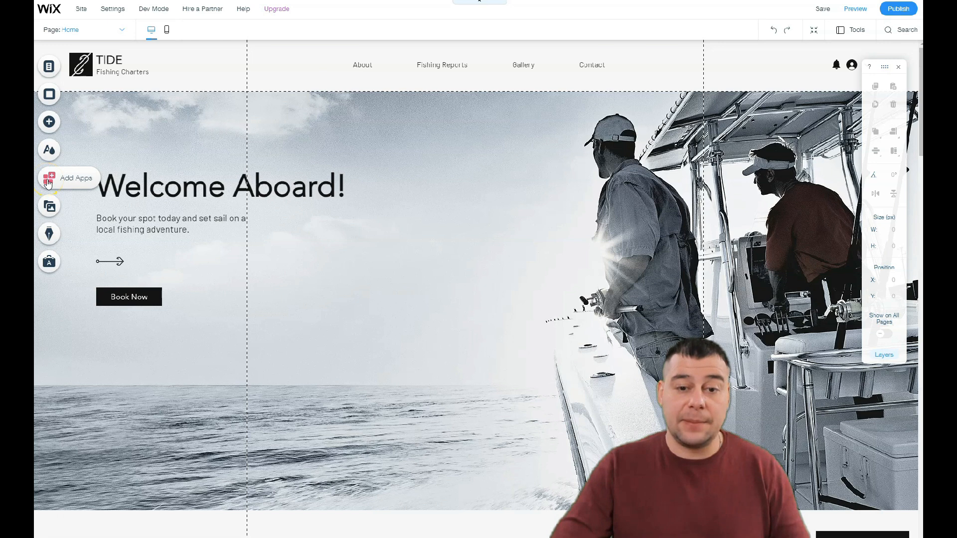
Step: Apply the featured color theme with a black base and orange, blue and green accents to the site
left_click(49, 152)
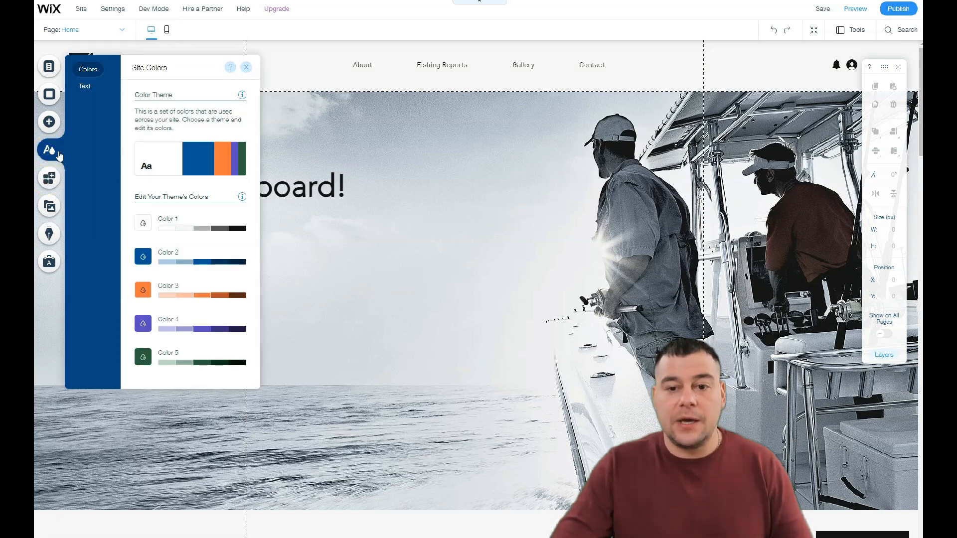
left_click(174, 159)
left_click(172, 213)
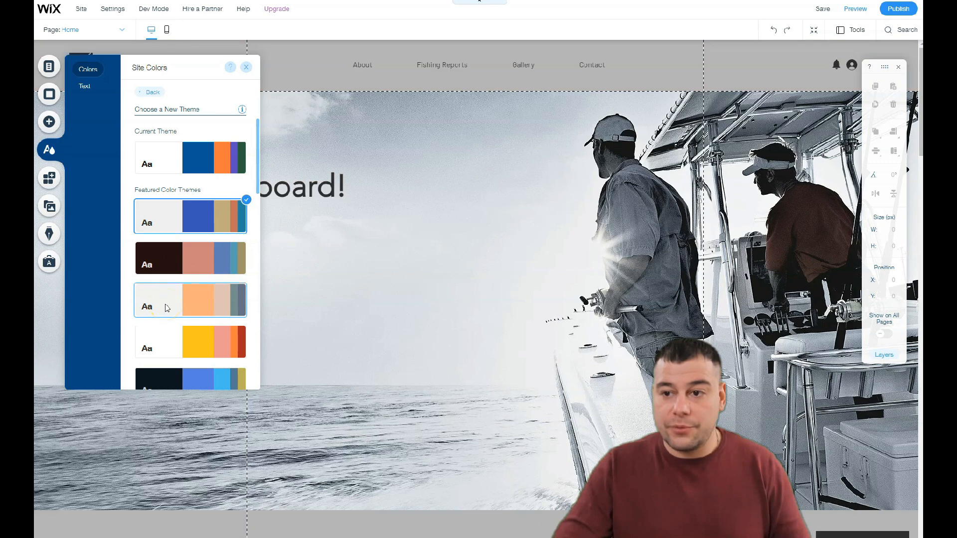
scroll(171, 339, "down", 5)
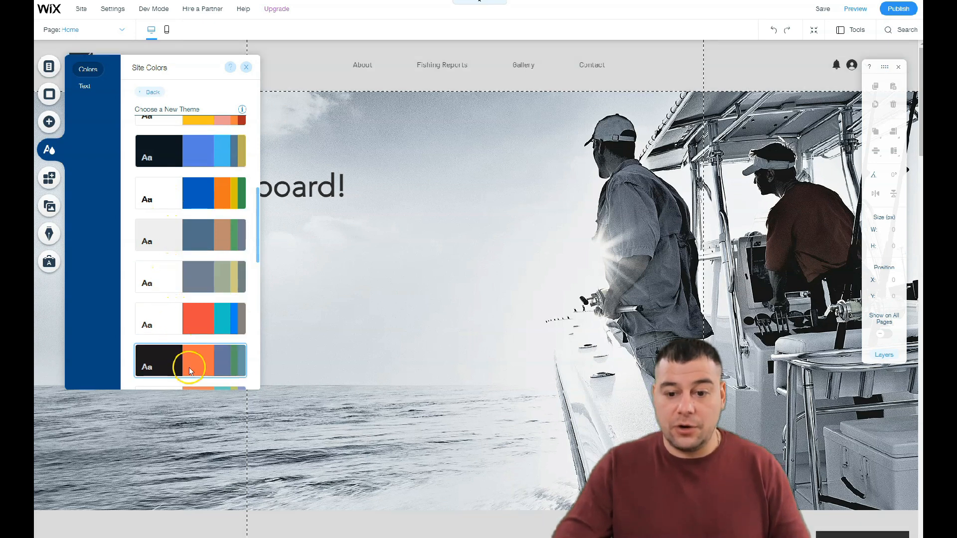
scroll(185, 354, "down", 2)
scroll(184, 348, "down", 2)
left_click(160, 272)
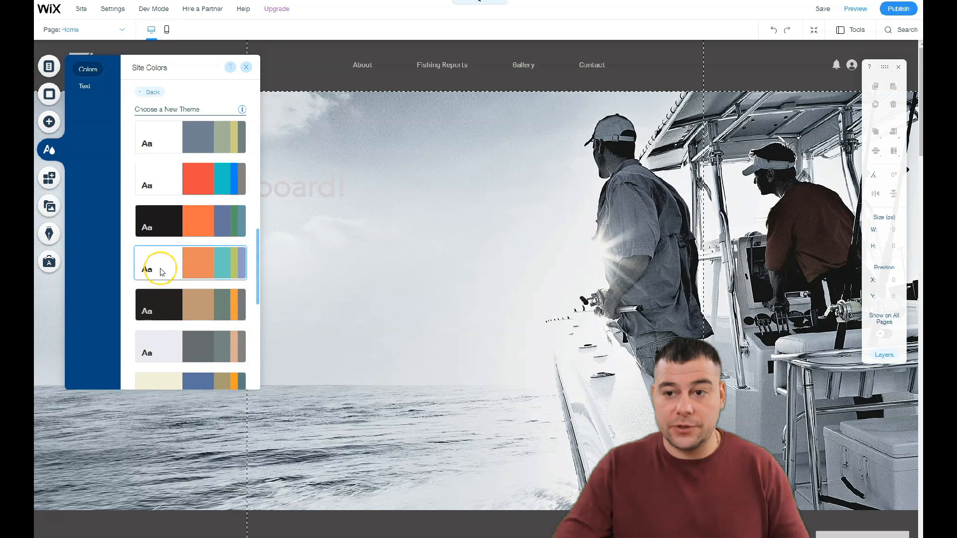
left_click(163, 225)
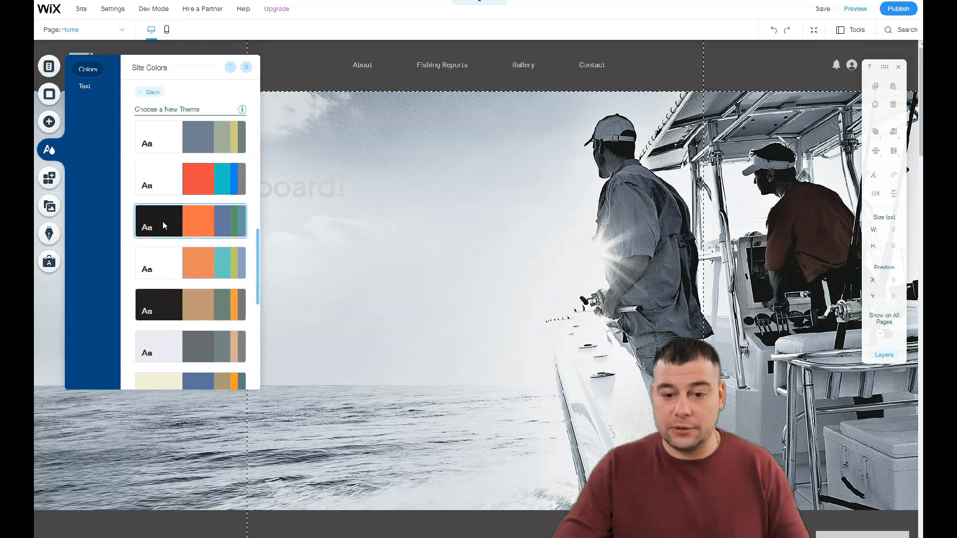
left_click(169, 350)
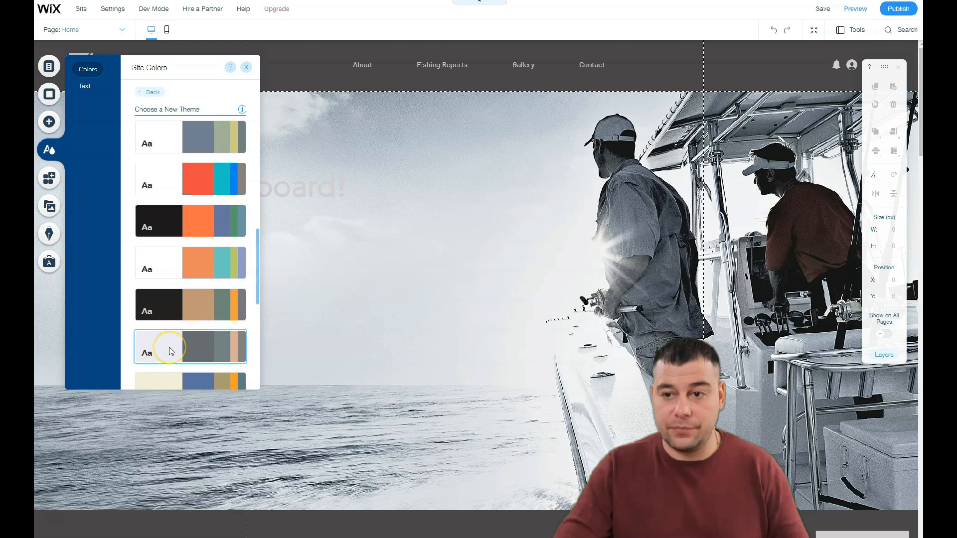
left_click(162, 226)
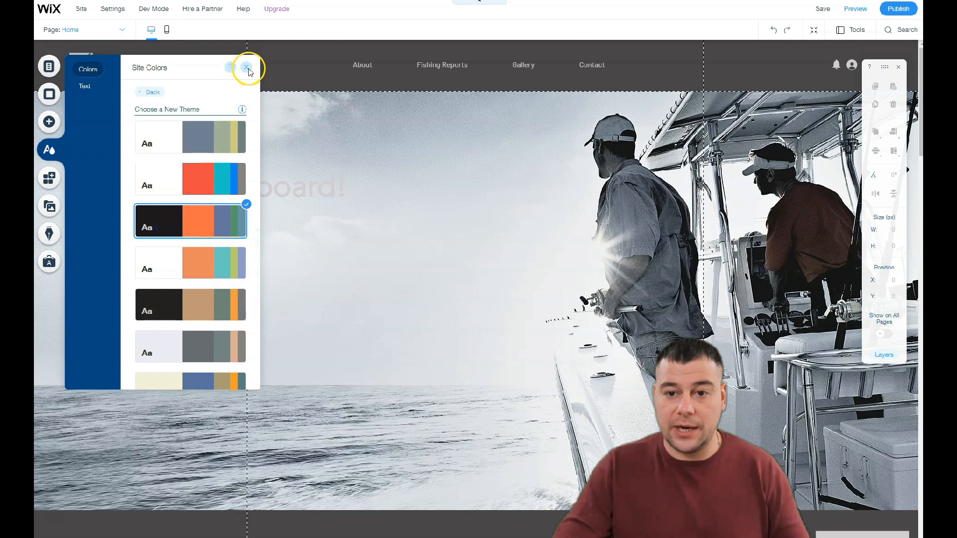
Step: Look through the site's text themes and the font options of Heading 1, and close them without changes
left_click(89, 86)
left_click(169, 122)
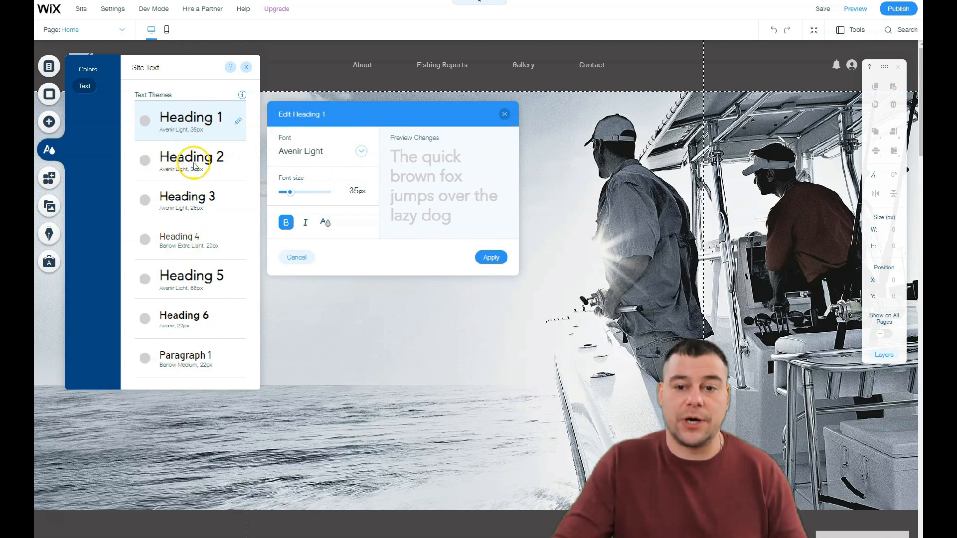
left_click(246, 66)
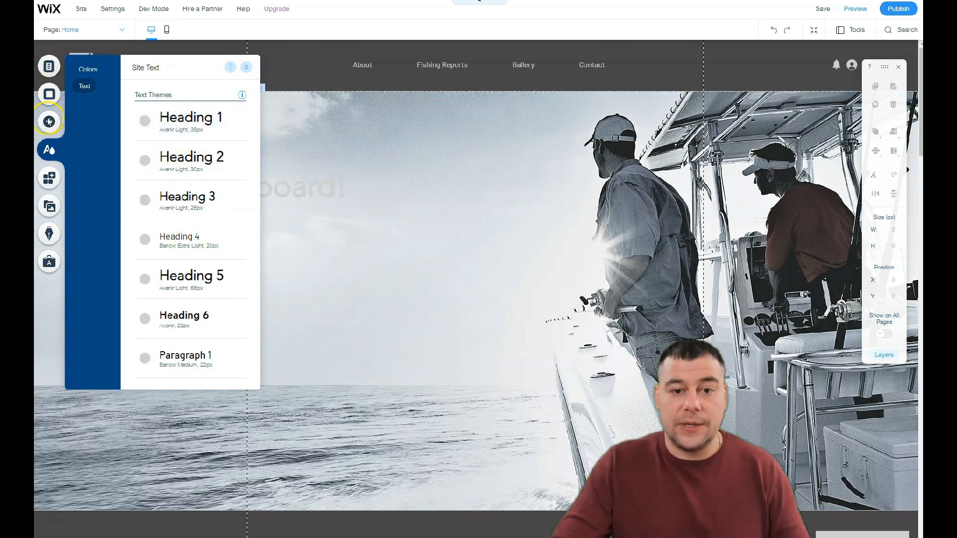
left_click(342, 179)
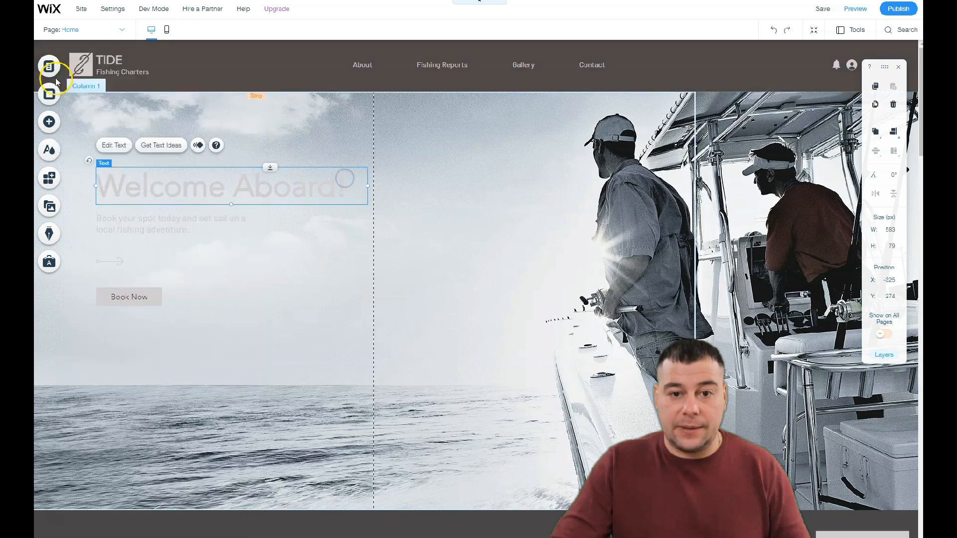
Step: Try grey, light grey and dark navy site colors as the Home page background
left_click(52, 97)
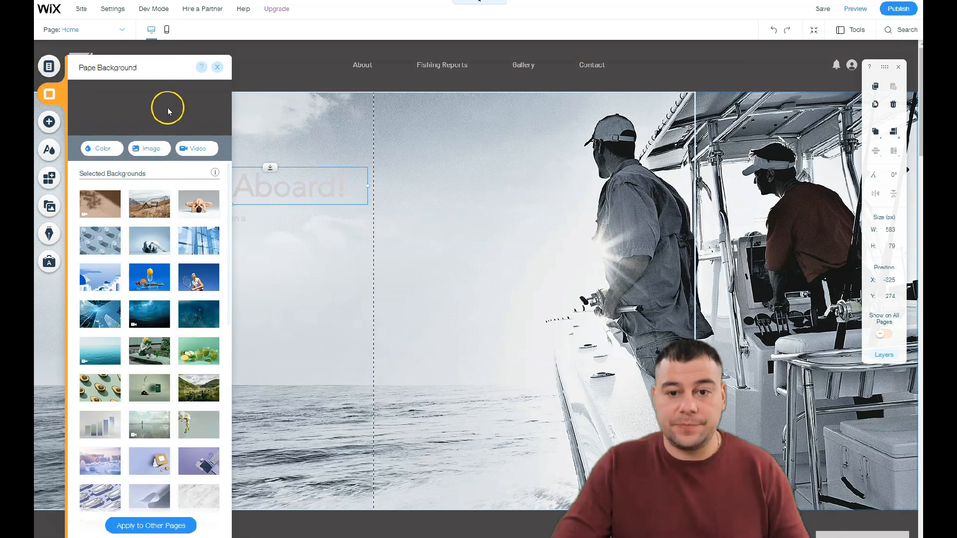
left_click(105, 147)
left_click(118, 220)
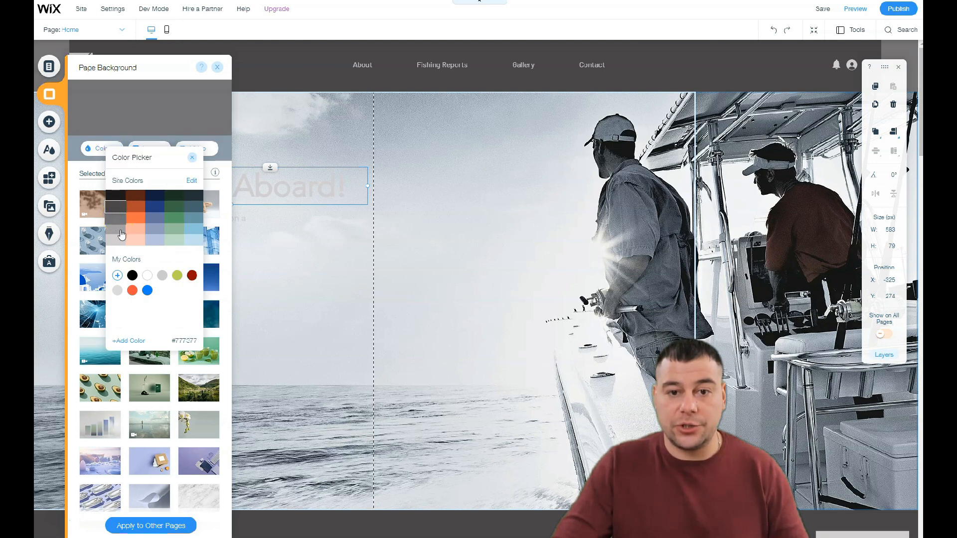
left_click(122, 237)
left_click(119, 243)
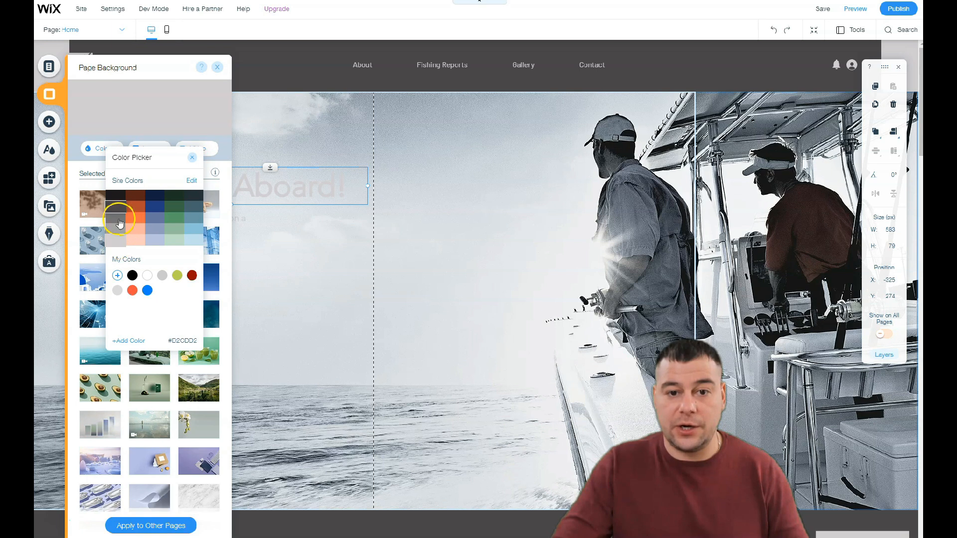
left_click(122, 227)
left_click(126, 231)
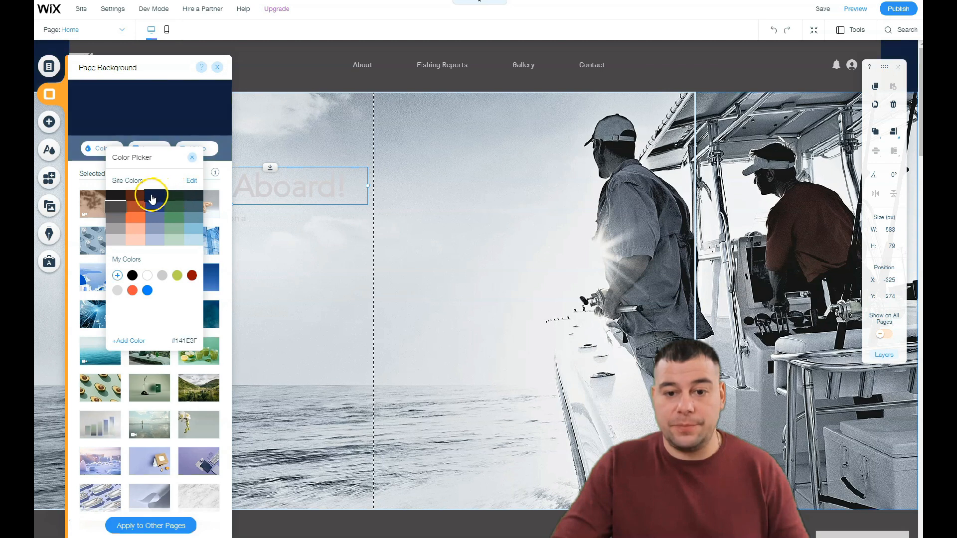
left_click(216, 69)
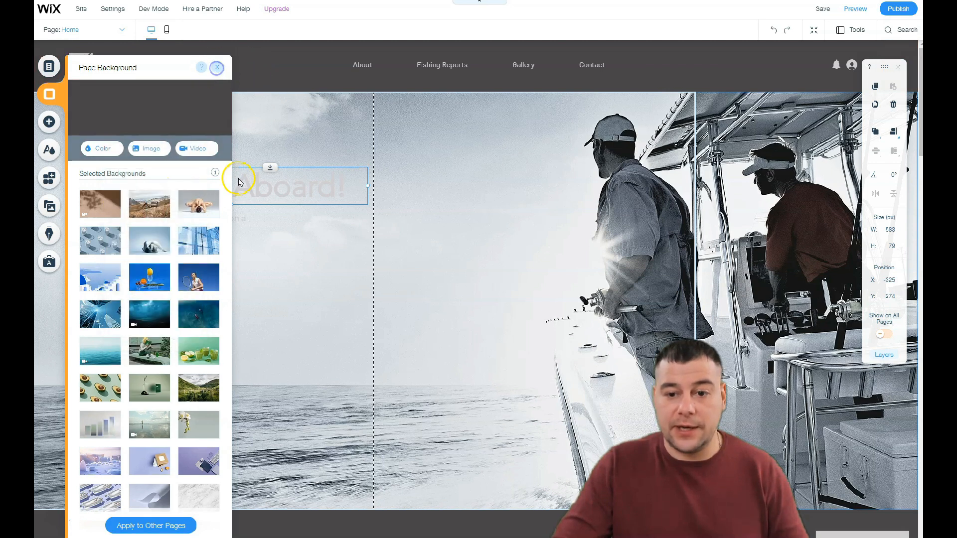
left_click(217, 69)
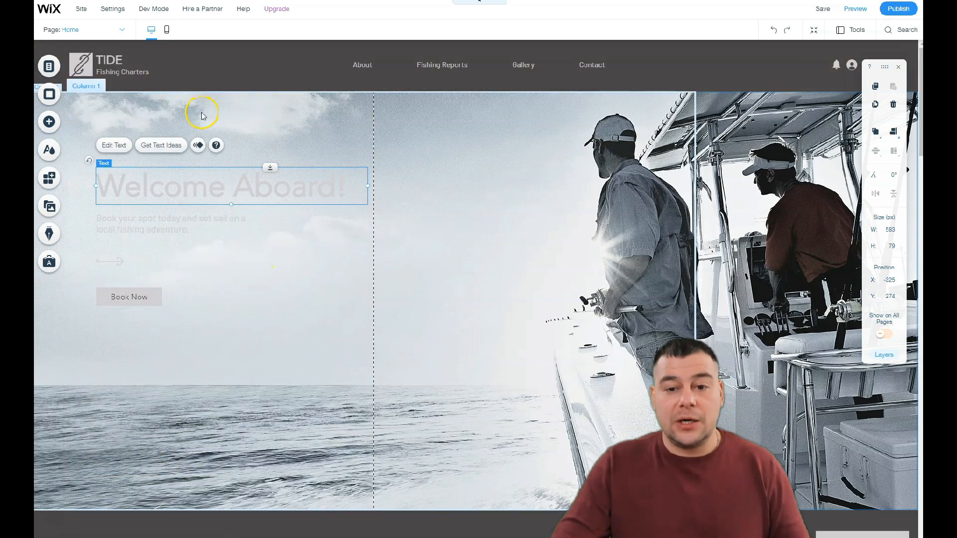
Step: Apply the Heading 1 theme to the "Welcome Aboard!" title and set its font size to 62 px
double_click(199, 187)
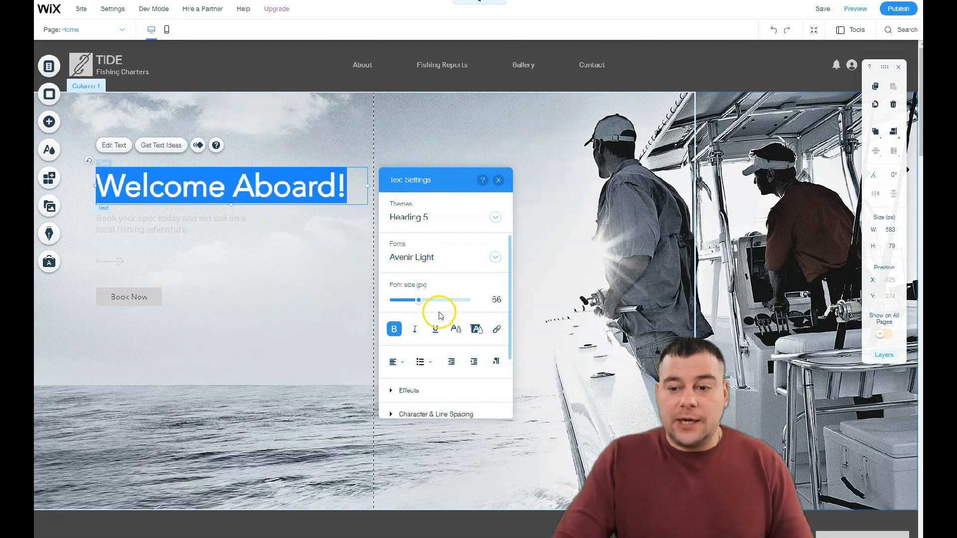
left_click_drag(421, 305, 419, 306)
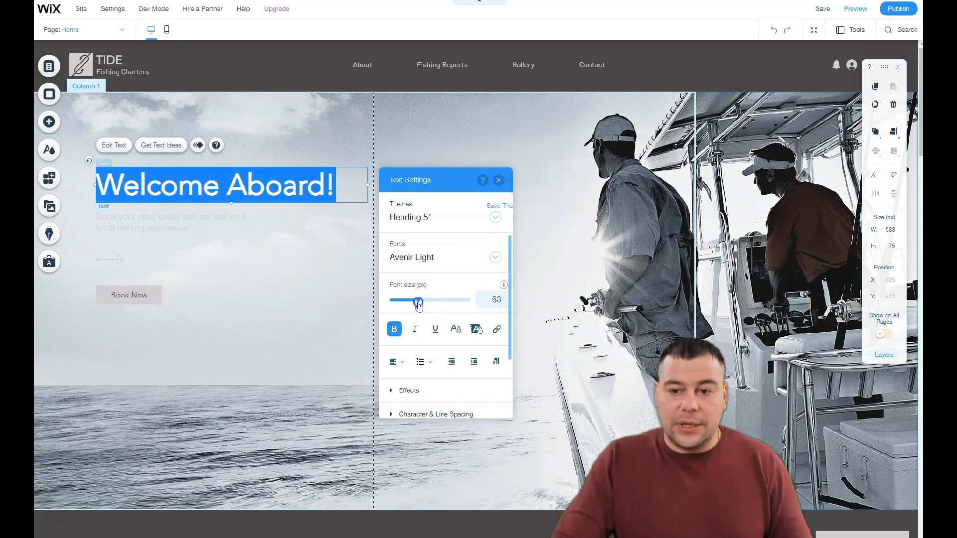
left_click(427, 219)
left_click(443, 107)
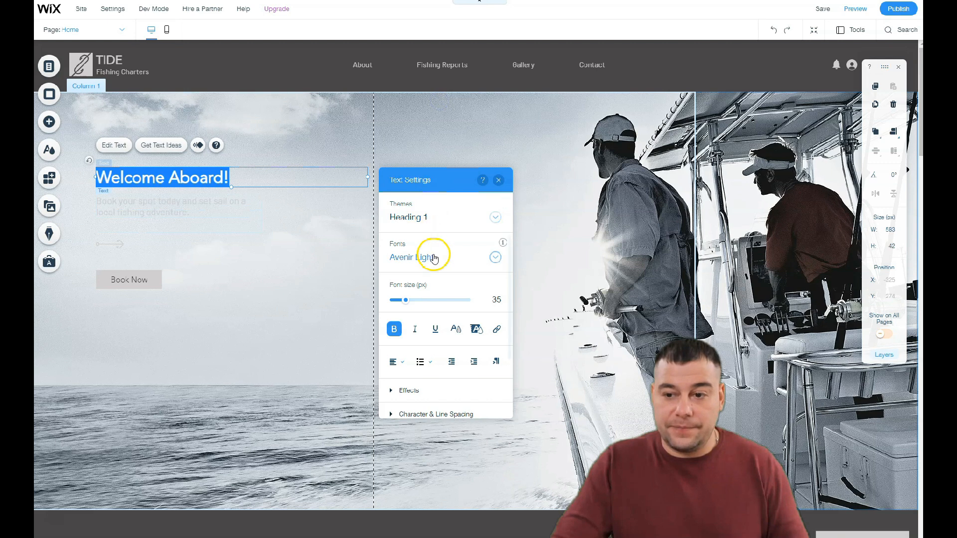
left_click_drag(405, 302, 417, 303)
left_click(369, 183)
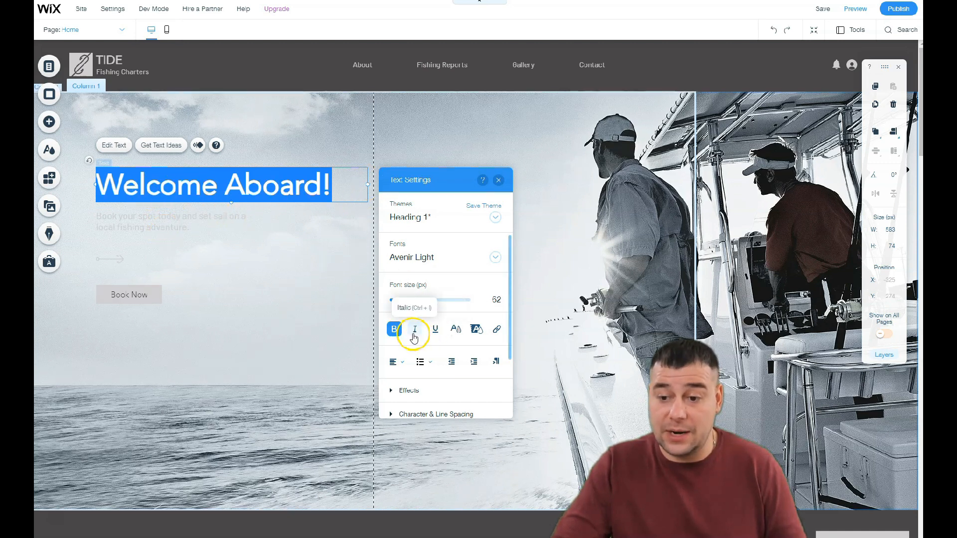
Step: Keep the "Welcome Aboard!" title bold and change its text color to the dark blue site color
left_click(398, 332)
left_click(396, 332)
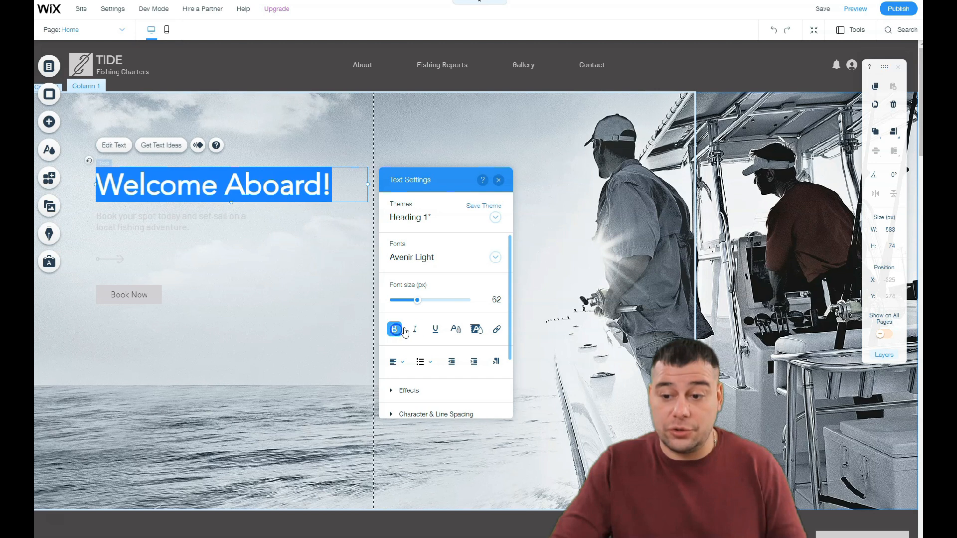
left_click(454, 333)
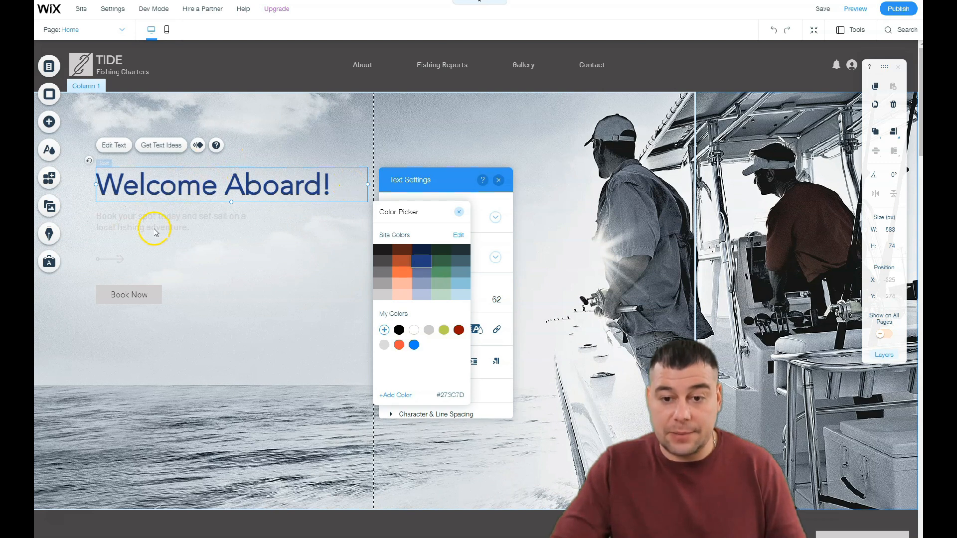
Step: Select the "Book your spot today and set sail on a local fishing adventure." text and keep its Heading 4 theme
left_click(192, 232)
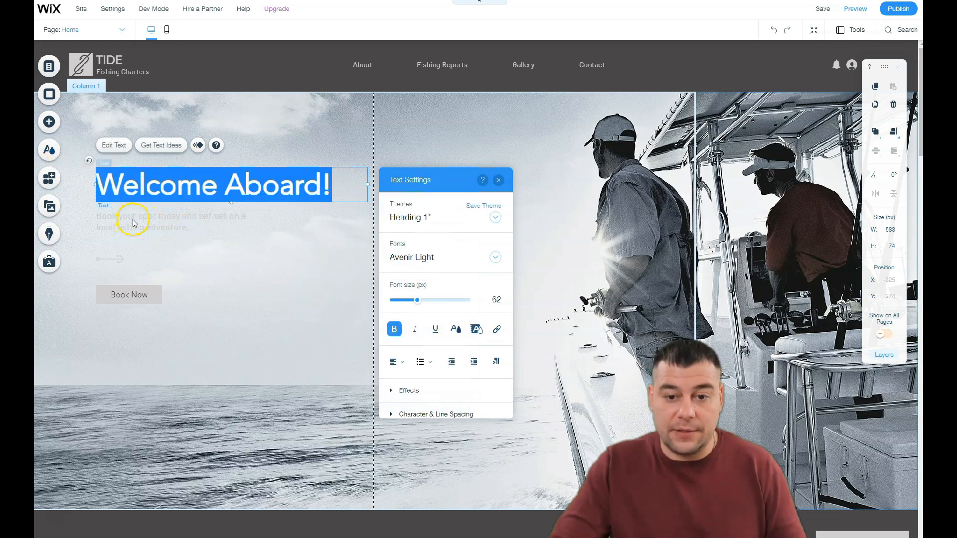
left_click(133, 219)
double_click(133, 219)
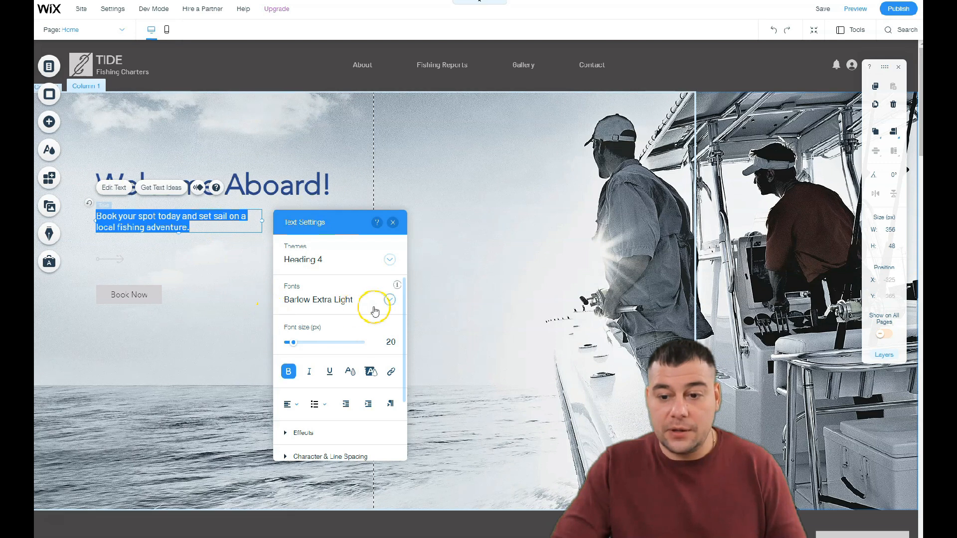
left_click(386, 261)
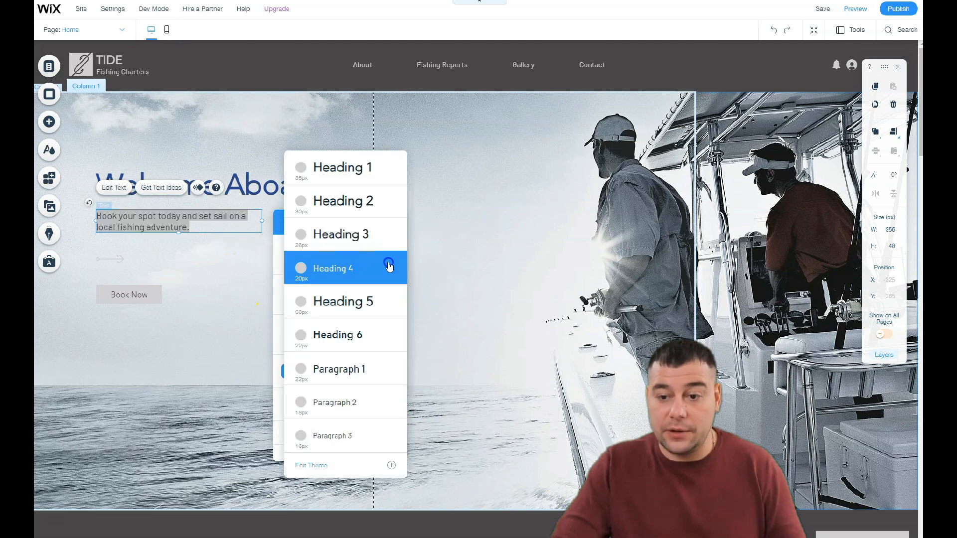
left_click(387, 267)
left_click(388, 261)
left_click(357, 238)
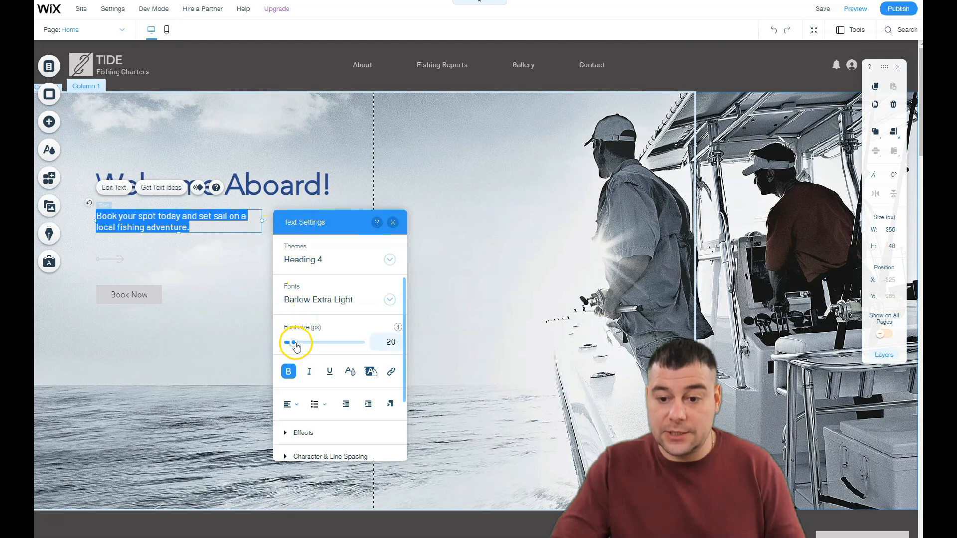
Step: Change the color of the "Book your spot today" text under the title to a dark color
left_click(350, 375)
left_click(319, 297)
left_click(236, 275)
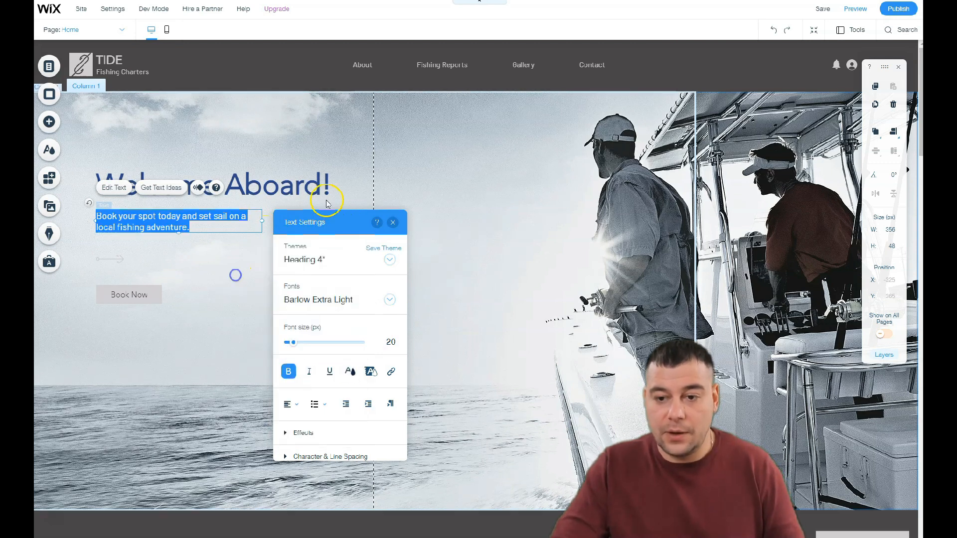
left_click(231, 260)
left_click(238, 310)
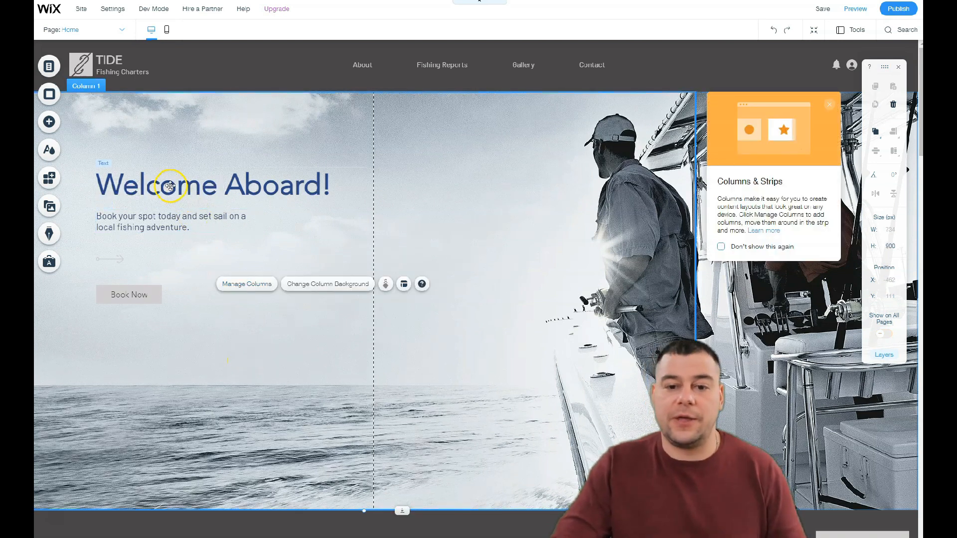
Step: Reposition the "Welcome Aboard!" title slightly higher at X -325, Y 261, and briefly view the strips available to add
left_click_drag(170, 186, 335, 178)
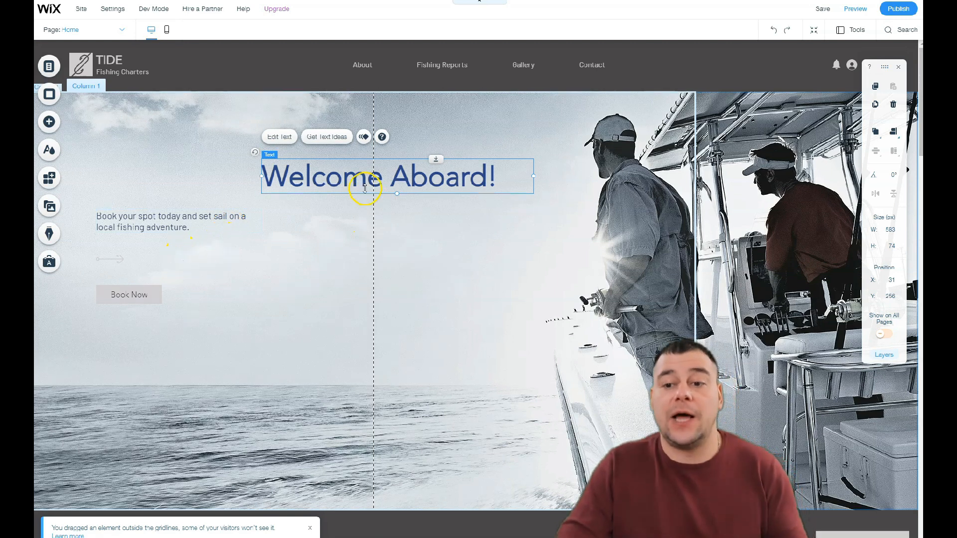
mouse_move(208, 181)
left_mouse_down()
mouse_move(162, 180)
mouse_move(191, 181)
left_mouse_up()
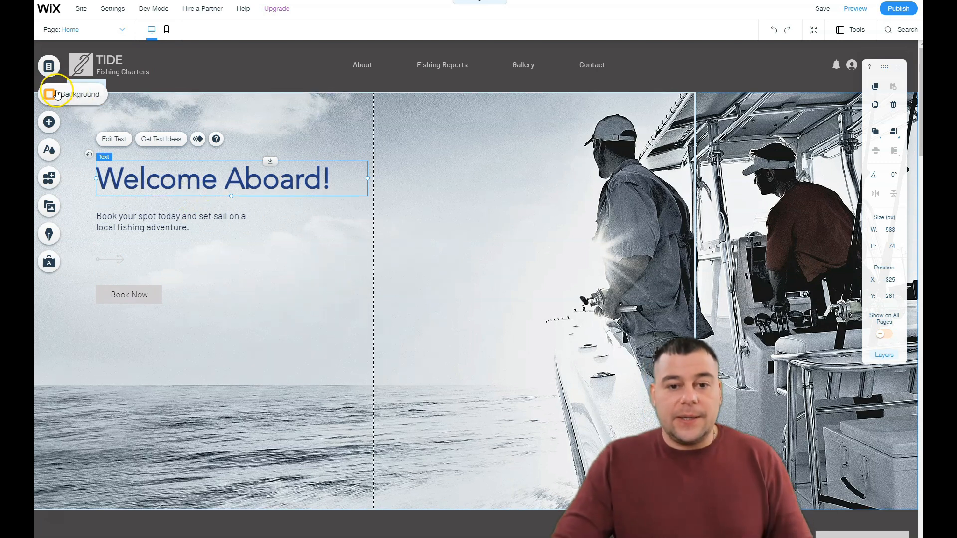
left_click(50, 123)
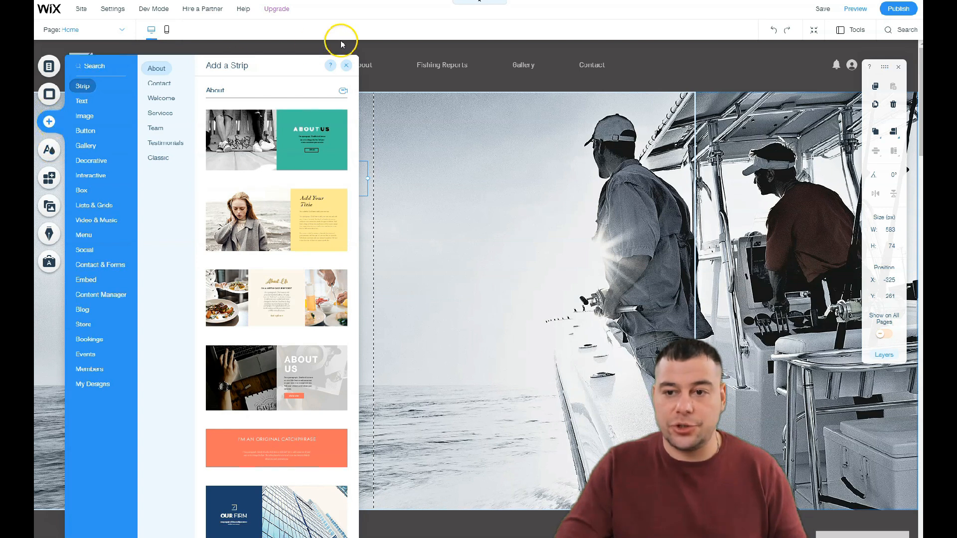
left_click(346, 65)
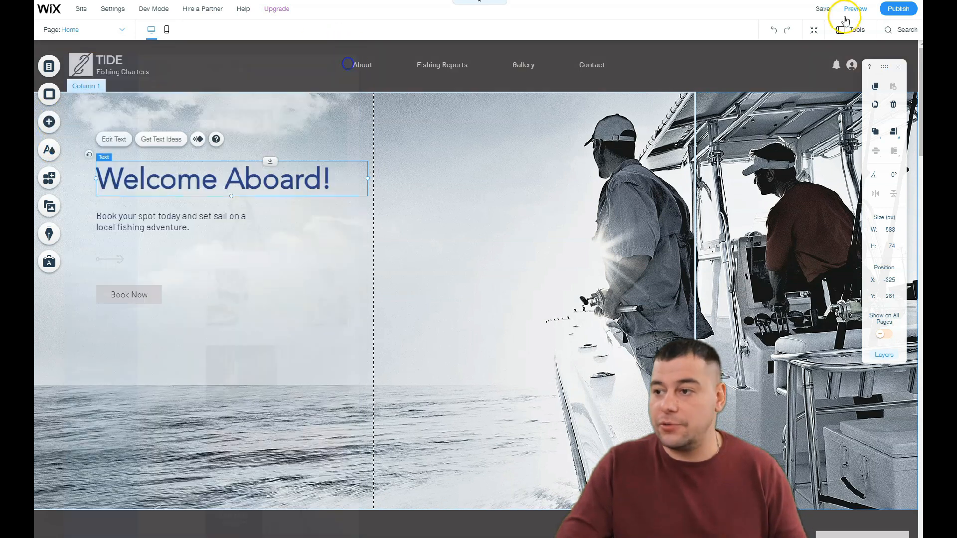
Step: Switch to Zoom Out mode and widen the space between the four-photo section and the "A Unique Adventure" section
left_click(813, 30)
left_click(560, 204)
scroll(555, 239, "down", 6)
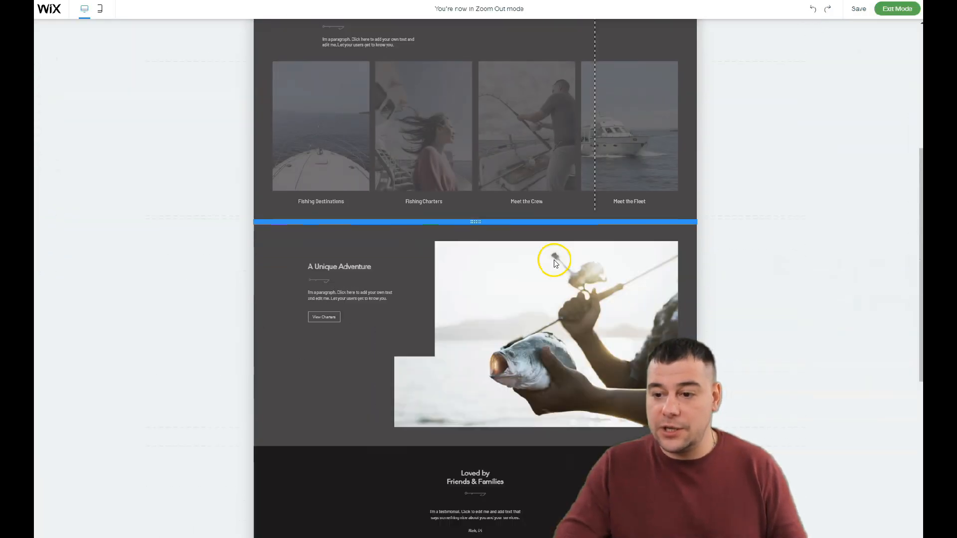
scroll(518, 215, "up", 2)
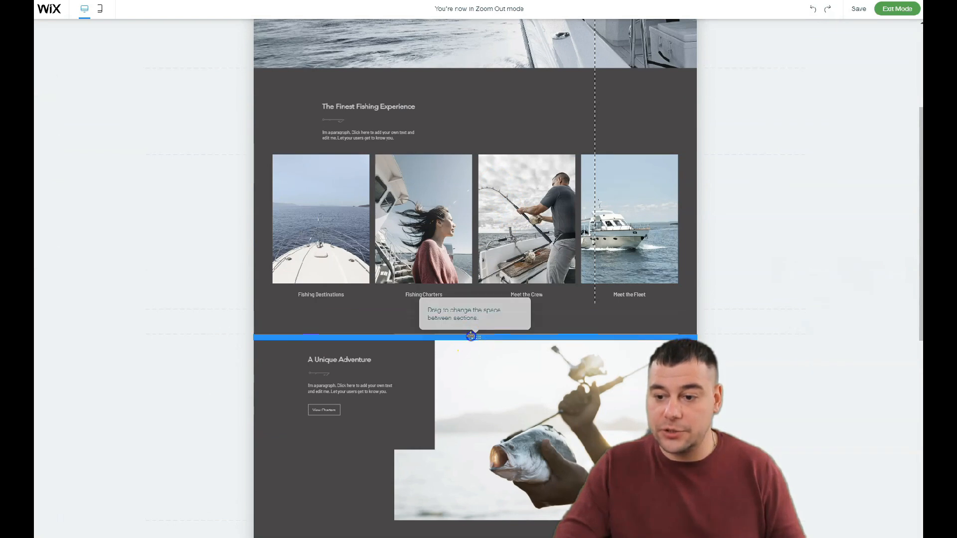
left_click_drag(466, 385, 467, 431)
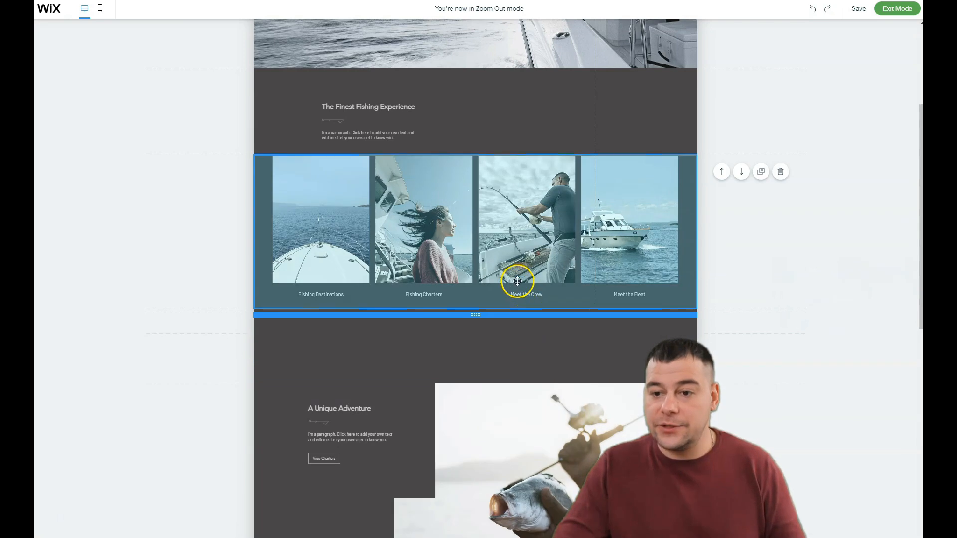
Step: Move the four-photo section down below "A Unique Adventure", and move "A Unique Adventure" back beneath the photos
left_click(742, 171)
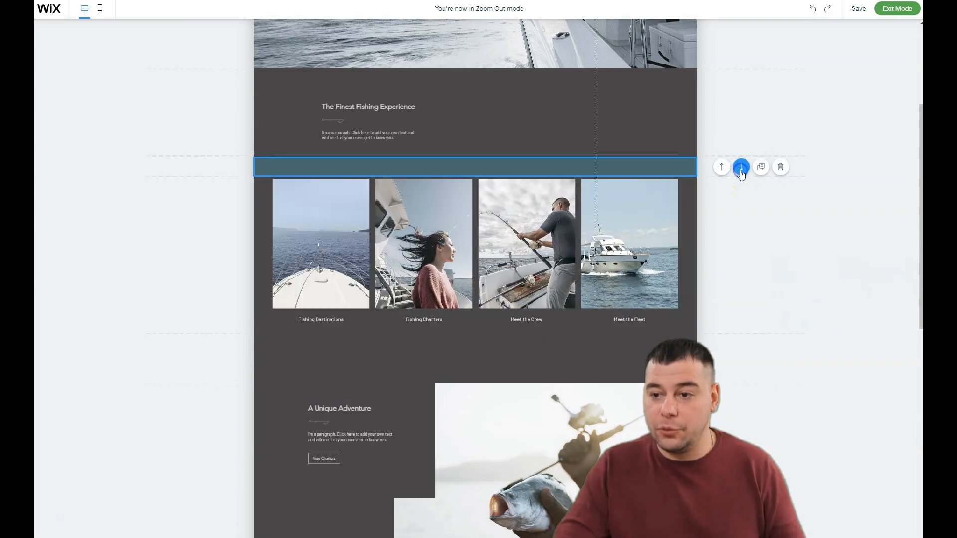
left_click(742, 172)
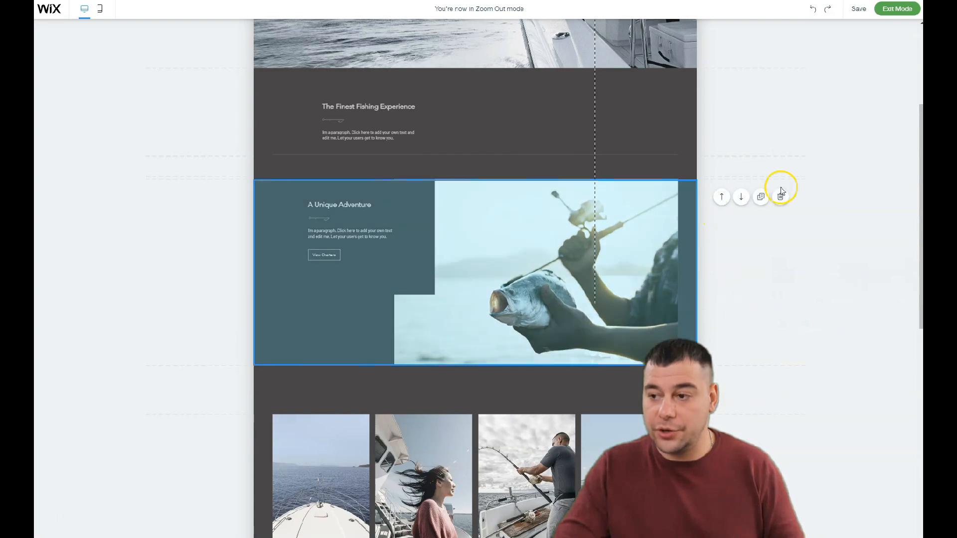
left_click(741, 198)
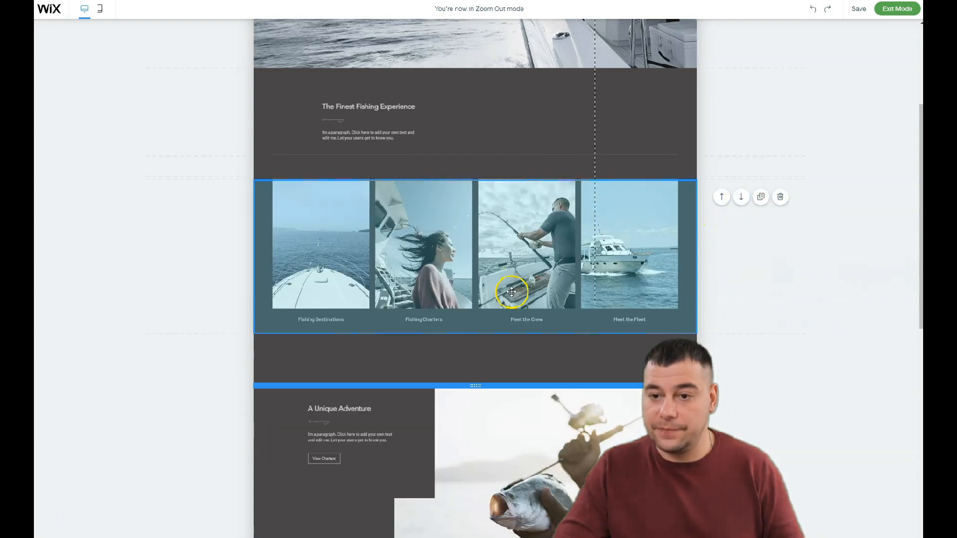
Step: Review the Home page's sections from the hero strip down to the footer in Zoom Out mode, and exit the mode
scroll(531, 299, "down", 8)
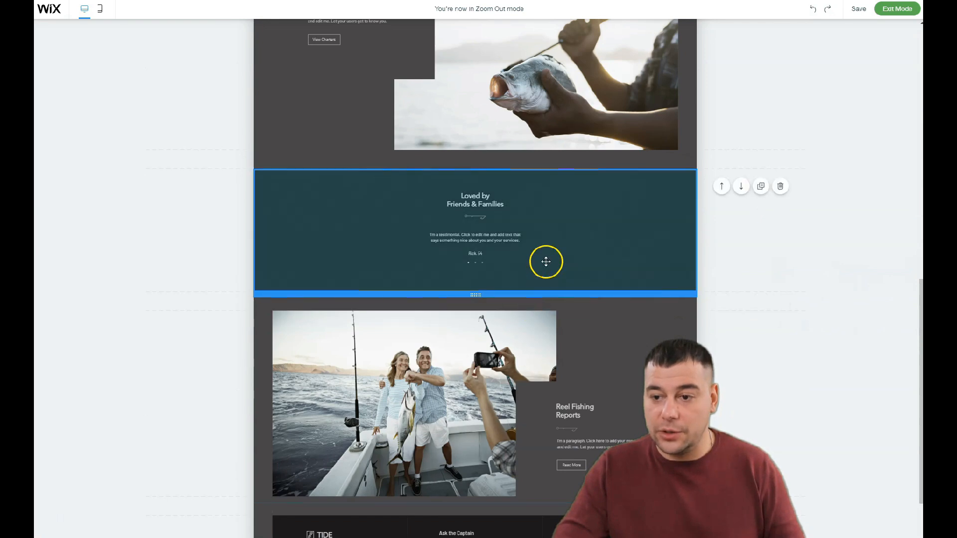
scroll(545, 259, "down", 2)
scroll(568, 309, "up", 15)
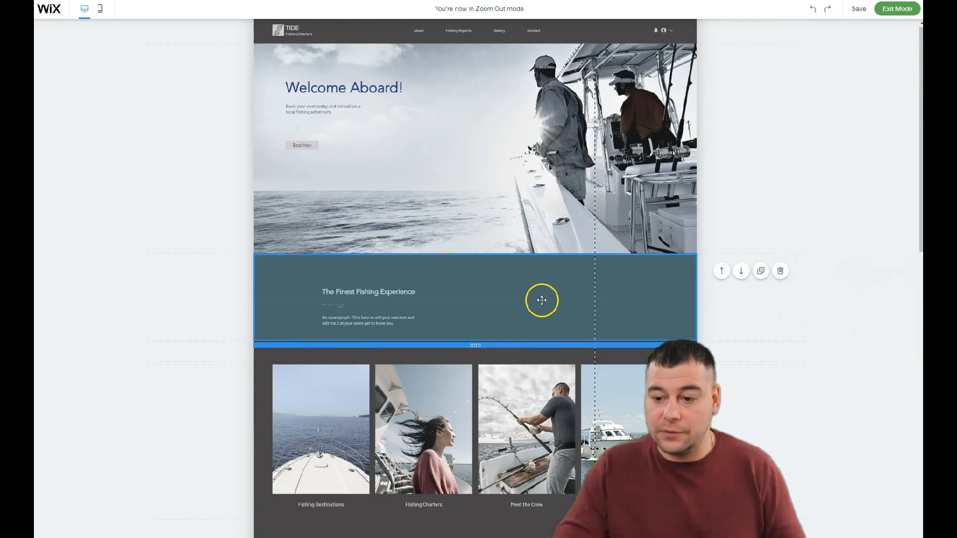
scroll(548, 299, "down", 10)
scroll(545, 301, "down", 1)
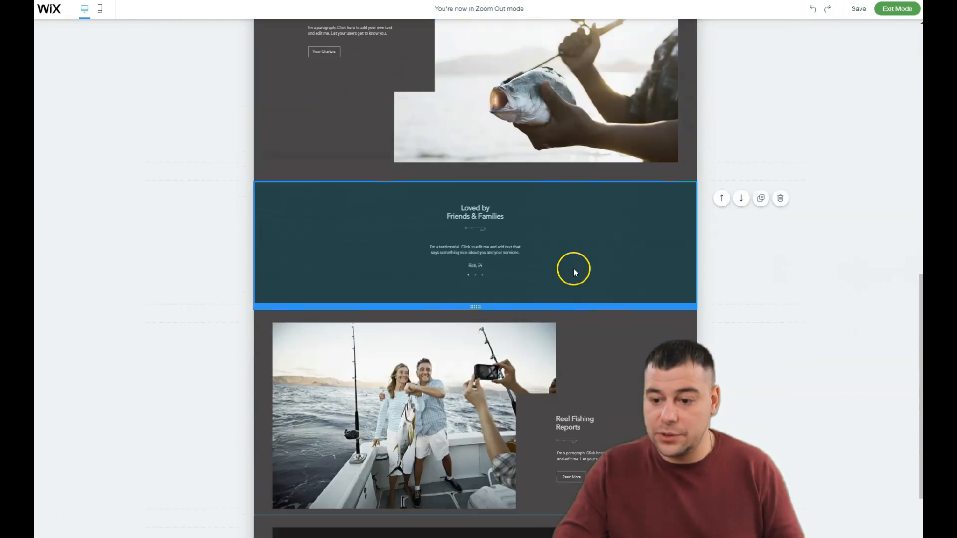
scroll(573, 270, "up", 10)
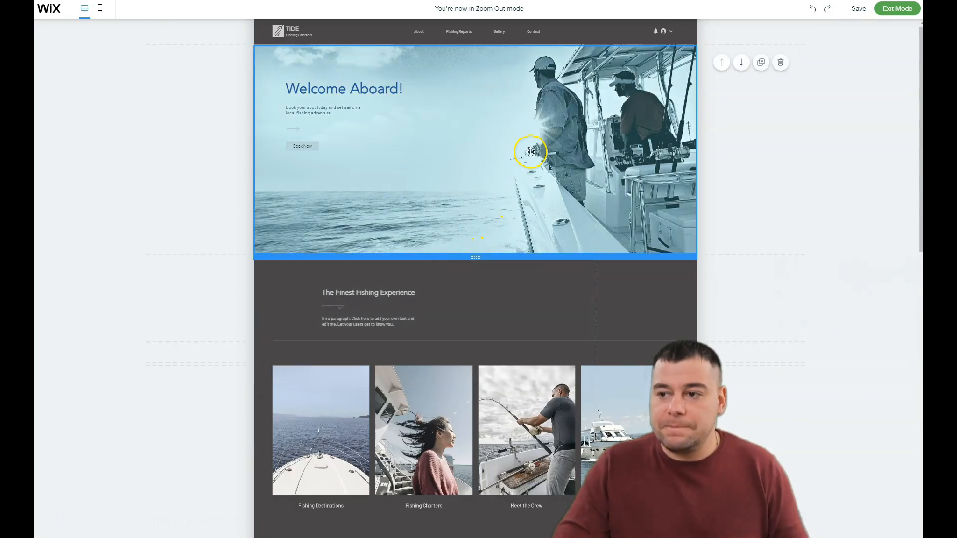
left_click(898, 9)
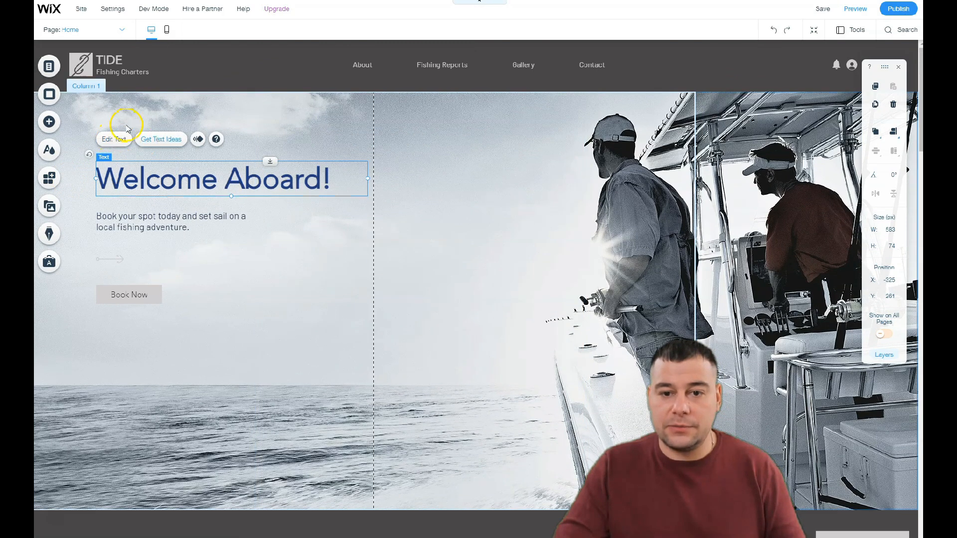
Step: Open the image choices for the Column 1 background of the hero strip and search Media from Wix for "fitness"
left_click(315, 108)
left_click(386, 106)
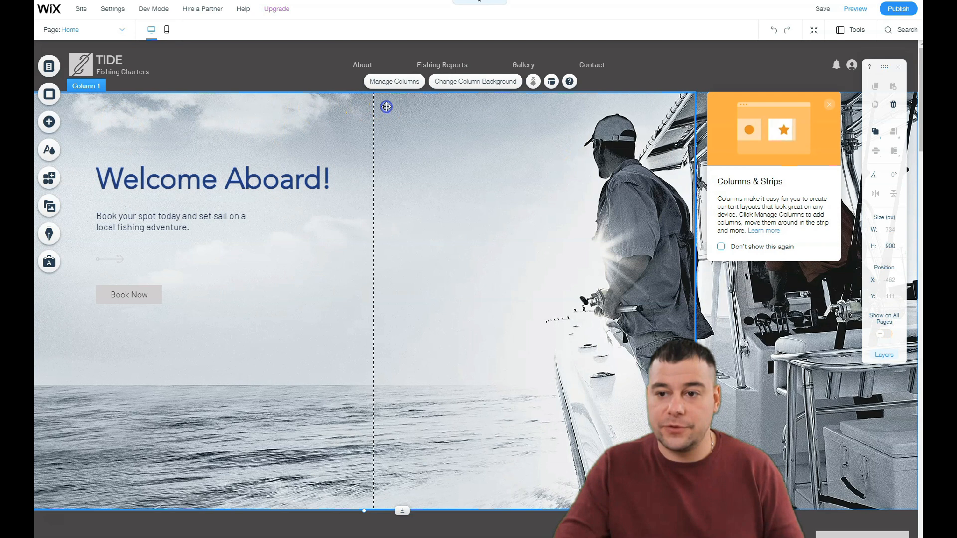
left_click(461, 91)
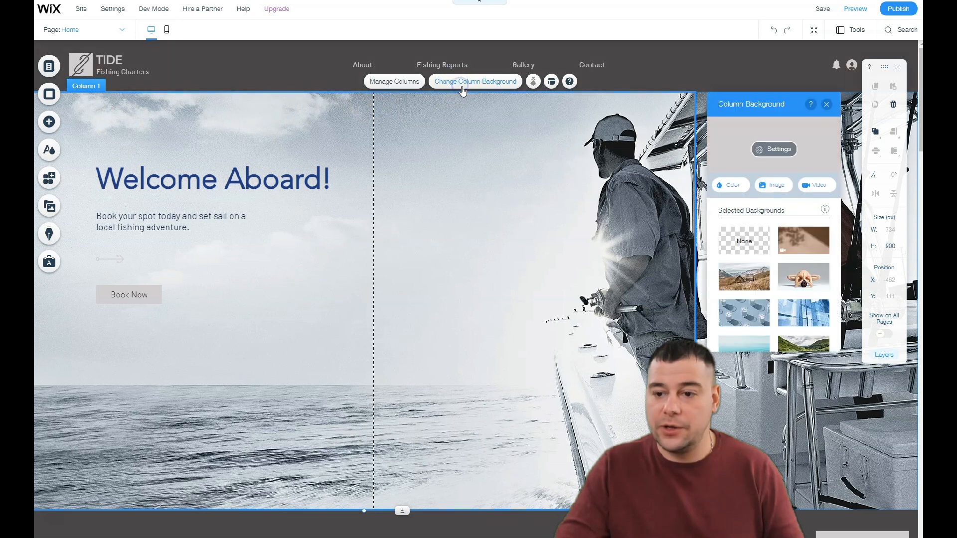
left_click(759, 186)
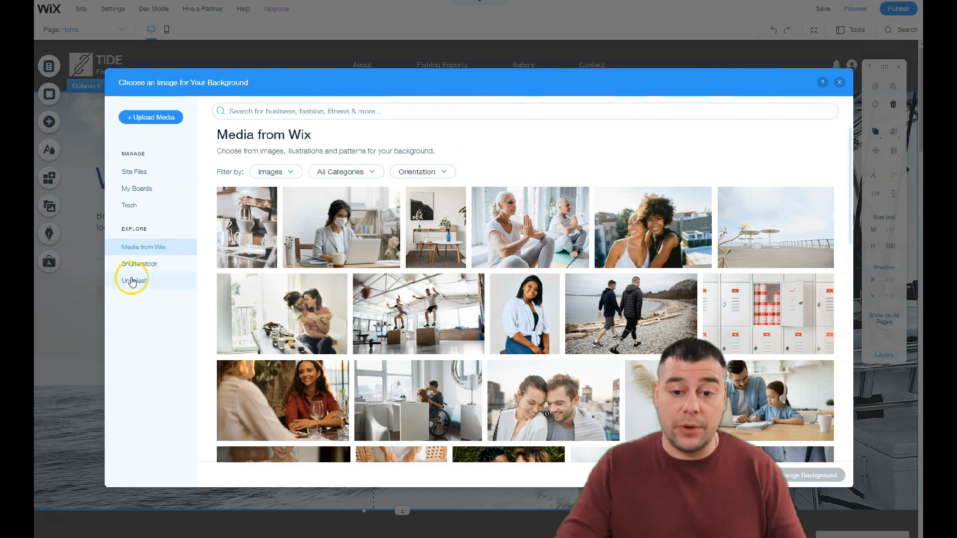
left_click(315, 111)
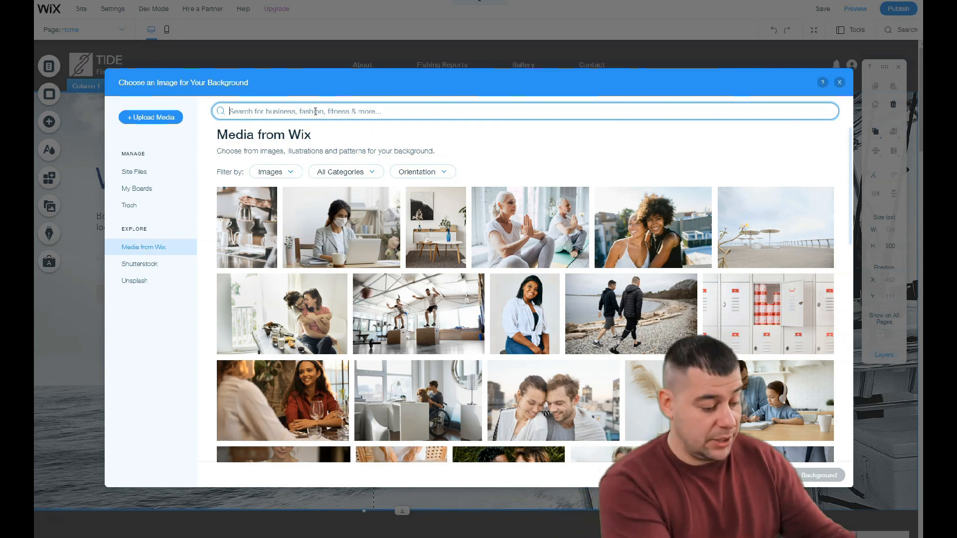
type("fi")
type("itness")
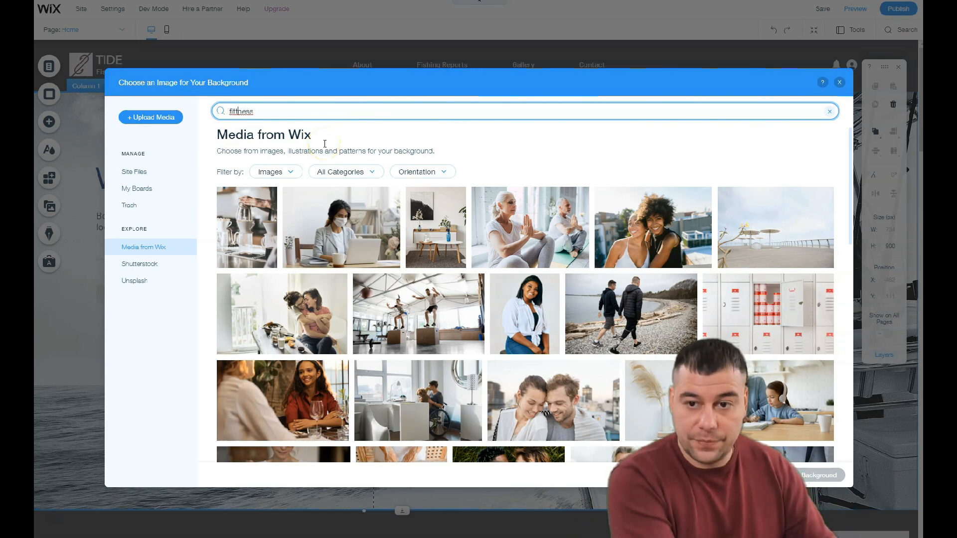
key("Return")
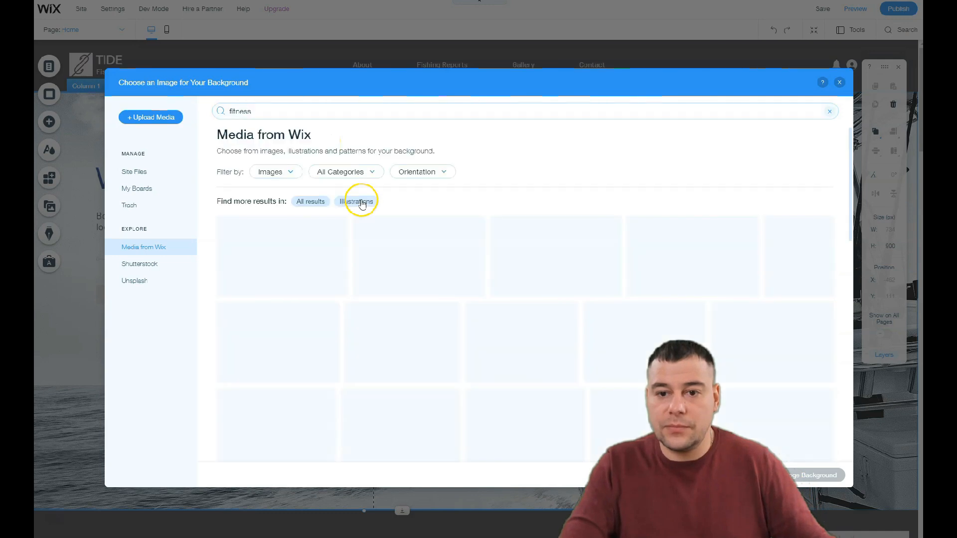
Step: Set the "Fitness Portrait" image of the woman sitting in sportswear as the Column 1 background
scroll(499, 269, "down", 4)
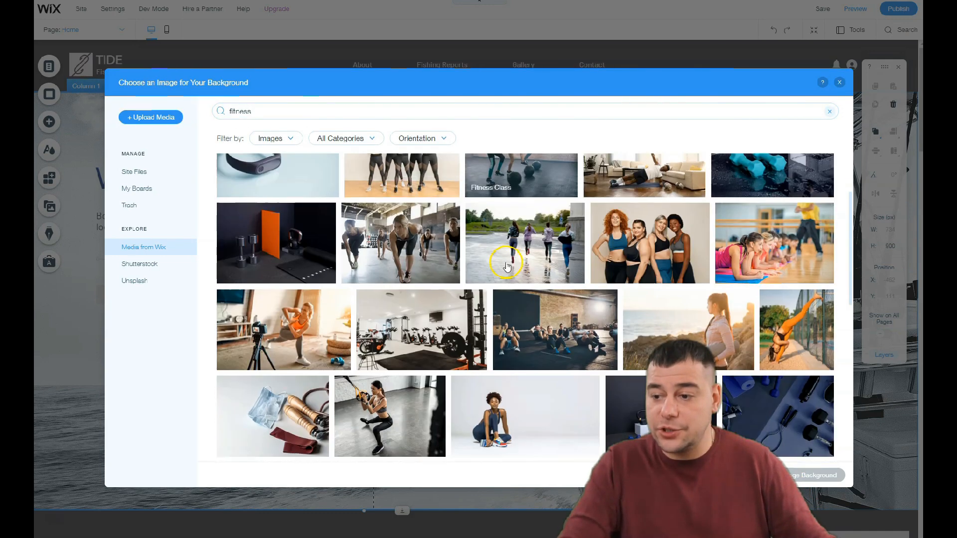
scroll(519, 269, "down", 3)
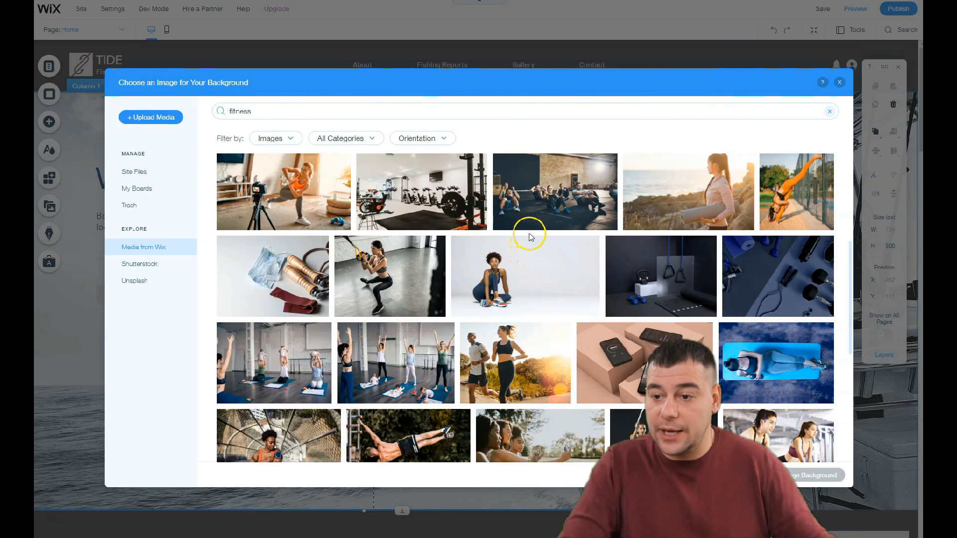
left_click(522, 271)
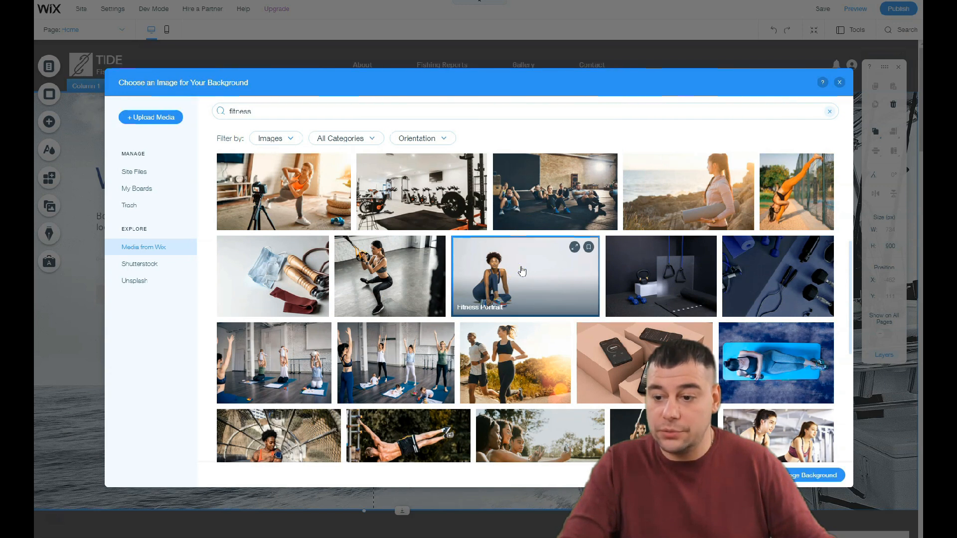
left_click(812, 476)
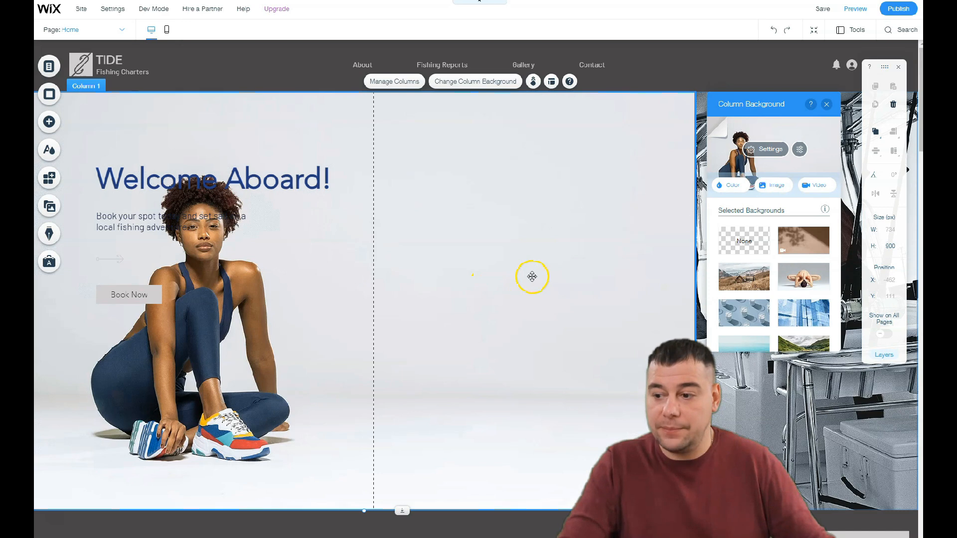
scroll(532, 277, "down", 2)
scroll(658, 252, "up", 2)
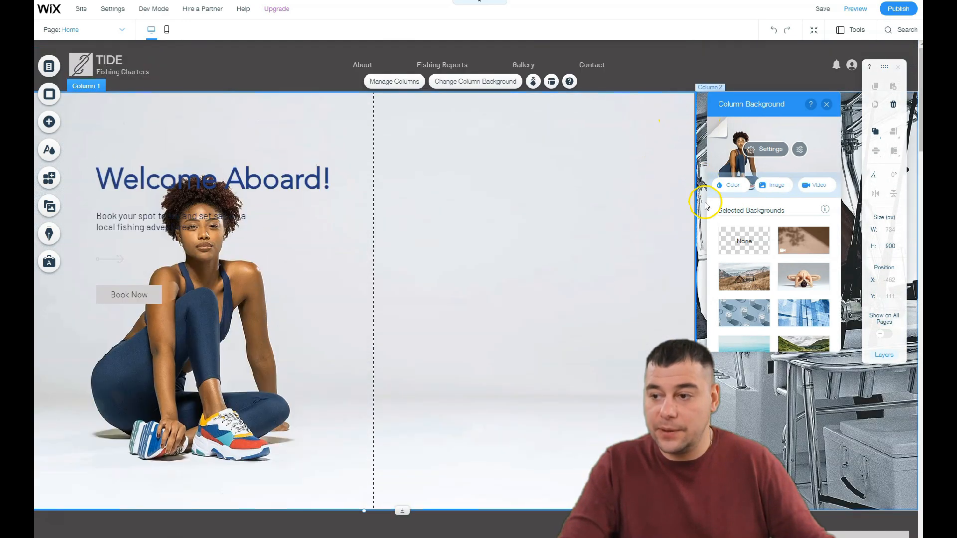
Step: Delete the hero strip's second column, which holds the boat image
left_click(702, 109)
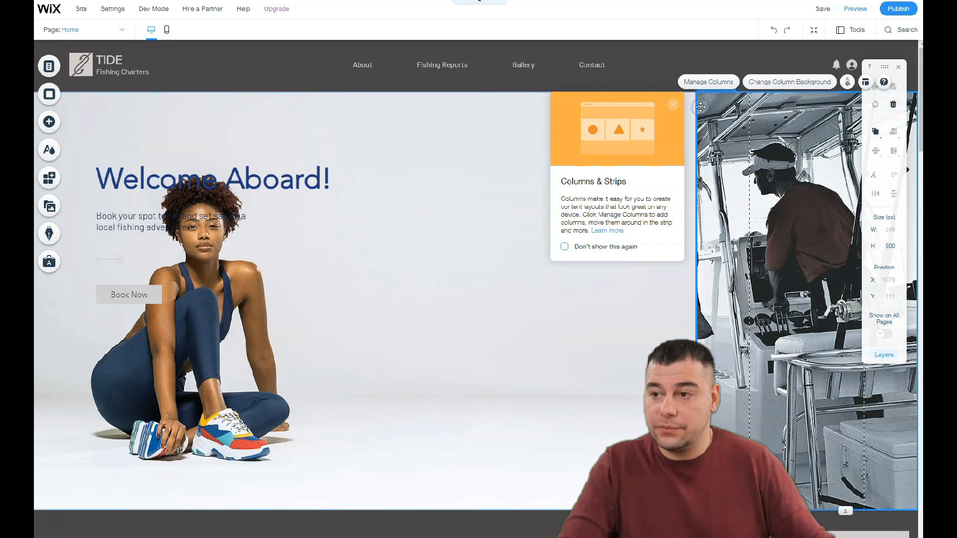
left_click(707, 81)
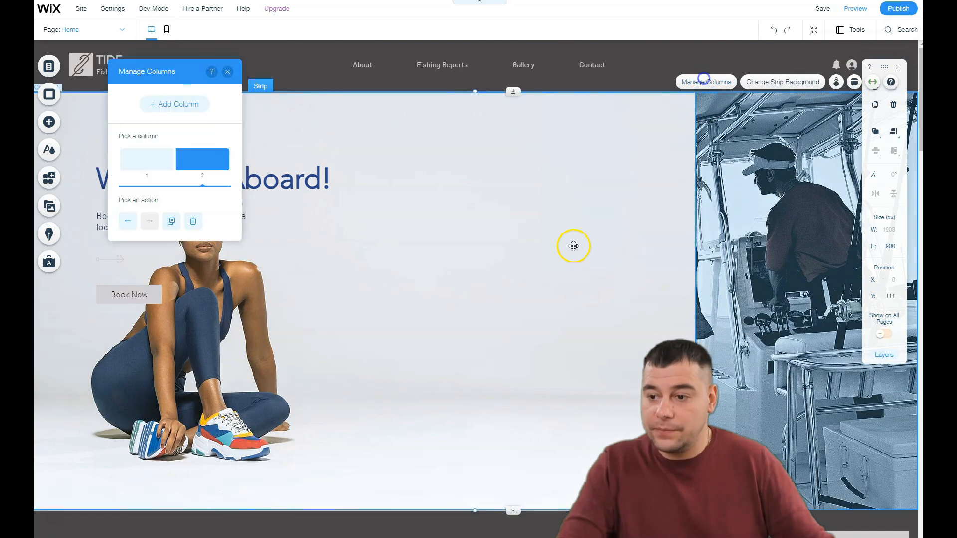
left_click(195, 222)
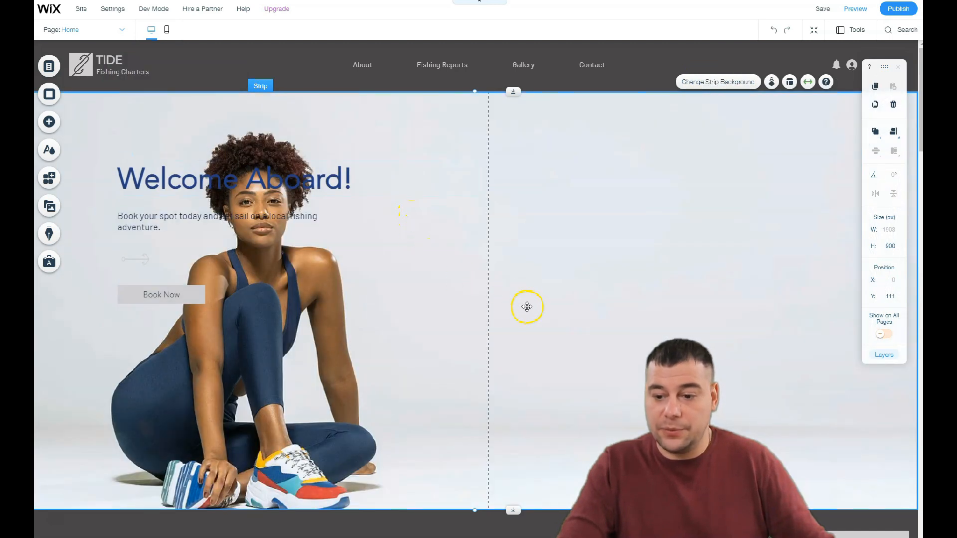
Step: Move the hero strip's title, paragraph and Book Now button onto its empty right half, left-aligned at about X 574
scroll(518, 294, "down", 3)
scroll(519, 282, "up", 3)
left_click_drag(174, 180, 636, 194)
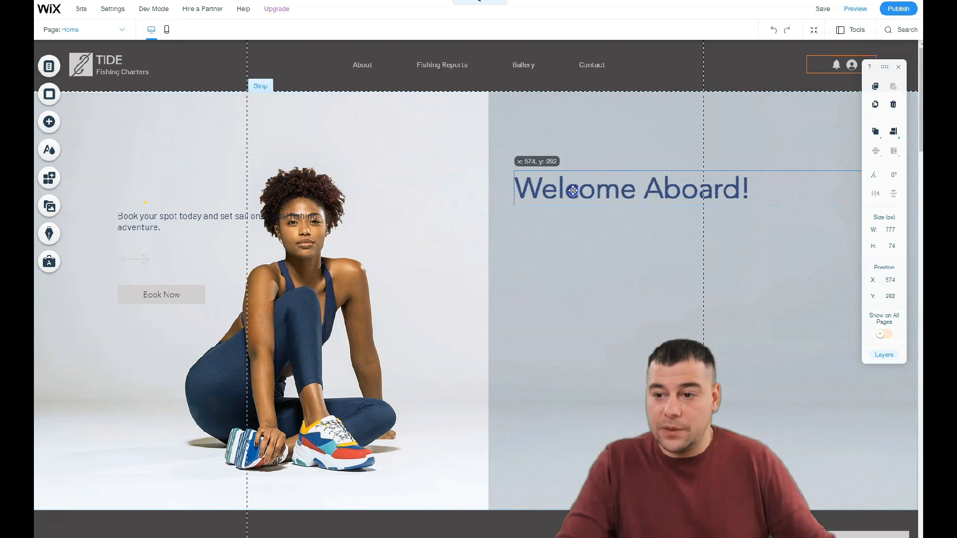
mouse_move(194, 237)
left_mouse_down()
mouse_move(161, 221)
mouse_move(566, 255)
mouse_move(554, 256)
left_mouse_up()
left_click_drag(150, 297, 547, 339)
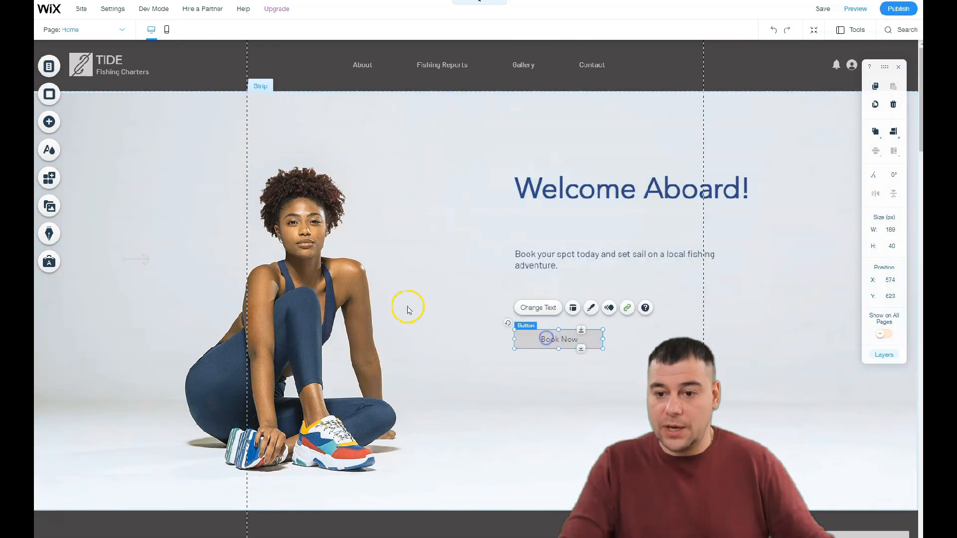
scroll(459, 304, "down", 4)
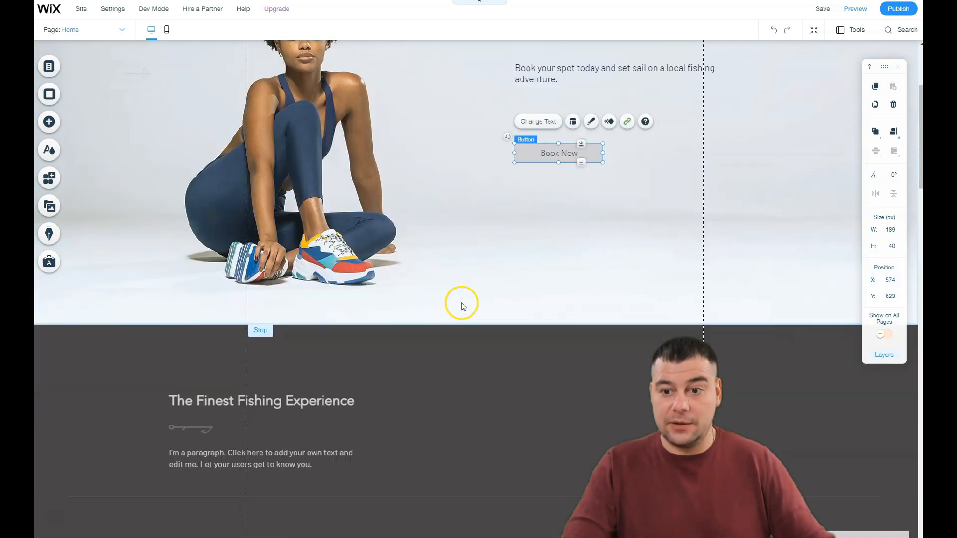
scroll(461, 305, "up", 4)
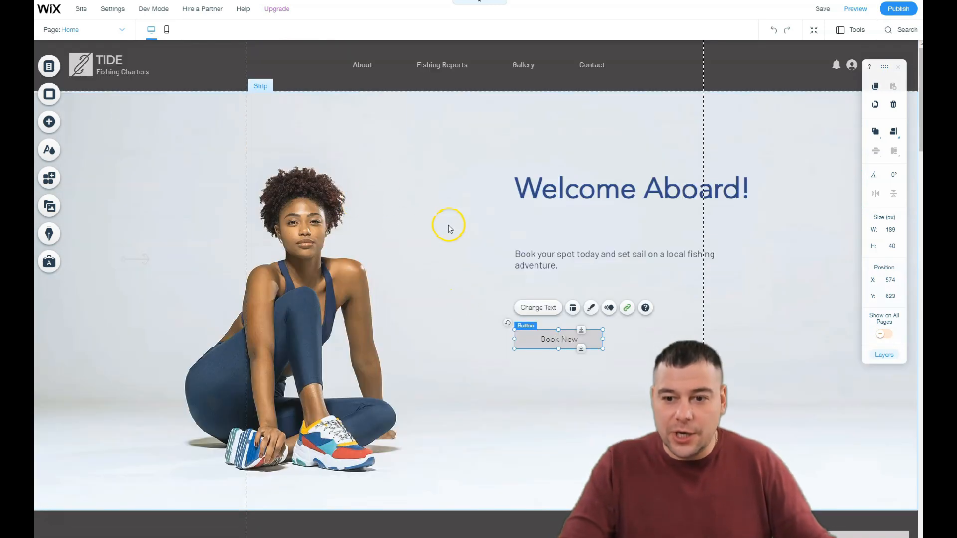
Step: Open the media organizer of the four-image gallery below "The Finest Fishing Experience"
scroll(449, 225, "down", 5)
scroll(451, 228, "down", 4)
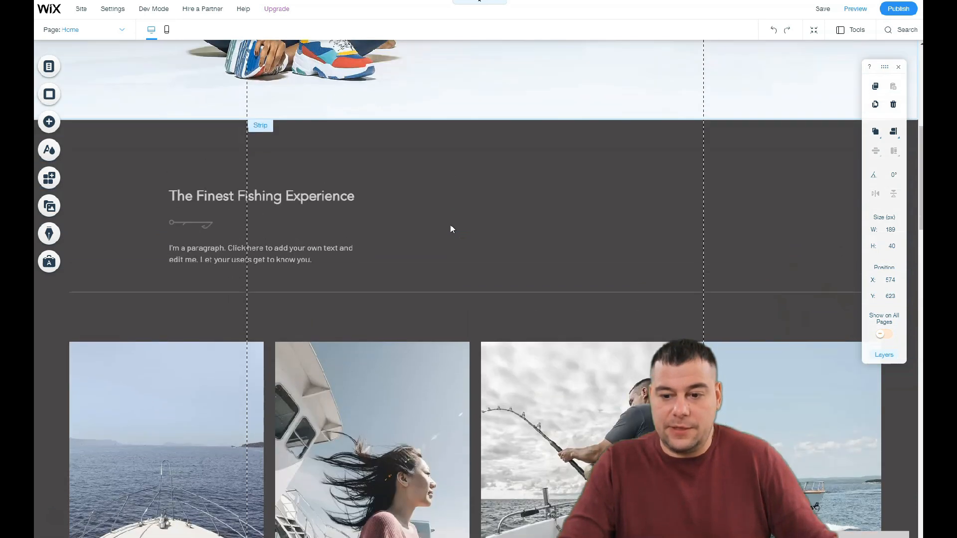
scroll(451, 229, "up", 1)
scroll(451, 228, "down", 3)
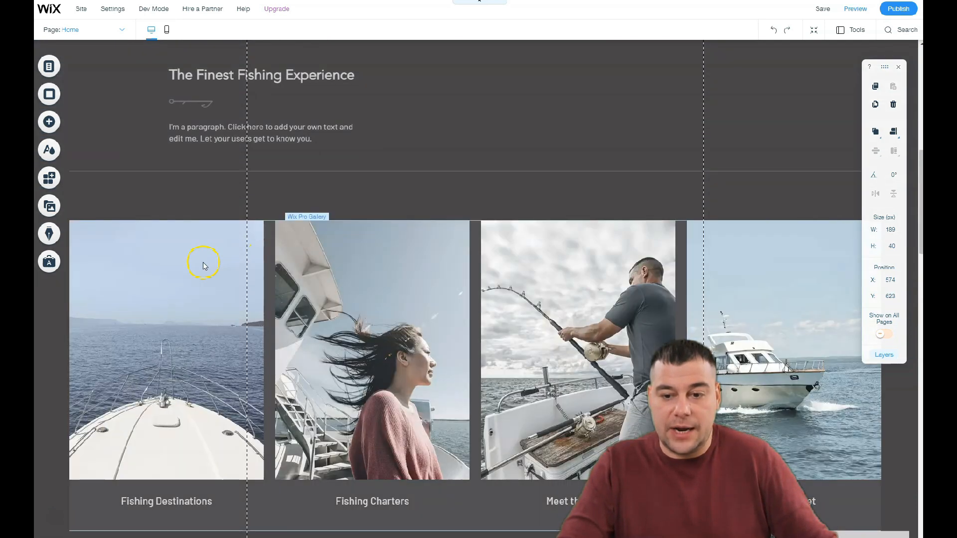
left_click(181, 296)
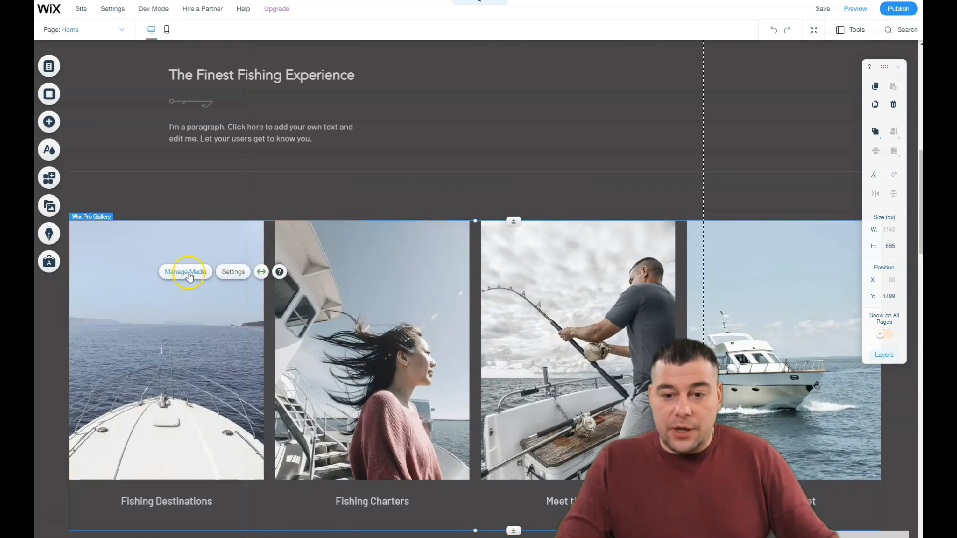
left_click(188, 273)
left_click(222, 270)
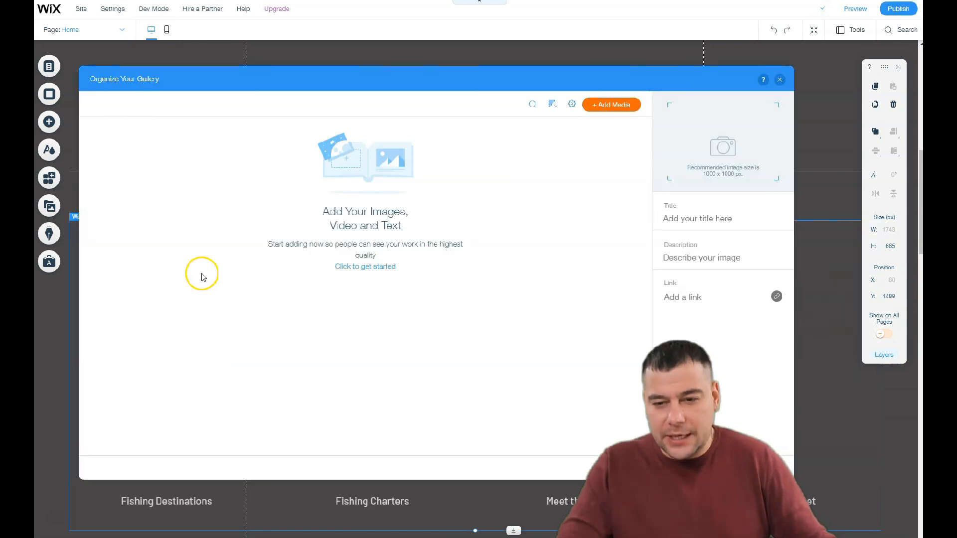
mouse_move(344, 175)
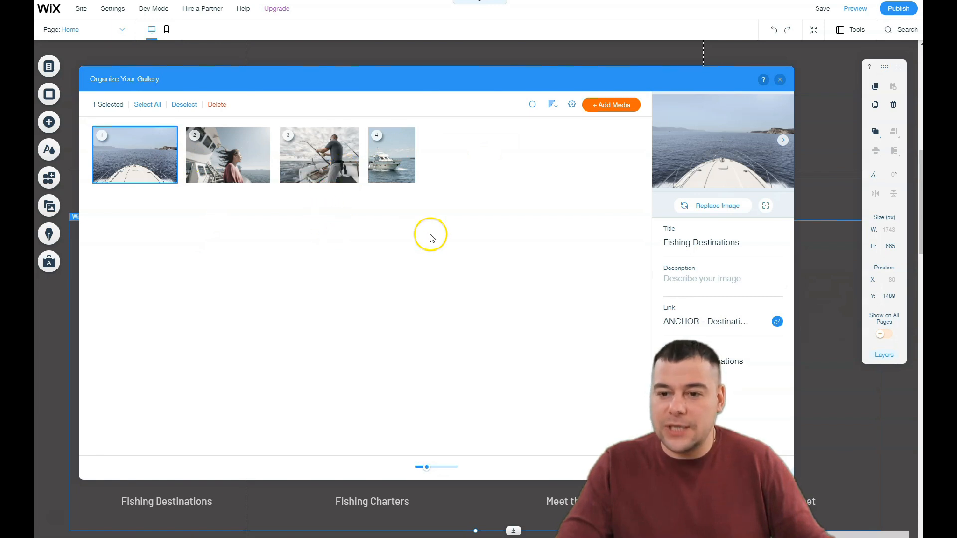
mouse_move(230, 145)
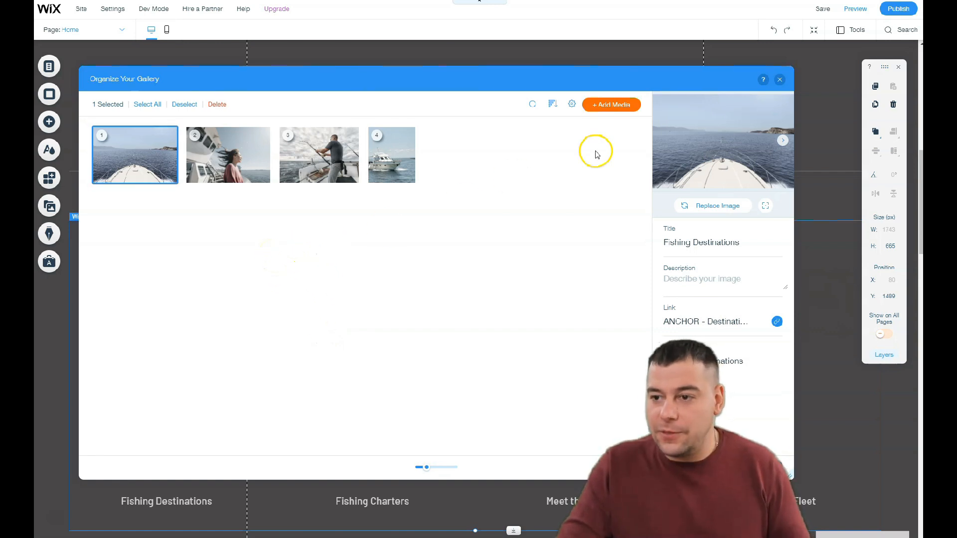
Step: Start adding images to the gallery and search Media from Wix for "fitness"
left_click(610, 109)
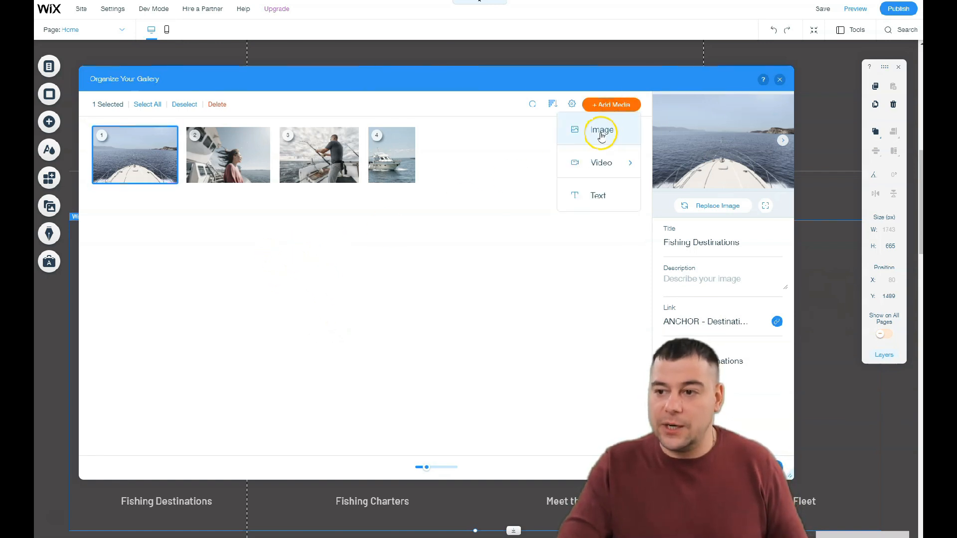
left_click(601, 130)
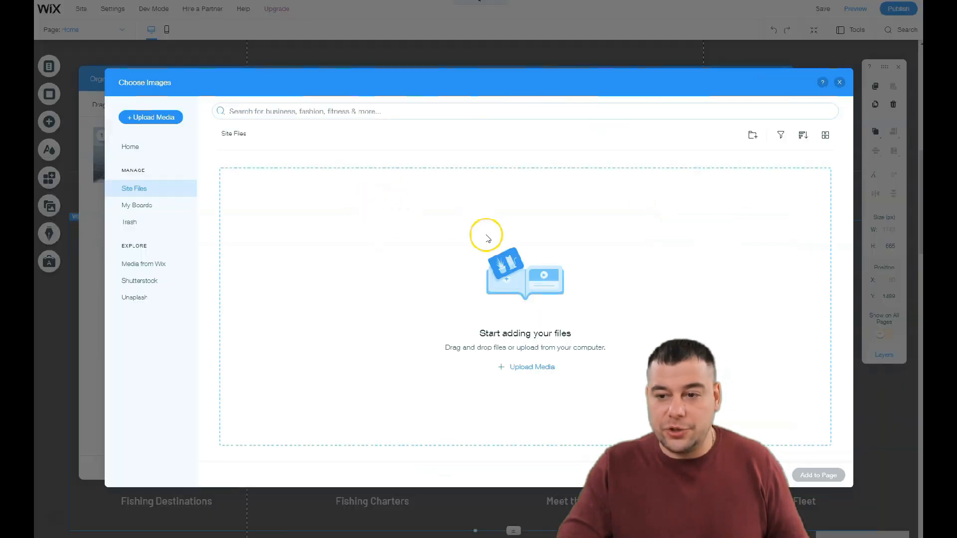
left_click(130, 266)
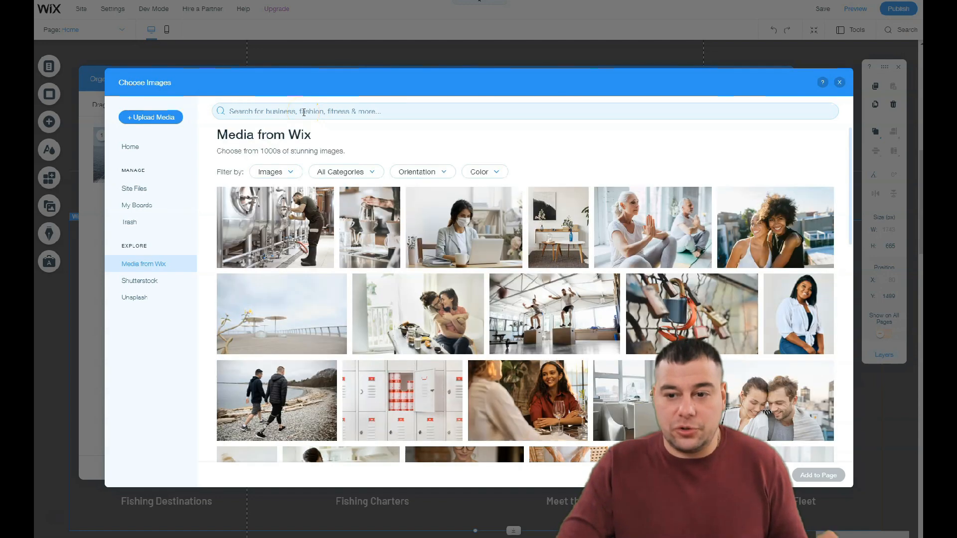
left_click(304, 112)
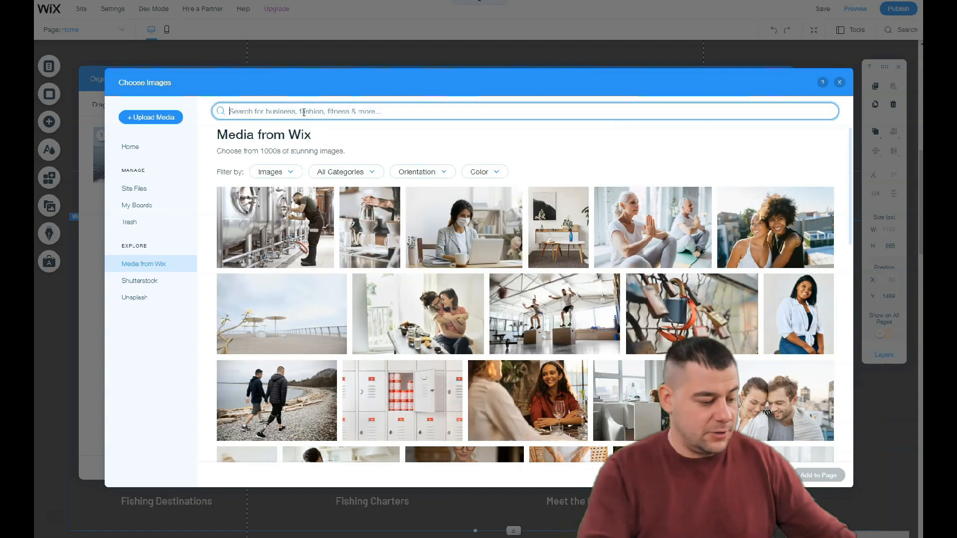
type("fitress")
key("Return")
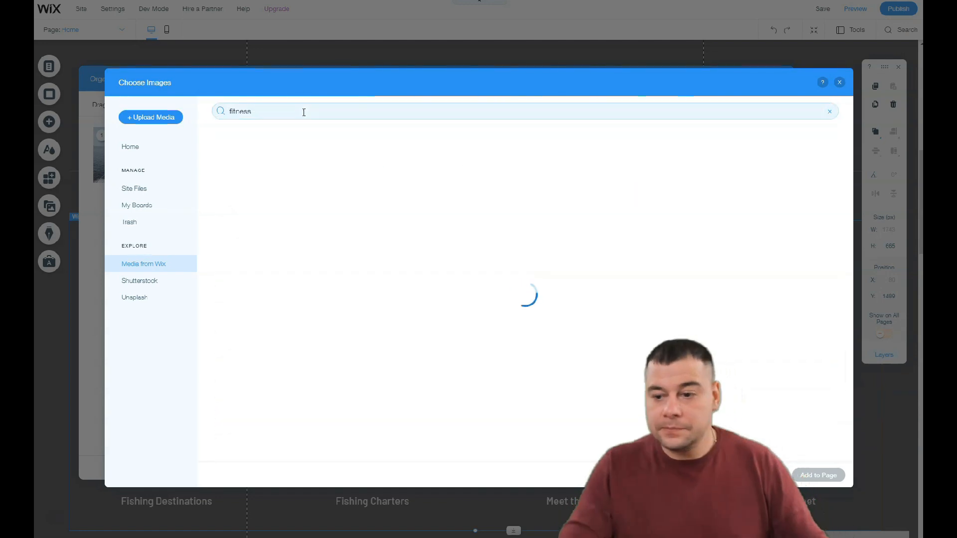
Step: Select six fitness images, including the ball workout, outdoor runners, lunging class, park stretch and strap training, and add them to the gallery
left_click(521, 342)
left_click(417, 424)
left_click(528, 424)
scroll(601, 341, "down", 3)
left_click(658, 327)
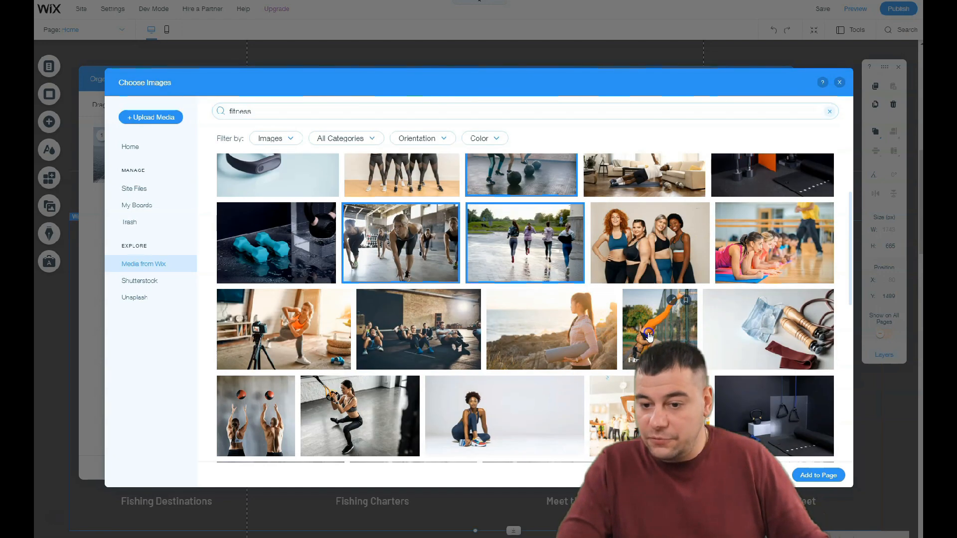
left_click(359, 410)
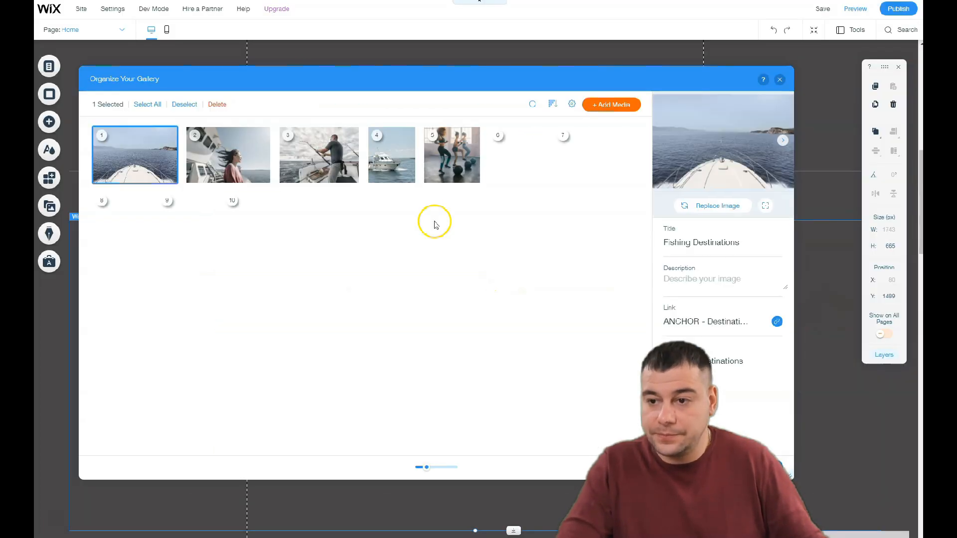
Step: Delete the four fishing and boat images from the gallery and finish organizing it
left_click(170, 176)
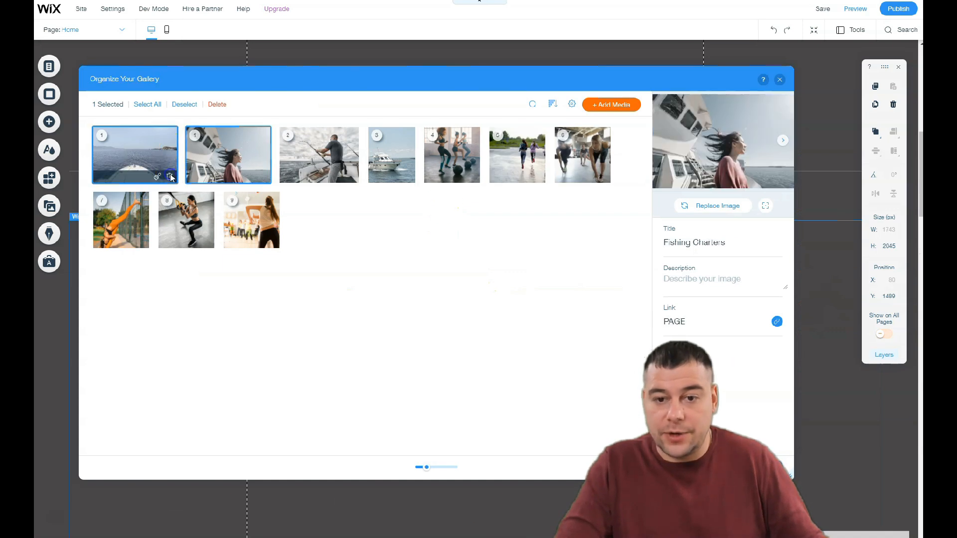
left_click(170, 177)
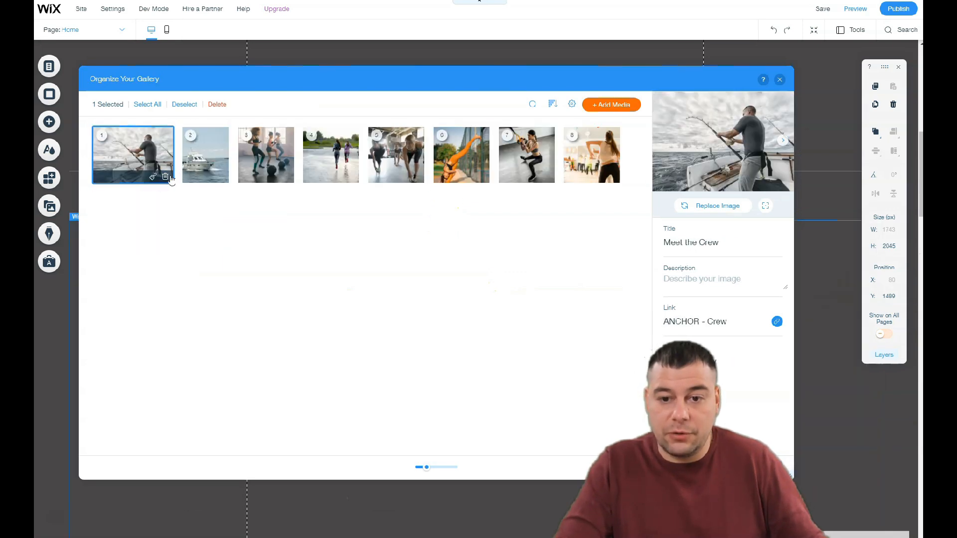
left_click(166, 177)
left_click(138, 177)
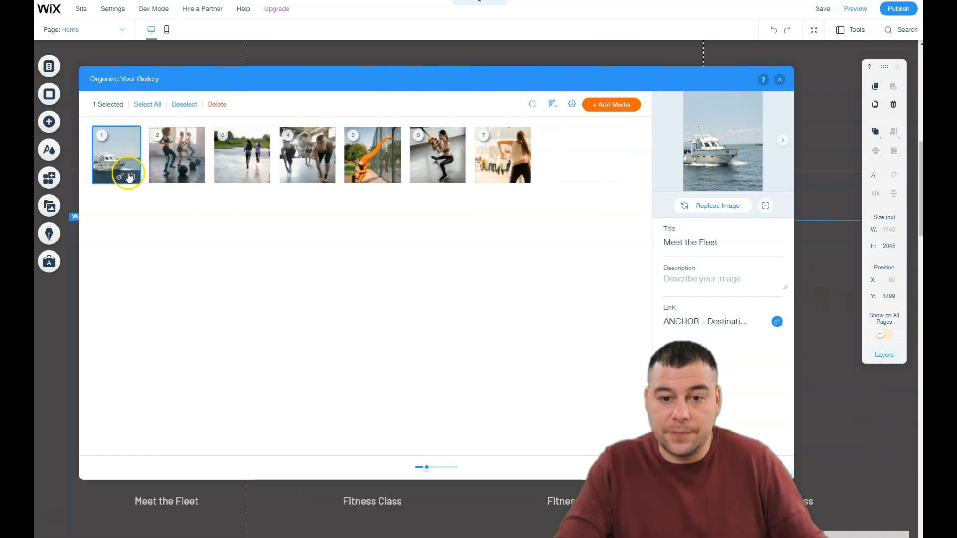
left_click(755, 466)
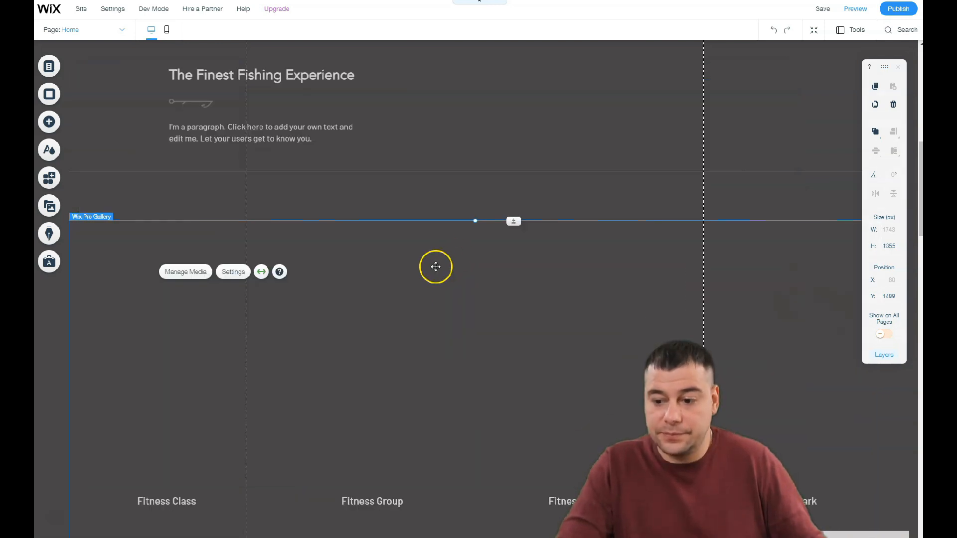
Step: Change the Home page's background color to light gray
scroll(437, 268, "down", 10)
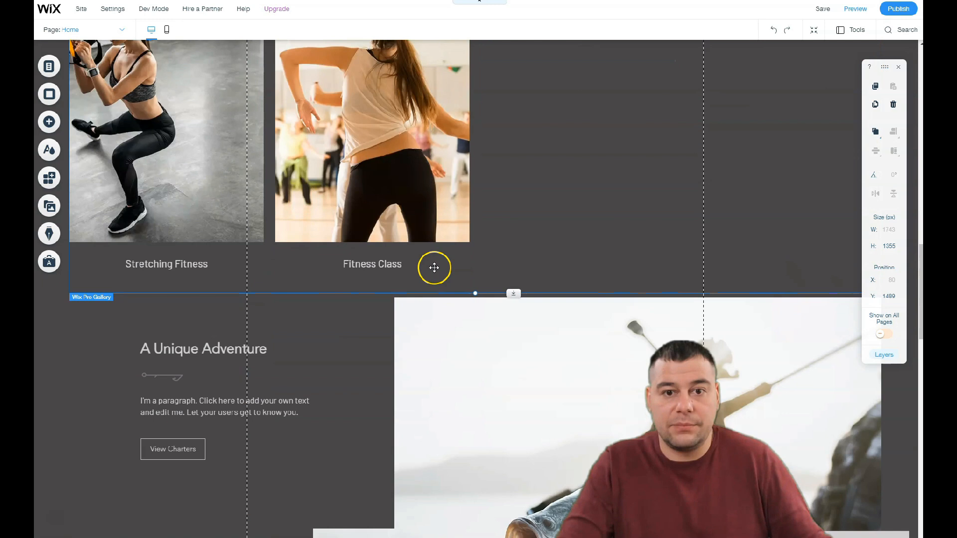
scroll(434, 268, "up", 4)
left_click(49, 94)
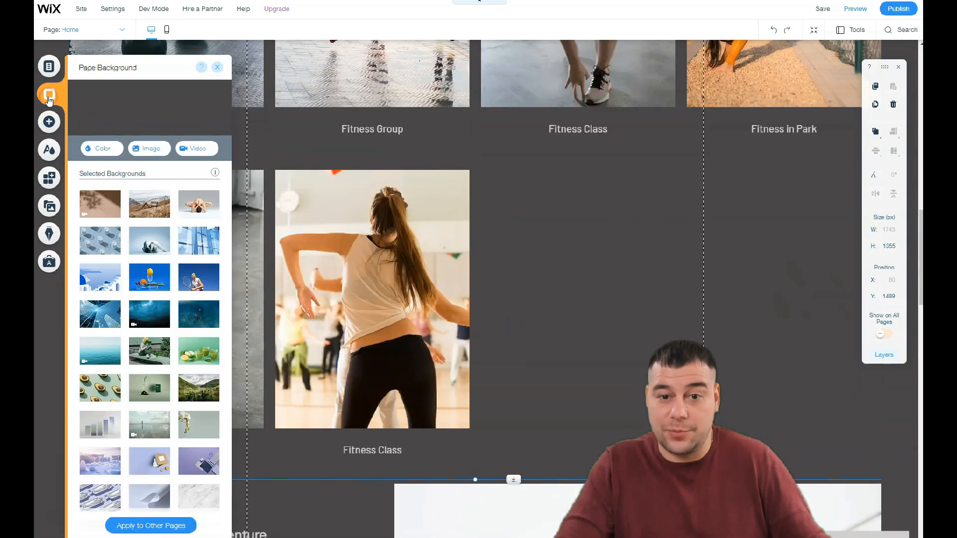
left_click(102, 148)
left_click(115, 247)
left_click(197, 157)
left_click(219, 69)
Step: Review the new background across the Home page, from the hero strip to the gallery and the "A Unique Adventure" section
scroll(551, 224, "down", 7)
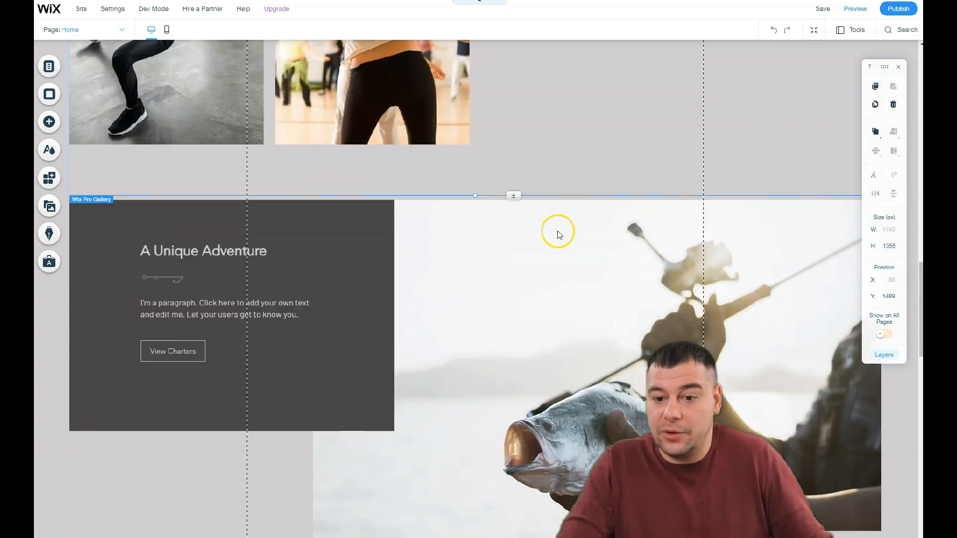
scroll(557, 231, "down", 2)
scroll(558, 230, "up", 10)
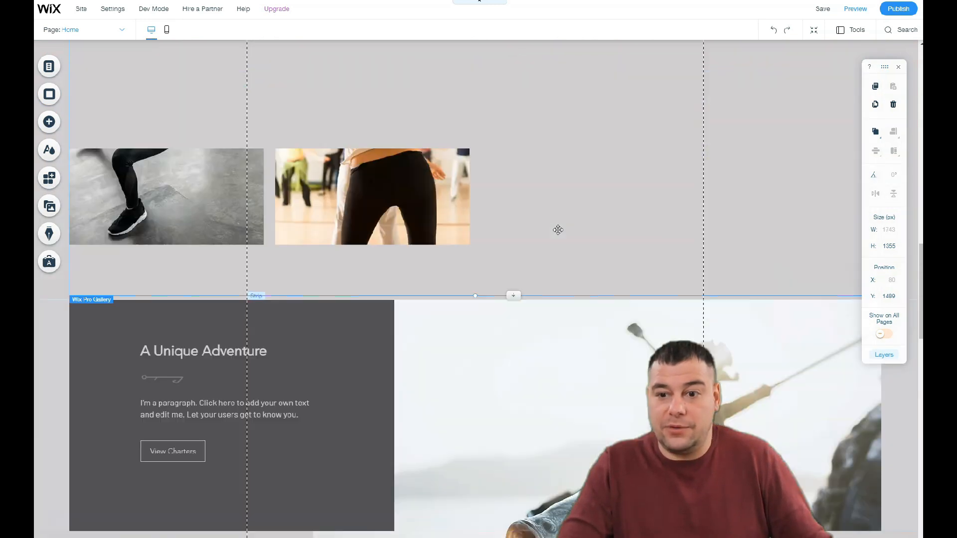
scroll(559, 228, "up", 10)
left_click(228, 108)
scroll(449, 200, "down", 1)
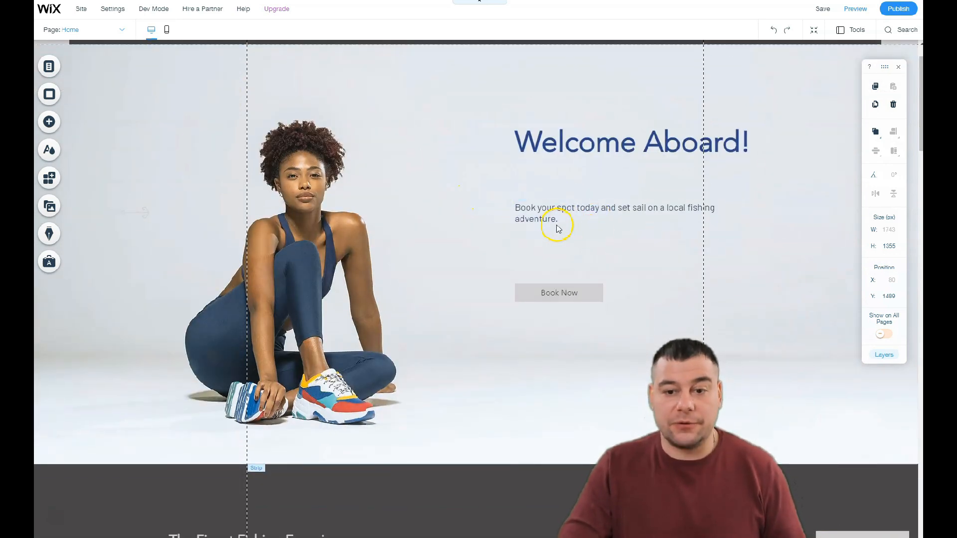
scroll(558, 225, "down", 4)
scroll(559, 226, "down", 7)
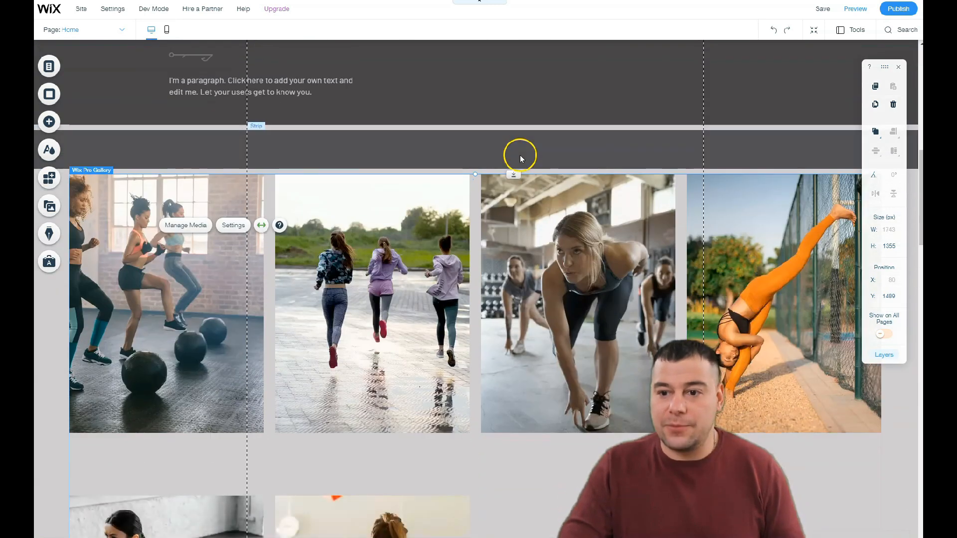
scroll(470, 204, "down", 3)
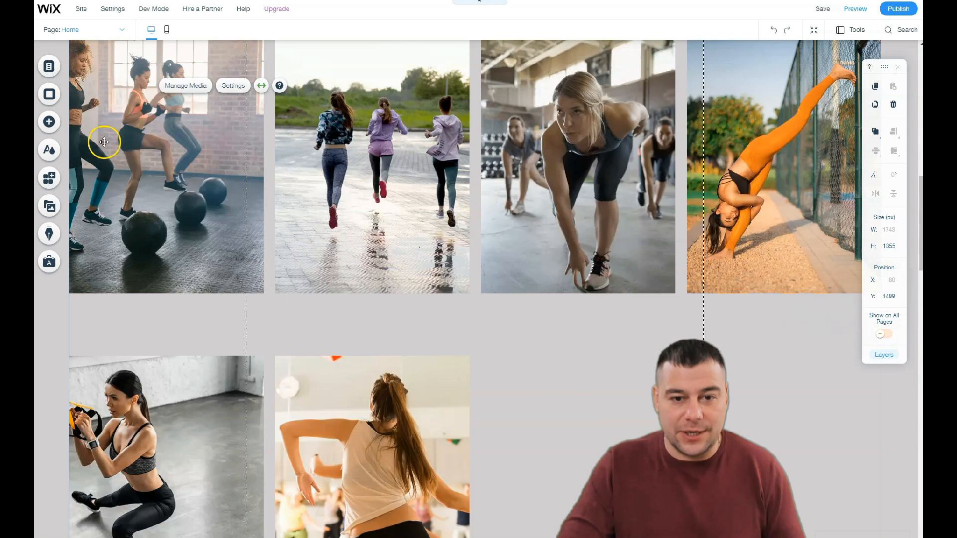
Step: Look through the Text, Image and Button elements that can be added to the page
left_click(49, 125)
left_click(83, 101)
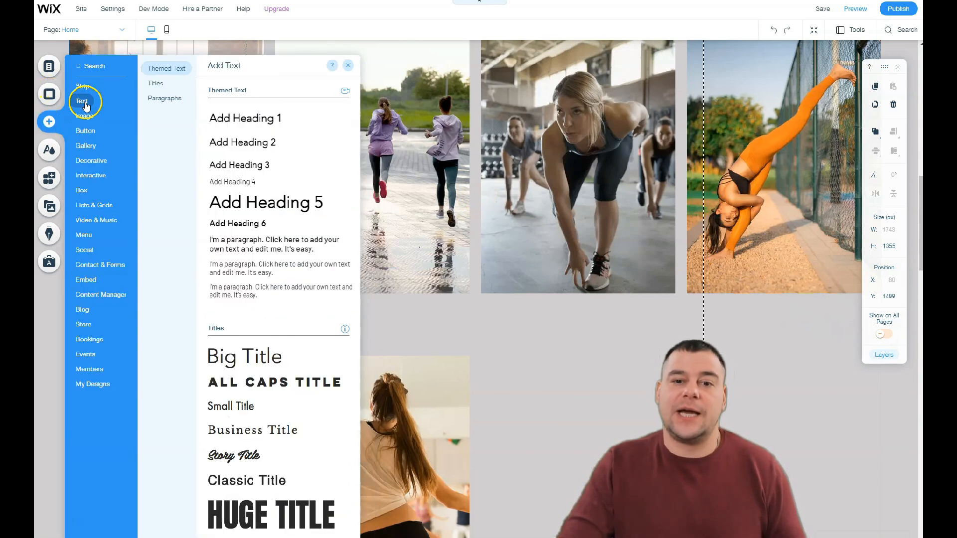
left_click(85, 116)
left_click(85, 130)
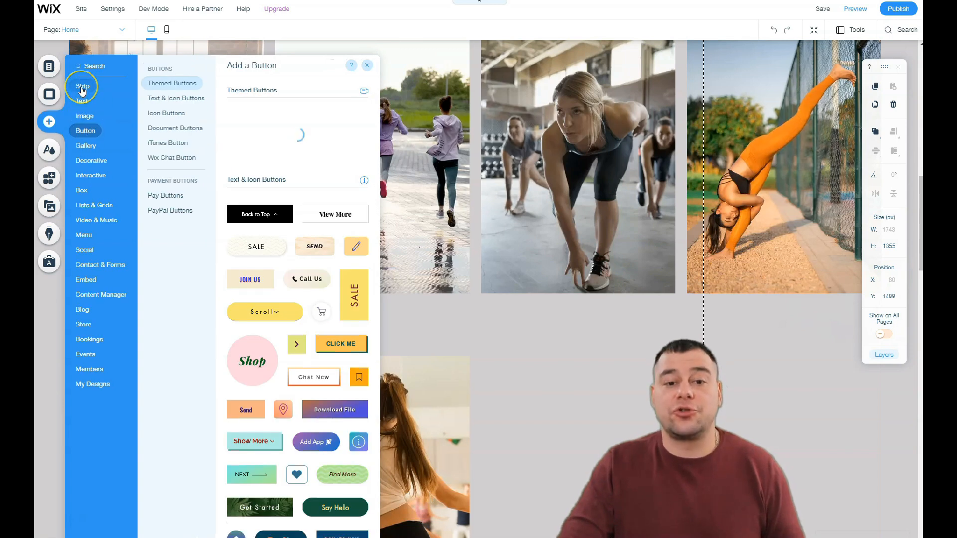
Step: Browse the ready-made strips that can be added, from About, Contact, Welcome and Services to Team, Testimonials and Classic
left_click(82, 89)
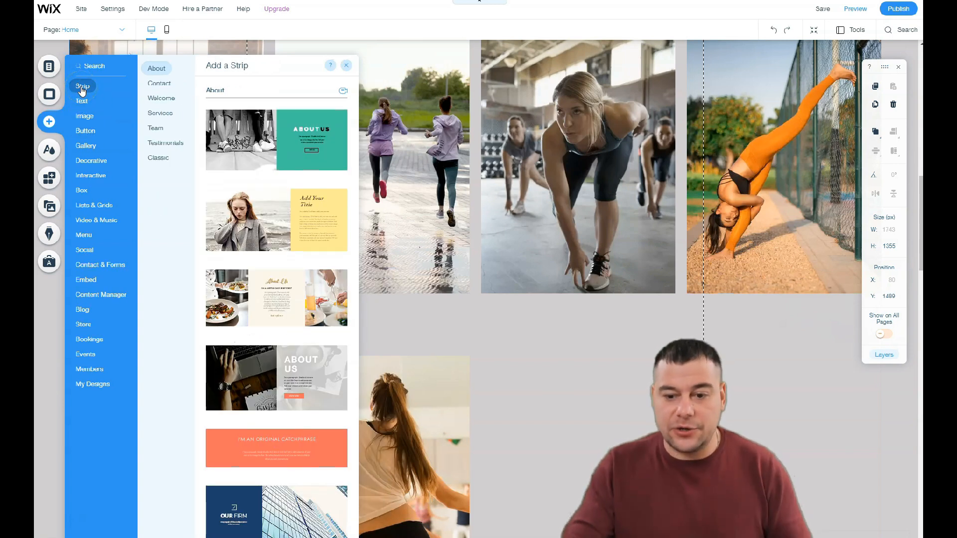
left_click(161, 85)
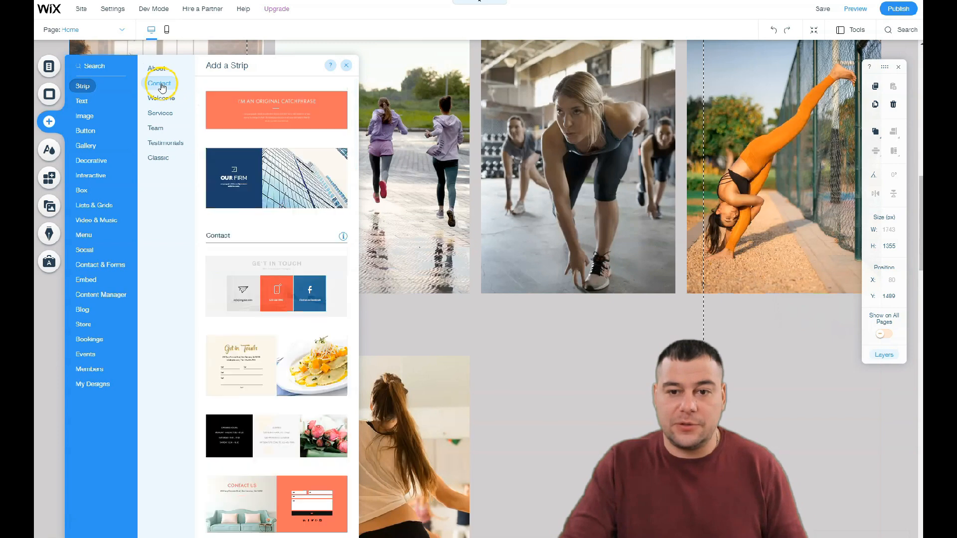
left_click(161, 97)
left_click(162, 115)
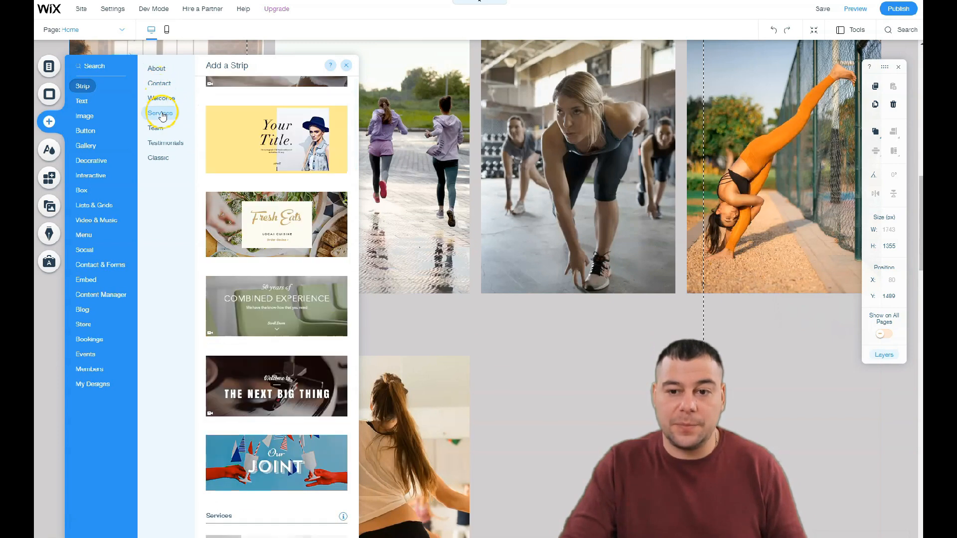
left_click(159, 127)
left_click(160, 145)
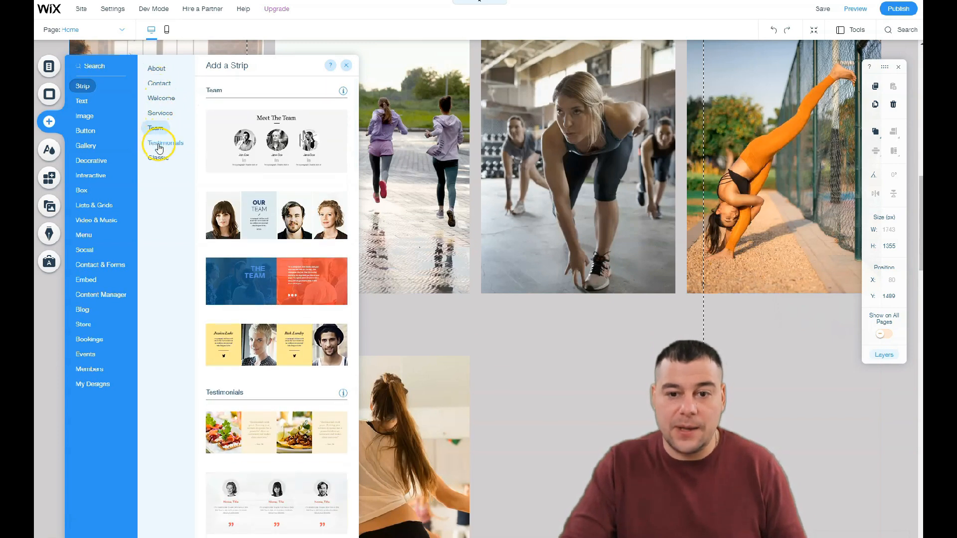
left_click(159, 158)
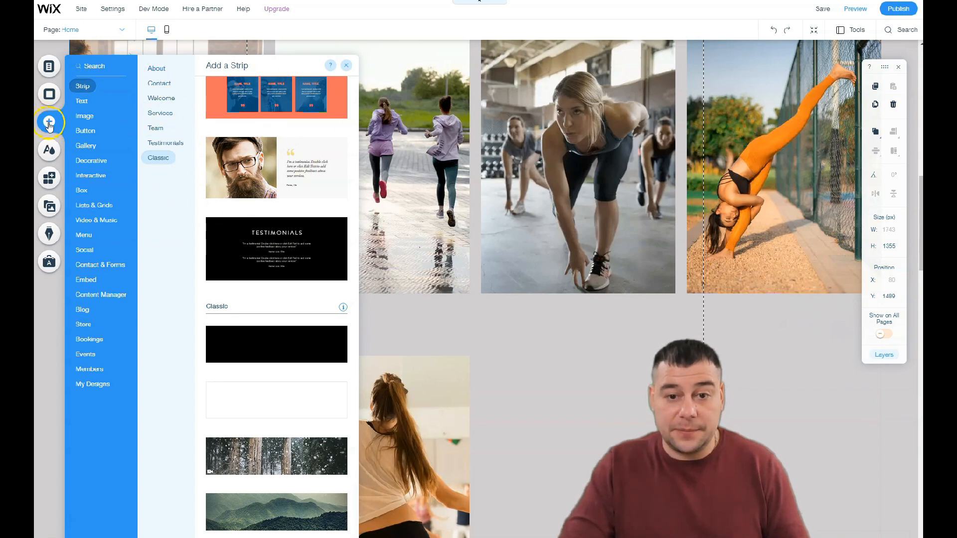
Step: Add a gray themed button to the dark strip beside "The Finest Fishing Experience", at about X 551, Y 1193
mouse_move(83, 102)
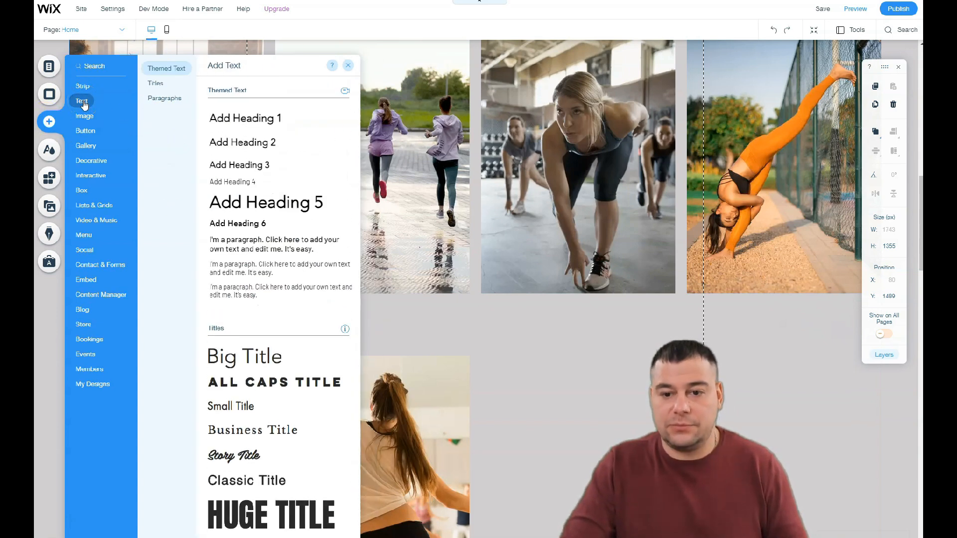
mouse_move(82, 131)
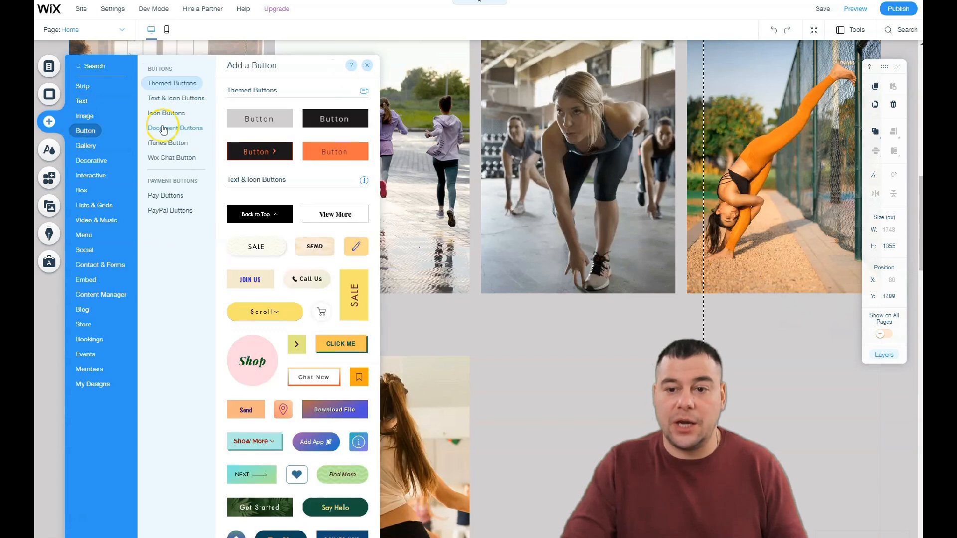
left_click_drag(269, 128, 548, 333)
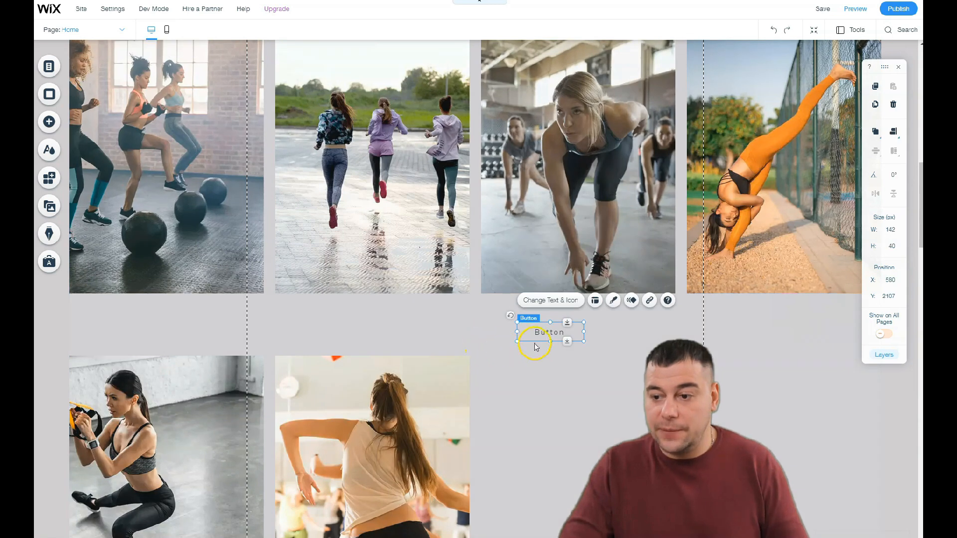
left_click_drag(546, 331, 471, 45)
scroll(494, 199, "up", 5)
scroll(493, 199, "up", 1)
left_click_drag(469, 322, 530, 189)
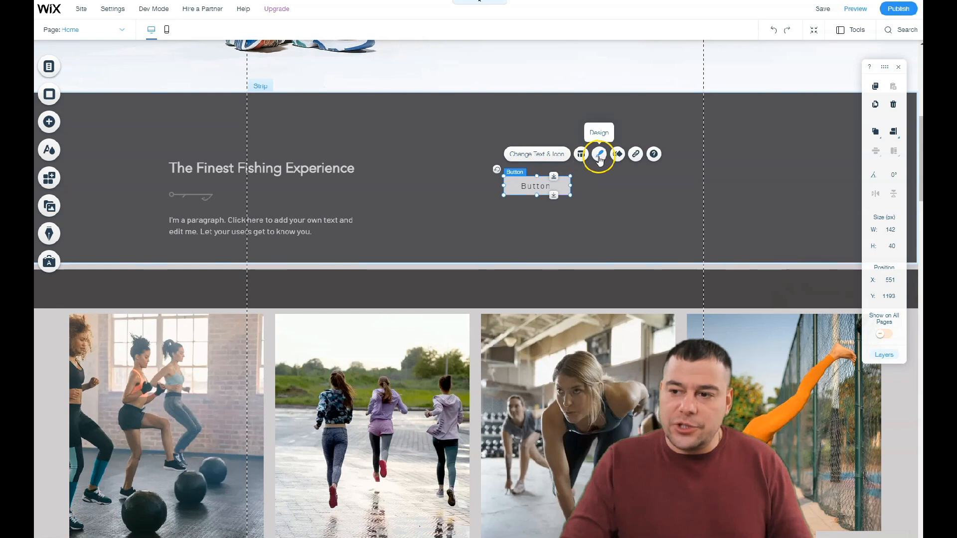
Step: Examine the new button's link options, including the address and subject fields of the Email link, without applying a link
left_click(636, 156)
left_click(407, 290)
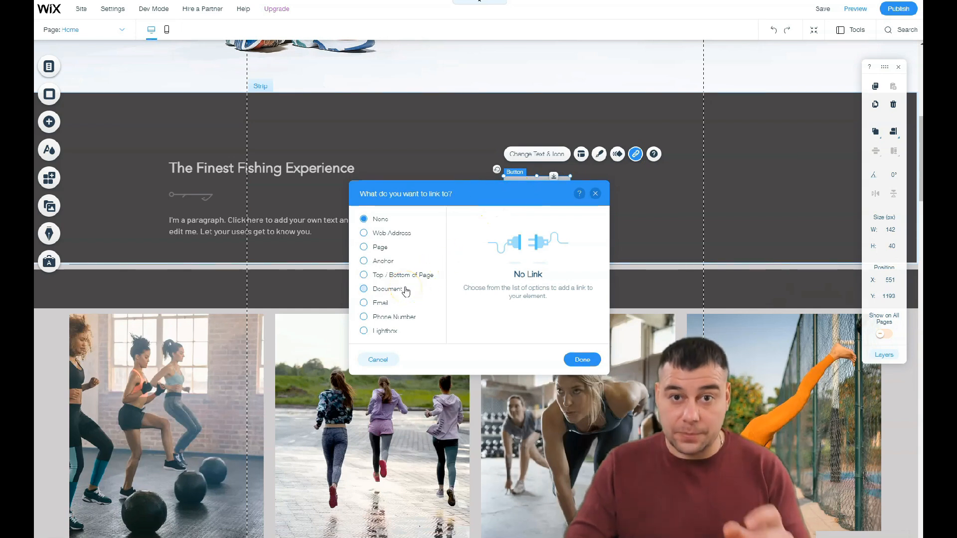
left_click(384, 234)
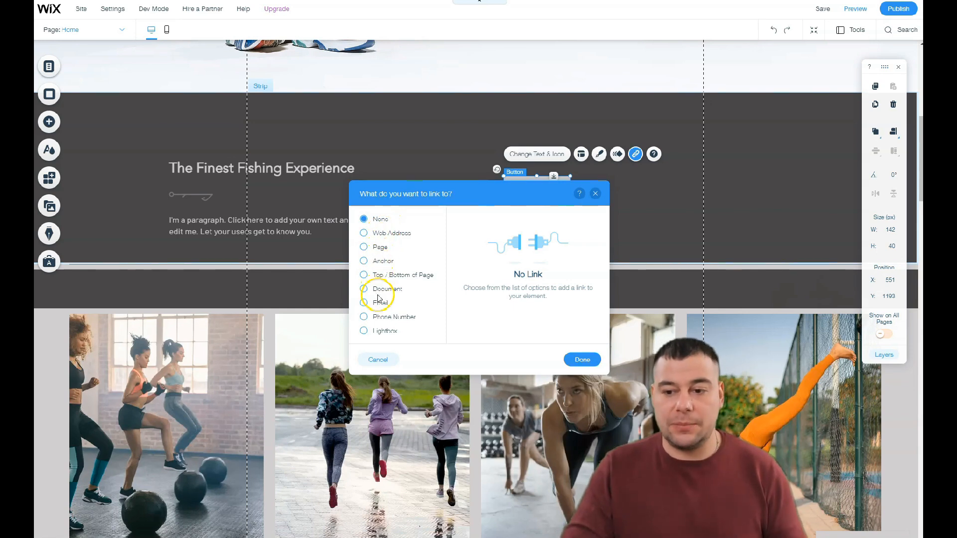
left_click(365, 304)
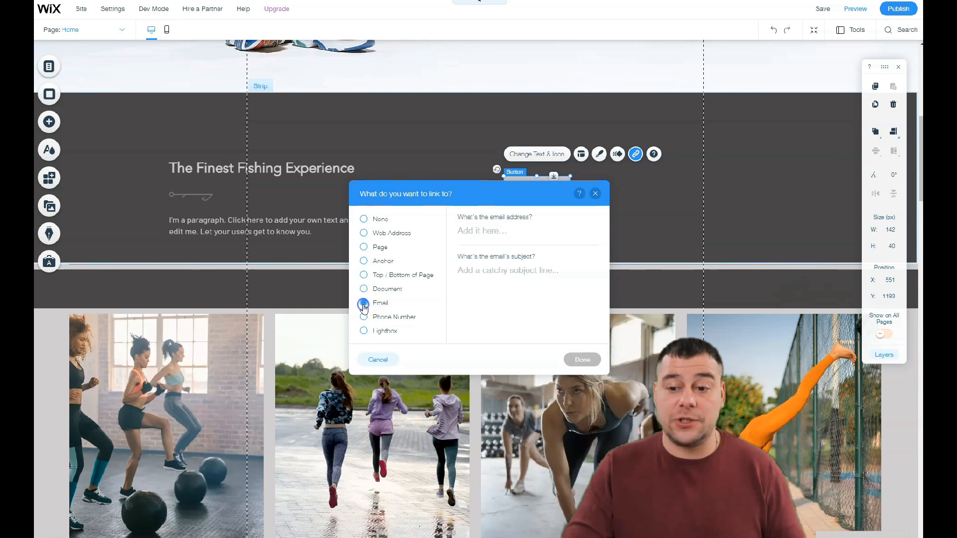
left_click(477, 235)
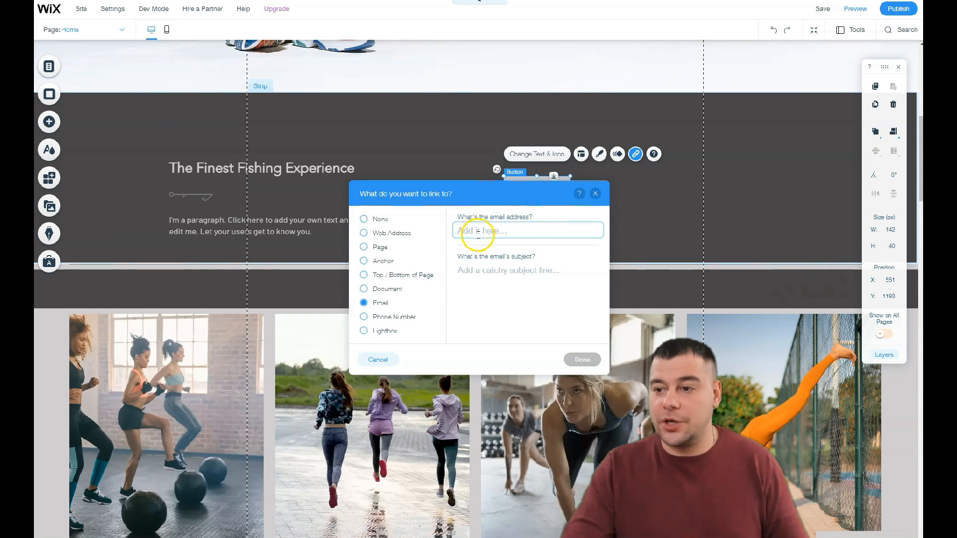
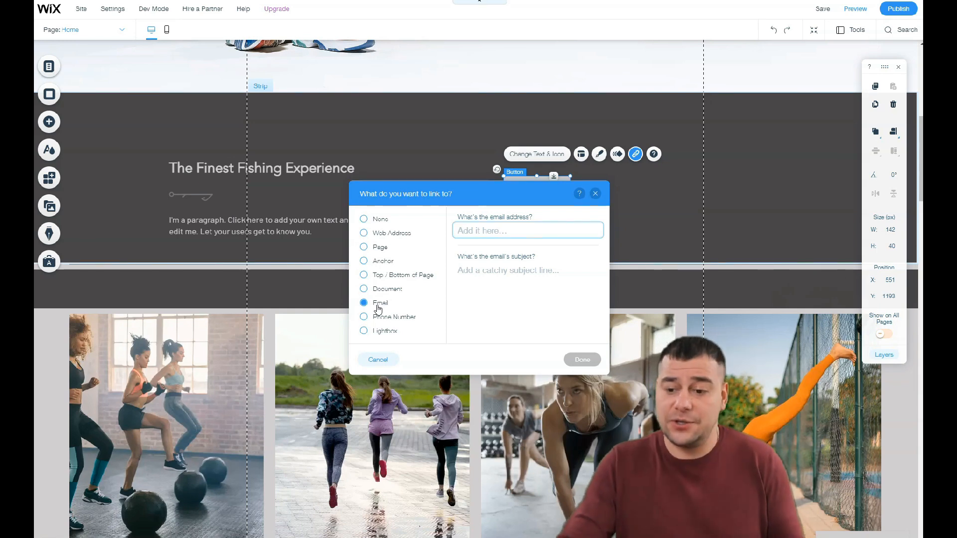
left_click(378, 307)
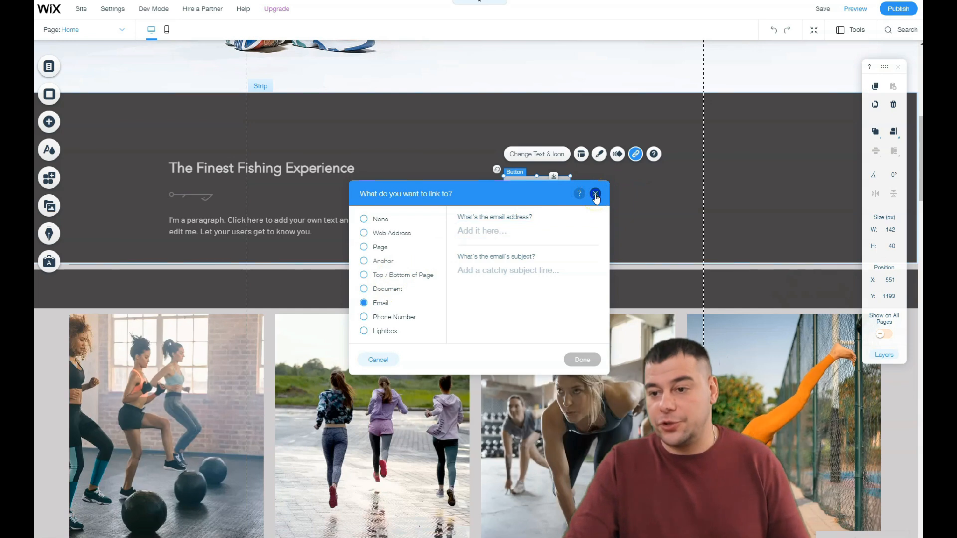
left_click(596, 194)
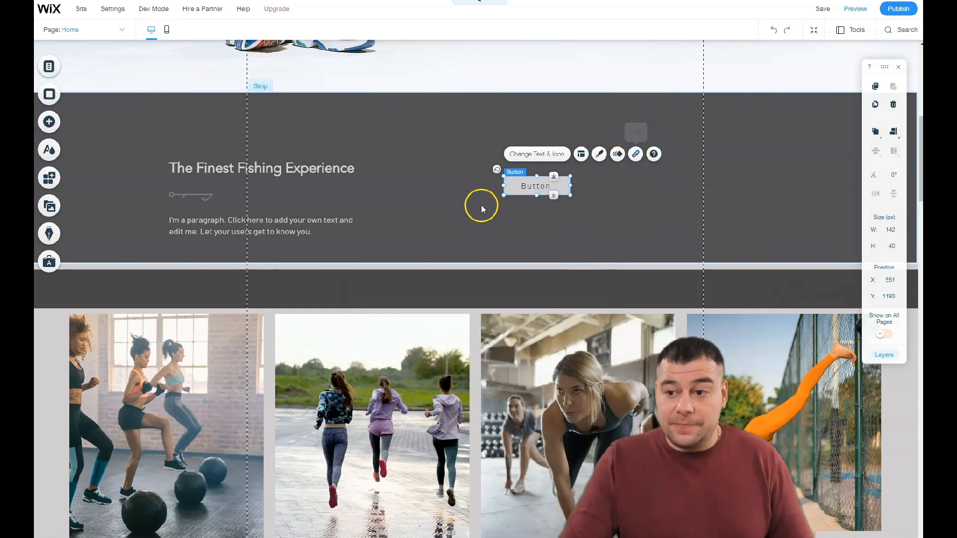
Step: Look over the text settings of the "Welcome Aboard!" heading, such as theme, font, size and formatting
scroll(486, 236, "up", 1)
scroll(488, 242, "up", 8)
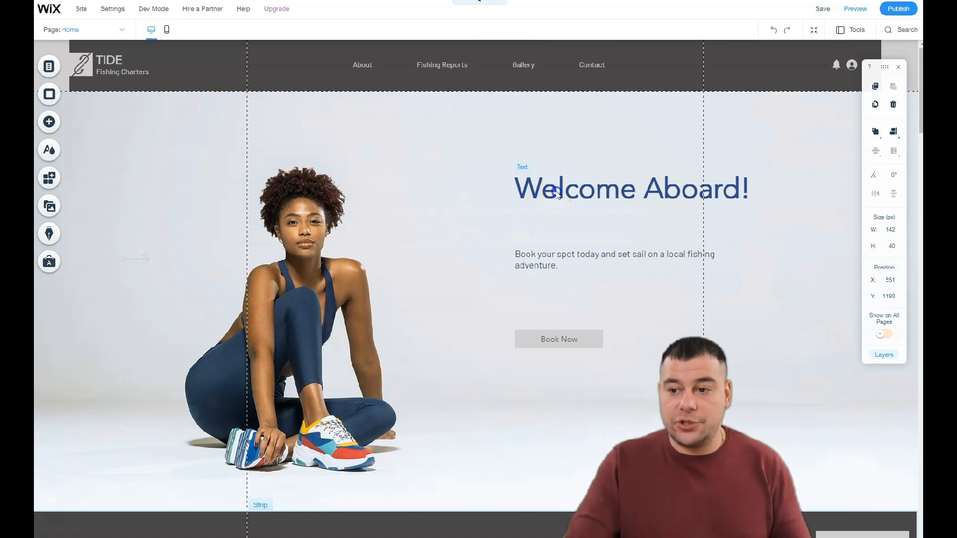
left_click(556, 196)
left_click(558, 193)
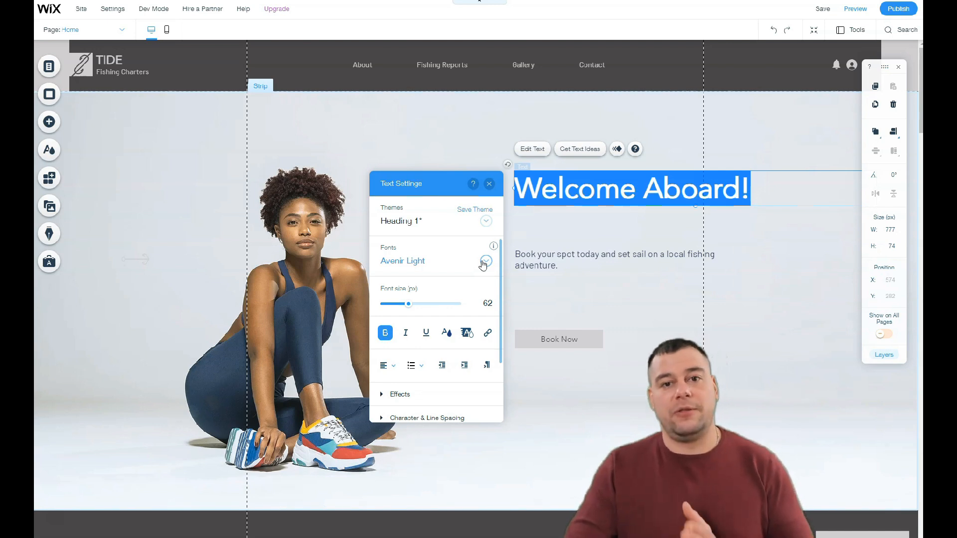
left_click(489, 189)
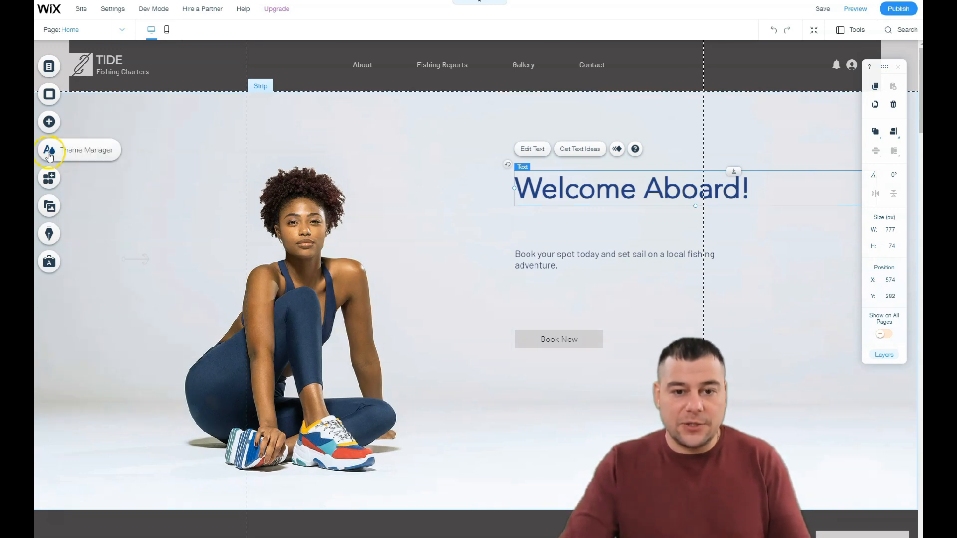
Step: Browse the Wix App Market from the recommended apps through Wix Business Solutions, Team Picks and categories to Social Apps
left_click(49, 180)
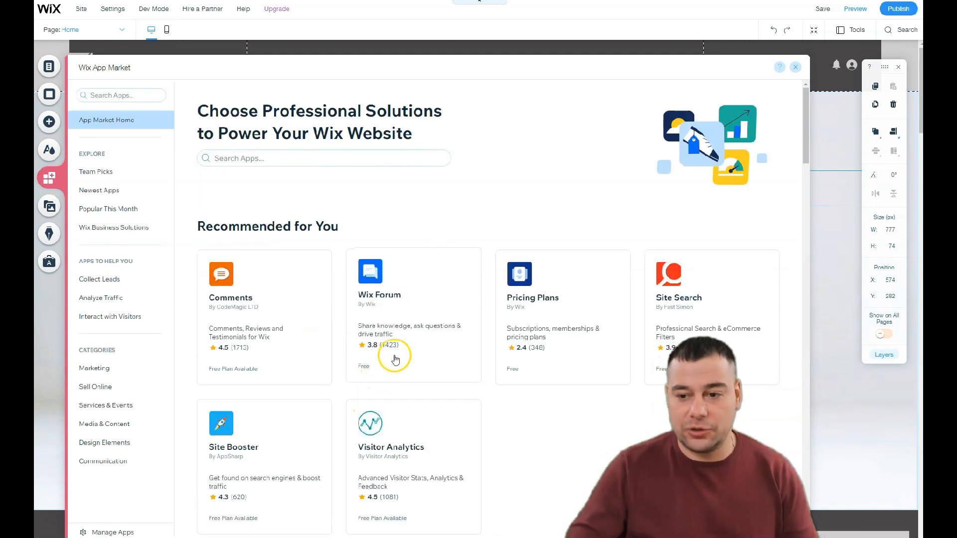
scroll(398, 352, "down", 12)
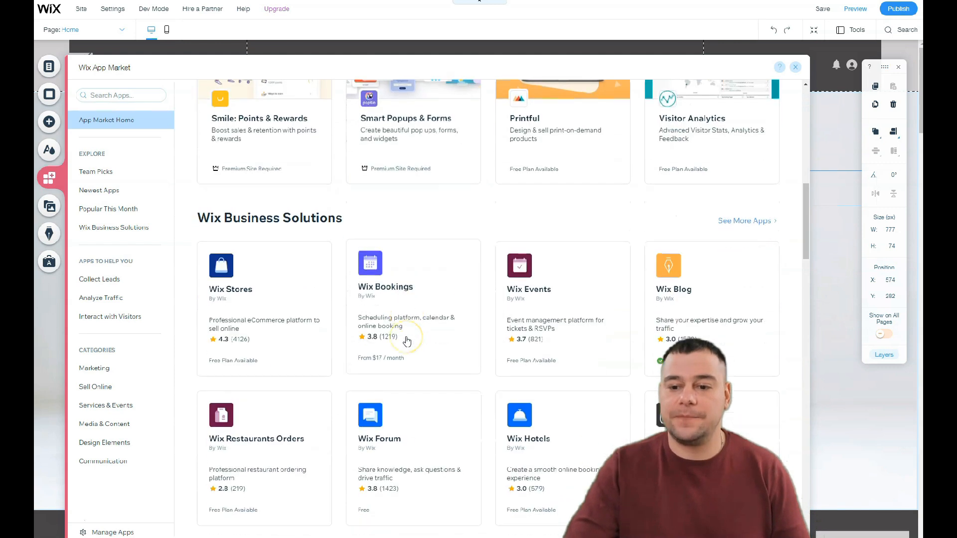
scroll(407, 341, "down", 10)
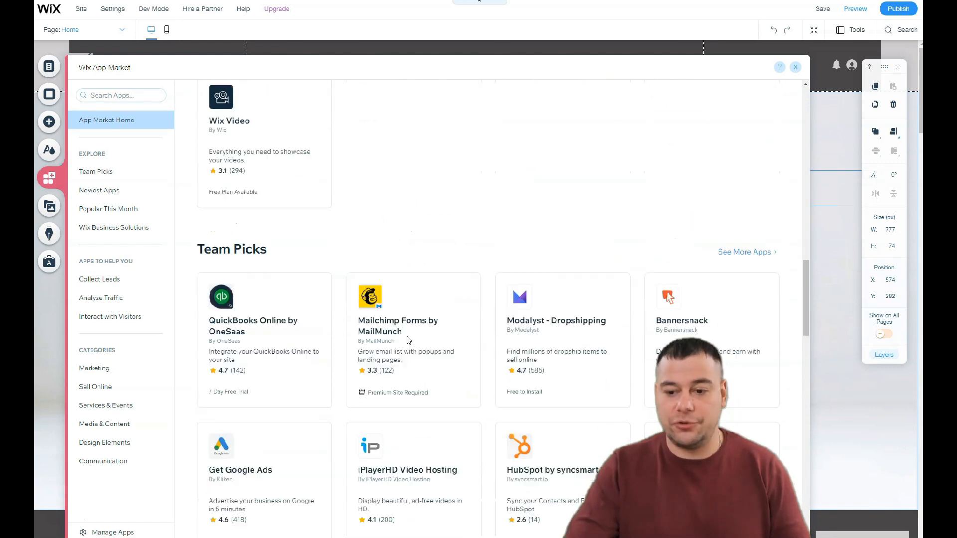
scroll(406, 338, "down", 2)
scroll(405, 331, "up", 4)
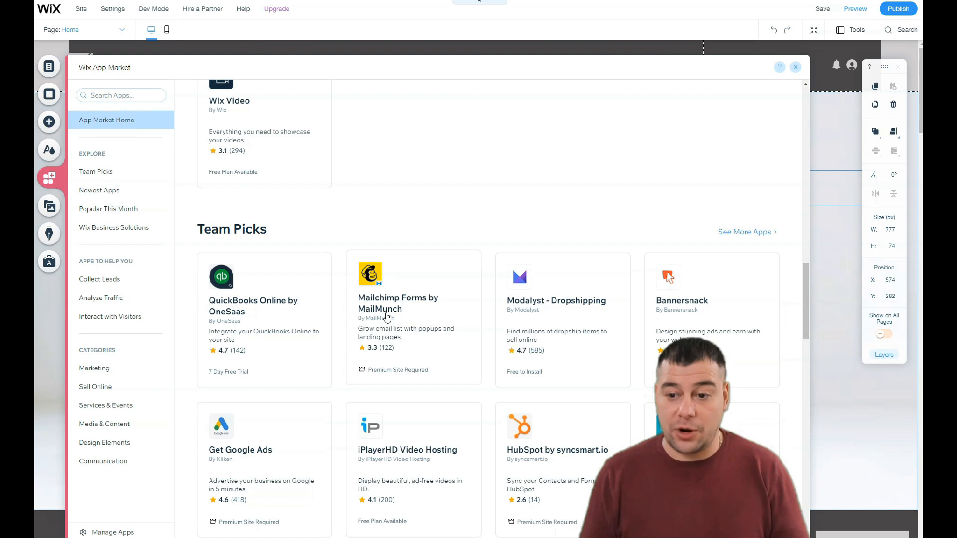
scroll(391, 356, "down", 3)
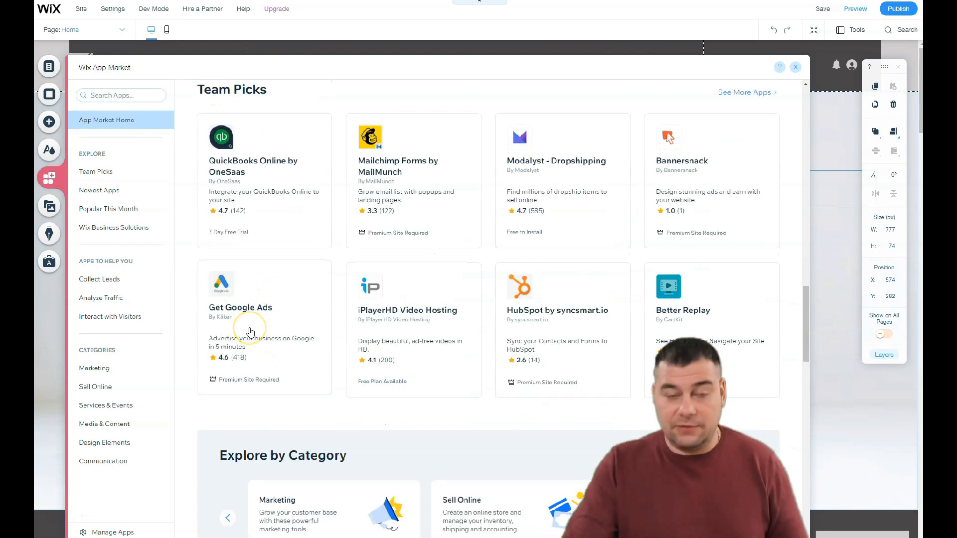
scroll(248, 327, "down", 4)
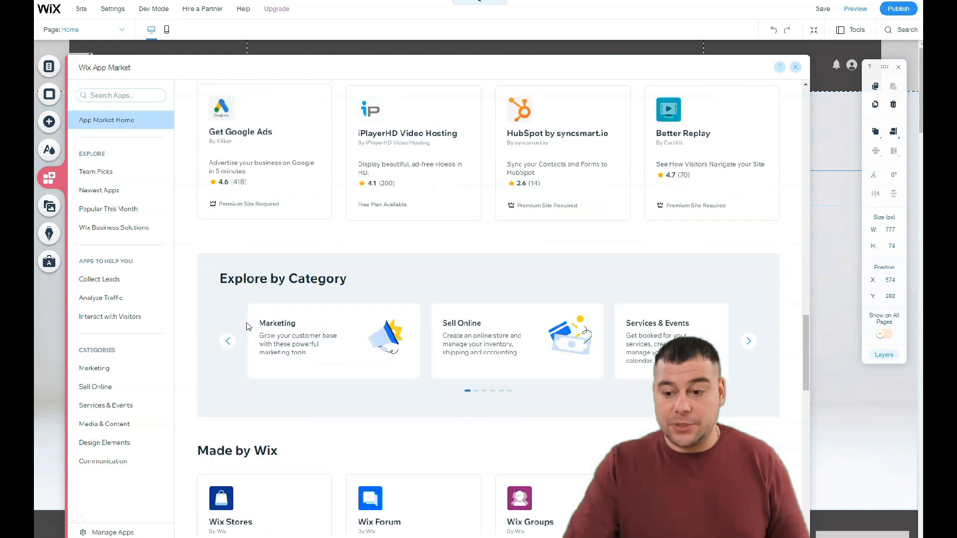
scroll(316, 354, "down", 15)
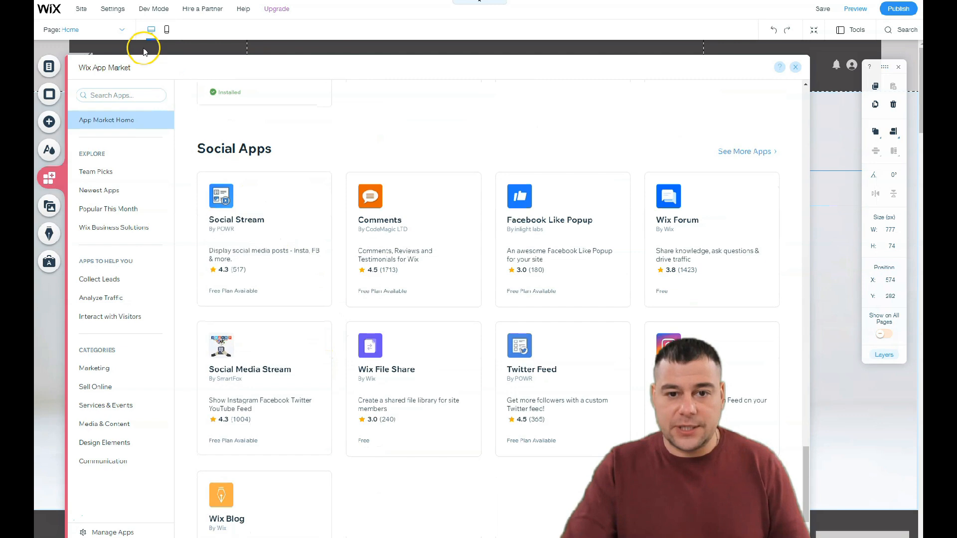
left_click(50, 67)
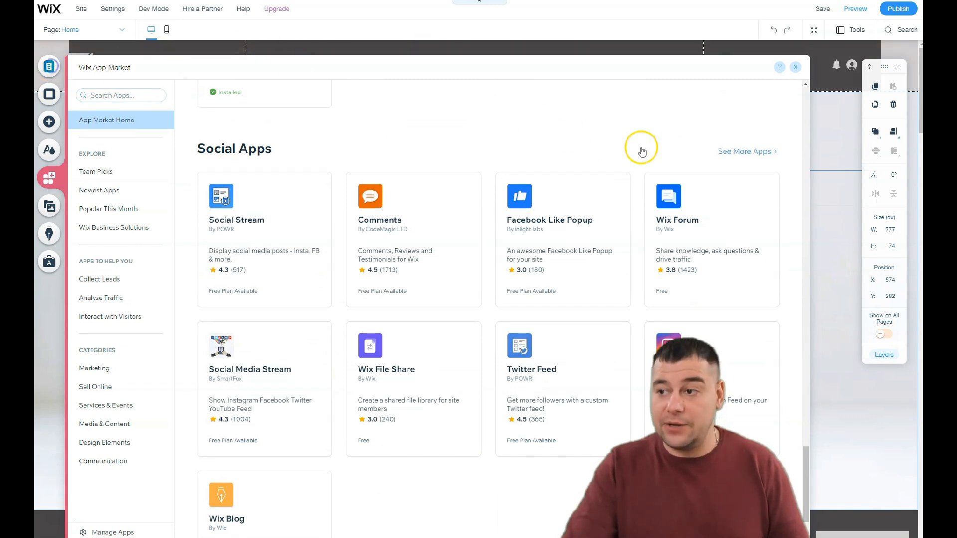
left_click(283, 68)
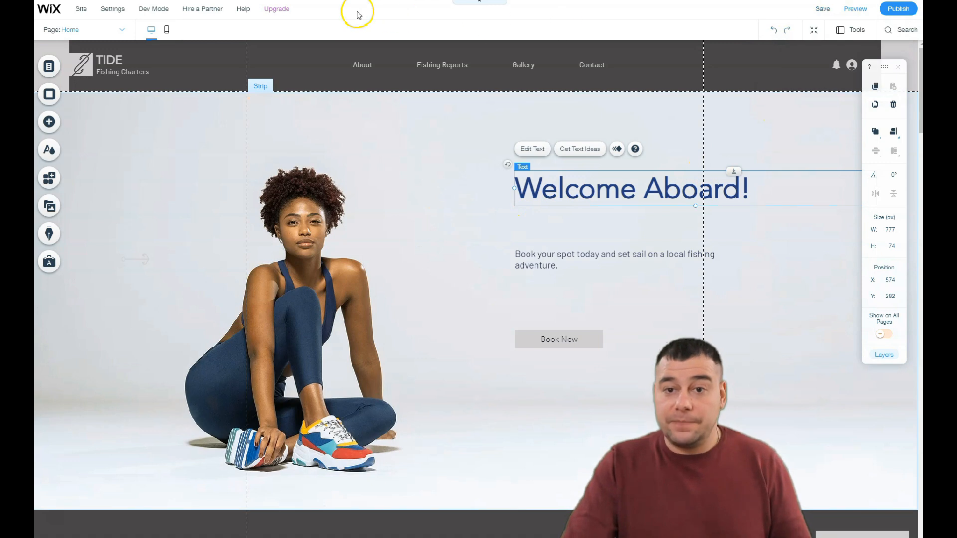
Step: Review the Home page's mobile layout and its hero and "The Finest Fishing Experience" strips in the desktop layout
left_click(166, 32)
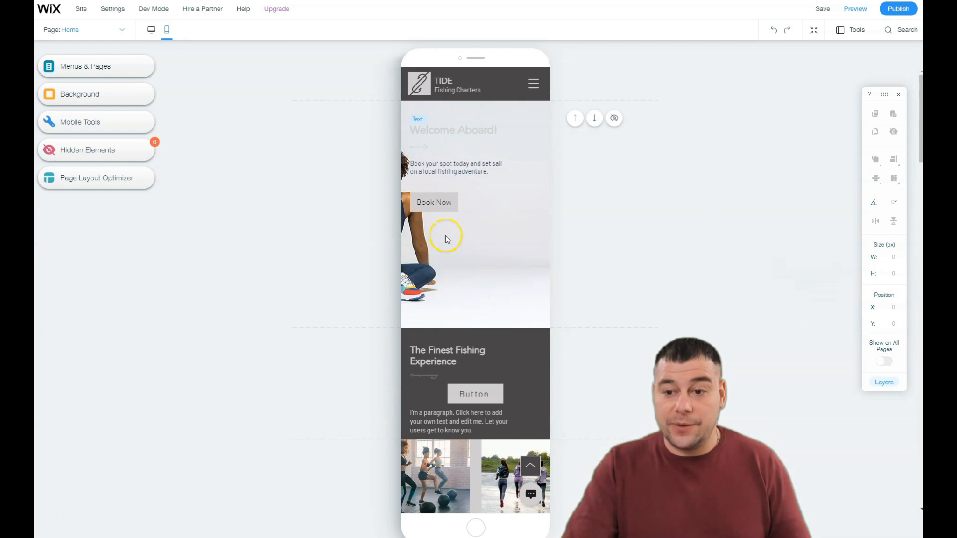
scroll(445, 239, "down", 3)
scroll(451, 220, "up", 3)
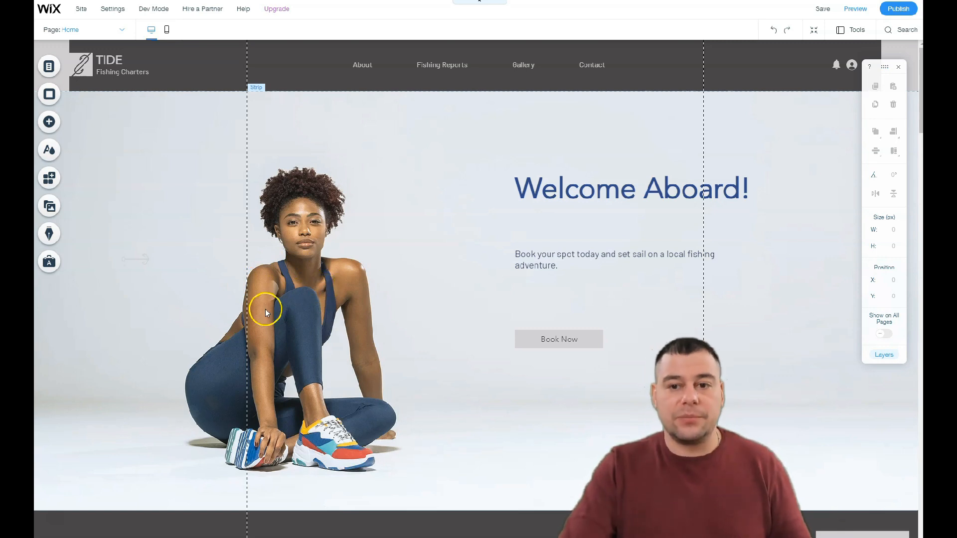
scroll(282, 279, "down", 4)
scroll(282, 279, "up", 1)
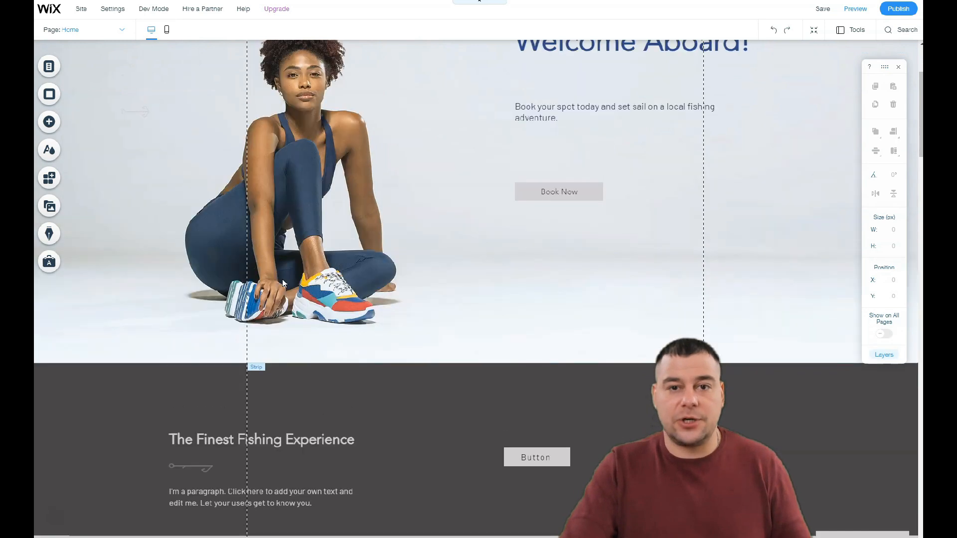
scroll(282, 279, "up", 3)
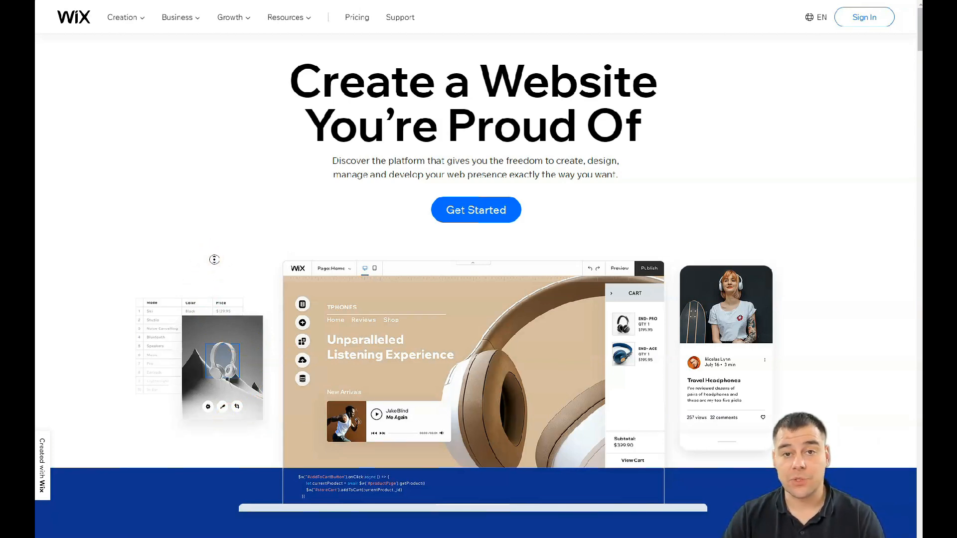
Step: Read through the Wix homepage from its introduction to the website-creation steps under "Build Your Unique Online Presence"
scroll(214, 260, "down", 1)
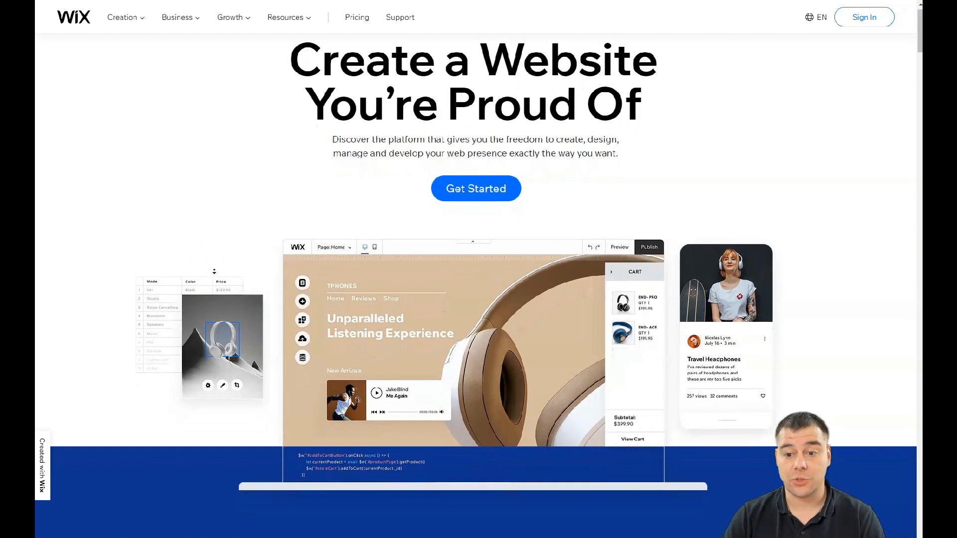
scroll(214, 271, "down", 2)
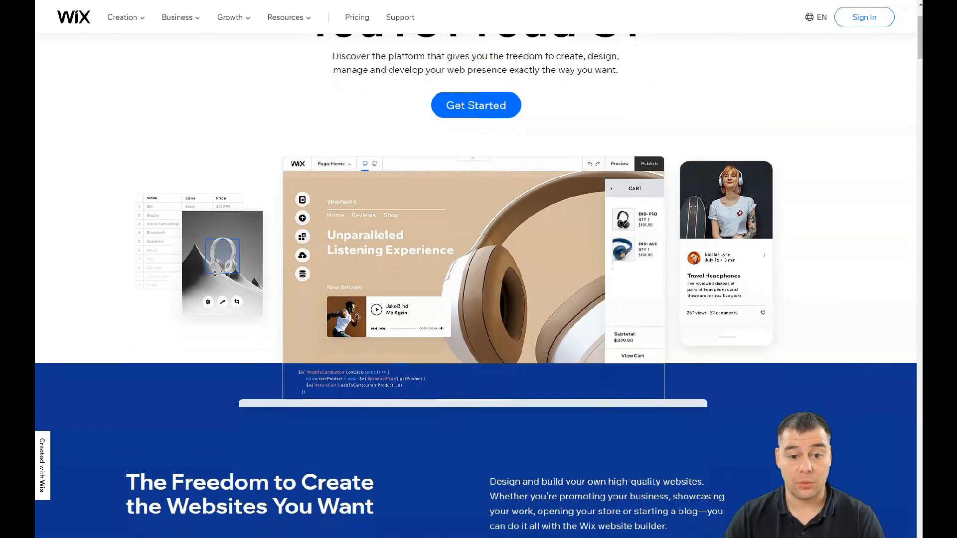
scroll(215, 272, "down", 2)
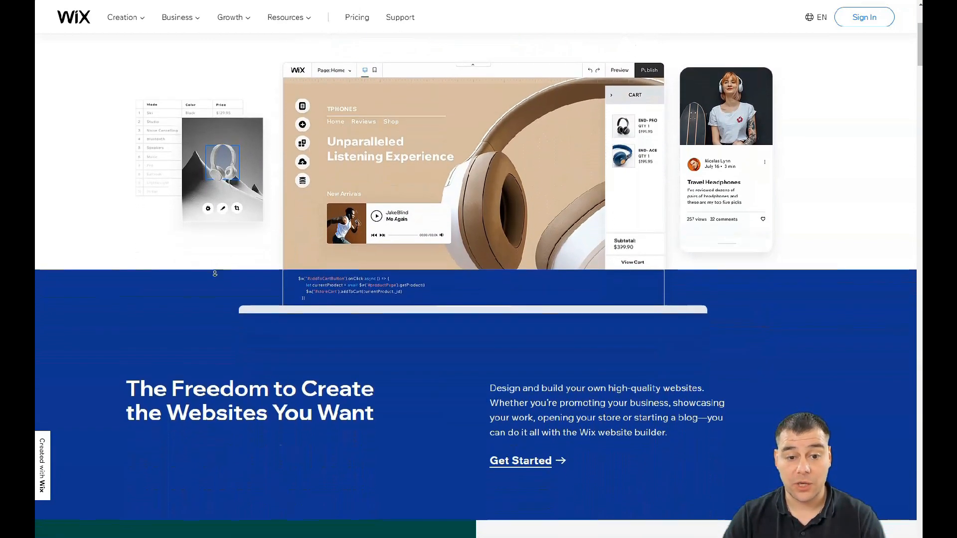
scroll(215, 273, "down", 2)
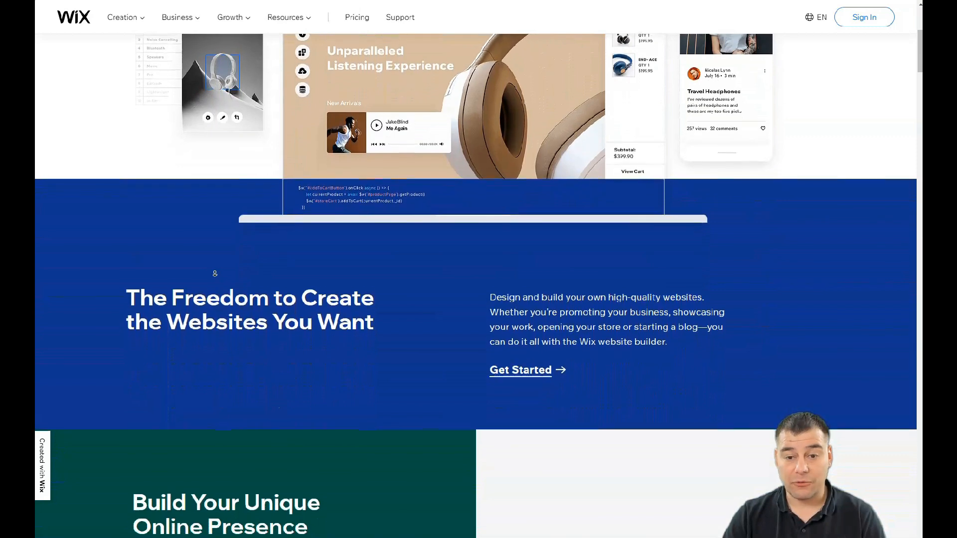
scroll(215, 274, "down", 2)
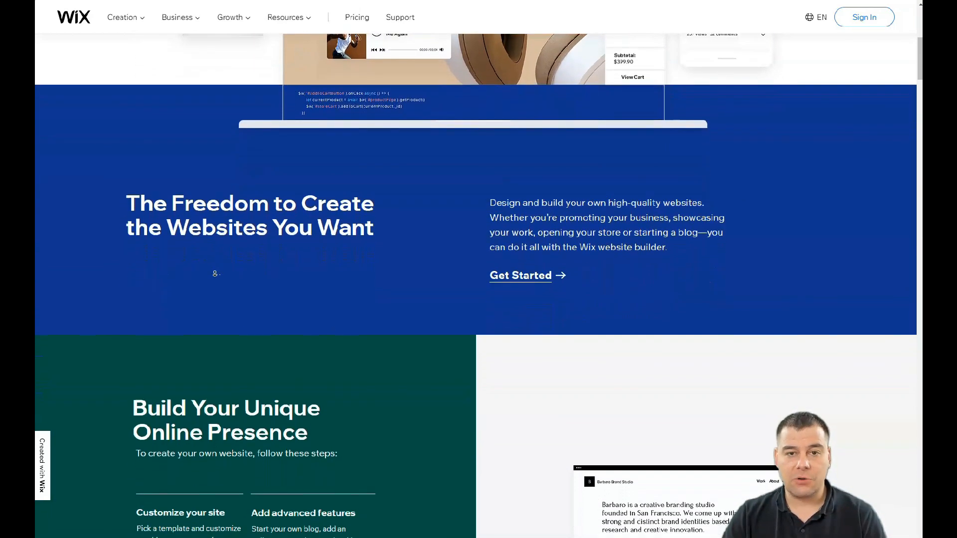
scroll(215, 273, "down", 2)
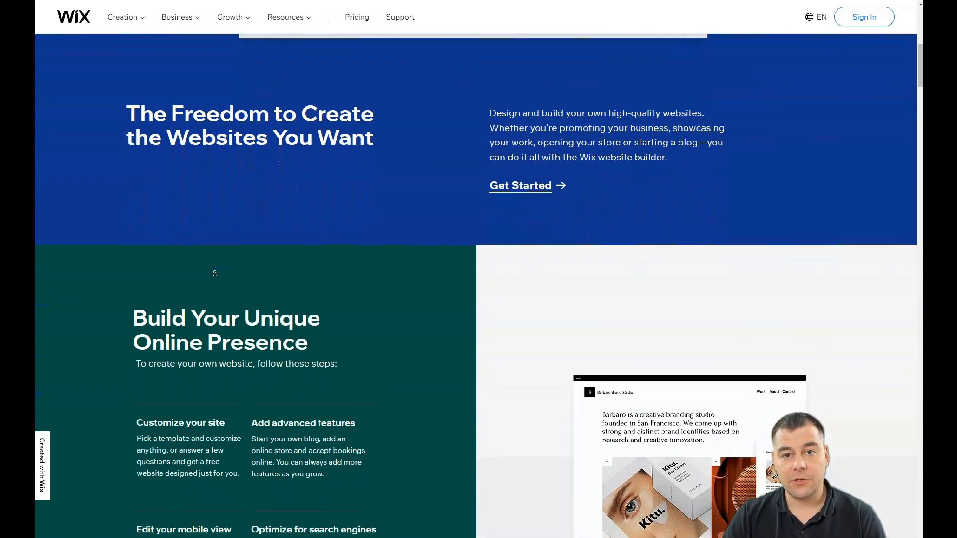
scroll(215, 273, "down", 2)
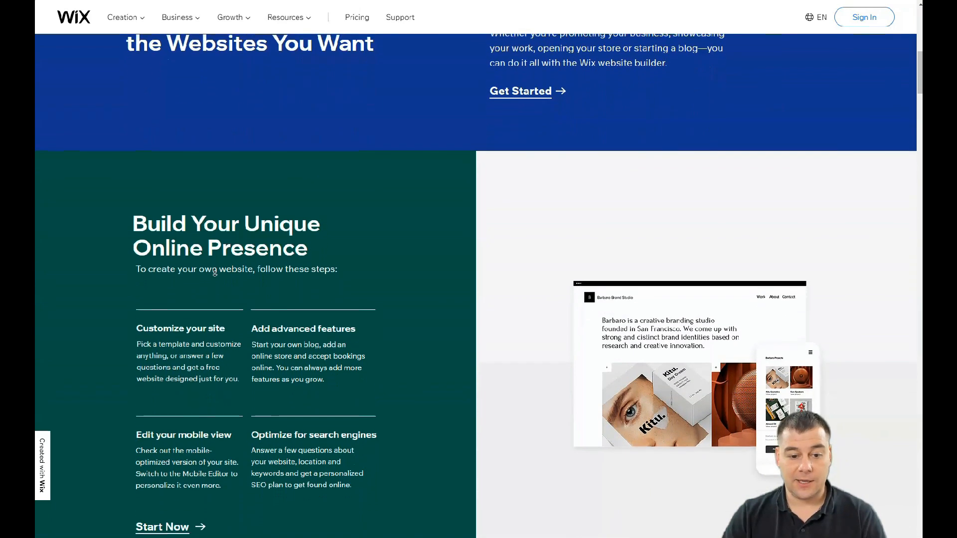
scroll(214, 274, "down", 2)
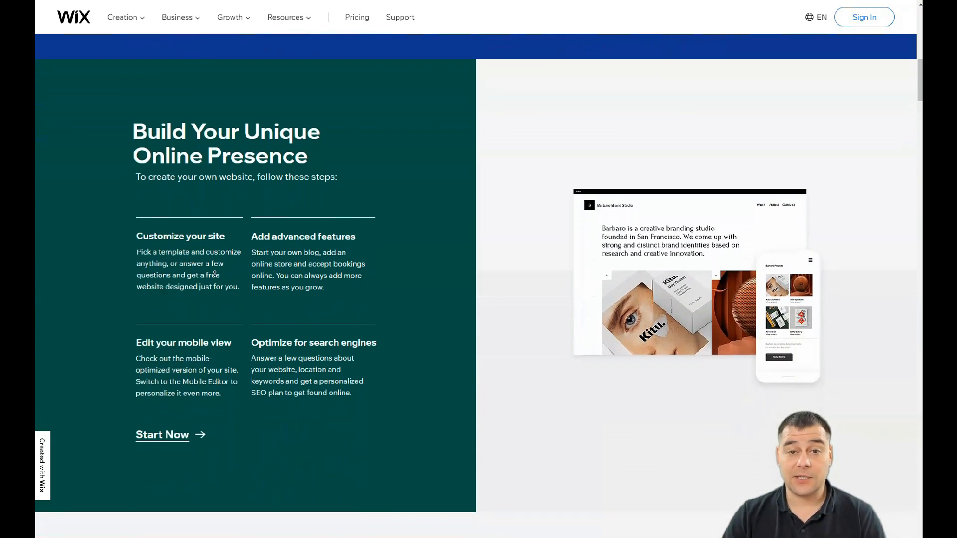
Step: Read on through the Wix homepage from the website-creation steps past "Professionally Designed Website Templates" to the Wix Editor section
scroll(215, 273, "down", 2)
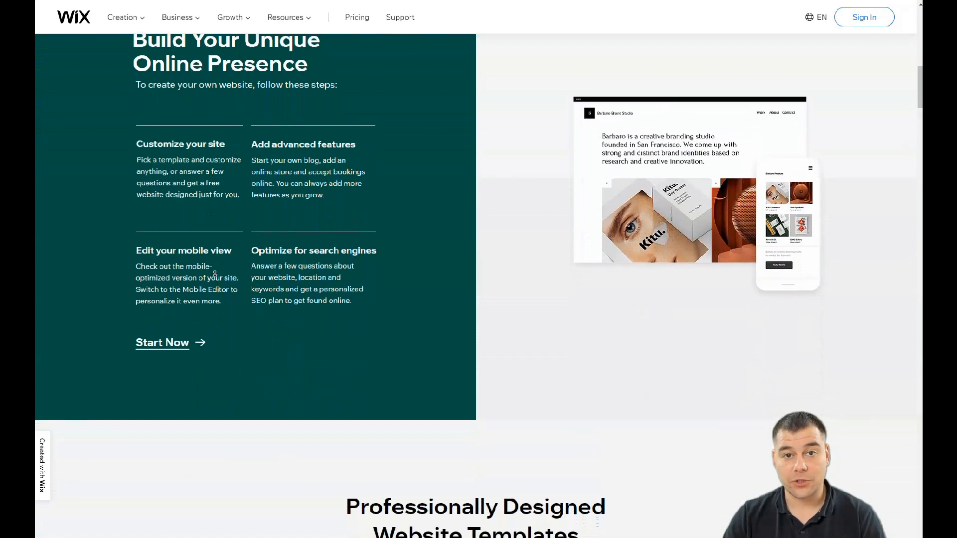
scroll(215, 273, "down", 2)
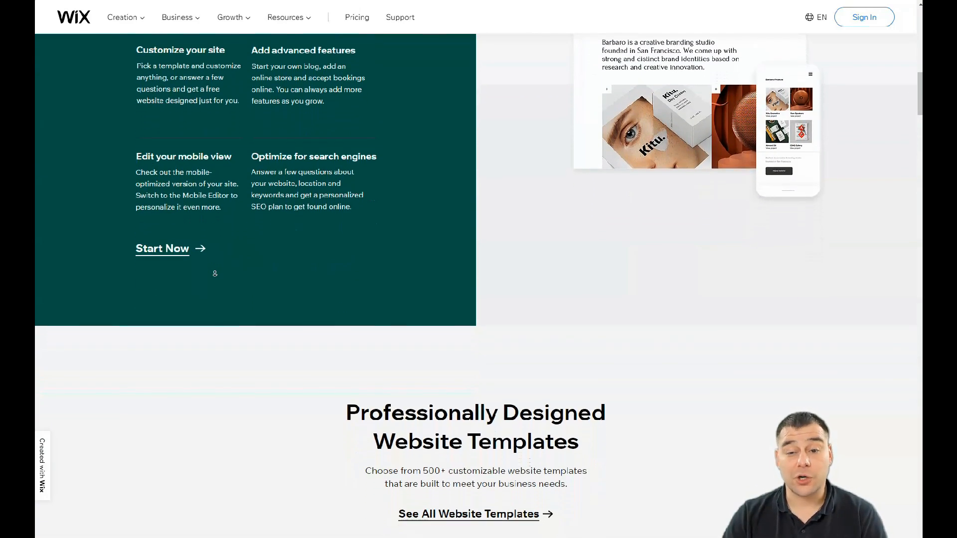
scroll(215, 273, "down", 2)
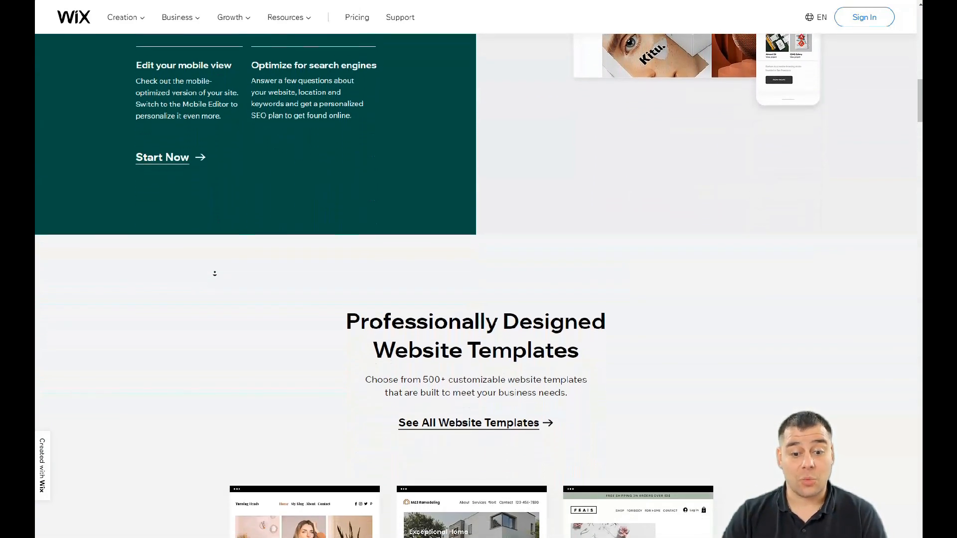
scroll(215, 273, "down", 2)
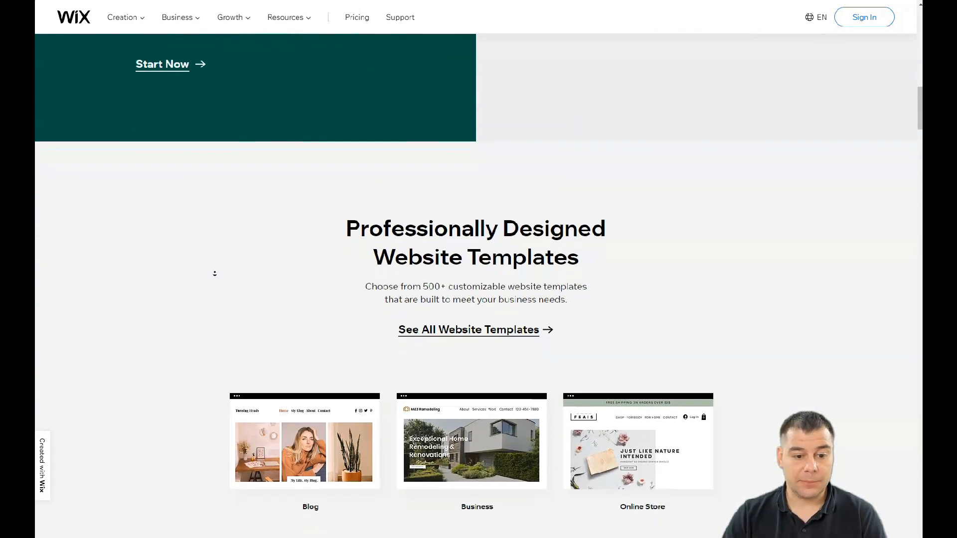
scroll(215, 273, "down", 2)
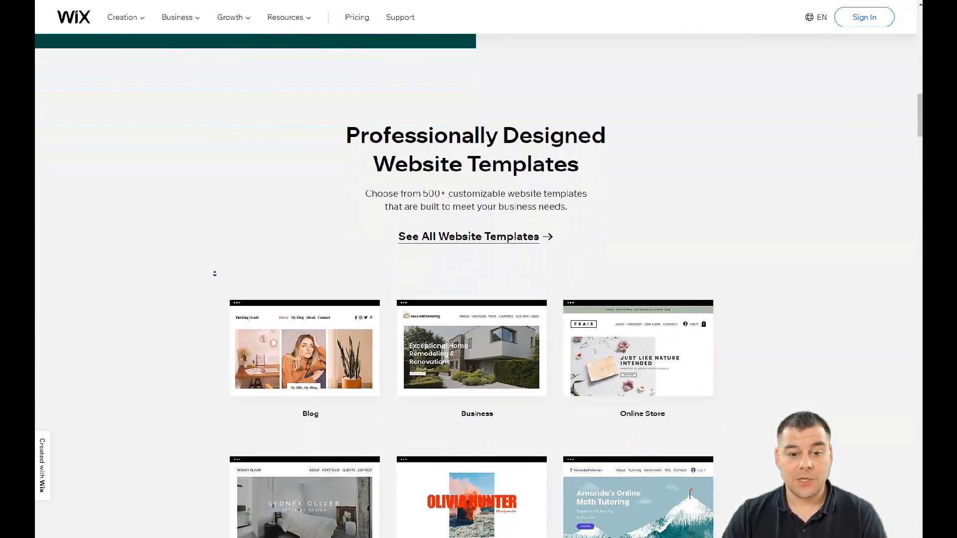
scroll(215, 273, "down", 2)
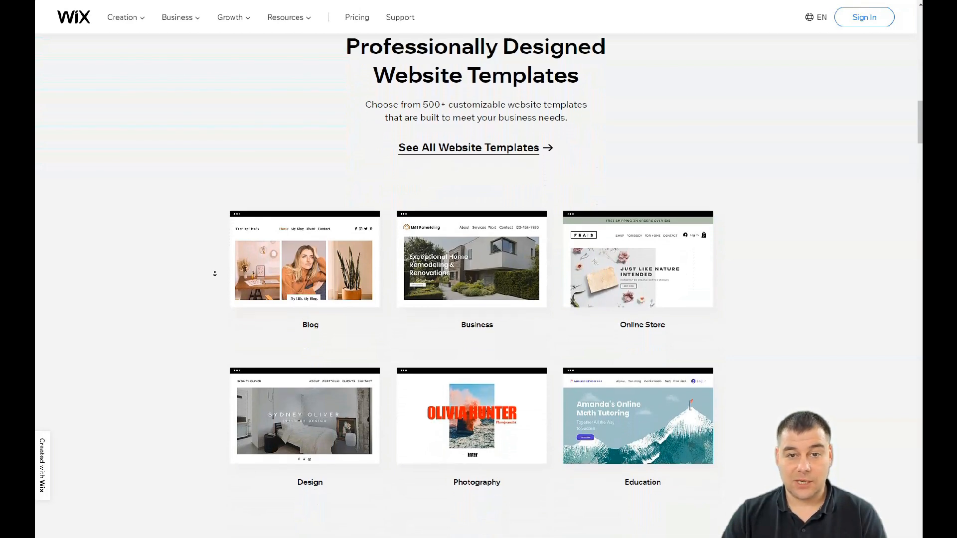
scroll(215, 274, "down", 2)
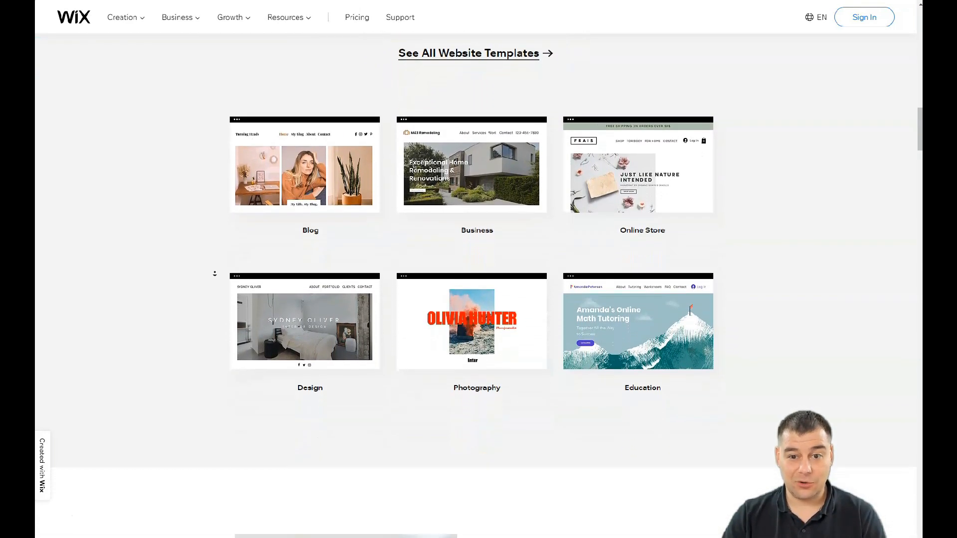
scroll(215, 273, "down", 2)
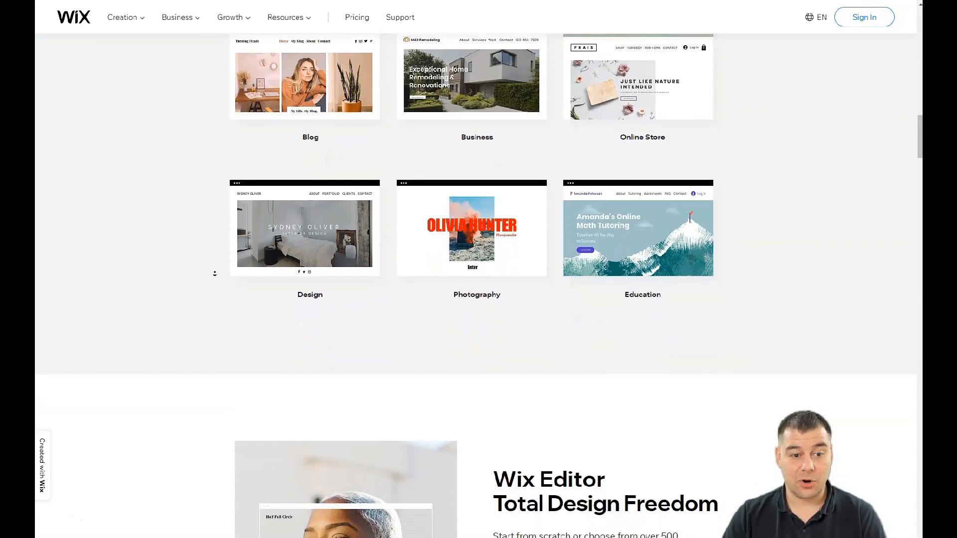
scroll(215, 274, "down", 2)
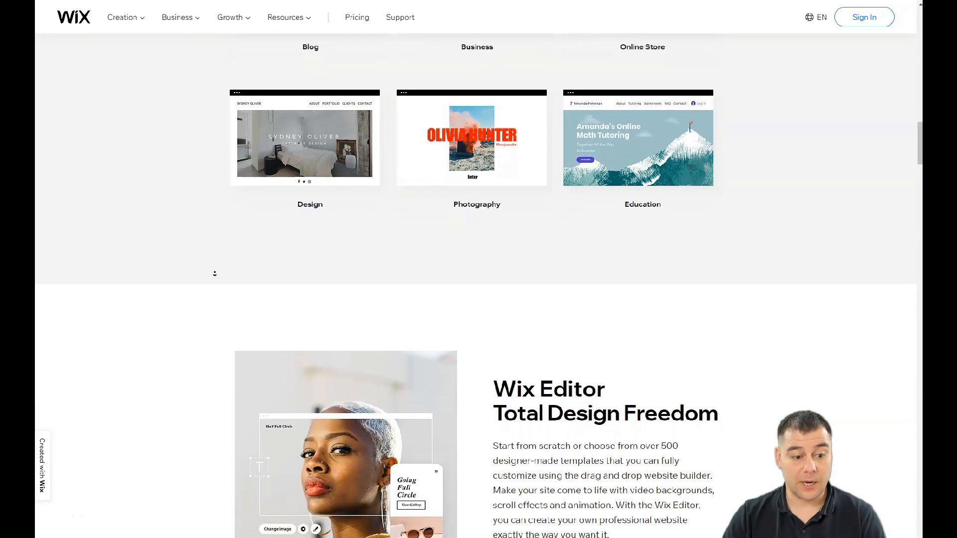
scroll(215, 273, "down", 2)
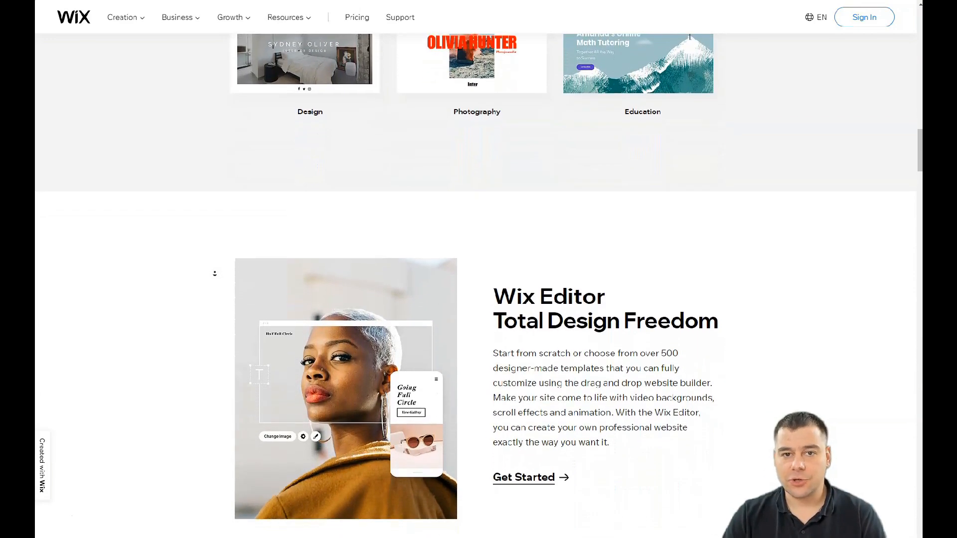
scroll(215, 273, "down", 2)
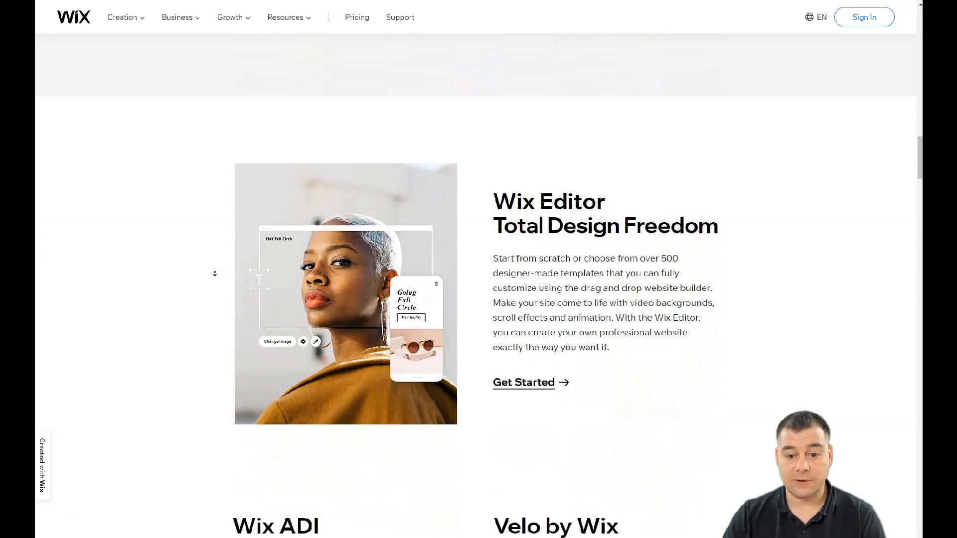
scroll(215, 273, "down", 1)
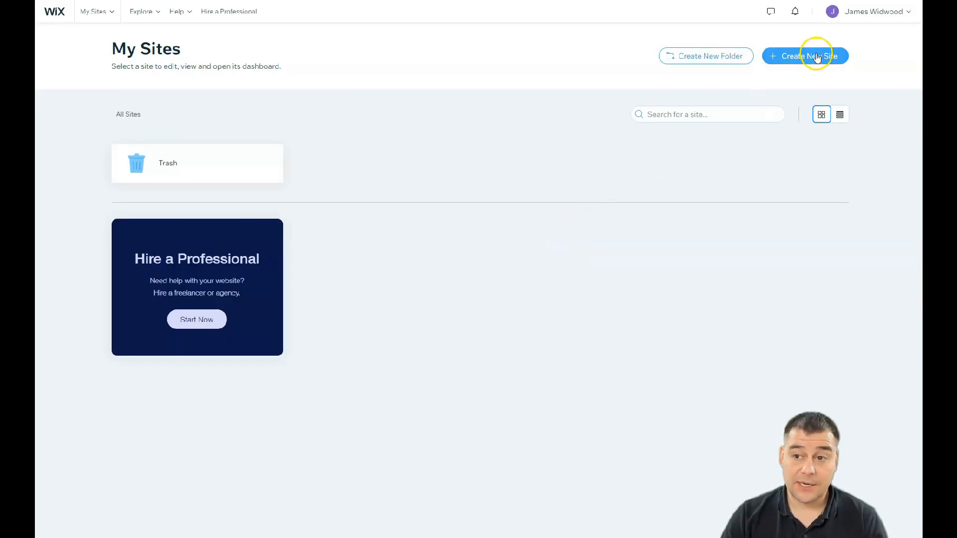
Step: Start creating a new site and choose Other as the kind of website
left_click(787, 58)
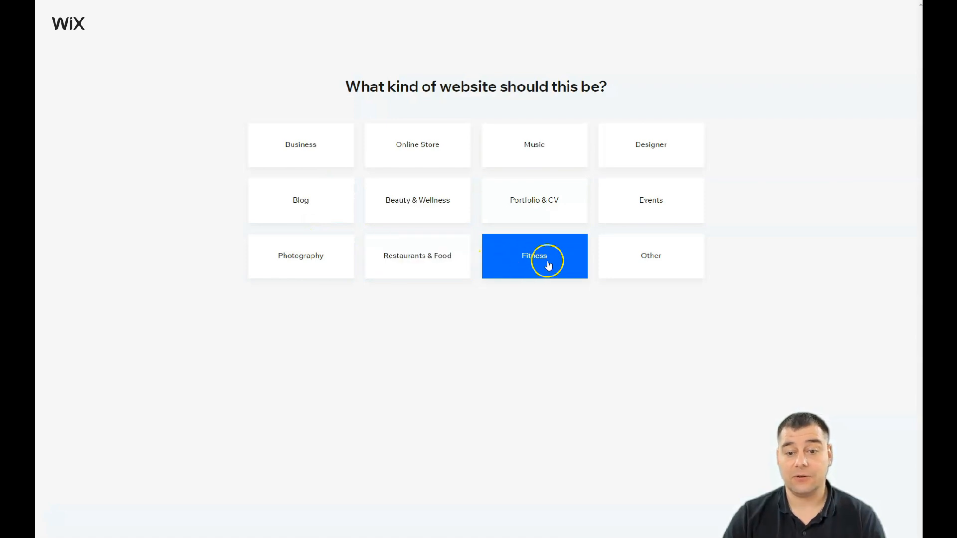
left_click(650, 259)
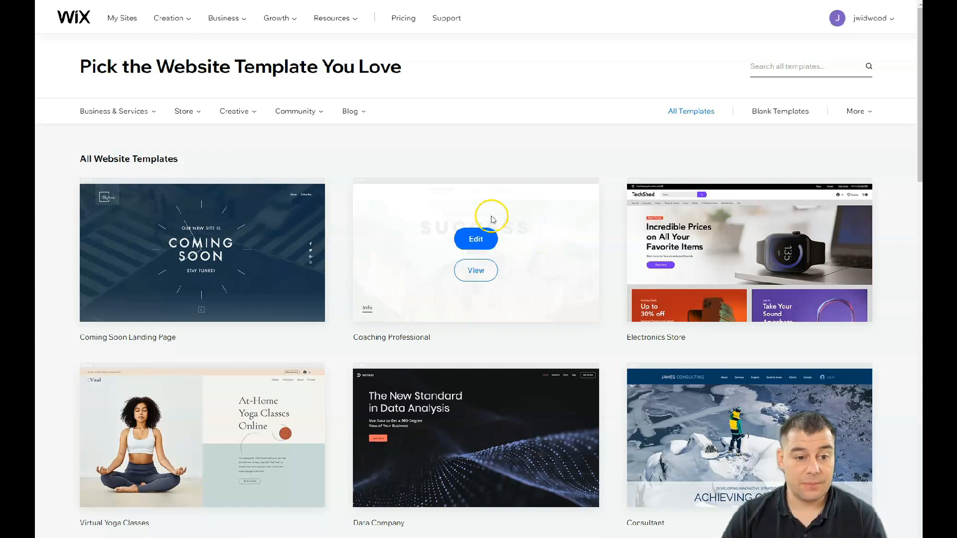
Step: Browse the first three pages of the All Website Templates gallery
scroll(514, 215, "down", 4)
scroll(515, 216, "down", 4)
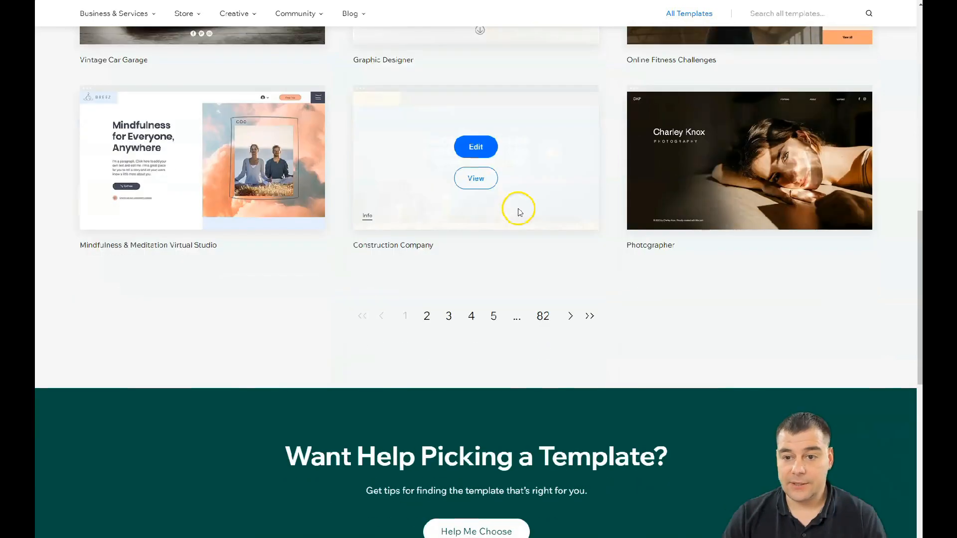
left_click(428, 317)
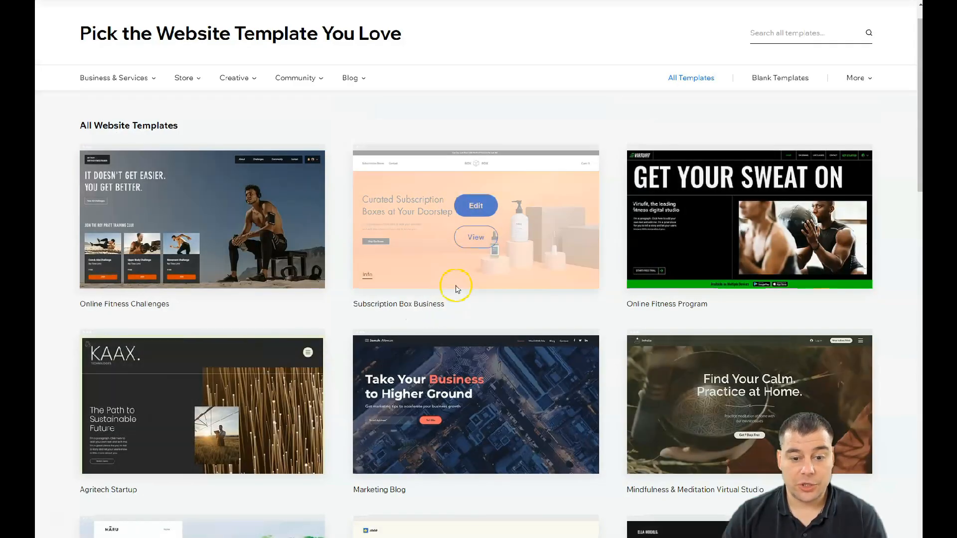
scroll(520, 299, "down", 6)
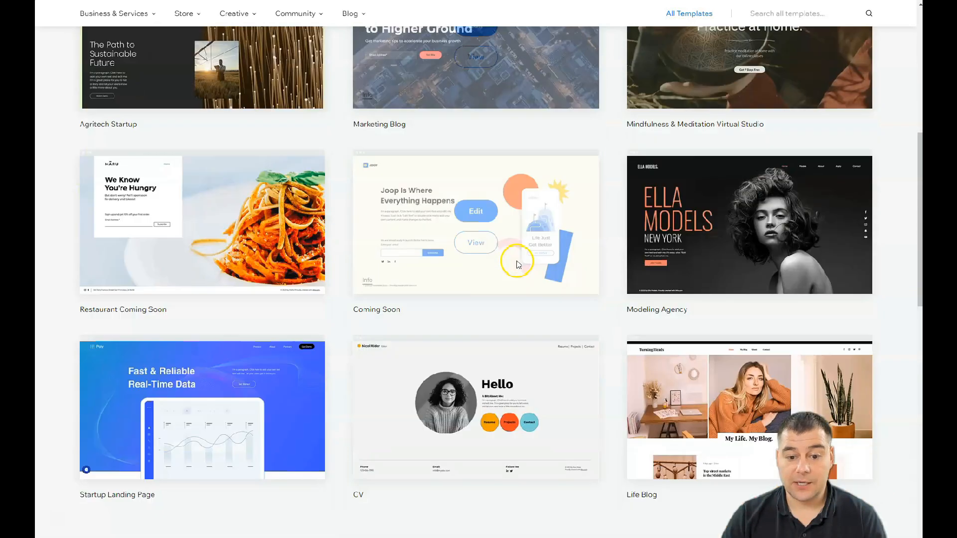
scroll(515, 233, "down", 3)
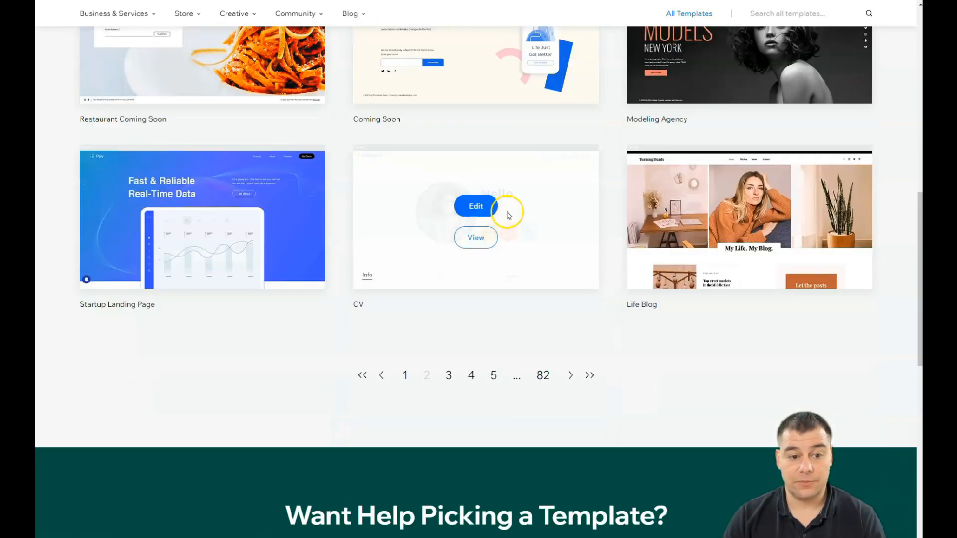
left_click(449, 376)
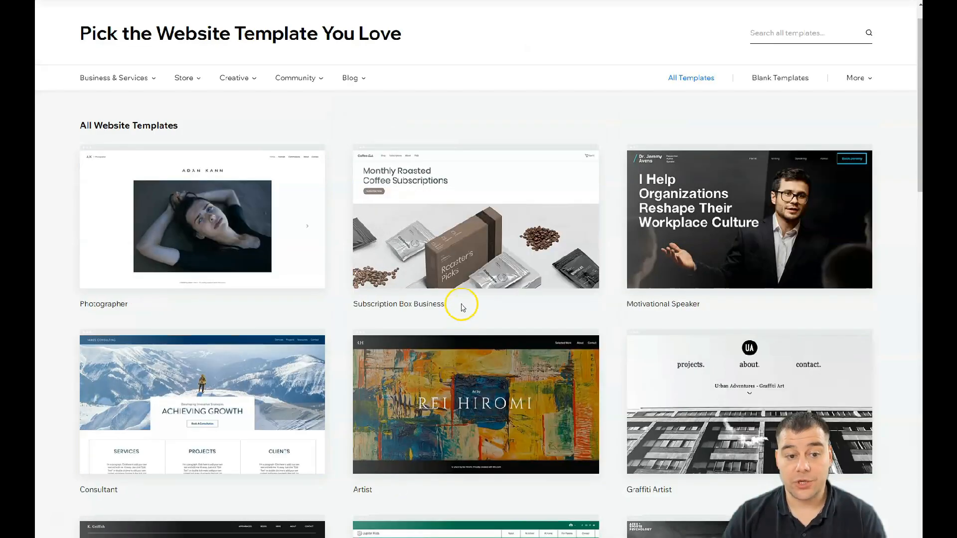
scroll(540, 260, "down", 3)
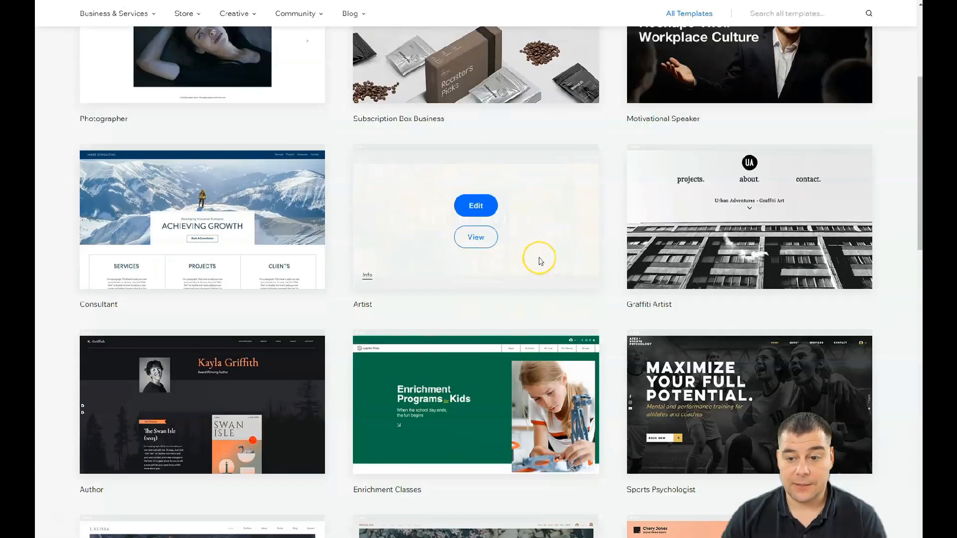
scroll(539, 261, "down", 3)
scroll(538, 259, "down", 4)
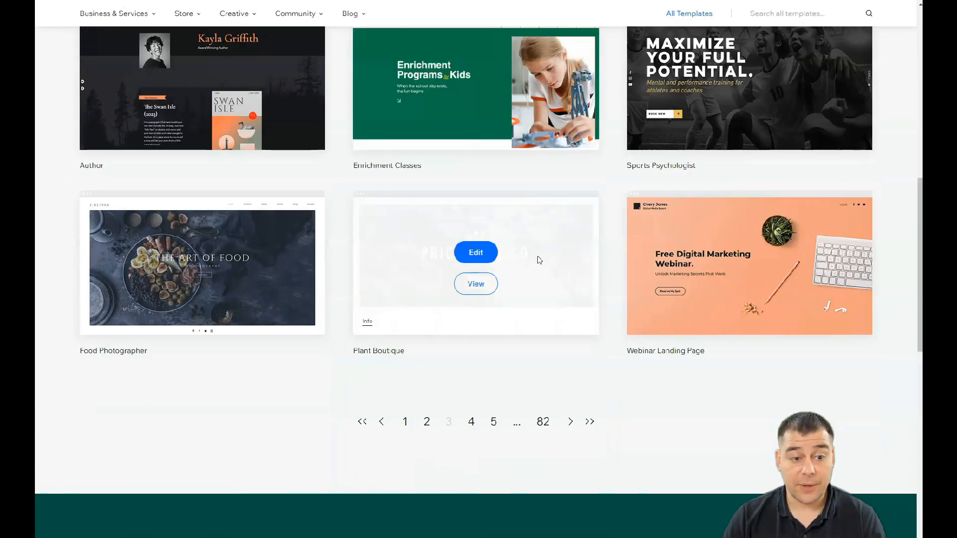
Step: Continue through pages 4 and 5 of the template gallery and go on to page 7
left_click(471, 422)
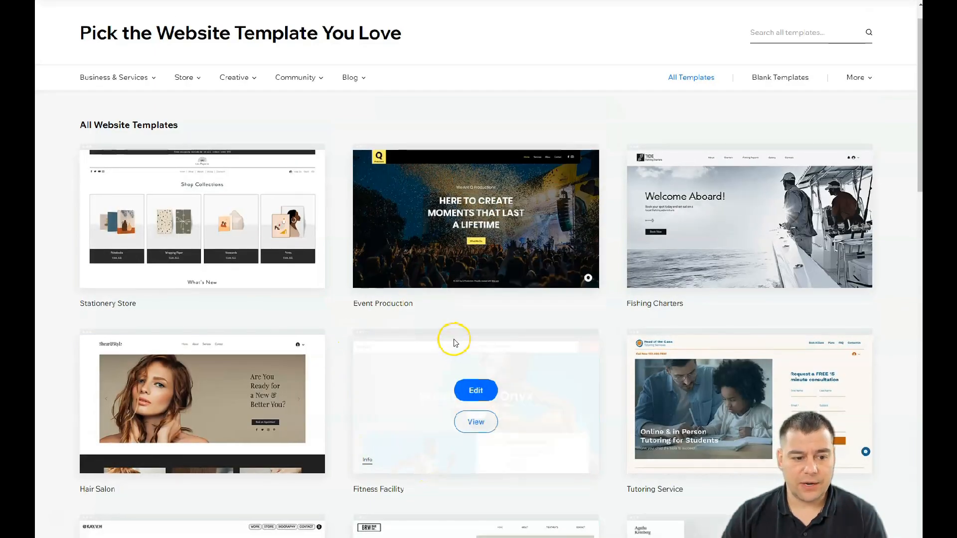
scroll(459, 271, "down", 5)
scroll(464, 273, "down", 3)
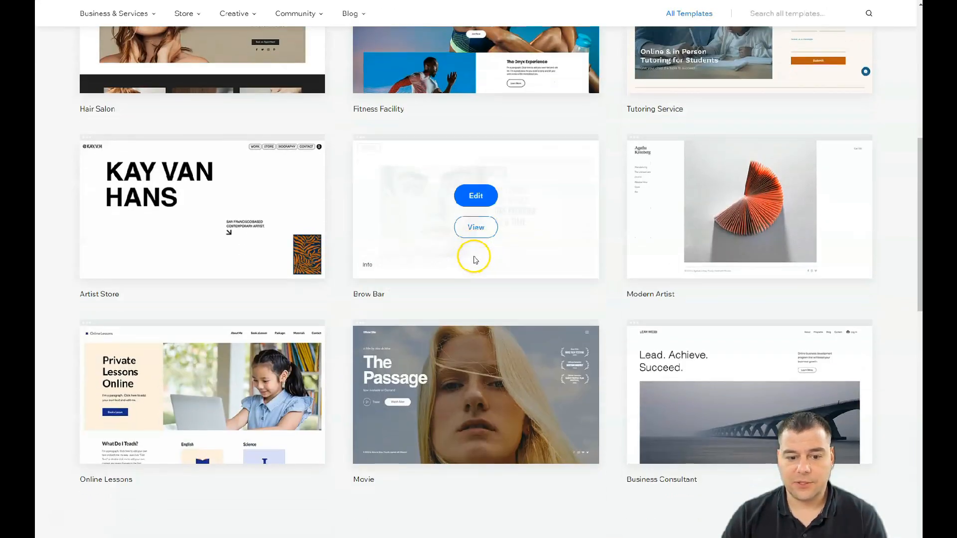
scroll(475, 256, "down", 2)
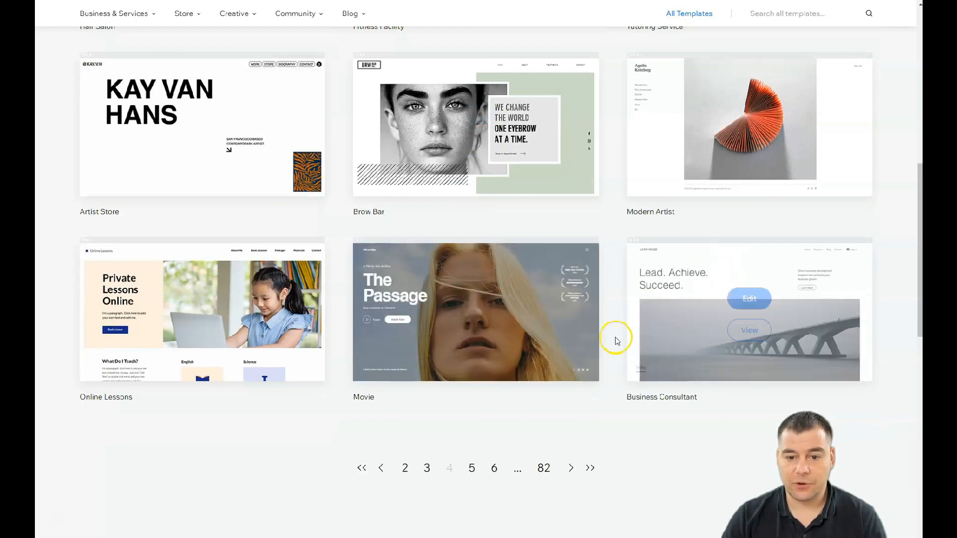
scroll(618, 343, "down", 1)
scroll(620, 343, "down", 1)
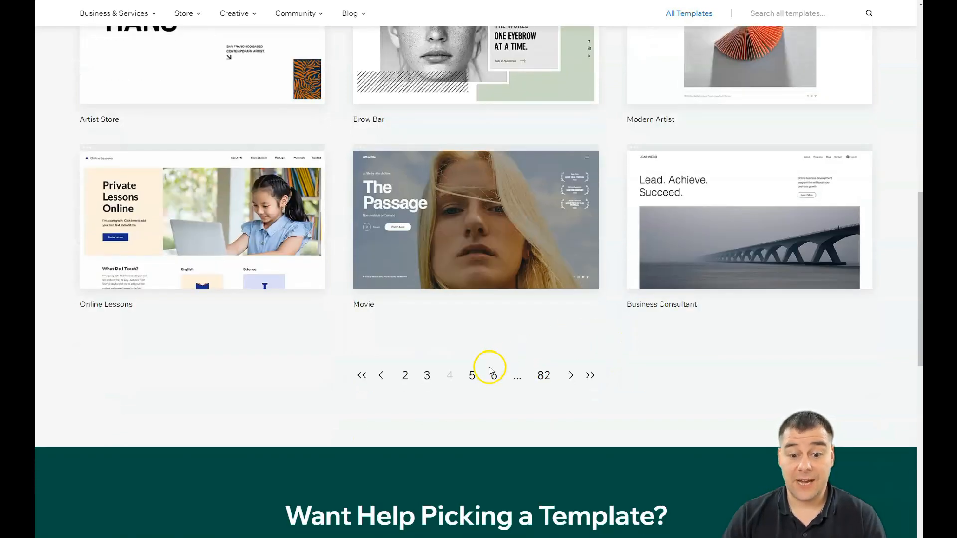
left_click(473, 376)
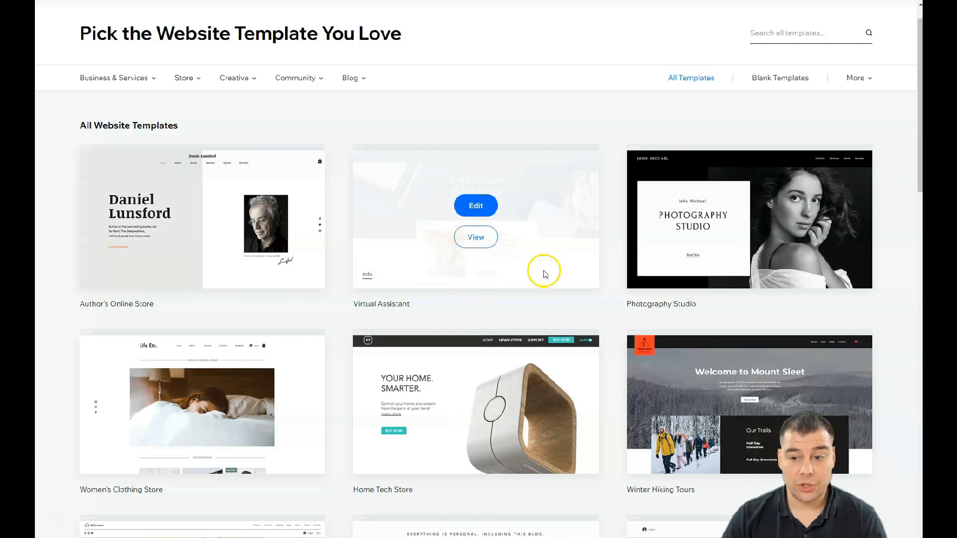
scroll(534, 228, "down", 8)
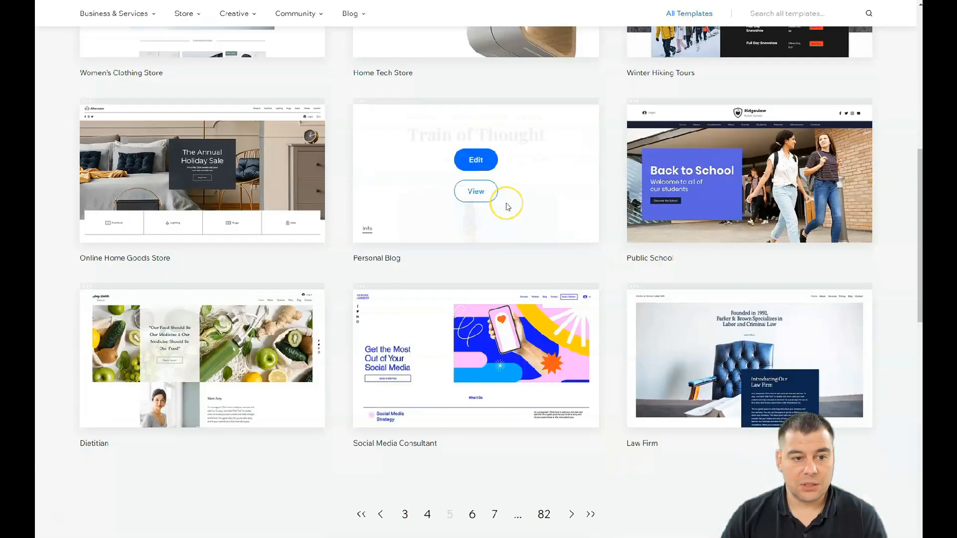
scroll(507, 205, "down", 5)
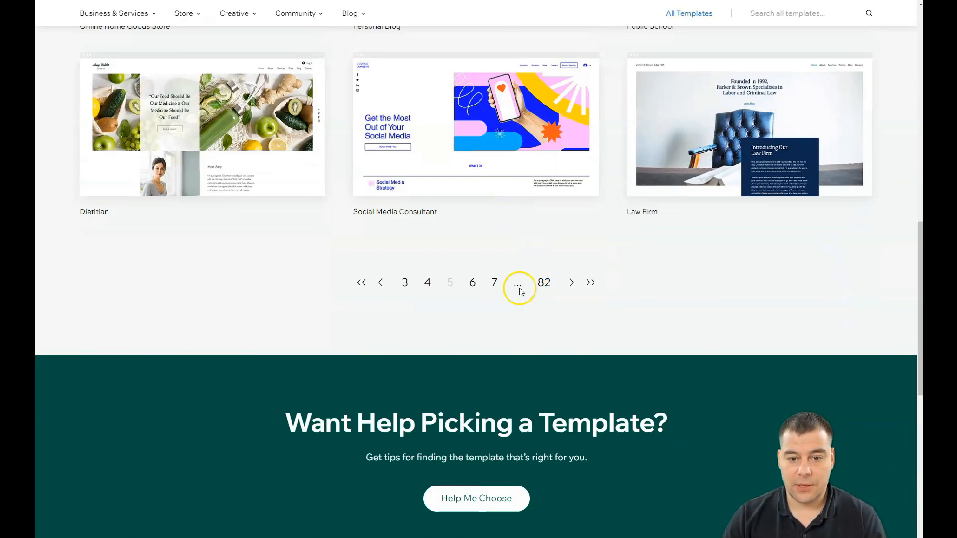
left_click(495, 283)
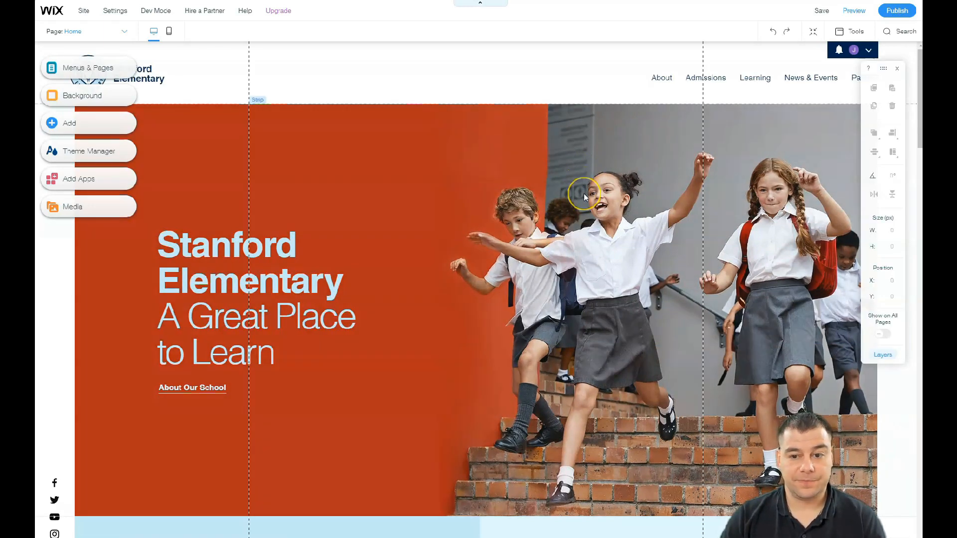
Step: Review the sections of the Stanford Elementary Home page down to the footer, using the editor's Zoom Out mode
scroll(584, 196, "down", 8)
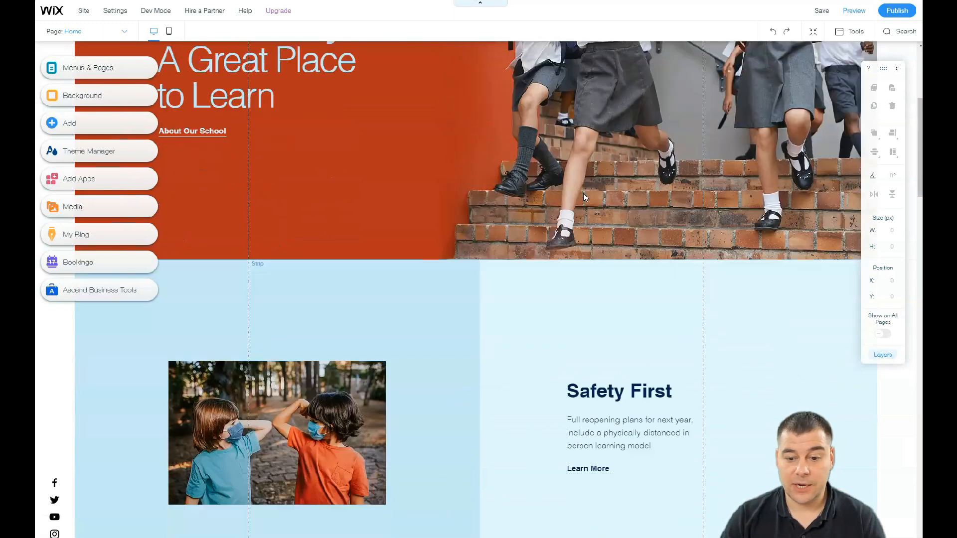
scroll(585, 196, "down", 6)
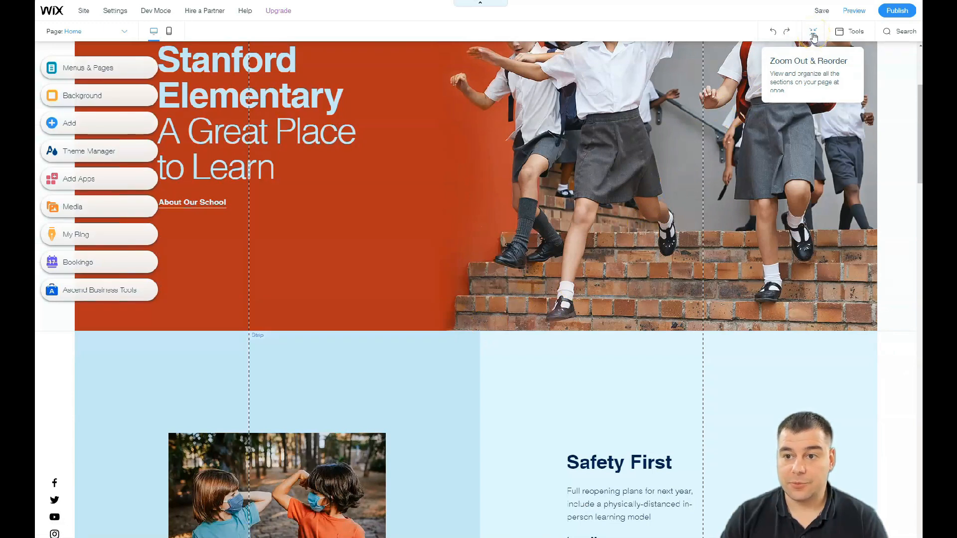
left_click(813, 34)
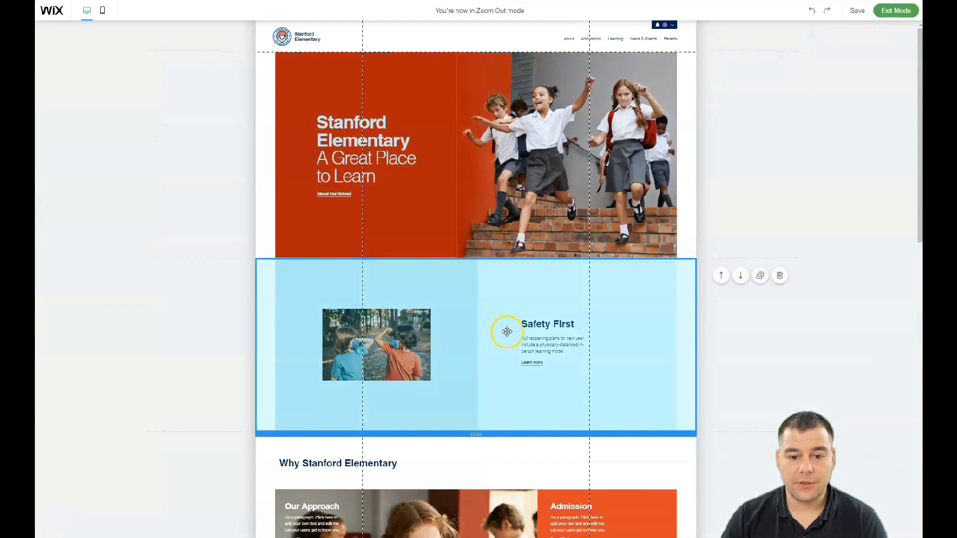
scroll(504, 309, "down", 8)
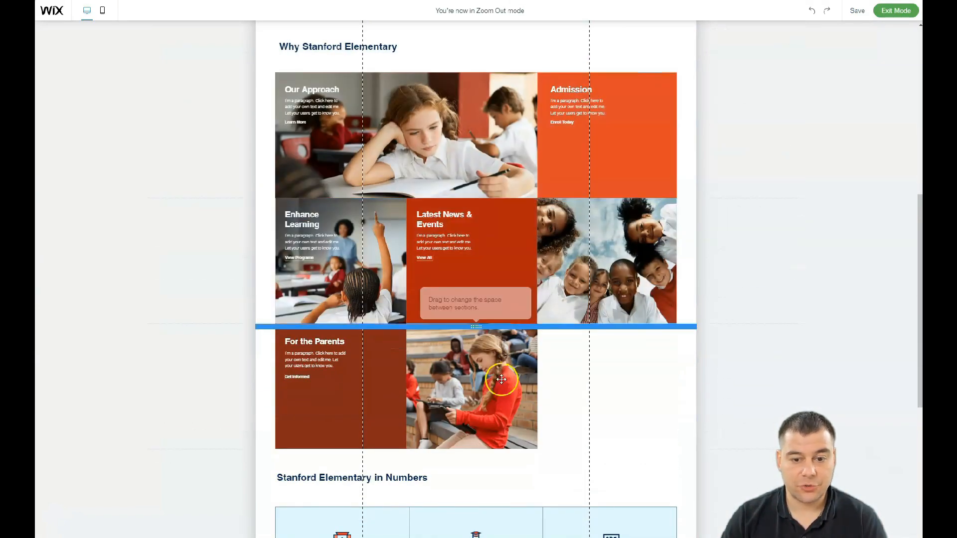
scroll(501, 335, "down", 2)
scroll(501, 335, "down", 5)
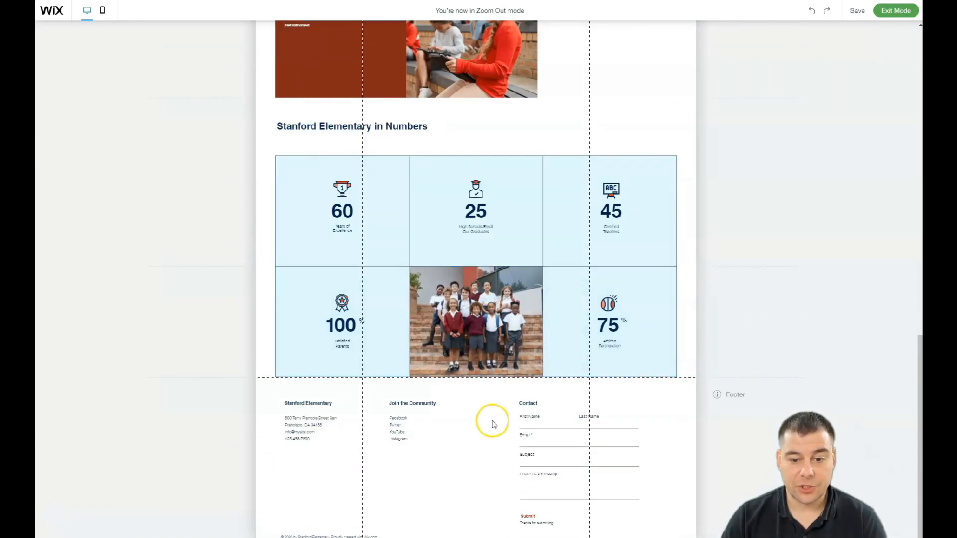
scroll(497, 333, "up", 6)
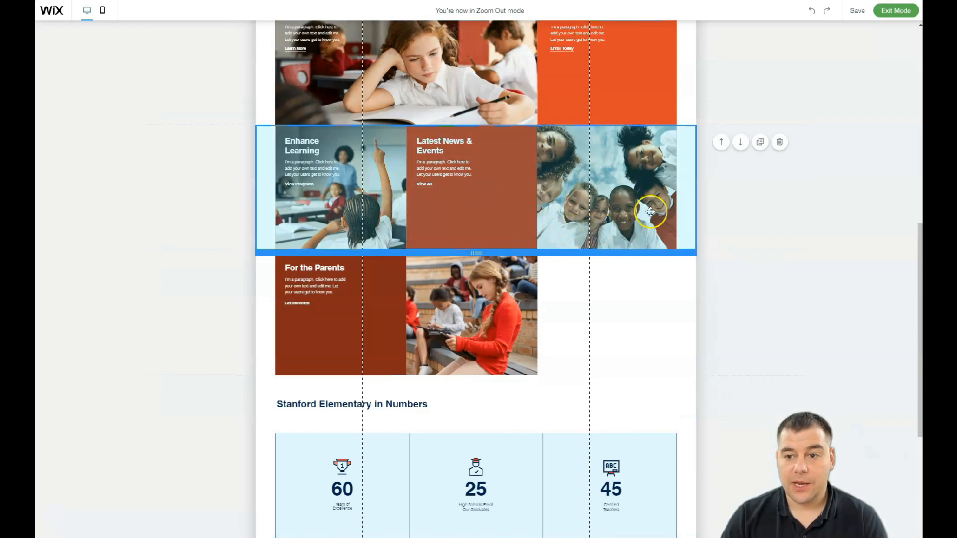
Step: Reorder the Home page sections to Why Stanford Elementary, For the Parents, Enhance Learning, and exit Zoom Out mode
left_click(741, 142)
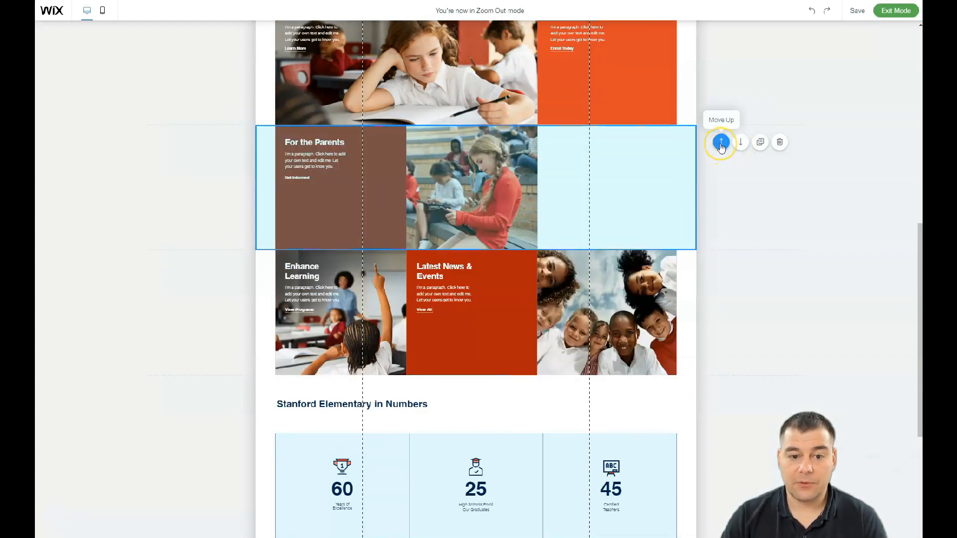
left_click(721, 143)
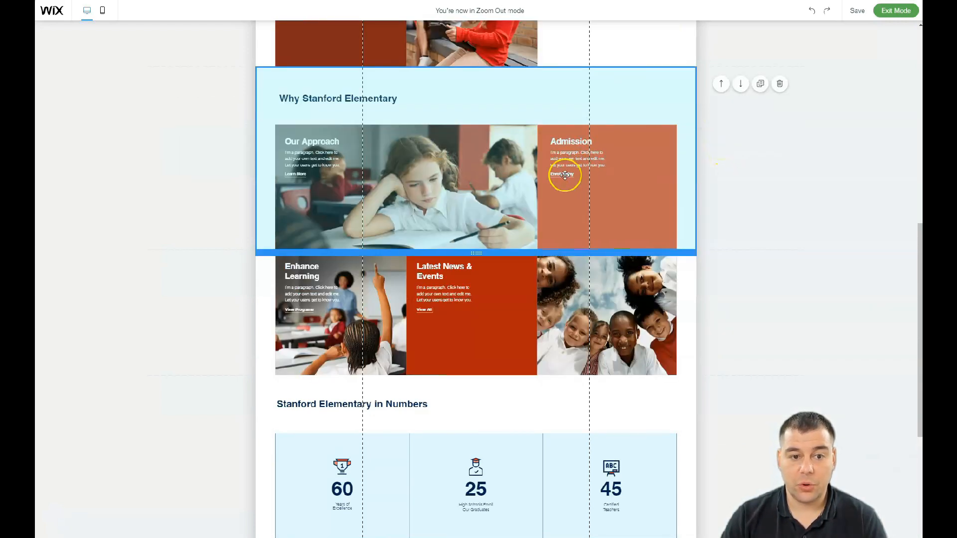
left_click(742, 84)
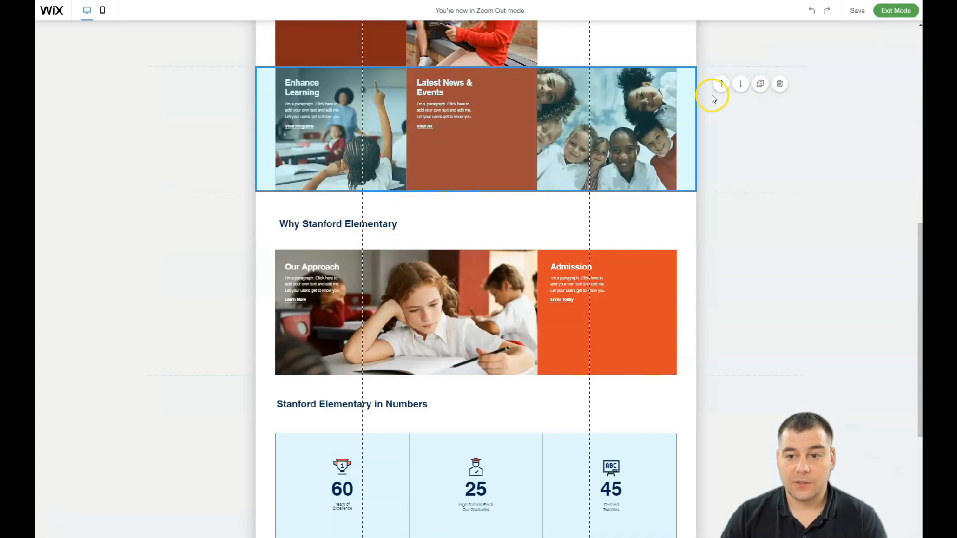
left_click(720, 208)
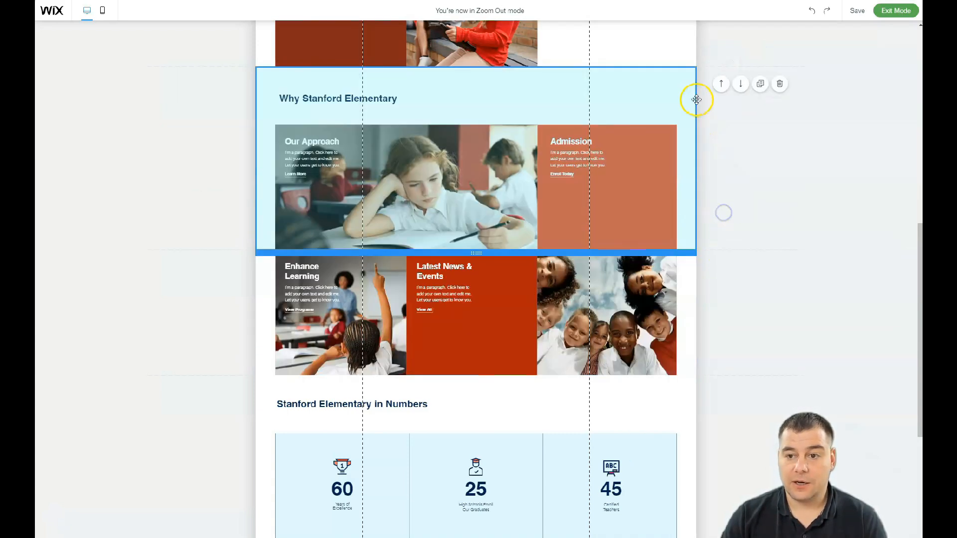
left_click(720, 84)
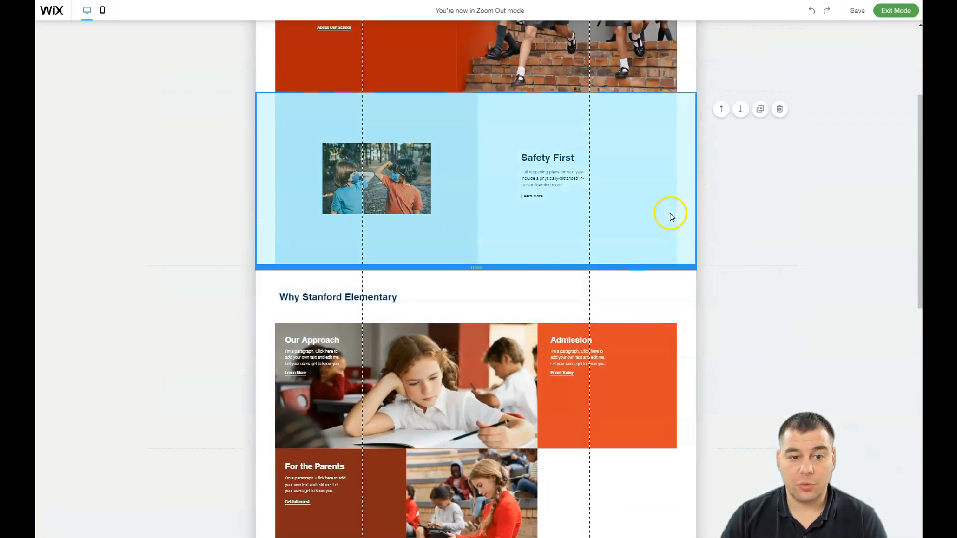
scroll(577, 245, "up", 3)
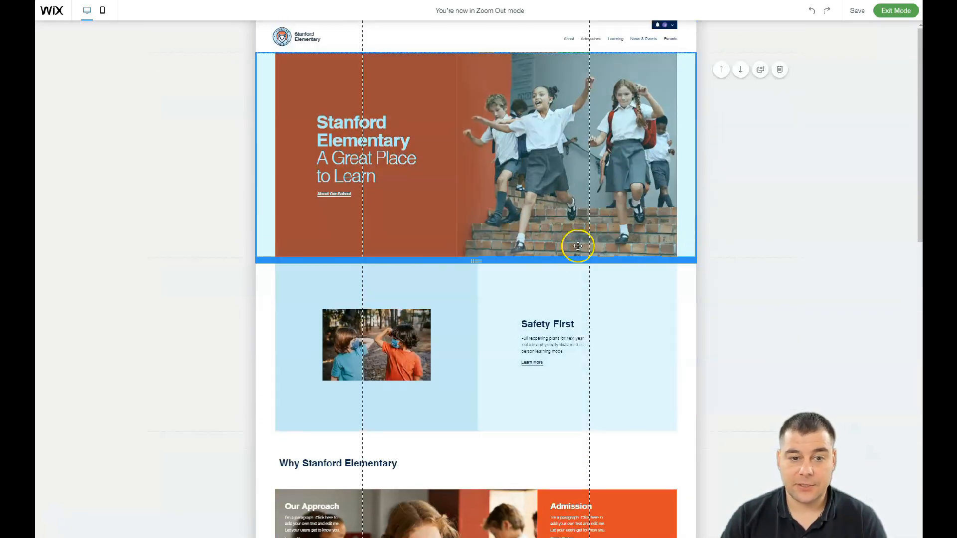
left_click(895, 10)
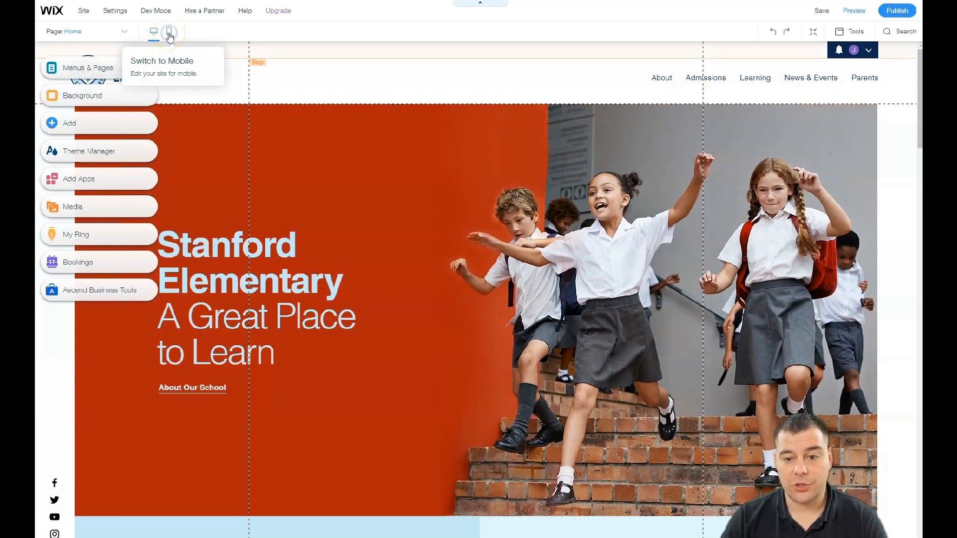
Step: Review the mobile version of the Home page down to the school's statistics, and return to the top of the desktop version
left_click(170, 33)
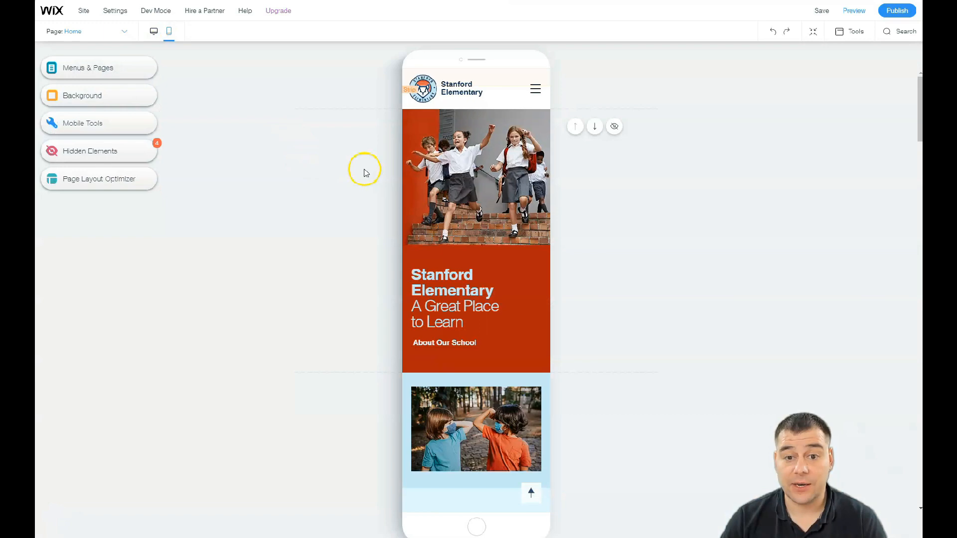
scroll(459, 165, "down", 10)
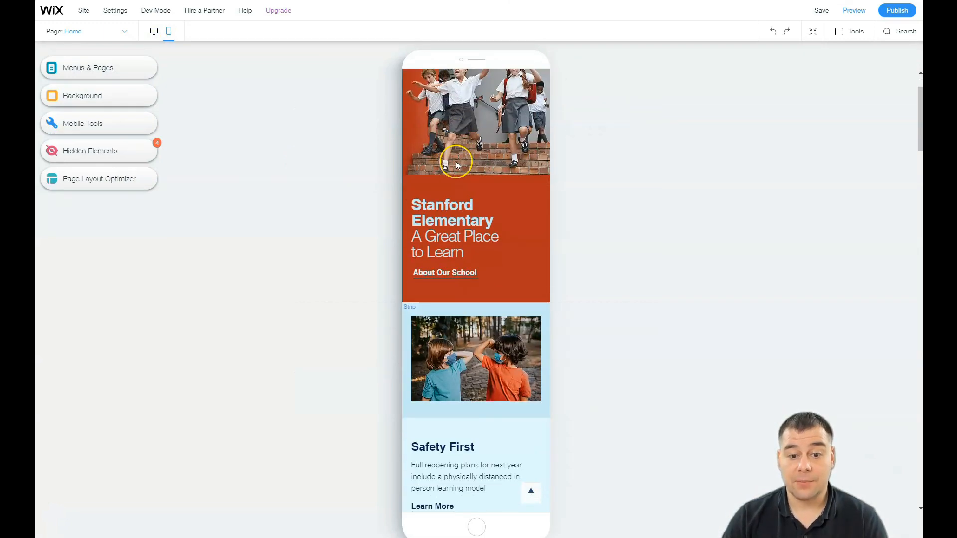
scroll(457, 166, "down", 8)
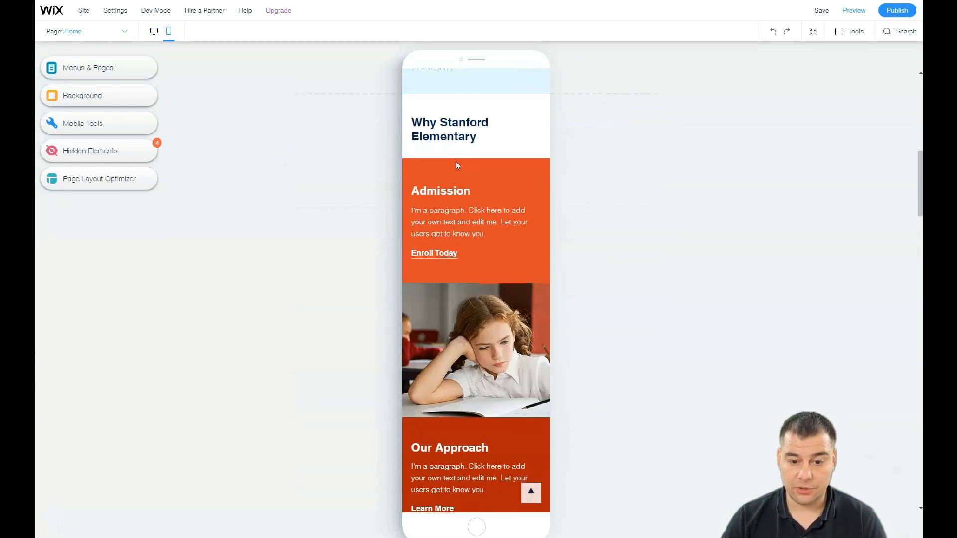
scroll(456, 165, "down", 8)
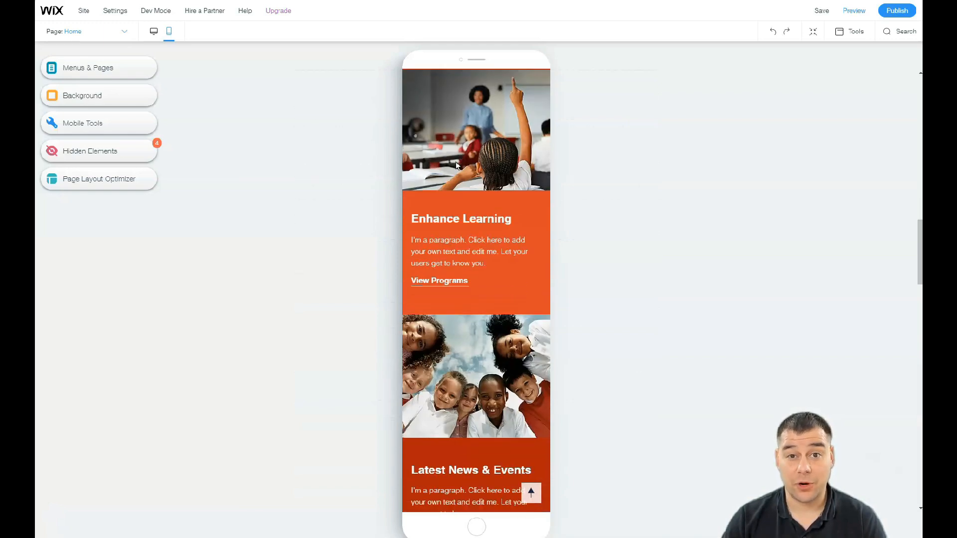
scroll(456, 162, "down", 6)
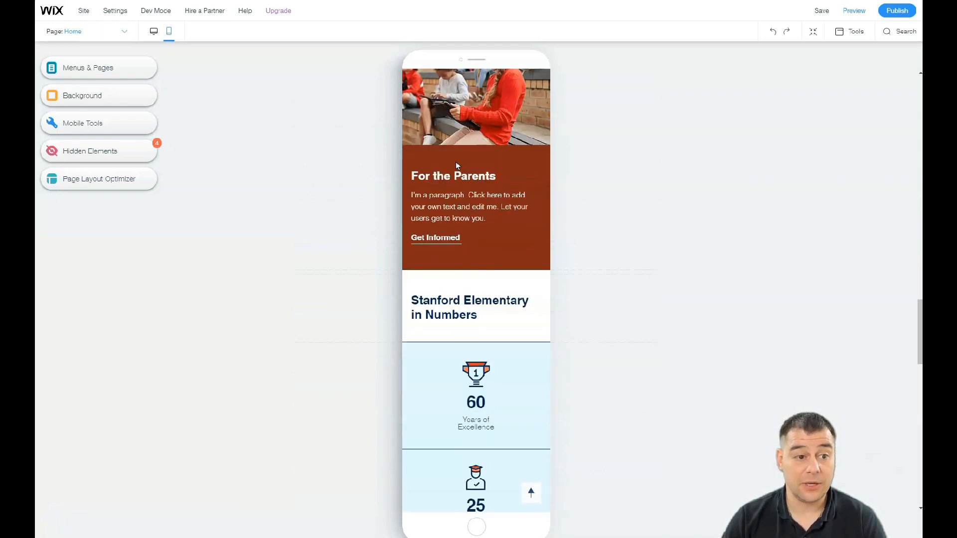
left_click(432, 142)
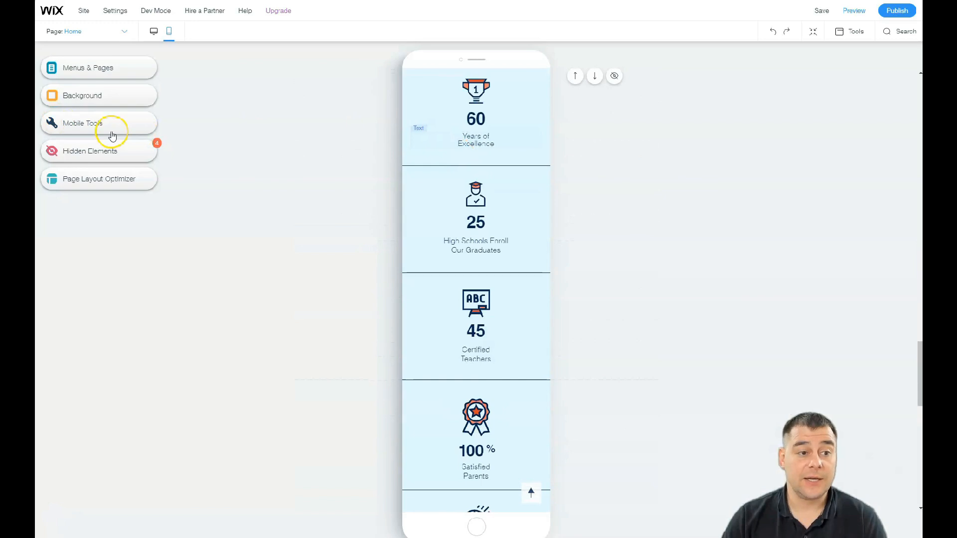
left_click(153, 33)
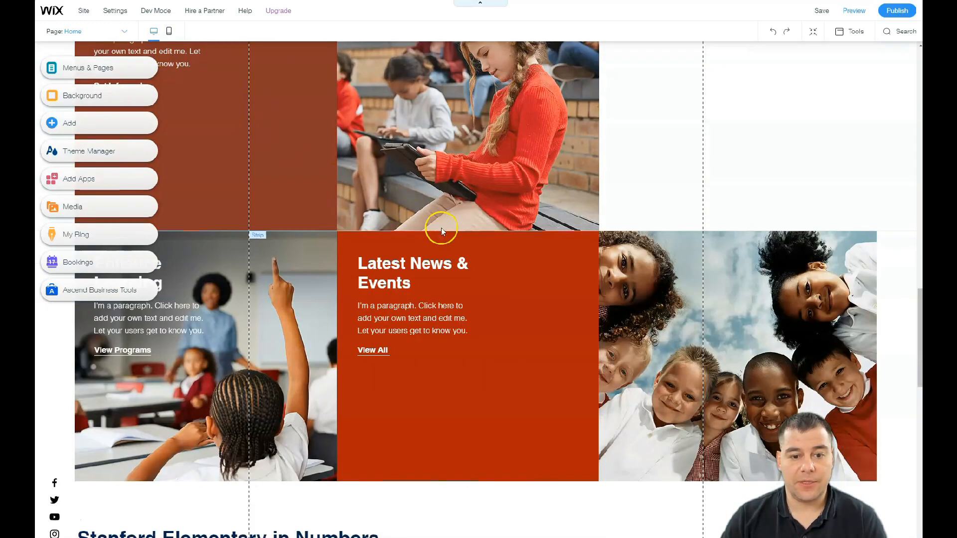
scroll(445, 229, "up", 5)
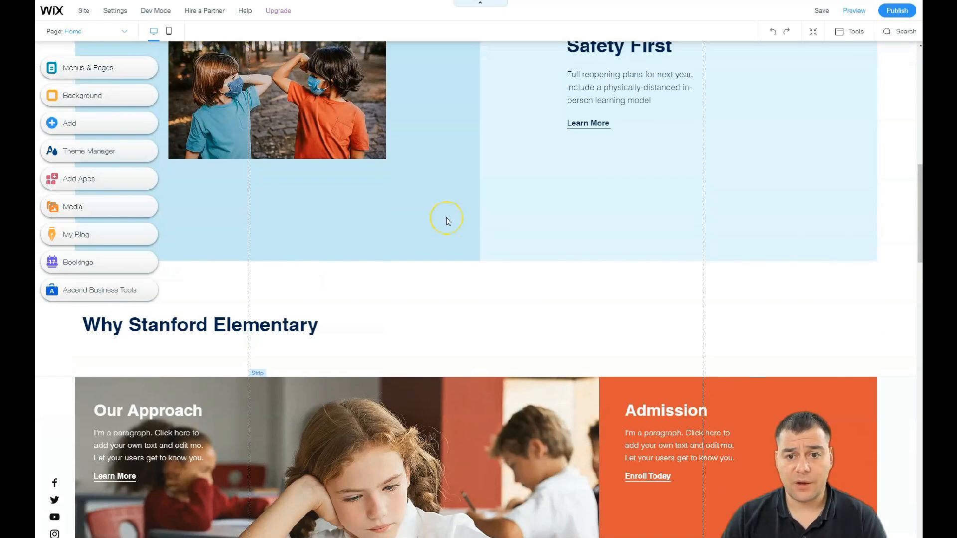
scroll(447, 219, "up", 10)
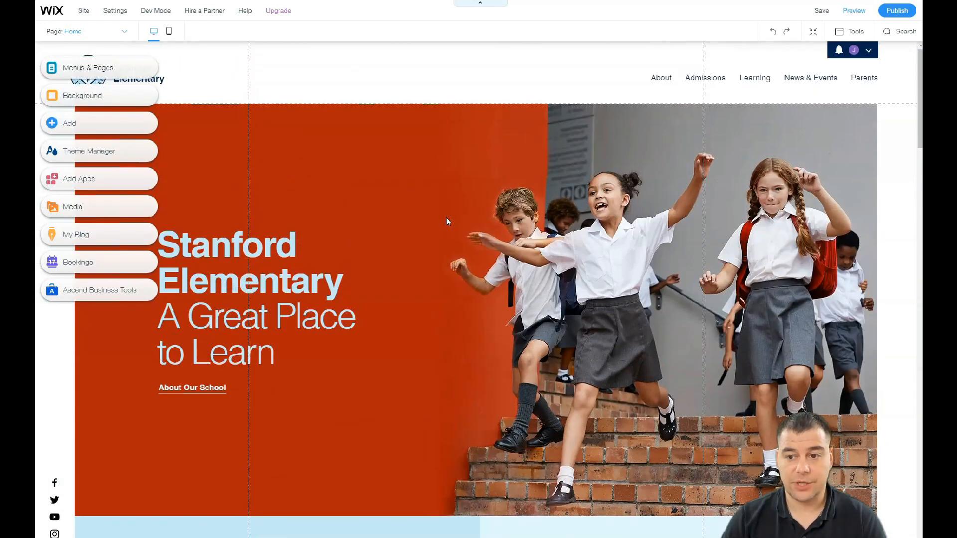
left_click(443, 231)
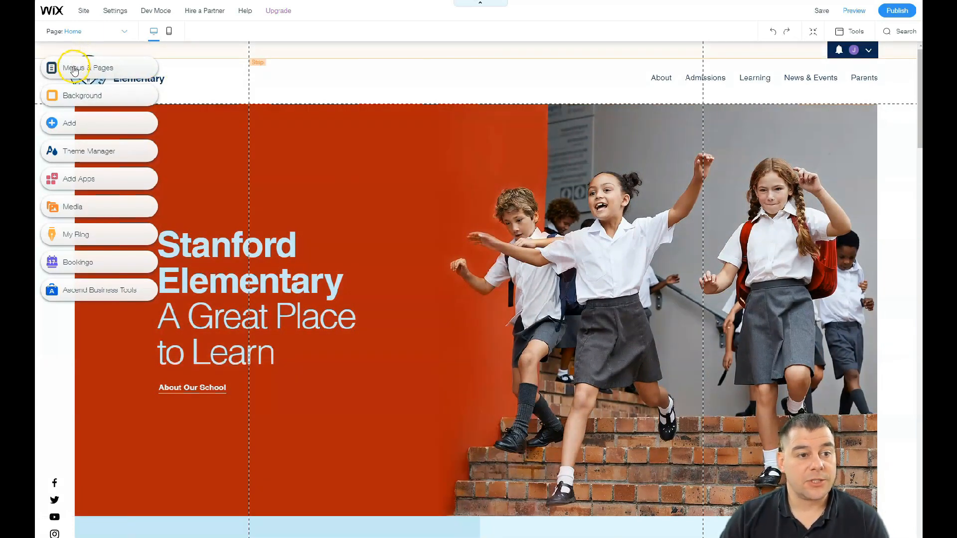
Step: Examine the Site Menu's page list and close the Home page's social share settings
left_click(74, 70)
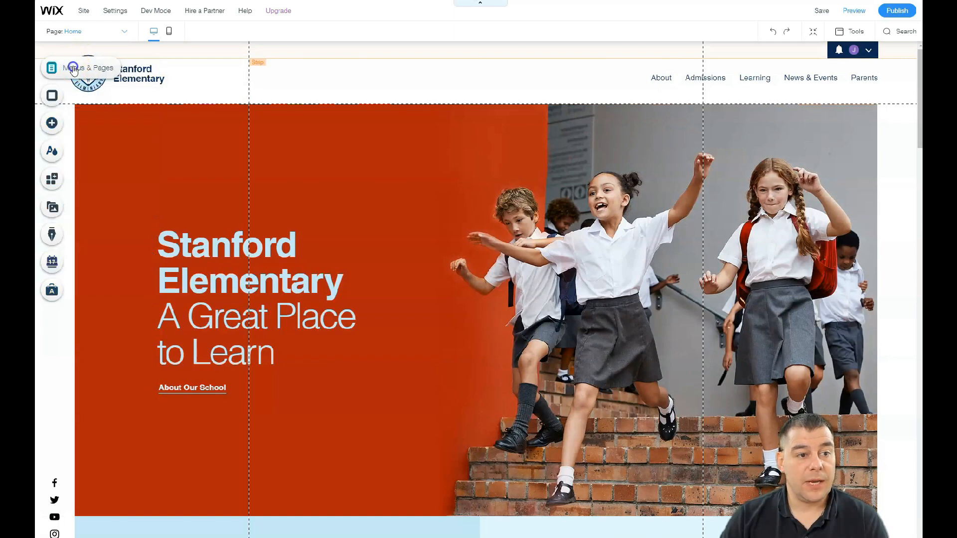
left_click_drag(192, 98, 227, 246)
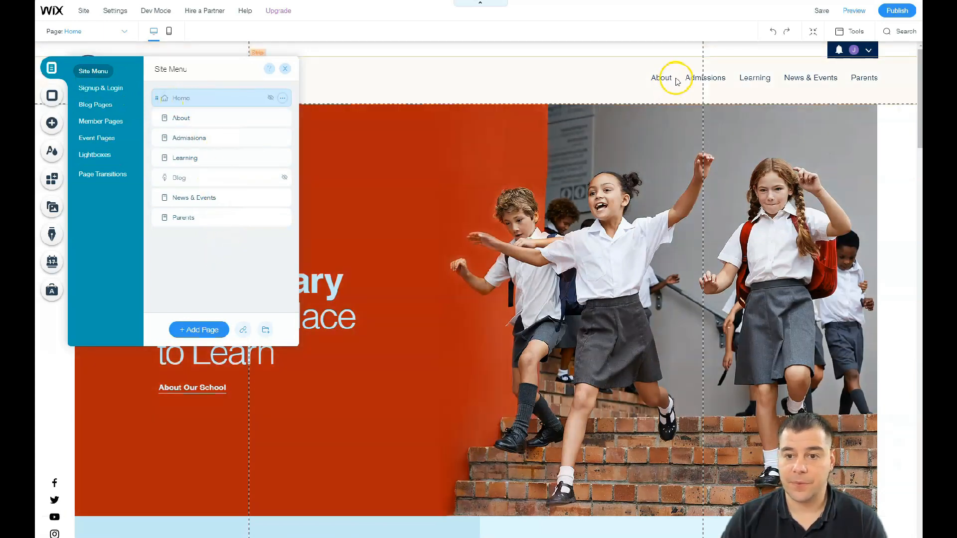
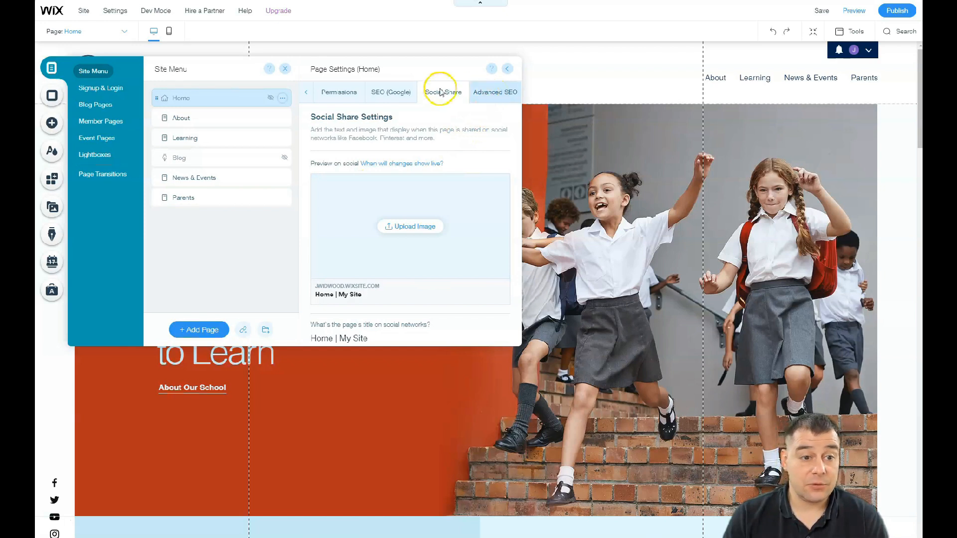
left_click(285, 70)
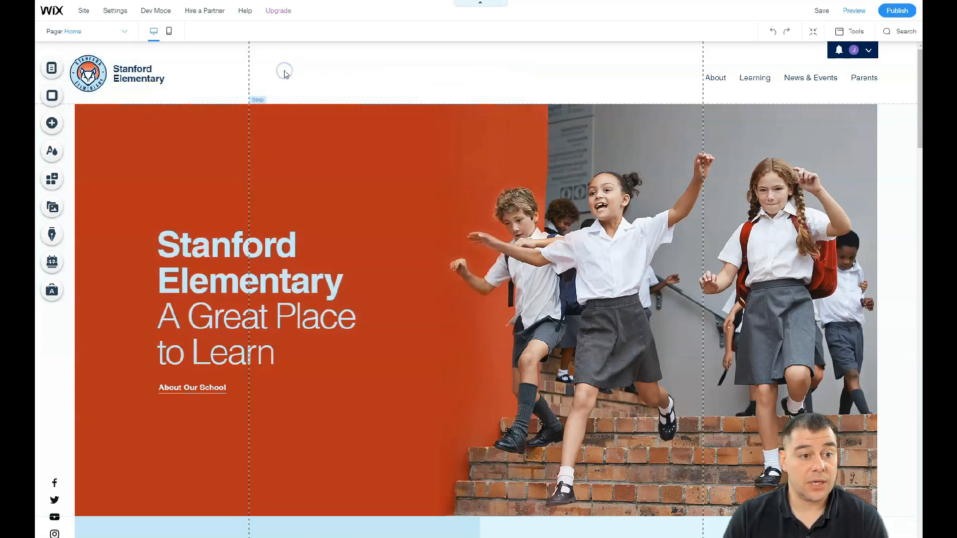
left_click(53, 69)
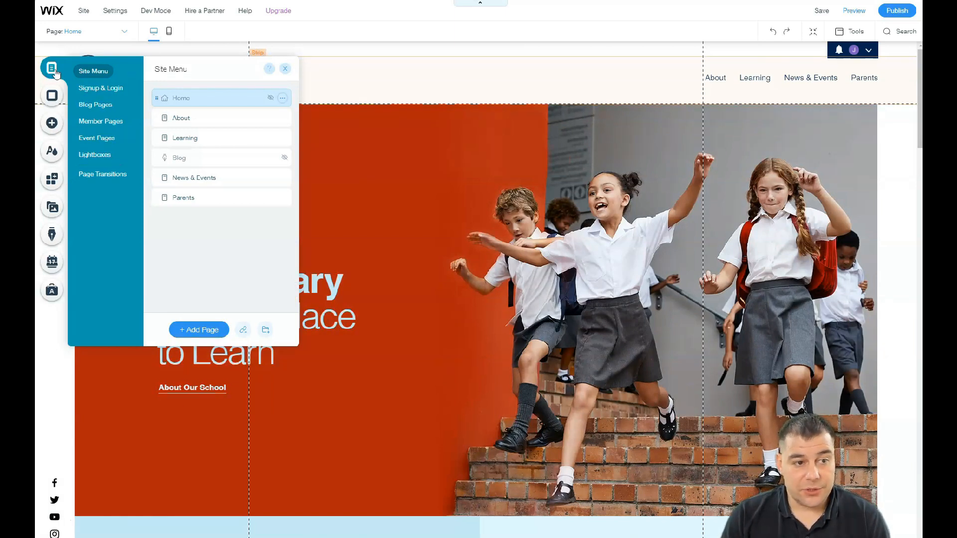
Step: Try the yoga pose image as the Home page background, check it down to the footer, and undo it
left_click(53, 98)
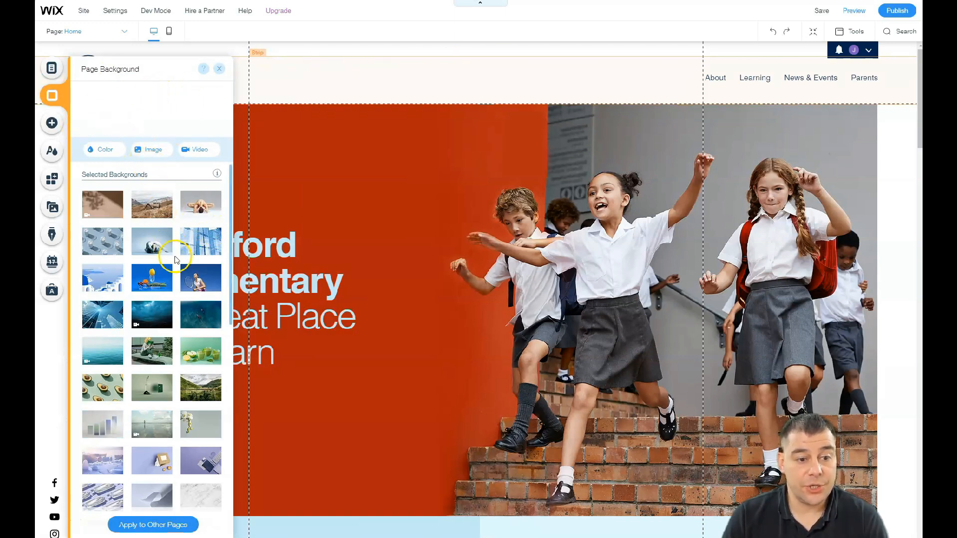
left_click(187, 216)
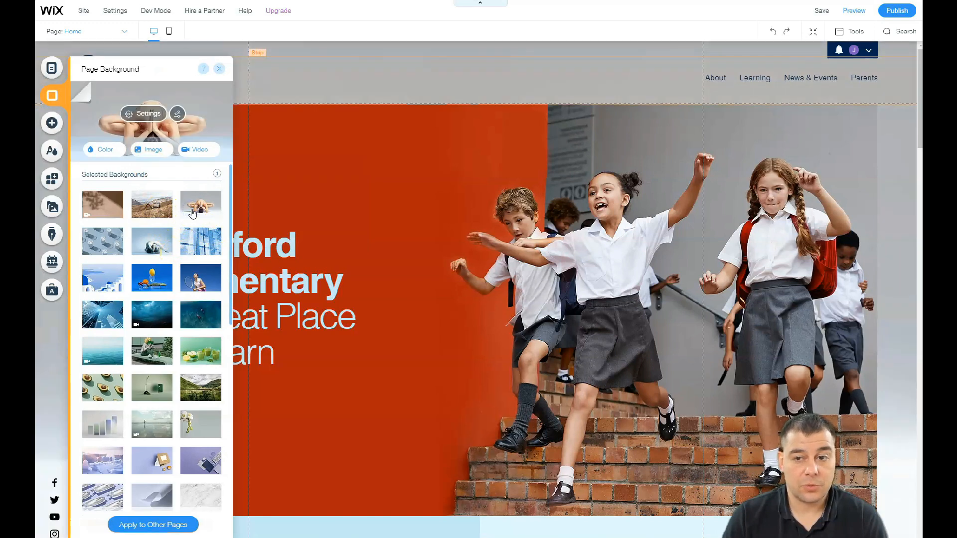
scroll(565, 224, "down", 7)
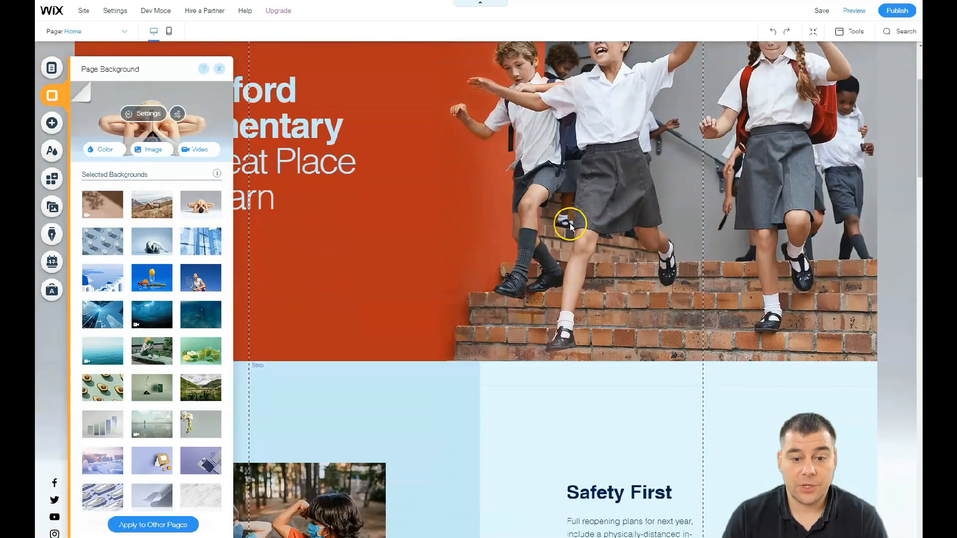
scroll(544, 219, "down", 20)
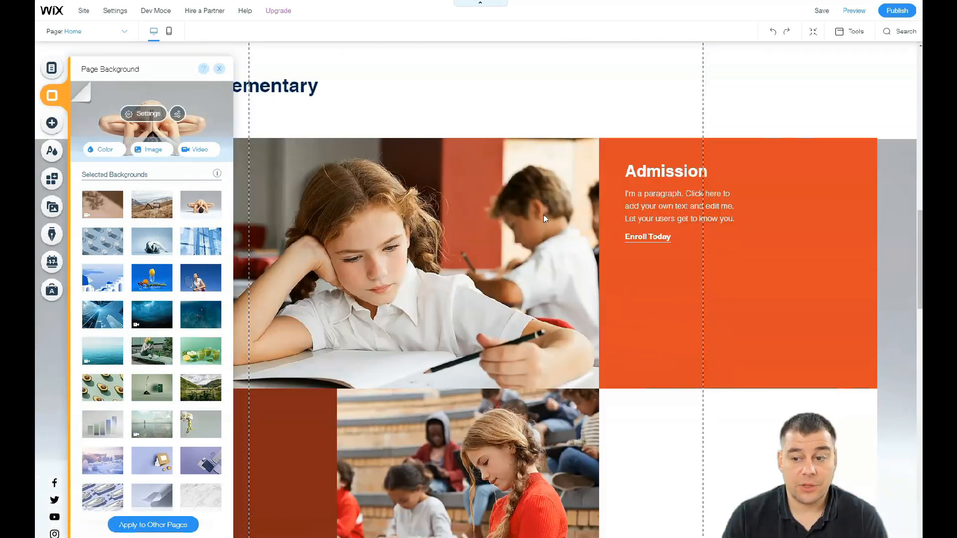
scroll(543, 217, "down", 14)
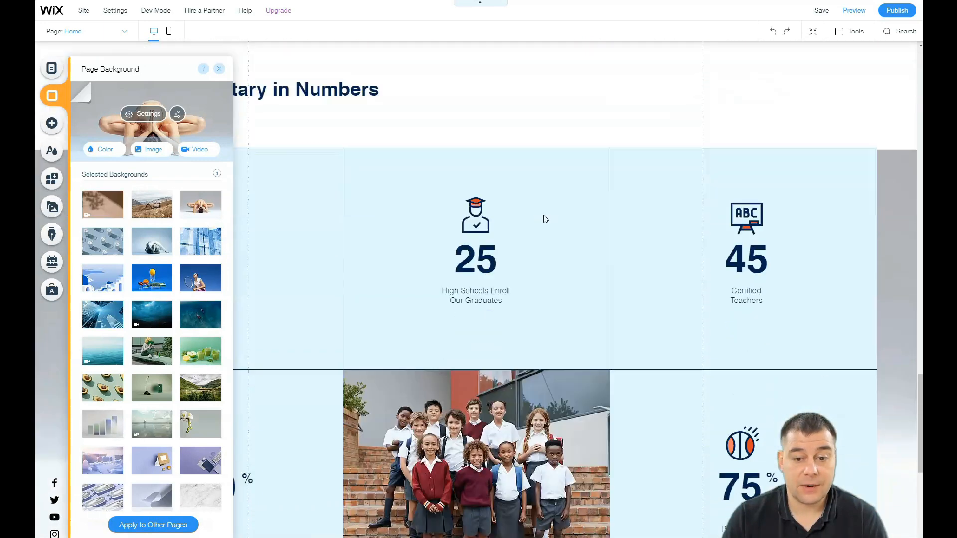
scroll(490, 305, "up", 3)
scroll(494, 313, "down", 3)
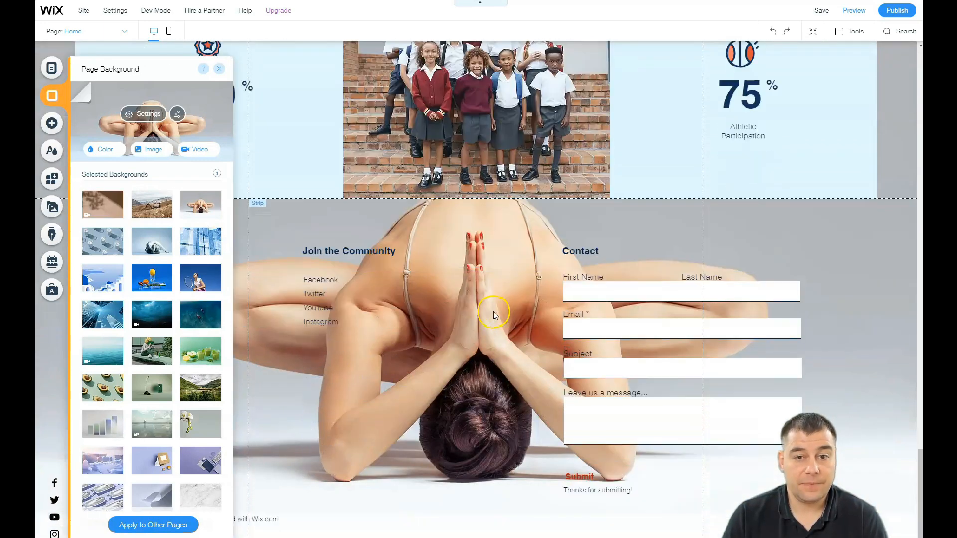
left_click(771, 33)
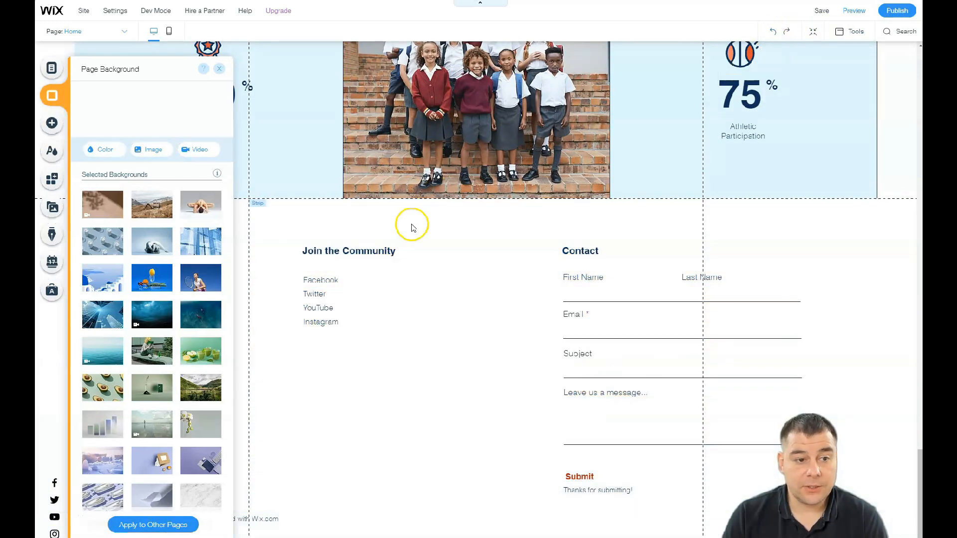
Step: Try light blue and muted purple theme colors for the page background, restore white, and close the background settings
left_click(106, 151)
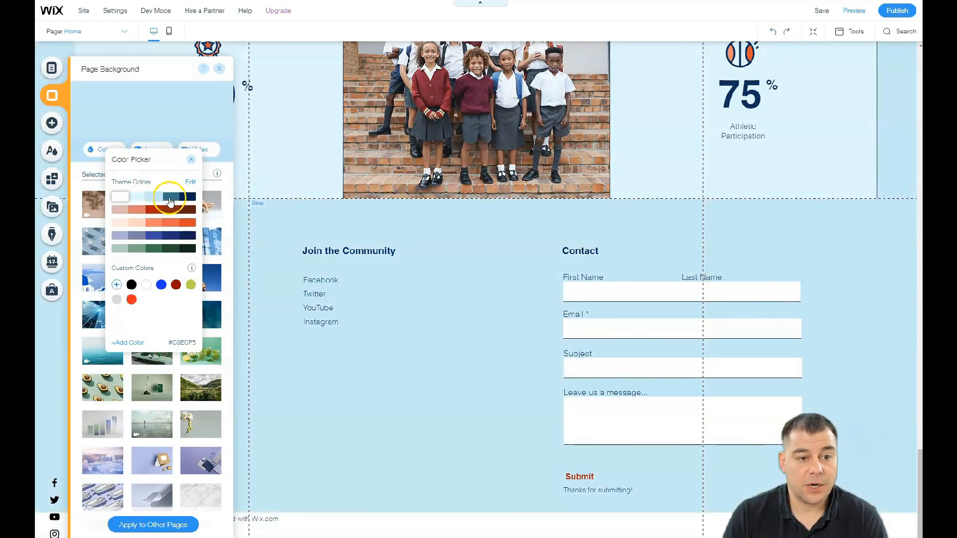
left_click(172, 199)
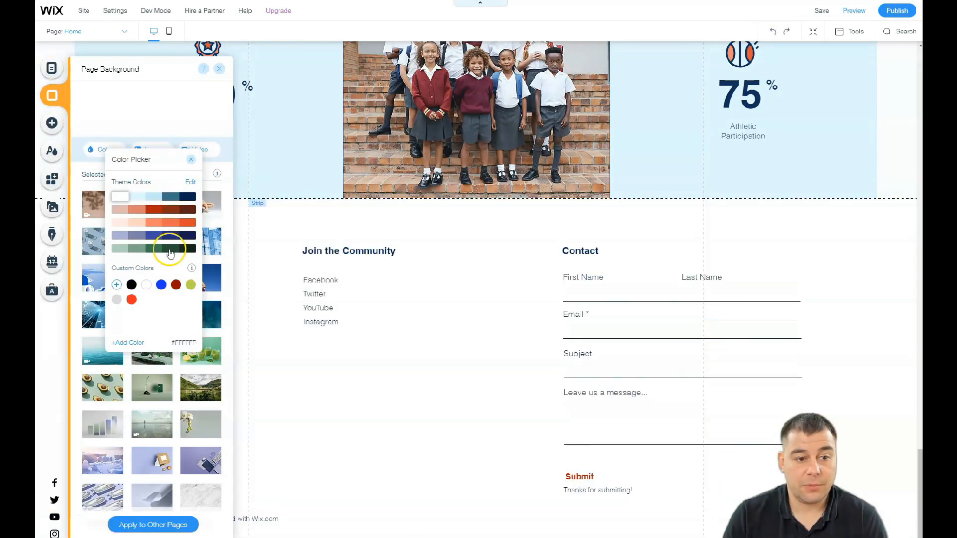
left_click(169, 250)
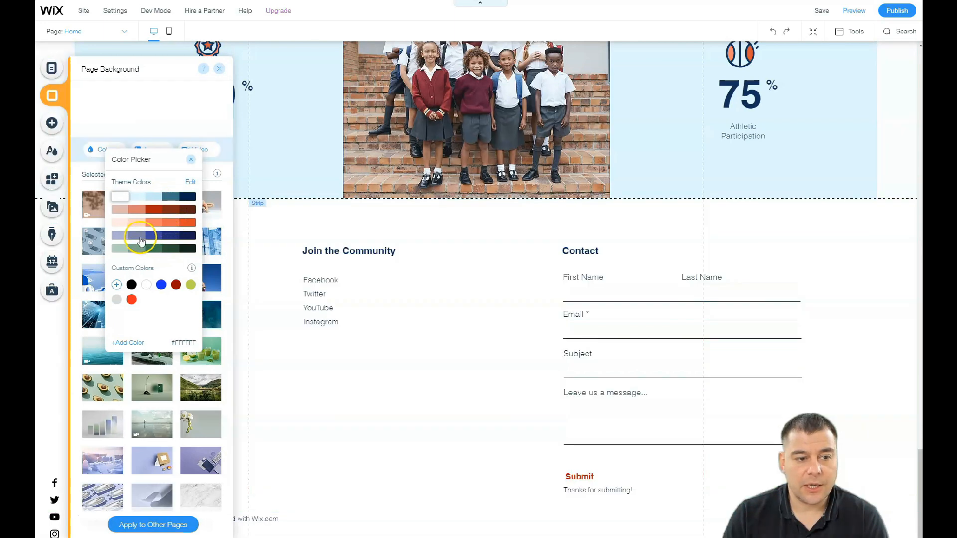
left_click(140, 237)
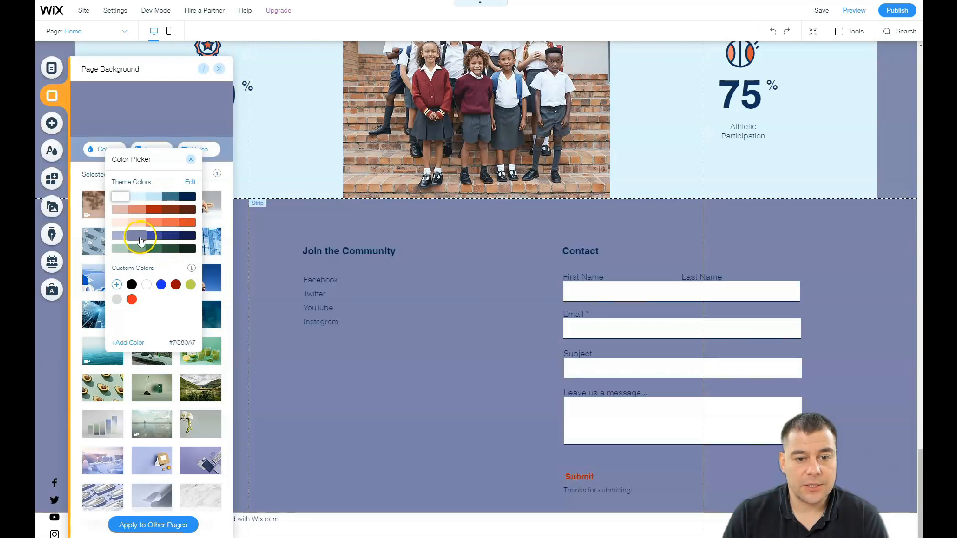
left_click(120, 196)
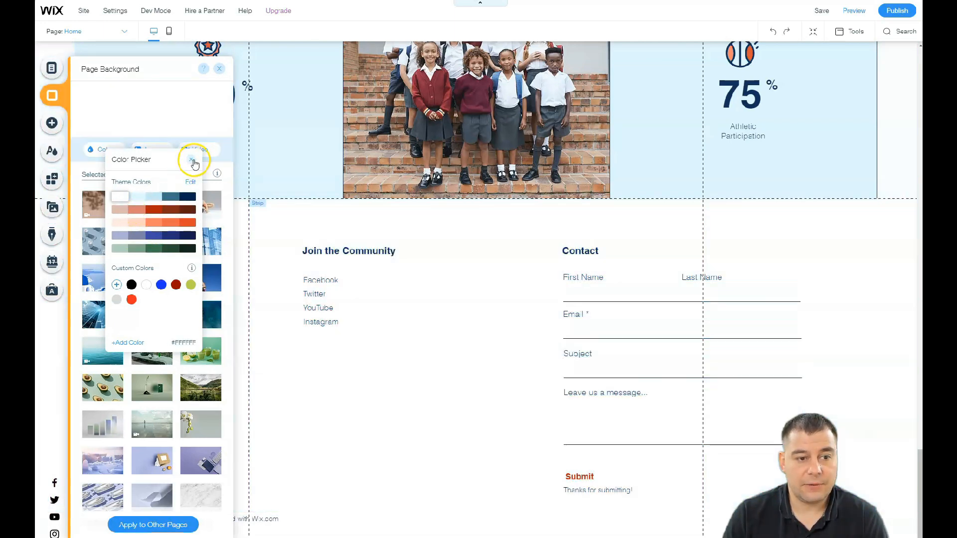
left_click(192, 160)
left_click(221, 70)
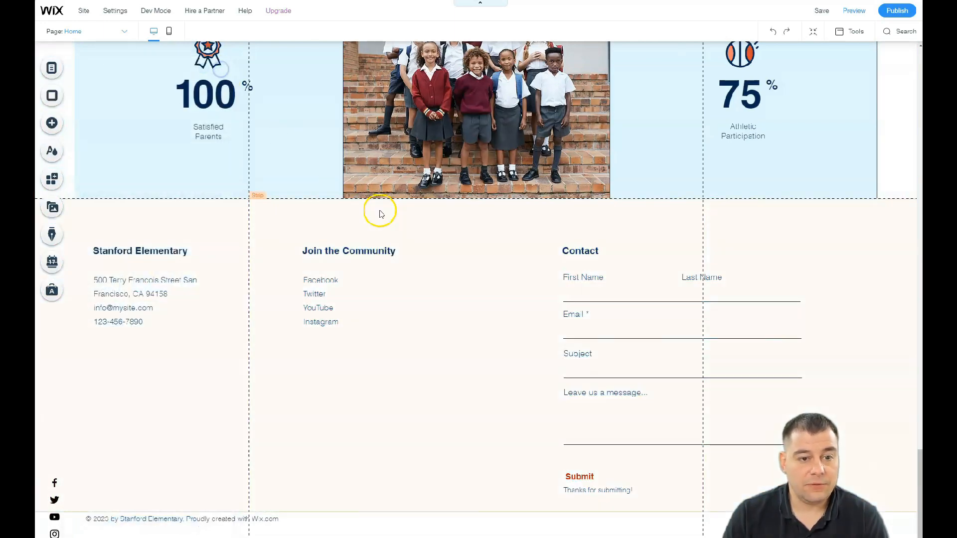
Step: Preview the featured site color themes, from the blue and gold one down to the bright blue and orange one
scroll(377, 223, "up", 15)
scroll(375, 227, "up", 3)
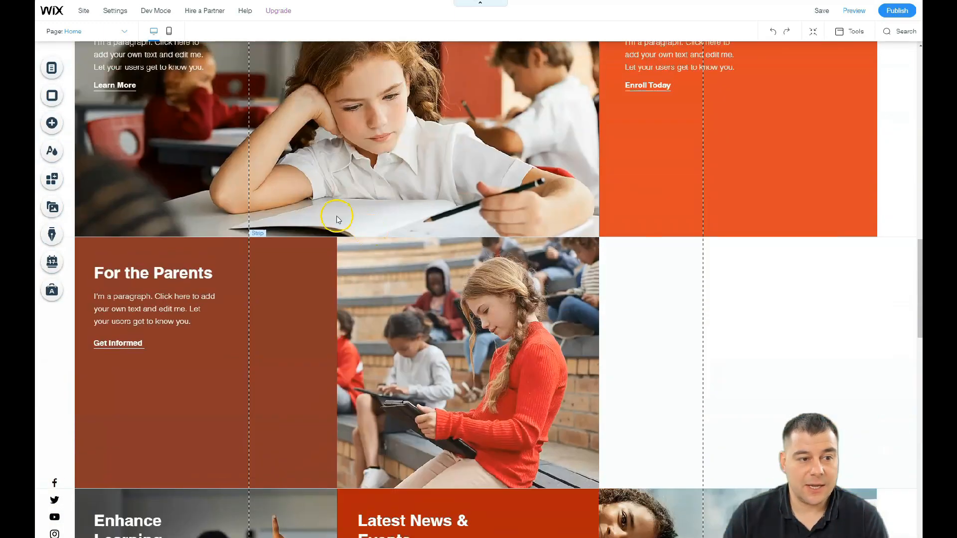
left_click(52, 155)
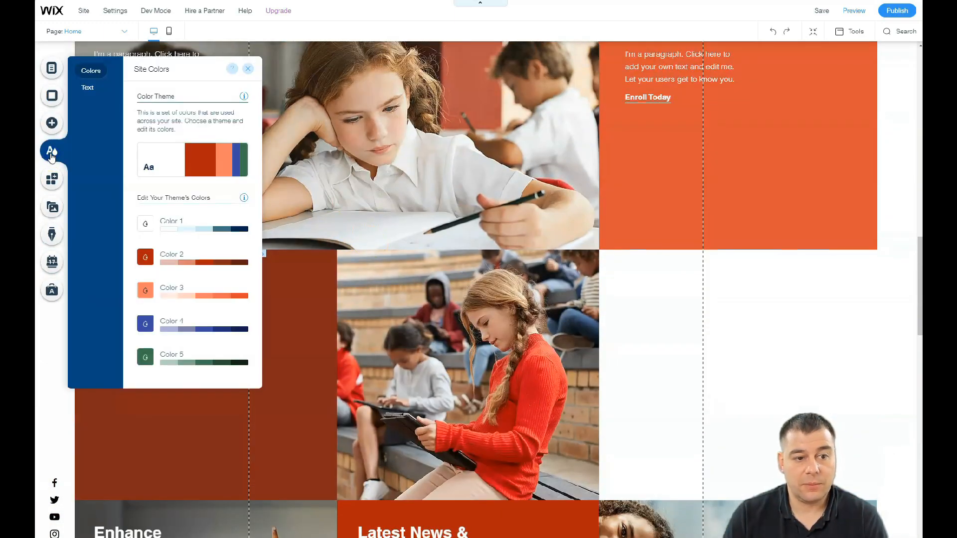
mouse_move(193, 161)
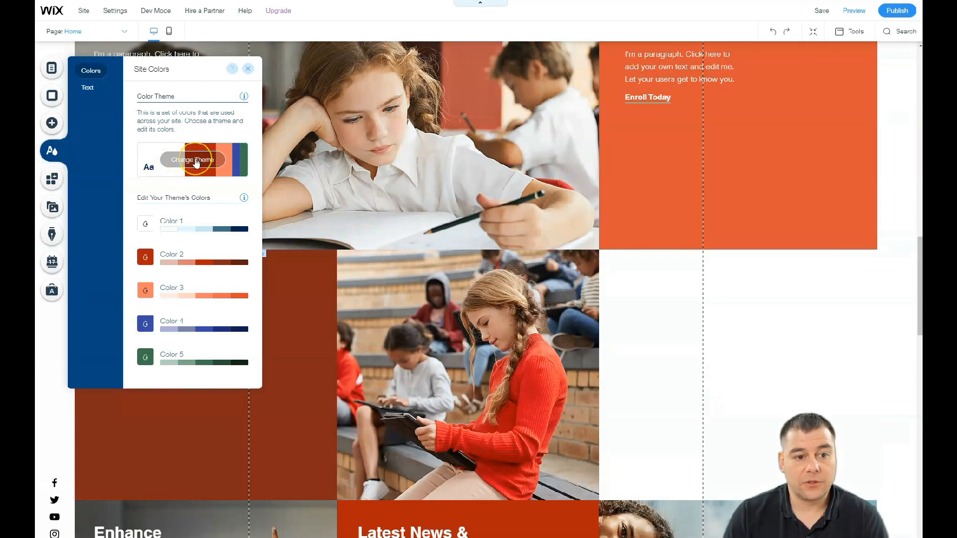
left_click(195, 160)
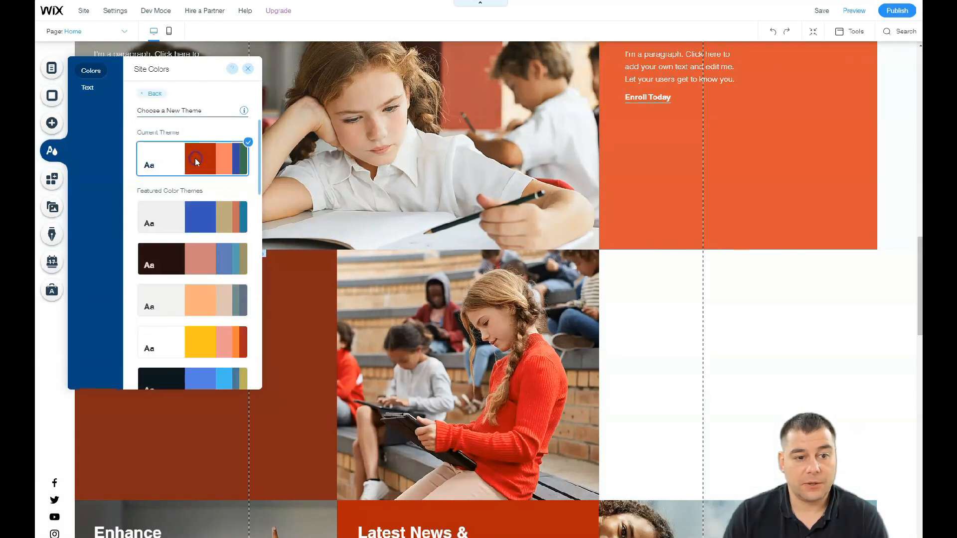
left_click(189, 220)
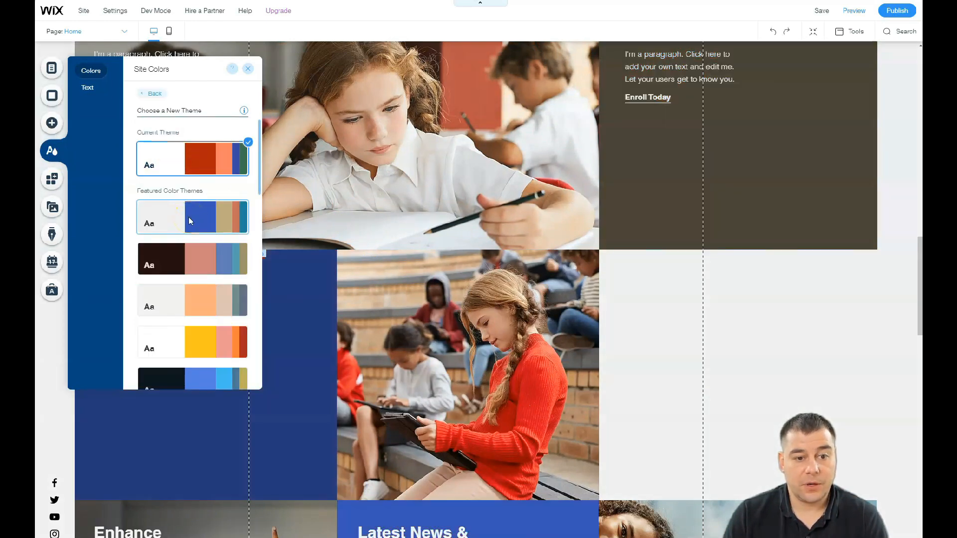
left_click(196, 256)
left_click(203, 291)
left_click(198, 330)
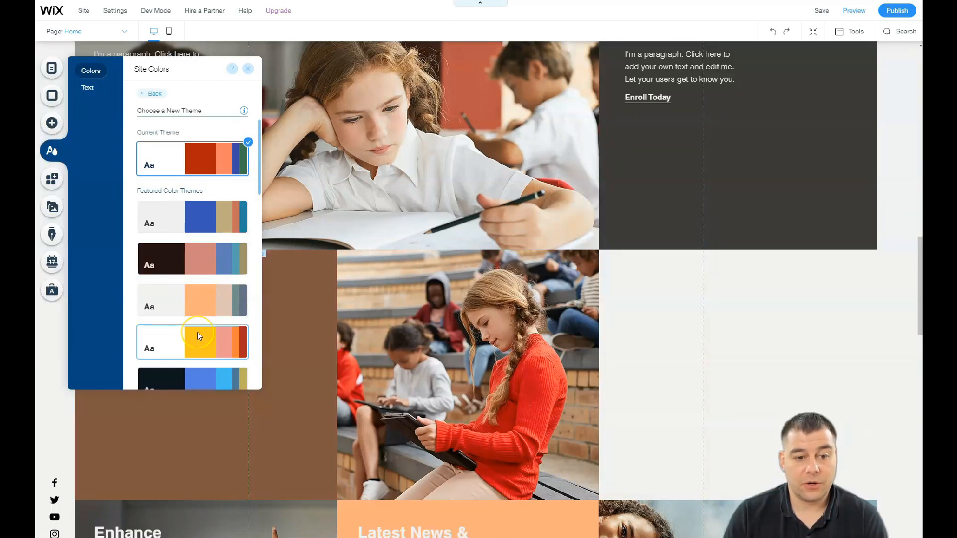
scroll(197, 332, "down", 3)
left_click(200, 250)
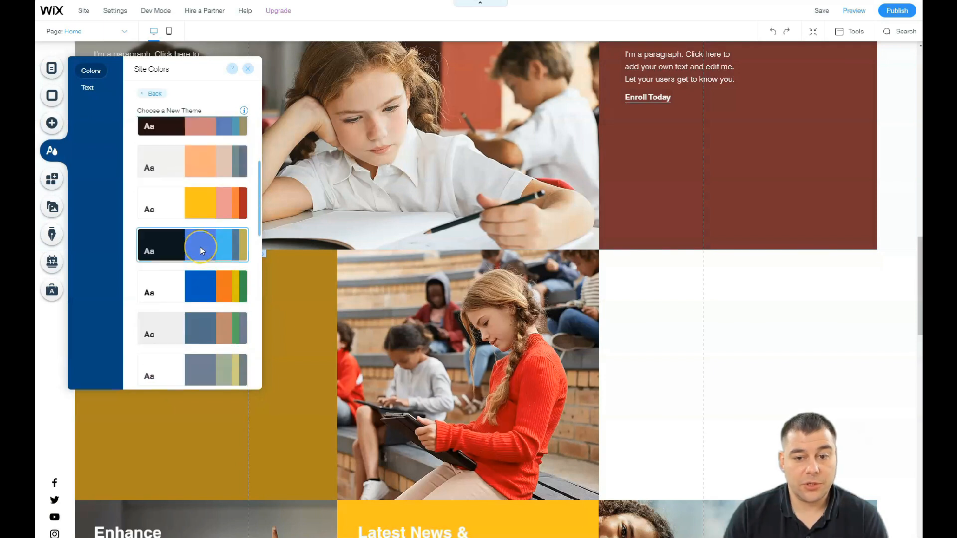
left_click(197, 284)
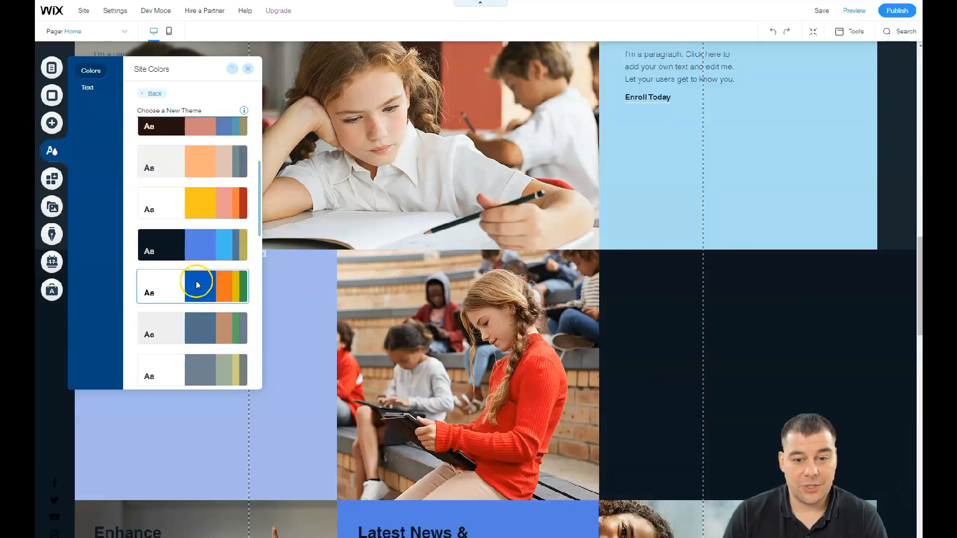
left_click(199, 323)
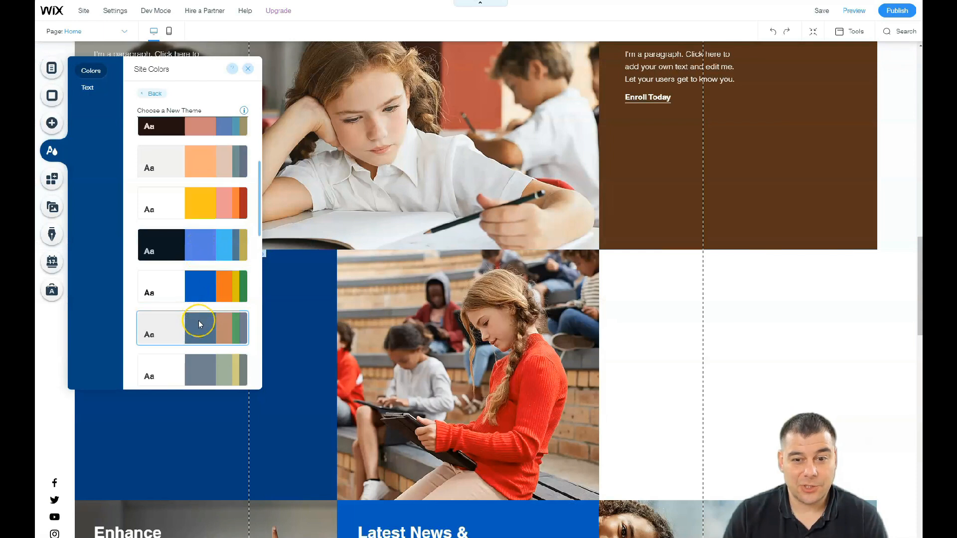
Step: Apply the white, slate-blue and sage-green color theme to the site and check the result at the top of the Home page
left_click(191, 371)
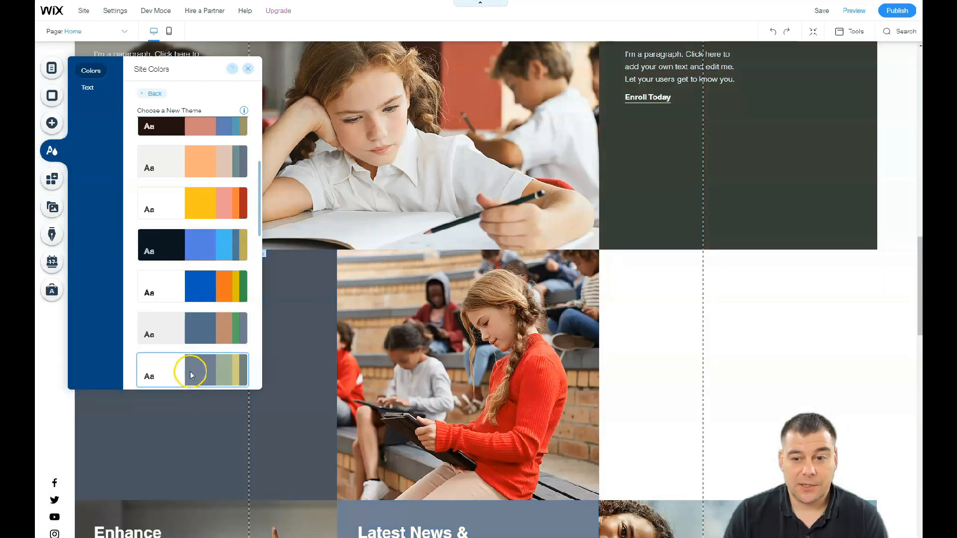
left_click(197, 369)
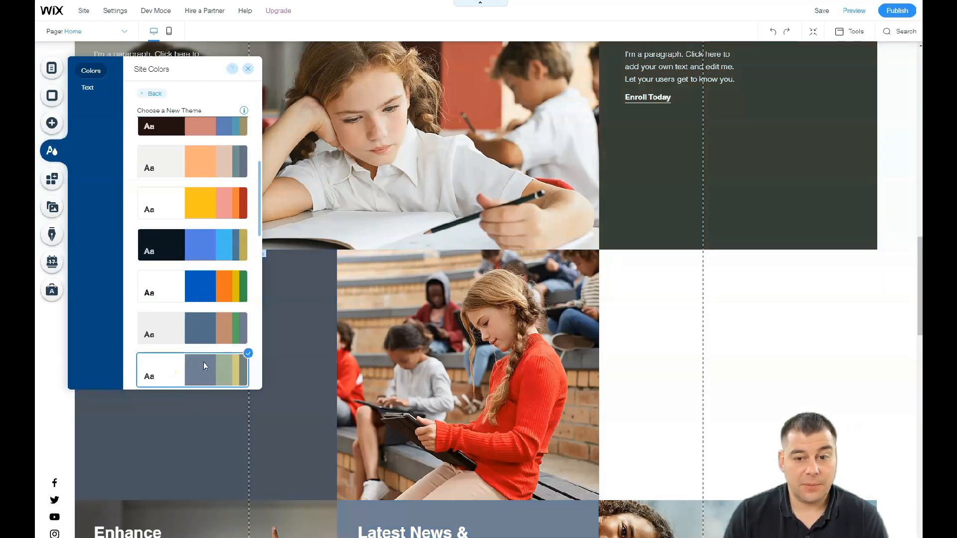
left_click(248, 69)
scroll(630, 187, "up", 15)
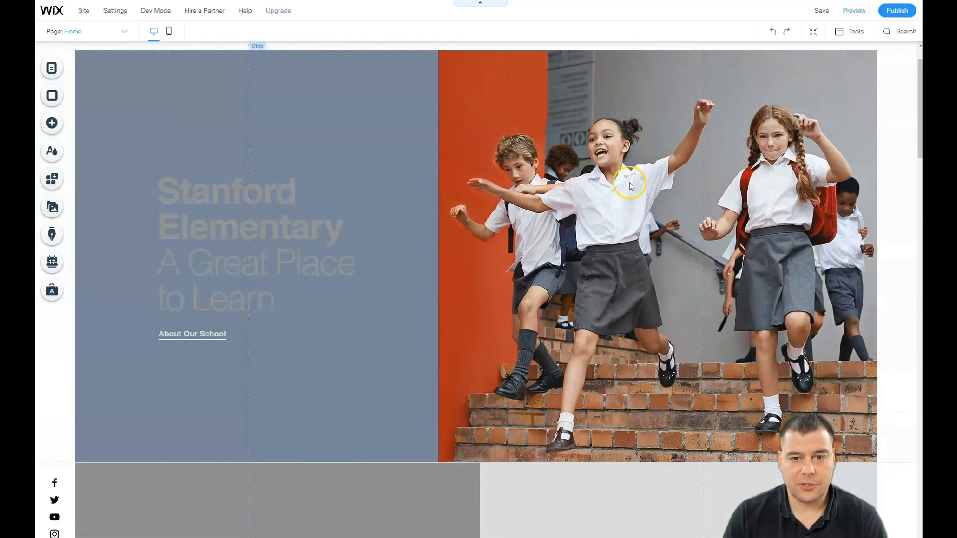
scroll(629, 185, "down", 3)
scroll(615, 171, "up", 3)
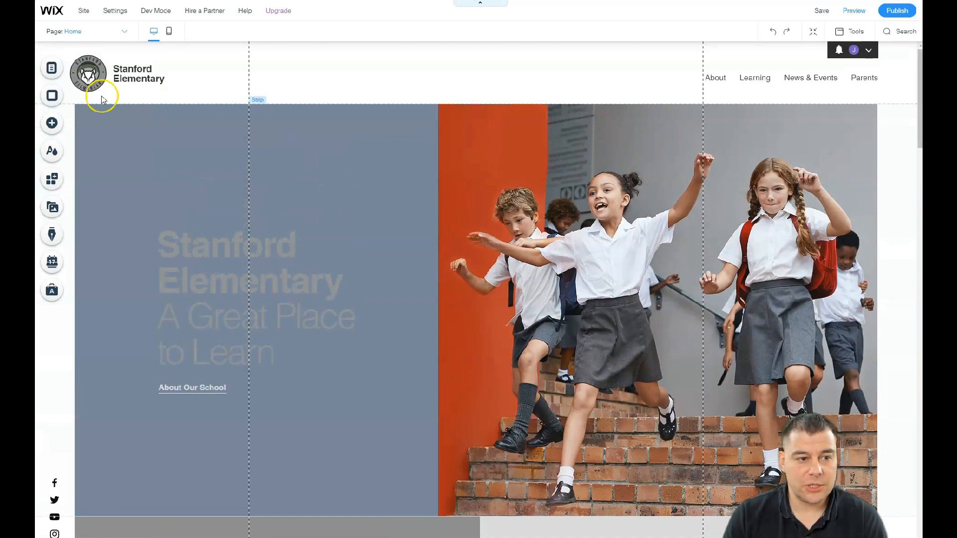
Step: Try swapping the two columns of the hero strip by moving column 1 right, and move it back left
left_click(617, 262)
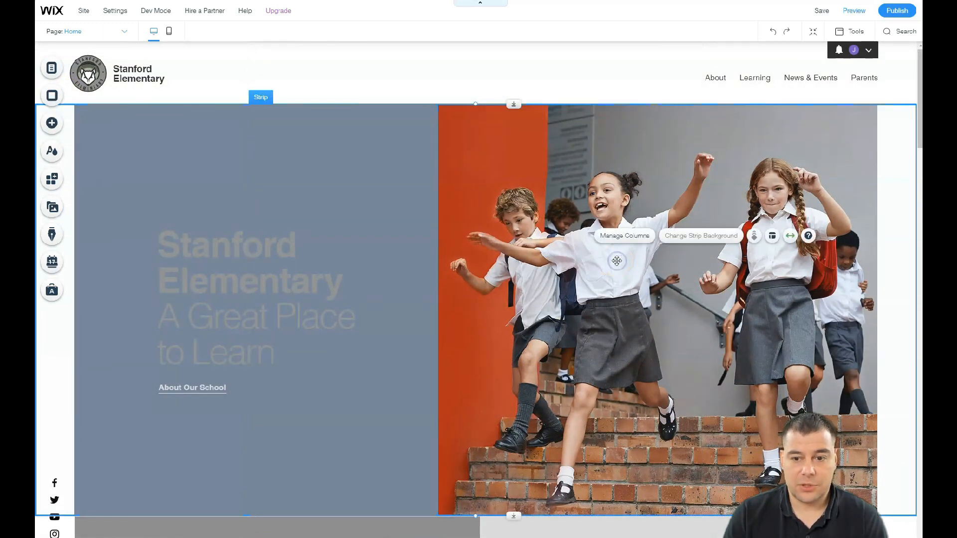
left_click(703, 240)
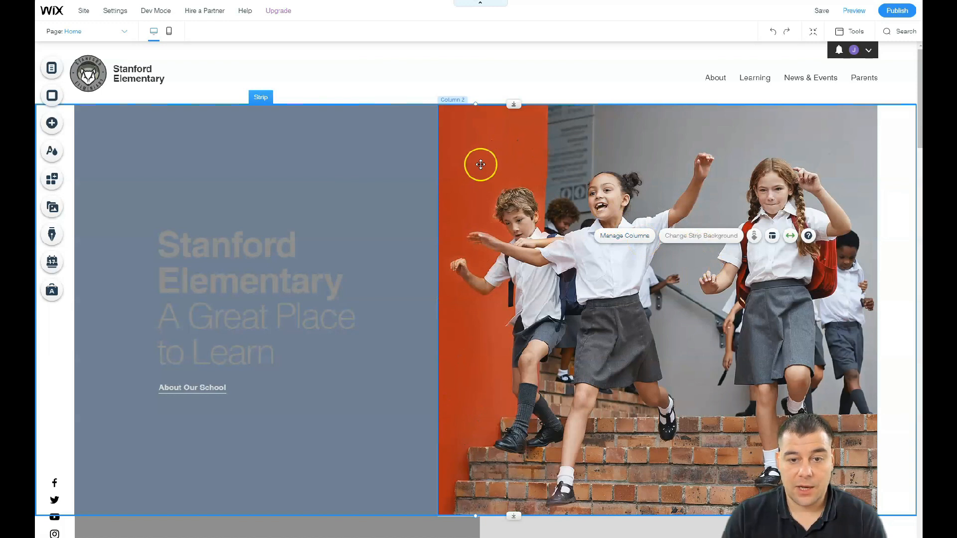
left_click(638, 237)
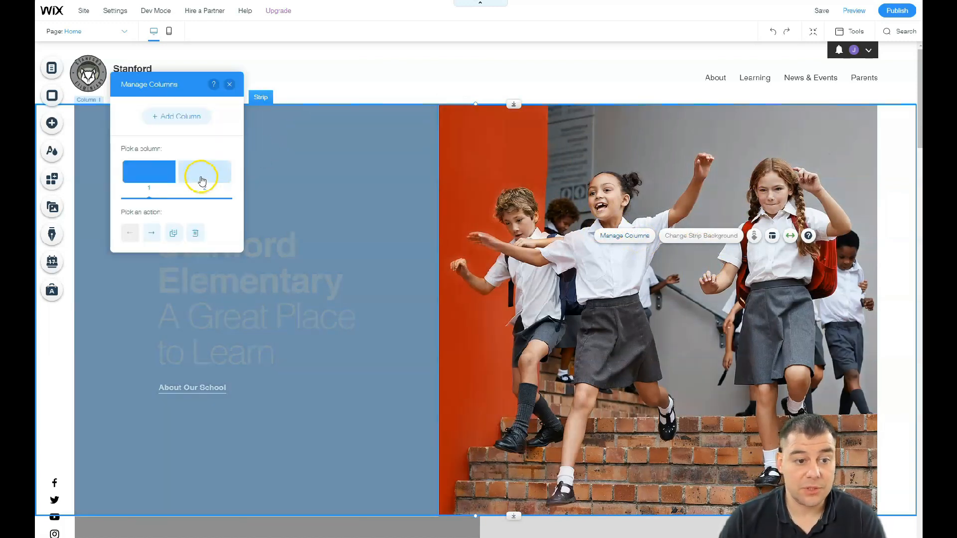
left_click(201, 179)
left_click(160, 175)
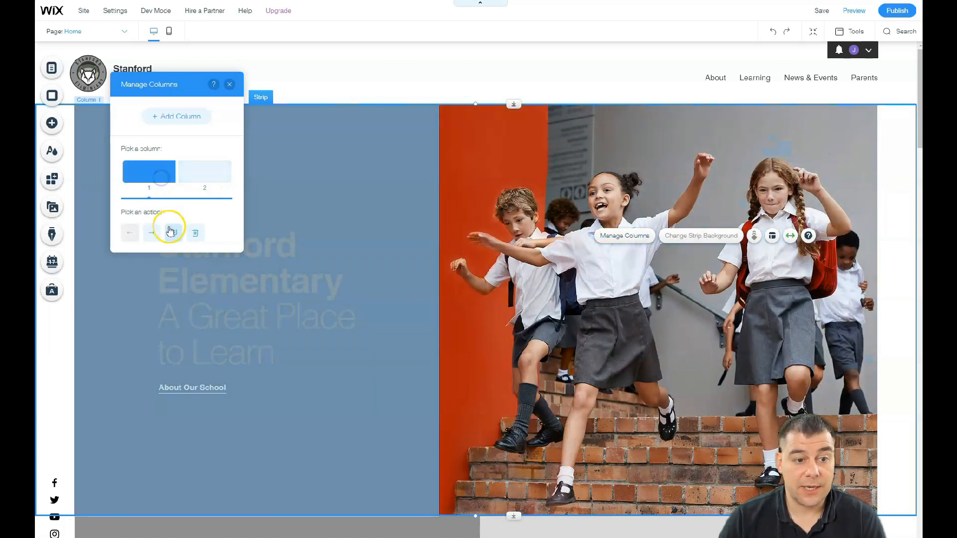
left_click(152, 235)
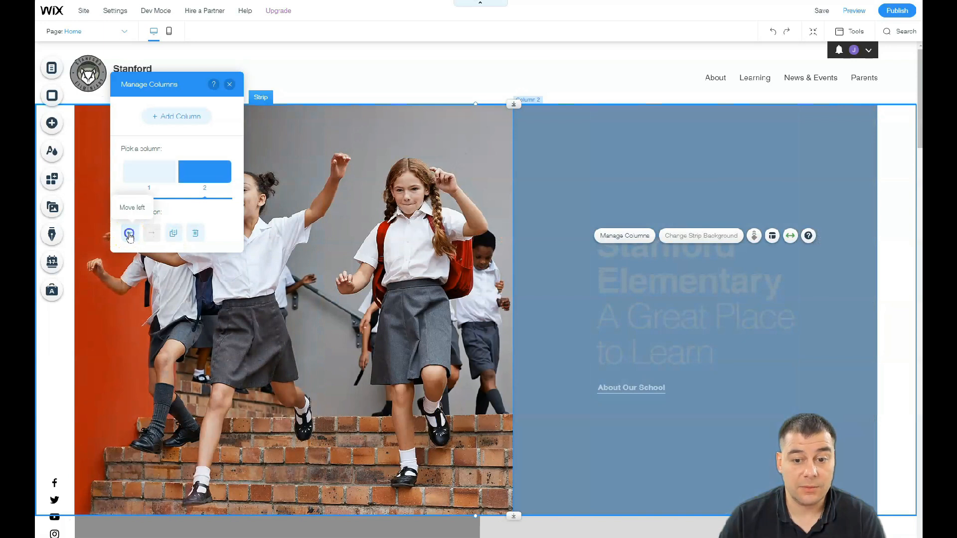
left_click(129, 234)
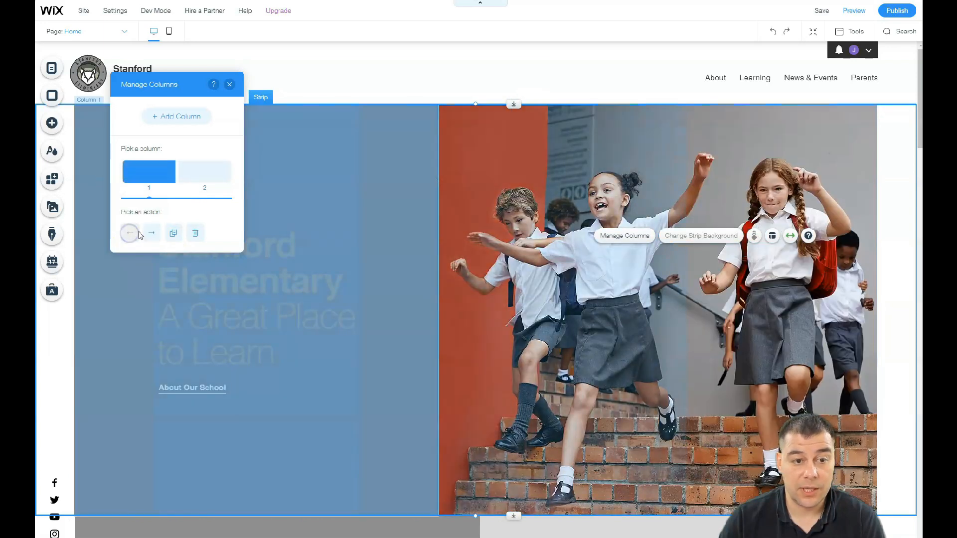
Step: Add a third column to the hero strip and move the Stanford Elementary title text to the top of its column
left_click(181, 118)
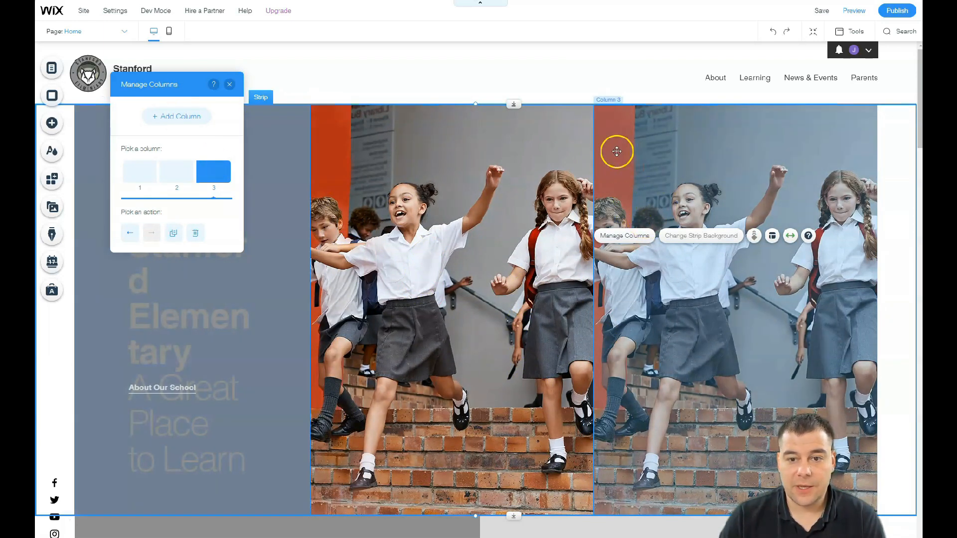
left_click(230, 84)
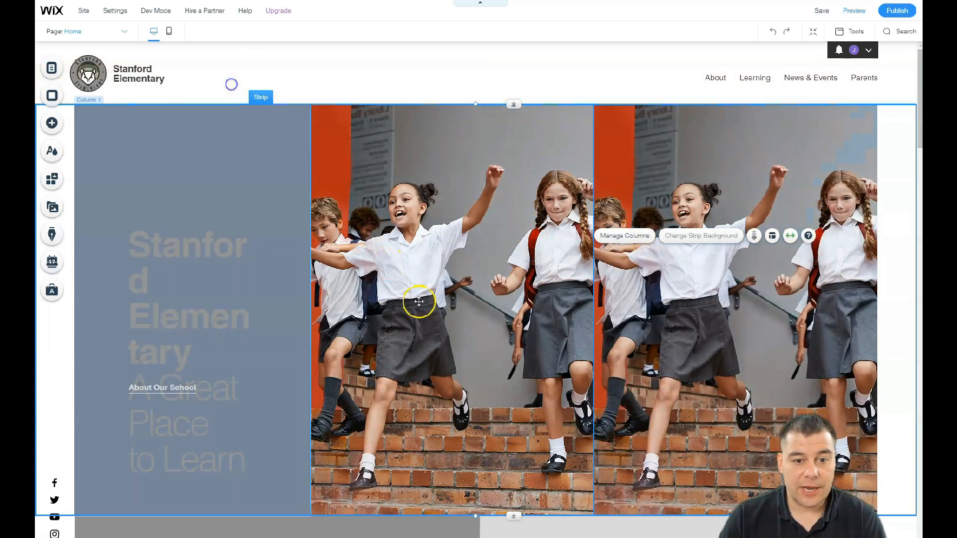
left_click_drag(179, 315, 185, 211)
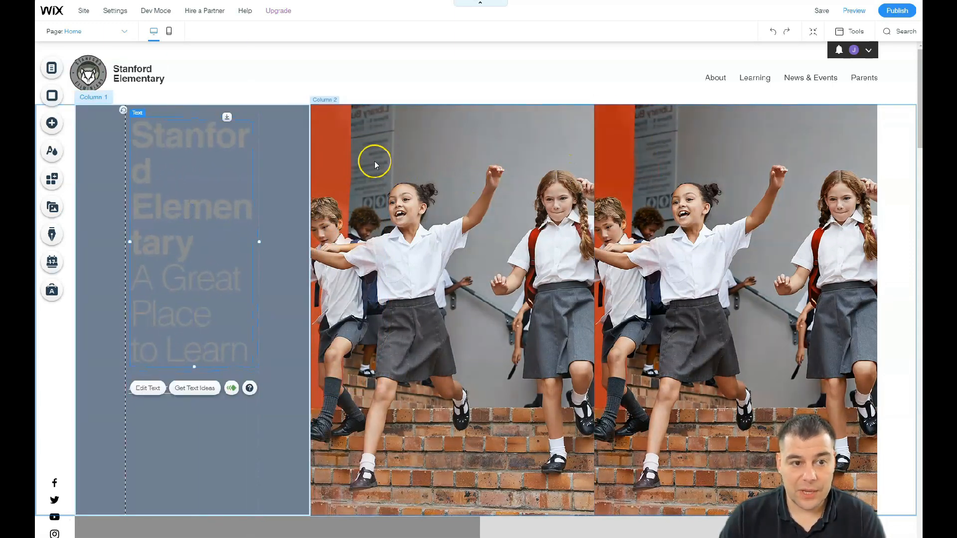
Step: Delete the third column from the hero strip through its column management
left_click(409, 159)
left_click(432, 135)
left_click(222, 170)
left_click(194, 238)
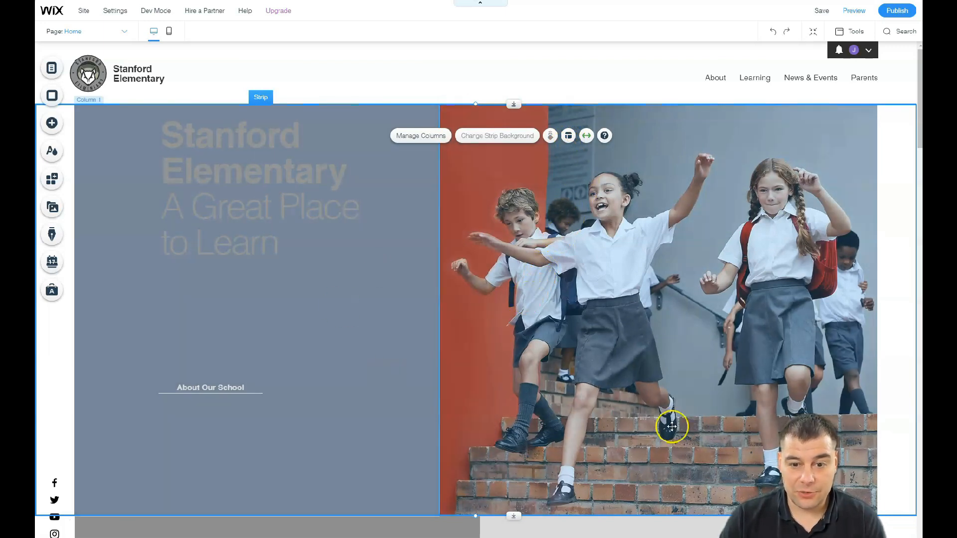
Step: Examine the hero strip's two columns and the two-column Safety First section below it
left_click(487, 405)
left_click(364, 330)
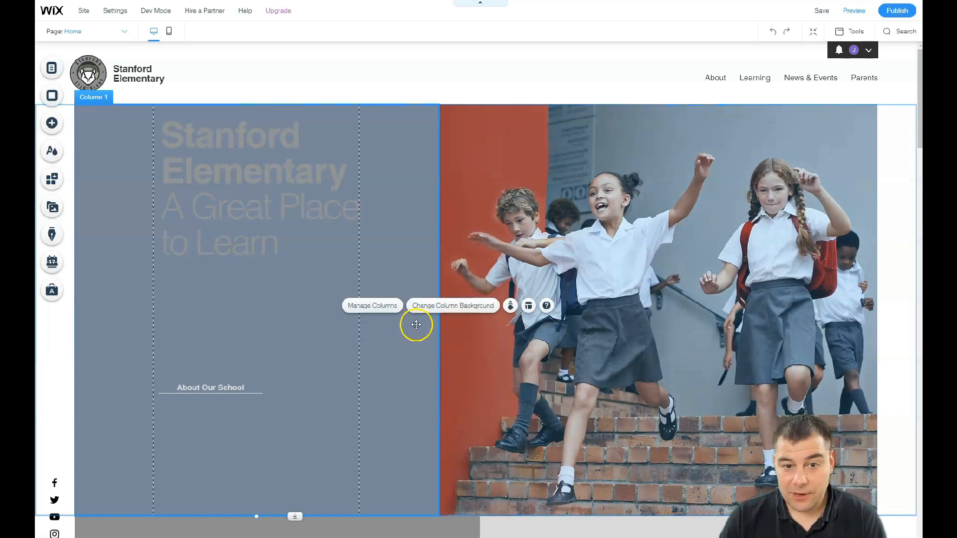
scroll(420, 320, "down", 5)
scroll(422, 320, "up", 4)
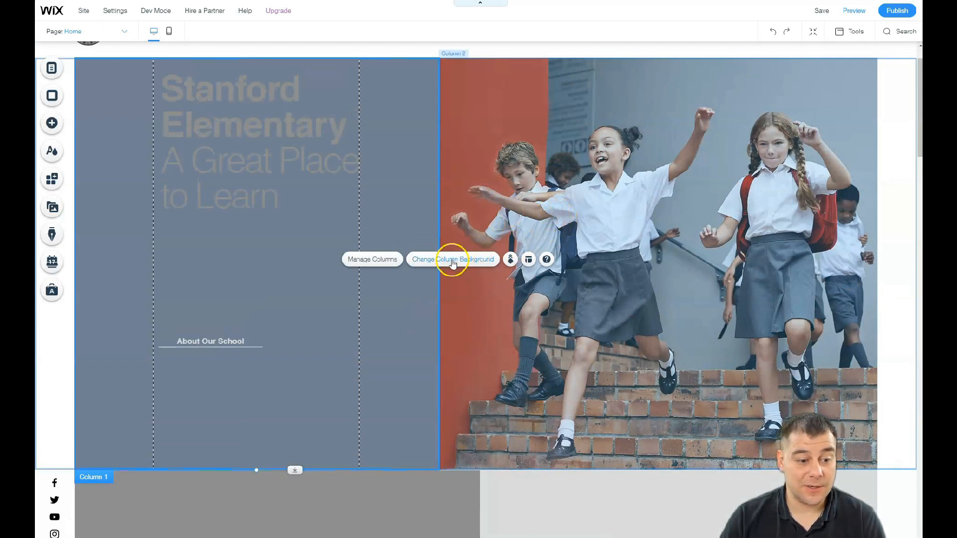
scroll(468, 280, "down", 1)
scroll(476, 243, "up", 1)
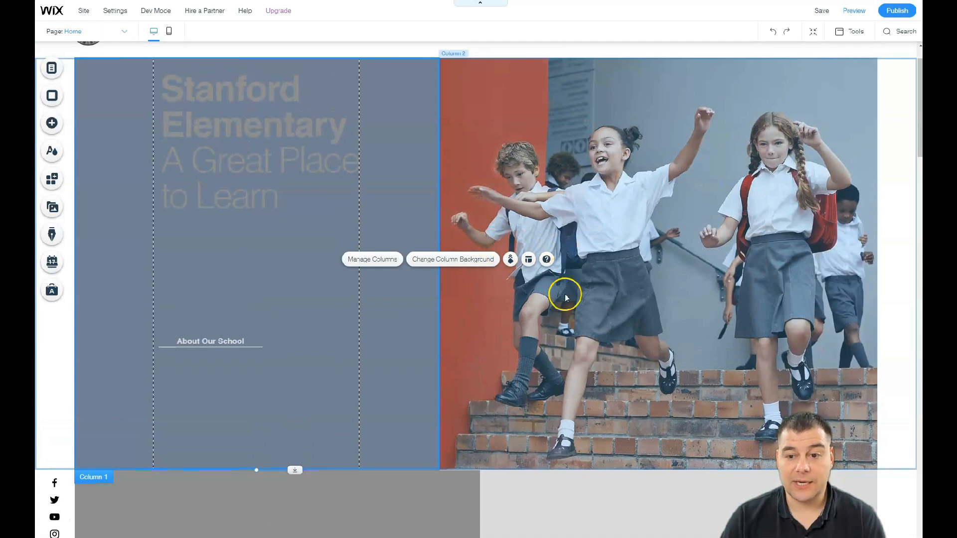
left_click(585, 160)
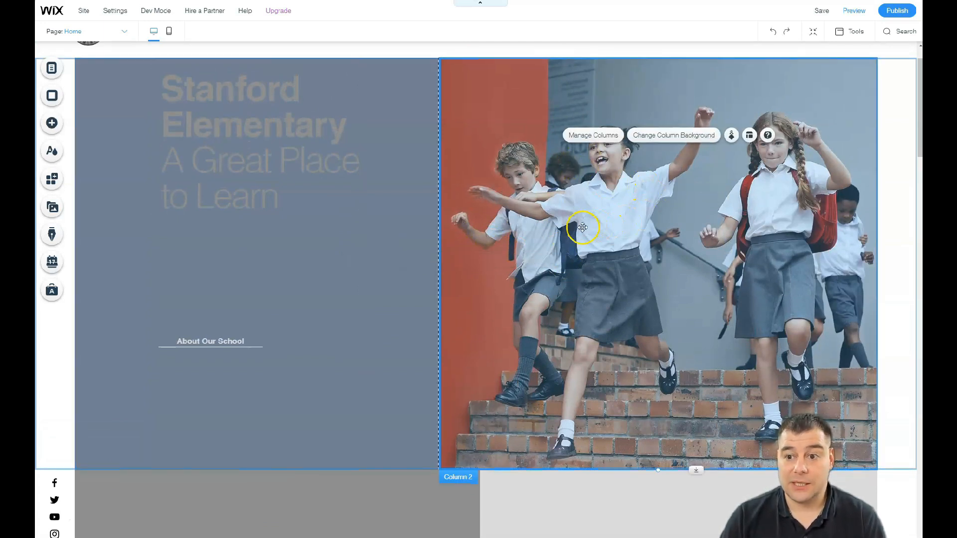
scroll(499, 239, "down", 5)
scroll(450, 294, "down", 3)
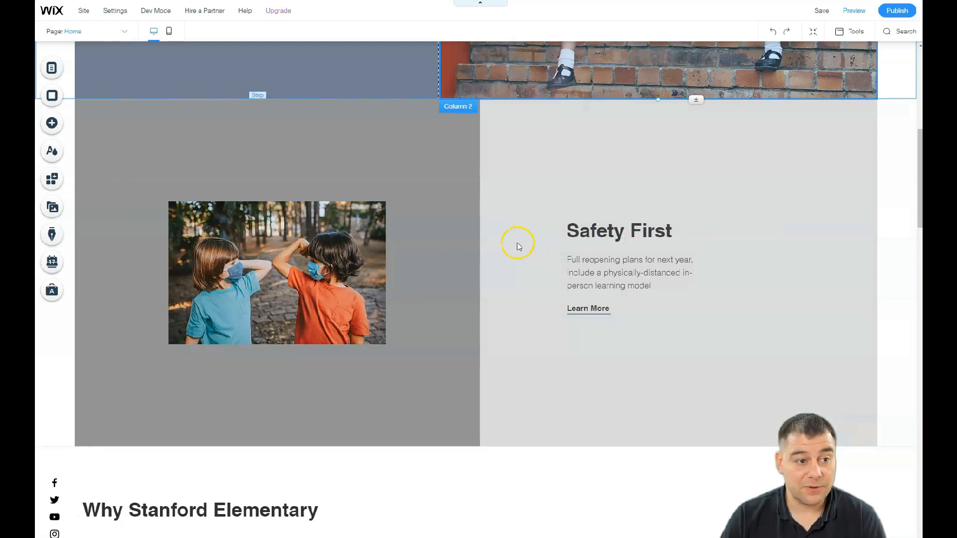
scroll(508, 249, "down", 3)
scroll(508, 249, "up", 2)
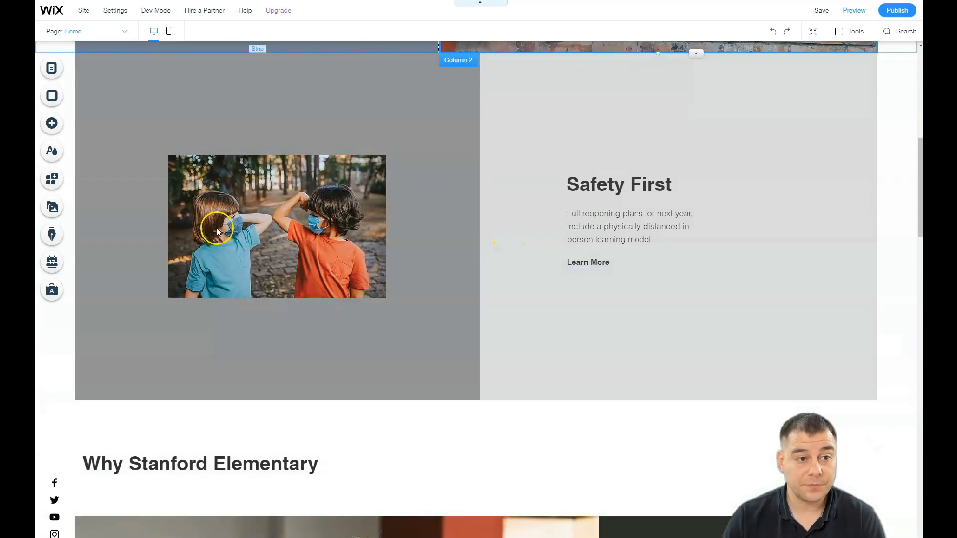
Step: Browse the ready-made strip designs from Contact to Classic and add a blank classic strip above the footer
left_click(51, 124)
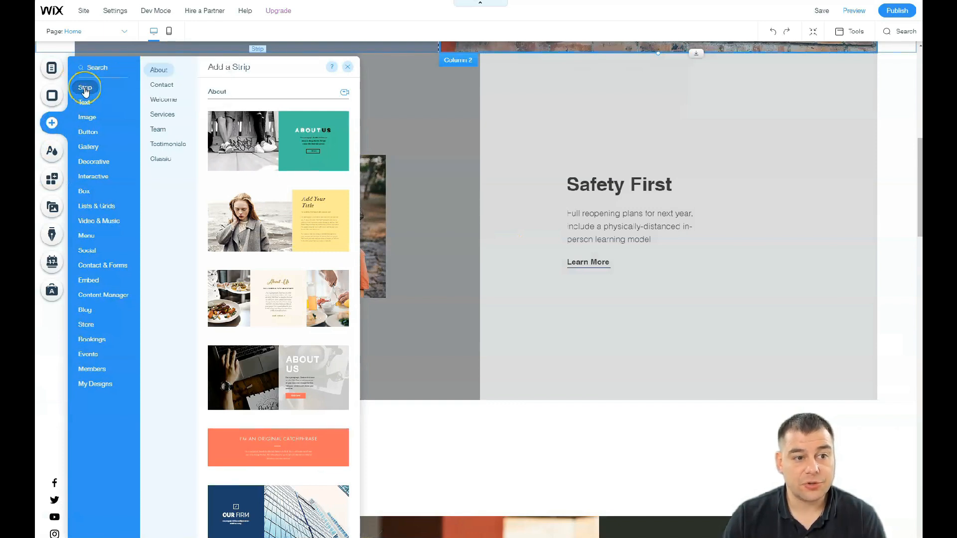
left_click(162, 85)
left_click(164, 100)
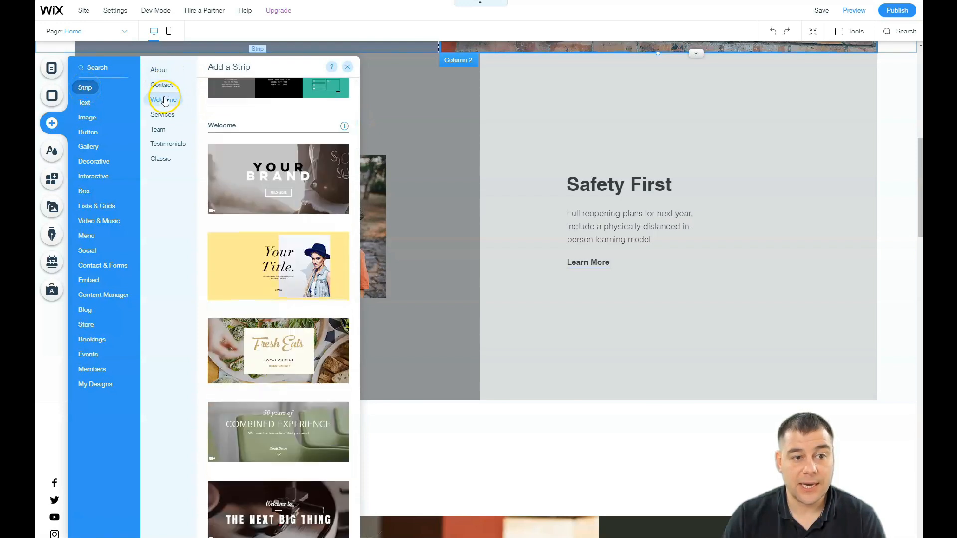
left_click(161, 115)
left_click(158, 130)
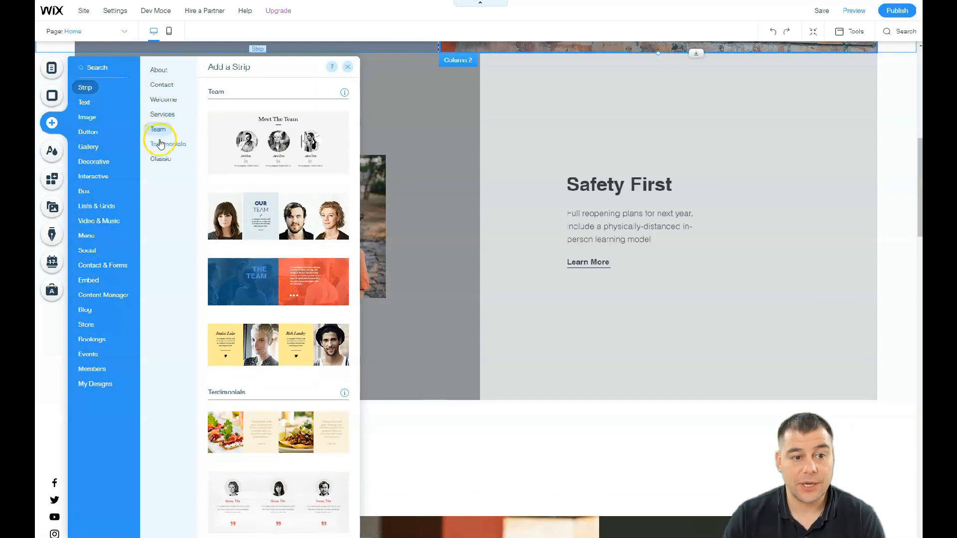
left_click(158, 144)
left_click(158, 159)
left_click(260, 400)
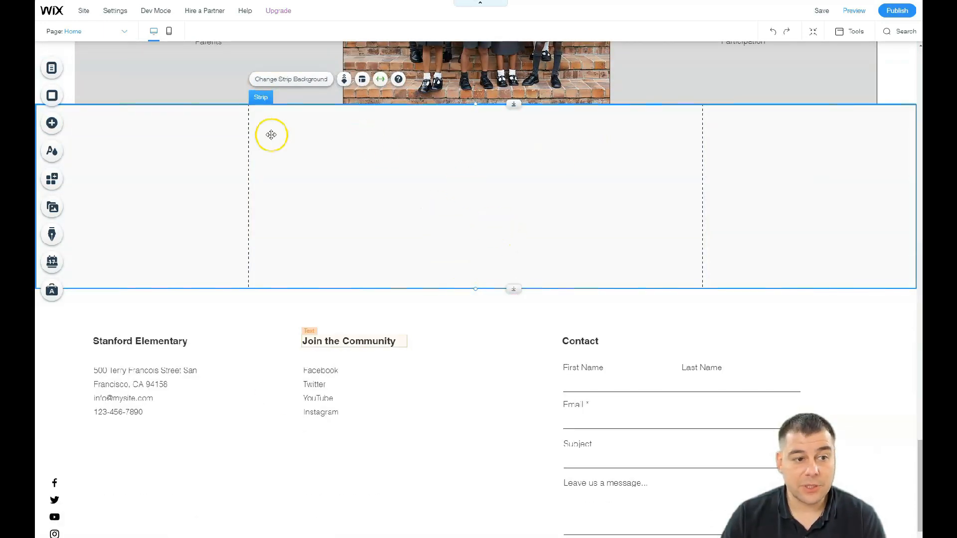
Step: Try to place a Classic Title text element in the upper part of the new blank strip
left_click(53, 125)
left_click(84, 104)
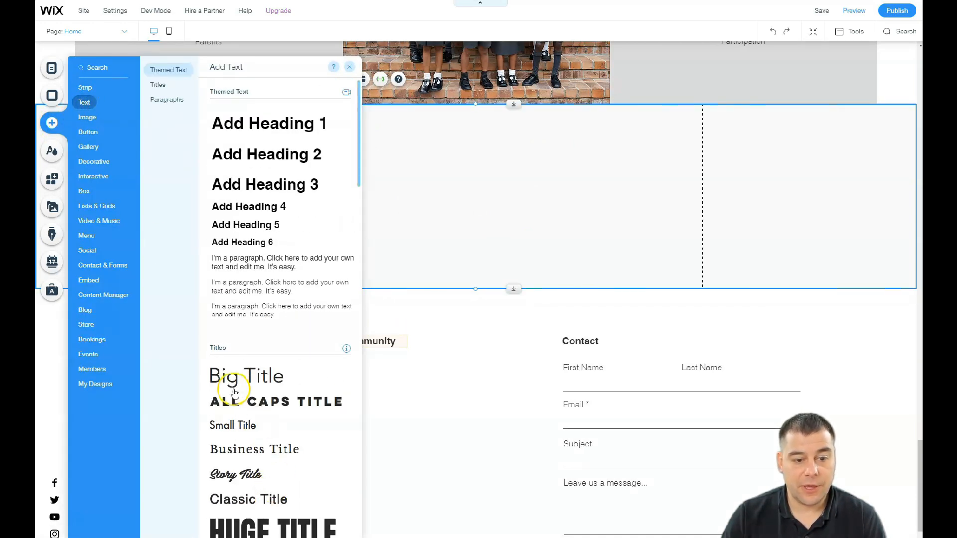
left_click_drag(271, 500, 520, 135)
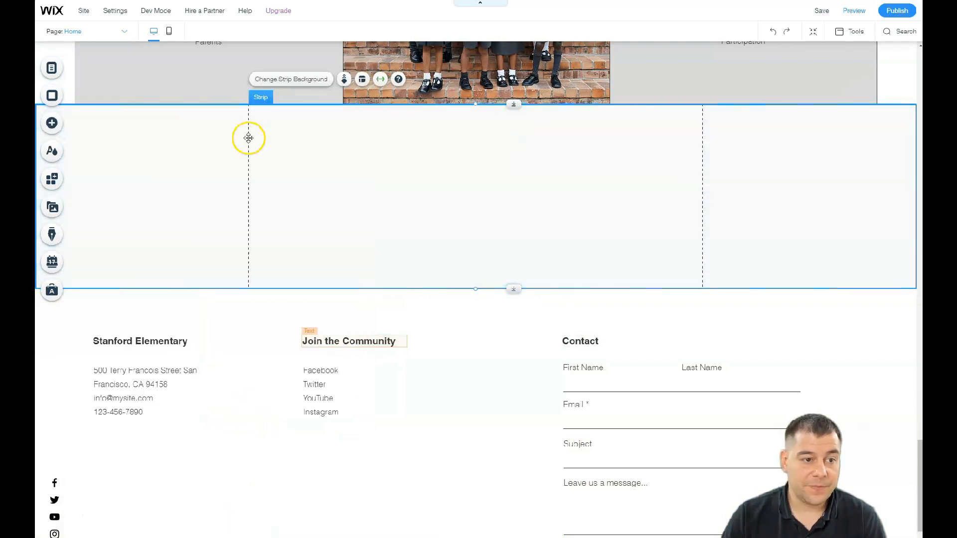
Step: Add a dark hexagon shape from the decorative elements to the new strip, and resize and position it below the Huge Title text
left_click(56, 123)
left_click(88, 163)
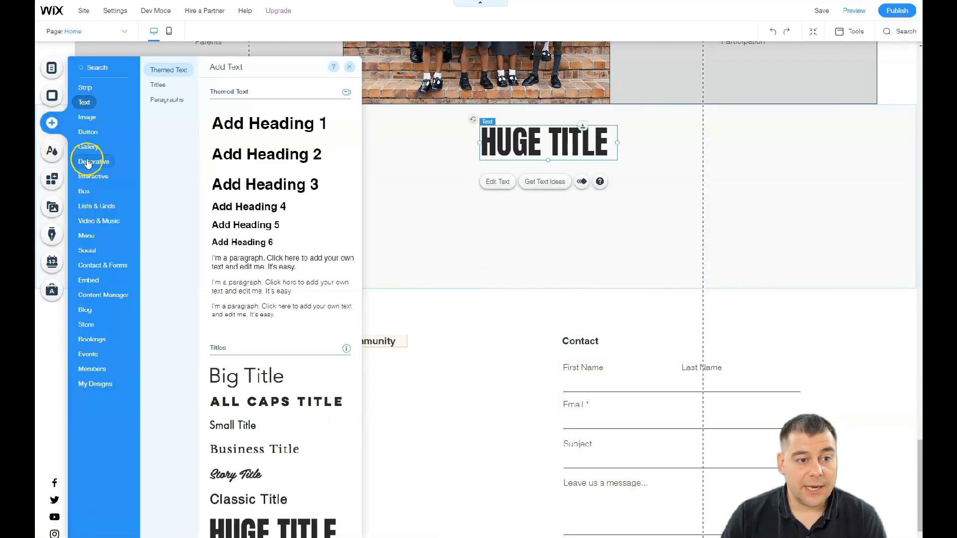
left_click_drag(244, 190, 438, 209)
left_click_drag(512, 282, 465, 220)
left_click_drag(446, 203, 478, 217)
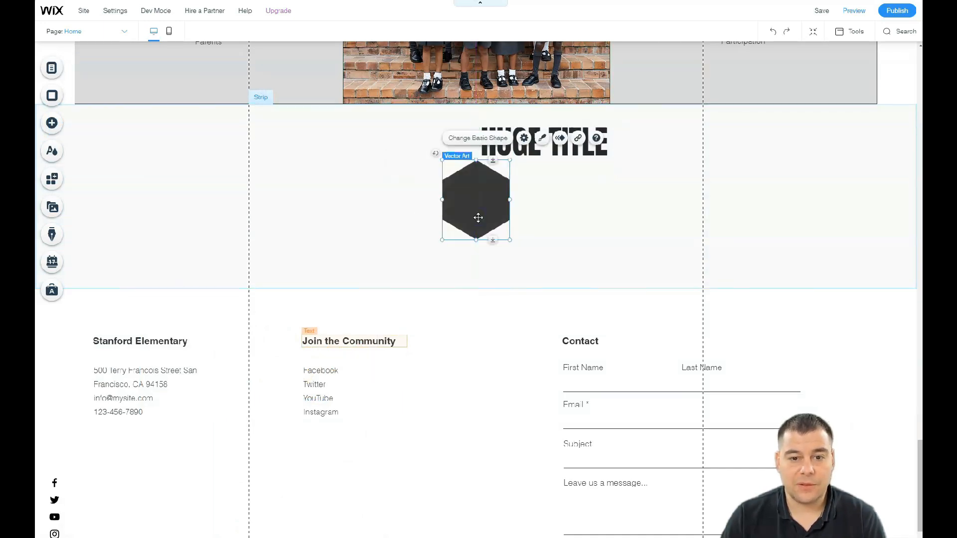
Step: Add a lavender speech-bubble container box to the strip, shrink it and place it beside the Huge Title text
left_click(54, 124)
left_click(95, 178)
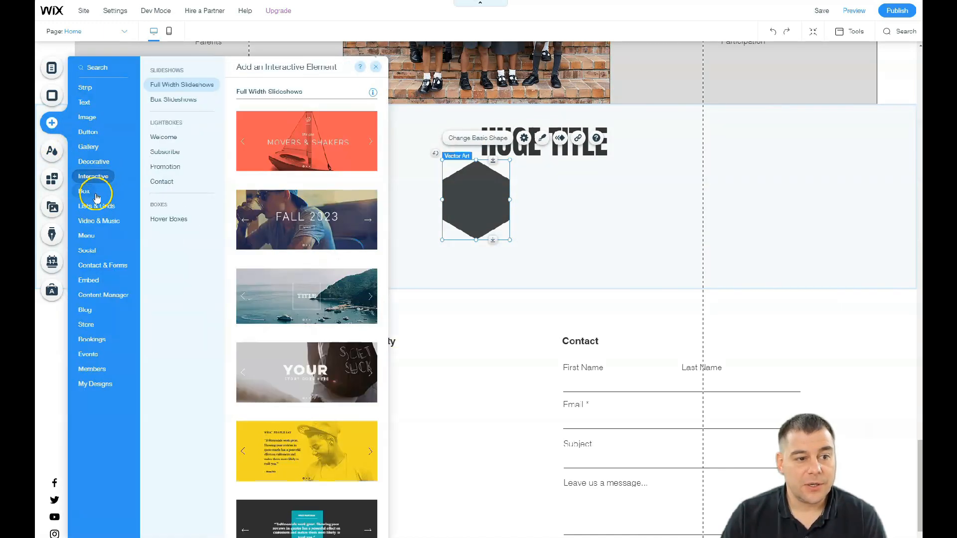
left_click(91, 194)
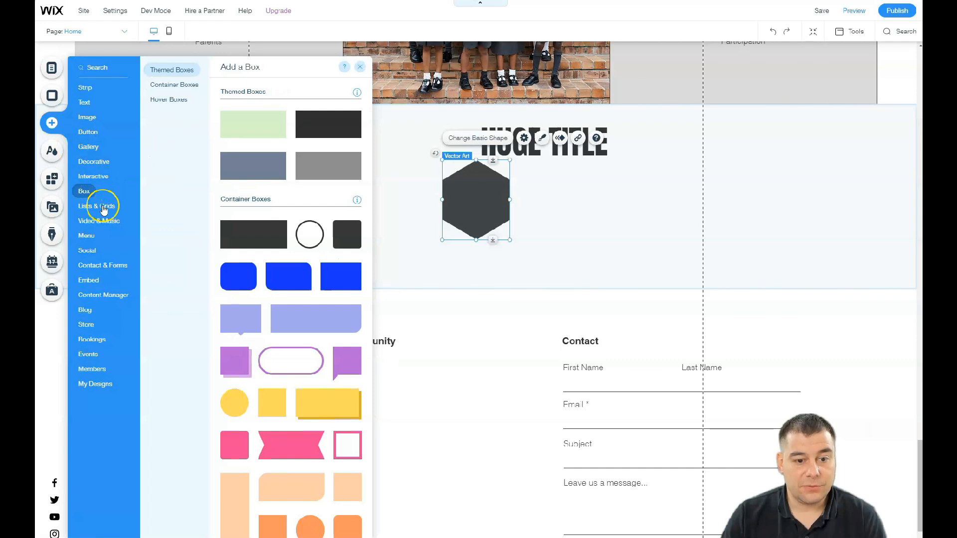
left_click_drag(309, 313, 616, 216)
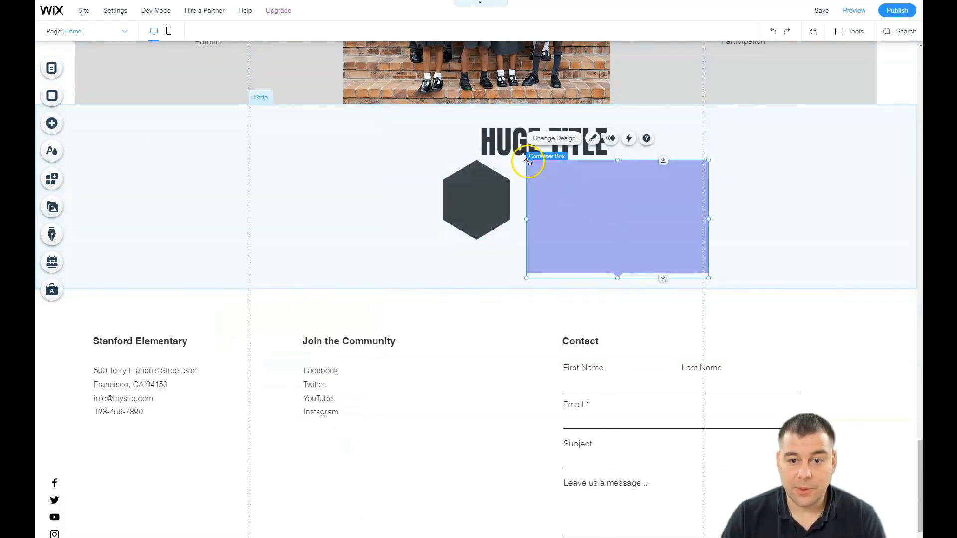
left_click_drag(554, 178, 574, 189)
left_click_drag(618, 229, 334, 179)
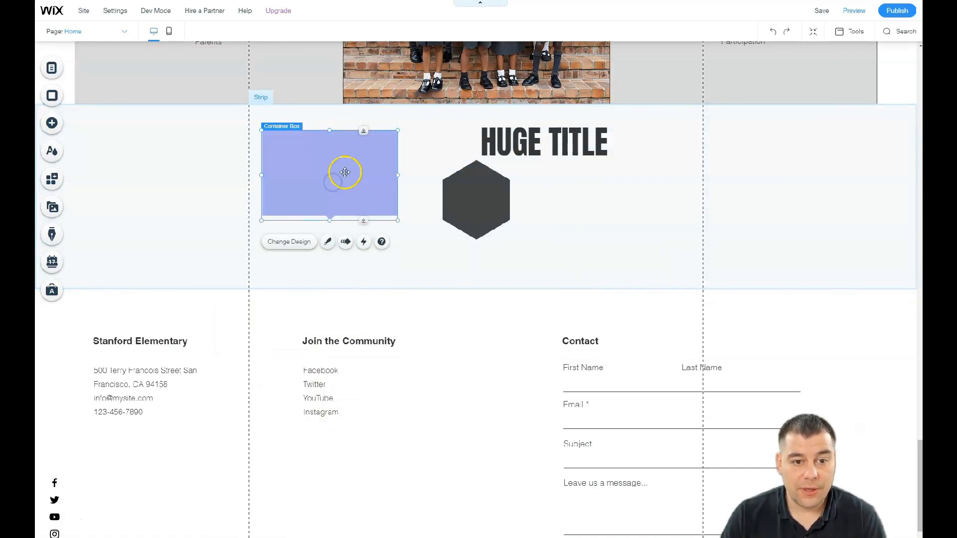
Step: Try the themed designs on the container box and apply the plain grey one
left_click(288, 242)
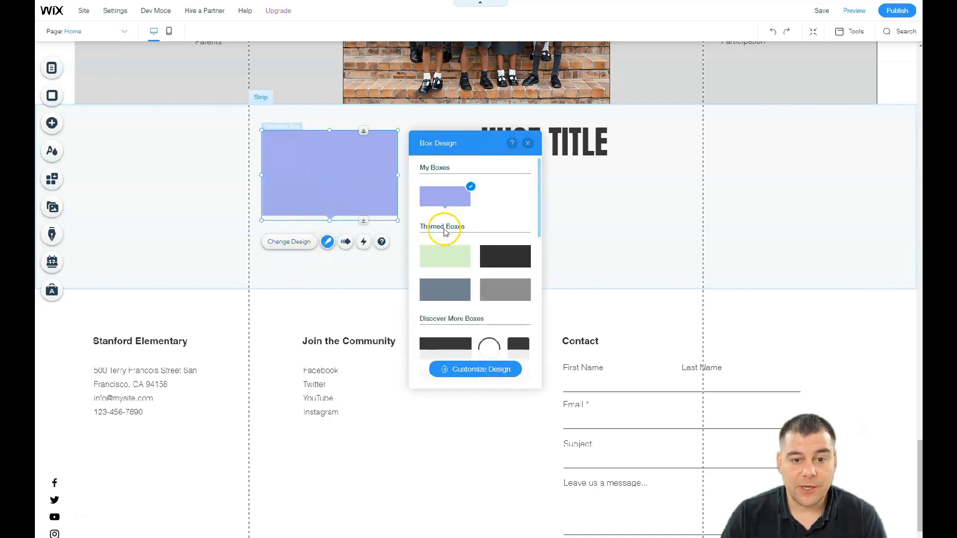
left_click(445, 255)
left_click(509, 259)
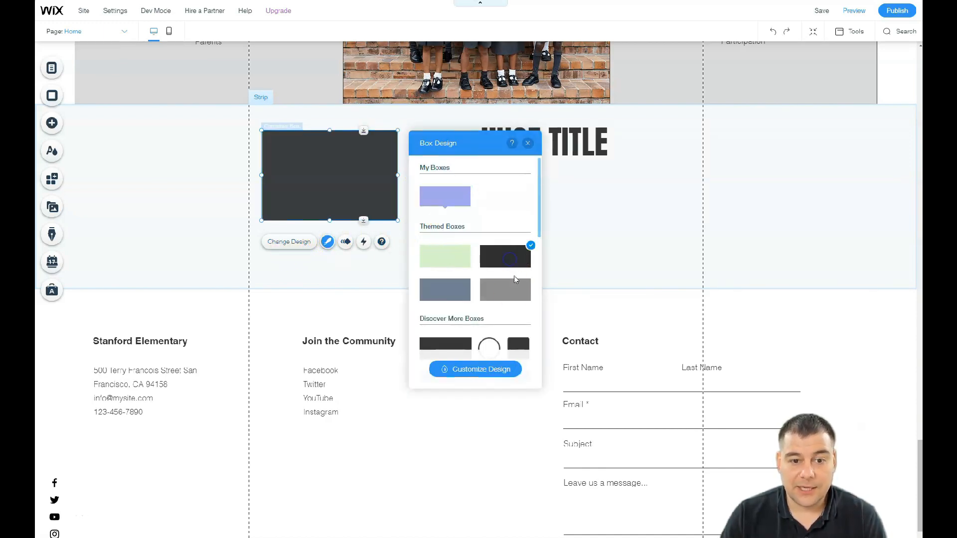
left_click(509, 294)
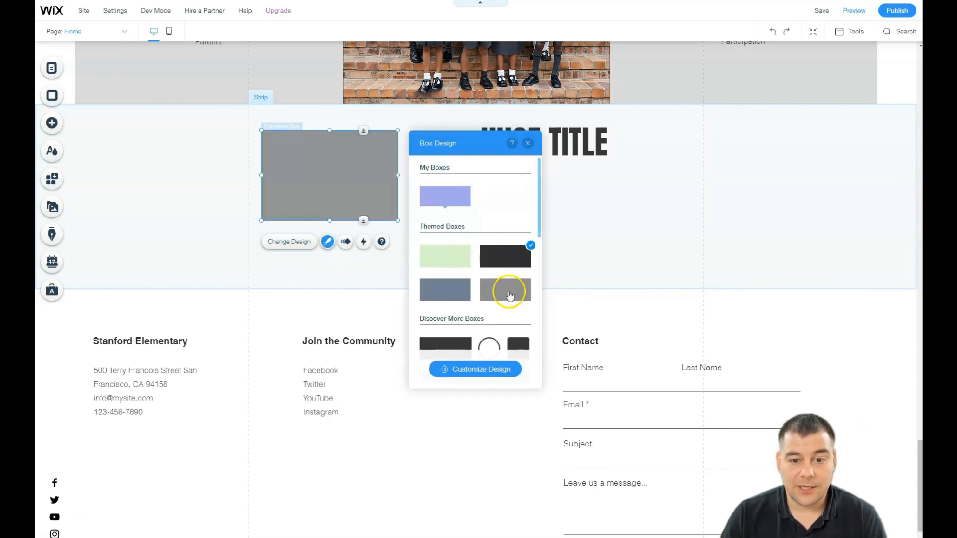
left_click(636, 218)
Step: Set the Huge Title text's font size to 72 px and move it onto the grey container box
left_click_drag(566, 150, 420, 167)
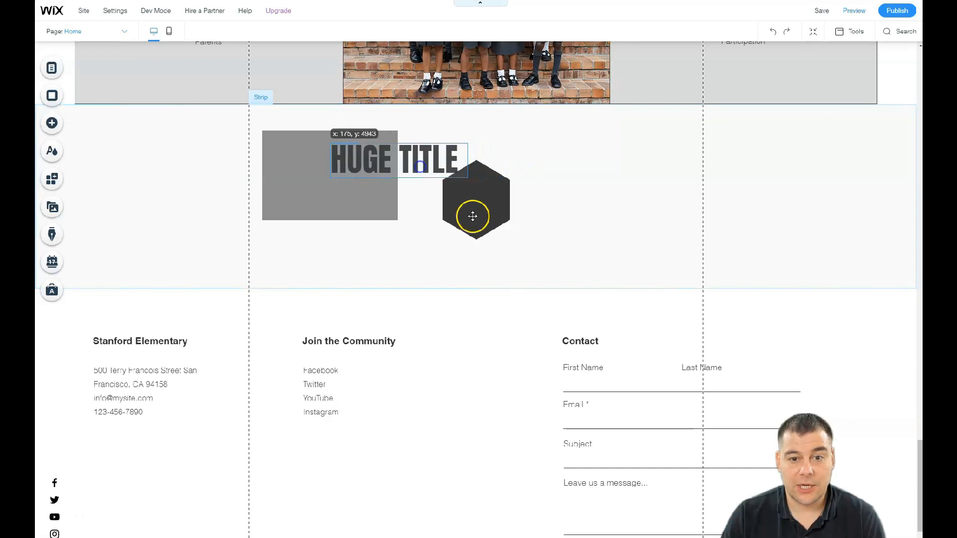
left_click(349, 122)
mouse_move(521, 275)
left_mouse_down()
mouse_move(532, 276)
mouse_move(523, 276)
left_mouse_up()
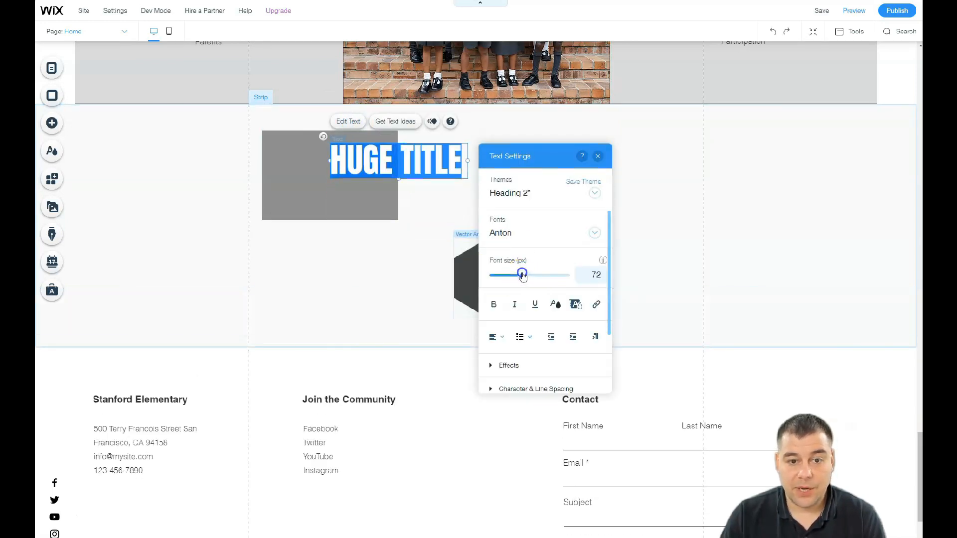
left_click(598, 156)
left_click_drag(424, 171, 323, 163)
right_click(432, 165)
left_click(323, 163)
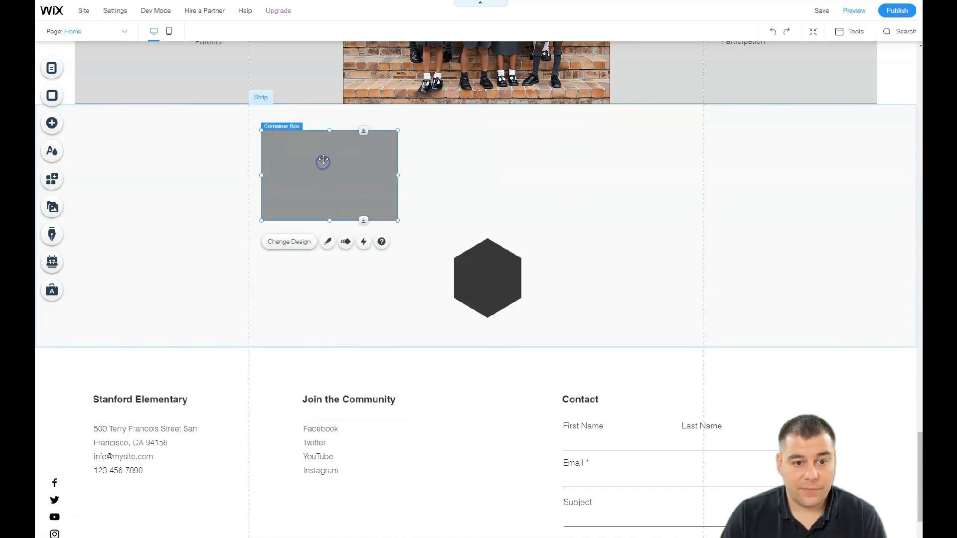
Step: Make the grey container box's fill more transparent through its custom design and align the box around the title
left_click(327, 242)
left_click(475, 368)
left_click_drag(479, 261, 462, 260)
left_click(528, 143)
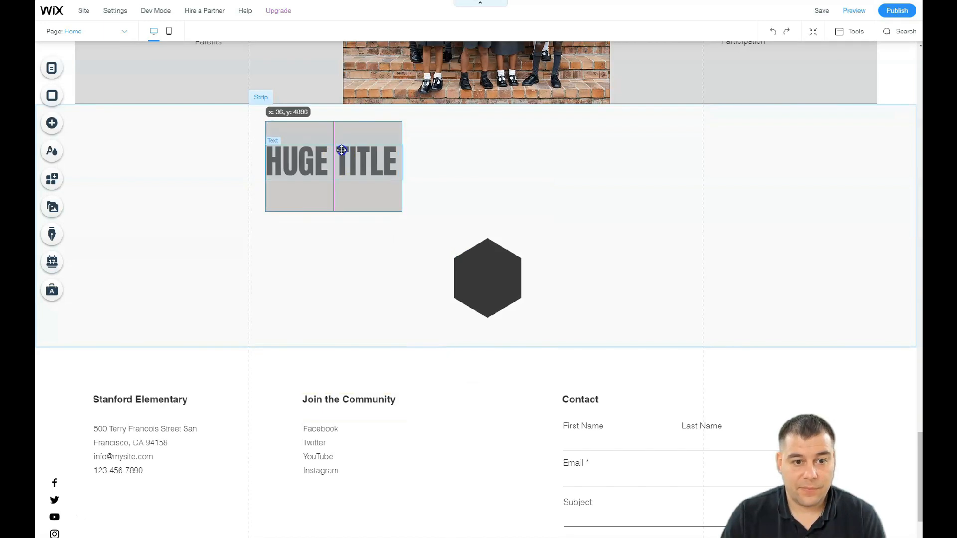
left_click(562, 220)
Step: Add the slate-blue themed button to the strip, enlarge it and place it level with the Huge Title text
scroll(482, 224, "down", 1)
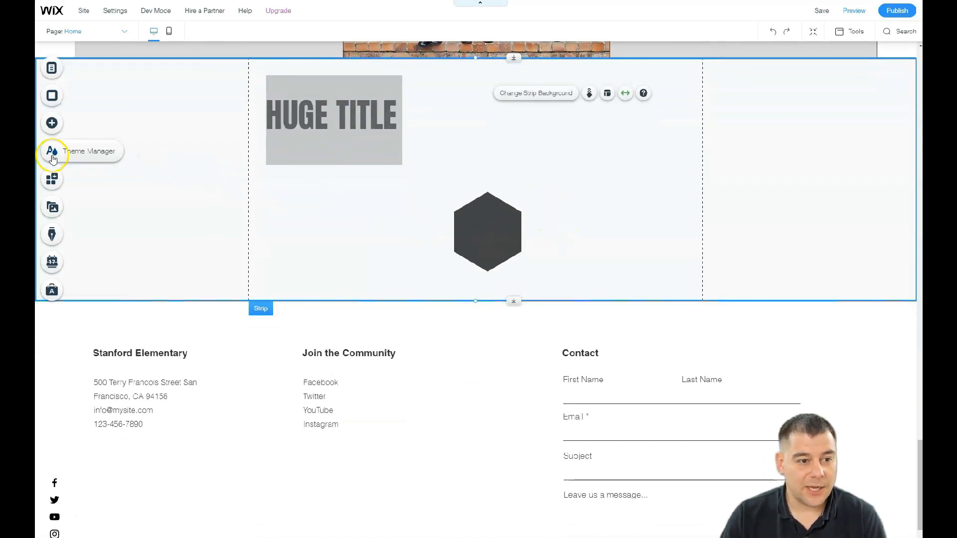
left_click(52, 123)
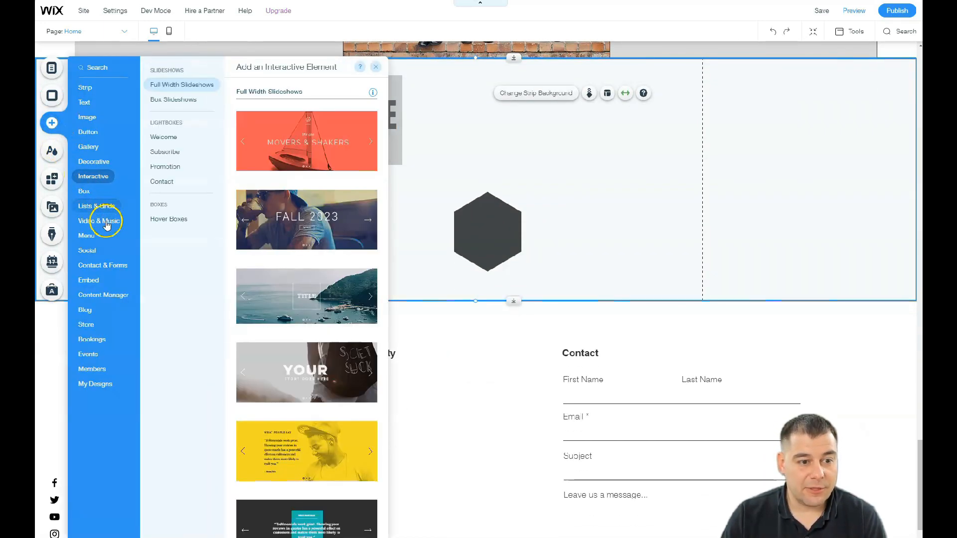
mouse_move(101, 285)
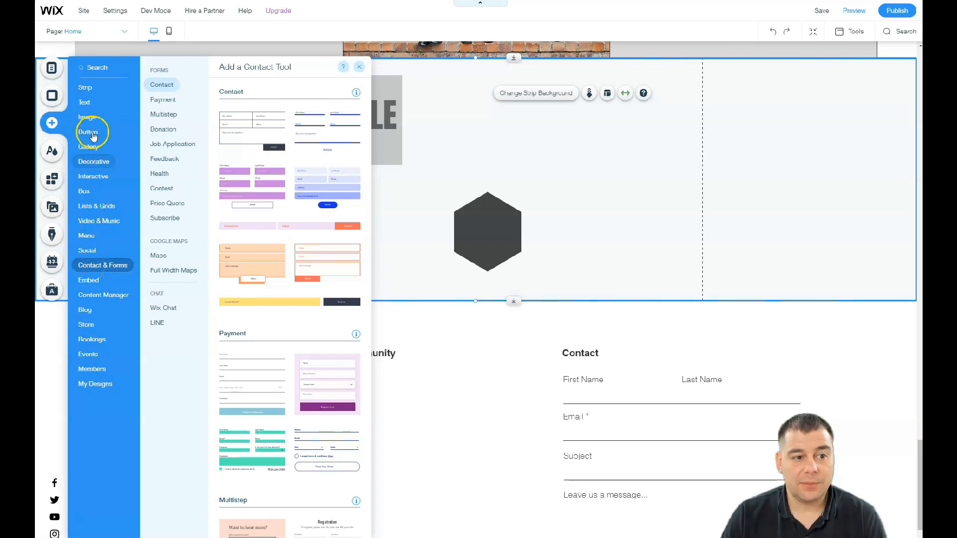
mouse_move(88, 134)
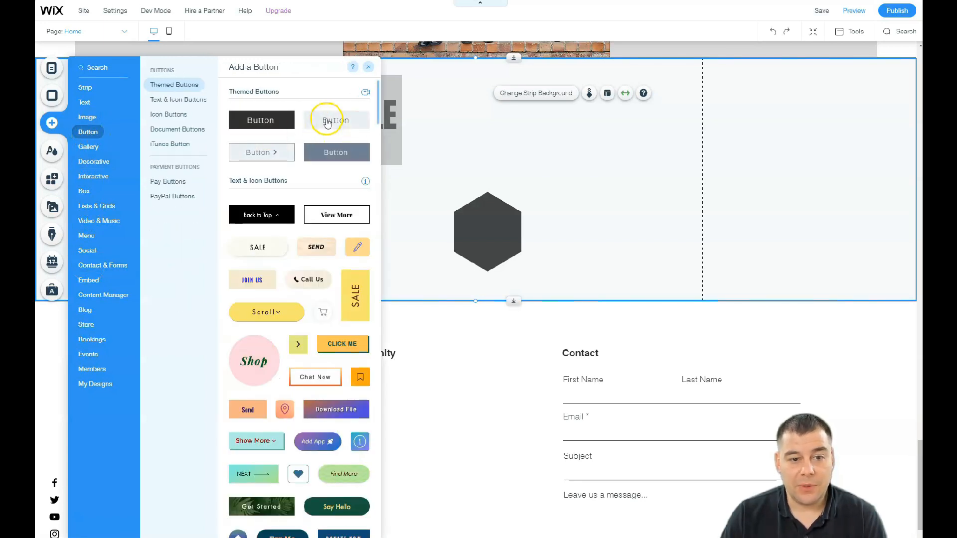
left_click_drag(326, 151, 682, 222)
left_click_drag(615, 170, 628, 134)
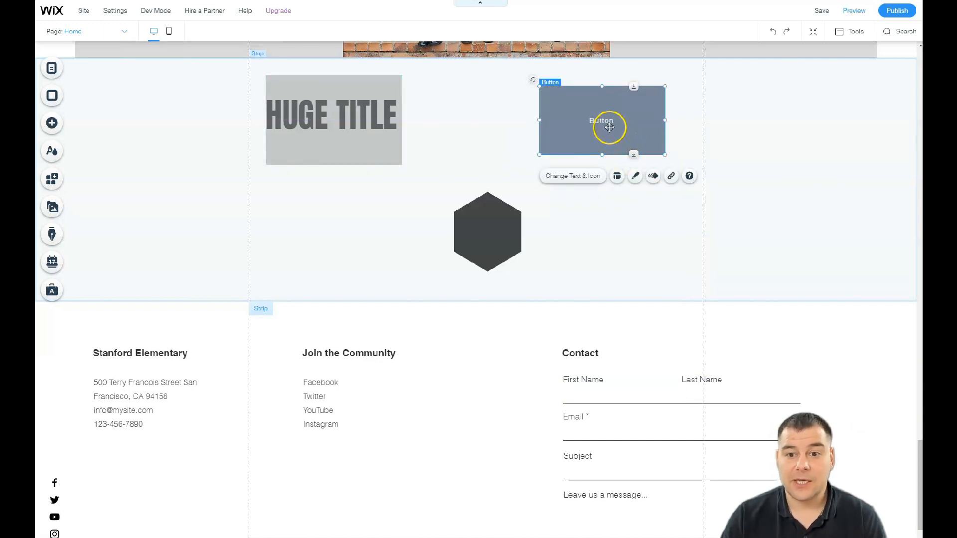
Step: Examine the link types available for the button, including Email and Phone Number, without linking it
left_click(672, 177)
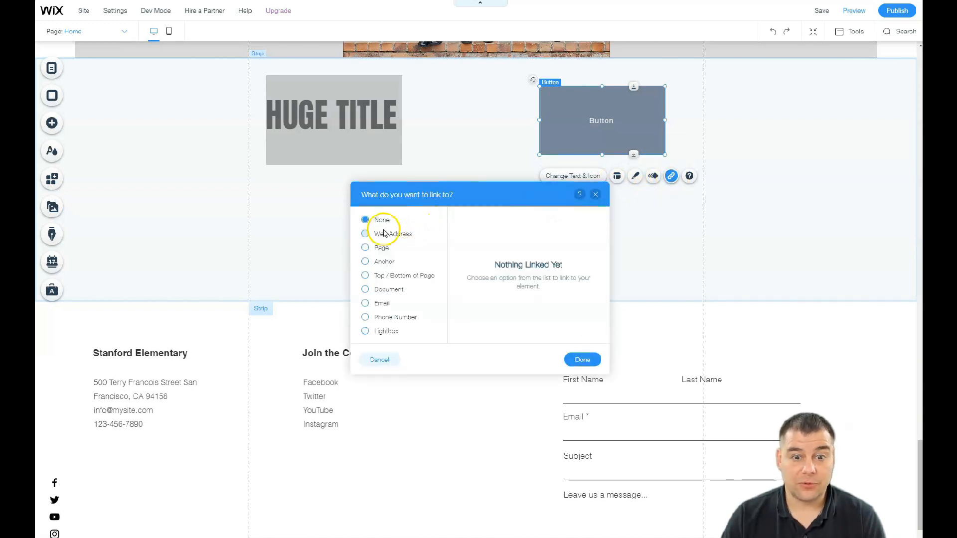
left_click(367, 304)
left_click(366, 319)
left_click(366, 304)
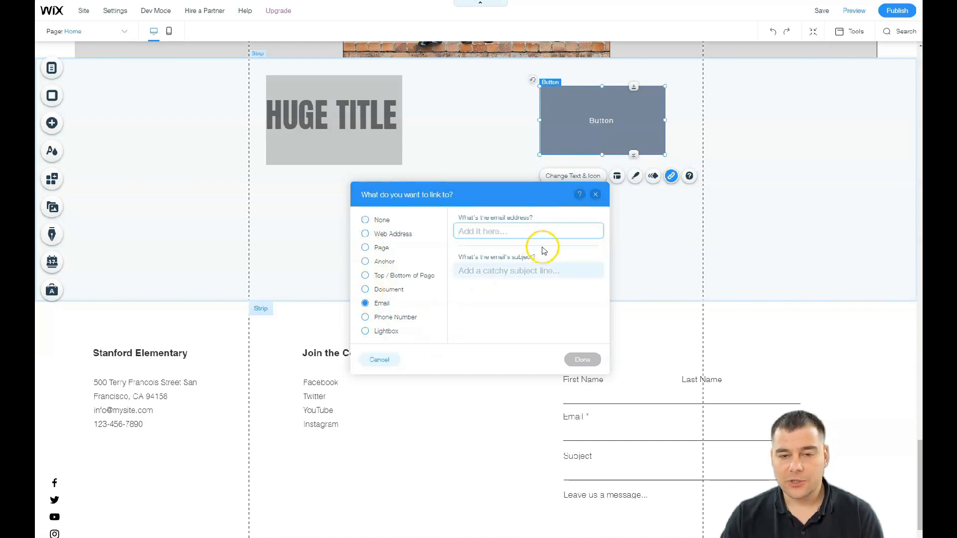
left_click(542, 245)
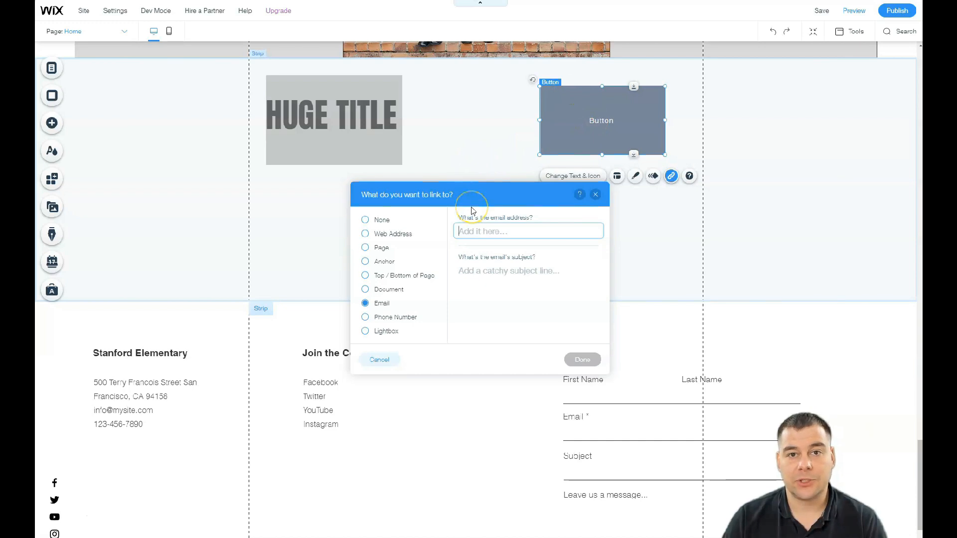
left_click(595, 196)
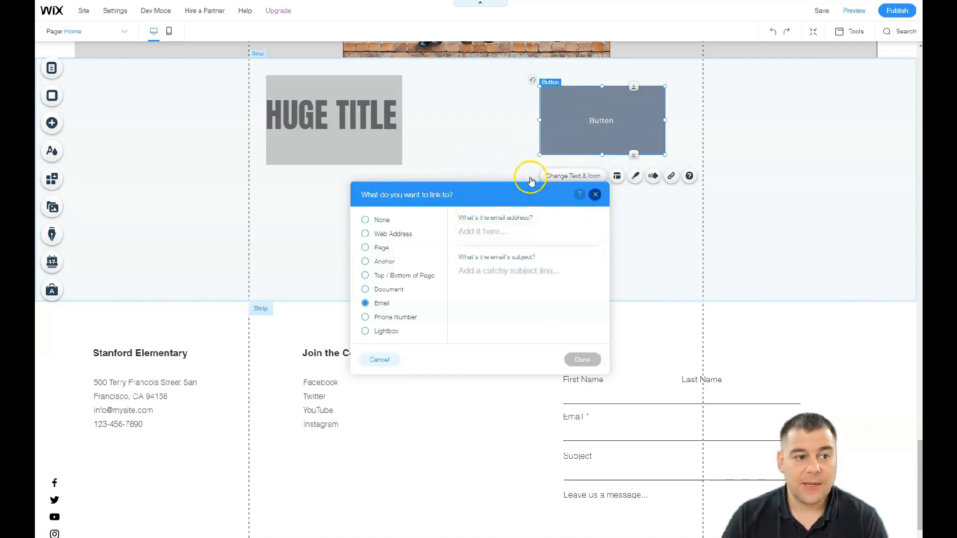
Step: Add the Contact Us form with the black-outlined fields to the strip and move it to the strip's centre
left_click(55, 126)
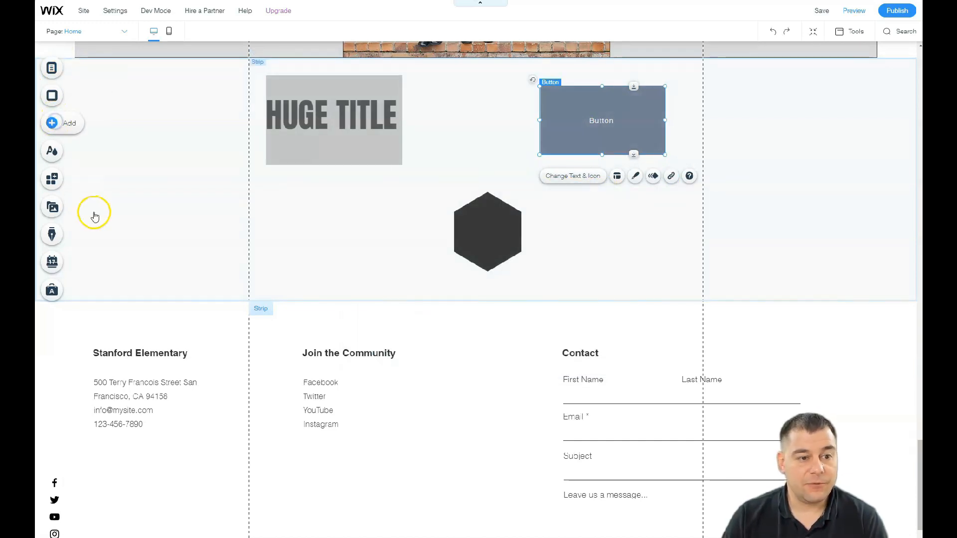
left_click(96, 267)
left_click_drag(252, 128, 791, 166)
left_click(668, 269)
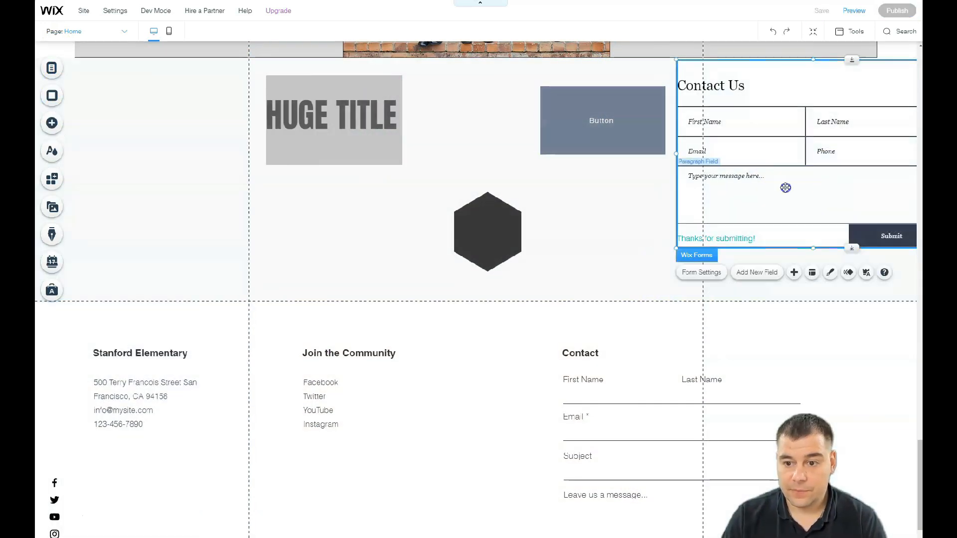
left_click_drag(785, 188, 472, 216)
Step: Look at the Contact Us form's settings and delete the form from the strip
left_click(383, 75)
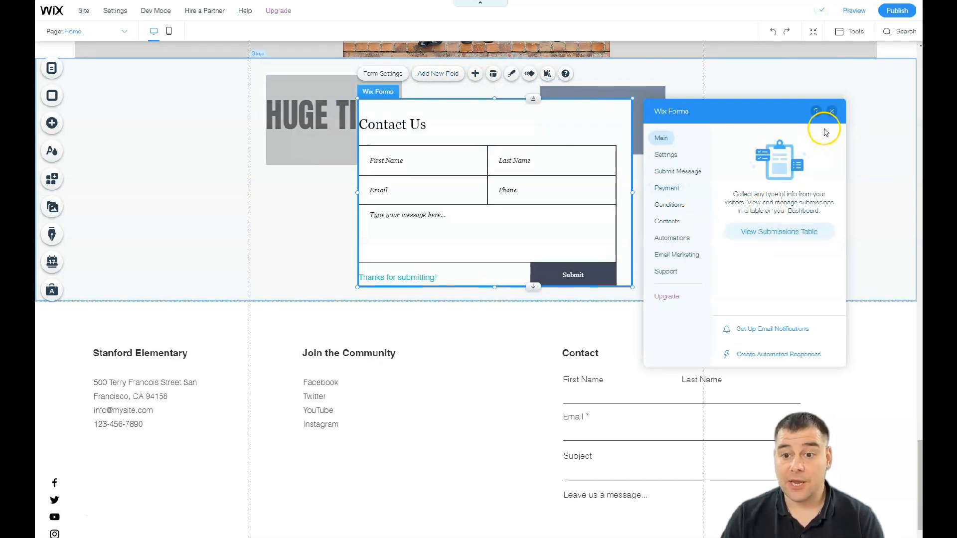
left_click(831, 112)
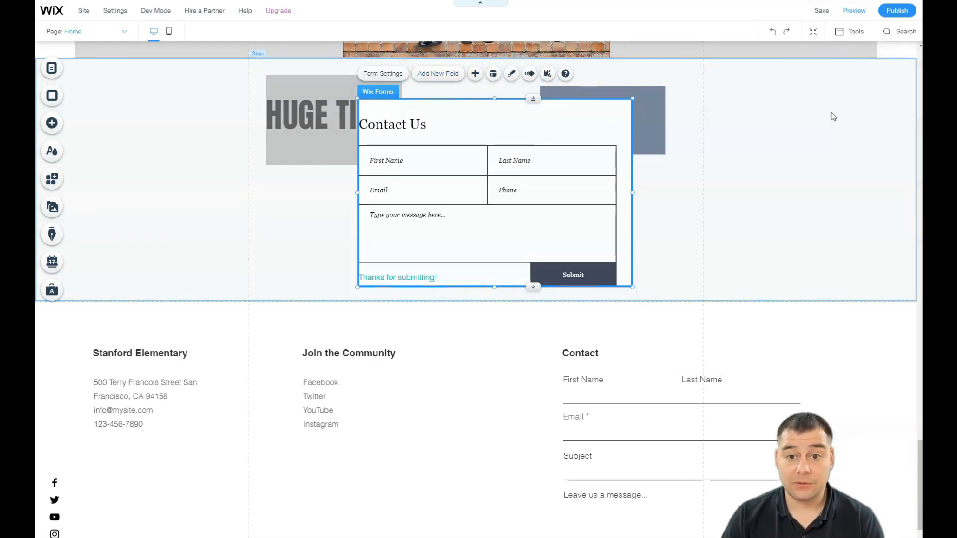
right_click(540, 119)
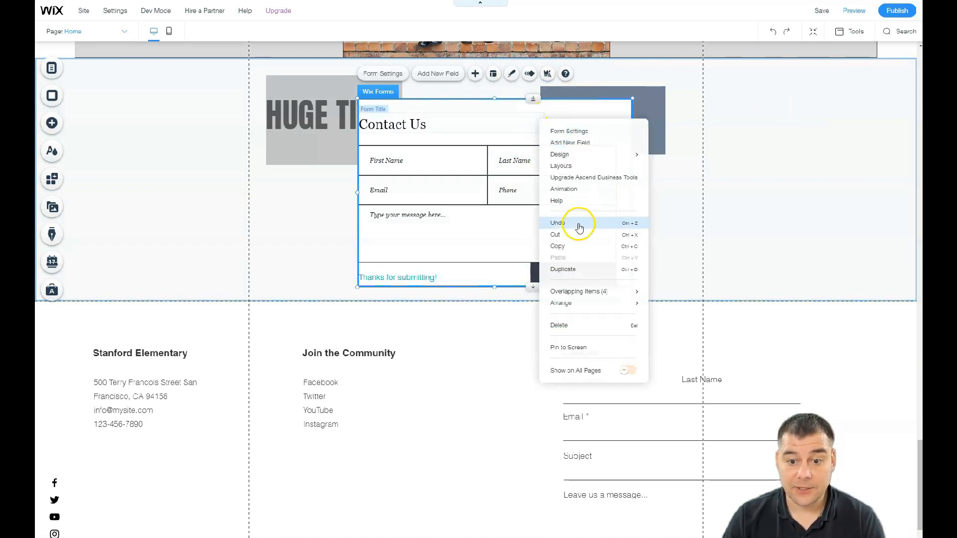
left_click(588, 326)
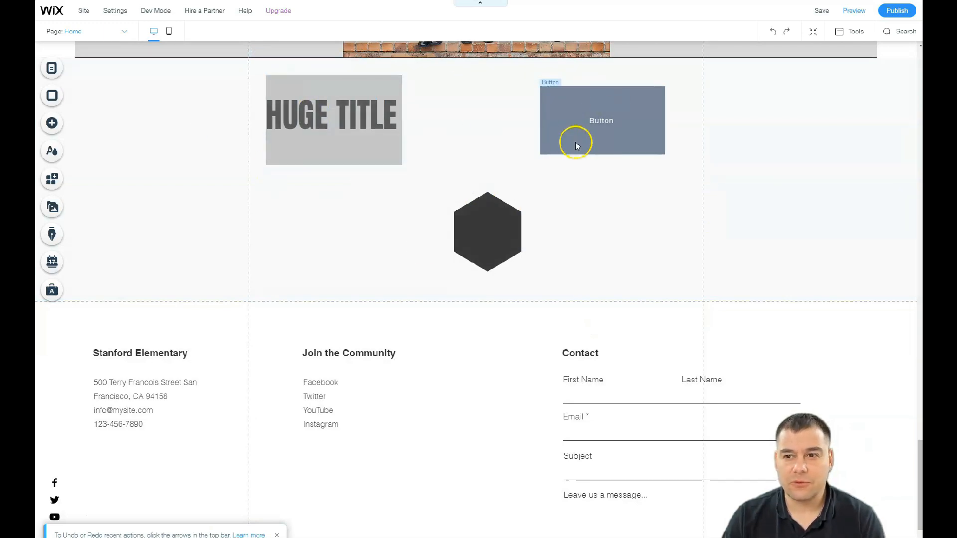
Step: Review the whole page in Zoom Out mode and delete the strip holding the title, hexagon and button
left_click(813, 31)
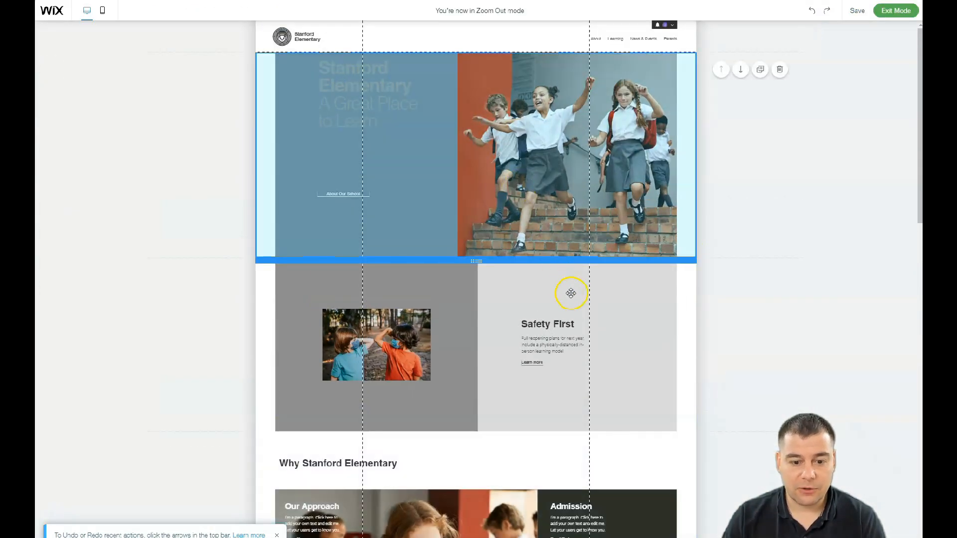
scroll(571, 294, "down", 10)
scroll(586, 274, "up", 10)
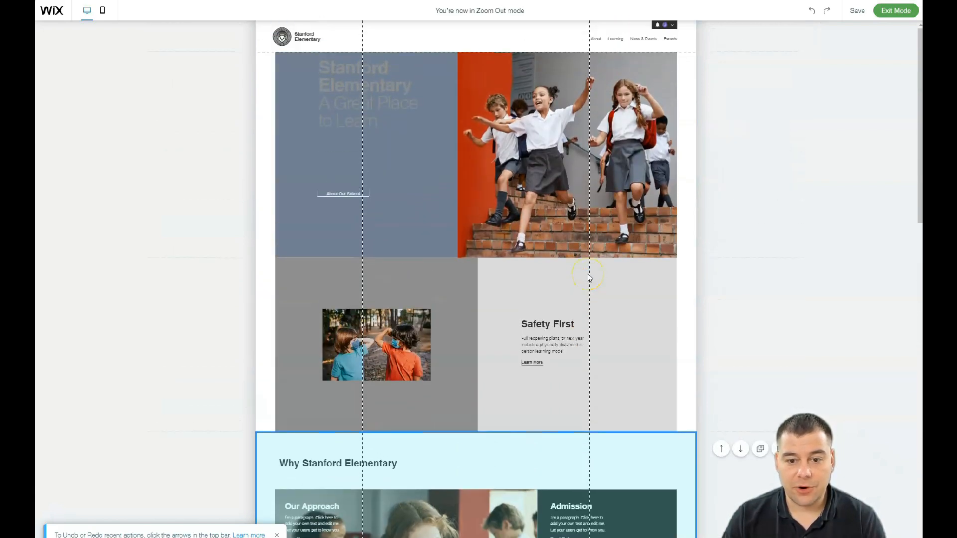
scroll(589, 278, "down", 4)
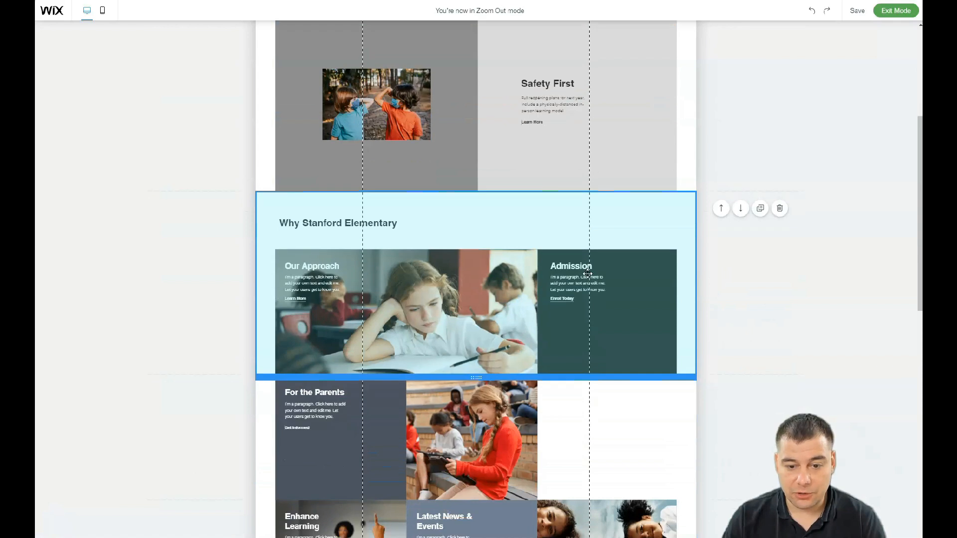
scroll(587, 275, "down", 8)
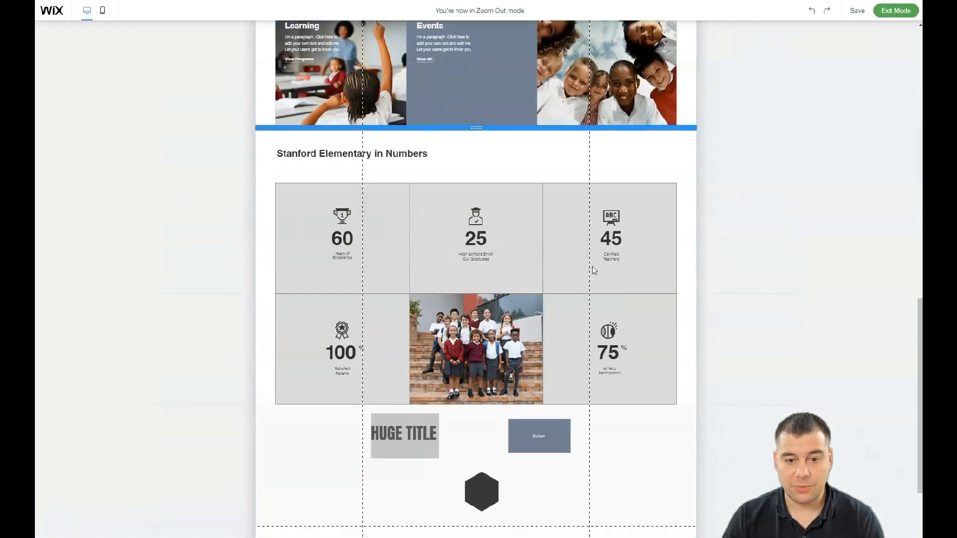
scroll(594, 271, "down", 3)
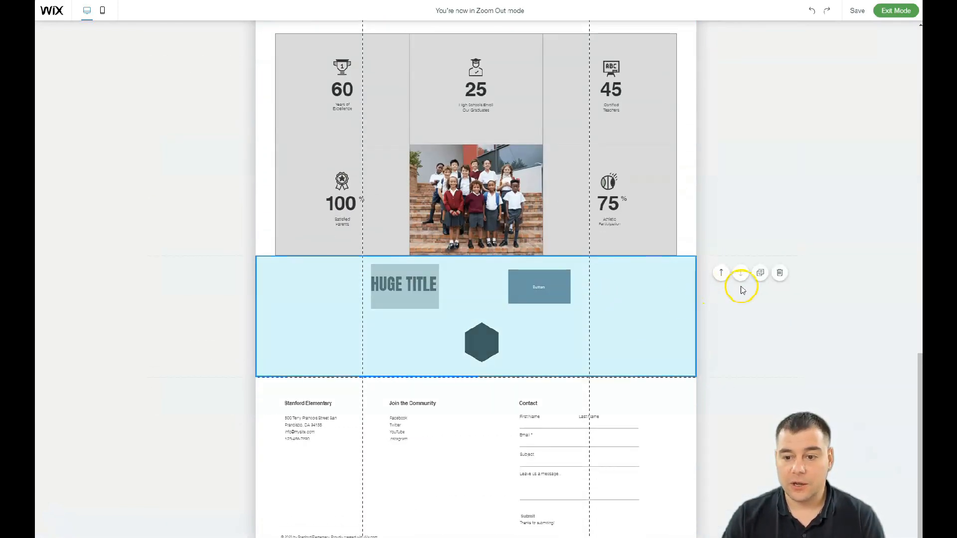
left_click(780, 272)
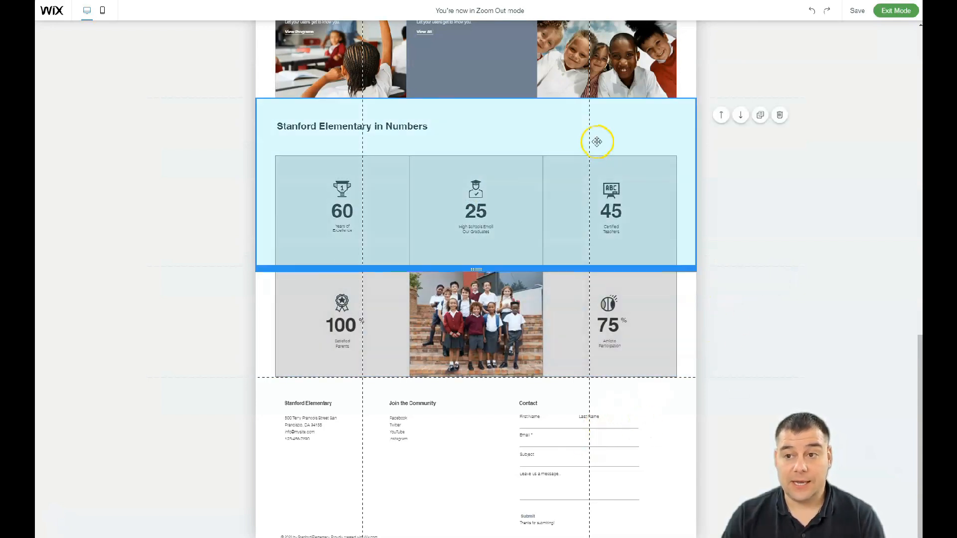
scroll(825, 82, "up", 2)
scroll(803, 98, "up", 10)
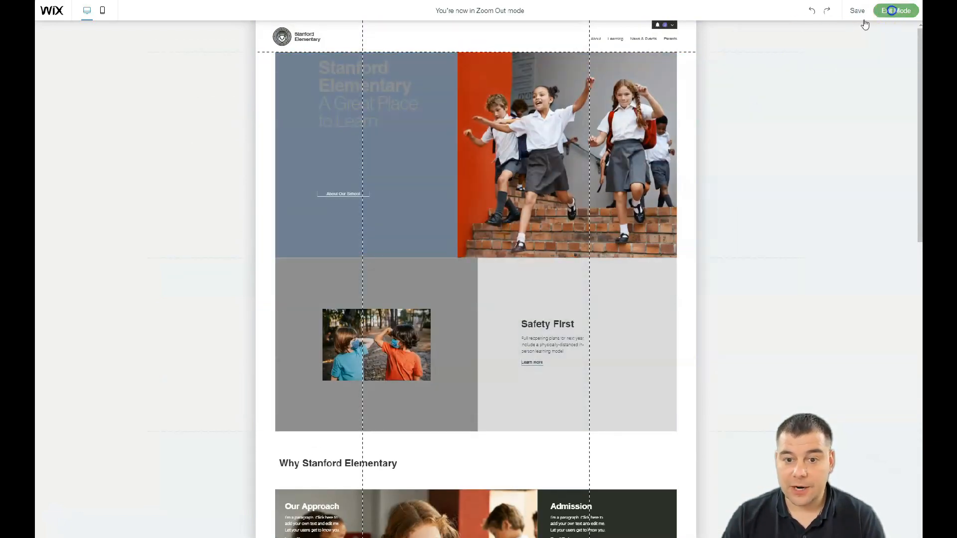
Step: Leave Zoom Out mode and look through the element categories that can be added, including Contact & Forms, Image and Strip
left_click(892, 11)
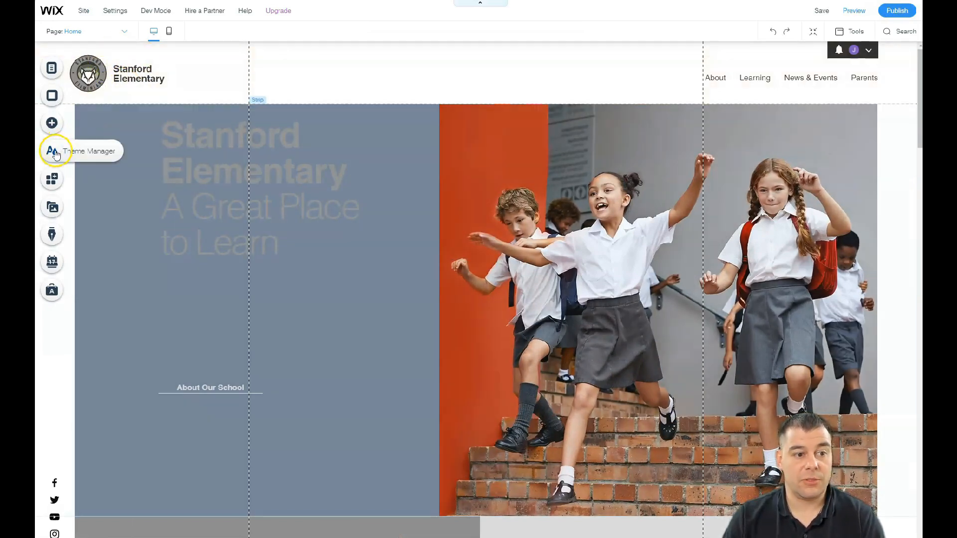
left_click(51, 124)
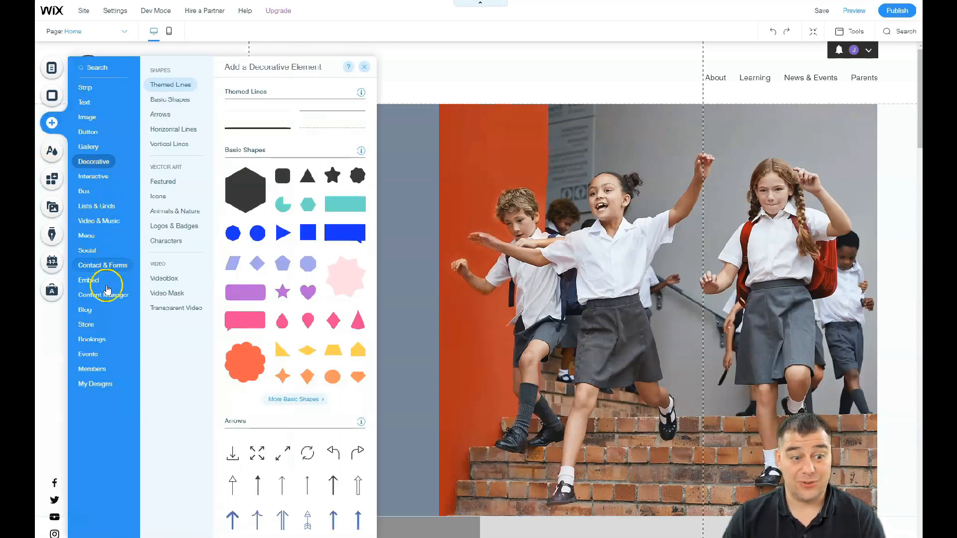
mouse_move(104, 293)
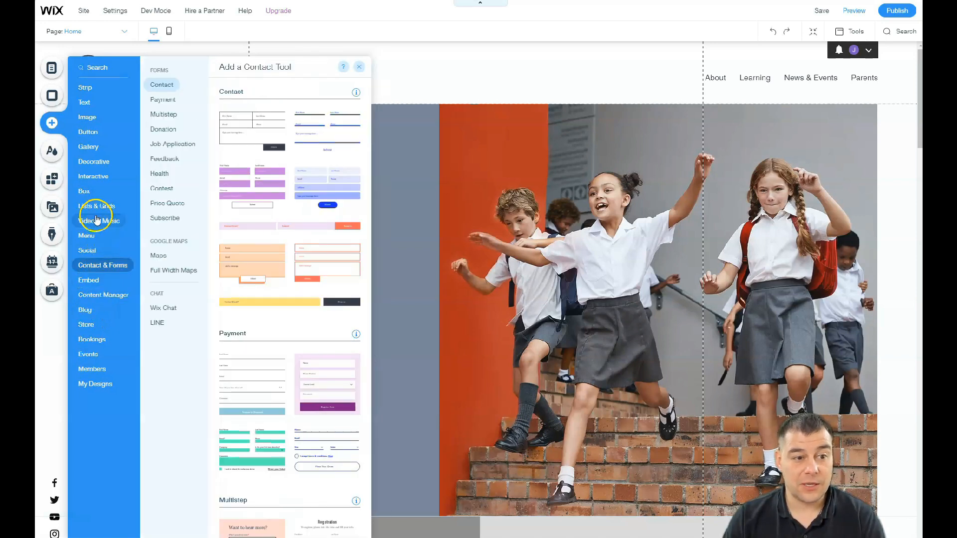
mouse_move(98, 117)
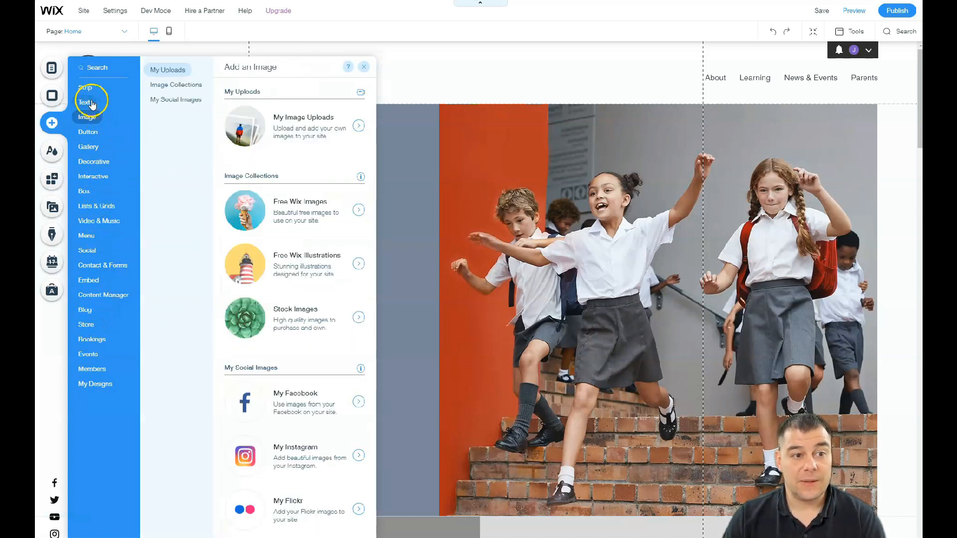
mouse_move(90, 88)
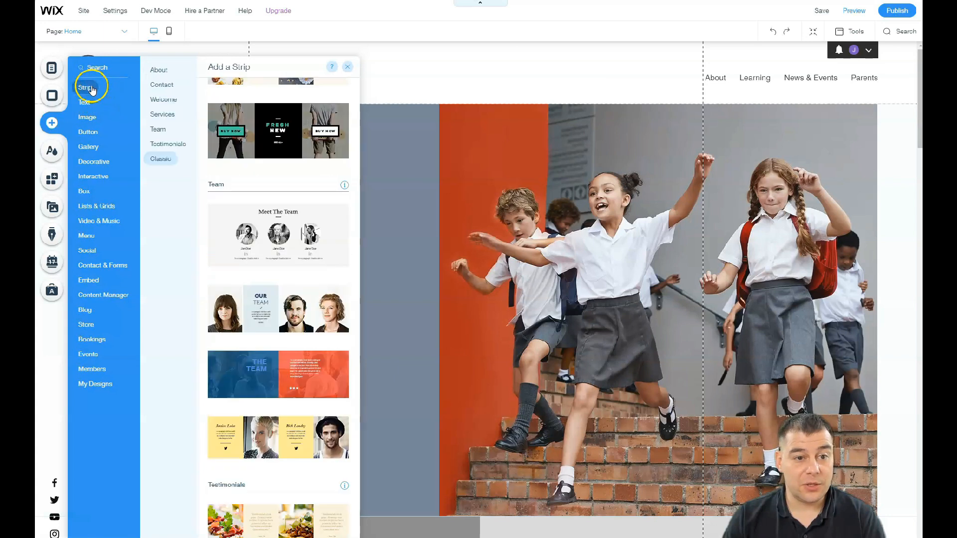
left_click(350, 66)
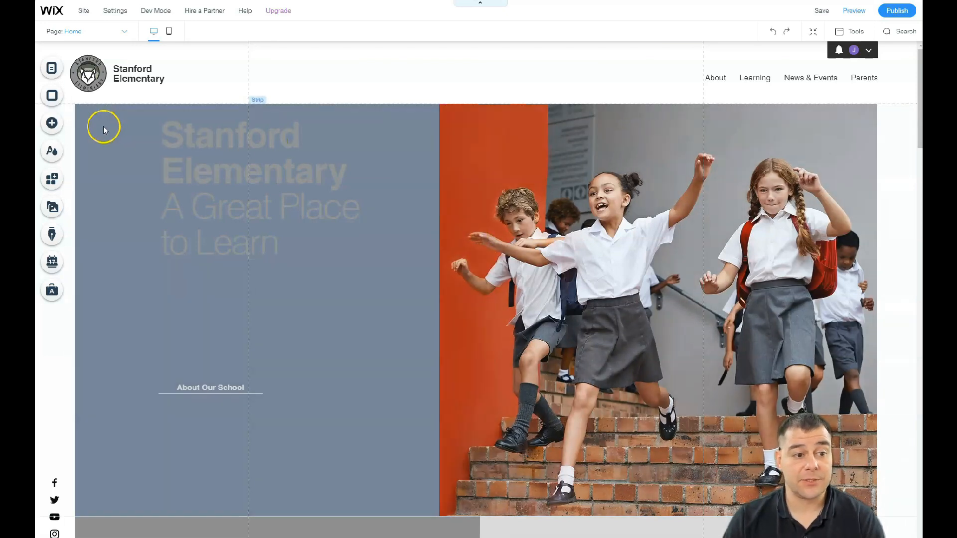
Step: Browse the Collect Leads apps in the Wix App Market through to the end of the list
left_click(52, 180)
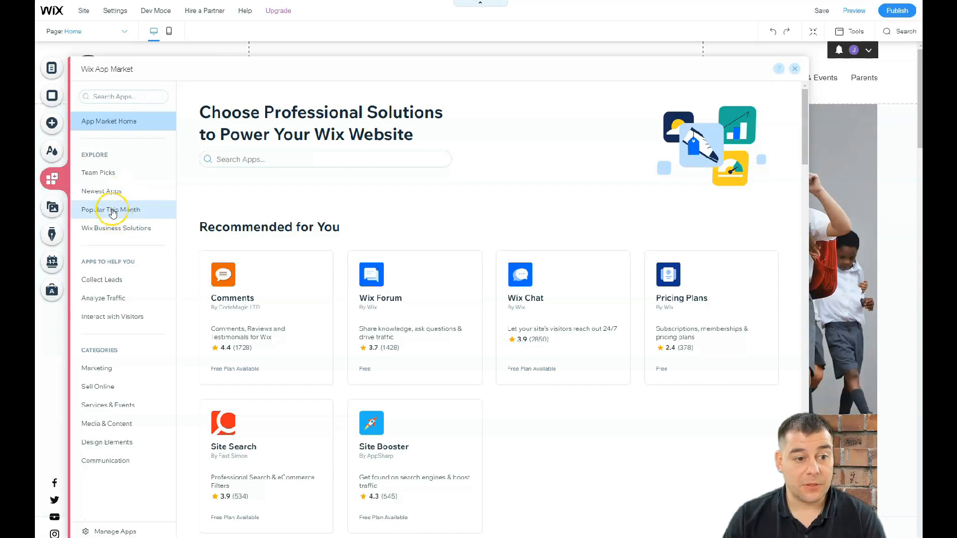
left_click(108, 286)
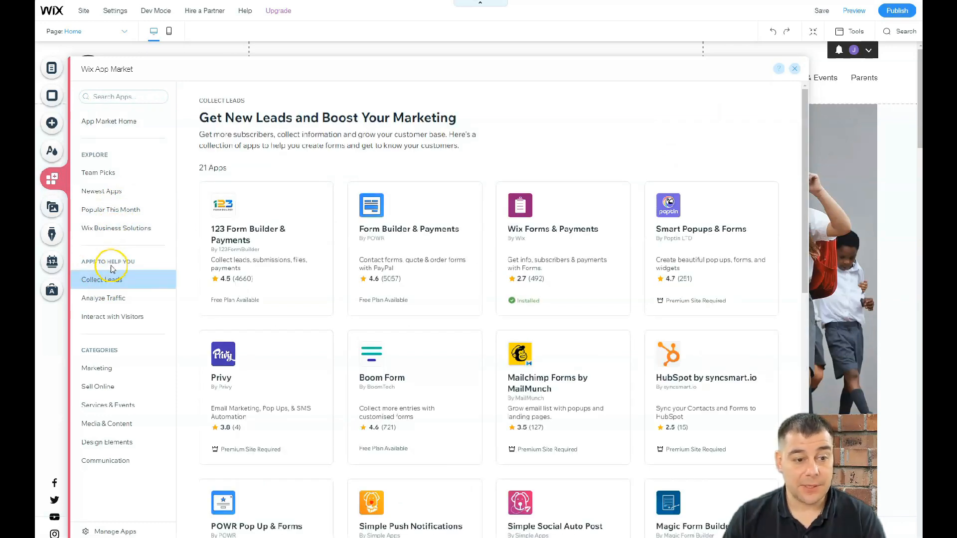
scroll(523, 242, "down", 3)
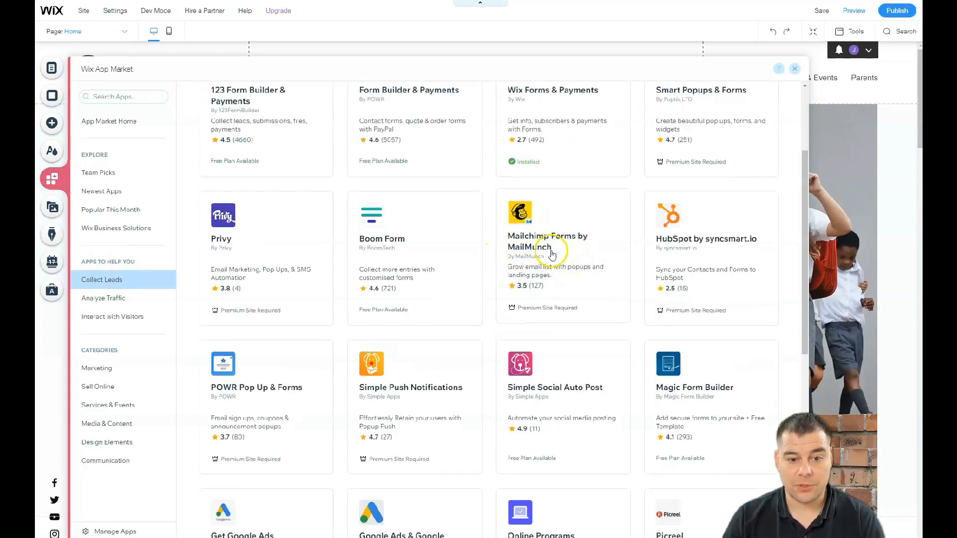
scroll(551, 255, "down", 5)
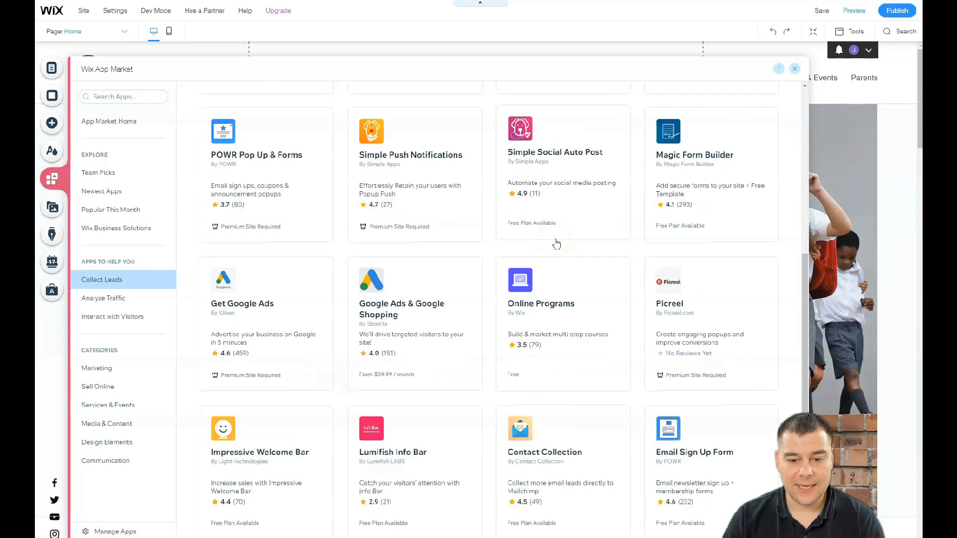
scroll(556, 243, "down", 4)
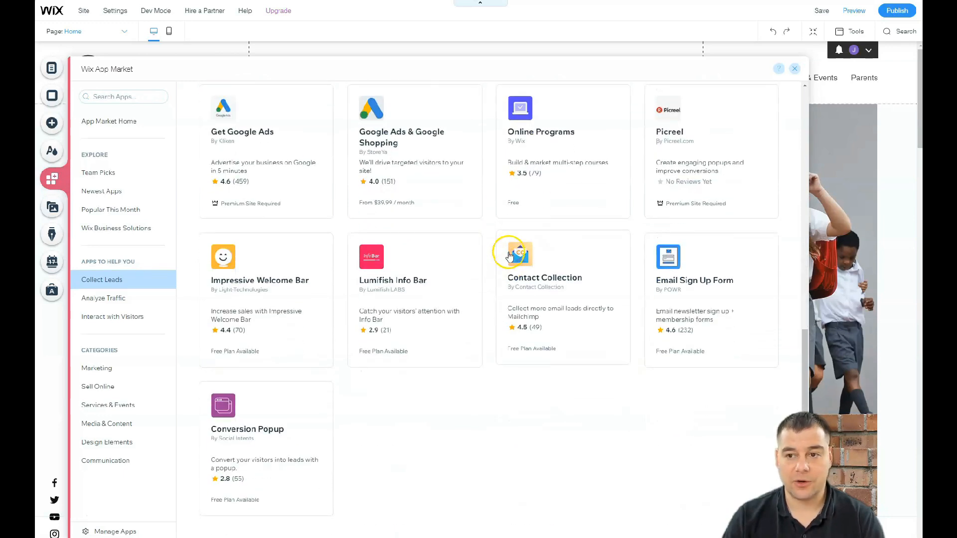
left_click(793, 70)
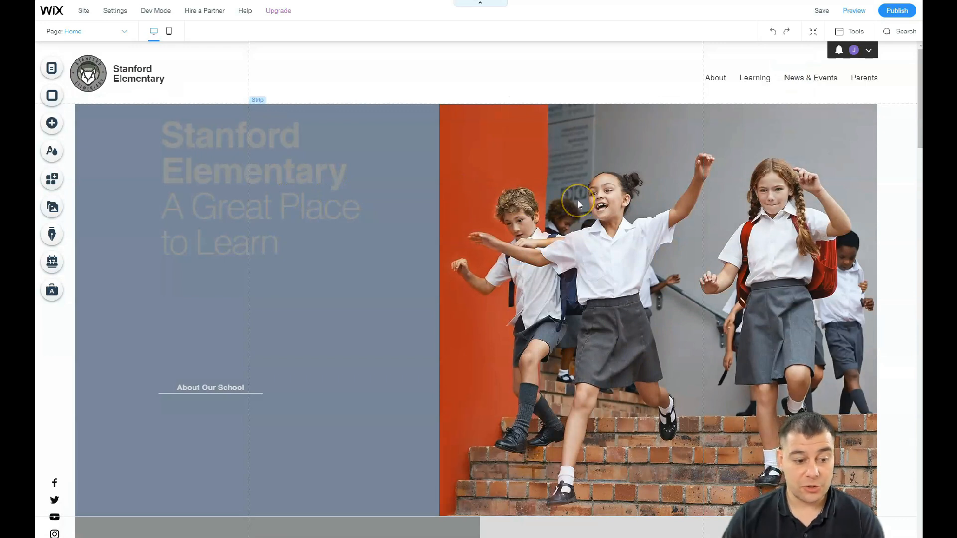
Step: Review the Home page's sections from the header strip to the footer contact form and back to Latest News & Events
scroll(549, 192, "down", 6)
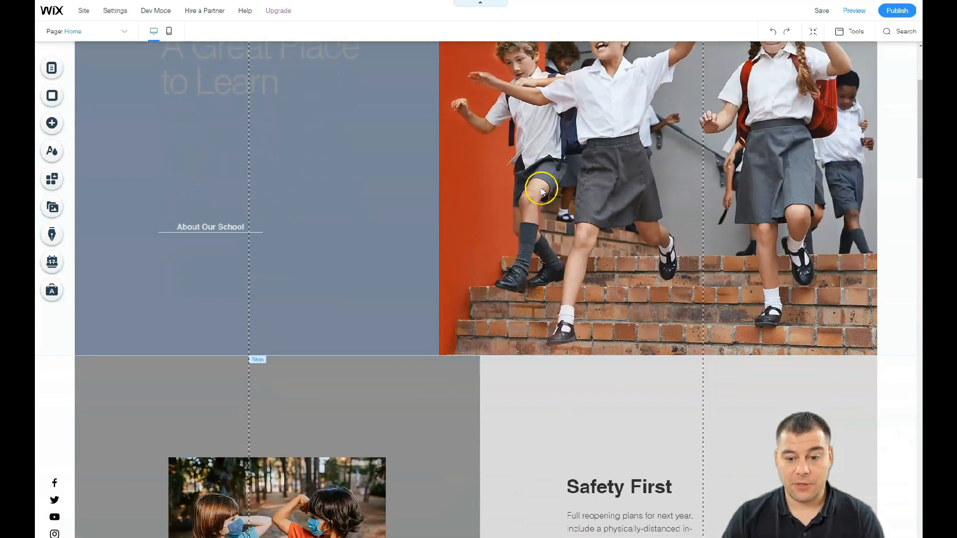
scroll(543, 192, "down", 4)
scroll(544, 192, "down", 4)
scroll(543, 192, "down", 6)
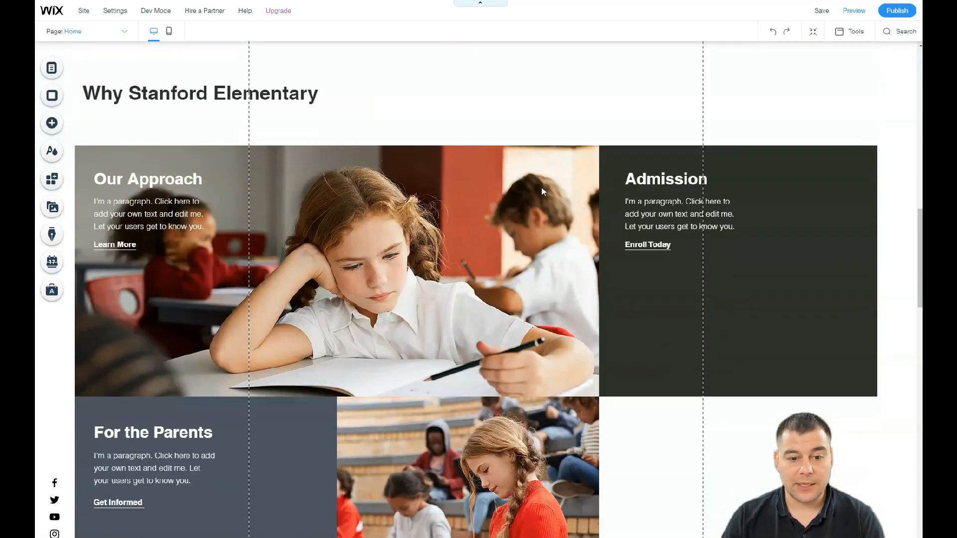
scroll(543, 191, "down", 5)
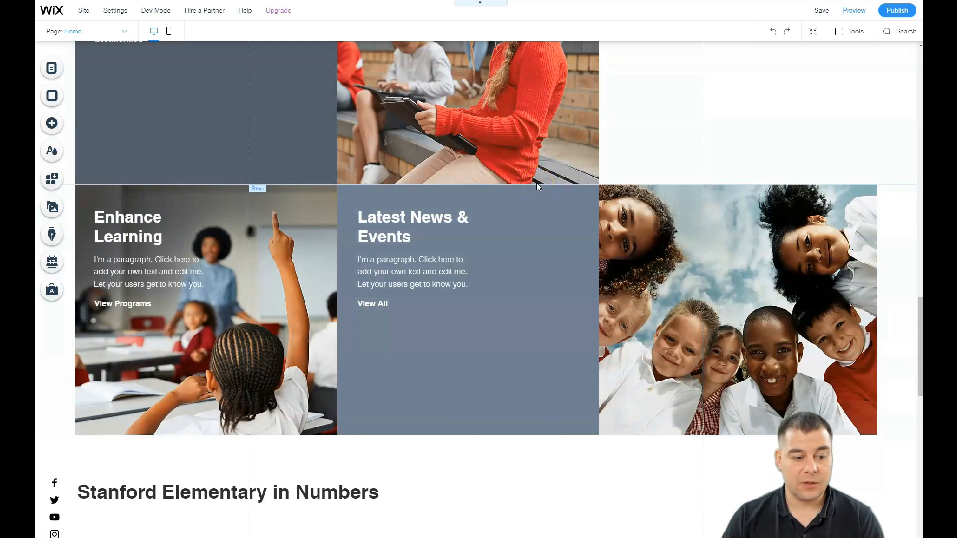
scroll(538, 182, "down", 4)
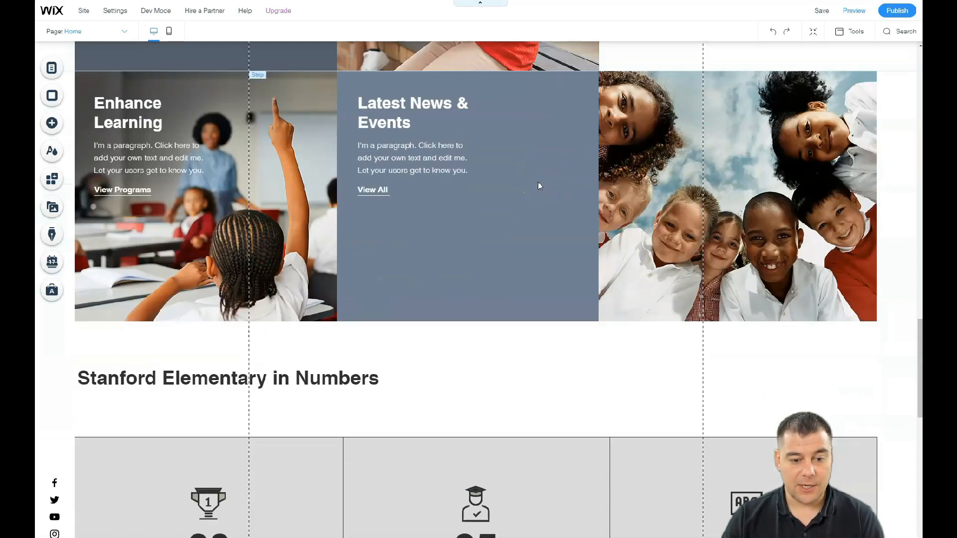
scroll(539, 186, "down", 6)
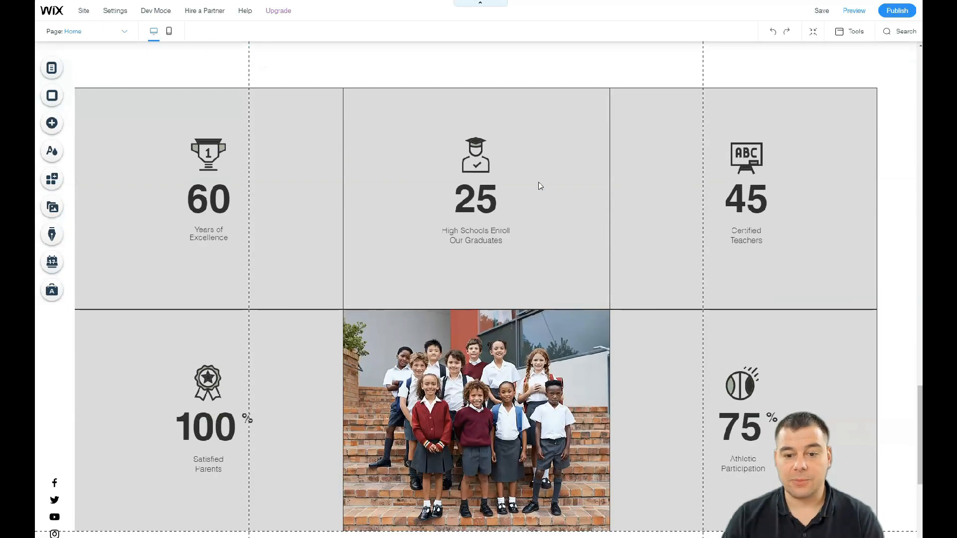
scroll(540, 186, "down", 7)
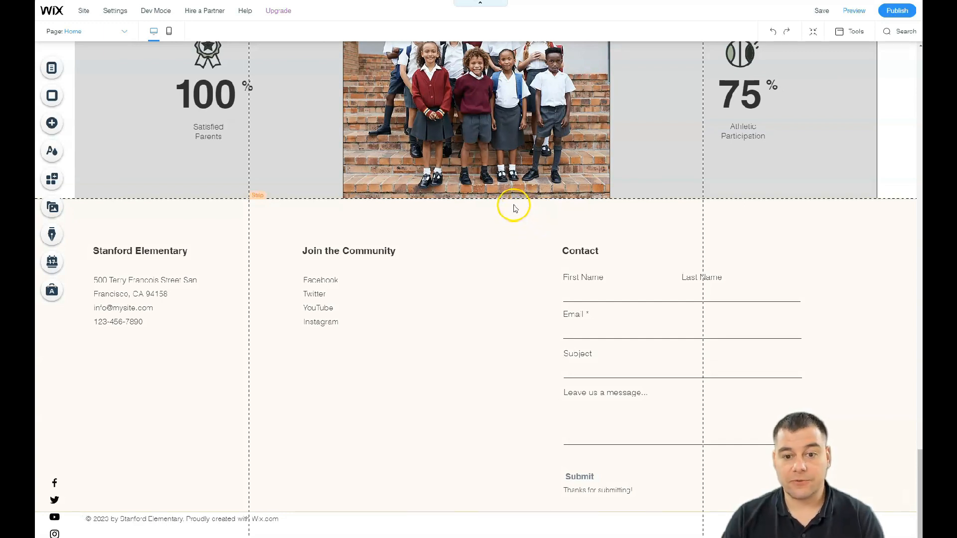
scroll(515, 207, "up", 6)
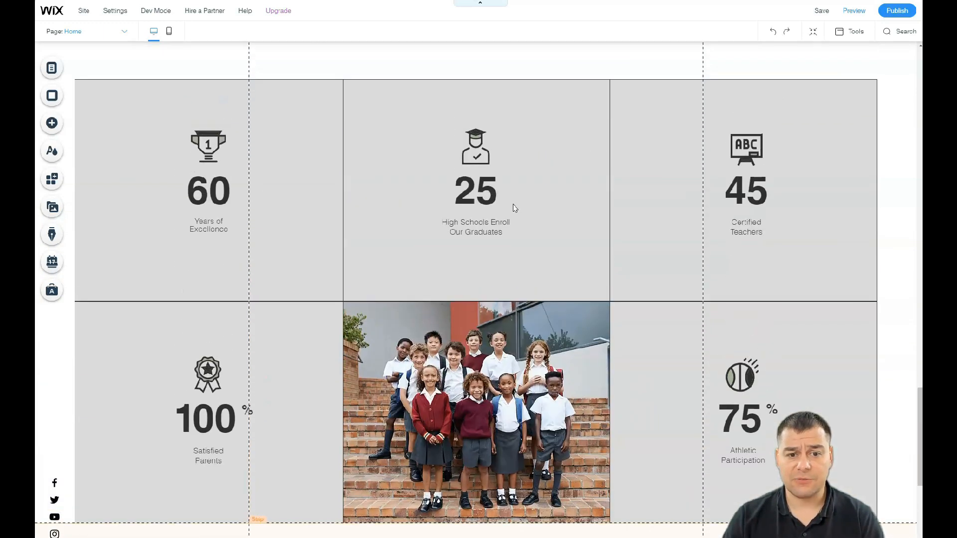
scroll(515, 208, "up", 6)
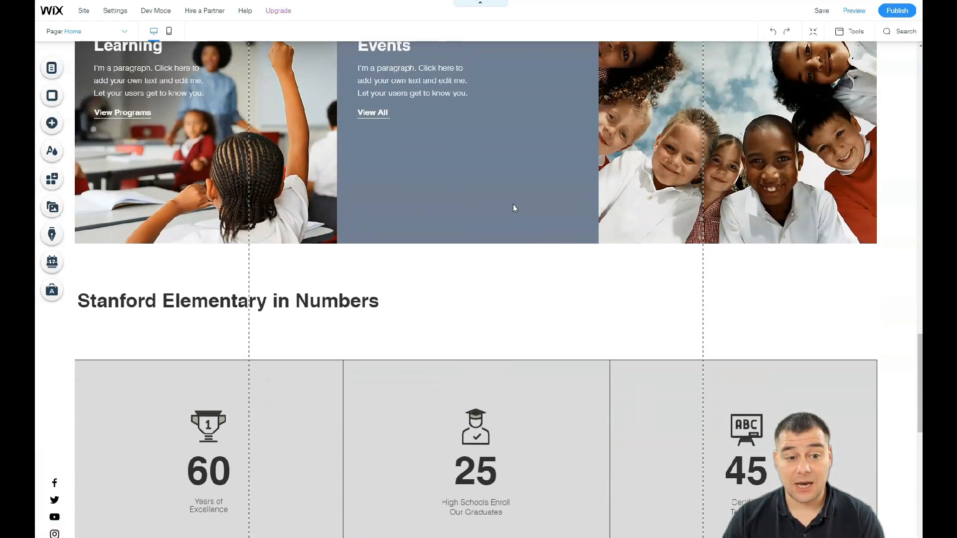
scroll(543, 189, "up", 2)
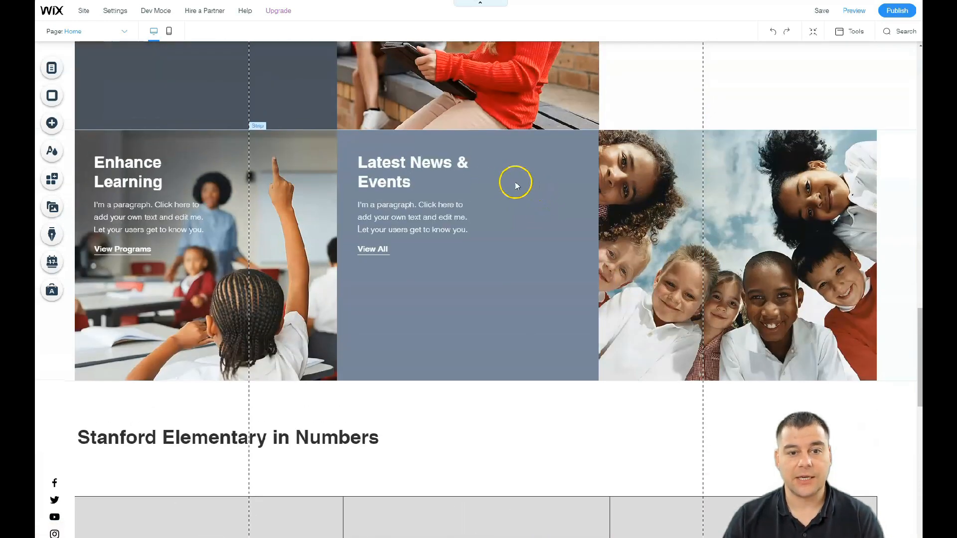
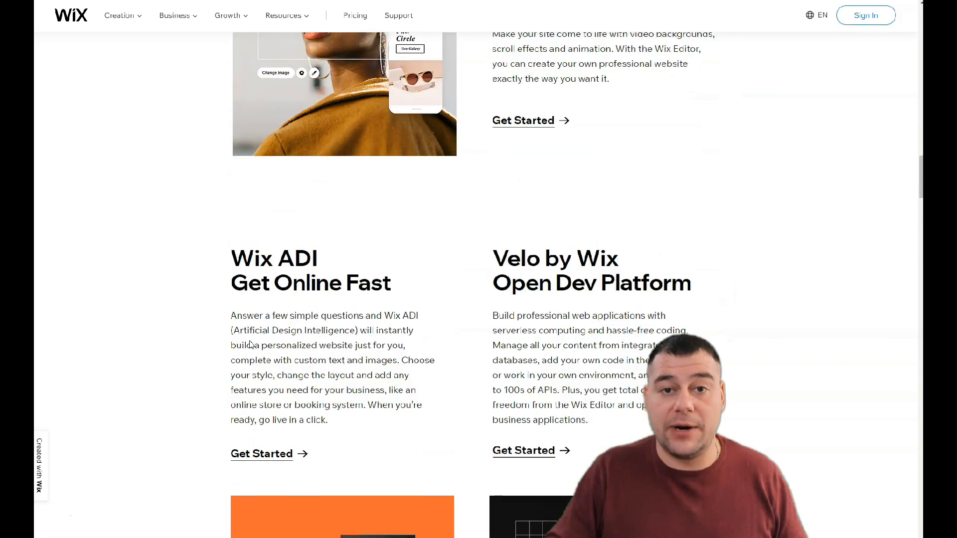
Step: Start creating a new site from the My Sites overview and browse the All Website Templates gallery
scroll(249, 340, "up", 10)
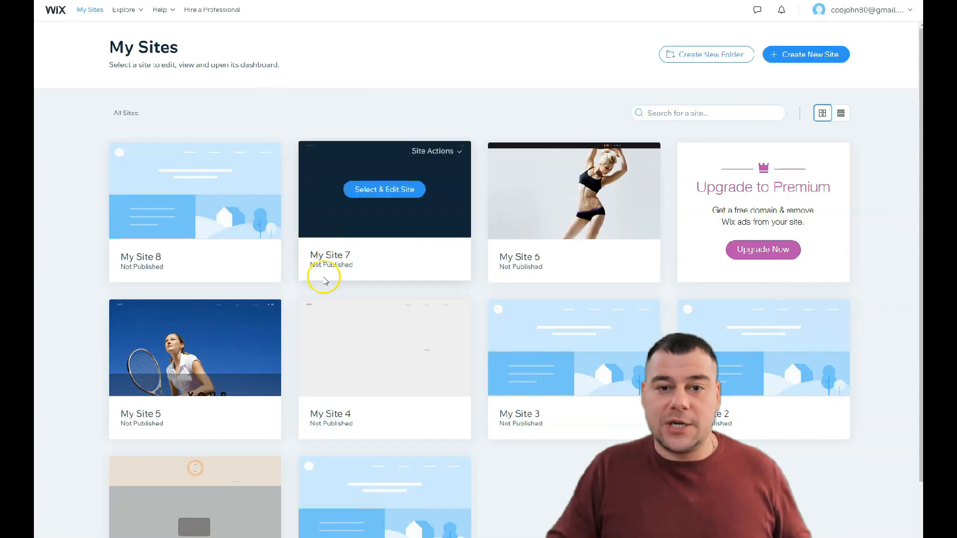
left_click(789, 56)
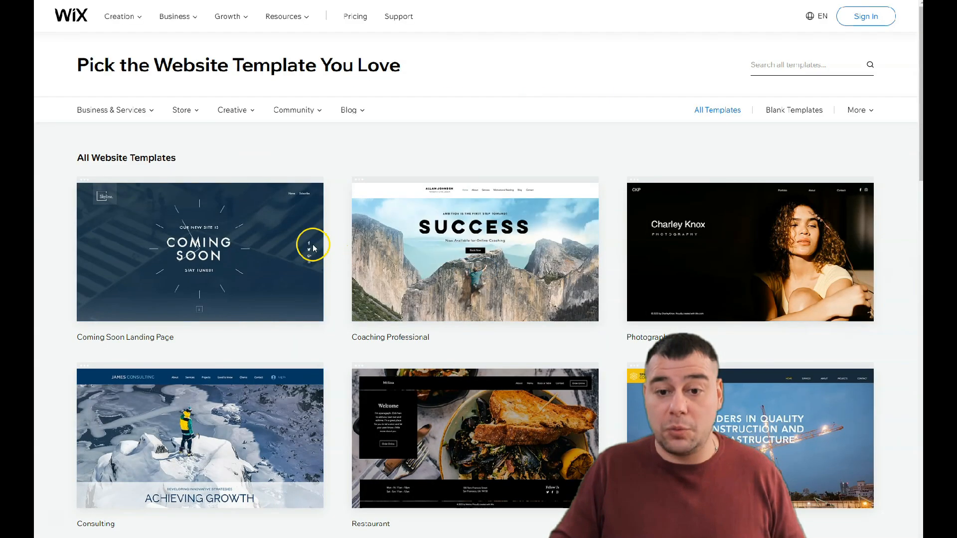
scroll(331, 259, "down", 10)
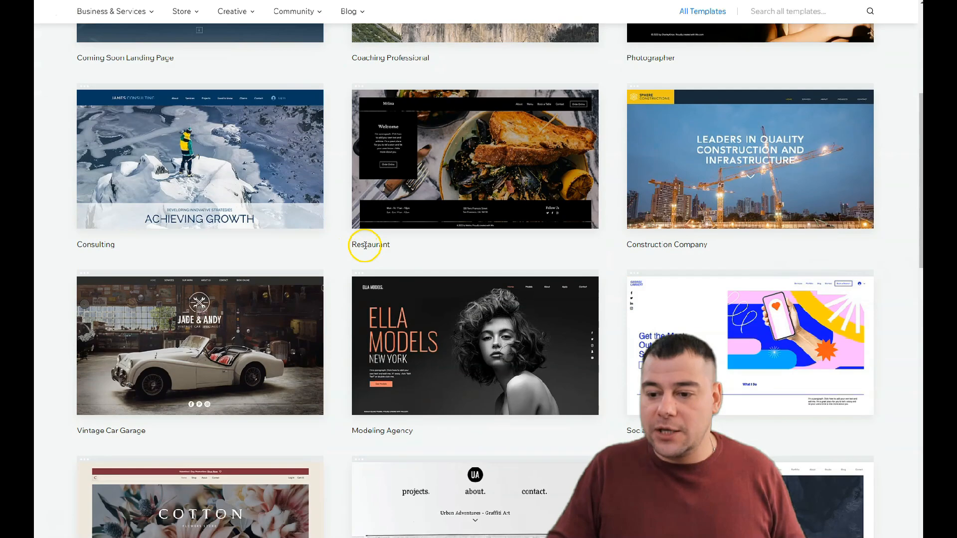
Step: Browse the website templates through to page 4 and open the Parenting Forum template for editing
scroll(337, 206, "down", 3)
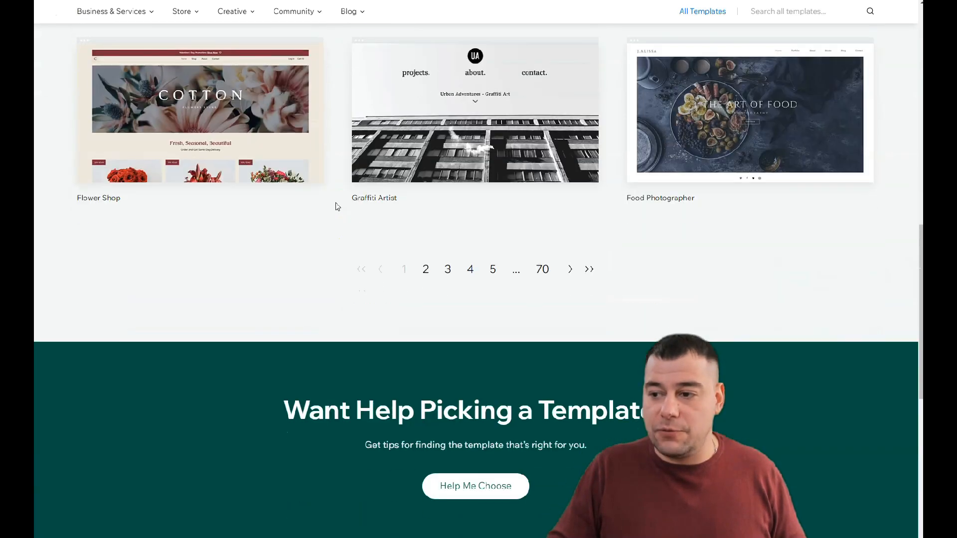
left_click(425, 269)
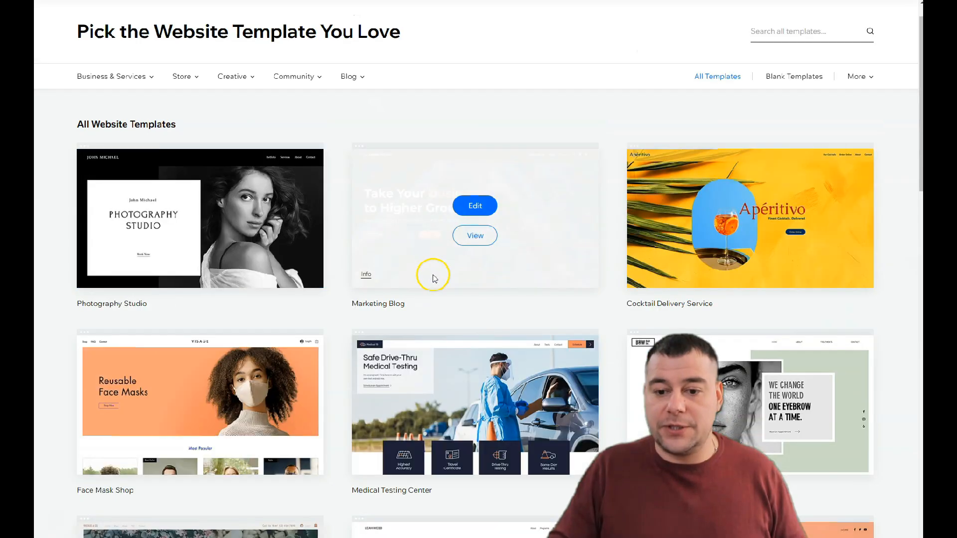
scroll(434, 275, "down", 3)
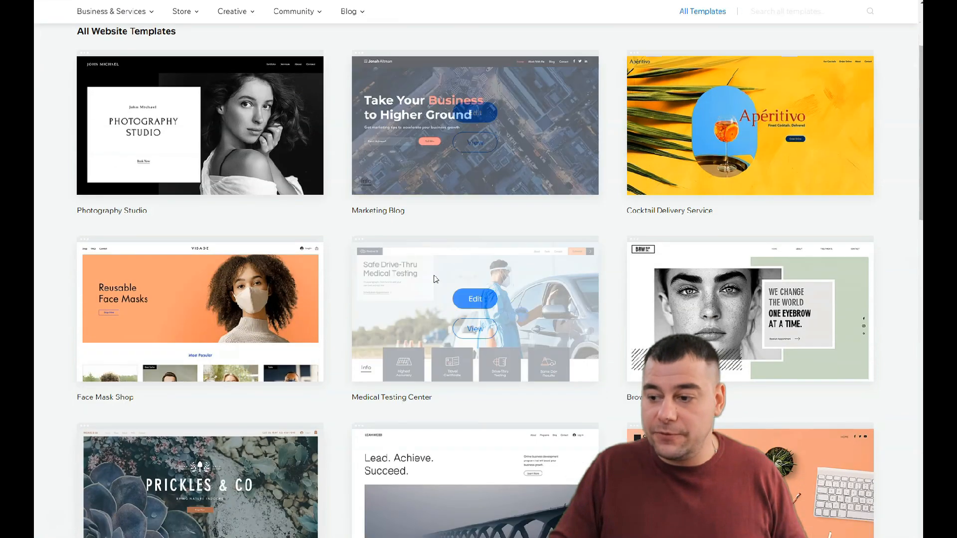
scroll(418, 221, "down", 8)
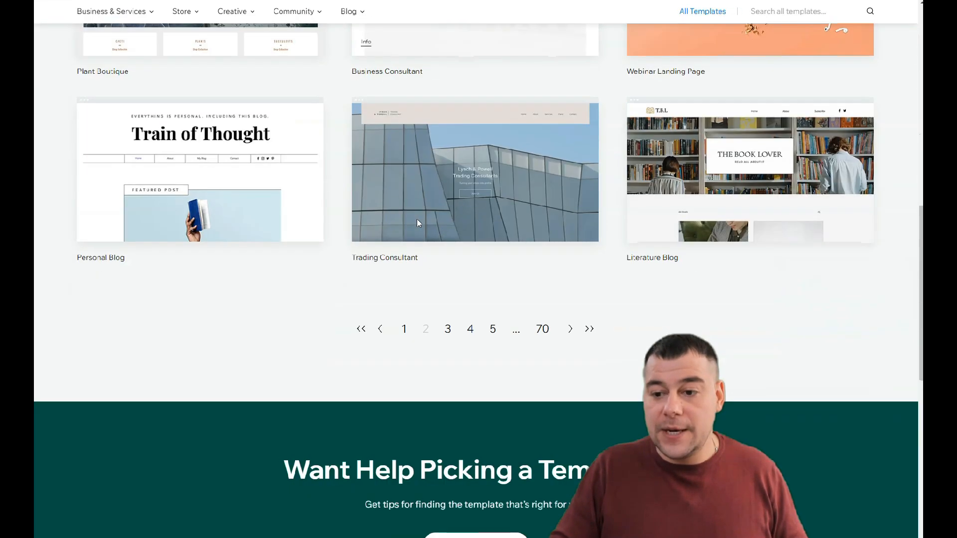
scroll(416, 222, "down", 1)
left_click(447, 282)
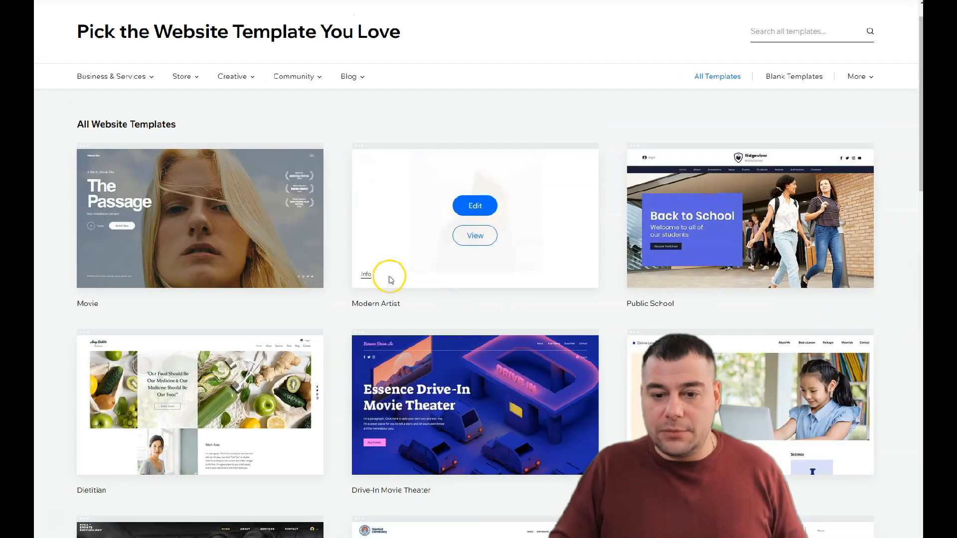
scroll(394, 275, "down", 5)
scroll(399, 278, "down", 3)
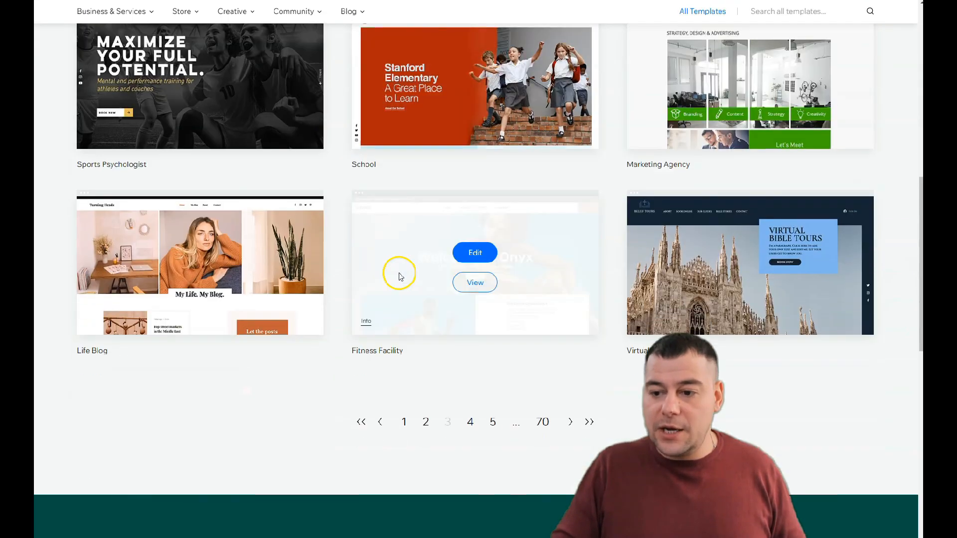
left_click(471, 424)
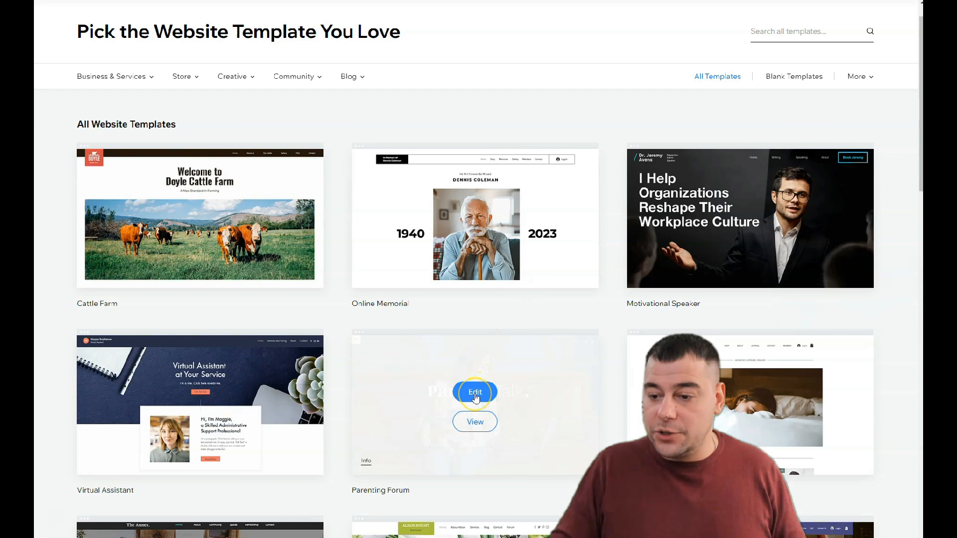
left_click(475, 394)
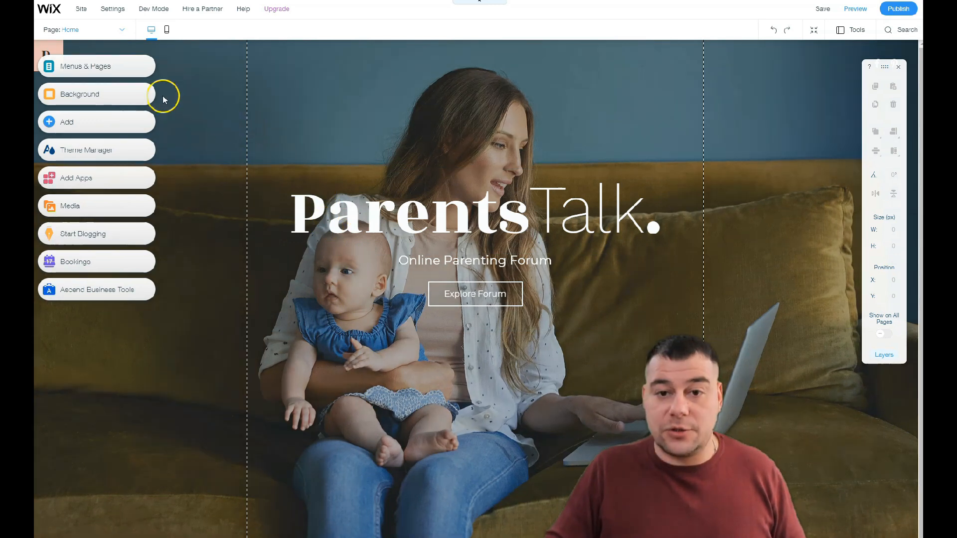
Step: View the site's mobile version, skipping the introductory tour, and return to the desktop version
left_click(113, 9)
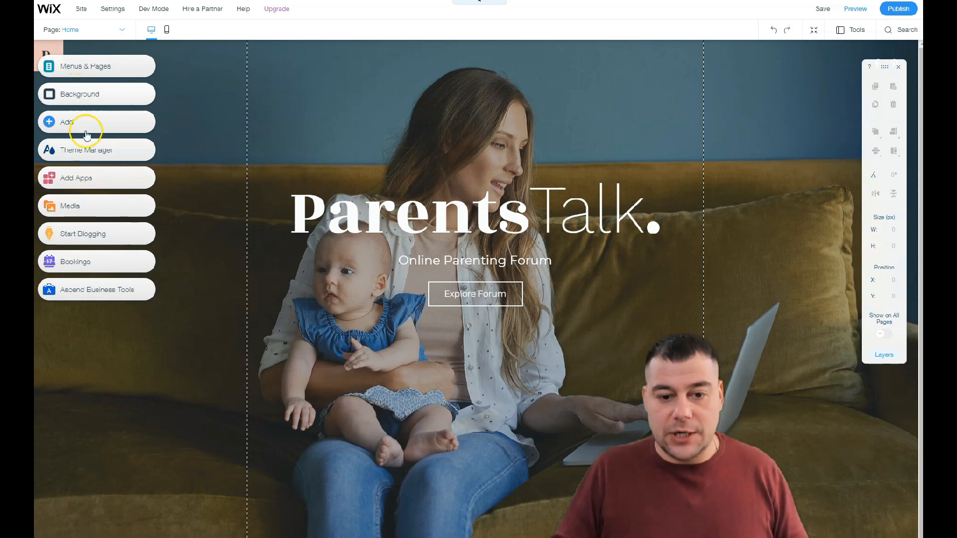
left_click(168, 32)
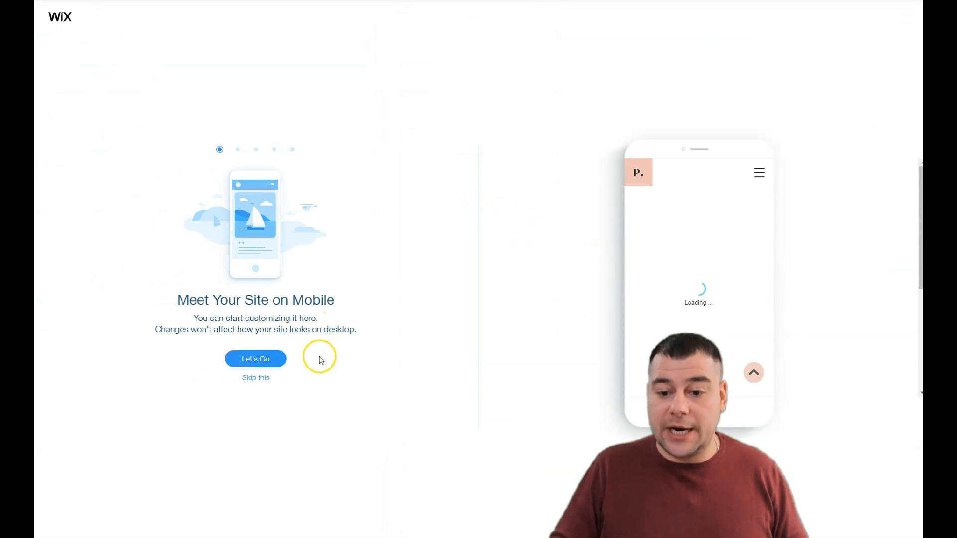
left_click(255, 379)
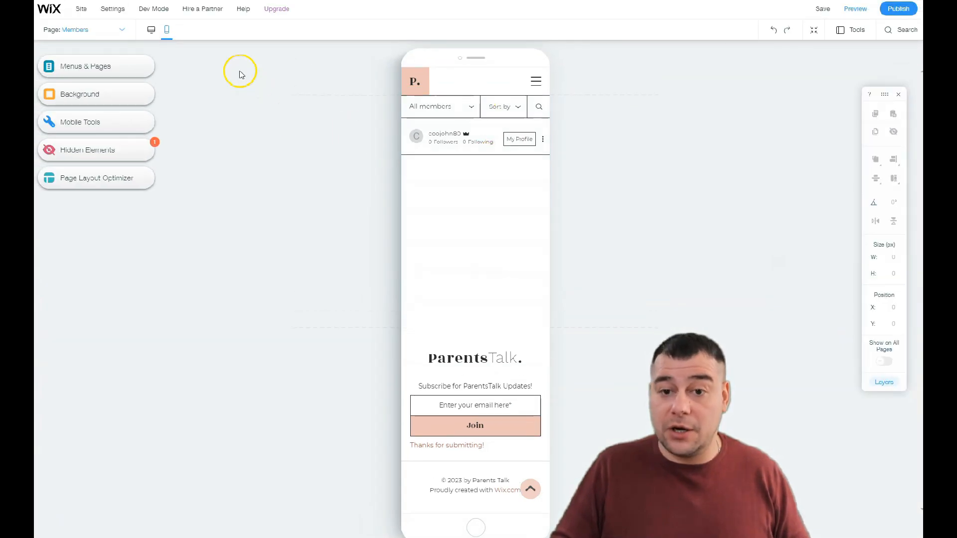
left_click(151, 29)
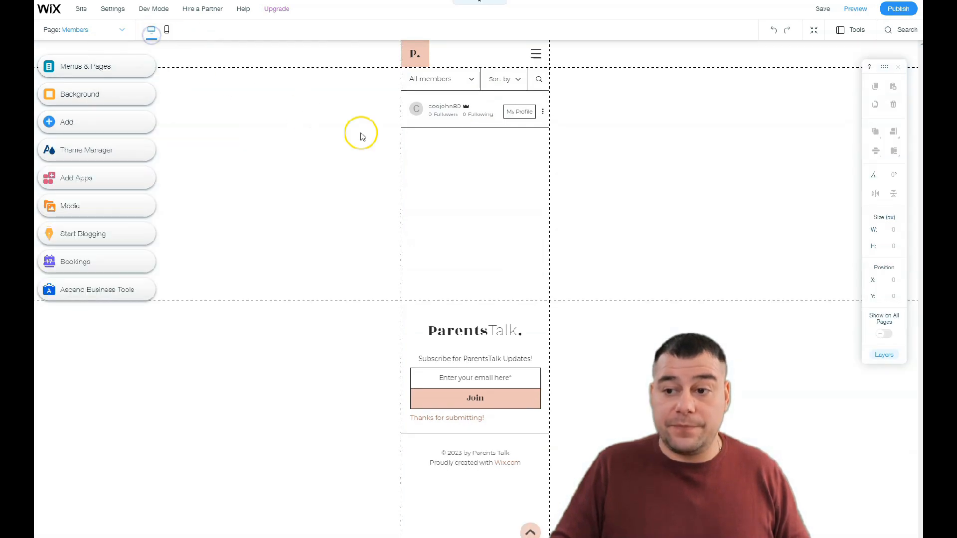
Step: Delete the Members page from the site and confirm the removal
left_click(64, 67)
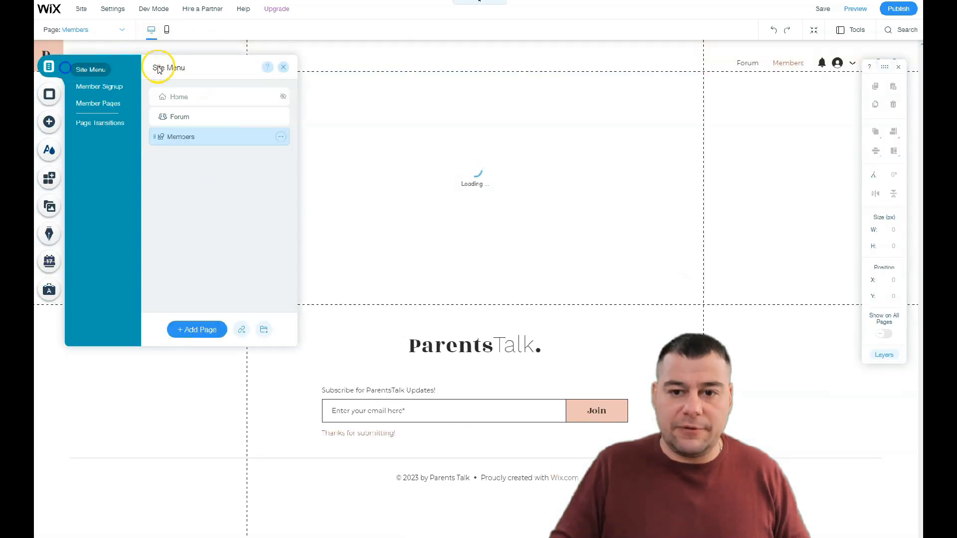
left_click(174, 96)
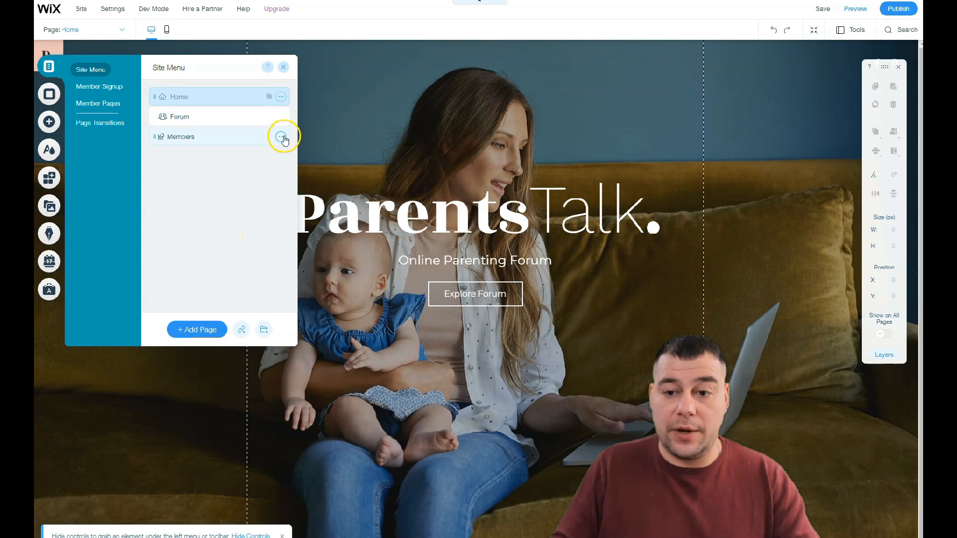
left_click(281, 136)
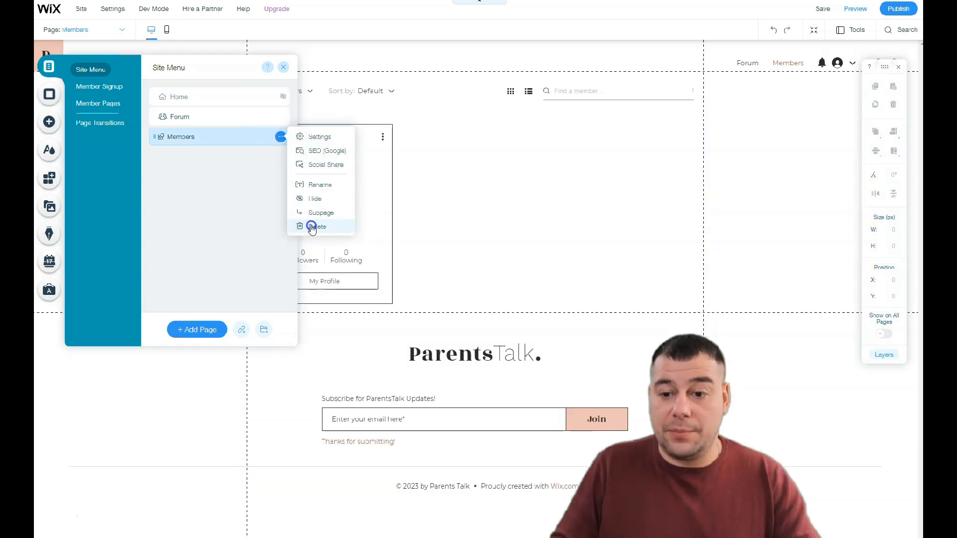
left_click(314, 228)
left_click(582, 319)
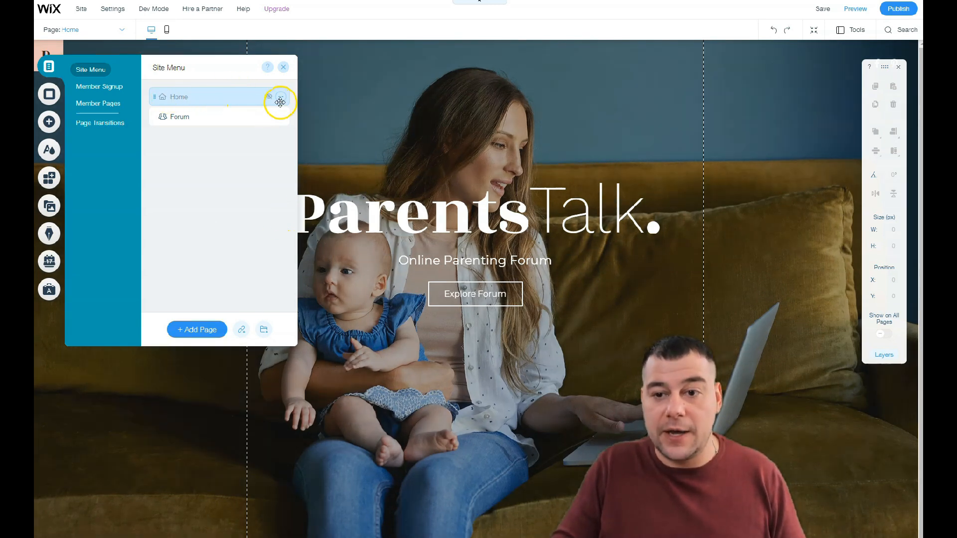
Step: Review the layout and permission options in the Home page's settings and close them along with the slideshow tip
left_click(282, 98)
left_click(301, 99)
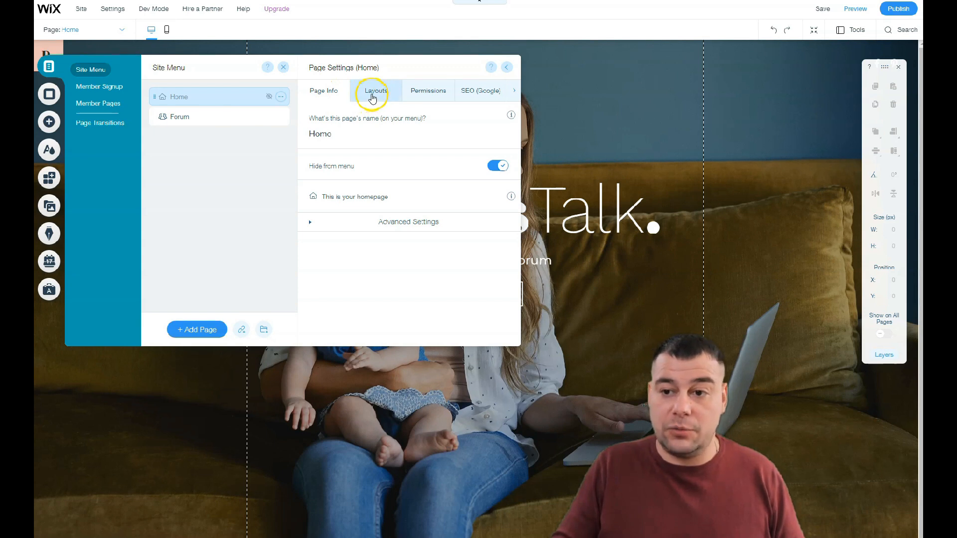
left_click(375, 95)
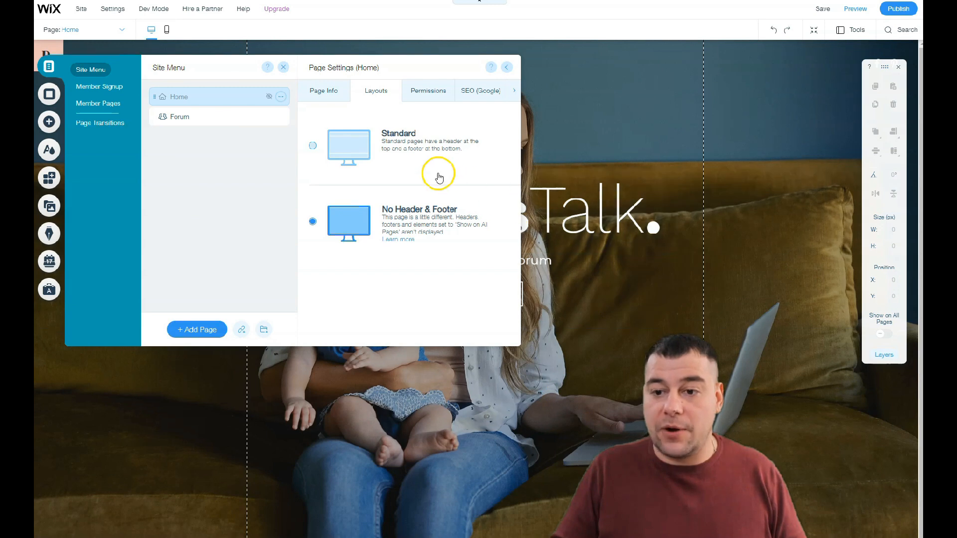
left_click(313, 147)
left_click(407, 95)
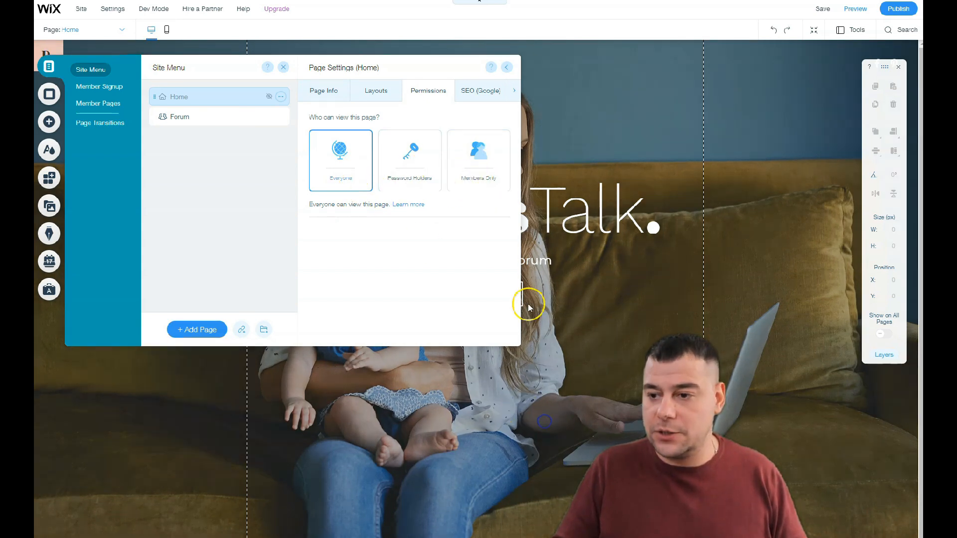
left_click(529, 307)
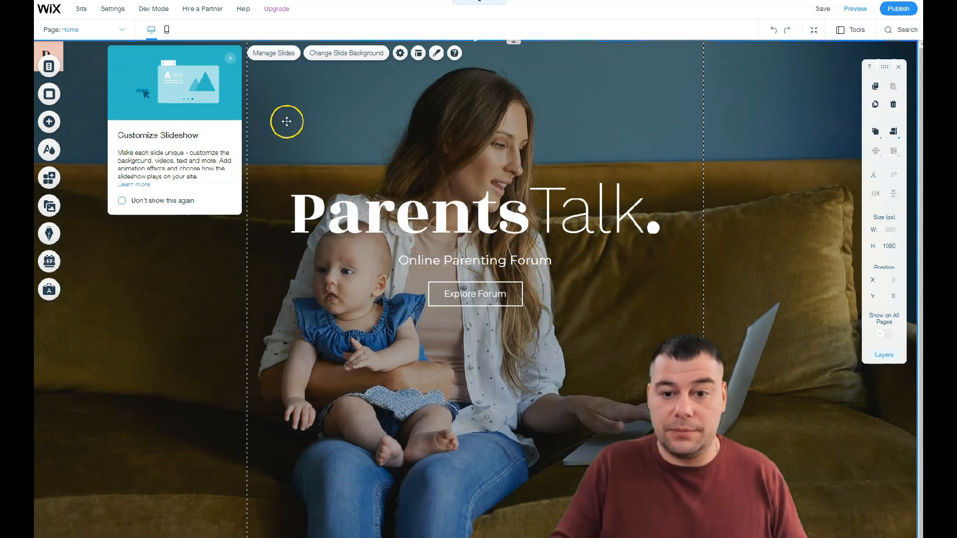
left_click(230, 57)
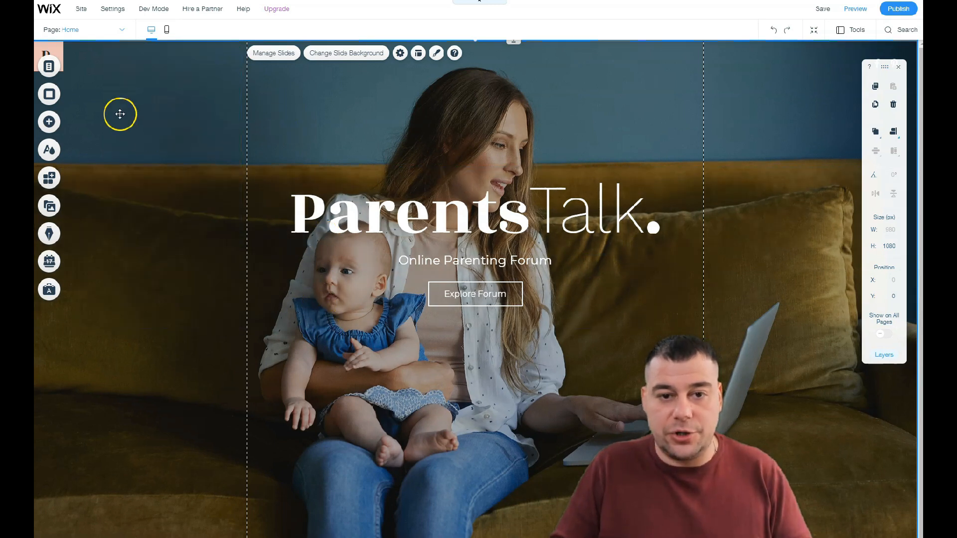
Step: Review the Home page's SEO (Google) and Social Share settings and close the page settings
left_click(53, 73)
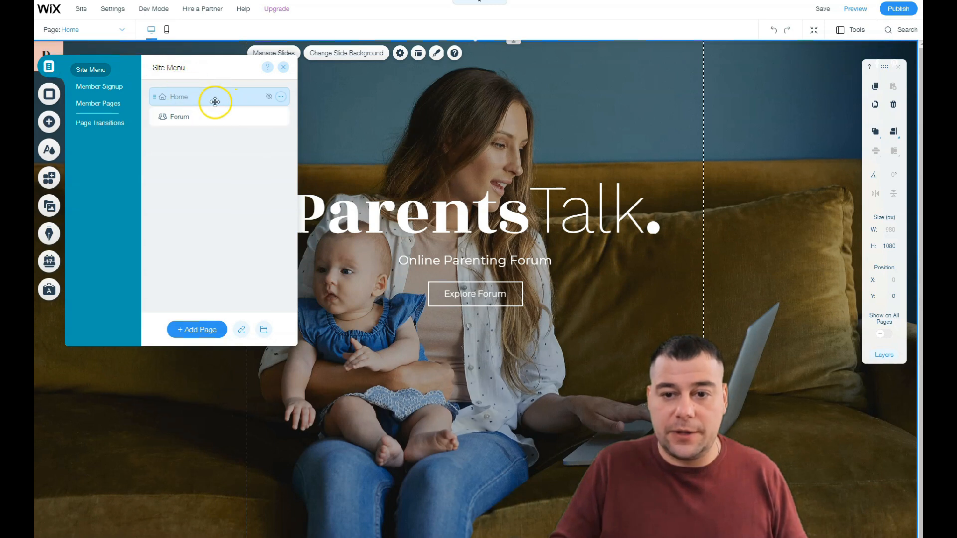
left_click(281, 97)
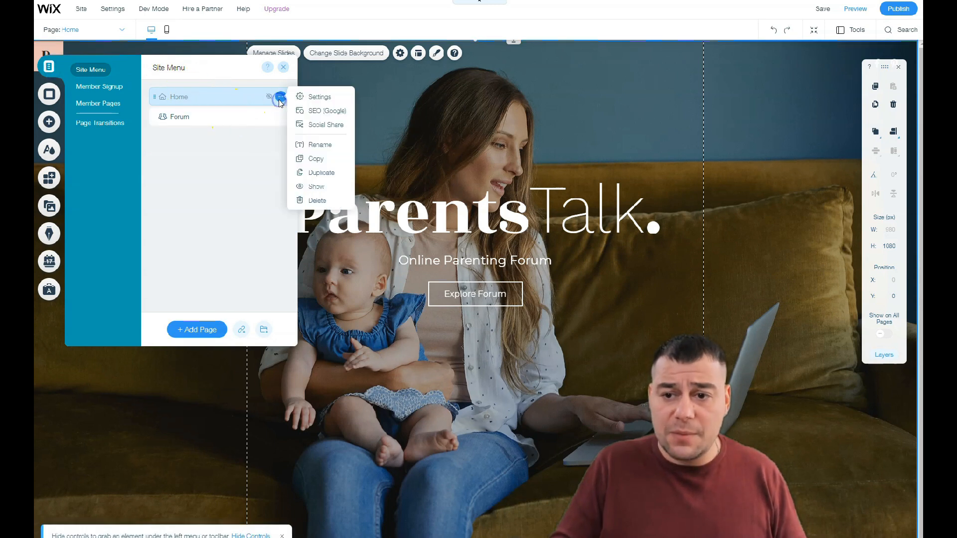
left_click(297, 103)
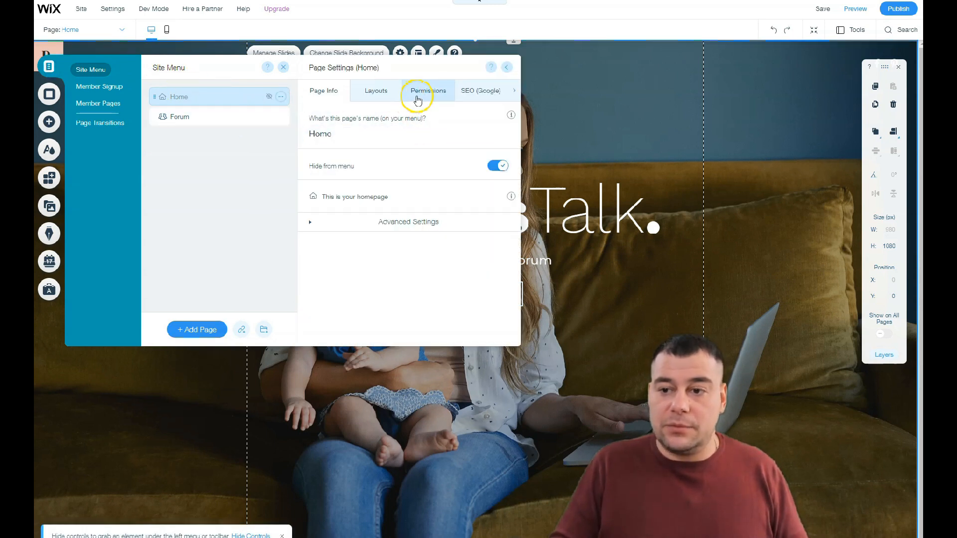
left_click(514, 90)
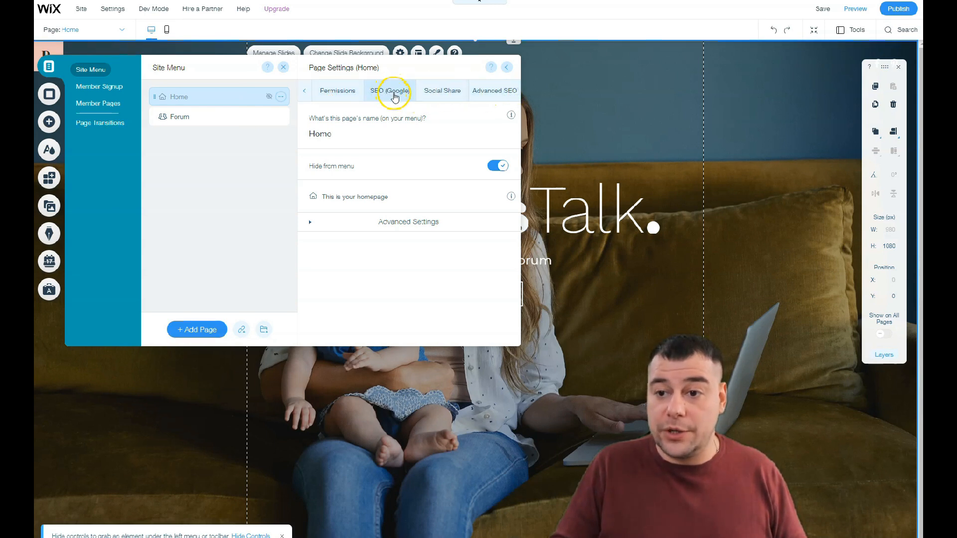
left_click(387, 94)
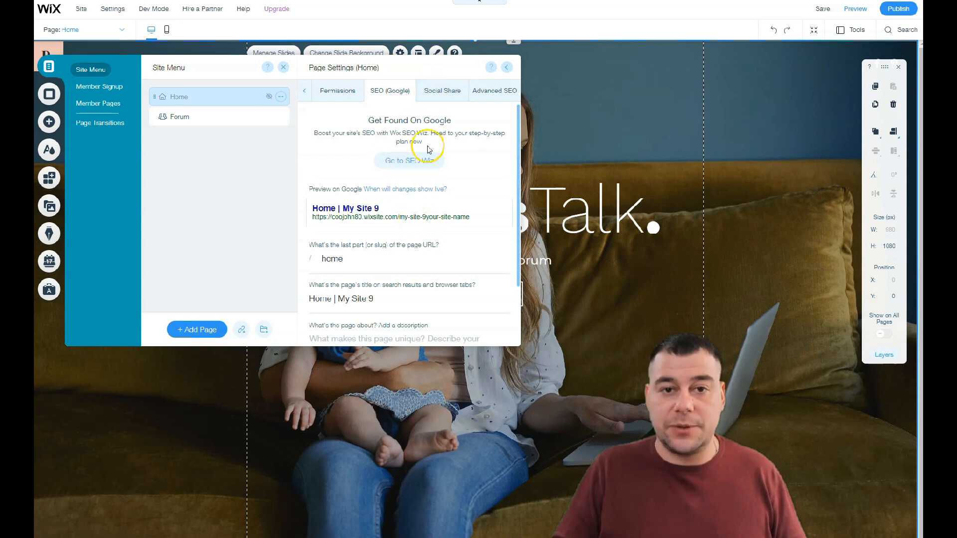
left_click(441, 94)
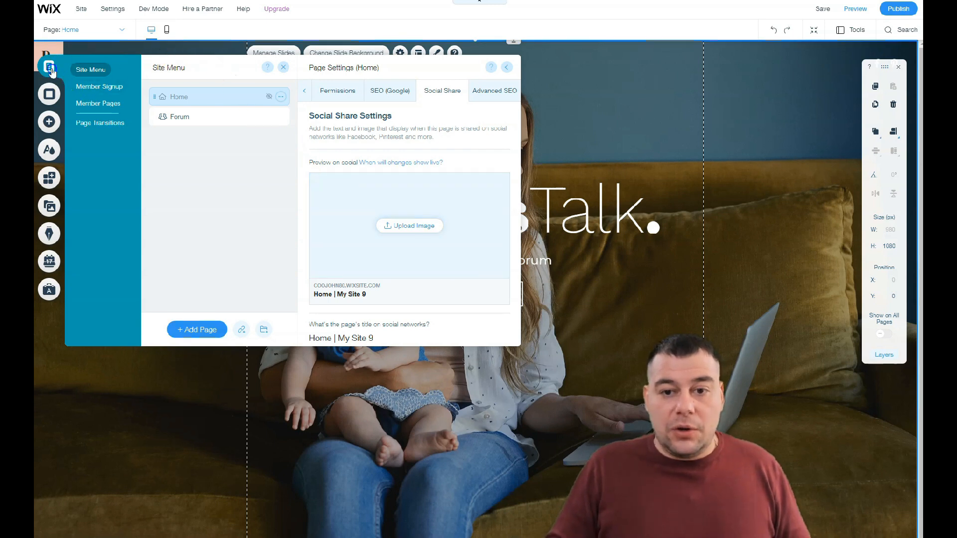
left_click(507, 67)
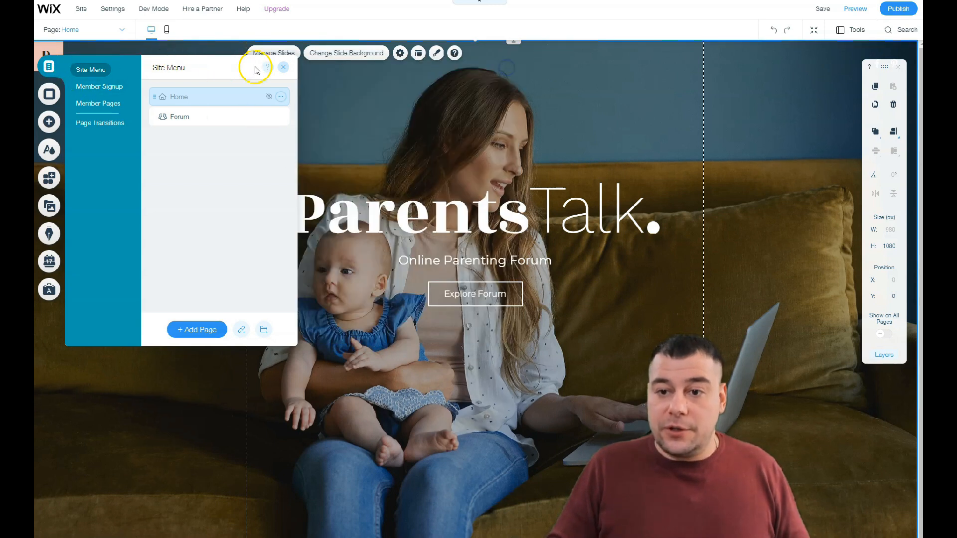
left_click(283, 67)
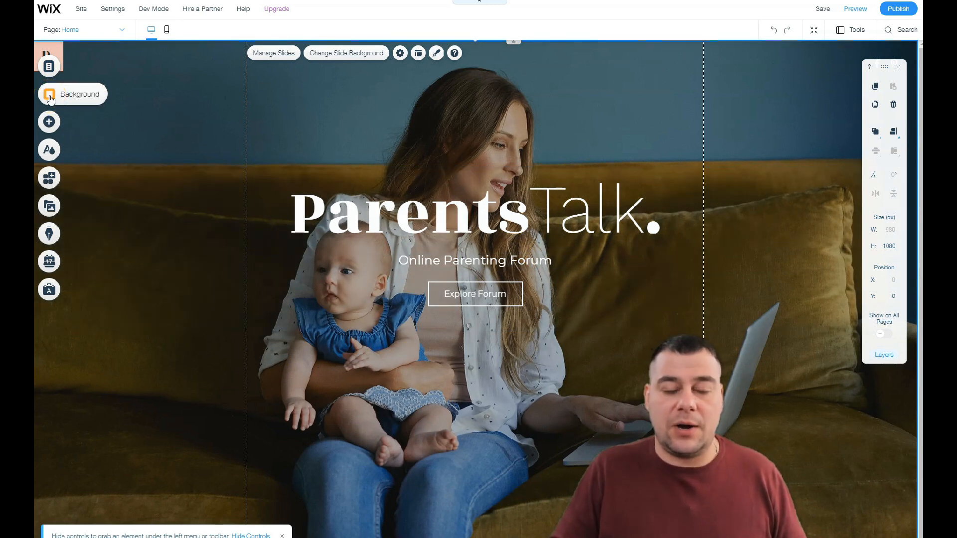
Step: Set the Home page background to a solid grey from the site colors
left_click(49, 95)
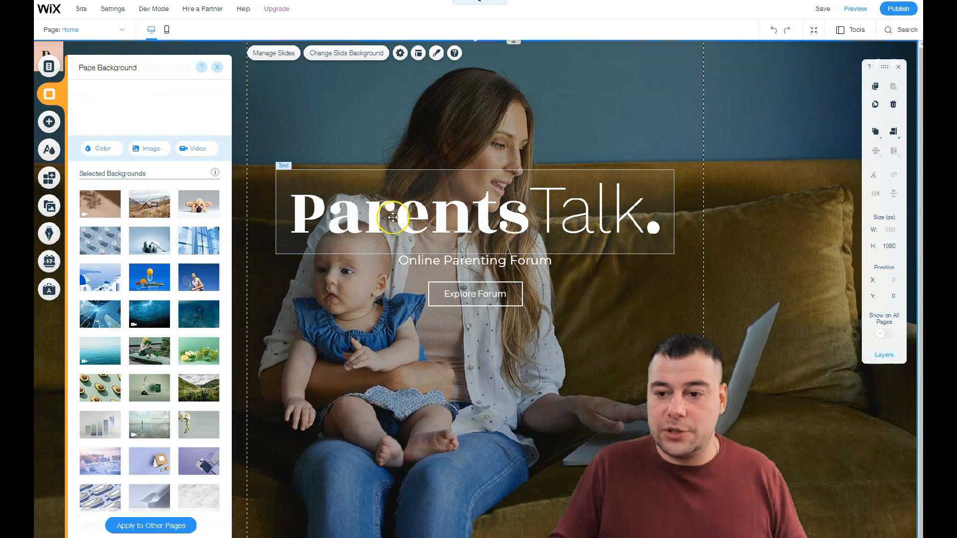
left_click(102, 150)
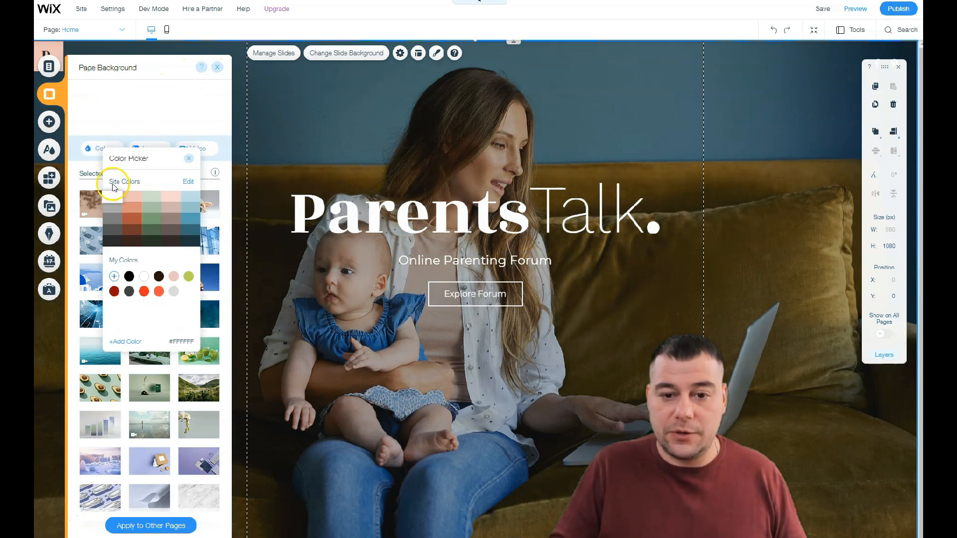
left_click(114, 210)
left_click(217, 75)
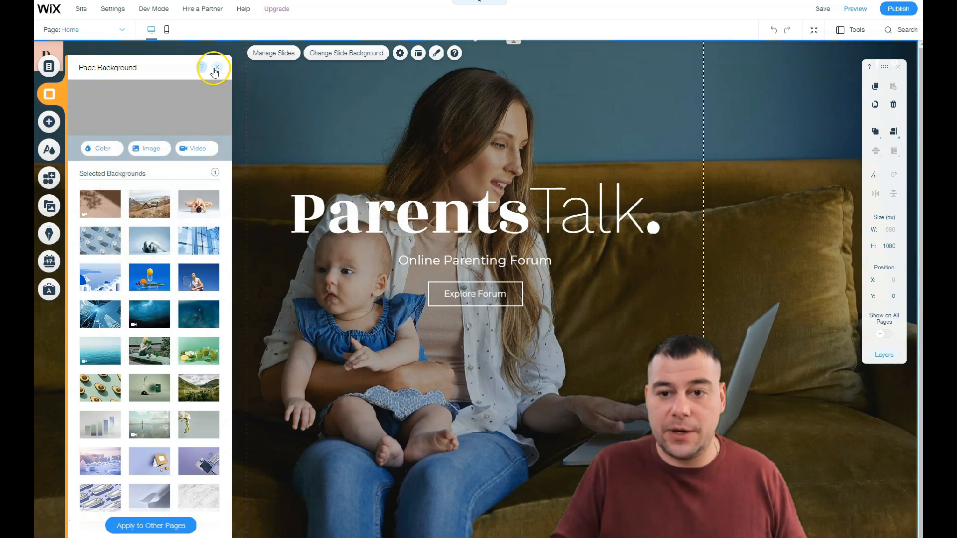
left_click(216, 70)
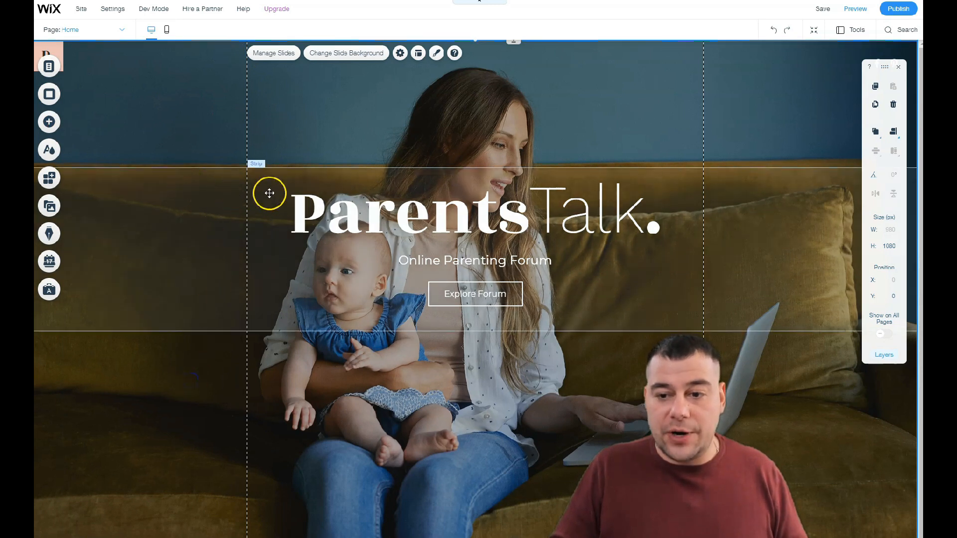
Step: Set the background of the strip behind the ParentsTalk title to solid grey #AAAAAA from the site colors
right_click(190, 227)
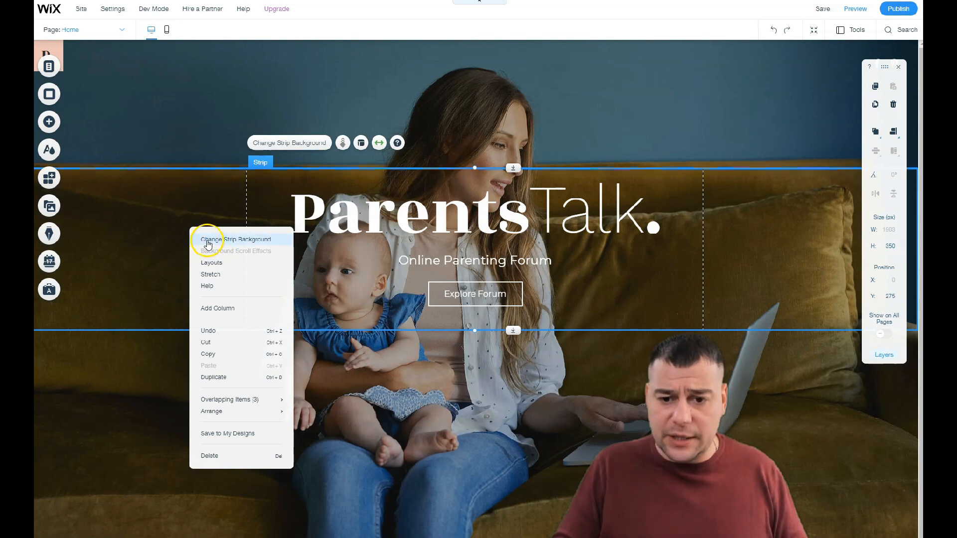
left_click(208, 241)
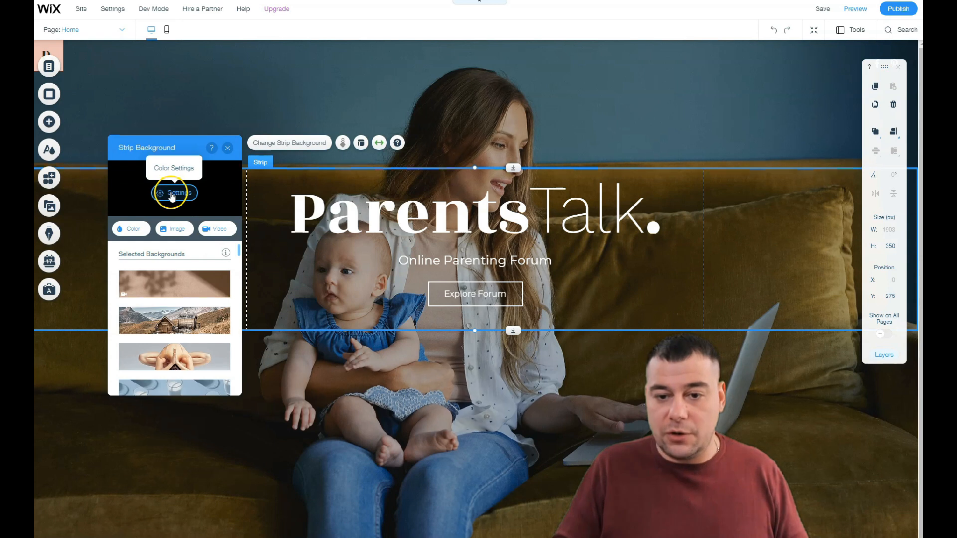
left_click(128, 229)
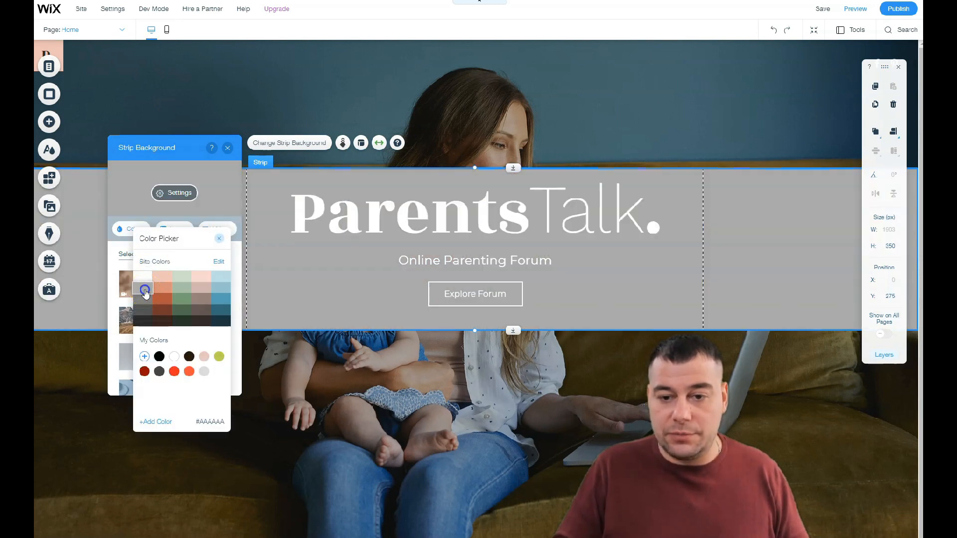
left_click(213, 141)
left_click(228, 148)
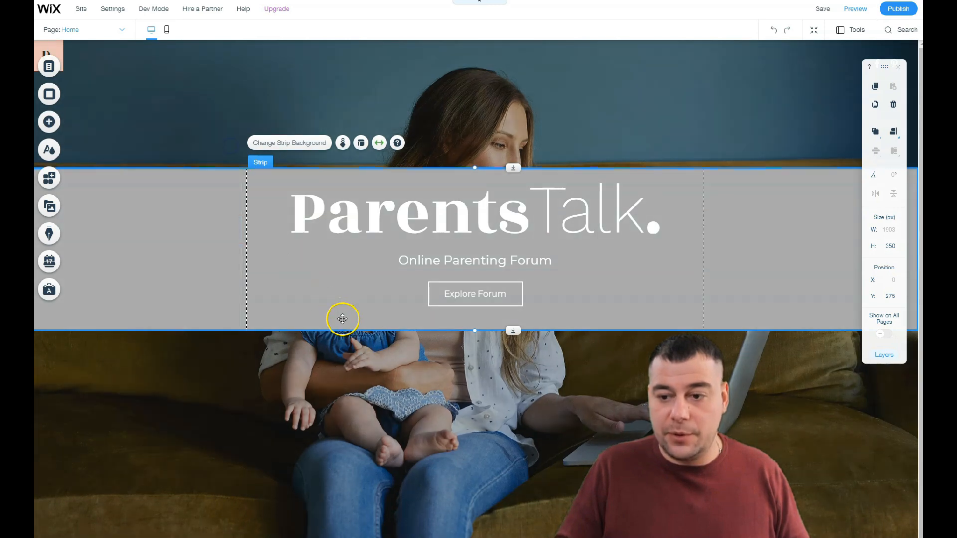
Step: Set the slide background image's opacity to 54% with the color behind it at 100%, and try a different image position
left_click(288, 144)
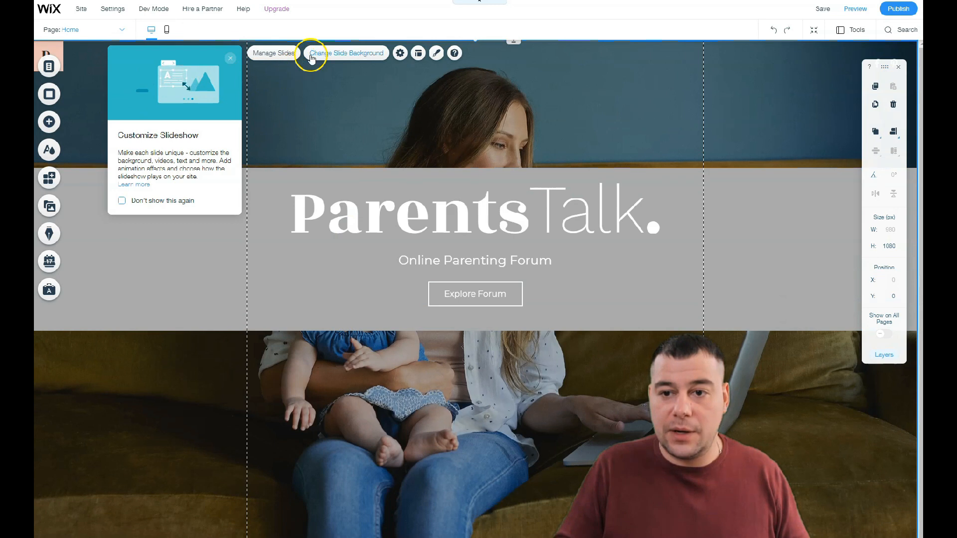
left_click(343, 55)
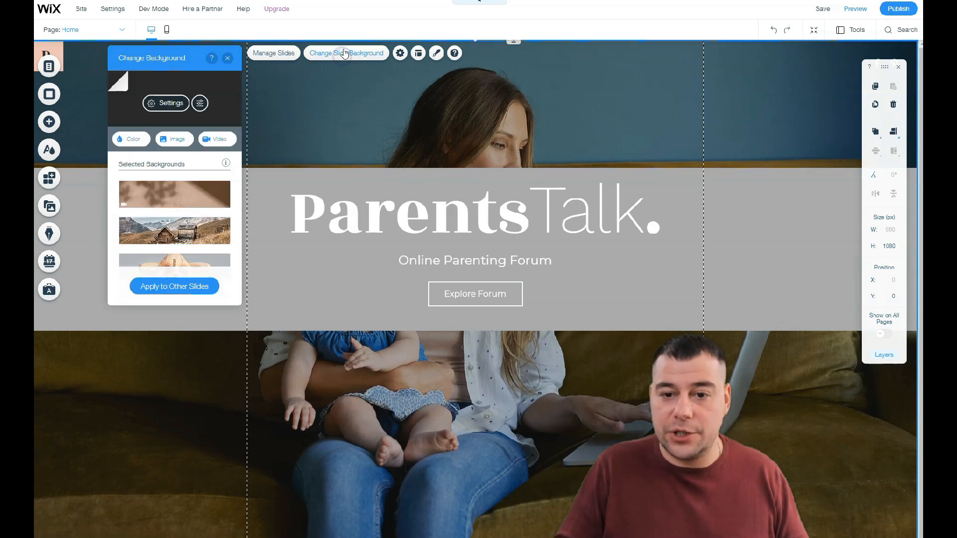
left_click(162, 103)
mouse_move(153, 125)
left_mouse_down()
mouse_move(139, 125)
mouse_move(205, 124)
mouse_move(161, 123)
left_mouse_up()
mouse_move(179, 161)
left_mouse_down()
mouse_move(161, 164)
mouse_move(188, 161)
left_mouse_up()
left_click(176, 280)
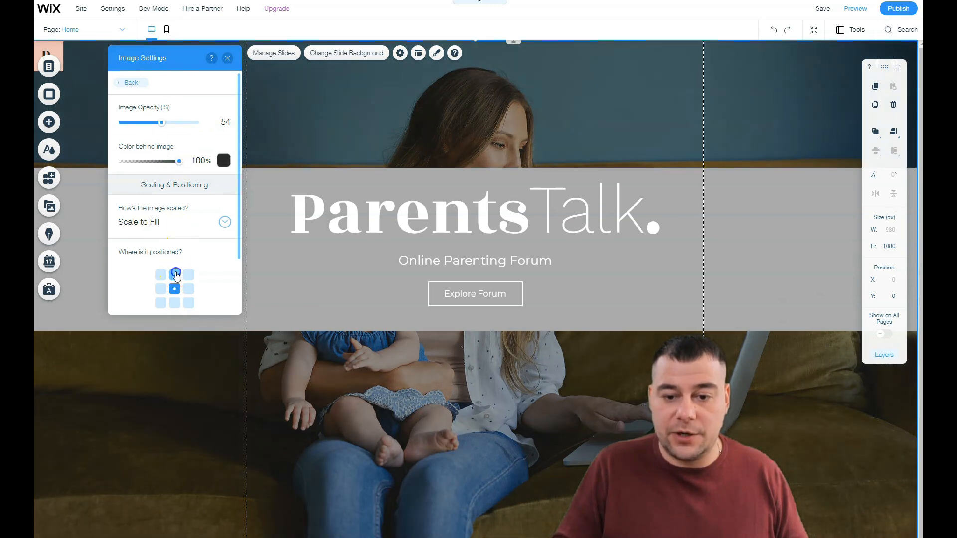
left_click(227, 58)
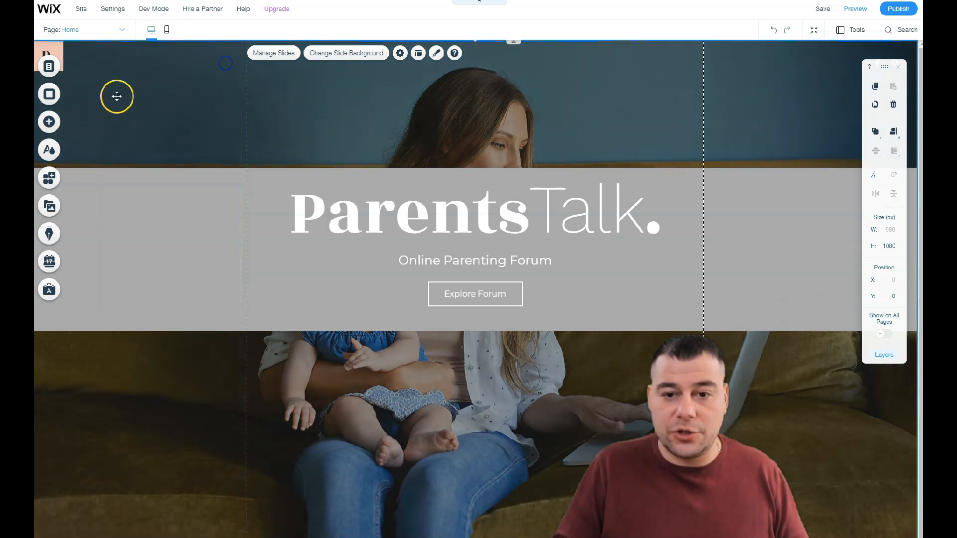
Step: Search the Wix media for "fitness" and use the Fitness Class image as the slide background
right_click(144, 96)
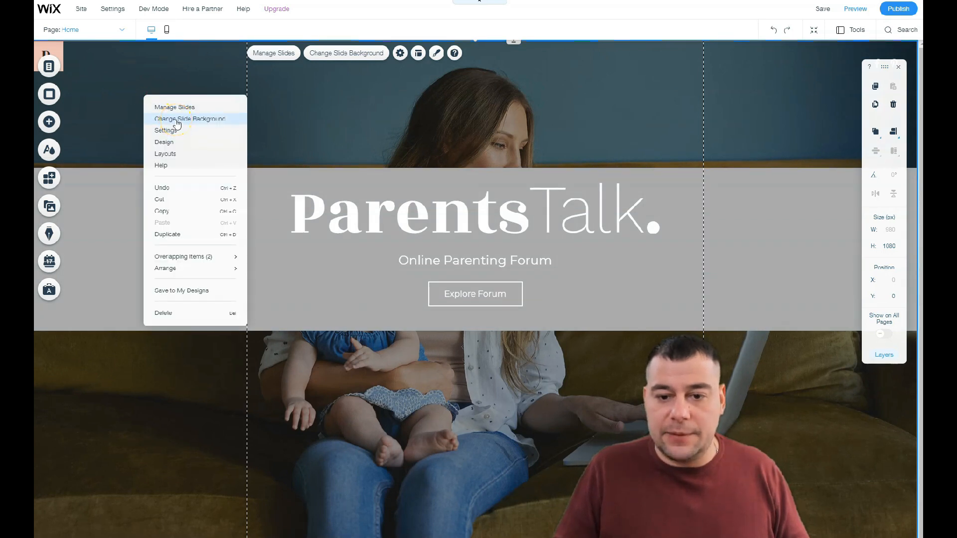
left_click(176, 120)
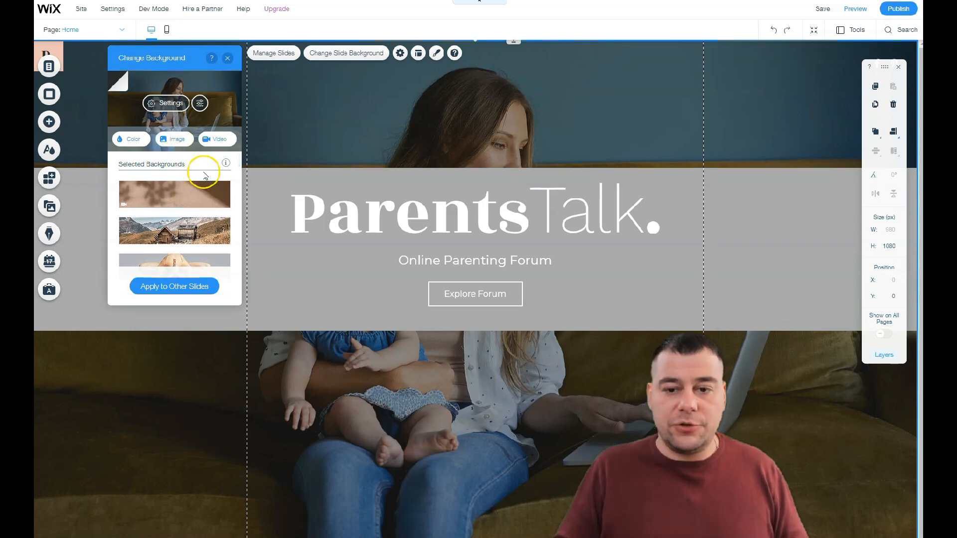
left_click(175, 141)
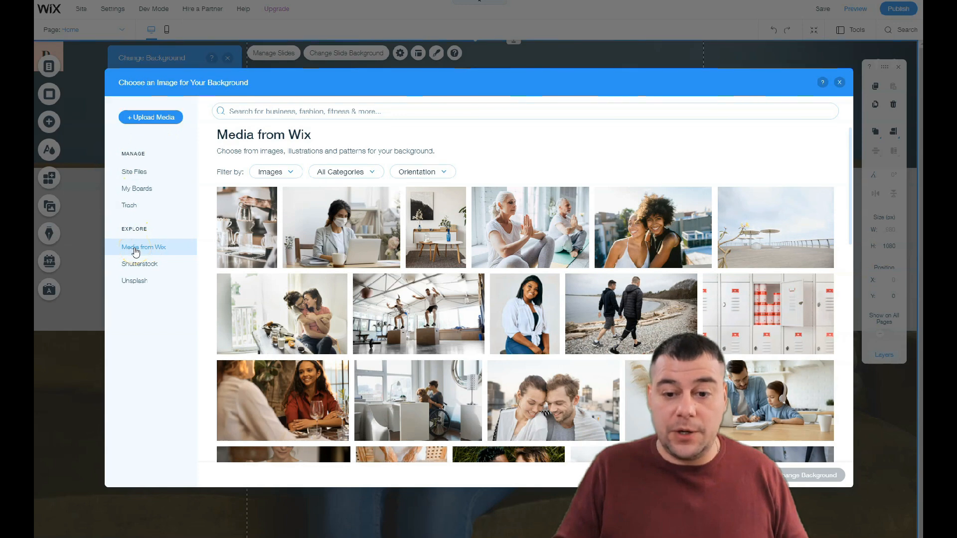
left_click(396, 115)
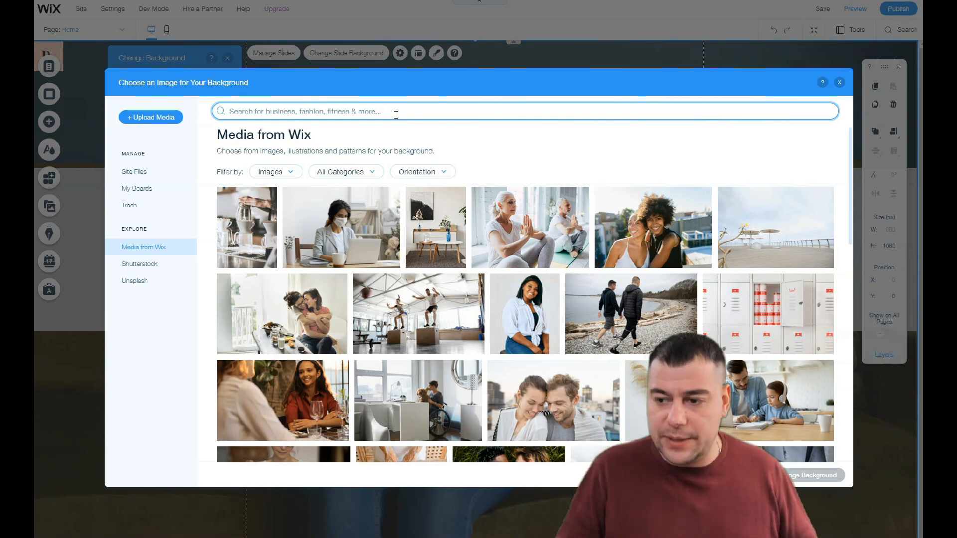
type("fitness")
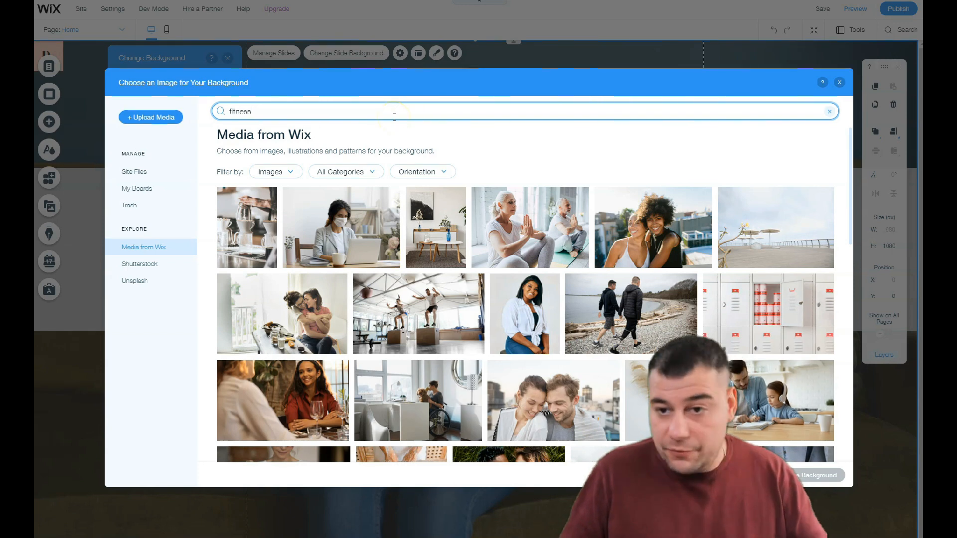
key("Return")
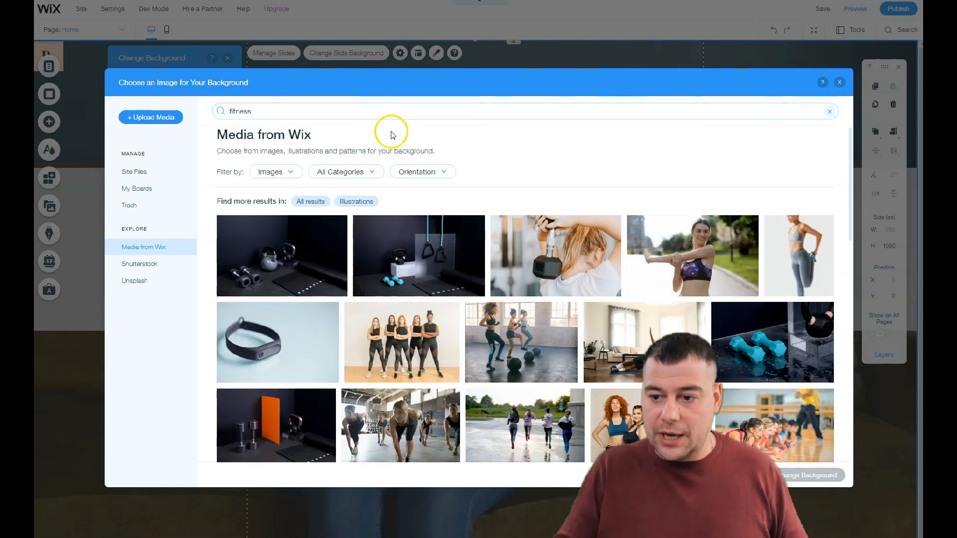
left_click(538, 341)
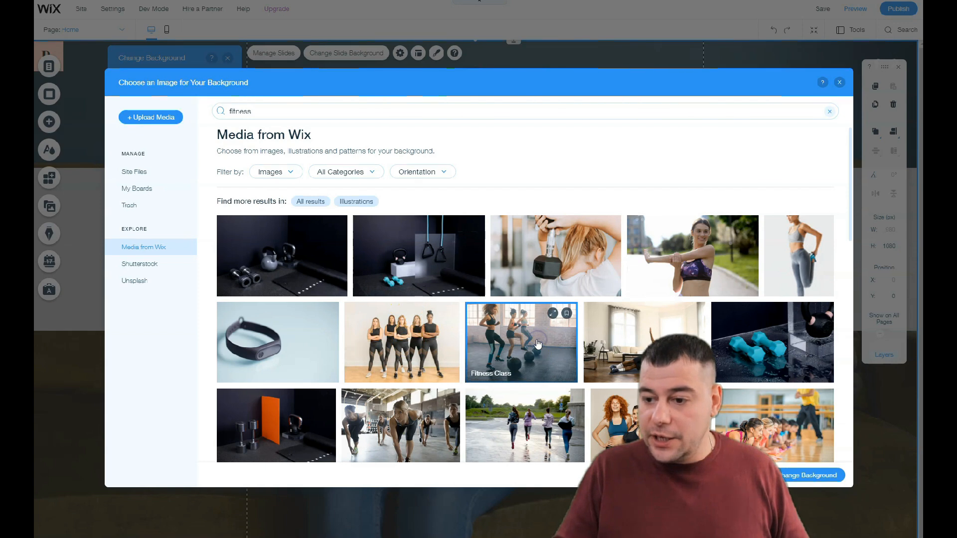
left_click(798, 475)
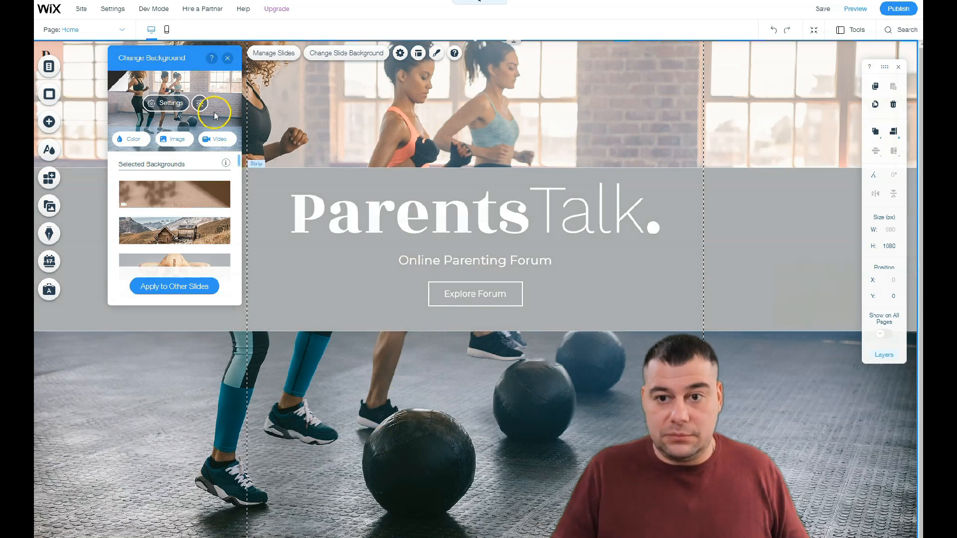
left_click(227, 58)
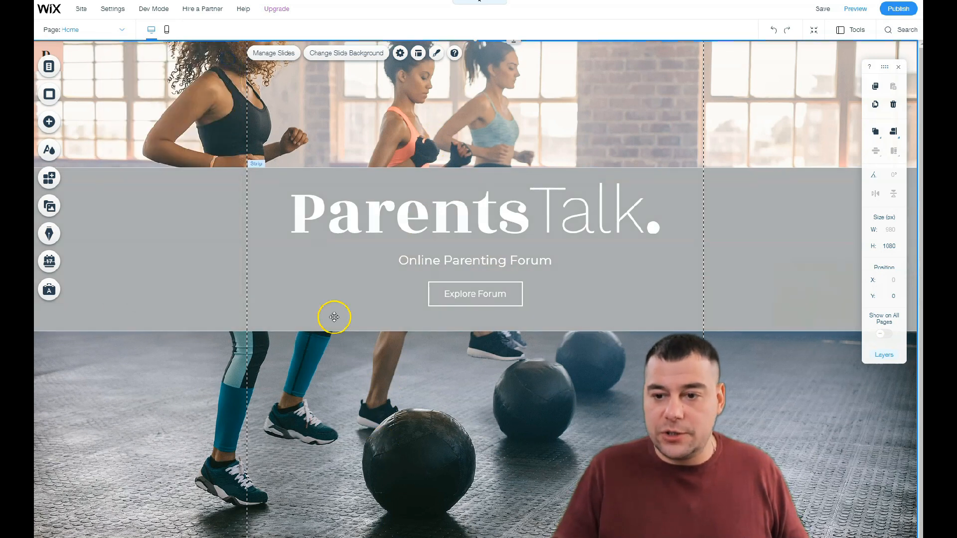
Step: Examine the ready-made strip designs in the About, Services, Team, Testimonials and Classic categories
left_click(250, 261)
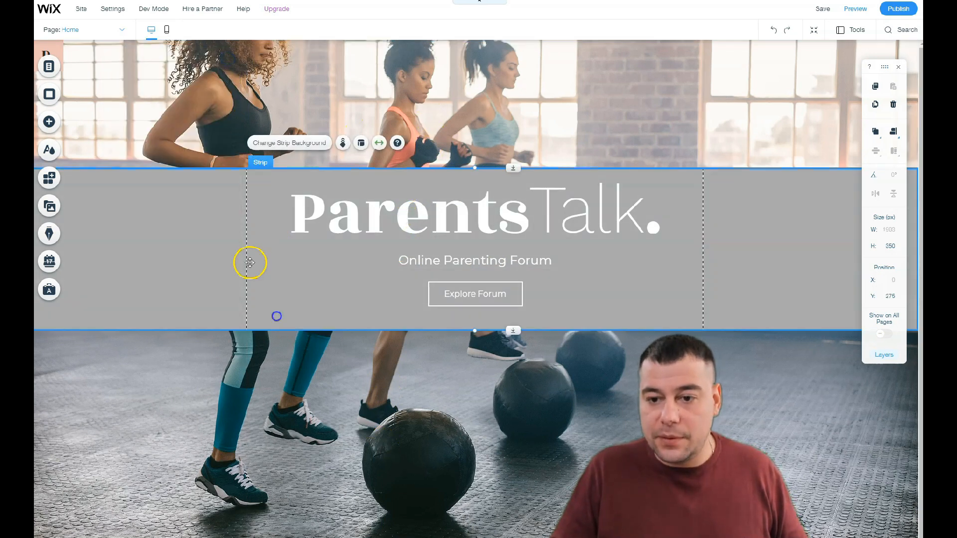
left_click(49, 122)
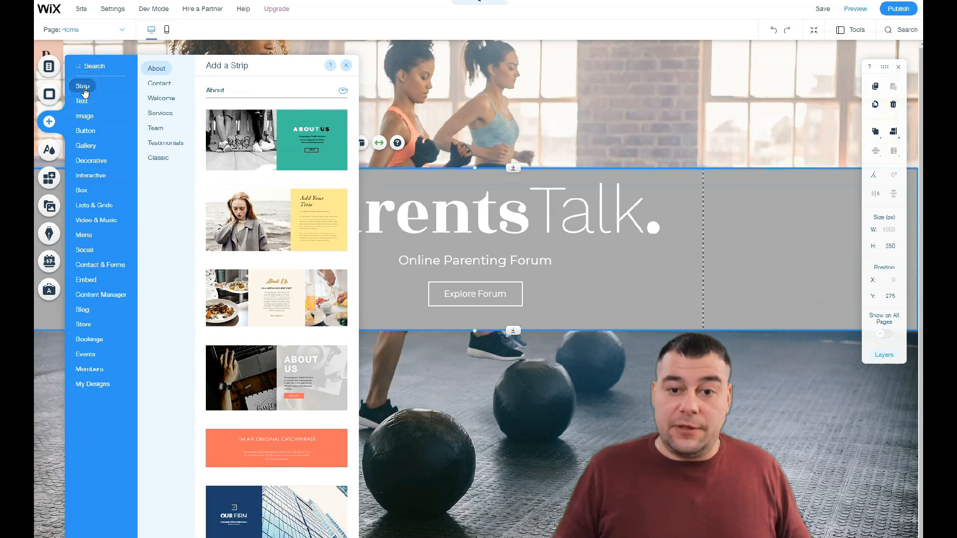
mouse_move(85, 103)
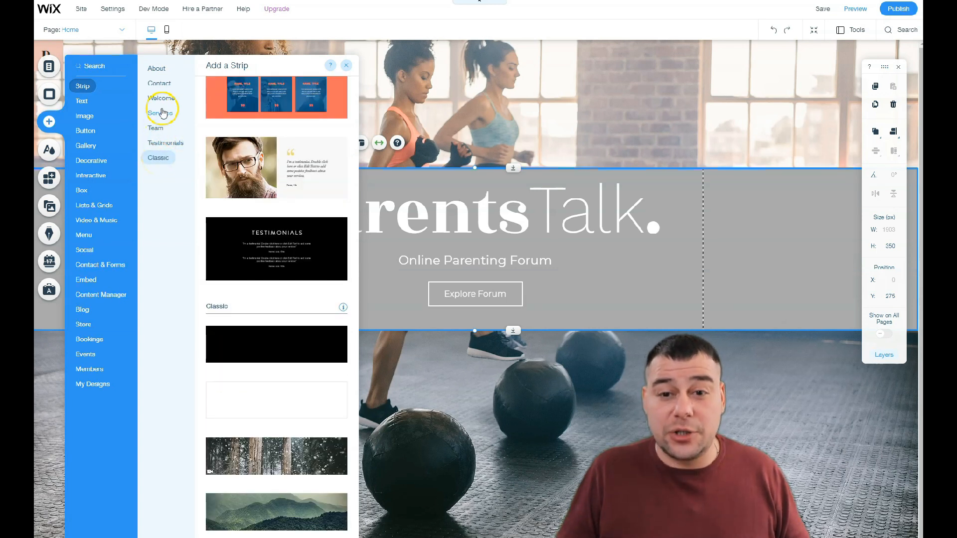
left_click(157, 70)
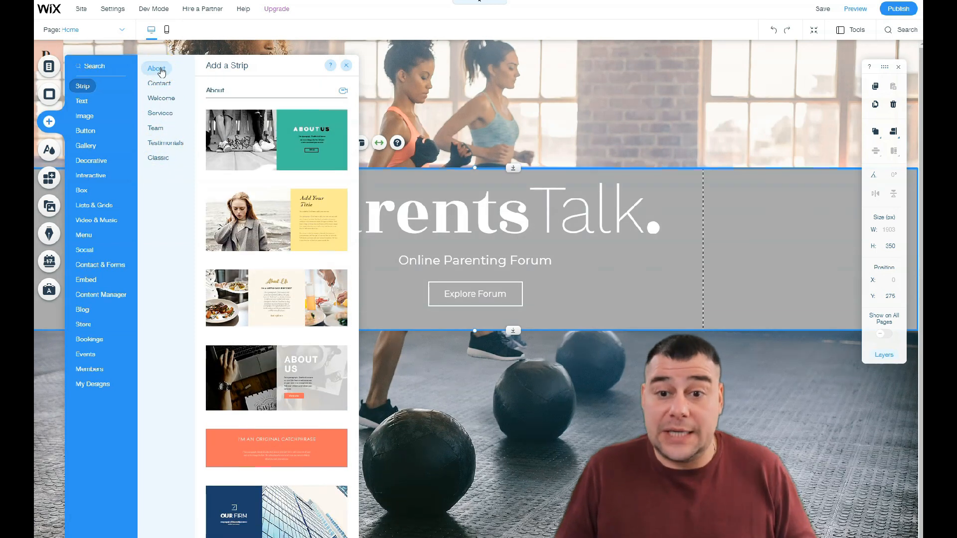
left_click(160, 114)
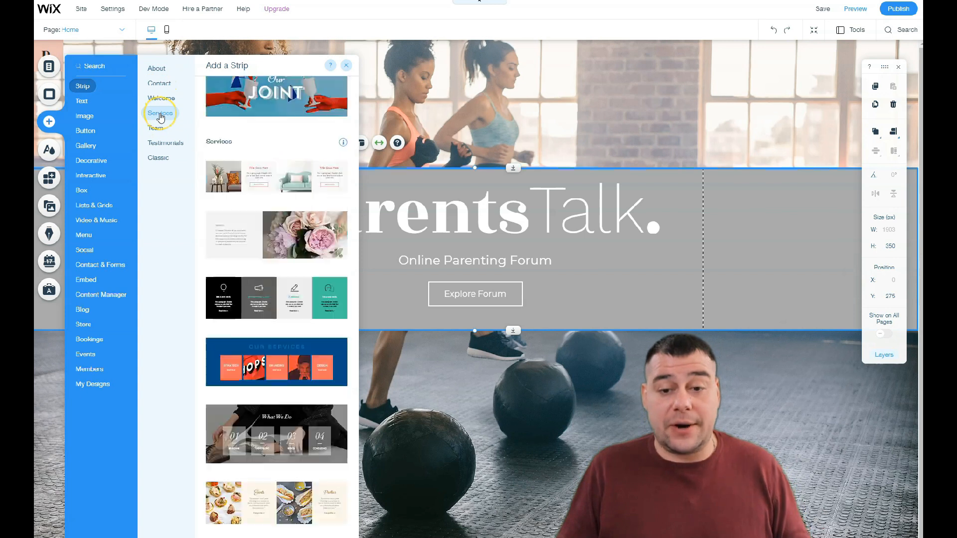
left_click(154, 130)
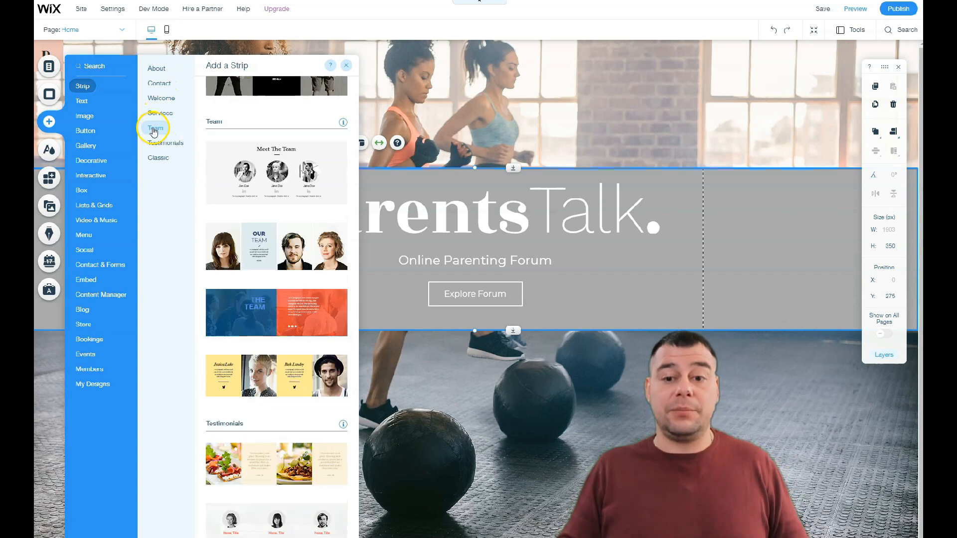
left_click(162, 145)
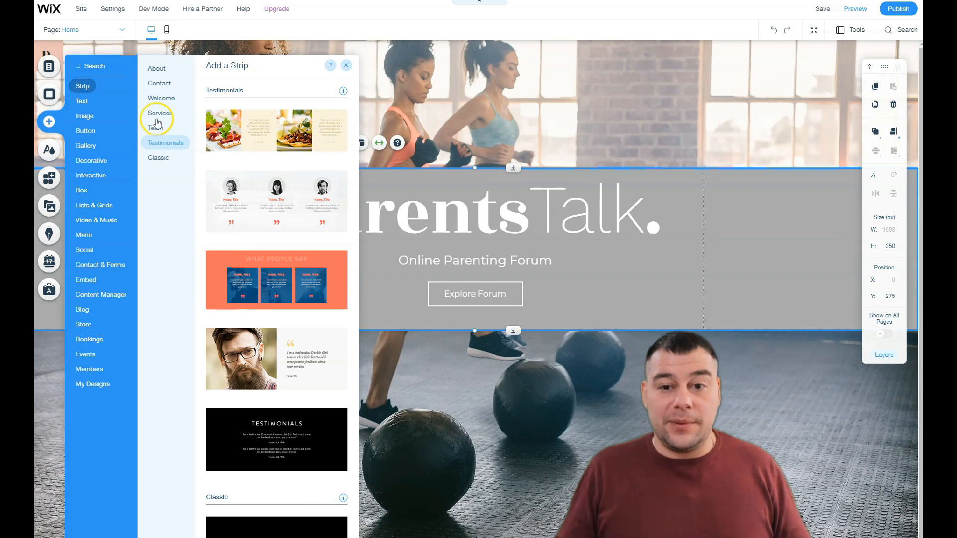
Step: Add the "Your Brand" Welcome strip at the top of the Home page and the three-portrait Testimonials strip beneath it
left_click(93, 87)
left_click(159, 84)
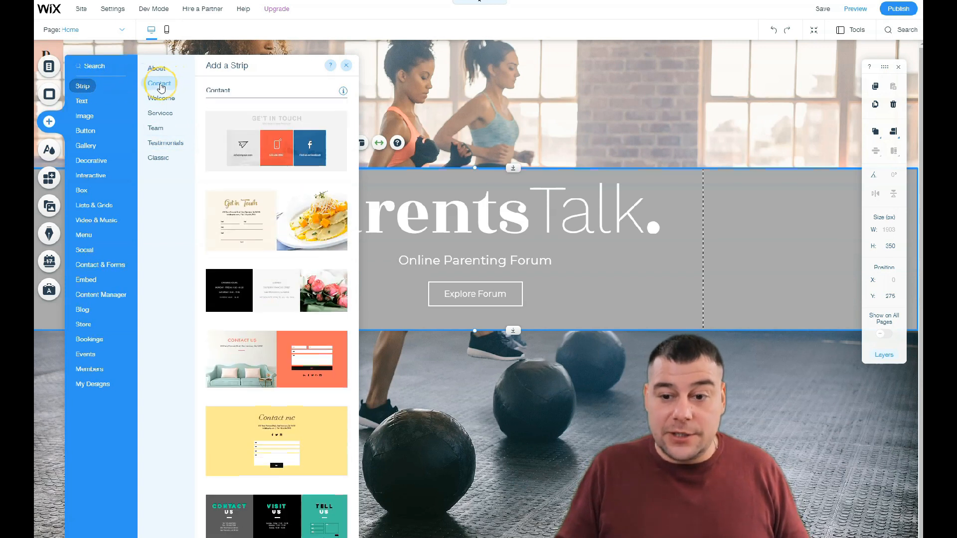
left_click(160, 98)
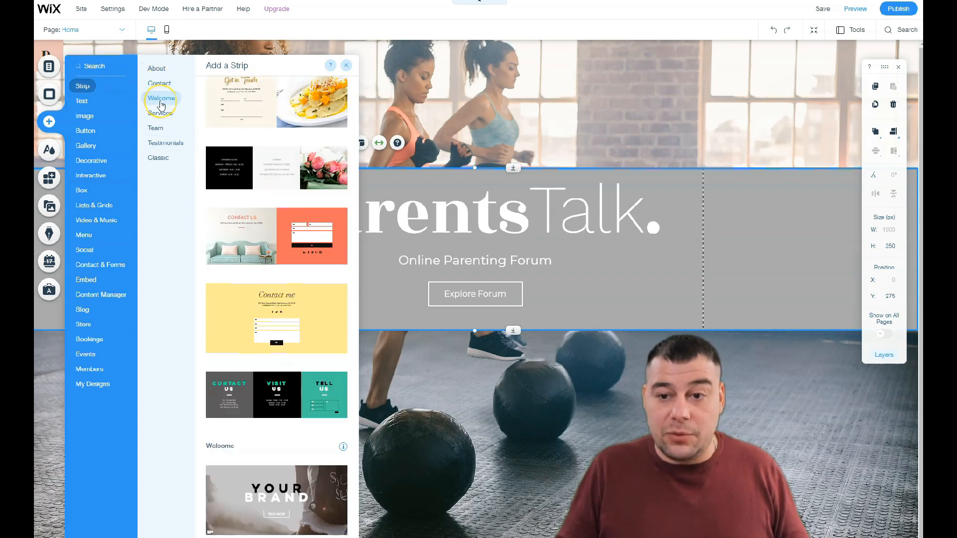
left_click(257, 153)
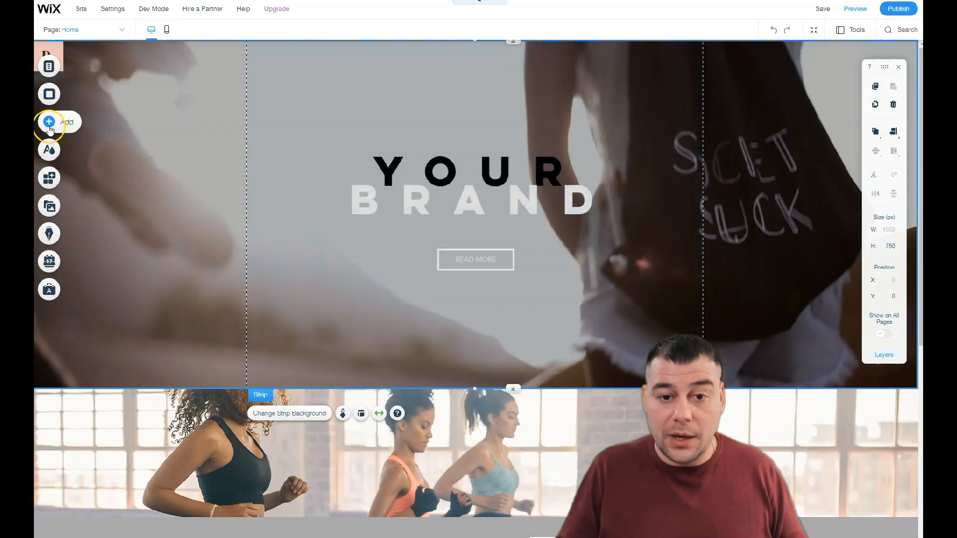
left_click(49, 122)
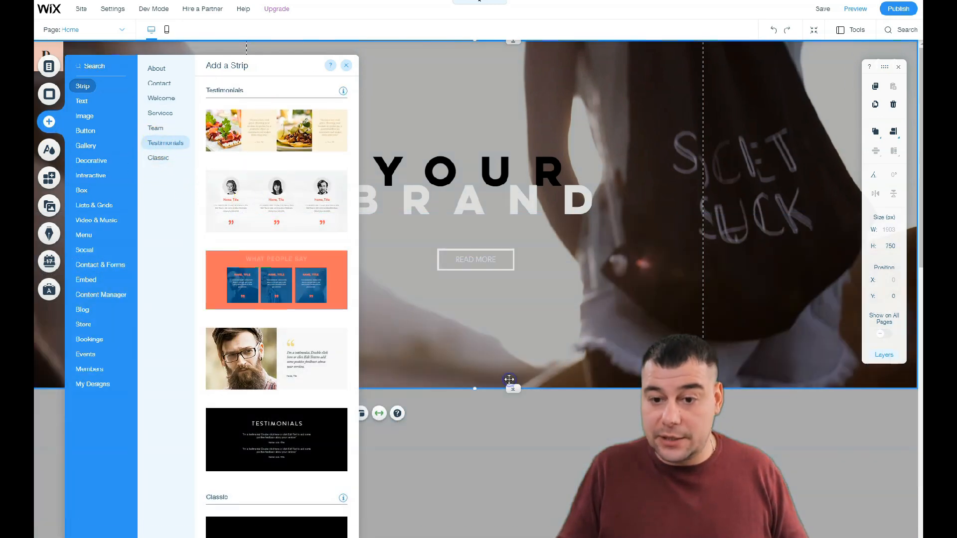
left_click(194, 202)
Step: Place the rectangular leopard VideoBox over the upper part of the portrait strip and delete it again
left_click(49, 122)
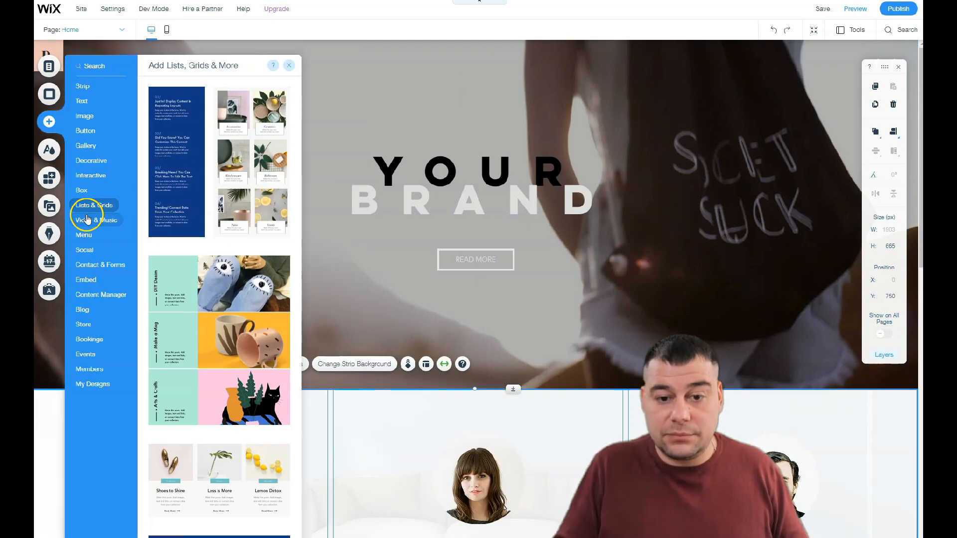
mouse_move(87, 220)
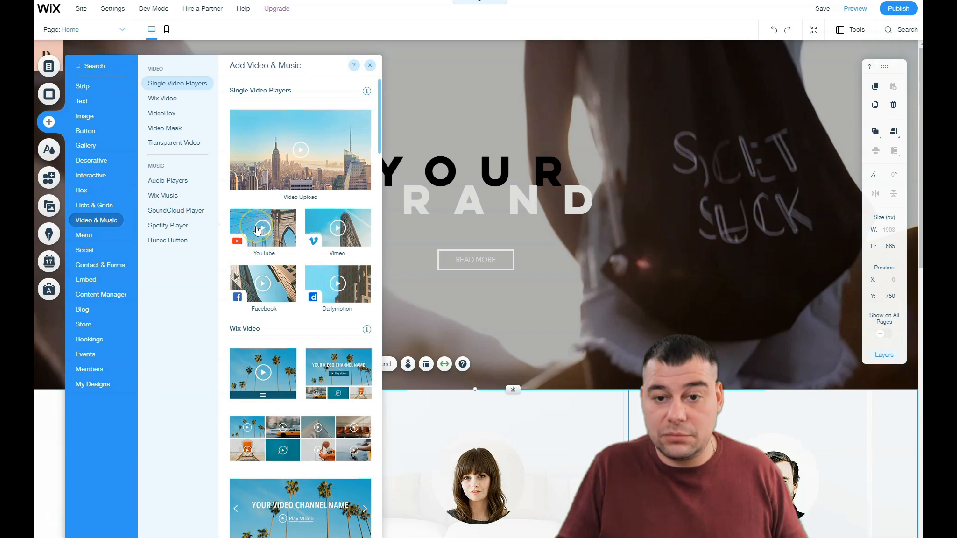
left_click(160, 114)
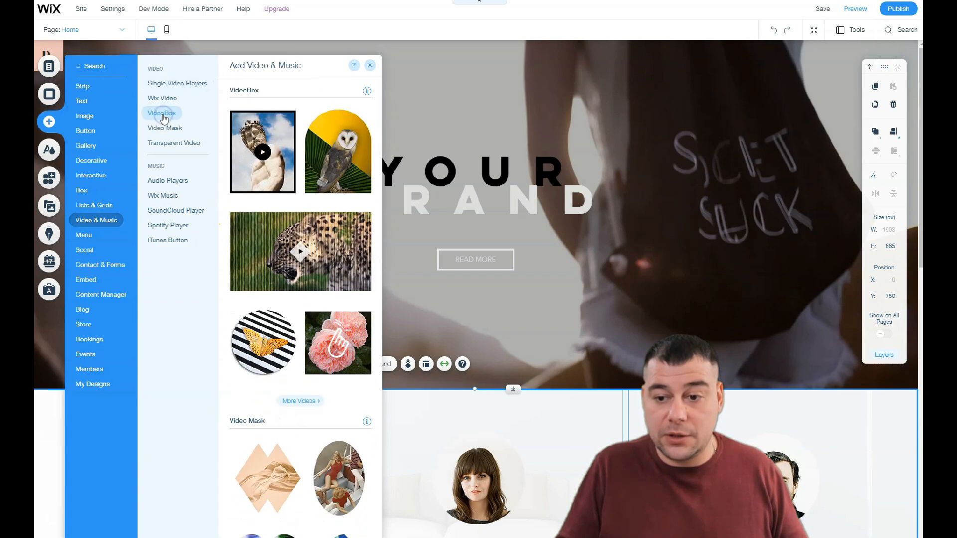
left_click_drag(271, 249, 455, 444)
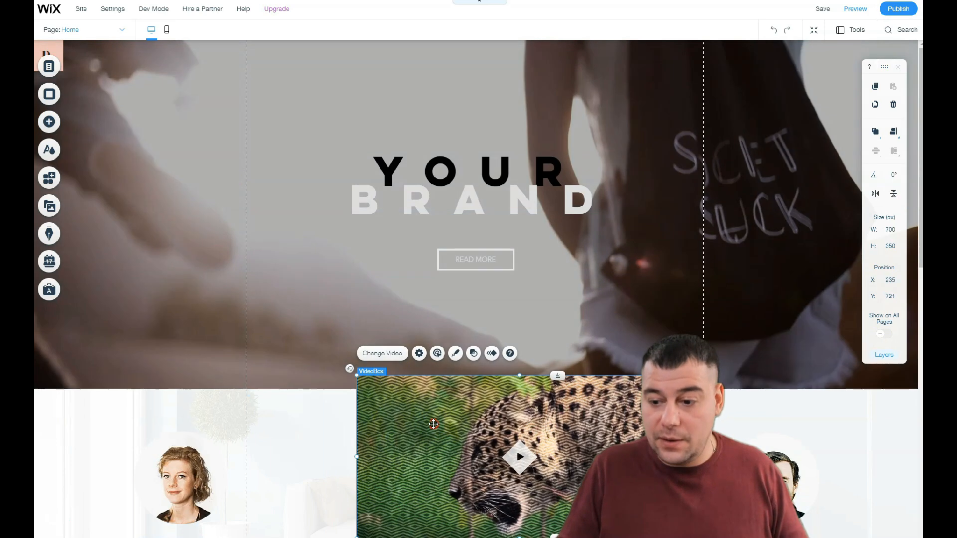
right_click(437, 423)
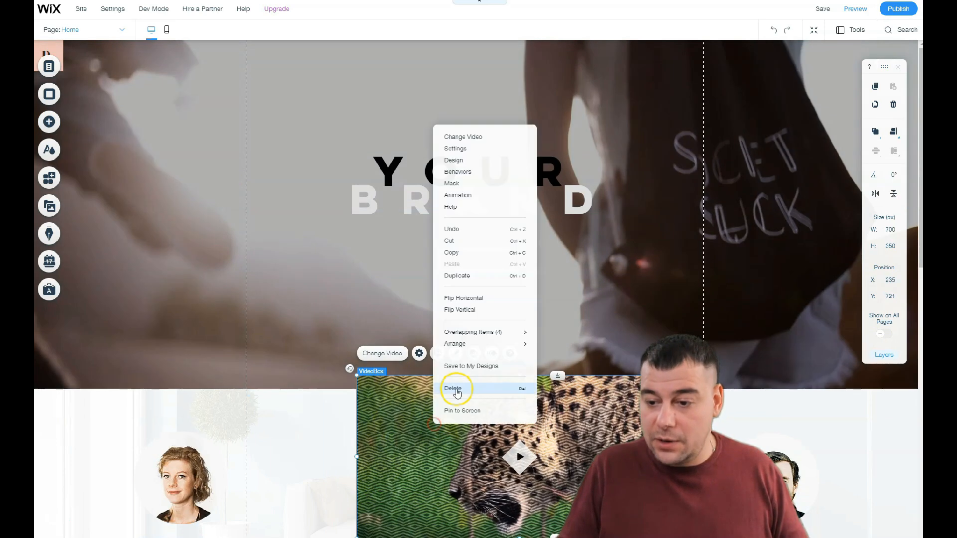
left_click(456, 388)
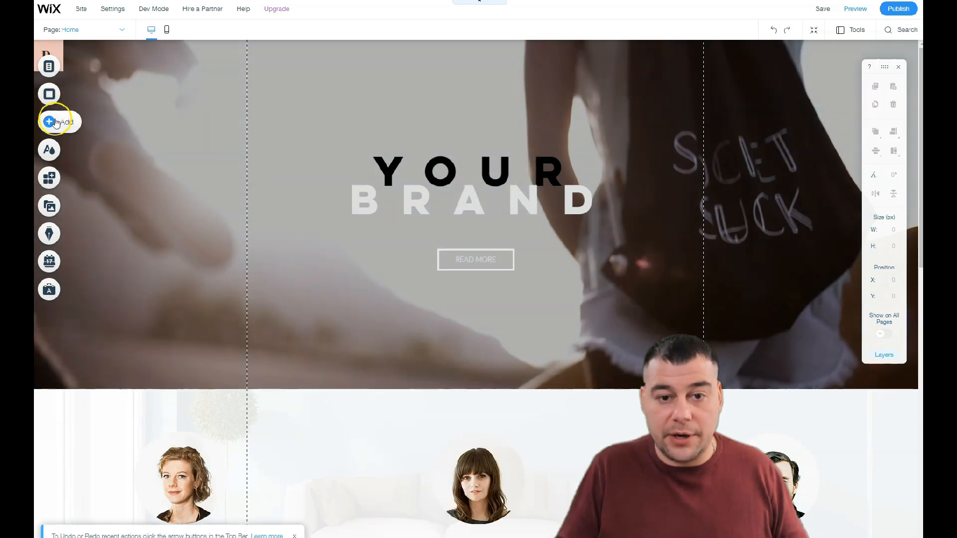
Step: Add the Services strip with the Branding, Storytelling, Design and Consulting columns directly beneath the "Your Brand" strip
left_click(48, 123)
left_click(82, 86)
left_click(158, 145)
left_click(158, 112)
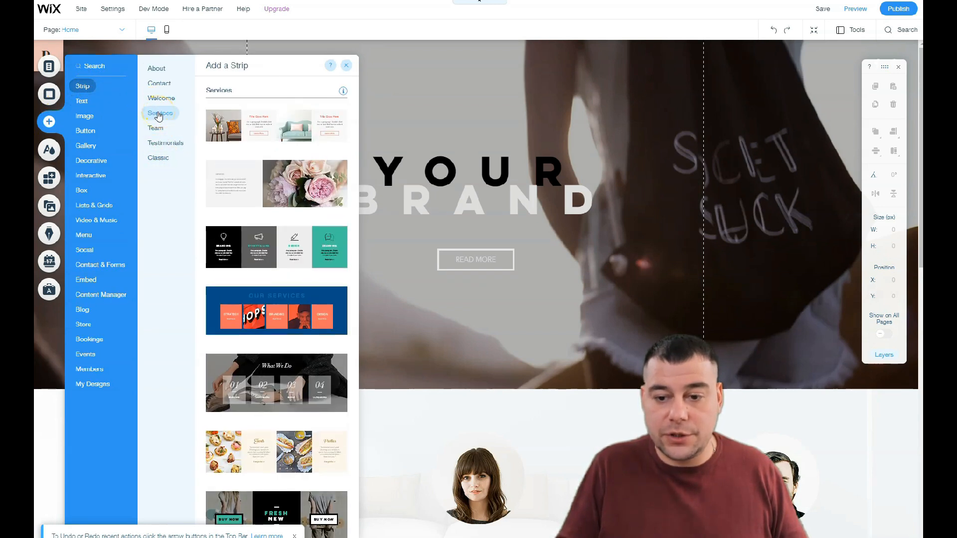
left_click(257, 246)
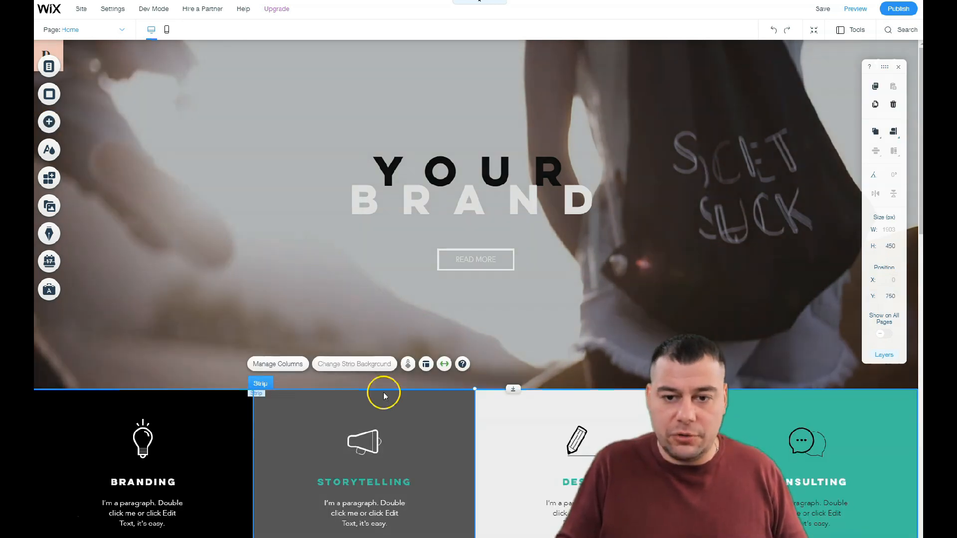
scroll(434, 344, "down", 15)
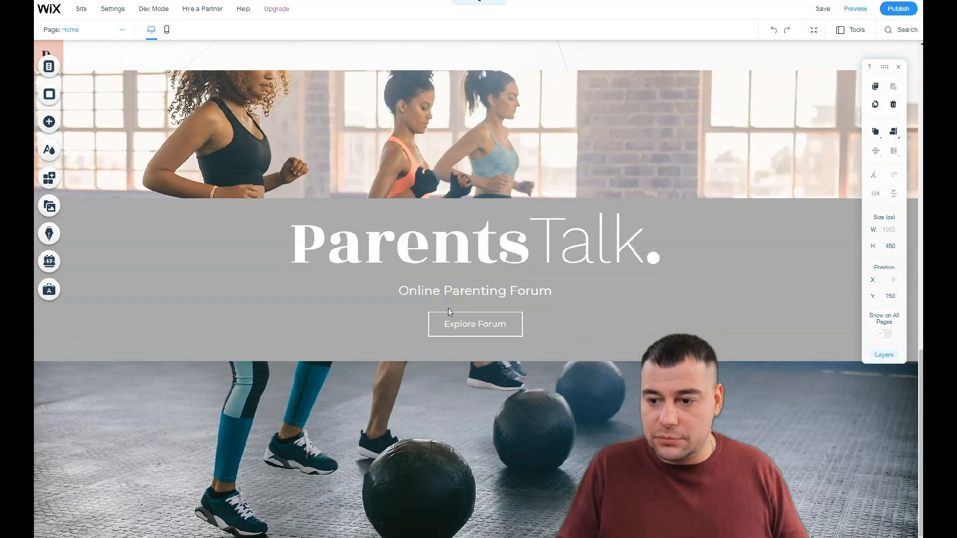
scroll(448, 309, "up", 12)
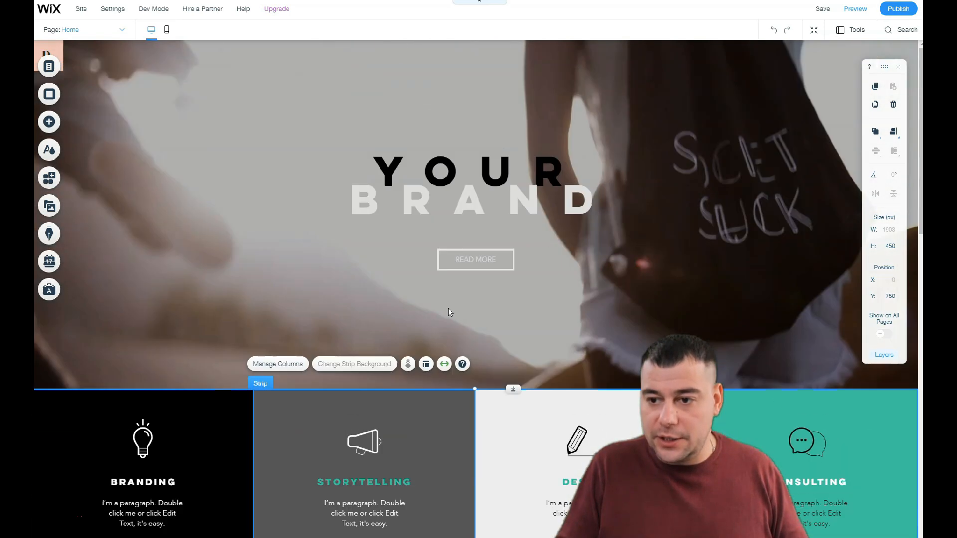
Step: Switch to Zoom Out mode and move the ParentsTalk fitness section up to the top of the Home page
left_click(812, 33)
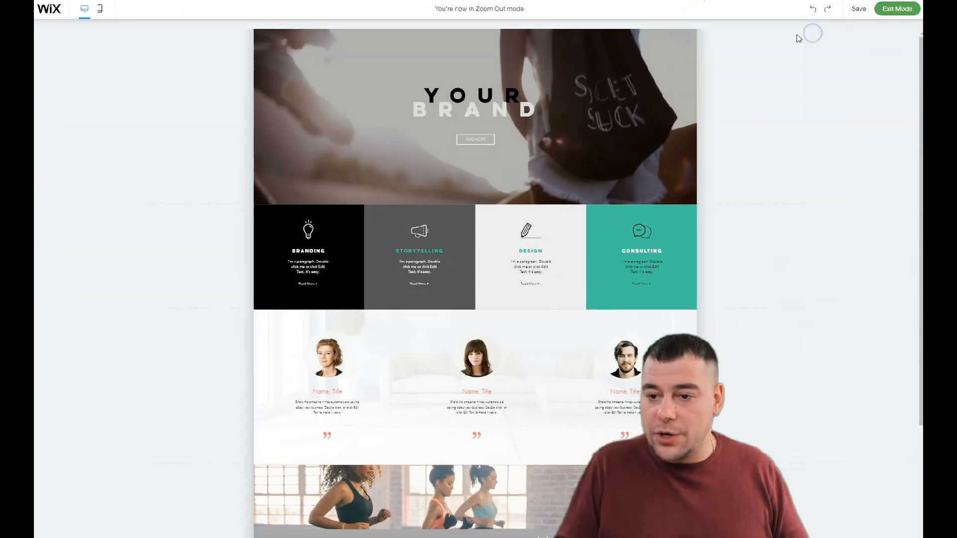
scroll(526, 299, "down", 3)
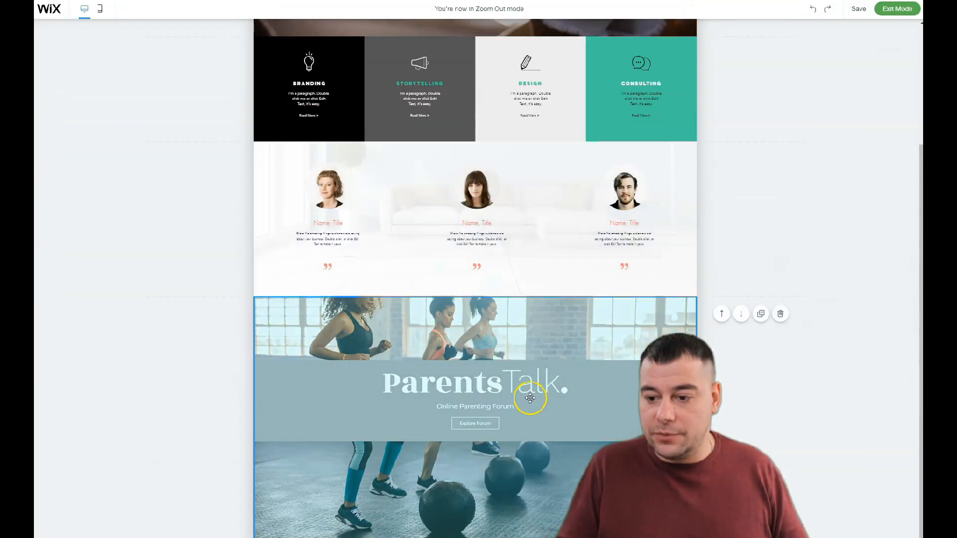
left_click(722, 313)
left_click(721, 160)
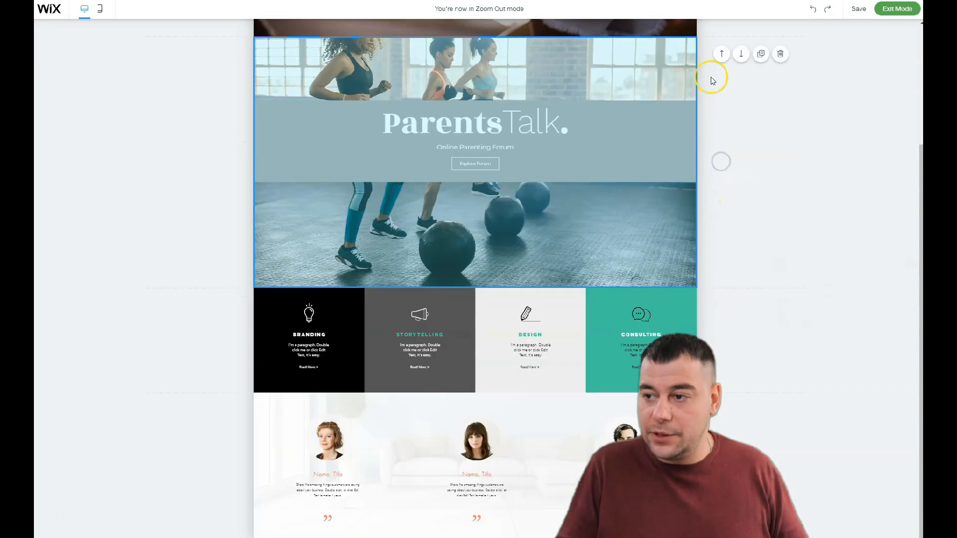
left_click(722, 54)
scroll(679, 160, "up", 3)
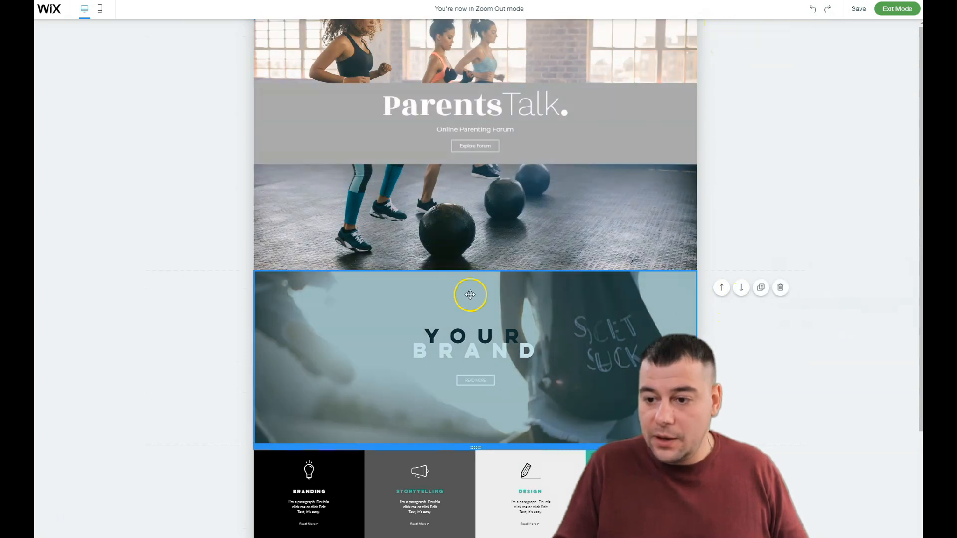
Step: Open an empty space between the ParentsTalk section and the "Your Brand" strip and adjust its height
left_click_drag(468, 270, 470, 363)
left_click_drag(477, 320, 479, 422)
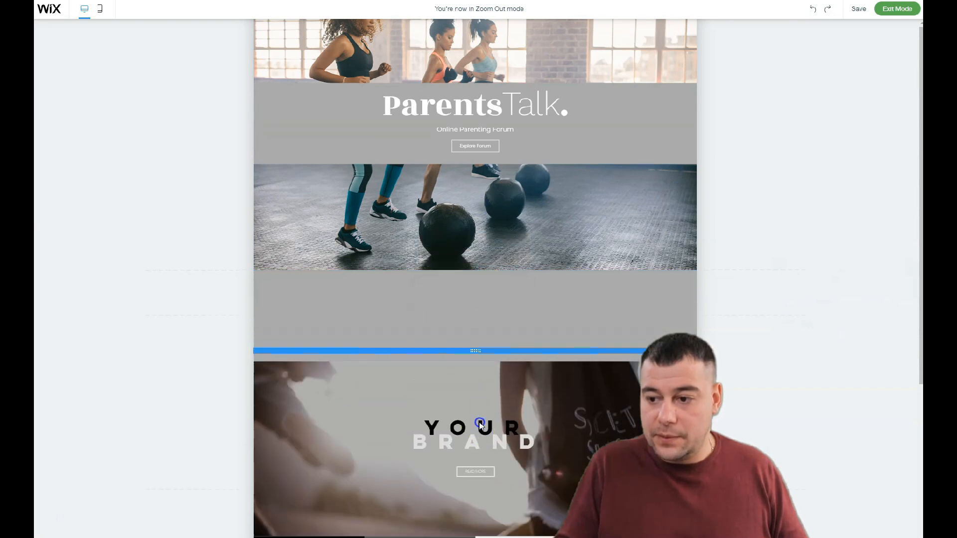
left_click(513, 302)
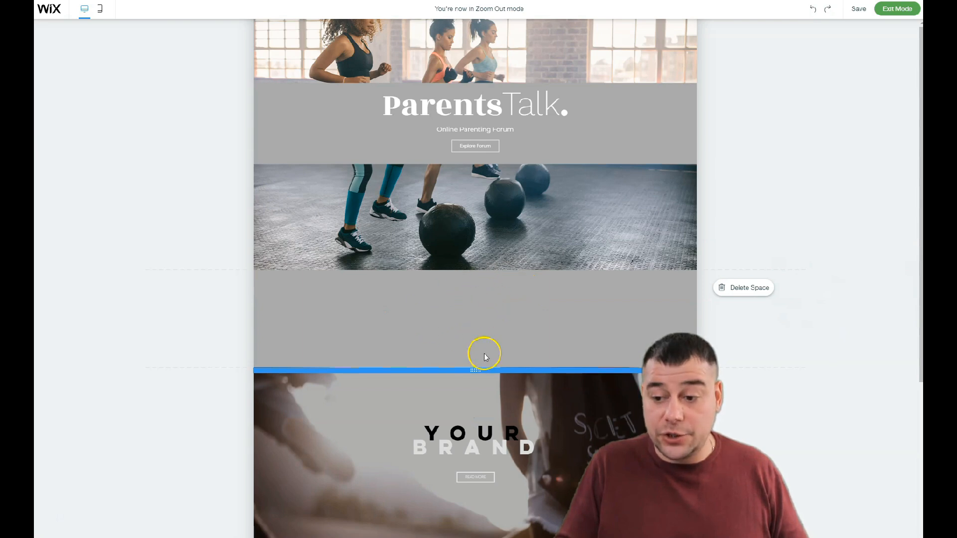
mouse_move(476, 372)
left_mouse_down()
mouse_move(468, 265)
mouse_move(464, 325)
mouse_move(473, 355)
left_mouse_up()
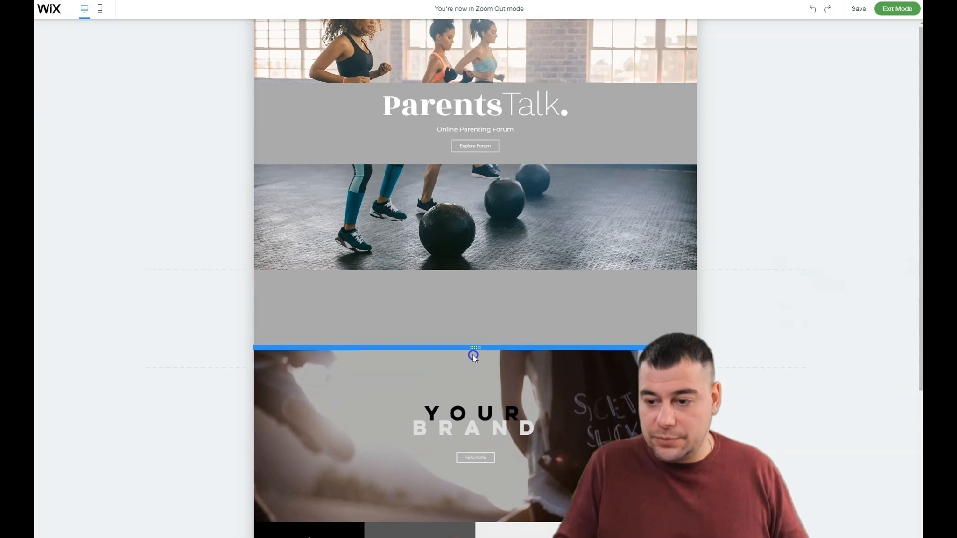
Step: Add empty spaces below the "Your Brand" strip and below the four-column services strip, then exit Zoom Out mode
scroll(491, 339, "down", 5)
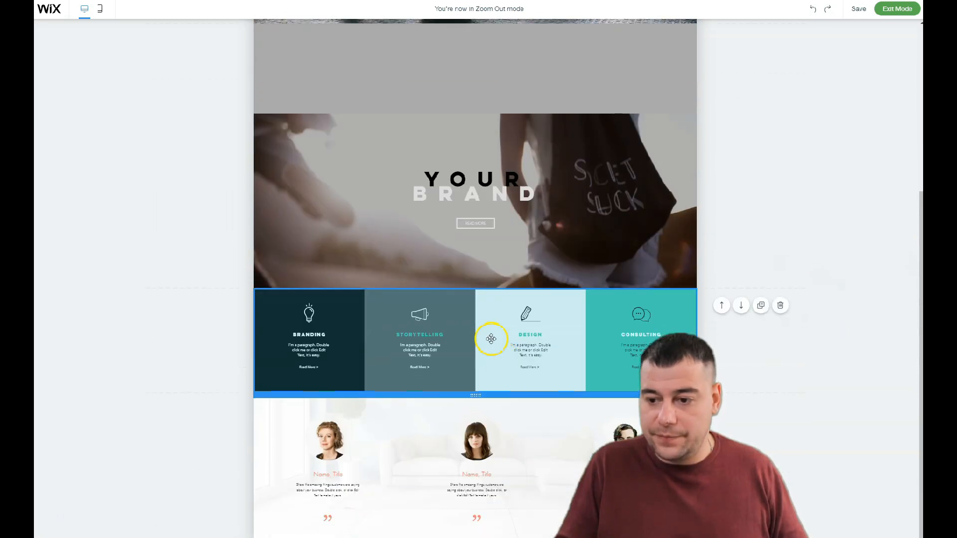
left_click_drag(477, 244, 472, 446)
scroll(482, 337, "down", 2)
left_click_drag(477, 396, 478, 536)
left_click_drag(477, 464, 477, 492)
scroll(489, 344, "up", 7)
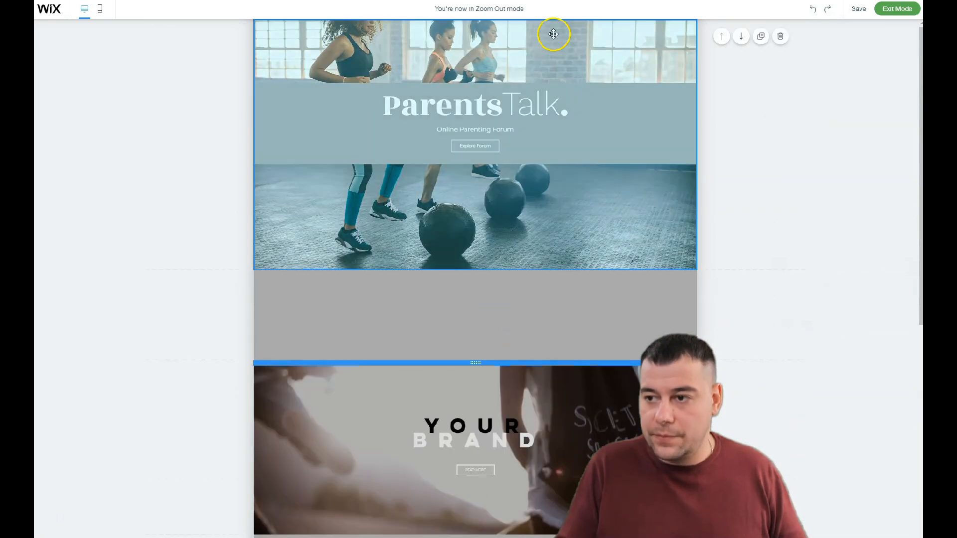
left_click(887, 10)
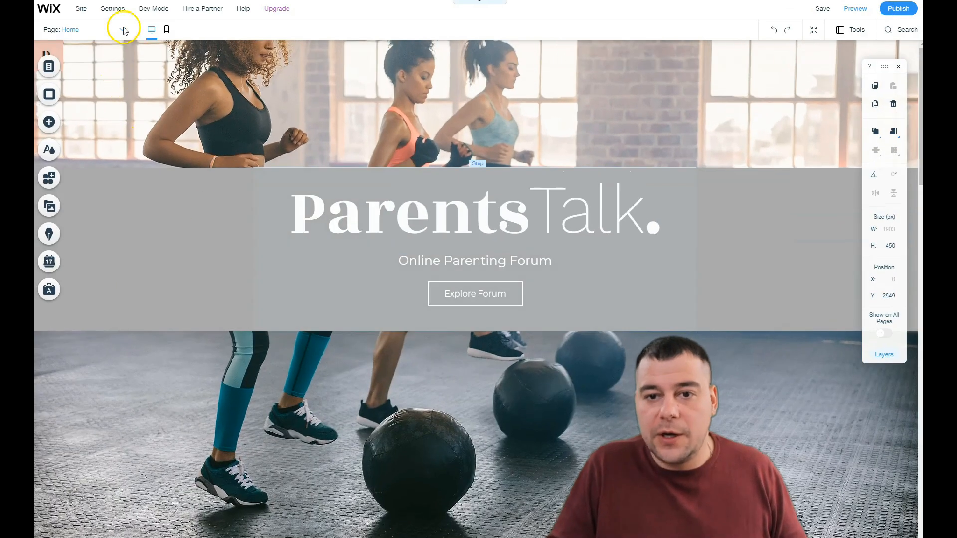
Step: Search the media library for "fitness" images for the Home page background
left_click(49, 99)
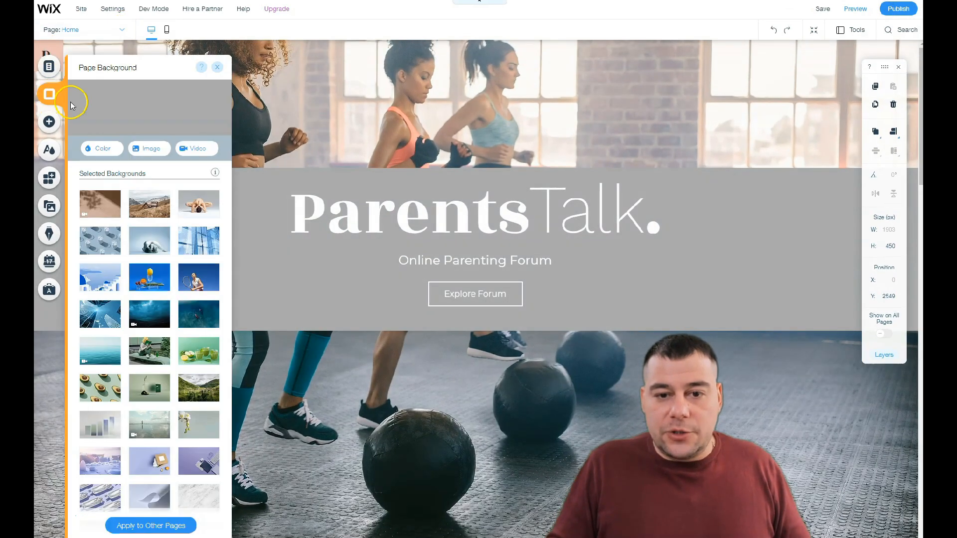
left_click(142, 152)
left_click(262, 111)
type("fi")
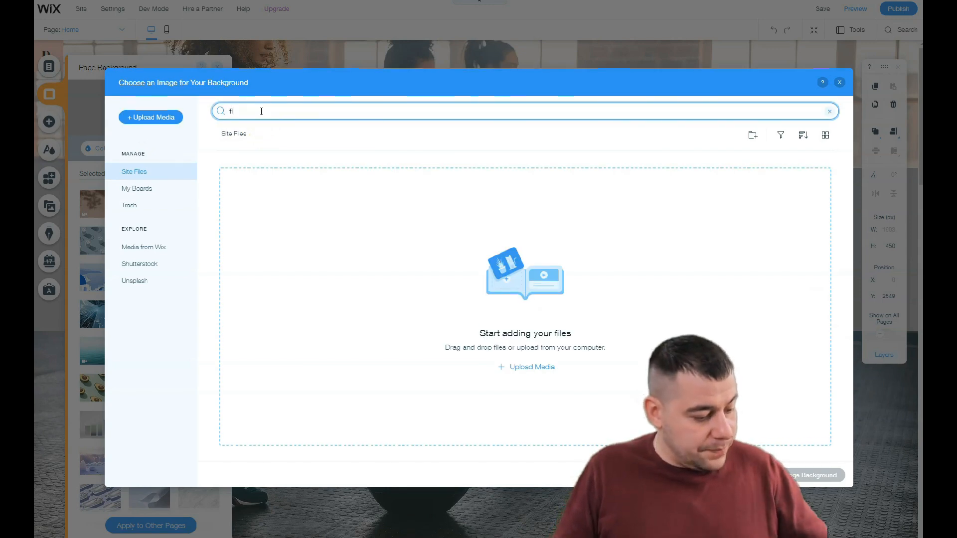
type("tnes")
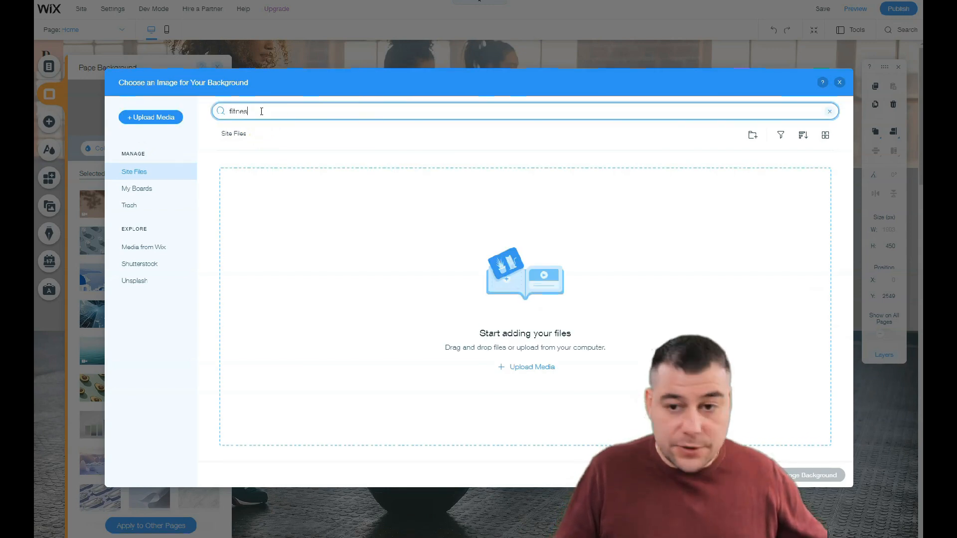
type("s")
key("Return")
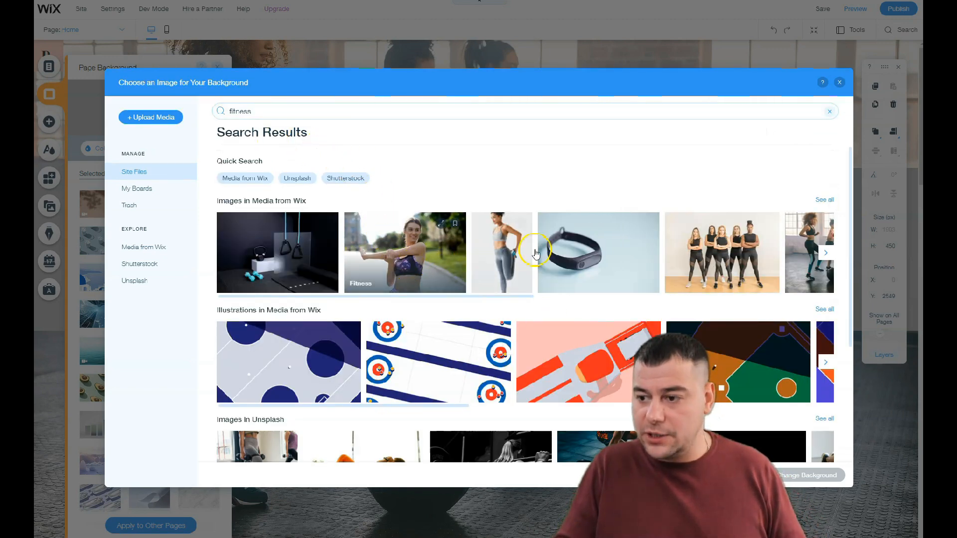
Step: Set the Fitness Staff image from Media from Wix as the page background
scroll(688, 266, "down", 4)
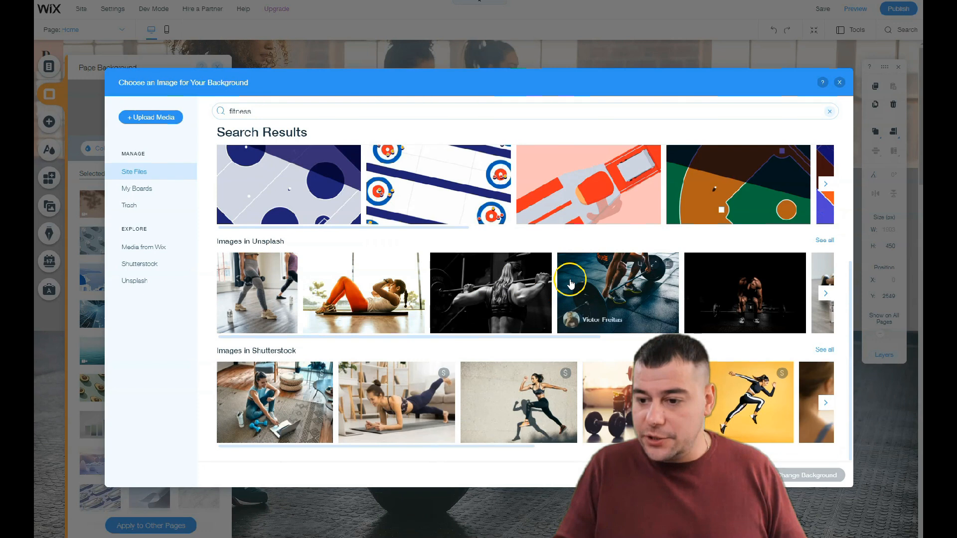
left_click(526, 404)
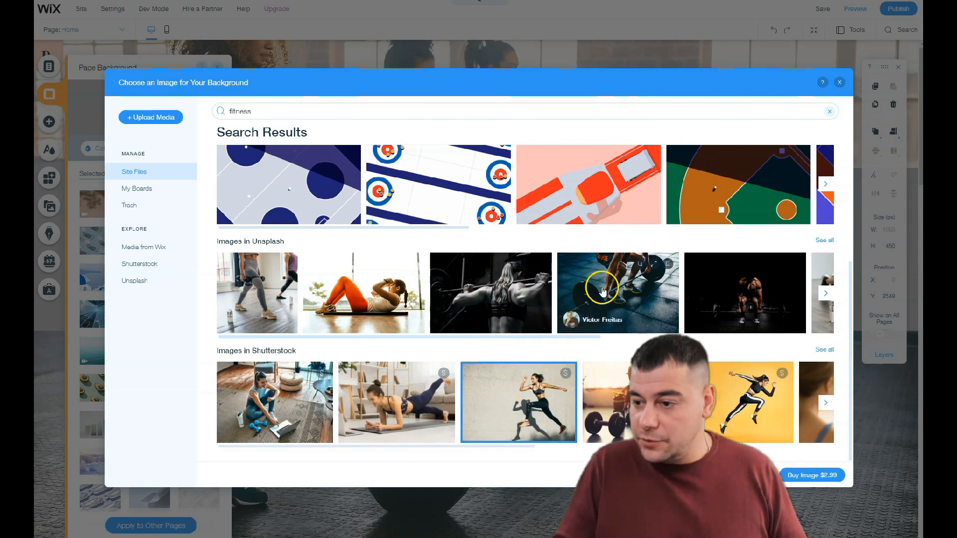
scroll(601, 295, "up", 4)
left_click(718, 261)
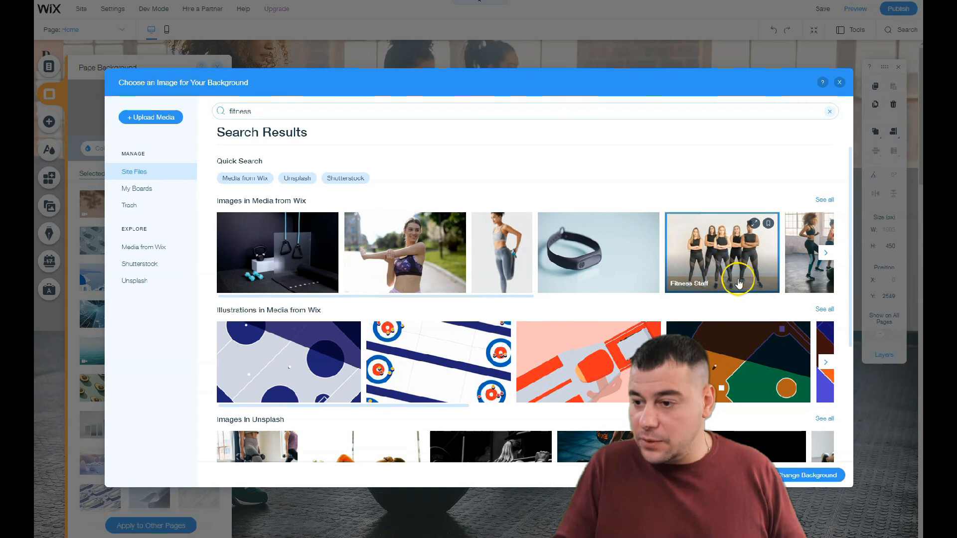
left_click(785, 480)
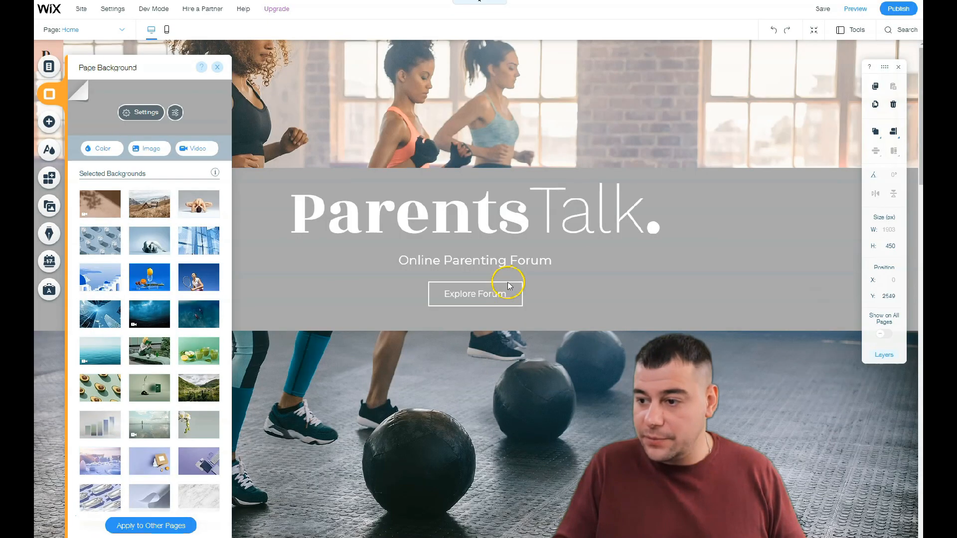
Step: Apply the Parallax scroll effect to the page background image and close its settings
scroll(485, 413, "down", 5)
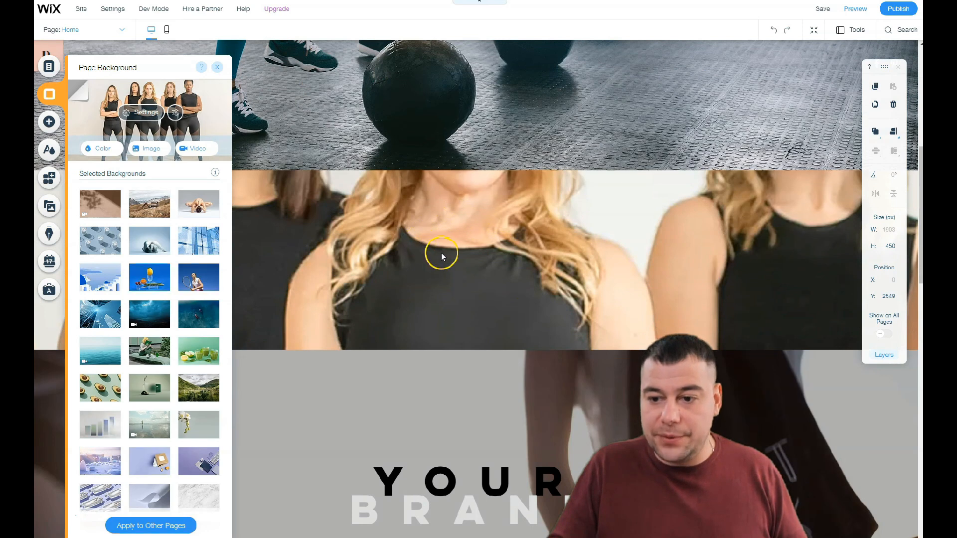
scroll(451, 238, "down", 11)
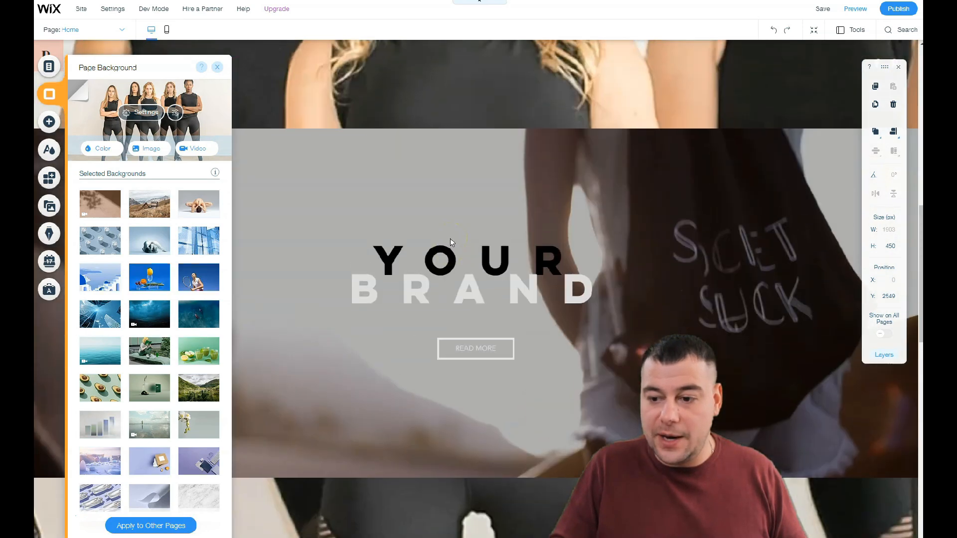
scroll(451, 241, "down", 6)
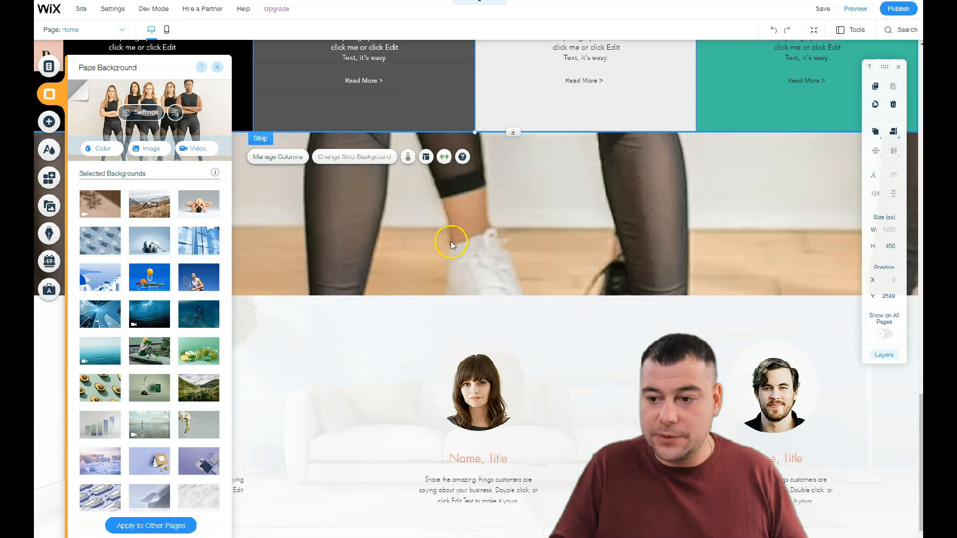
scroll(451, 255, "up", 18)
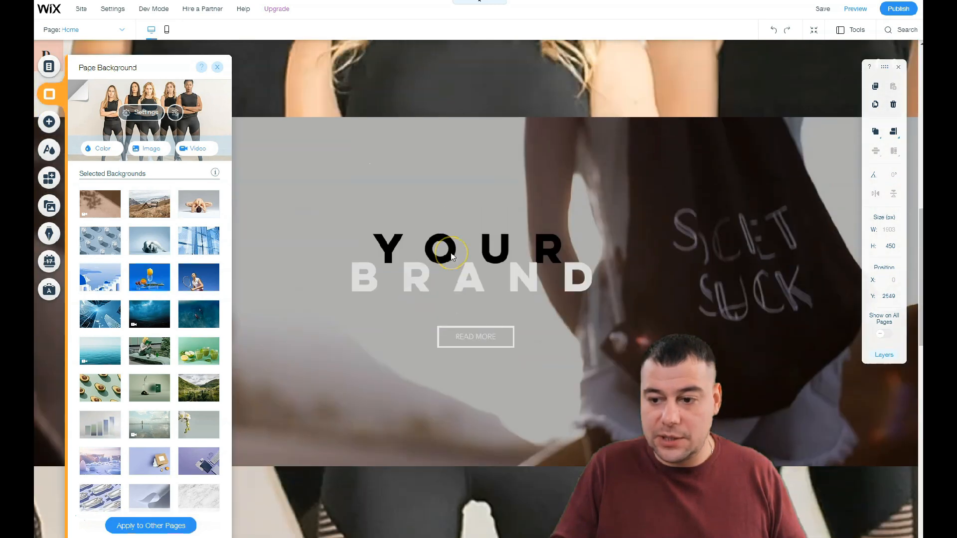
mouse_move(184, 205)
left_click(140, 113)
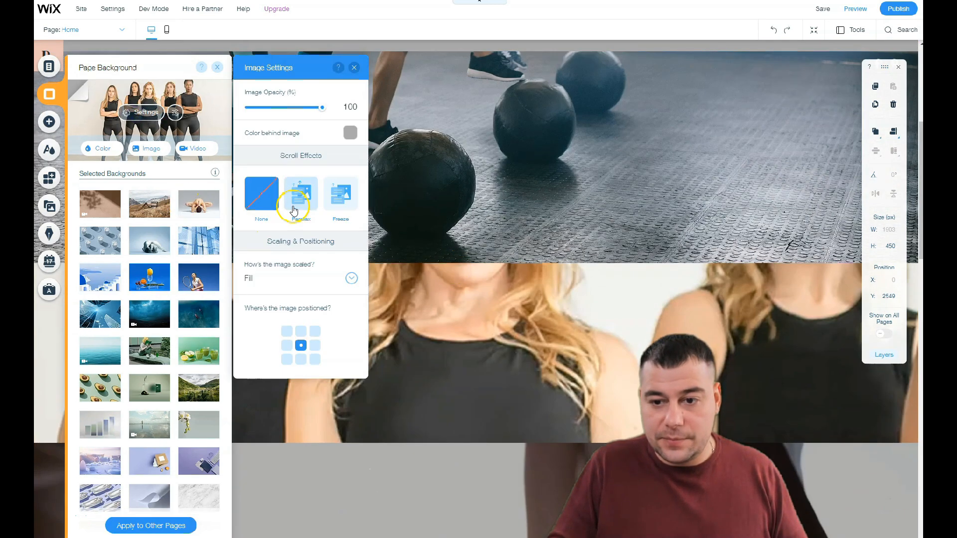
left_click(301, 193)
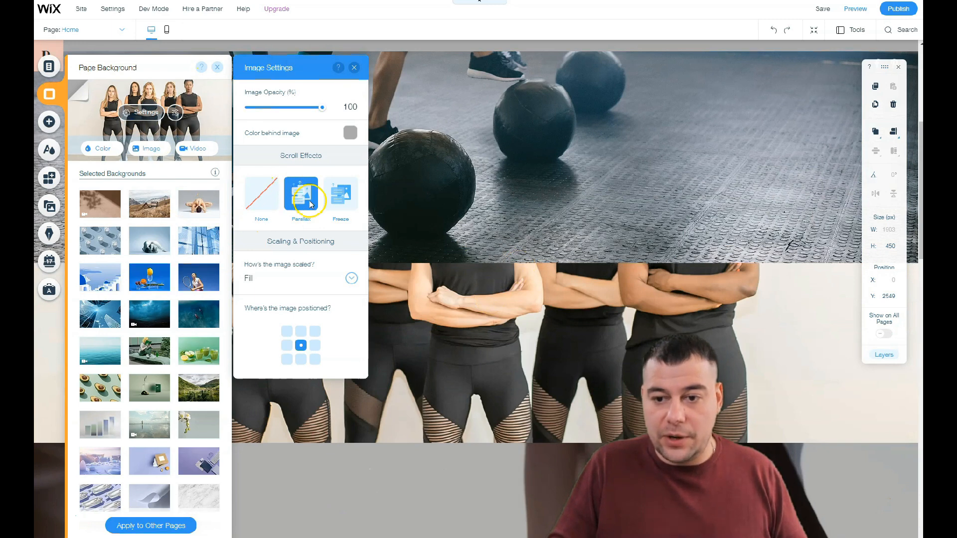
left_click(218, 73)
Step: Examine how the parallax background moves in the empty spaces between the Home page strips
scroll(466, 316, "up", 5)
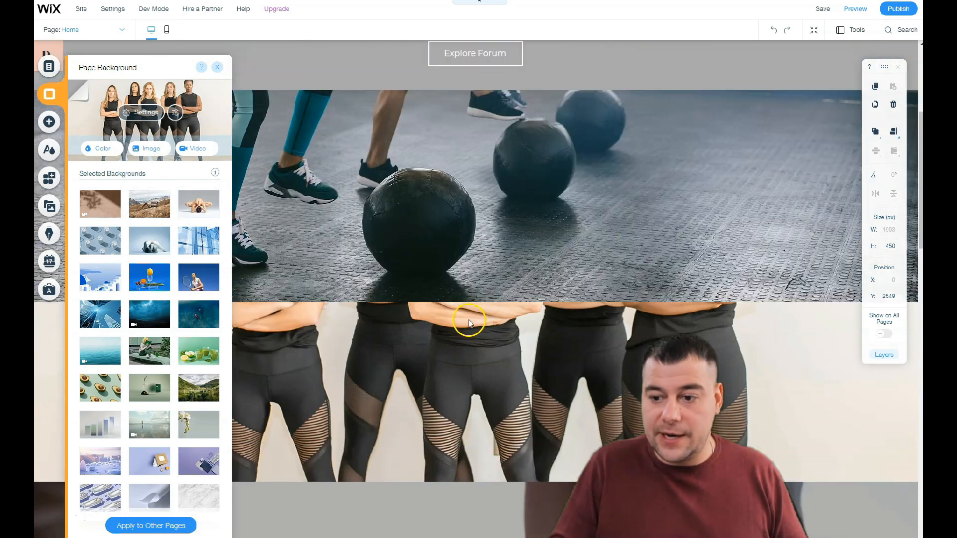
scroll(478, 283, "down", 6)
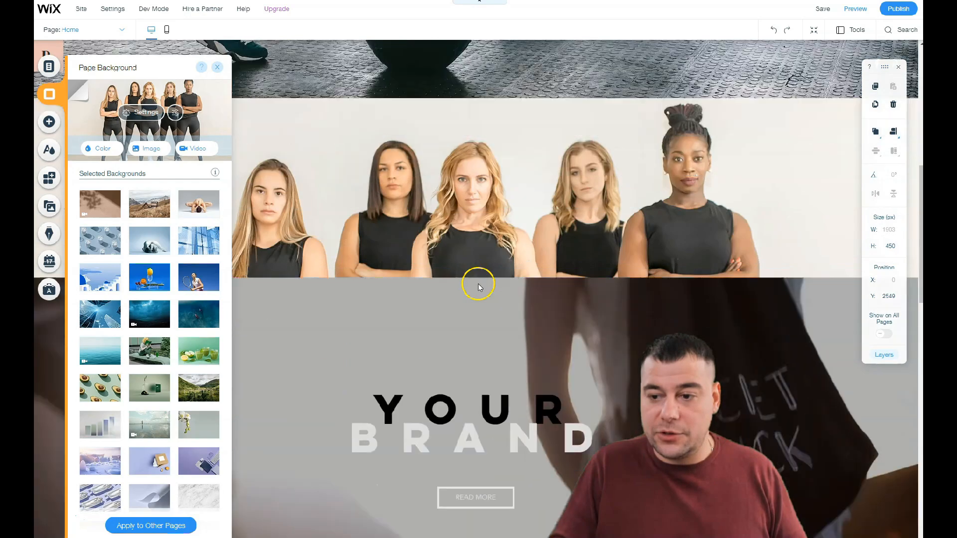
scroll(472, 272, "down", 14)
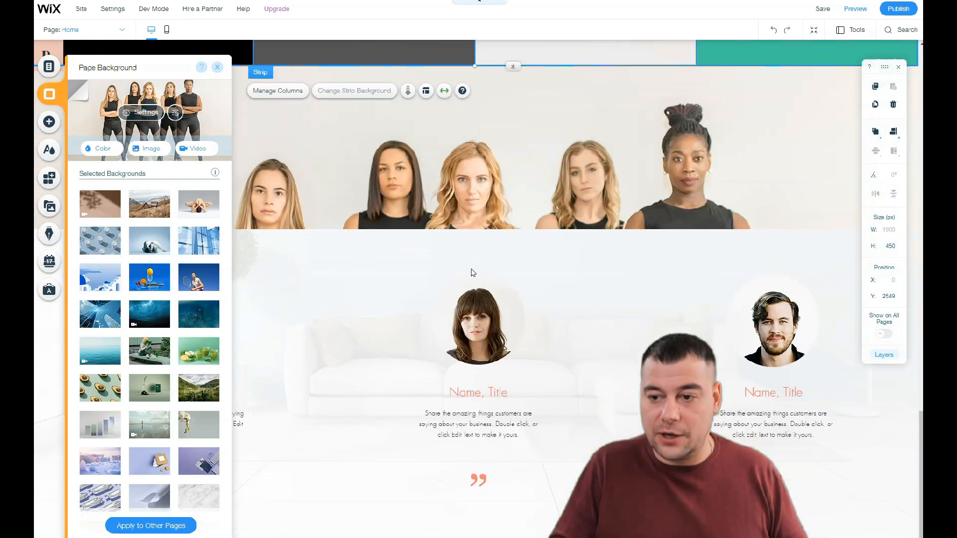
scroll(472, 273, "up", 3)
scroll(471, 275, "up", 8)
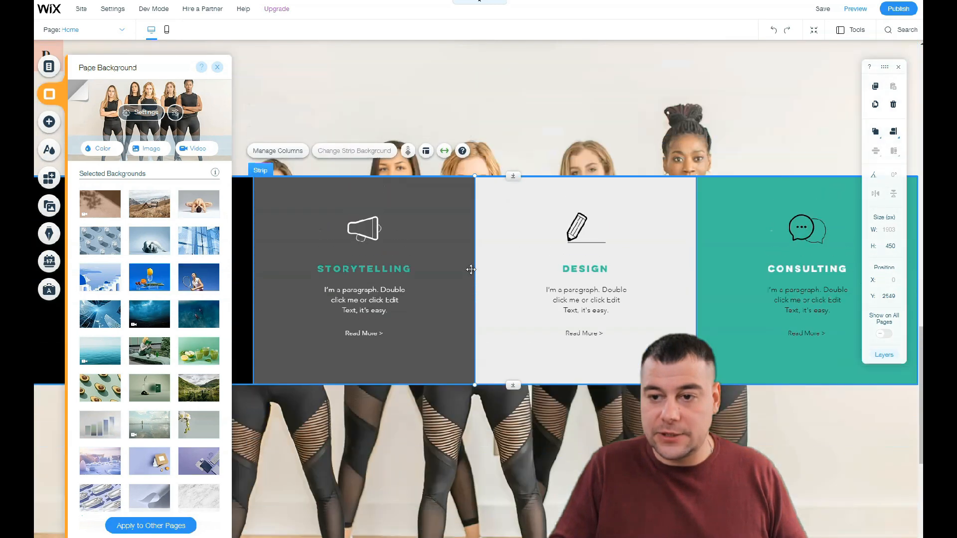
scroll(400, 227, "down", 3)
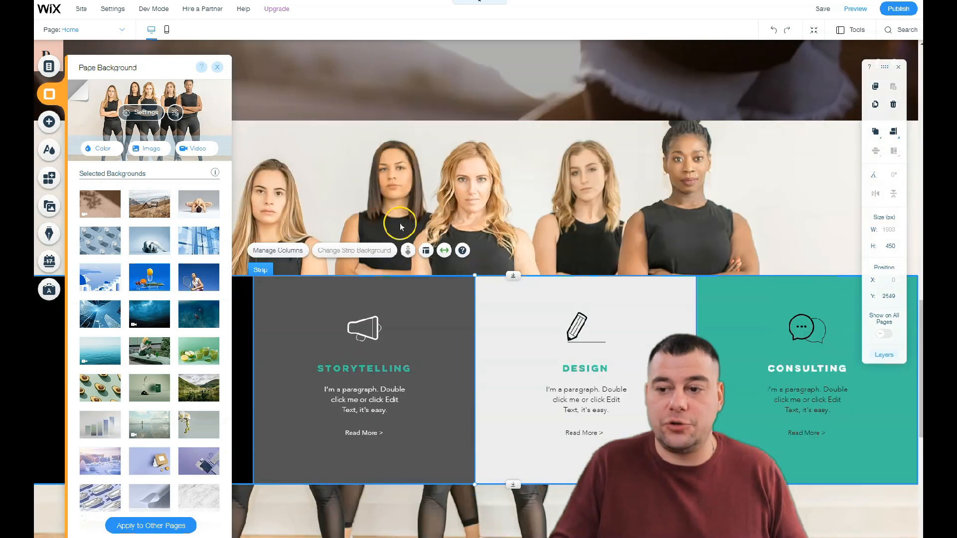
scroll(466, 209, "up", 10)
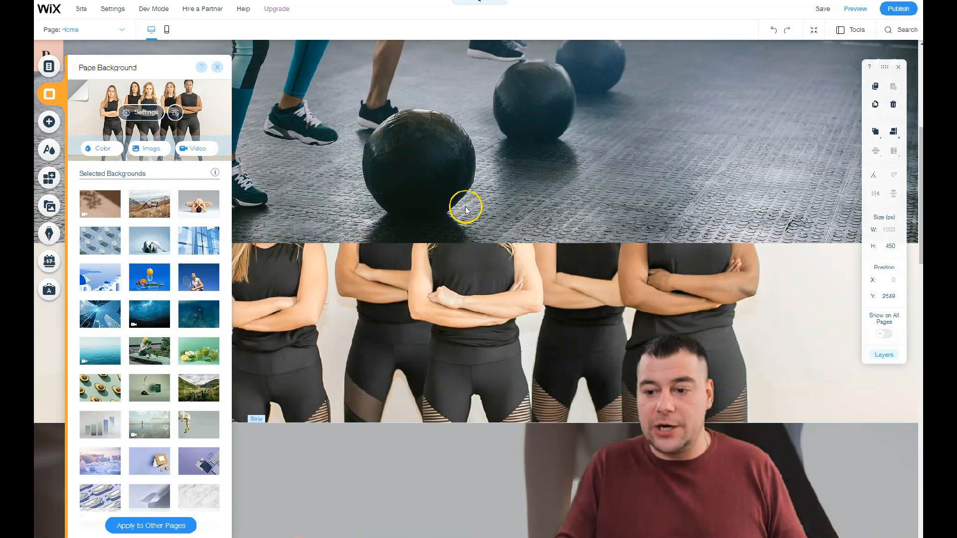
scroll(468, 209, "down", 4)
scroll(456, 209, "up", 4)
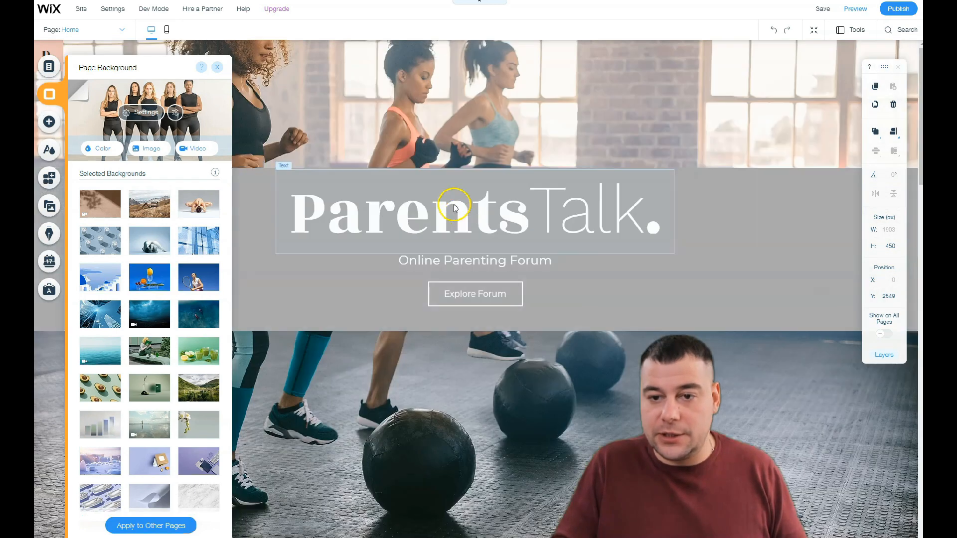
Step: Close the page background settings and preview the featured site color themes on the Home page
left_click(217, 67)
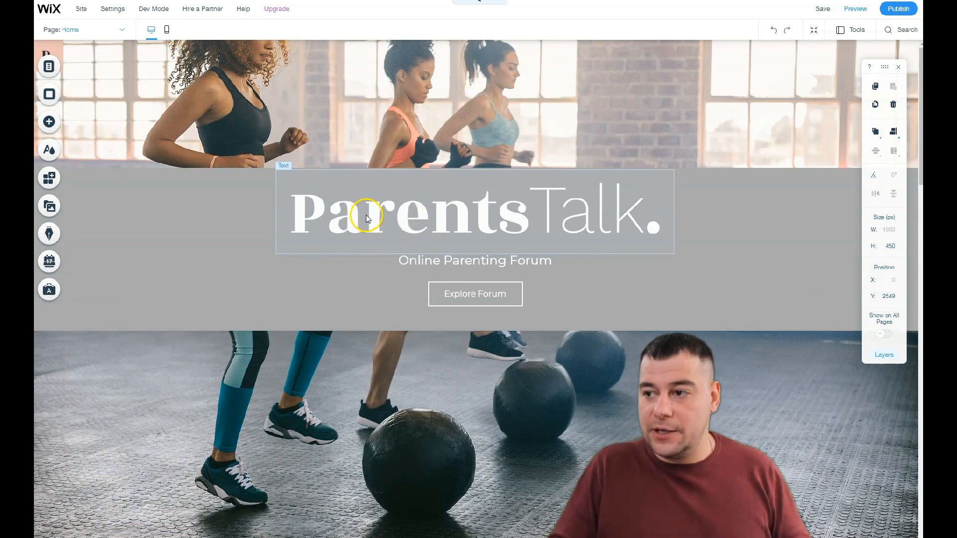
left_click(49, 150)
left_click(175, 158)
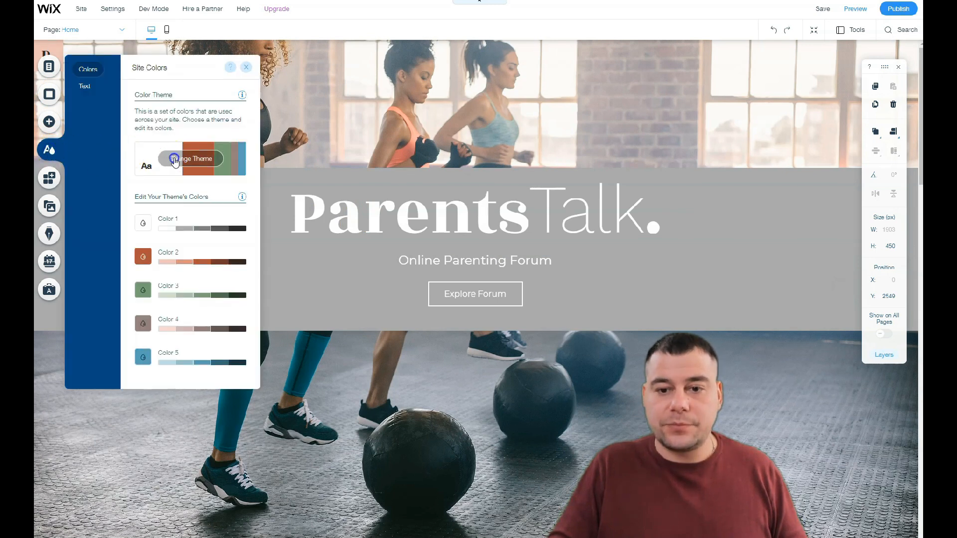
left_click(177, 211)
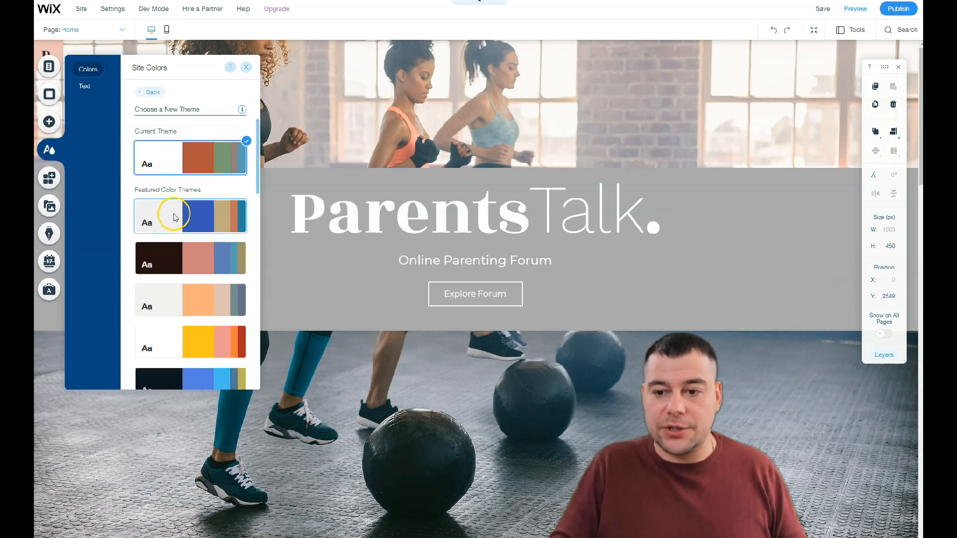
left_click(179, 258)
left_click(177, 307)
left_click(168, 345)
left_click(168, 382)
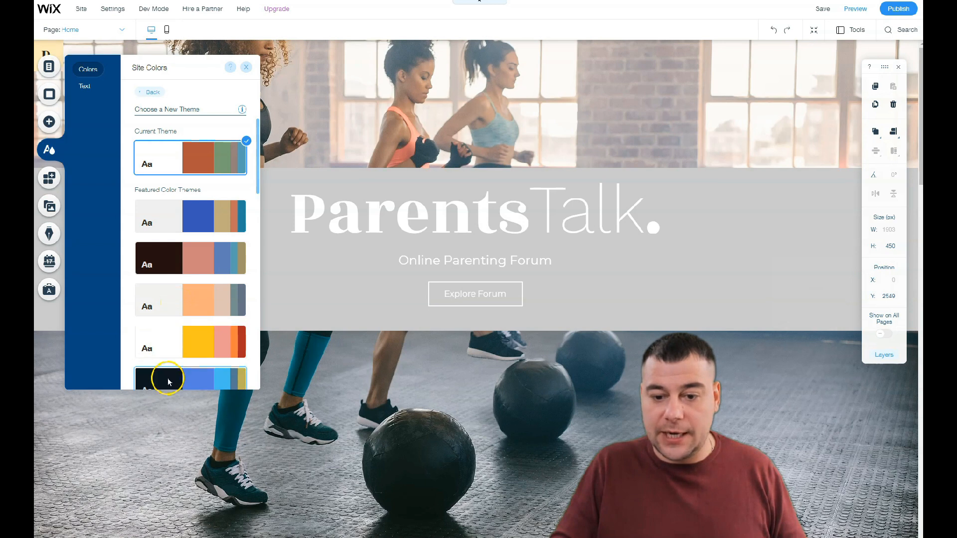
scroll(168, 383, "down", 4)
left_click(166, 242)
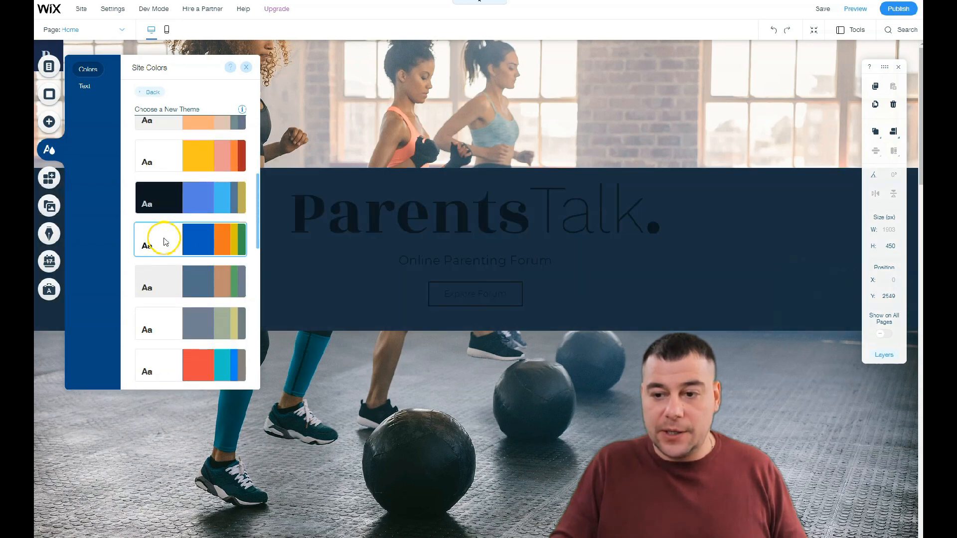
left_click(170, 267)
left_click(170, 313)
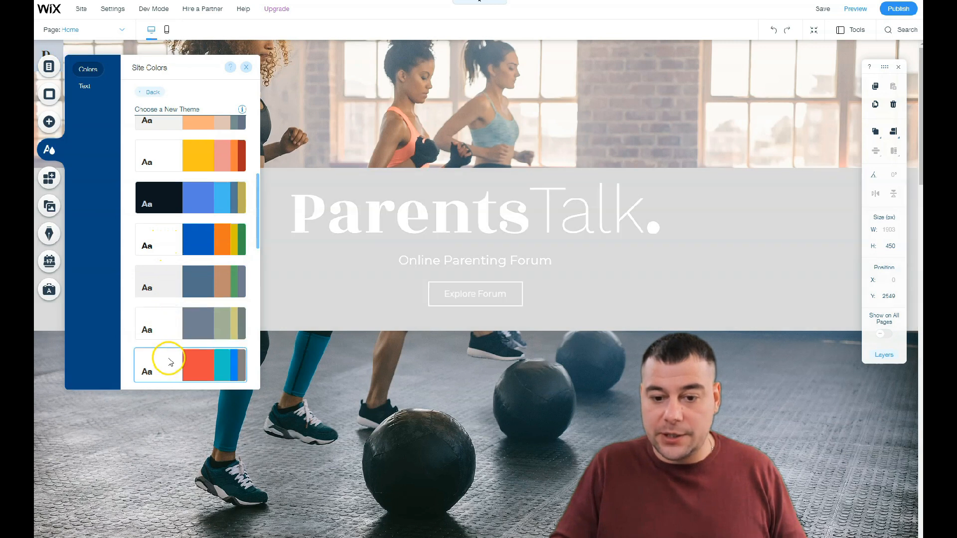
scroll(167, 359, "down", 5)
left_click(170, 258)
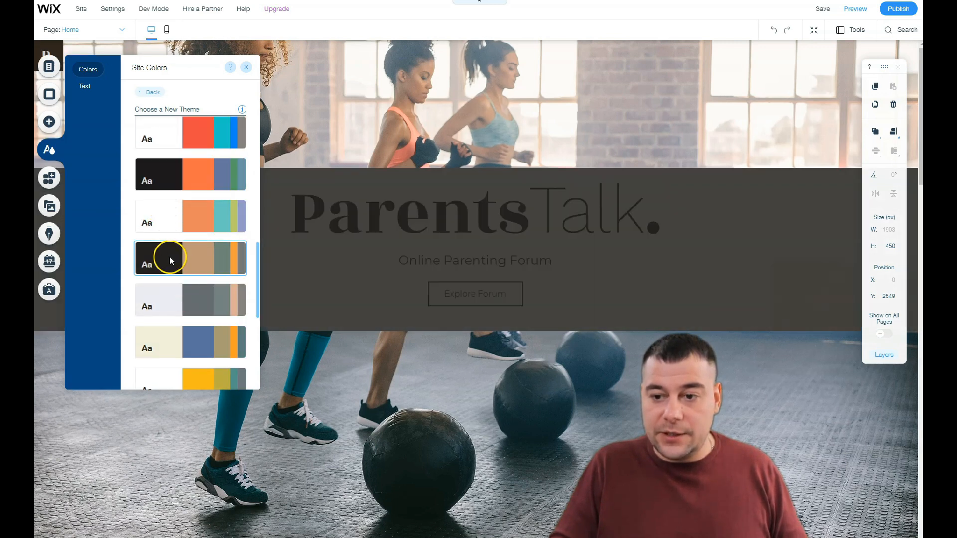
Step: Apply the featured color theme with a light lavender-gray base and muted gray accents to the site
left_click(172, 297)
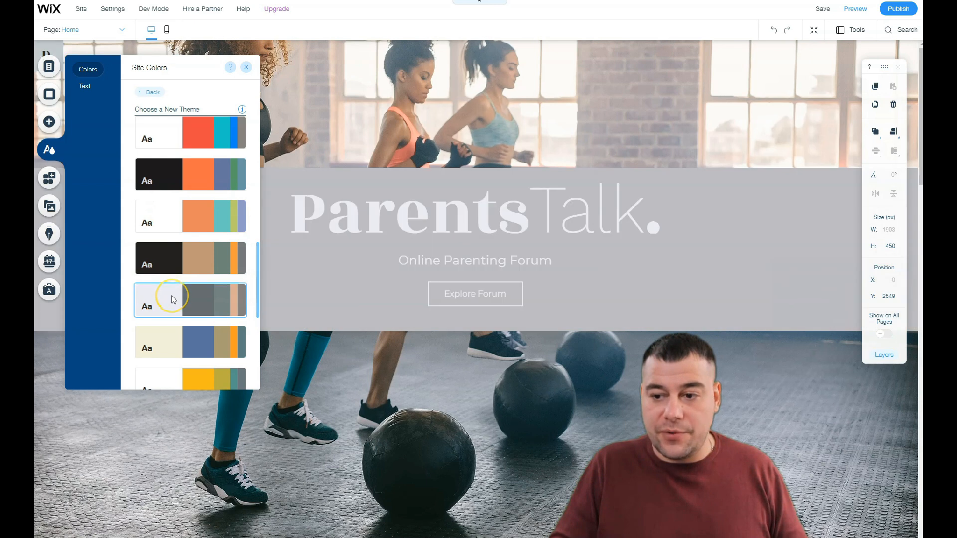
left_click(167, 345)
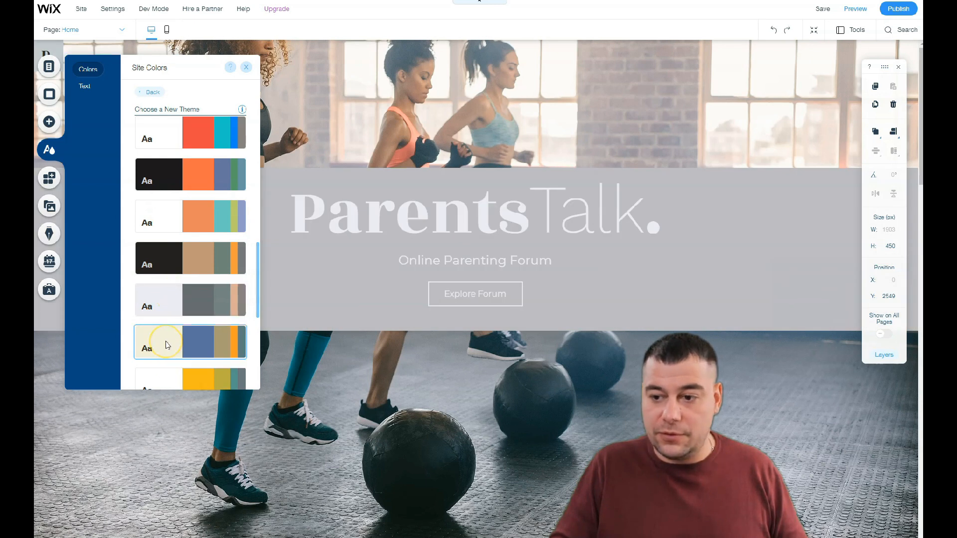
left_click(176, 303)
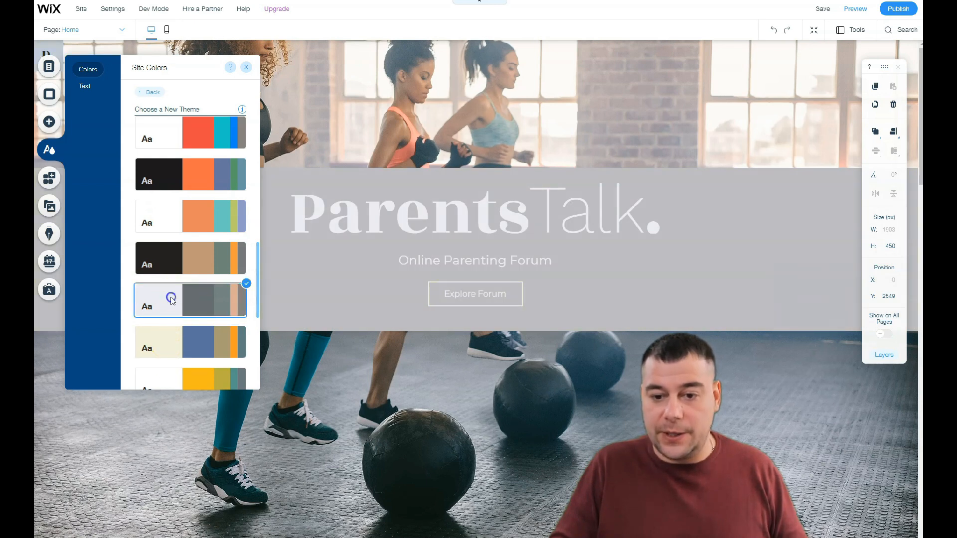
left_click(245, 69)
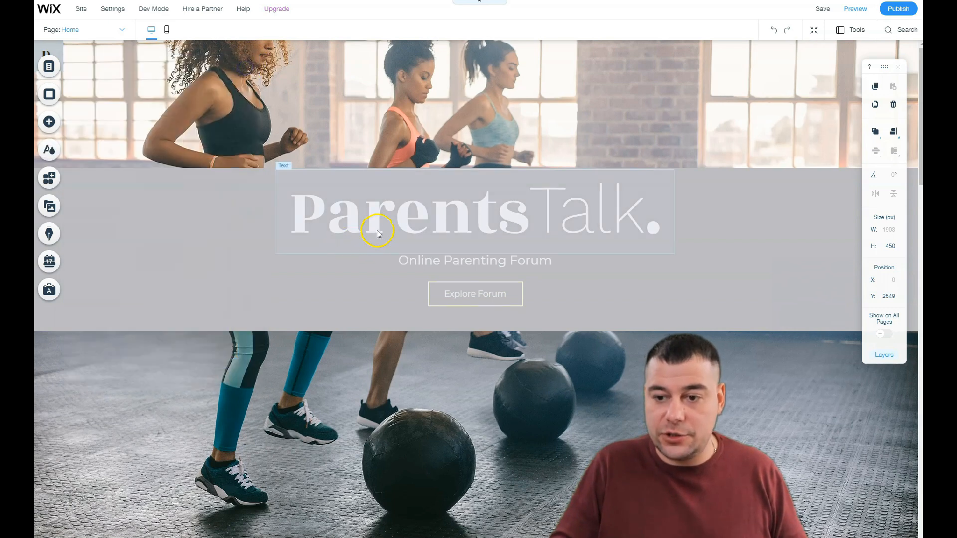
Step: Move the ParentsTalk title onto the photo above the gray strip at about X 266, Y 55, and the subtitle to about Y 433
scroll(397, 230, "down", 10)
scroll(399, 233, "down", 15)
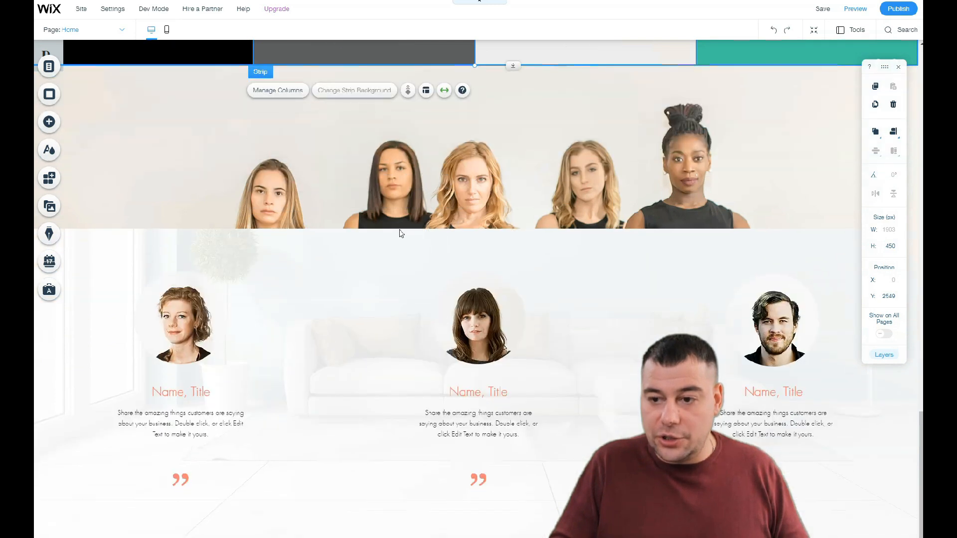
scroll(399, 229, "up", 20)
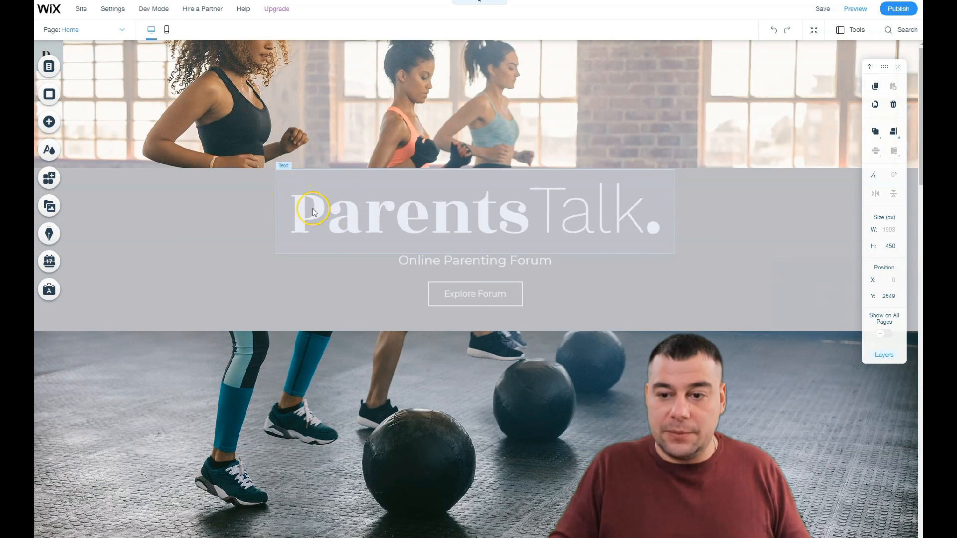
left_click_drag(312, 209, 326, 160)
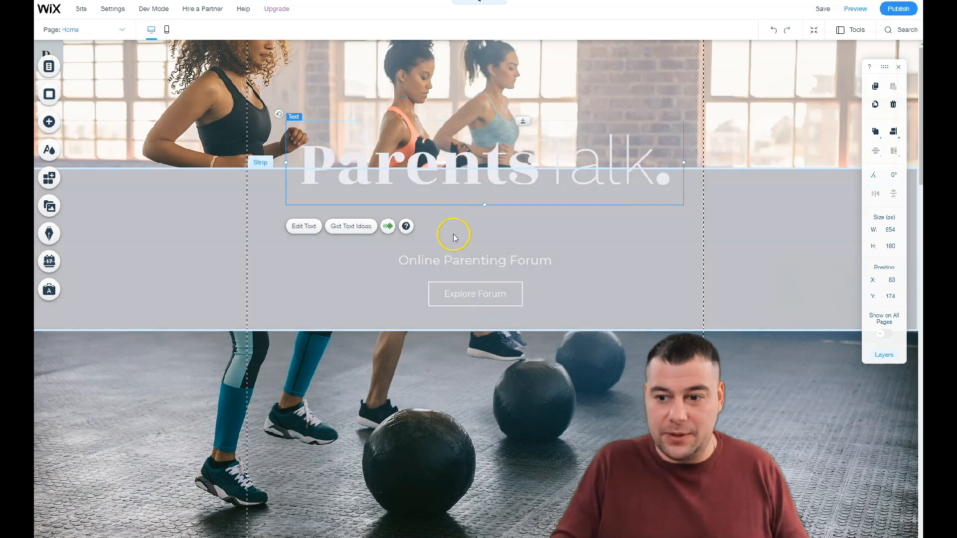
left_click_drag(463, 259, 464, 234)
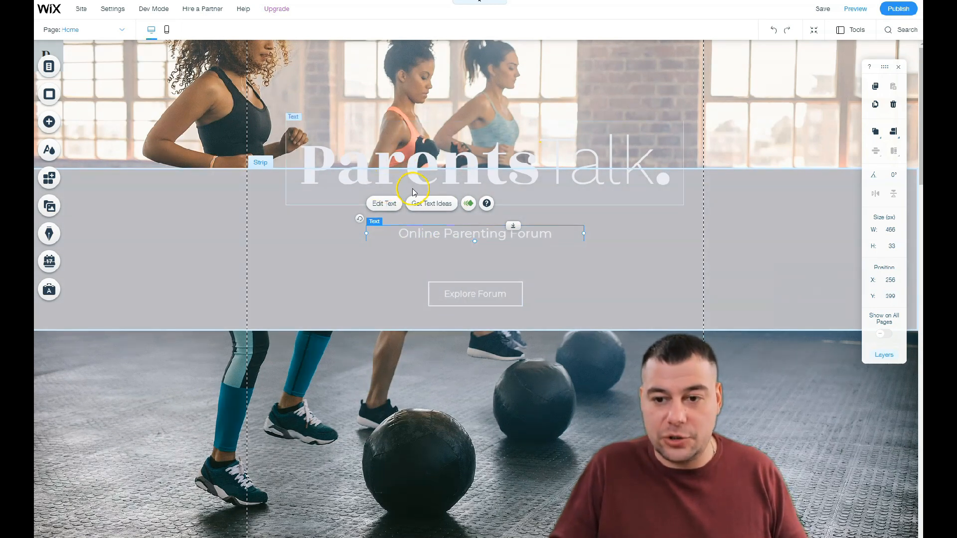
mouse_move(428, 236)
left_mouse_down()
mouse_move(426, 255)
mouse_move(441, 248)
left_mouse_up()
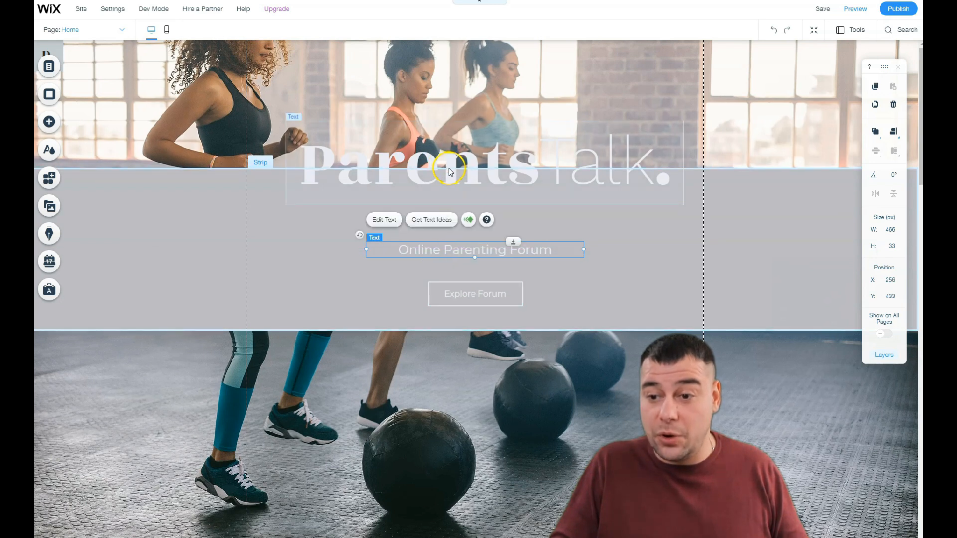
left_click_drag(448, 170, 297, 110)
left_click(203, 101)
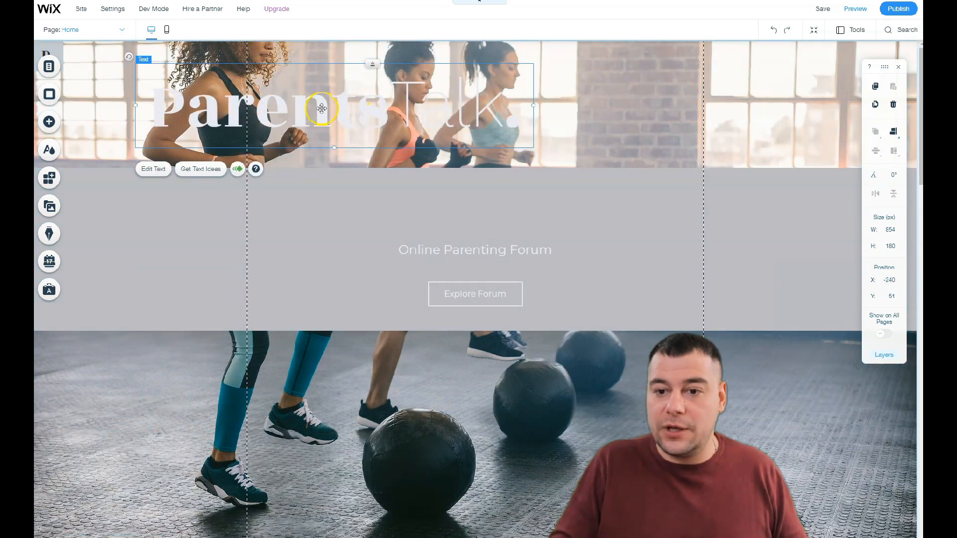
left_click_drag(304, 116, 576, 118)
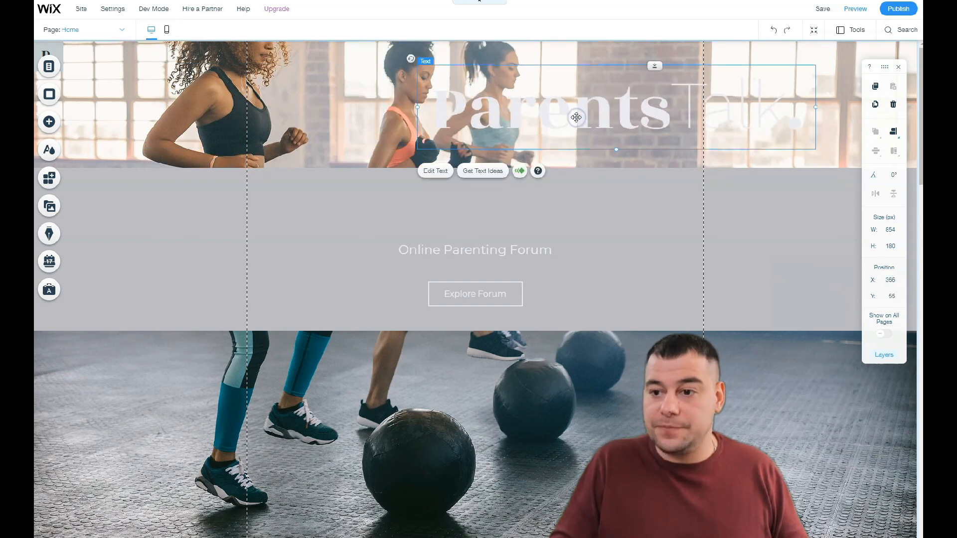
Step: Apply the Heading 1 text theme to the ParentsTalk title and set its font size to 116 px
double_click(534, 108)
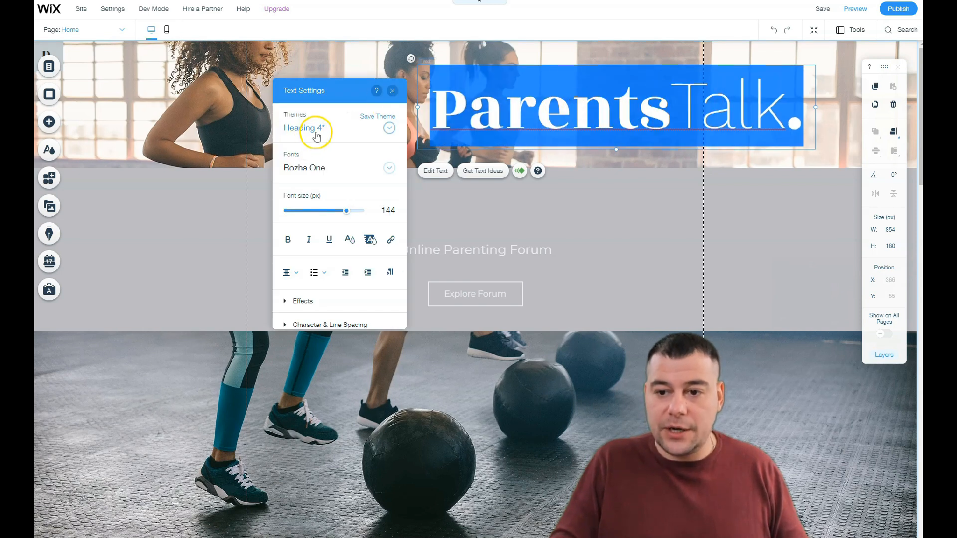
left_click(374, 129)
left_click(323, 36)
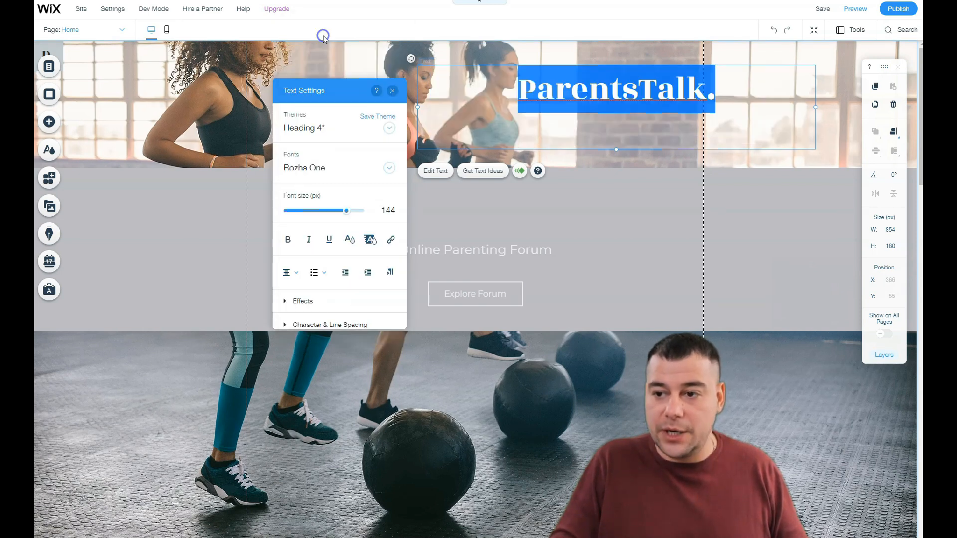
left_click_drag(316, 211, 333, 212)
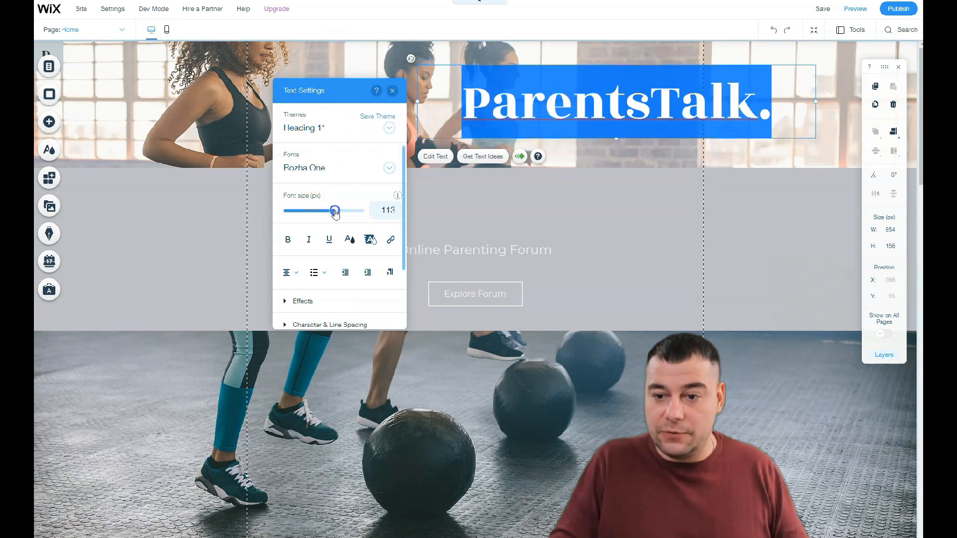
Step: Try the Roboto Thin font on the ParentsTalk title and set it to Signika
left_click(315, 169)
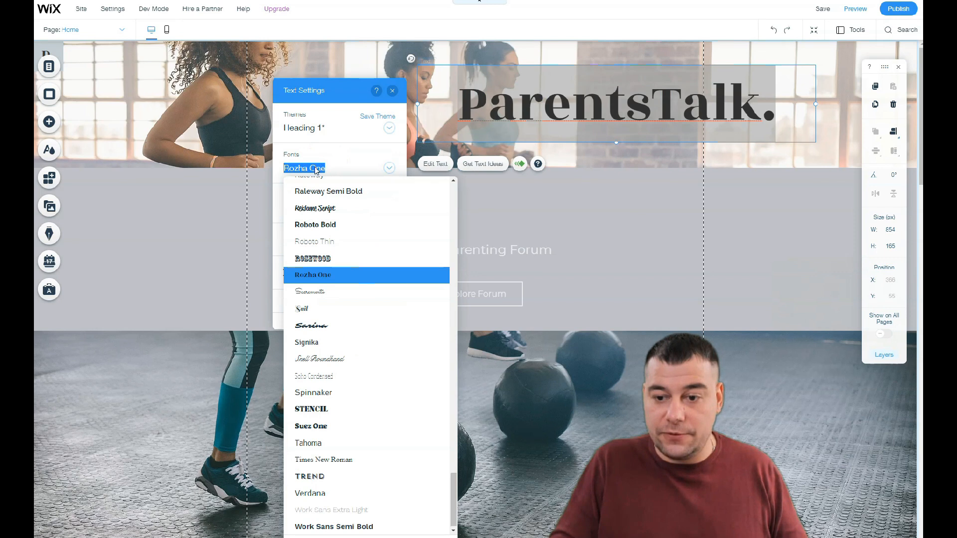
left_click(324, 242)
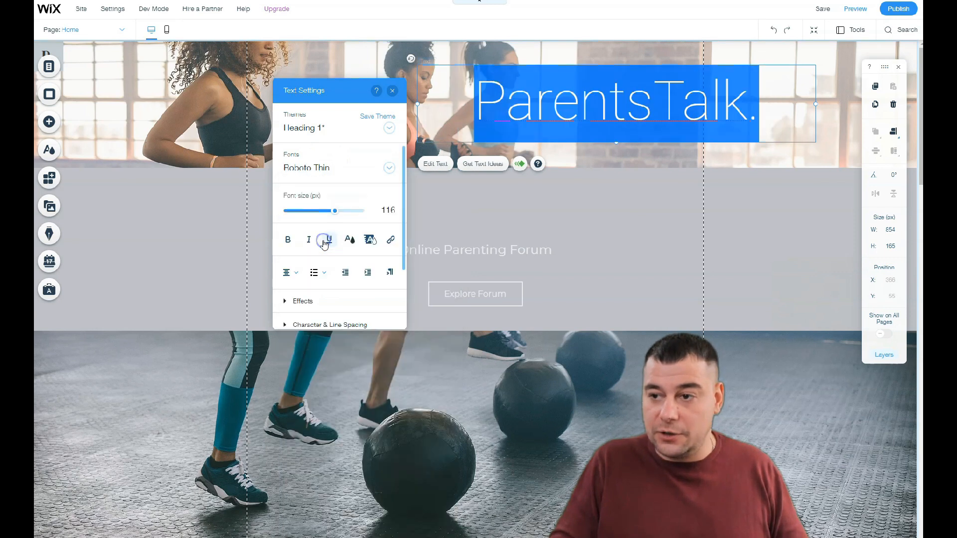
left_click(321, 168)
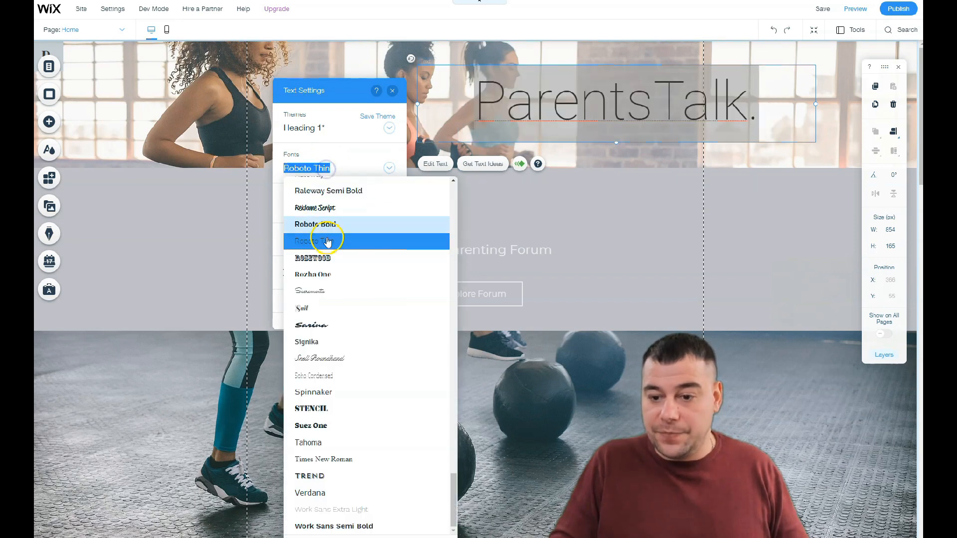
left_click(316, 340)
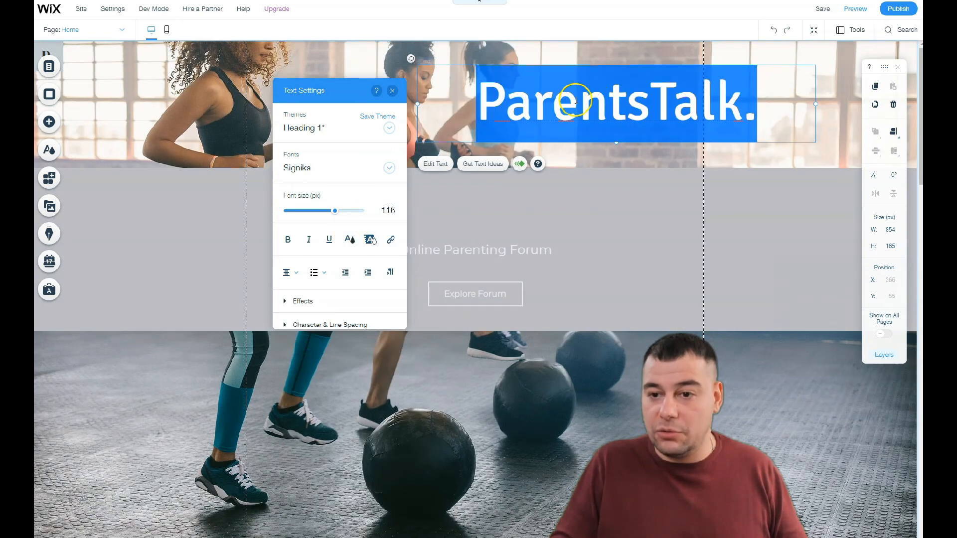
Step: Replace the ParentsTalk title text with "Fittness for fun." and leave text editing
double_click(545, 92)
type("Fittn")
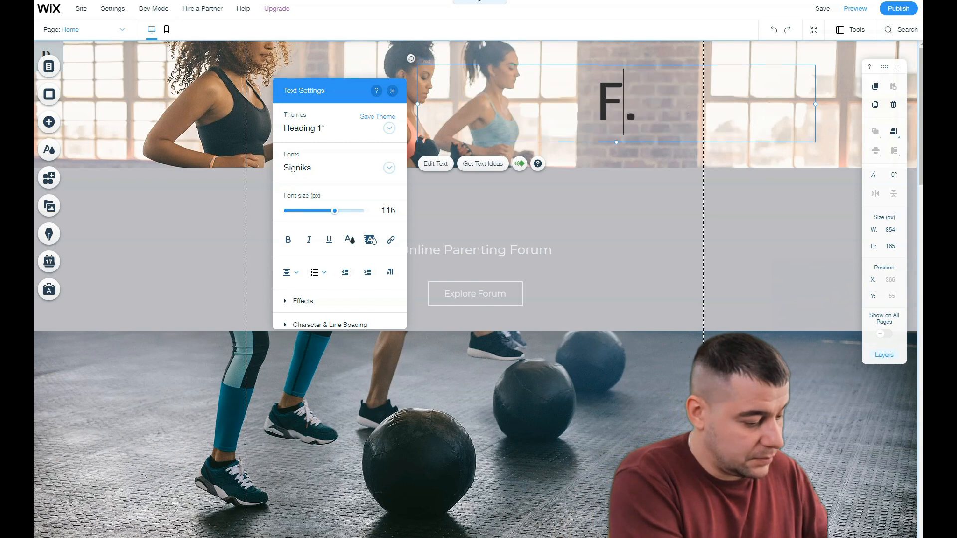
type("e for fun")
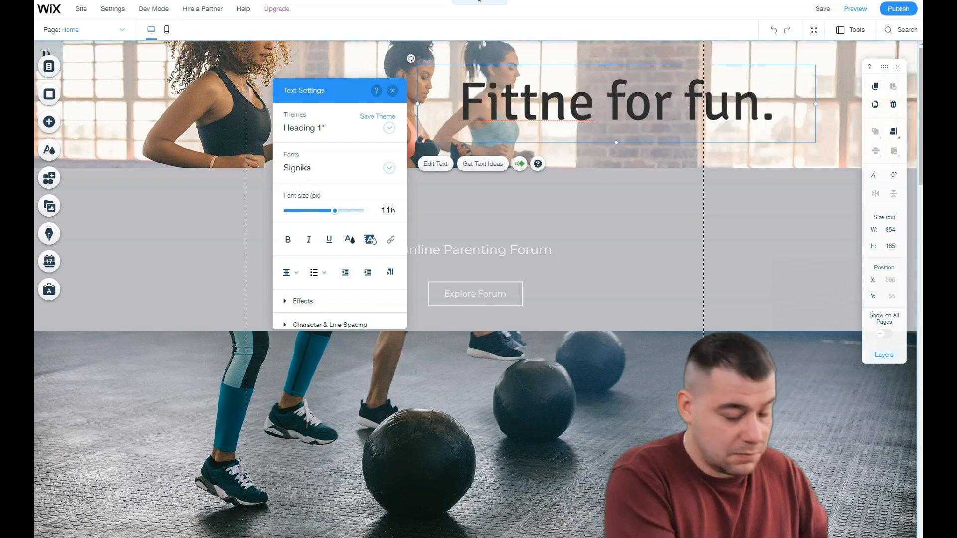
left_click(595, 107)
type("ss")
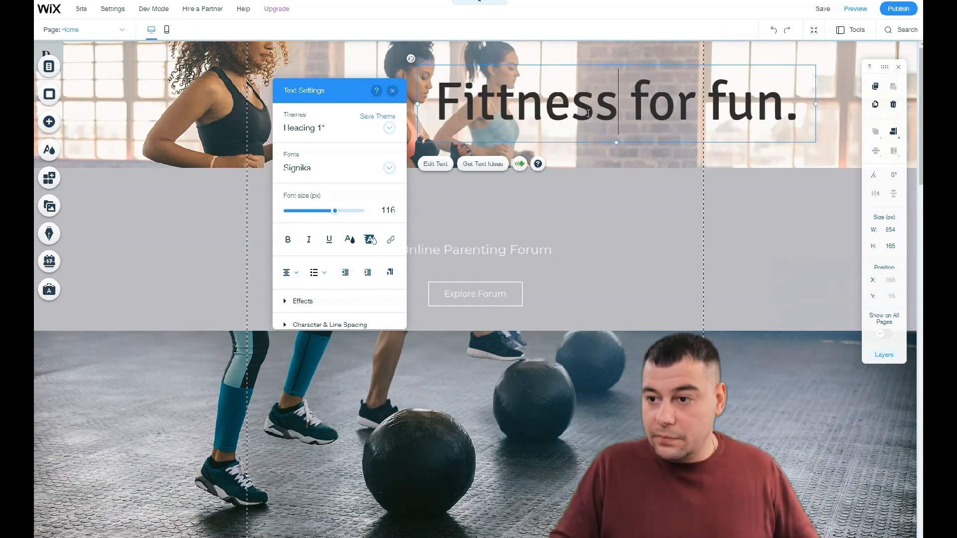
left_click(786, 183)
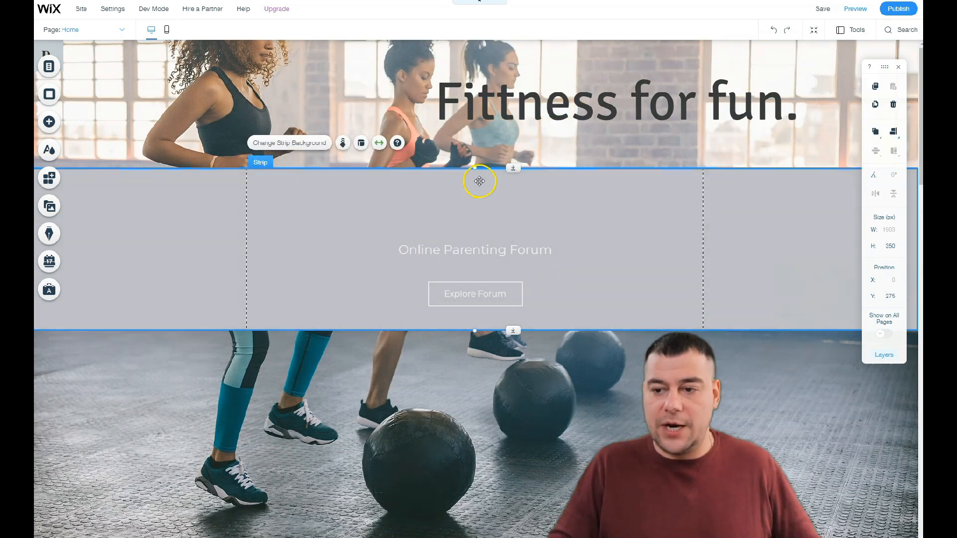
Step: Set the animation of the "Fittness for fun." title to Expand-In
left_click(501, 107)
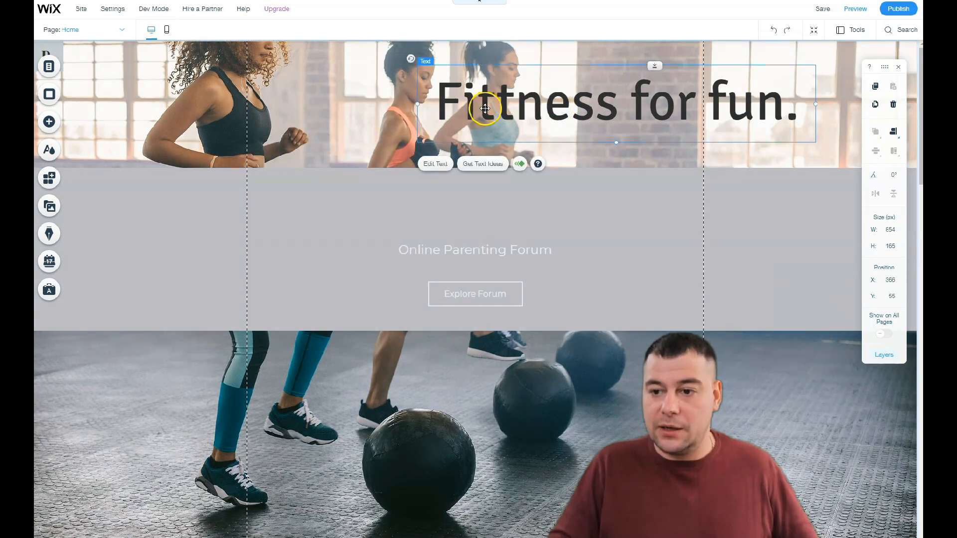
left_click(520, 164)
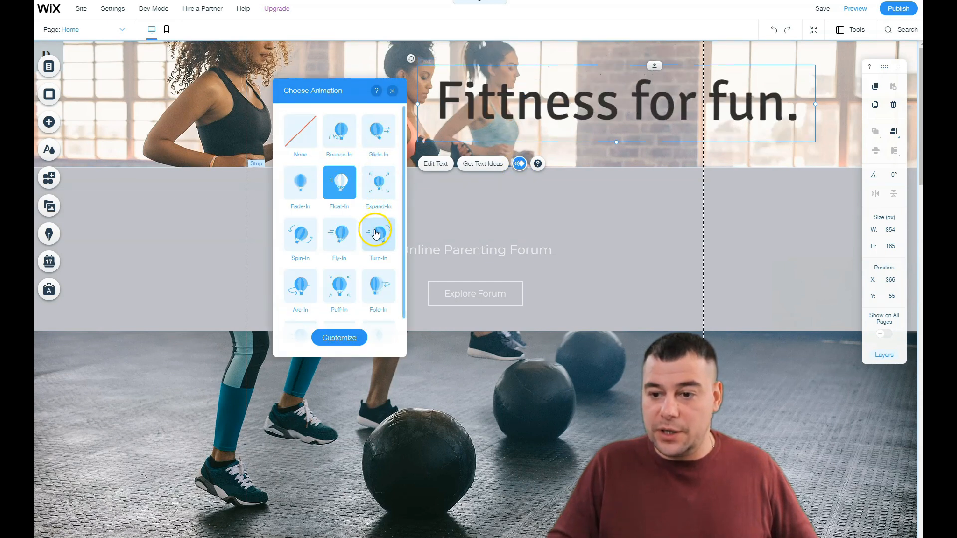
left_click(341, 242)
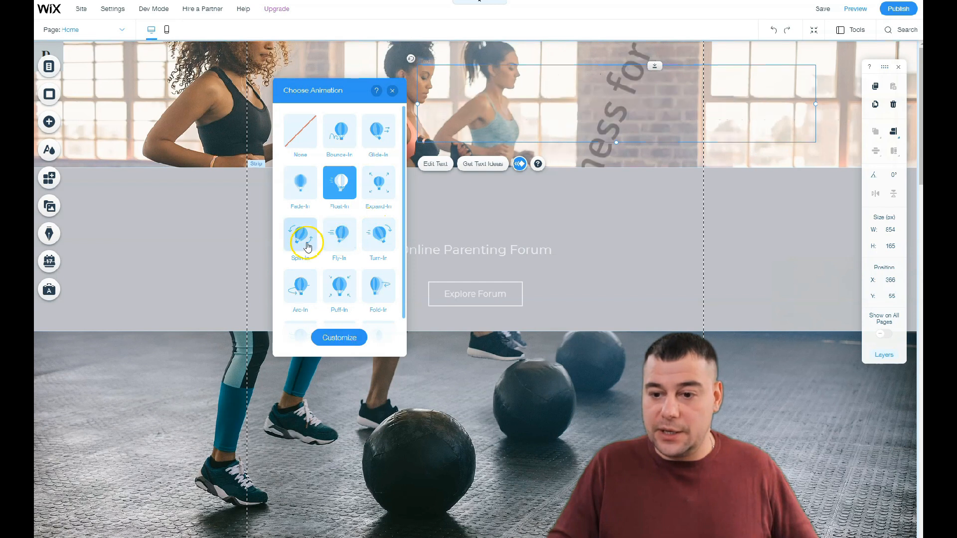
left_click(370, 175)
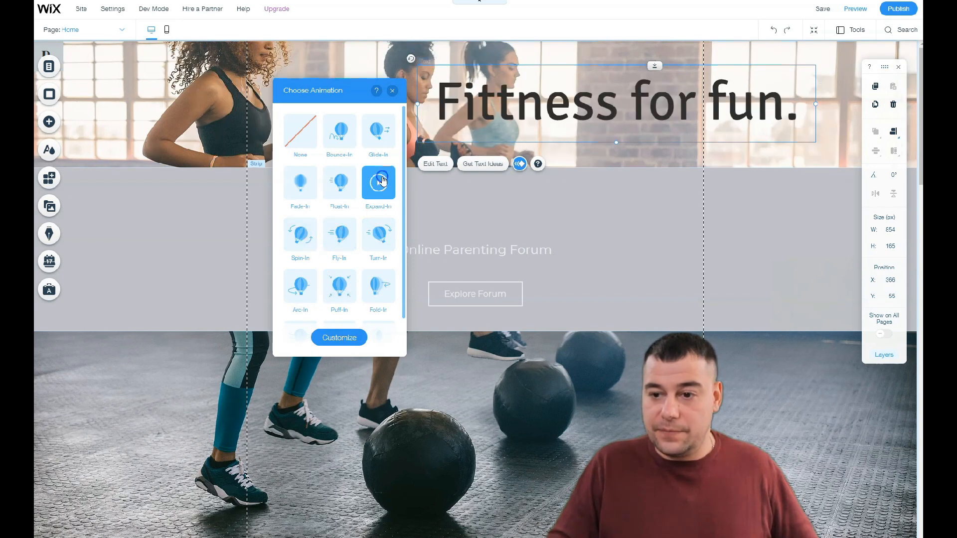
left_click(393, 92)
Step: Move the subtitle up to about Y 371 and change its text to "Online Fitness Forum"
scroll(444, 201, "down", 2)
scroll(449, 248, "up", 2)
left_click_drag(449, 248, 459, 222)
double_click(459, 221)
double_click(461, 221)
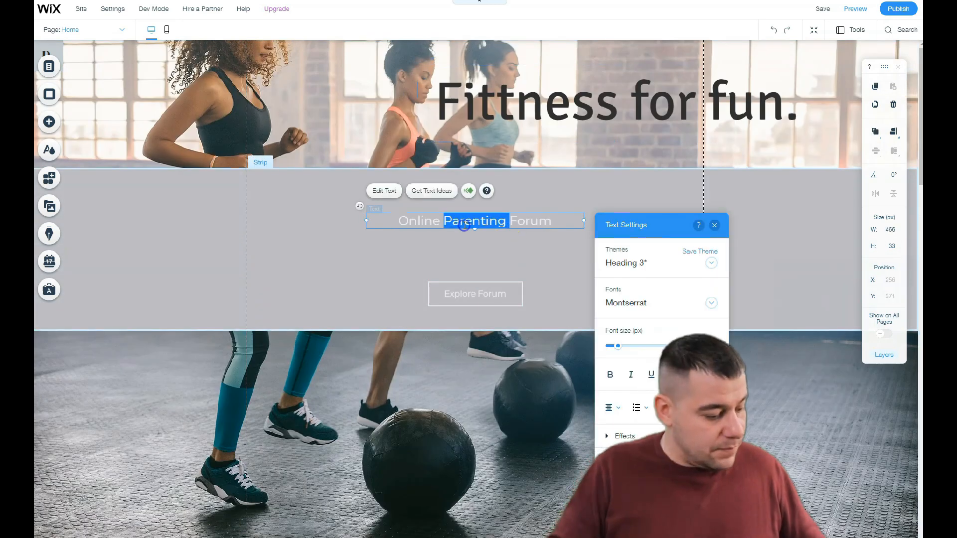
type("Fittness")
left_click(501, 224)
Step: Correct the title's spelling to "Fitness for fun." and move the "Online Fitness Forum" subtitle down to about Y 403
double_click(521, 105)
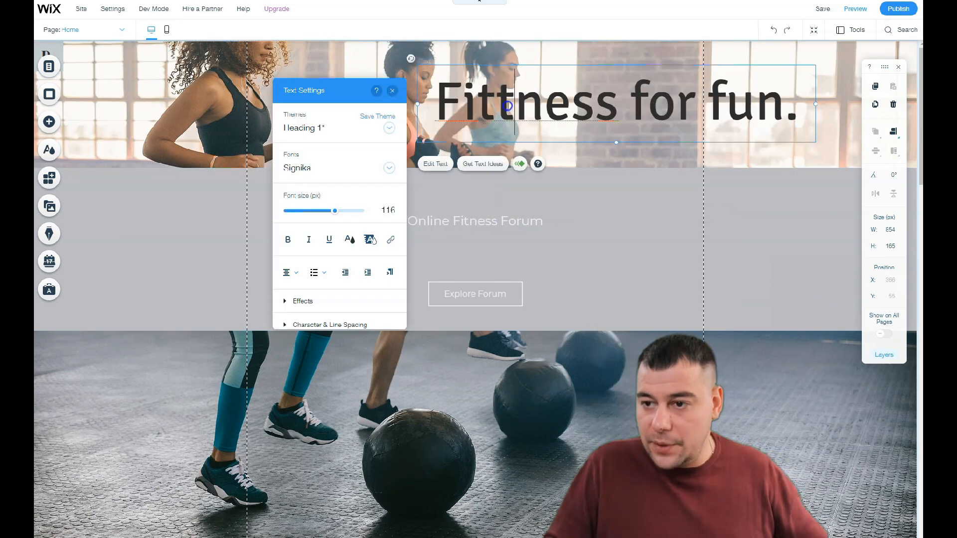
key("BackSpace")
left_click(566, 219)
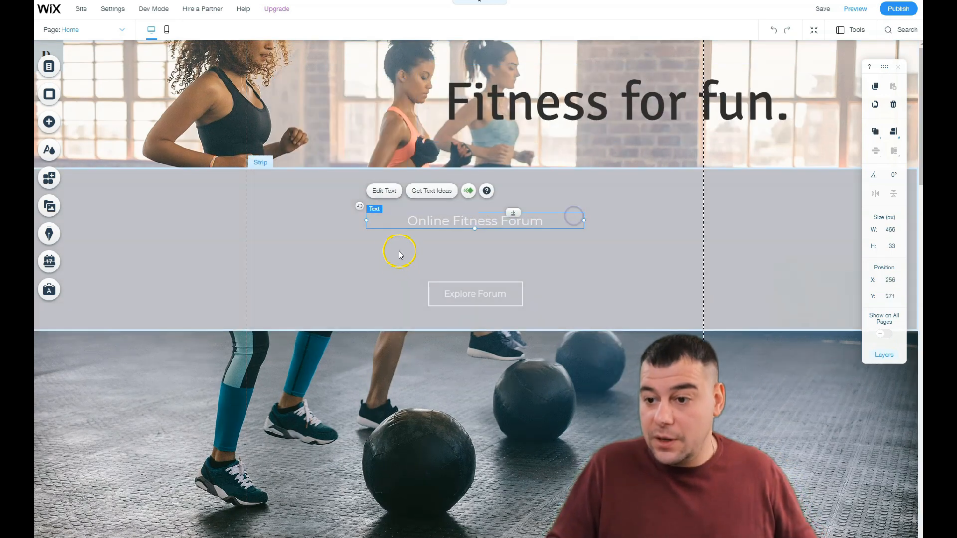
mouse_move(472, 241)
left_mouse_down()
mouse_move(461, 237)
mouse_move(480, 238)
mouse_move(477, 231)
mouse_move(479, 251)
mouse_move(478, 231)
mouse_move(481, 252)
mouse_move(485, 231)
mouse_move(468, 238)
left_mouse_up()
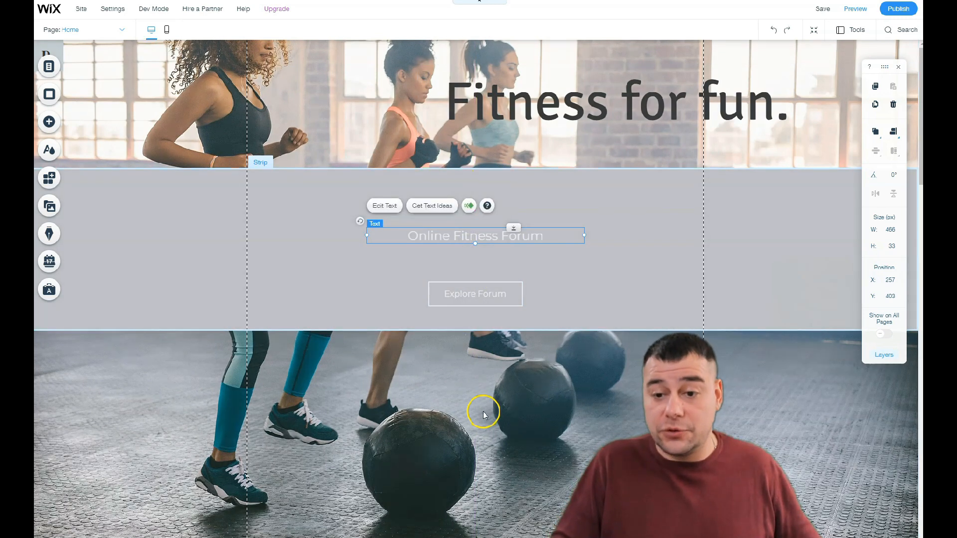
Step: Examine the link options of the Explore Forum button, including the Email type, and close them without saving
scroll(391, 359, "down", 2)
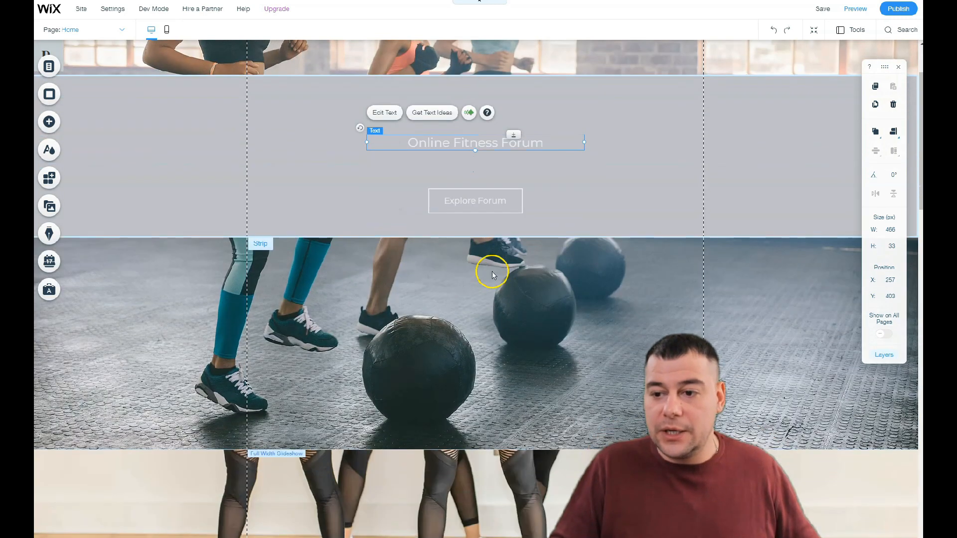
double_click(456, 202)
left_click(540, 167)
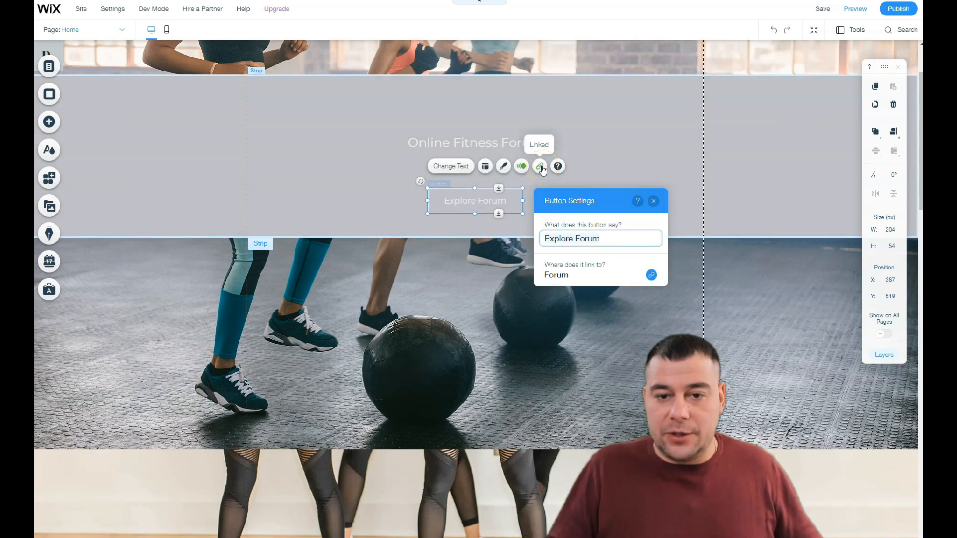
left_click(541, 168)
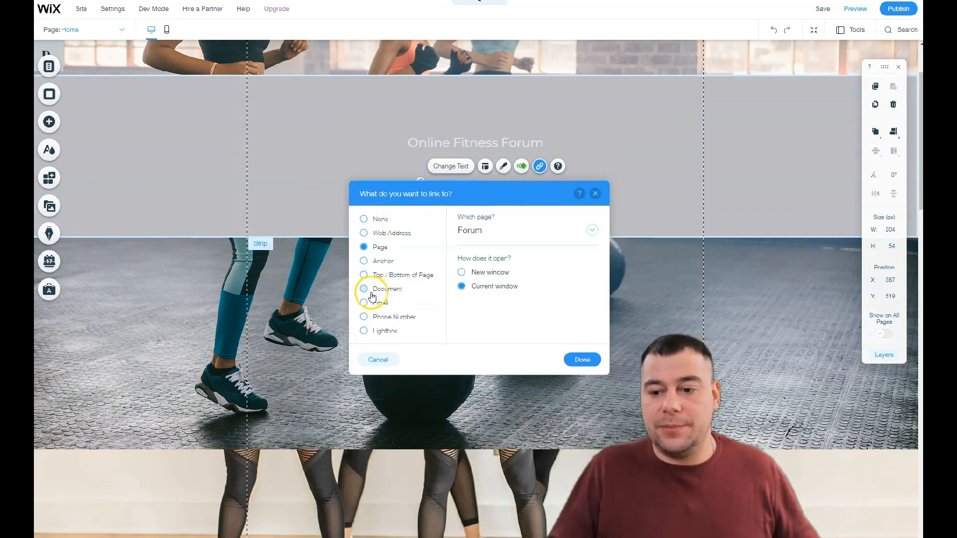
left_click(364, 305)
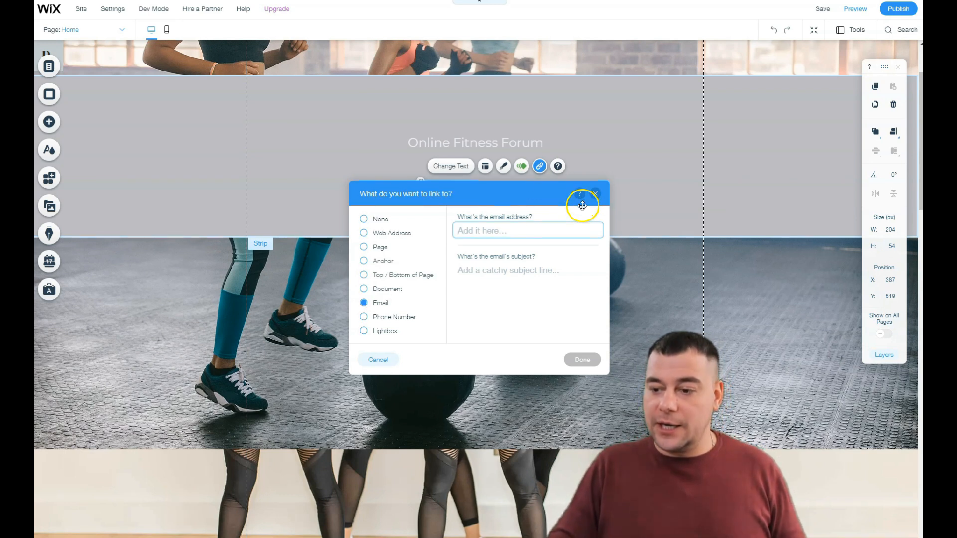
left_click(595, 193)
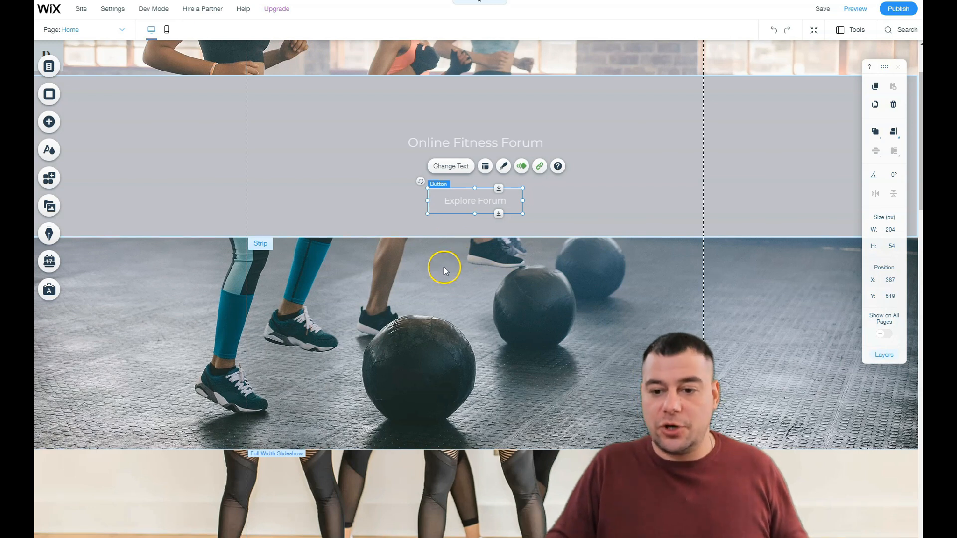
Step: Browse the Wix App Market from the trending apps to the Social Apps section and close it
scroll(444, 271, "down", 4)
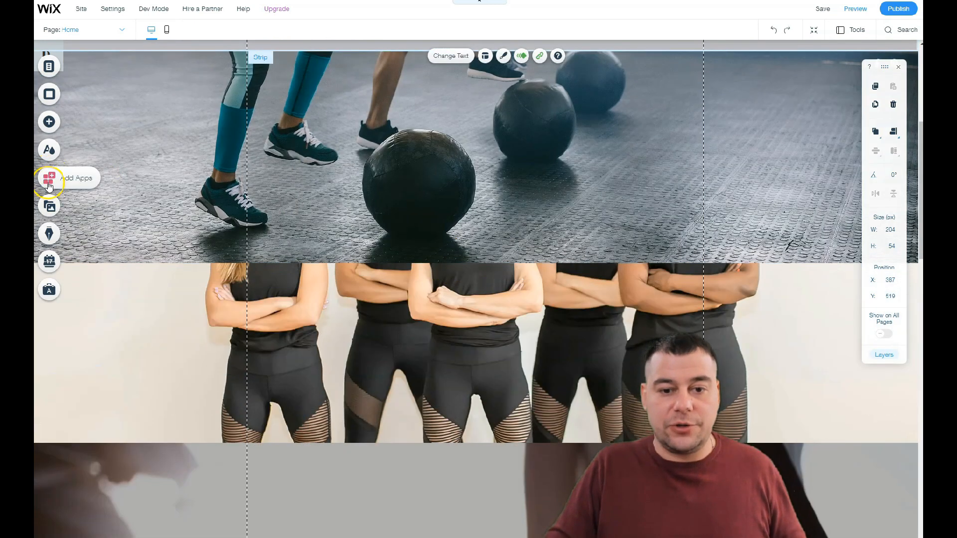
left_click(49, 184)
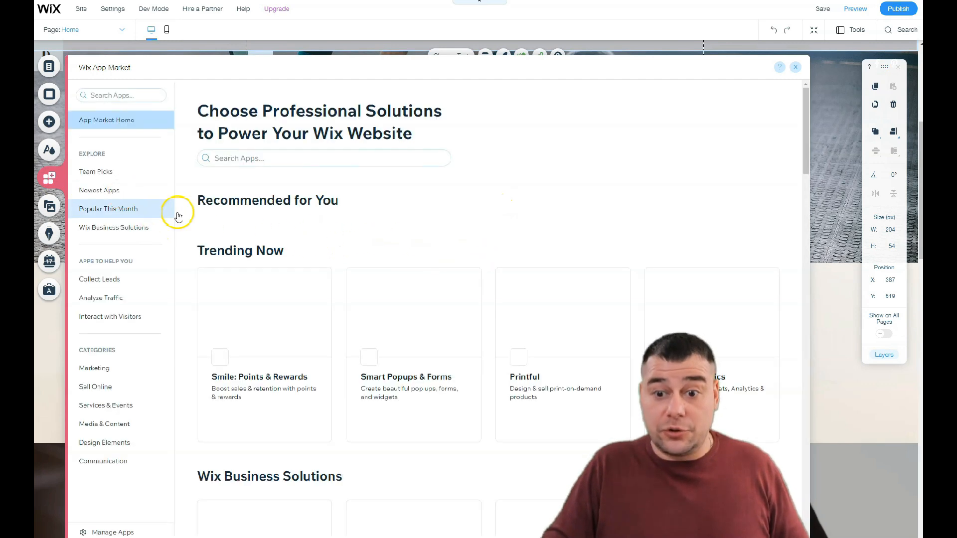
scroll(466, 339, "down", 15)
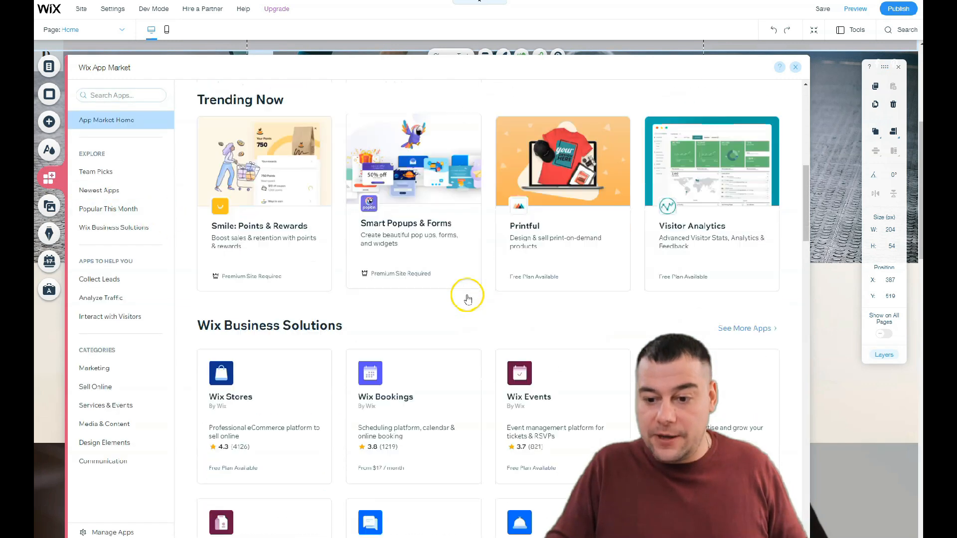
scroll(467, 289, "down", 8)
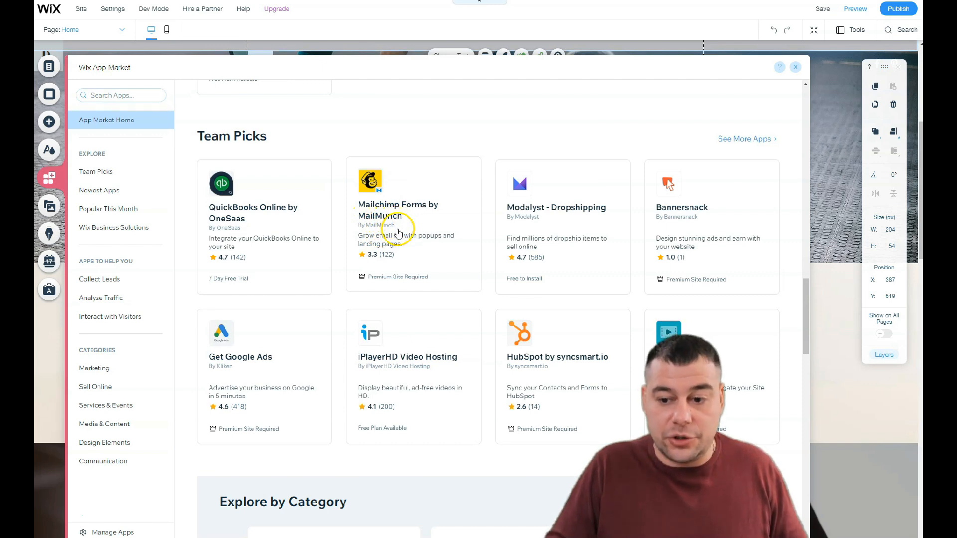
scroll(400, 233, "down", 12)
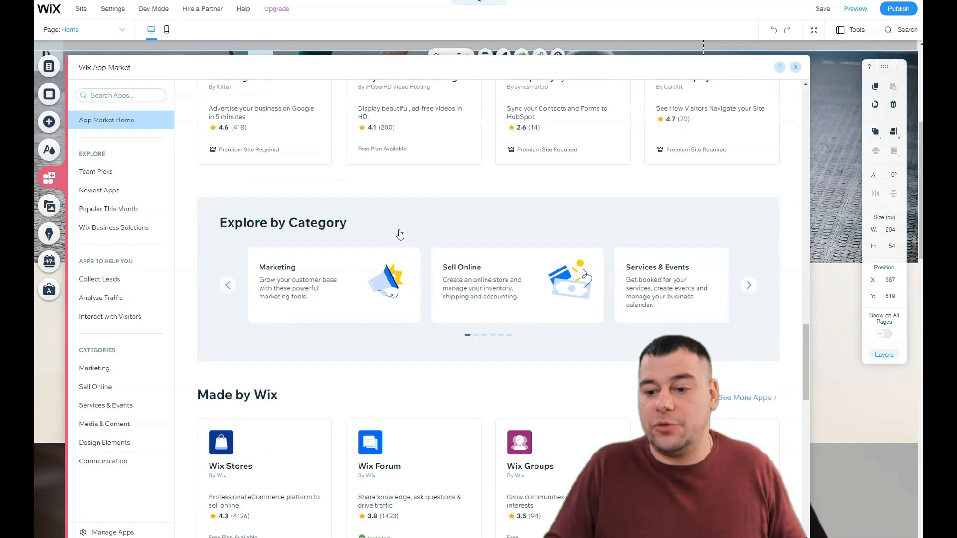
scroll(400, 233, "down", 8)
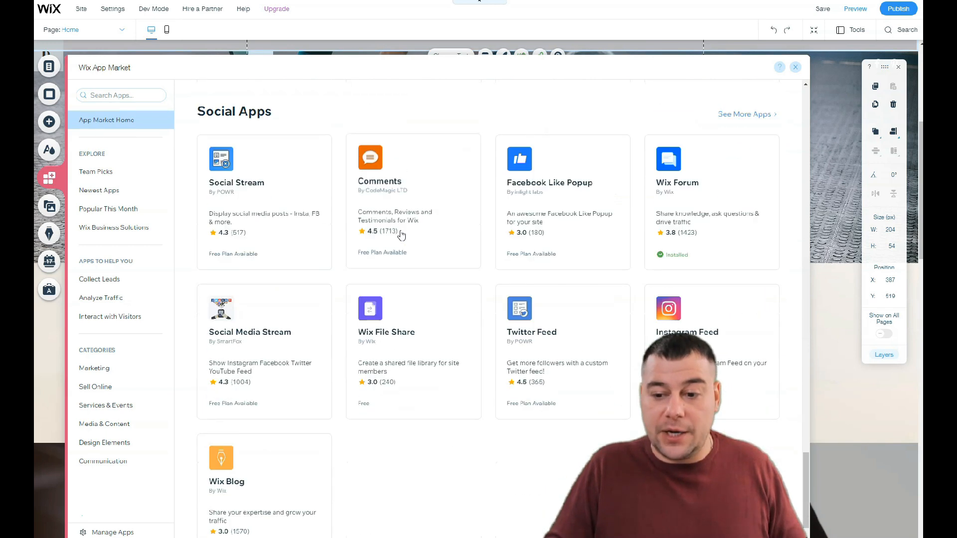
scroll(406, 238, "up", 5)
scroll(482, 265, "down", 5)
left_click(692, 283)
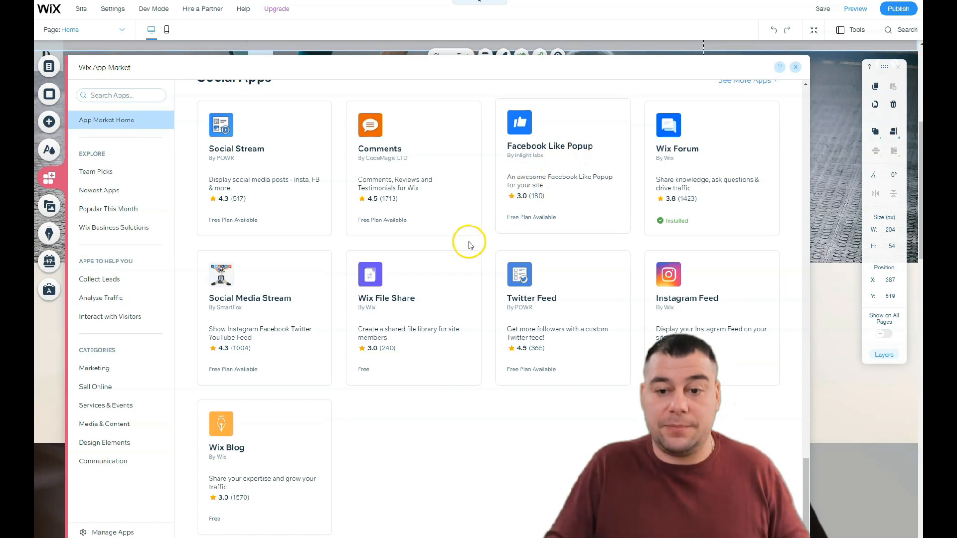
scroll(259, 249, "up", 5)
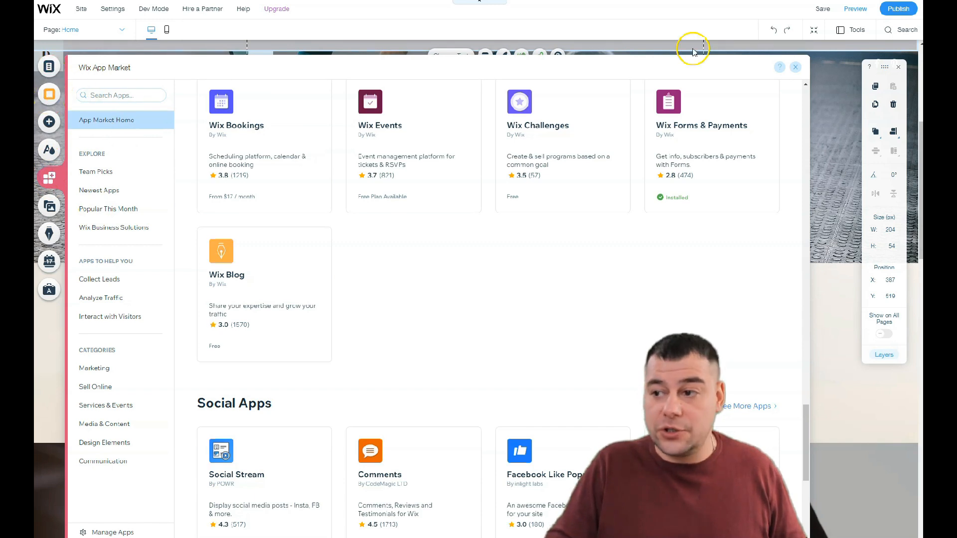
left_click(796, 67)
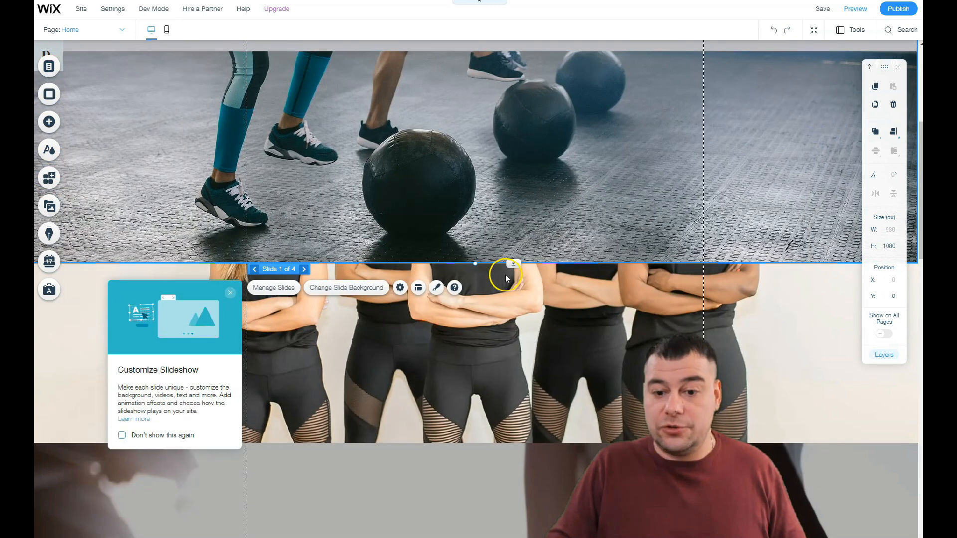
Step: Open the background image library for the YOUR BRAND strip on the home page
scroll(506, 278, "down", 5)
left_click(226, 294)
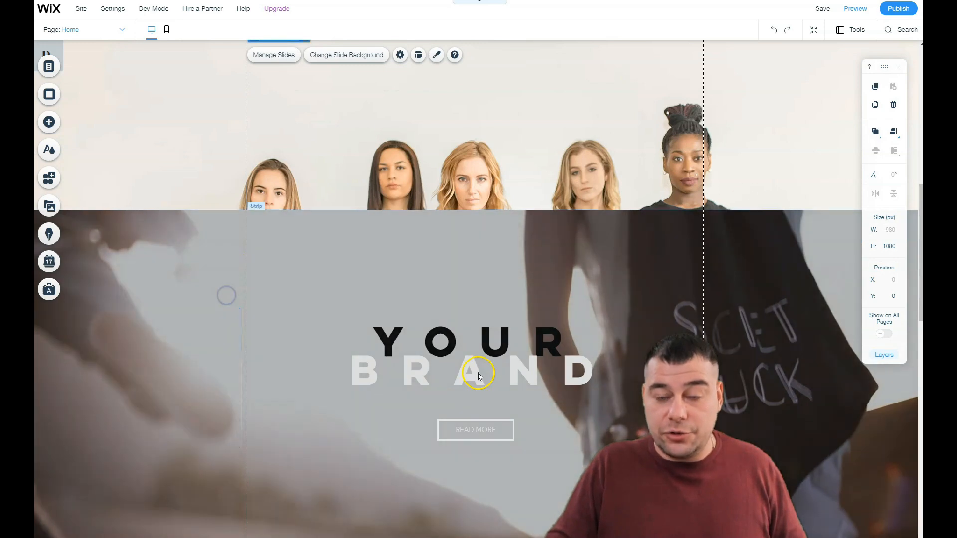
scroll(300, 284, "down", 1)
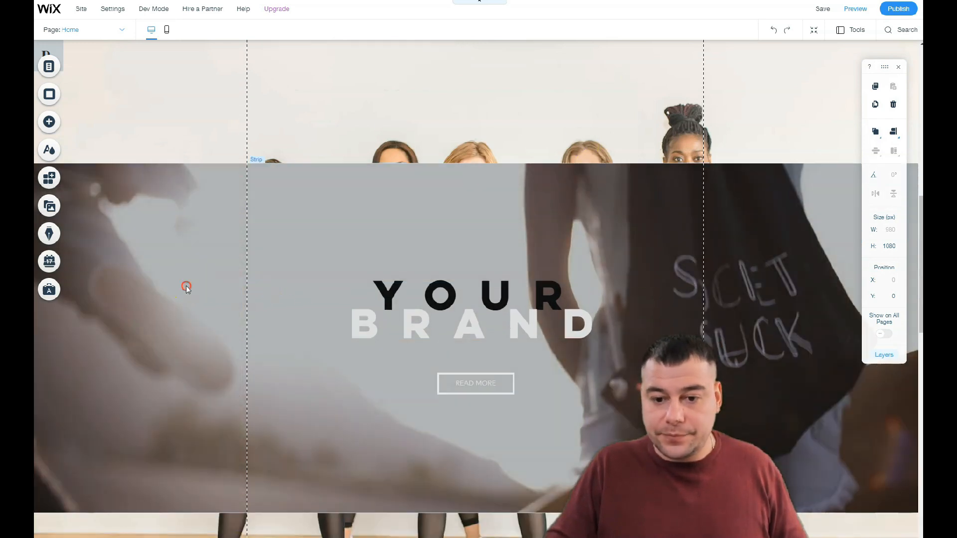
right_click(186, 288)
left_click(160, 295)
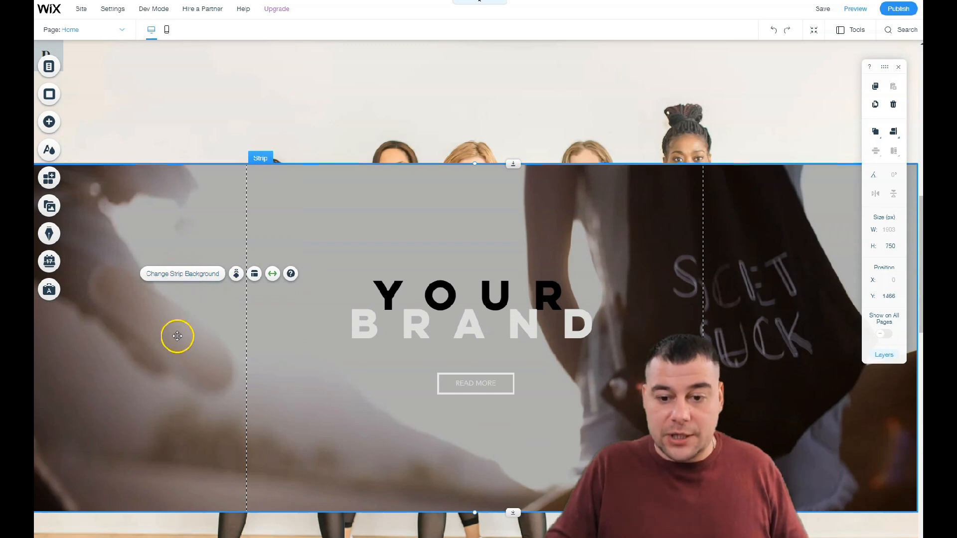
left_click(161, 274)
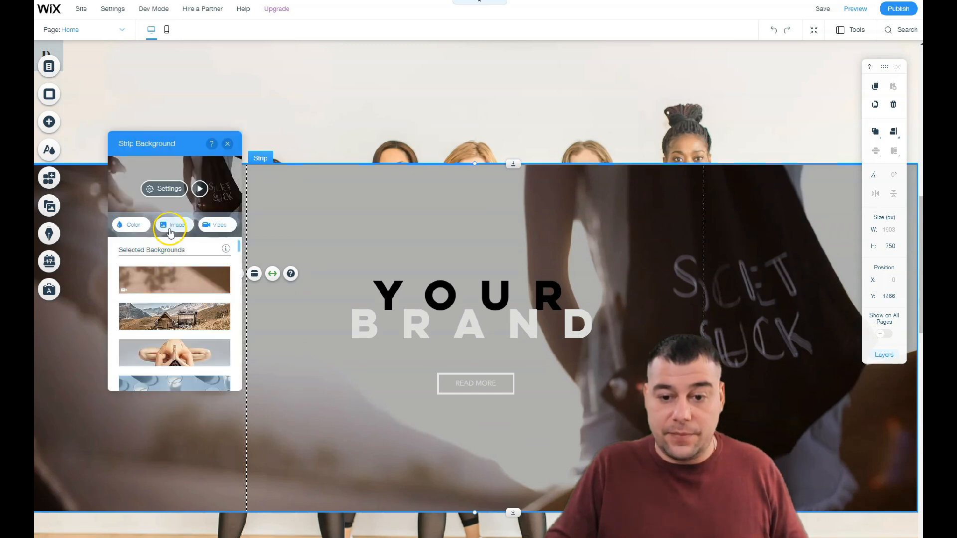
left_click(170, 229)
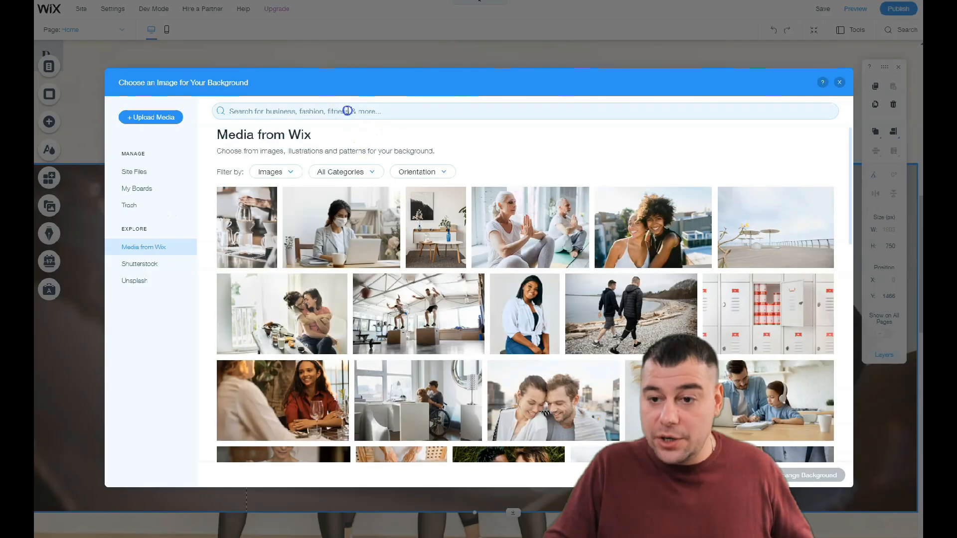
Step: Search the Wix media for "fitness" and apply the Fitness Class image as the YOUR BRAND strip's background
left_click(348, 110)
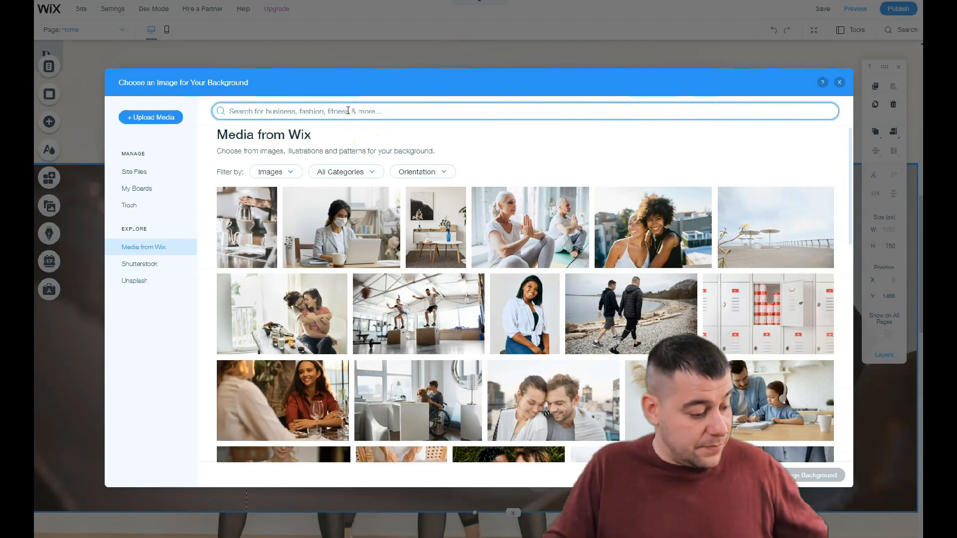
type("fitness")
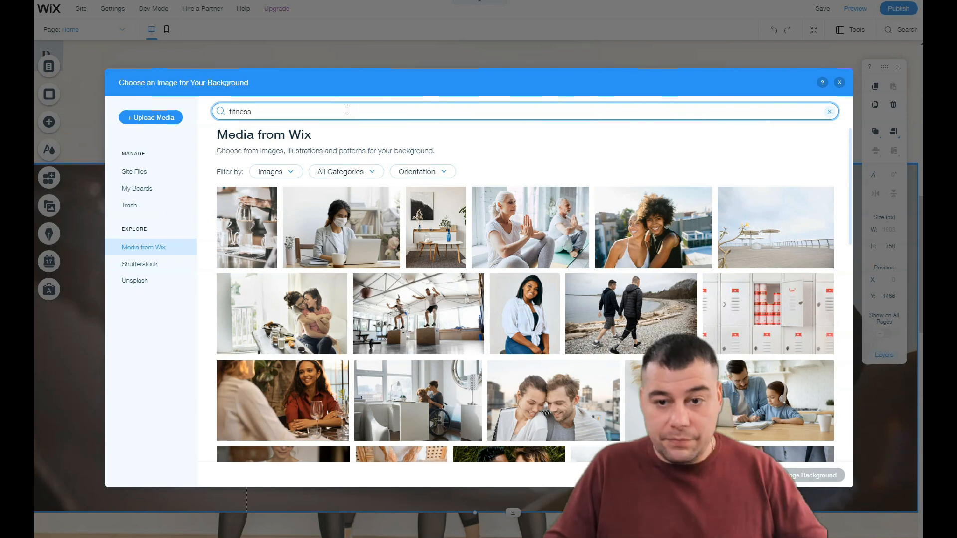
key("Return")
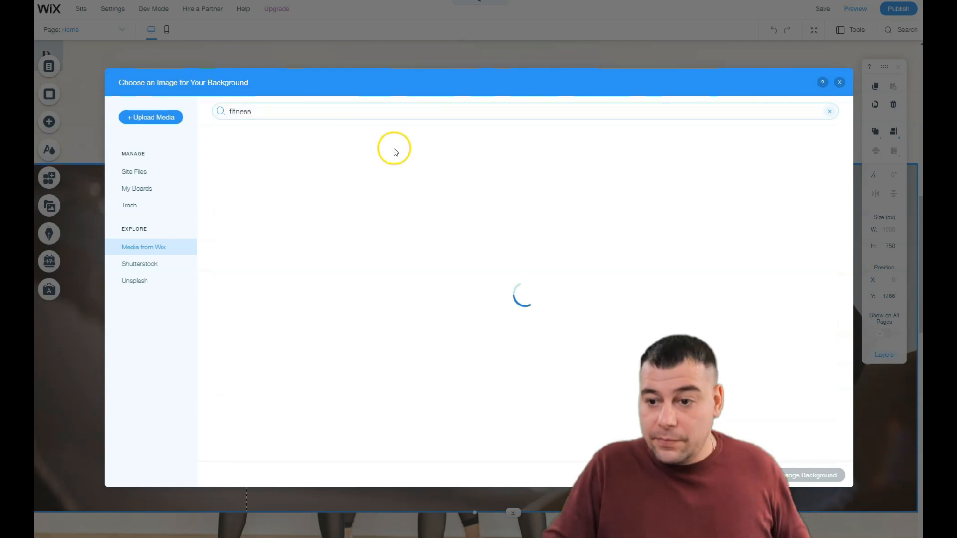
scroll(543, 289, "down", 3)
left_click(400, 289)
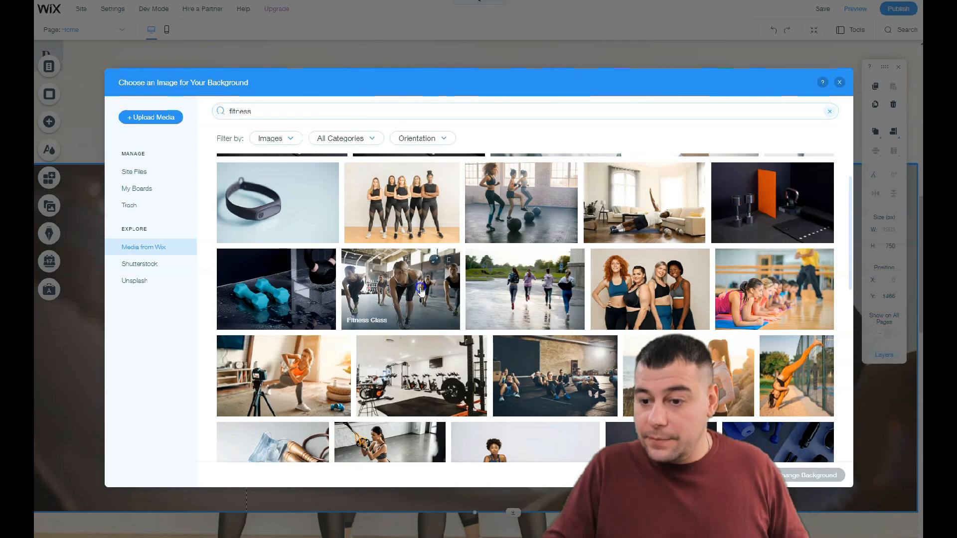
left_click(827, 476)
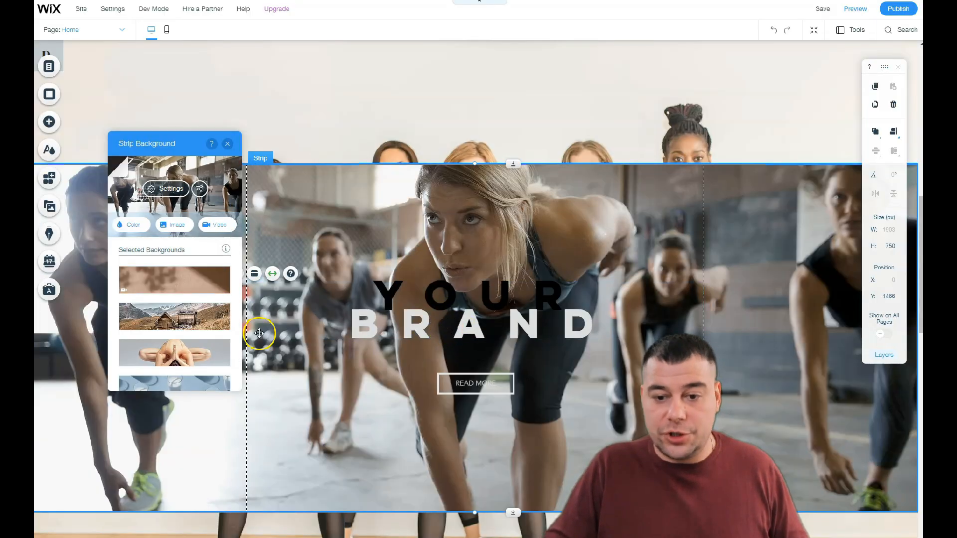
Step: Reduce the opacity of the strip's background image and set the color behind it to white (#FFFFFF)
left_click(171, 188)
left_click_drag(203, 213, 158, 208)
left_click(224, 246)
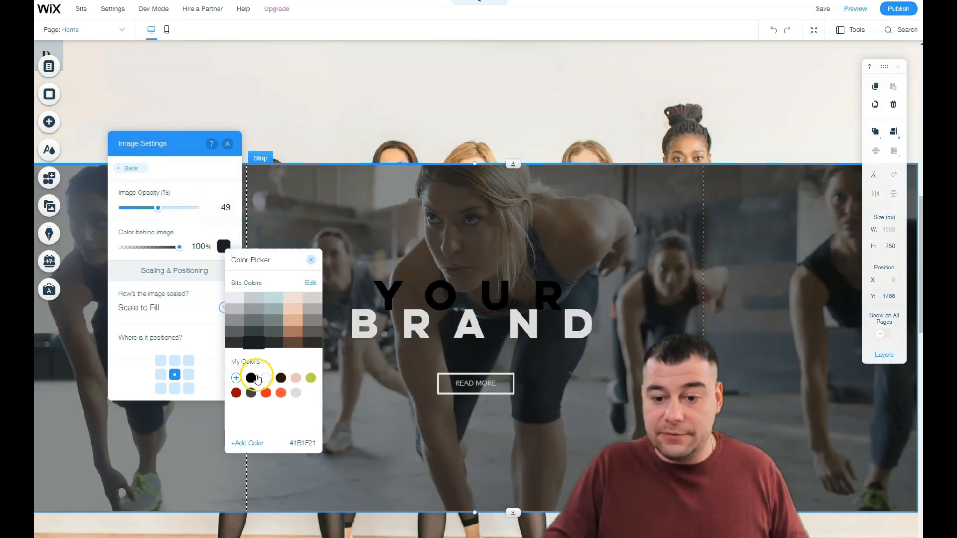
left_click(266, 378)
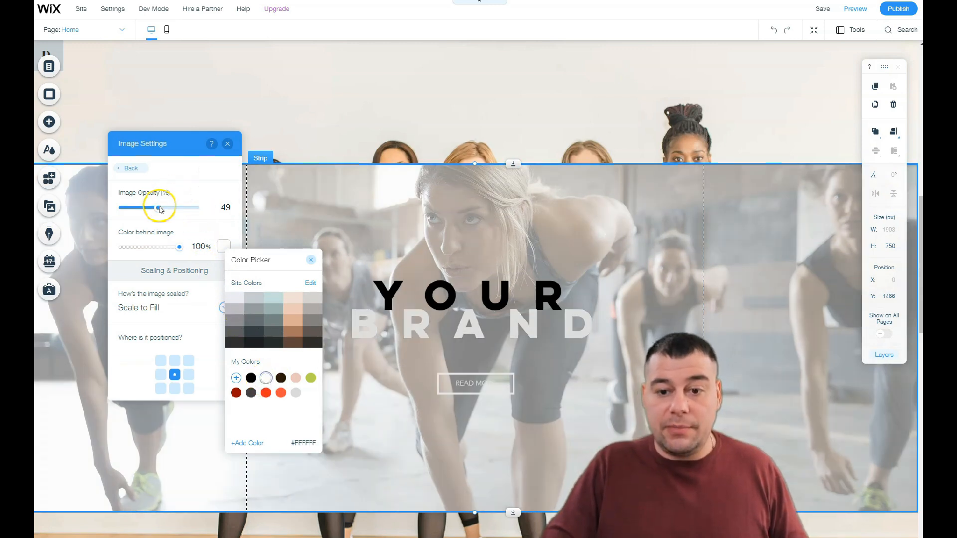
left_click_drag(165, 210, 168, 212)
left_click(227, 144)
Step: Review the home page strips from the title area down to the Branding, Storytelling, Design and Consulting columns
scroll(541, 346, "down", 3)
scroll(542, 349, "up", 12)
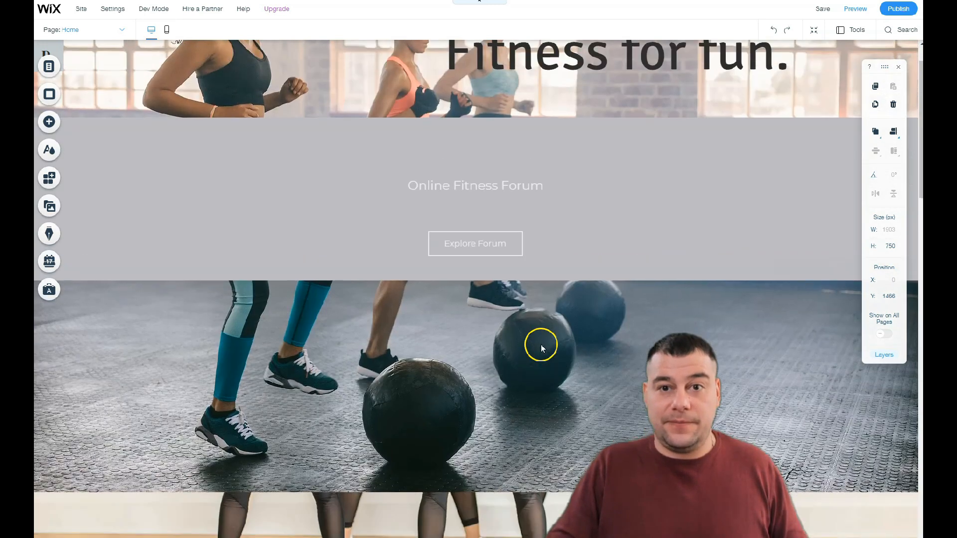
scroll(543, 346, "down", 10)
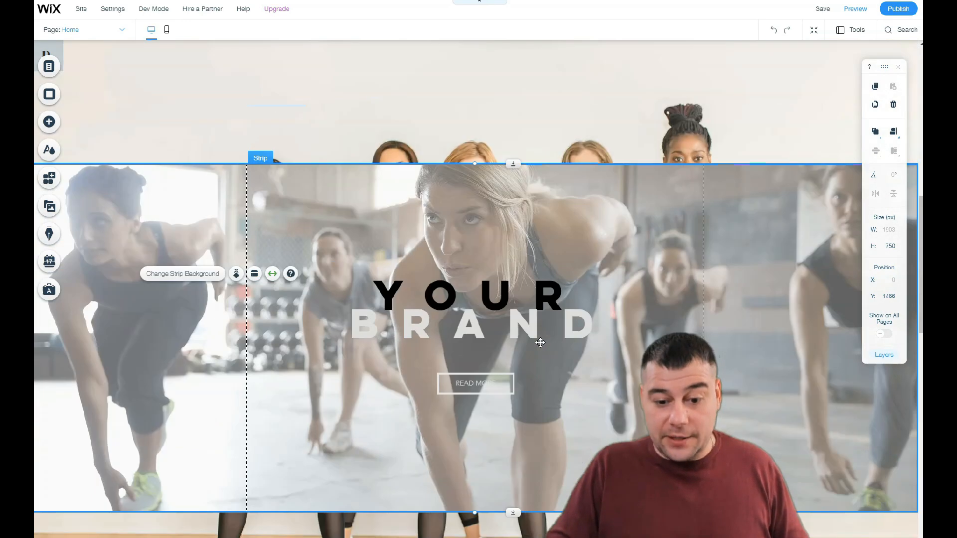
scroll(530, 339, "down", 5)
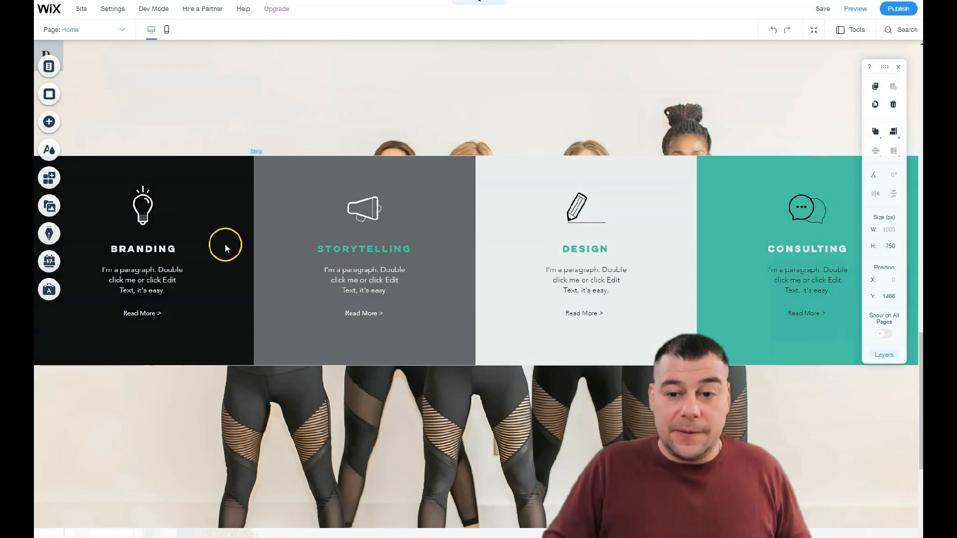
scroll(224, 246, "up", 10)
scroll(240, 269, "up", 3)
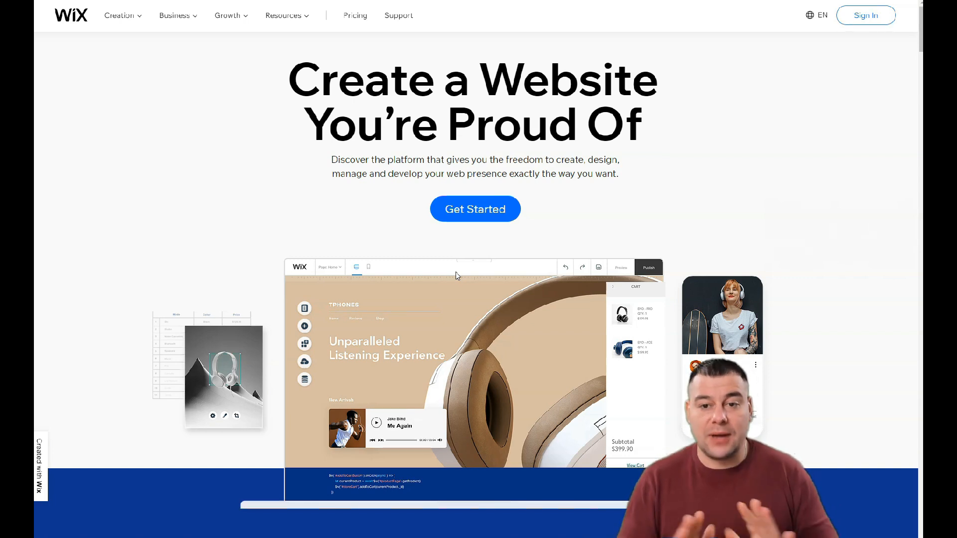
scroll(420, 198, "down", 7)
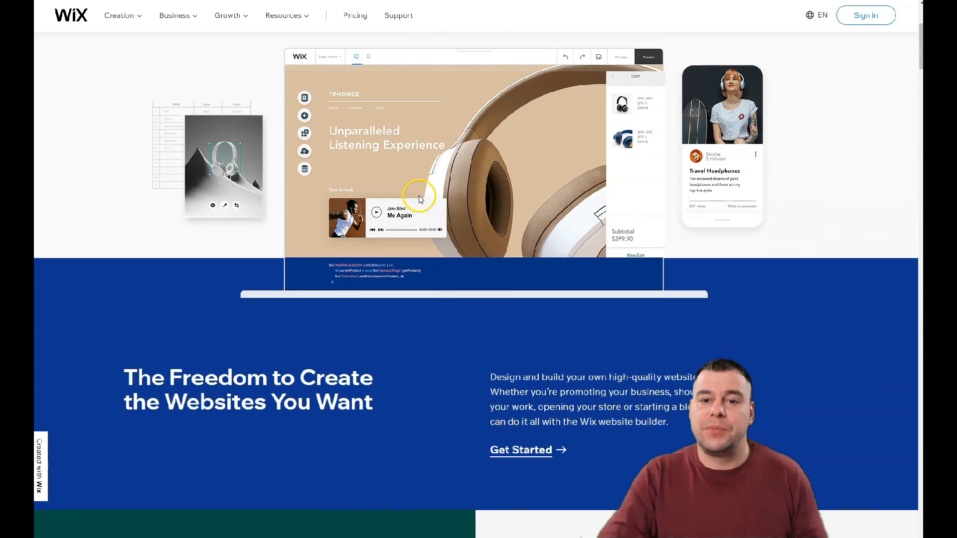
scroll(441, 168, "down", 5)
scroll(438, 171, "down", 6)
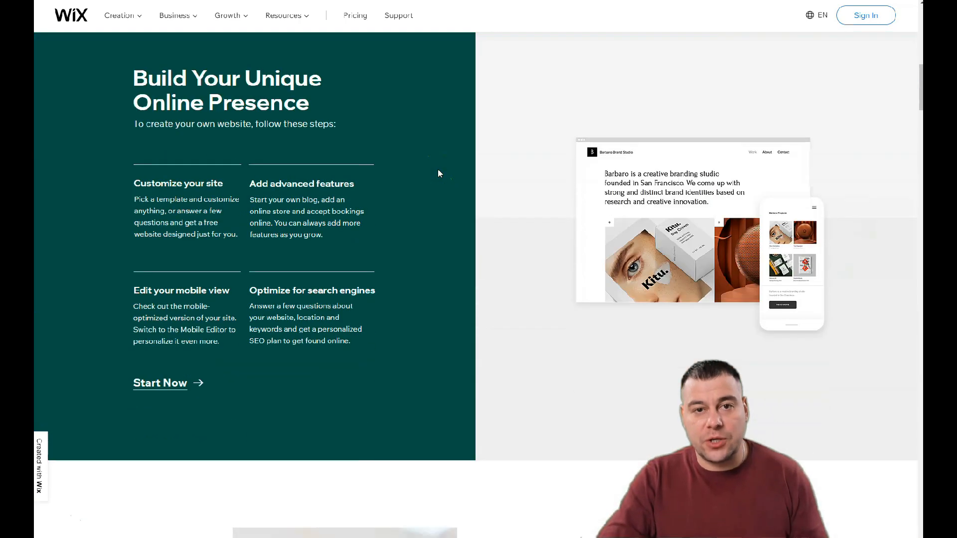
Step: Look through the Wix website builder page, examining the creation steps, editor options, features, sample templates and frequently asked questions
scroll(438, 171, "down", 15)
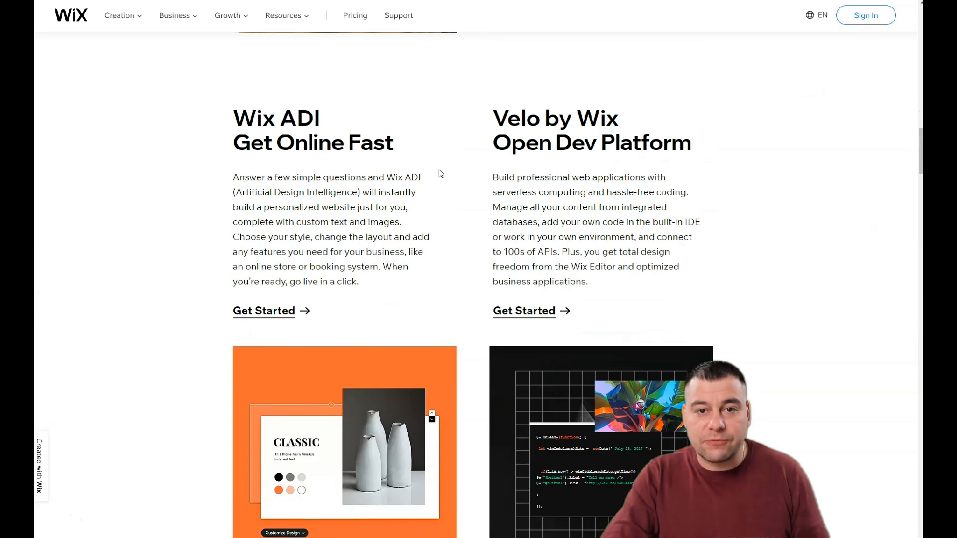
scroll(441, 173, "down", 13)
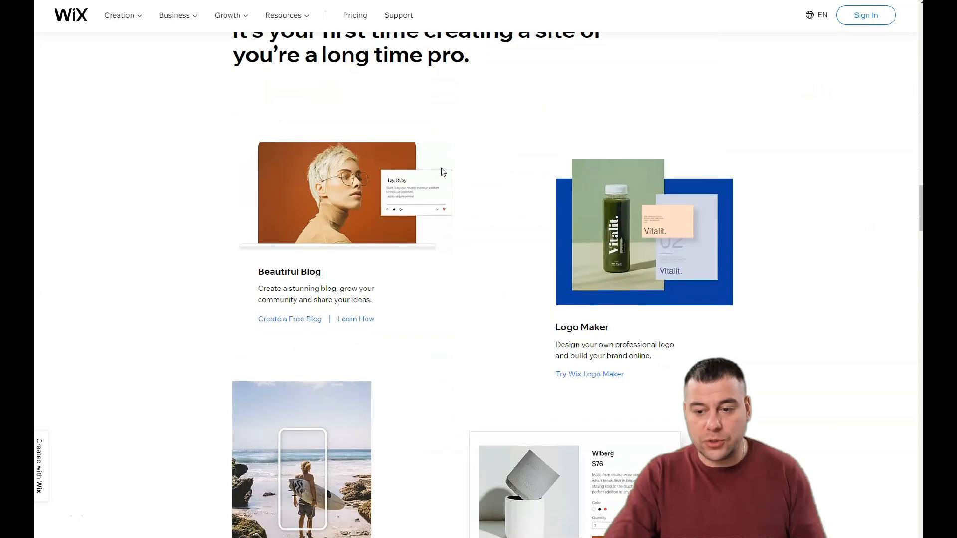
scroll(441, 169, "down", 14)
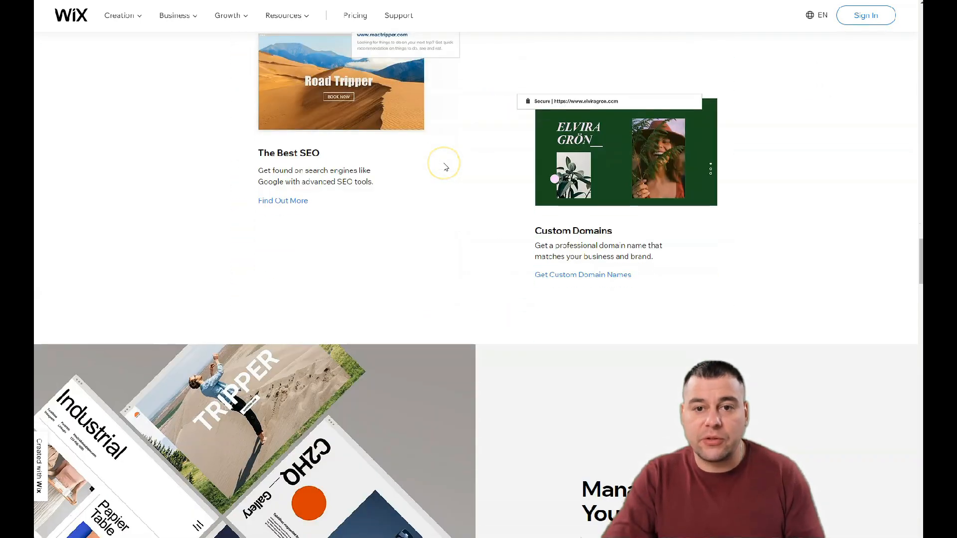
scroll(448, 164, "down", 14)
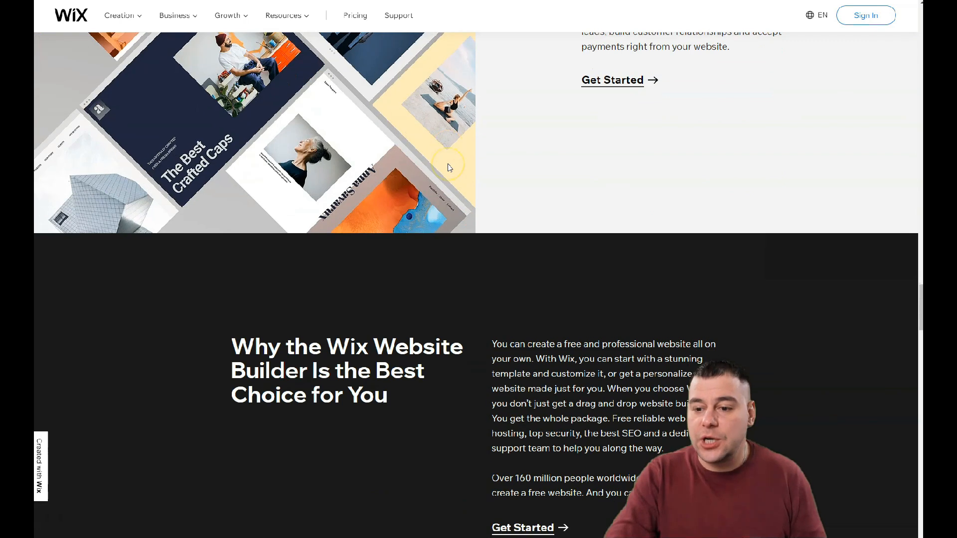
scroll(448, 162, "down", 15)
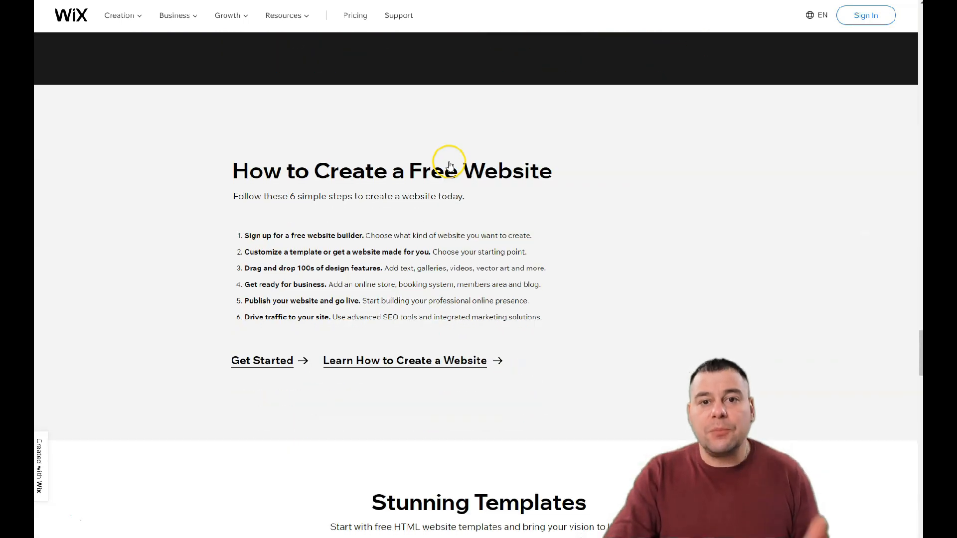
scroll(451, 163, "up", 4)
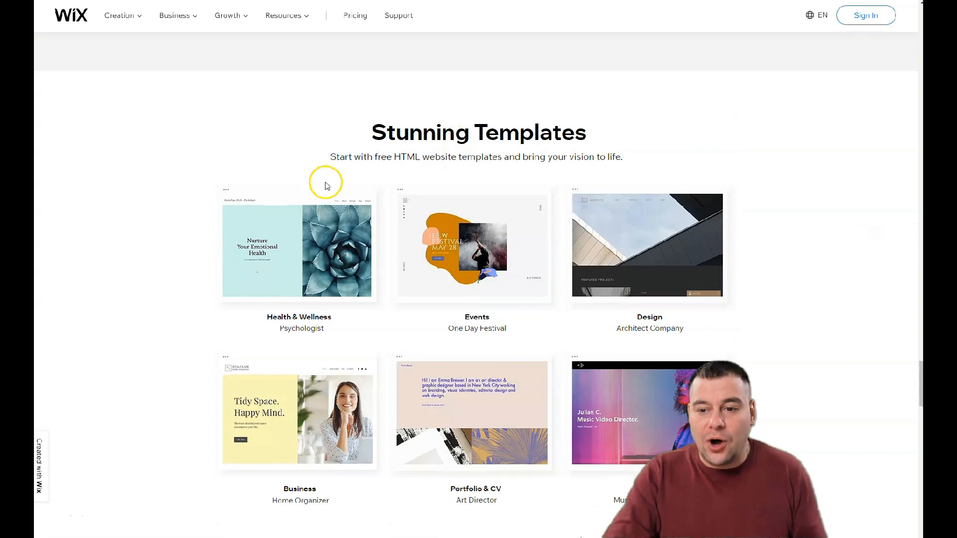
scroll(329, 169, "down", 5)
scroll(351, 157, "down", 6)
scroll(353, 156, "down", 15)
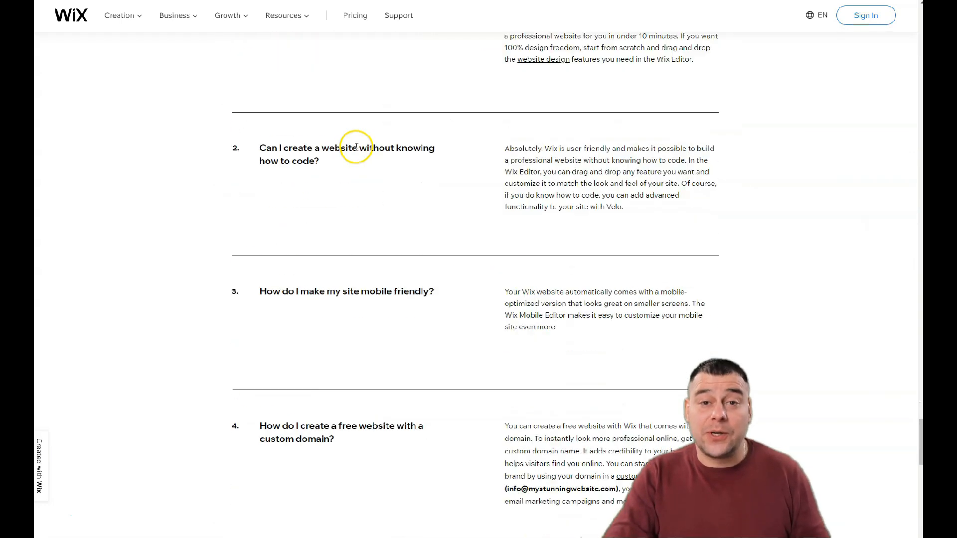
scroll(374, 163, "up", 20)
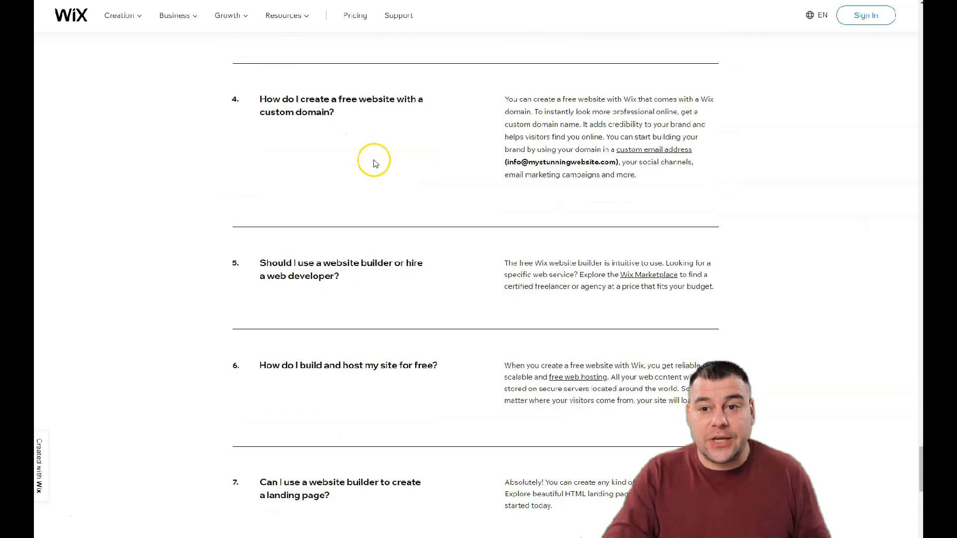
scroll(414, 253, "up", 20)
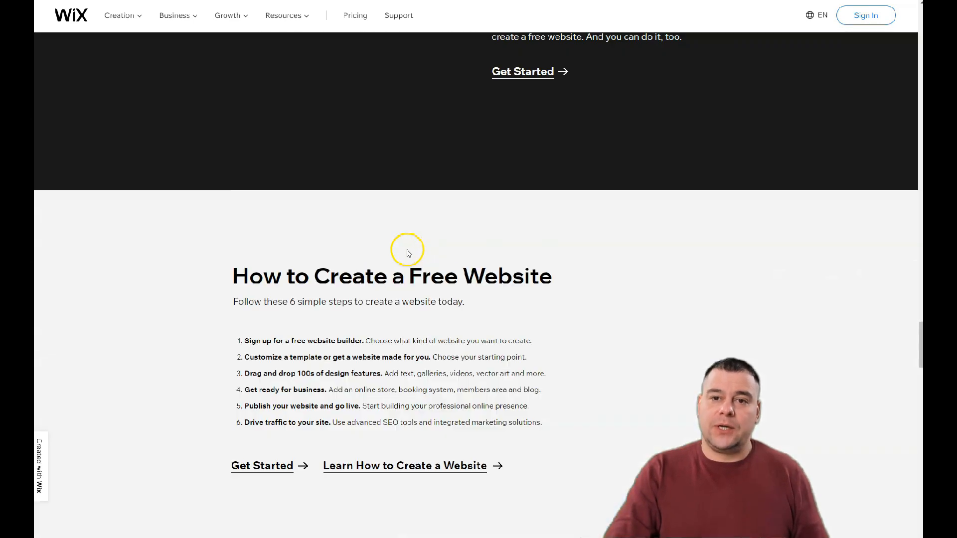
scroll(407, 249, "up", 20)
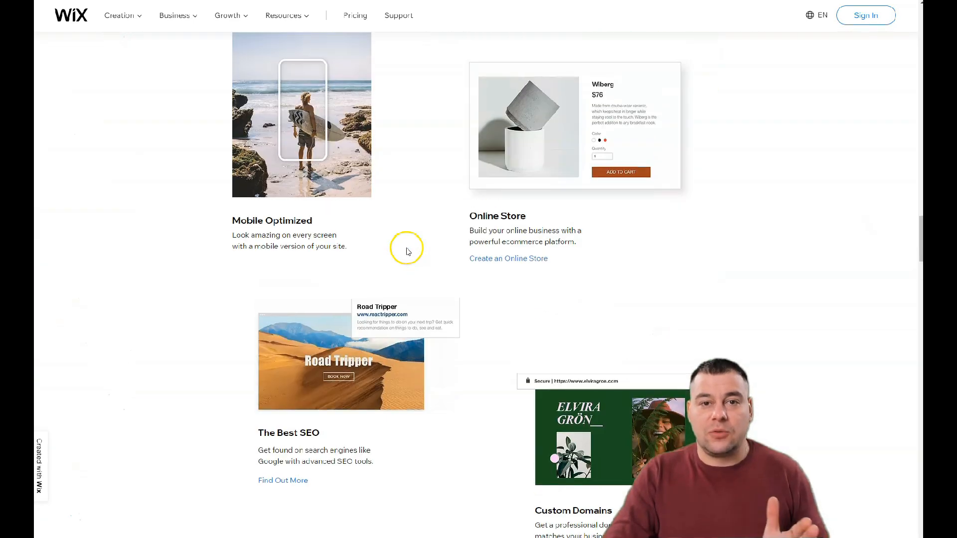
scroll(408, 233, "up", 20)
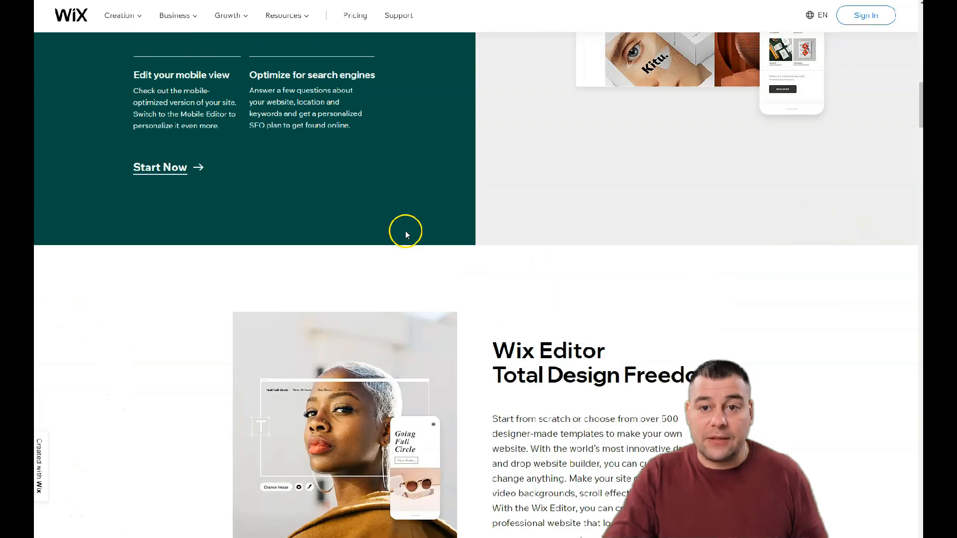
scroll(409, 230, "up", 3)
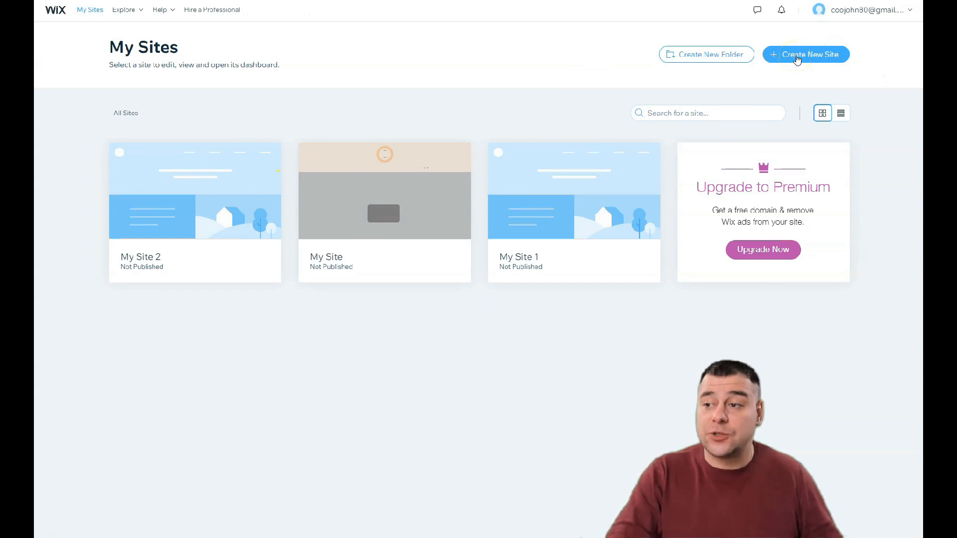
Step: Create a new site with Other as the kind of website and filter the template gallery to Online Education under Creative
left_click(795, 57)
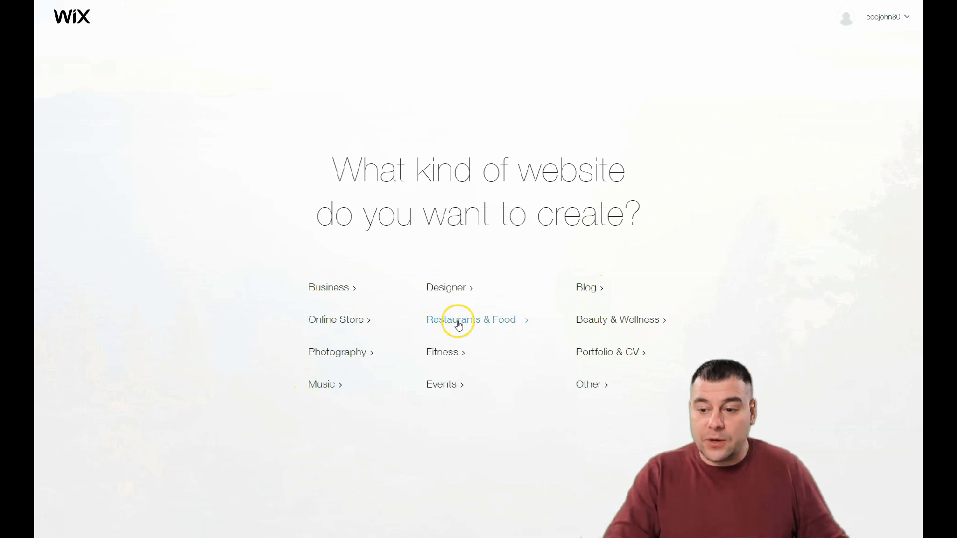
left_click(592, 386)
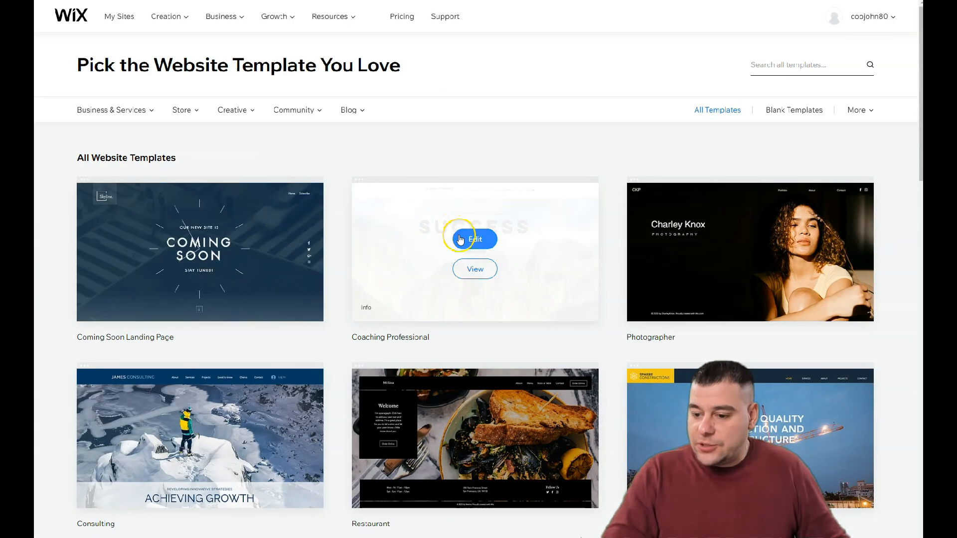
mouse_move(122, 108)
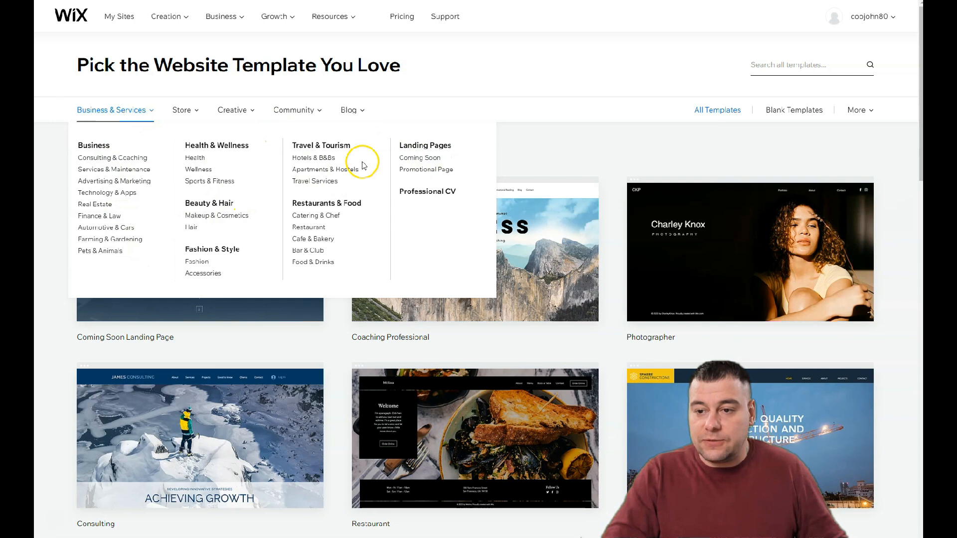
mouse_move(196, 108)
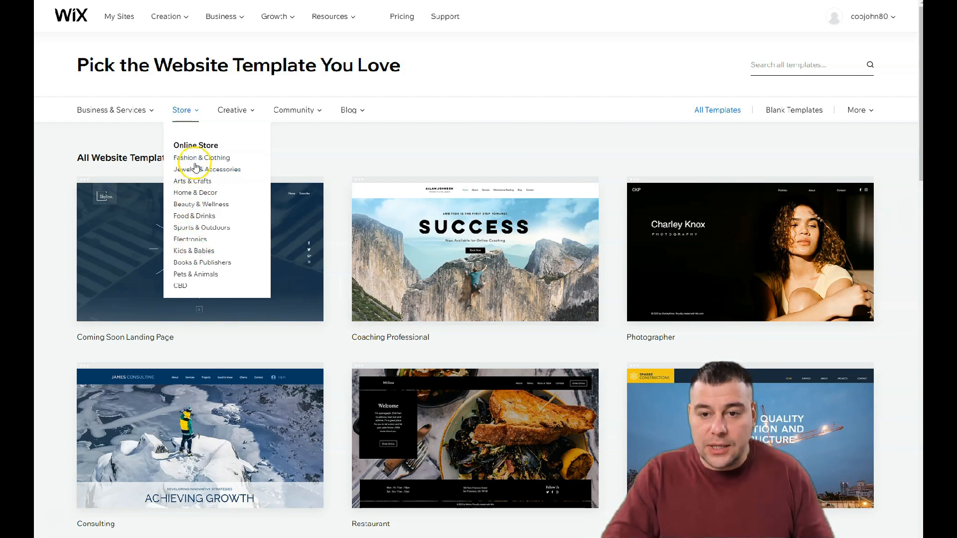
mouse_move(246, 114)
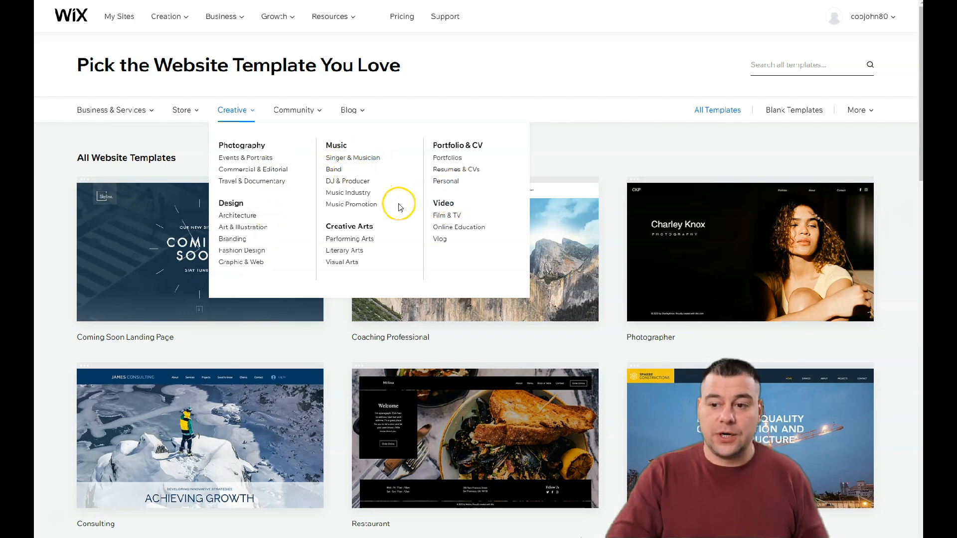
left_click(449, 227)
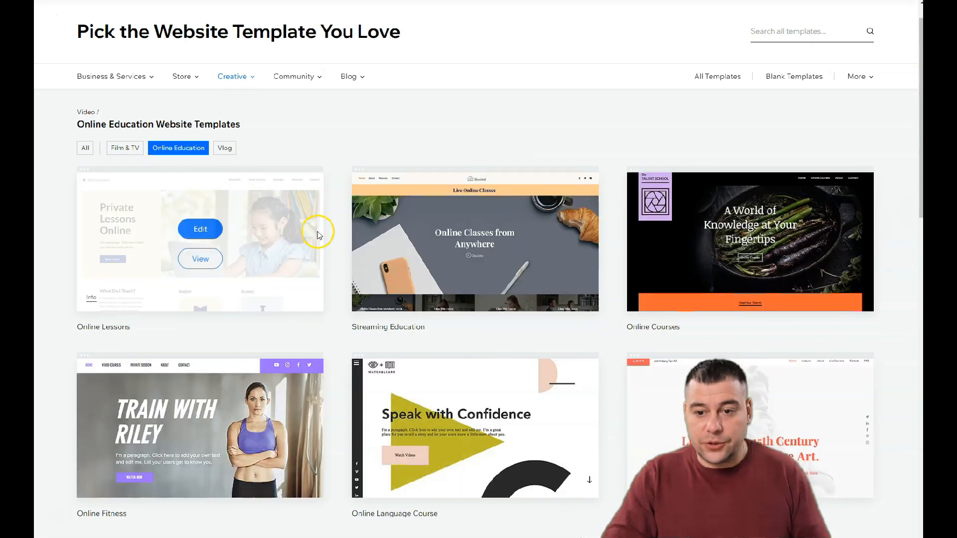
Step: Choose the Online Fitness template from the Online Education templates and open it for editing
scroll(279, 224, "down", 5)
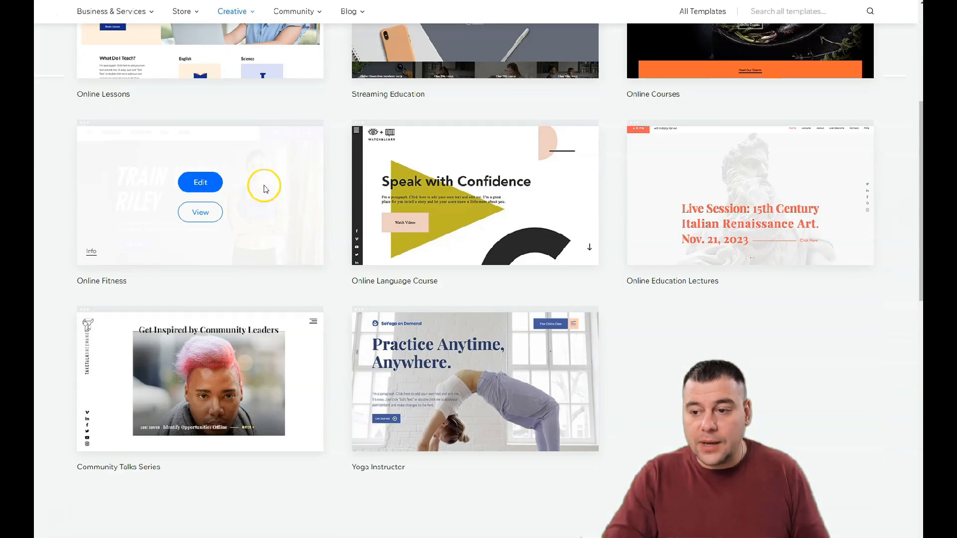
scroll(262, 189, "down", 3)
scroll(264, 210, "up", 6)
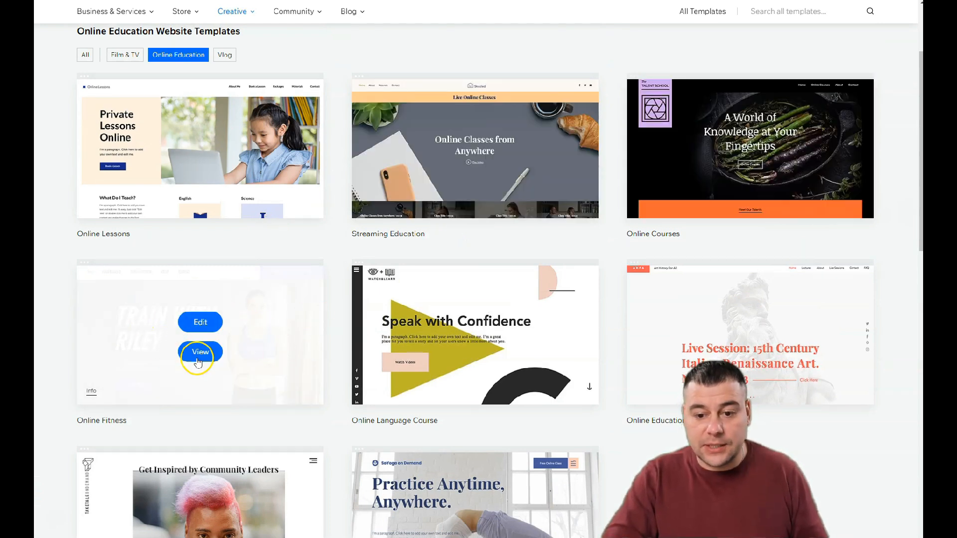
left_click(199, 322)
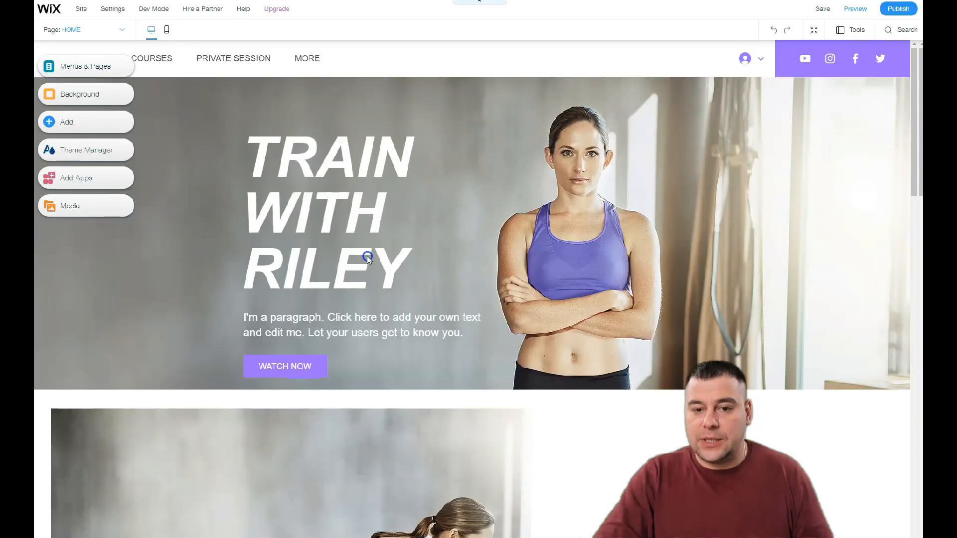
Step: Review the fitness template's desktop home page from the title strip through the program, video and Offered Plans sections
left_click(287, 256)
scroll(384, 278, "down", 3)
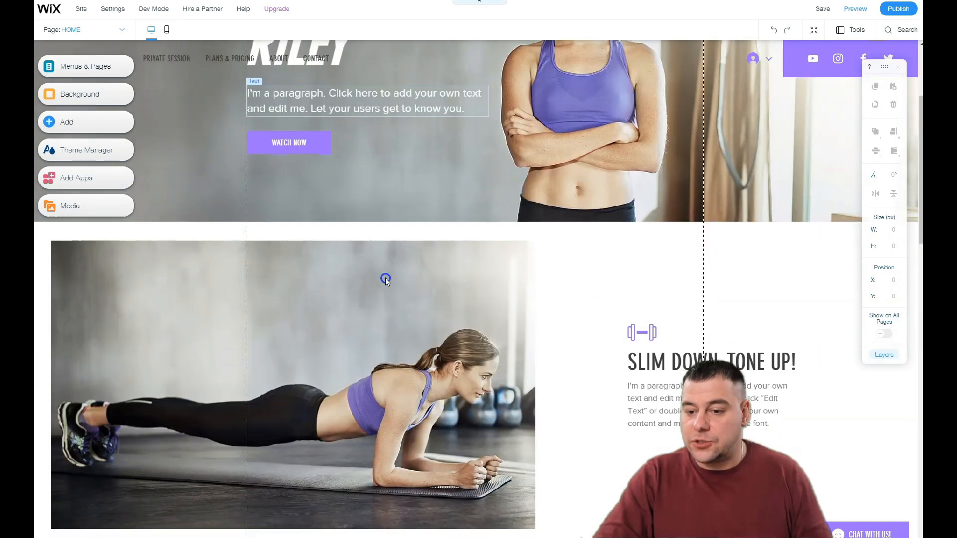
scroll(386, 279, "down", 12)
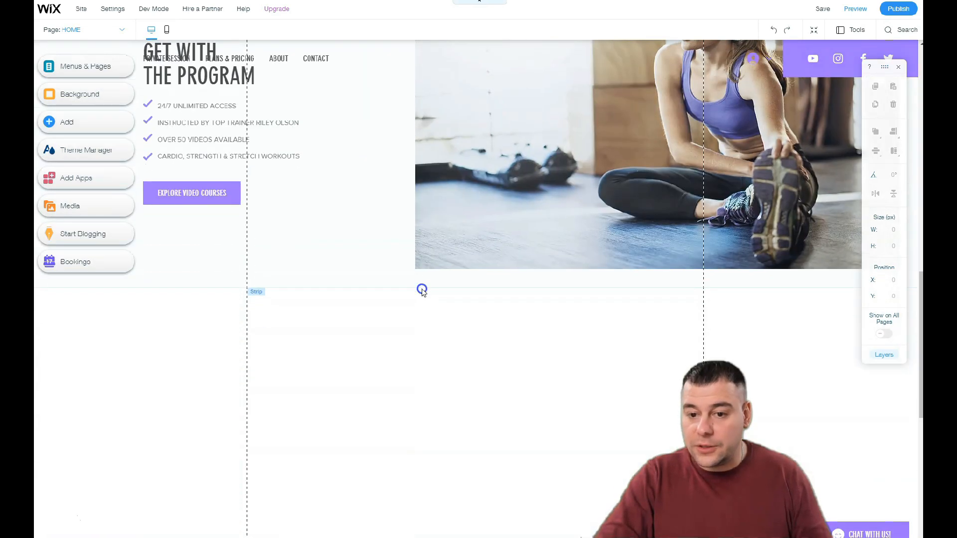
scroll(421, 290, "down", 6)
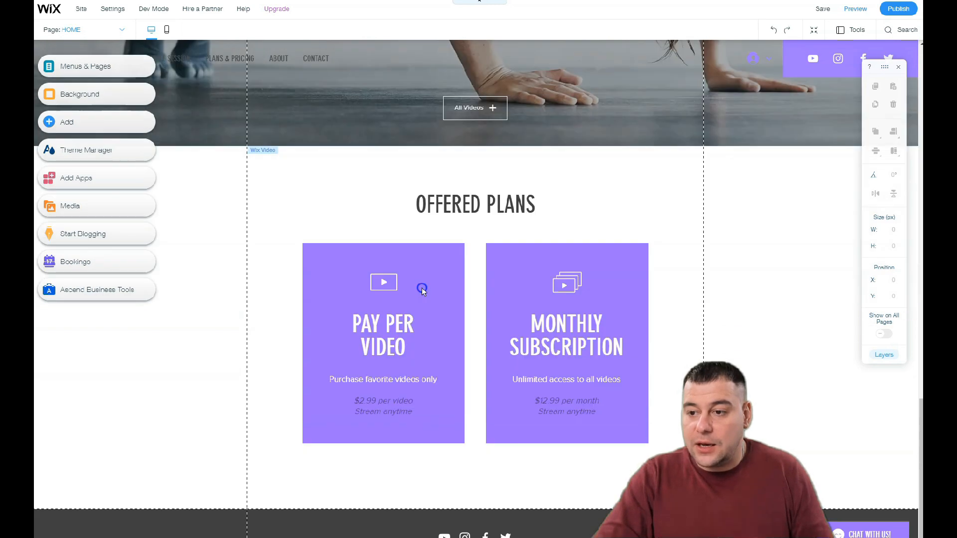
scroll(422, 288, "up", 6)
left_click(429, 252)
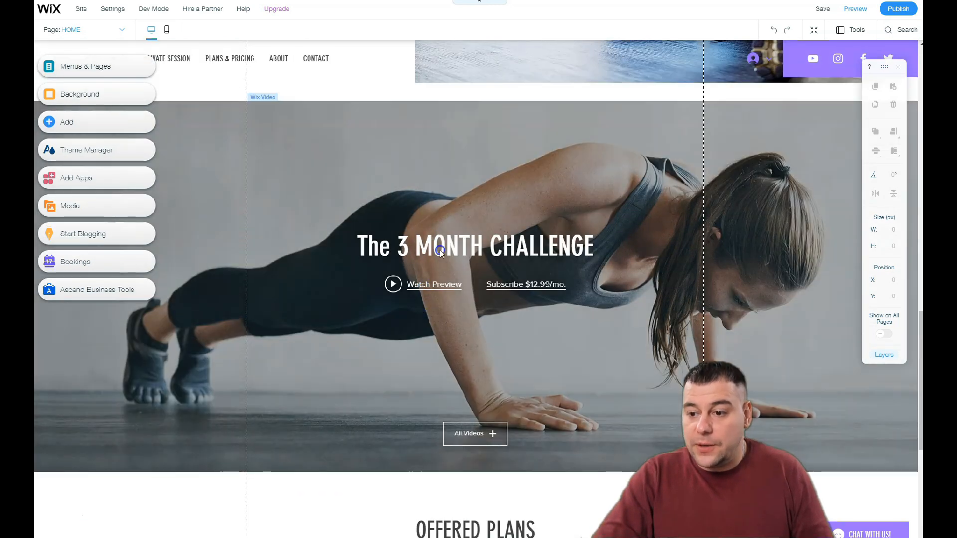
scroll(439, 249, "down", 6)
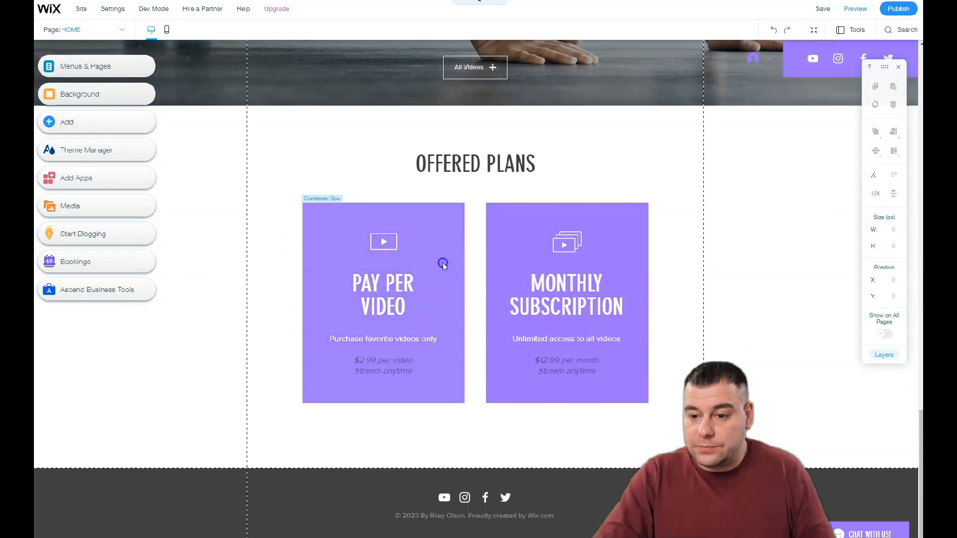
scroll(444, 261, "up", 15)
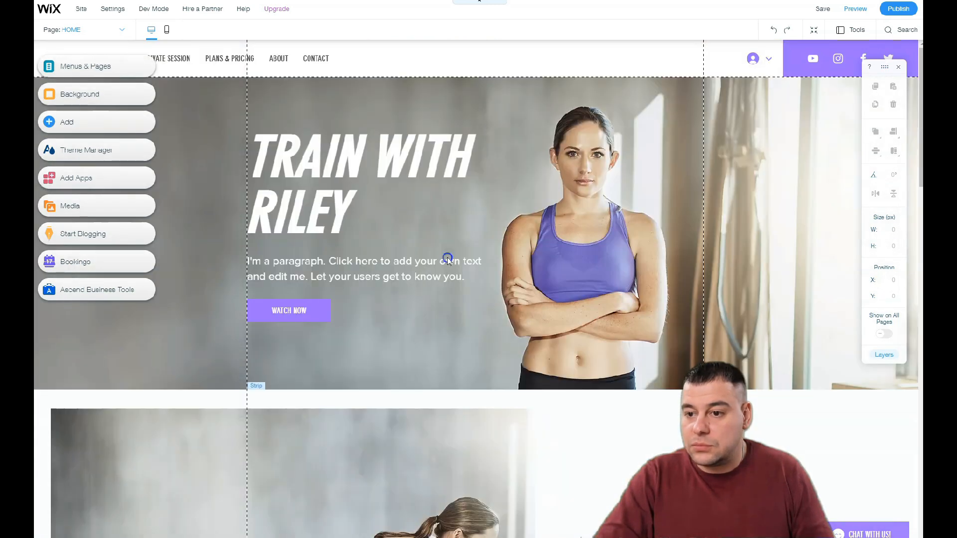
scroll(417, 107, "down", 3)
scroll(417, 113, "up", 3)
scroll(419, 128, "down", 8)
scroll(420, 131, "up", 6)
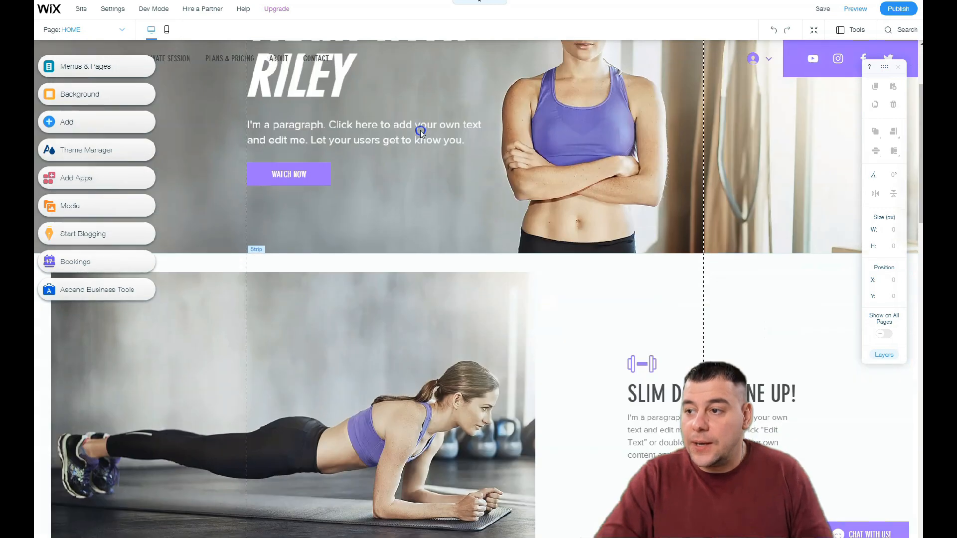
scroll(420, 130, "up", 3)
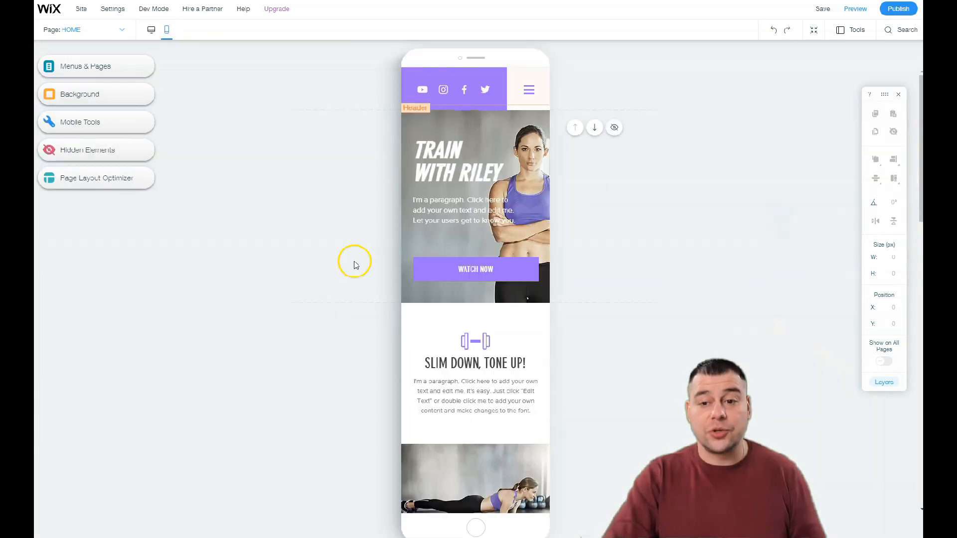
Step: Examine the mobile version of the fitness home page from the header down to the Offered Plans section
scroll(474, 258, "down", 5)
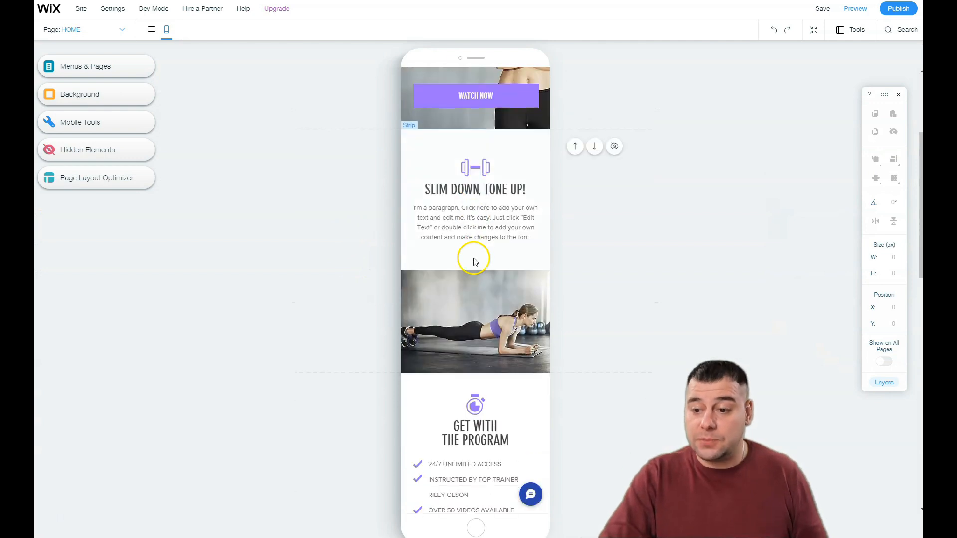
scroll(473, 258, "down", 12)
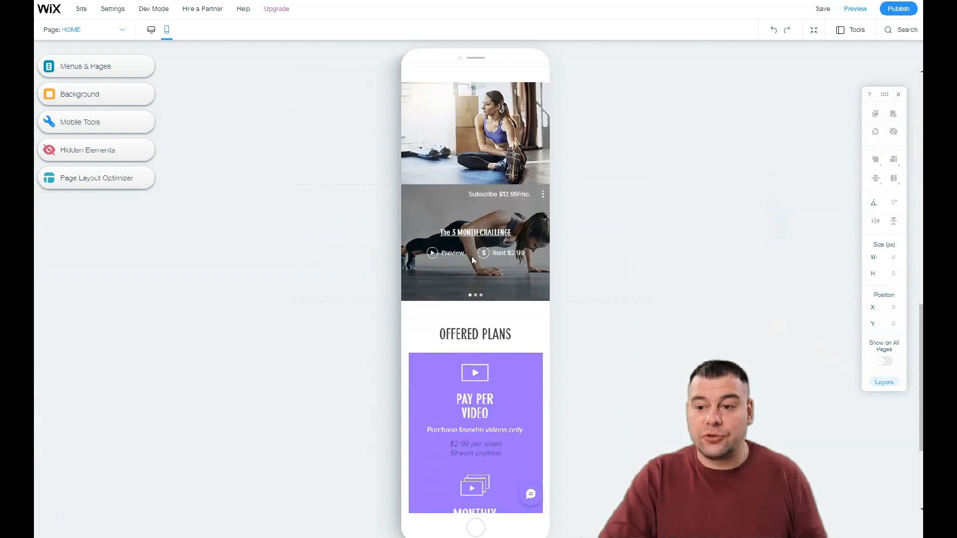
scroll(473, 258, "up", 12)
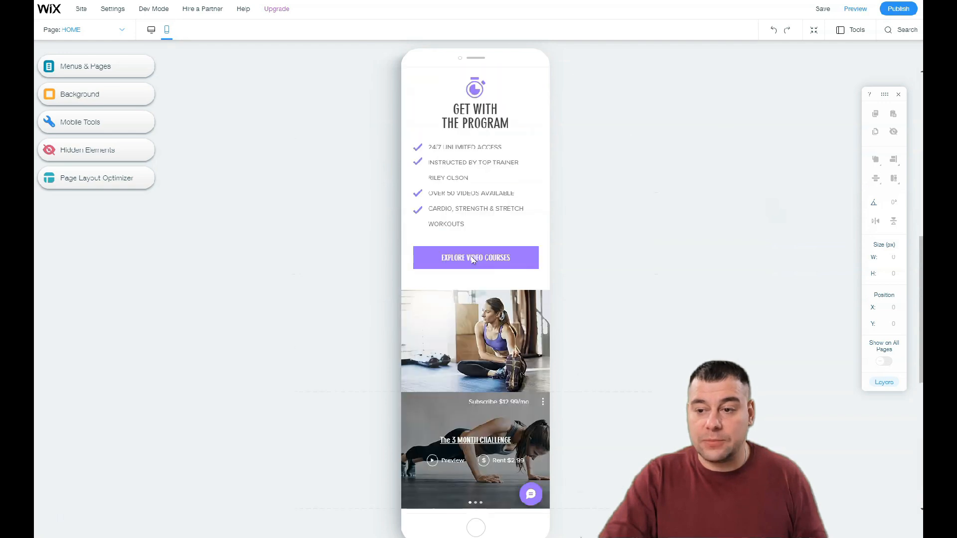
scroll(473, 260, "up", 4)
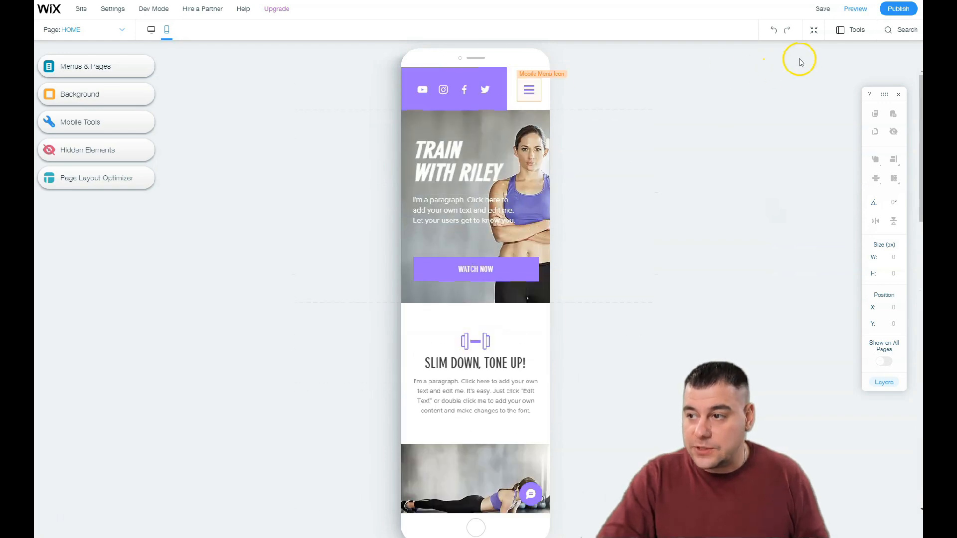
Step: Return to the desktop version of the home page and view its strips down to the GET WITH THE PROGRAM section
left_click(152, 29)
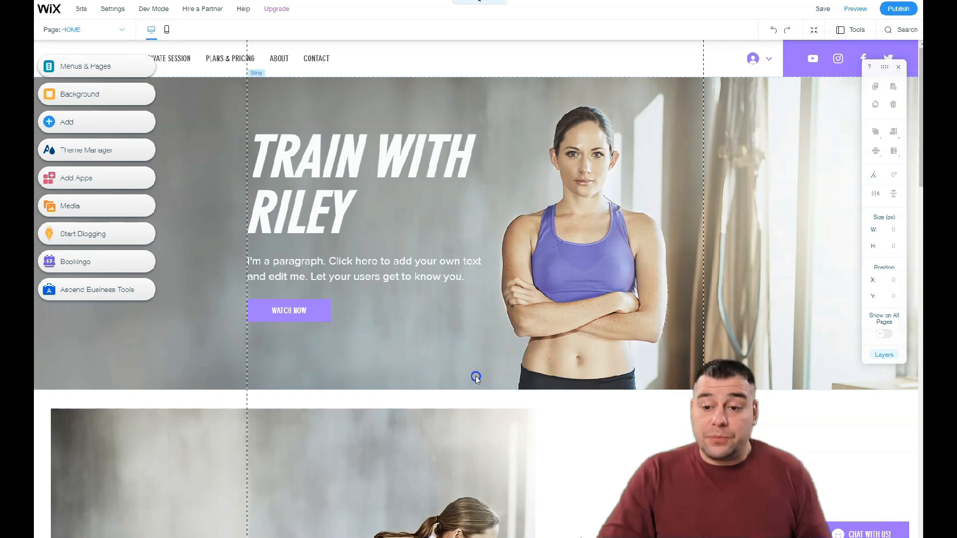
scroll(472, 374, "down", 5)
scroll(469, 372, "down", 6)
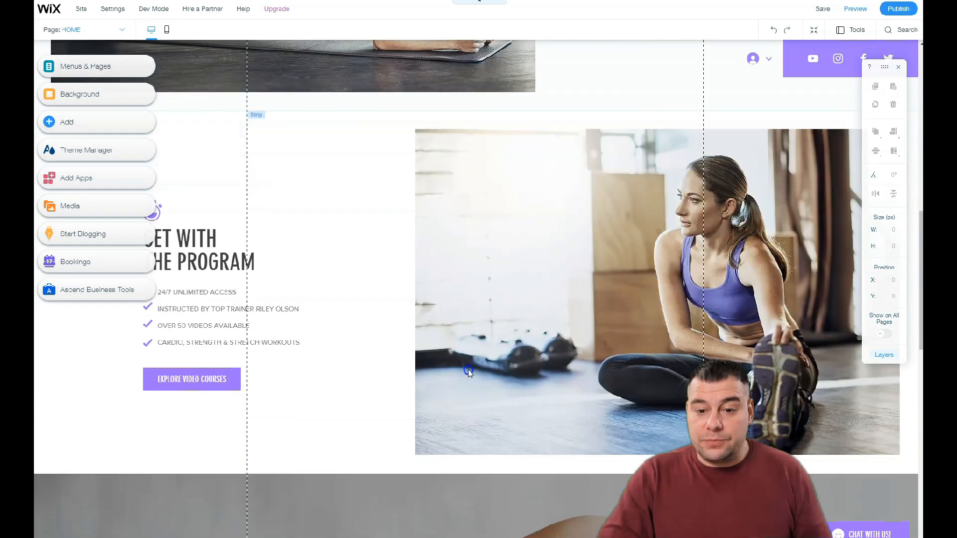
Step: Review the desktop home page from the title strip through the SLIM DOWN, GET WITH THE PROGRAM and Offered Plans sections
scroll(469, 371, "down", 8)
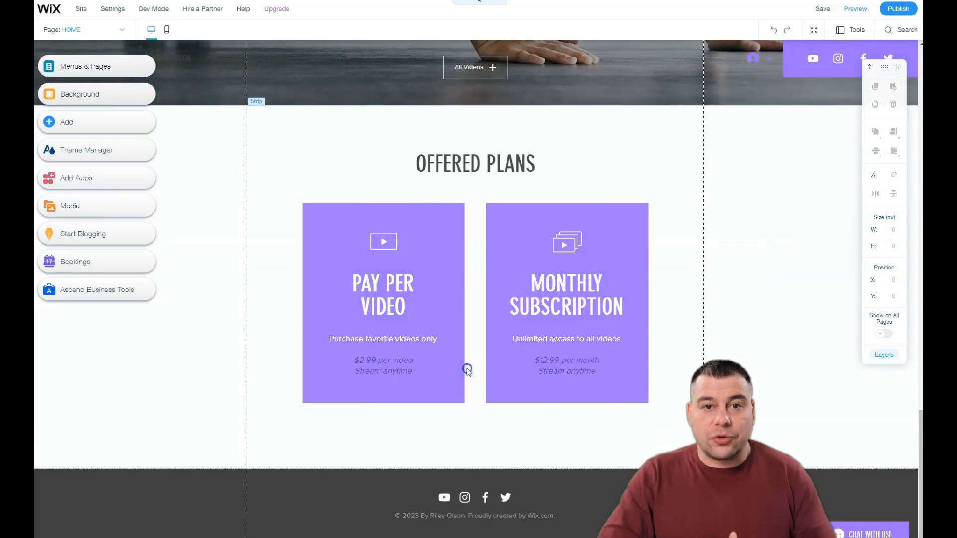
scroll(463, 368, "up", 18)
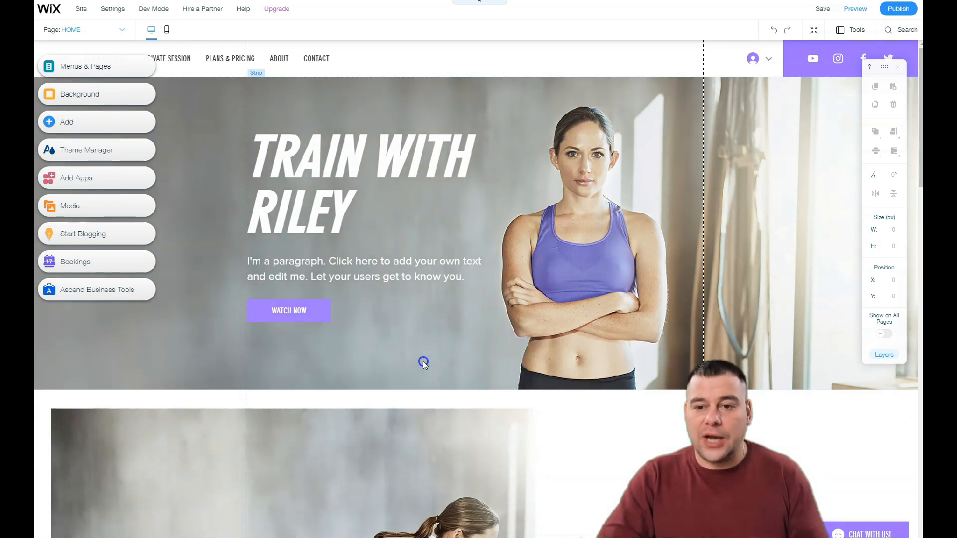
scroll(393, 357, "down", 5)
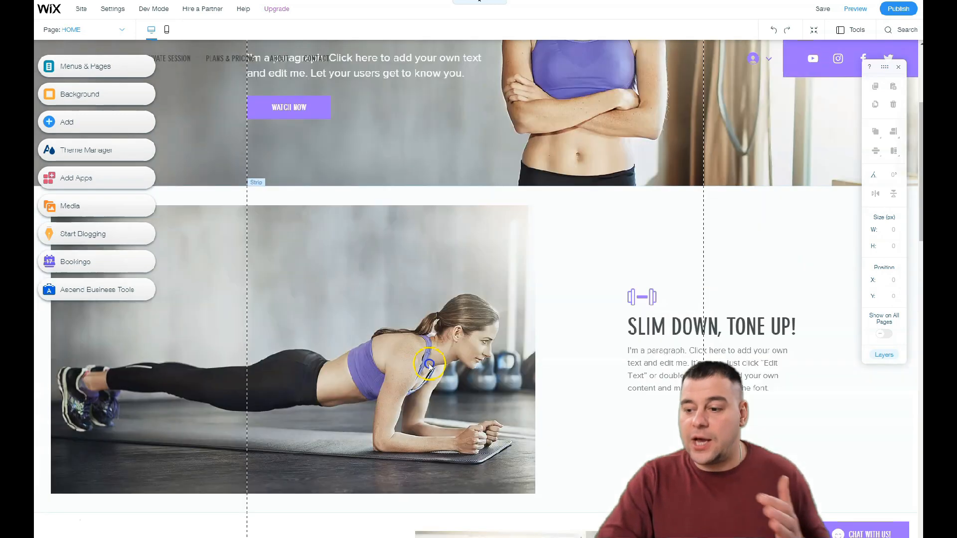
scroll(480, 370, "down", 5)
left_click(385, 366)
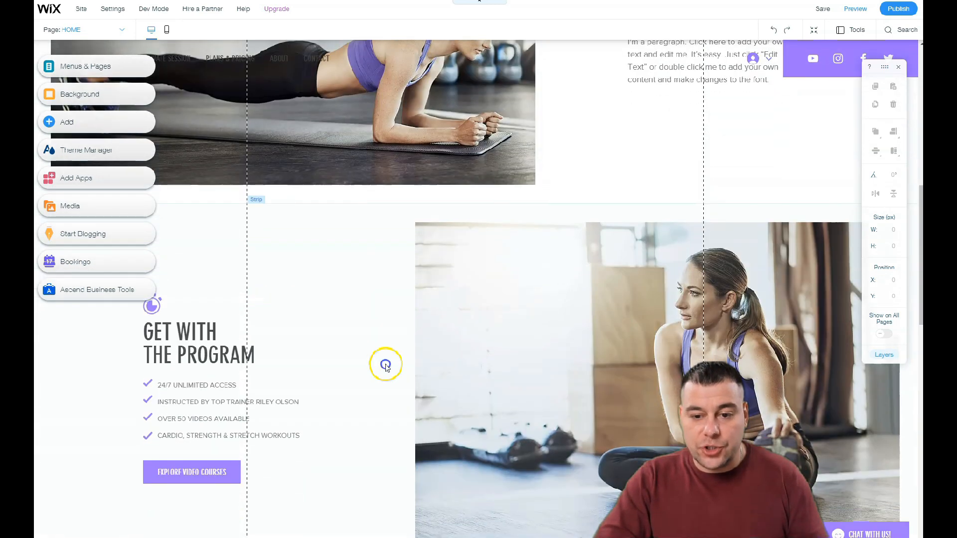
scroll(283, 367, "down", 8)
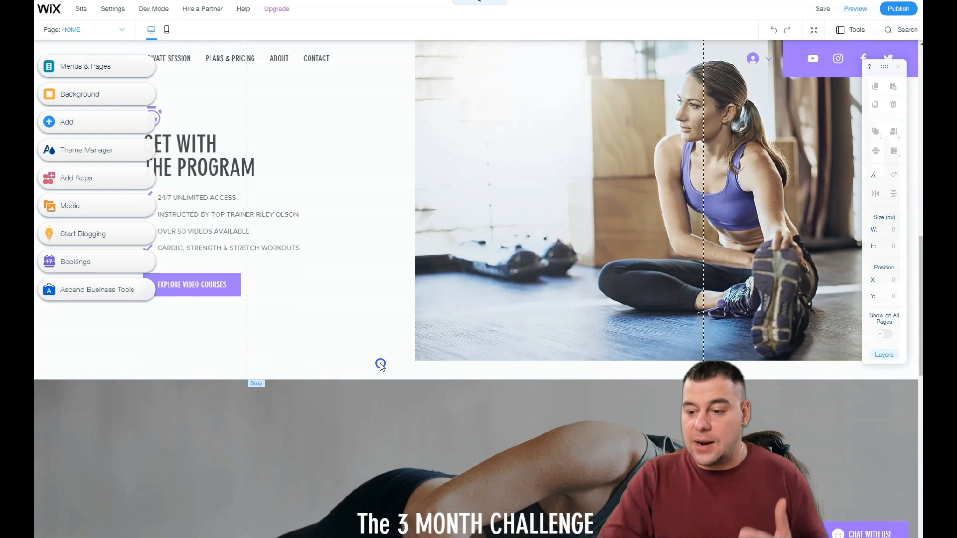
scroll(578, 338, "down", 8)
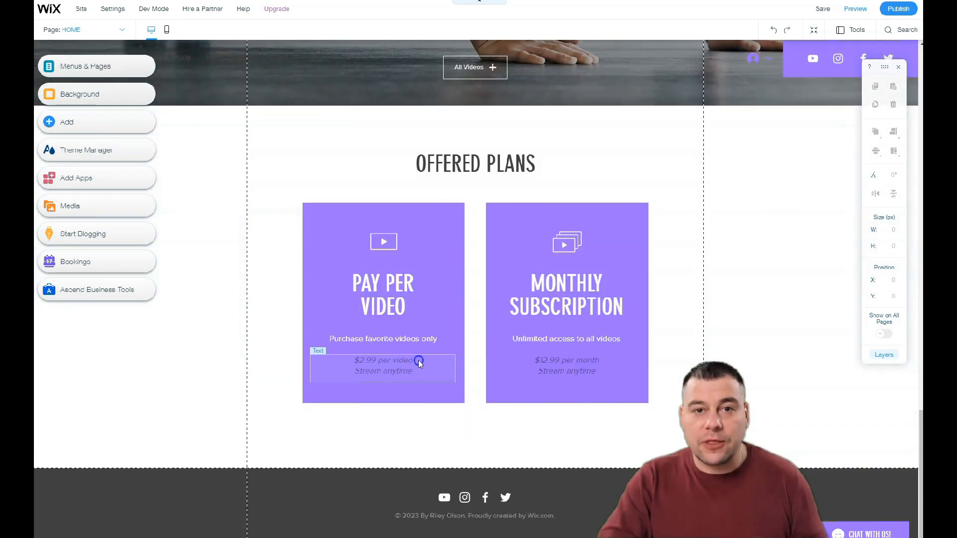
scroll(384, 272, "up", 20)
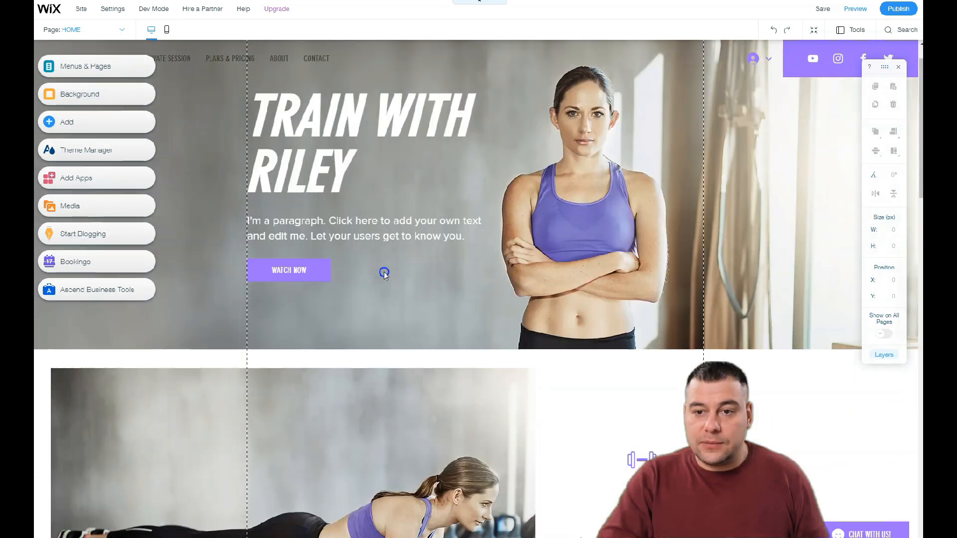
scroll(384, 271, "up", 1)
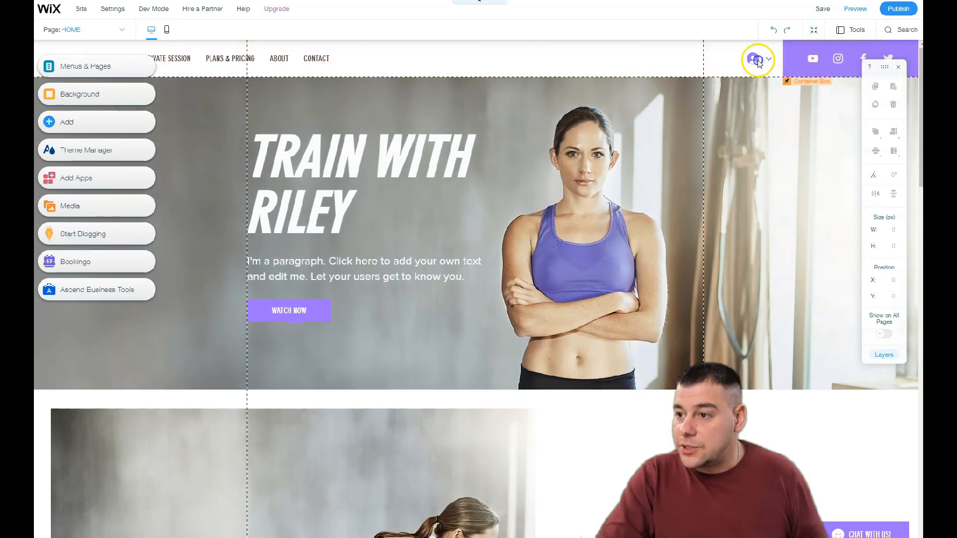
Step: Examine the home page's header menu, content strips, 3 MONTH CHALLENGE video section and footer social bar
left_click(217, 64)
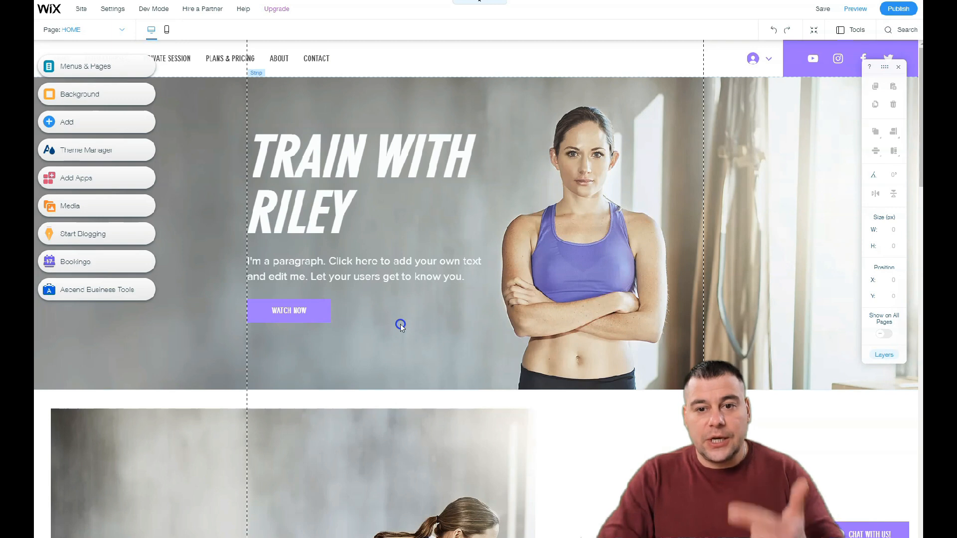
scroll(389, 331, "down", 4)
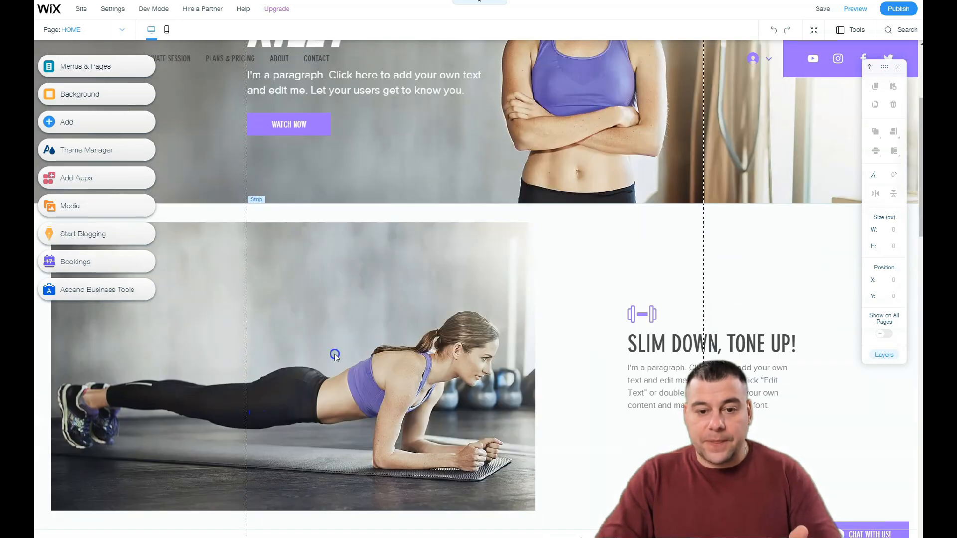
scroll(335, 354, "down", 6)
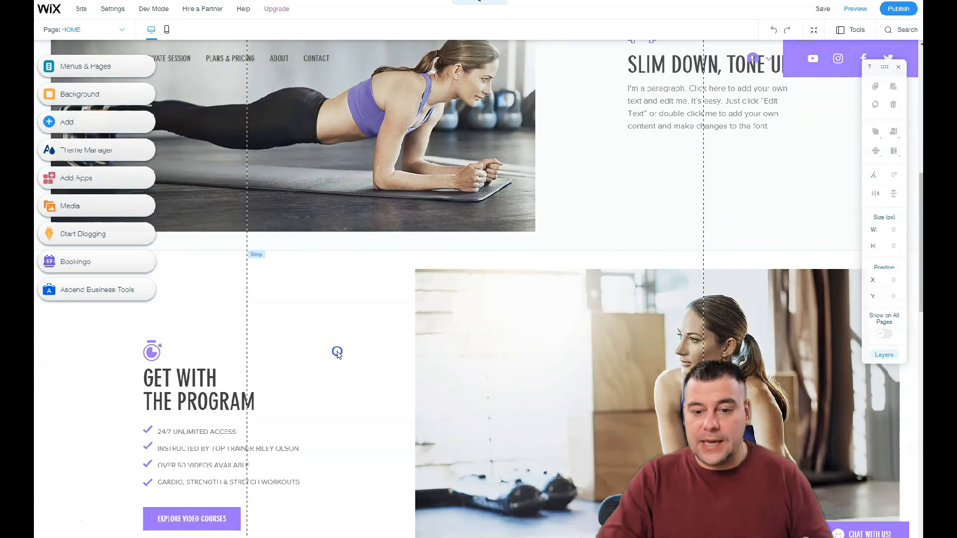
scroll(338, 353, "down", 2)
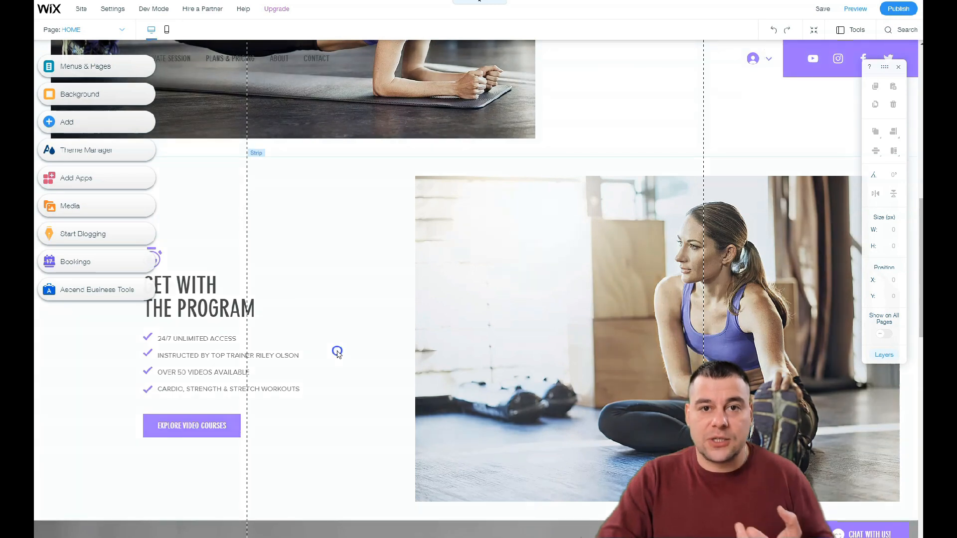
scroll(337, 351, "down", 4)
scroll(337, 351, "down", 8)
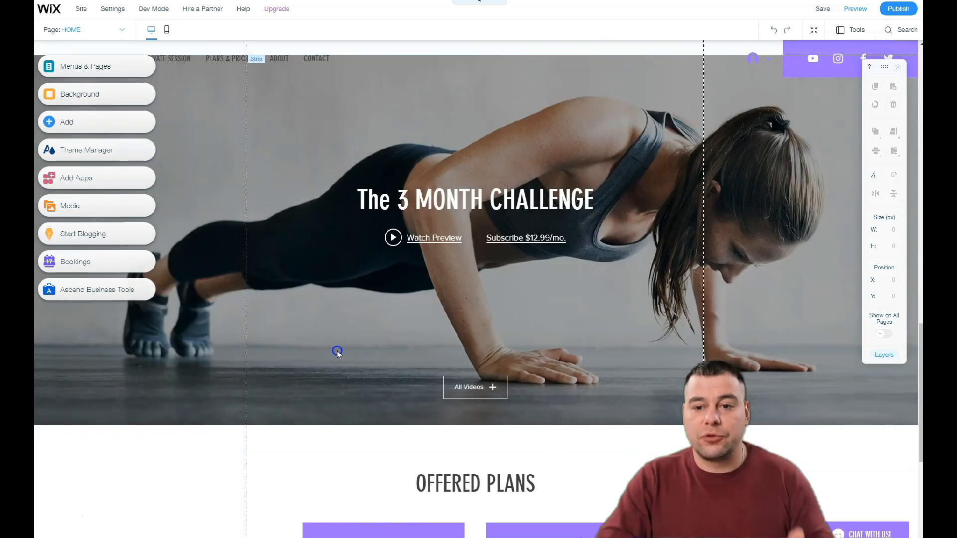
scroll(337, 352, "down", 4)
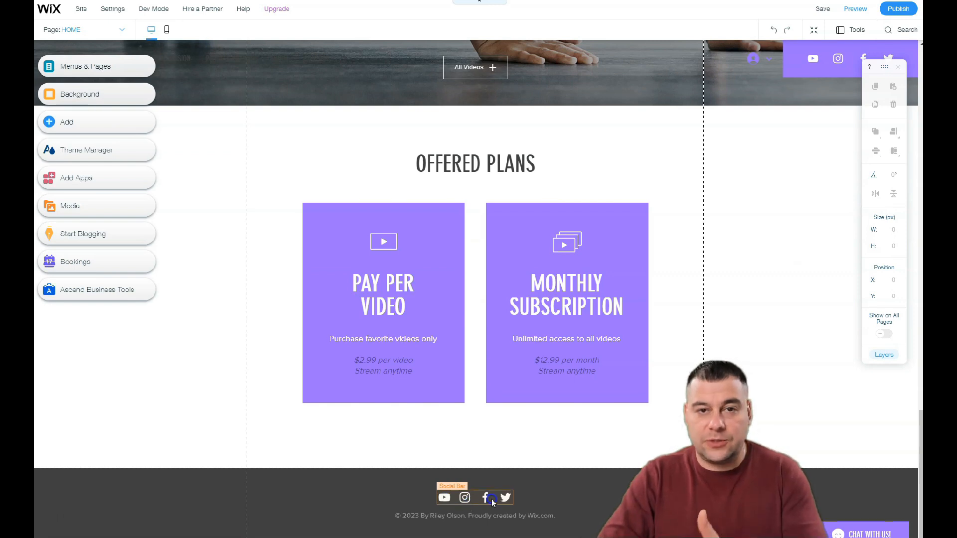
scroll(445, 361, "up", 1)
scroll(444, 362, "up", 4)
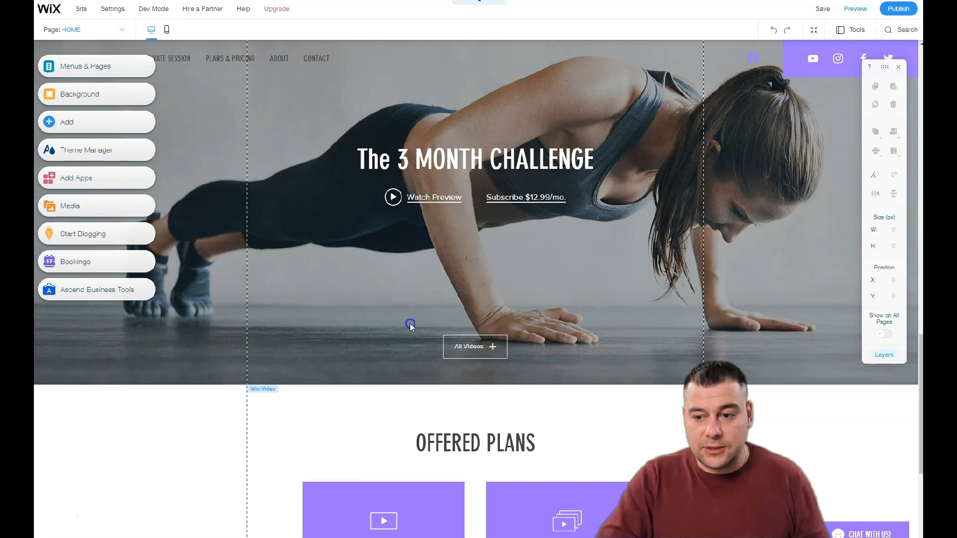
scroll(410, 325, "down", 20)
scroll(423, 295, "up", 4)
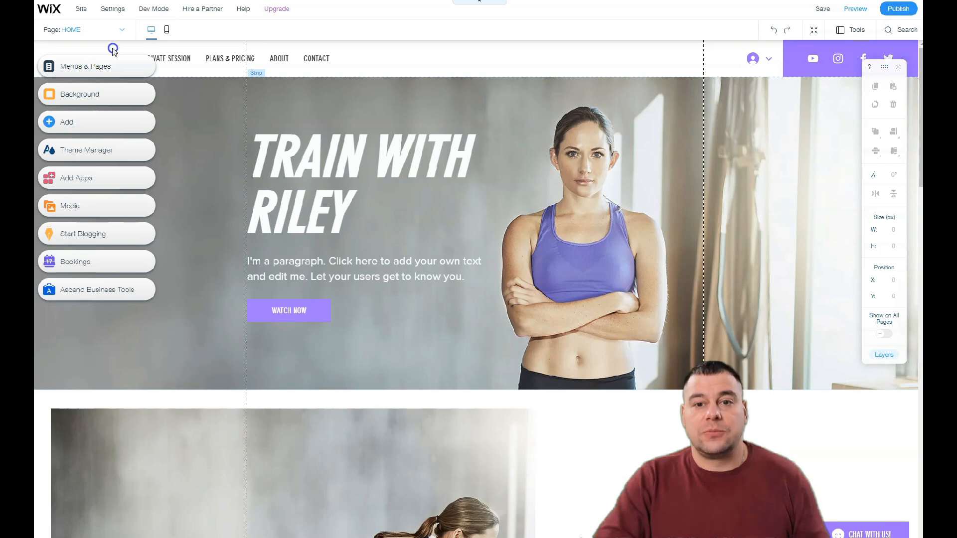
left_click(113, 9)
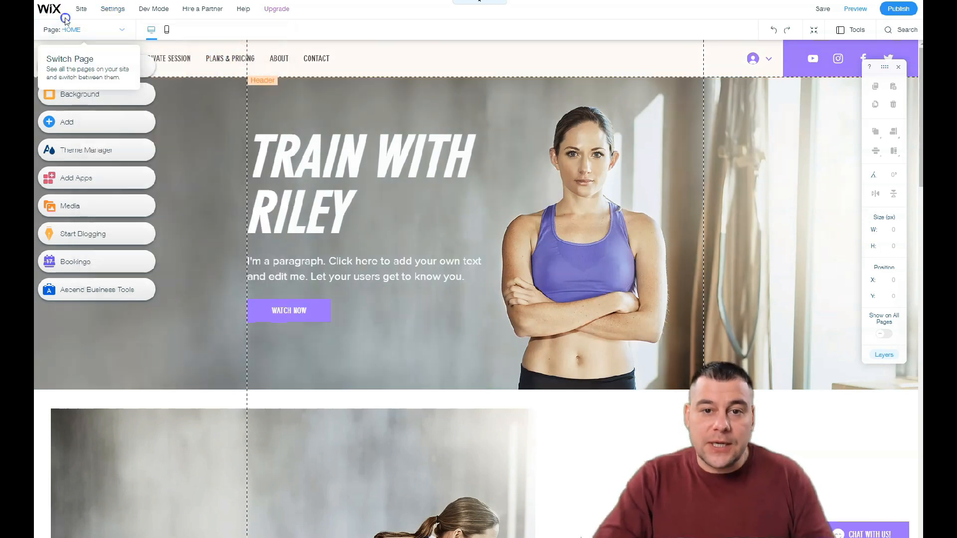
mouse_move(80, 10)
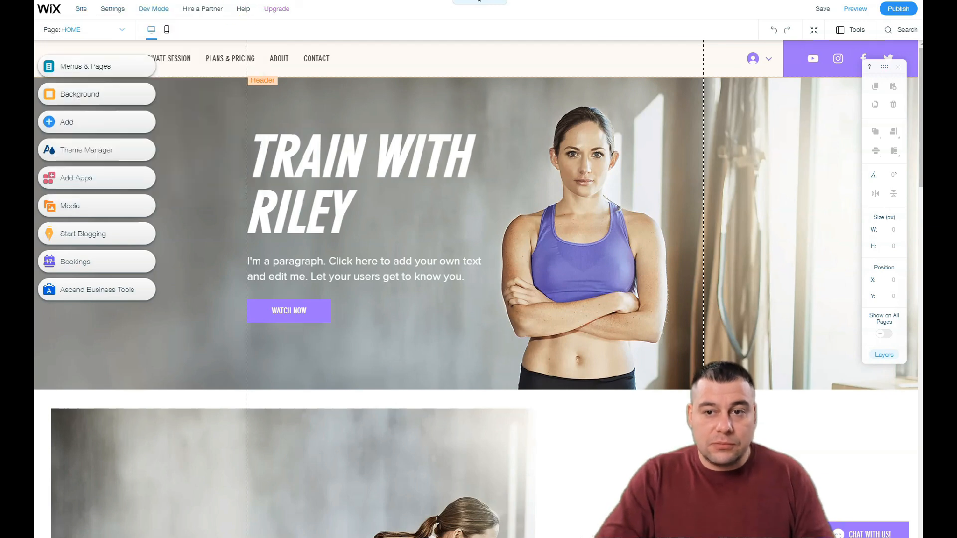
left_click(78, 7)
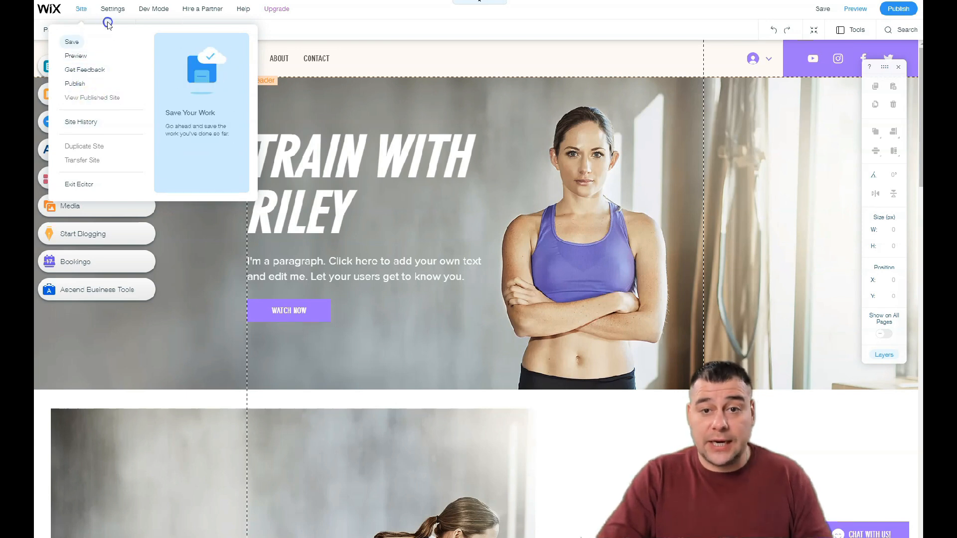
mouse_move(115, 9)
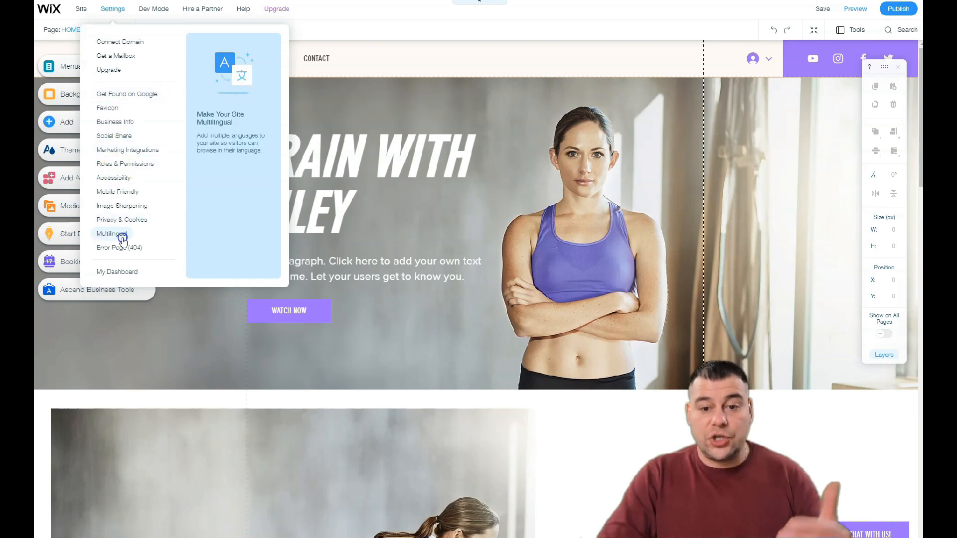
mouse_move(170, 9)
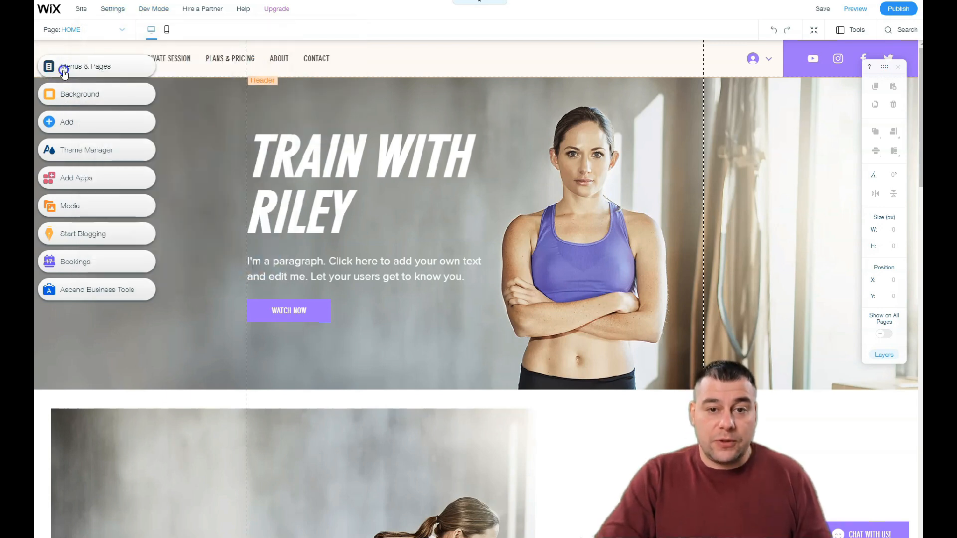
Step: Set the site's page transition to None
left_click(59, 72)
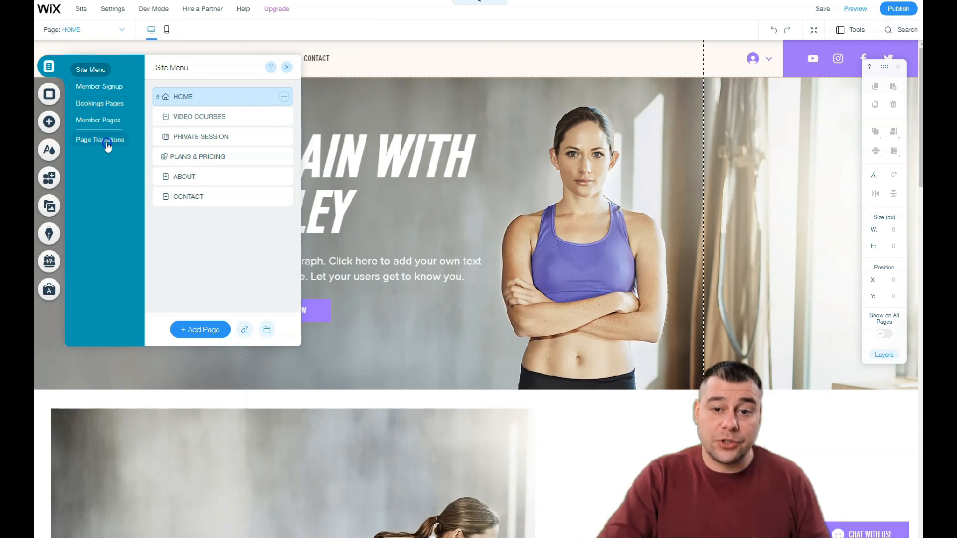
left_click(92, 141)
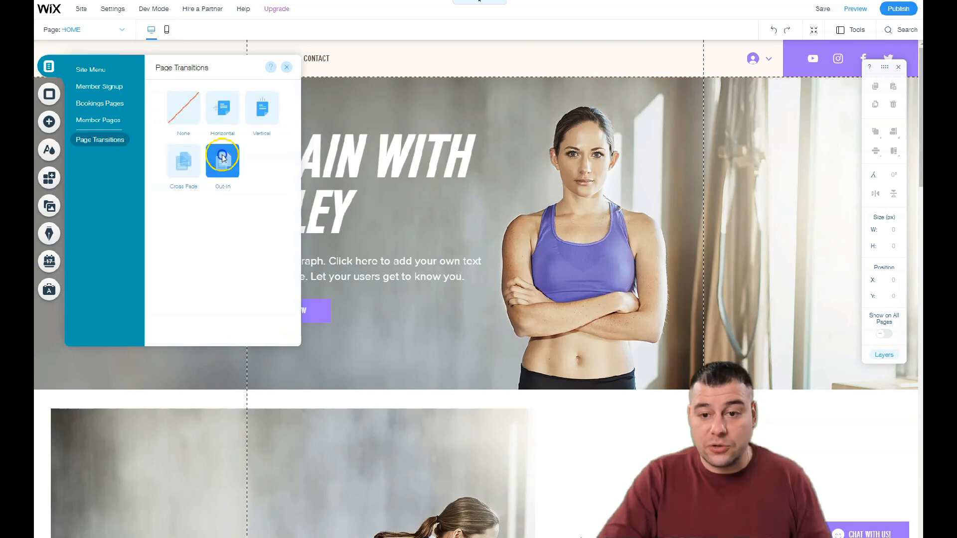
left_click(171, 106)
left_click(119, 102)
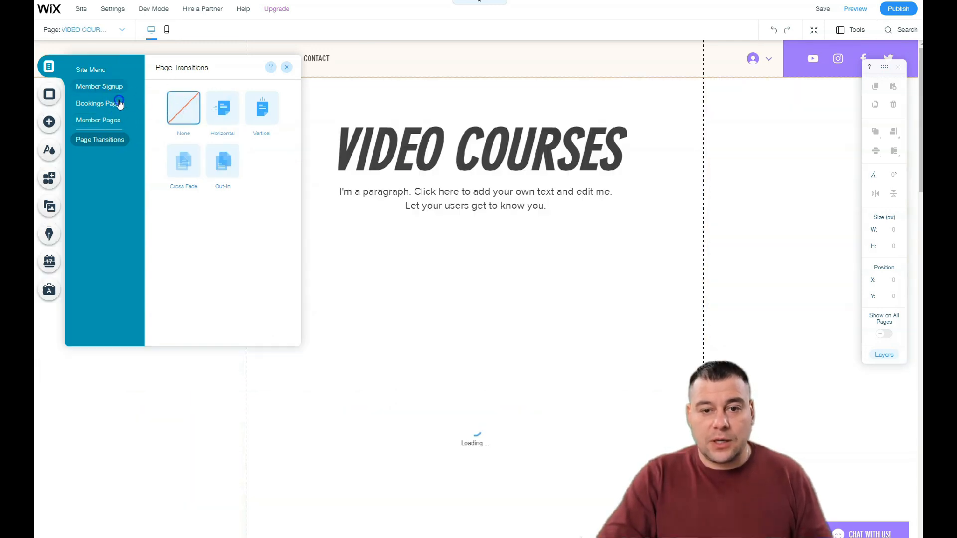
left_click(202, 140)
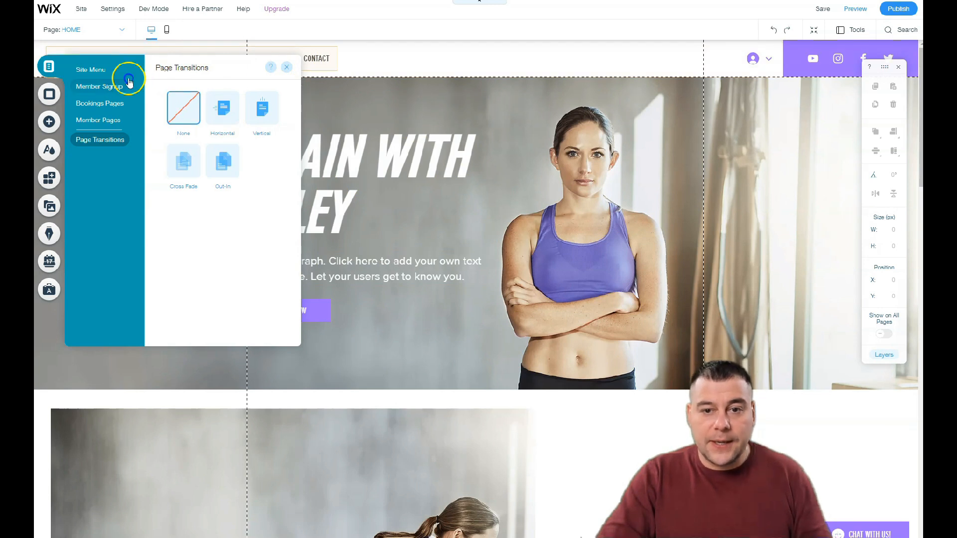
Step: Reorder the site menu so PRIVATE SESSION comes before VIDEO COURSES, followed by PLANS & PRICING
left_click(90, 70)
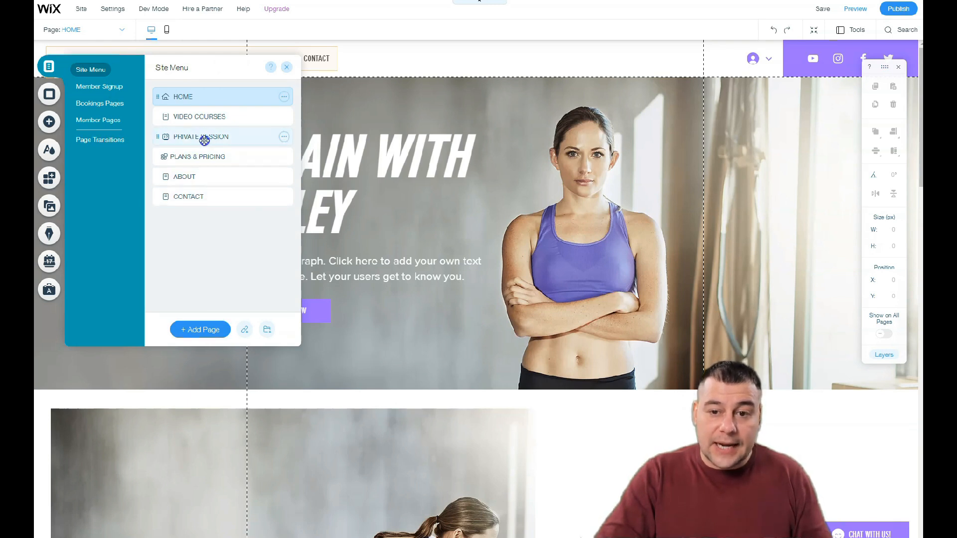
left_click_drag(192, 123, 192, 197)
left_click(192, 177)
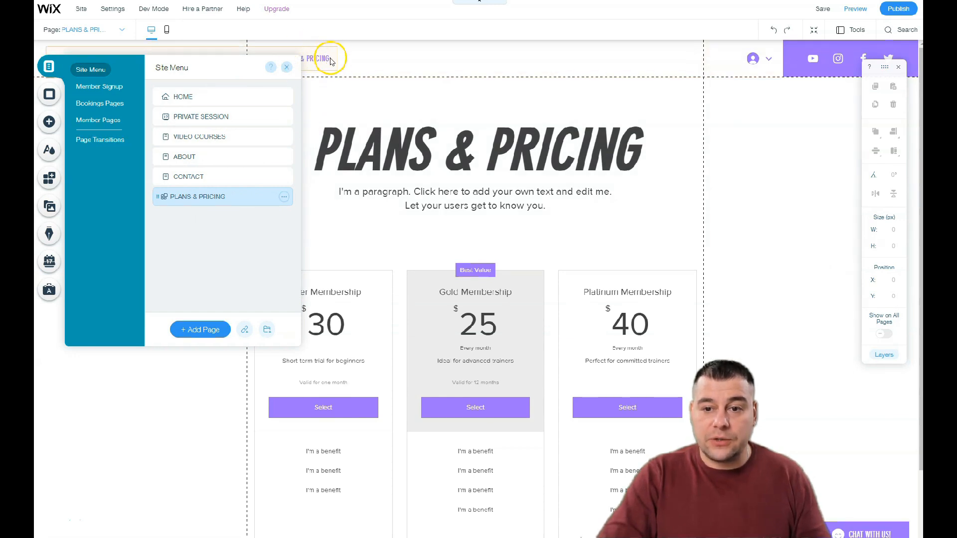
left_click_drag(209, 194, 210, 153)
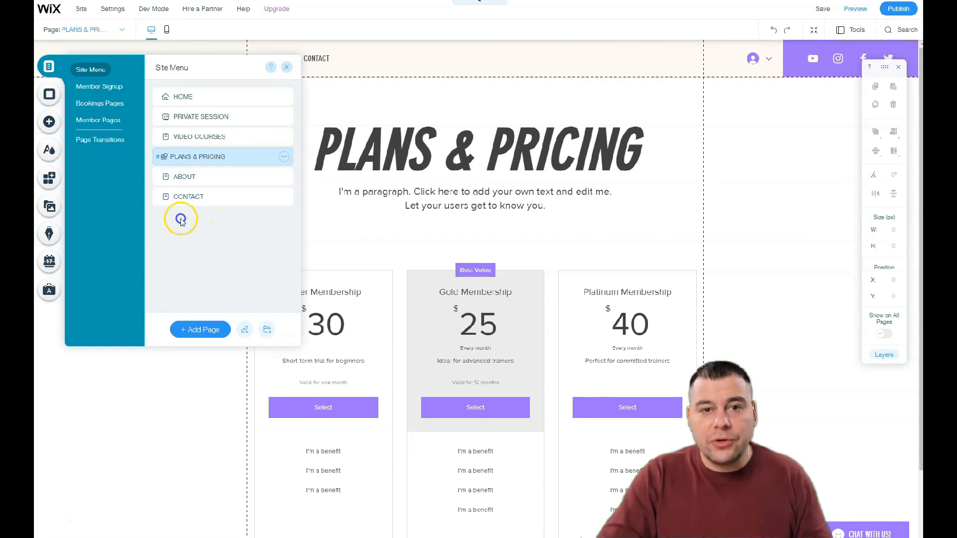
Step: Return to the HOME page and view its sections down to Offered Plans and the footer
left_click(179, 97)
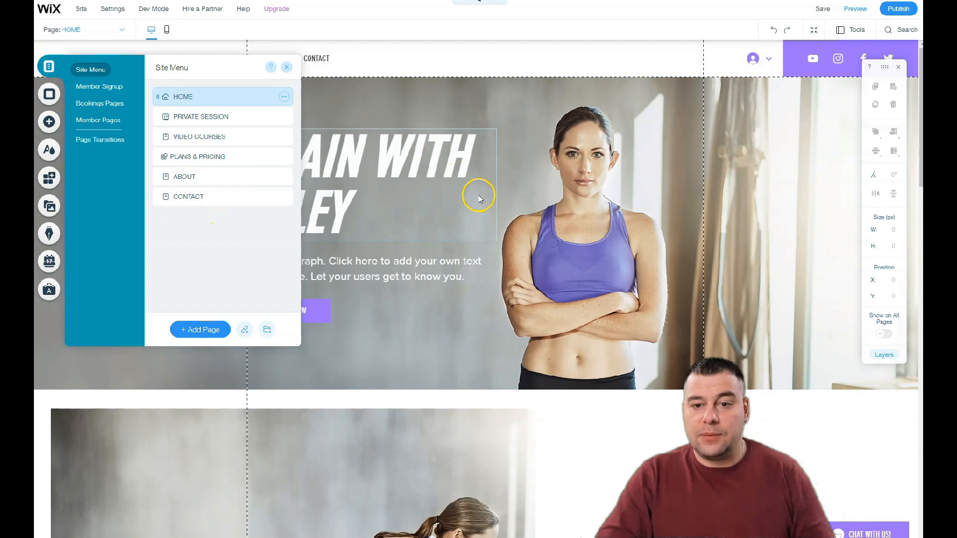
scroll(480, 200, "down", 15)
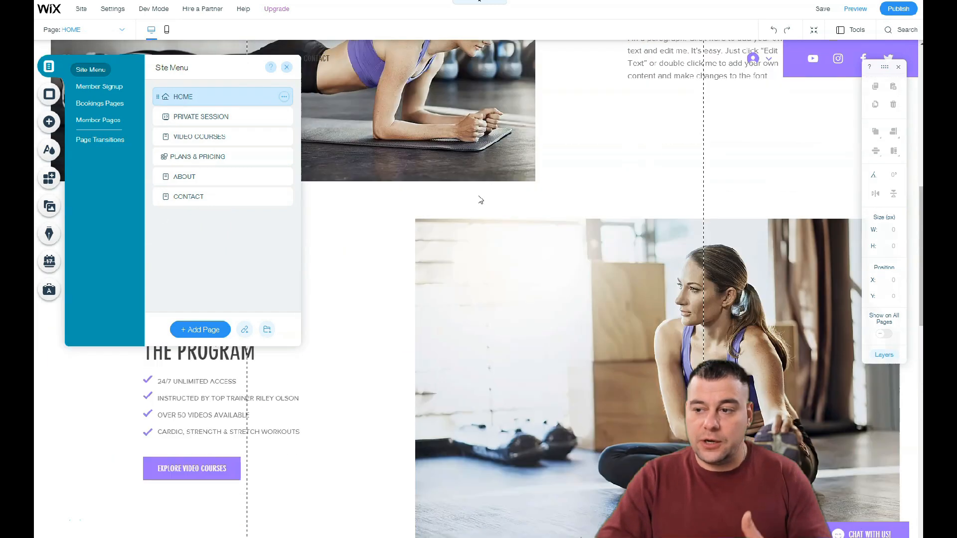
scroll(480, 200, "down", 9)
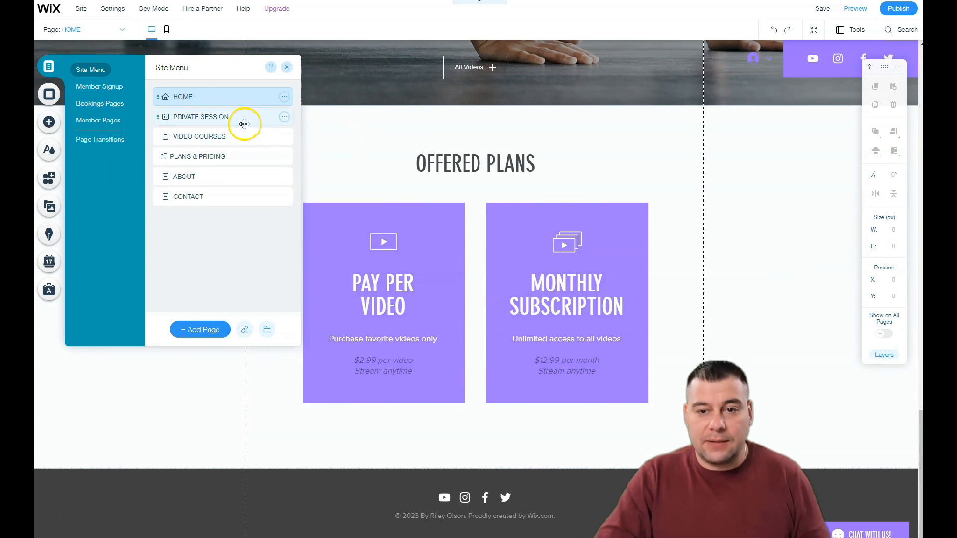
scroll(418, 199, "up", 18)
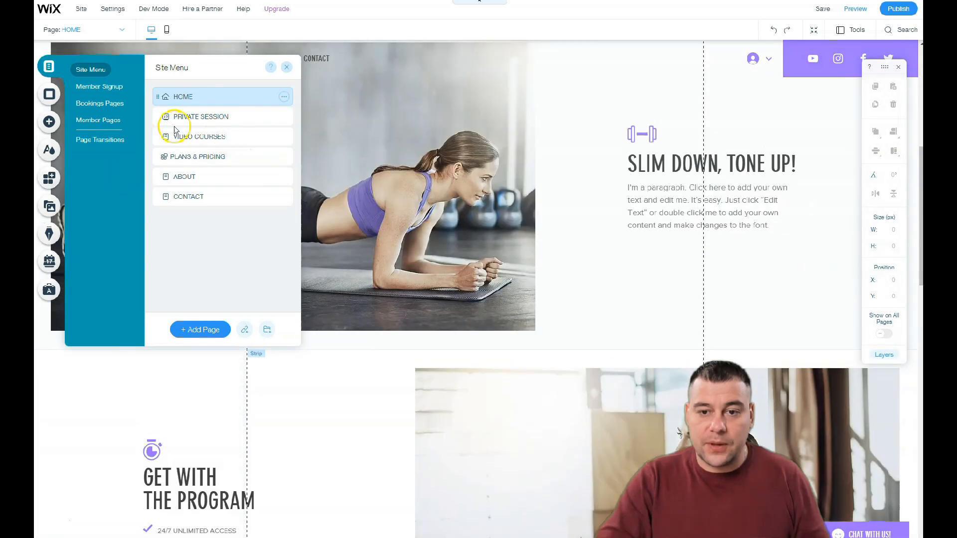
Step: Open the HOME page's settings and view its page layout options
left_click(284, 98)
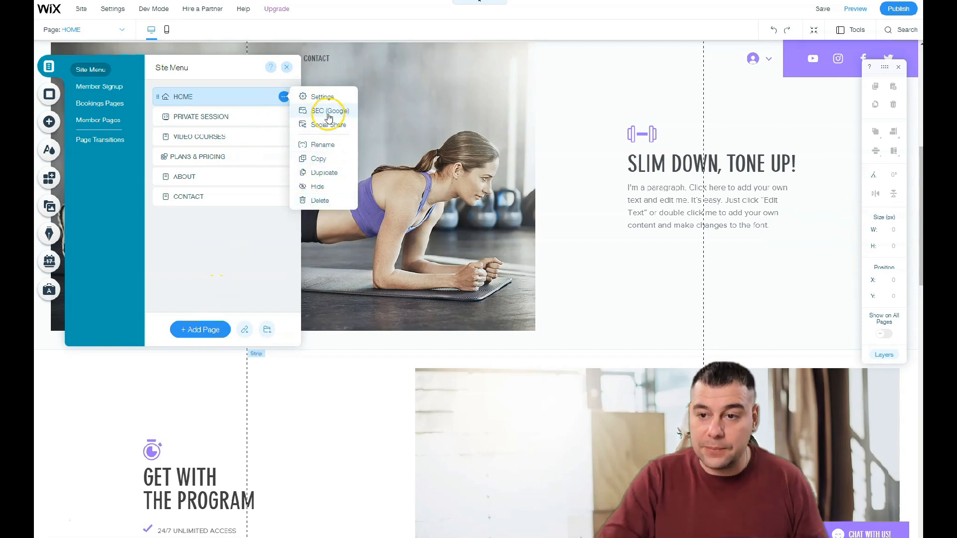
left_click(314, 98)
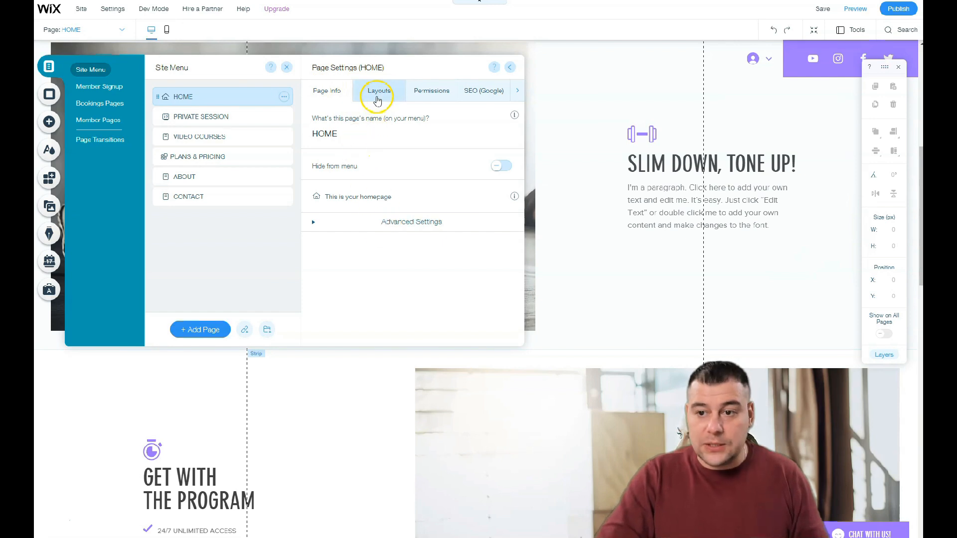
left_click(378, 94)
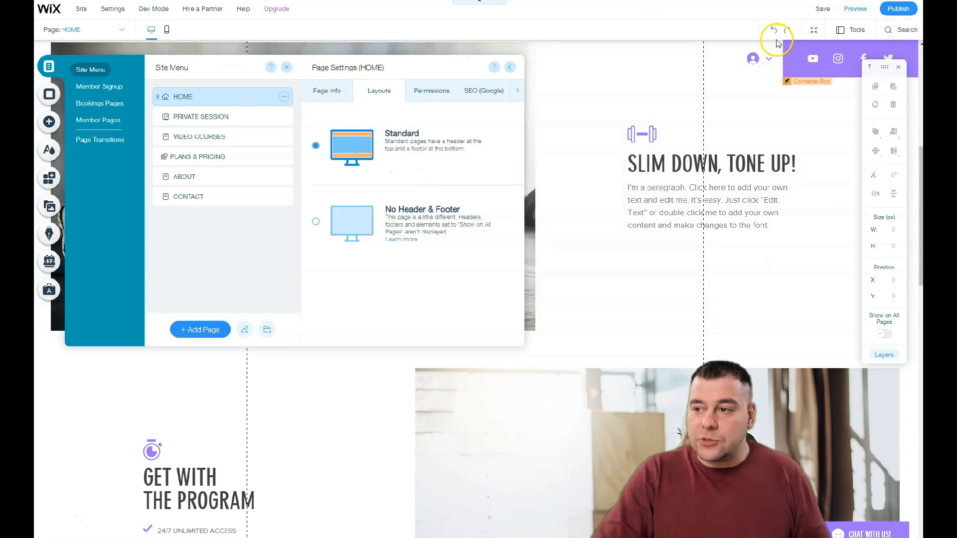
Step: Review the HOME page's permissions, SEO and social share settings, and close the page settings
left_click(428, 91)
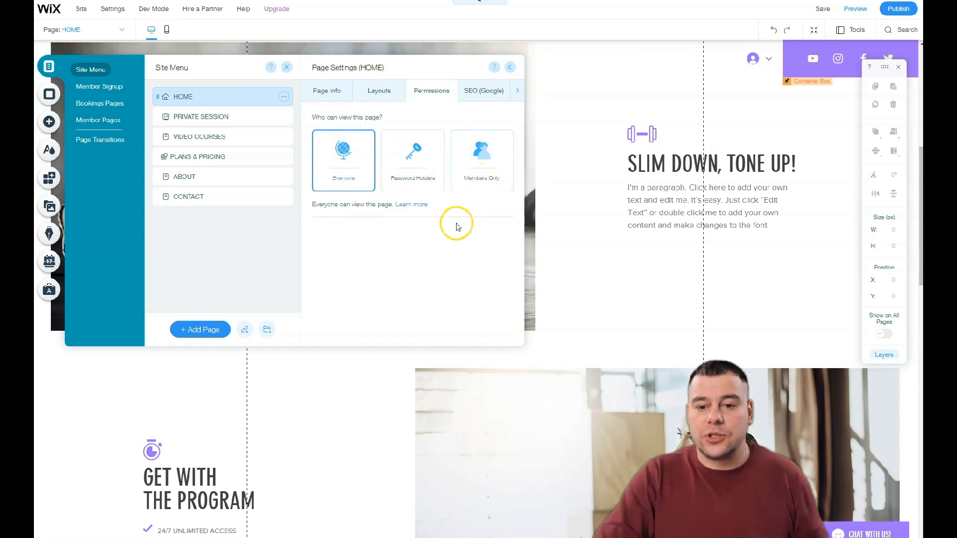
left_click(480, 92)
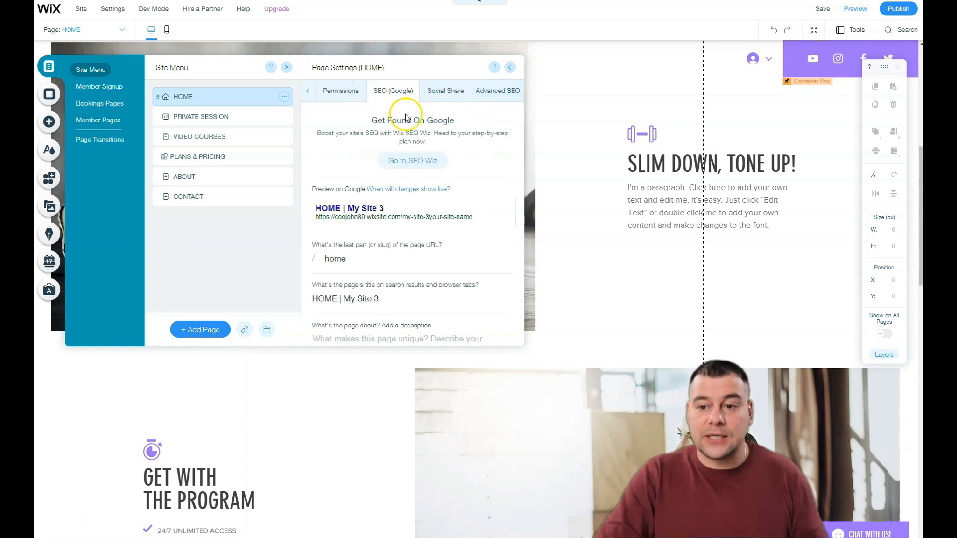
scroll(394, 254, "down", 2)
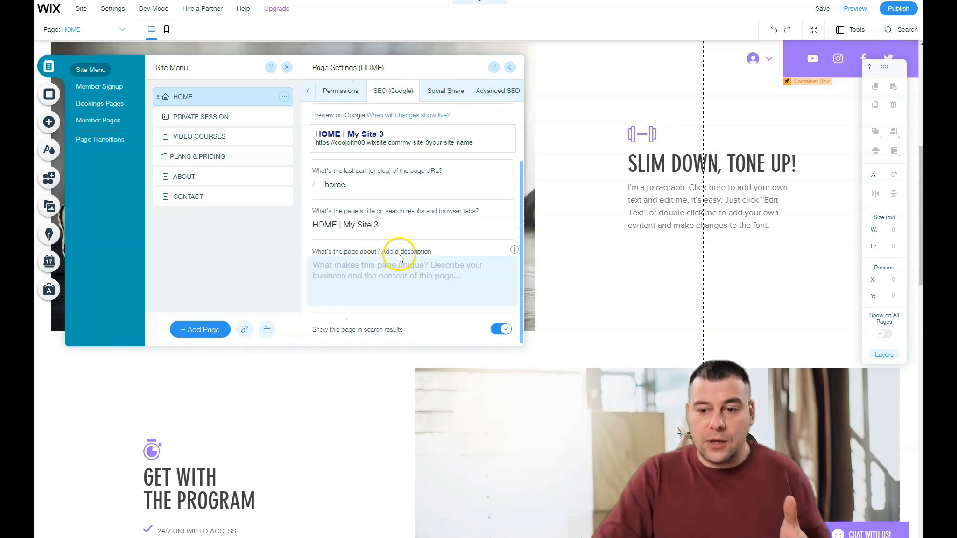
scroll(405, 255, "up", 2)
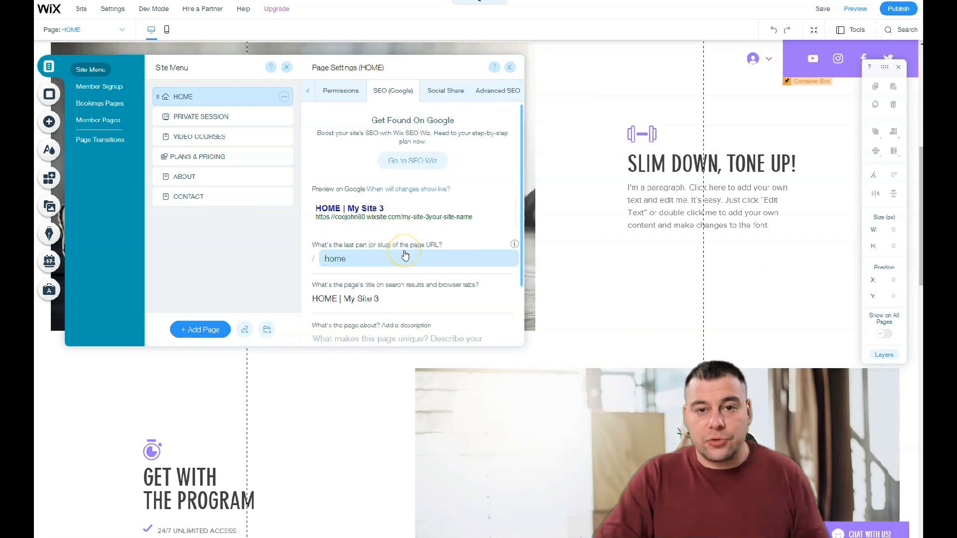
left_click(443, 93)
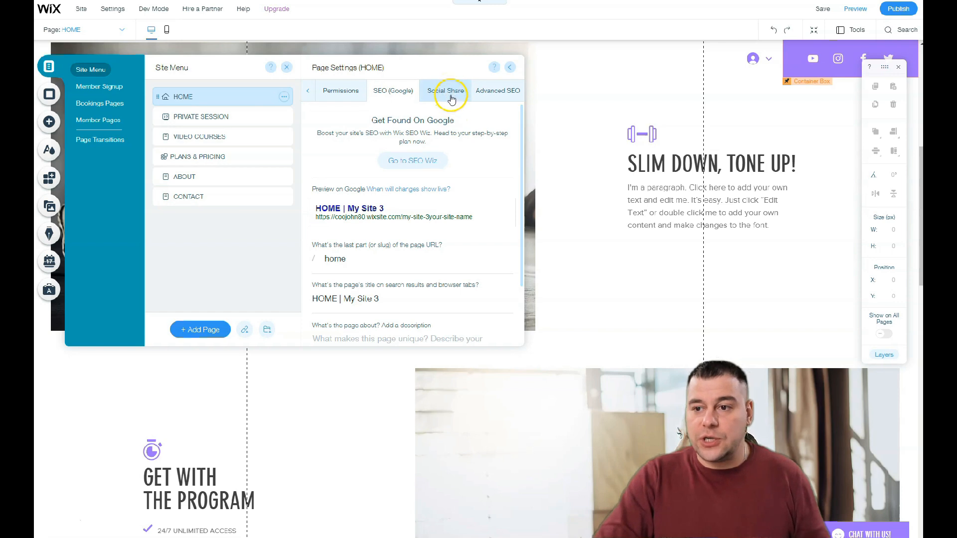
left_click(455, 99)
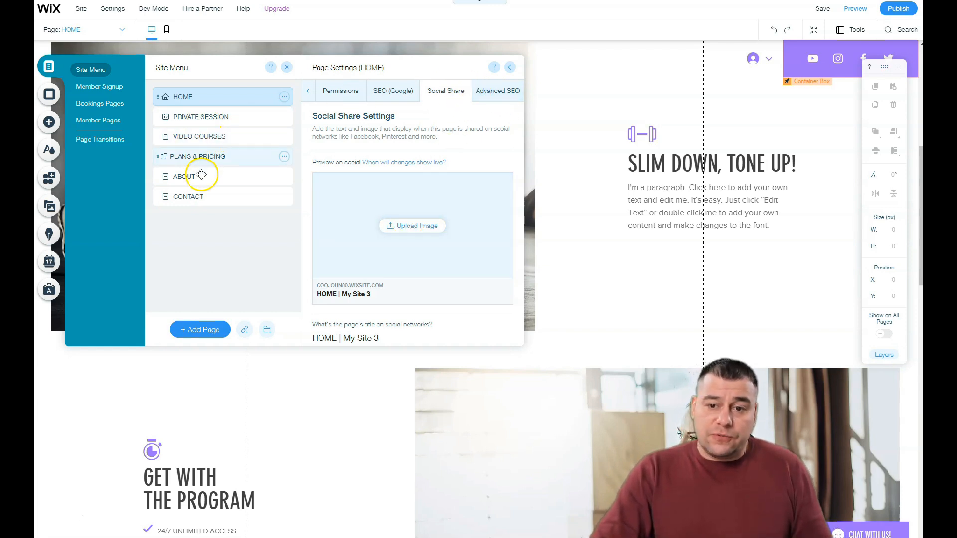
left_click(84, 73)
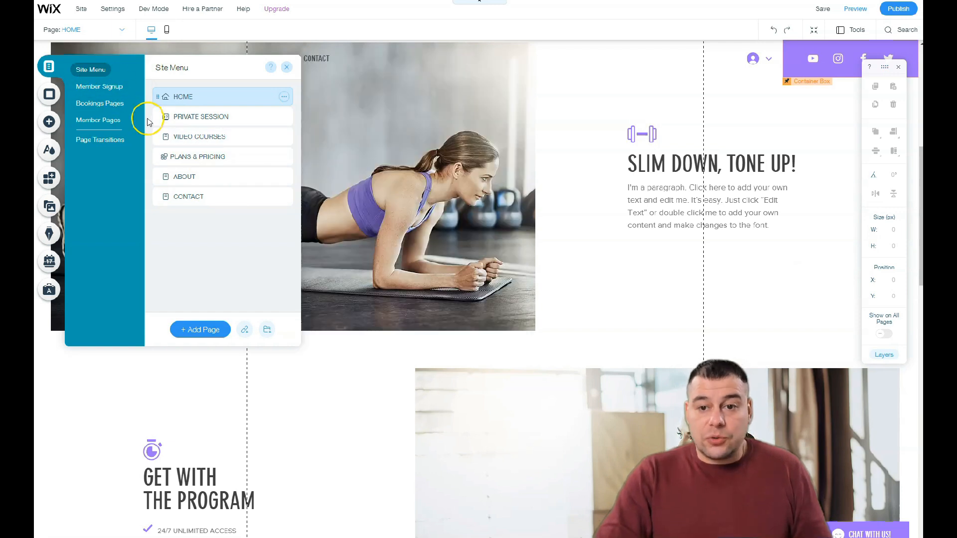
Step: Set the HOME page background to the gray site color #9E9E9E
left_click(50, 95)
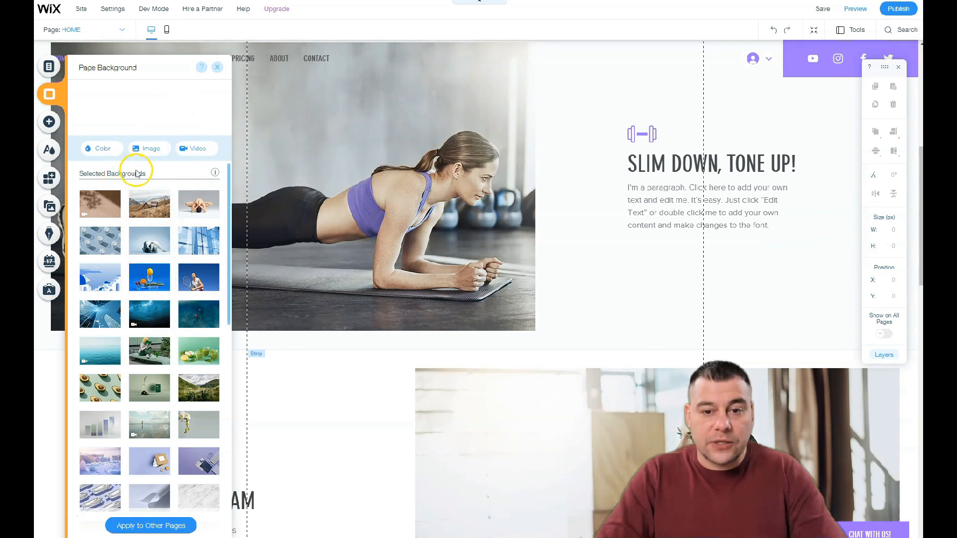
scroll(148, 194, "down", 5)
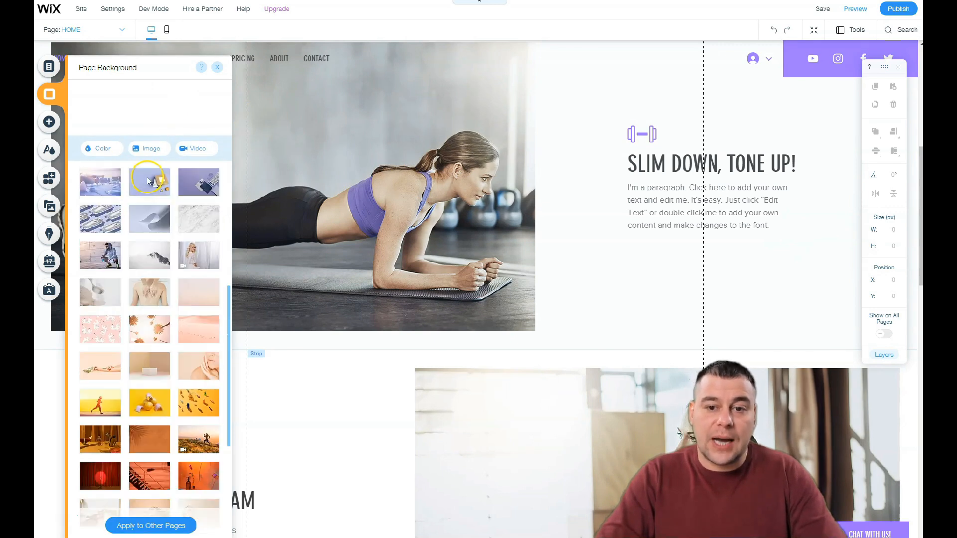
left_click(90, 148)
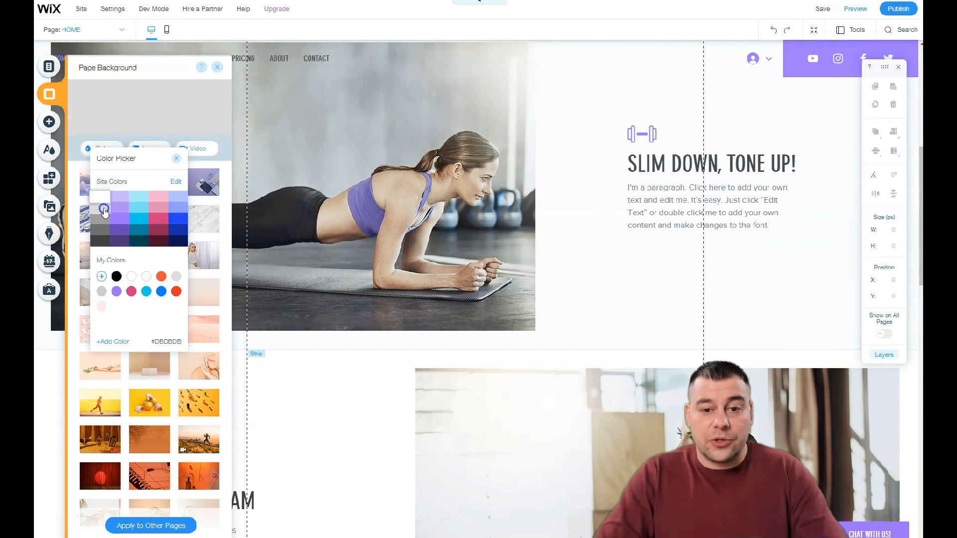
left_click(101, 220)
left_click(400, 165)
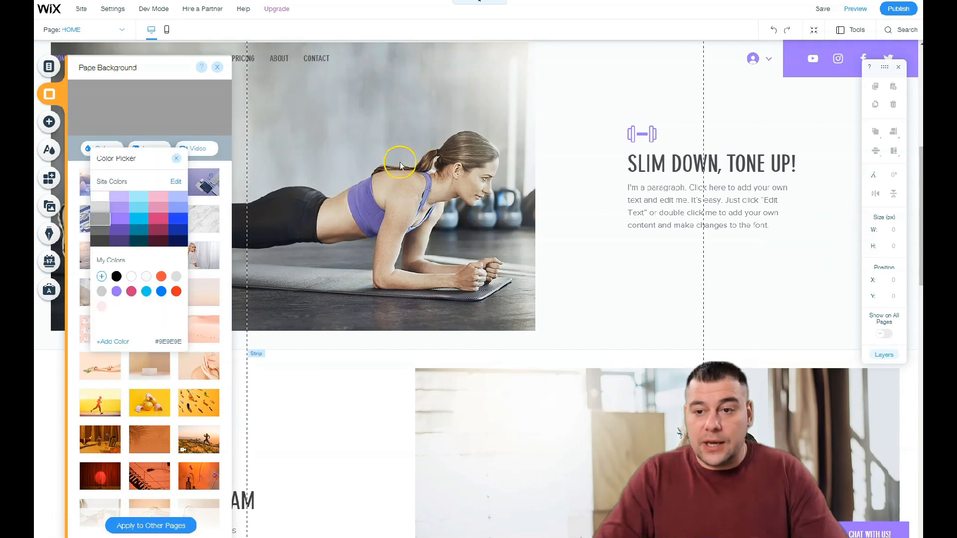
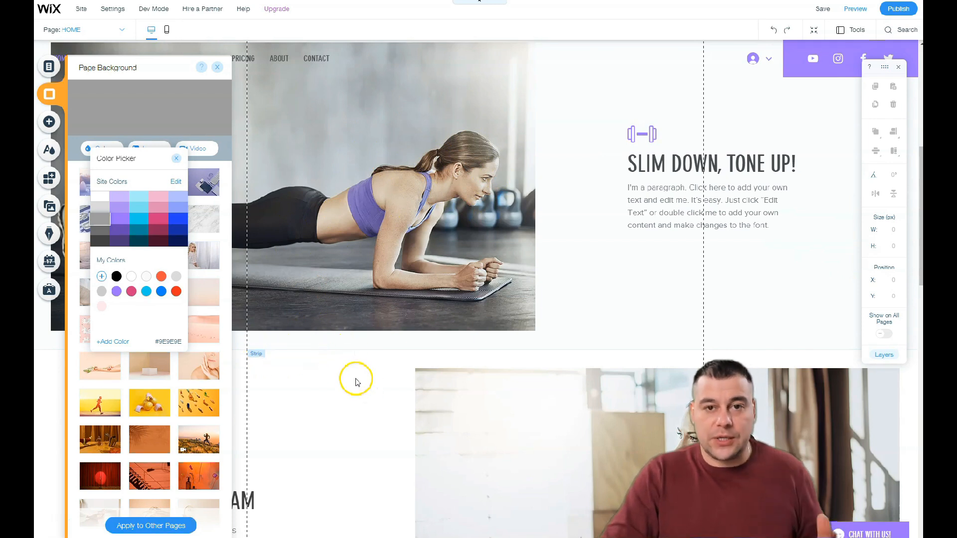
left_click(176, 160)
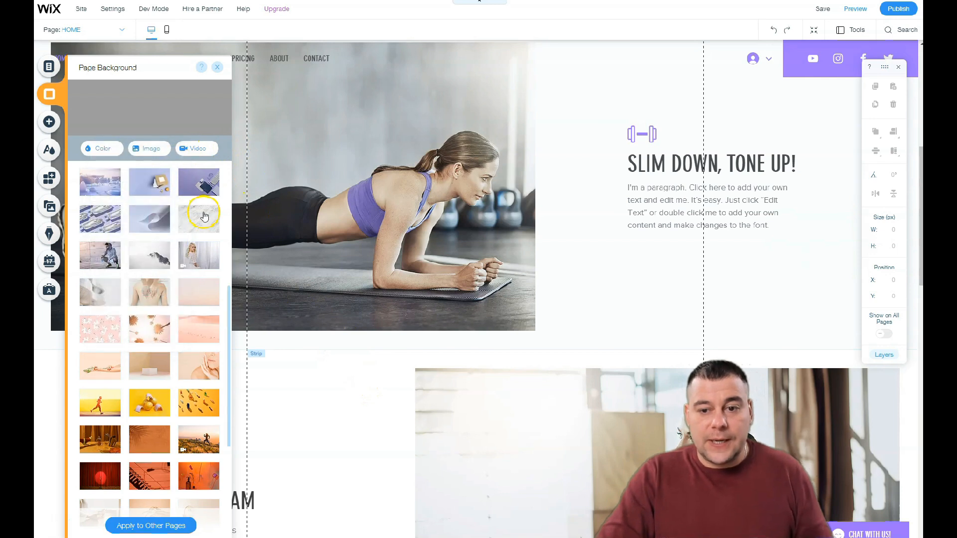
Step: Look through the suggested page backgrounds, set the HOME page background to the bright blue site color, and close the background settings
scroll(188, 278, "down", 5)
scroll(170, 314, "up", 7)
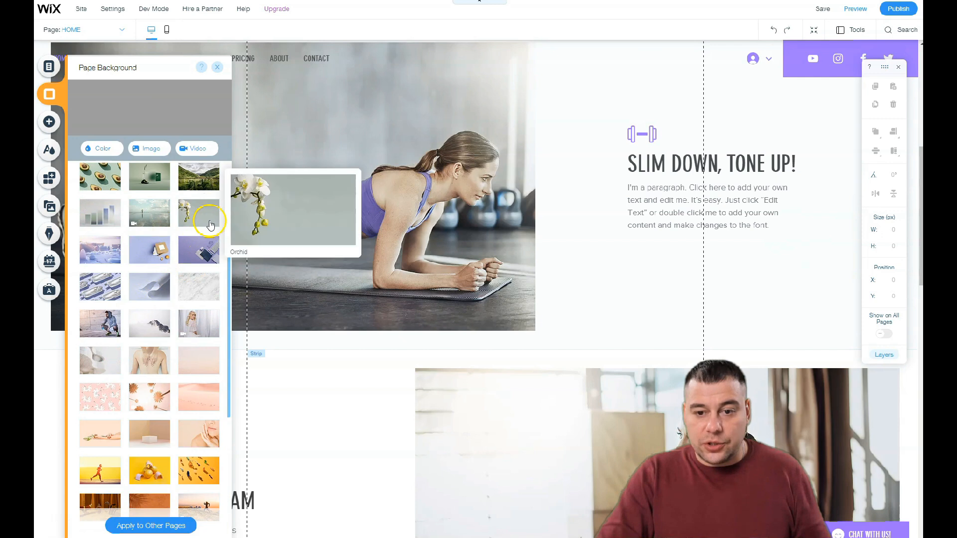
scroll(196, 248, "up", 5)
scroll(288, 220, "up", 5)
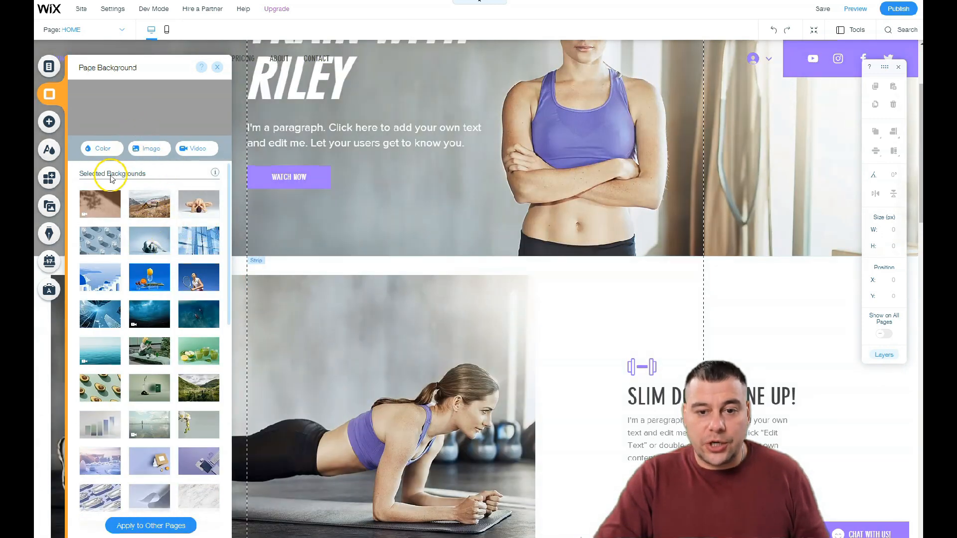
left_click(94, 149)
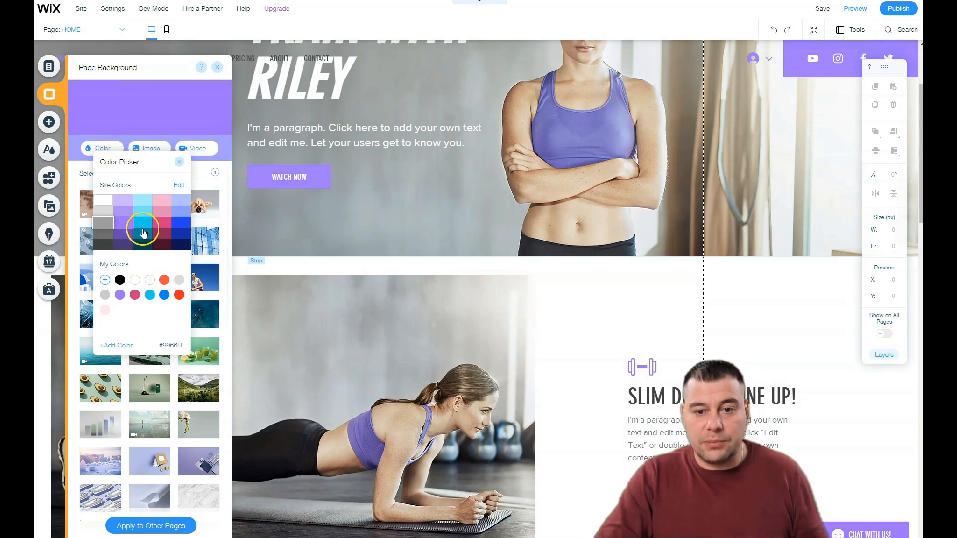
left_click(182, 223)
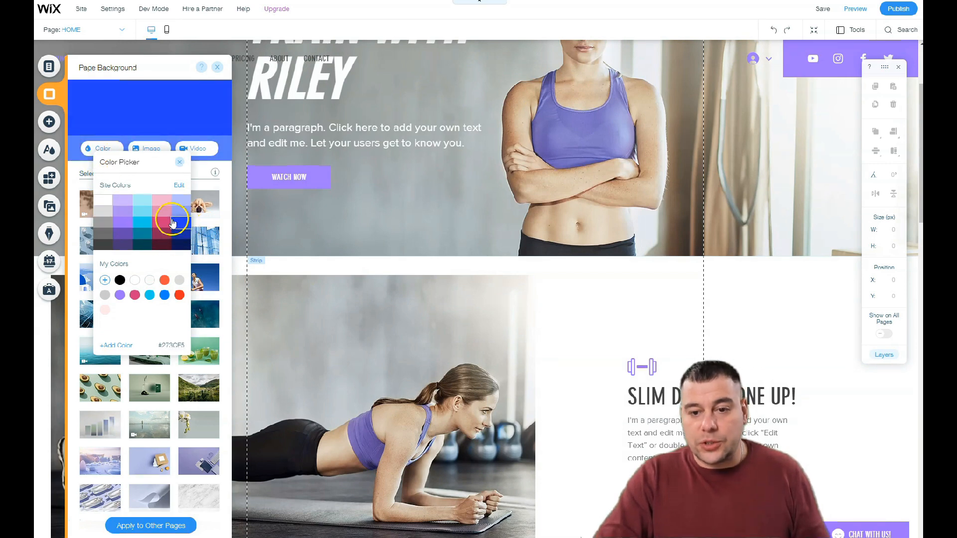
left_click(180, 163)
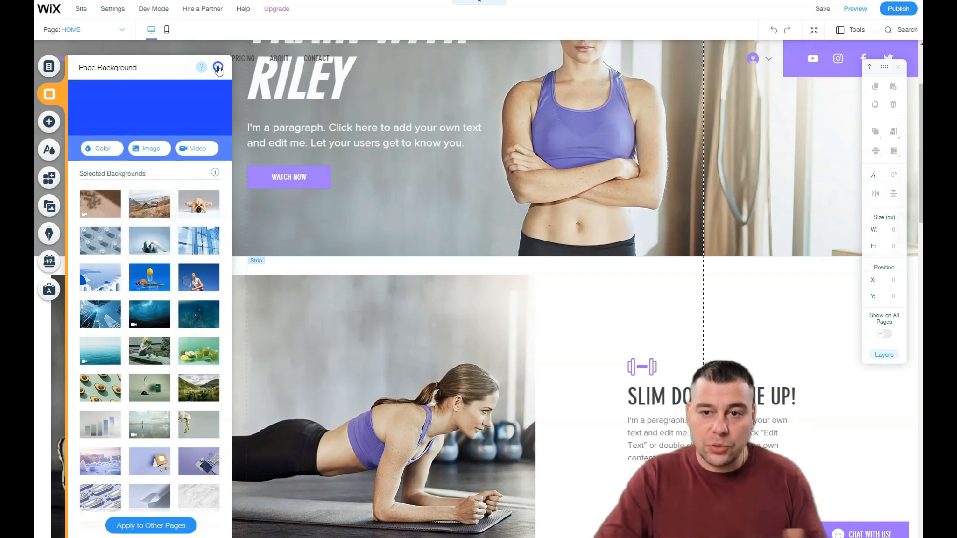
left_click(218, 67)
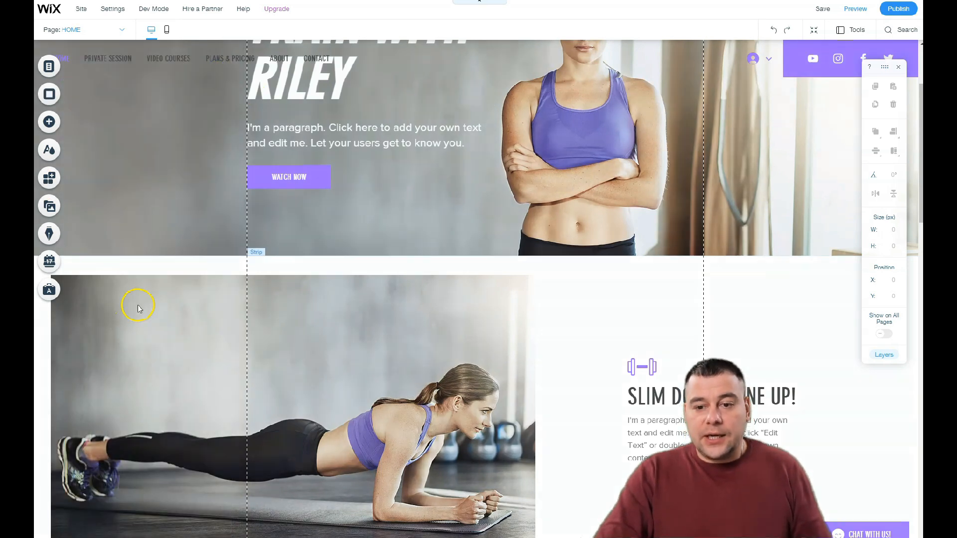
Step: Browse the site header's design presets and view its scroll behavior options
scroll(203, 149, "up", 3)
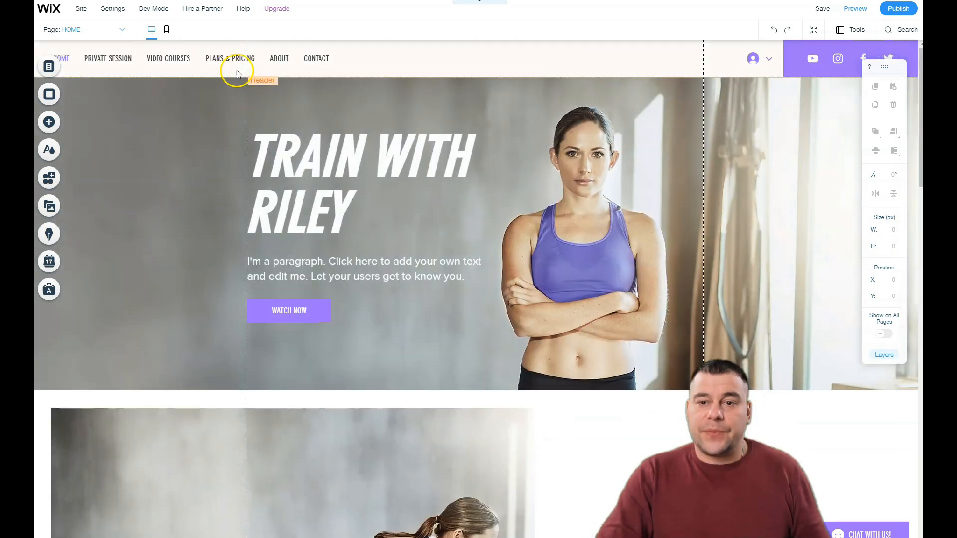
left_click(398, 68)
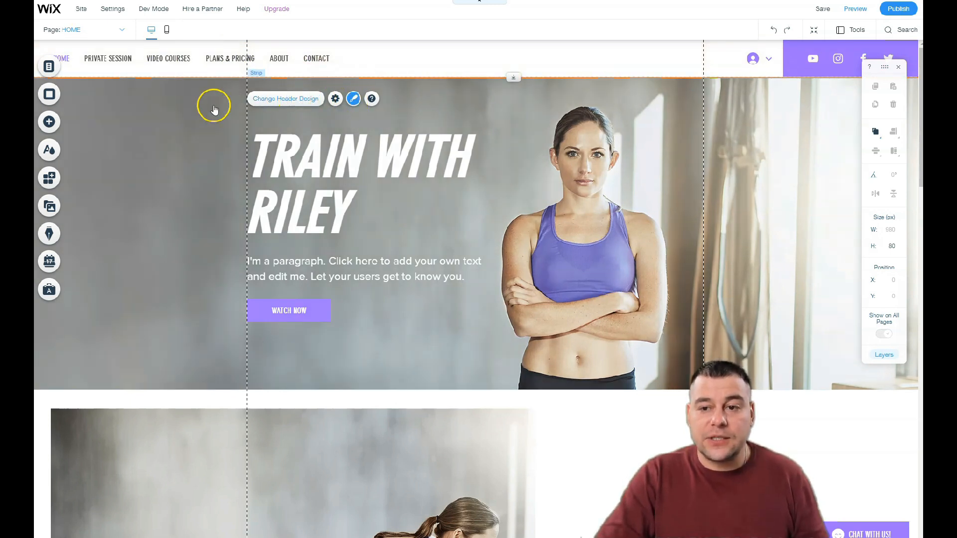
left_click(306, 98)
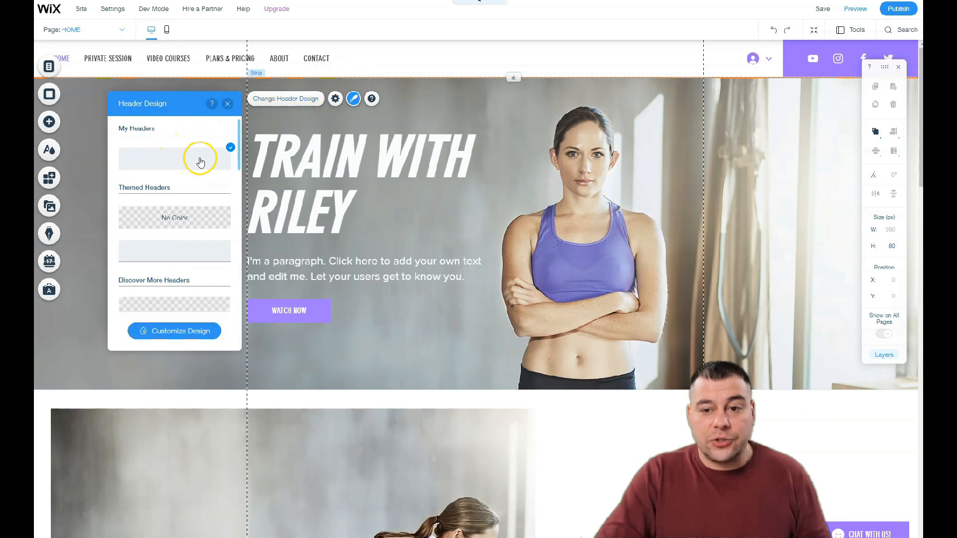
scroll(171, 252, "down", 5)
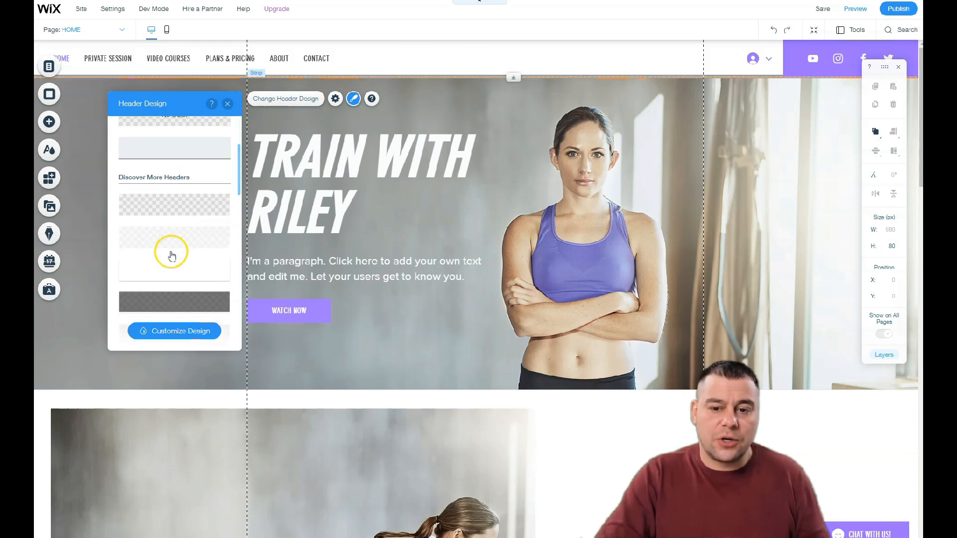
scroll(171, 252, "down", 3)
scroll(171, 253, "up", 8)
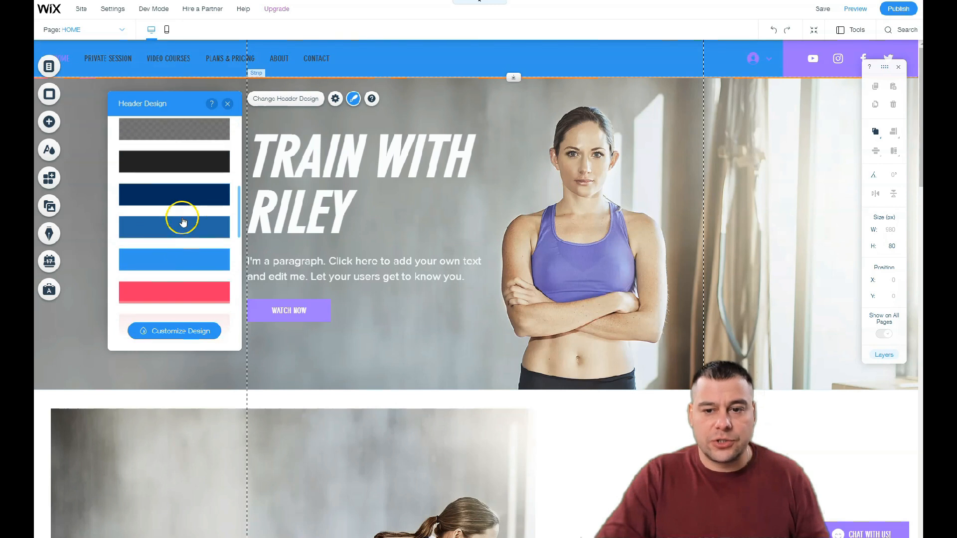
left_click(184, 220)
left_click(228, 103)
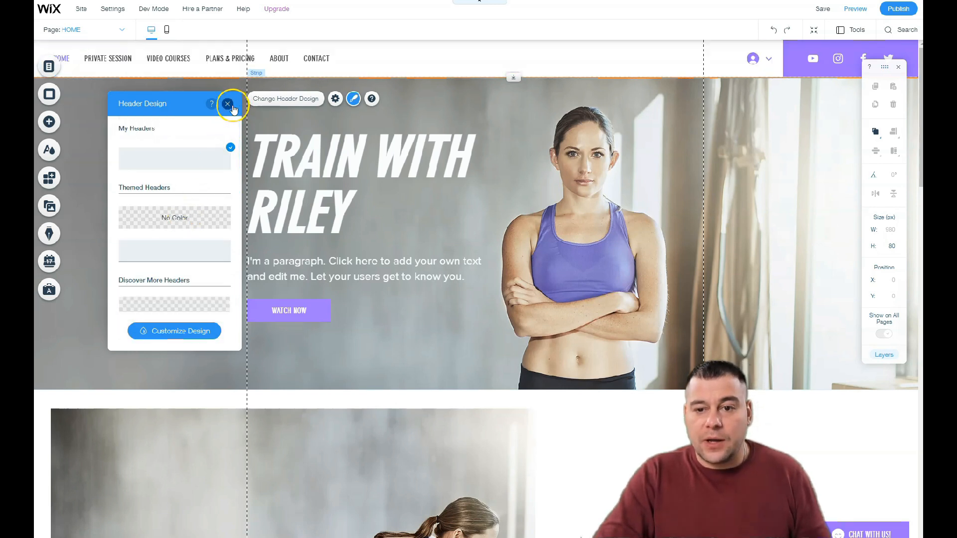
left_click(334, 100)
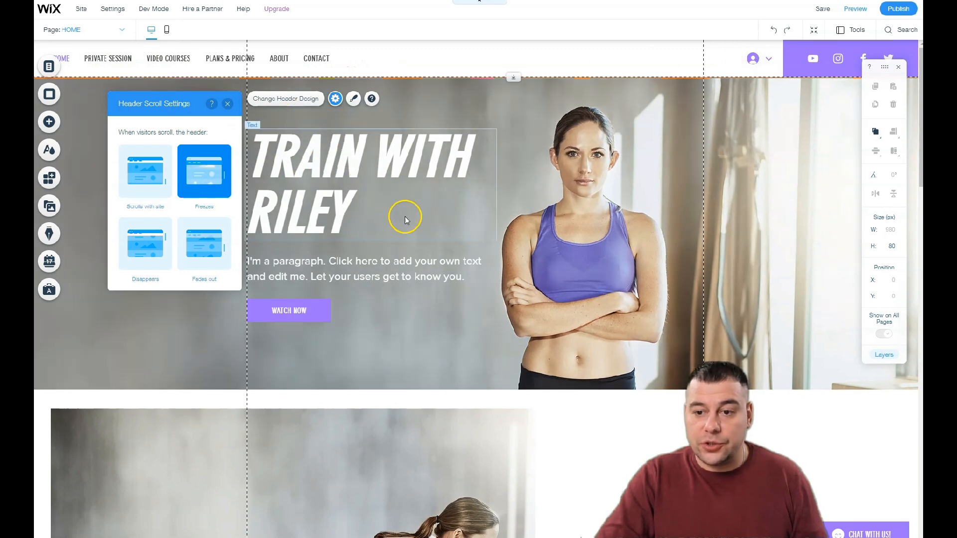
left_click(366, 172)
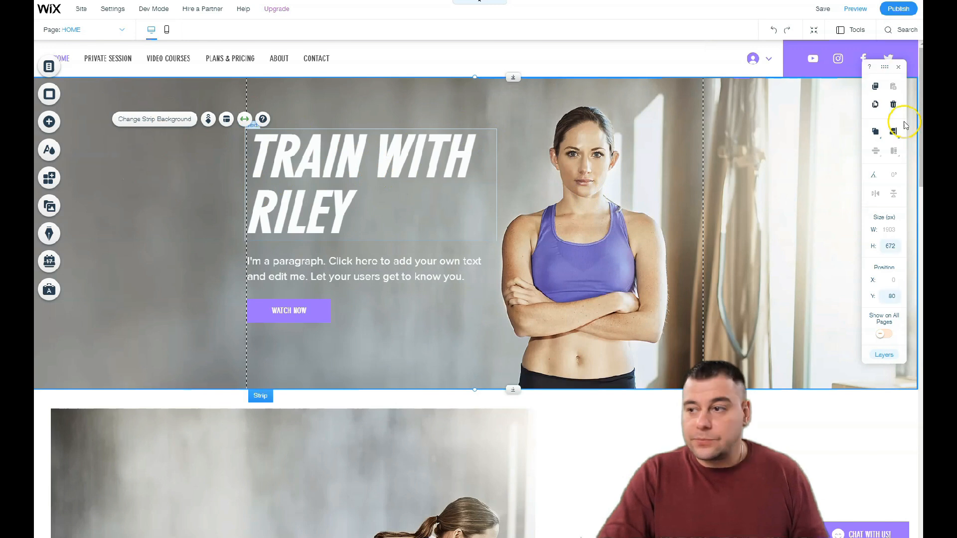
Step: In Zoom Out mode, move the Get With The Program section above both Slim Down, Tone Up and Train With Riley
left_click(815, 34)
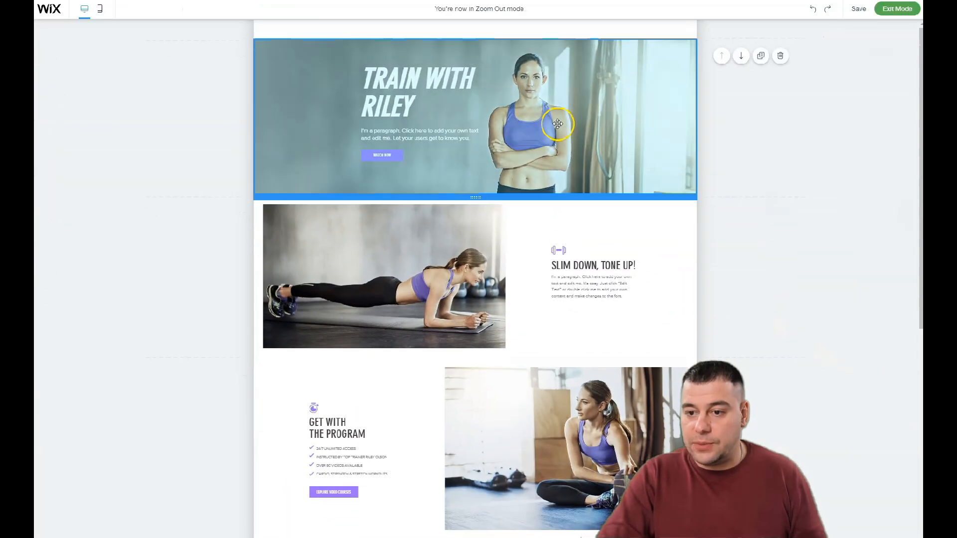
scroll(496, 380, "down", 8)
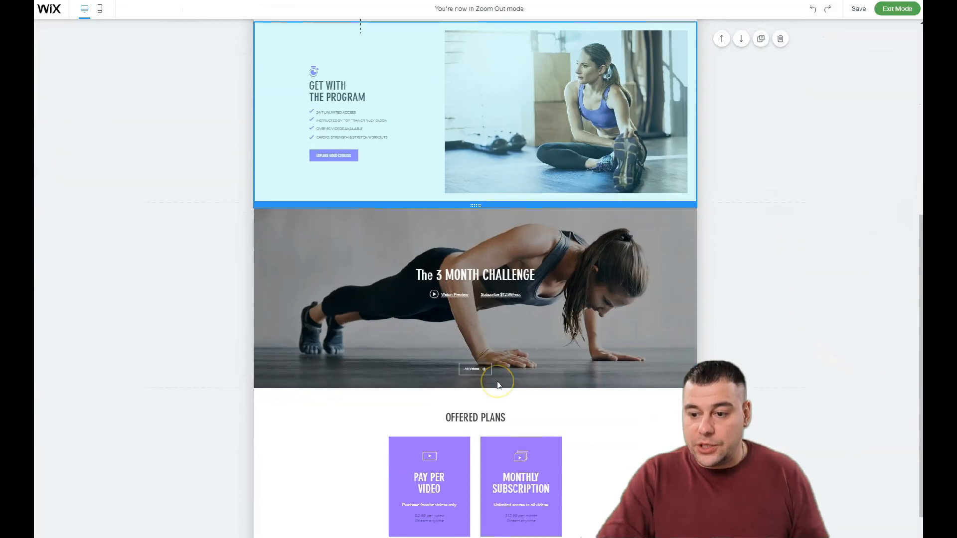
scroll(468, 279, "up", 8)
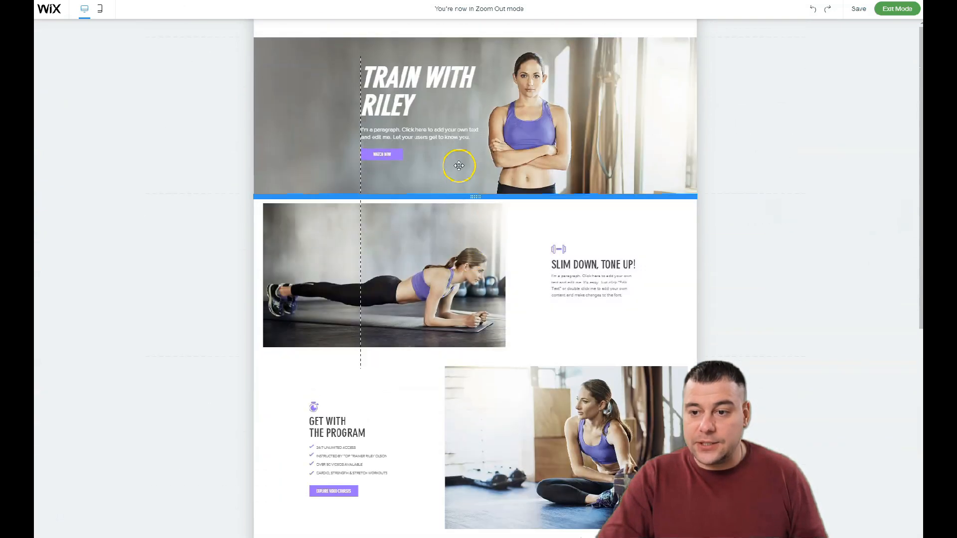
mouse_move(483, 365)
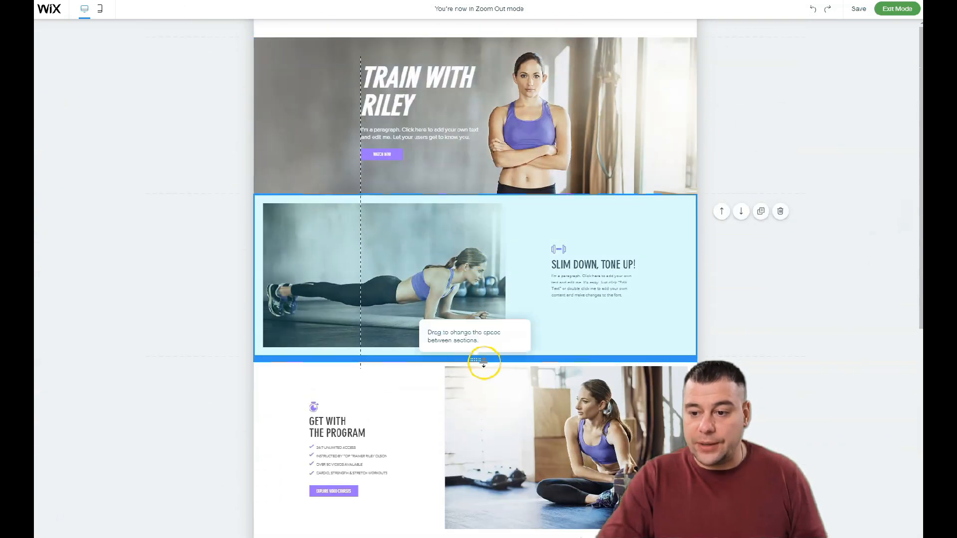
left_click(741, 214)
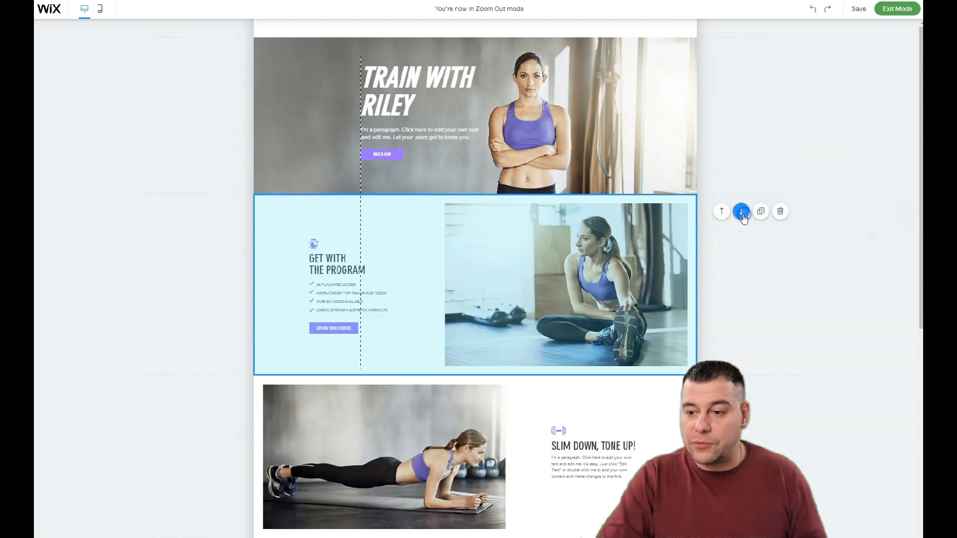
left_click(722, 211)
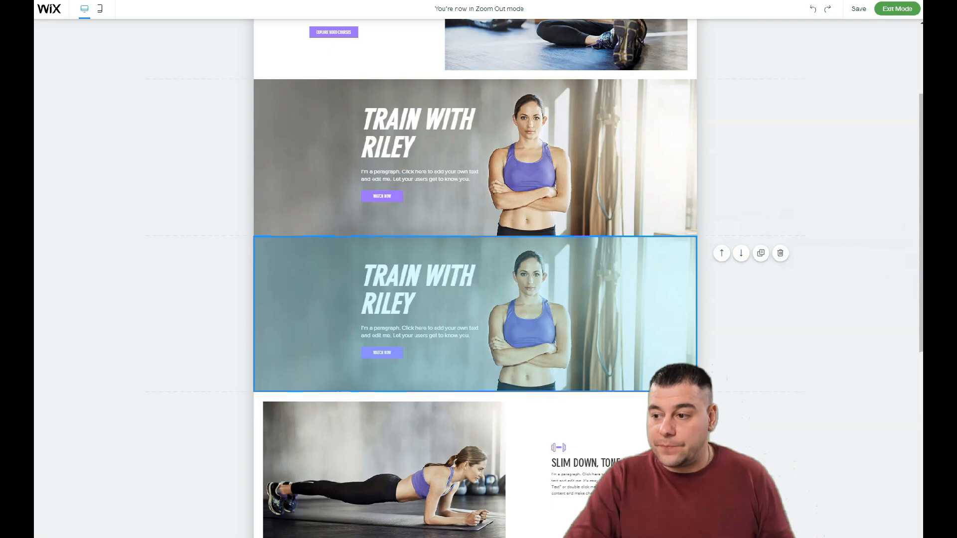
Step: Delete the duplicate Train With Riley section and move the remaining one below Slim Down, Tone Up
left_click(781, 254)
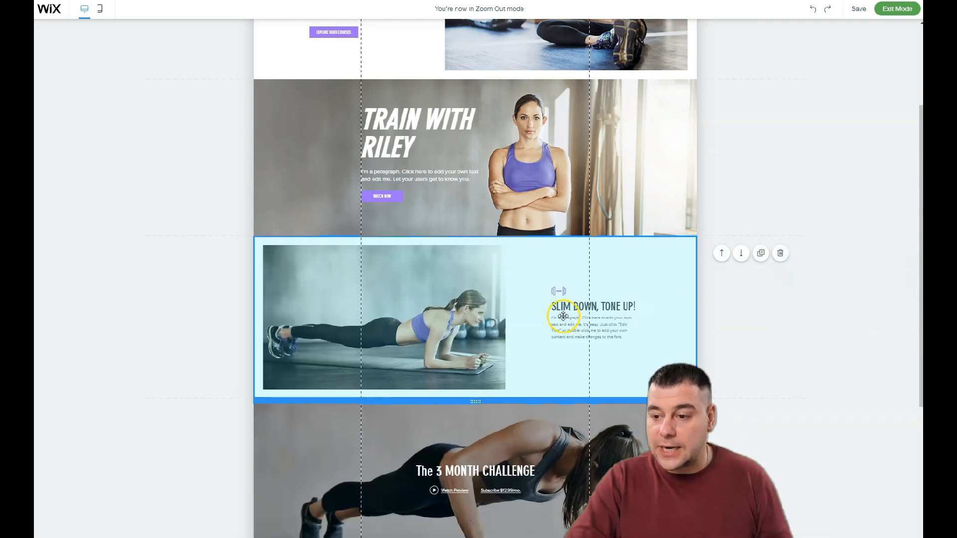
scroll(561, 304, "up", 3)
left_click(742, 236)
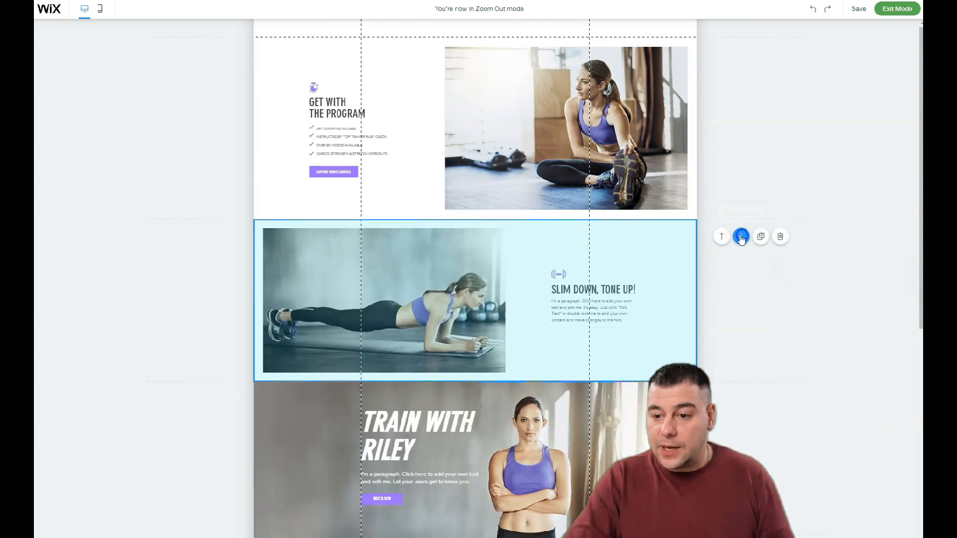
Step: Move the Train With Riley section above Slim Down, Tone Up, look over the page order, and leave Zoom Out mode
left_click(721, 238)
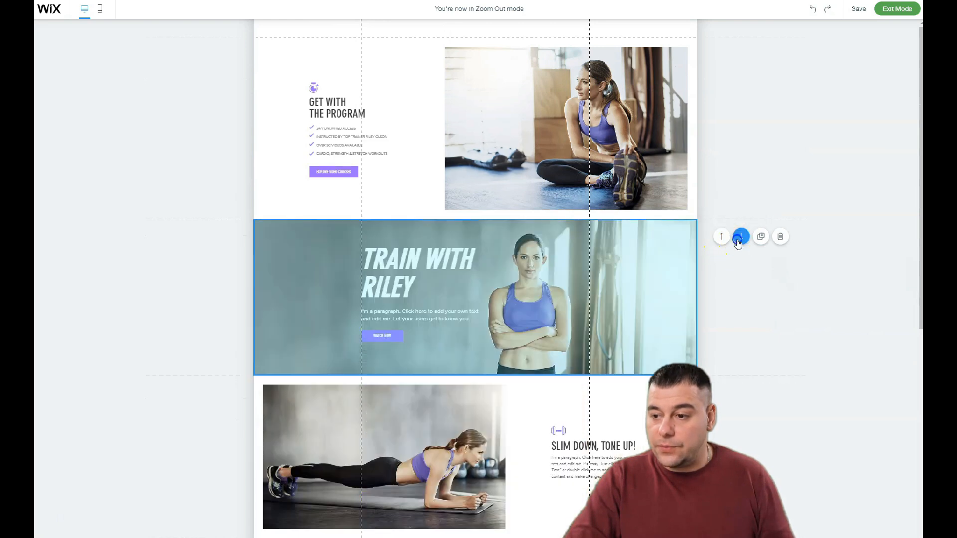
scroll(393, 321, "down", 8)
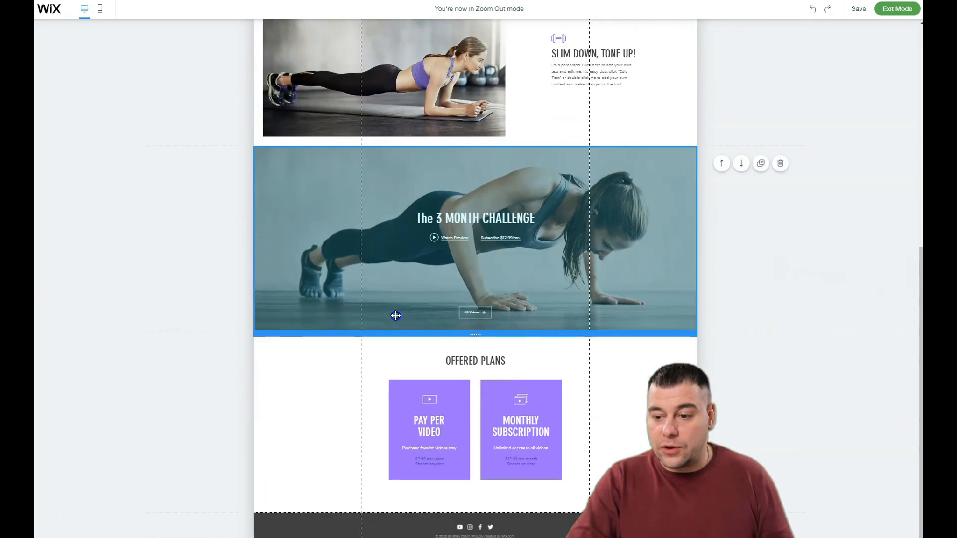
scroll(488, 344, "up", 7)
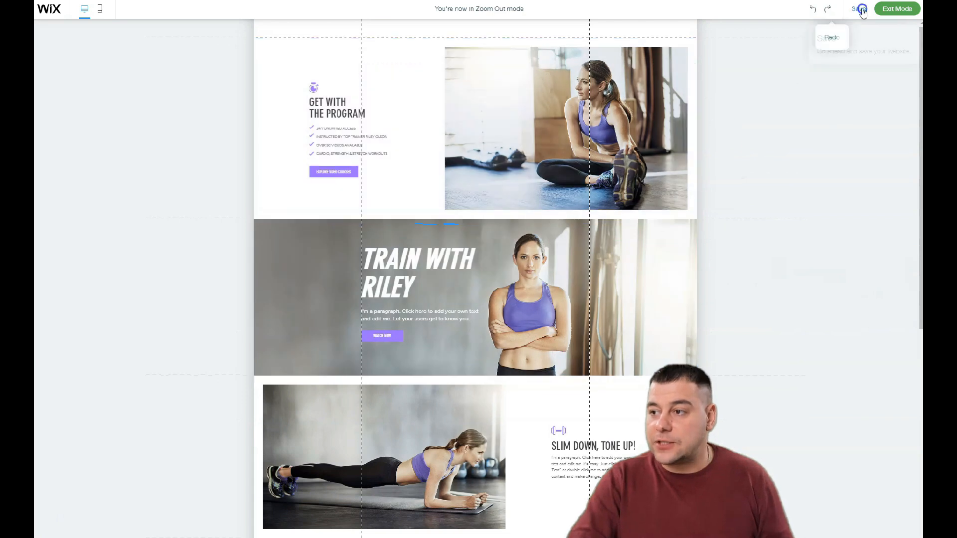
left_click(879, 16)
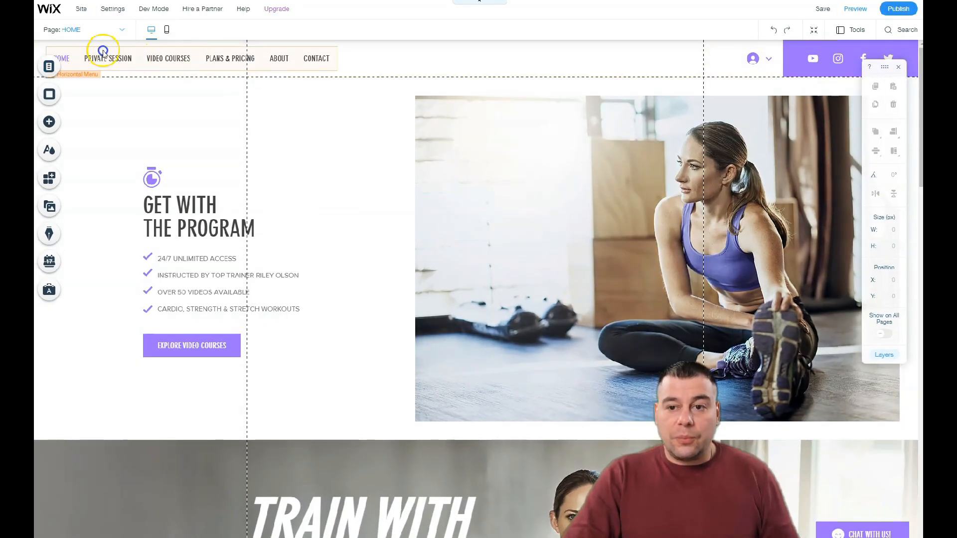
Step: Return to Zoom Out mode, move the Train With Riley section above Get With The Program, and exit the mode
left_click(62, 63)
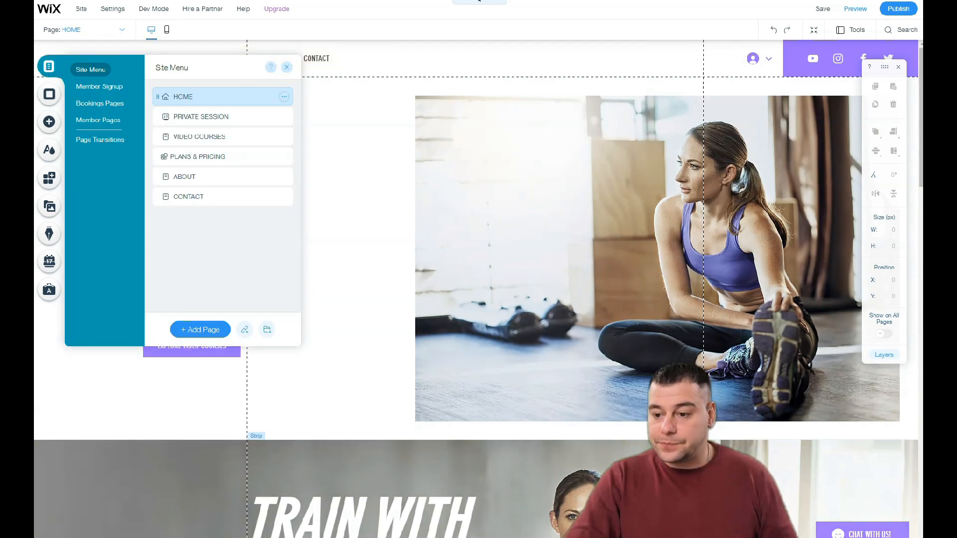
scroll(642, 170, "down", 1)
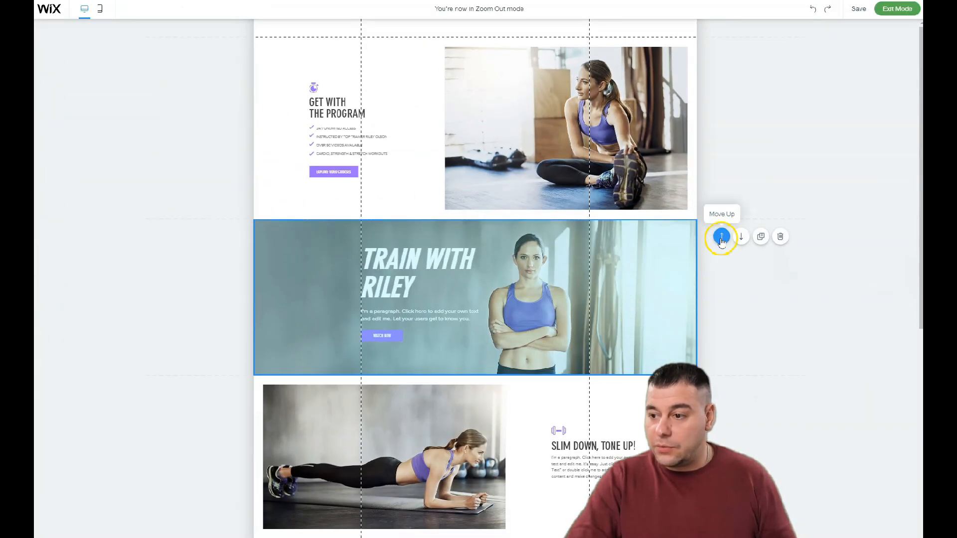
left_click(722, 237)
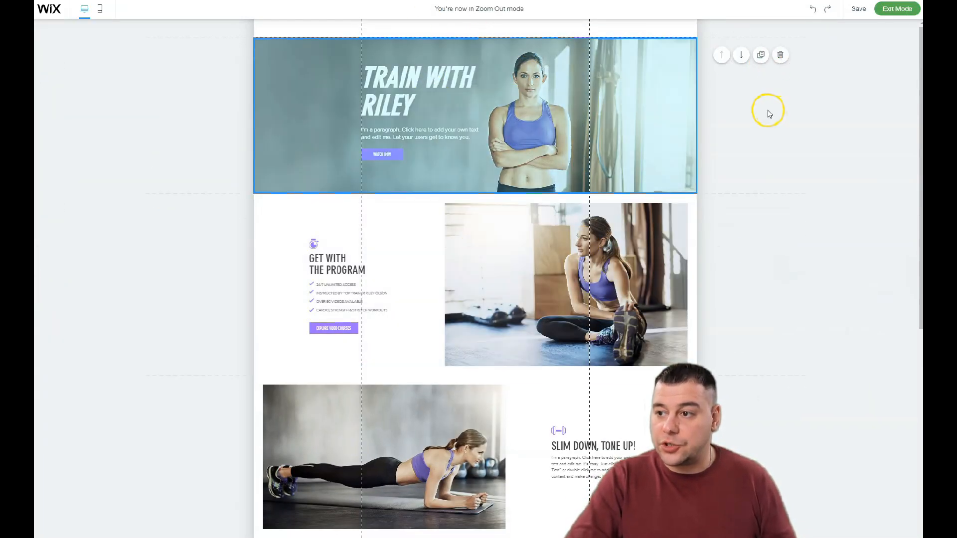
left_click(898, 8)
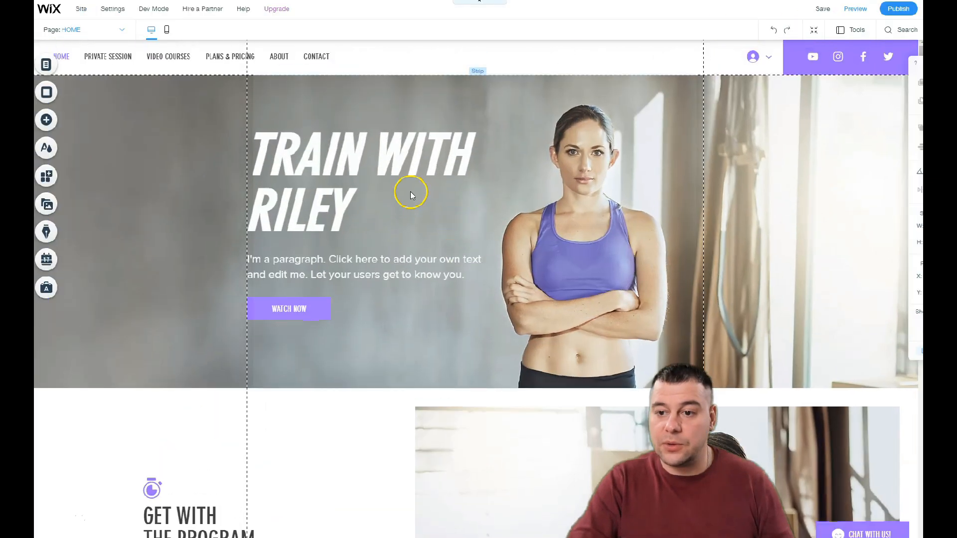
Step: Try DIN Next Light at 54 px on the TRAIN WITH RILEY heading and switch its text theme to Heading 1
left_click(171, 142)
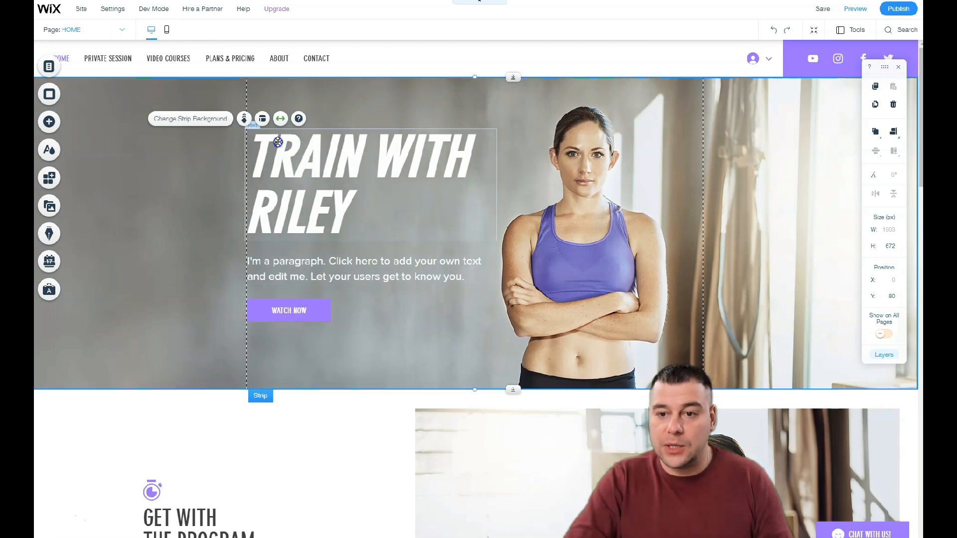
double_click(330, 189)
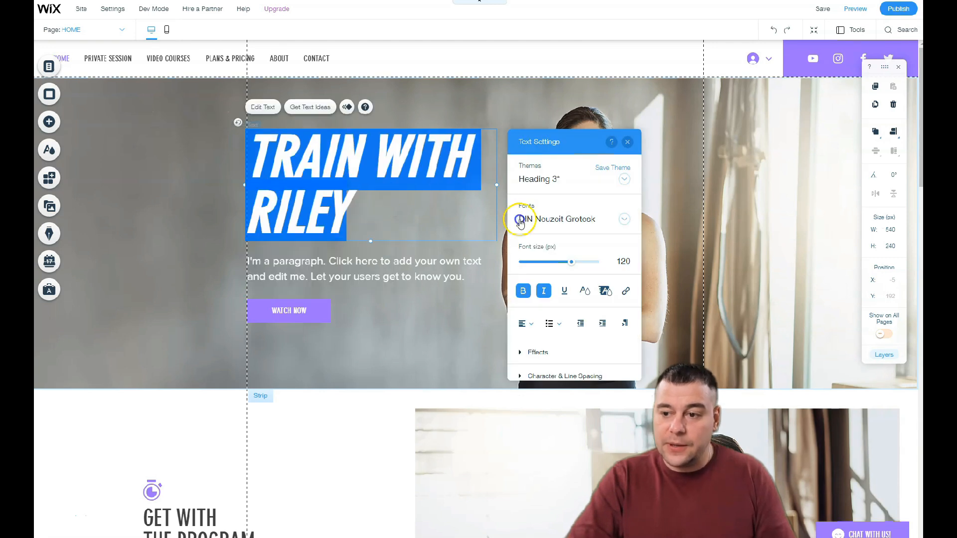
left_click(619, 220)
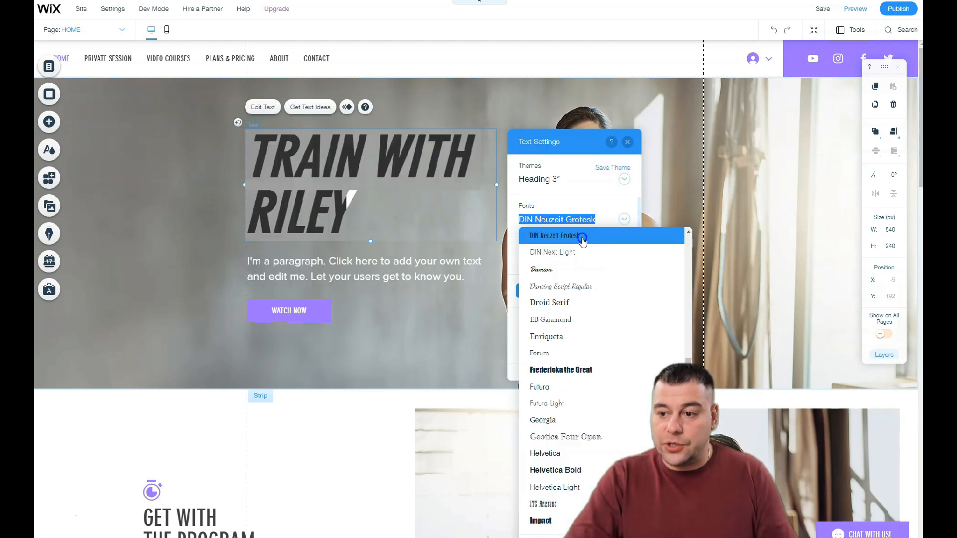
left_click(564, 254)
left_click_drag(564, 257, 543, 259)
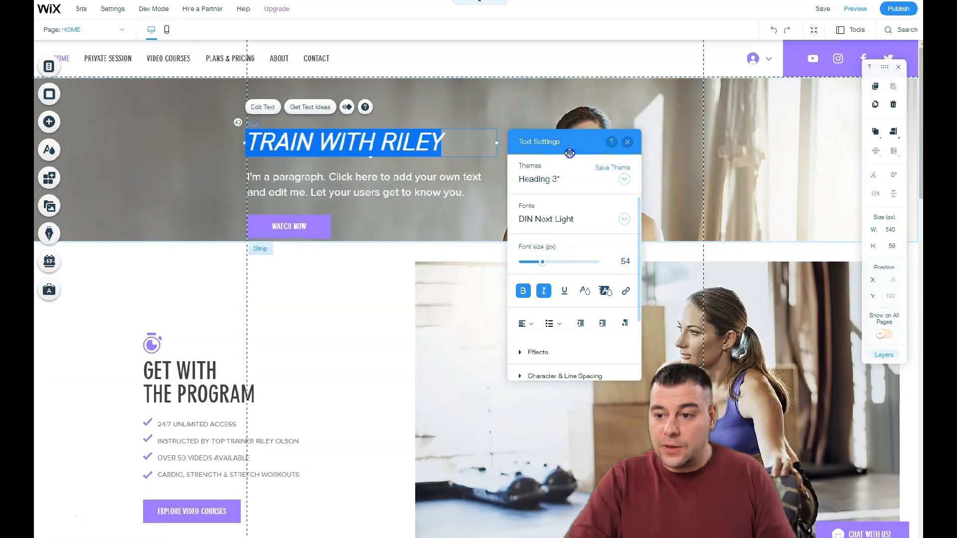
left_click(553, 179)
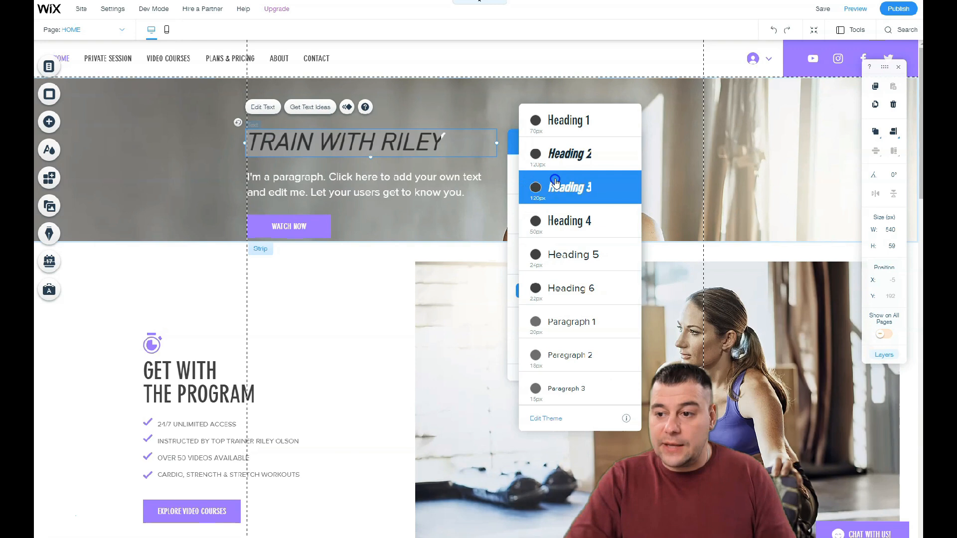
left_click(566, 130)
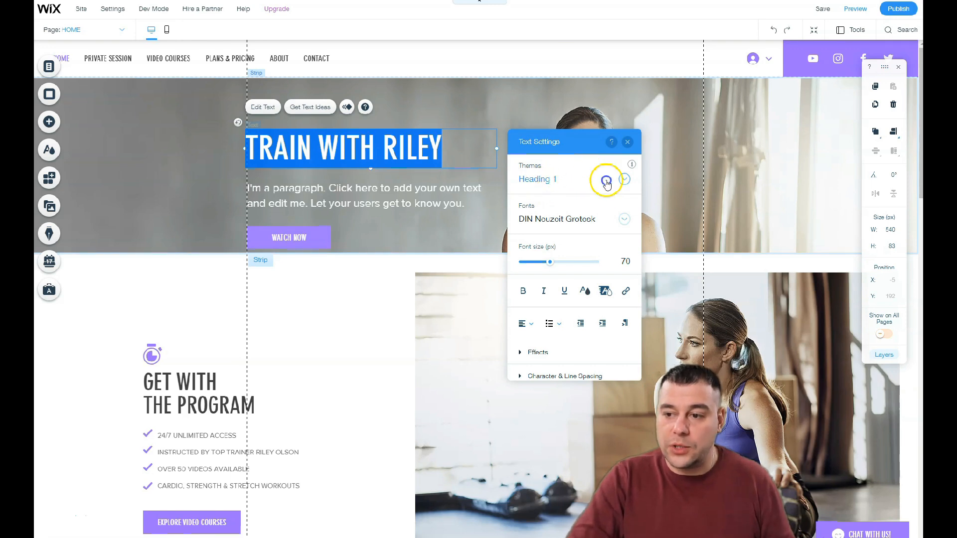
Step: In the Train With Riley strip's background settings, set the image opacity to 46% and the color behind the image to purple at 100%
left_click(193, 178)
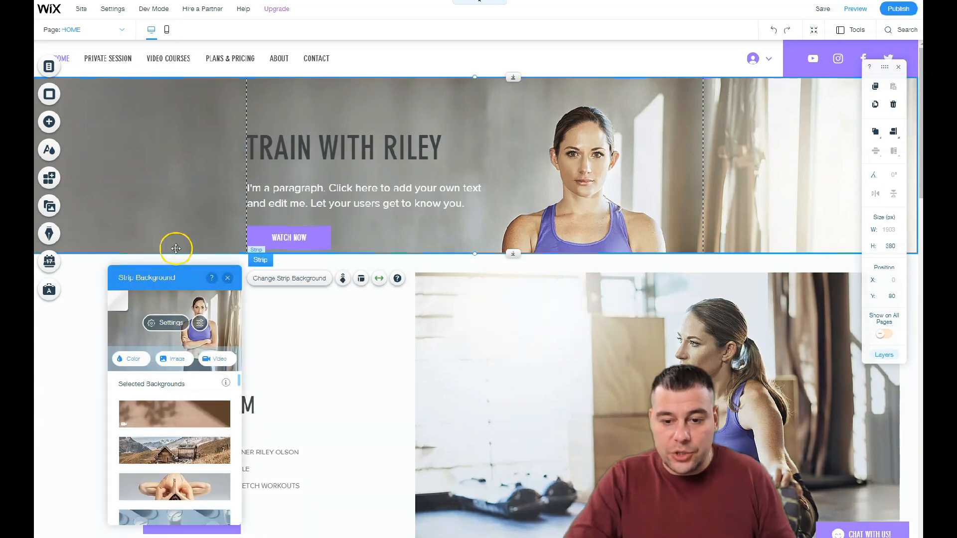
left_click(163, 324)
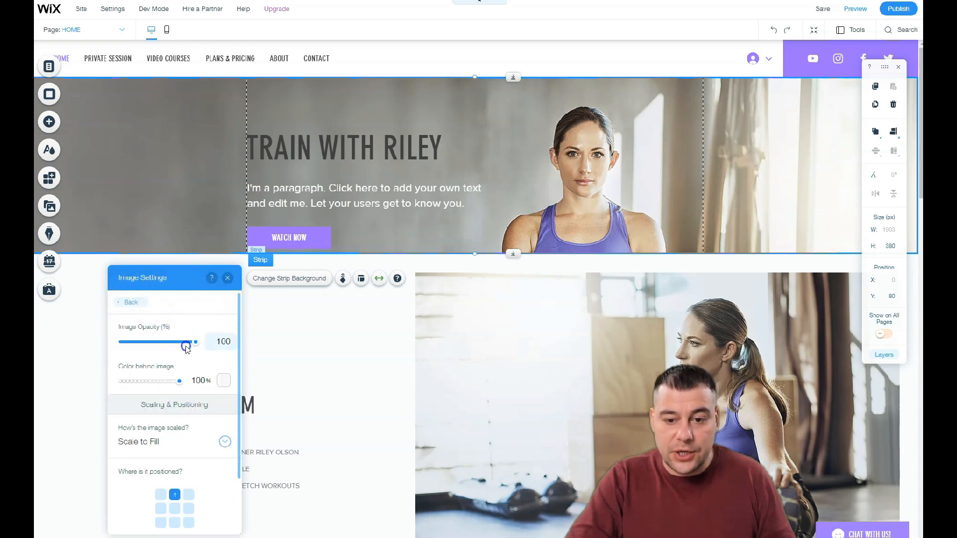
mouse_move(195, 348)
left_mouse_down()
mouse_move(139, 343)
mouse_move(199, 344)
left_mouse_up()
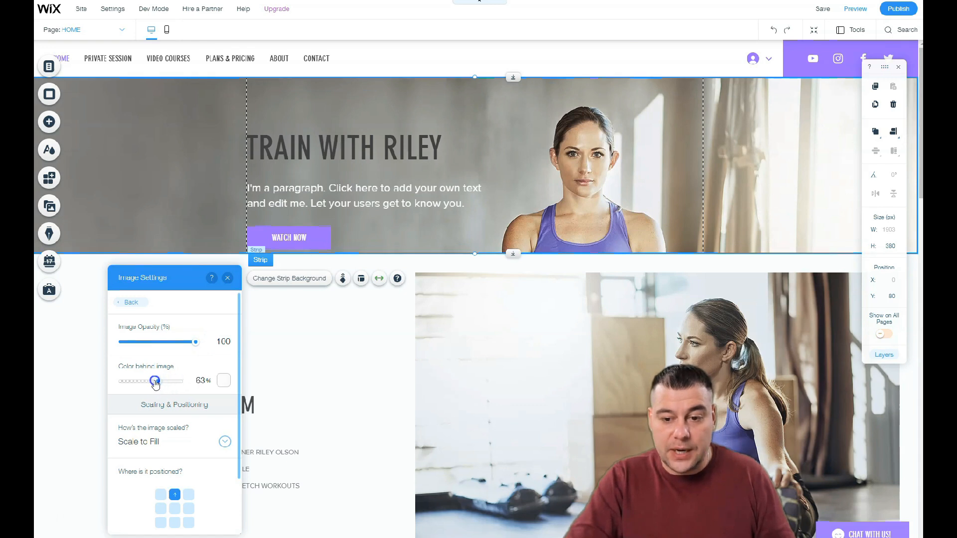
left_click_drag(196, 342, 156, 342)
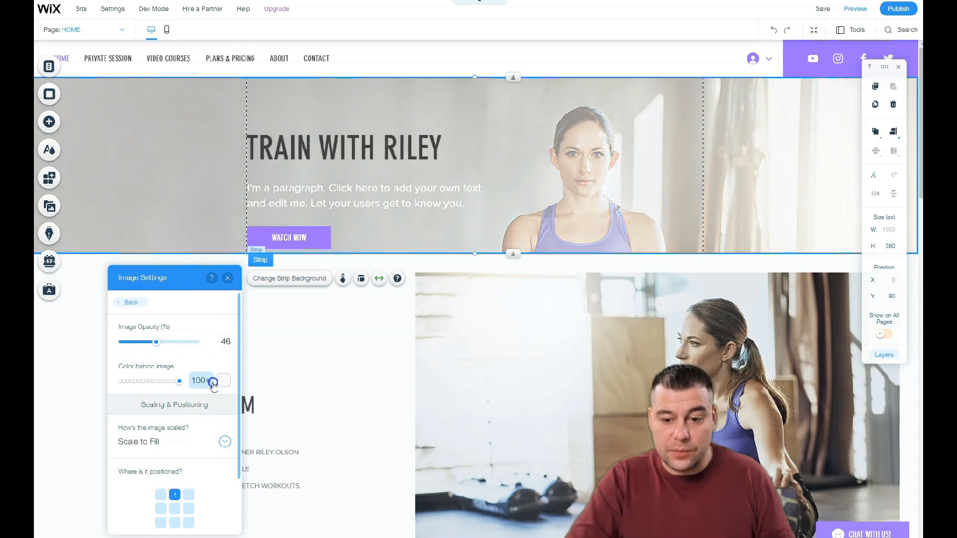
left_click(224, 380)
left_click(255, 423)
left_click(257, 426)
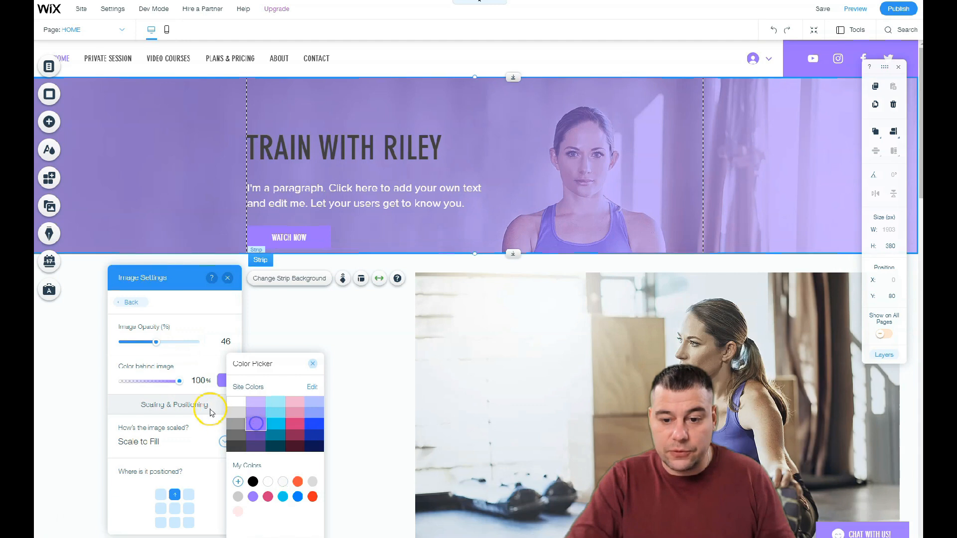
left_click(161, 380)
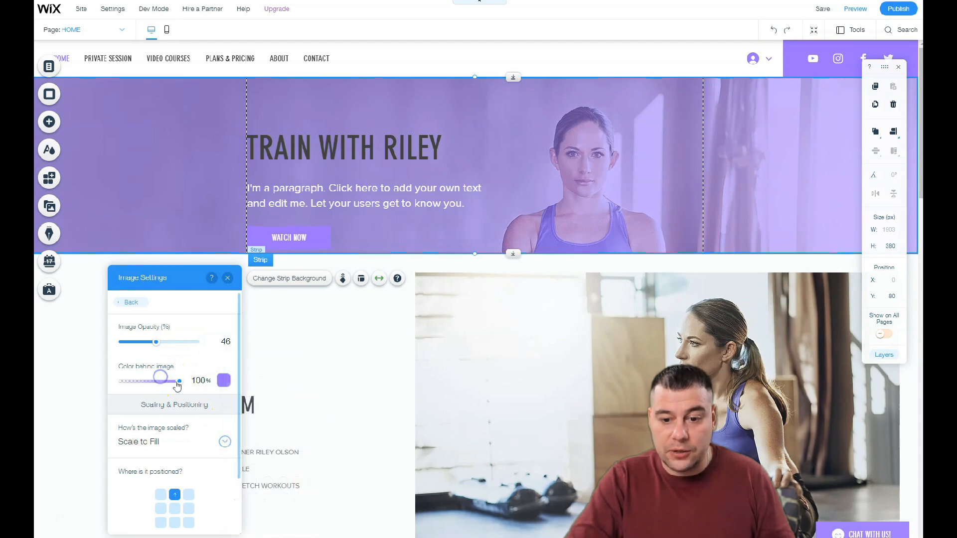
left_click_drag(149, 380, 213, 380)
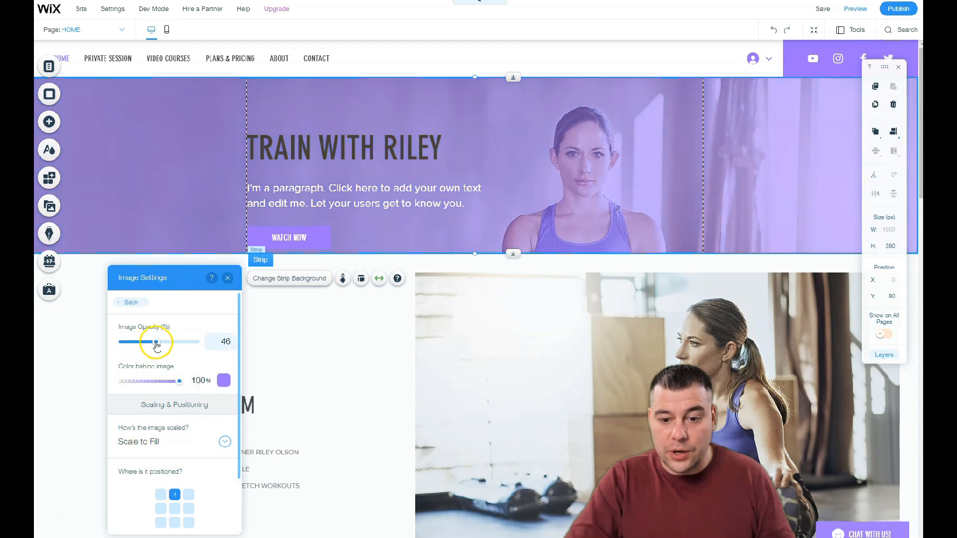
Step: Set the strip image's opacity to 100% with Scale to Fill and top-center positioning, and close the image settings
left_click_drag(156, 342, 214, 338)
scroll(184, 423, "down", 1)
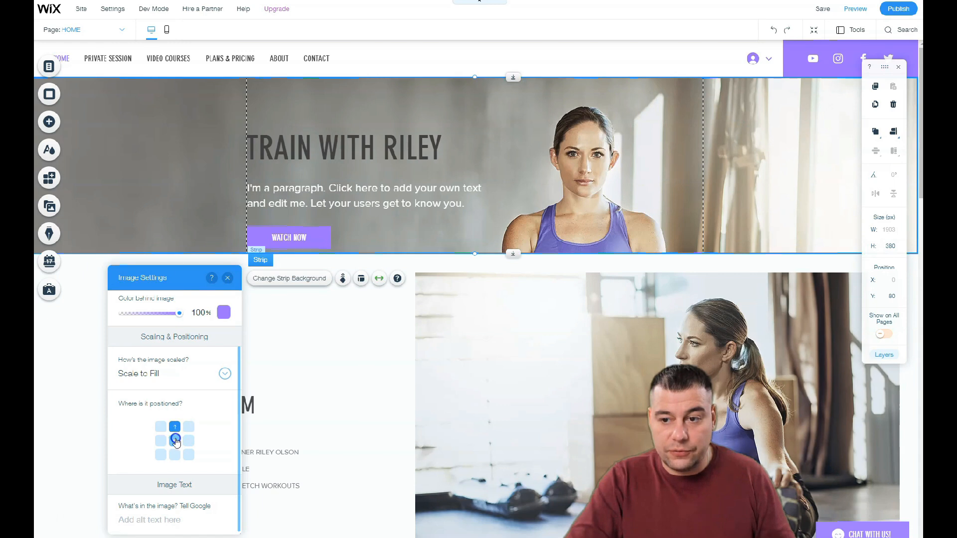
left_click(176, 442)
left_click(175, 427)
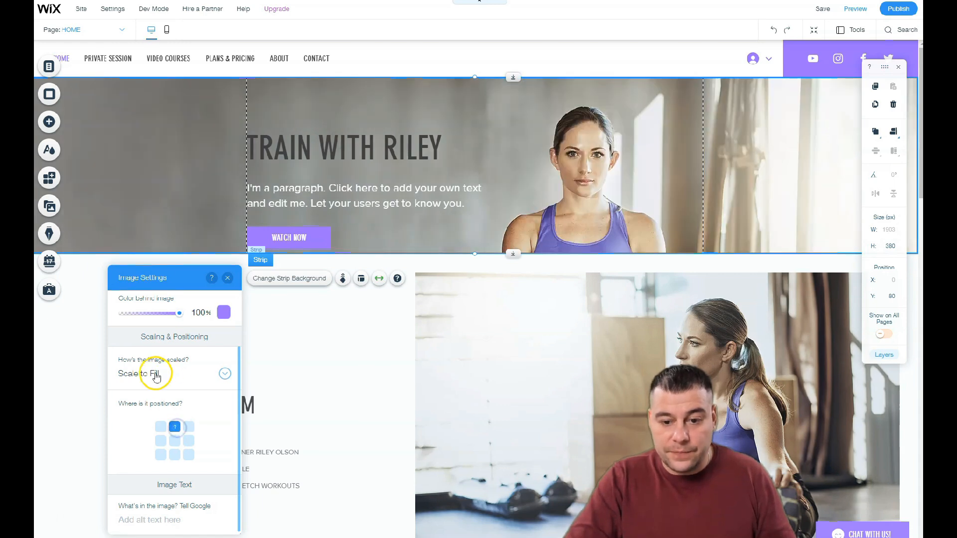
left_click(222, 374)
left_click(156, 375)
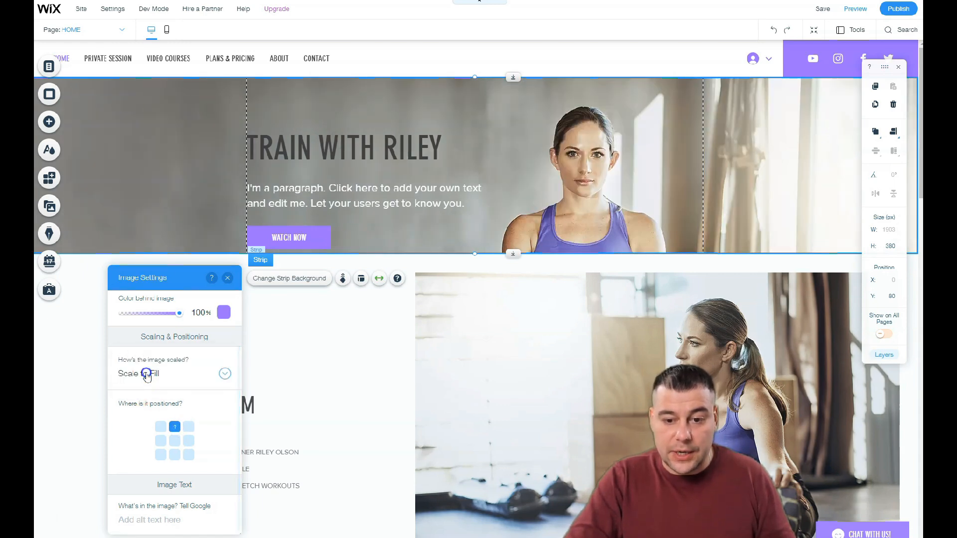
left_click(228, 279)
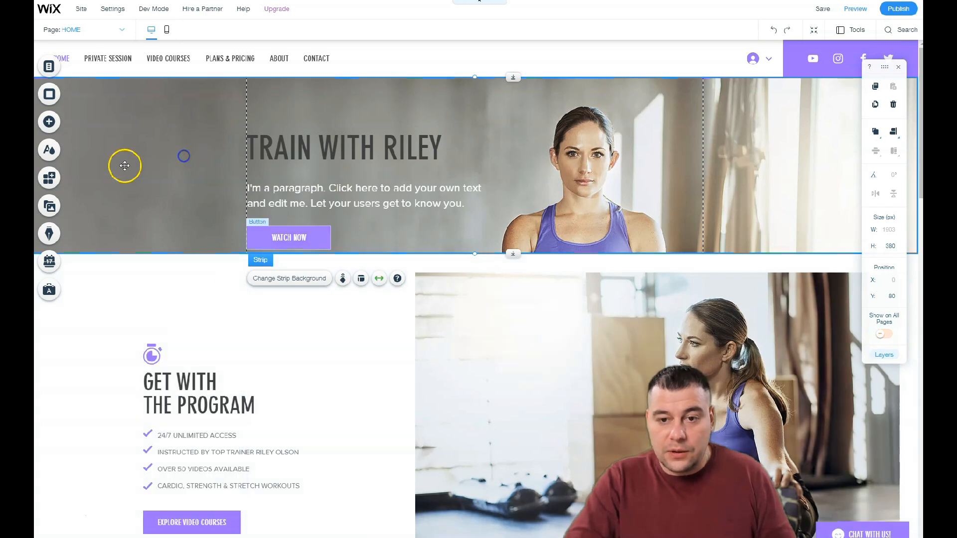
Step: Look through the Train With Riley strip's suggested backgrounds and open the image chooser for its background
double_click(171, 185)
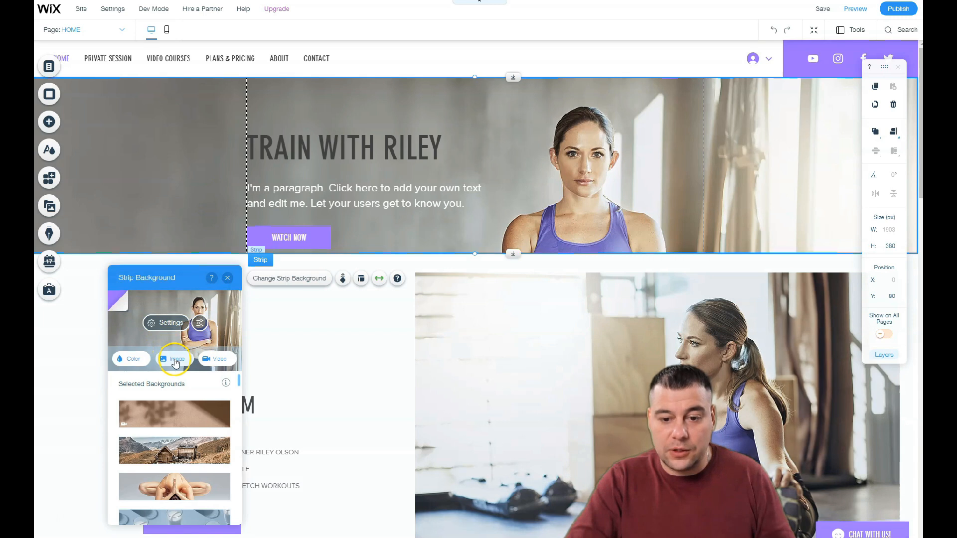
scroll(175, 452, "down", 3)
scroll(178, 452, "down", 6)
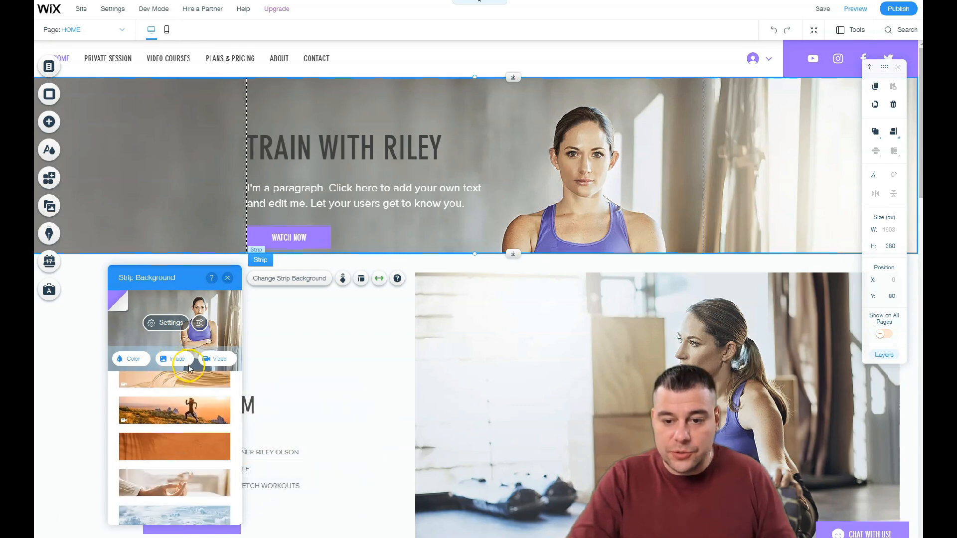
left_click(189, 369)
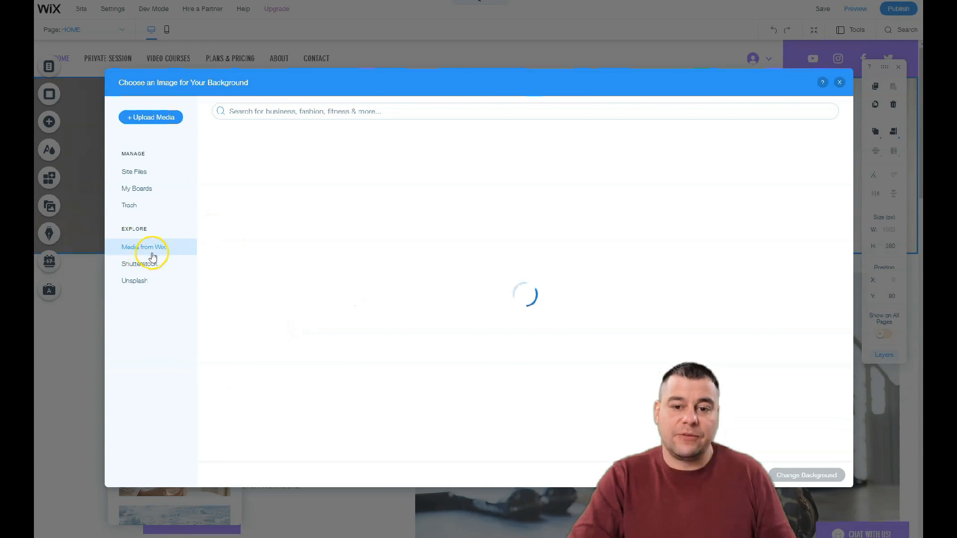
Step: Filter the Media from Wix background images by the Sports & Fitness category
left_click(311, 111)
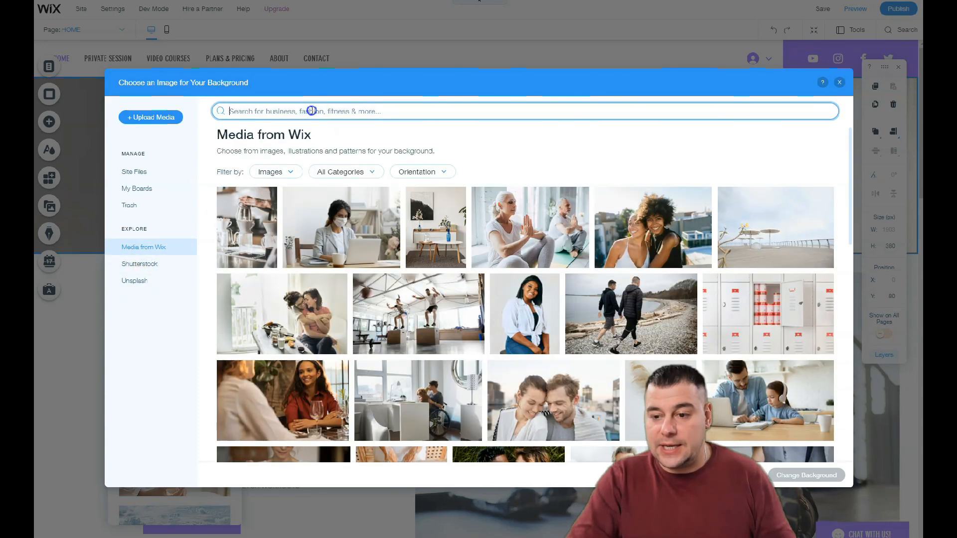
left_click(291, 173)
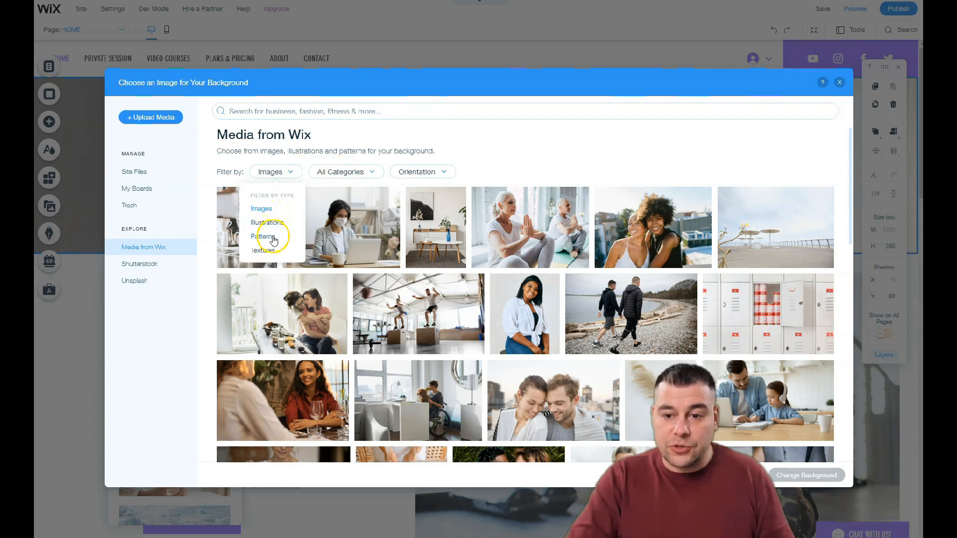
left_click(370, 173)
left_click(274, 241)
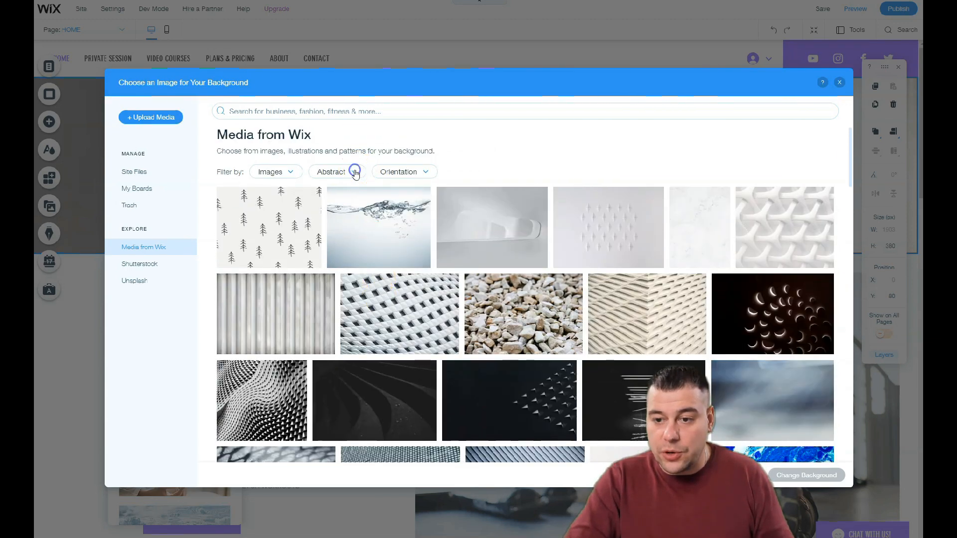
left_click(355, 173)
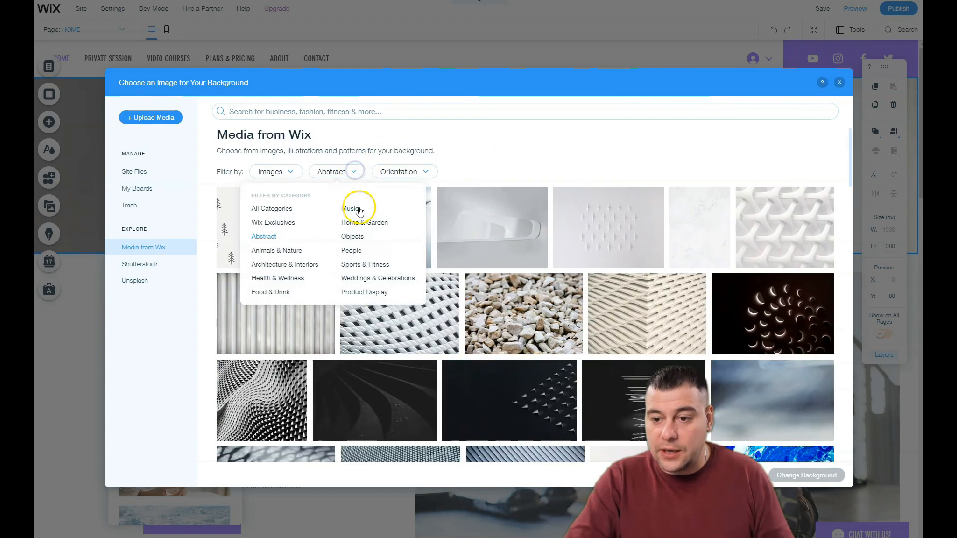
left_click(370, 280)
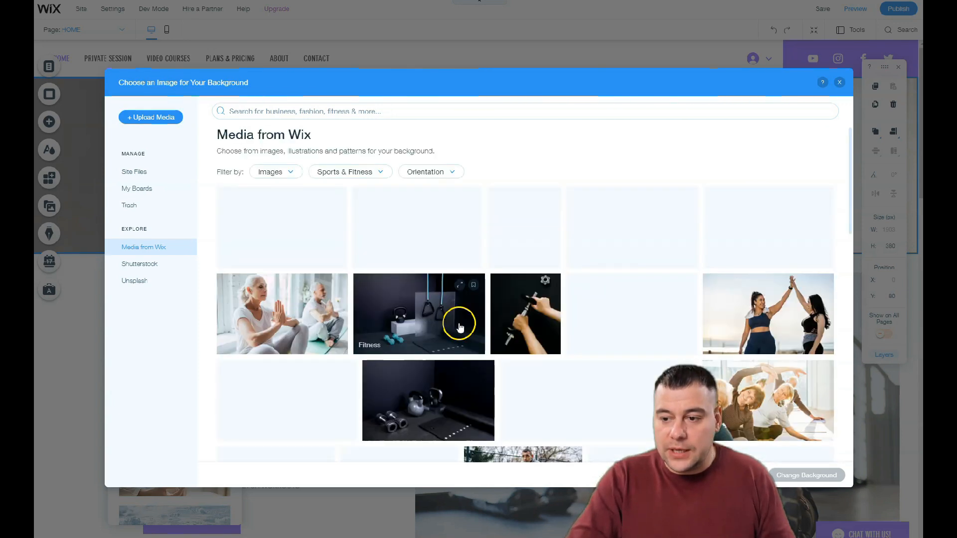
Step: Apply the Woman in Sportswear image as the Train With Riley strip's background and extend the strip's height to about 652 px
scroll(425, 293, "down", 5)
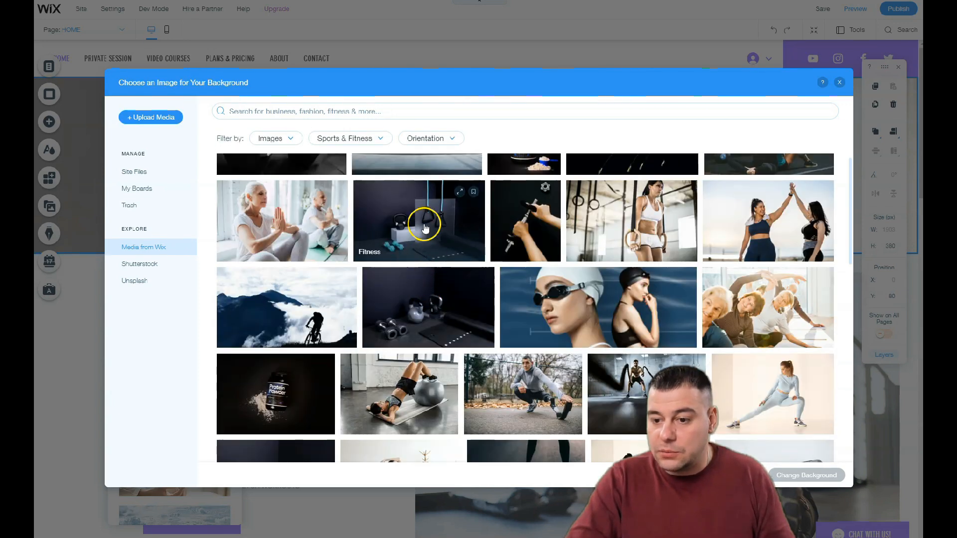
scroll(453, 284, "down", 1)
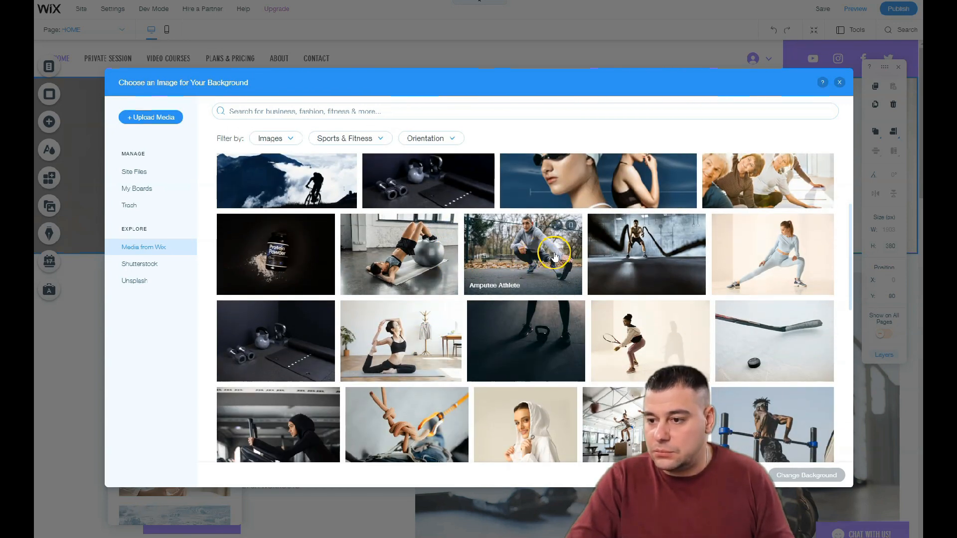
scroll(555, 256, "down", 3)
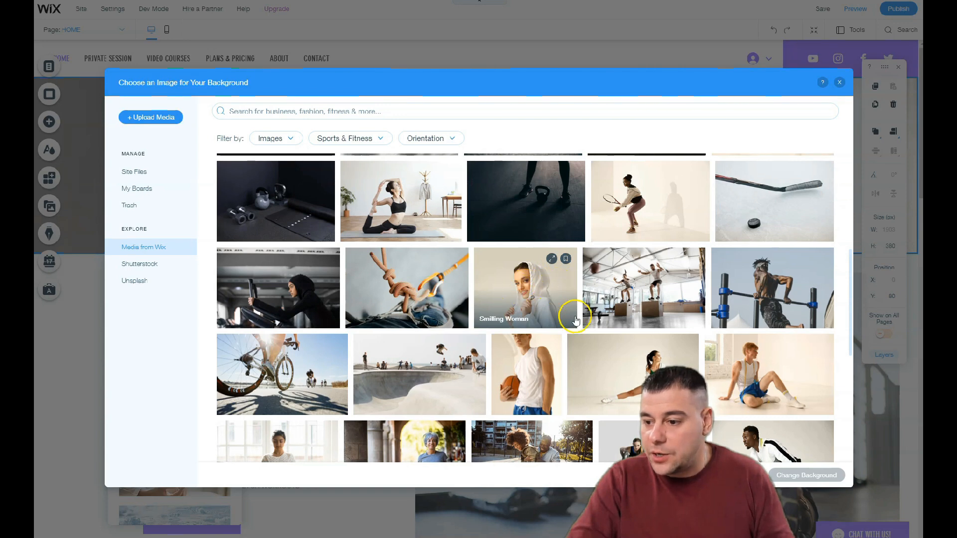
left_click(651, 371)
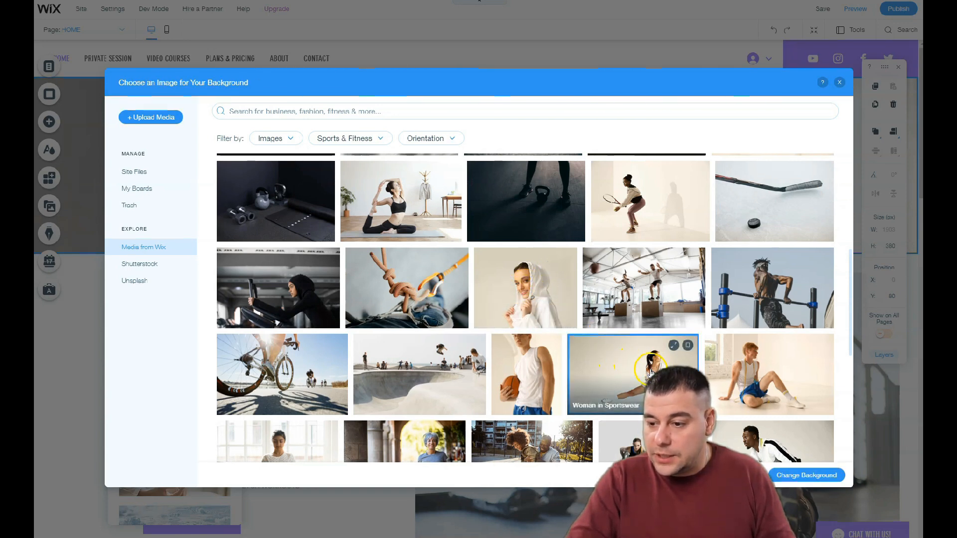
left_click(807, 475)
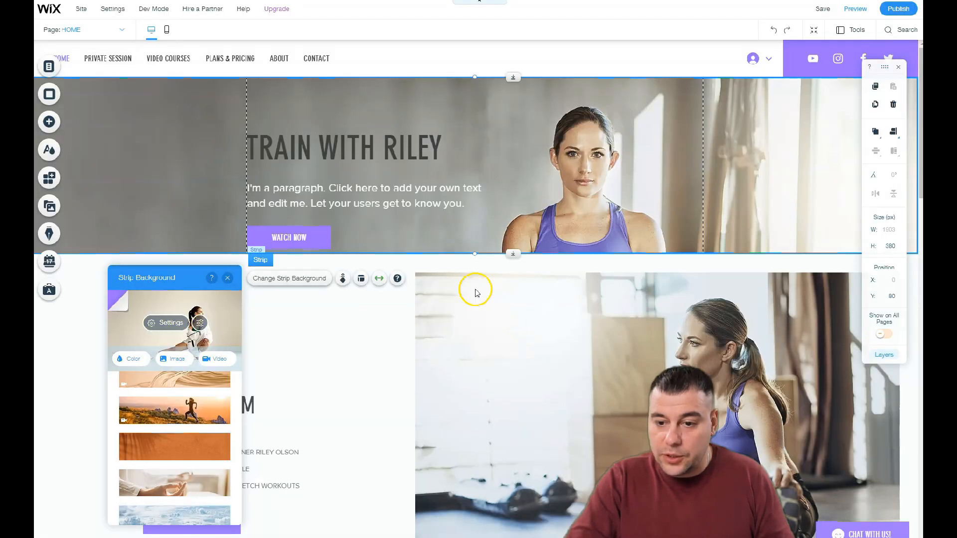
left_click_drag(513, 253, 524, 381)
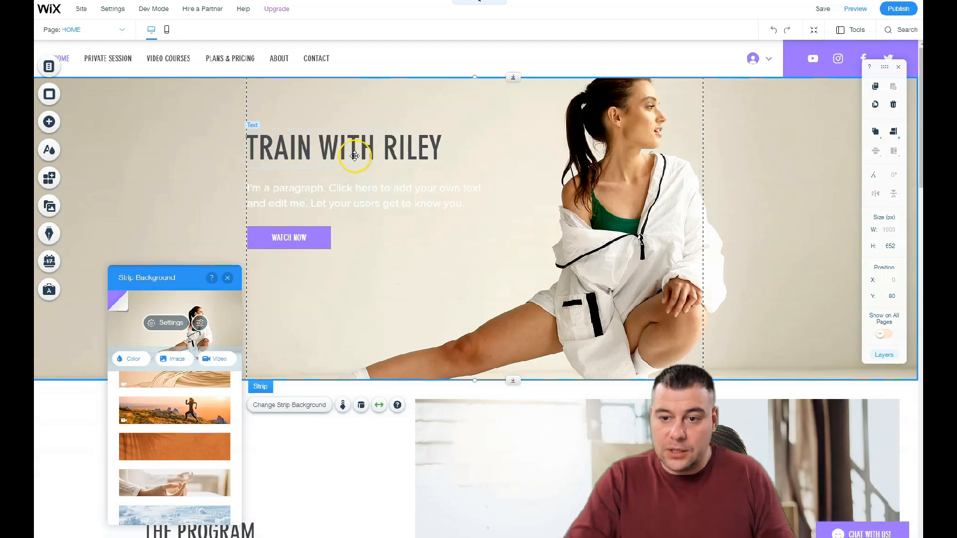
Step: Recolor the paragraph under the TRAIN WITH RILEY heading to purple #9966FF and close its text settings
double_click(368, 190)
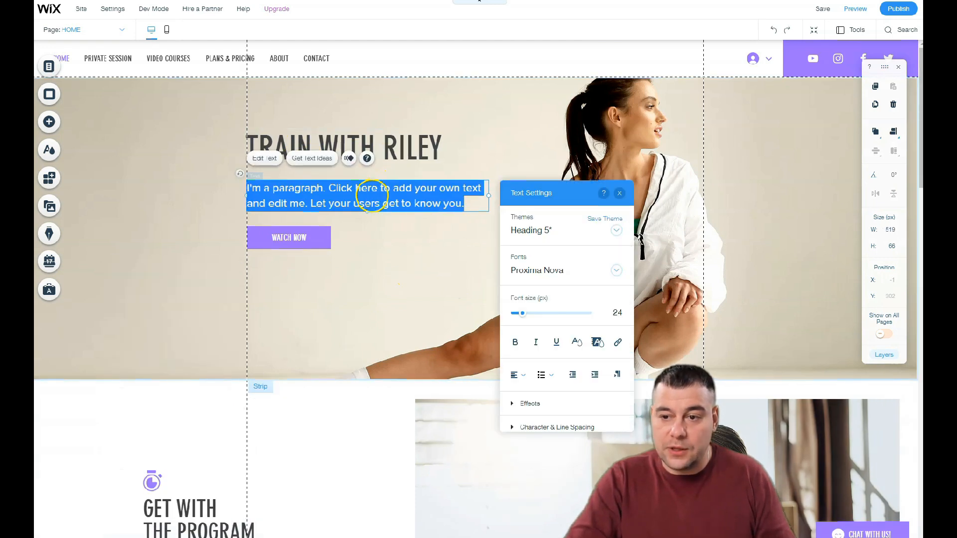
left_click(576, 343)
left_click(534, 357)
left_click(520, 358)
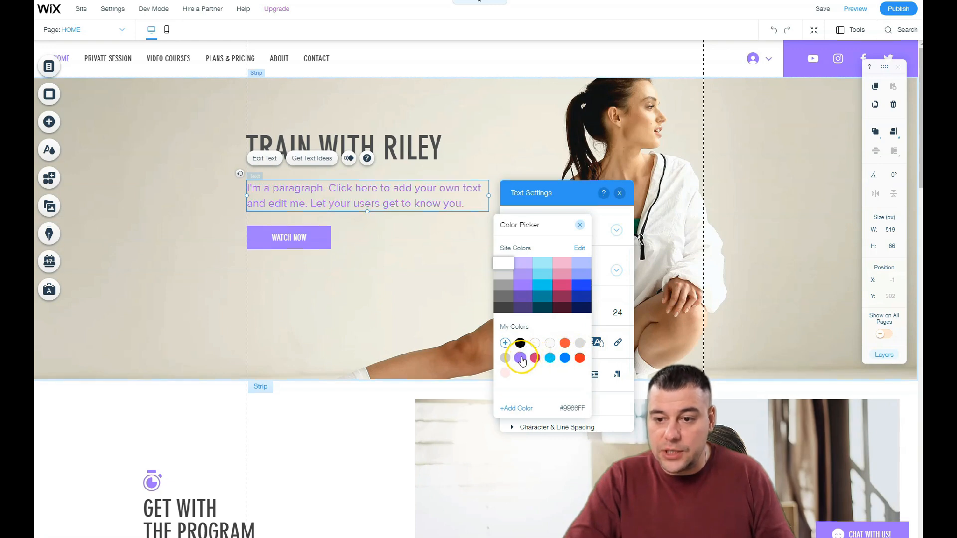
left_click(396, 289)
left_click(382, 278)
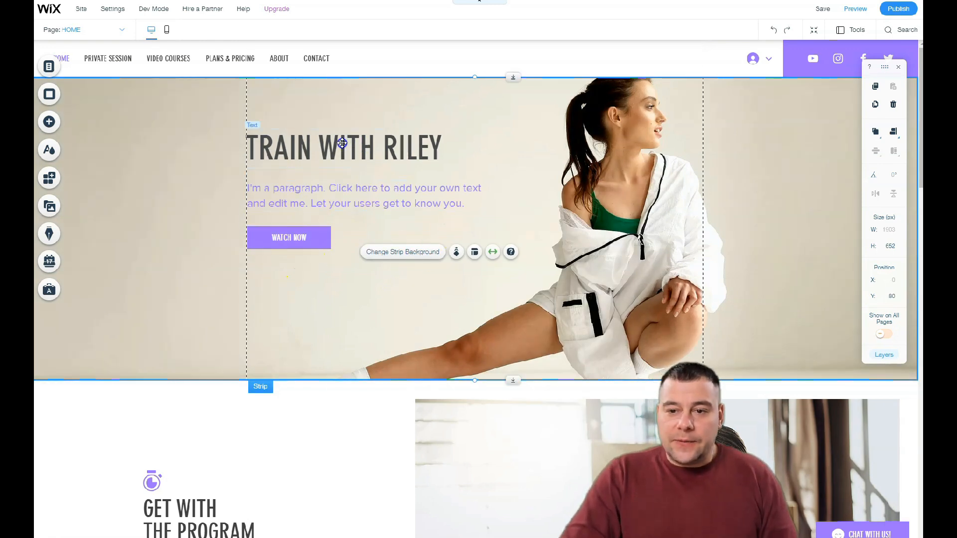
Step: Move the TRAIN WITH RILEY heading to about X 220, Y 148 and shift the paragraph below it slightly higher
left_click_drag(321, 148, 452, 127)
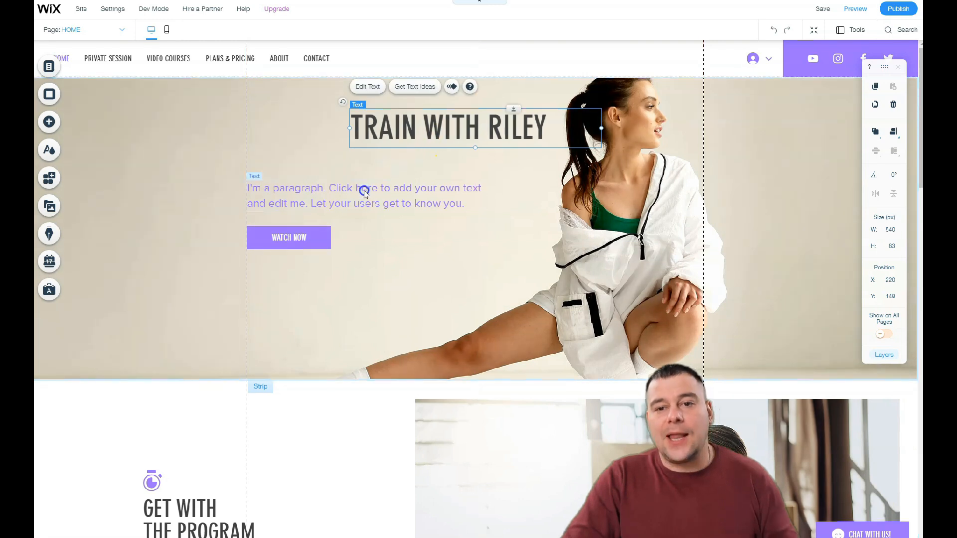
left_click_drag(350, 200, 364, 182)
Step: Resize the WATCH NOW button to about 211 by 59 px and place it below the paragraph at about X 136, Y 459
left_click_drag(282, 250, 532, 195)
left_click_drag(440, 286, 365, 283)
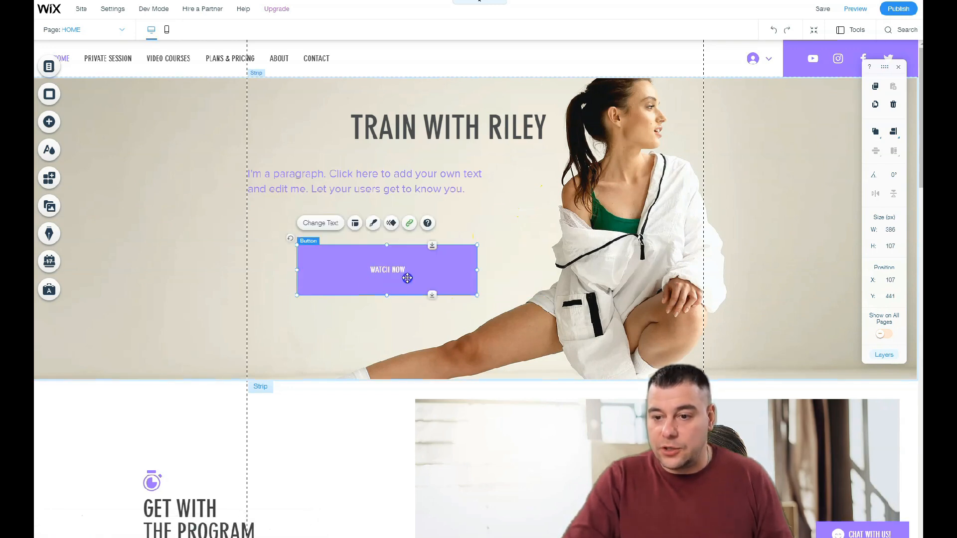
left_click_drag(478, 295, 401, 253)
left_click(344, 261)
left_click_drag(344, 262, 360, 269)
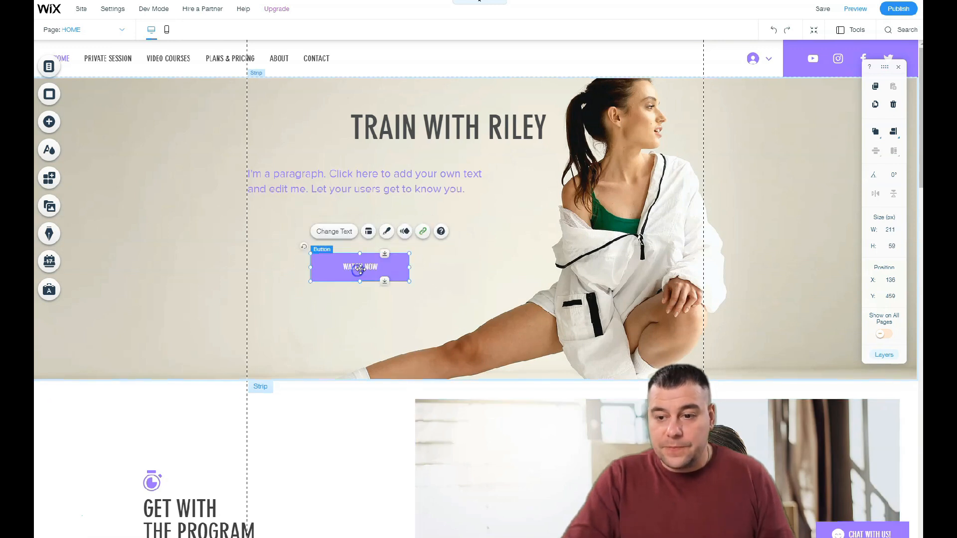
Step: Check the WATCH NOW button's text and link settings, and give the button the Expand-In animation
left_click(334, 237)
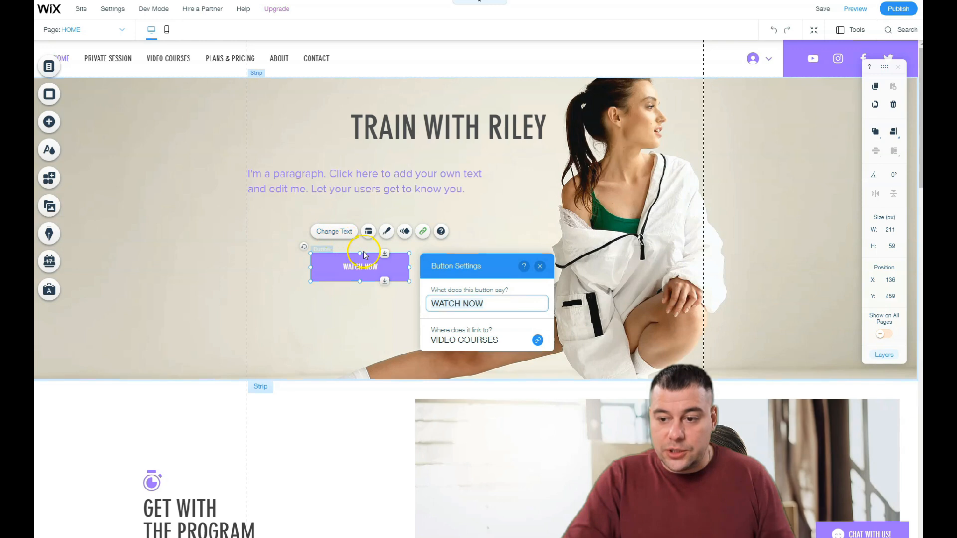
left_click(539, 267)
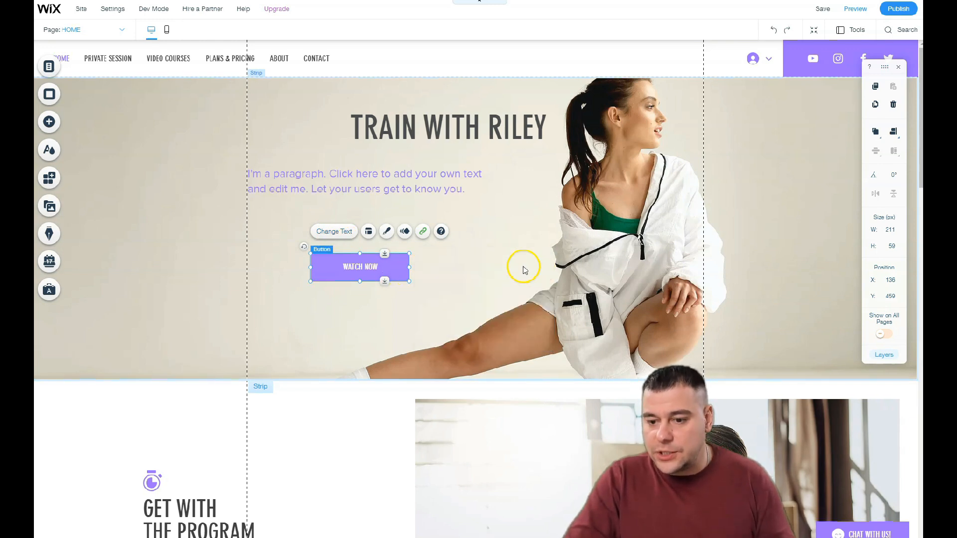
left_click(405, 232)
left_click(235, 179)
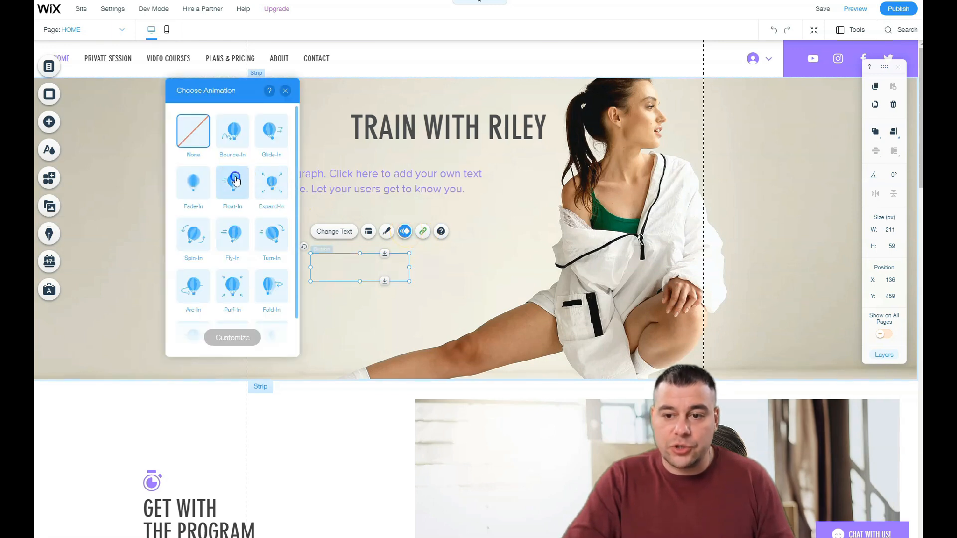
left_click(270, 182)
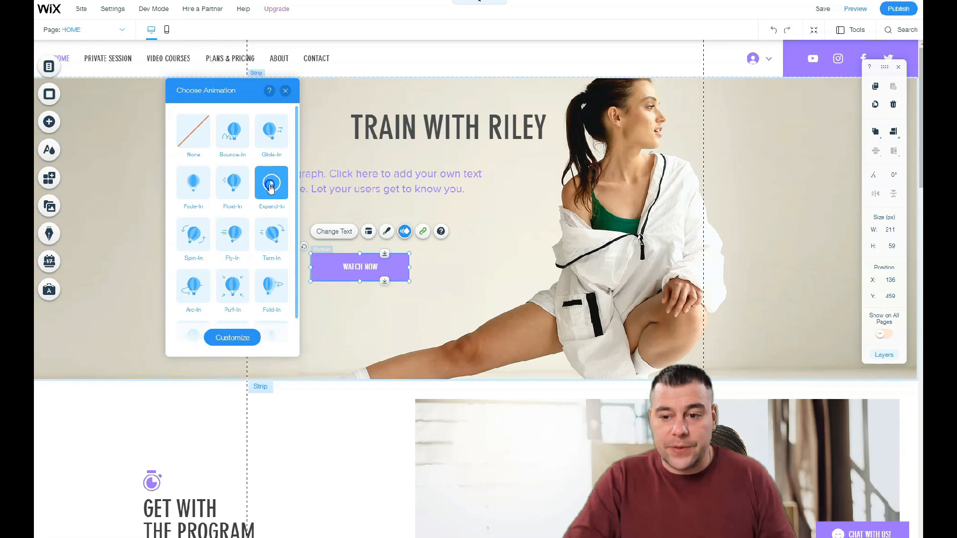
Step: Customize the WATCH NOW button's design by lowering its regular background fill opacity to 24%
left_click(384, 232)
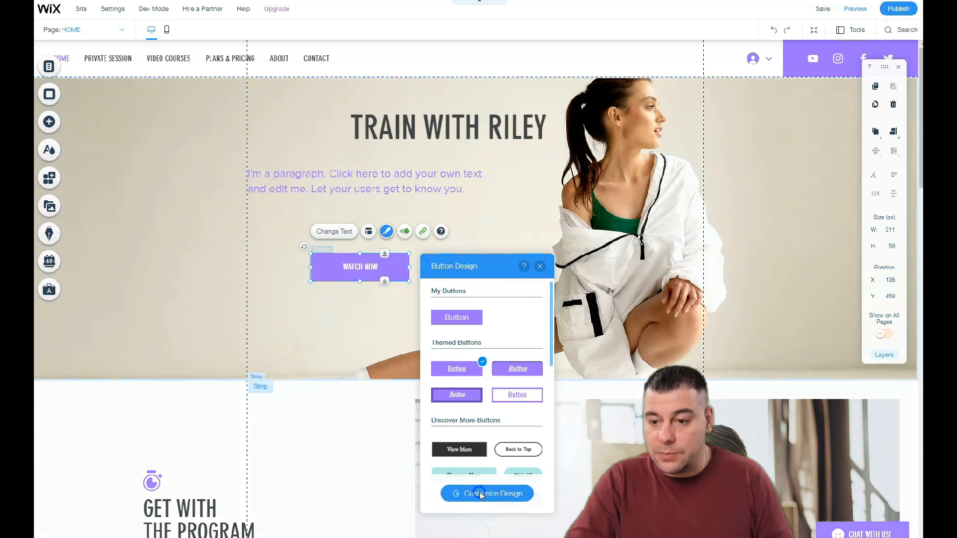
left_click(482, 494)
left_click(472, 377)
left_click_drag(487, 404, 465, 407)
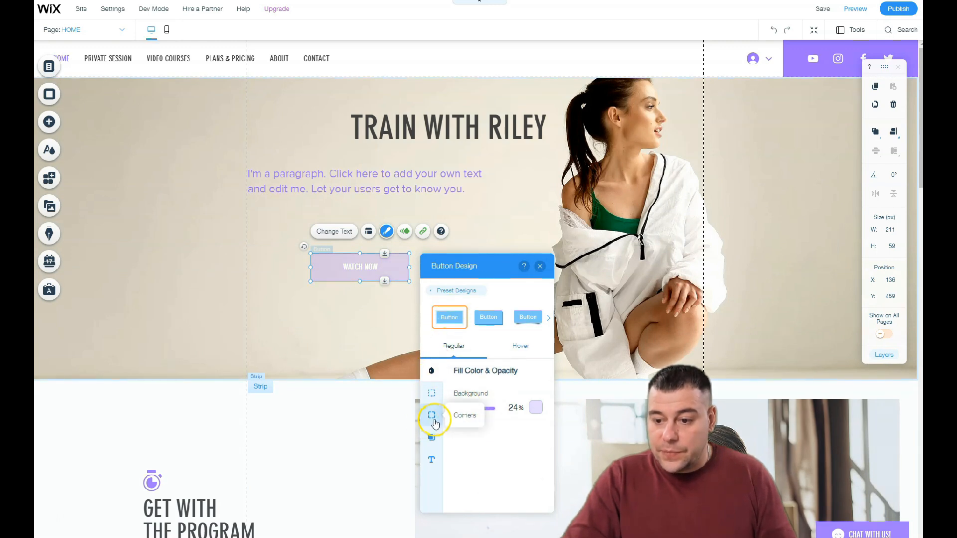
Step: Change the WATCH NOW button's regular text color to the purple site color
left_click(432, 459)
left_click(537, 398)
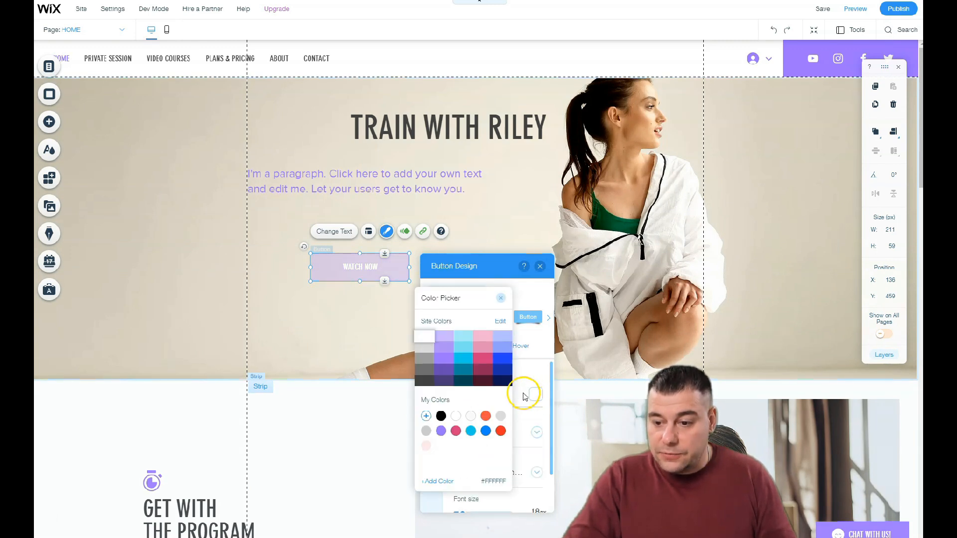
left_click(444, 358)
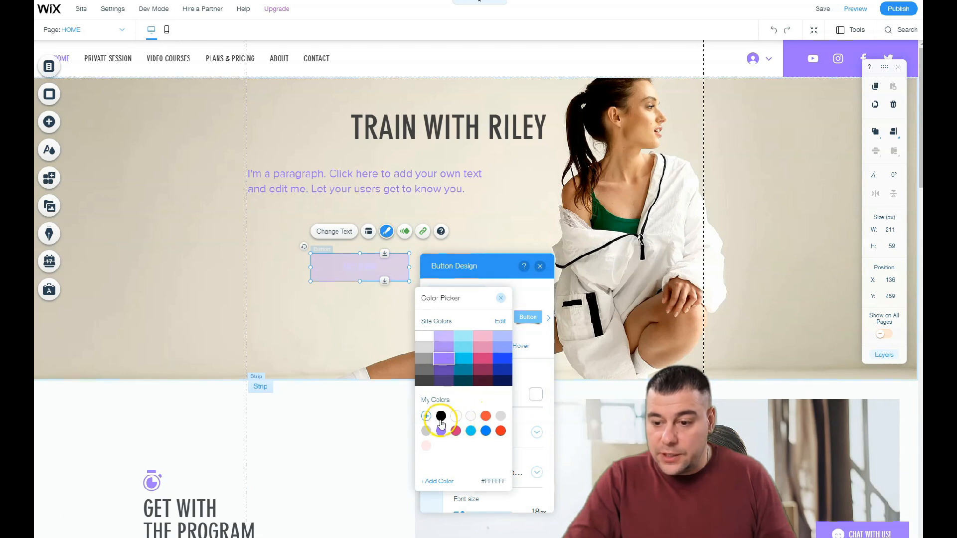
left_click(503, 300)
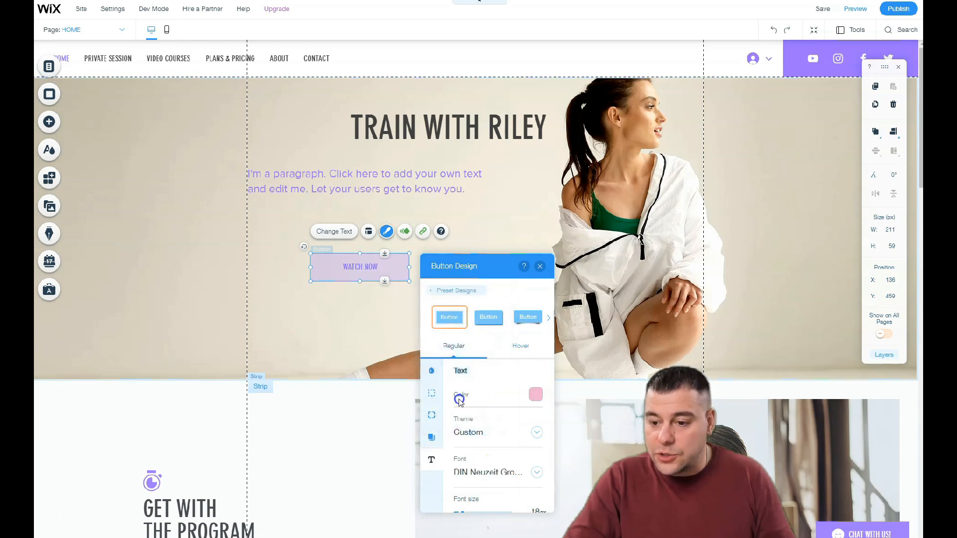
Step: Set the WATCH NOW button's font to Damion, increase its font size, and close the design settings
scroll(464, 435, "down", 1)
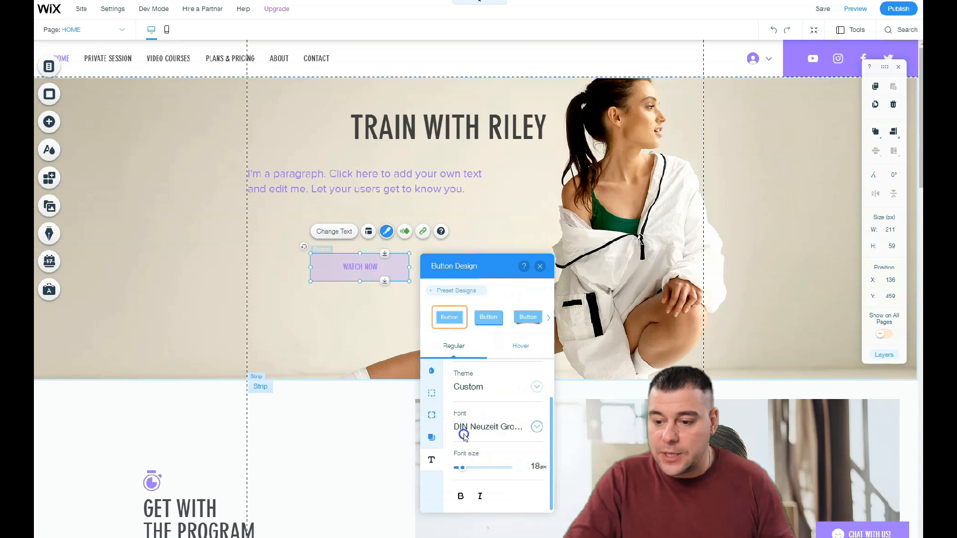
left_click(537, 428)
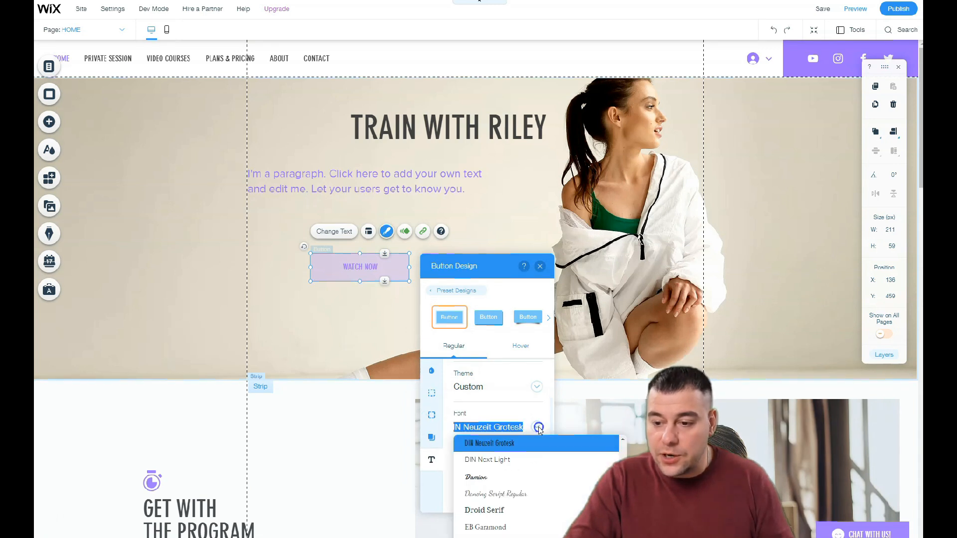
left_click(482, 477)
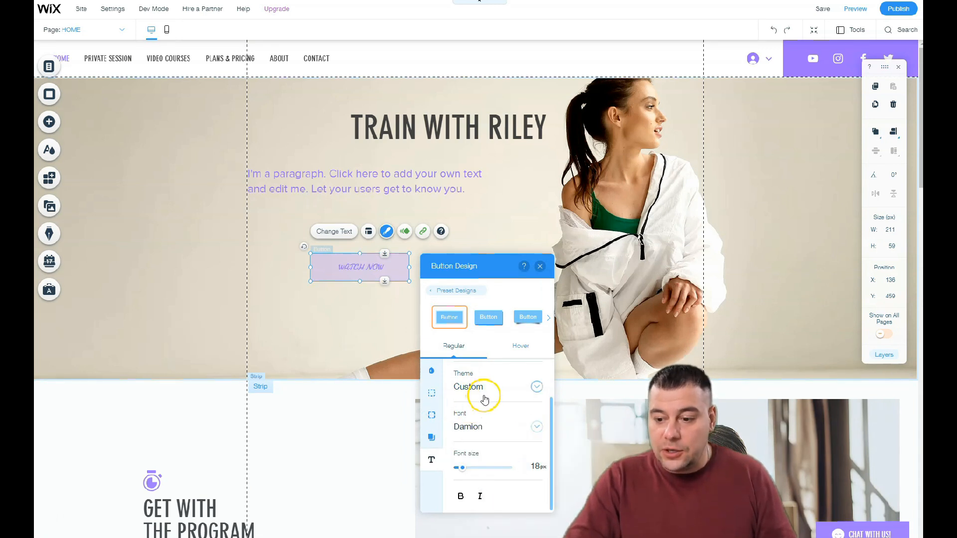
left_click_drag(472, 473, 467, 473)
left_click(540, 267)
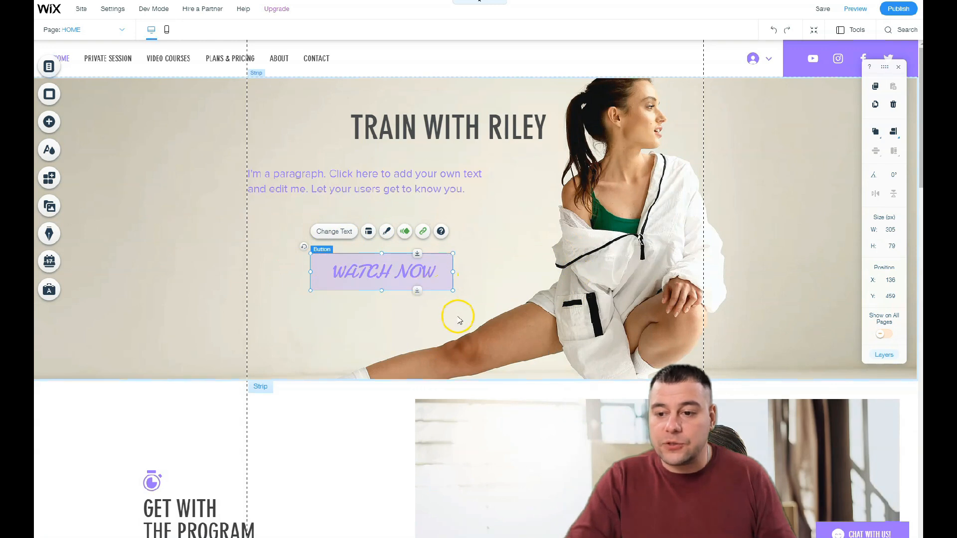
Step: Examine the WATCH NOW button's link types, including the Email option's fields, and leave the link settings without saving
left_click(424, 232)
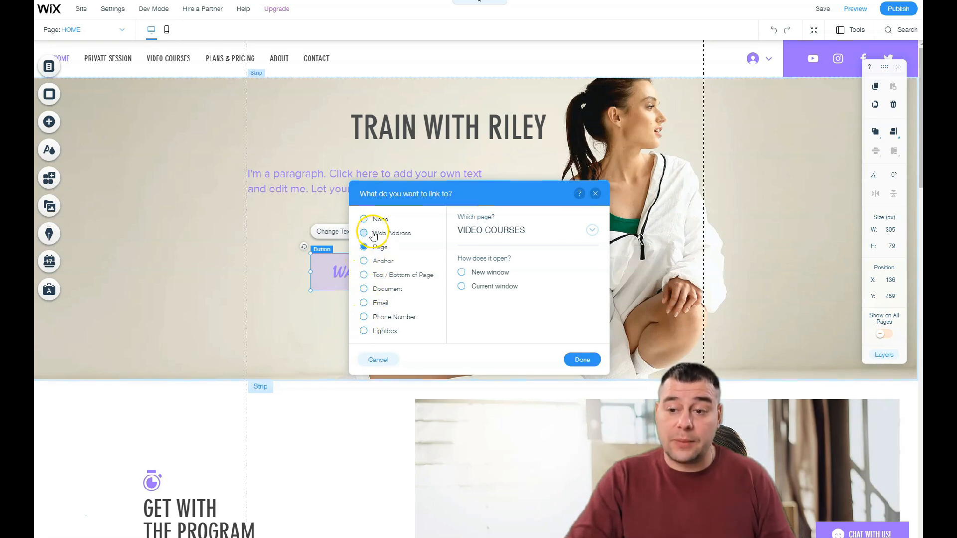
left_click(367, 303)
left_click(518, 233)
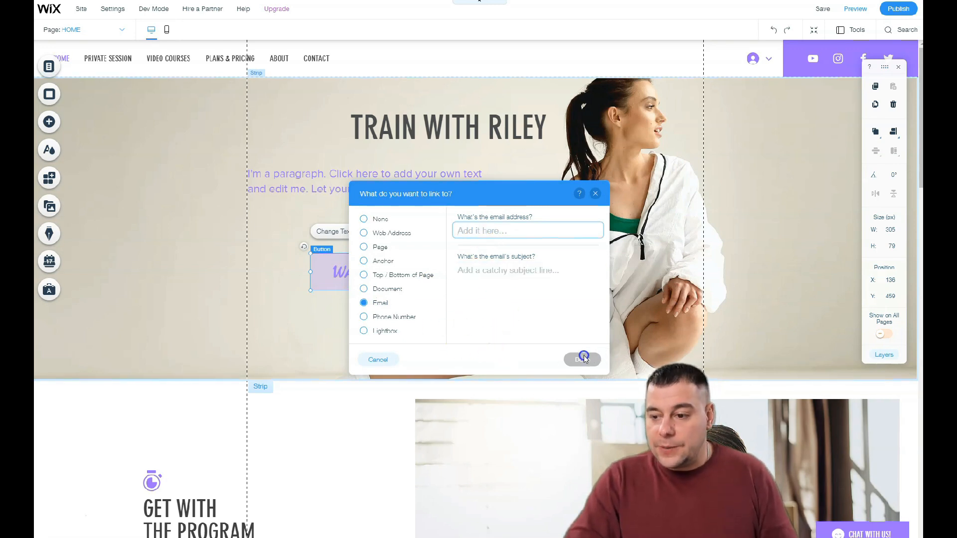
left_click(596, 193)
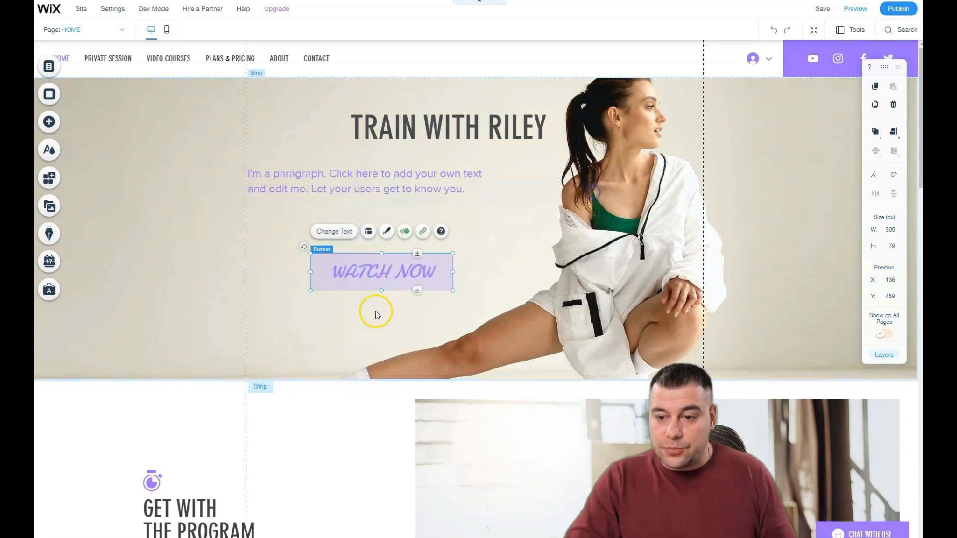
Step: Select the Get With The Program strip below the Train With Riley strip
scroll(363, 313, "down", 3)
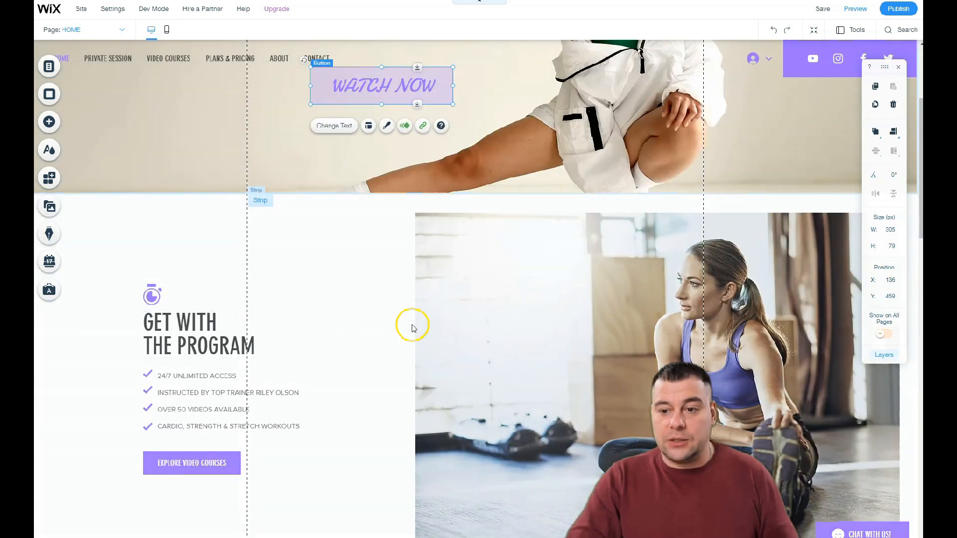
left_click(463, 319)
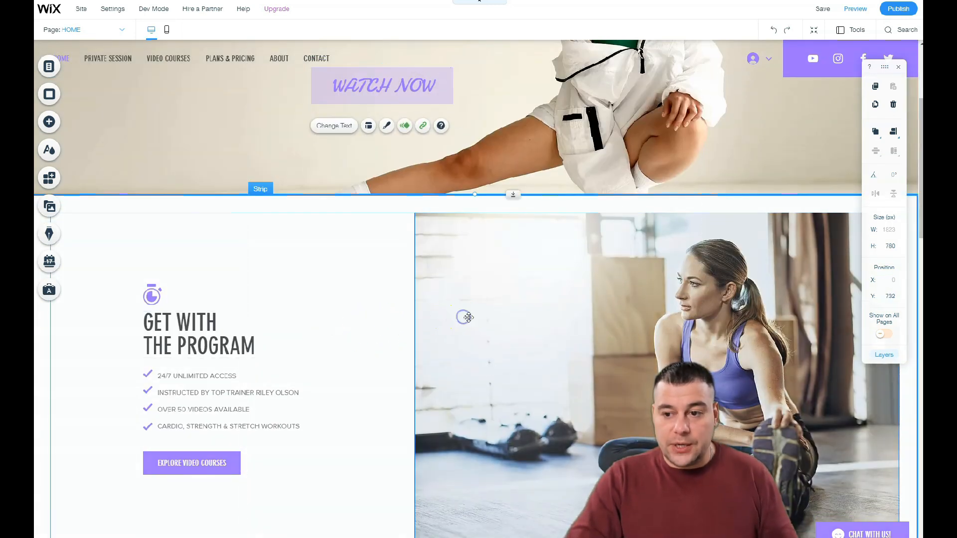
Step: Open the image library for the background of the photo column beside the GET WITH THE PROGRAM text
left_click(519, 341)
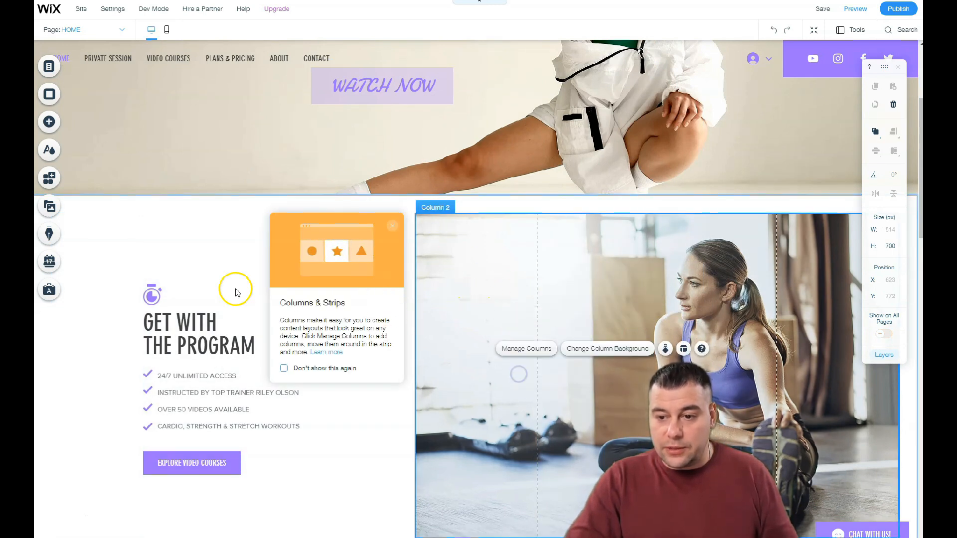
left_click(195, 266)
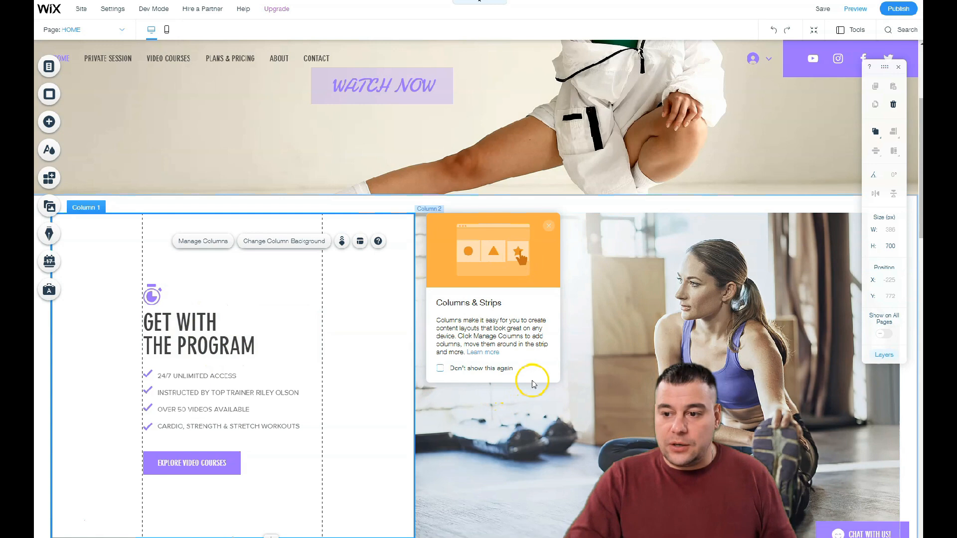
scroll(514, 394, "down", 3)
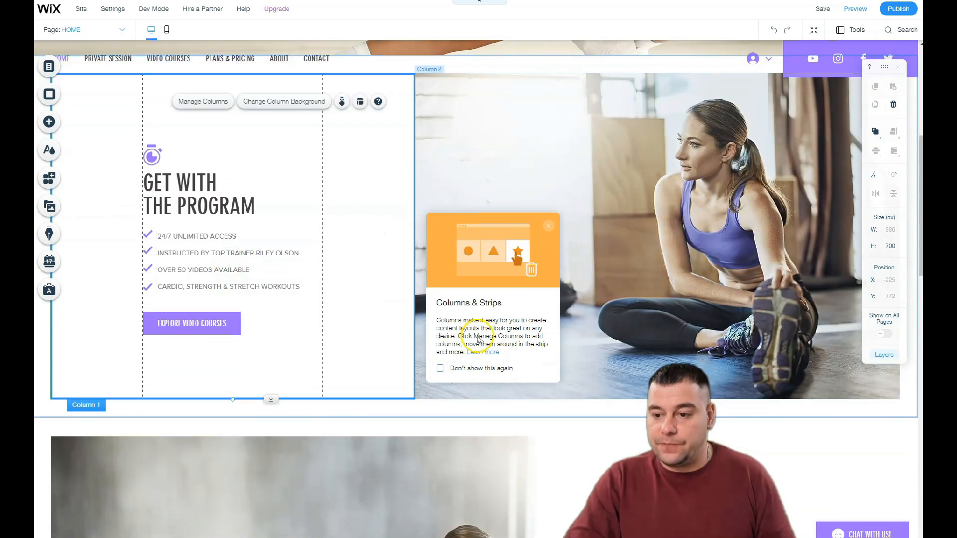
left_click(593, 302)
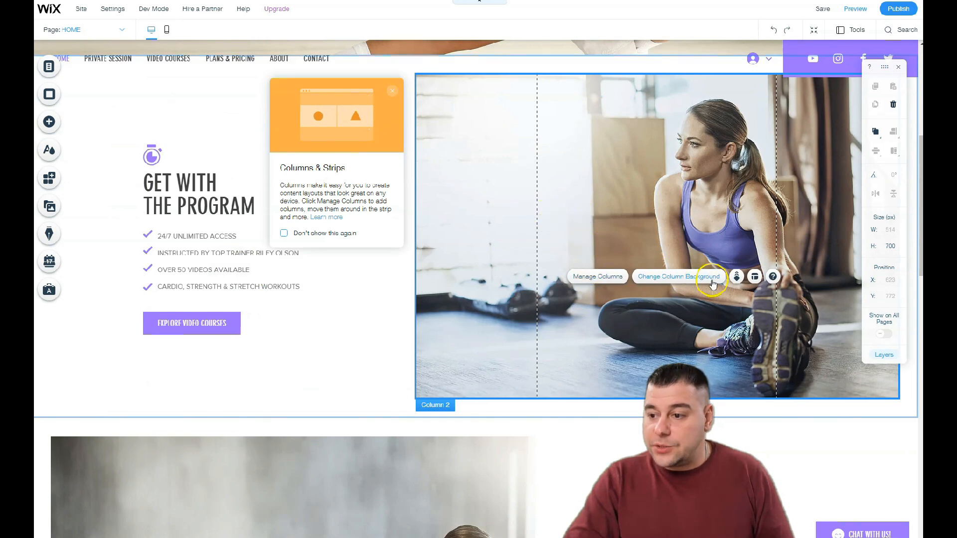
left_click(679, 279)
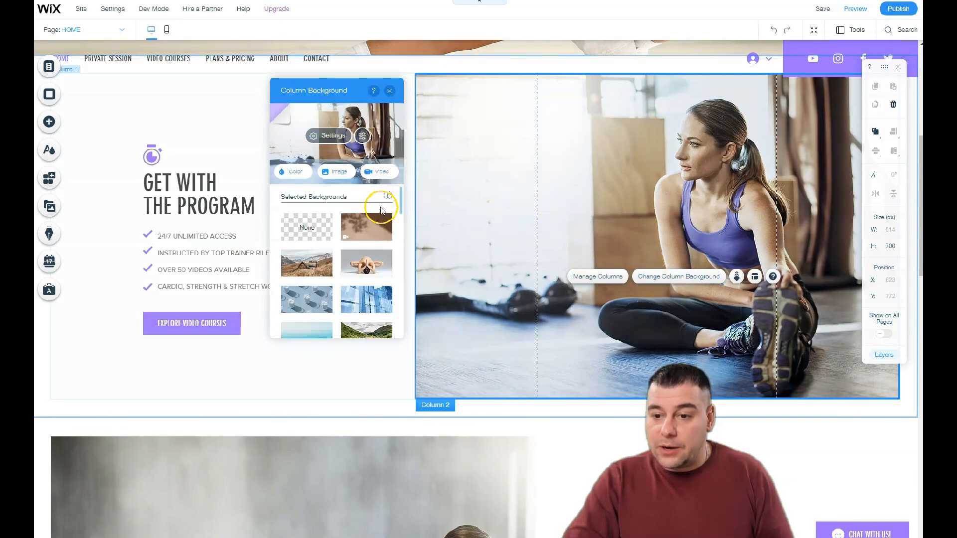
left_click(338, 175)
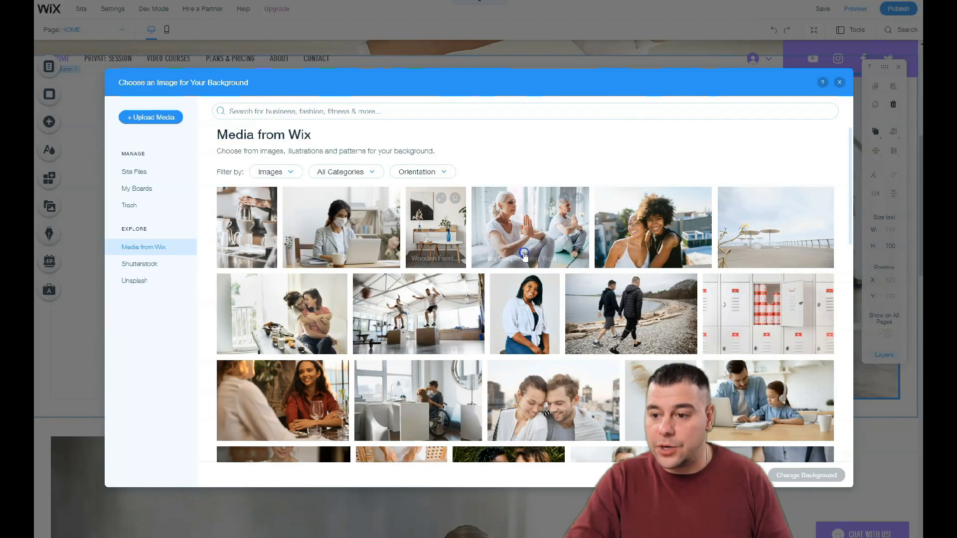
Step: Filter the Wix media to Sports & Fitness and set the Smiling Woman image as the column background
scroll(523, 254, "down", 2)
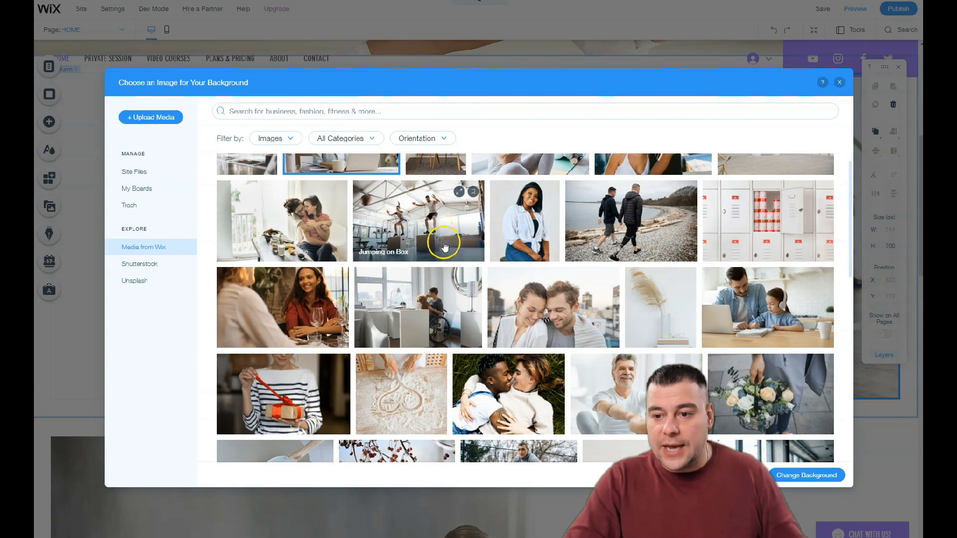
left_click(372, 144)
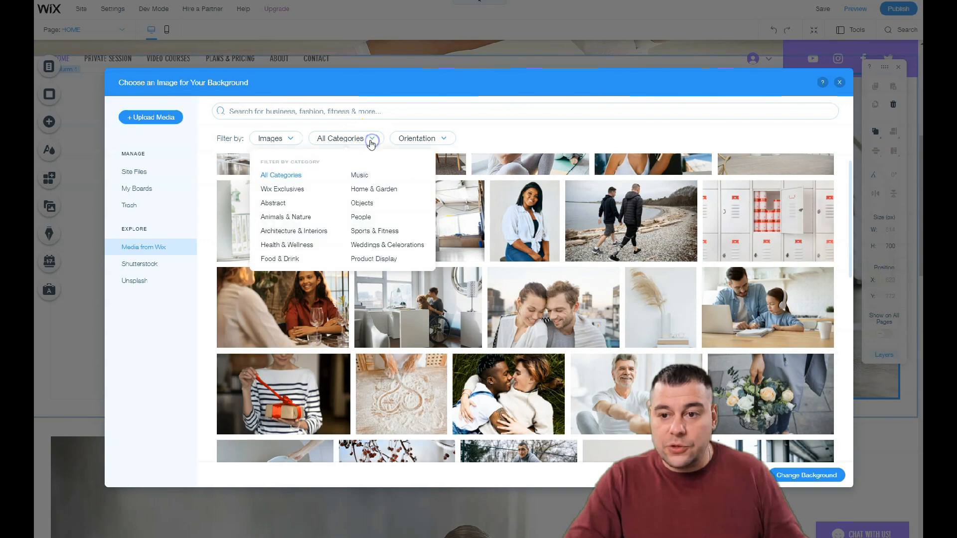
left_click(363, 231)
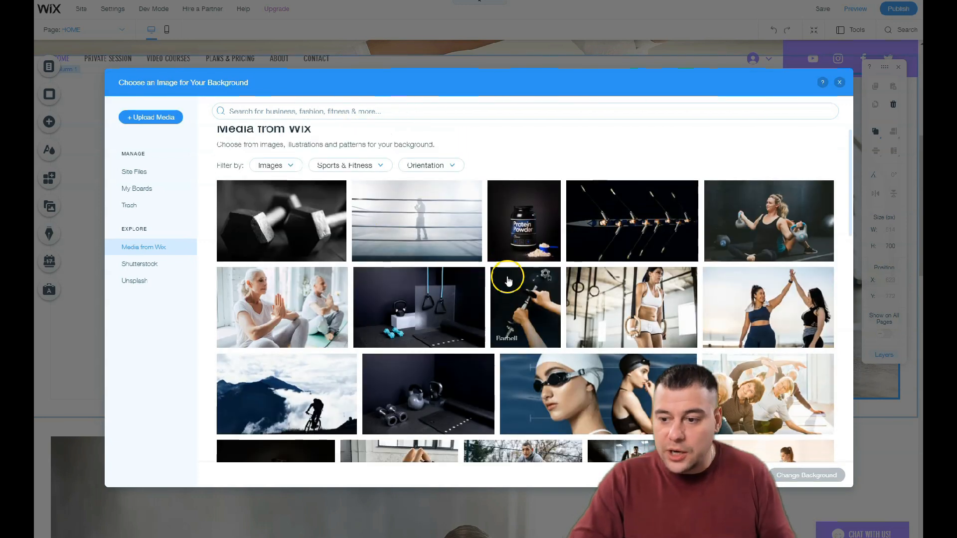
scroll(508, 280, "down", 5)
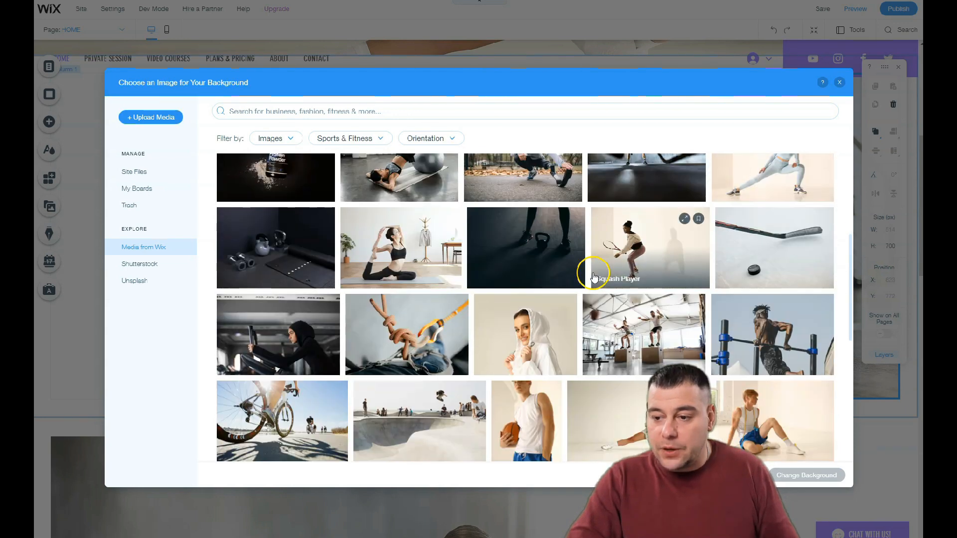
scroll(594, 277, "down", 3)
scroll(539, 212, "up", 2)
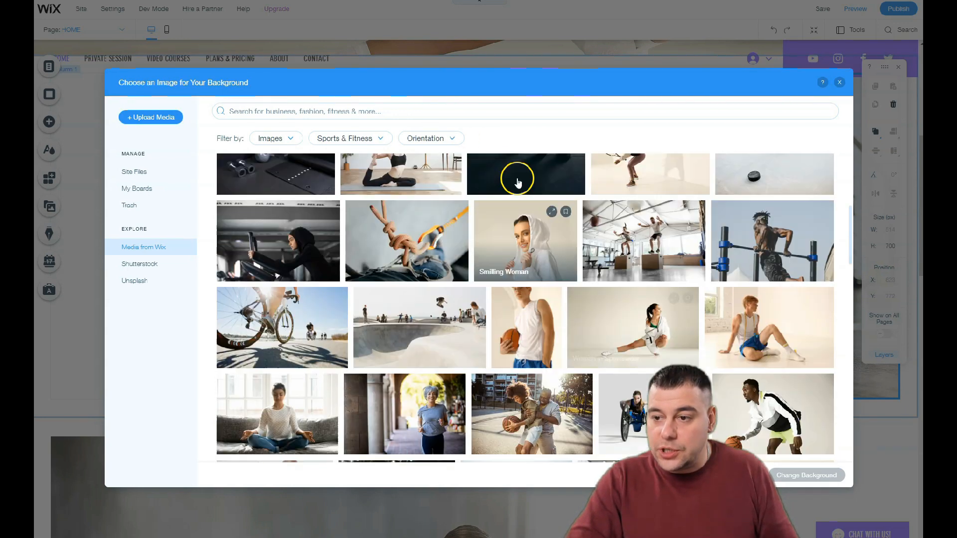
left_click(519, 255)
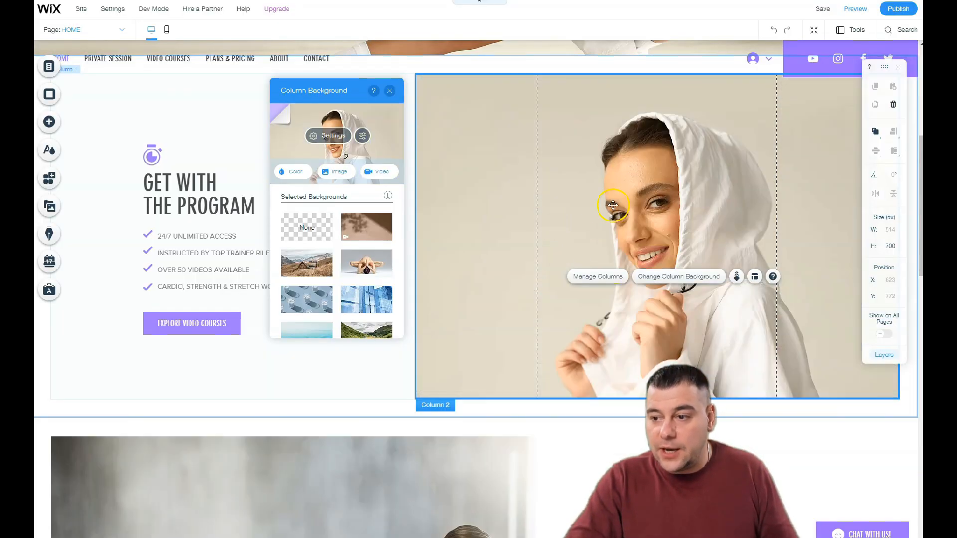
Step: Position the column's background image at bottom centre in its image settings, and close the settings
left_click(664, 235)
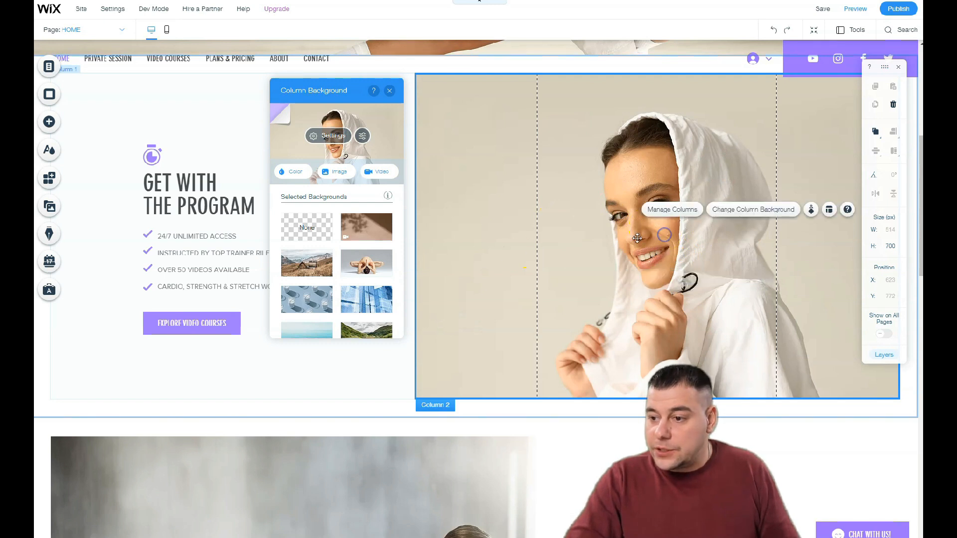
left_click(329, 135)
left_click(339, 336)
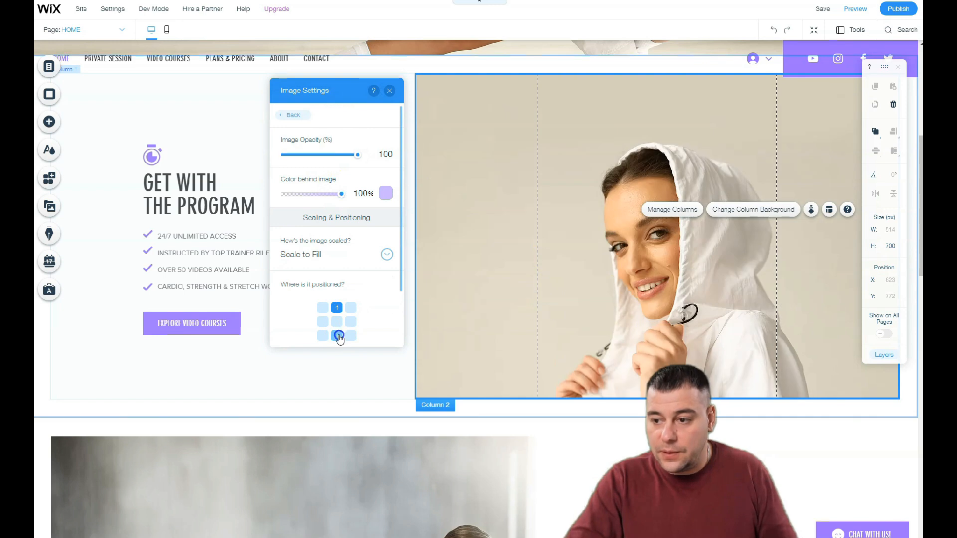
left_click(541, 235)
left_click(371, 196)
left_click(390, 91)
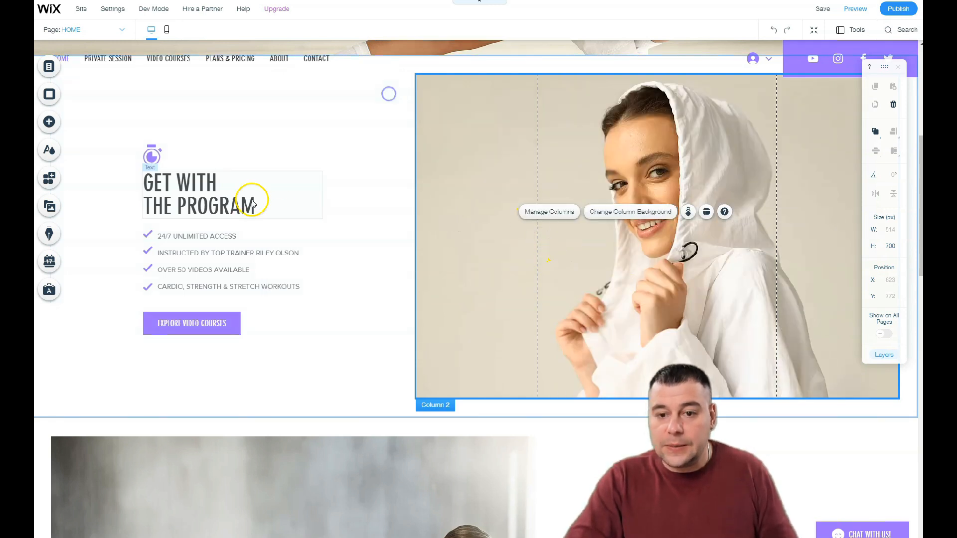
Step: Open the text settings of the GET WITH THE PROGRAM heading and close them without editing
left_click(194, 189)
double_click(222, 192)
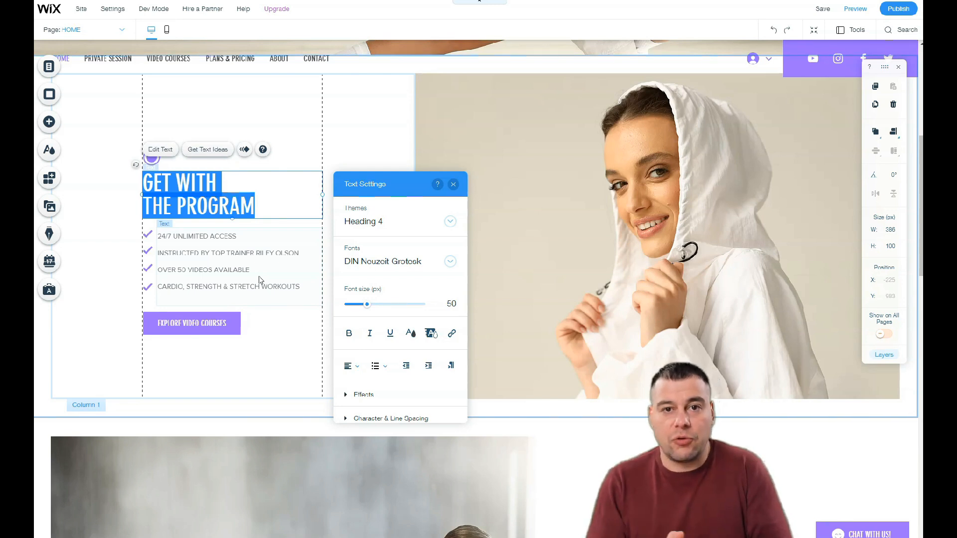
left_click(453, 185)
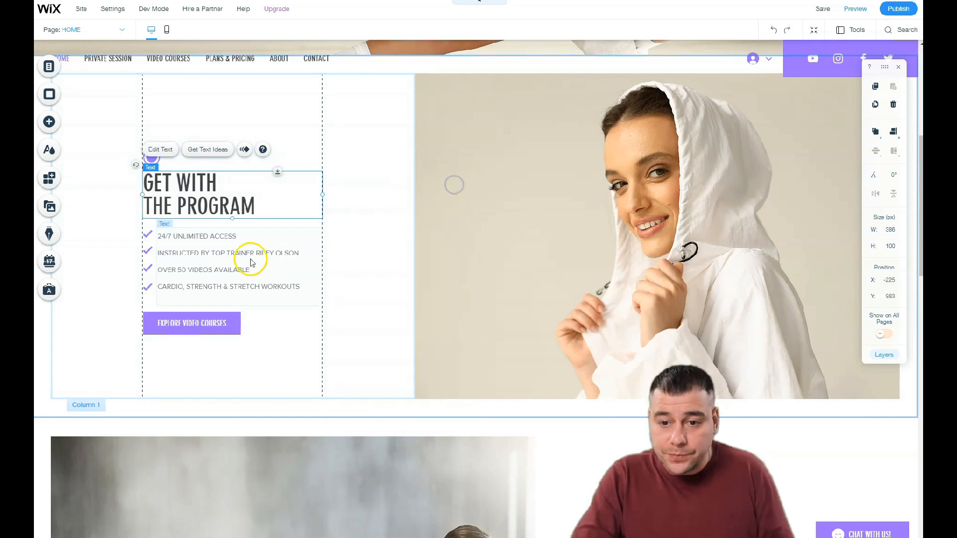
Step: Open the image library for the background of the SLIM DOWN, TONE UP! strip and filter it to Sports & Fitness
scroll(236, 243, "down", 6)
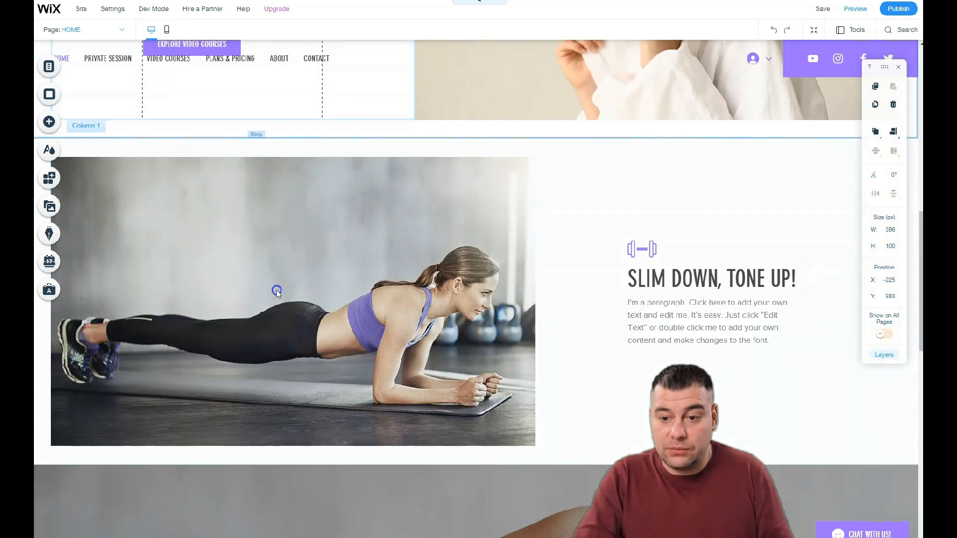
left_click(276, 289)
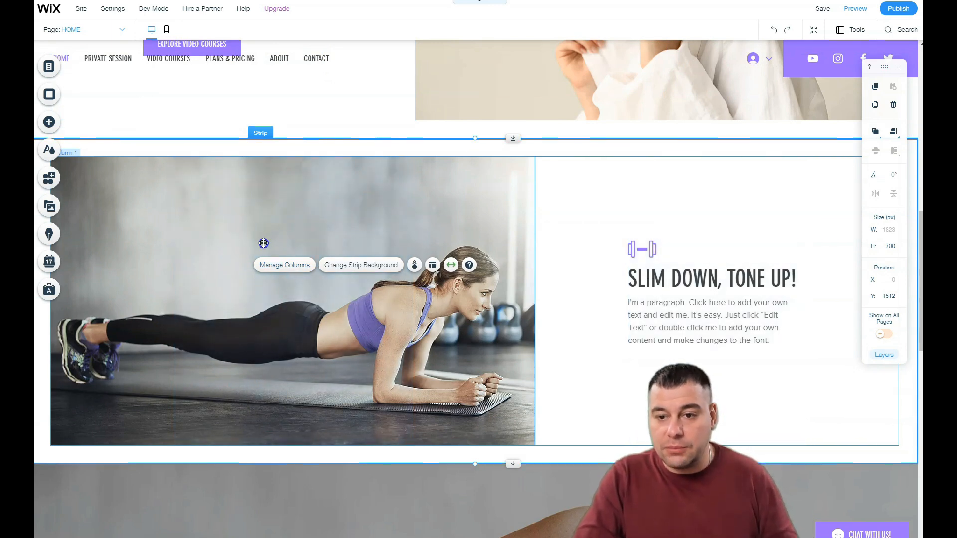
left_click(371, 265)
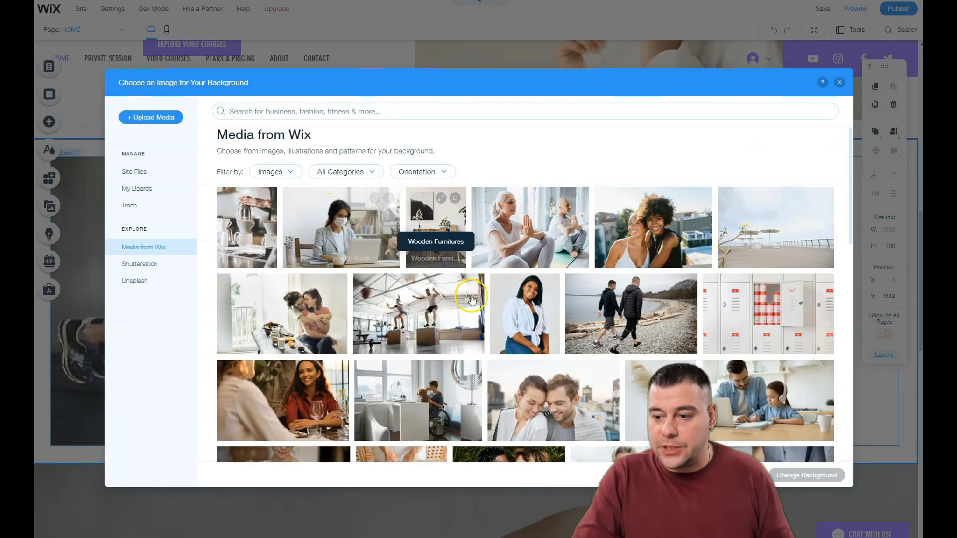
left_click(368, 172)
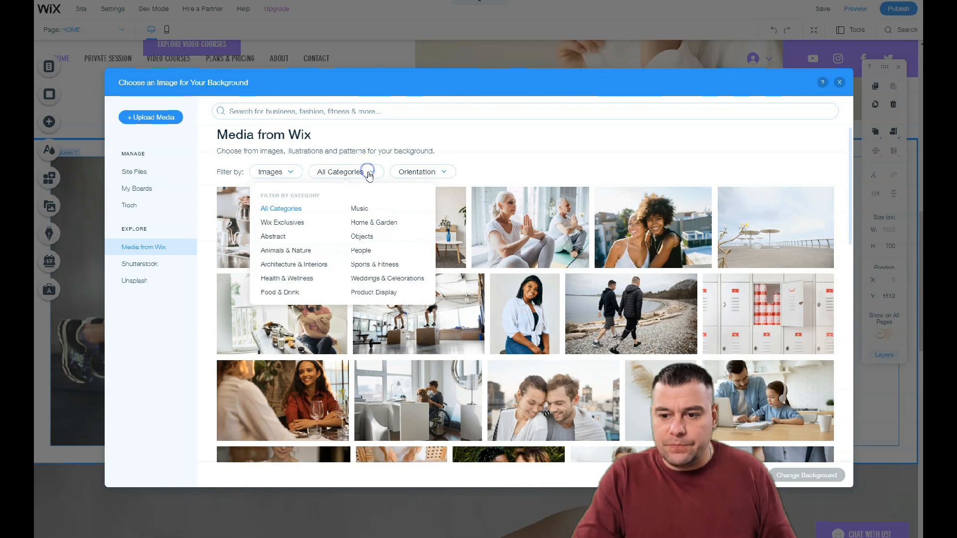
left_click(368, 268)
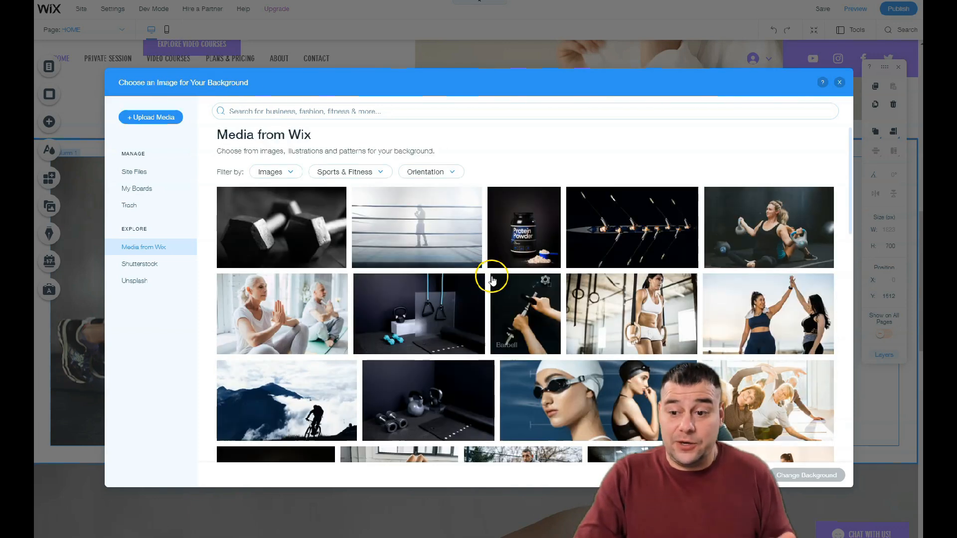
Step: Try the photo of a woman with a tennis racket as the strip background, and undo the change
scroll(523, 280, "down", 3)
scroll(558, 280, "down", 5)
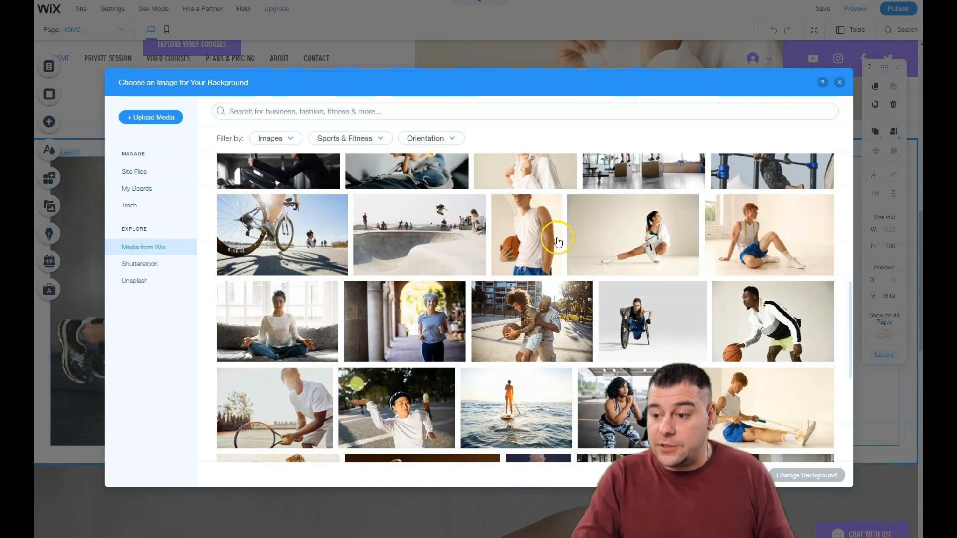
mouse_move(601, 238)
scroll(602, 237, "down", 5)
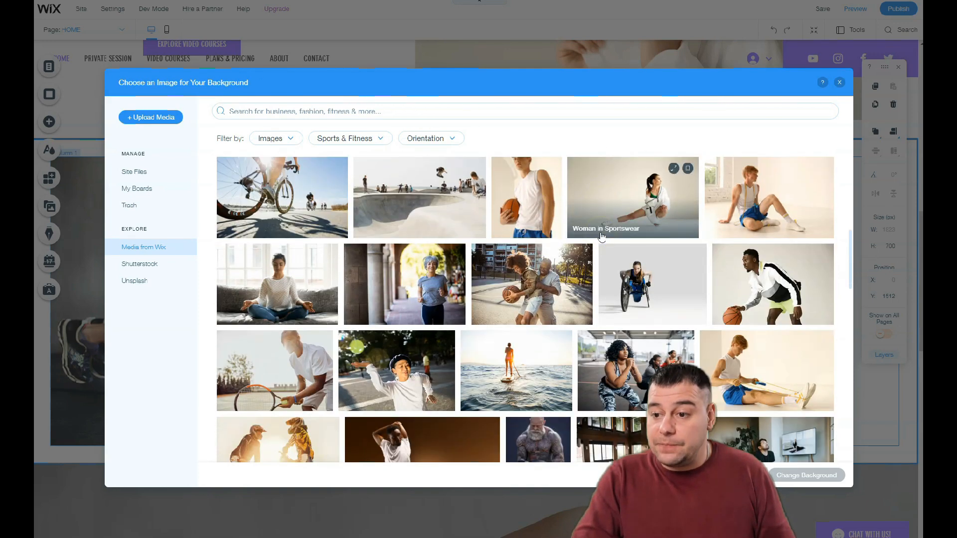
scroll(594, 233, "down", 5)
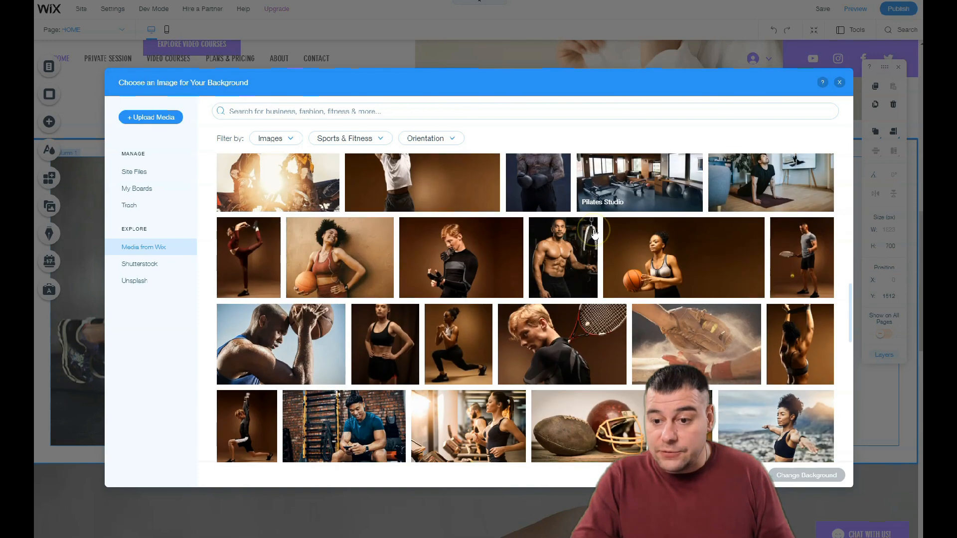
scroll(559, 273, "down", 5)
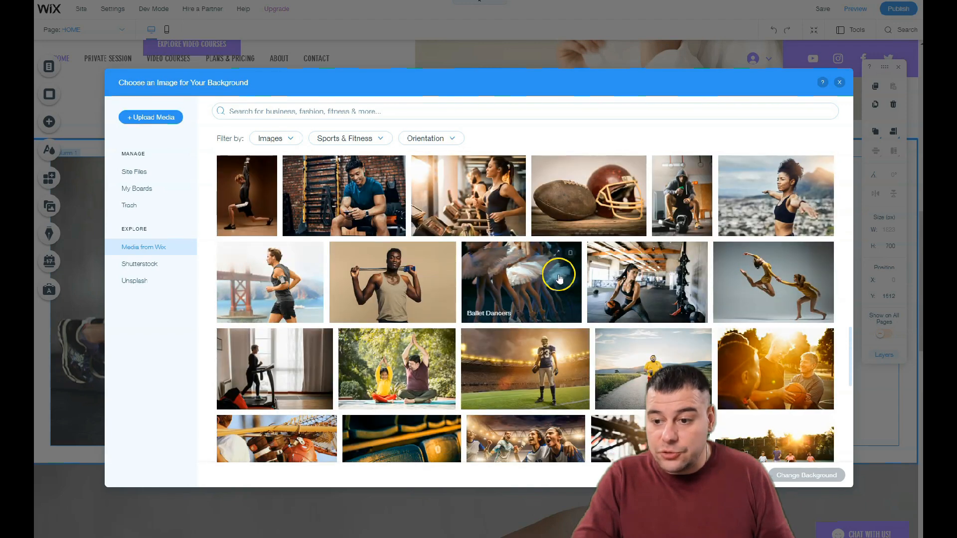
scroll(424, 298, "down", 2)
scroll(409, 339, "up", 3)
scroll(339, 384, "down", 4)
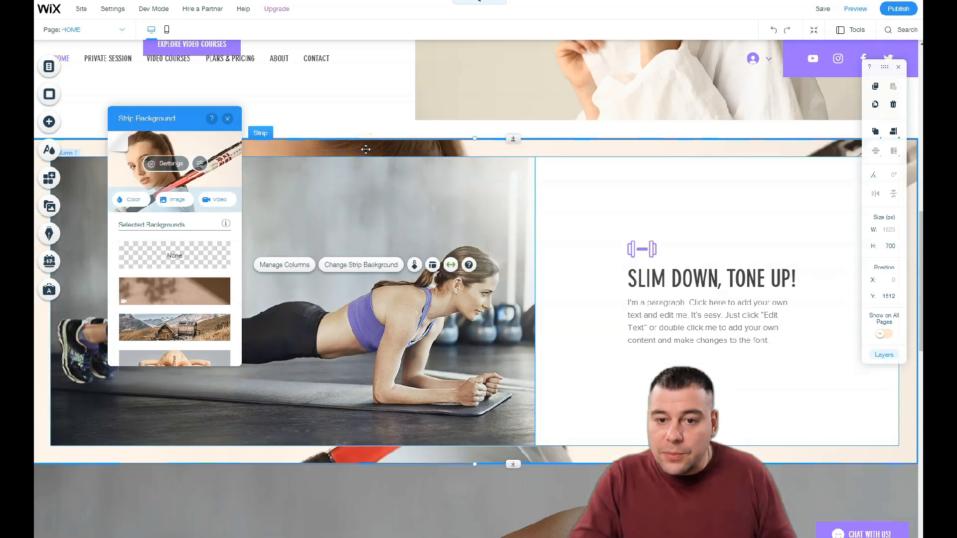
left_click(774, 30)
Step: Open the image library for the background of the column with the plank photo and filter it to Sports & Fitness
left_click(333, 222)
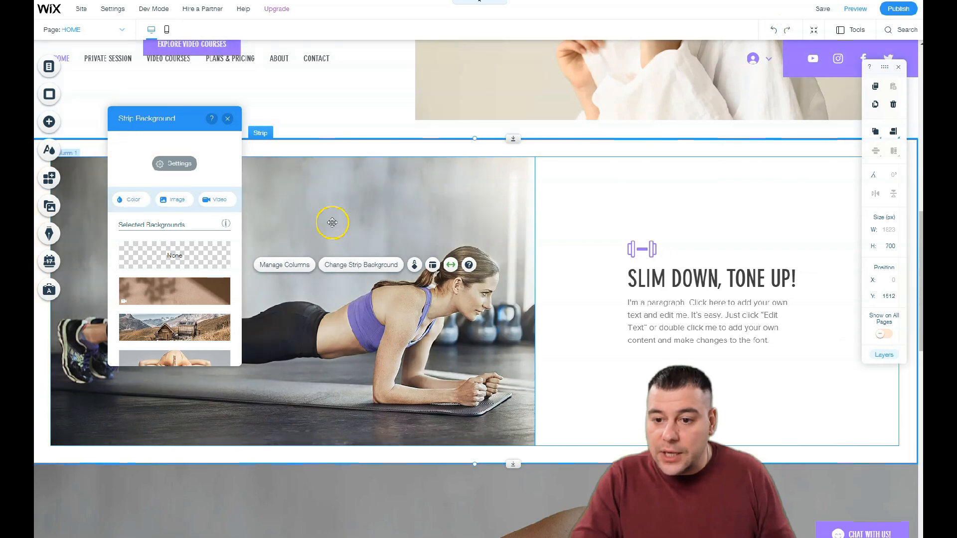
left_click(417, 197)
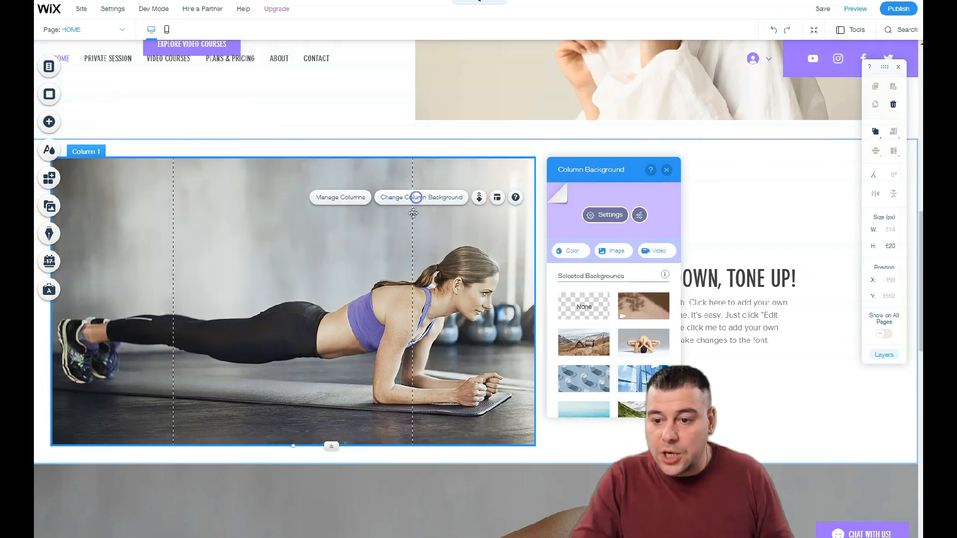
left_click(617, 255)
scroll(543, 335, "down", 5)
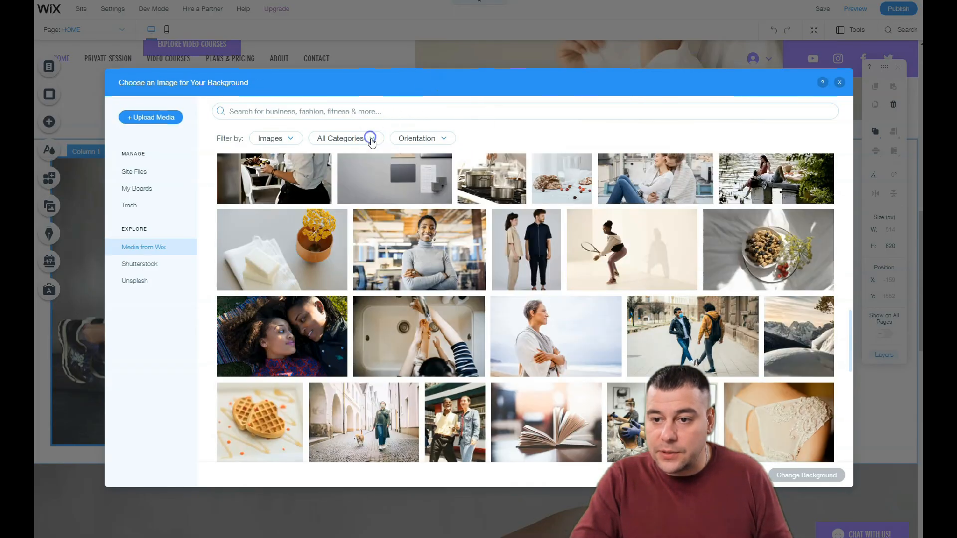
left_click(371, 138)
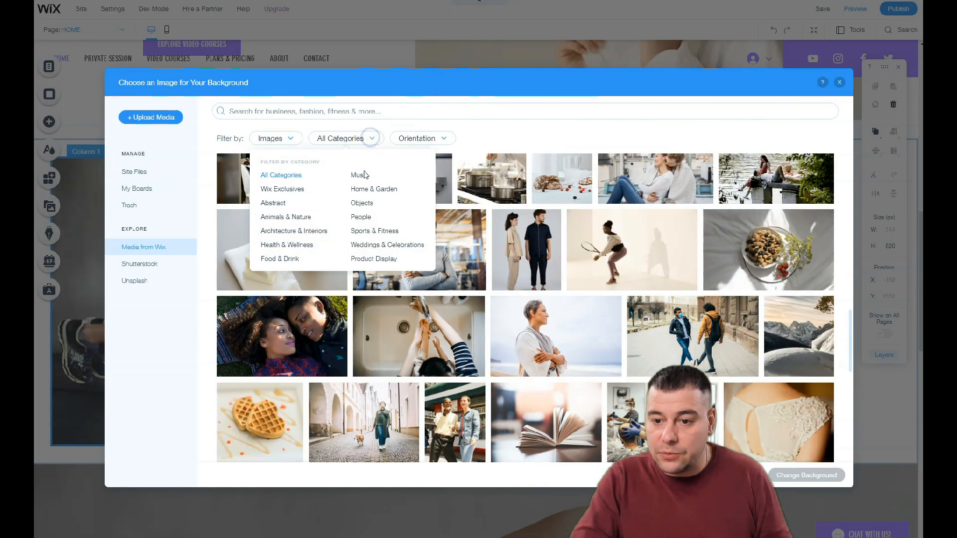
left_click(391, 232)
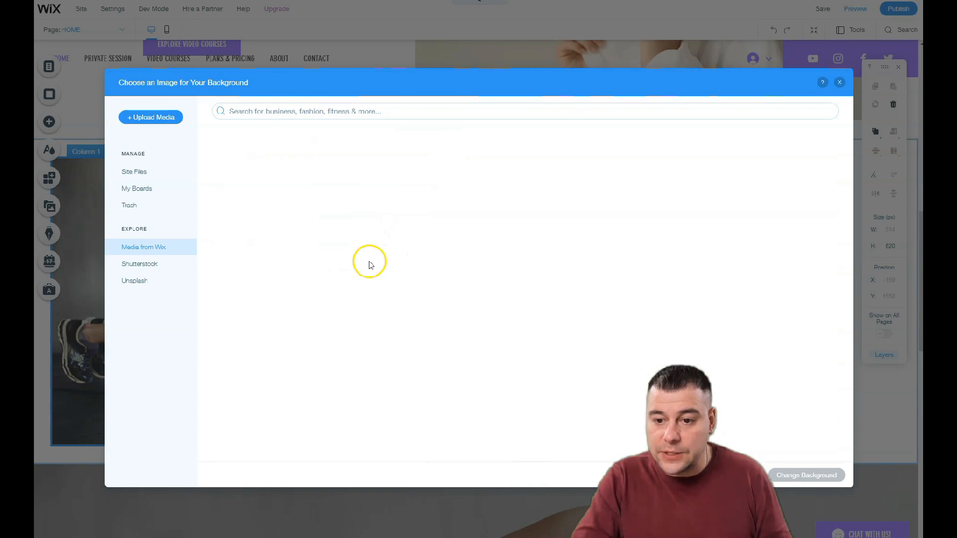
Step: Set the Gym photo of a woman running on a treadmill as the background of Column 1 and close the background settings
scroll(411, 298, "down", 8)
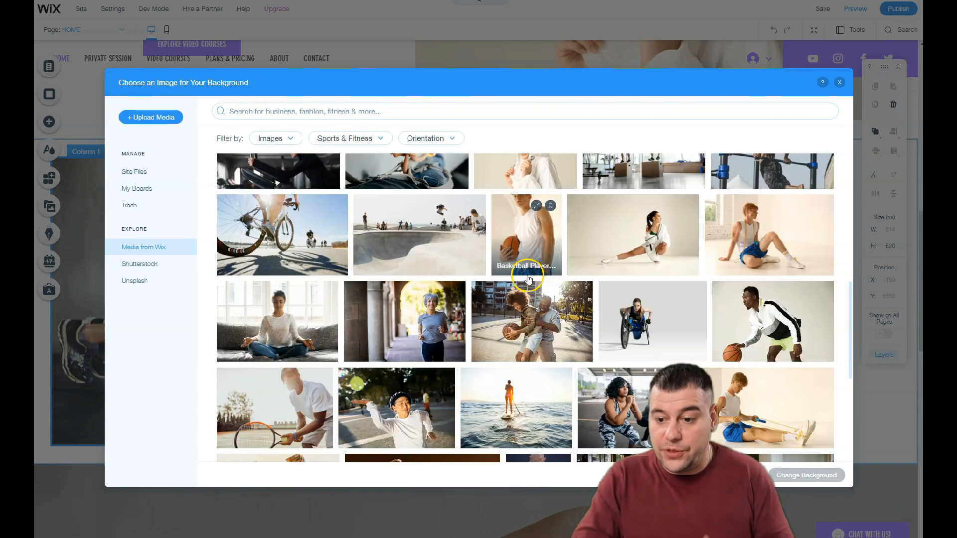
scroll(456, 287, "down", 5)
scroll(427, 291, "down", 5)
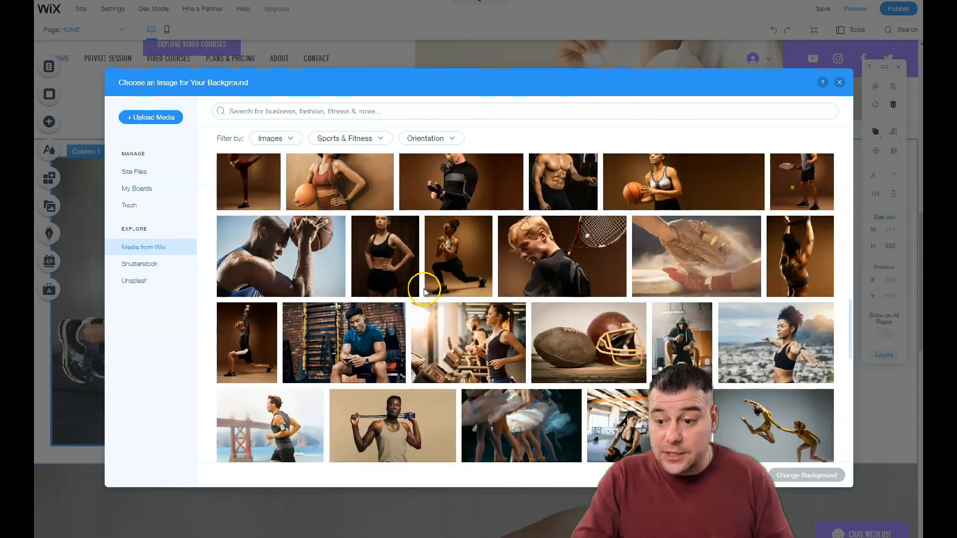
scroll(426, 291, "down", 6)
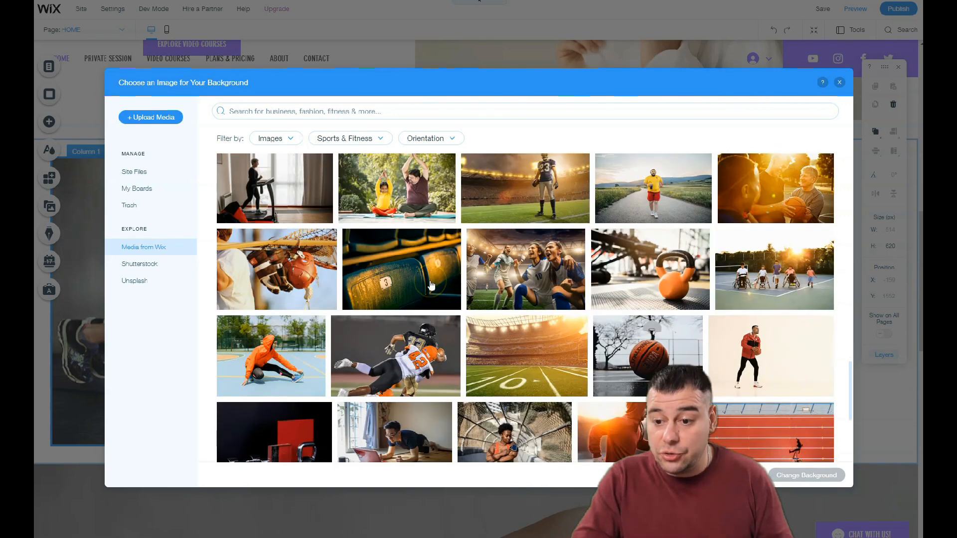
scroll(432, 285, "down", 3)
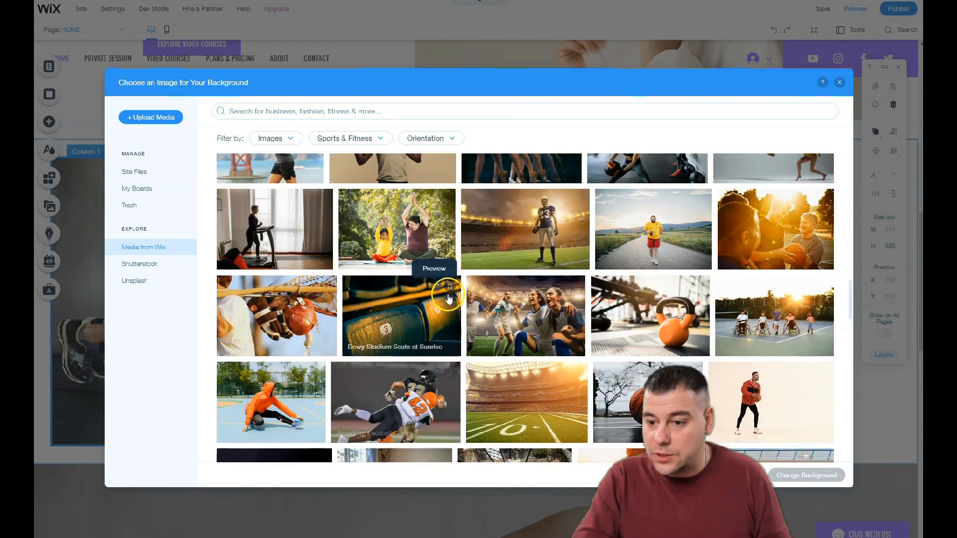
scroll(451, 299, "down", 15)
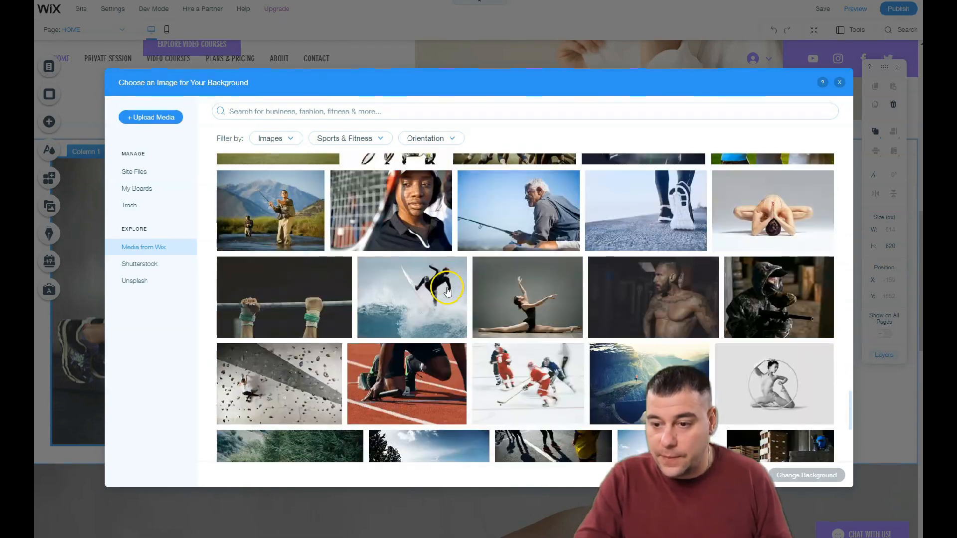
scroll(448, 290, "up", 5)
scroll(448, 291, "up", 7)
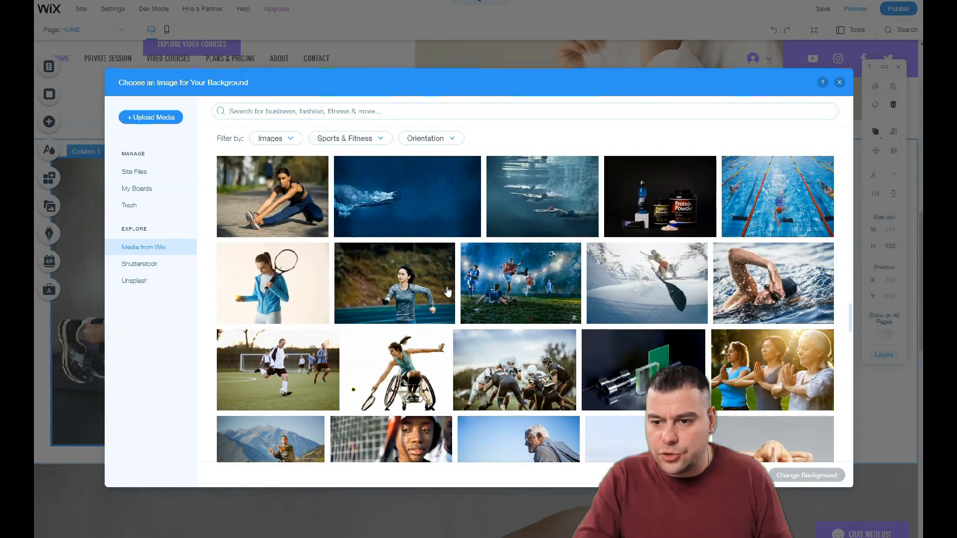
scroll(330, 304, "up", 2)
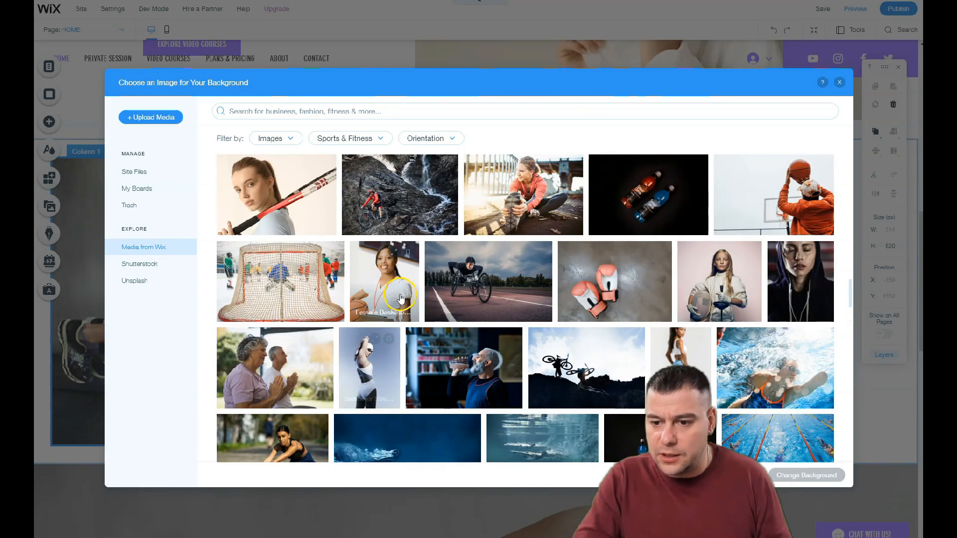
scroll(643, 339, "up", 3)
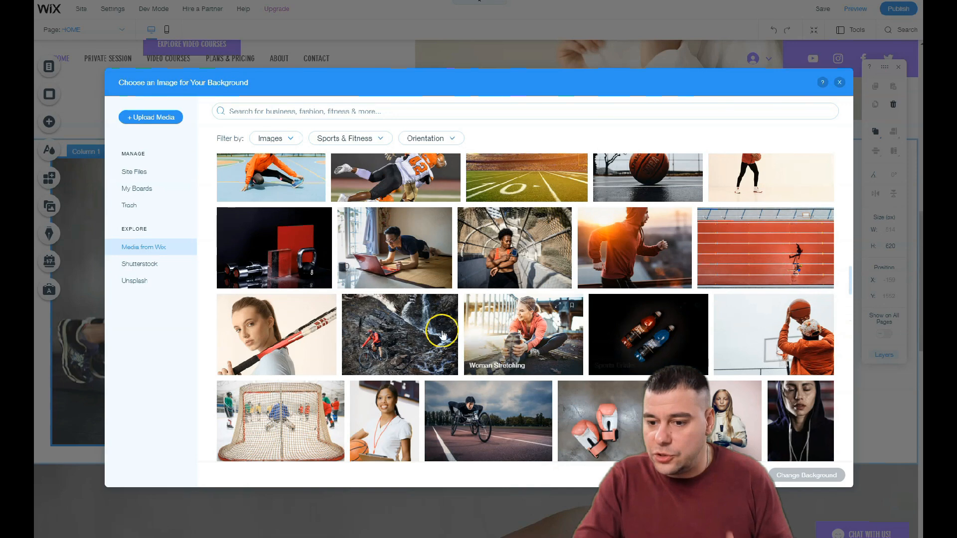
scroll(391, 286, "up", 3)
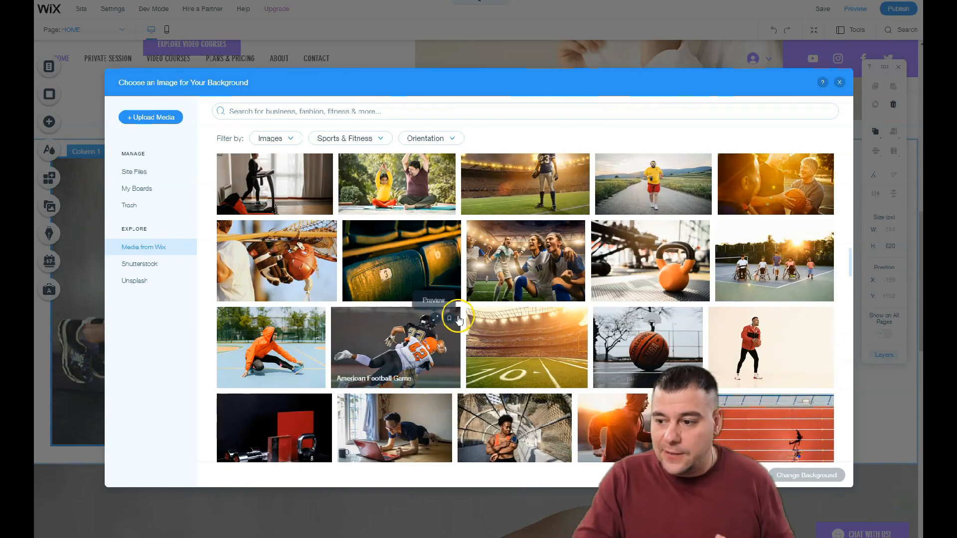
scroll(449, 319, "up", 5)
scroll(485, 325, "up", 2)
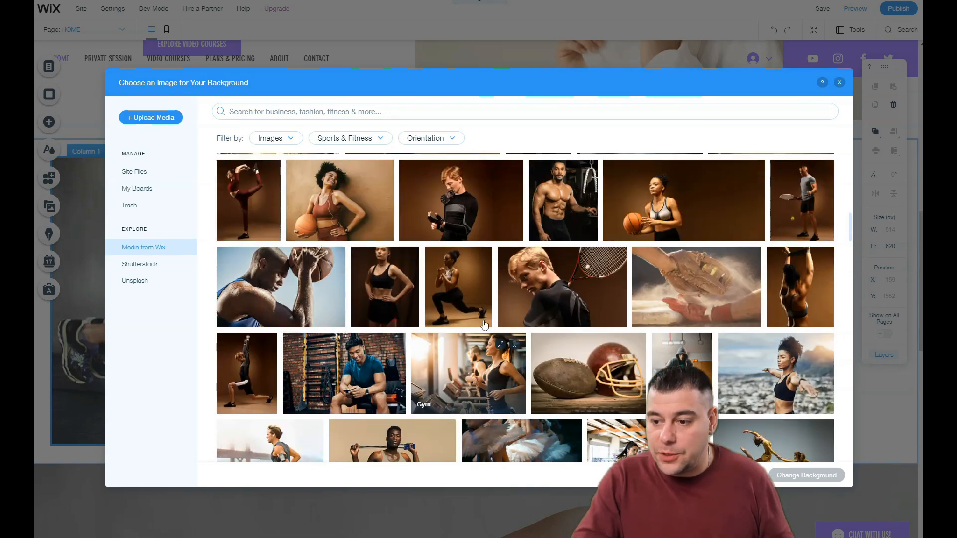
left_click(469, 367)
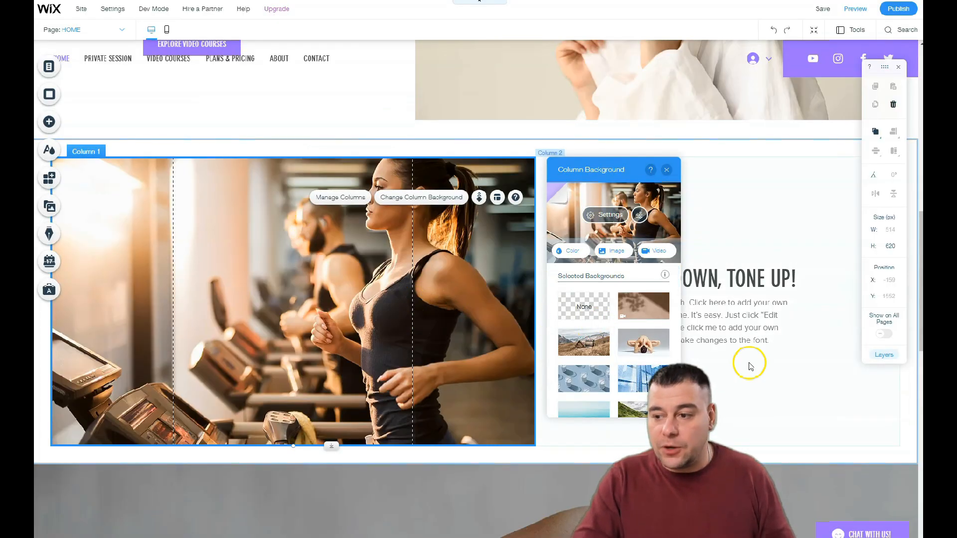
scroll(749, 366, "down", 1)
left_click(724, 215)
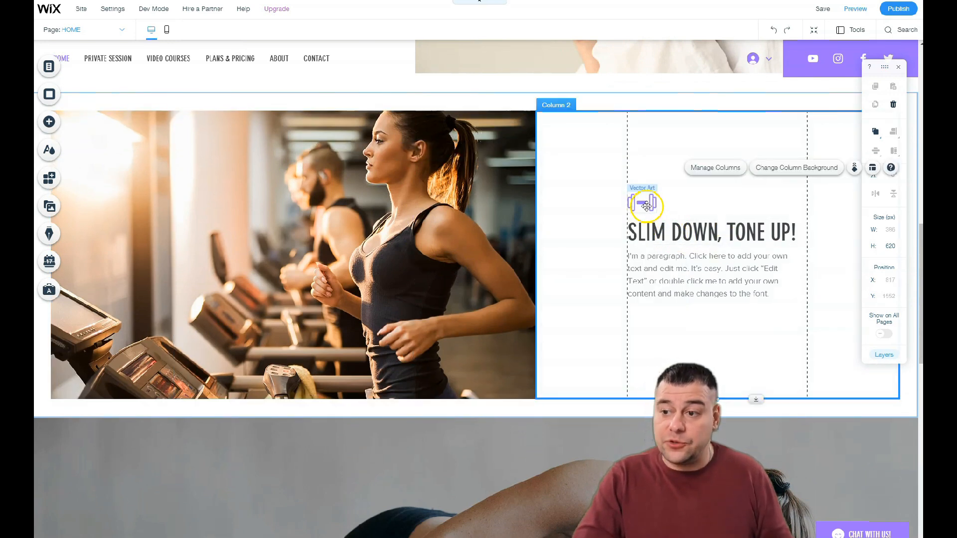
Step: Add a YouTube single video player to The 3 MONTH CHALLENGE strip
scroll(367, 284, "down", 5)
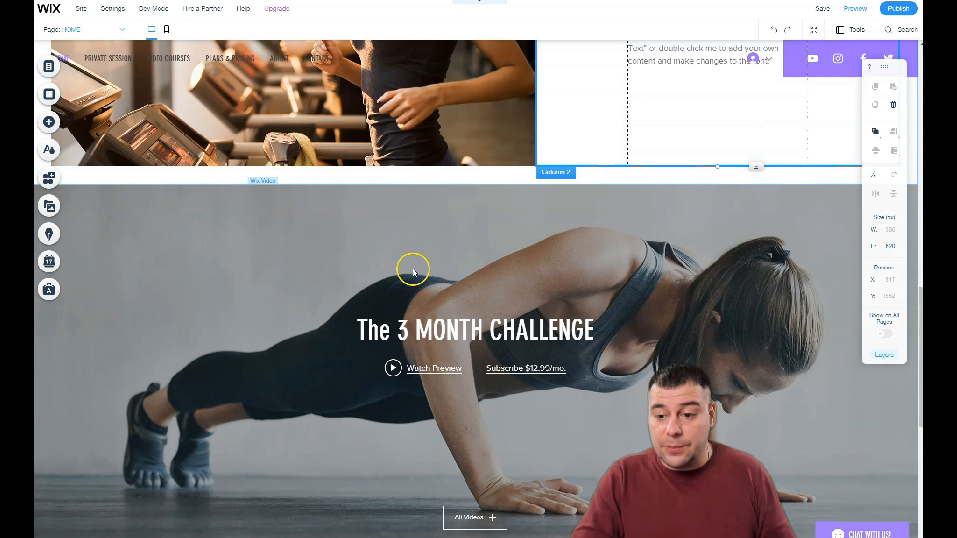
left_click(250, 296)
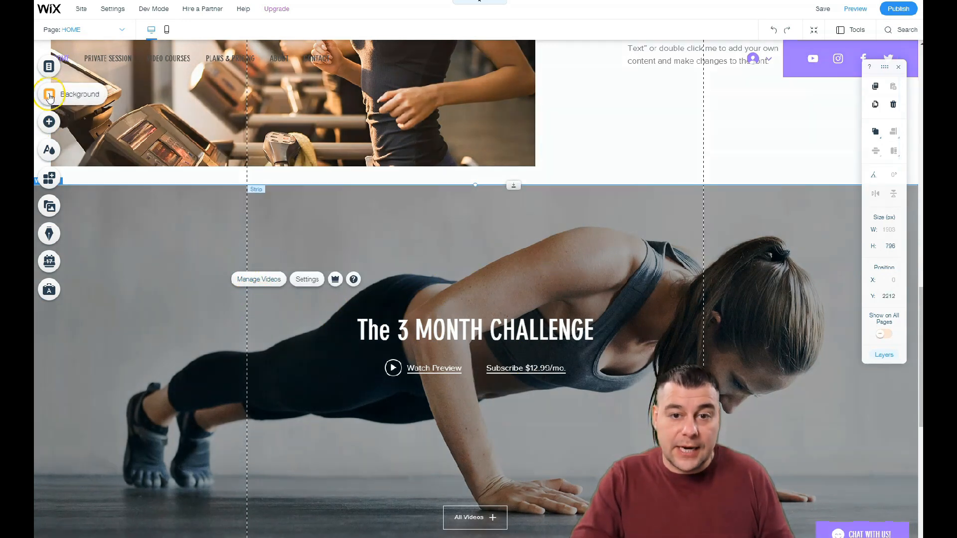
left_click(50, 122)
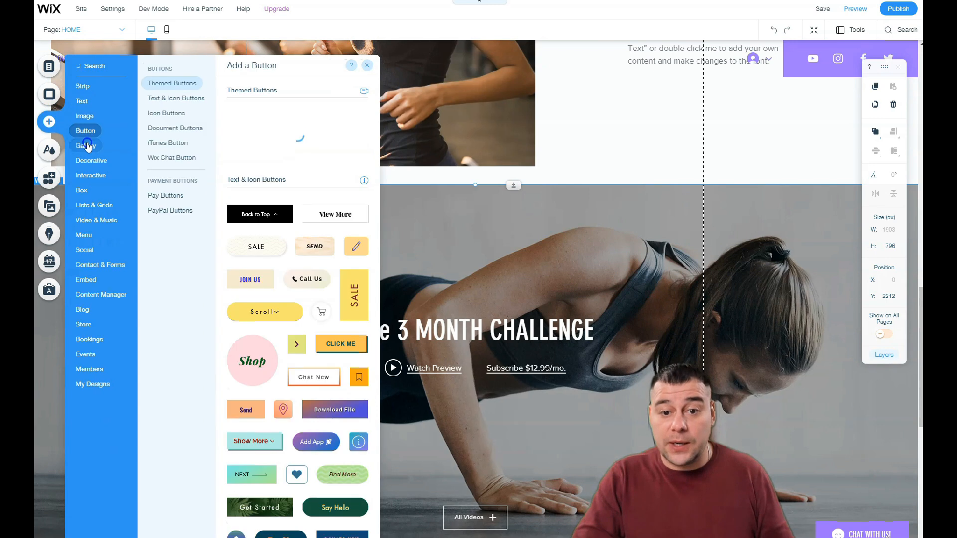
mouse_move(89, 178)
mouse_move(87, 227)
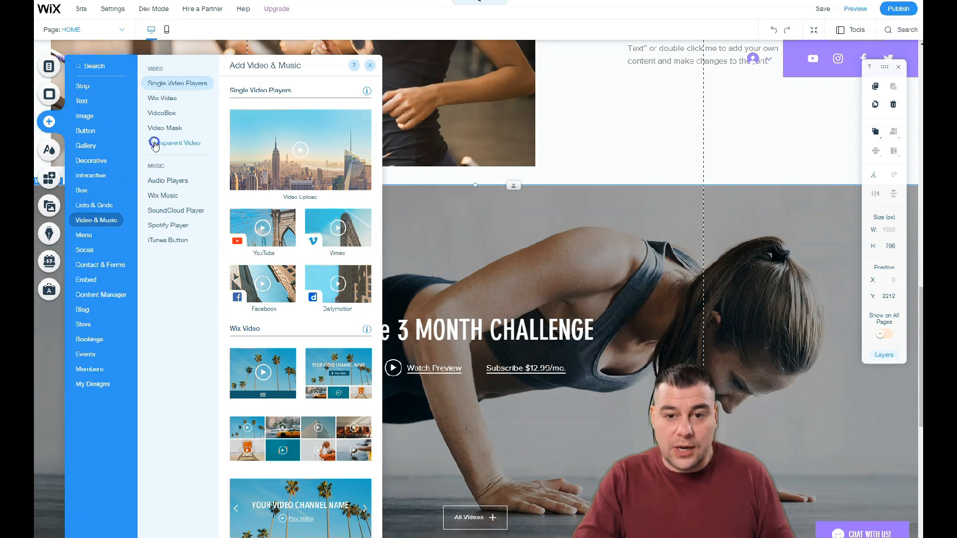
left_click(168, 102)
scroll(265, 187, "up", 5)
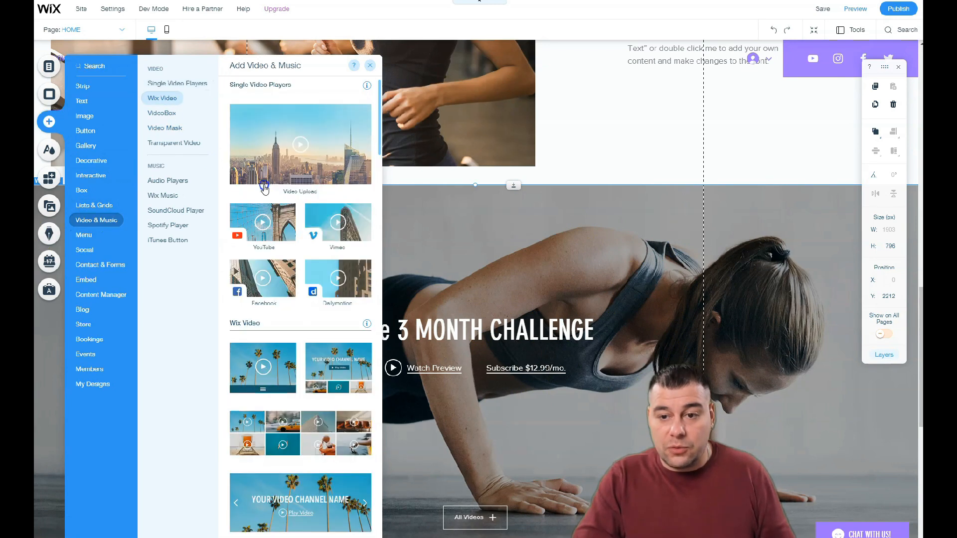
left_click_drag(249, 228, 563, 267)
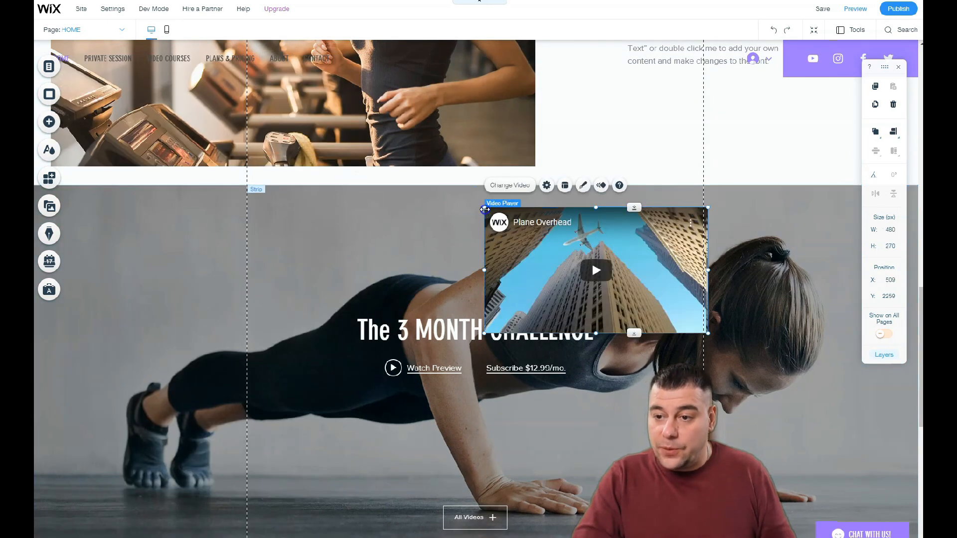
Step: Shrink the YouTube player to 320 × 180 px and place it beside The 3 MONTH CHALLENGE heading at about X -159, Y 2439
left_click_drag(484, 231, 589, 264)
left_click_drag(617, 294, 229, 336)
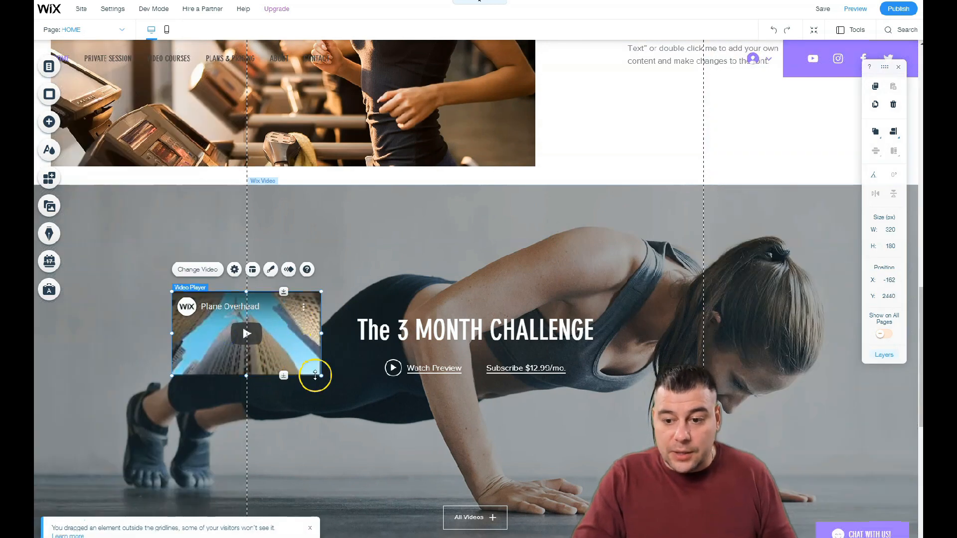
mouse_move(283, 363)
left_mouse_down()
mouse_move(342, 460)
mouse_move(278, 348)
left_mouse_up()
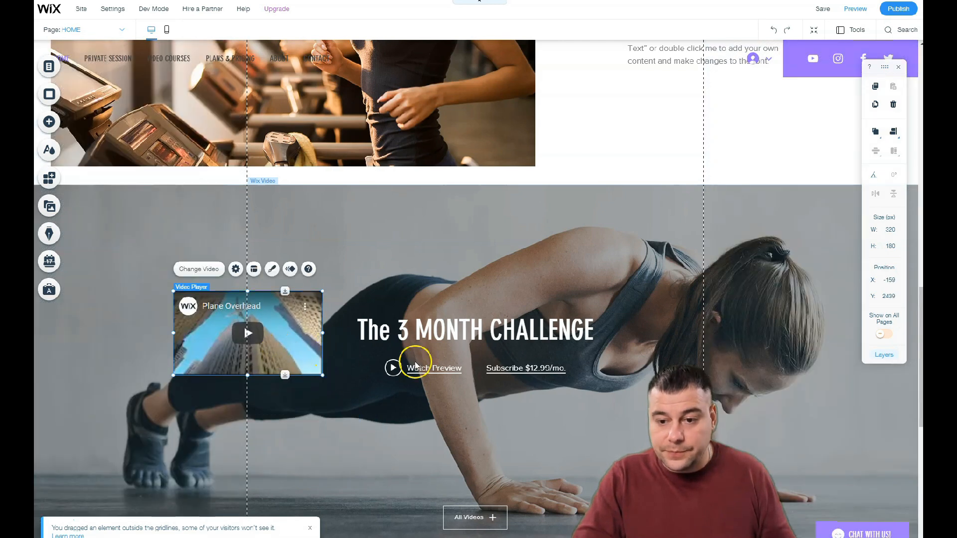
Step: Open the settings of the YouTube player and of the Wix Video section in turn, closing each without editing
left_click(236, 268)
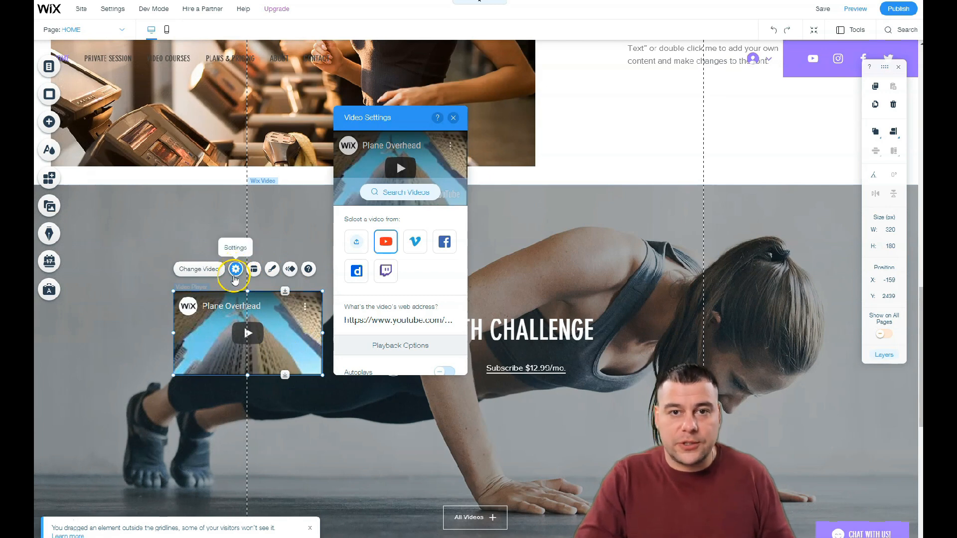
left_click(357, 278)
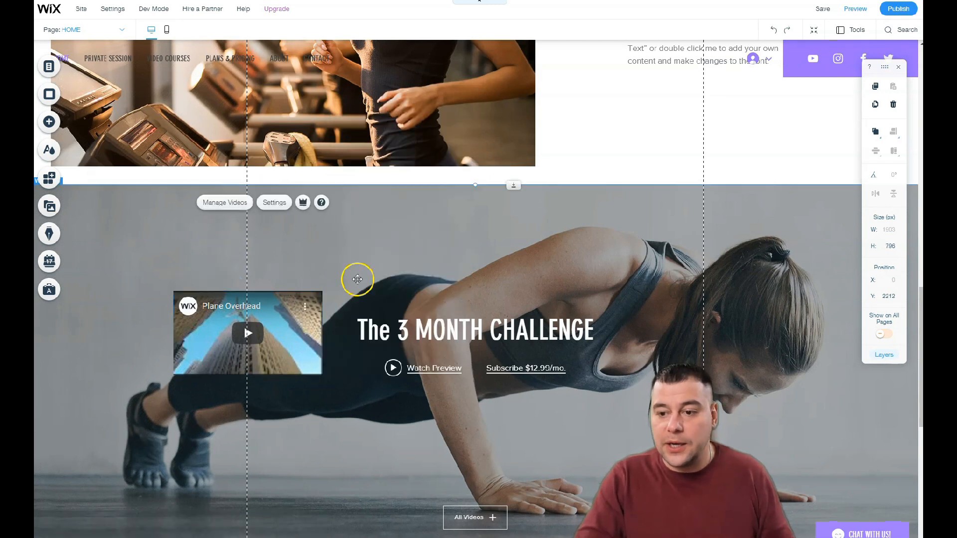
scroll(454, 349, "down", 2)
scroll(384, 178, "up", 1)
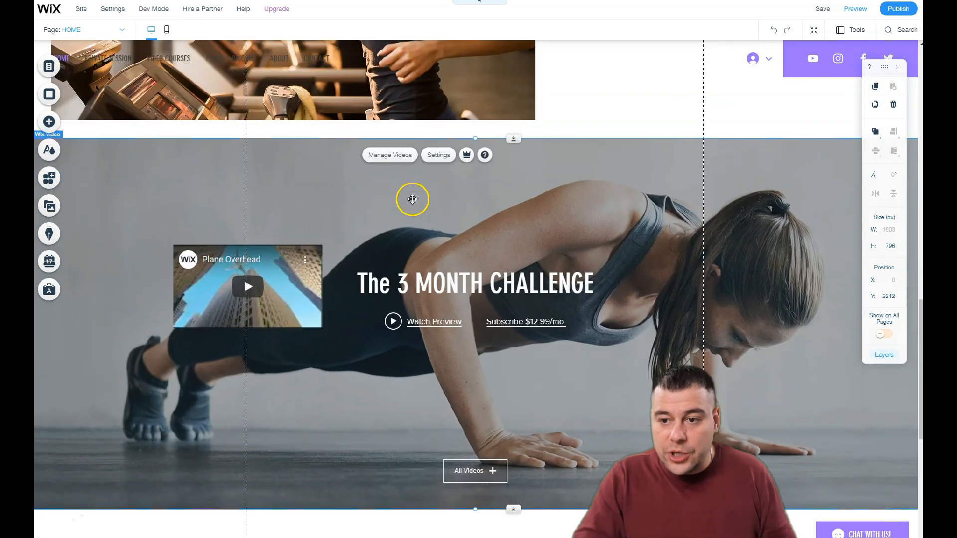
left_click(438, 155)
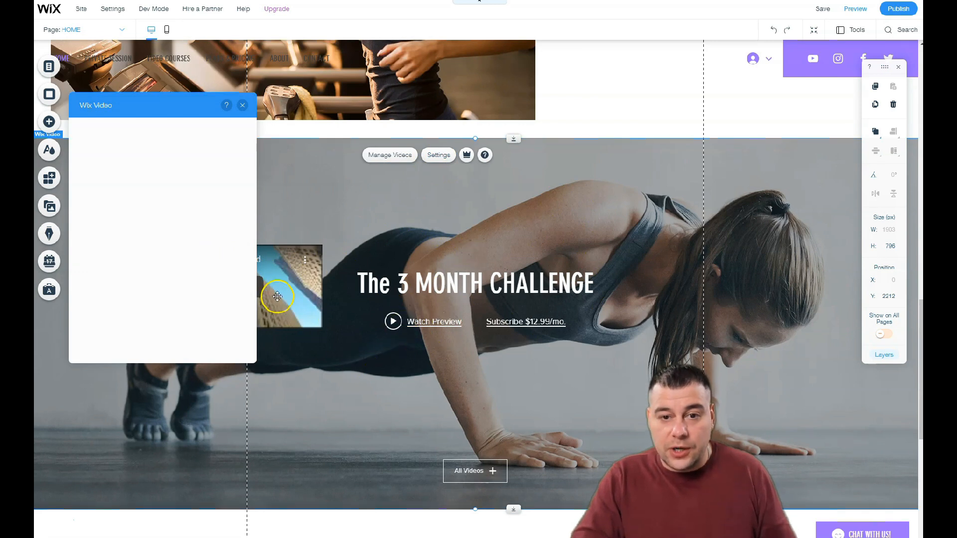
left_click(242, 106)
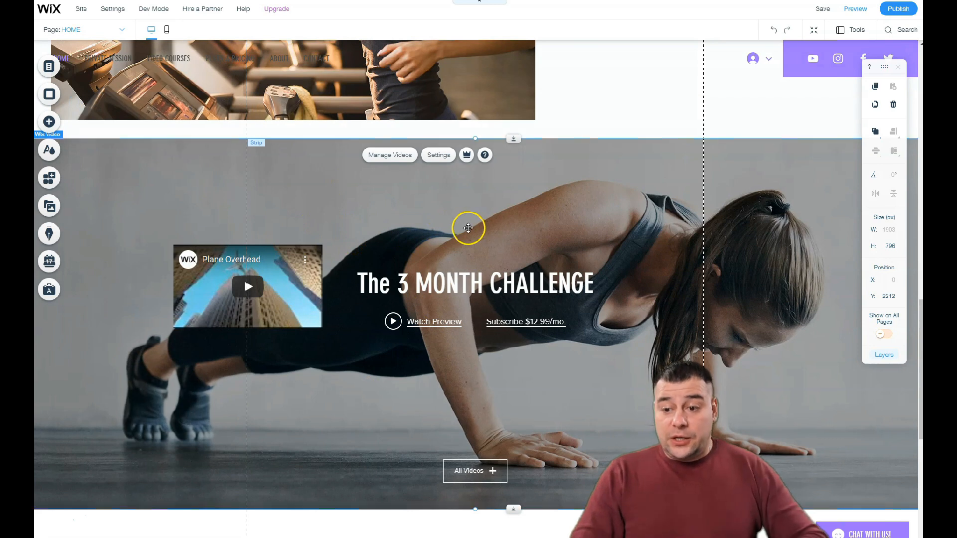
scroll(478, 239, "down", 7)
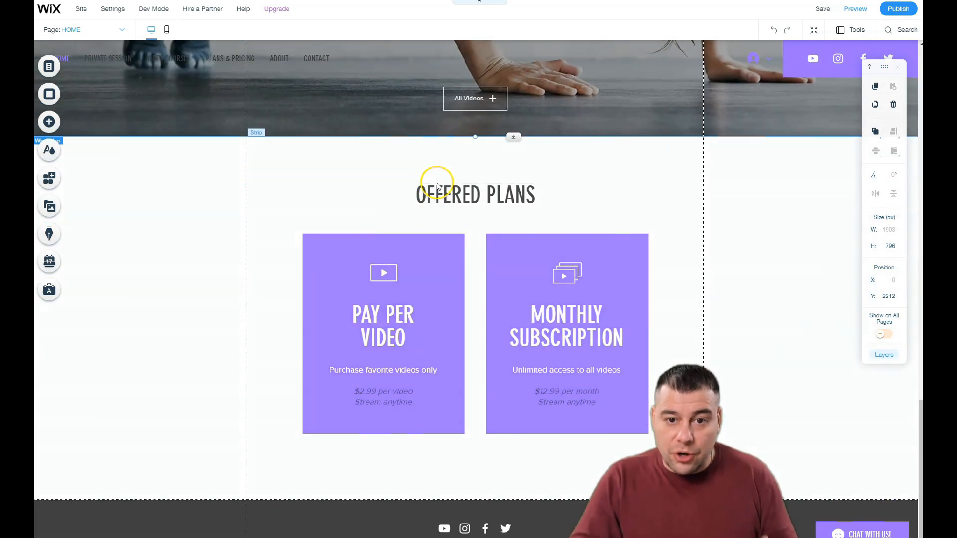
scroll(438, 201, "down", 1)
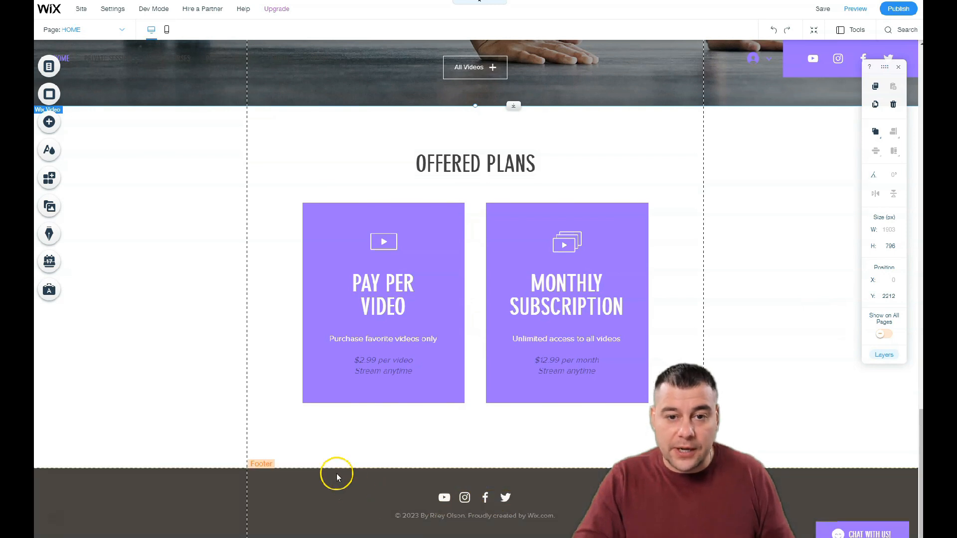
scroll(267, 258, "up", 20)
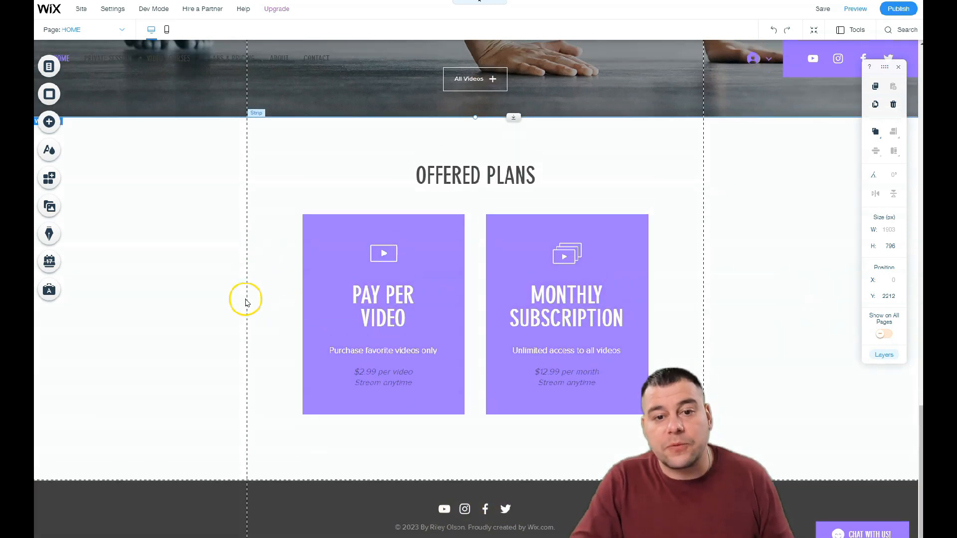
scroll(268, 317, "up", 2)
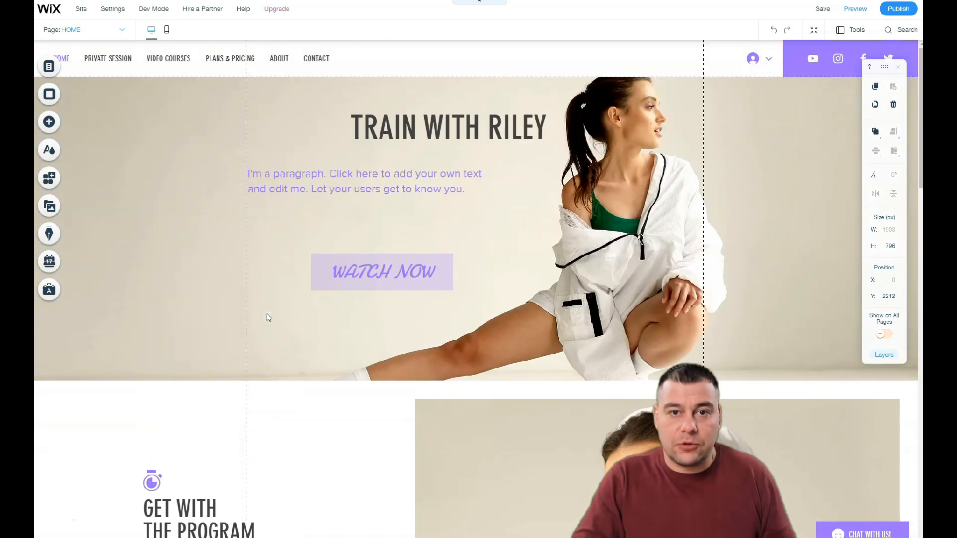
mouse_move(113, 11)
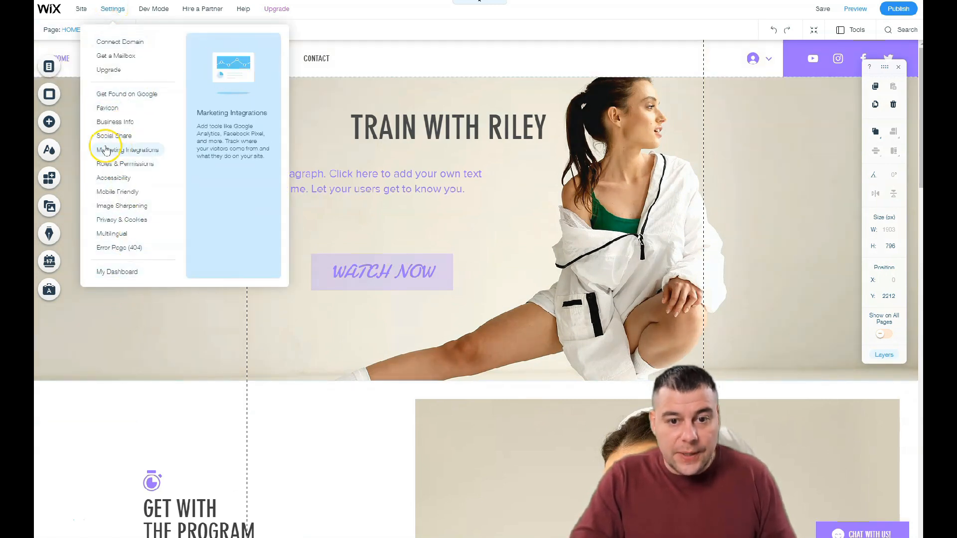
Step: Open the site color settings and view the shade adjustment of Color 1, closing it without changes
left_click(50, 150)
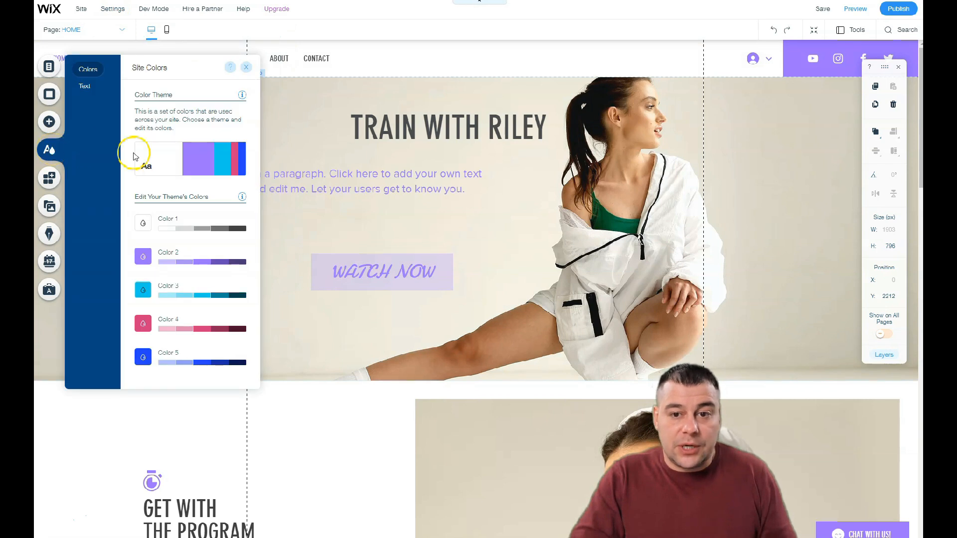
left_click(201, 229)
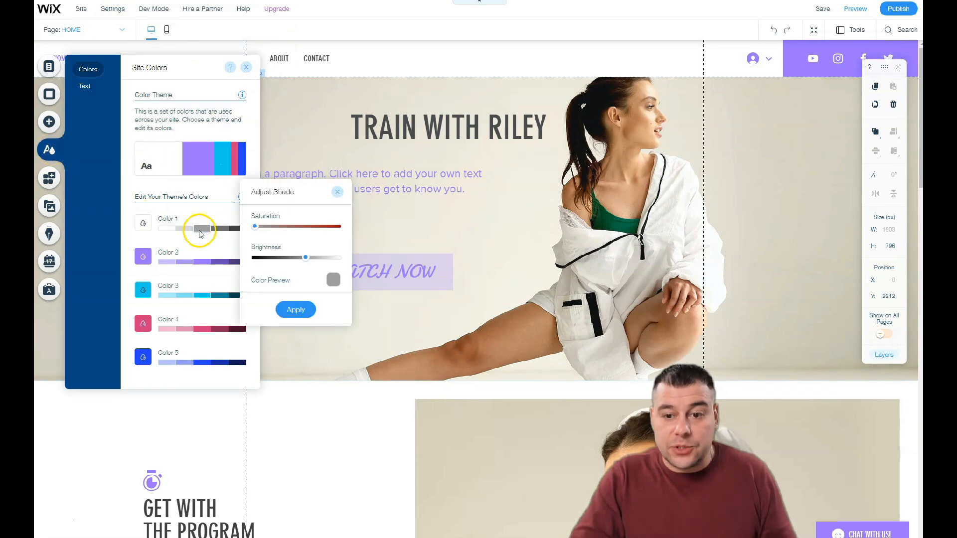
left_click(194, 164)
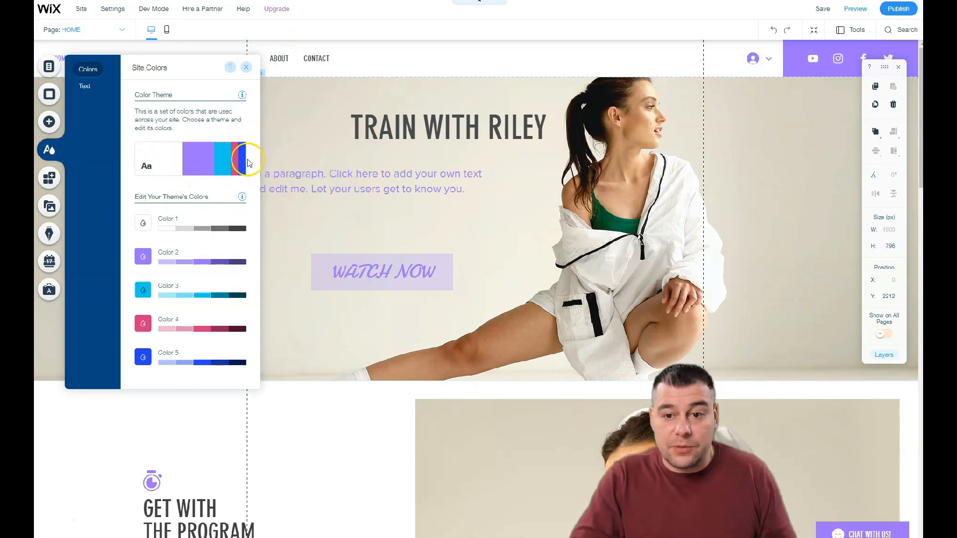
Step: Open the theme choices for the site colors and preview the first five featured color themes on the page
left_click(210, 165)
left_click(169, 222)
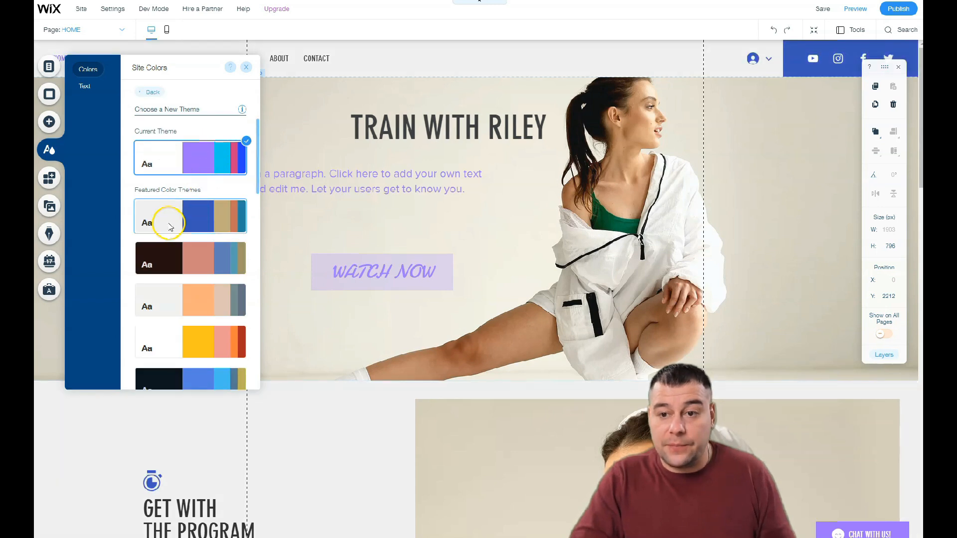
left_click(168, 261)
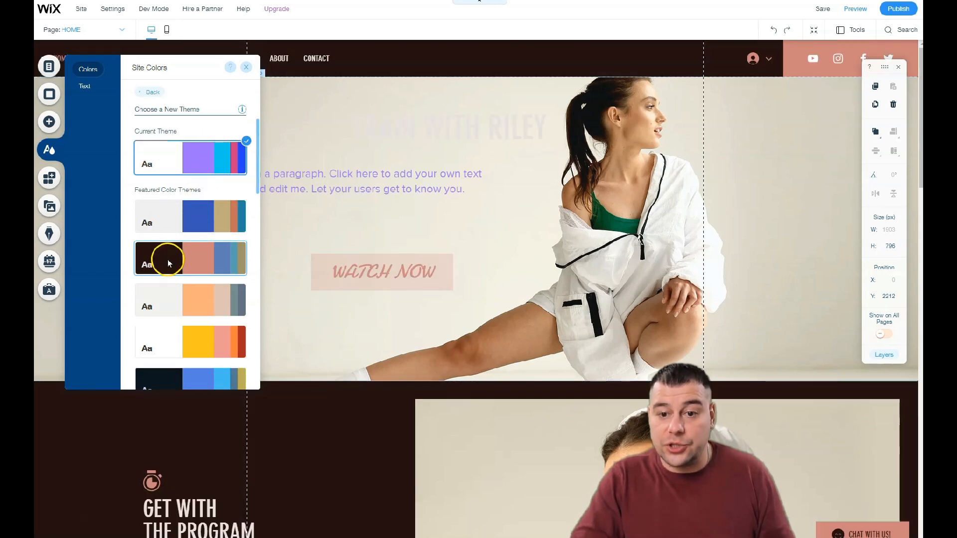
left_click(167, 299)
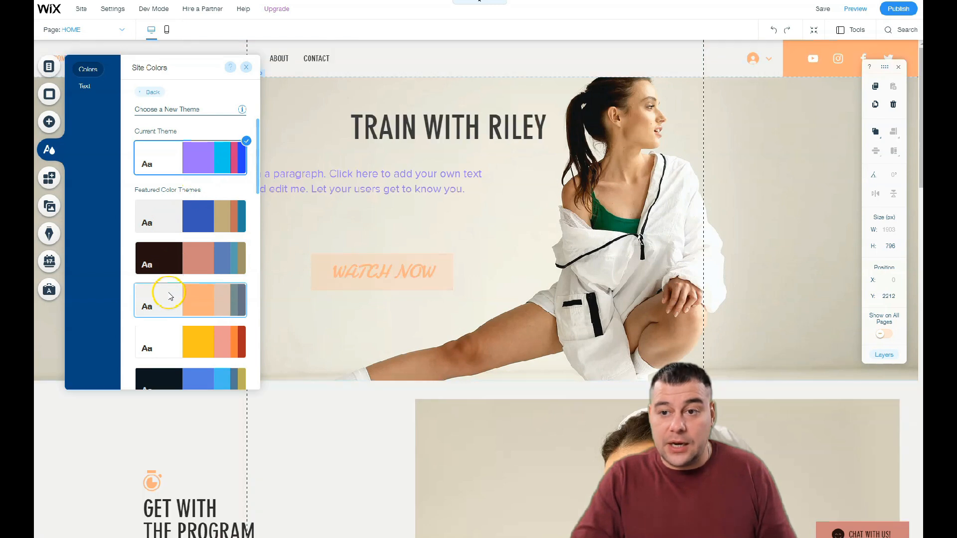
left_click(173, 342)
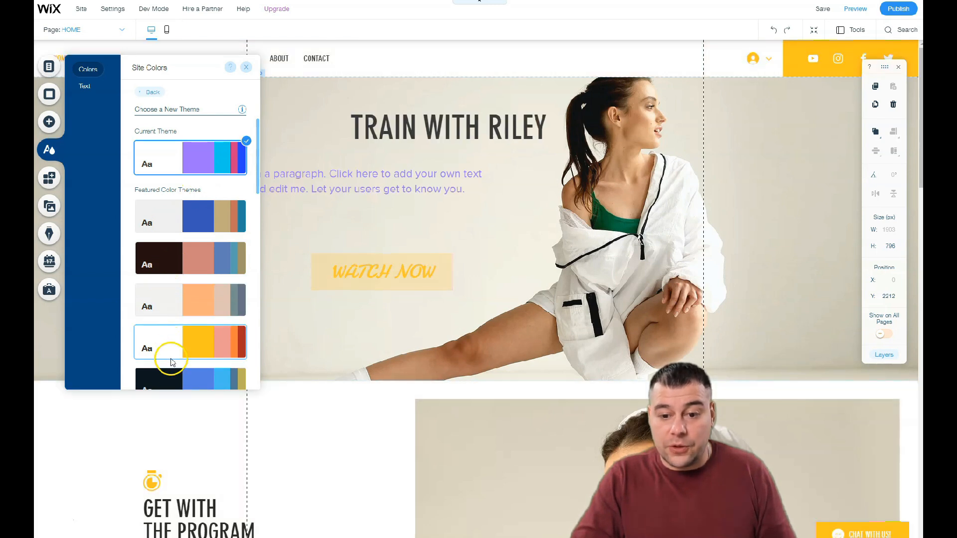
left_click(174, 378)
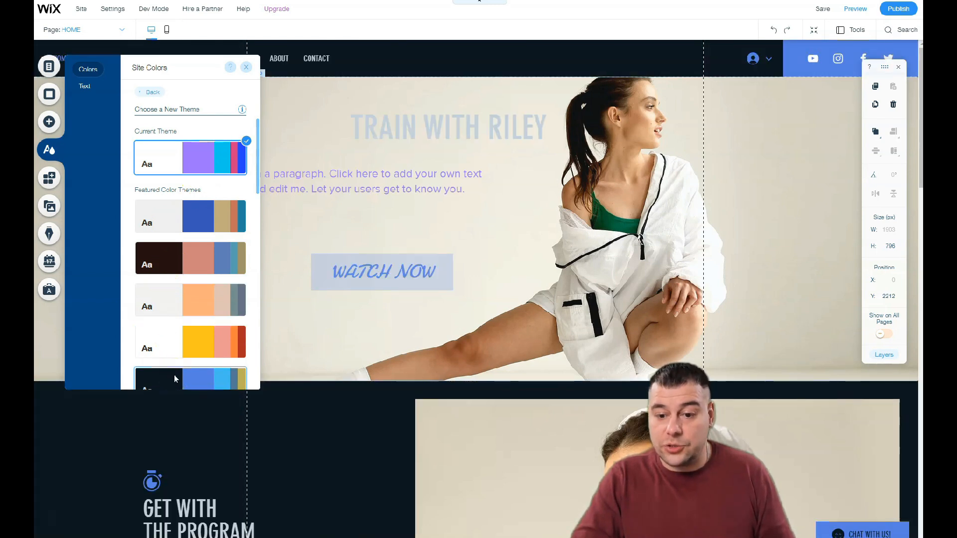
Step: Preview more featured color themes further down the list, including the slate blue, grey-blue and red ones
scroll(175, 377, "down", 4)
left_click(173, 240)
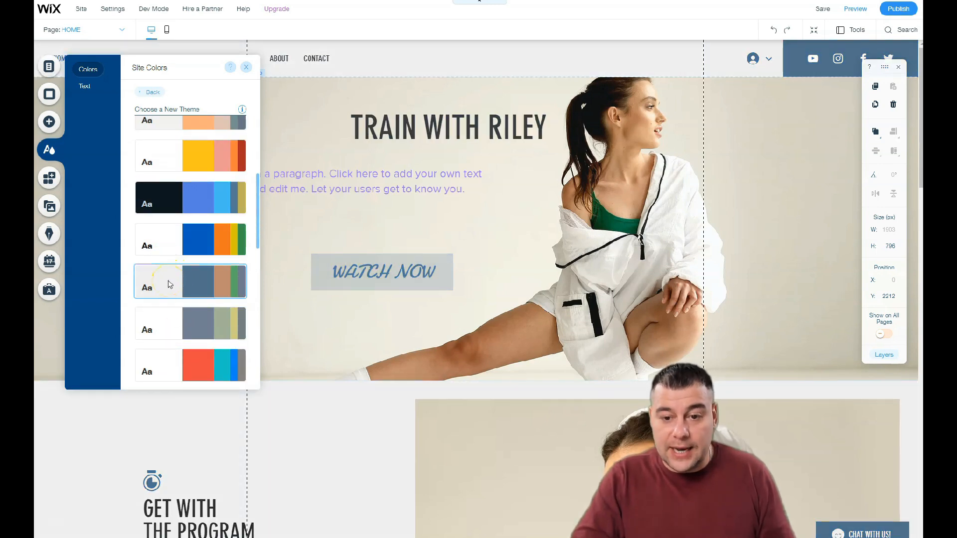
scroll(168, 285, "down", 2)
left_click(167, 231)
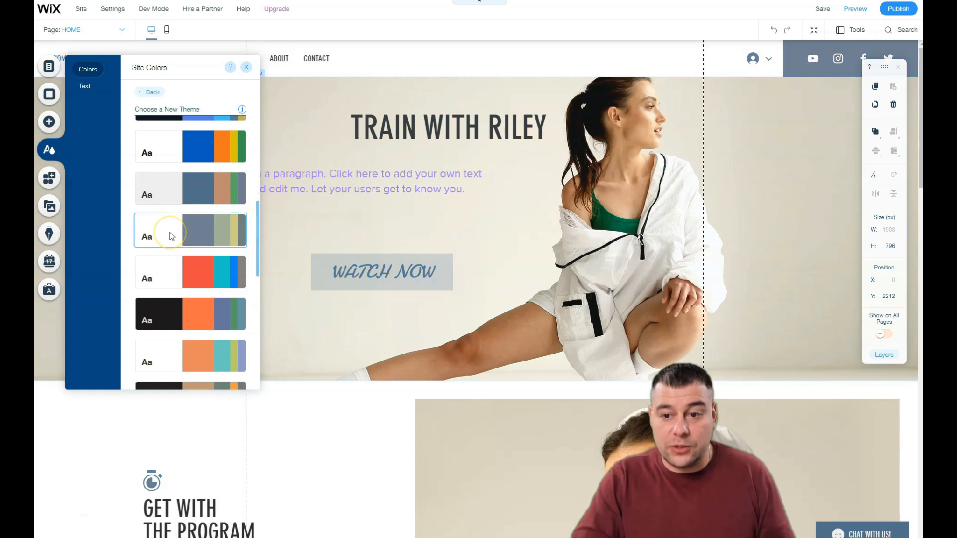
left_click(174, 272)
left_click(166, 312)
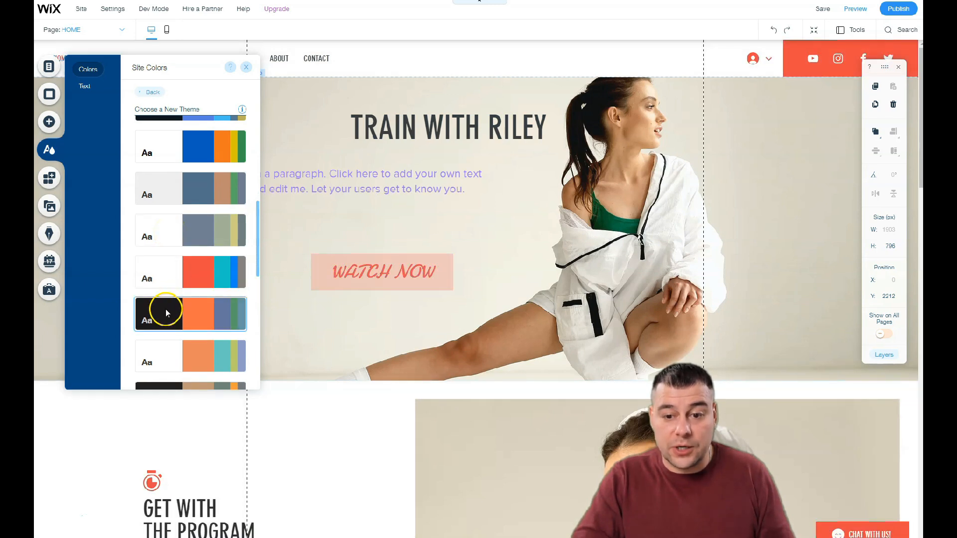
Step: Apply the featured color theme with dark grey background and gold accent to the site and close the color settings
scroll(170, 311, "down", 3)
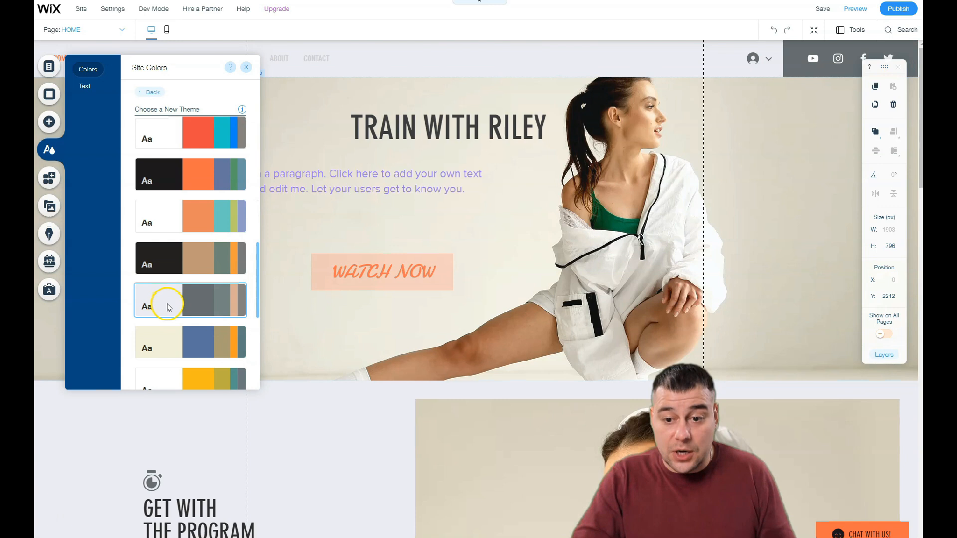
scroll(169, 297, "down", 5)
left_click(164, 292)
scroll(164, 292, "down", 1)
left_click(166, 199)
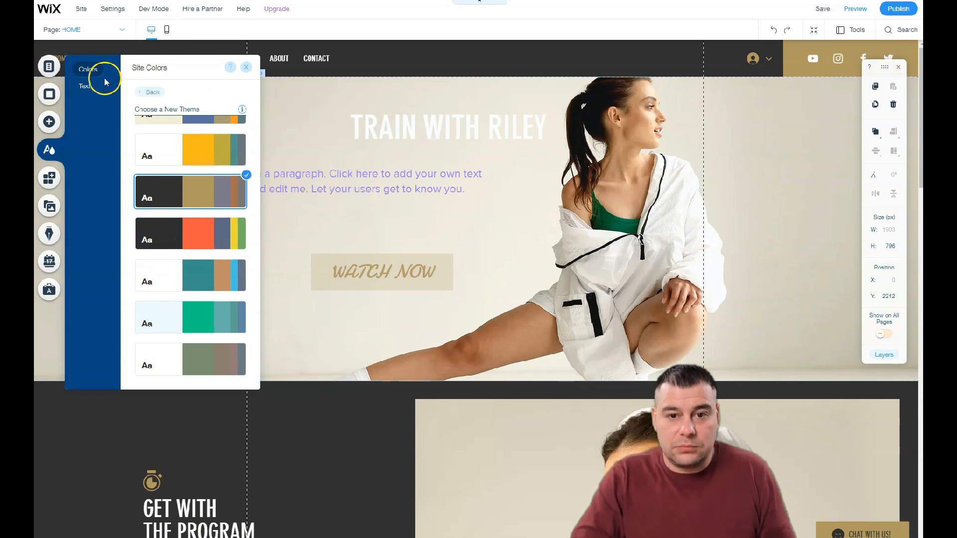
left_click(246, 68)
Step: Review how the color theme looks across the home page sections, down to the Offered Plans section
scroll(496, 277, "down", 10)
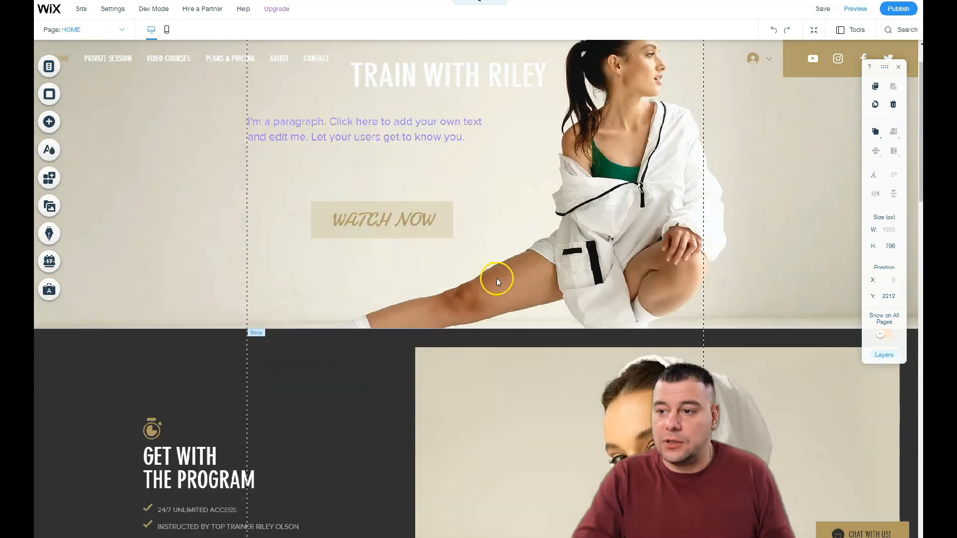
scroll(491, 270, "down", 10)
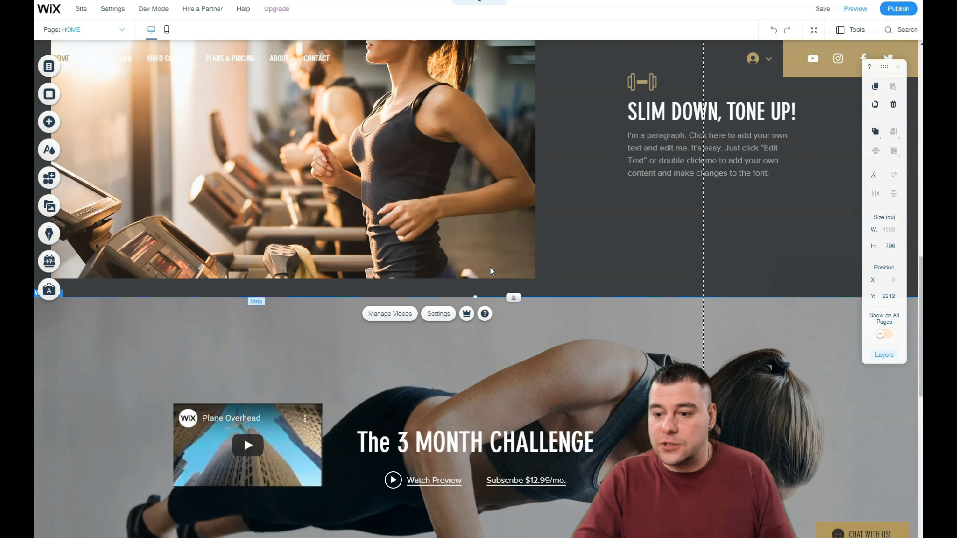
scroll(490, 267, "down", 3)
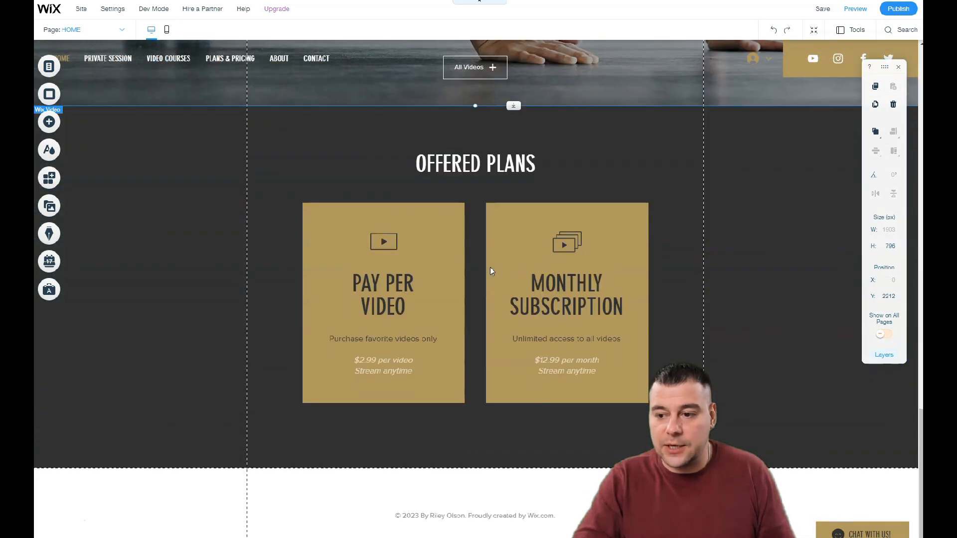
left_click(367, 121)
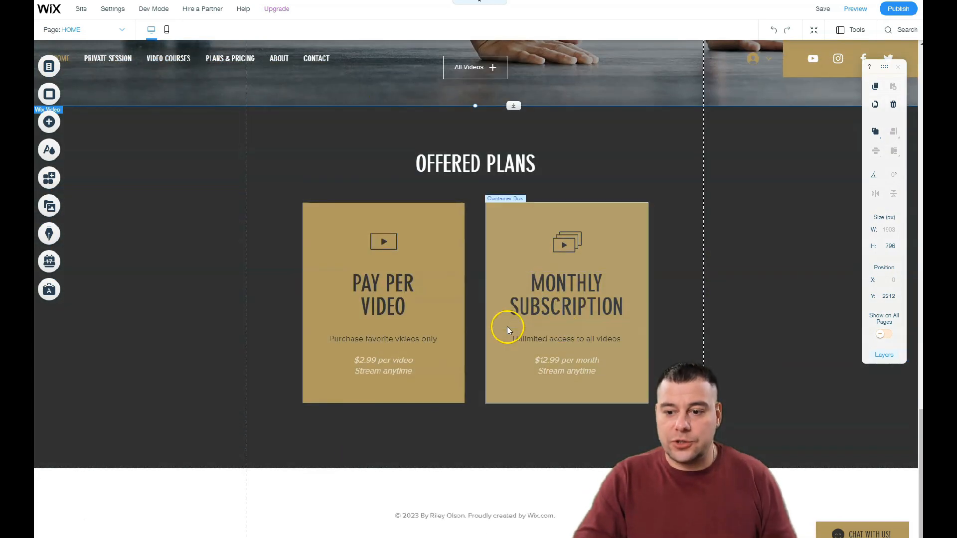
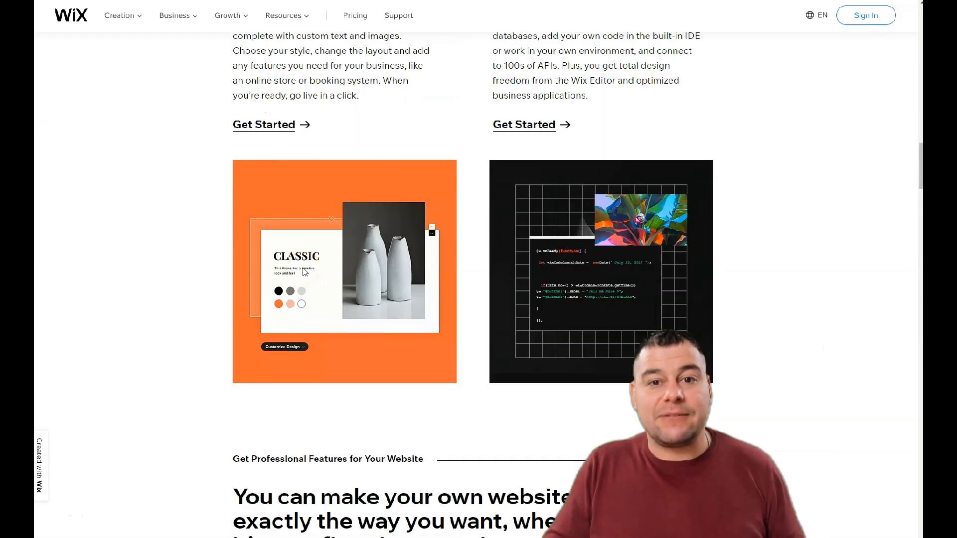
Step: Look through the Wix landing page's feature, template and FAQ sections and return to its beginning
scroll(309, 267, "down", 15)
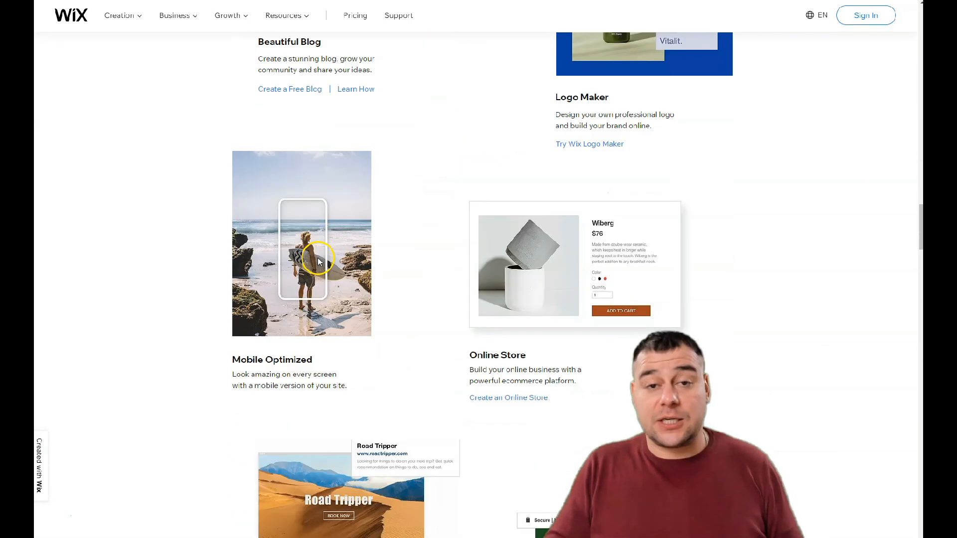
scroll(319, 260, "down", 13)
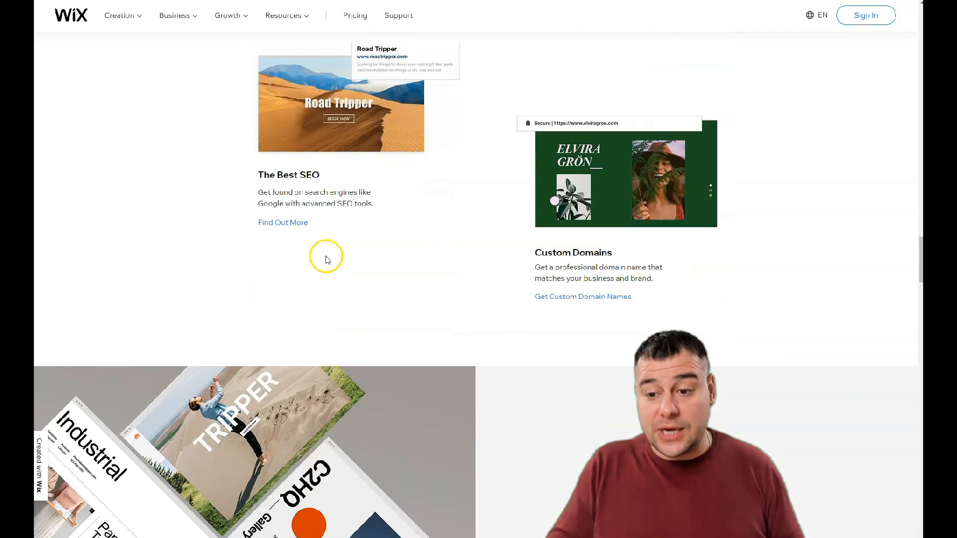
scroll(328, 258, "down", 2)
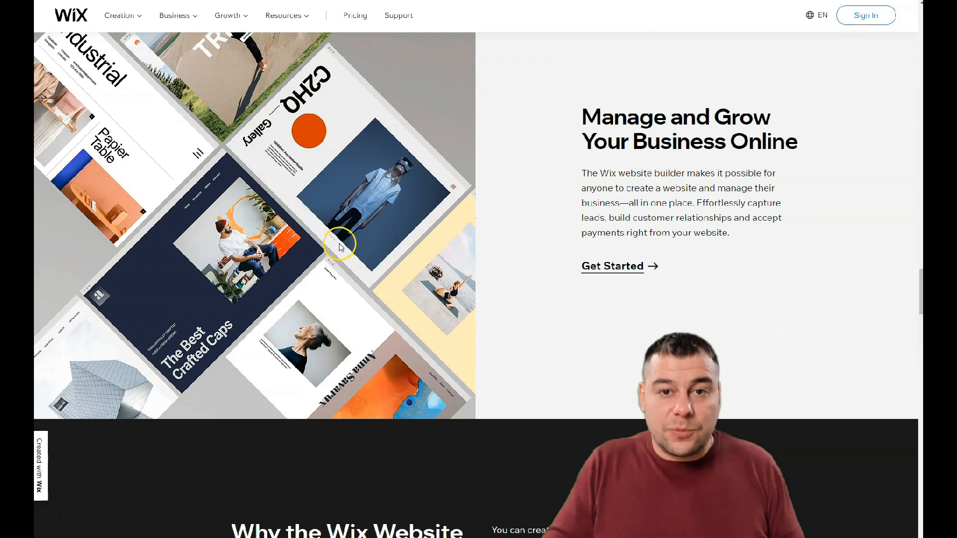
scroll(349, 222, "down", 13)
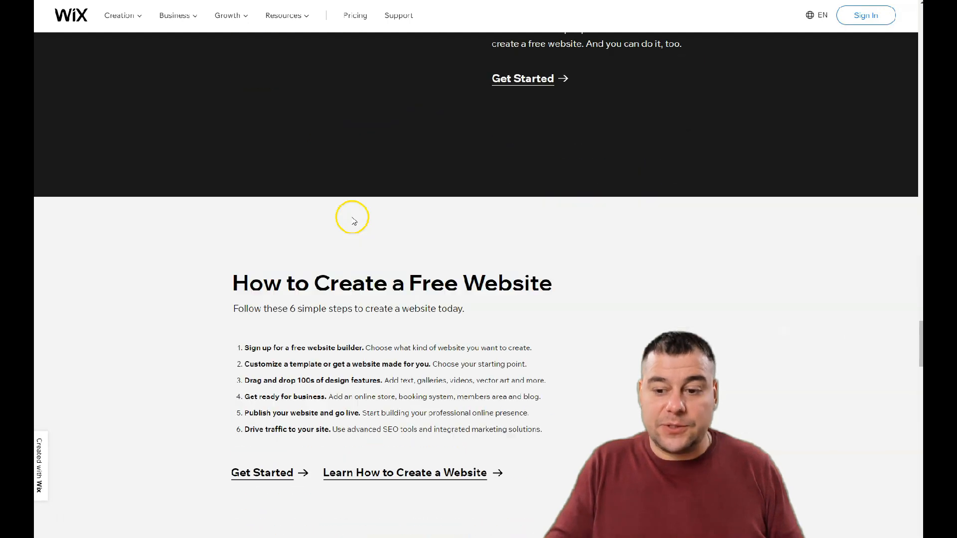
scroll(353, 219, "down", 13)
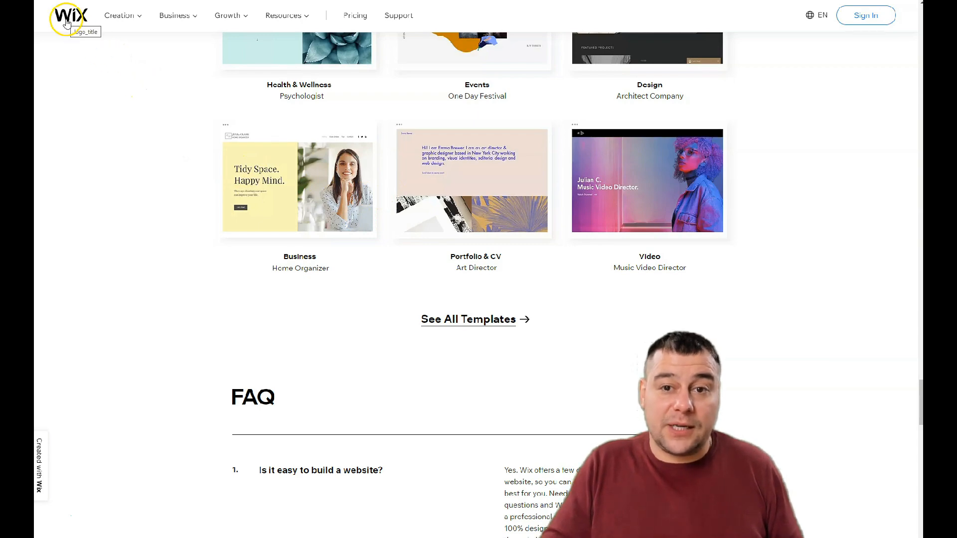
scroll(313, 205, "up", 15)
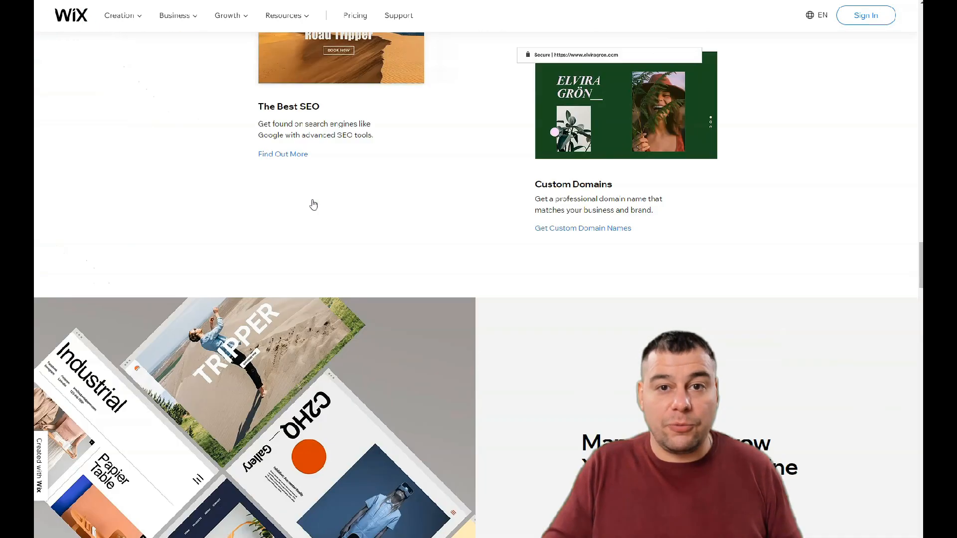
scroll(313, 204, "up", 15)
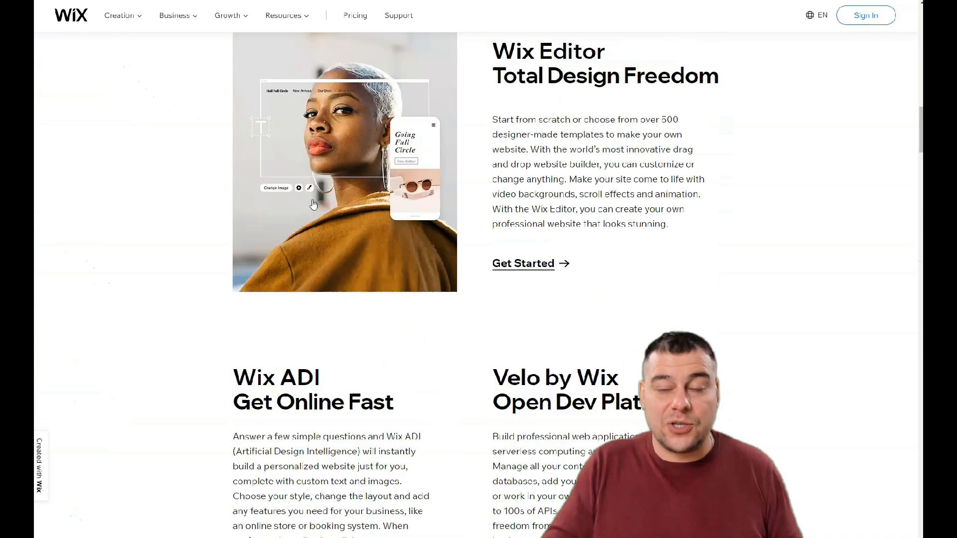
scroll(313, 205, "up", 15)
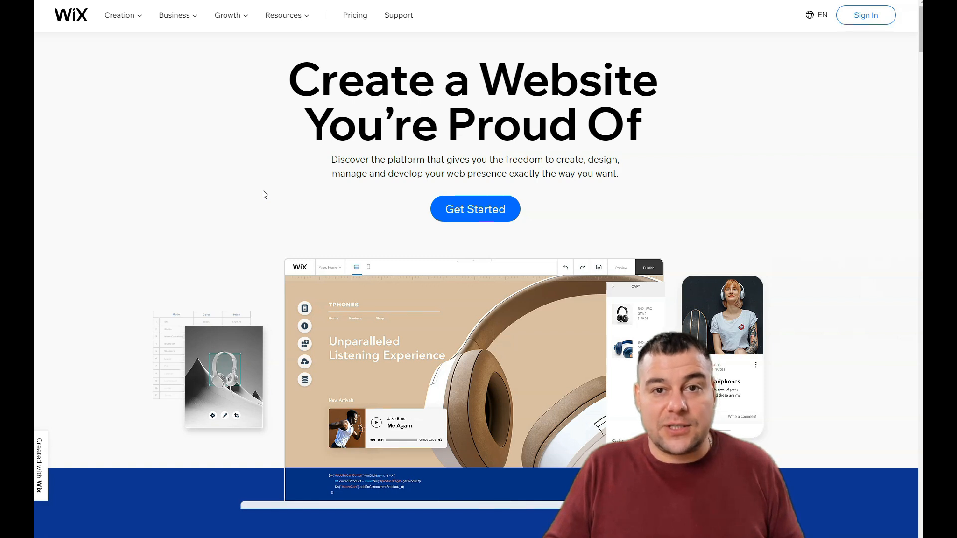
left_click(268, 195)
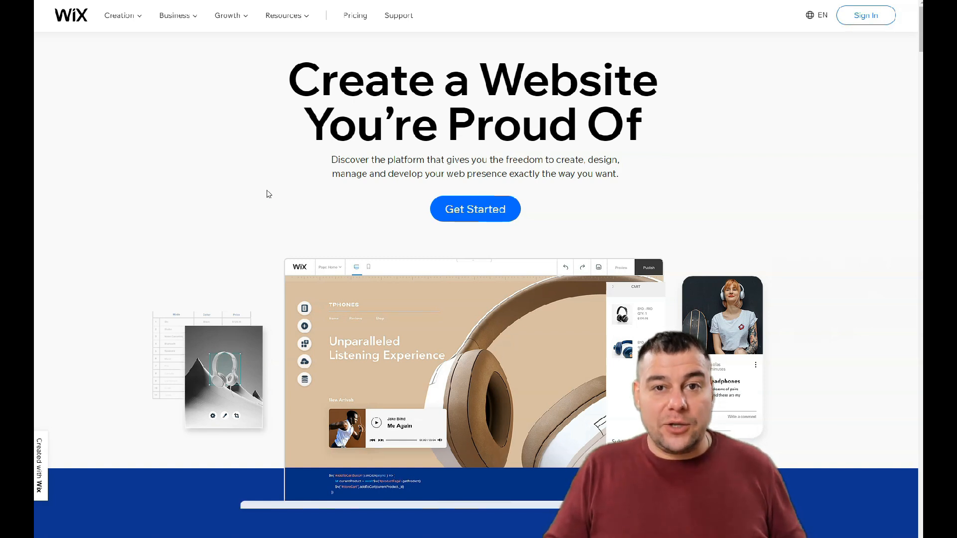
left_click(276, 187)
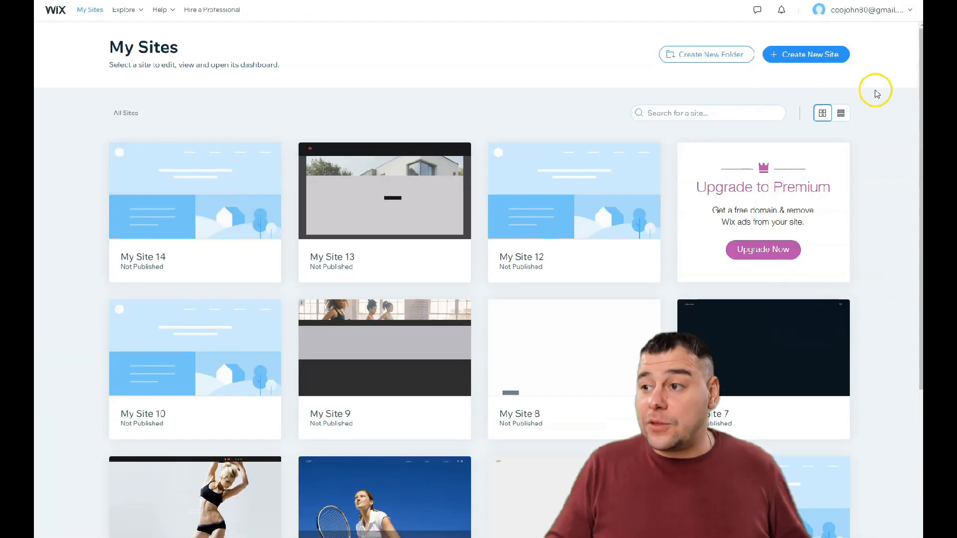
Step: Start a new site of the kind Other and choose to create it in the Editor from a template
left_click(795, 55)
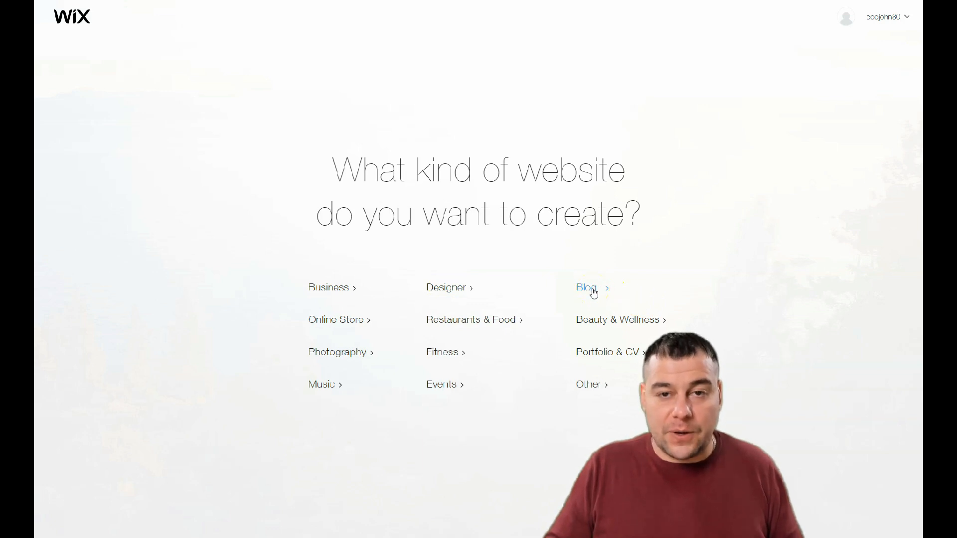
left_click(588, 386)
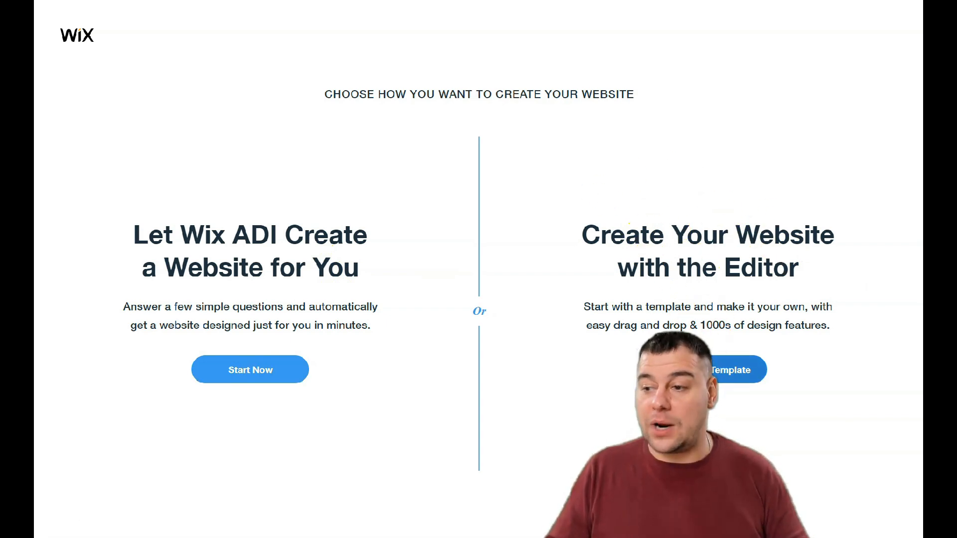
left_click(718, 388)
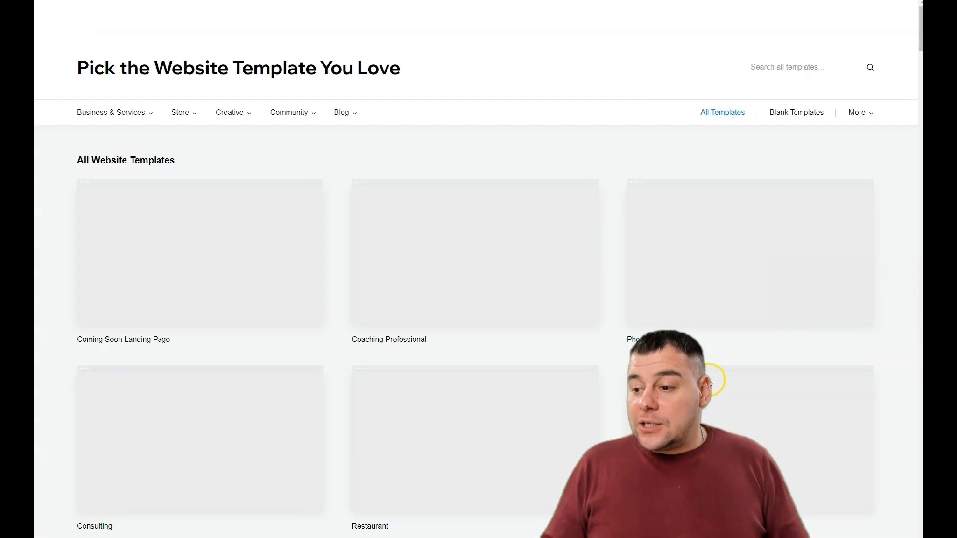
Step: Browse the first page of website templates and open page 2 of the template gallery
mouse_move(208, 214)
scroll(247, 249, "down", 9)
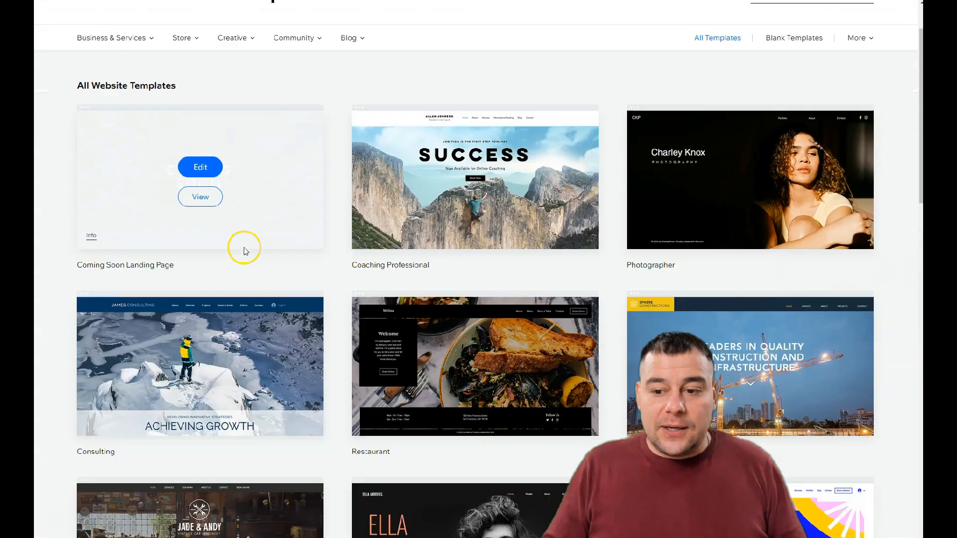
scroll(249, 249, "down", 1)
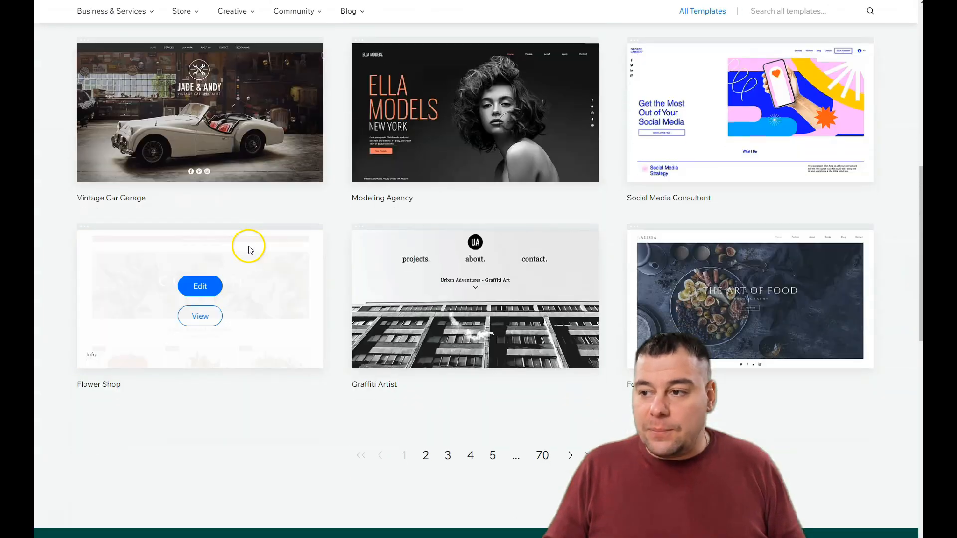
scroll(449, 235, "down", 2)
mouse_move(463, 252)
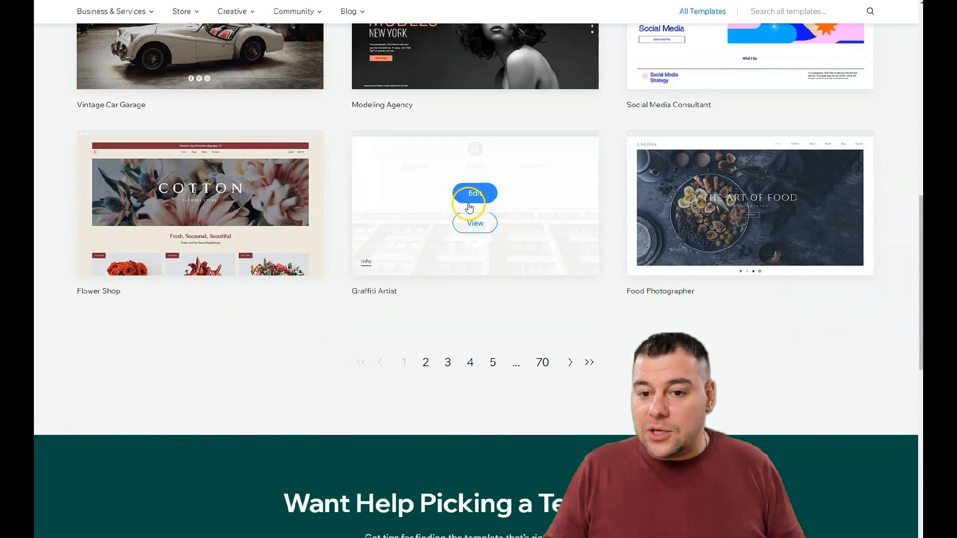
left_click(426, 362)
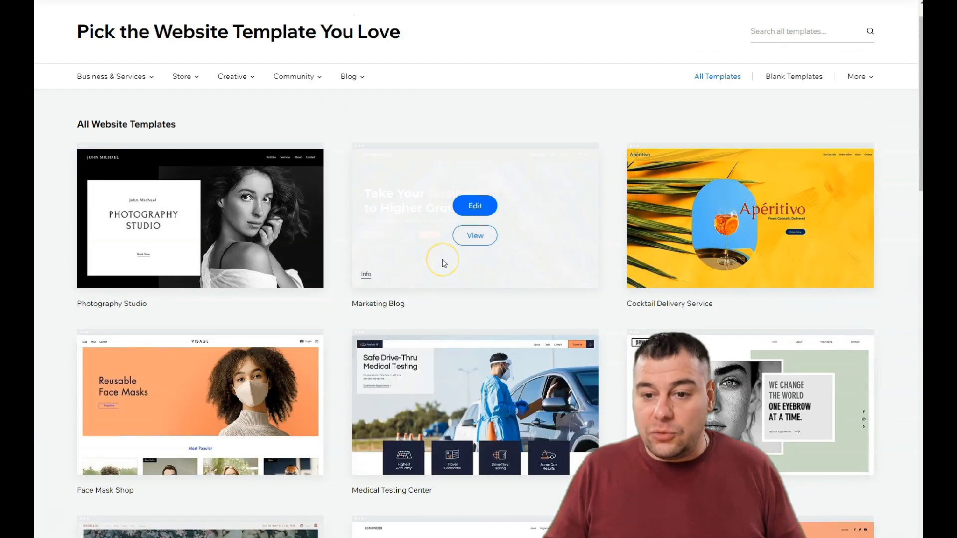
Step: Browse on to the following page of website templates and open the Coworking Space template for editing
scroll(442, 263, "down", 6)
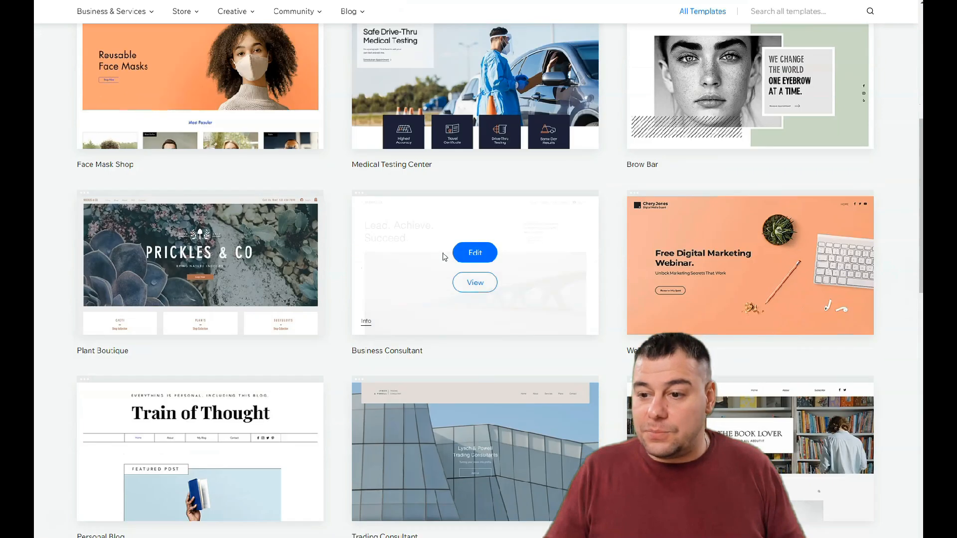
scroll(444, 257, "down", 3)
scroll(447, 249, "down", 2)
left_click(451, 282)
left_click(451, 283)
left_click(470, 283)
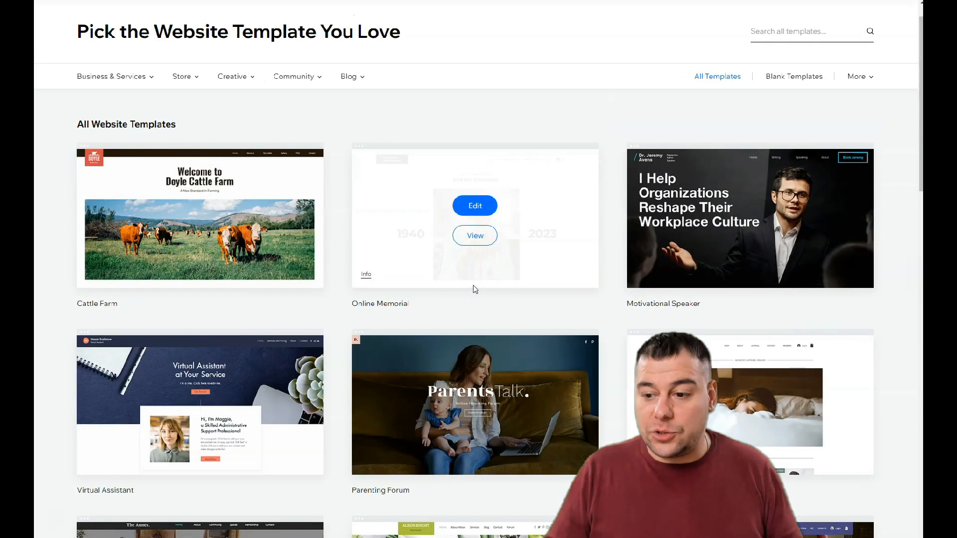
scroll(475, 288, "down", 5)
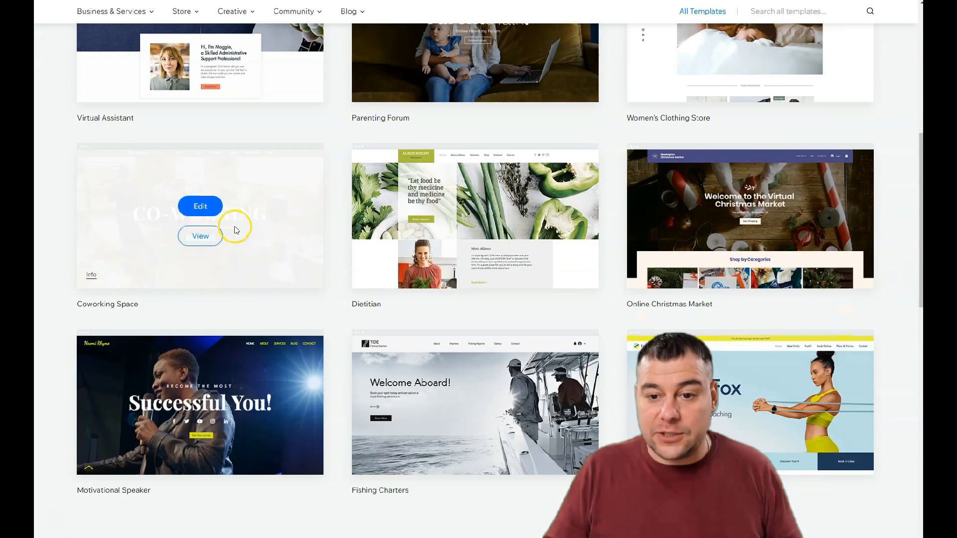
left_click(197, 206)
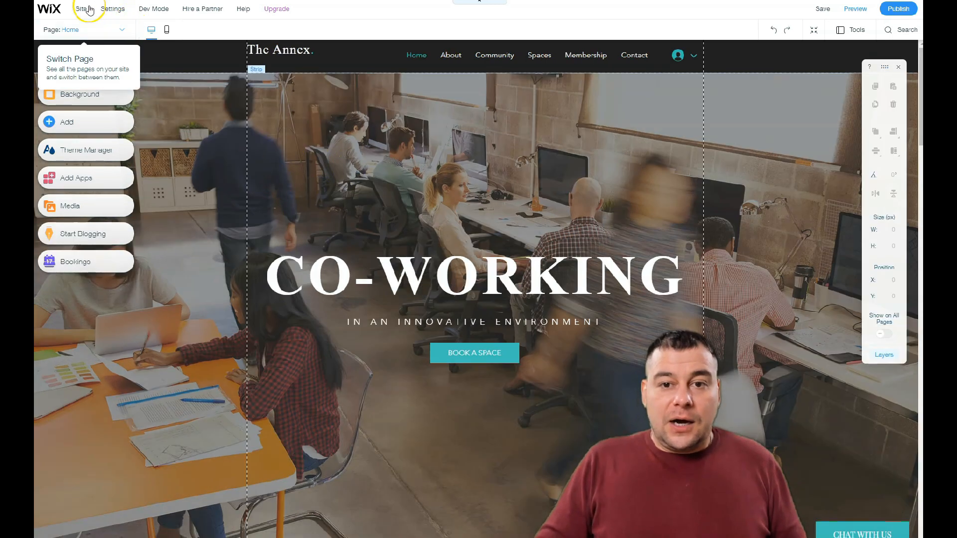
left_click(112, 10)
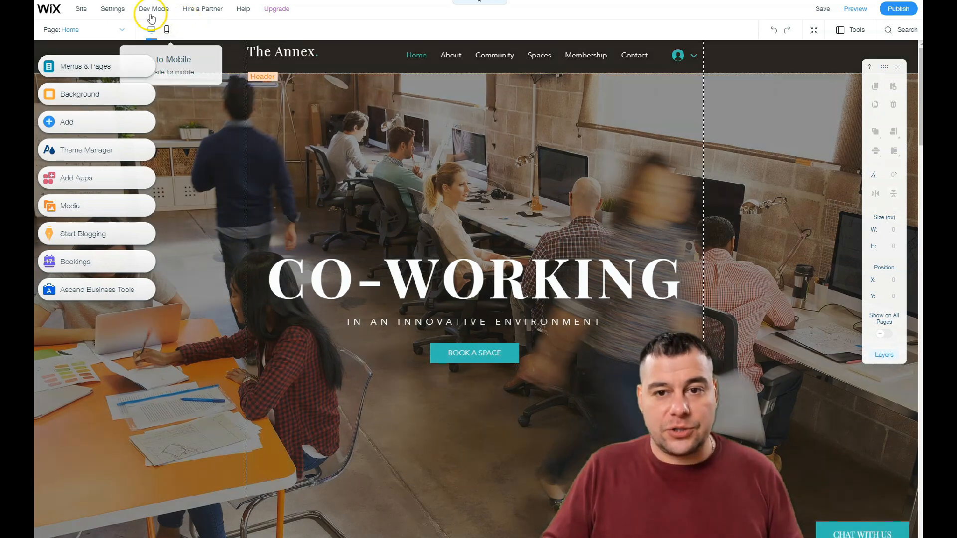
mouse_move(112, 10)
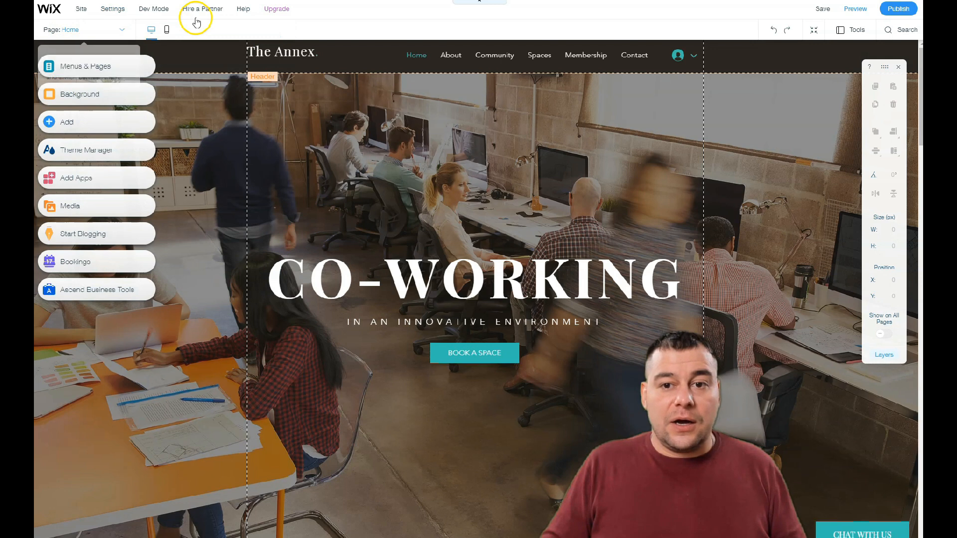
Step: Switch to the mobile view and review the home page's sections down to the map and footer
left_click(168, 32)
left_click(168, 33)
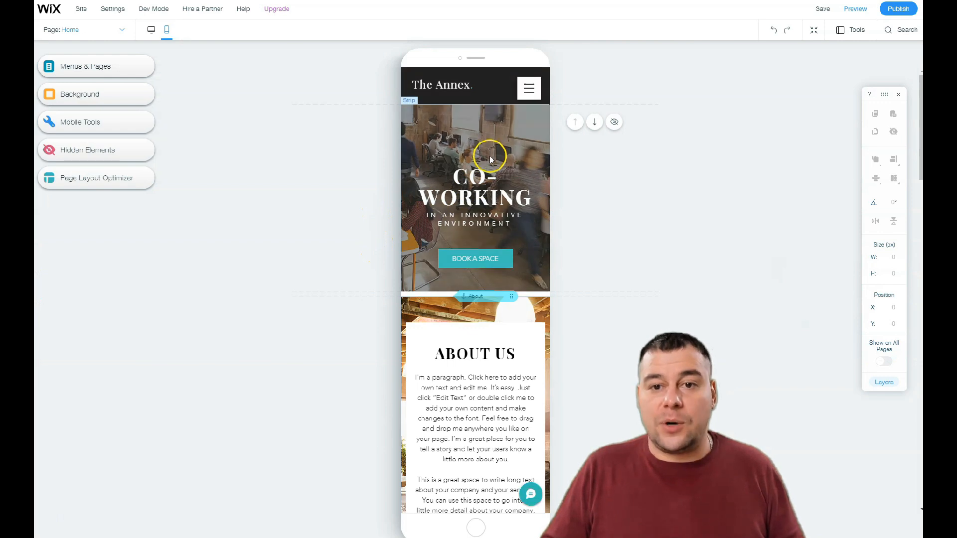
scroll(482, 174, "down", 5)
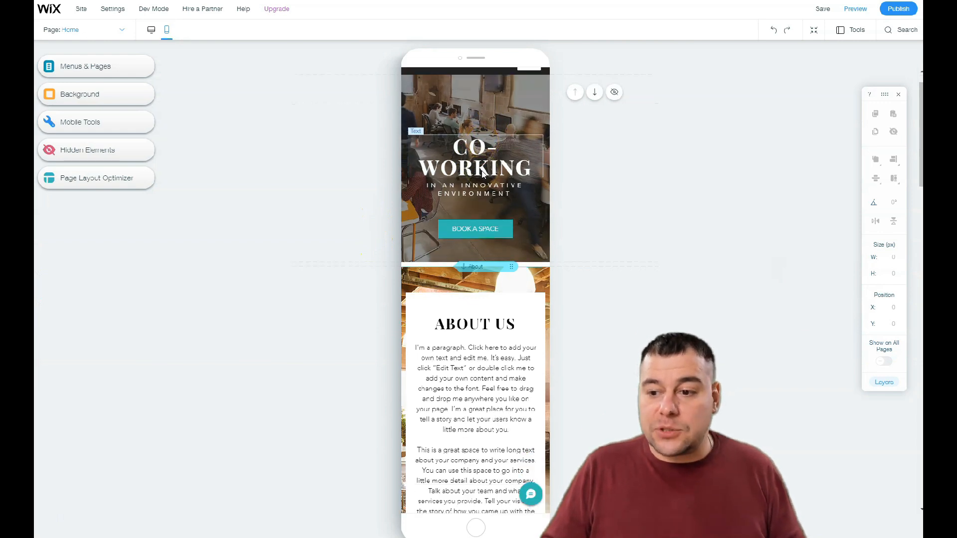
scroll(482, 173, "down", 10)
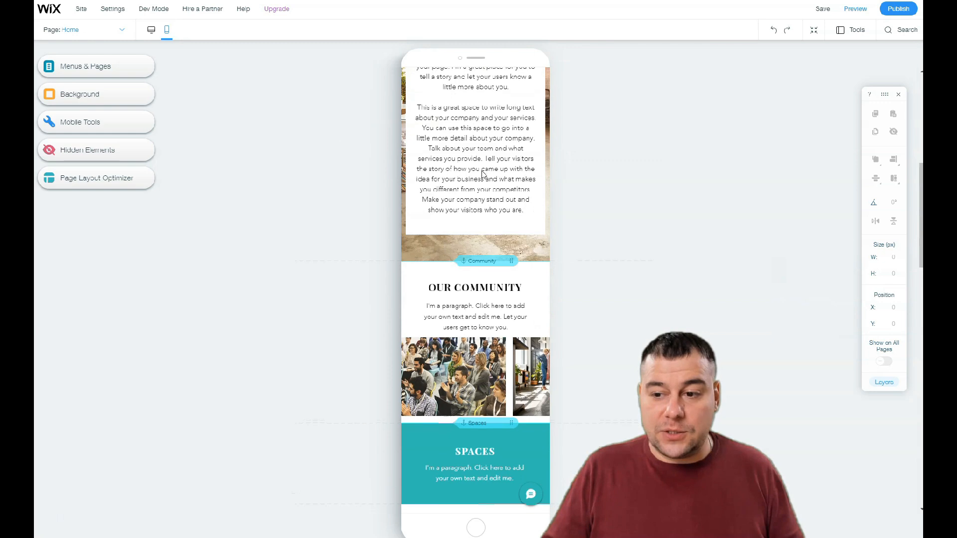
scroll(482, 172, "down", 8)
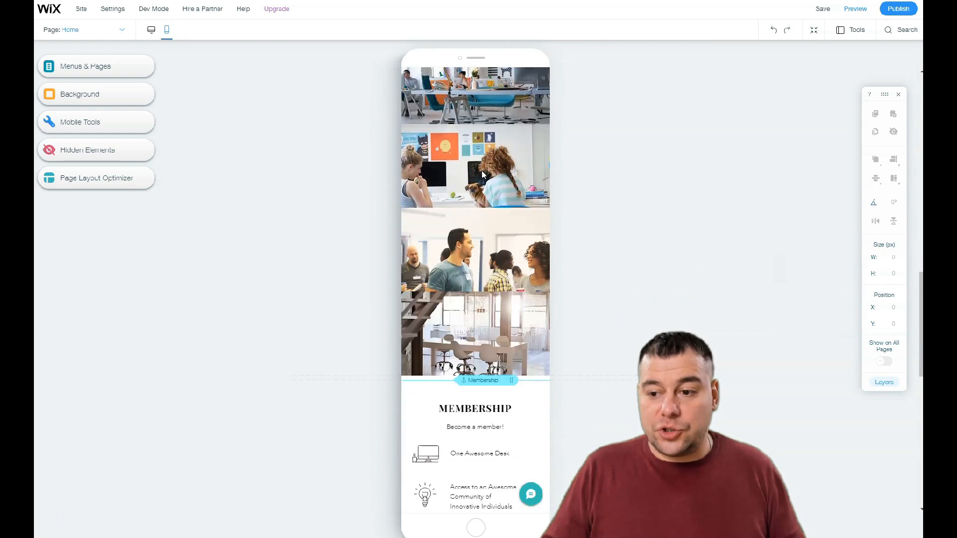
scroll(482, 173, "down", 5)
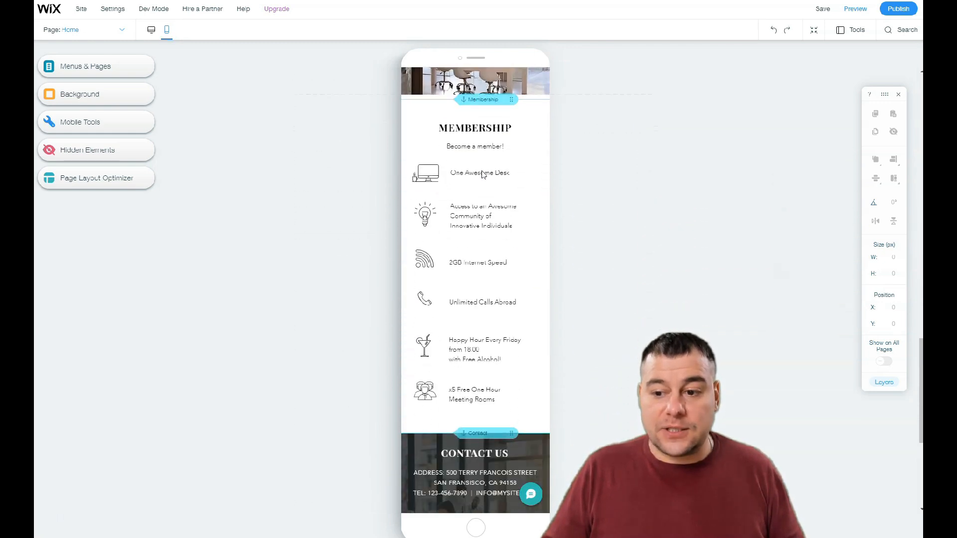
scroll(481, 173, "down", 3)
scroll(482, 174, "down", 1)
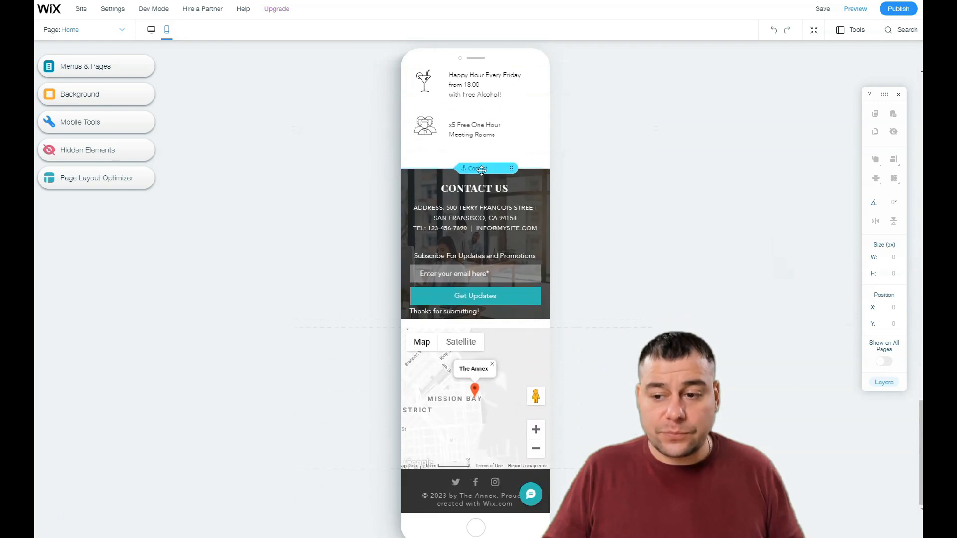
scroll(482, 172, "up", 9)
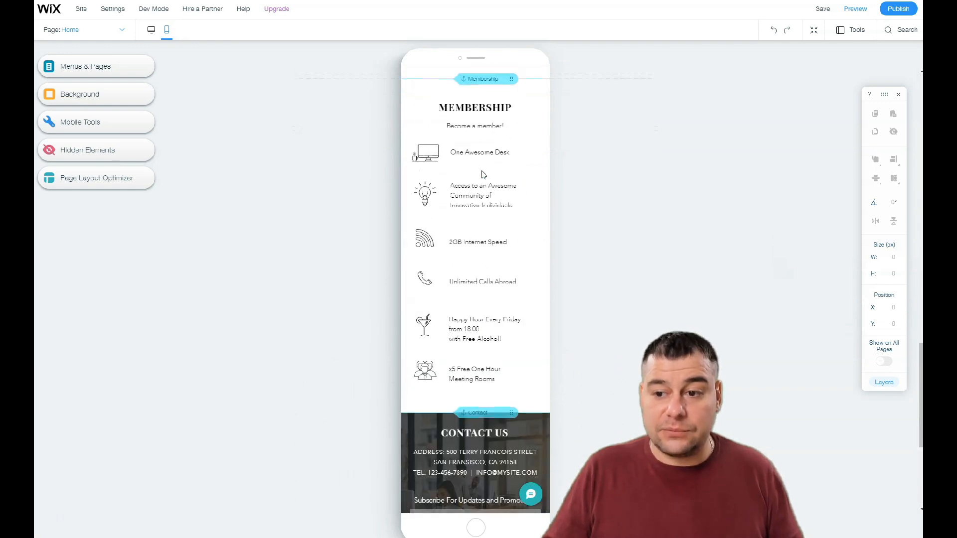
scroll(482, 173, "up", 10)
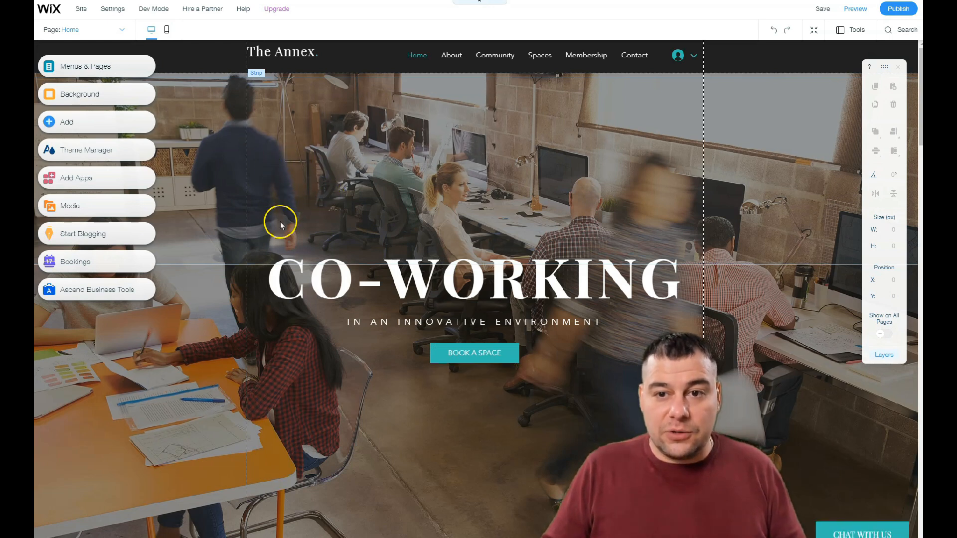
Step: Open the site menu and look through the desktop home page's sections alongside its page and anchor entries
left_click(64, 70)
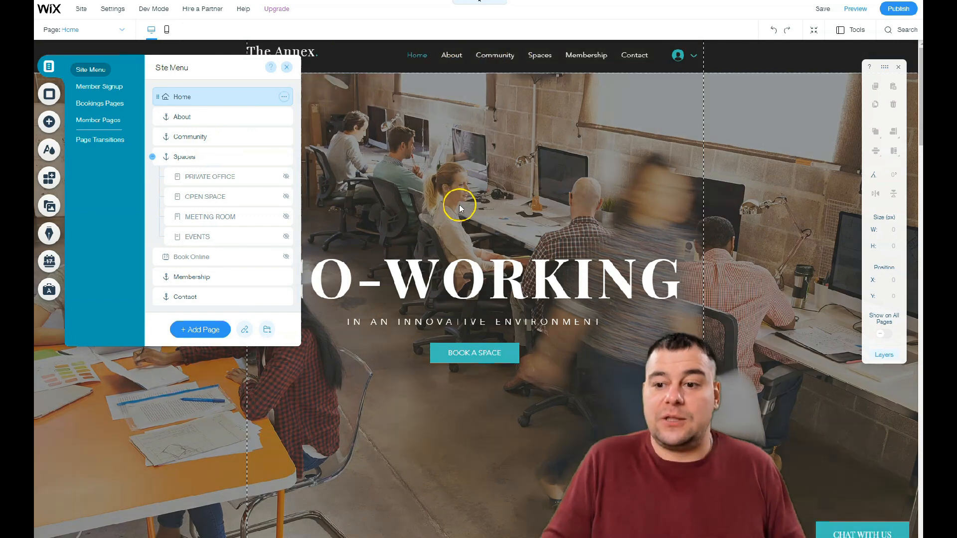
scroll(458, 207, "down", 15)
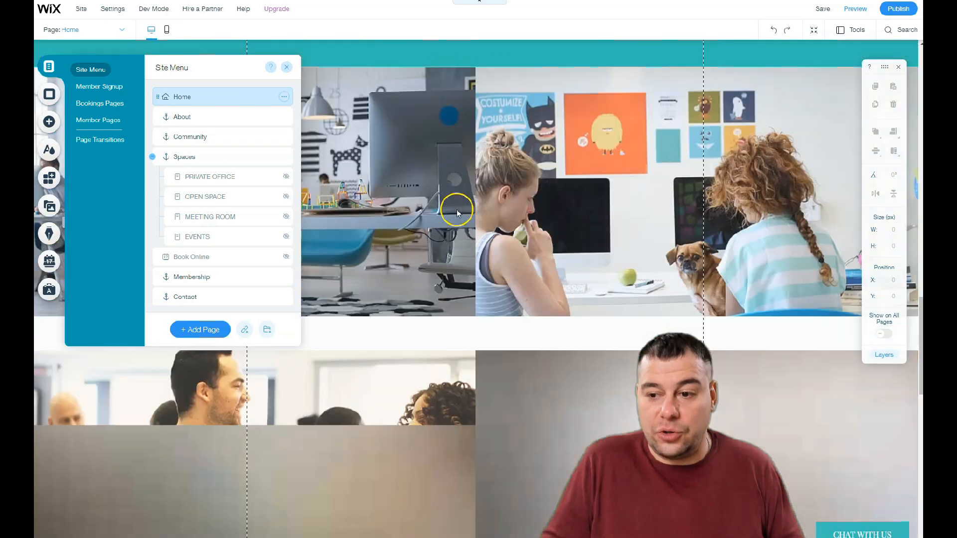
scroll(458, 211, "down", 10)
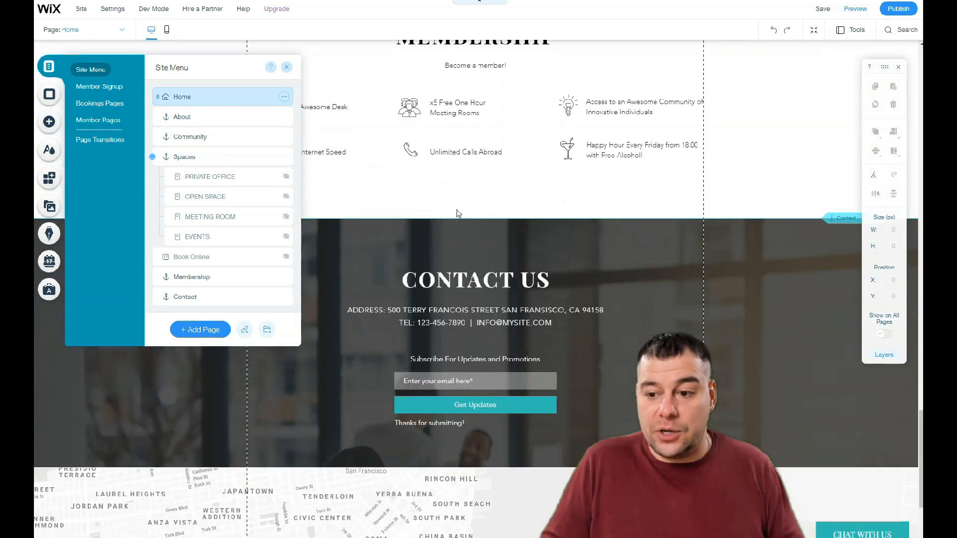
scroll(458, 213, "down", 4)
scroll(458, 209, "up", 15)
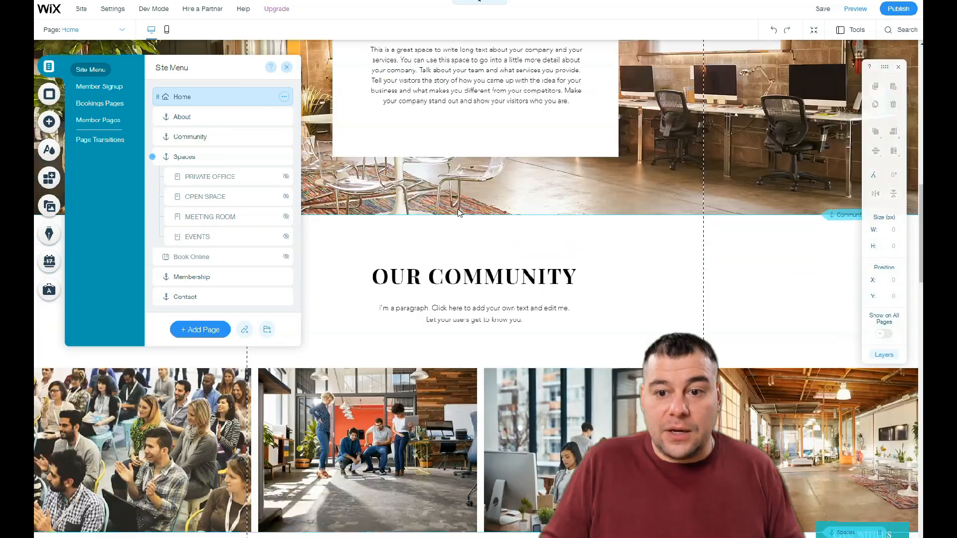
scroll(457, 209, "up", 10)
scroll(458, 208, "down", 4)
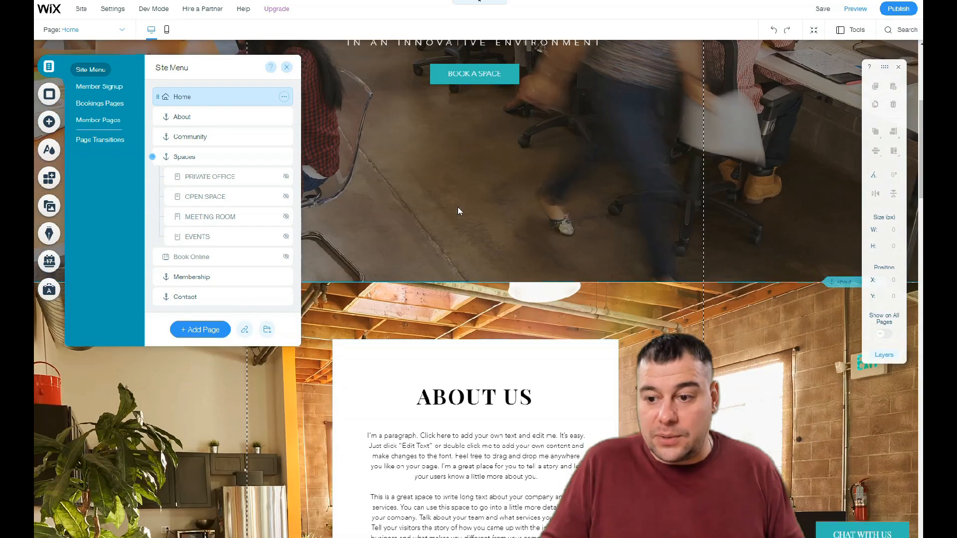
scroll(458, 208, "down", 5)
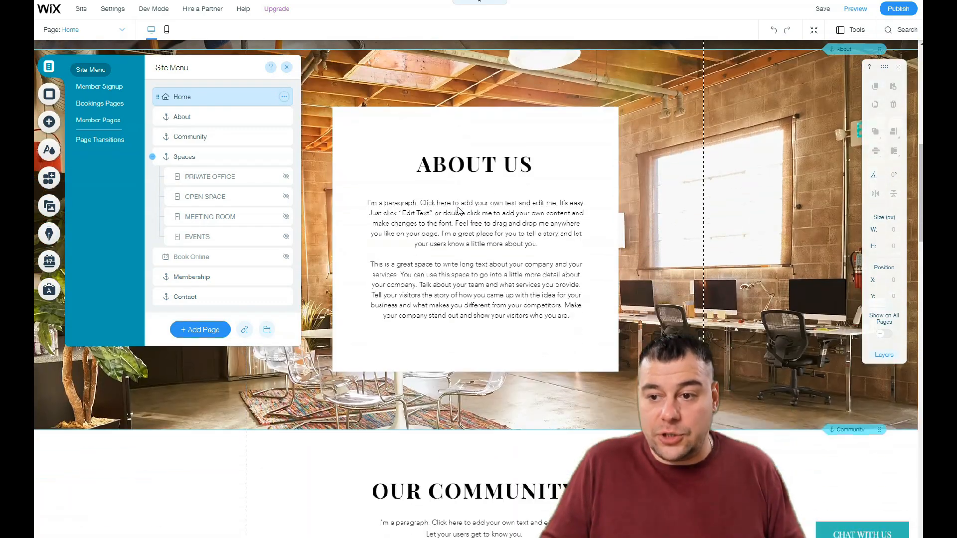
left_click(450, 85)
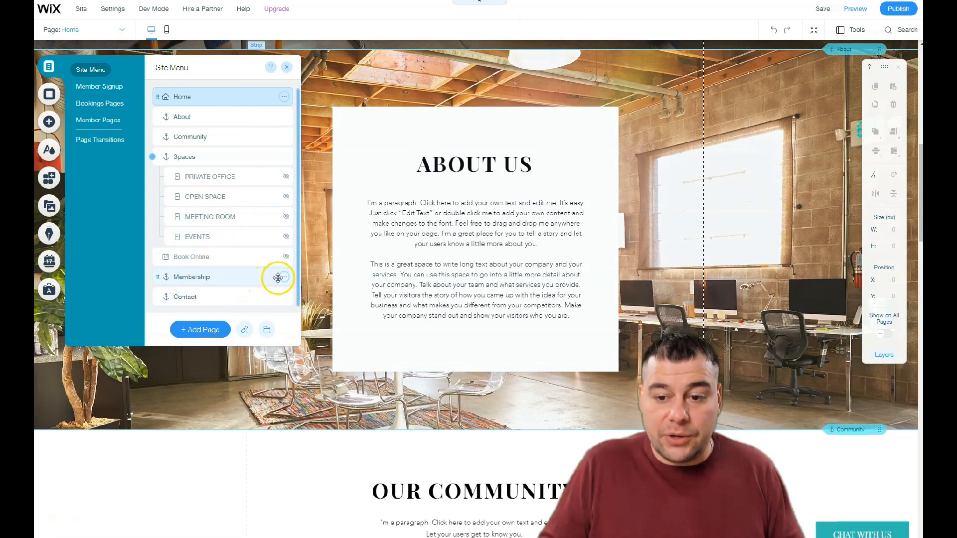
Step: View the options of the Membership menu item and delete the Book Online page together with the Wix Bookings app
left_click(284, 277)
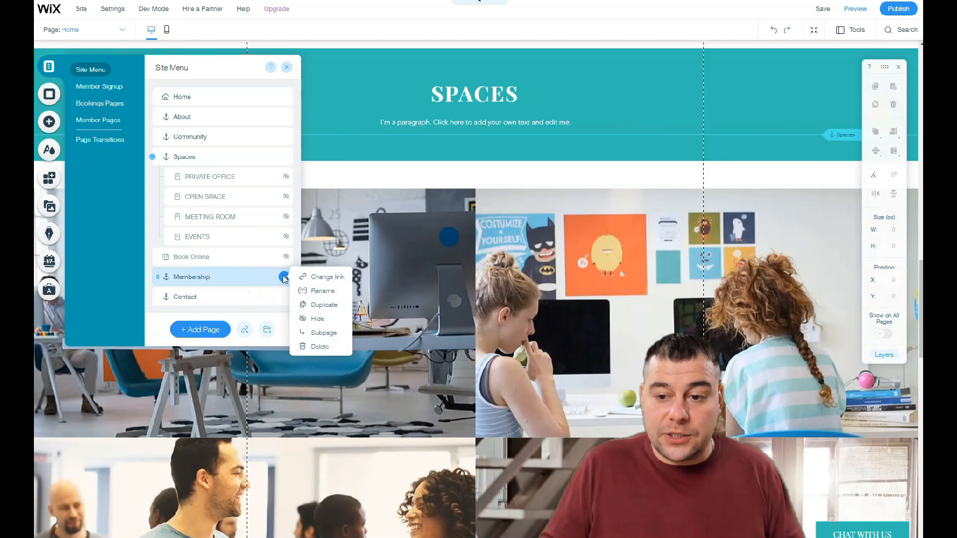
left_click(314, 347)
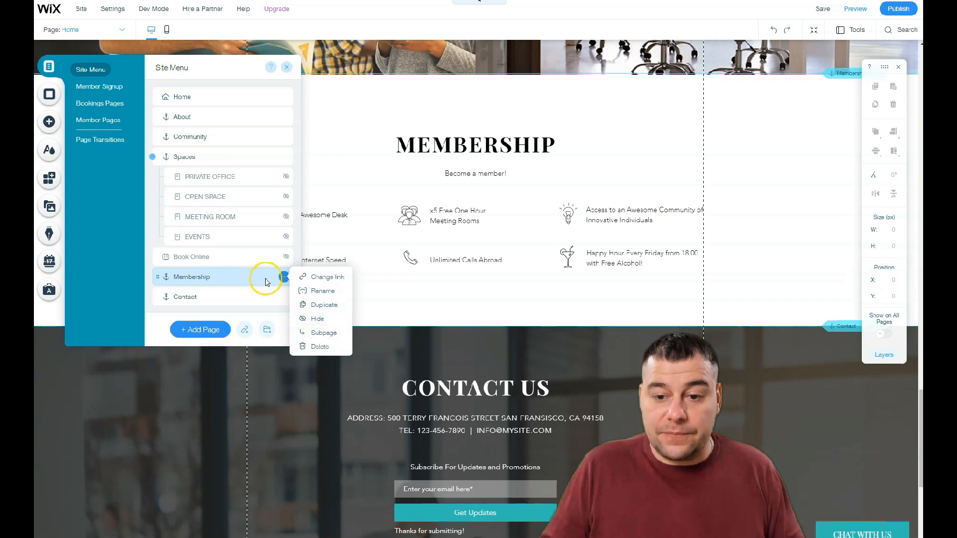
left_click(283, 256)
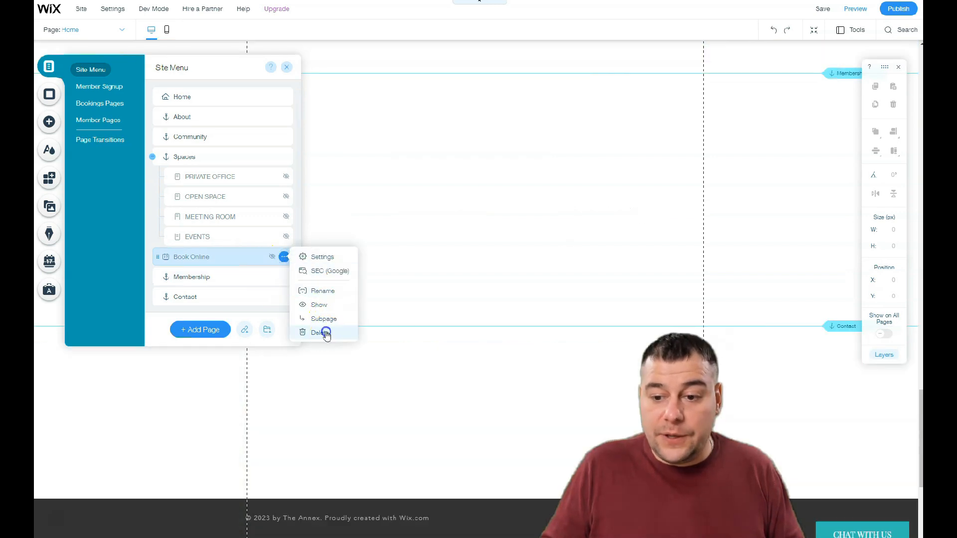
left_click(320, 332)
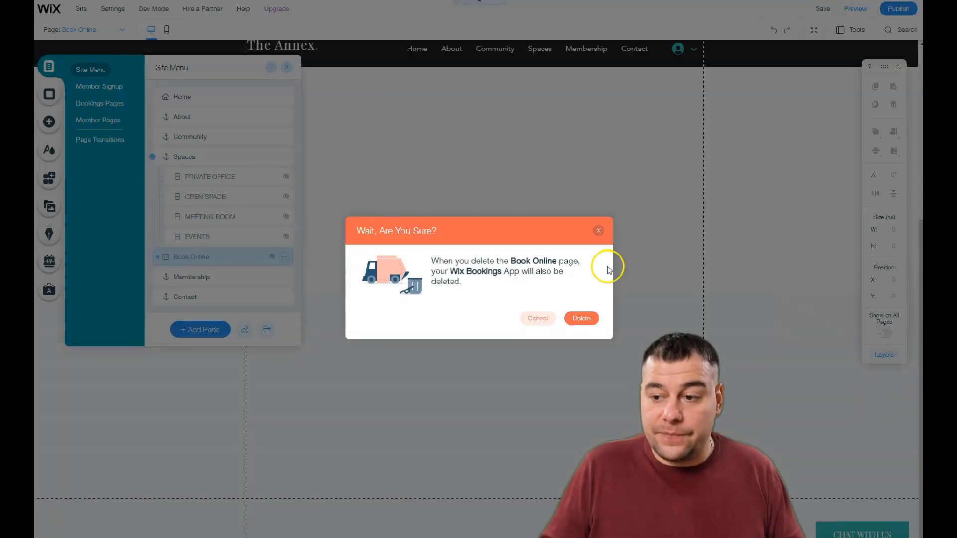
left_click(581, 319)
Step: Open the Home page's settings and look through its page info, layout and permission options
left_click(182, 96)
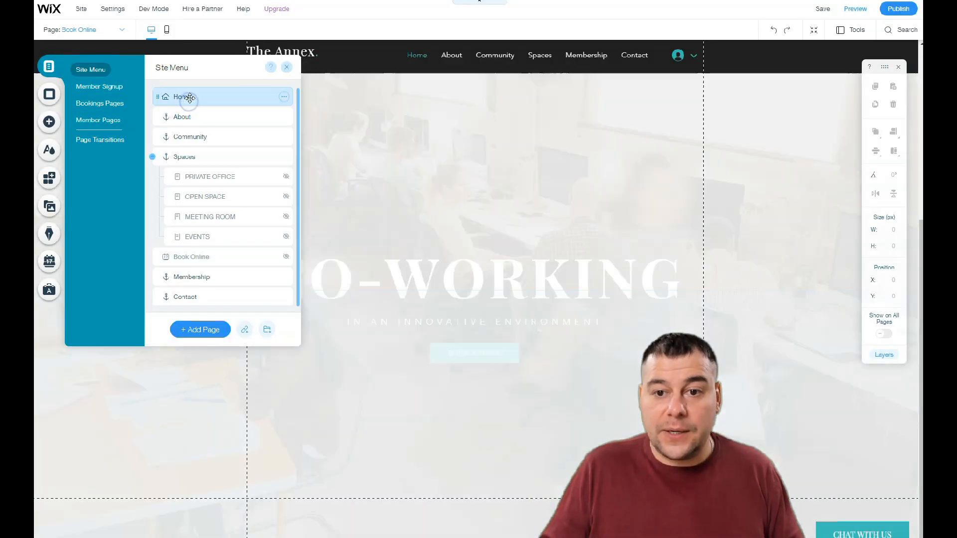
left_click(282, 98)
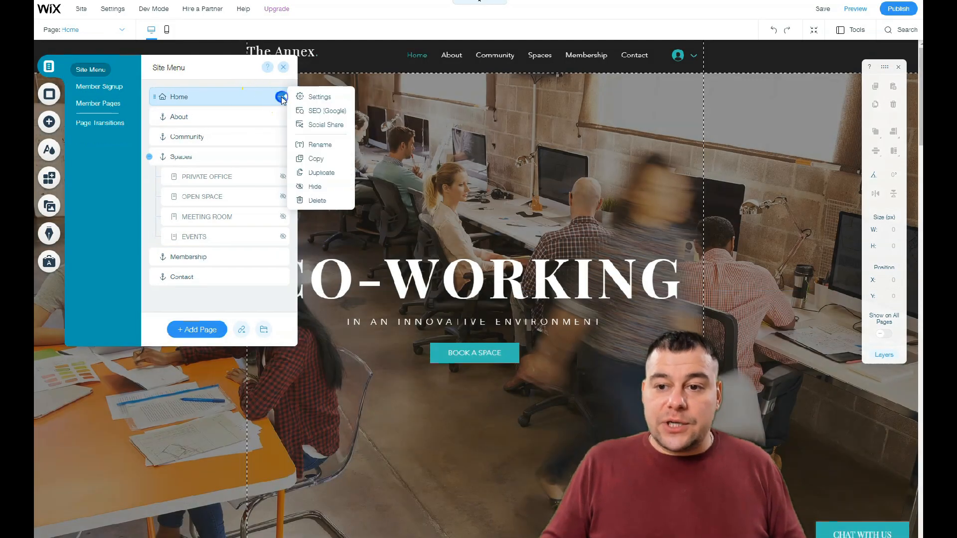
left_click(305, 97)
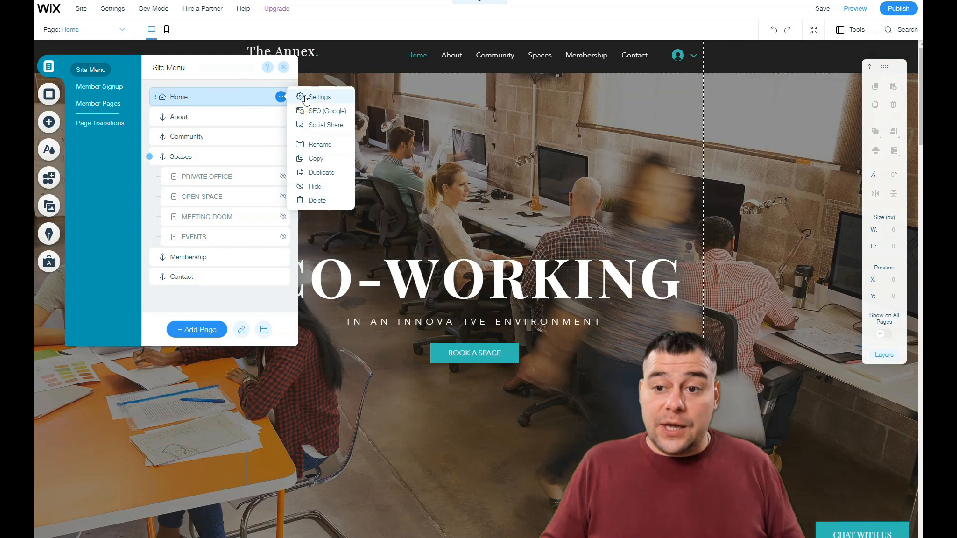
left_click(305, 98)
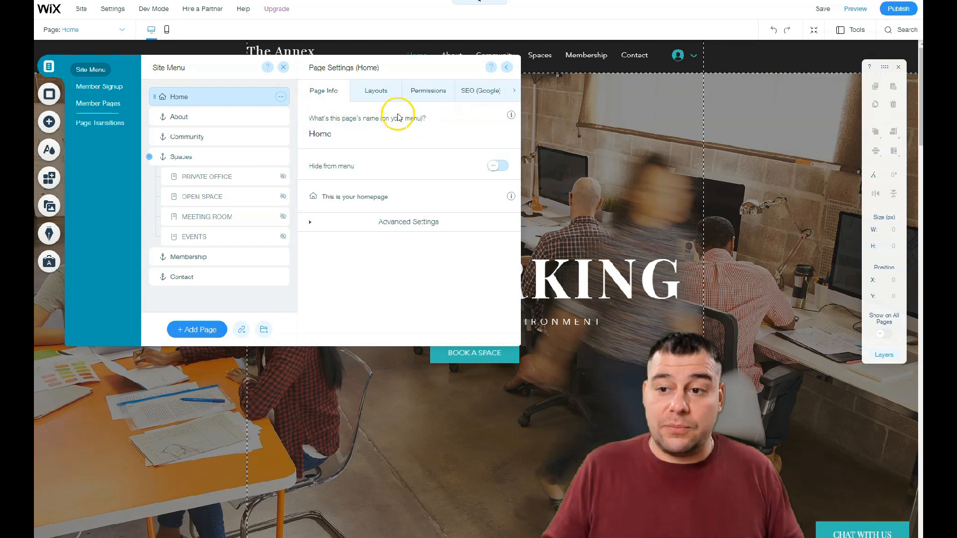
left_click(377, 93)
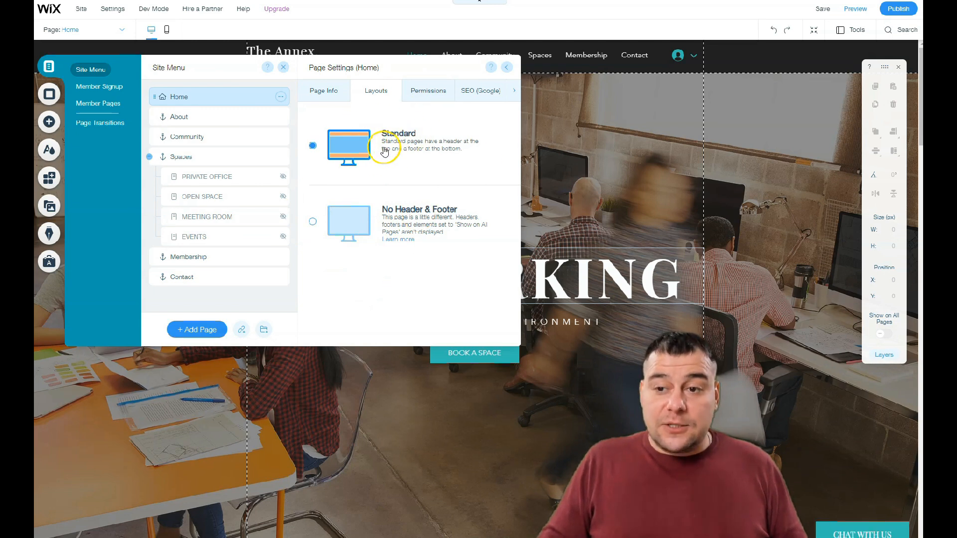
left_click(428, 90)
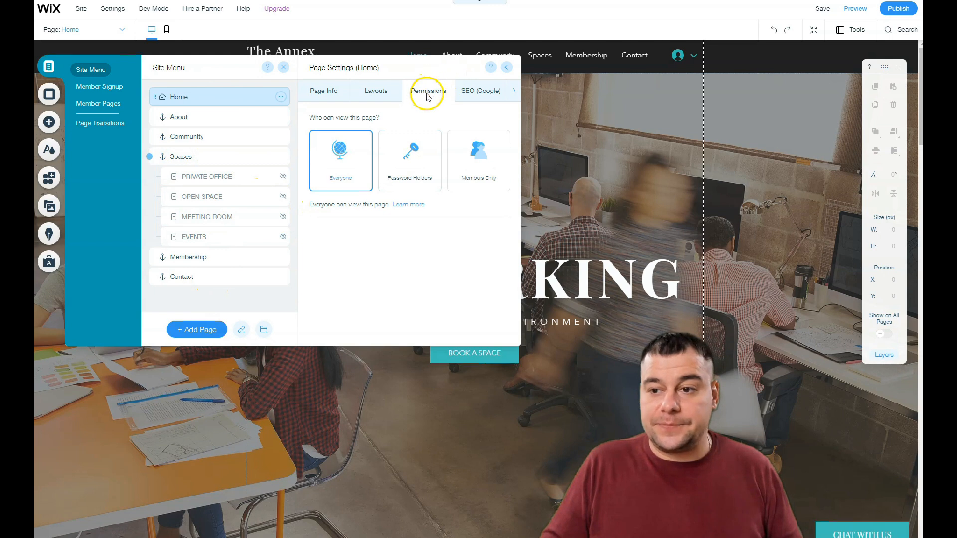
Step: Examine the Home page's SEO (Google) settings and close the site menu
left_click(466, 91)
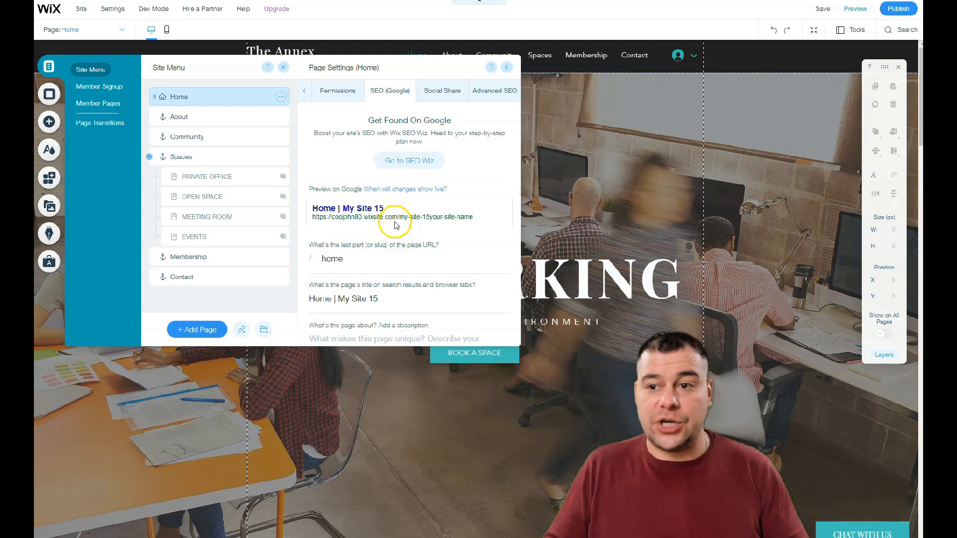
scroll(402, 249, "down", 1)
scroll(403, 249, "down", 3)
scroll(404, 247, "up", 5)
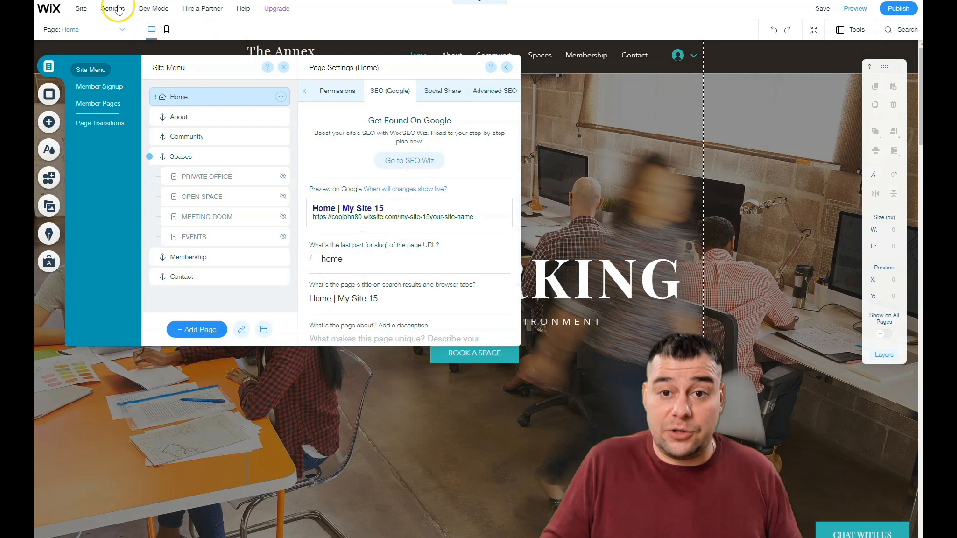
mouse_move(117, 9)
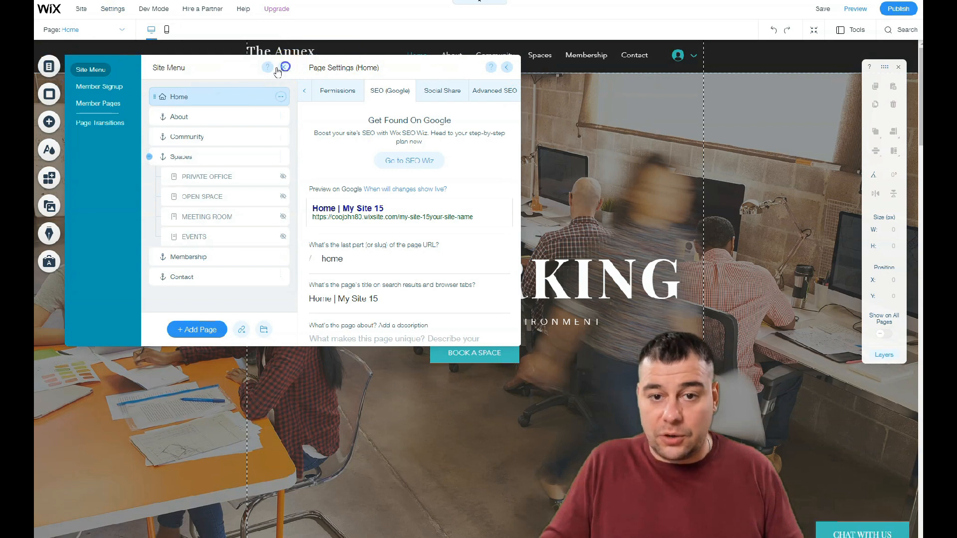
left_click(282, 67)
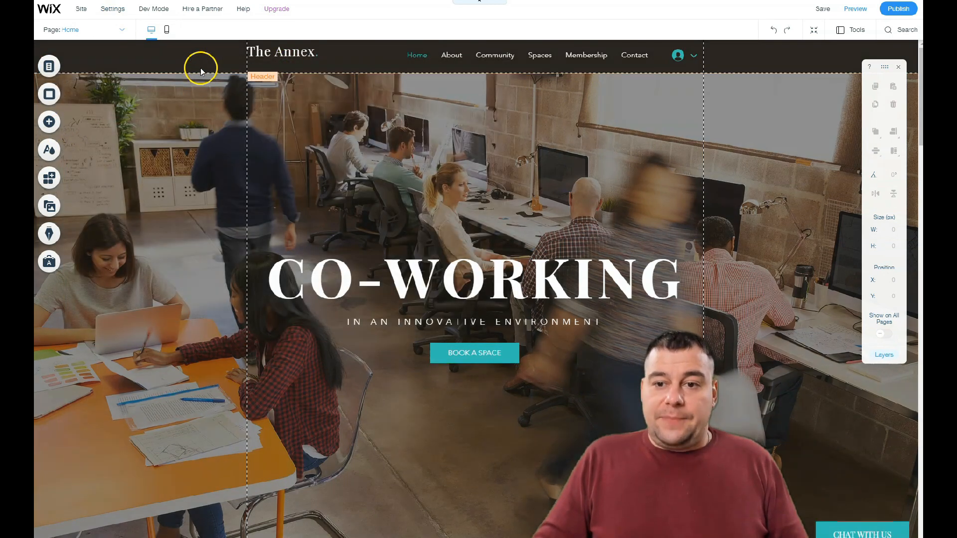
Step: Look through the header's themed and additional design options, then close them without applying one
left_click(196, 58)
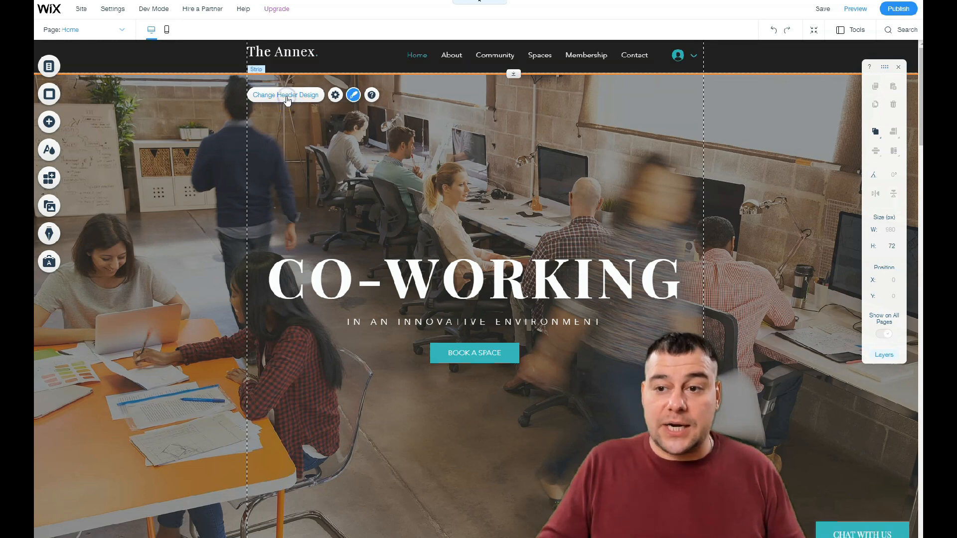
left_click(304, 97)
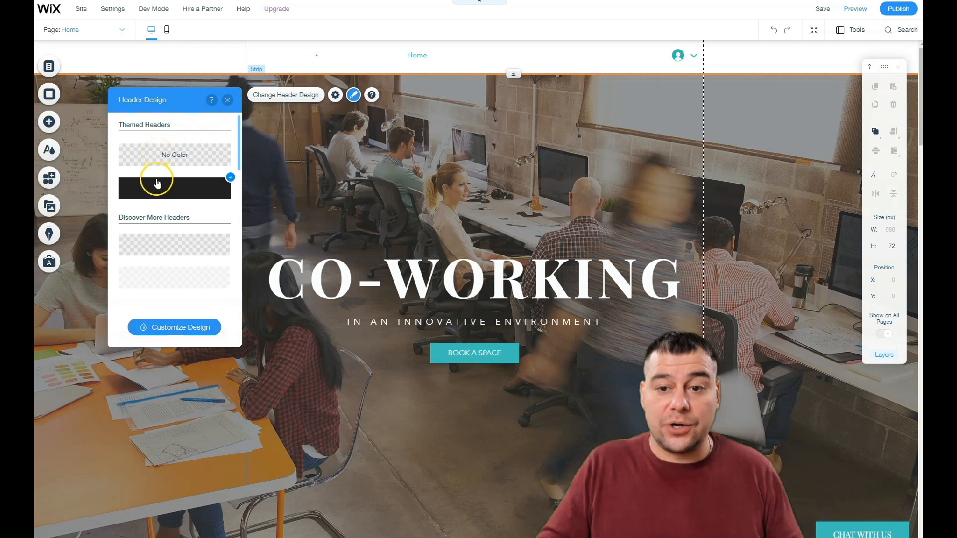
scroll(160, 189, "down", 10)
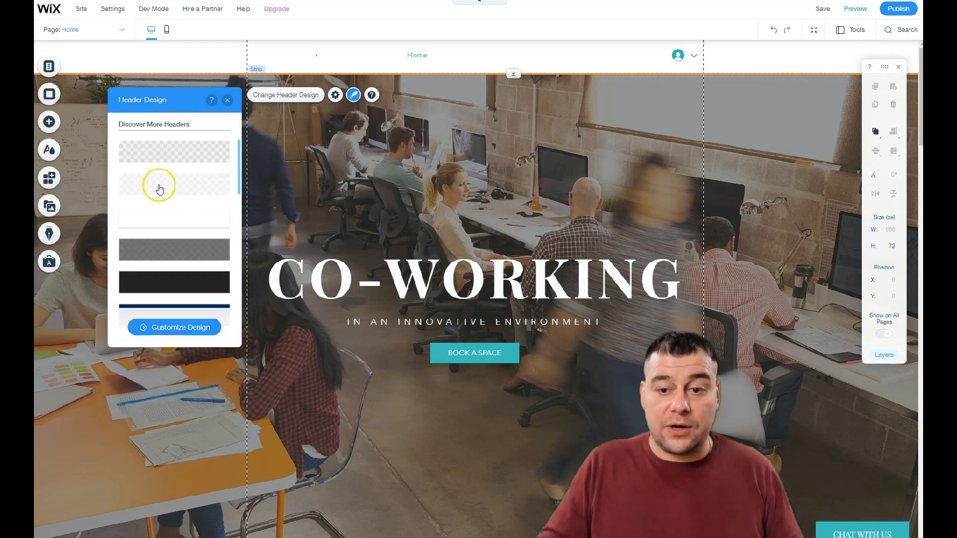
scroll(165, 179, "up", 10)
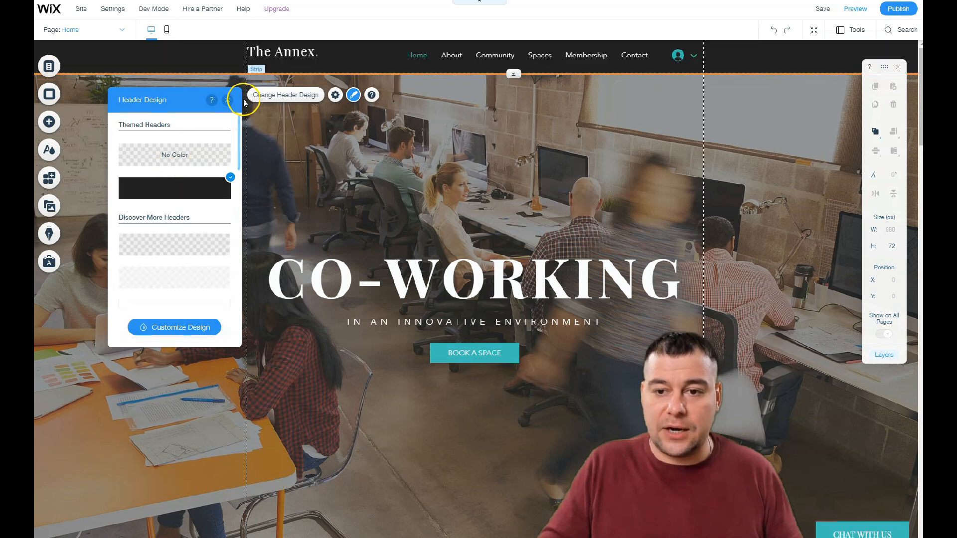
left_click(227, 100)
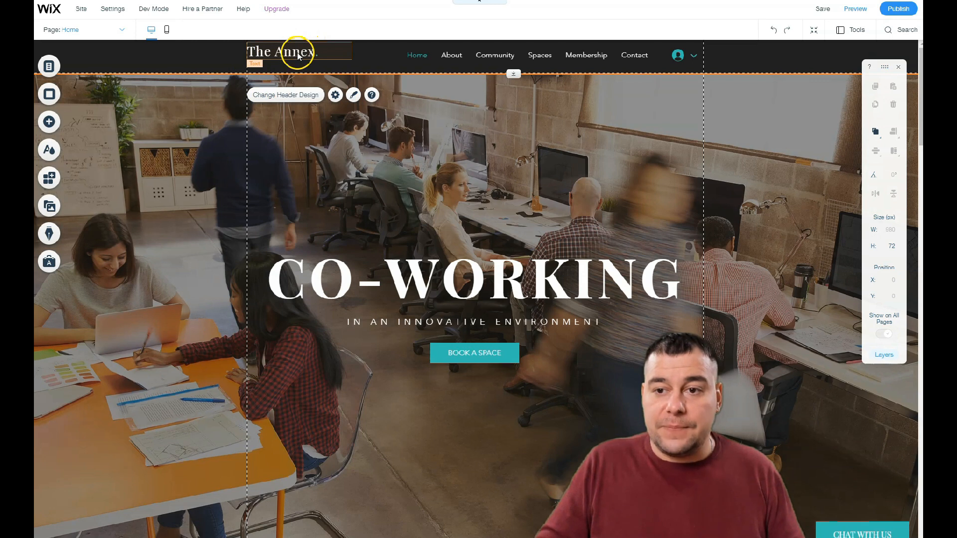
Step: Move the site title text in the header to about X 32, Y 14
left_click_drag(298, 57, 293, 56)
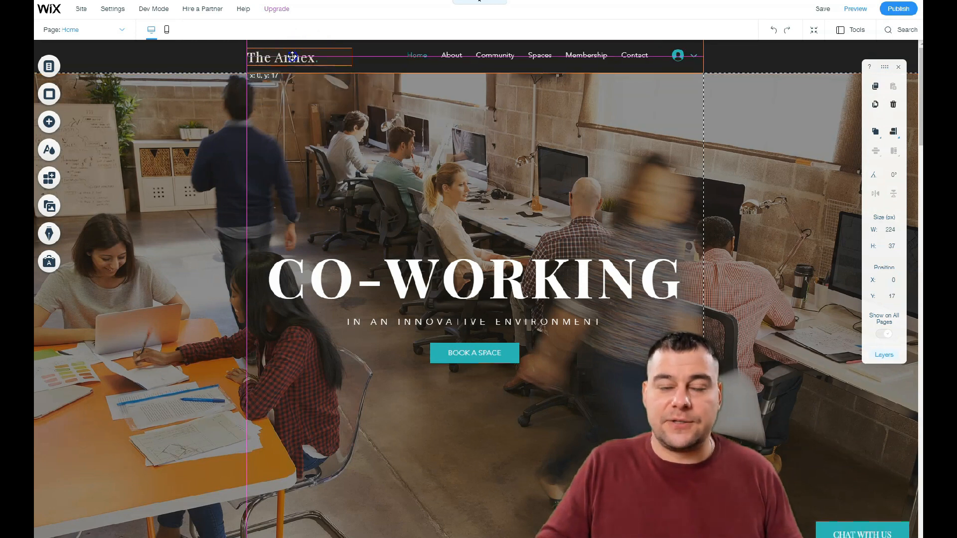
mouse_move(293, 56)
left_mouse_down()
mouse_move(302, 117)
mouse_move(415, 179)
mouse_move(227, 168)
mouse_move(272, 65)
mouse_move(287, 50)
mouse_move(302, 57)
left_mouse_up()
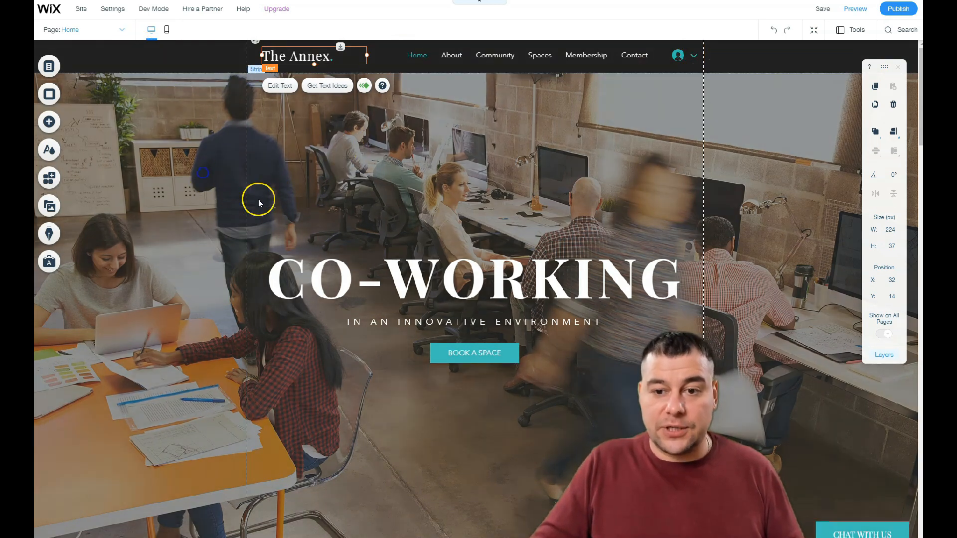
left_click(259, 203)
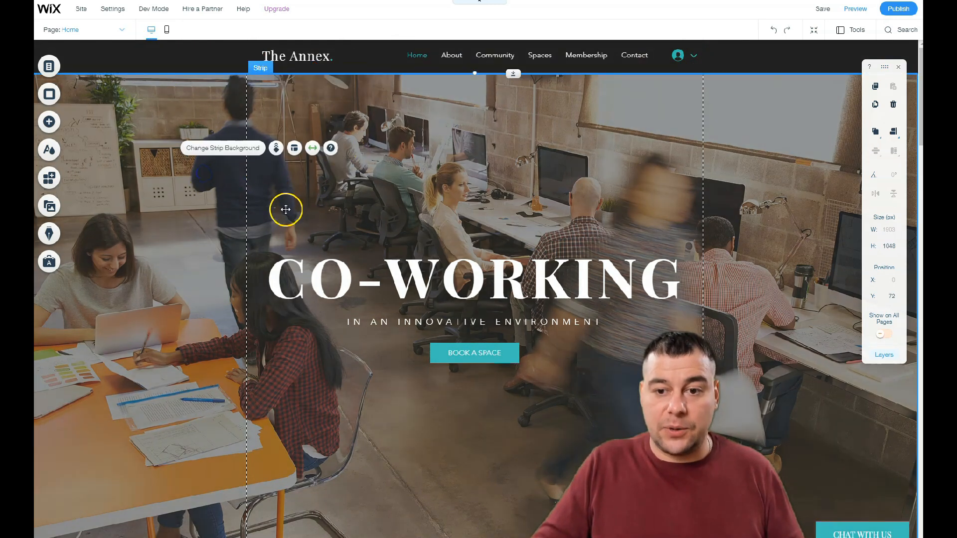
Step: Review all the home page's sections from the hero strip down to the map in Zoom Out mode, then exit the mode
left_click(814, 32)
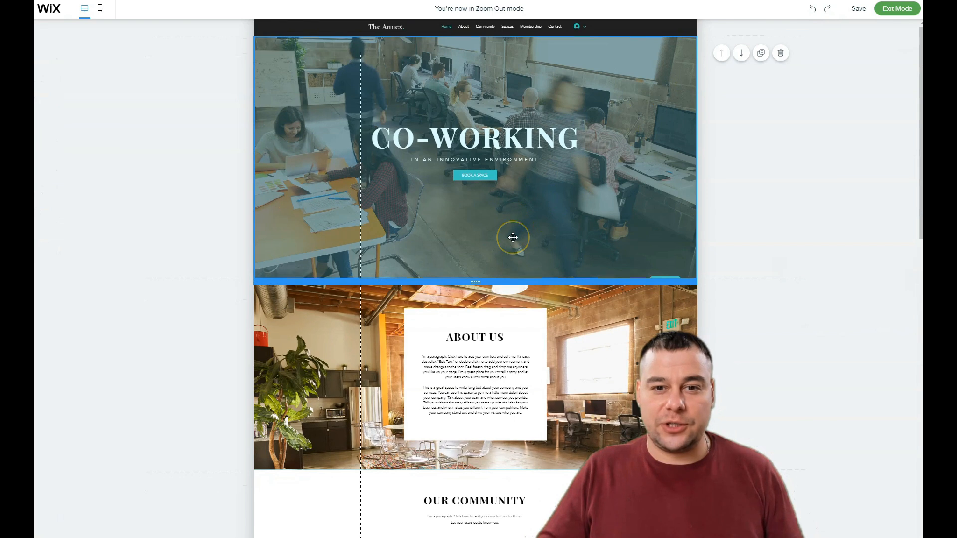
scroll(513, 238, "down", 5)
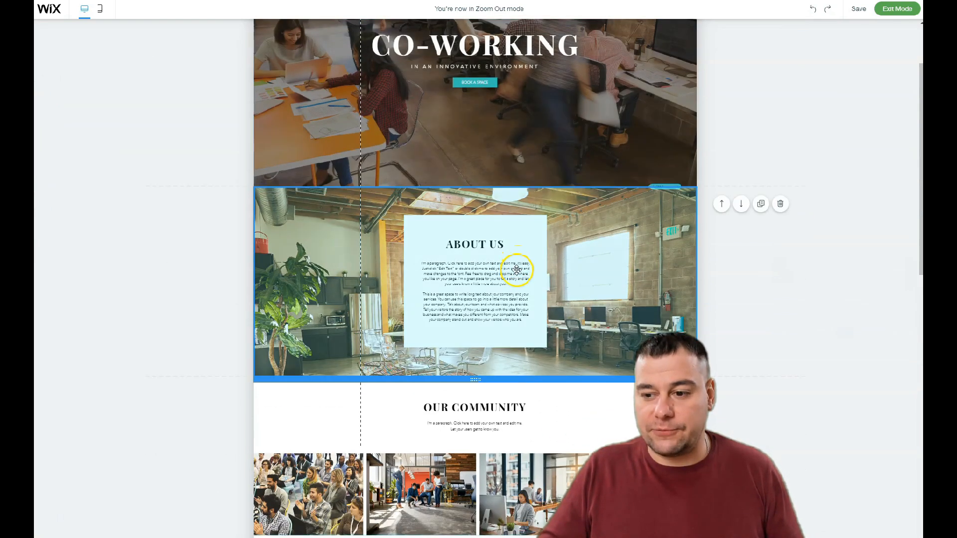
scroll(519, 273, "down", 3)
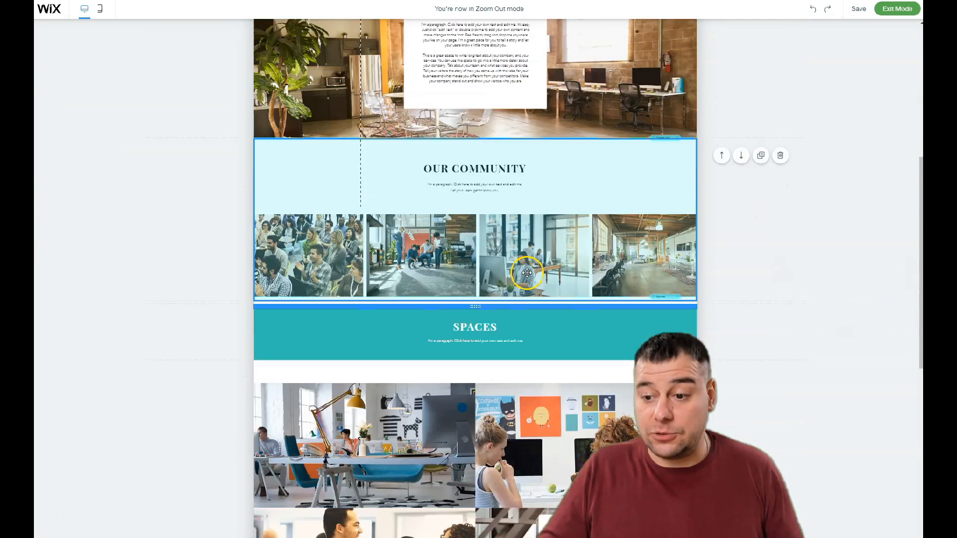
scroll(524, 266, "down", 3)
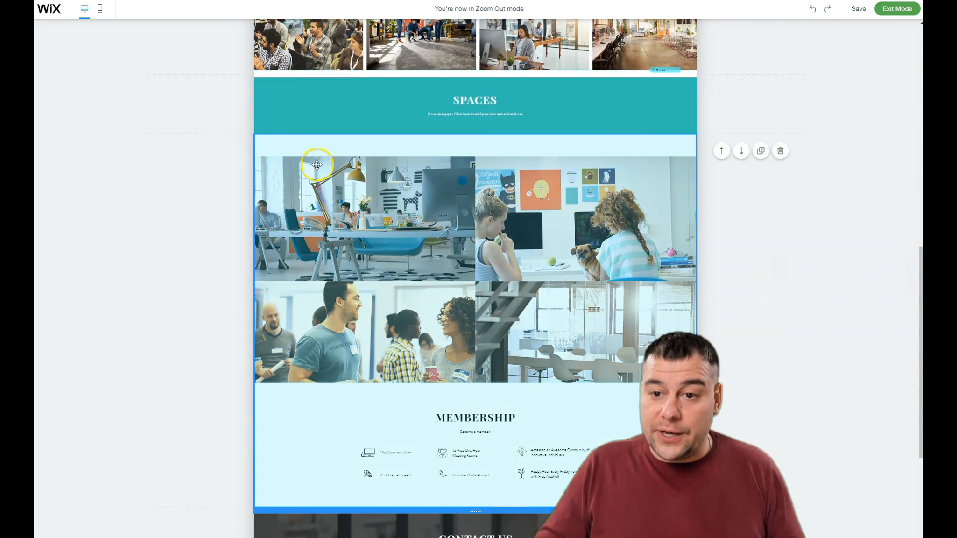
scroll(566, 275, "down", 1)
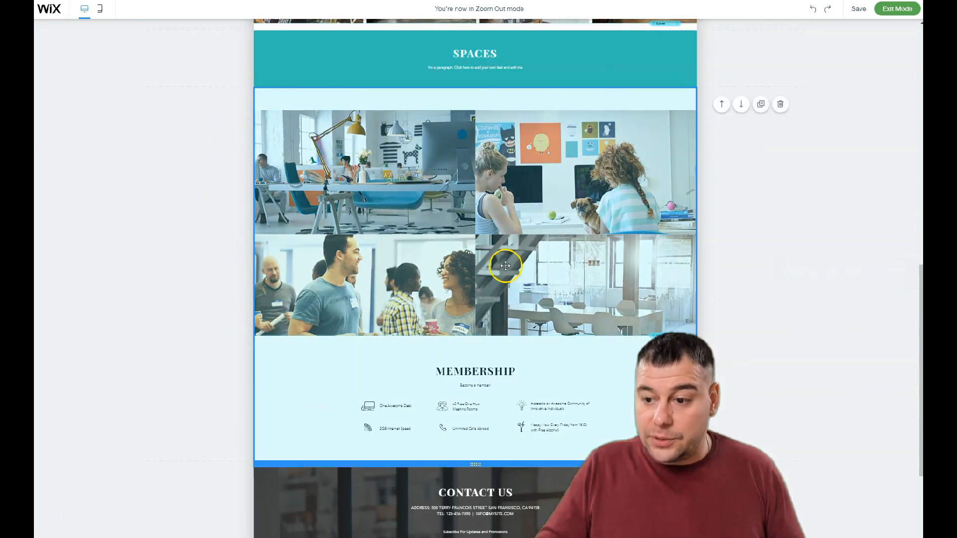
scroll(503, 112, "down", 4)
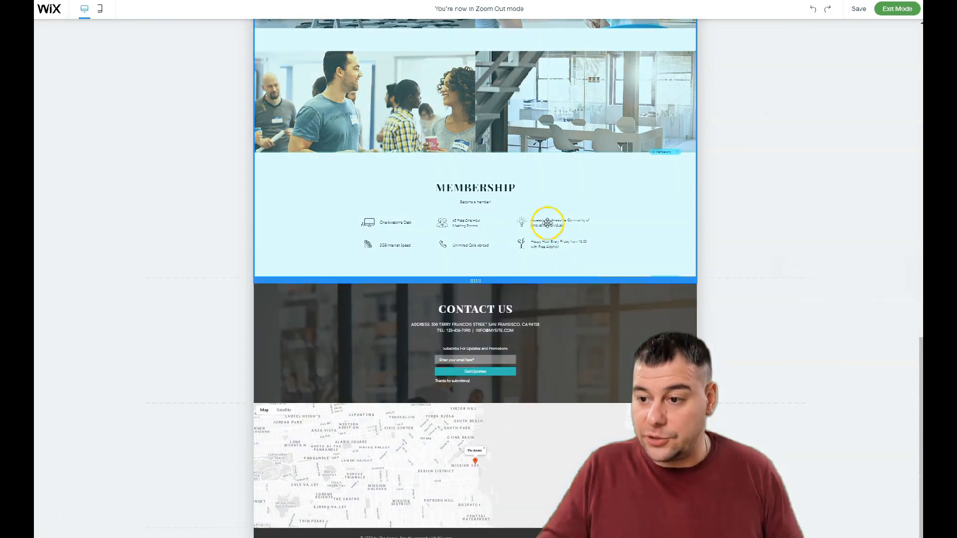
scroll(547, 222, "up", 8)
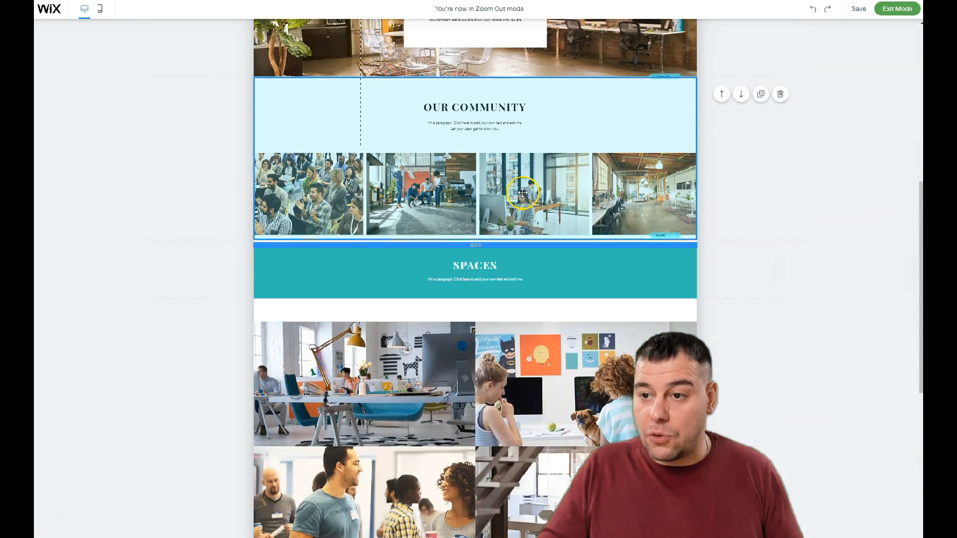
scroll(523, 192, "up", 8)
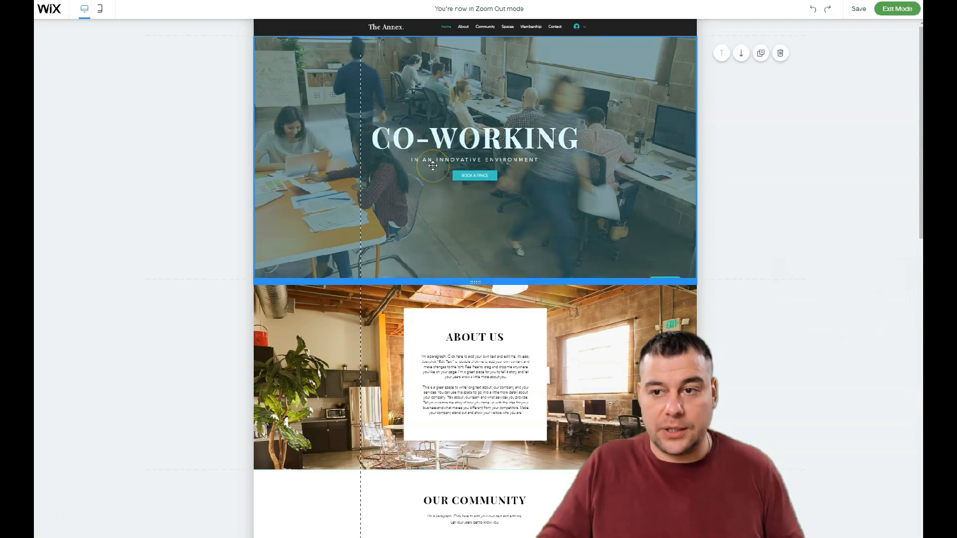
scroll(475, 270, "down", 2)
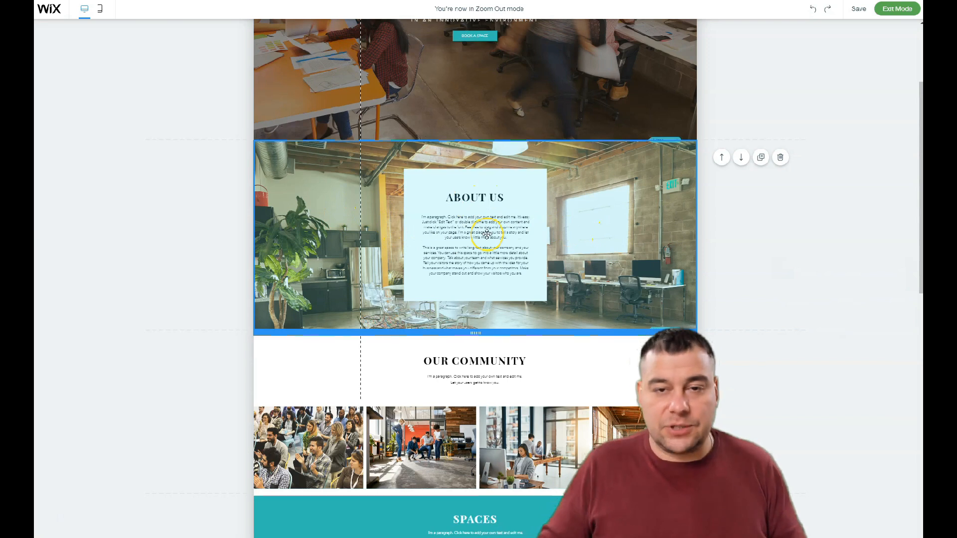
scroll(469, 224, "down", 8)
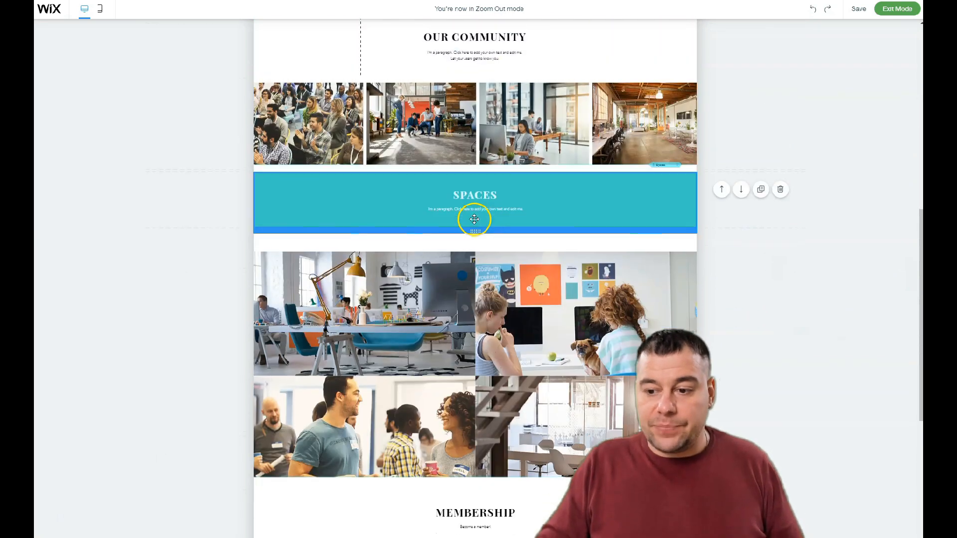
scroll(474, 223, "down", 1)
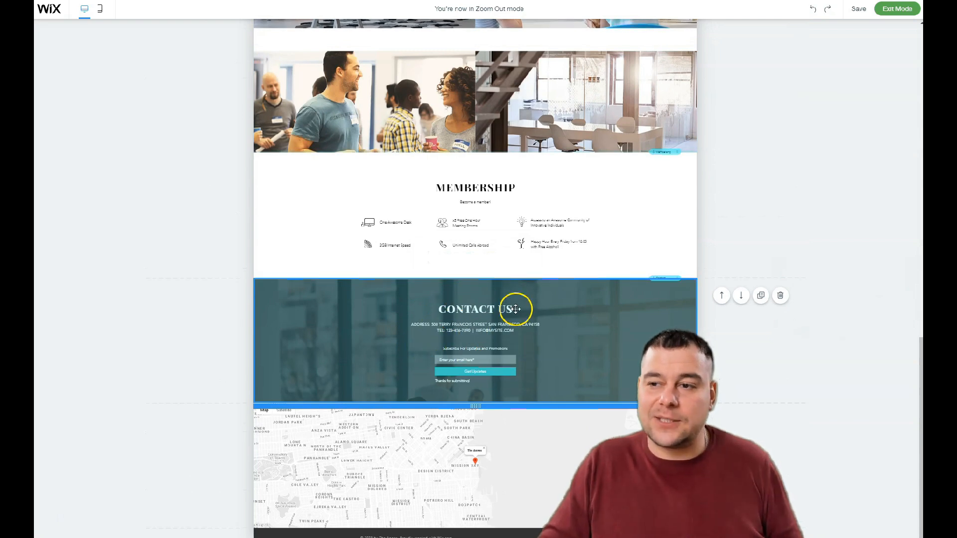
scroll(459, 344, "up", 10)
scroll(458, 297, "up", 2)
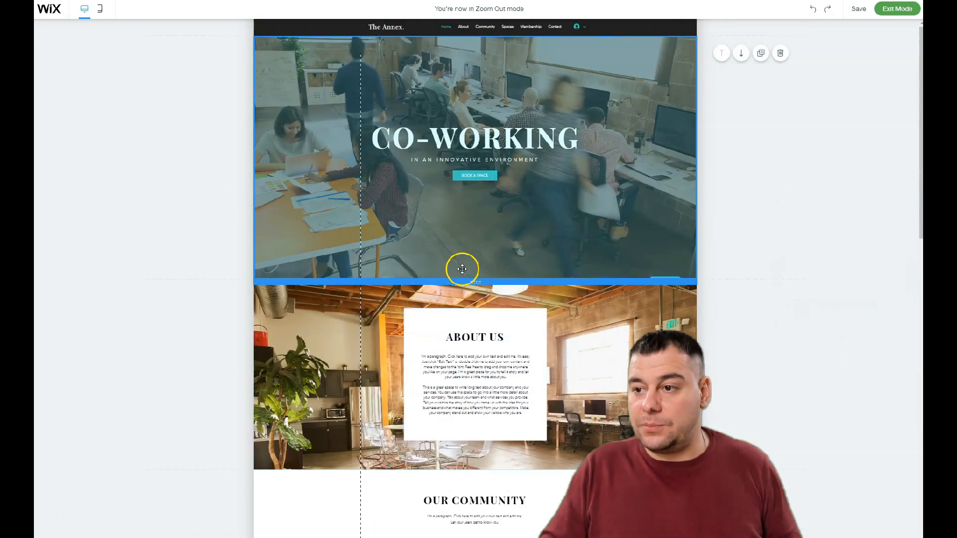
left_click(891, 11)
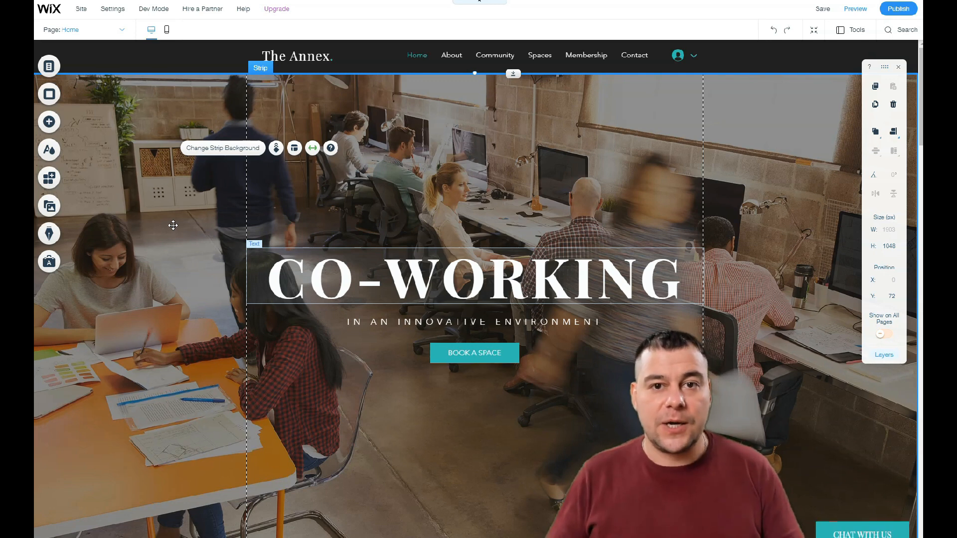
Step: Set the home page background to the near-black site color #212121 and check it behind the Our Community section
left_click(50, 93)
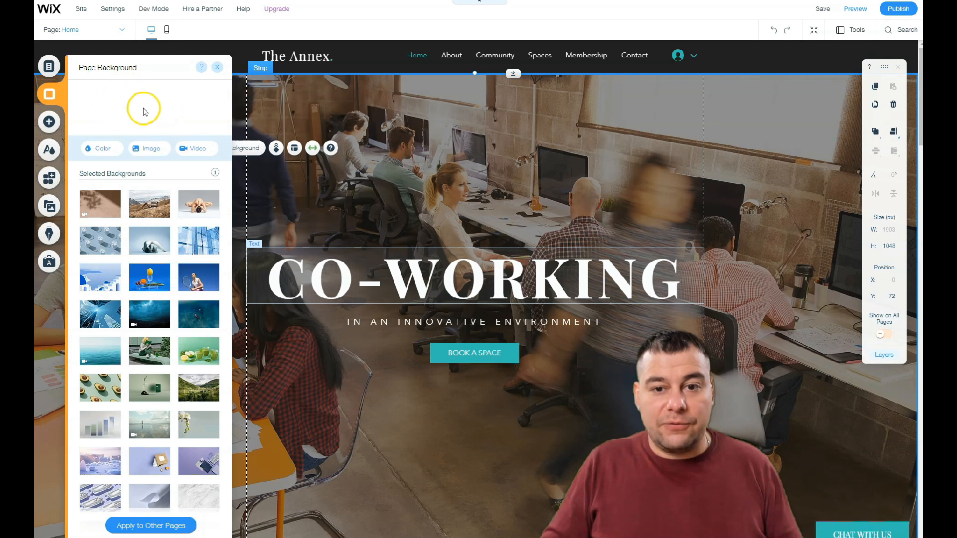
left_click(102, 150)
left_click(114, 246)
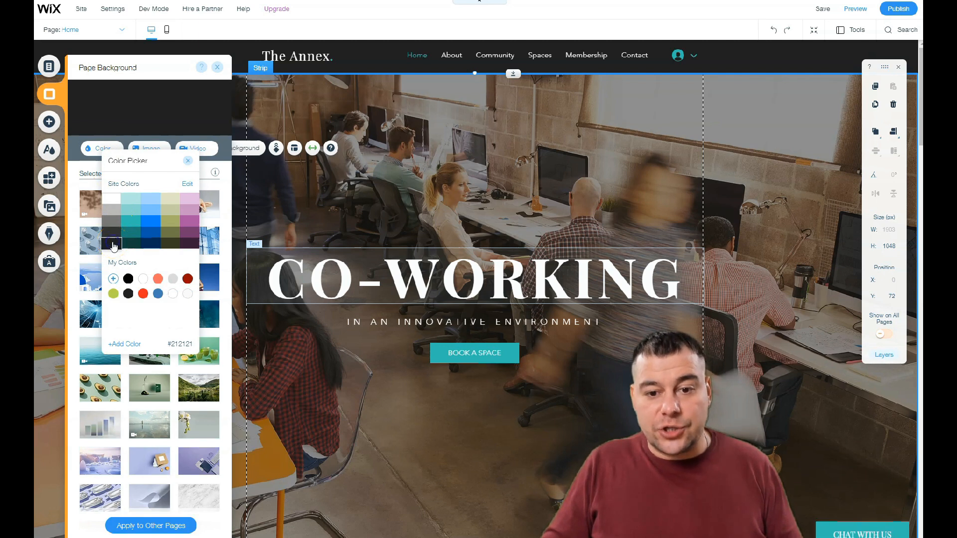
left_click(217, 67)
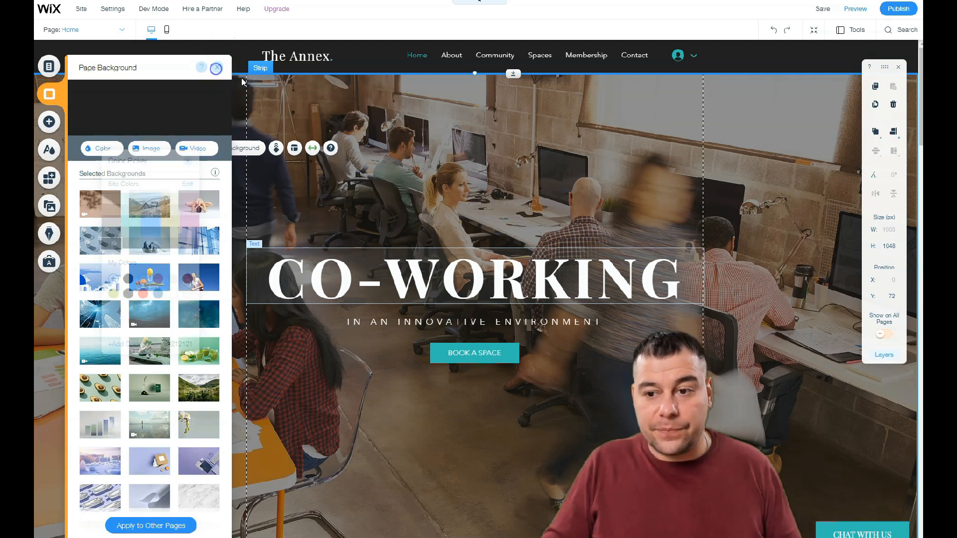
scroll(391, 267, "down", 7)
scroll(398, 257, "down", 8)
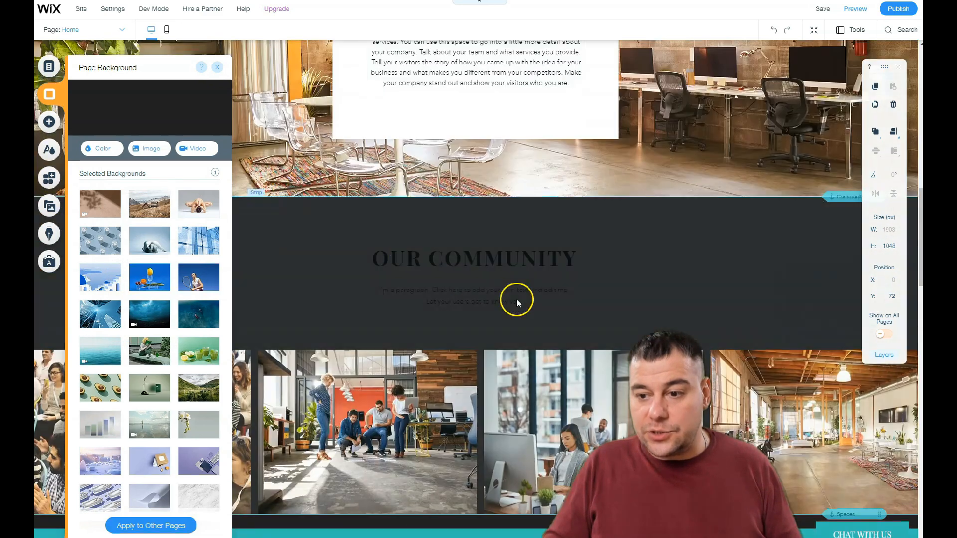
Step: Try several site colors as the home page background and settle on the light gray
left_click(99, 148)
left_click(111, 193)
left_click(131, 226)
left_click(150, 229)
left_click(168, 228)
left_click(172, 238)
left_click(189, 237)
left_click(189, 227)
left_click(188, 221)
left_click(174, 217)
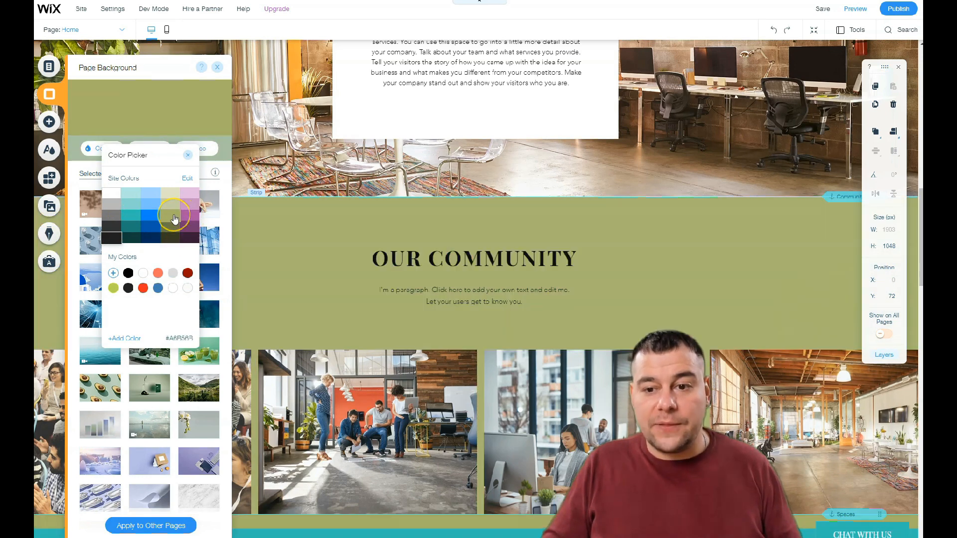
left_click(150, 217)
left_click(114, 211)
left_click(112, 207)
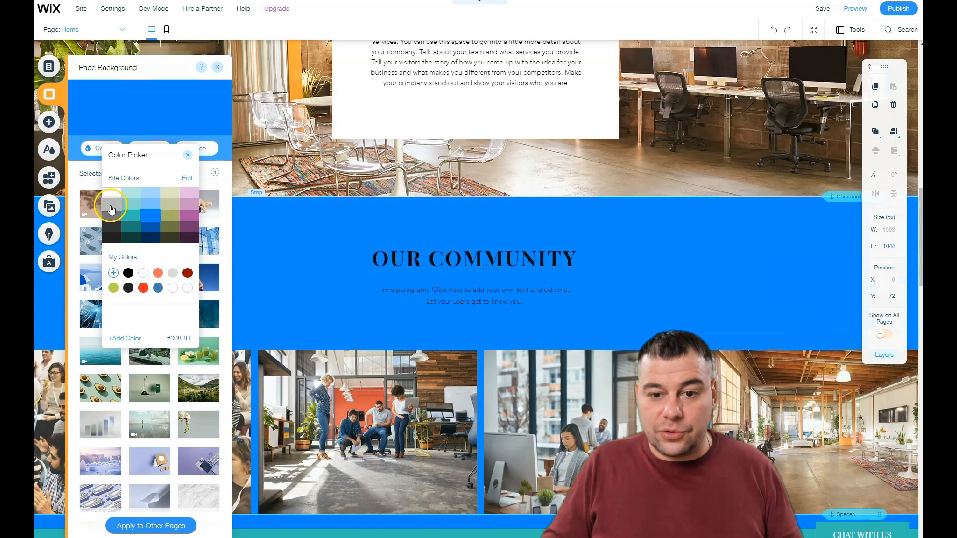
left_click(188, 155)
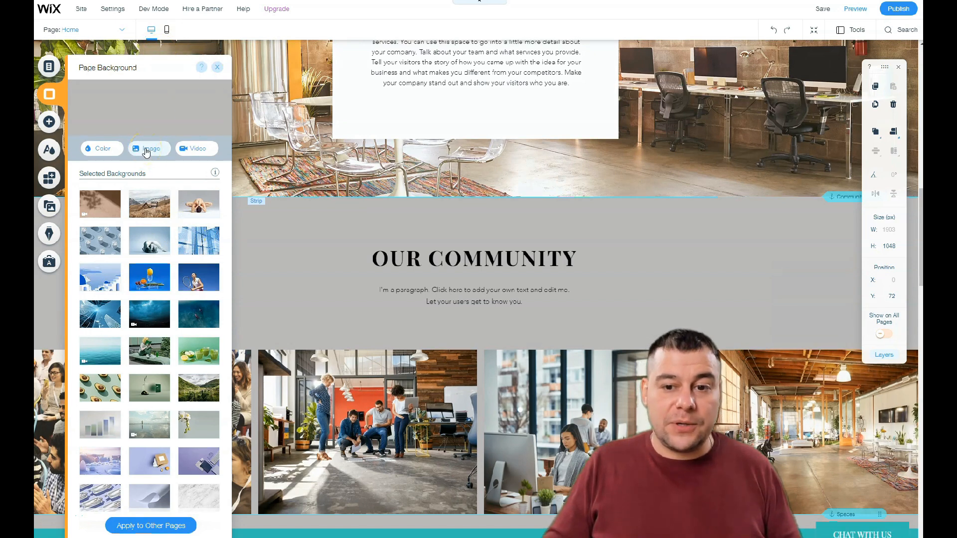
Step: Browse the selected image and video backgrounds offered for the page
scroll(164, 400, "down", 5)
scroll(165, 400, "down", 3)
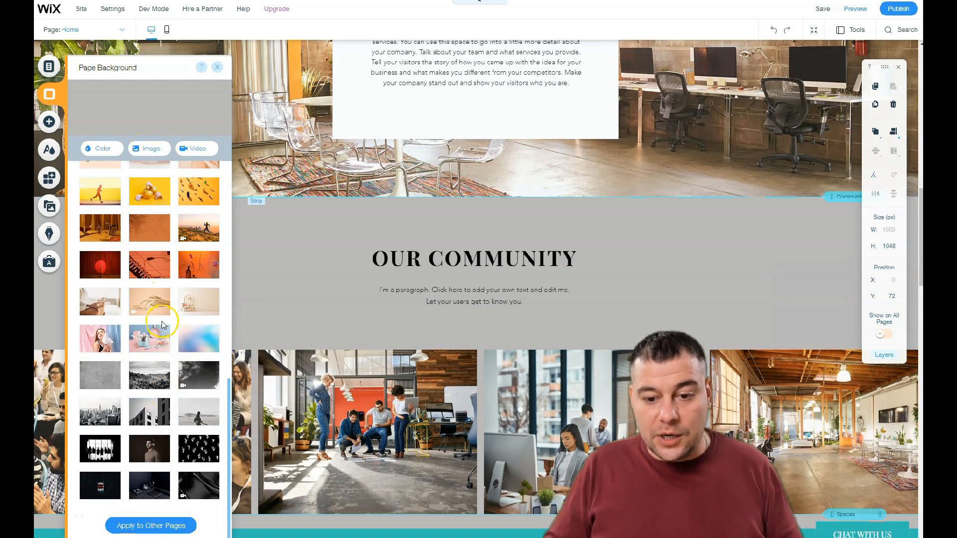
scroll(160, 309, "up", 8)
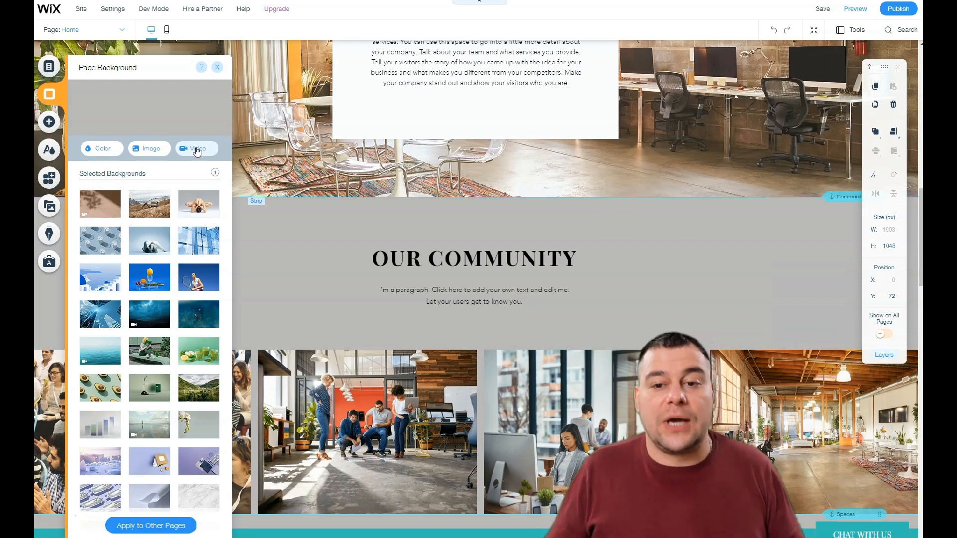
Step: Browse the ready-made strip designs in the Contact, Welcome and About categories for adding elements
left_click(48, 123)
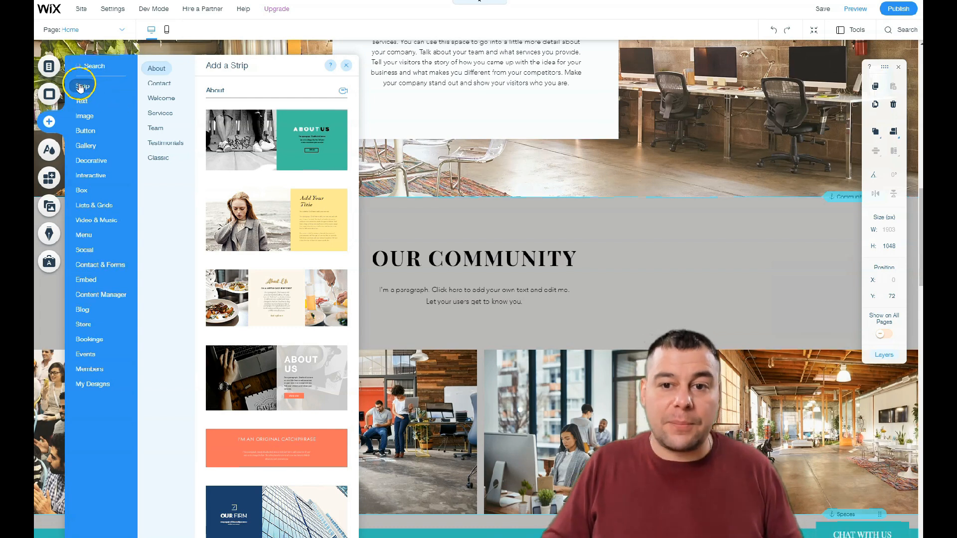
left_click(159, 83)
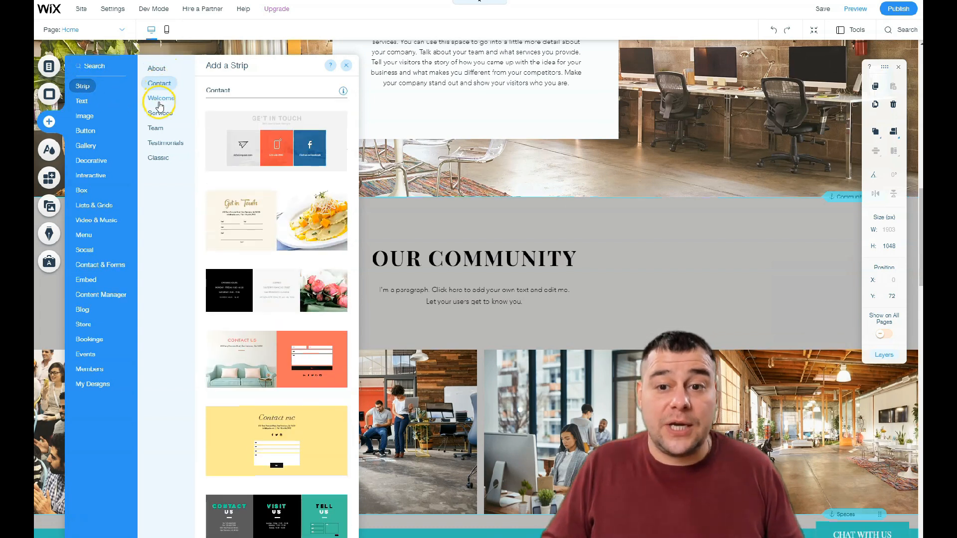
left_click(160, 100)
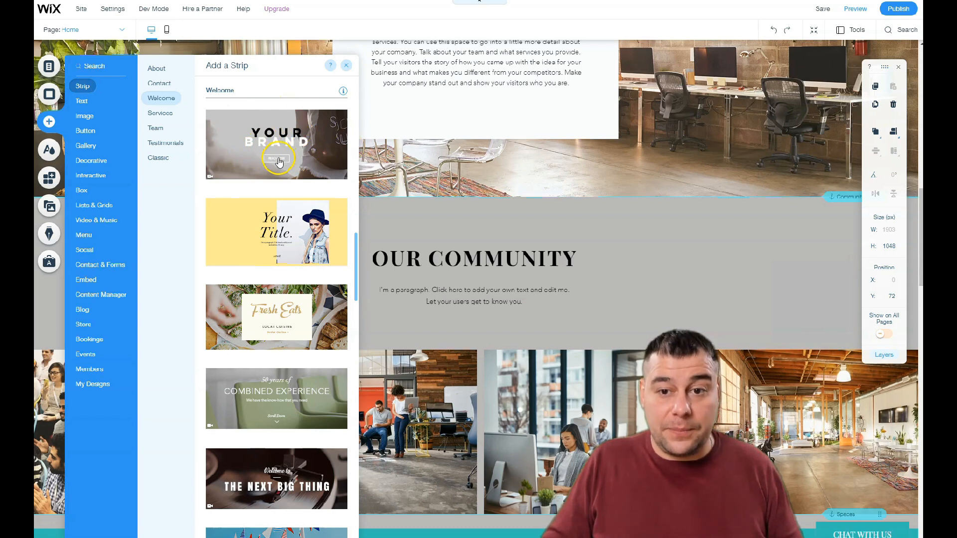
left_click(156, 70)
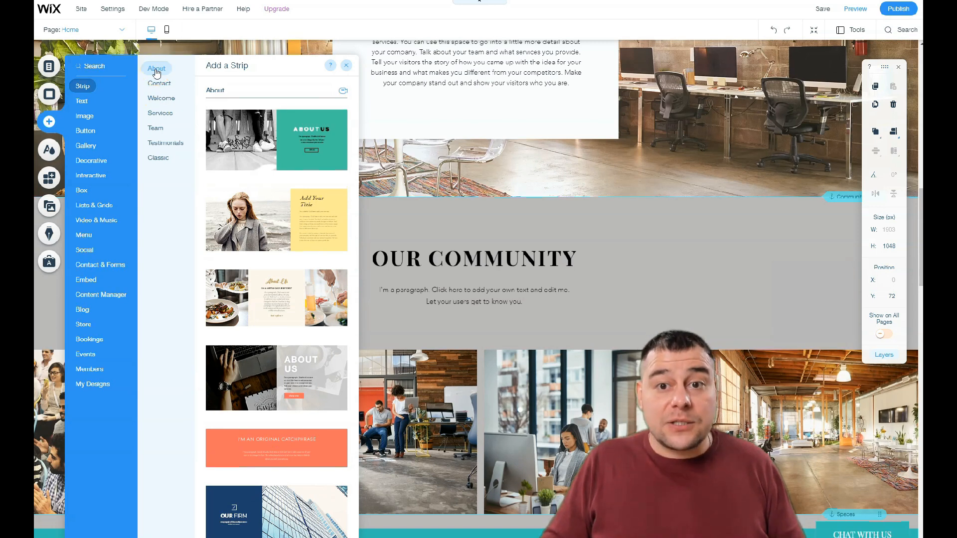
left_click(263, 134)
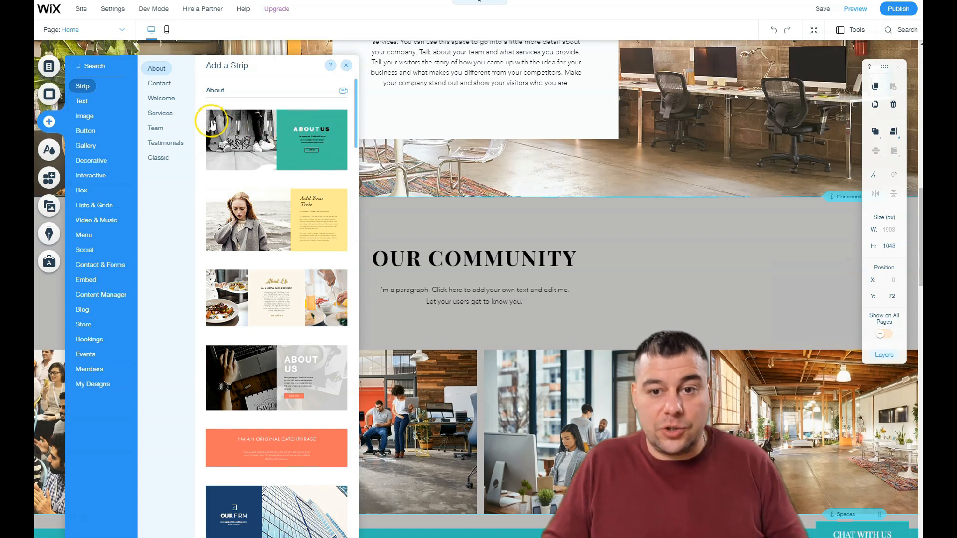
Step: Browse the ready-made strip designs in the Services, Team, Testimonials and Classic categories
left_click(156, 116)
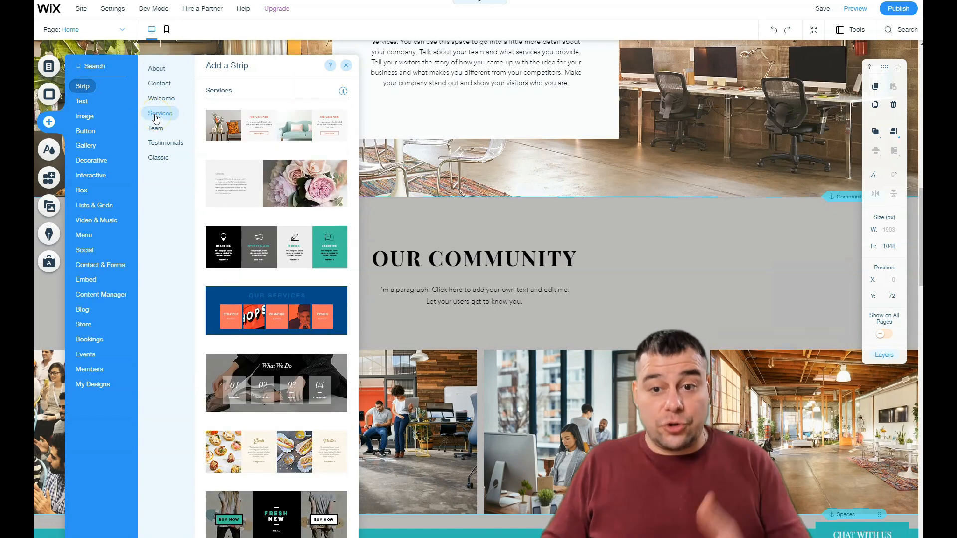
left_click(158, 129)
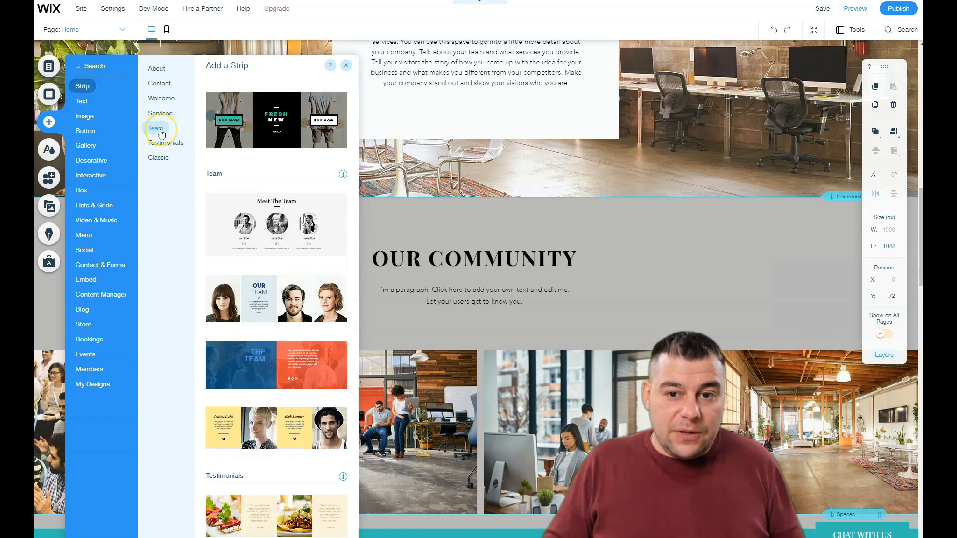
left_click(158, 143)
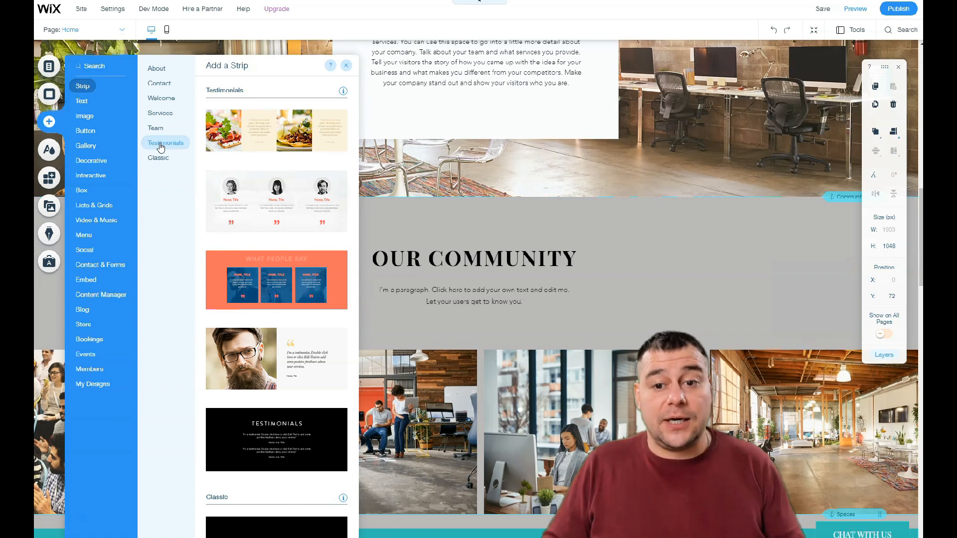
left_click(157, 159)
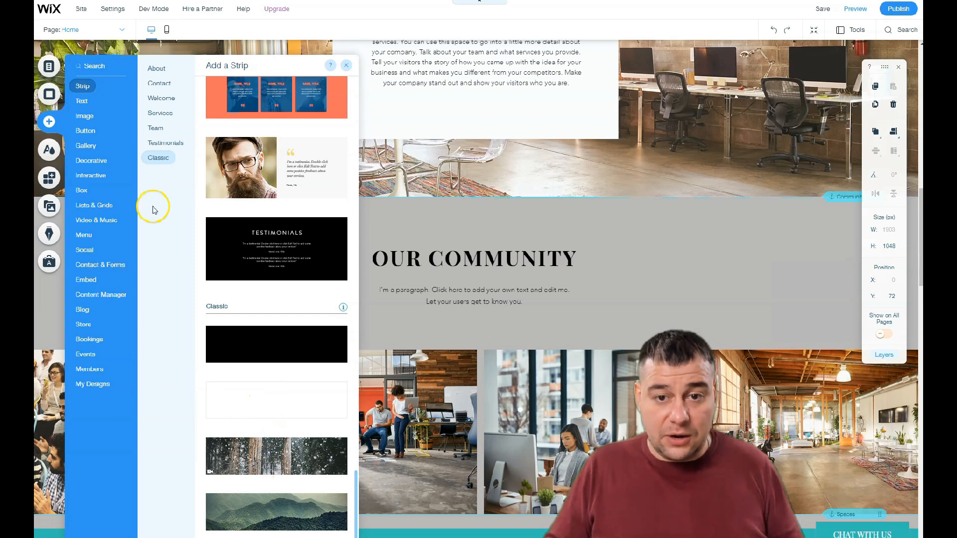
Step: Try a Big Title text element in the Our Community section, moving it above the heading, and delete it
left_click(84, 106)
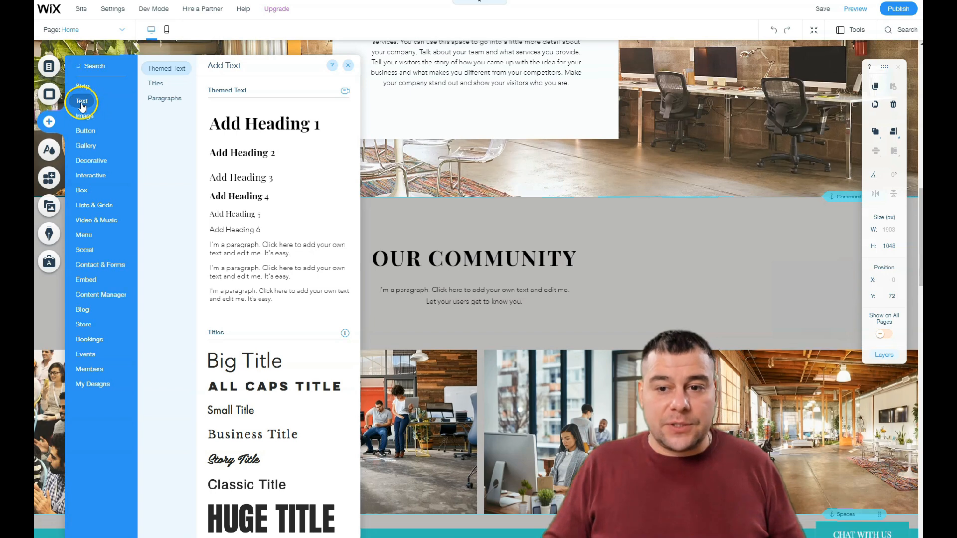
left_click_drag(219, 360, 681, 231)
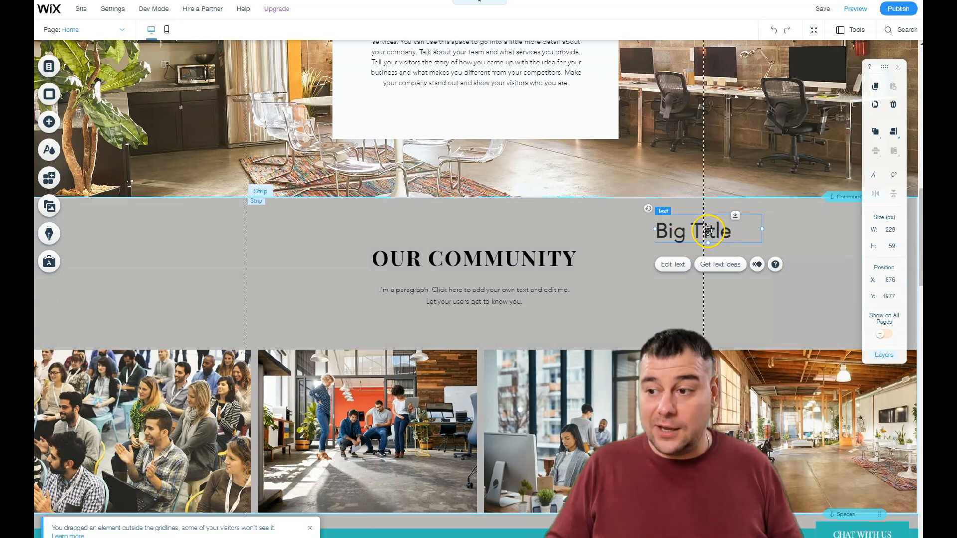
left_click_drag(697, 233, 539, 220)
right_click(539, 219)
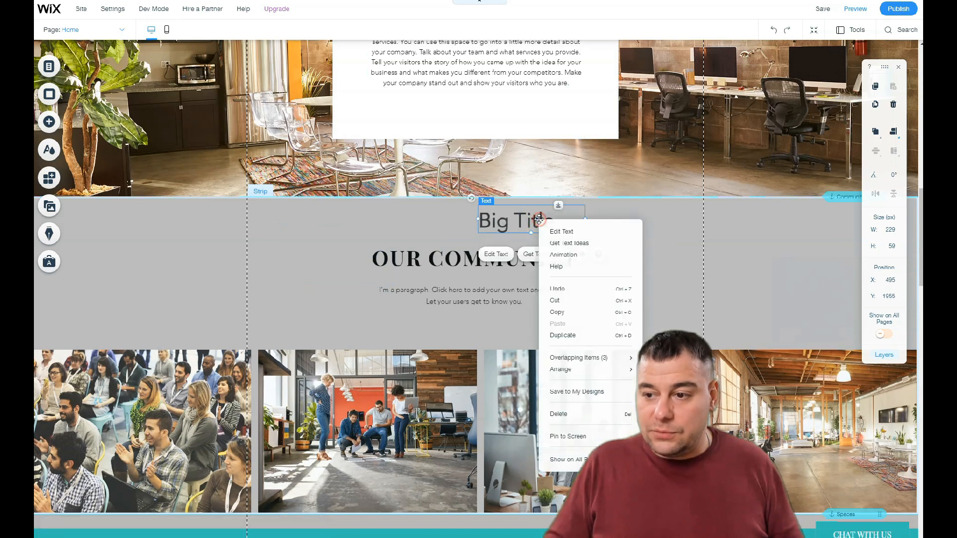
left_click(562, 421)
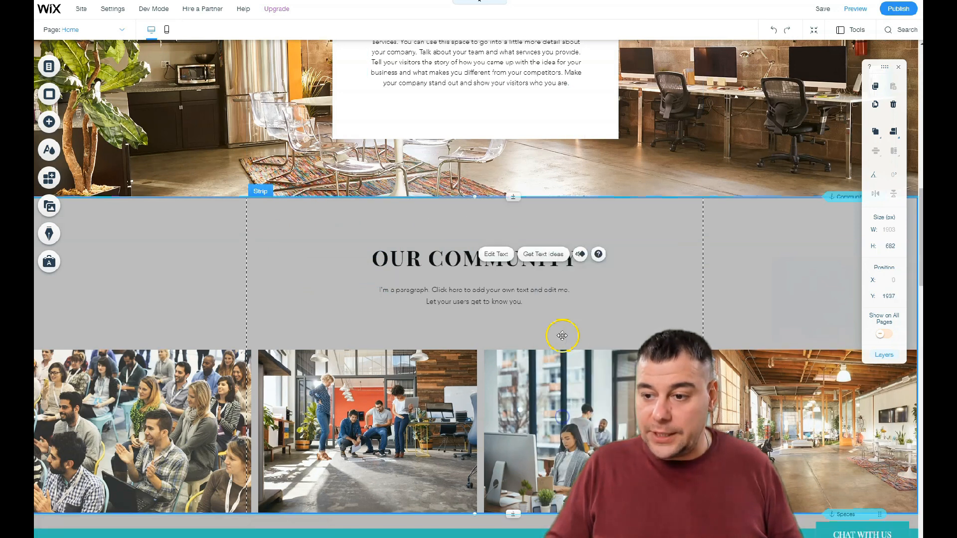
Step: Open the CO-WORKING heading at the start of the home page for text editing and set its font to Verdana
scroll(479, 214, "up", 8)
scroll(483, 222, "up", 6)
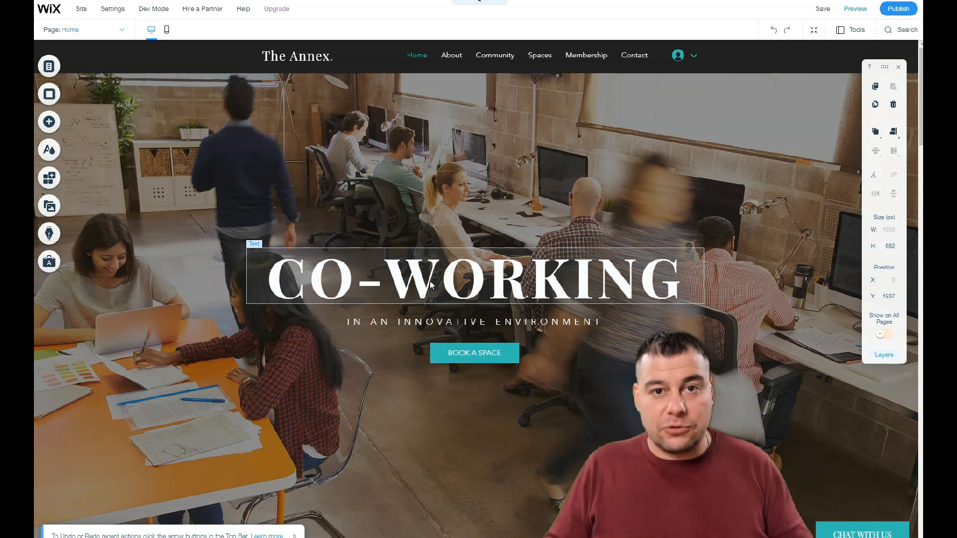
left_click(424, 279)
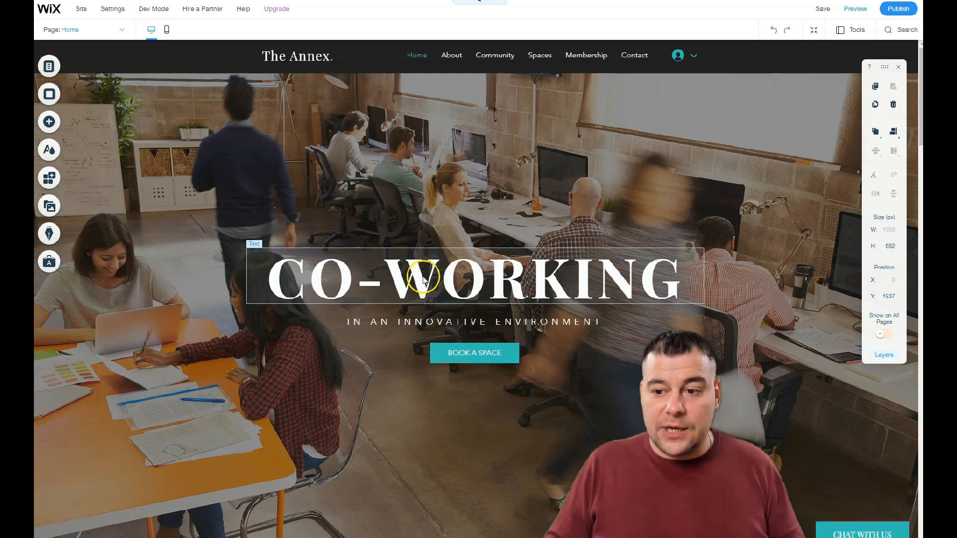
double_click(424, 279)
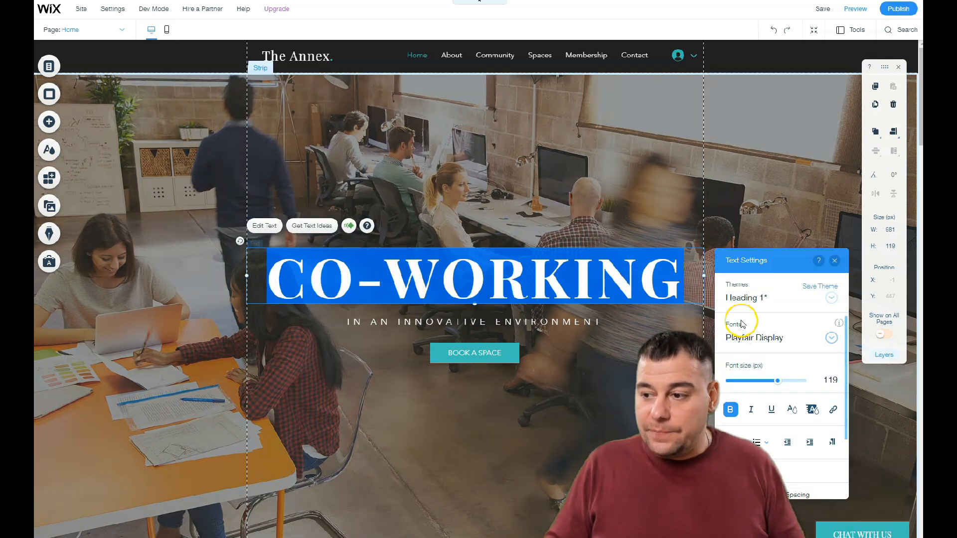
left_click(743, 302)
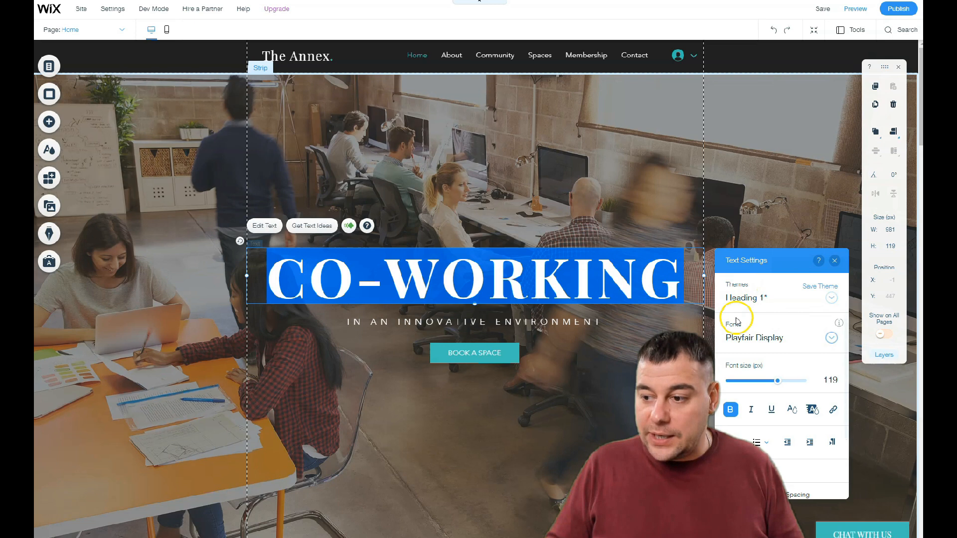
left_click(741, 302)
left_click(743, 305)
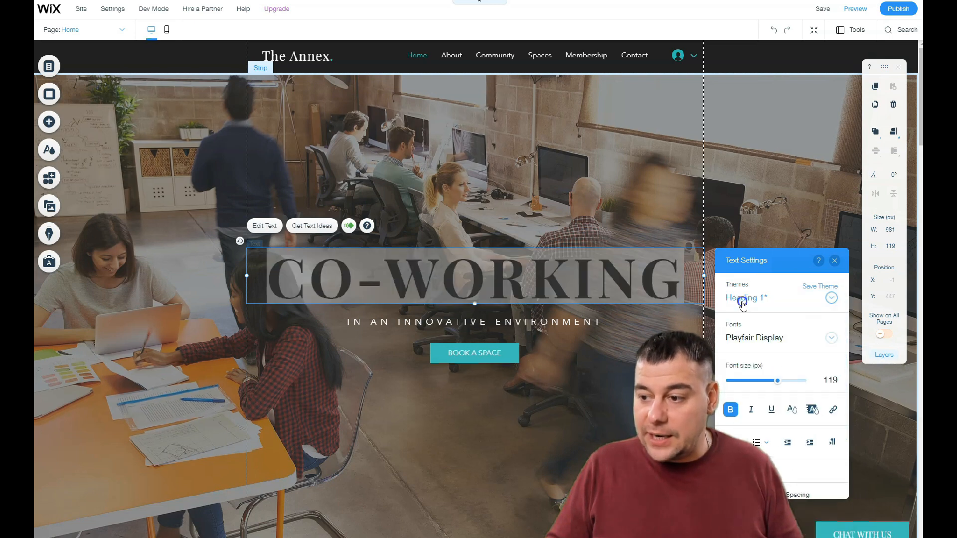
left_click(742, 347)
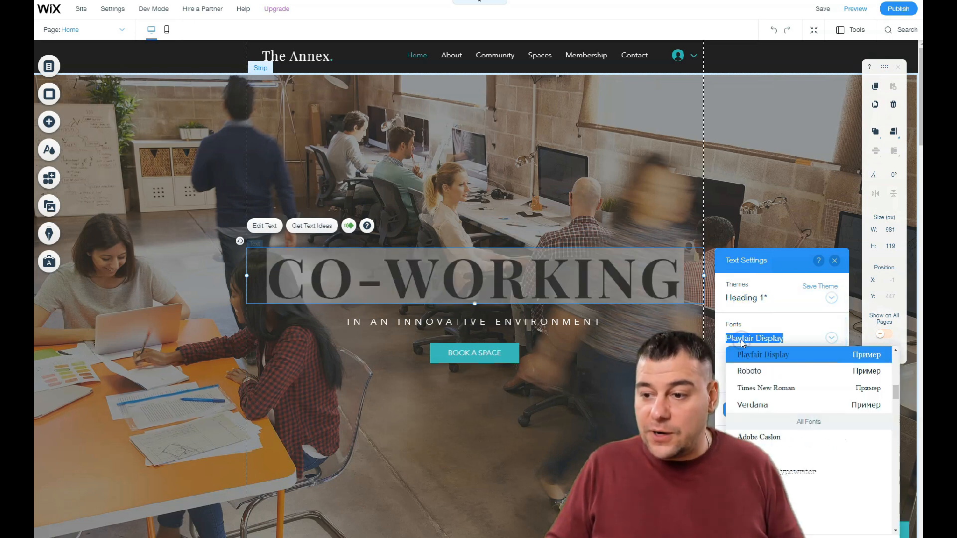
left_click(752, 404)
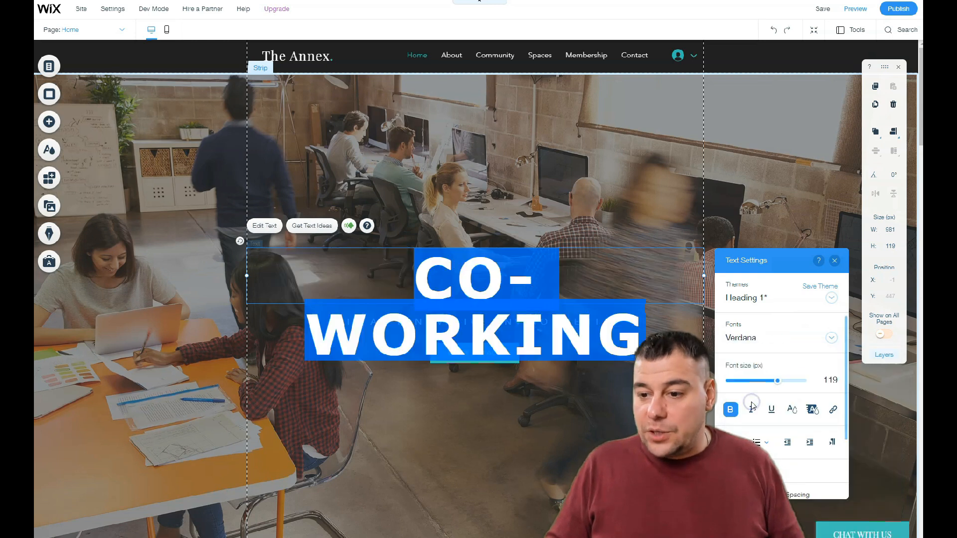
Step: Try the Arial and Lobster fonts on the CO-WORKING heading
left_click(743, 338)
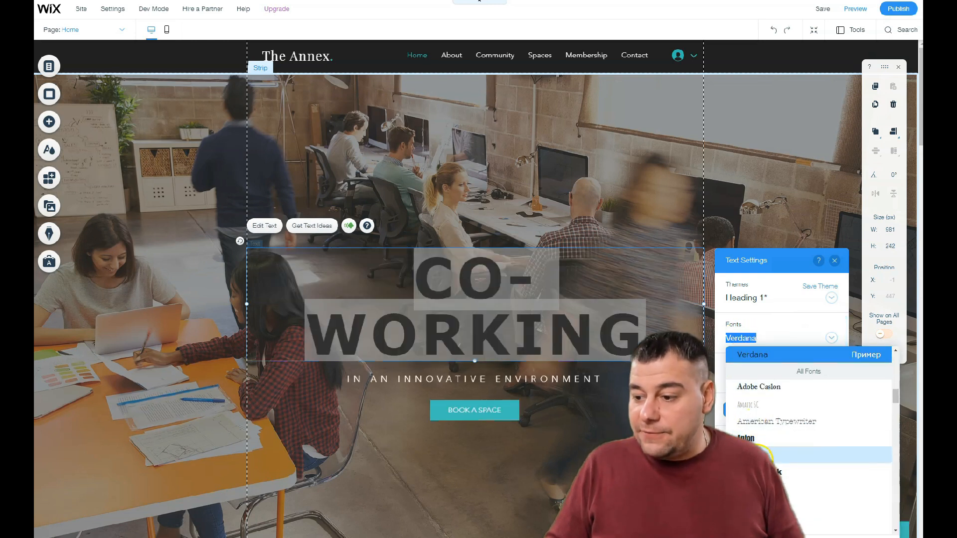
left_click(758, 455)
left_click(741, 338)
scroll(757, 430, "down", 3)
scroll(757, 430, "down", 3)
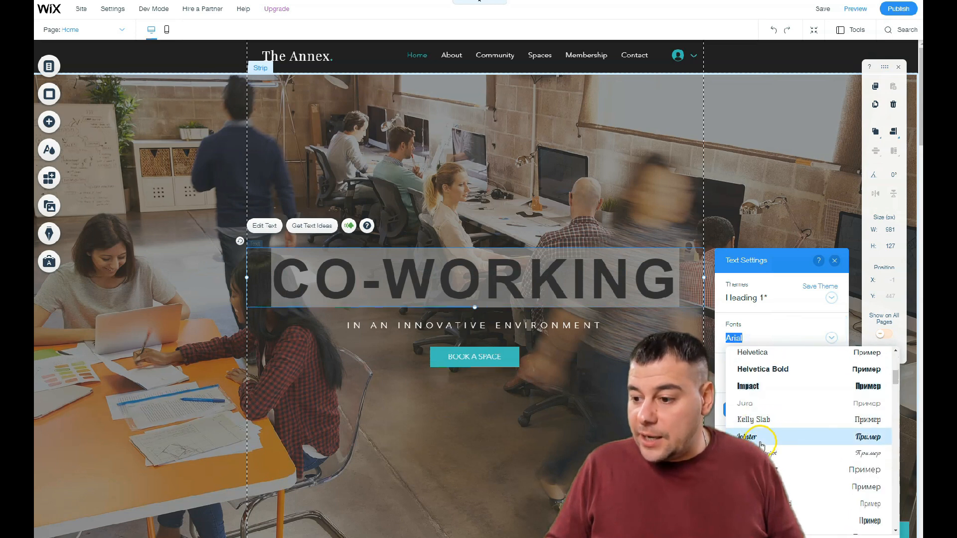
left_click(758, 438)
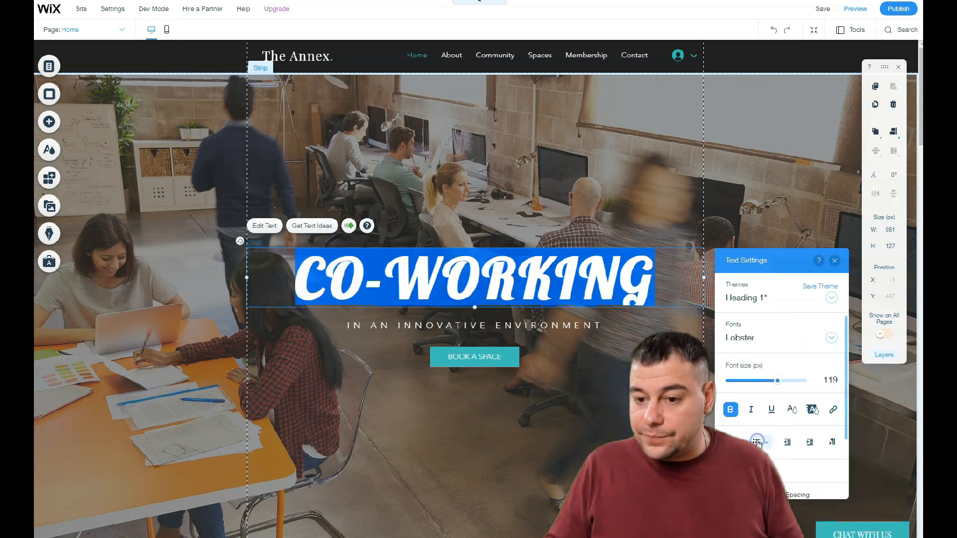
Step: Set the CO-WORKING heading's font to Basic
left_click(741, 344)
scroll(782, 444, "down", 3)
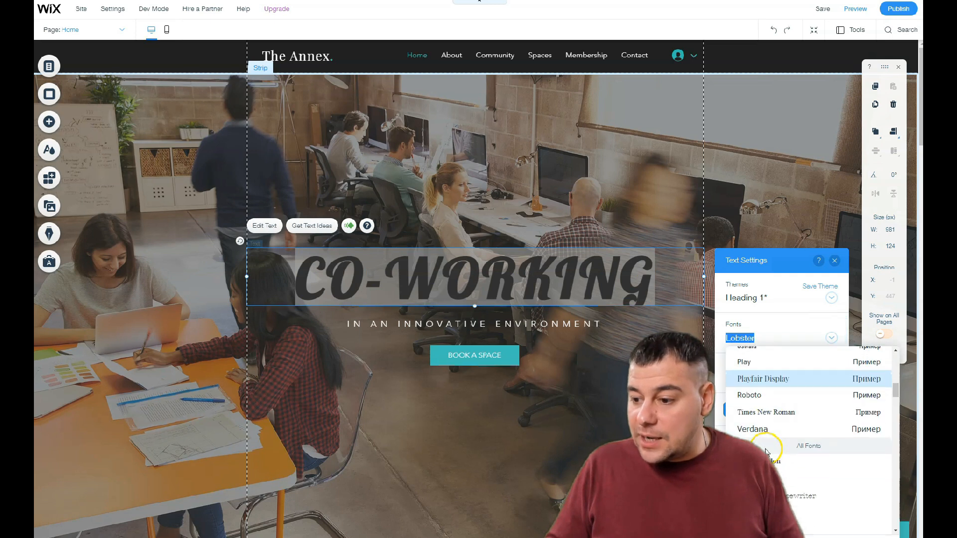
scroll(782, 447, "down", 3)
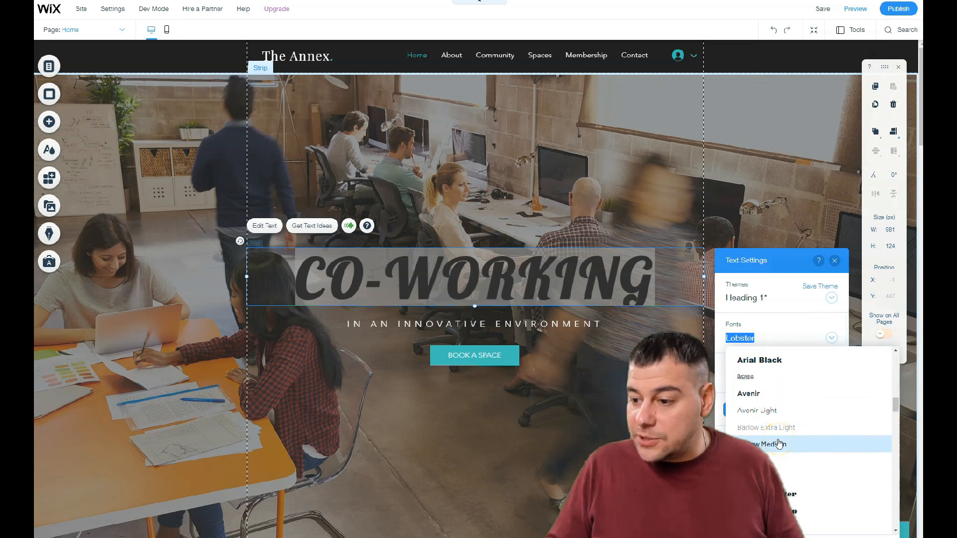
scroll(779, 444, "down", 1)
left_click(762, 418)
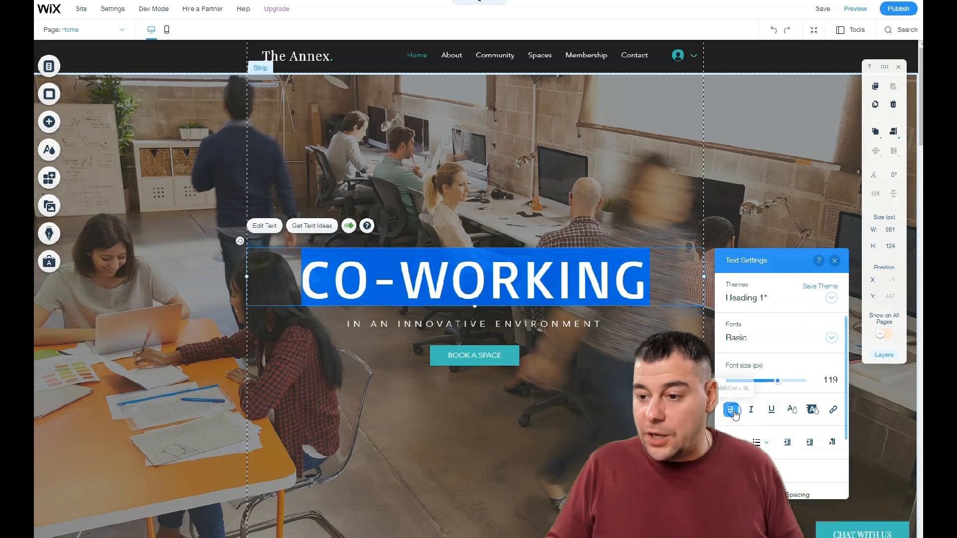
Step: Try italics on the CO-WORKING heading, turn them off again and check the text alignment options
left_click(753, 412)
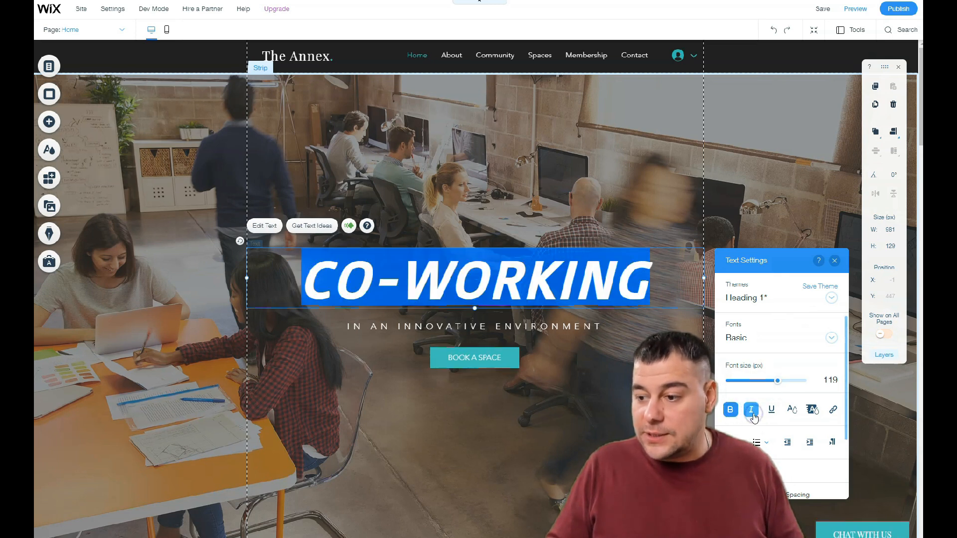
left_click(754, 414)
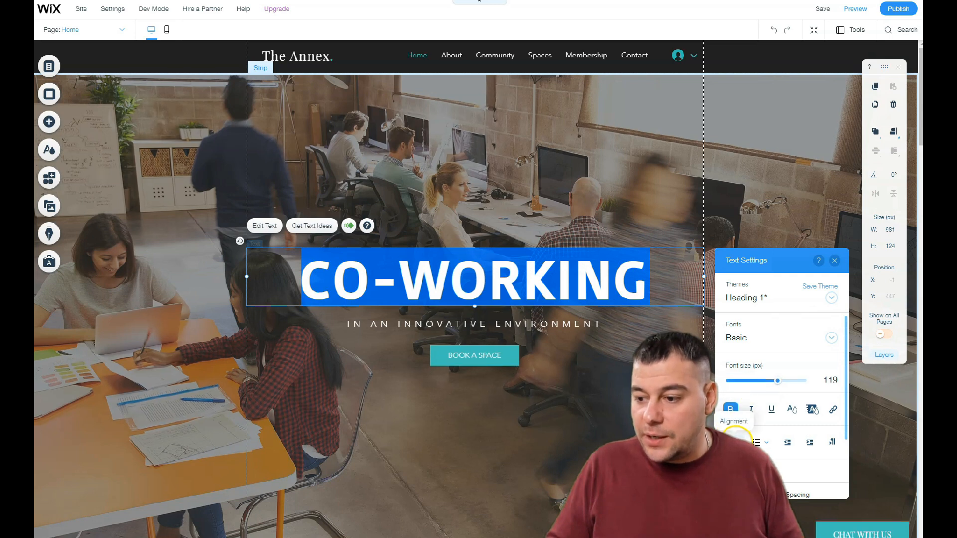
left_click(737, 436)
left_click(737, 428)
left_click(734, 442)
left_click(735, 473)
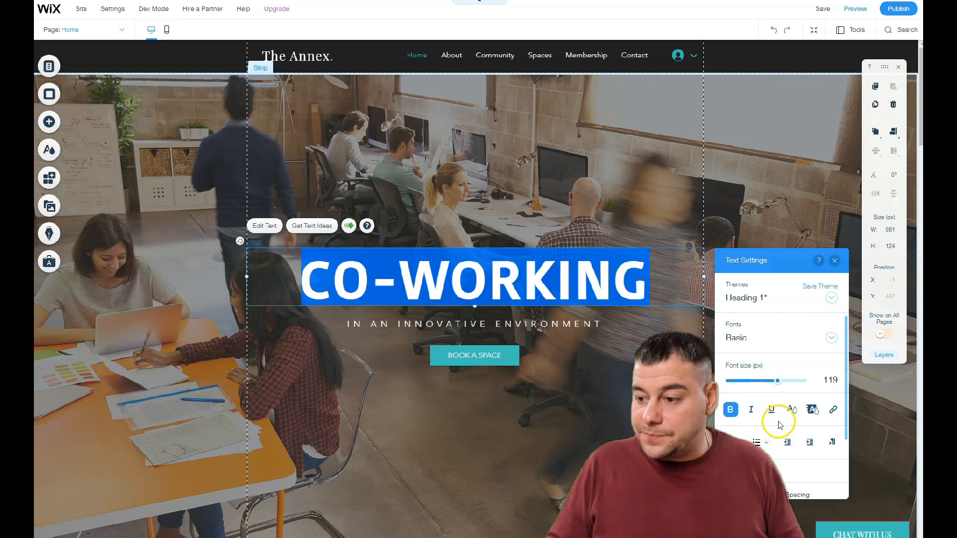
Step: Color the CO-WORKING heading orange-red from the saved My Colors swatches and finish editing the text
left_click(792, 409)
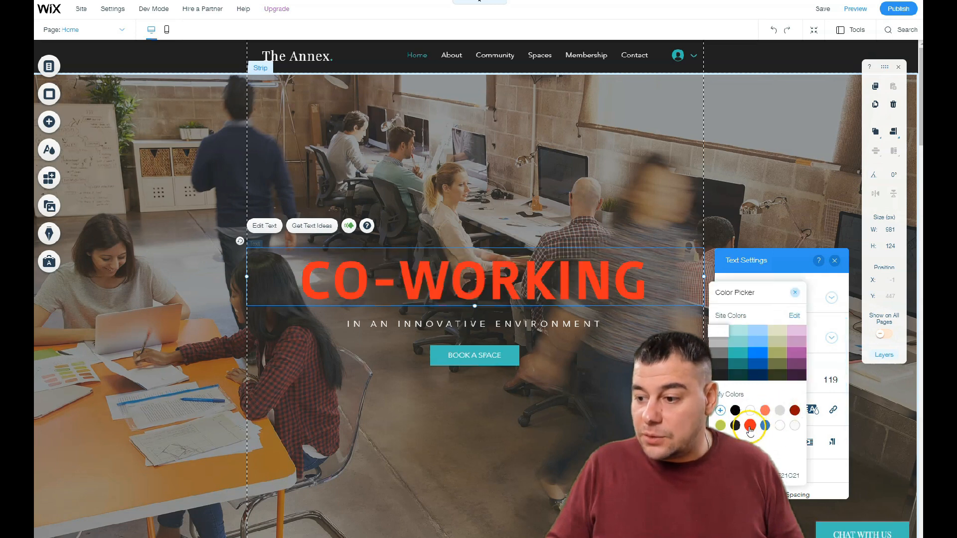
left_click(606, 428)
left_click(139, 448)
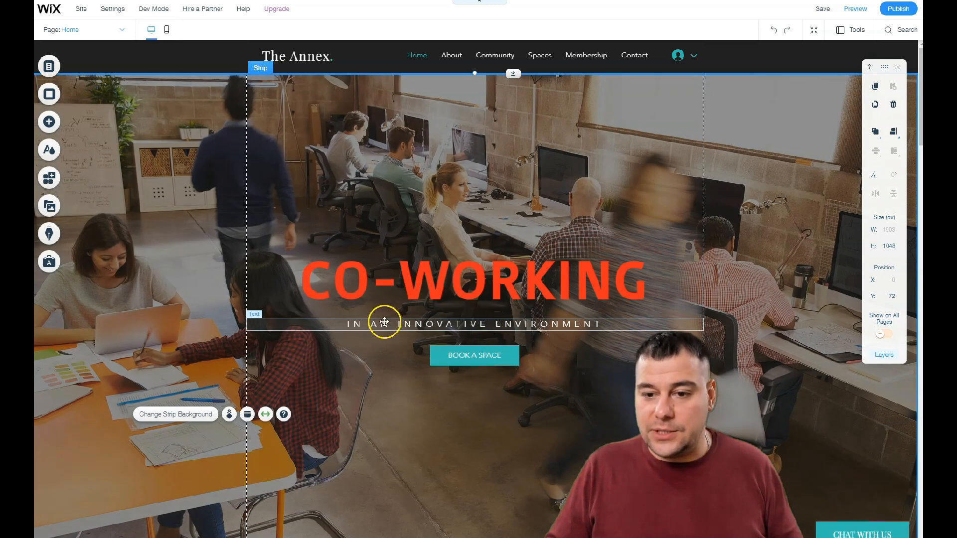
Step: Try stretching the hero strip to Page width and return it to Screen width
left_click(159, 208)
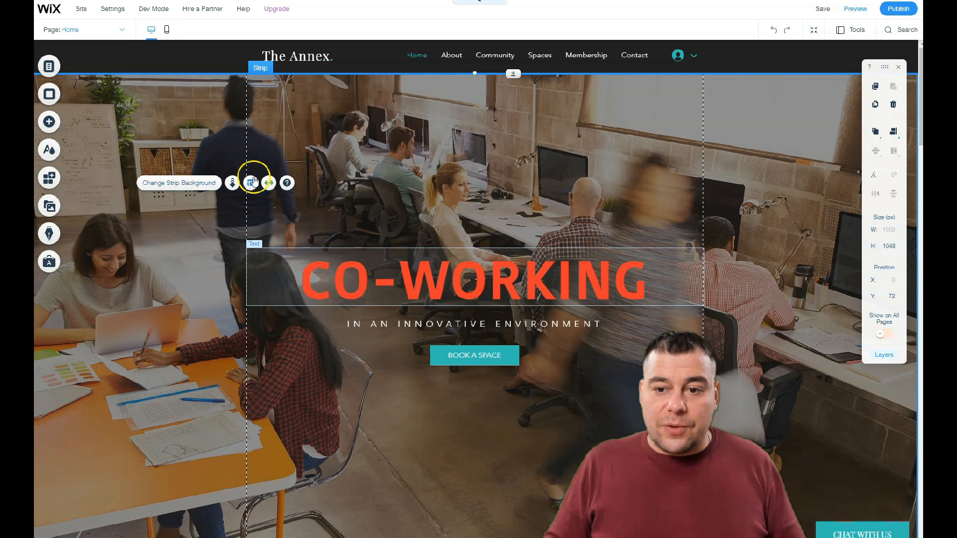
left_click(269, 184)
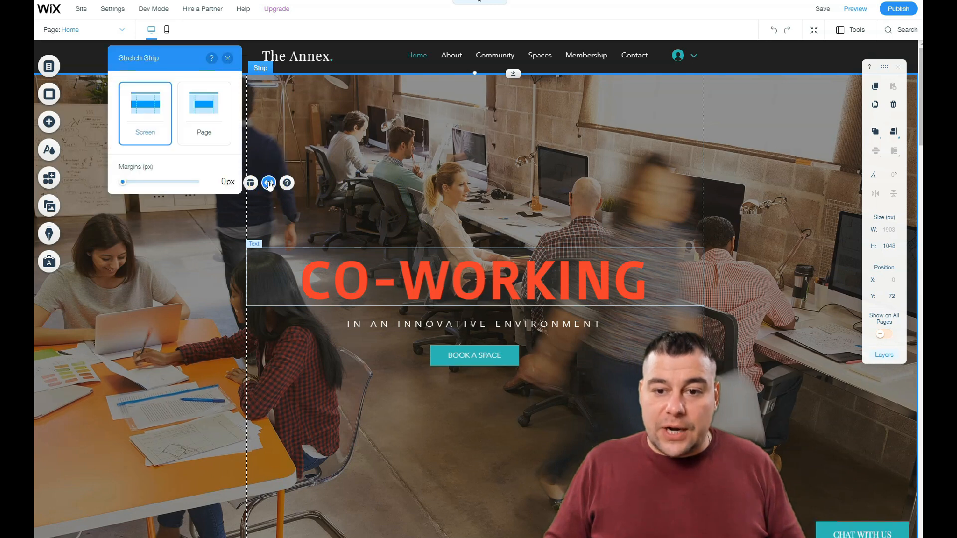
left_click(212, 109)
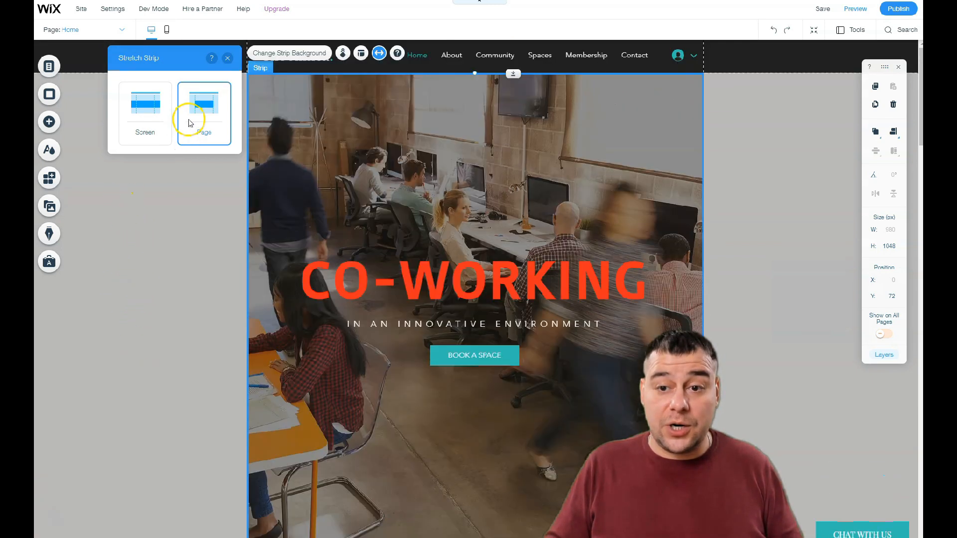
left_click(152, 113)
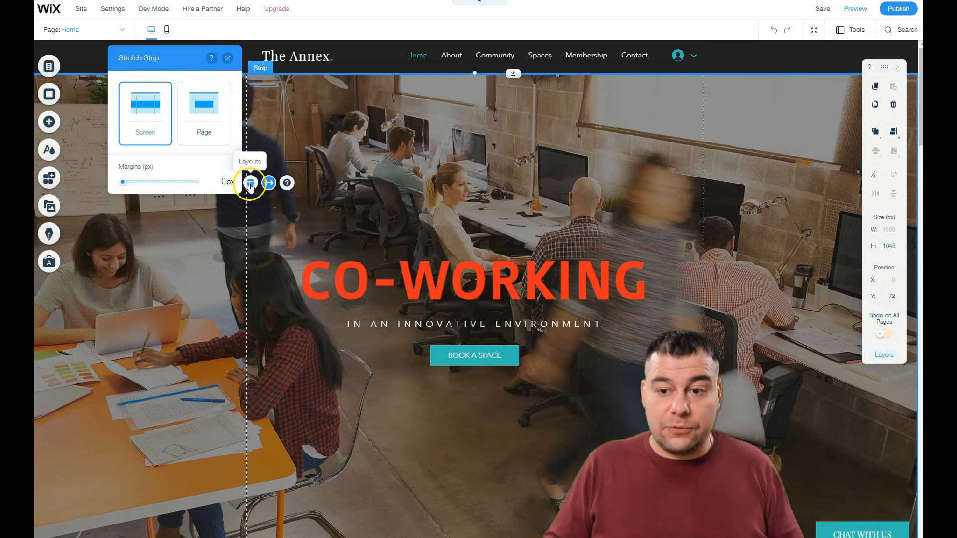
left_click(227, 58)
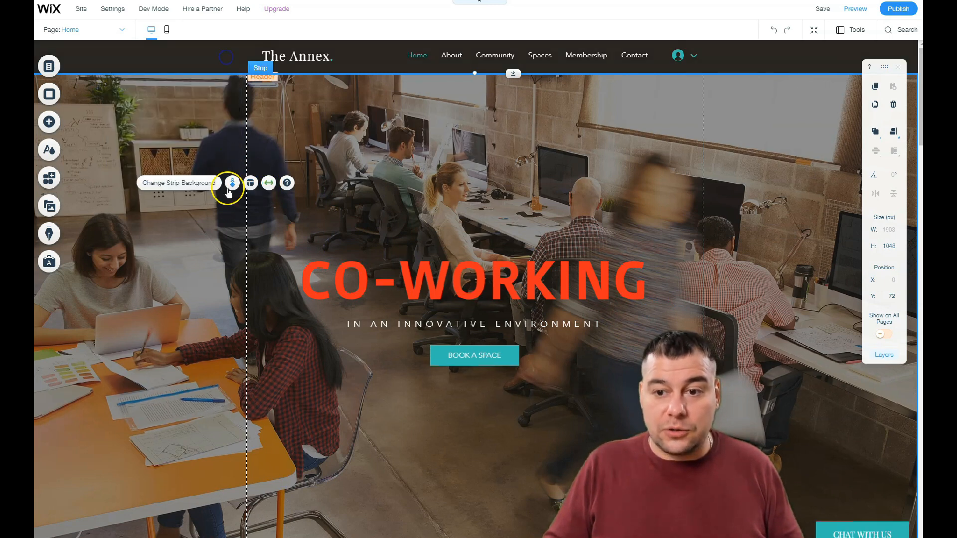
Step: Apply the Parallax scroll effect to the hero strip and check it by moving through the page
left_click(232, 182)
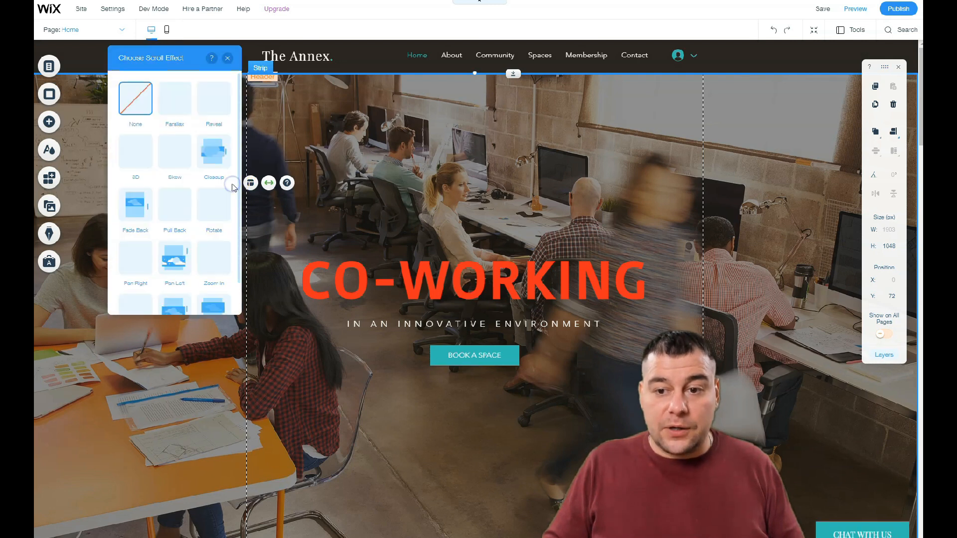
left_click(178, 109)
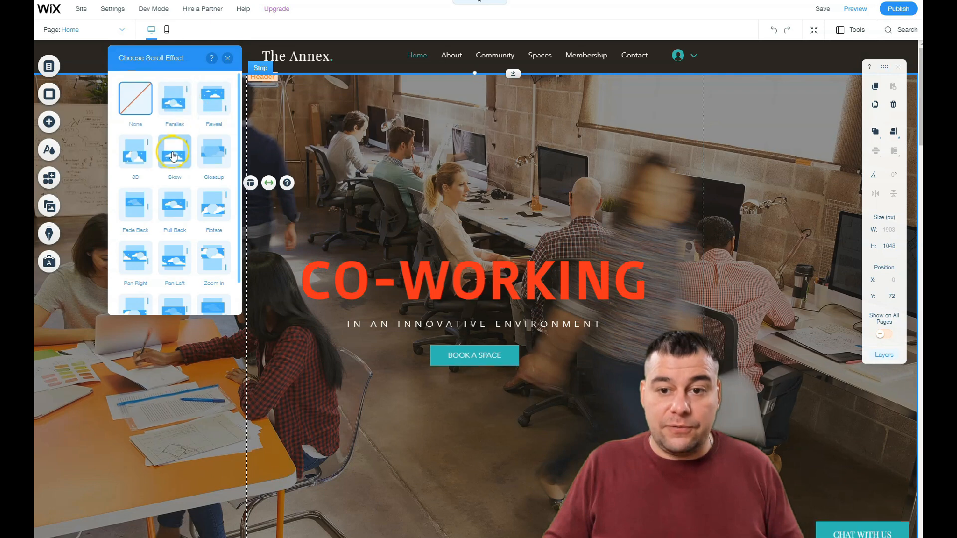
left_click(178, 127)
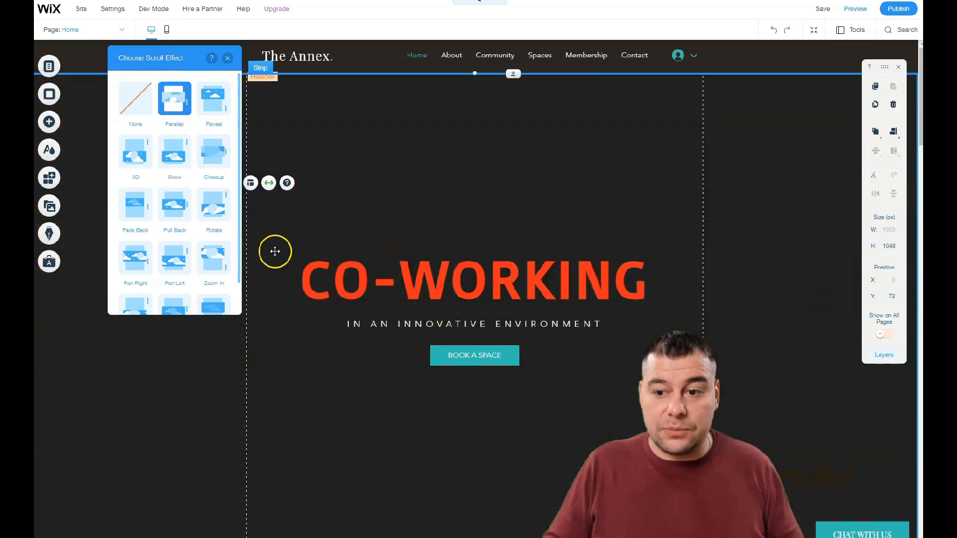
scroll(358, 270, "down", 2)
scroll(359, 272, "down", 8)
scroll(352, 268, "up", 10)
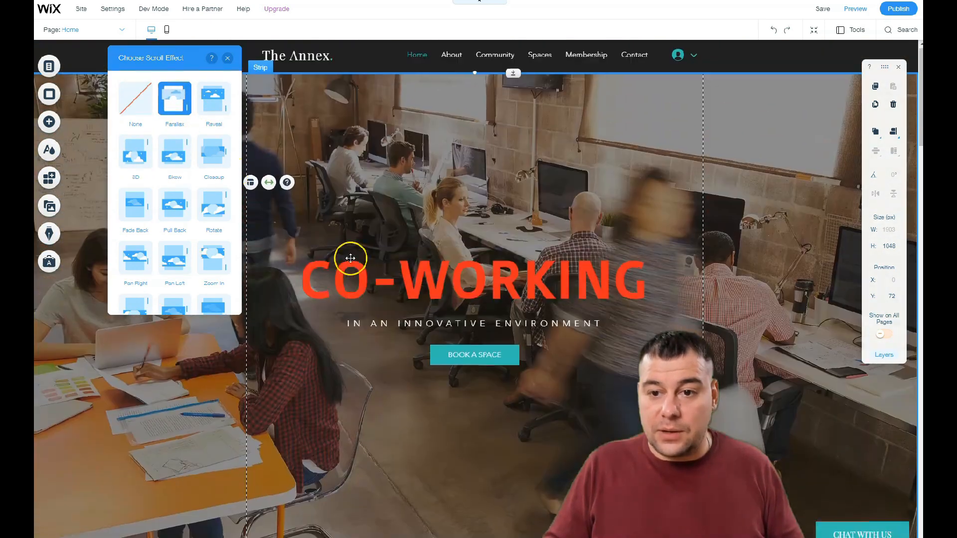
Step: Set the hero strip's scroll effect to None and close the scroll effect options
left_click(147, 114)
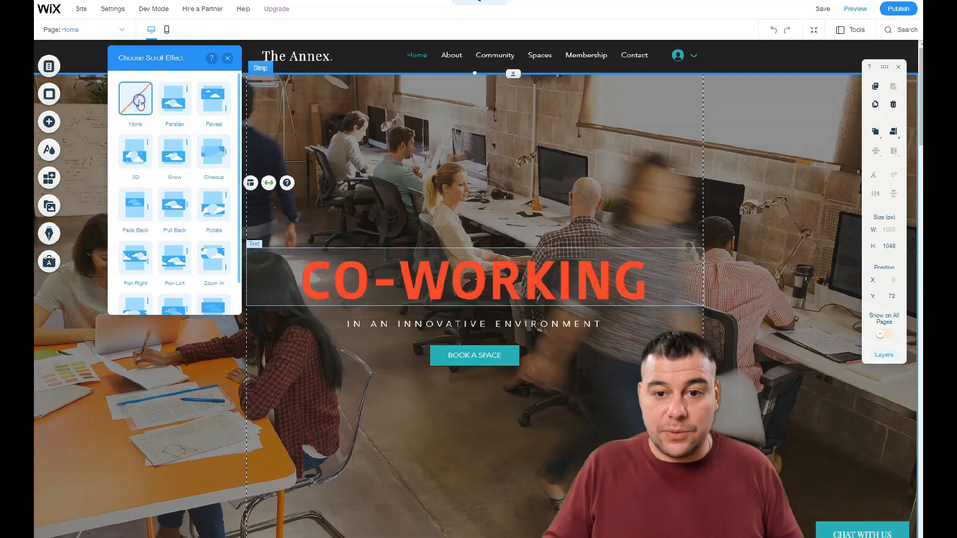
left_click(227, 59)
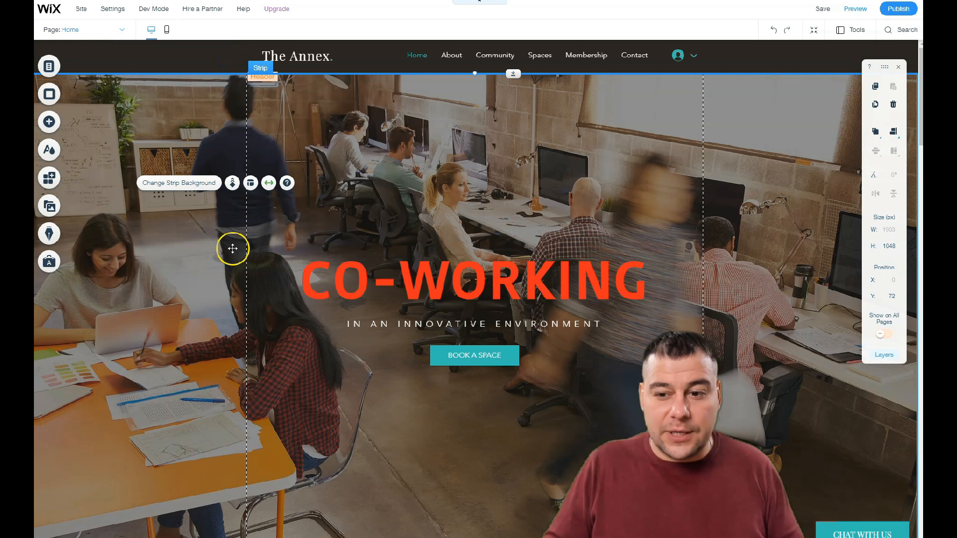
Step: Open the hero strip's background image settings and lower the image opacity to 18%
left_click(177, 187)
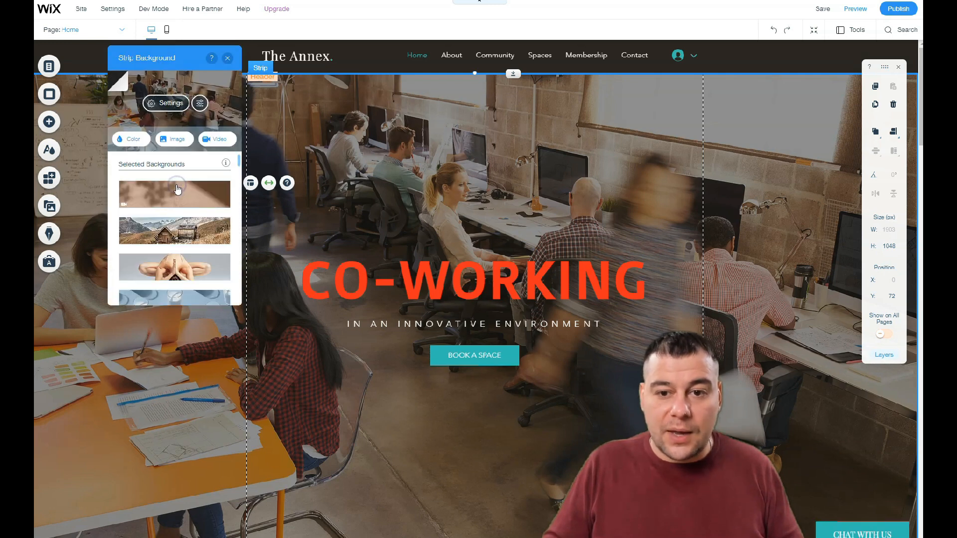
left_click(162, 105)
left_click(159, 122)
left_click(224, 161)
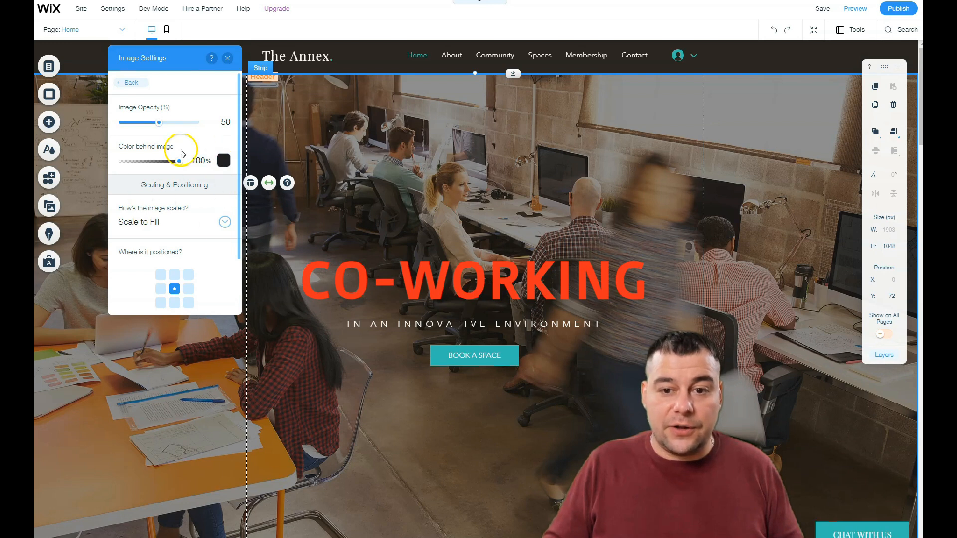
left_click_drag(160, 122, 136, 125)
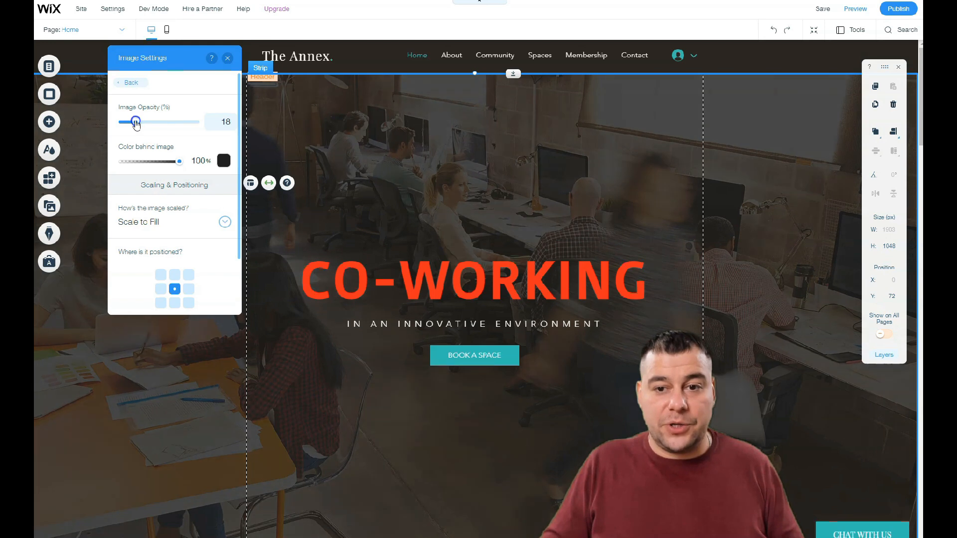
Step: Try teal and white as the color behind the hero strip image, settling on grey #7A7979
left_click(224, 160)
left_click(253, 234)
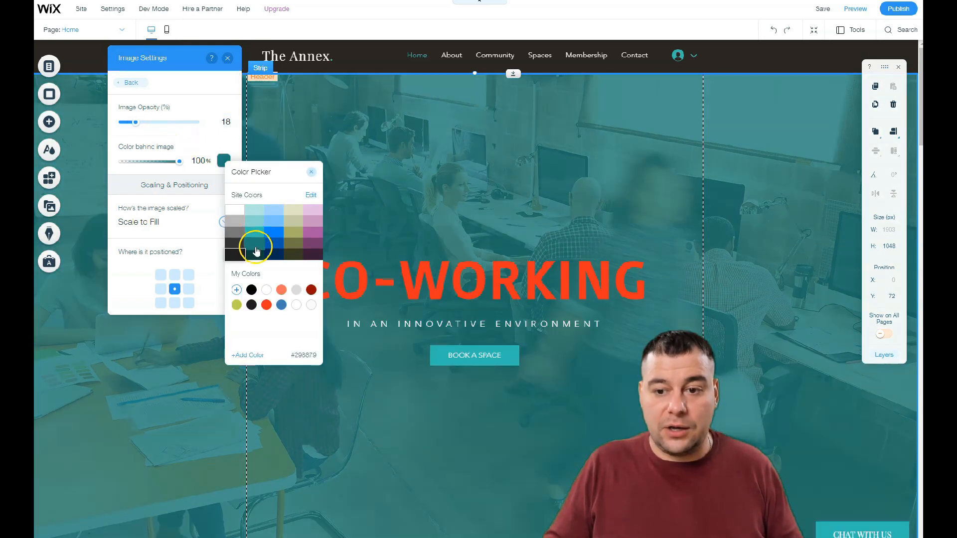
left_click(236, 213)
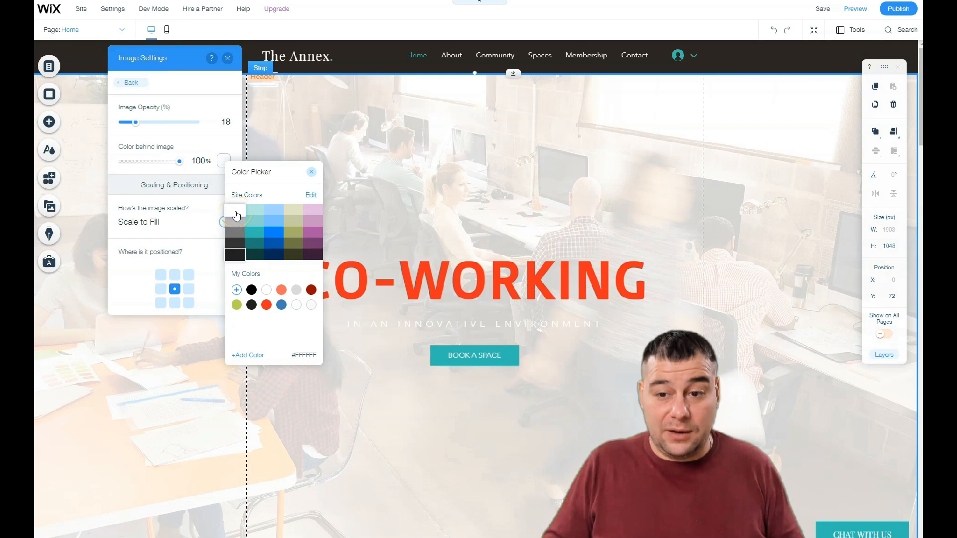
left_click(237, 233)
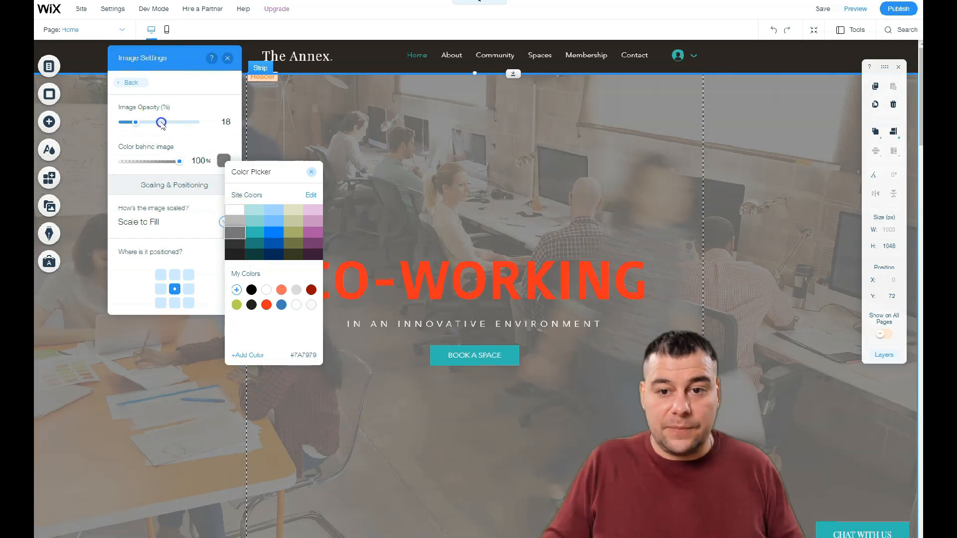
Step: Set the hero strip's background image opacity to 33% and close the image settings
left_click(161, 123)
mouse_move(139, 122)
left_mouse_down()
mouse_move(167, 125)
mouse_move(148, 124)
left_mouse_up()
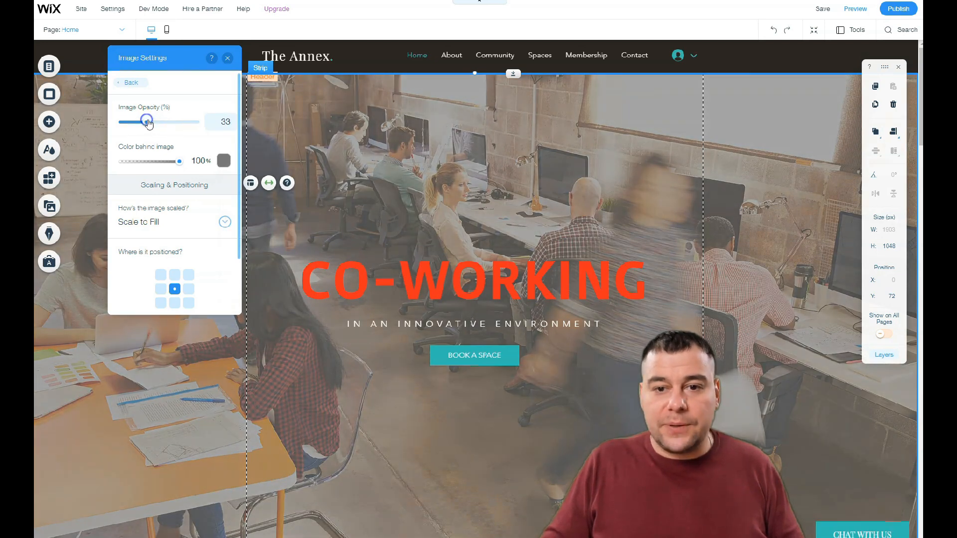
left_click(227, 59)
Step: Add a black themed button inside the white About Us box, centered below its paragraphs
scroll(296, 193, "down", 6)
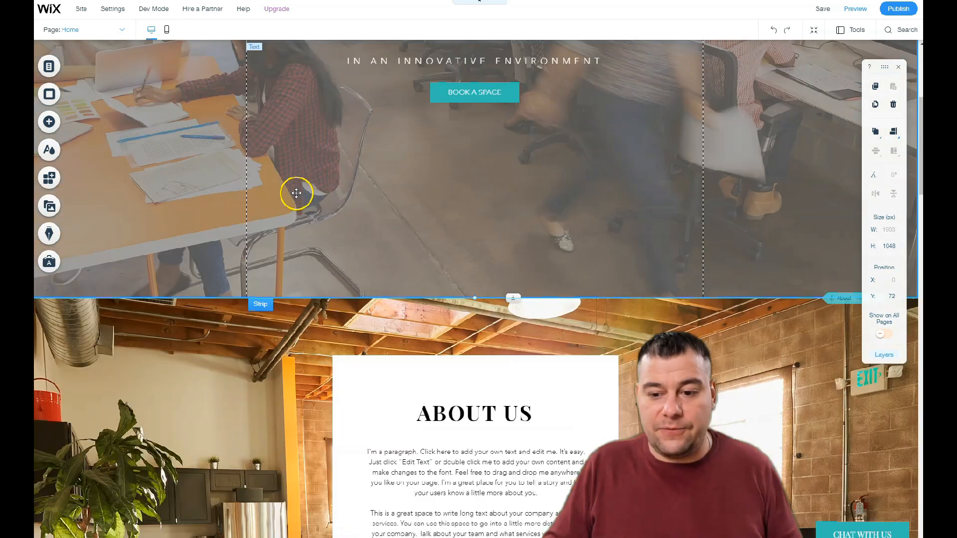
scroll(270, 221, "down", 2)
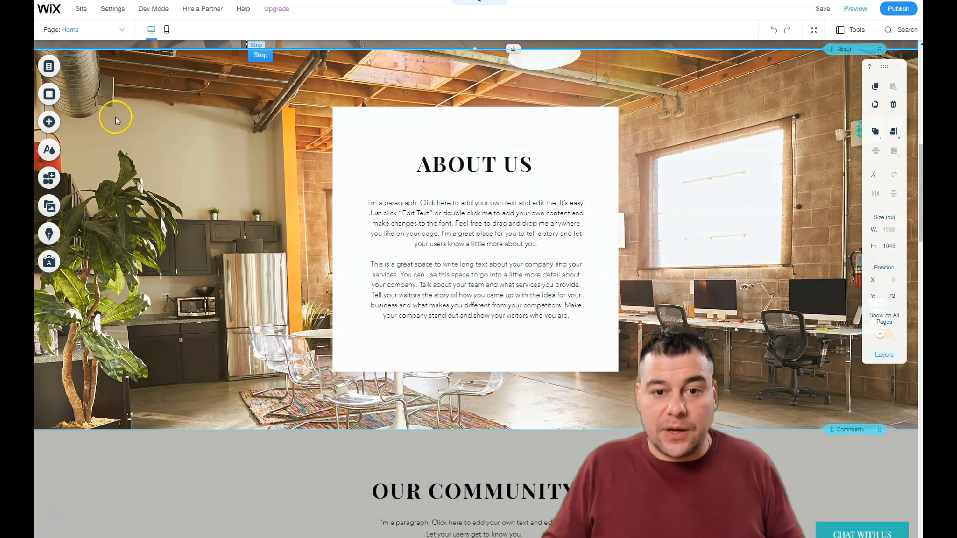
left_click(59, 124)
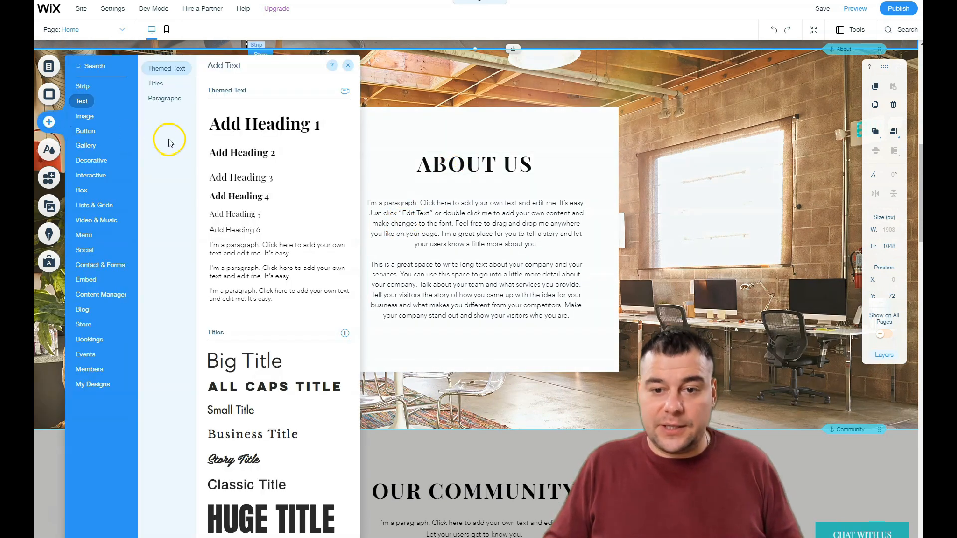
left_click(85, 131)
left_click_drag(253, 122, 465, 347)
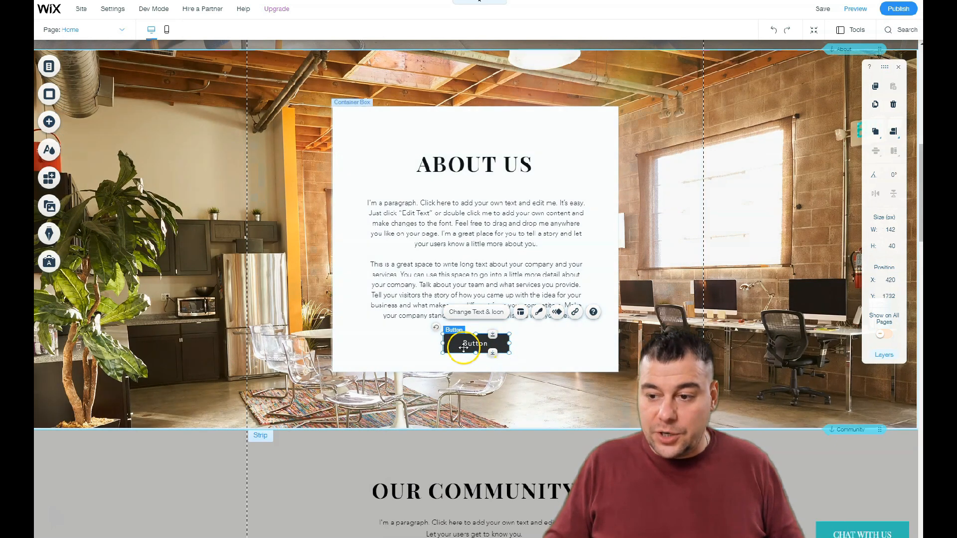
Step: Change the new About Us button's text to "Join us now"
left_click(480, 314)
left_click(343, 227)
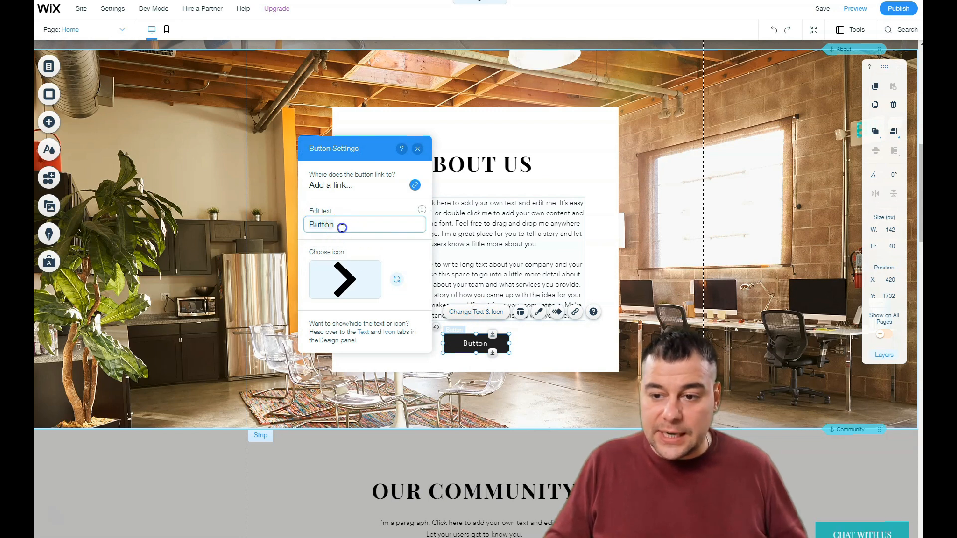
left_click_drag(351, 225, 307, 226)
type("Joi")
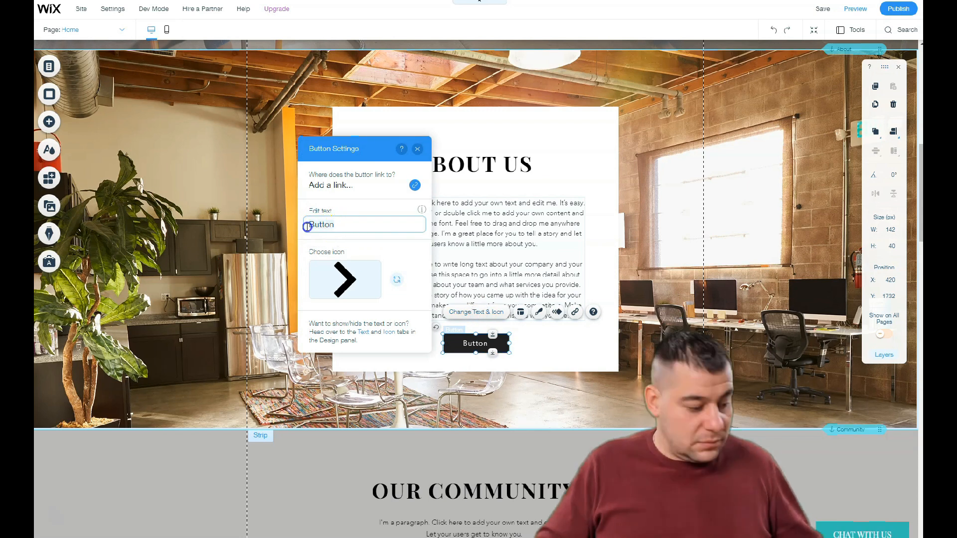
type("n us now")
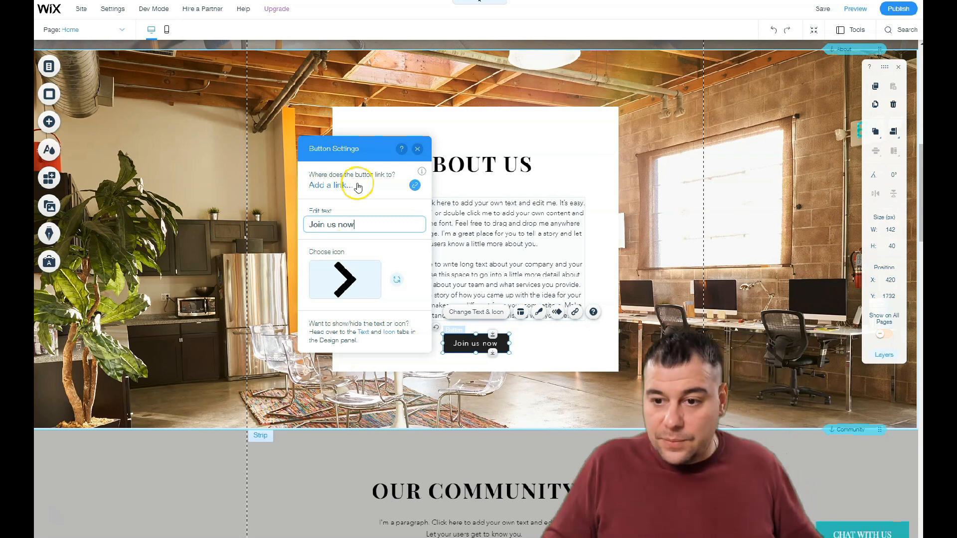
Step: Review the link types for the Join us now button, including the Email fields, and close the settings without adding a link
left_click(414, 186)
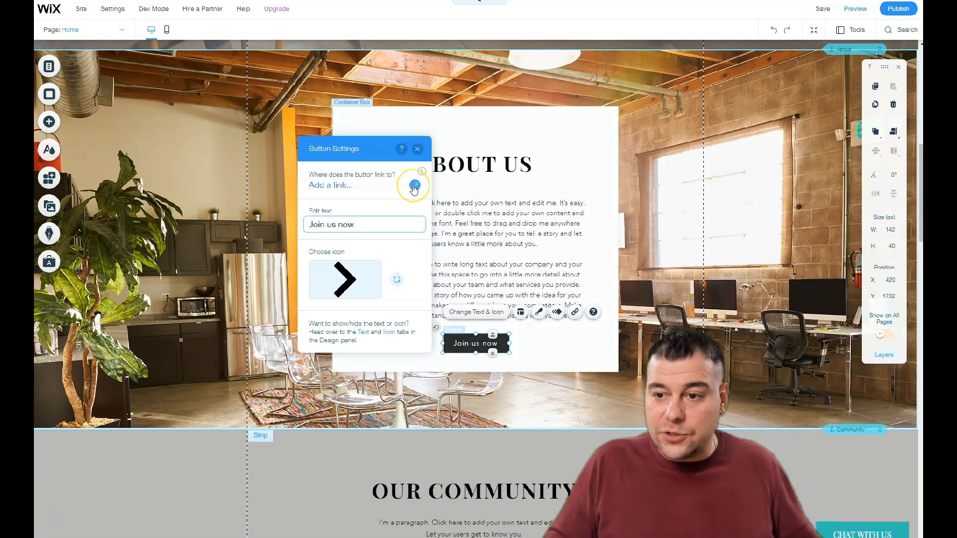
left_click(575, 313)
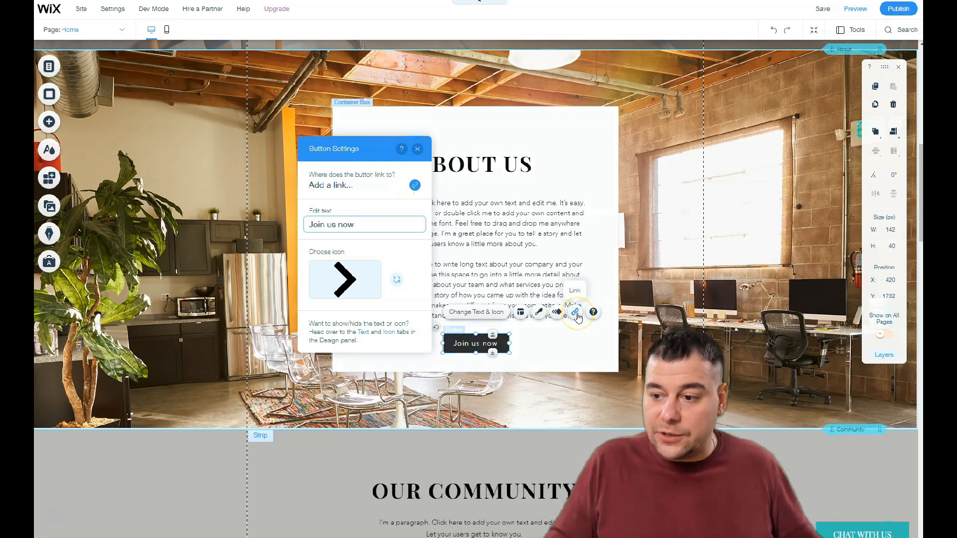
left_click(414, 185)
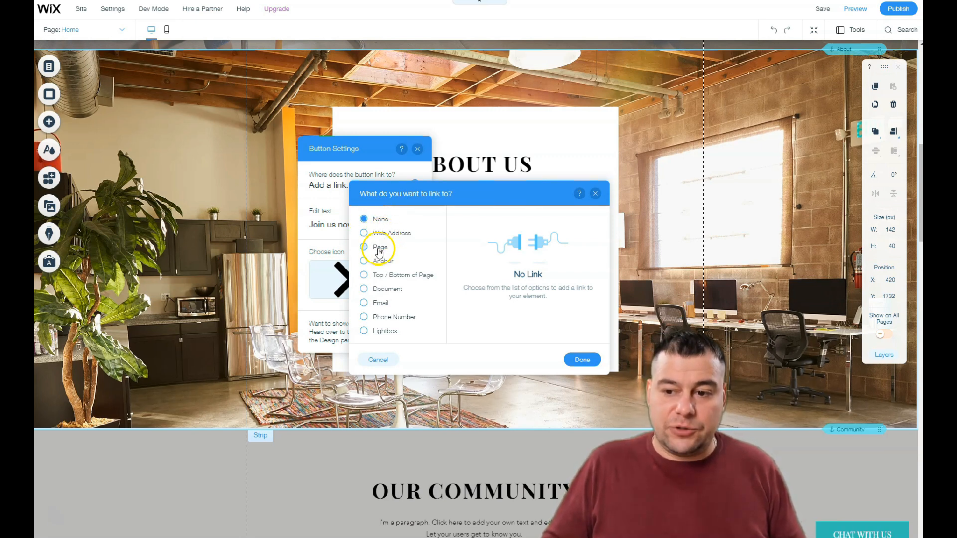
left_click(386, 322)
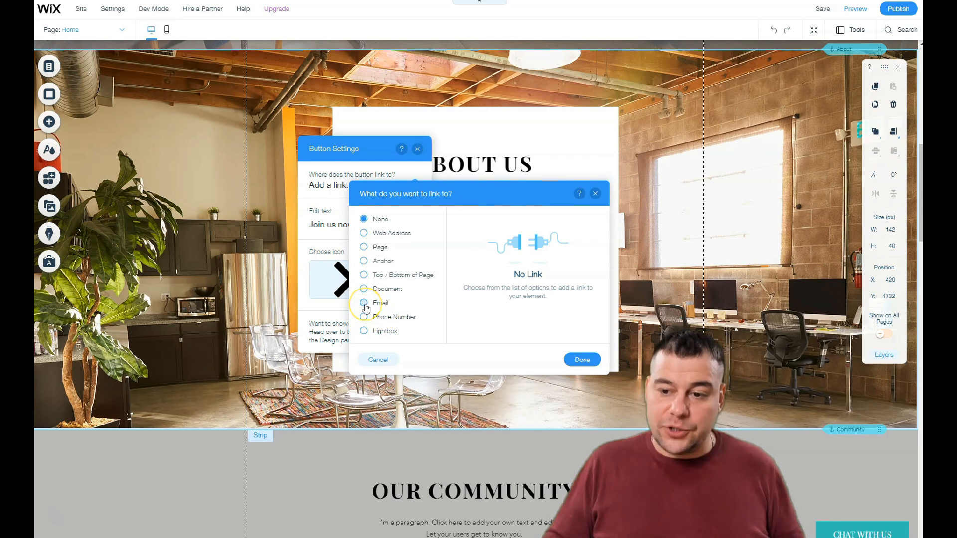
left_click(365, 304)
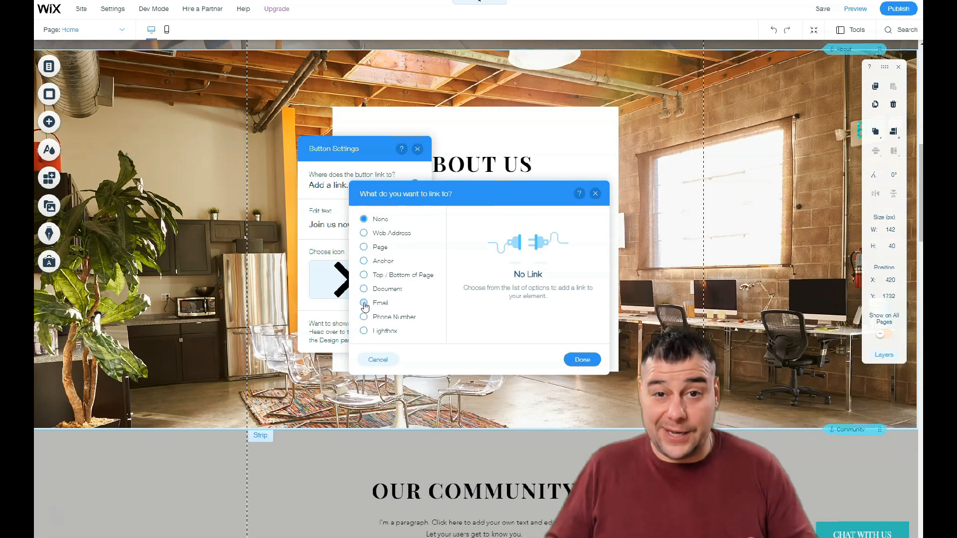
left_click(364, 303)
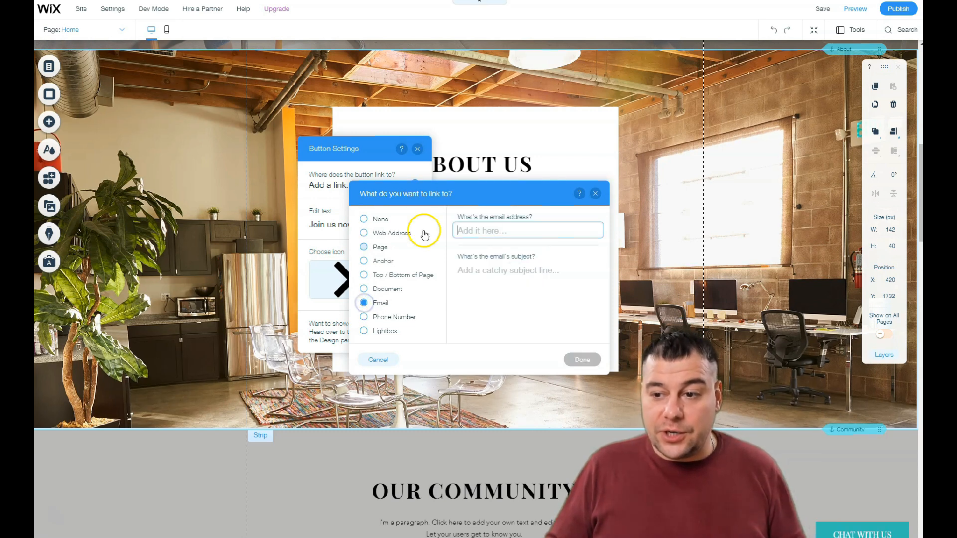
left_click(481, 232)
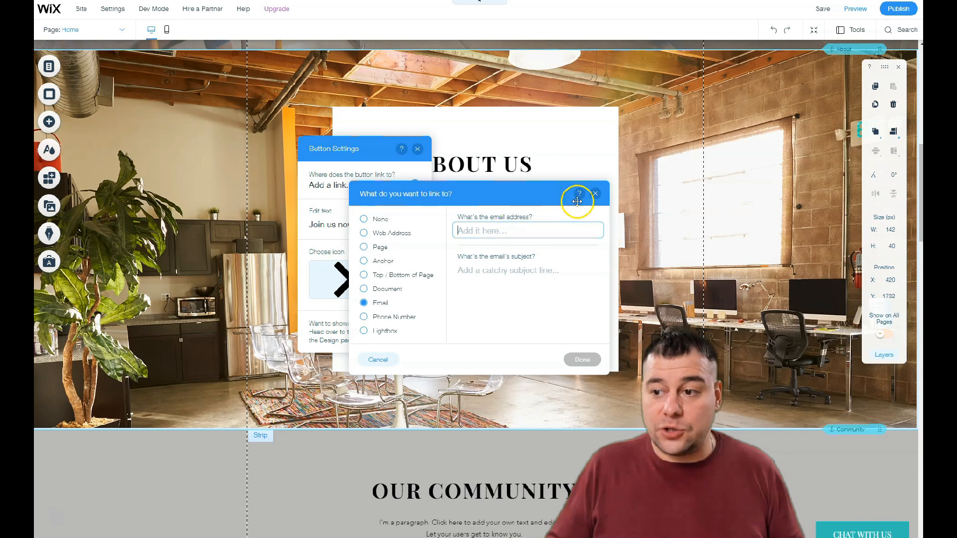
left_click(596, 194)
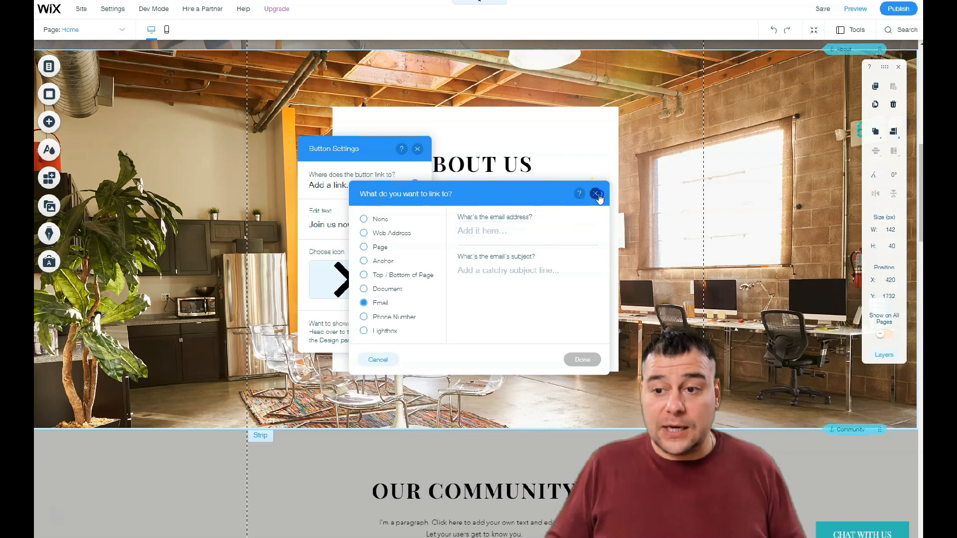
left_click(418, 148)
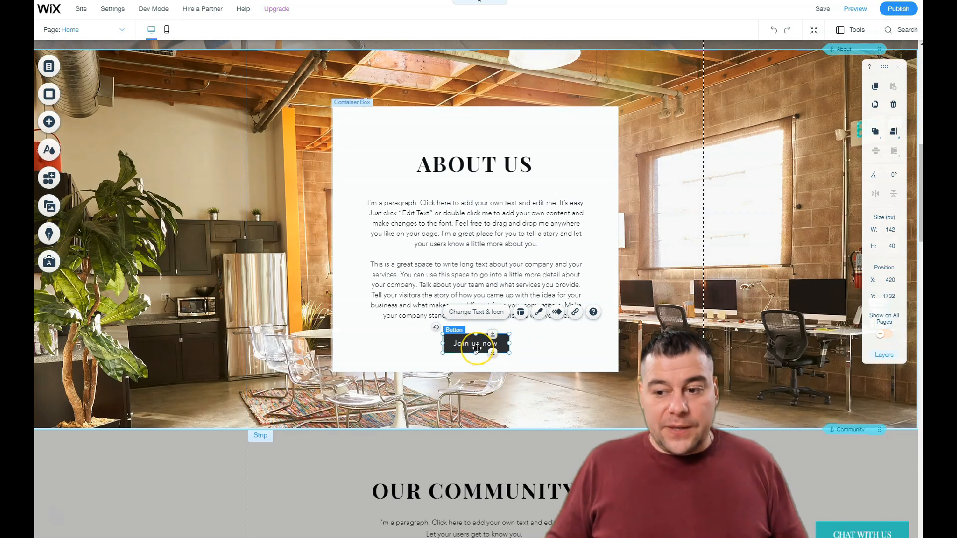
Step: Browse the Wix App Market's business solutions, team picks and social apps, and look over the site menu's pages
left_click(50, 177)
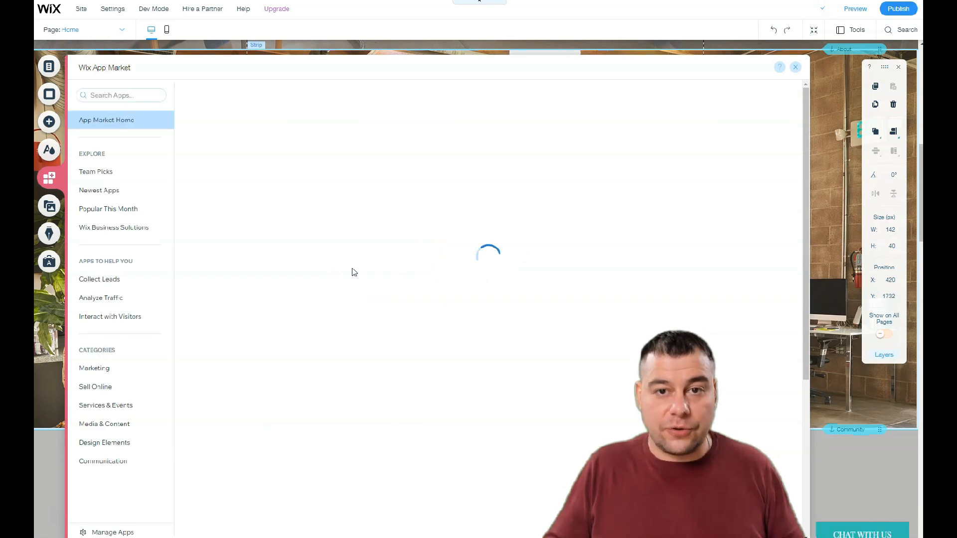
scroll(358, 271, "down", 10)
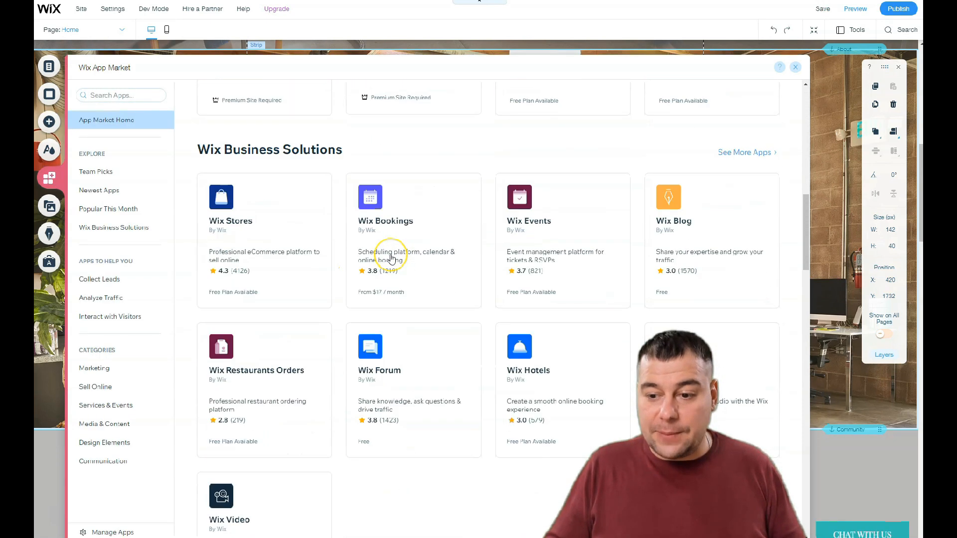
scroll(392, 259, "down", 9)
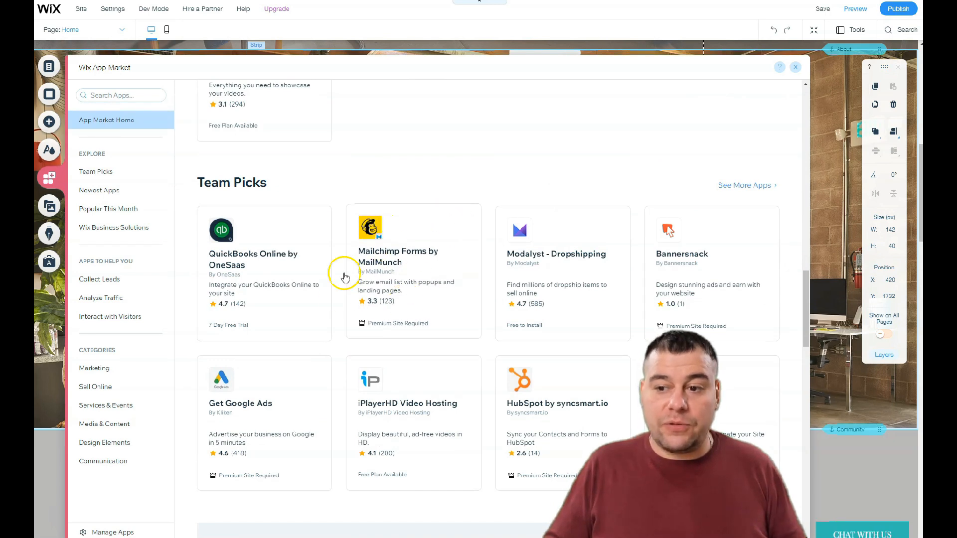
left_click(401, 241)
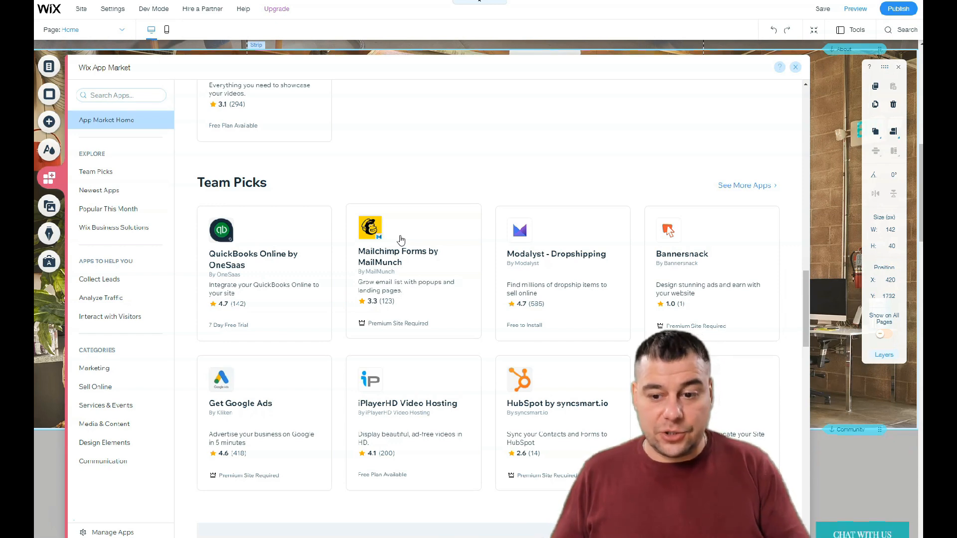
scroll(399, 235, "down", 2)
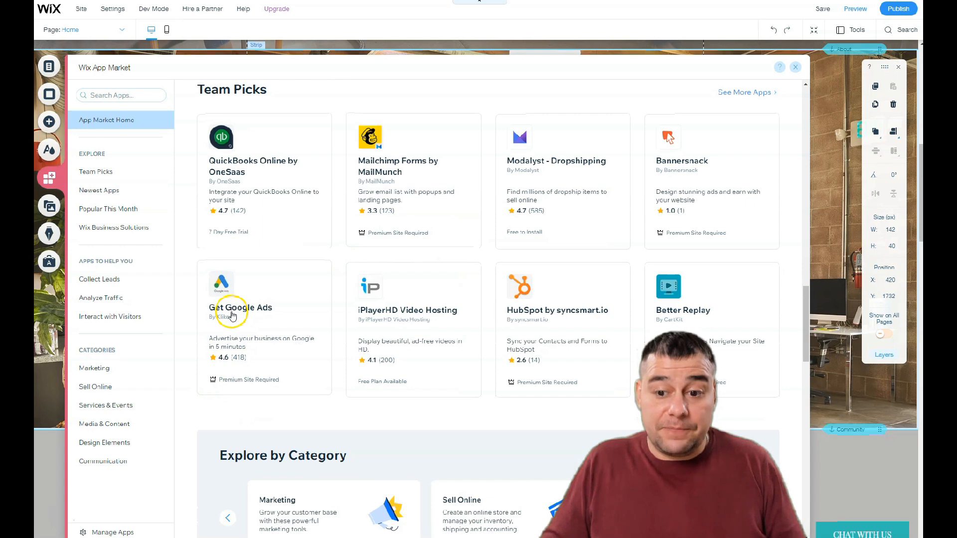
scroll(271, 305, "down", 20)
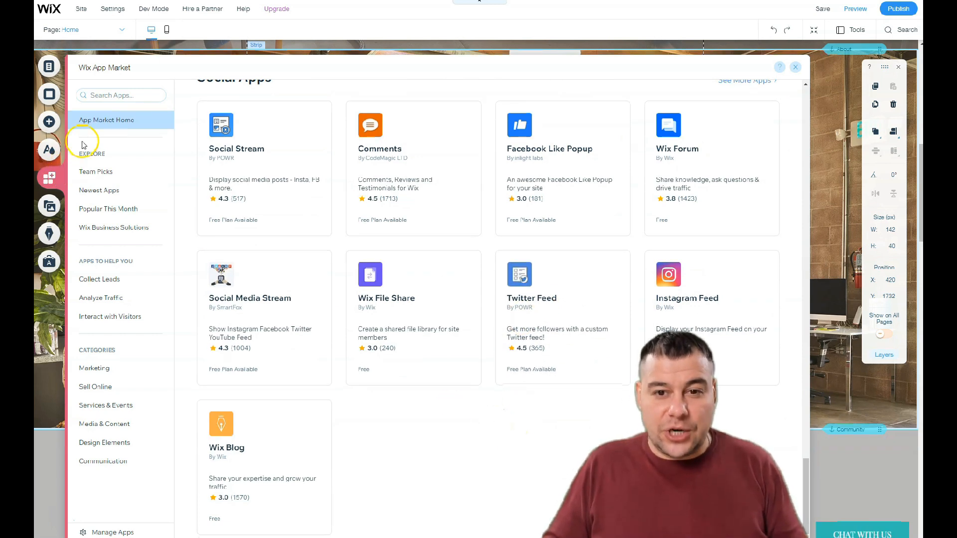
left_click(49, 67)
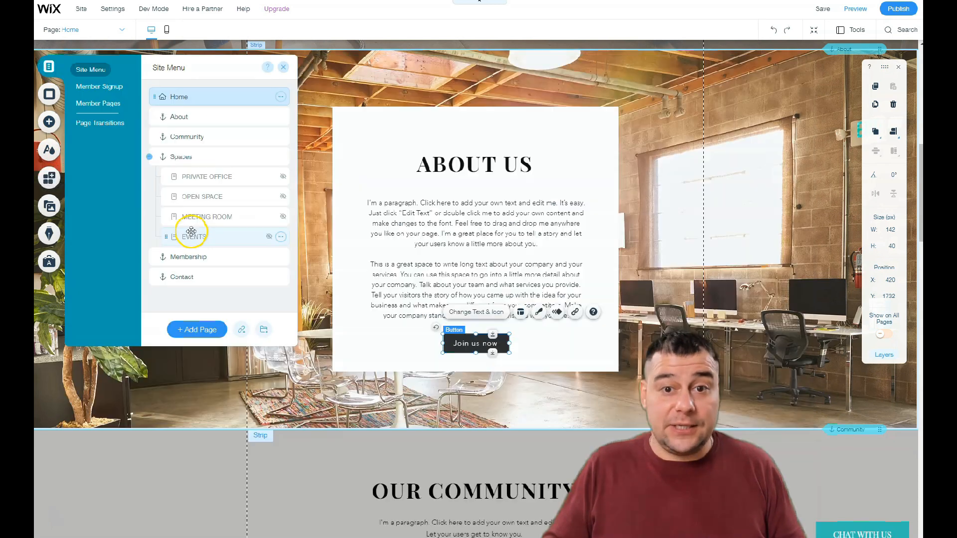
left_click(294, 71)
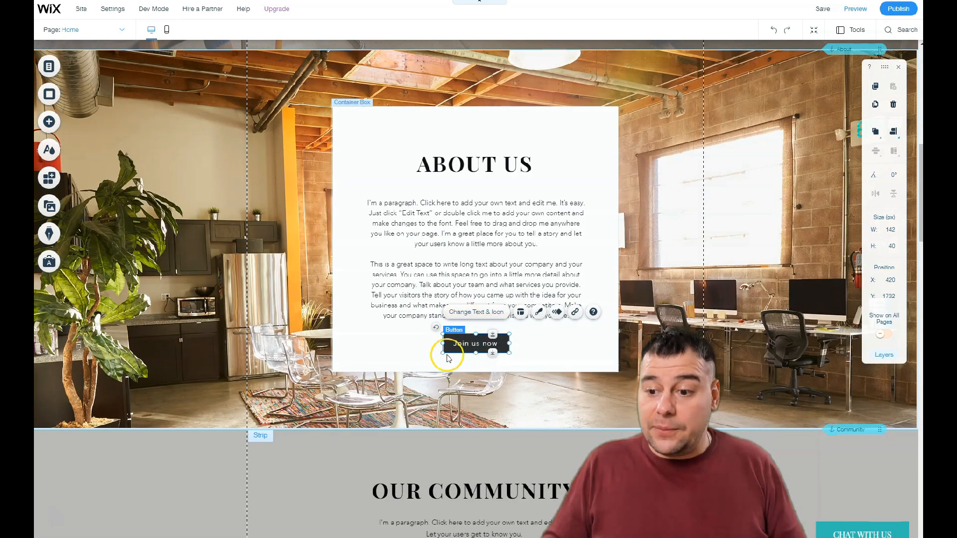
Step: Resize the Join us now button to about 180 by 56 px and keep it centered in the About Us box
left_click_drag(442, 353, 410, 380)
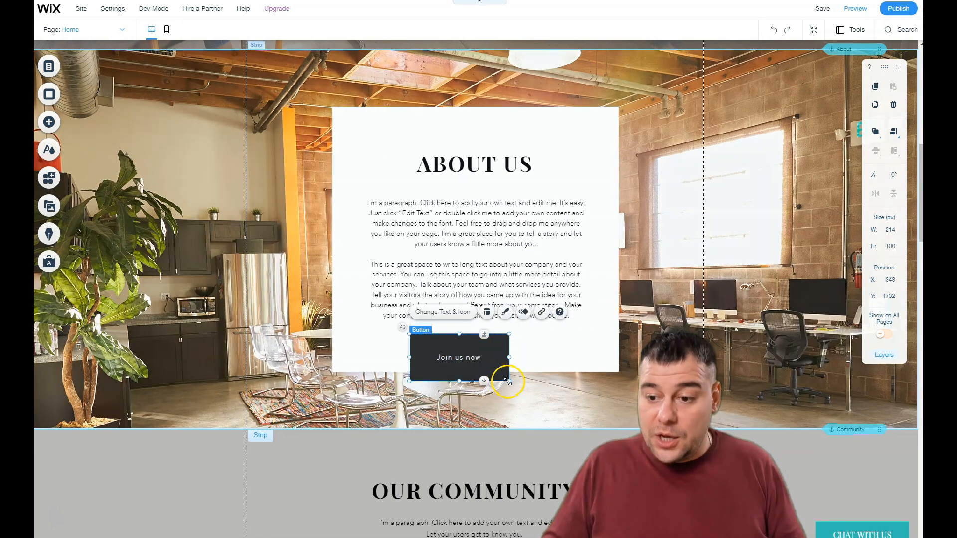
left_click_drag(509, 381, 504, 352)
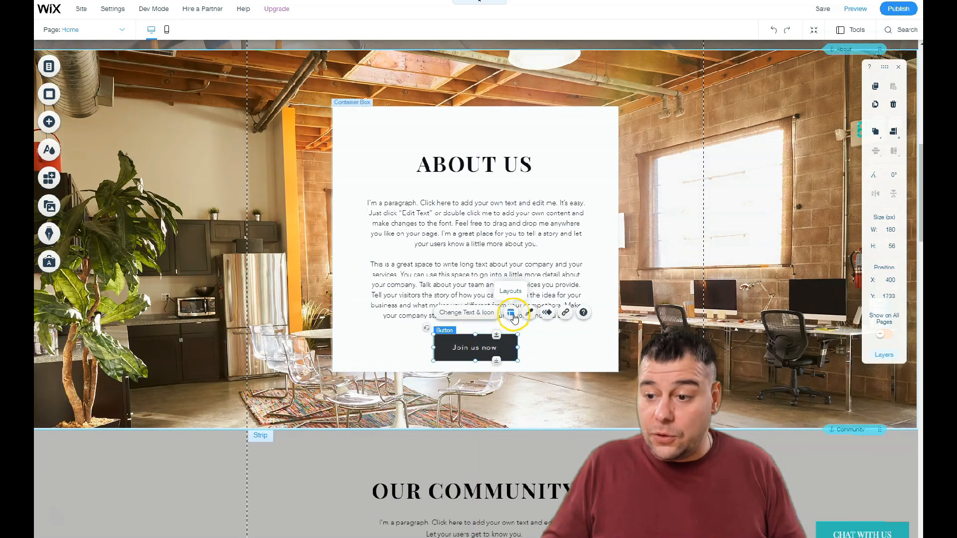
Step: Give the Join us now button a blue gradient fill in its regular state through the custom button design
left_click(528, 314)
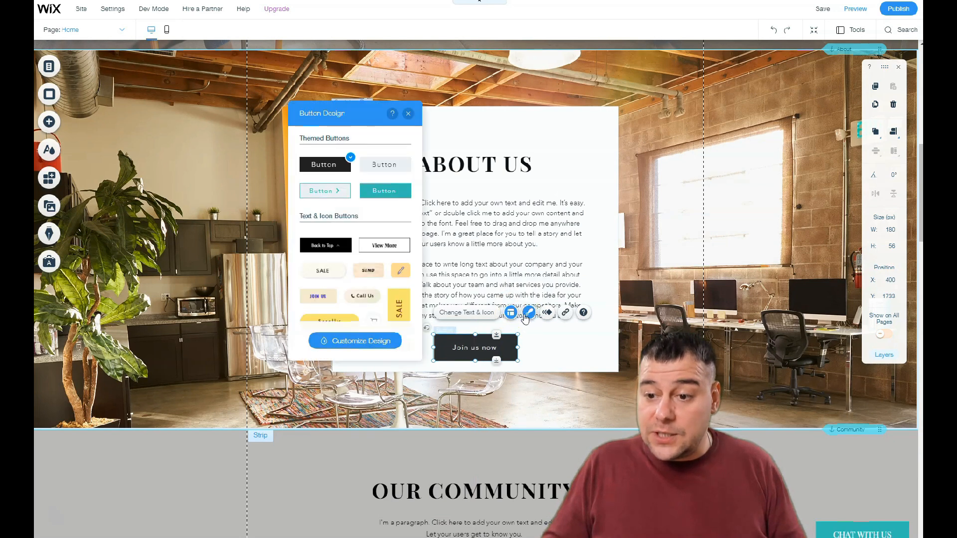
left_click(341, 349)
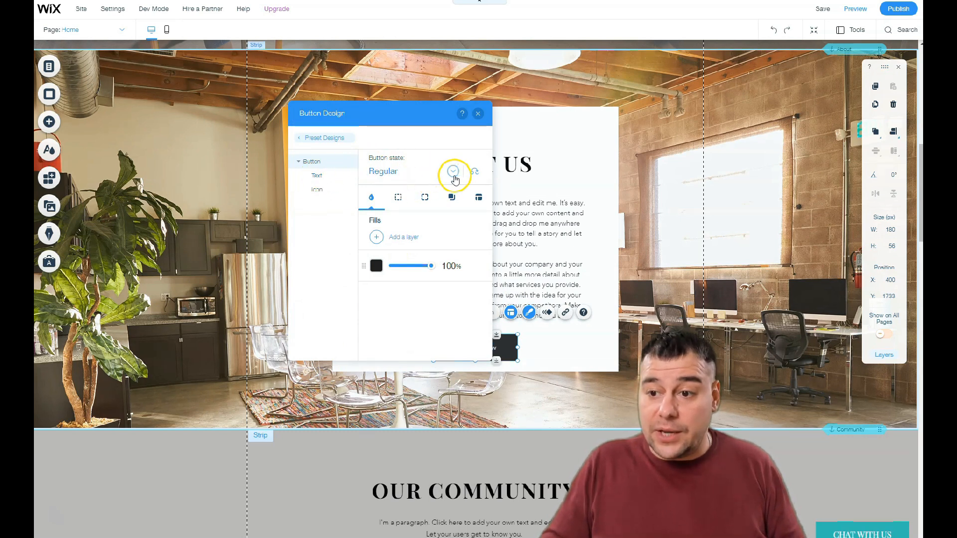
left_click(377, 266)
left_click(323, 283)
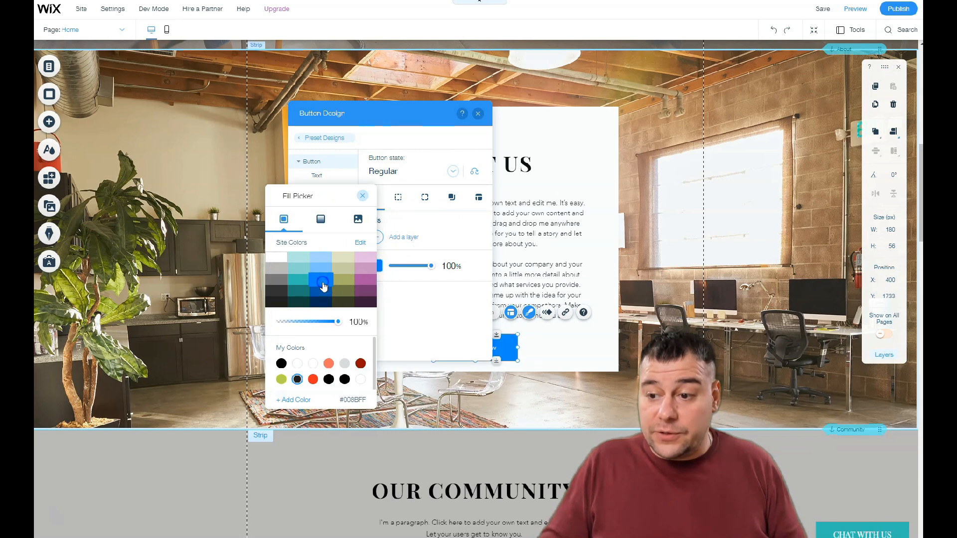
left_click(320, 221)
left_click(363, 196)
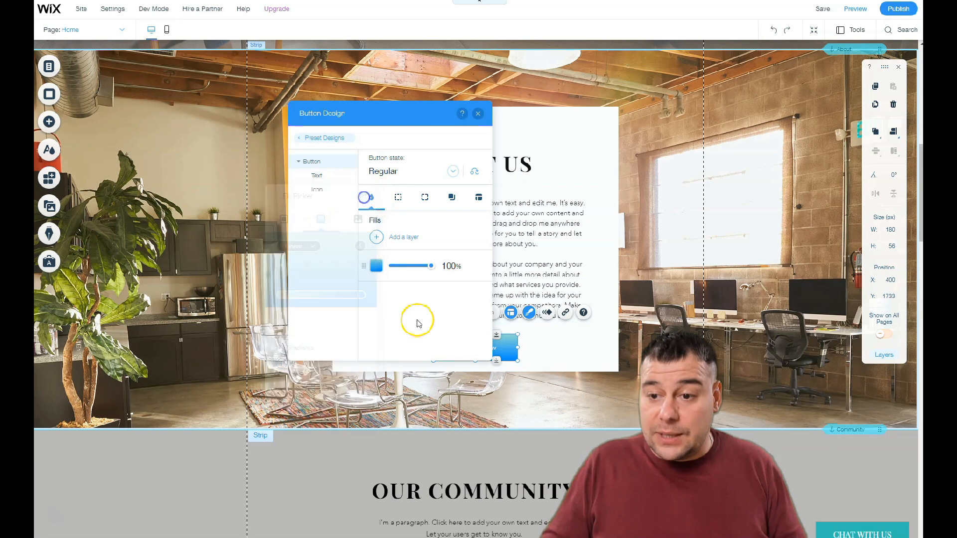
Step: Change the Join us now button's text color to a dark shade and finish the button design
left_click(317, 177)
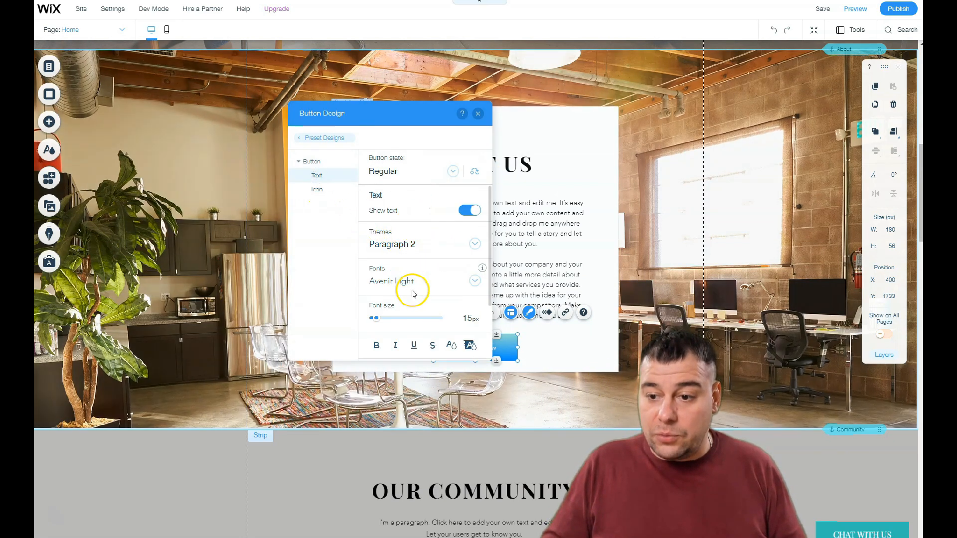
left_click(452, 345)
left_click(286, 258)
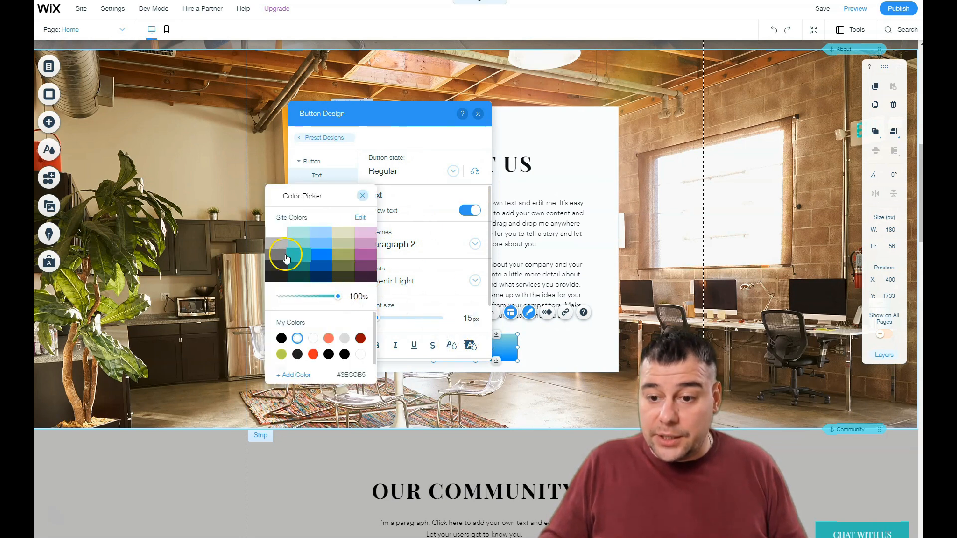
left_click(242, 225)
left_click(478, 113)
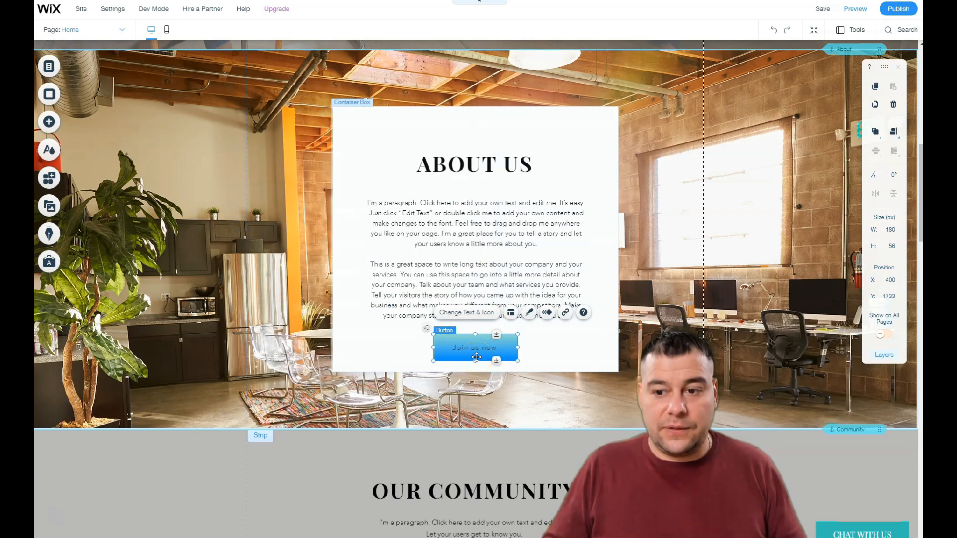
left_click(479, 345)
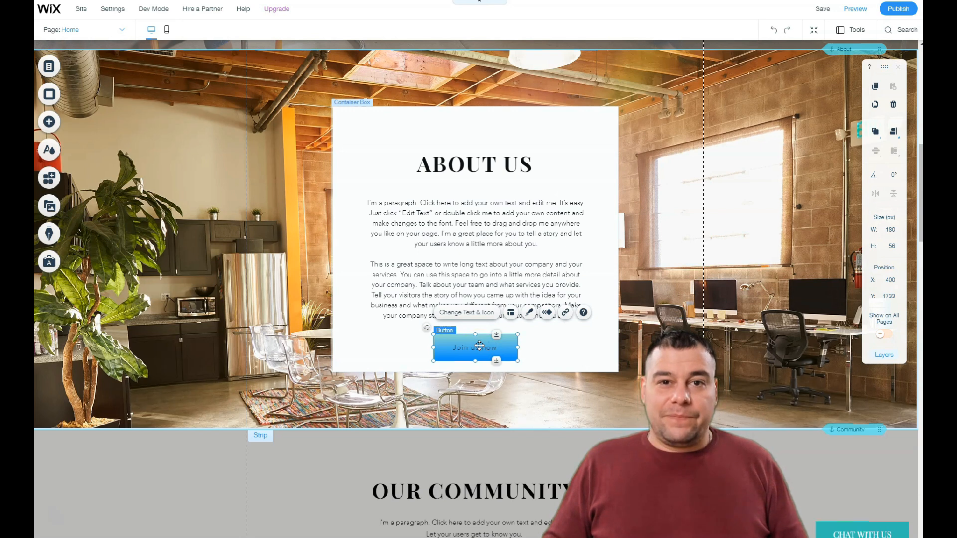
Step: Add a social bar with gray round icons centered below the About Us box
left_click(48, 122)
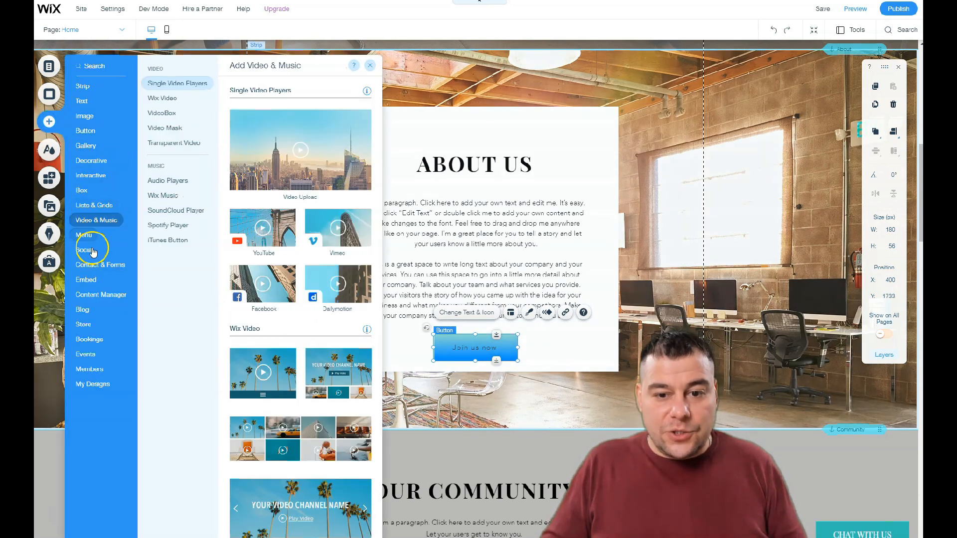
mouse_move(92, 252)
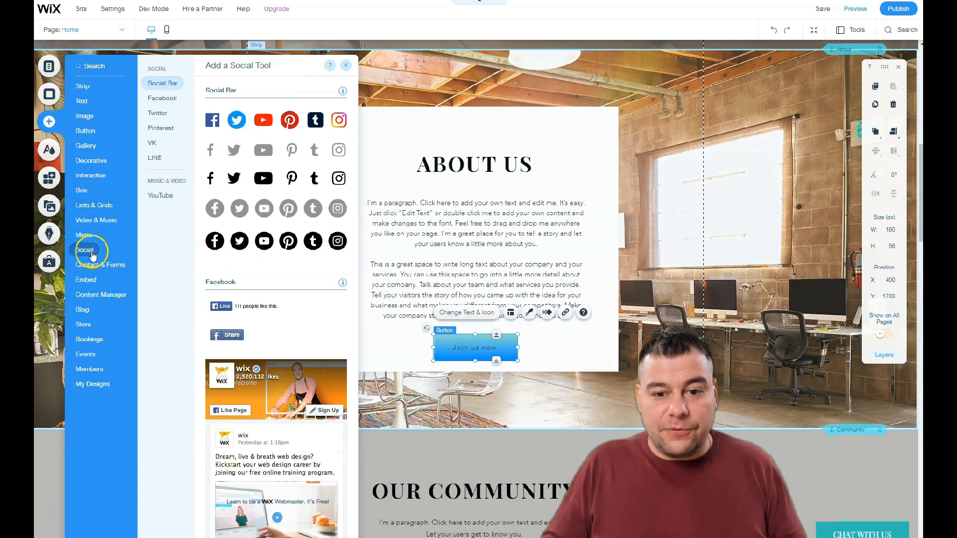
left_click_drag(262, 208, 473, 397)
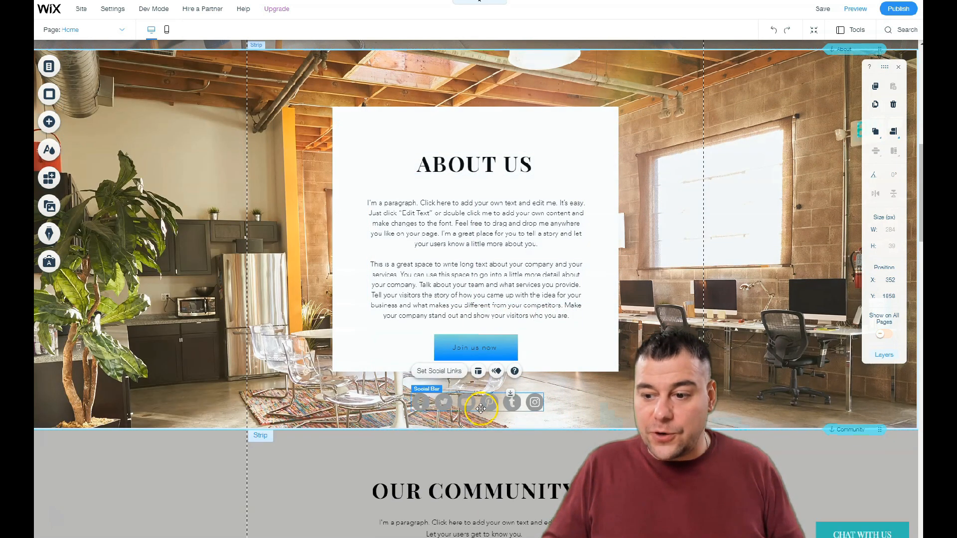
Step: Darken the About Us strip background by setting image opacity to 25% and the black color behind the image to 100%
left_click(167, 212)
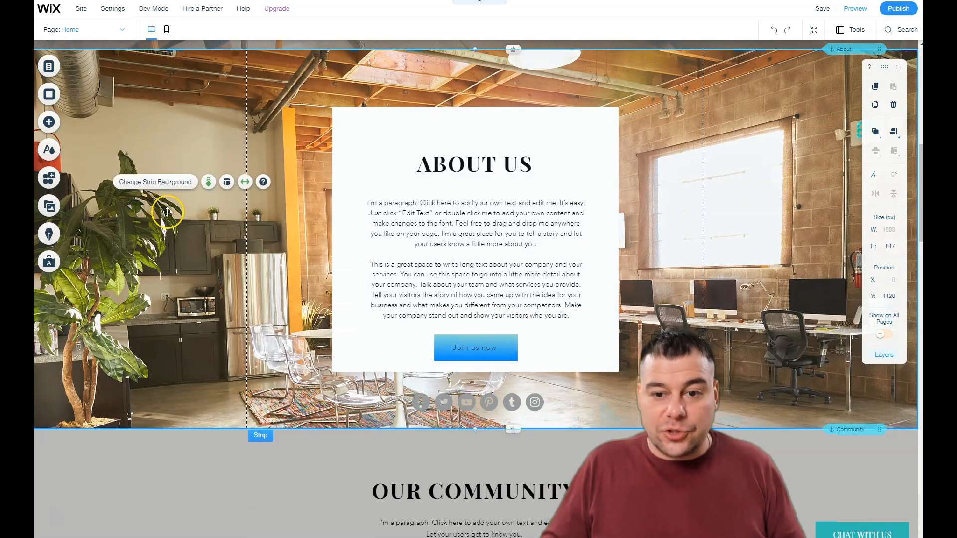
left_click(156, 182)
left_click(161, 322)
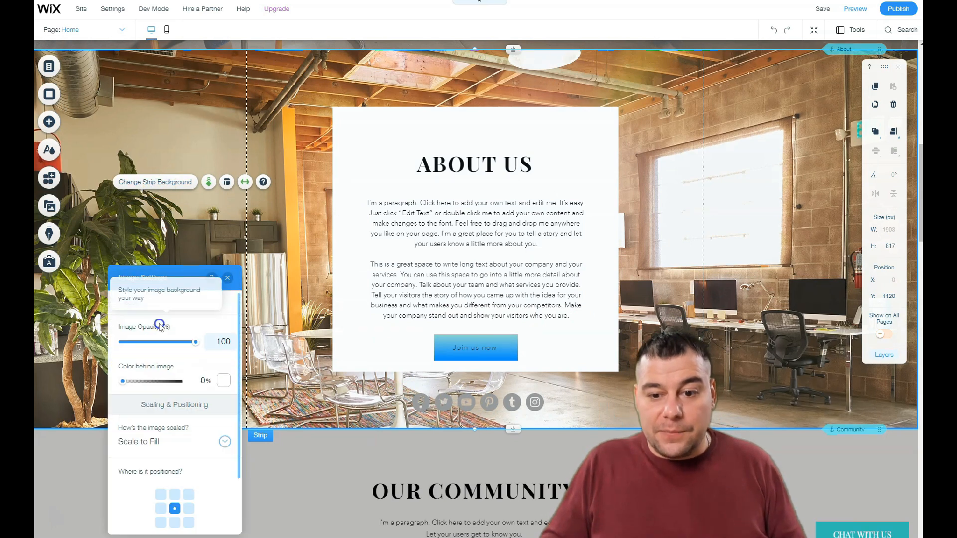
left_click_drag(194, 348, 151, 344)
left_click_drag(121, 382, 186, 386)
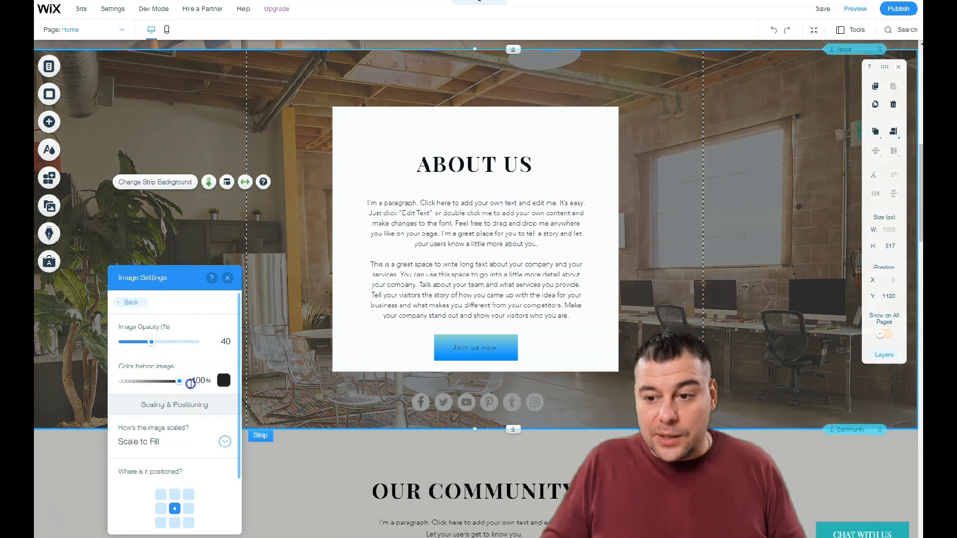
left_click_drag(151, 343, 143, 345)
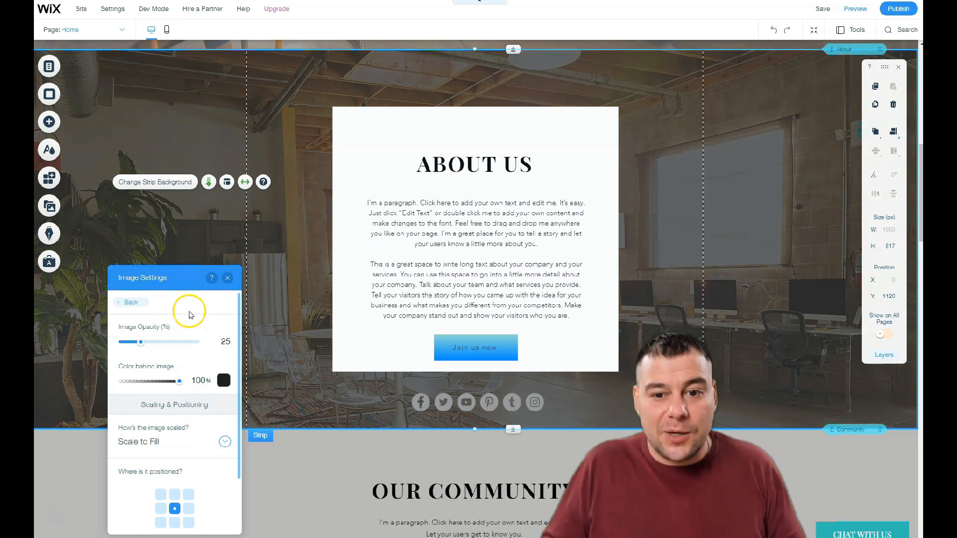
left_click(228, 278)
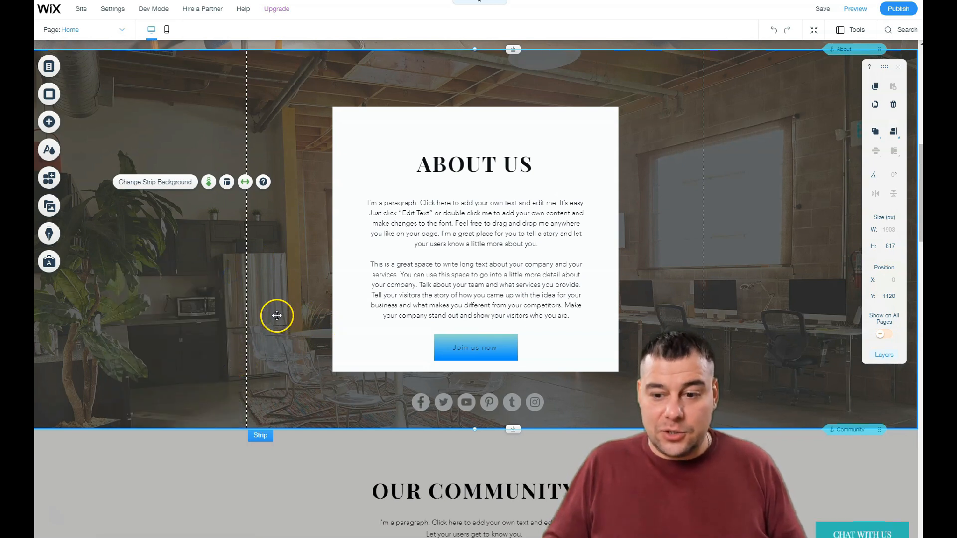
Step: Look over the Our Community and Spaces sections of the Home page and return to the Co-Working header
scroll(291, 356, "down", 5)
scroll(291, 357, "down", 4)
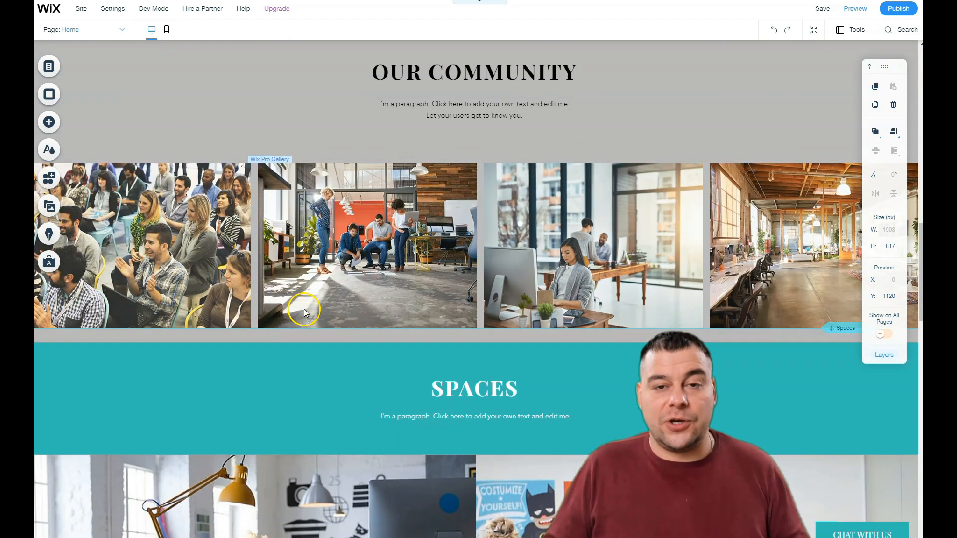
scroll(303, 318, "down", 2)
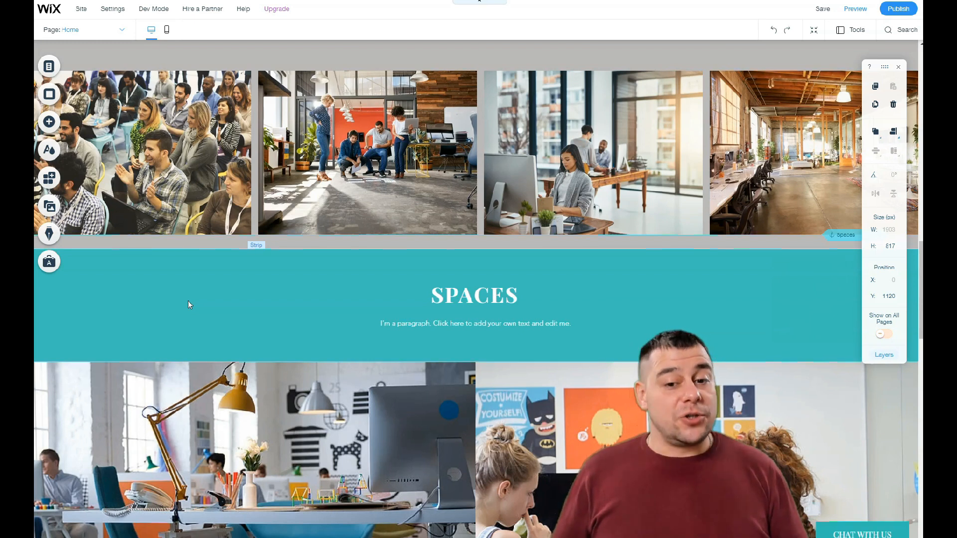
left_click(196, 303)
scroll(342, 271, "down", 5)
scroll(342, 271, "up", 10)
scroll(338, 249, "up", 10)
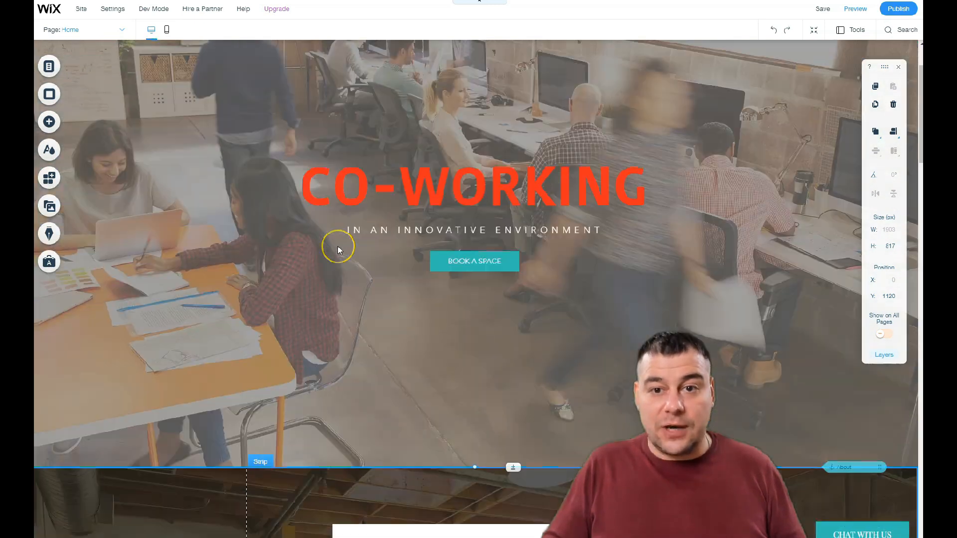
left_click(353, 245)
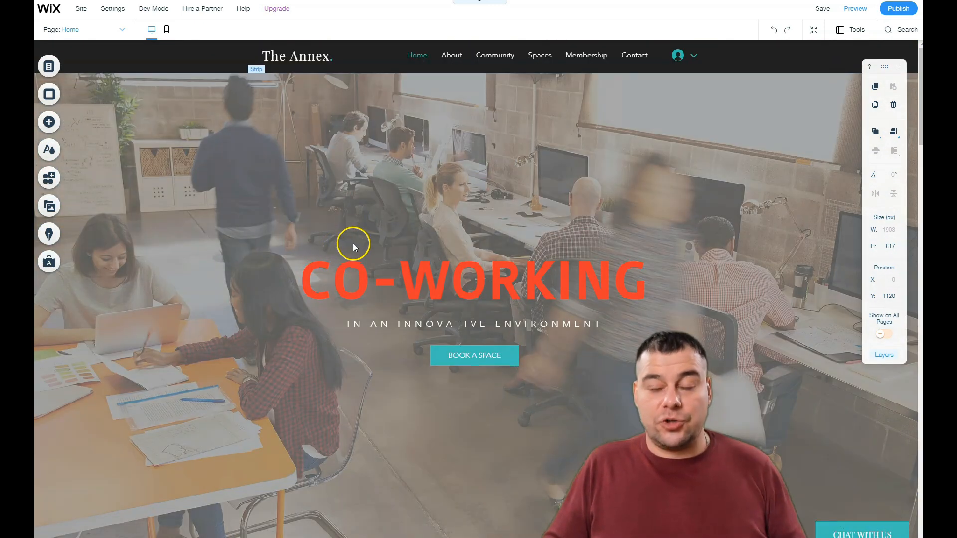
left_click(248, 170)
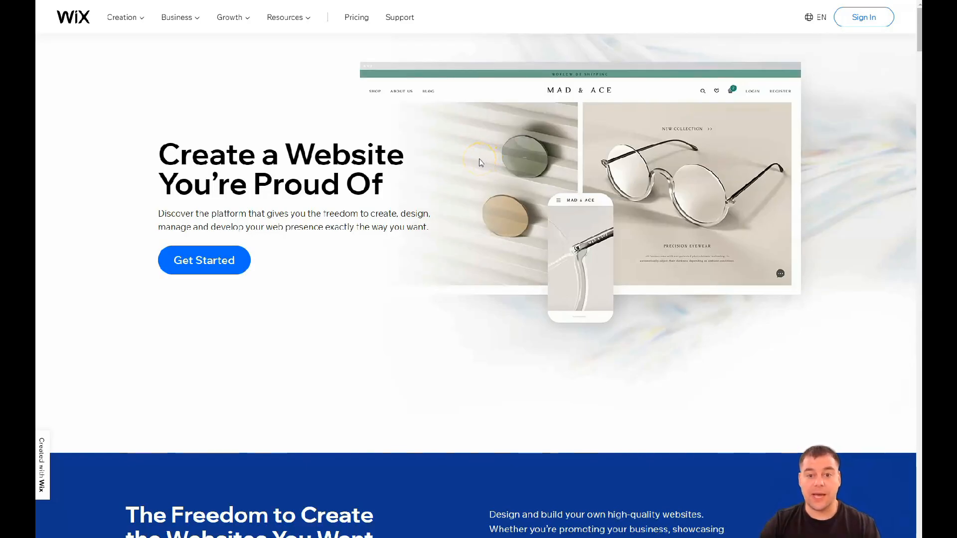
Step: Look through the Wix home page from the introduction past the website templates and Wix Editor sections to the built-in business tools
scroll(476, 184, "down", 4)
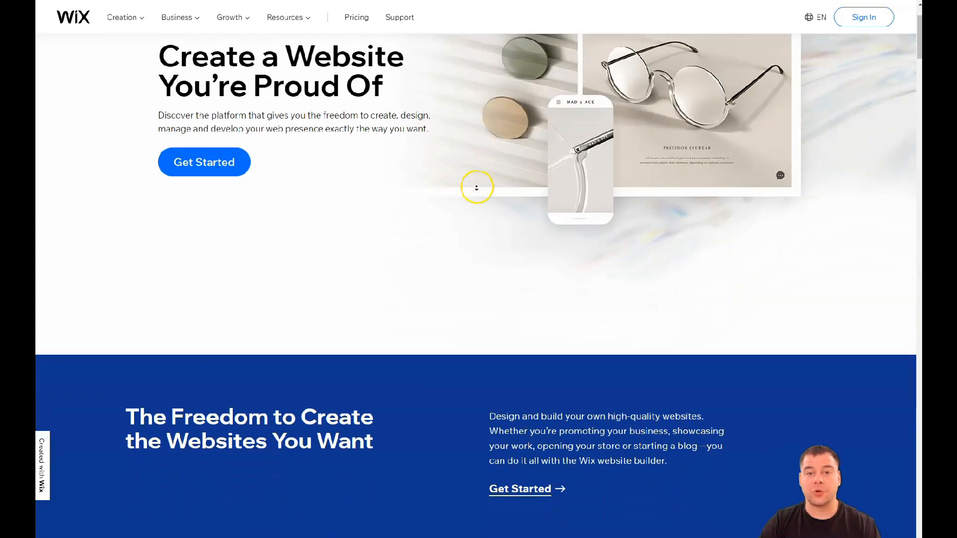
scroll(476, 193, "down", 9)
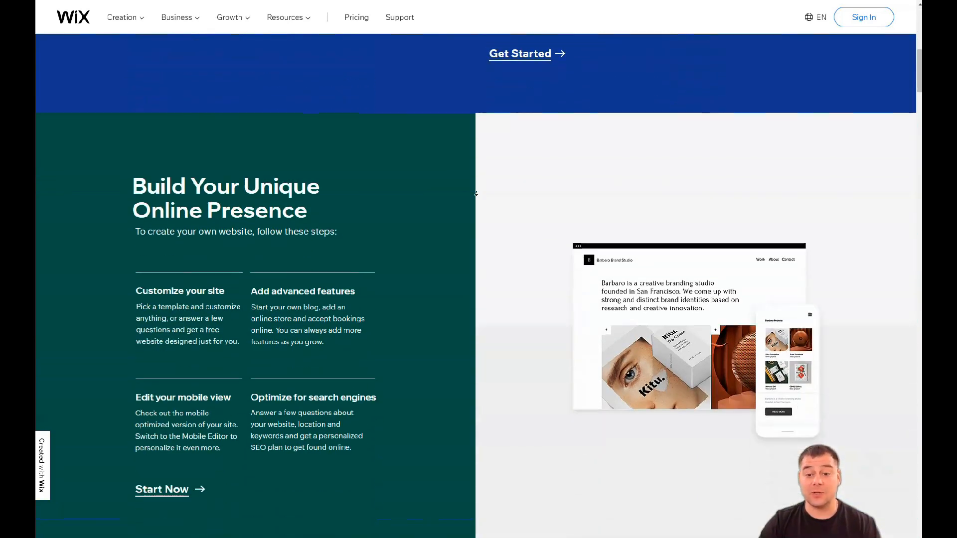
scroll(476, 193, "down", 8)
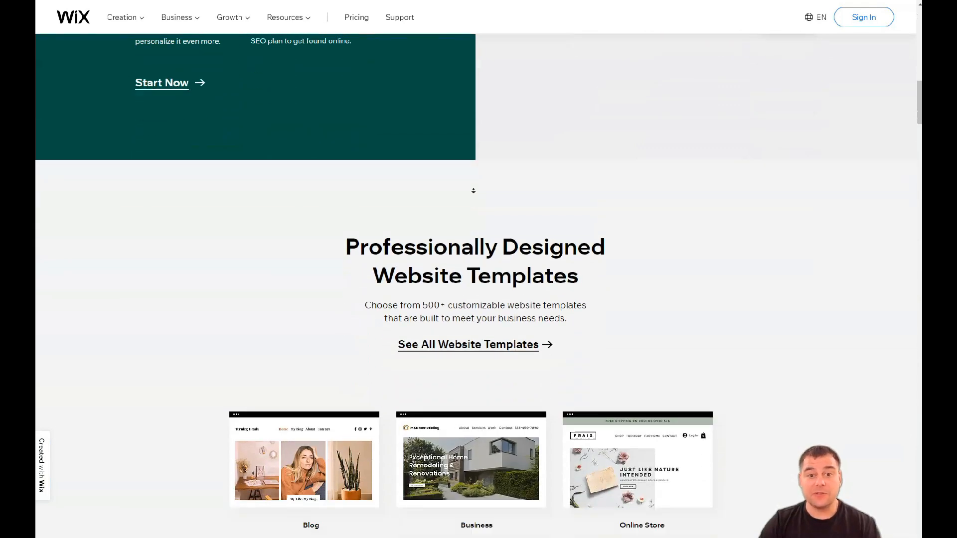
scroll(472, 185, "down", 6)
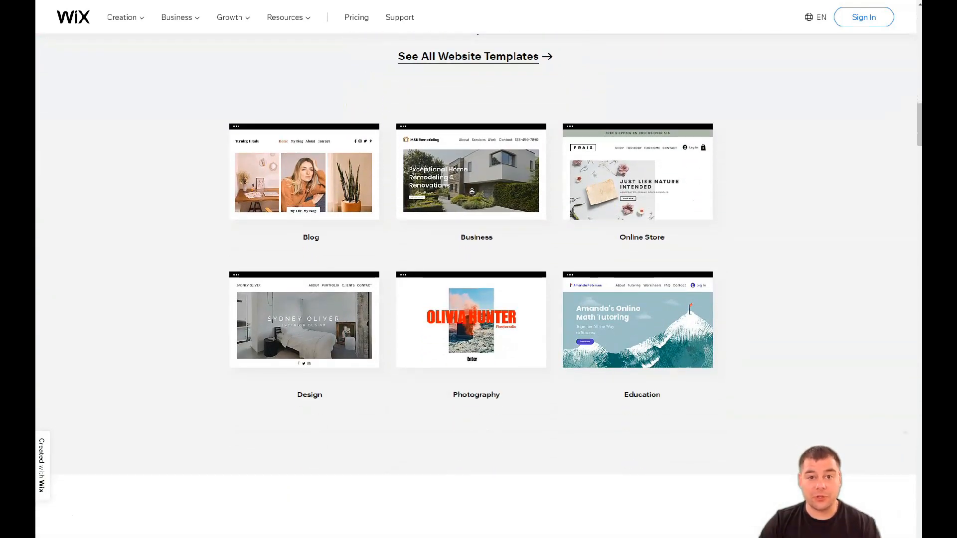
scroll(472, 191, "down", 7)
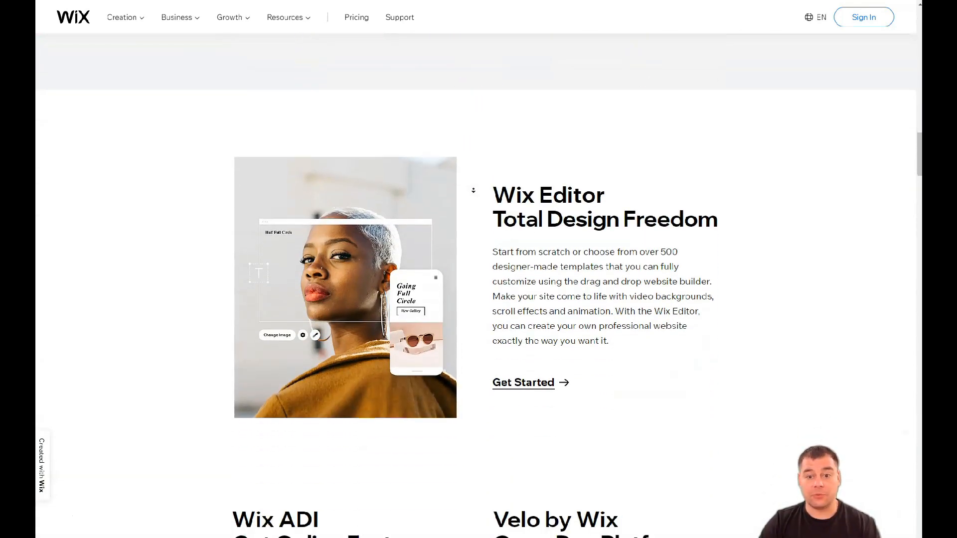
scroll(474, 190, "down", 8)
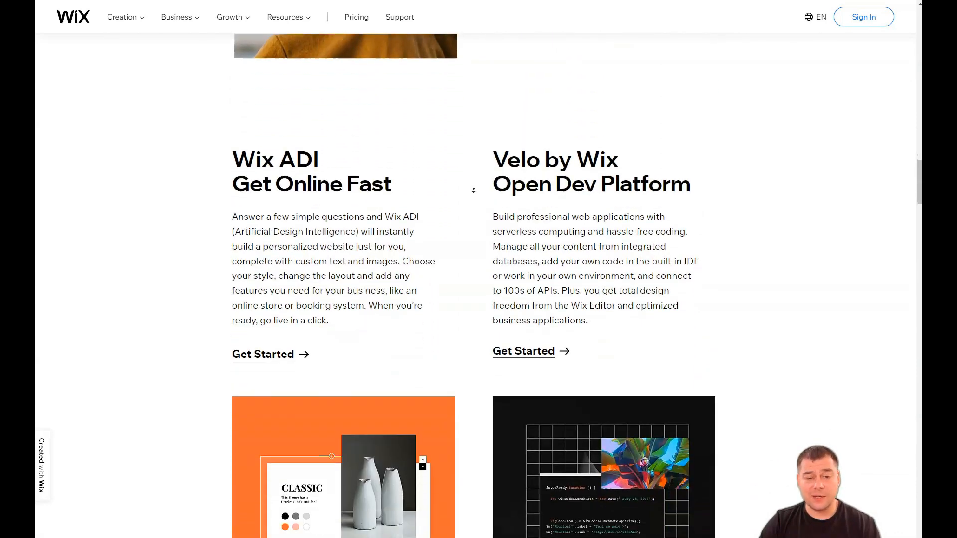
scroll(473, 190, "down", 7)
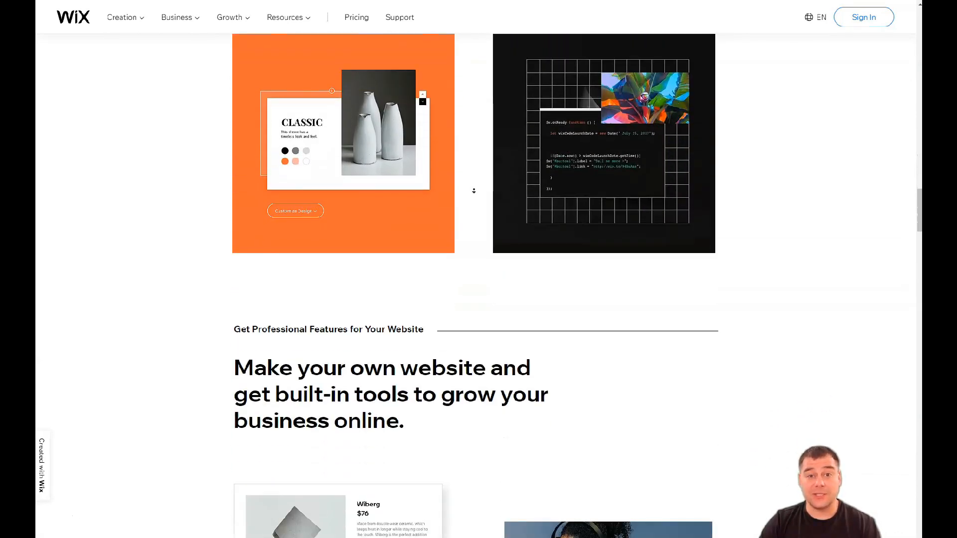
scroll(474, 190, "down", 6)
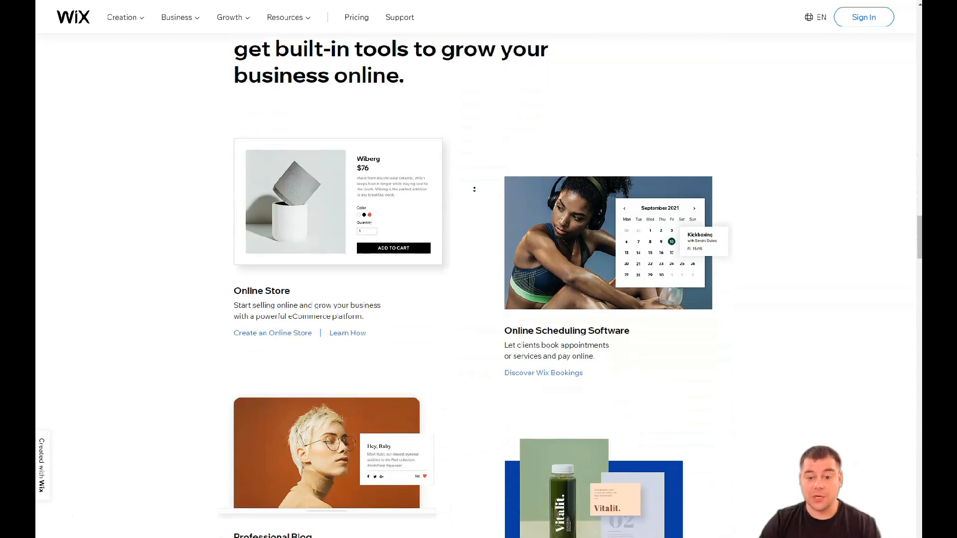
scroll(474, 189, "down", 7)
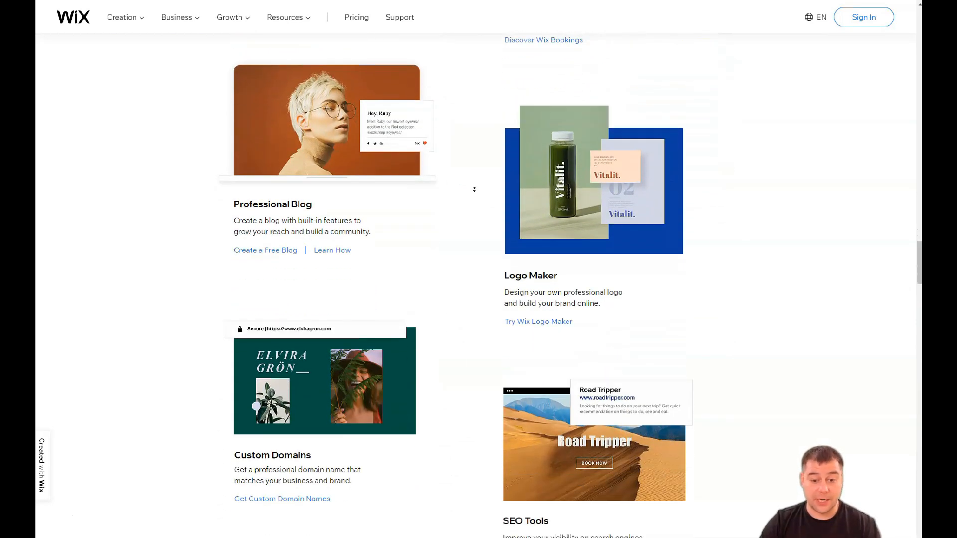
scroll(474, 189, "down", 6)
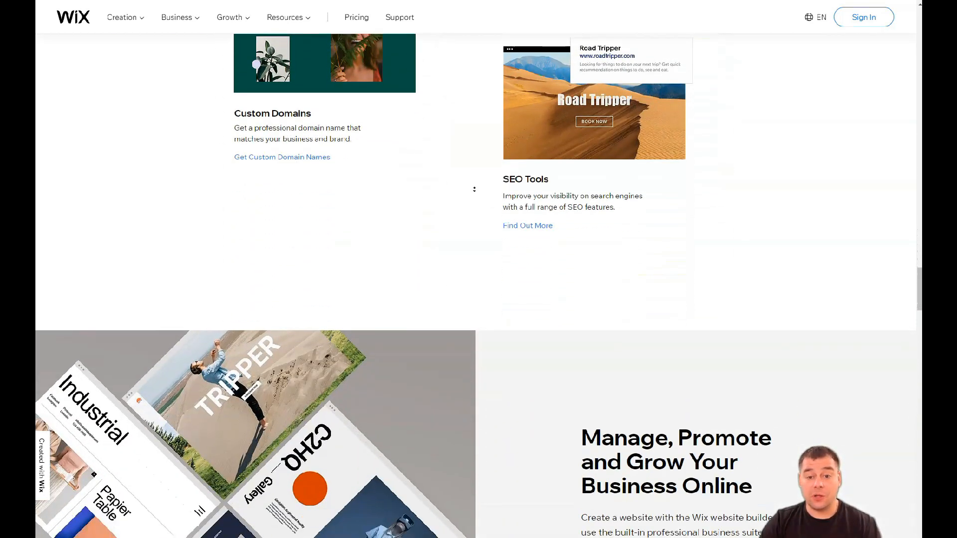
Step: Read the rest of the Wix home page, from Manage, Promote and Grow Your Business Online through the FAQ
scroll(475, 186, "down", 5)
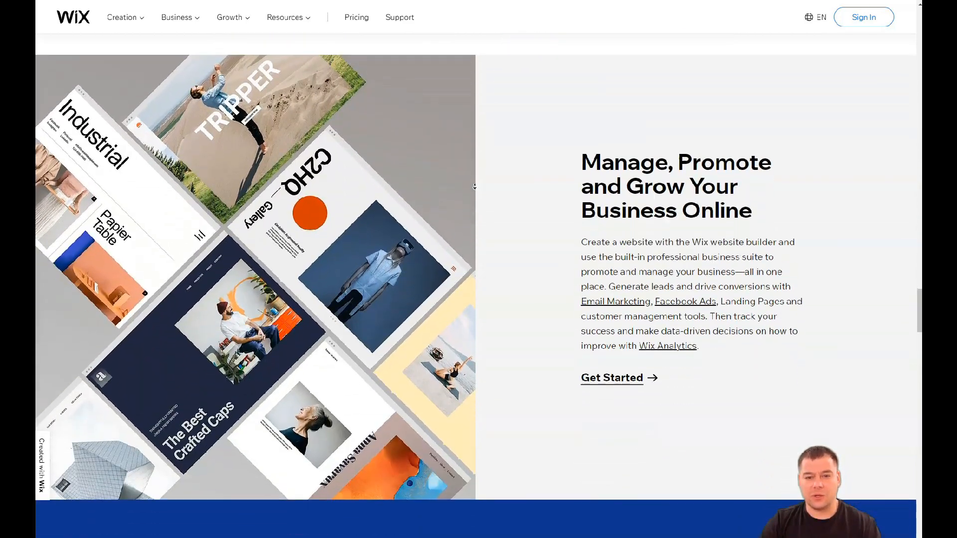
scroll(474, 186, "down", 5)
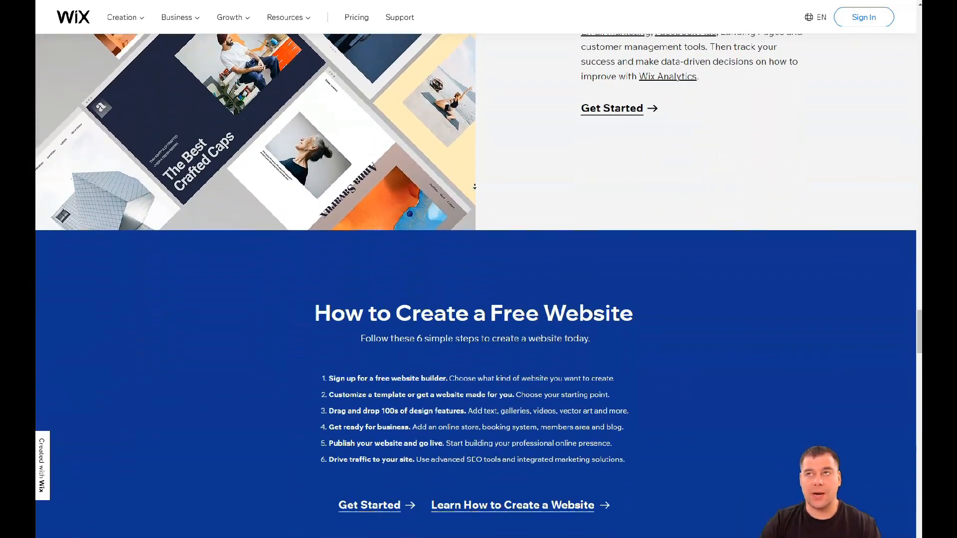
scroll(475, 186, "down", 5)
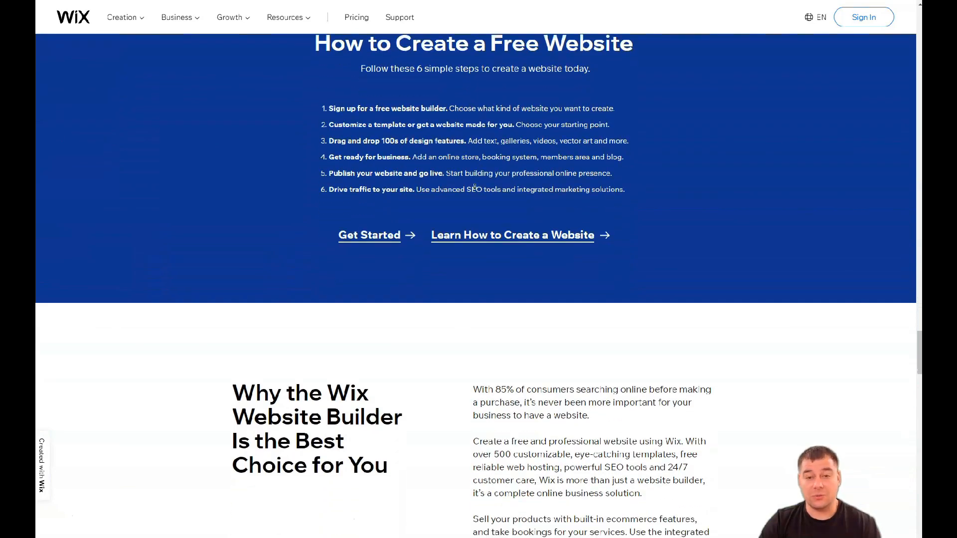
scroll(474, 187, "down", 5)
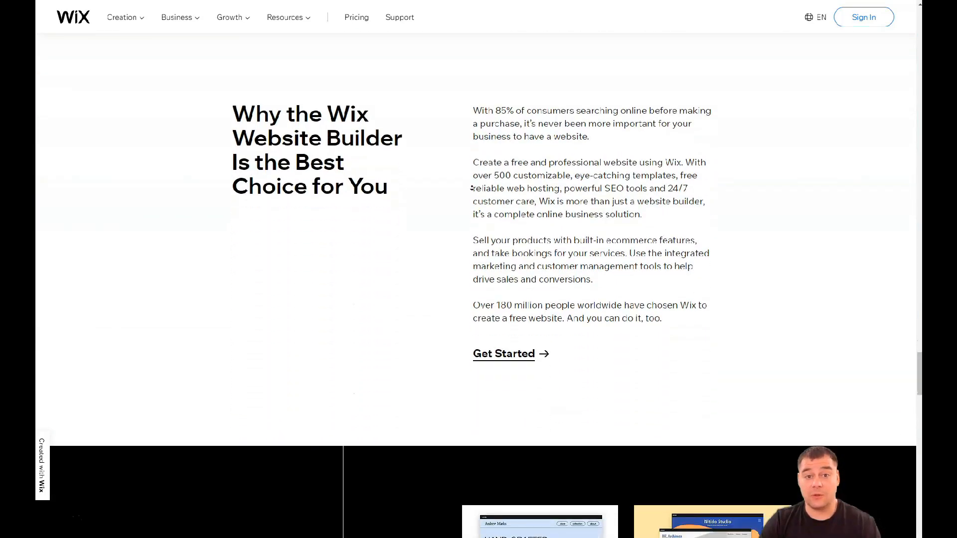
scroll(469, 189, "down", 7)
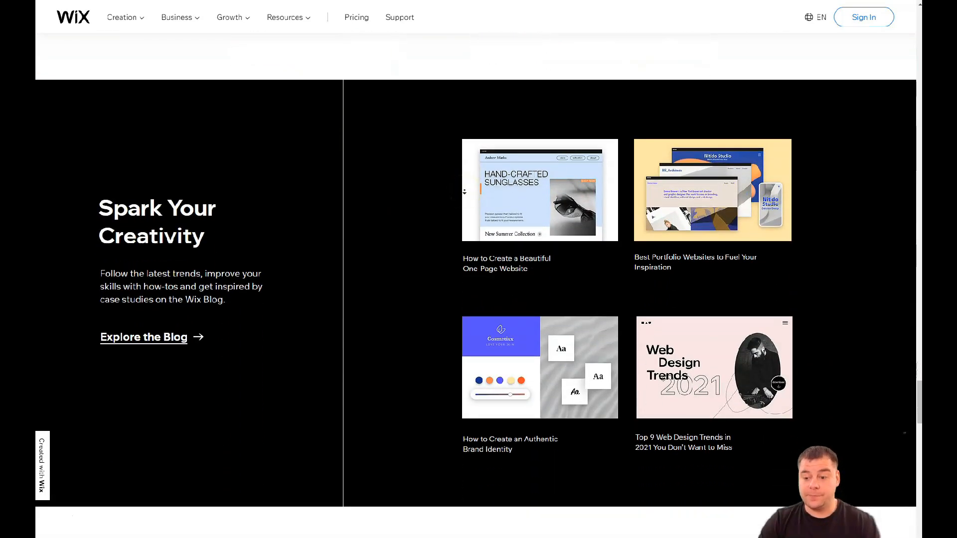
scroll(470, 186, "down", 7)
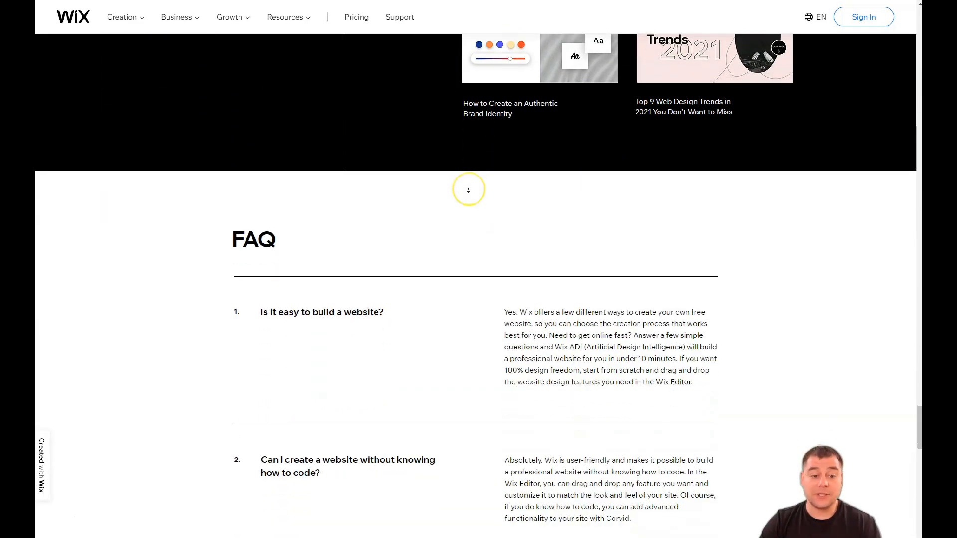
scroll(468, 190, "down", 2)
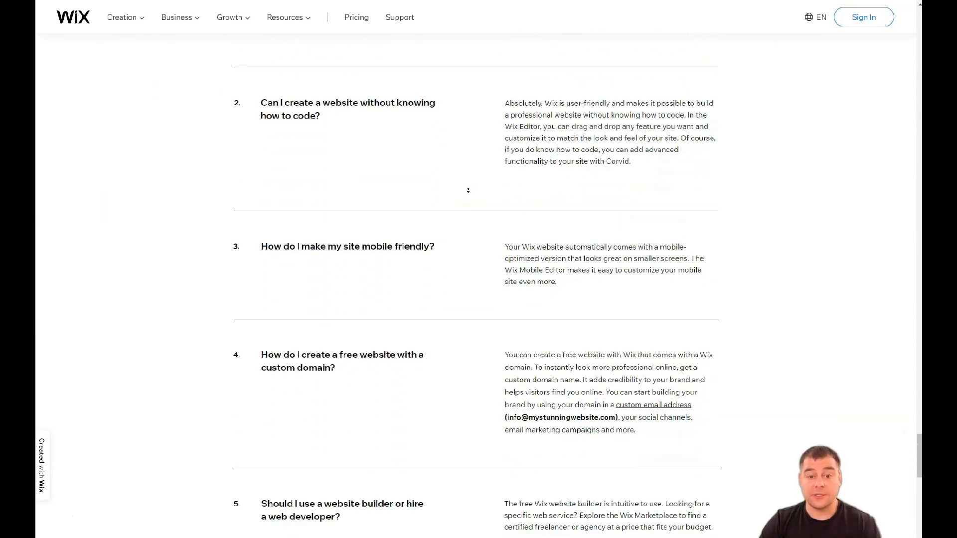
scroll(469, 186, "down", 2)
Step: Review the Wix home page sections in reverse from the FAQ back to the beginning of the page
scroll(472, 133, "up", 1)
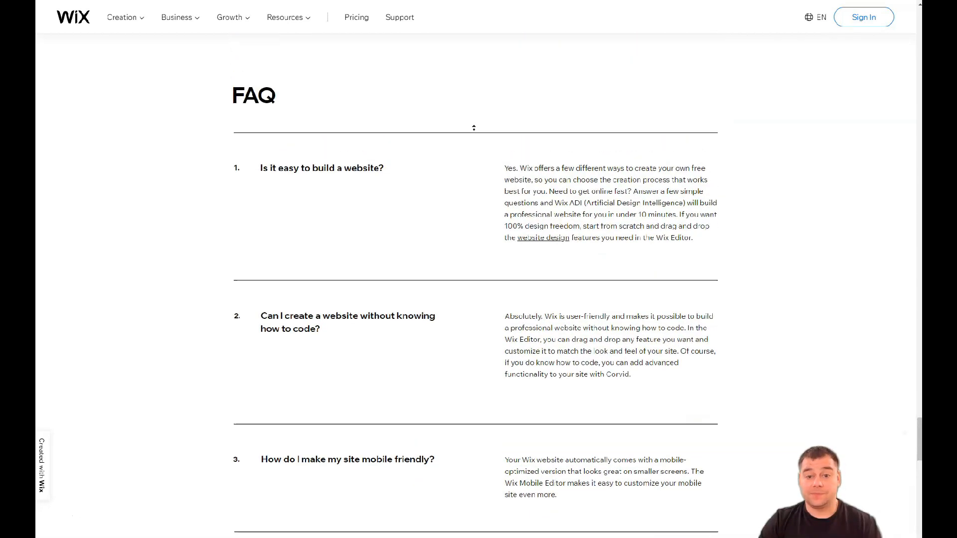
scroll(474, 127, "up", 7)
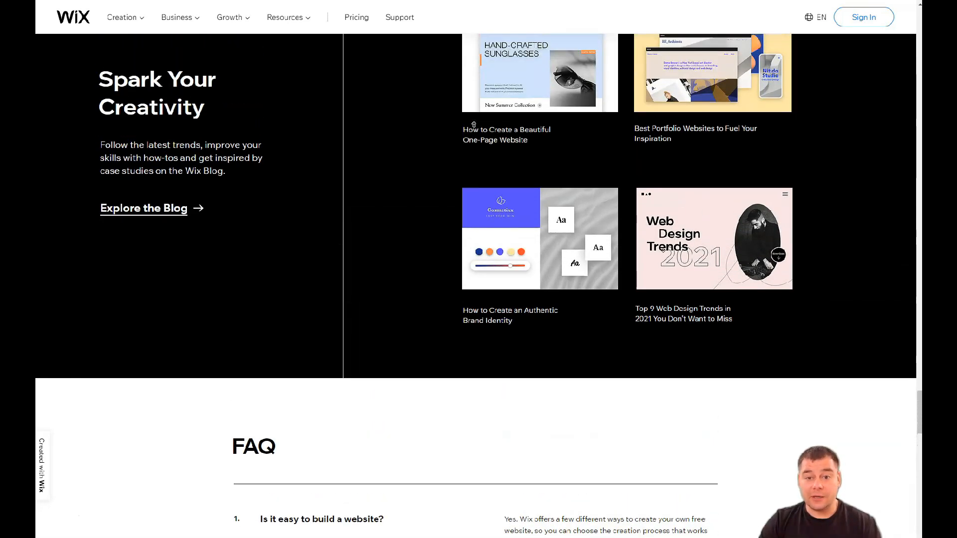
scroll(473, 125, "up", 9)
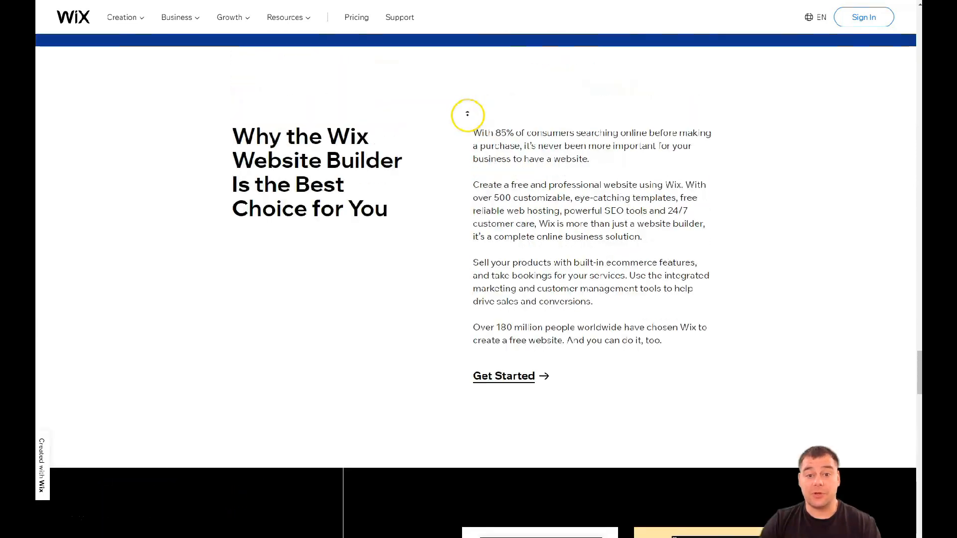
scroll(468, 114, "up", 15)
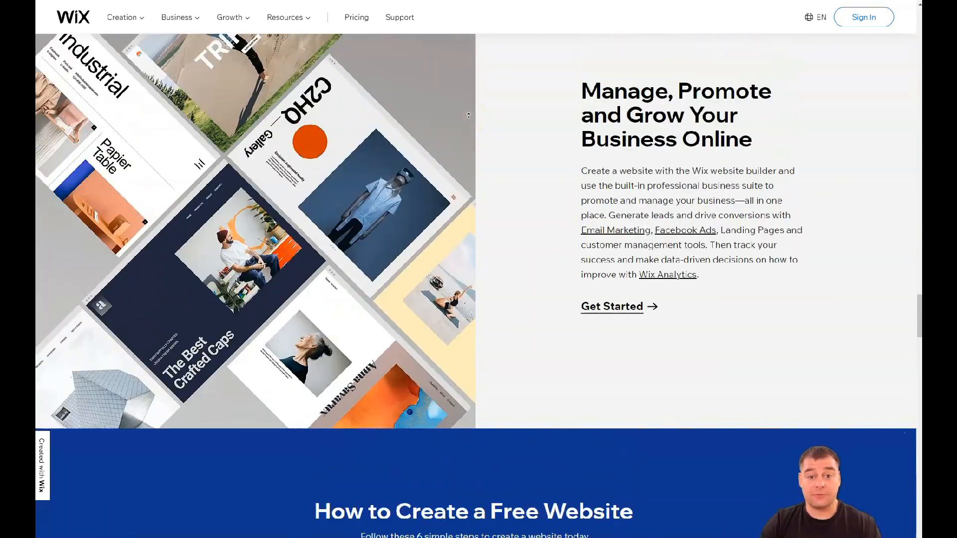
scroll(468, 116, "up", 14)
scroll(469, 115, "up", 14)
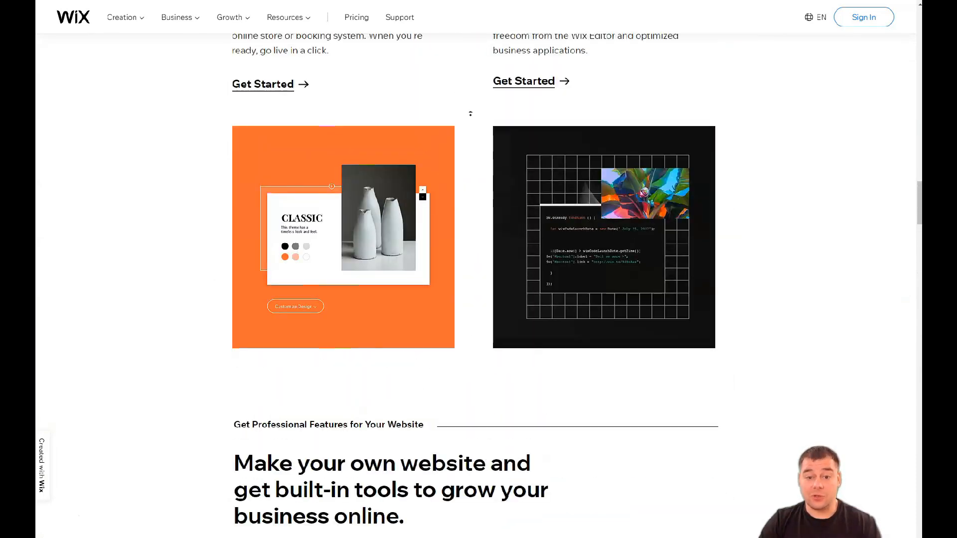
scroll(470, 114, "up", 18)
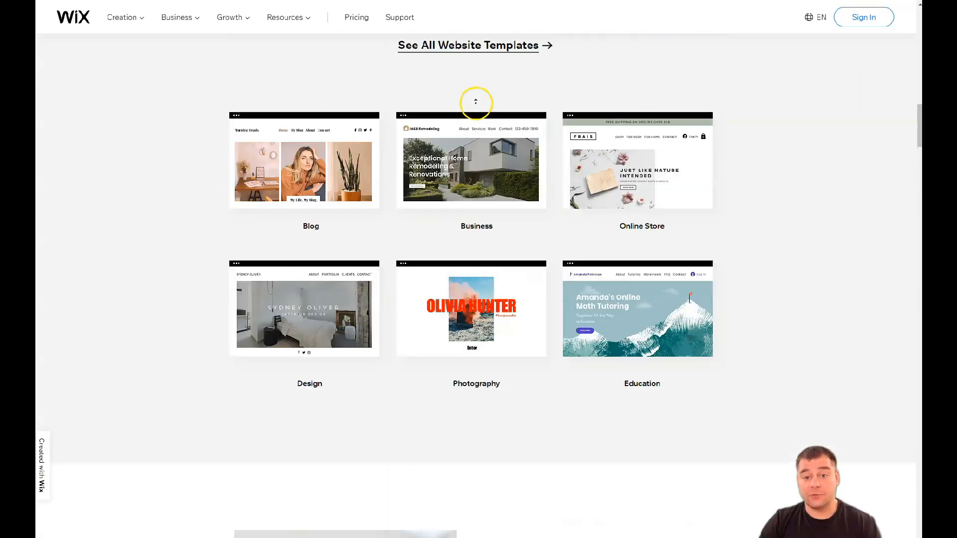
scroll(476, 102, "up", 20)
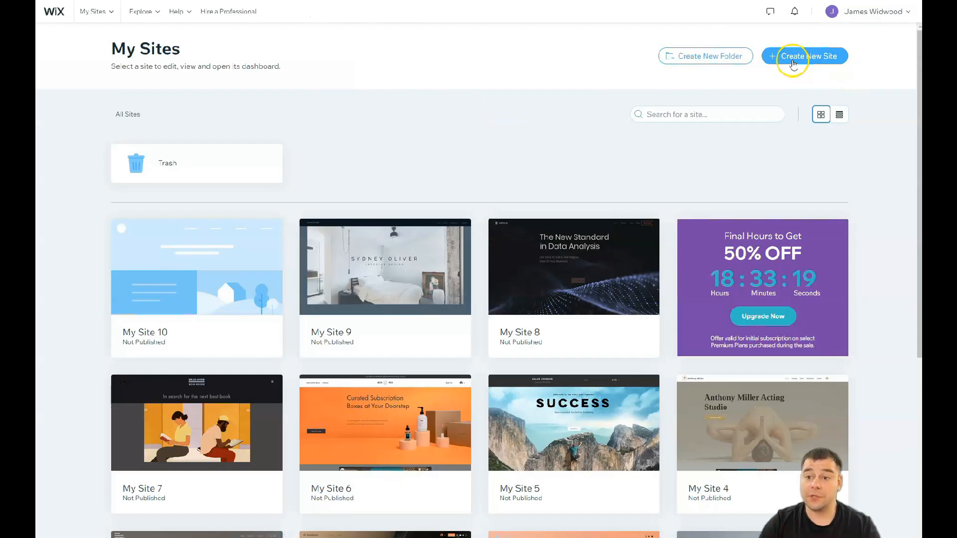
Step: Start a new site of the kind Other and choose to create it in the Editor from a template
left_click(793, 59)
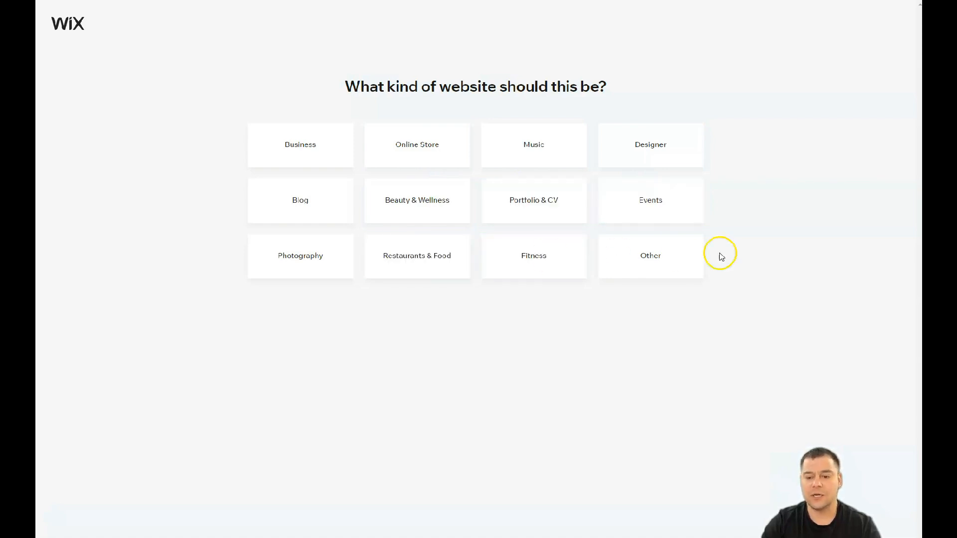
left_click(648, 264)
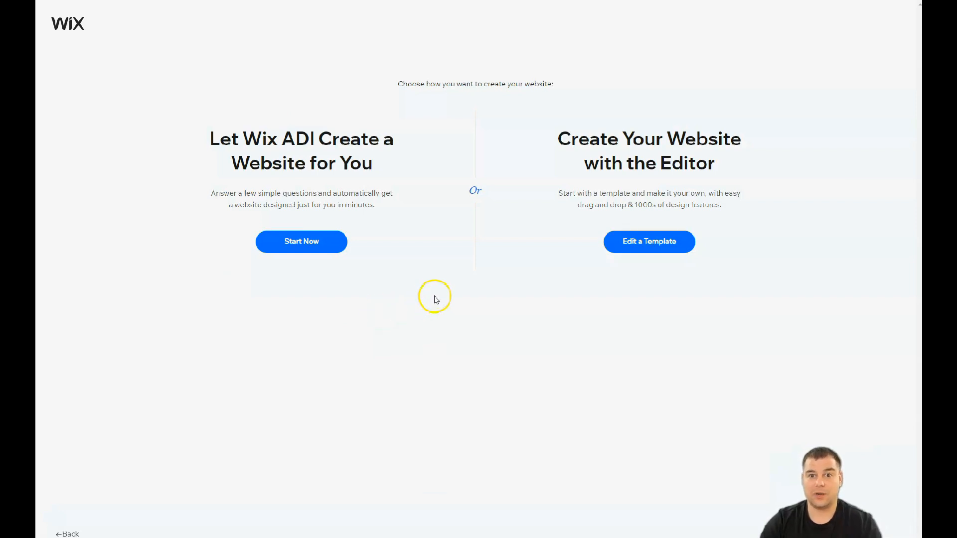
left_click(659, 244)
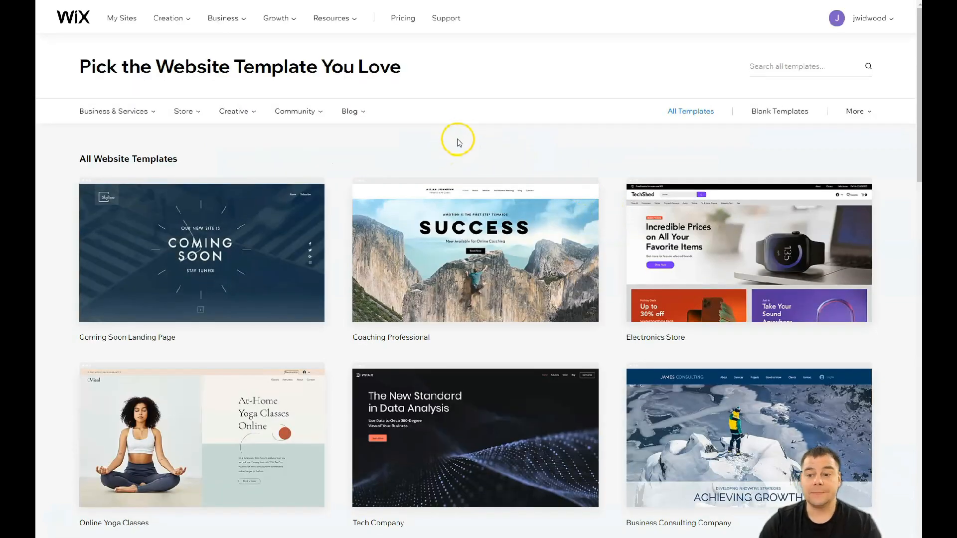
Step: Examine the Business & Services, Creative and Community template categories and look over the Blank Templates layouts
mouse_move(151, 112)
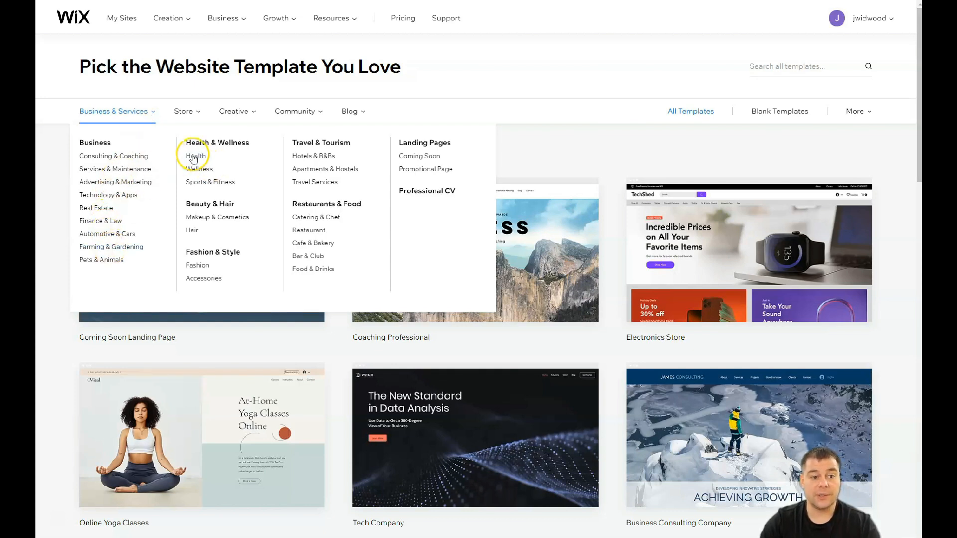
mouse_move(188, 113)
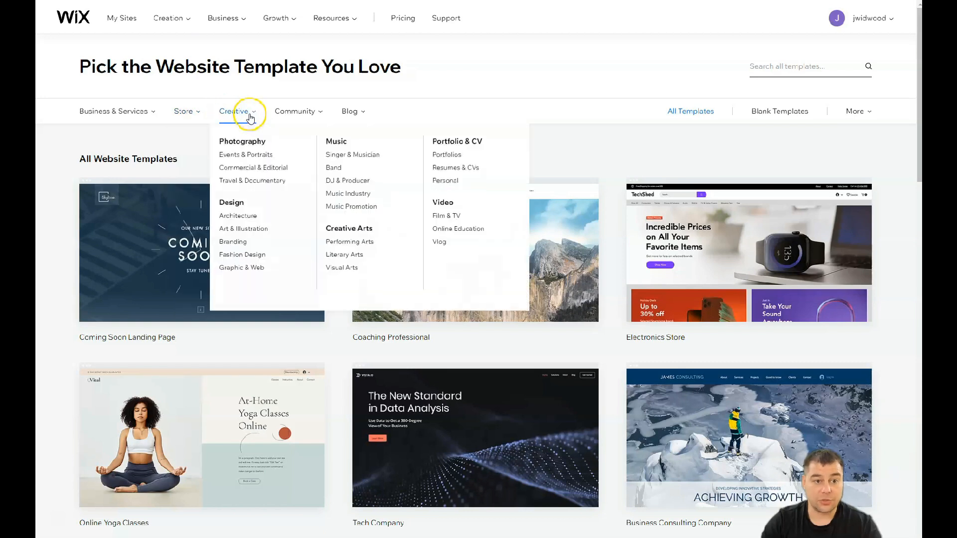
mouse_move(298, 113)
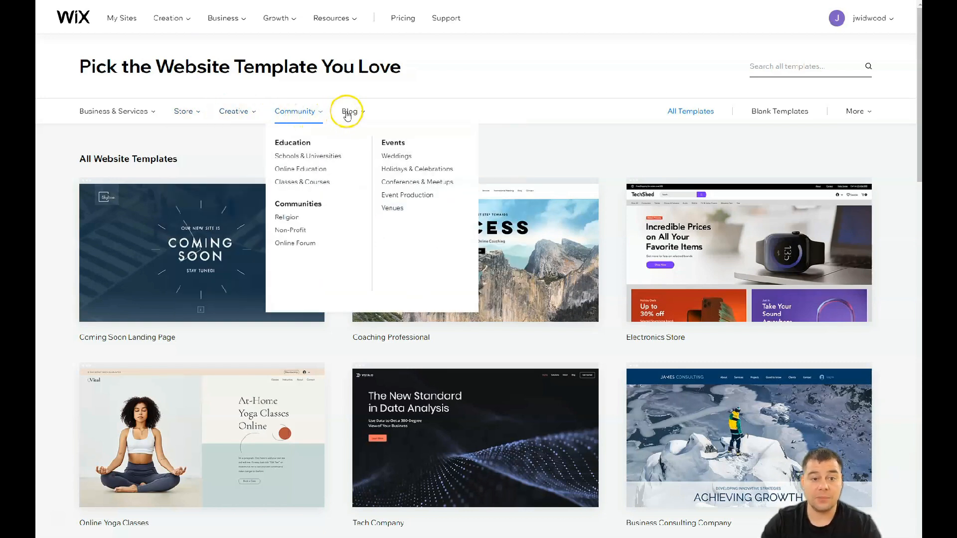
left_click(781, 112)
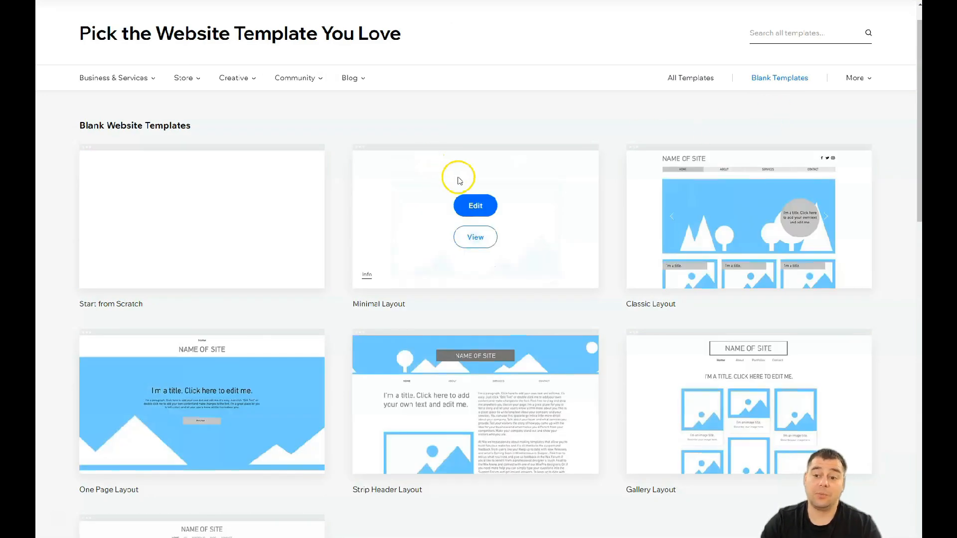
scroll(571, 215, "down", 1)
scroll(571, 215, "down", 3)
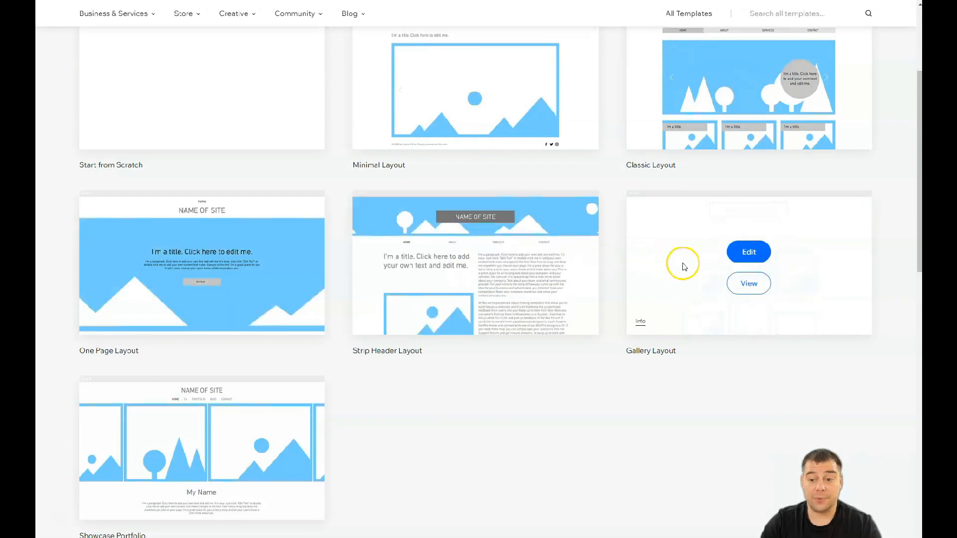
scroll(363, 239, "down", 6)
scroll(485, 260, "up", 8)
scroll(485, 260, "up", 2)
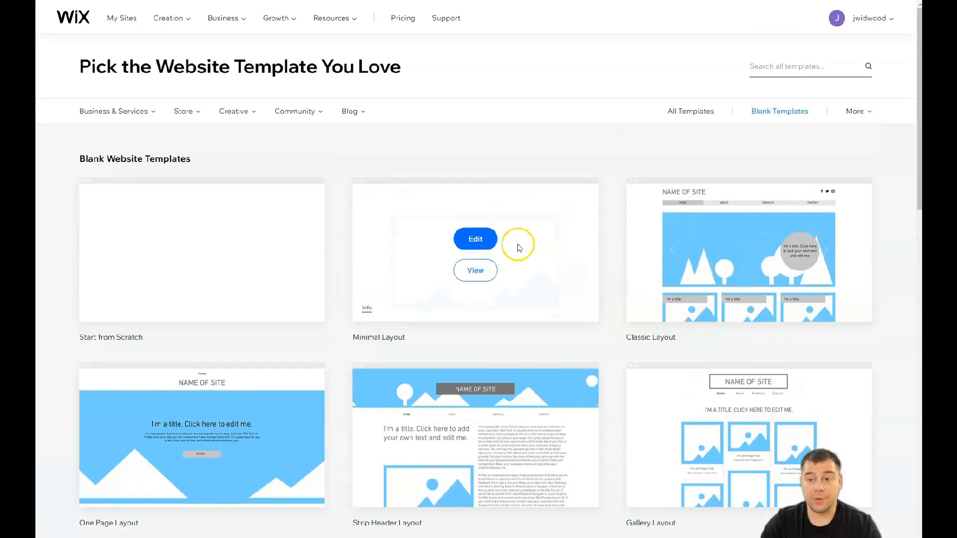
Step: Browse all website templates, looking over the first and fifth pages of the library
mouse_move(865, 111)
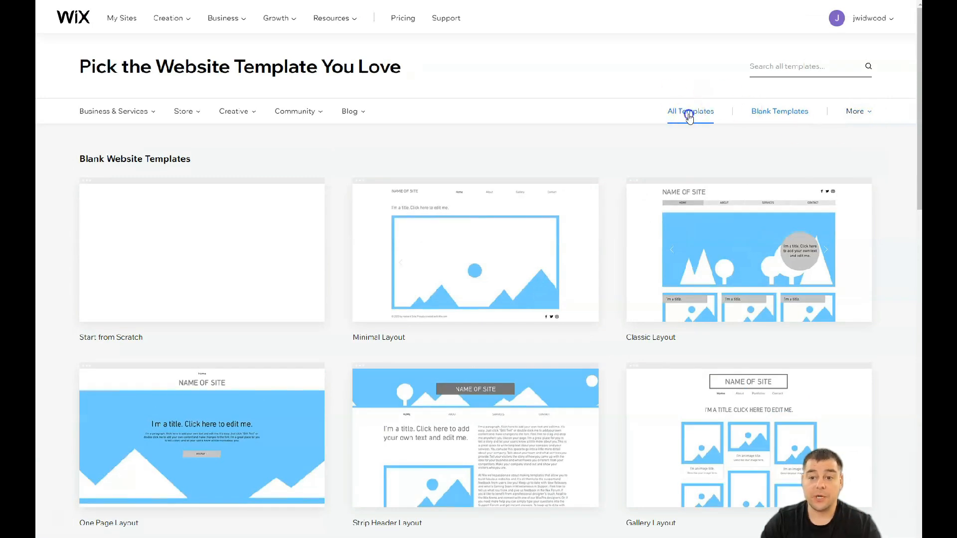
left_click(689, 112)
scroll(548, 329, "down", 6)
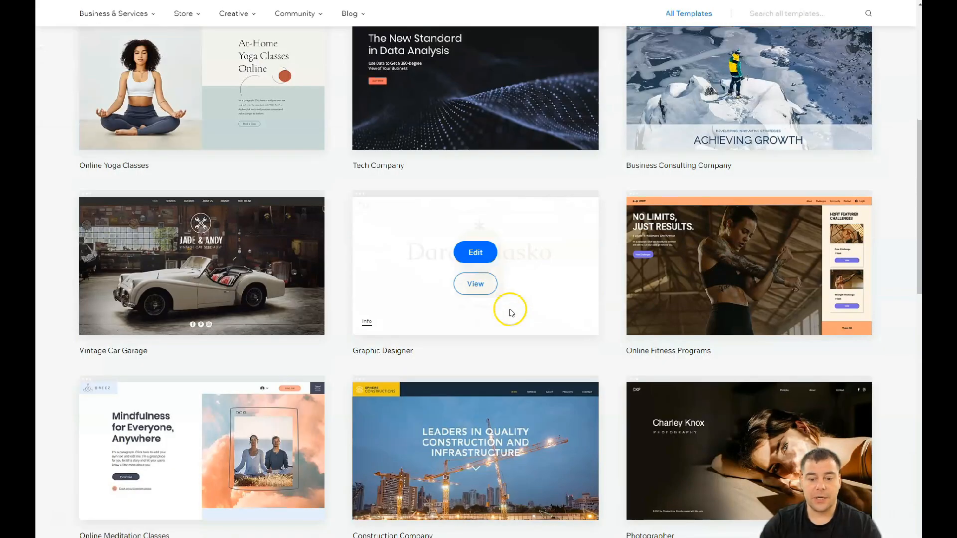
scroll(509, 312, "down", 5)
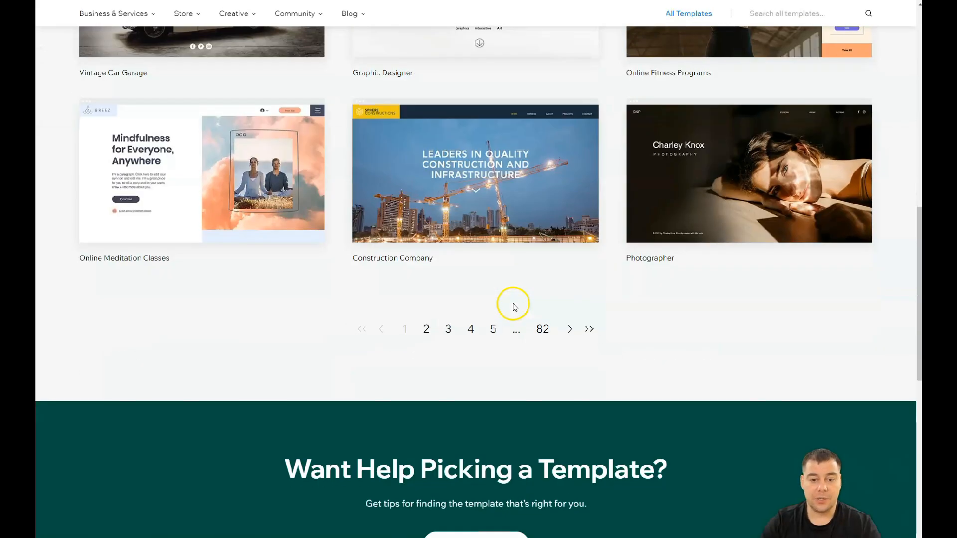
left_click(495, 329)
scroll(516, 382, "down", 6)
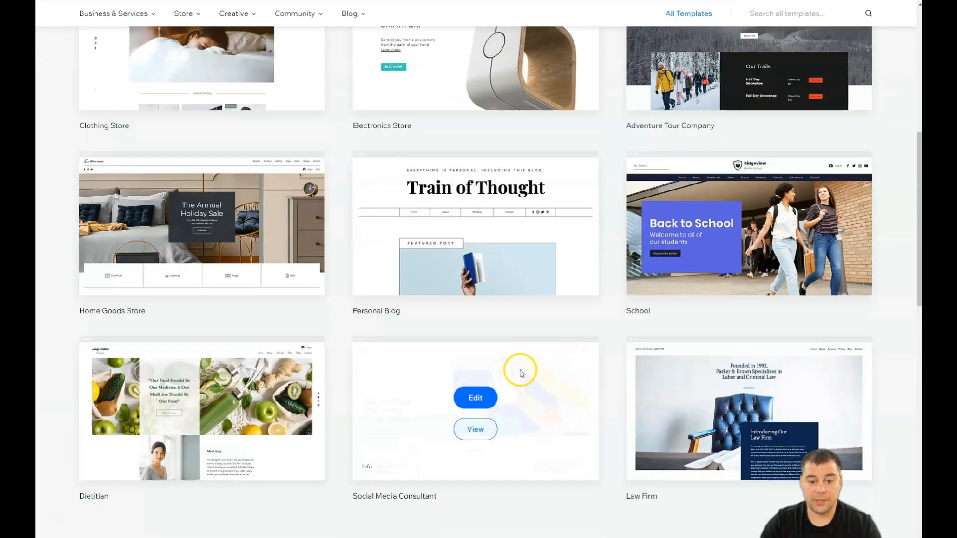
scroll(520, 370, "down", 5)
scroll(520, 356, "up", 5)
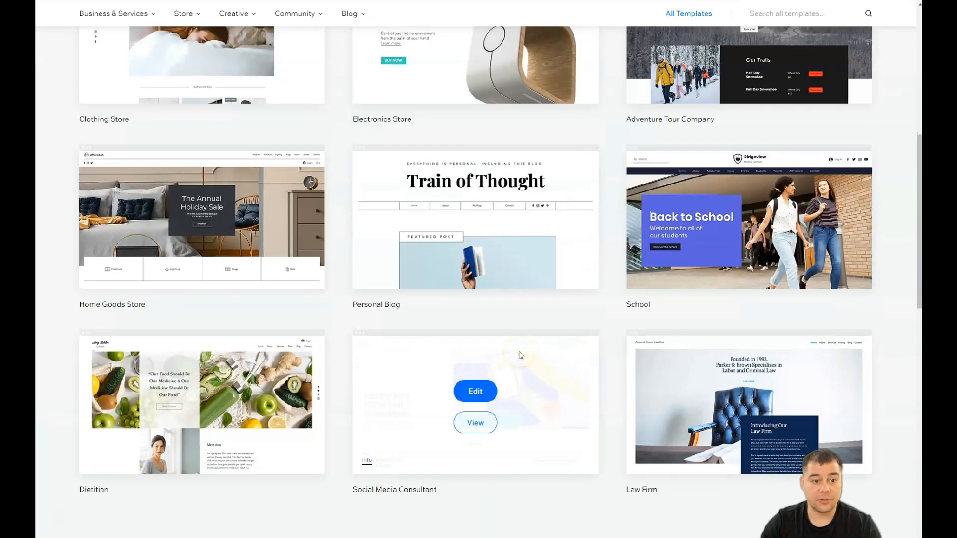
scroll(519, 355, "down", 3)
Step: Go to page 7 of all templates and open the Accessories Store template for editing
left_click(491, 421)
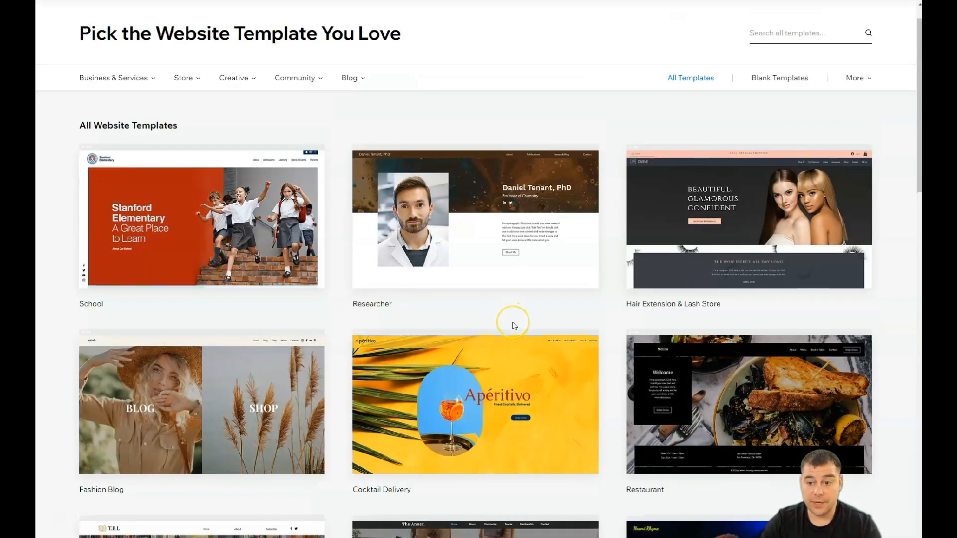
scroll(514, 324, "down", 6)
scroll(538, 320, "down", 5)
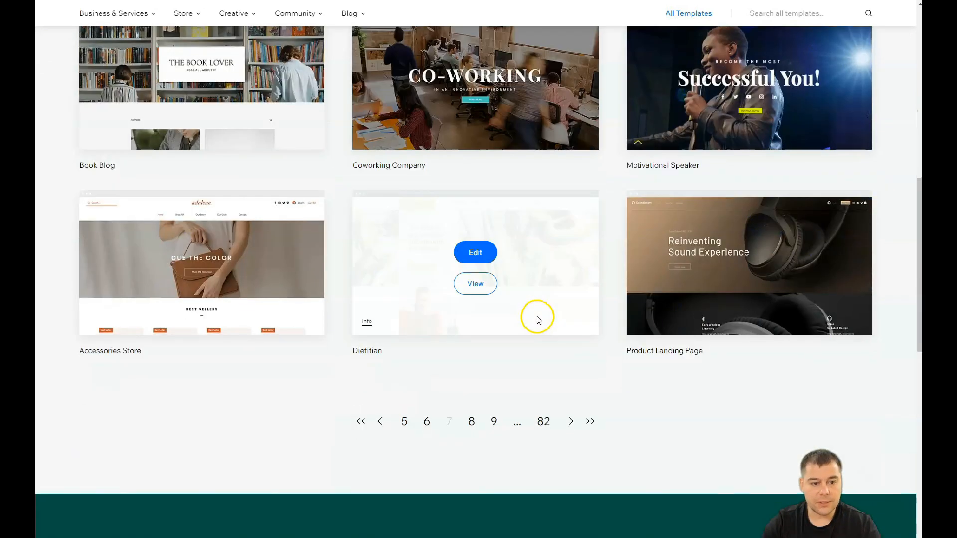
left_click(202, 252)
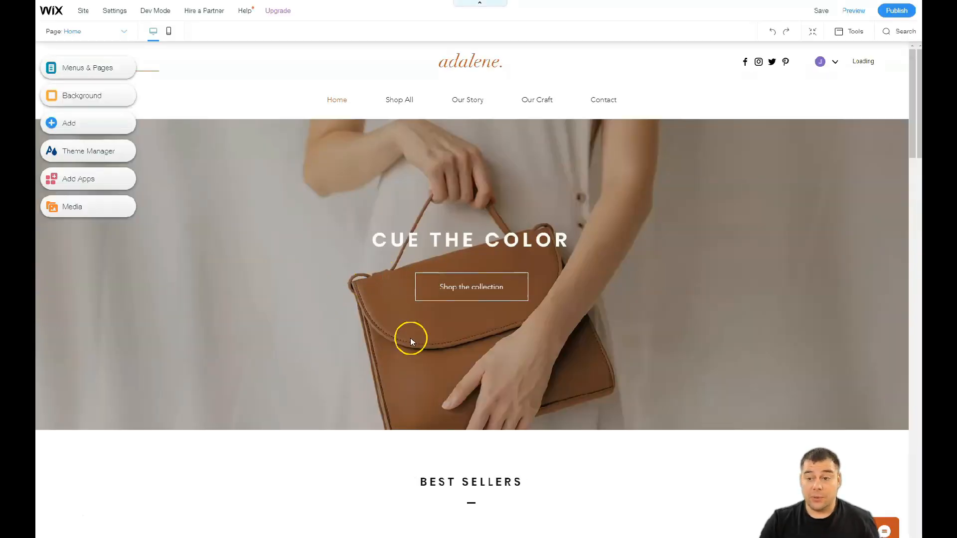
Step: Look over the store template's Home page from the header down to the footer and back
scroll(498, 319, "down", 6)
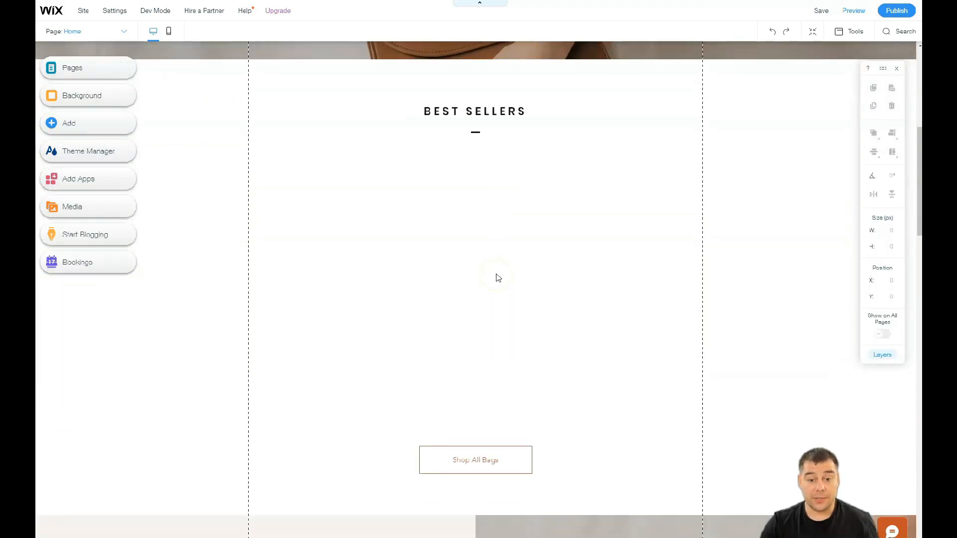
scroll(499, 279, "down", 11)
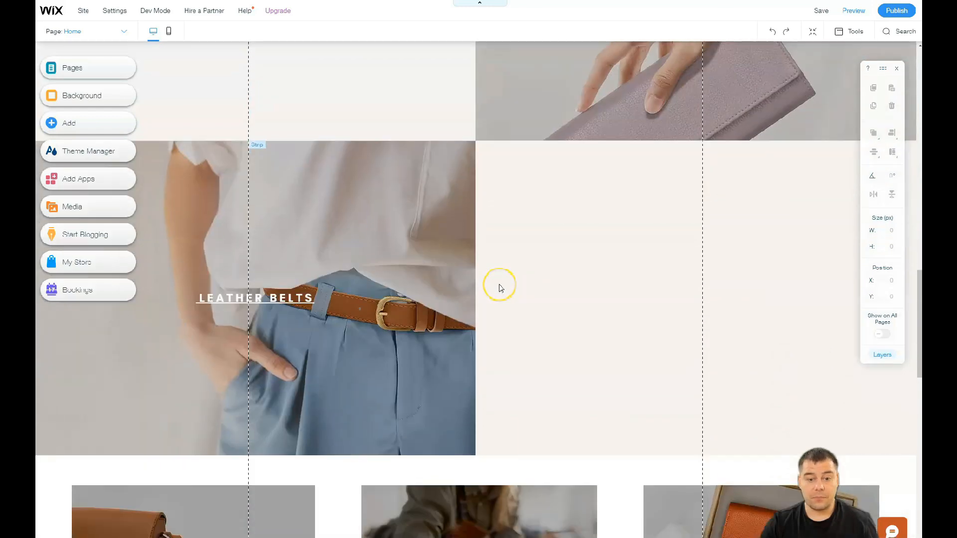
scroll(500, 288, "down", 12)
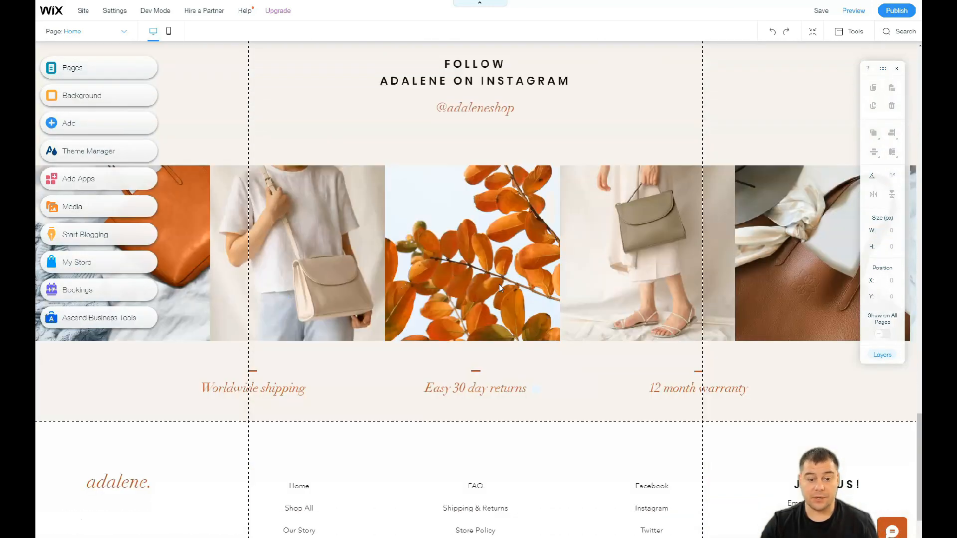
scroll(500, 287, "down", 5)
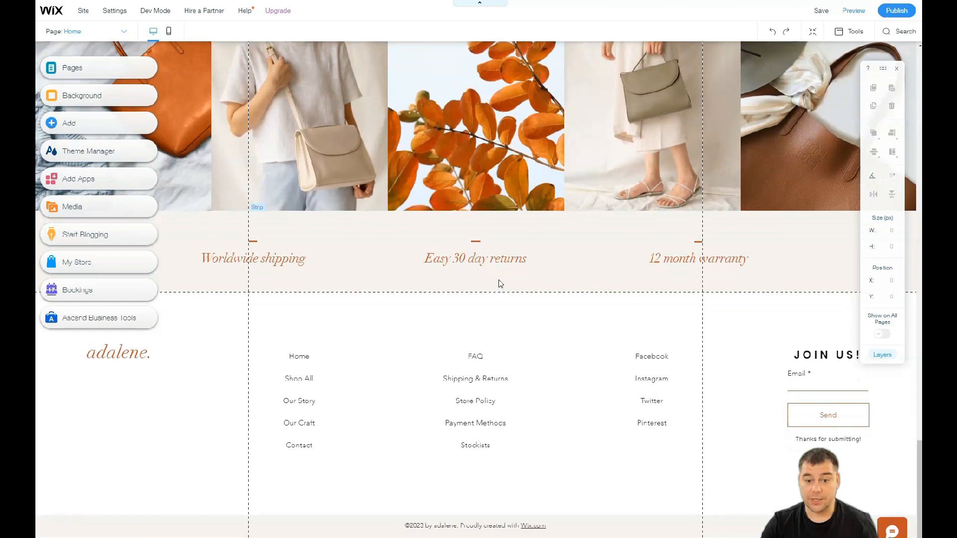
scroll(500, 283, "up", 15)
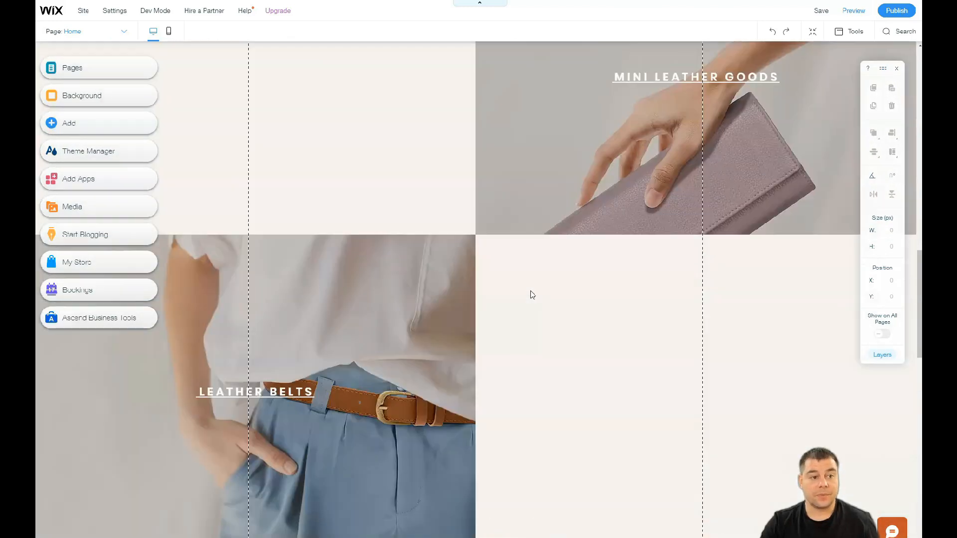
scroll(530, 292, "up", 12)
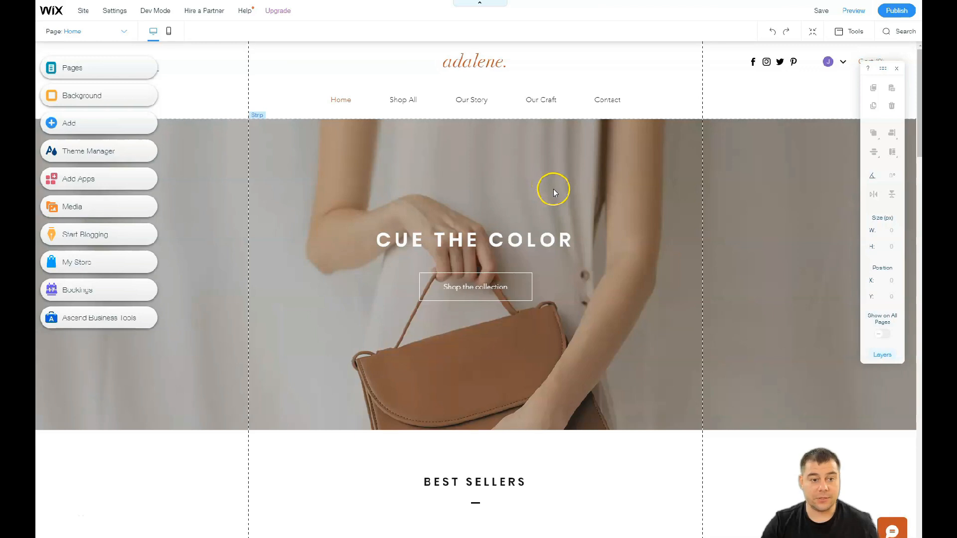
Step: Enter Zoom Out mode and move the Leather Belts strip up above the Mini Leather Goods strip
left_click(812, 31)
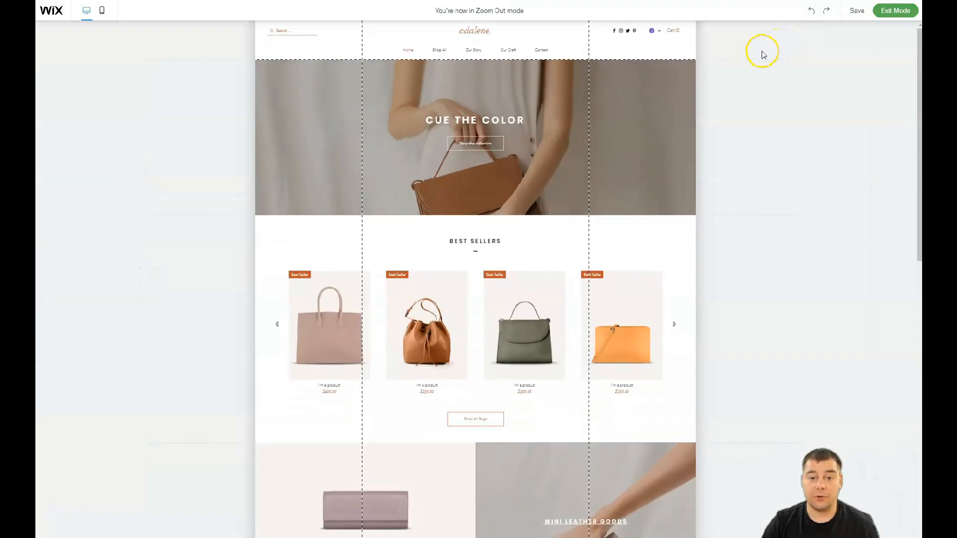
left_click(508, 116)
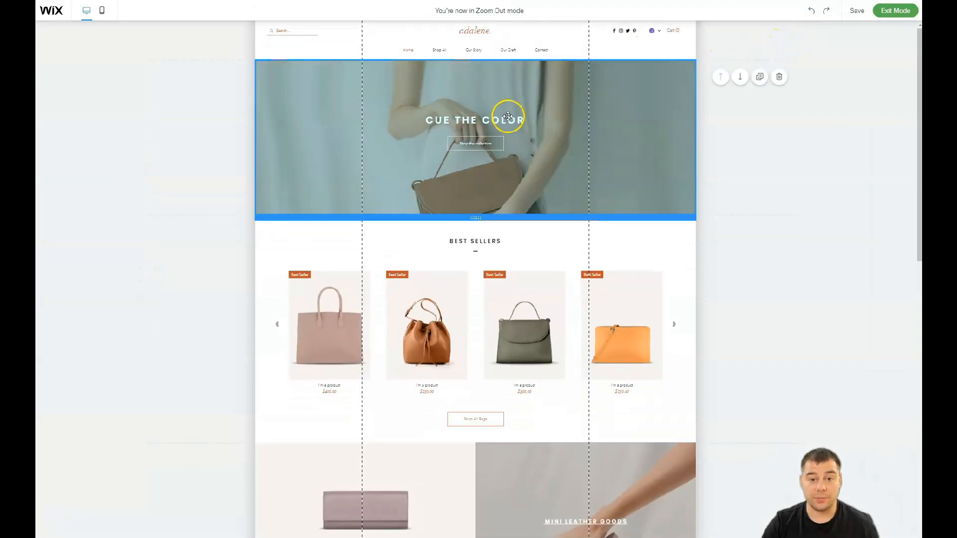
scroll(496, 261, "down", 5)
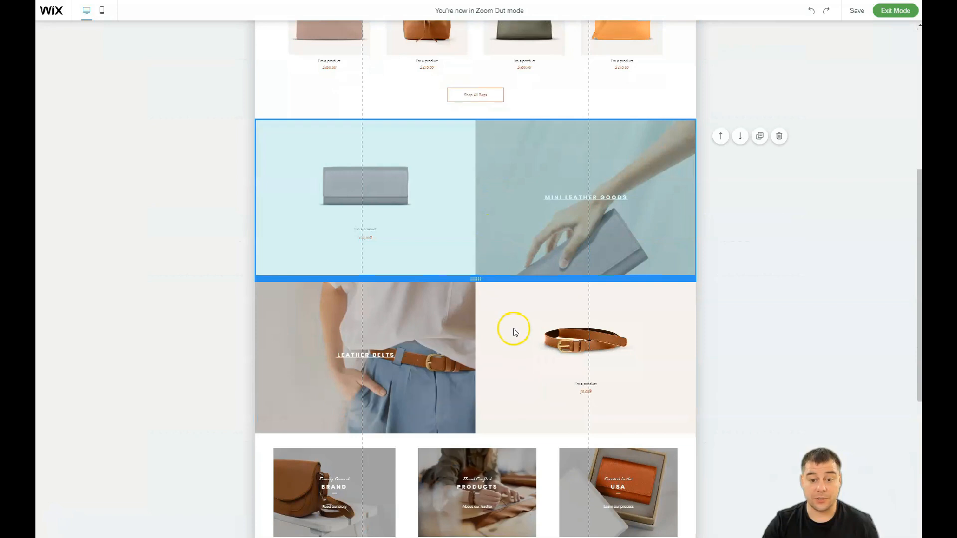
scroll(511, 279, "down", 3)
scroll(514, 237, "up", 2)
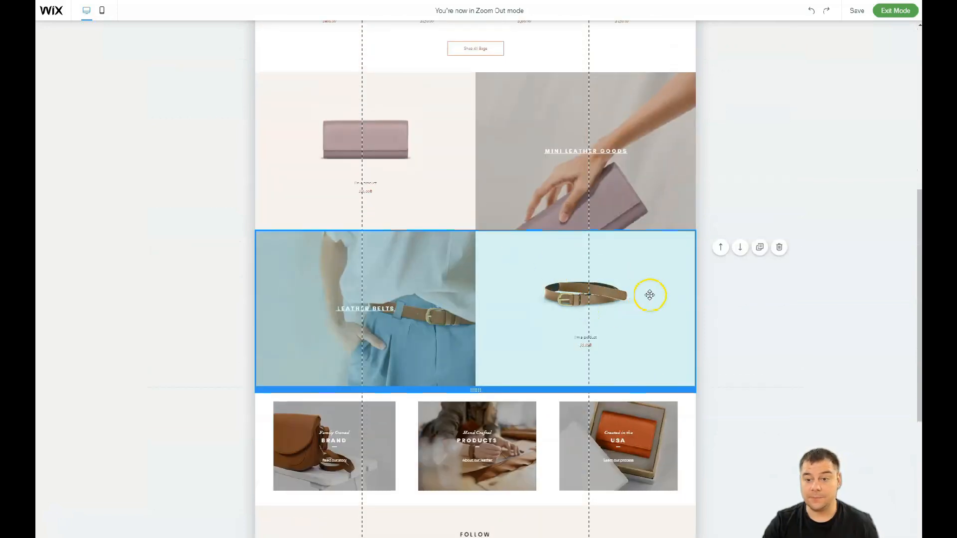
left_click(720, 247)
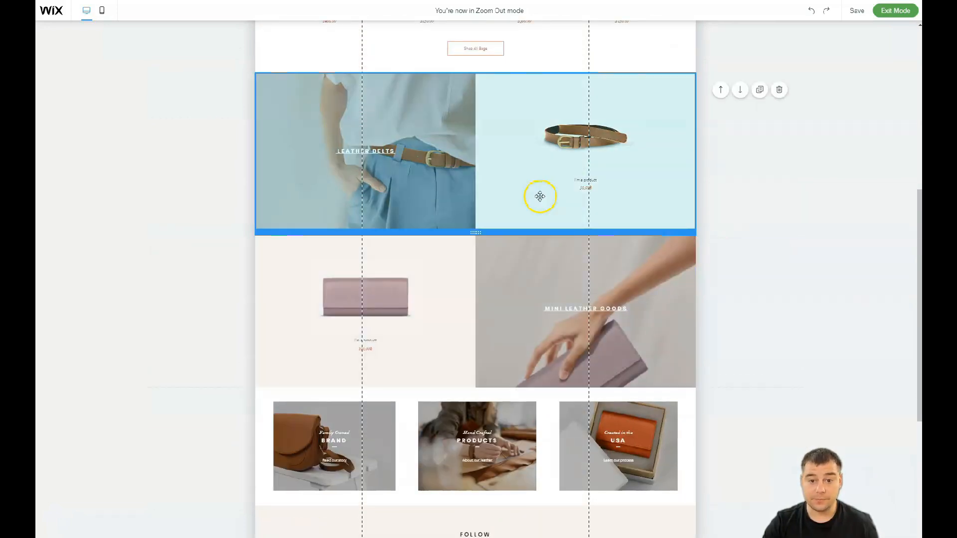
Step: Delete the Follow Adalene on Instagram strip and exit Zoom Out mode
scroll(543, 262, "down", 5)
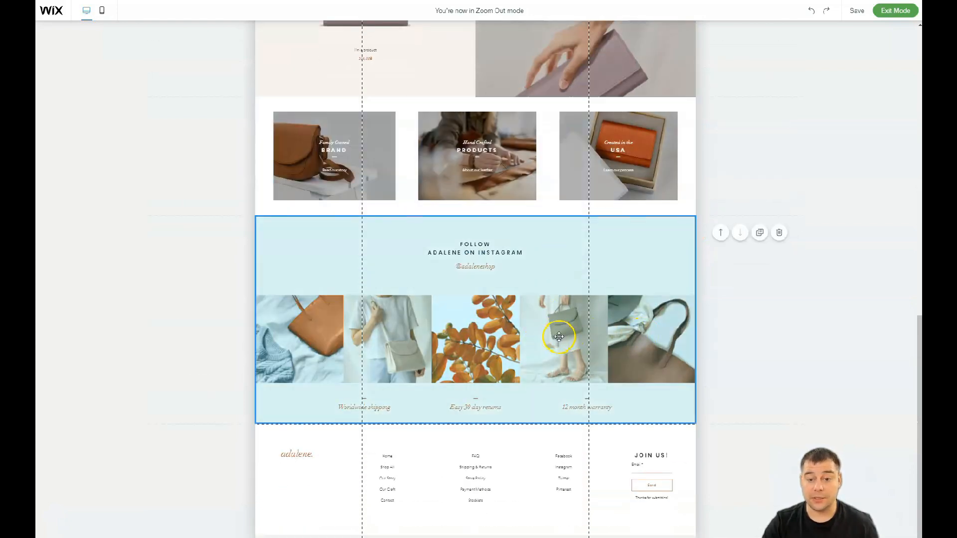
left_click(780, 233)
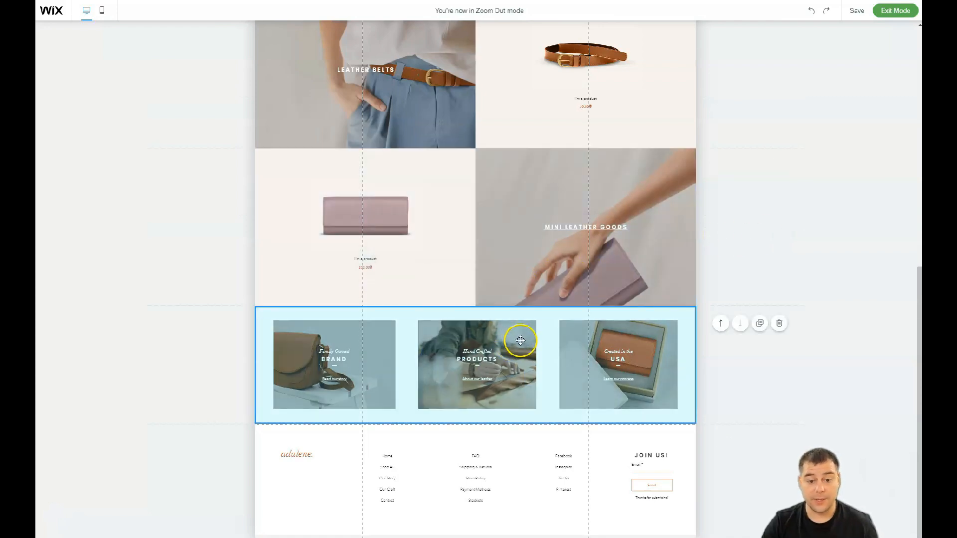
scroll(541, 342, "up", 8)
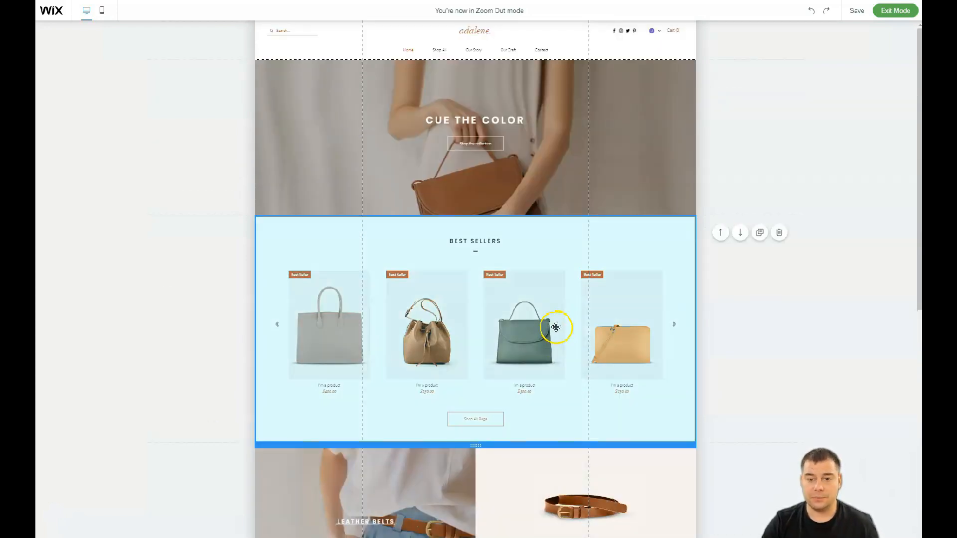
left_click(878, 19)
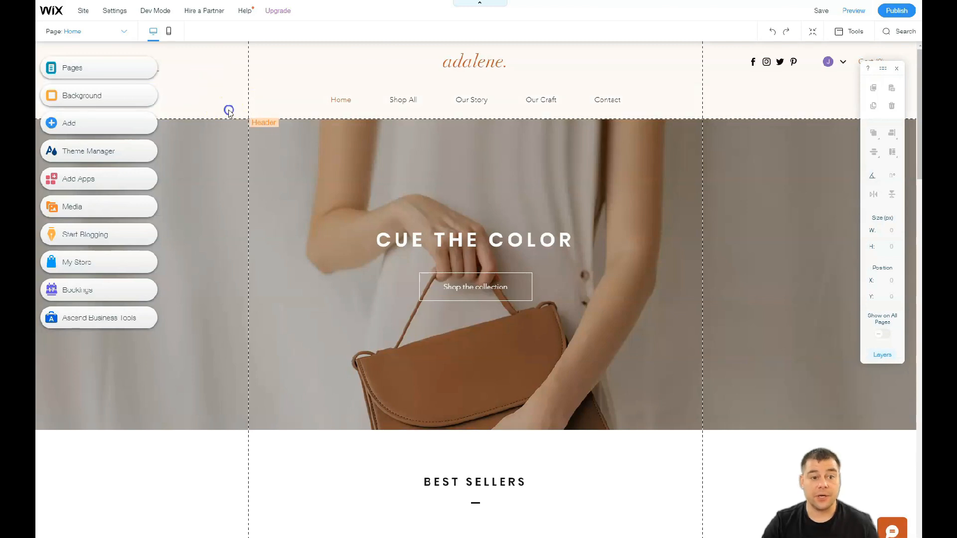
Step: Examine the design presets available for the site header, including the Discover More Headers options, and close them
left_click(229, 112)
left_click(268, 144)
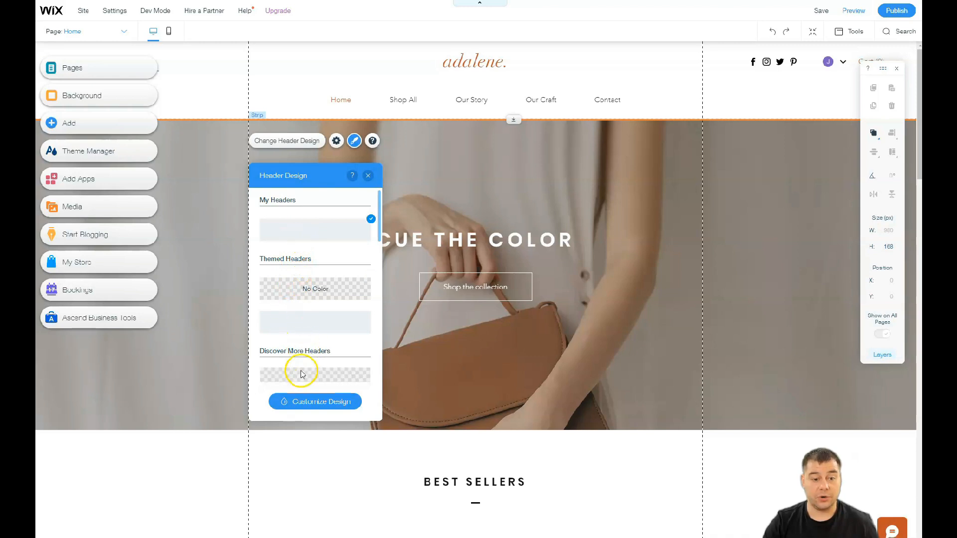
scroll(301, 374, "down", 3)
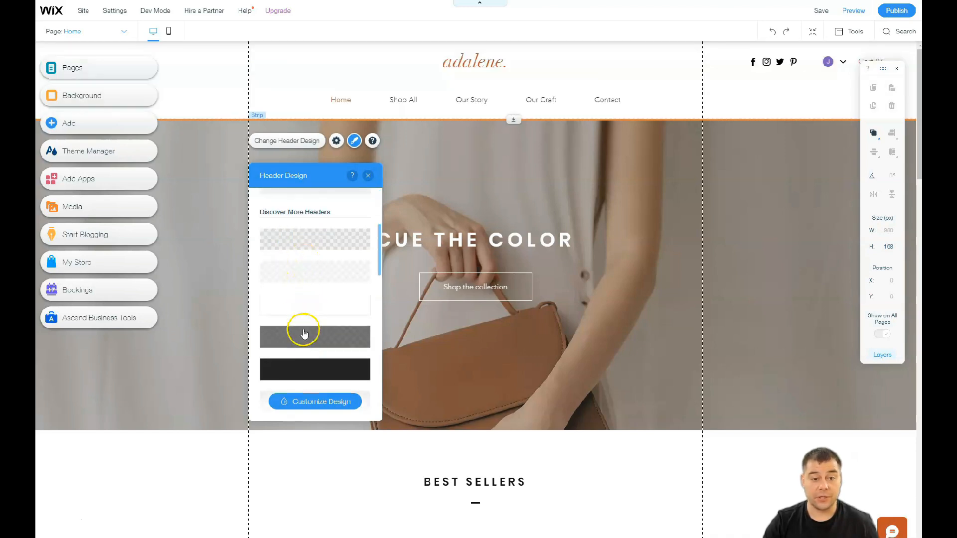
left_click(304, 333)
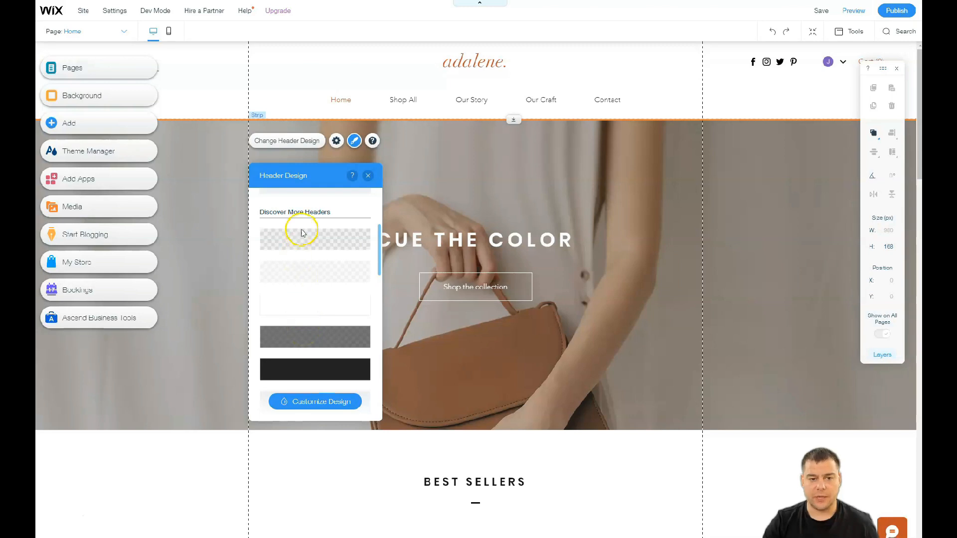
left_click(368, 176)
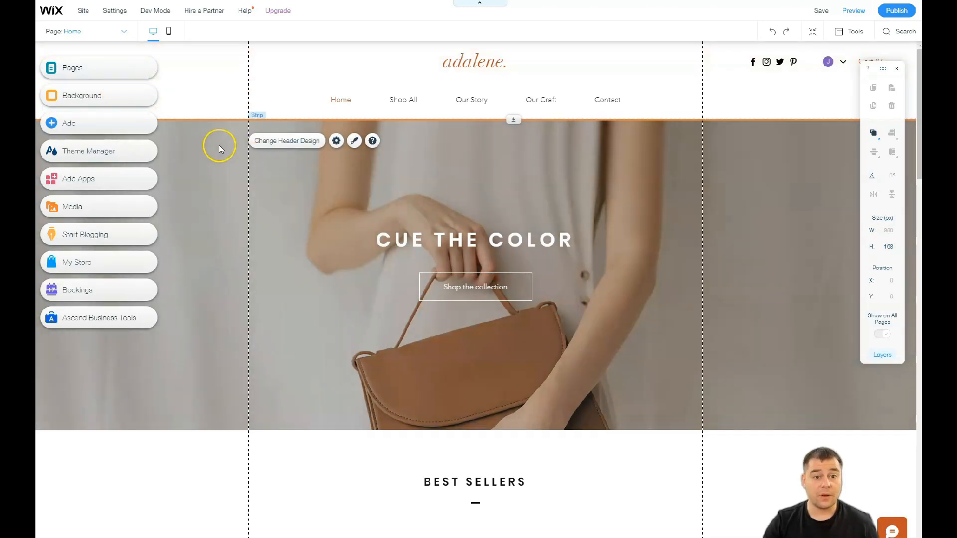
Step: Show the site's main pages, dismiss the tip on managing pages and menus, and view the Our Story page's options
left_click(88, 73)
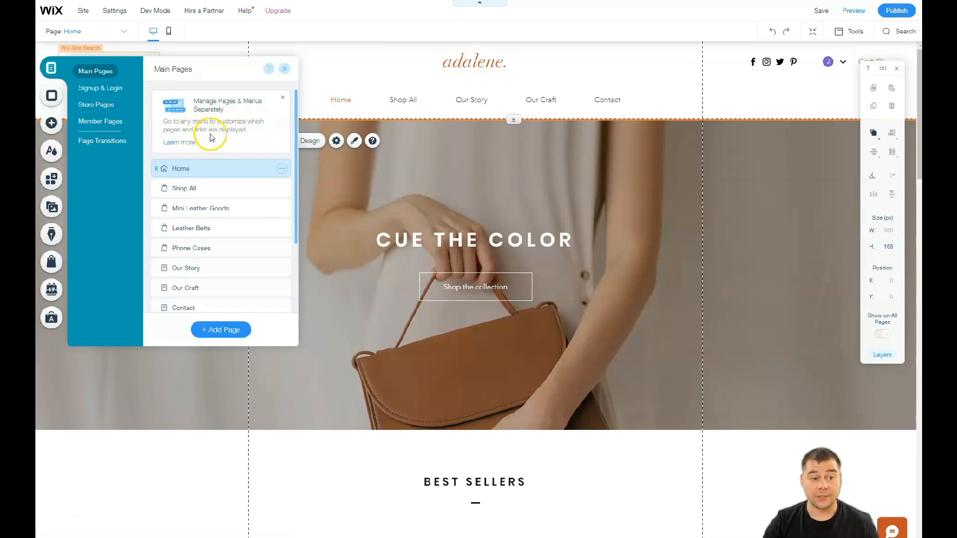
left_click(283, 100)
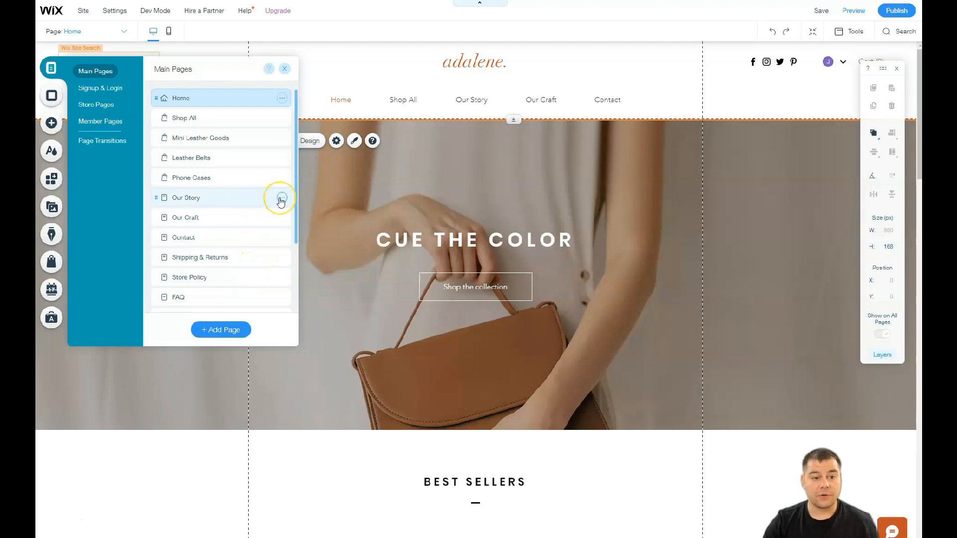
left_click(281, 199)
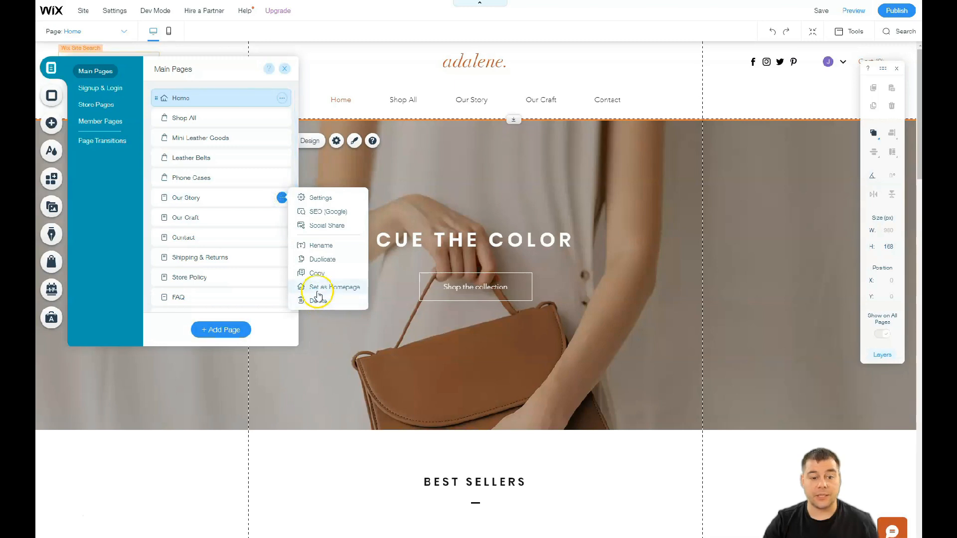
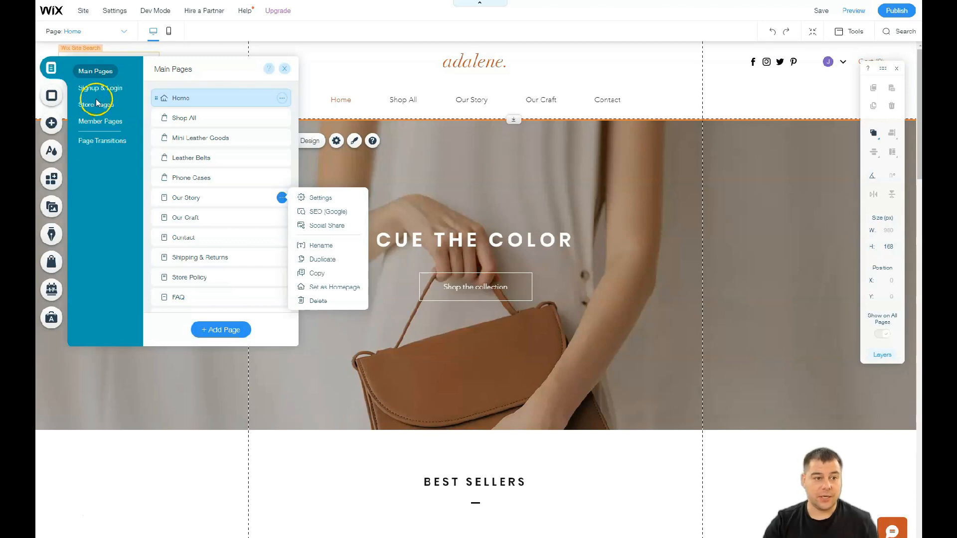
Step: Review the available page transition styles and return to the list of main pages
left_click(98, 142)
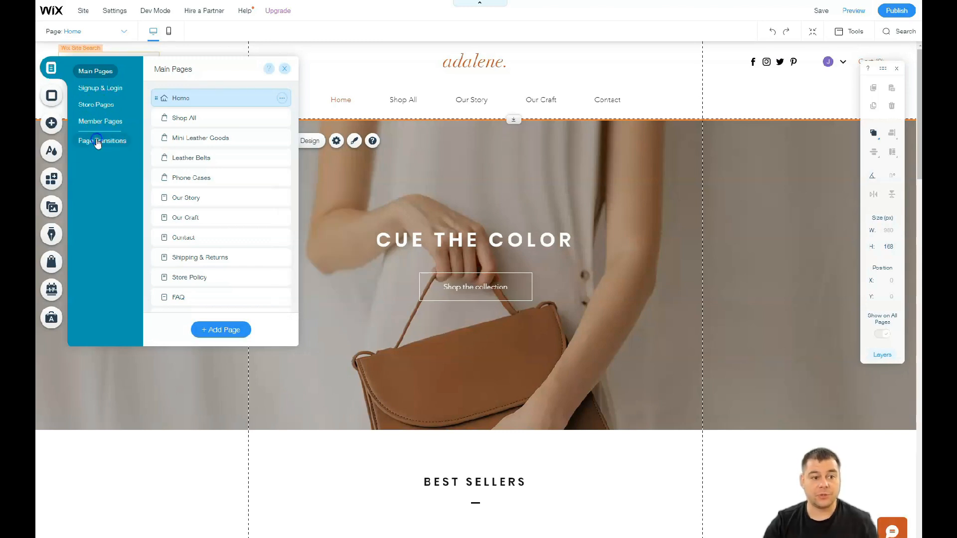
left_click(95, 143)
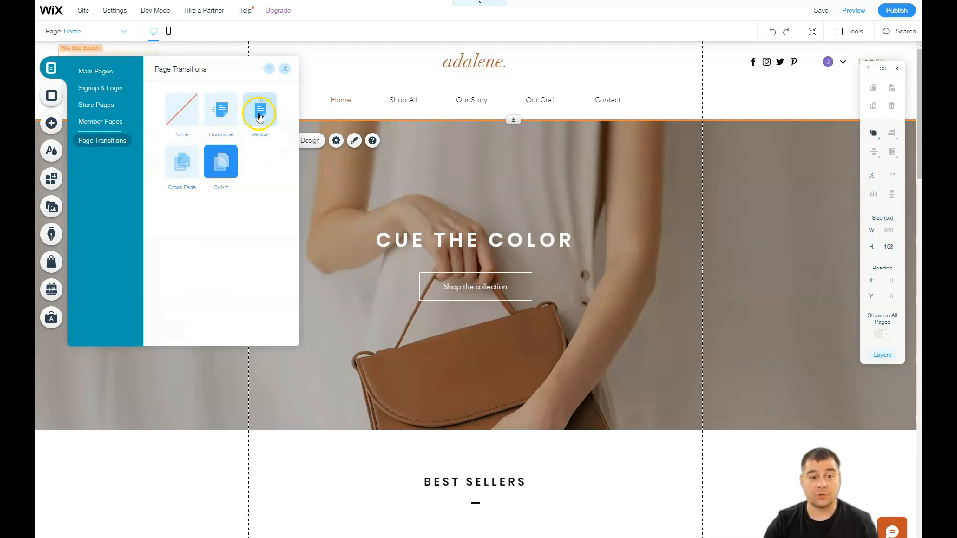
left_click(285, 69)
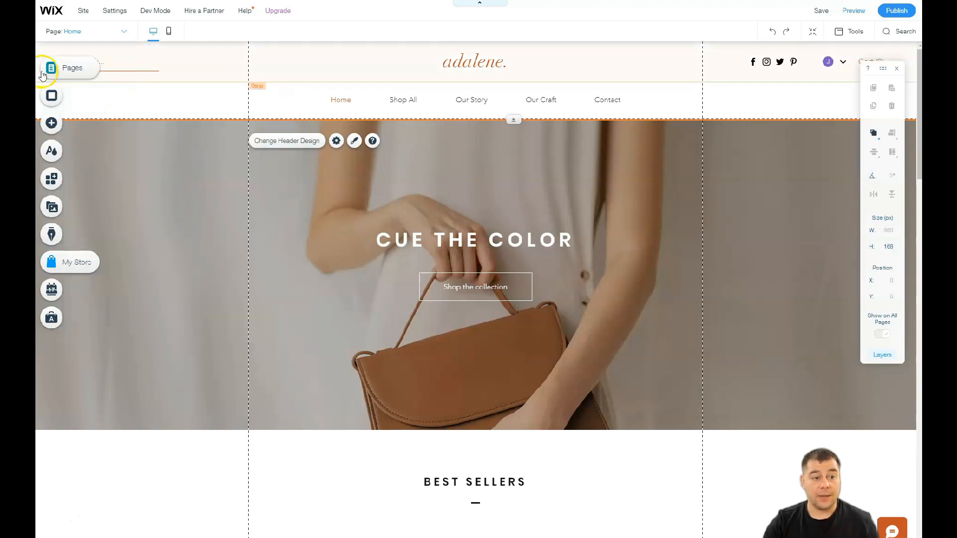
left_click(73, 75)
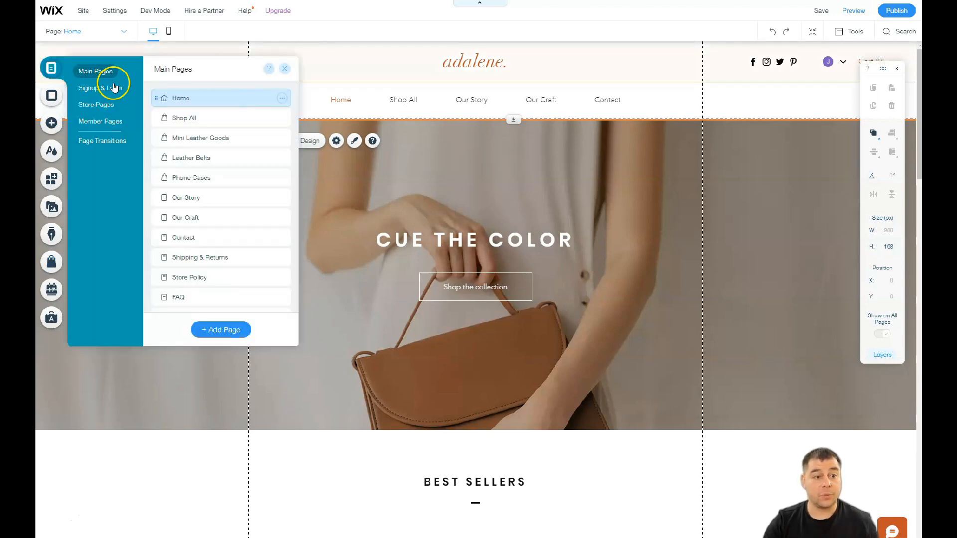
Step: Review the Home page's info and layout settings, and hide the floating editing toolbar
left_click(282, 102)
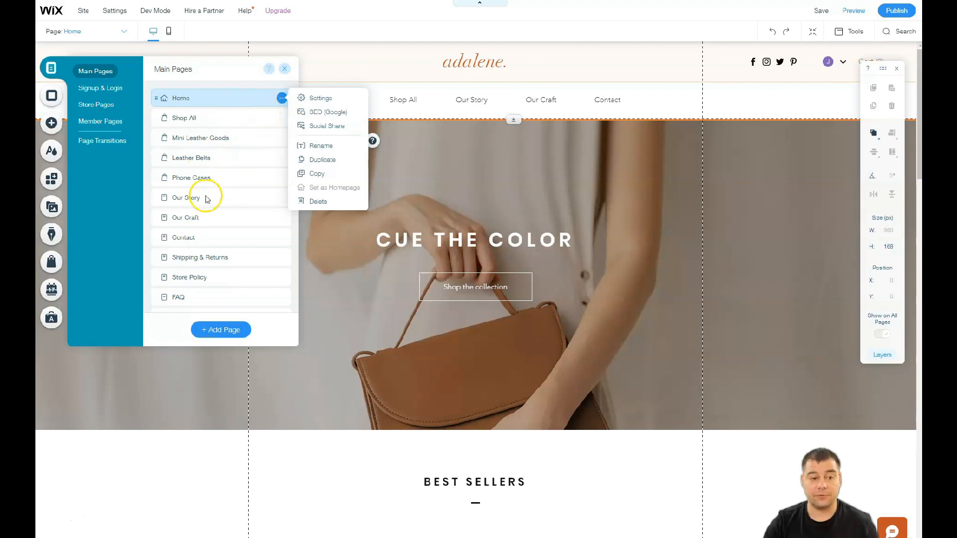
left_click(319, 99)
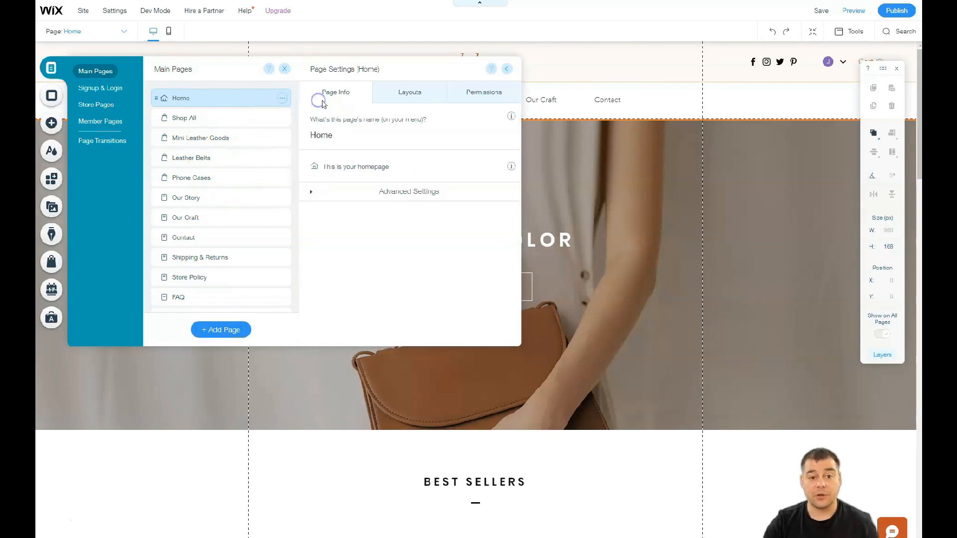
left_click(382, 93)
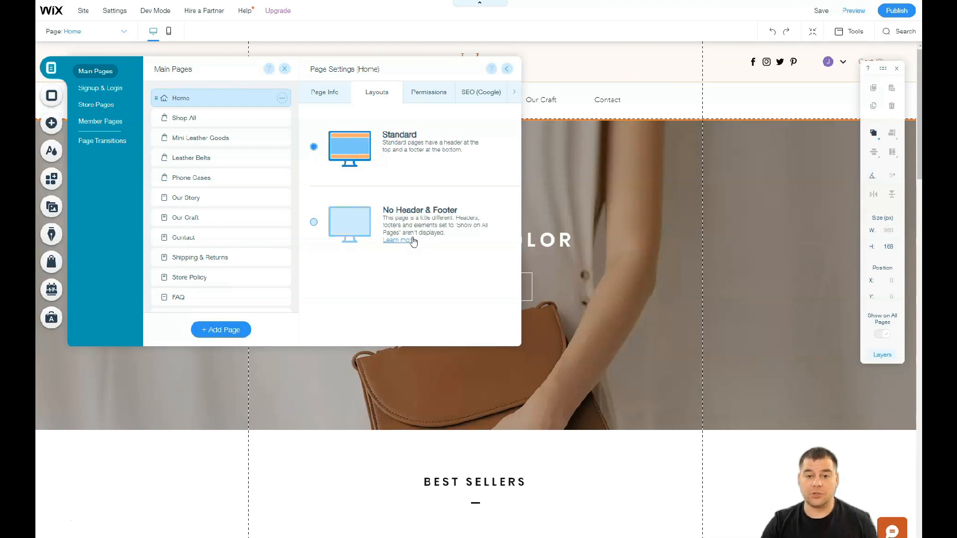
left_click(897, 68)
left_click(427, 105)
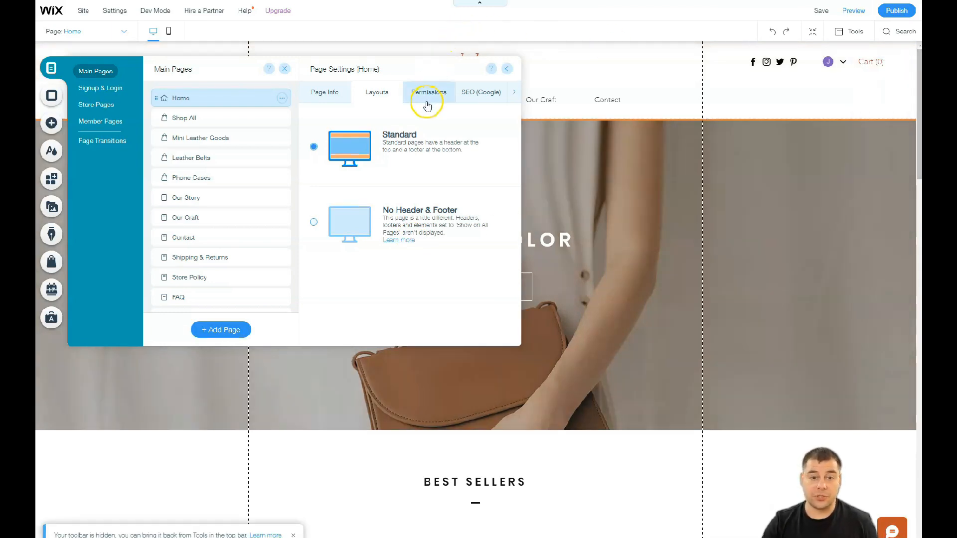
Step: Review the Home page's permissions, SEO (Google) and Social Share settings, and close the page settings and page list
left_click(426, 95)
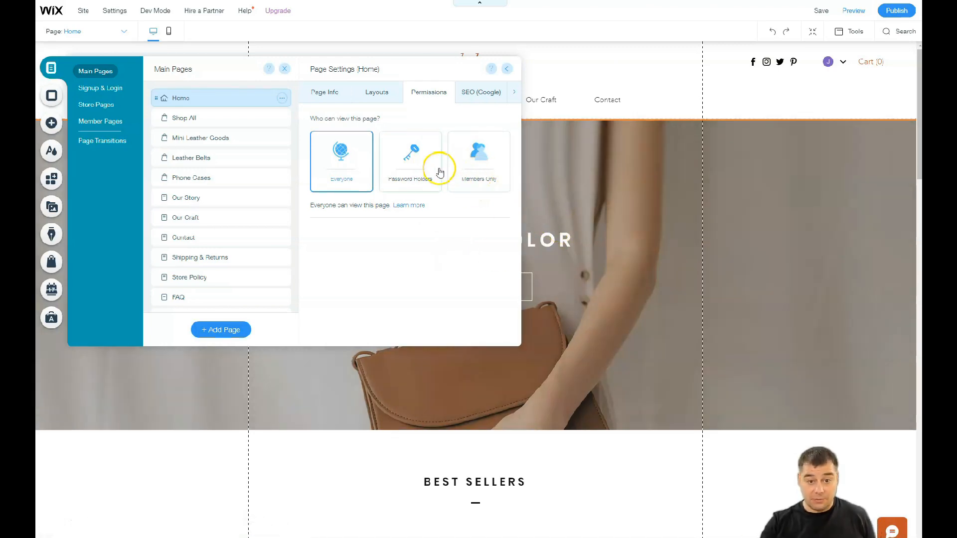
left_click(480, 100)
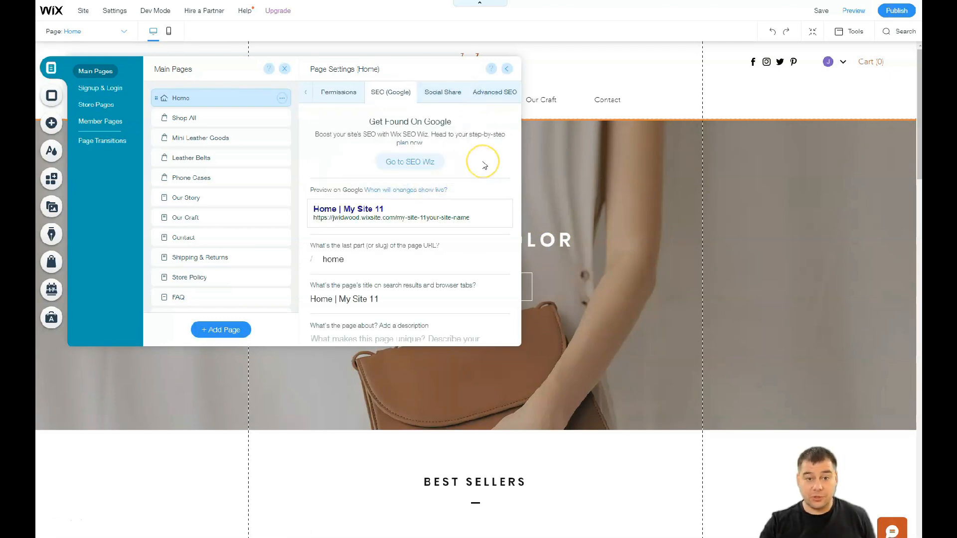
scroll(471, 236, "down", 2)
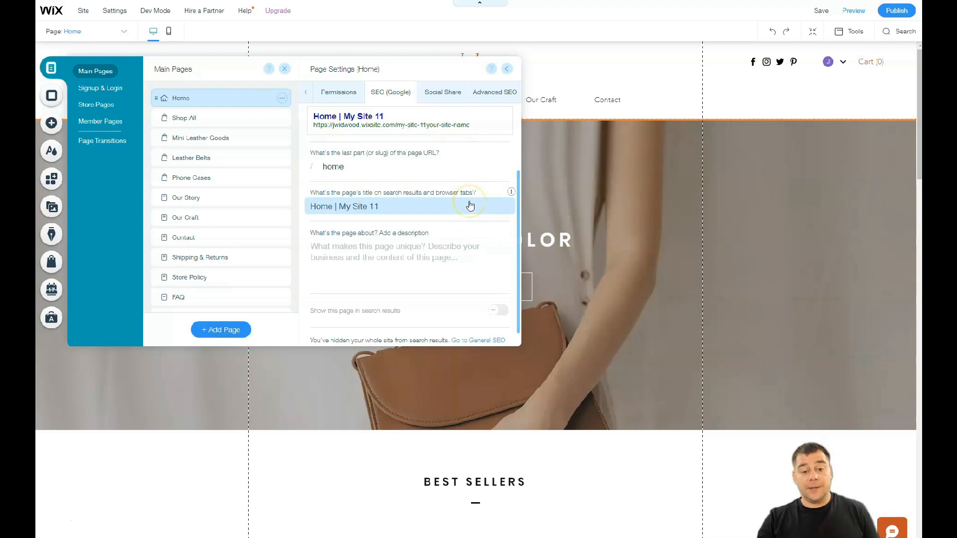
scroll(471, 206, "down", 1)
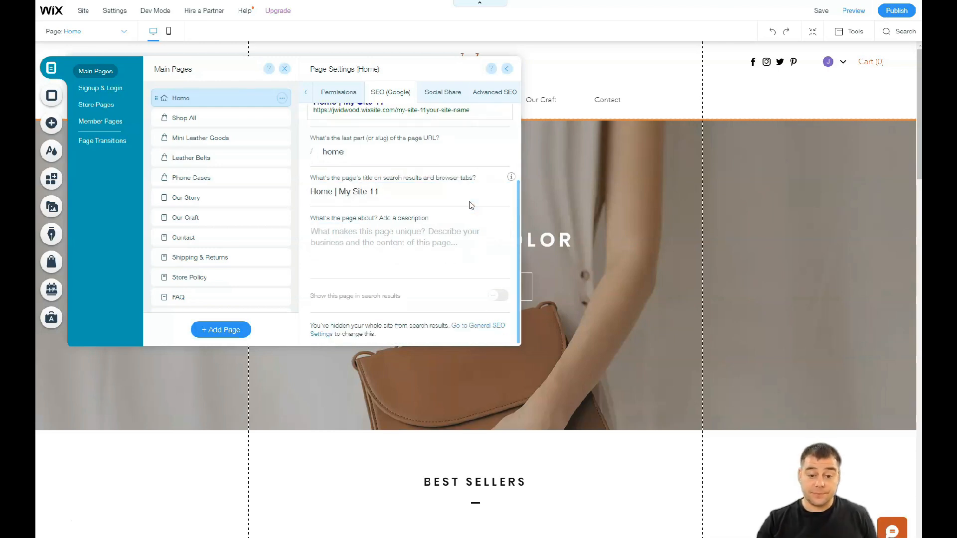
scroll(471, 206, "up", 4)
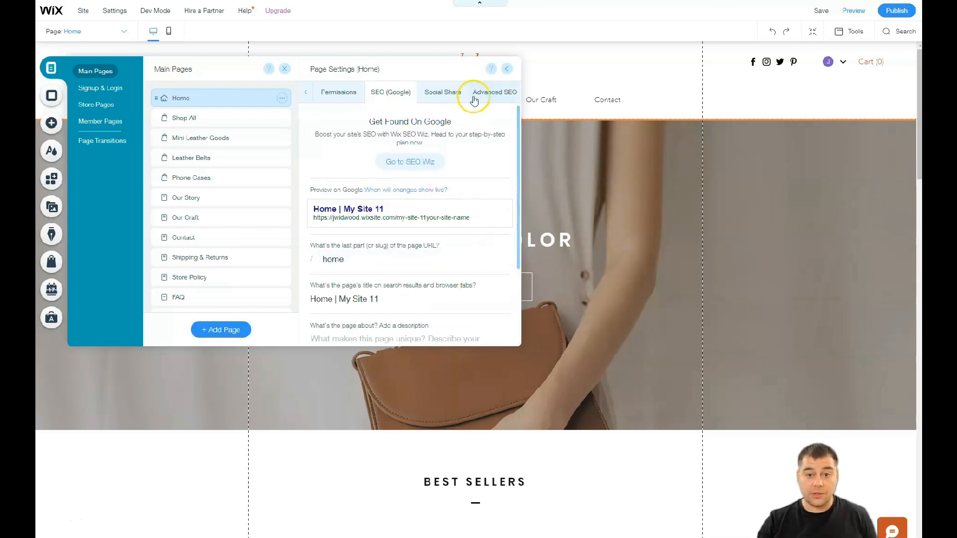
left_click(439, 94)
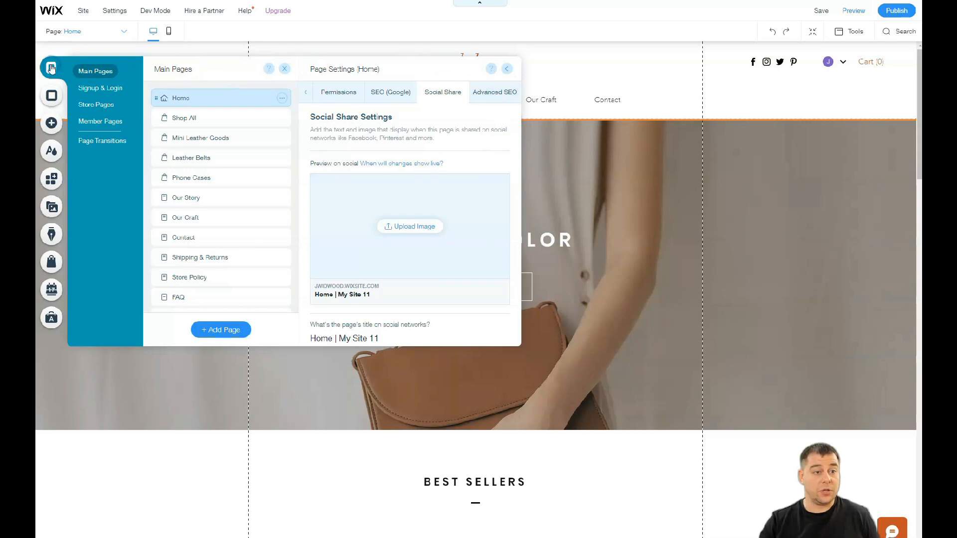
left_click(507, 68)
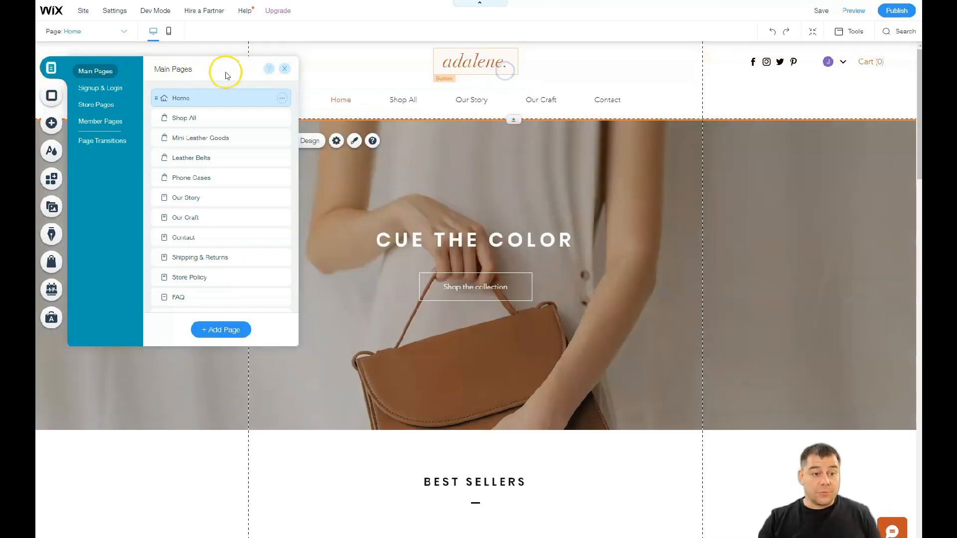
left_click(285, 68)
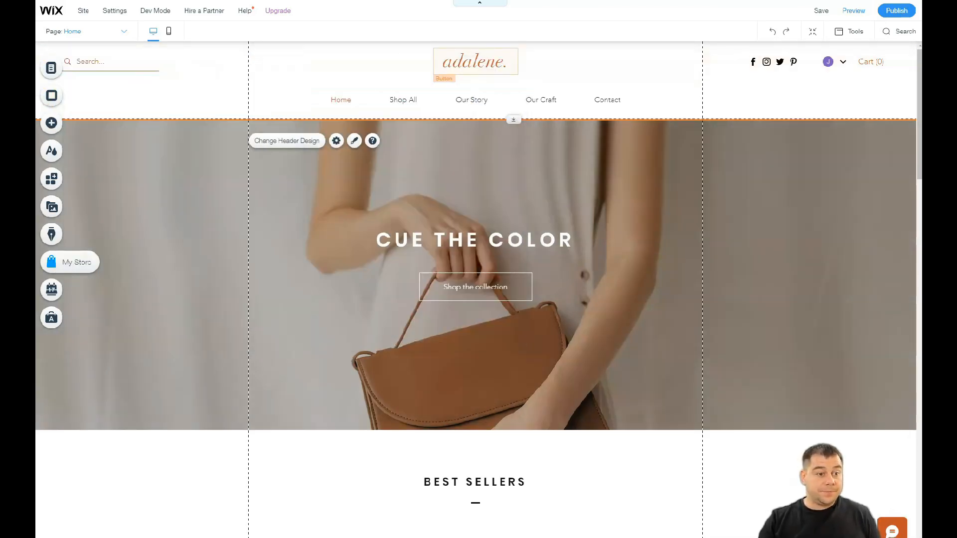
Step: Show the page background options for the Home page and look over the selected backgrounds
left_click(52, 96)
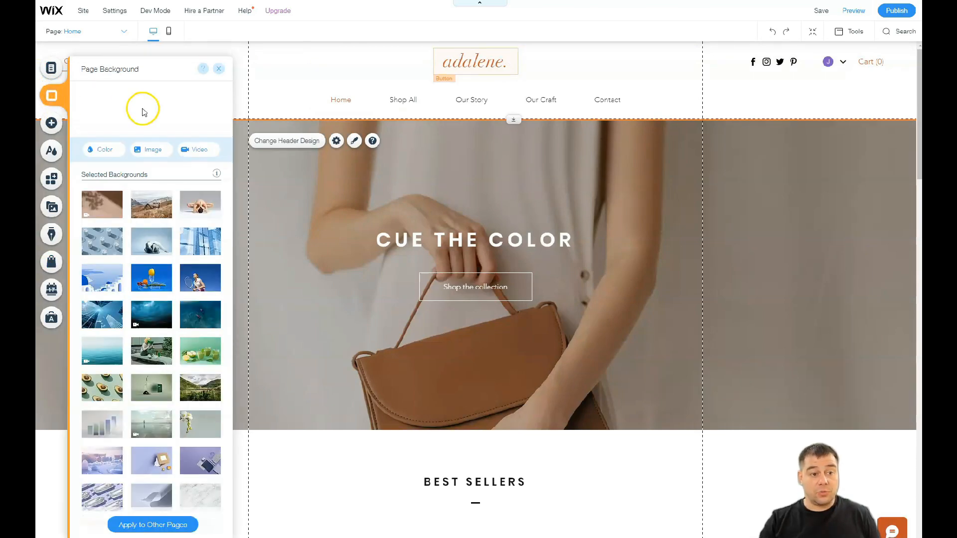
mouse_move(196, 204)
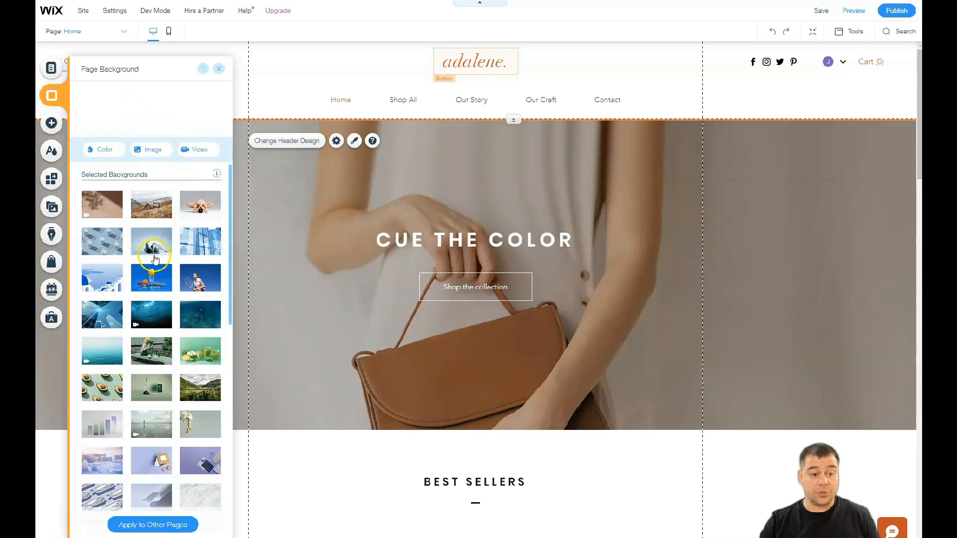
Step: Apply the "Yoga at Home" image as the Home page background and check it behind the Best Sellers section
scroll(166, 256, "down", 4)
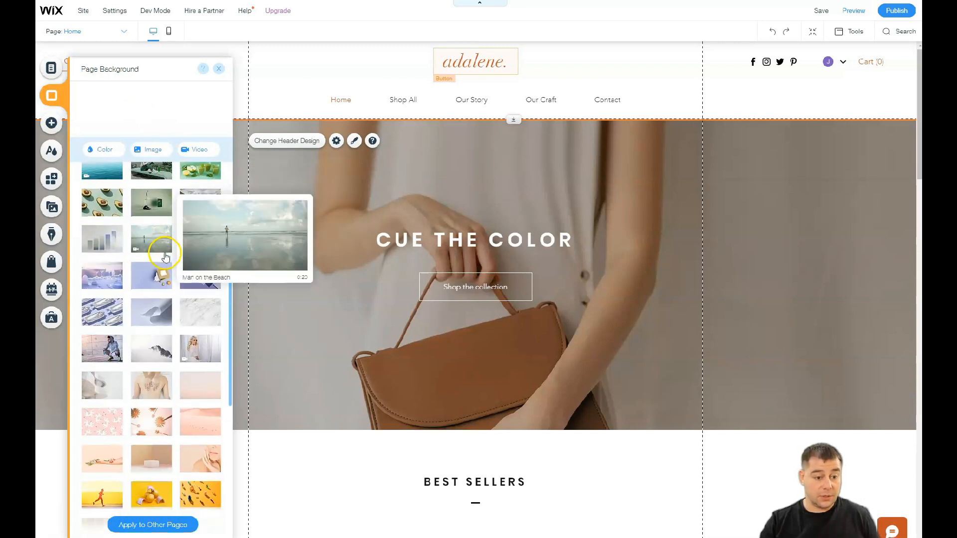
scroll(166, 256, "down", 6)
mouse_move(159, 260)
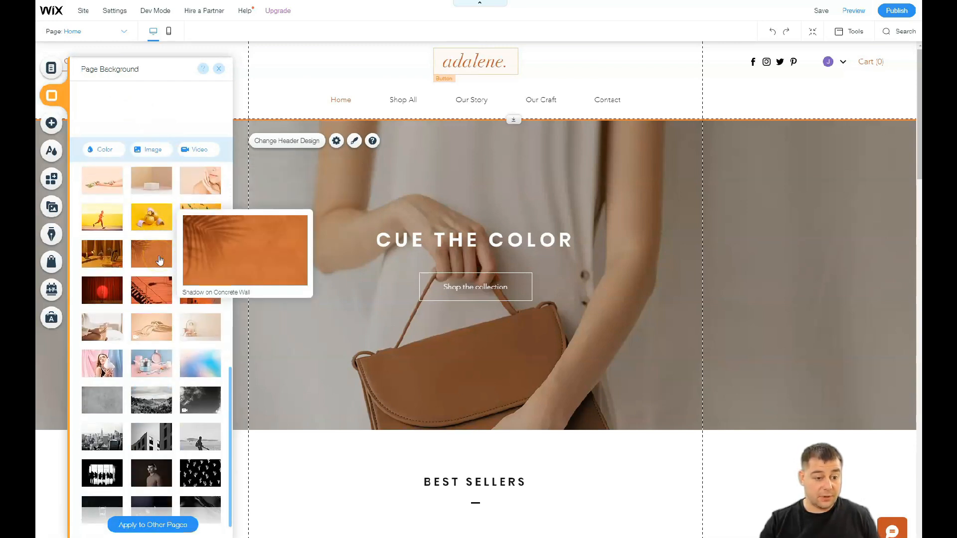
scroll(159, 260, "down", 1)
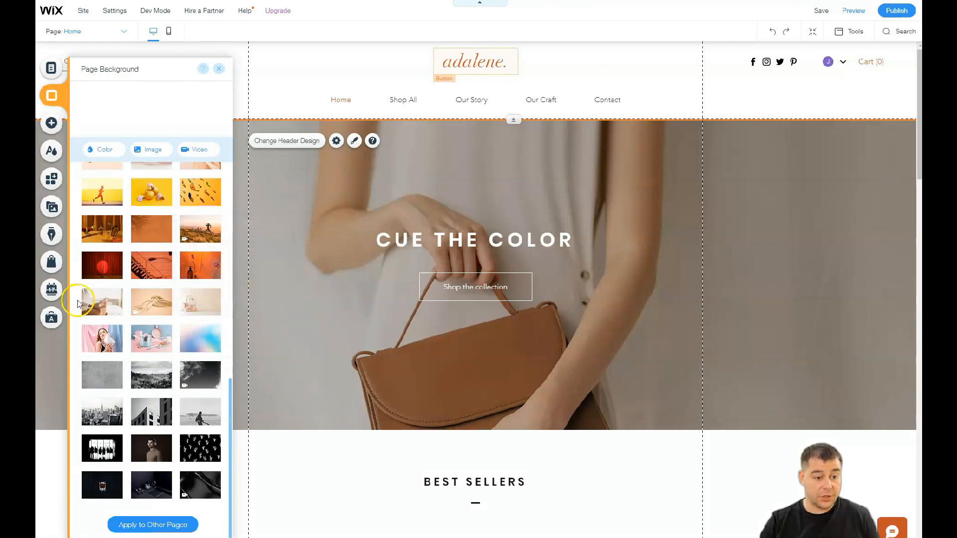
left_click(110, 306)
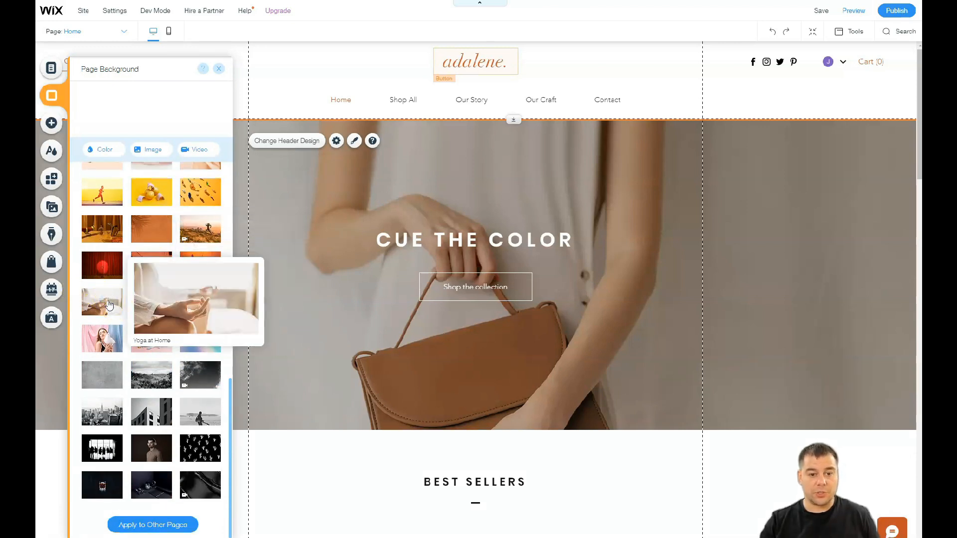
scroll(453, 267, "down", 5)
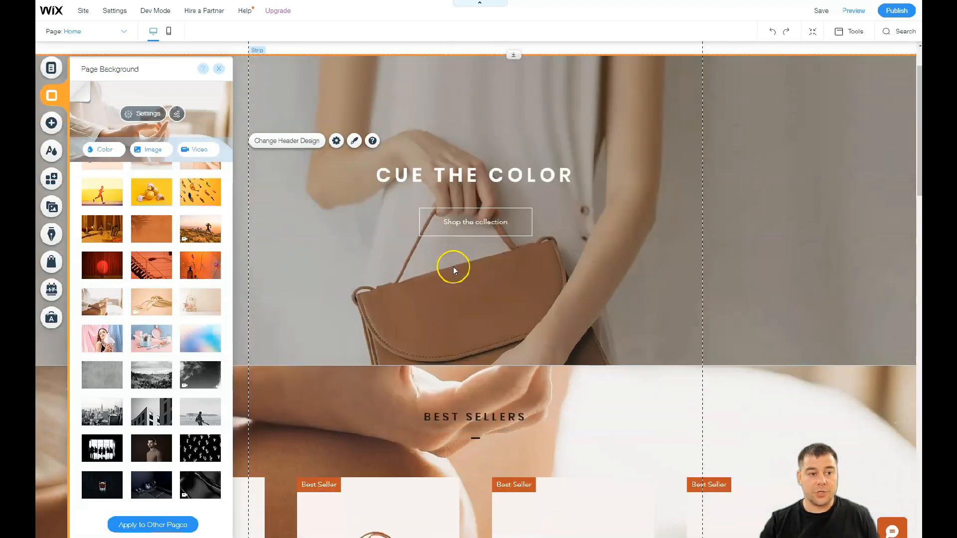
scroll(471, 298, "down", 8)
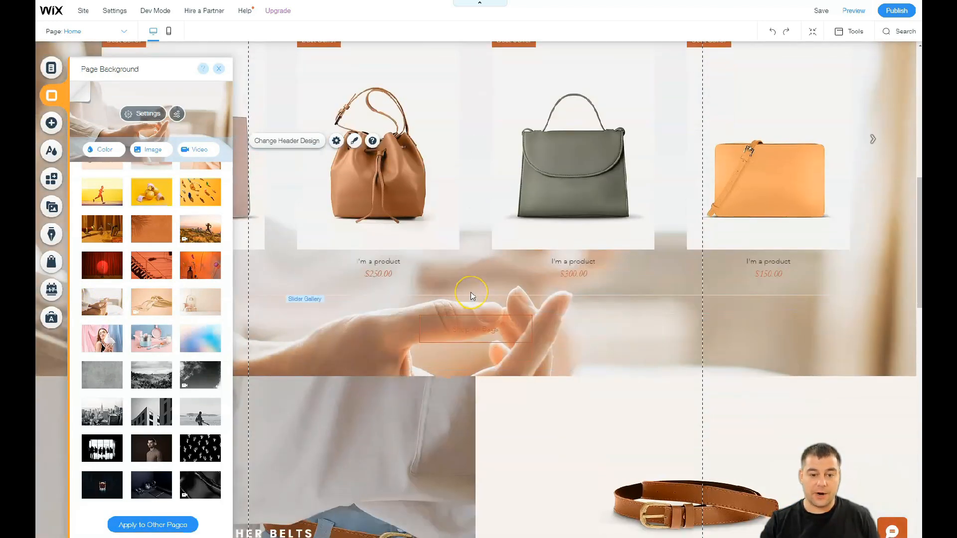
scroll(471, 296, "up", 8)
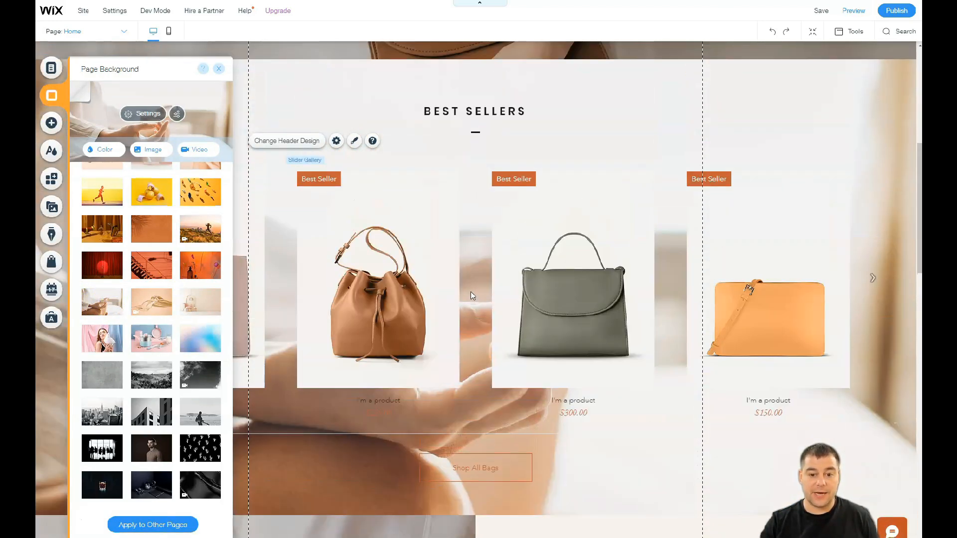
Step: Set the page background image's opacity to 30% and the color behind it to the dark gray theme color
left_click(132, 113)
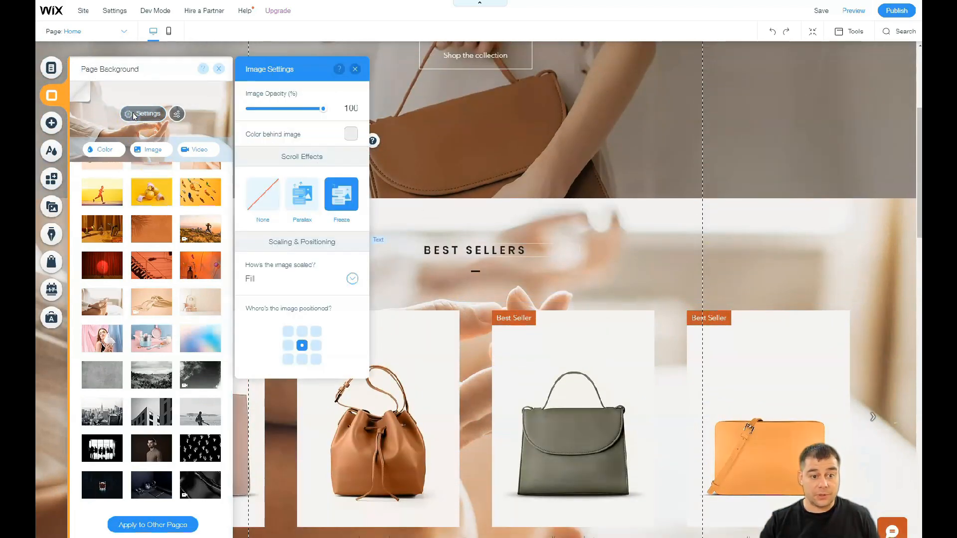
left_click_drag(321, 110, 274, 111)
left_click(351, 134)
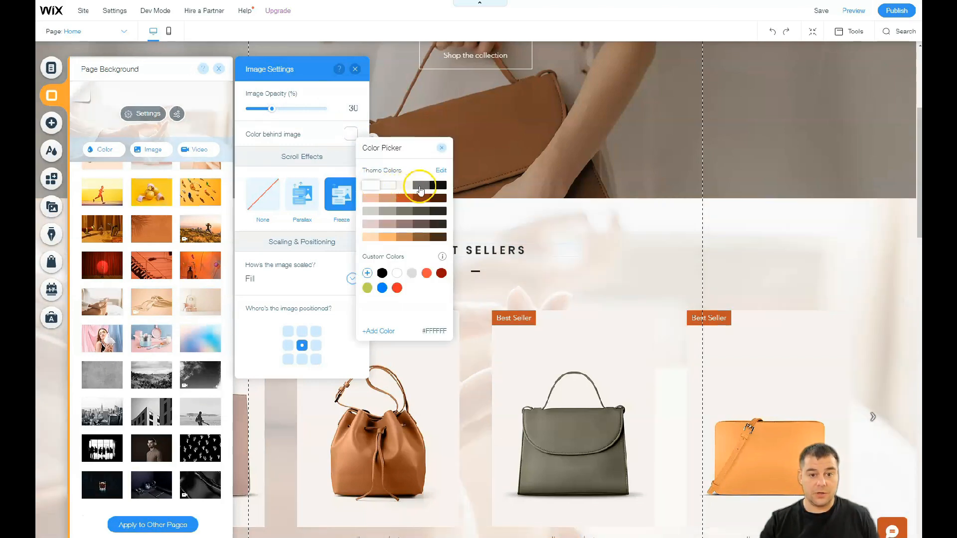
left_click(420, 186)
left_click(351, 82)
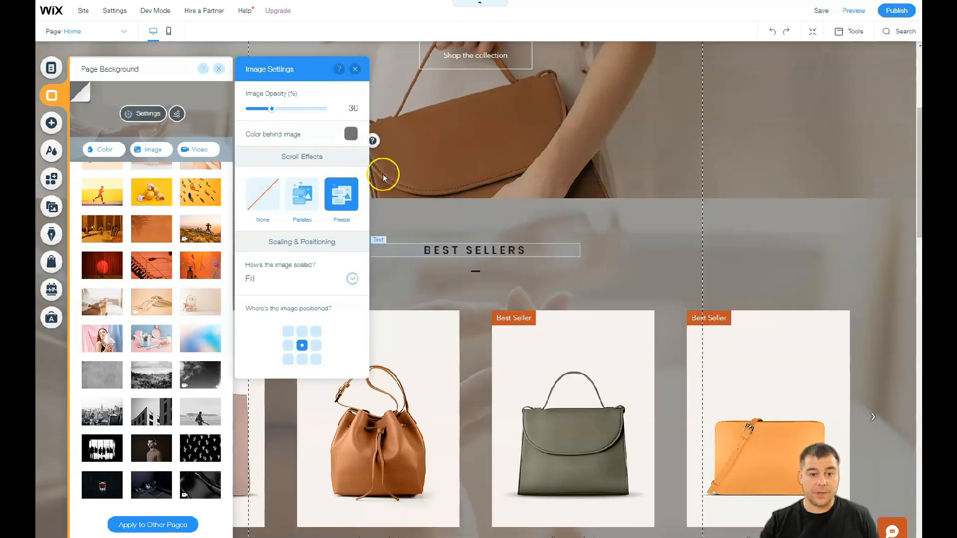
left_click(444, 241)
scroll(448, 248, "down", 5)
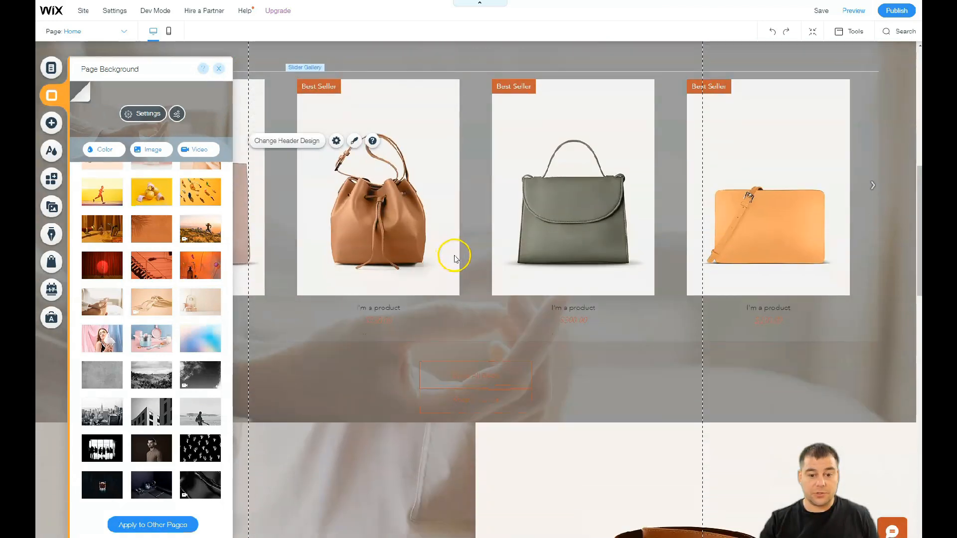
scroll(457, 273, "up", 8)
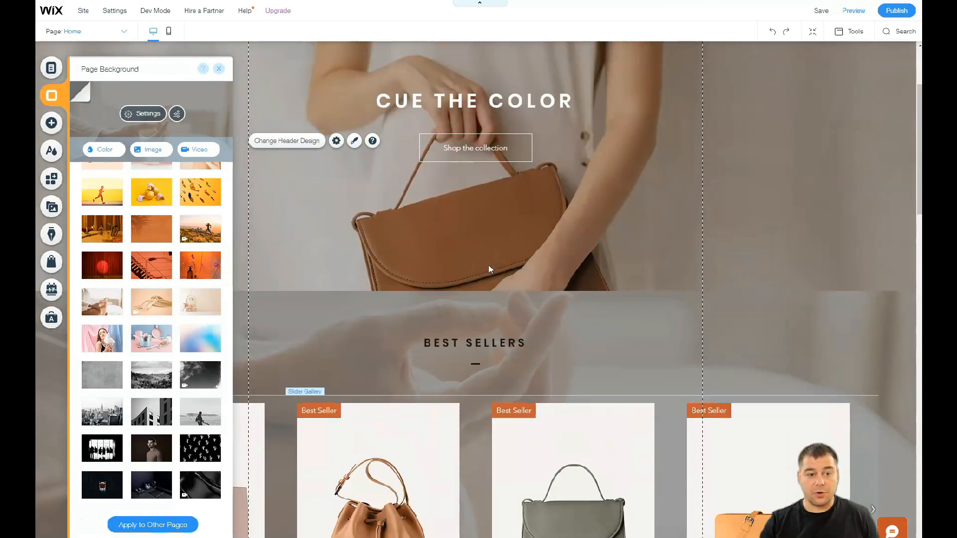
scroll(411, 319, "up", 2)
scroll(408, 323, "down", 2)
Step: Set the color behind the page background image to the theme color #A6A499
left_click(138, 114)
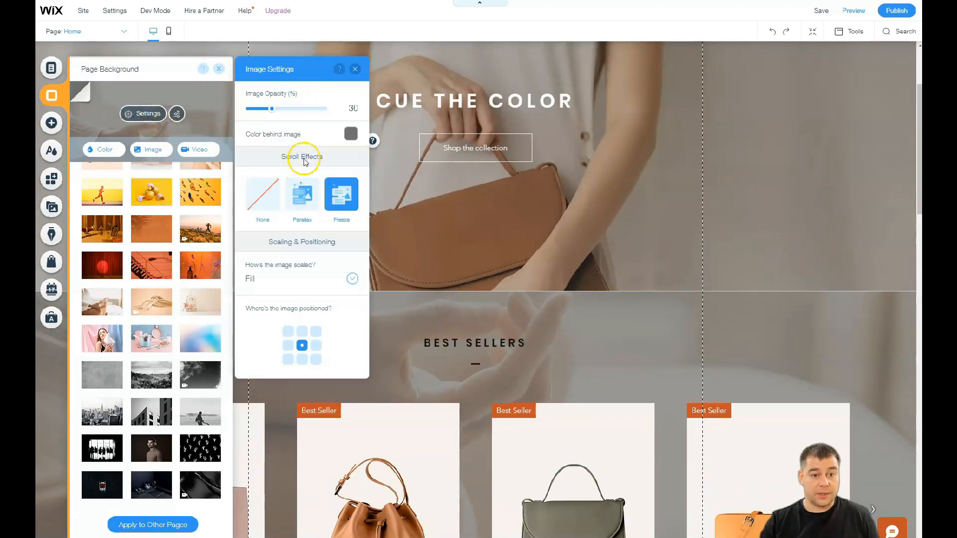
left_click(345, 139)
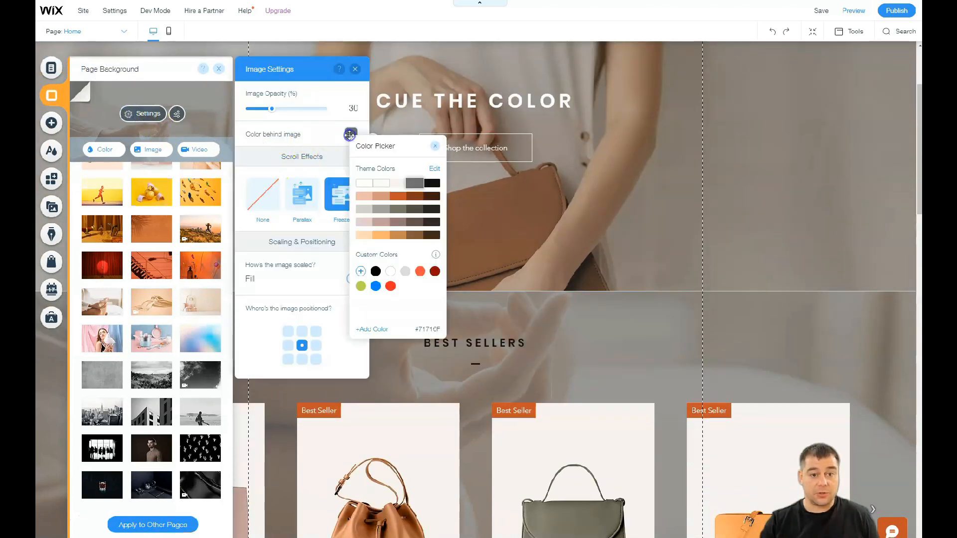
left_click(365, 184)
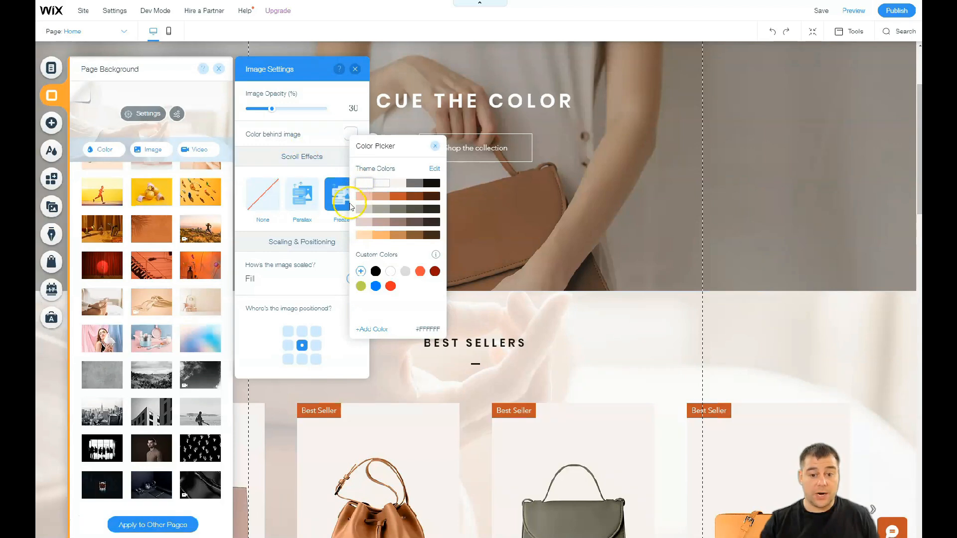
left_click(385, 210)
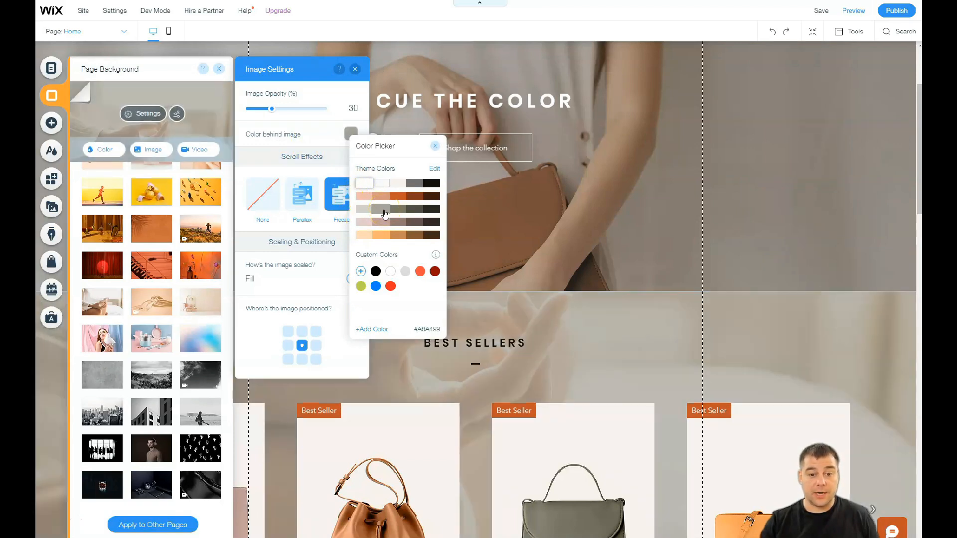
Step: Lower the page background image's opacity, close the background settings and review the whole Home page
left_click(275, 110)
left_click_drag(292, 113, 260, 110)
left_click(341, 69)
left_click(355, 69)
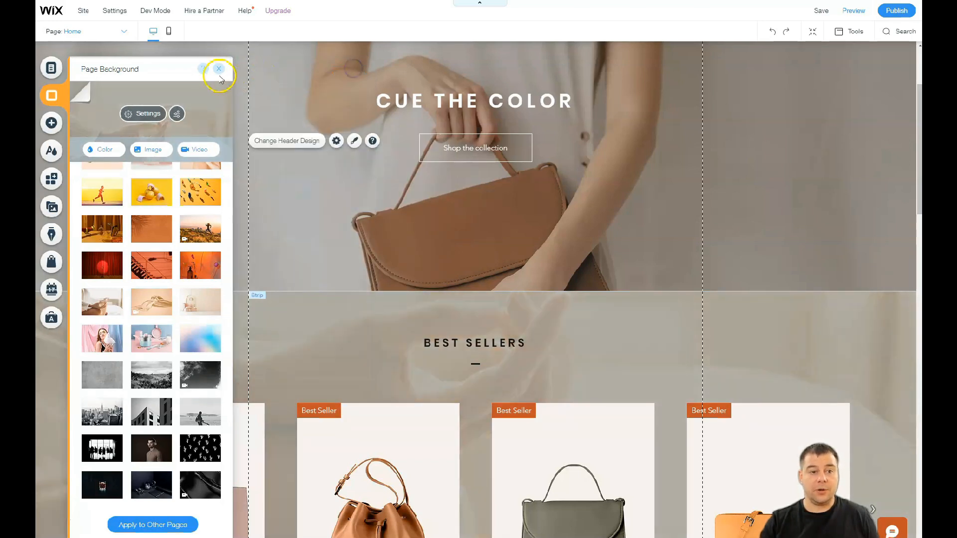
left_click(218, 69)
scroll(473, 381, "down", 15)
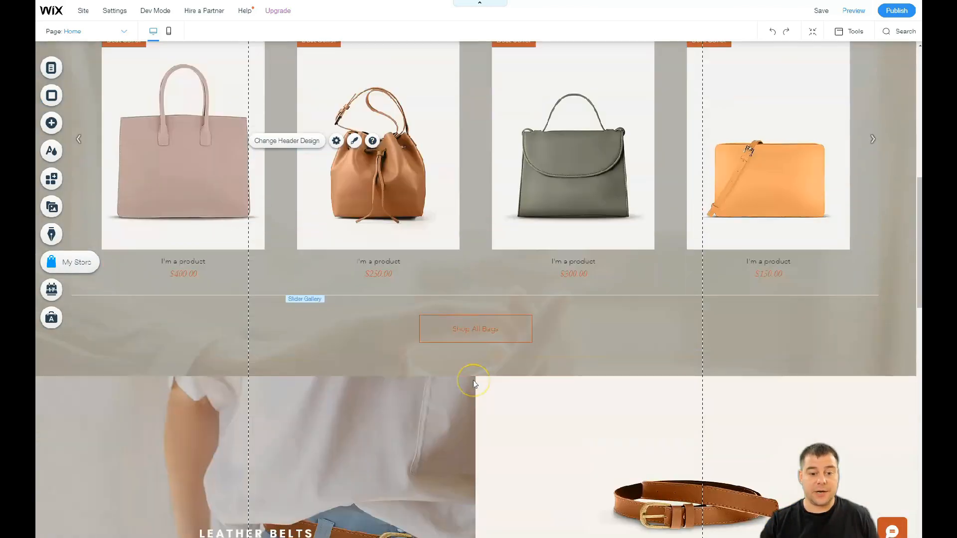
scroll(473, 381, "down", 10)
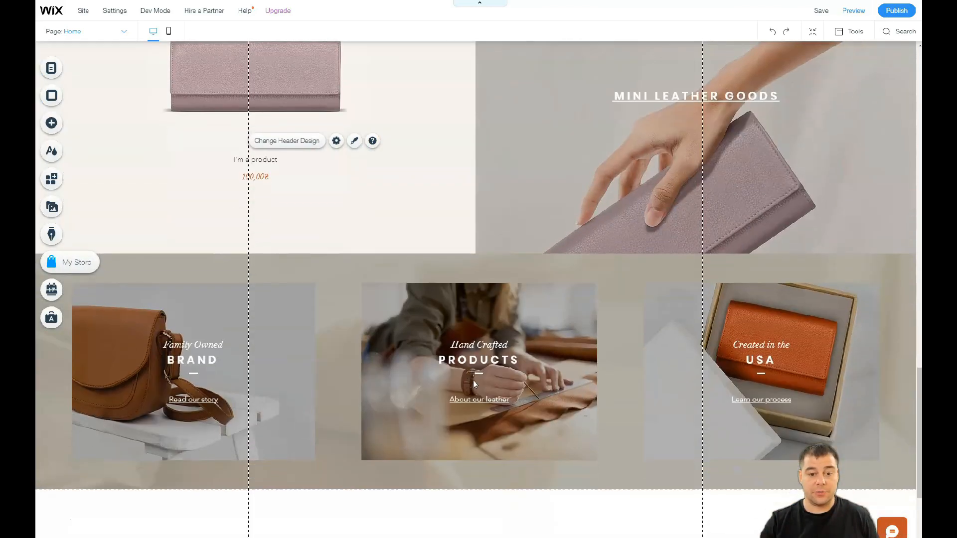
scroll(474, 382, "up", 12)
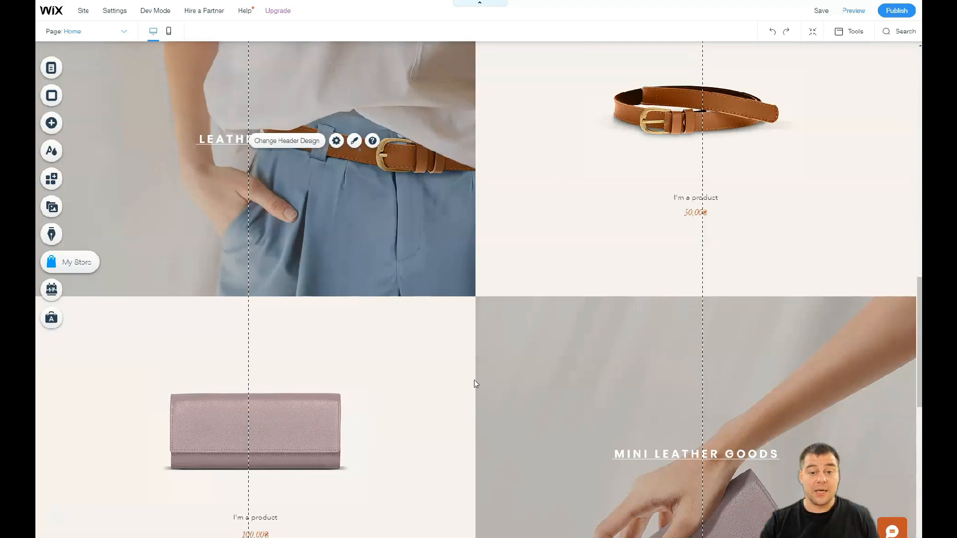
scroll(474, 382, "up", 10)
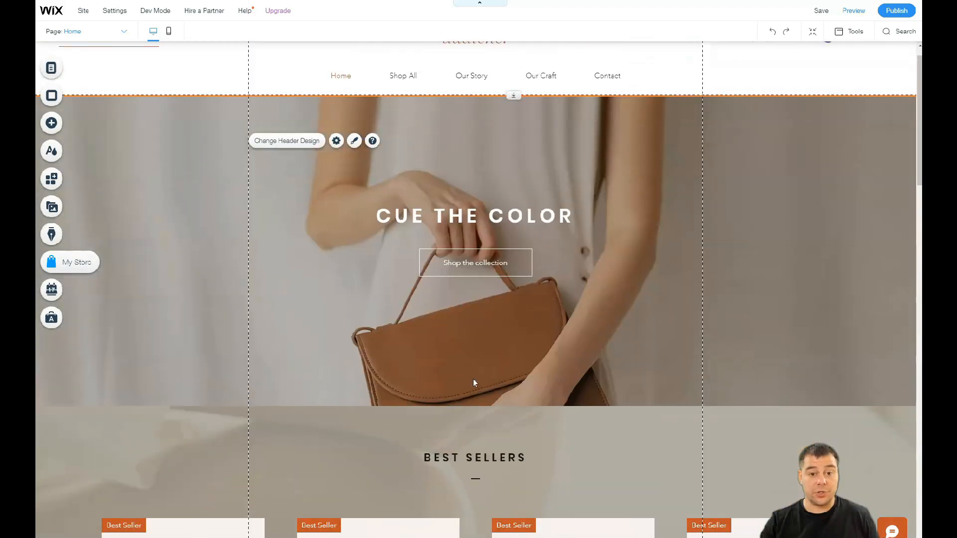
Step: Browse the selected backgrounds offered for the "CUE THE COLOR" strip without applying one
left_click(218, 224)
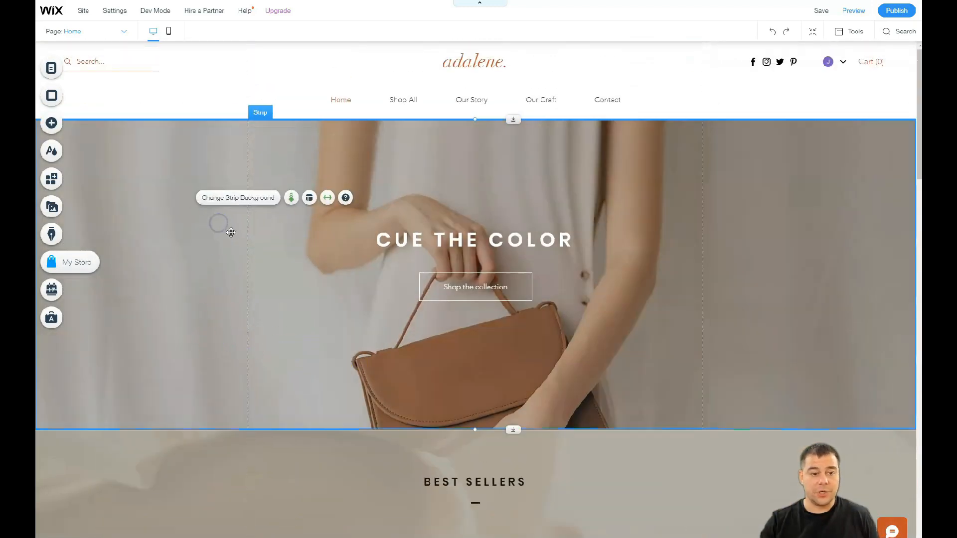
left_click(225, 199)
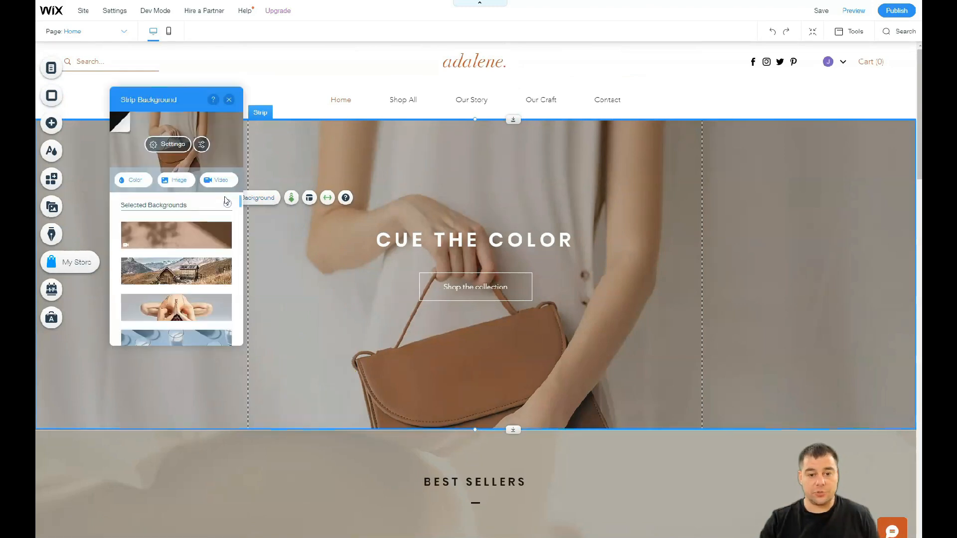
scroll(178, 264, "down", 1)
scroll(178, 263, "down", 2)
scroll(178, 261, "up", 3)
scroll(178, 266, "down", 1)
scroll(177, 265, "down", 3)
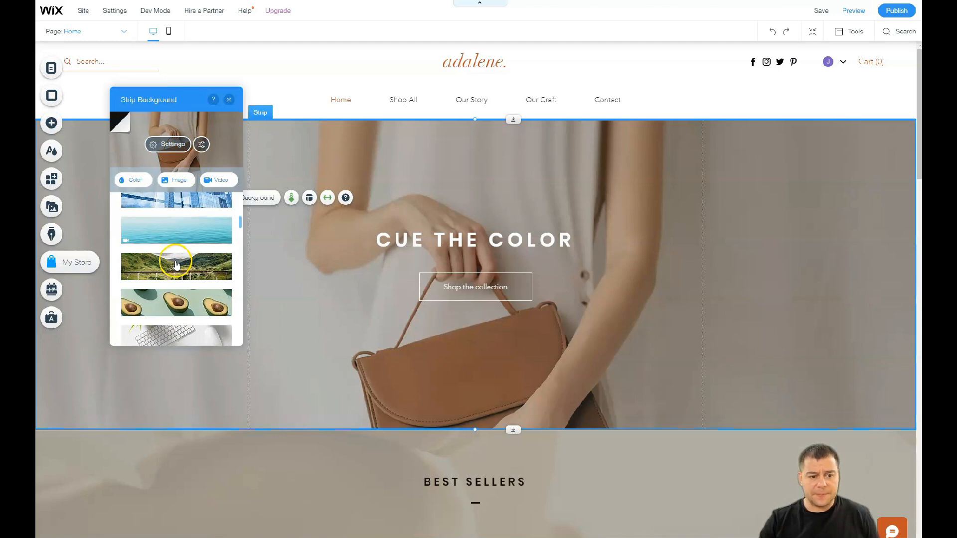
scroll(177, 265, "down", 2)
scroll(175, 265, "down", 4)
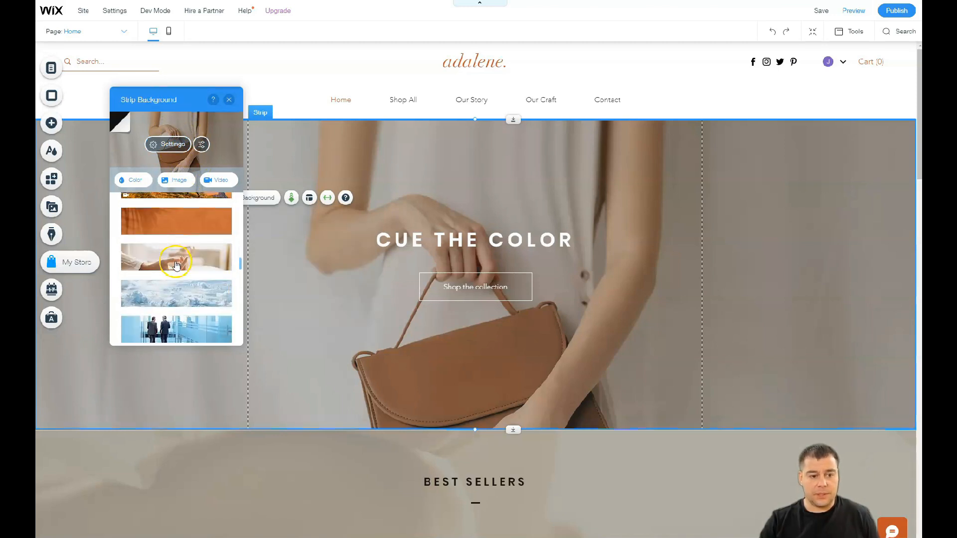
scroll(175, 267, "up", 2)
scroll(176, 274, "down", 8)
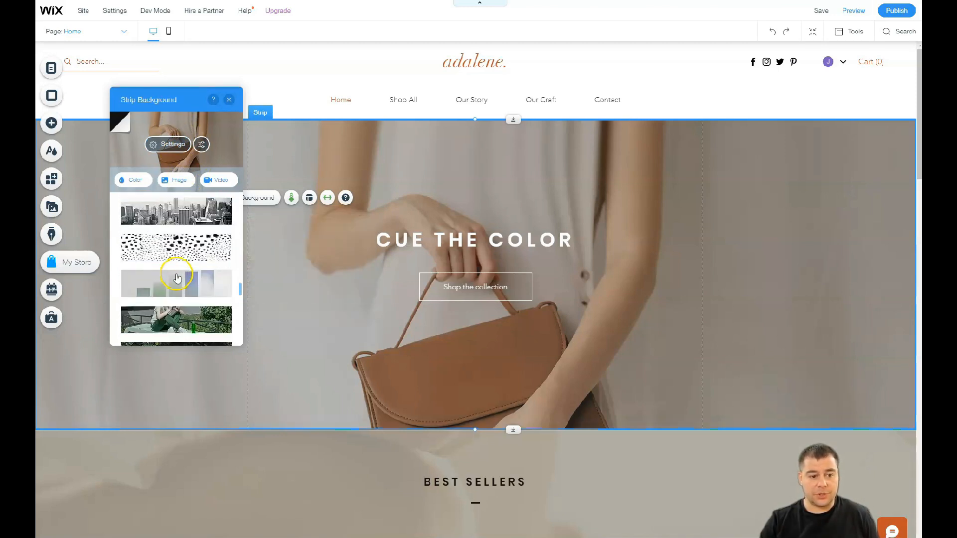
scroll(178, 278, "down", 2)
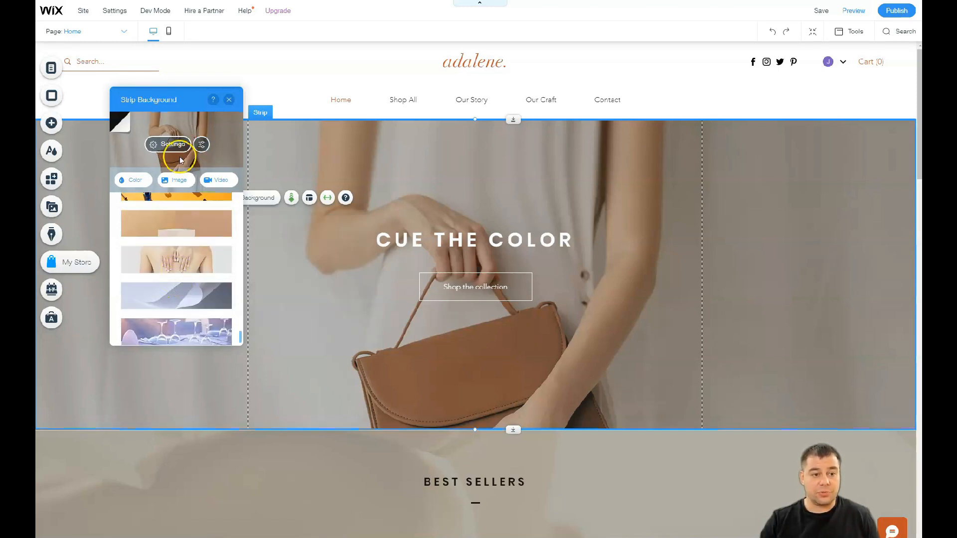
left_click(230, 100)
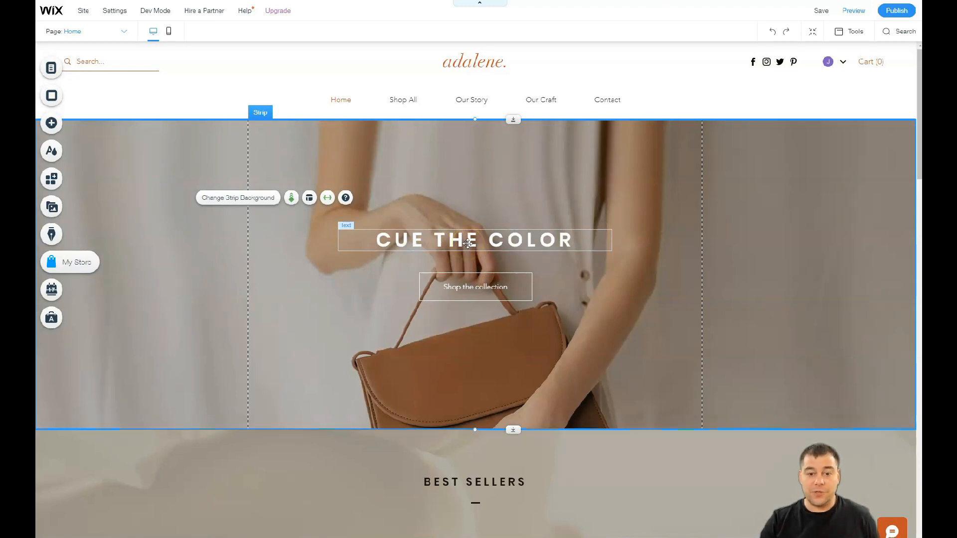
Step: Move the "CUE THE COLOR" heading up within its strip, away from the "Shop the collection" button
mouse_move(472, 180)
left_mouse_down()
mouse_move(472, 171)
mouse_move(469, 201)
mouse_move(469, 187)
left_mouse_up()
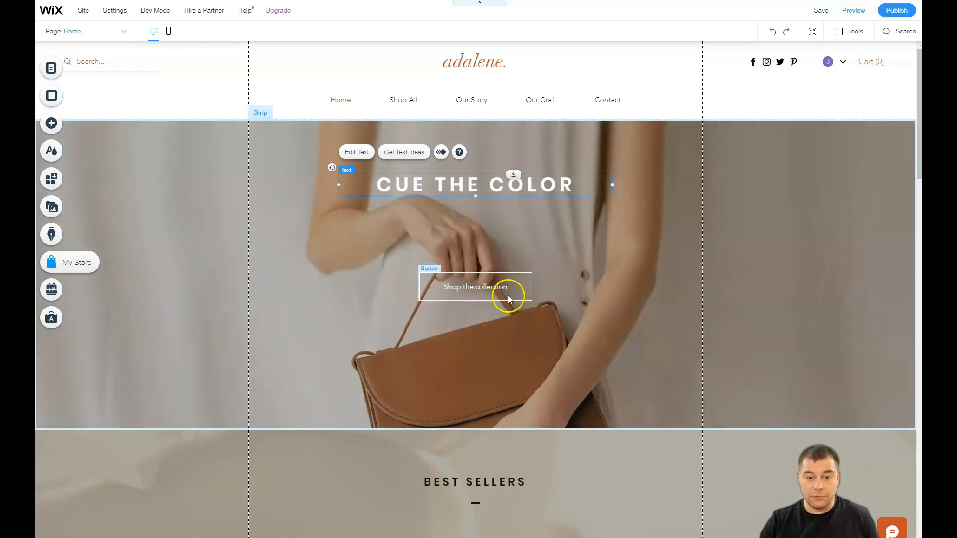
Step: Look through the ready-made strip categories and add the blank Classic strip between the "CUE THE COLOR" strip and the Best Sellers section
scroll(600, 343, "down", 3)
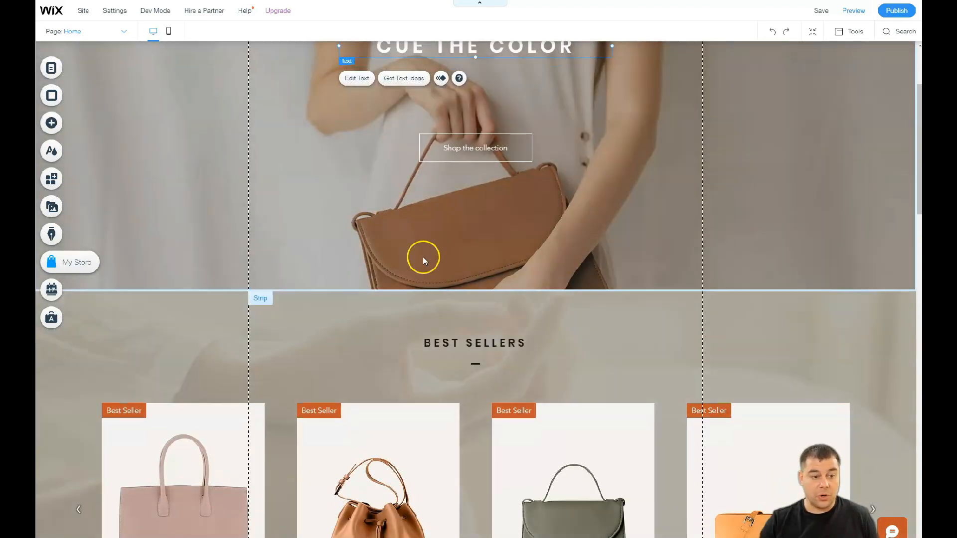
left_click(53, 123)
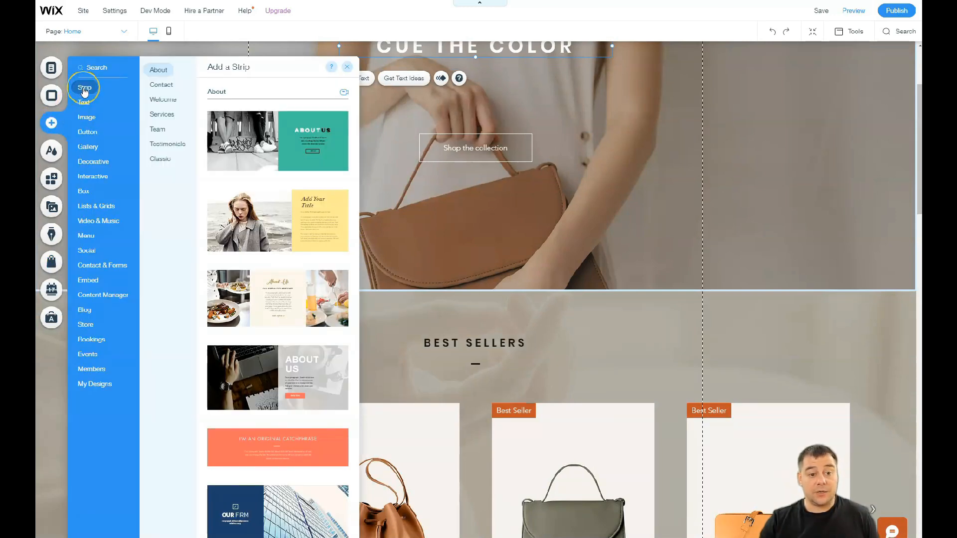
left_click(160, 86)
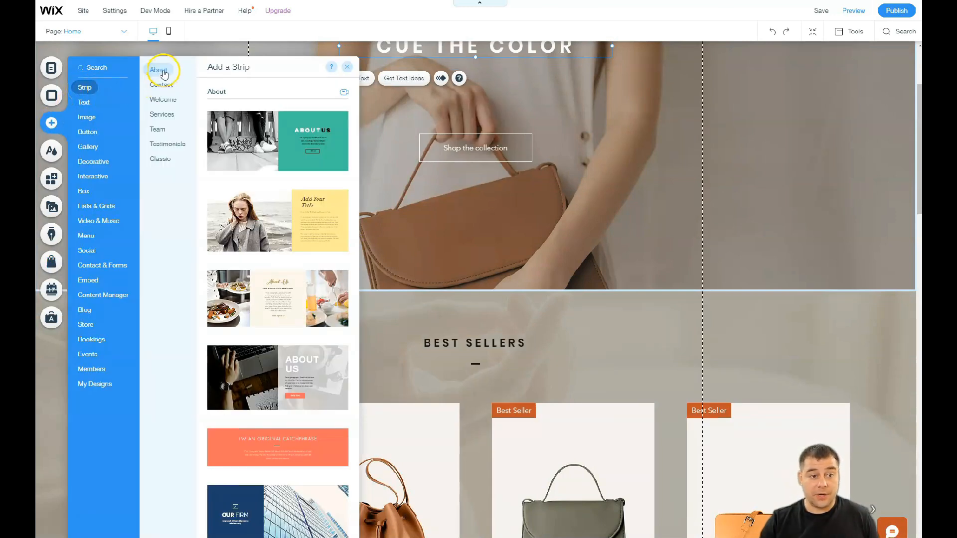
left_click(161, 84)
left_click(162, 100)
left_click(162, 116)
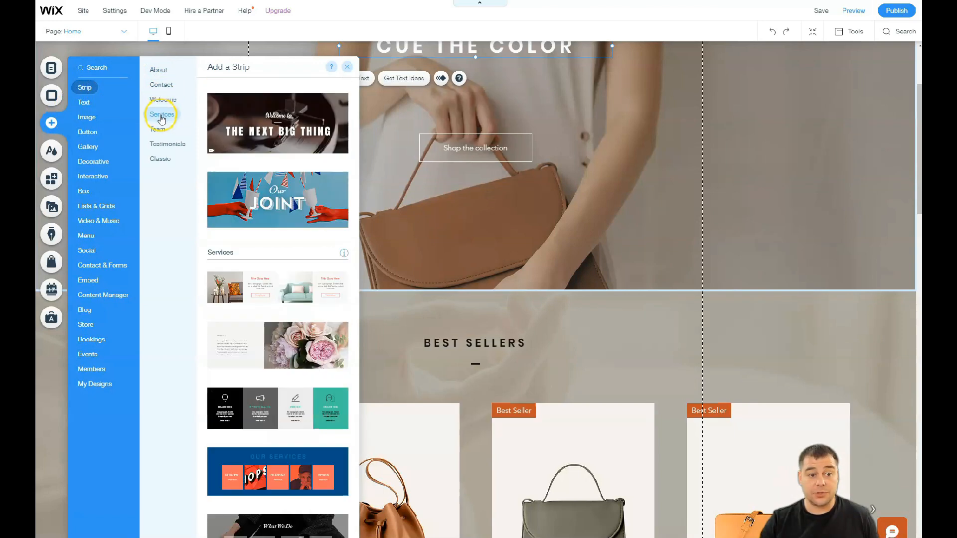
left_click(158, 129)
left_click(166, 144)
left_click(161, 159)
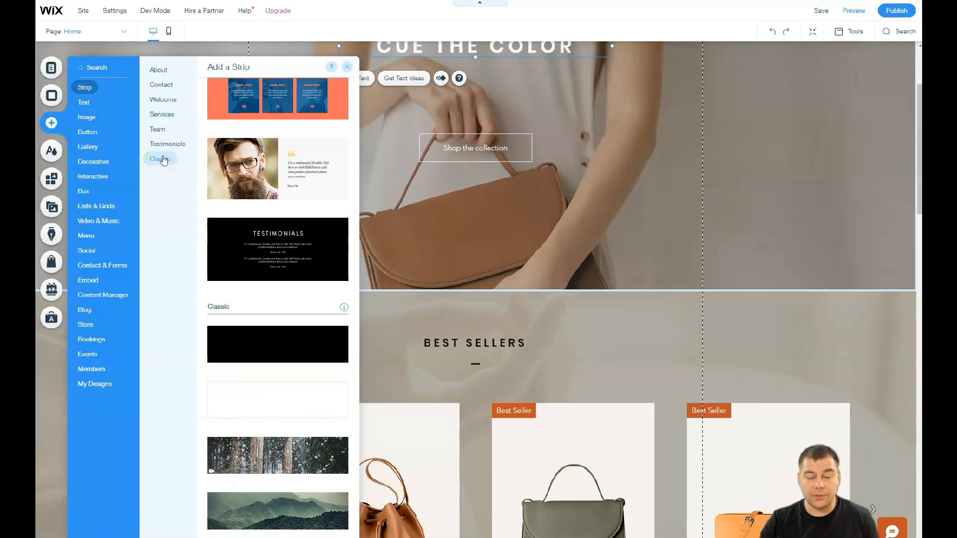
left_click_drag(250, 399, 516, 298)
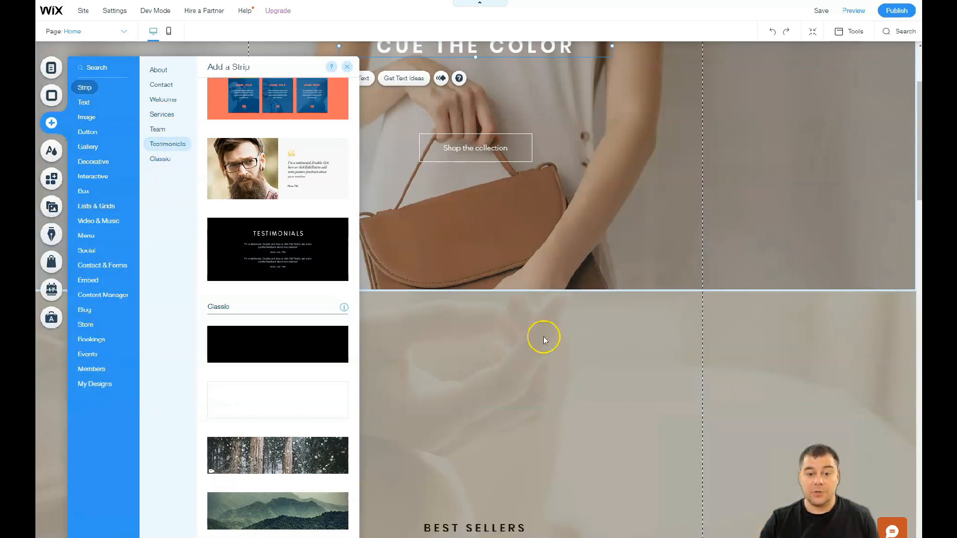
Step: Make the new blank strip taller by extending its lower edge toward the Best Sellers section
left_click_drag(512, 476, 510, 537)
scroll(528, 257, "up", 3)
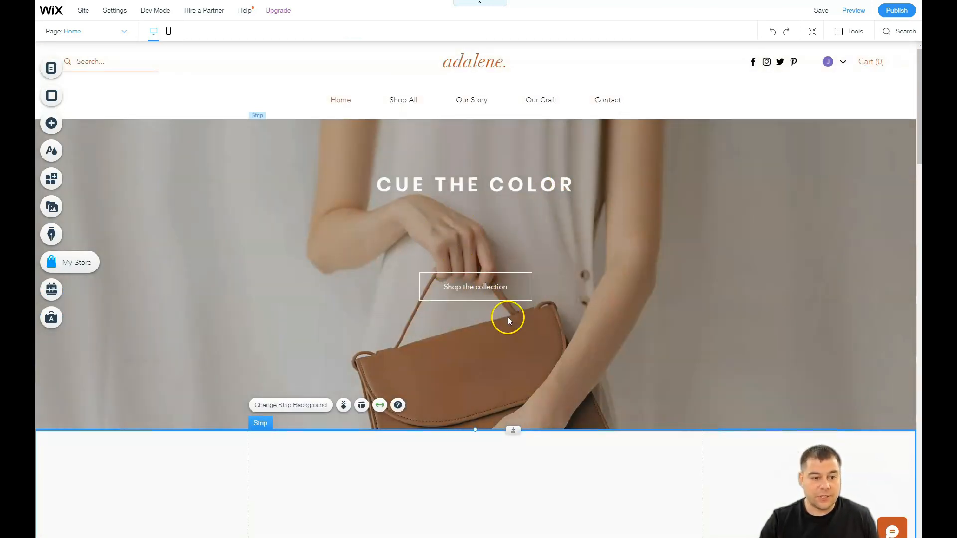
scroll(507, 316, "down", 2)
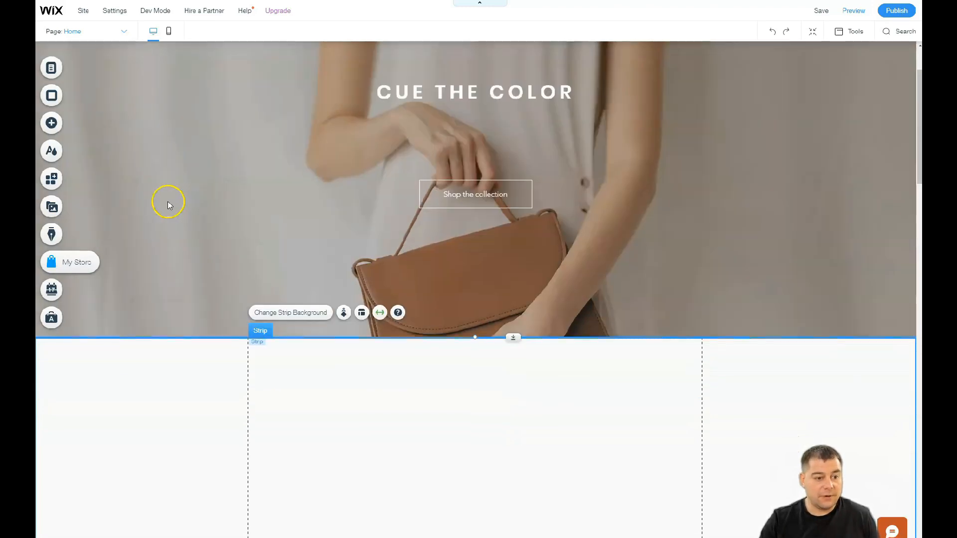
Step: Add a YouTube single video player to the blank strip below the "CUE THE COLOR" strip
left_click(51, 124)
left_click(90, 223)
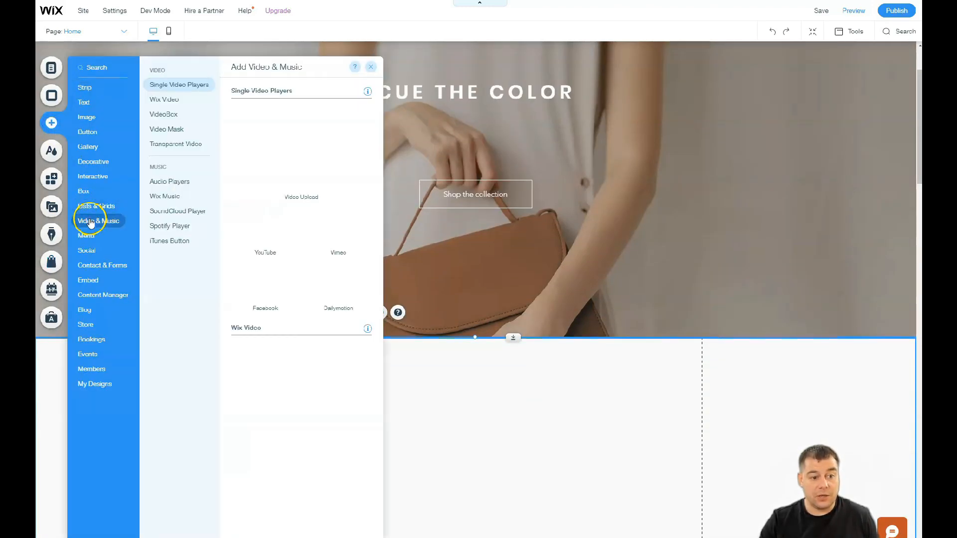
left_click_drag(265, 228, 494, 417)
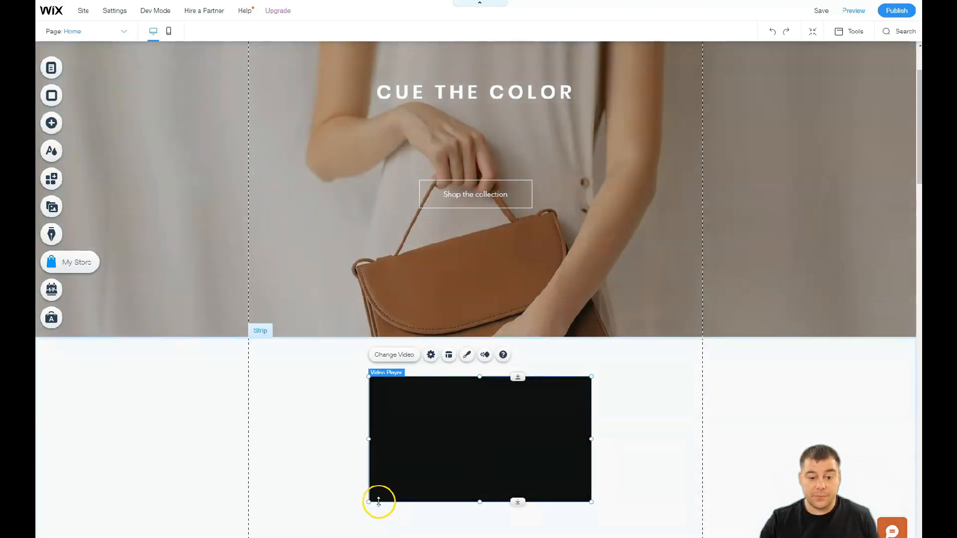
Step: Enlarge the video player to nearly the full width between the gridlines and centre it within the strip
left_click_drag(369, 502, 348, 513)
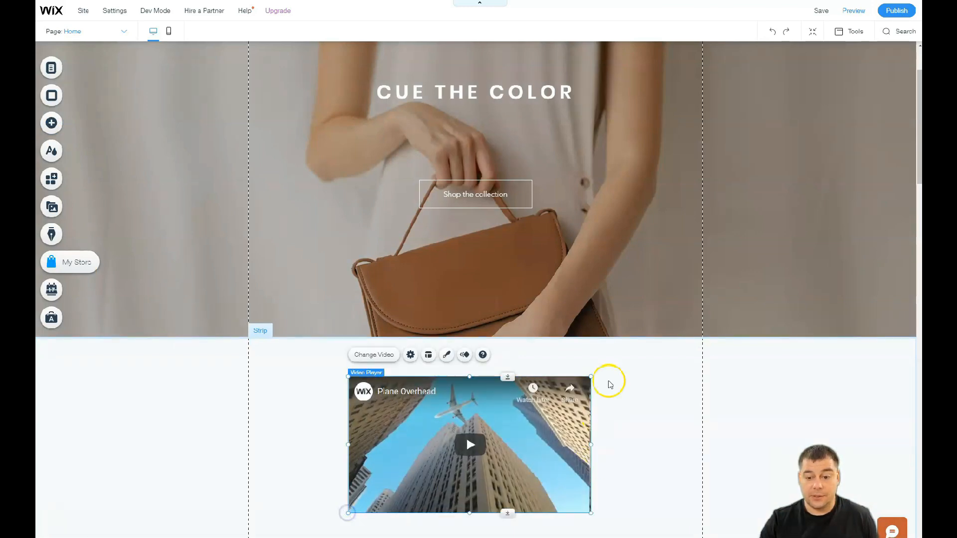
left_click_drag(592, 376, 642, 344)
scroll(694, 456, "down", 4)
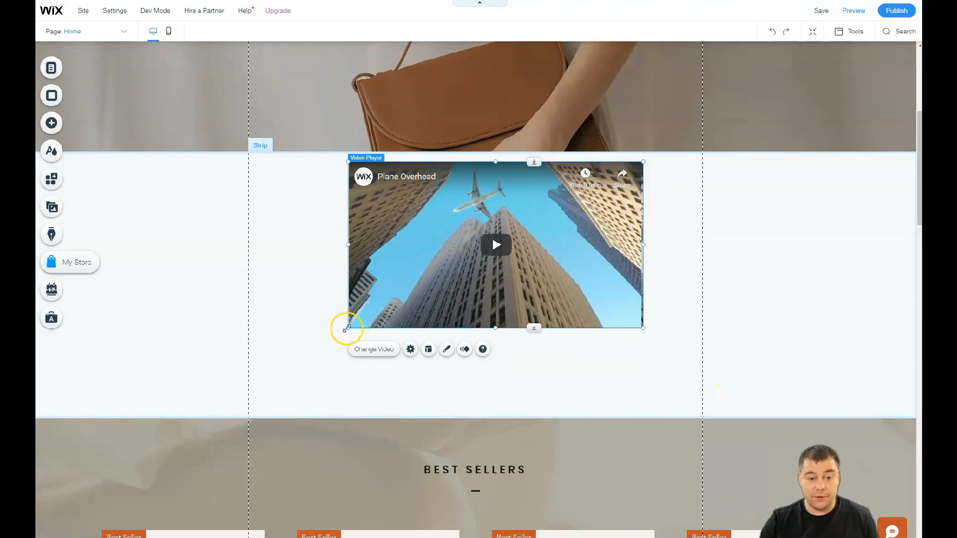
left_click_drag(348, 328, 257, 394)
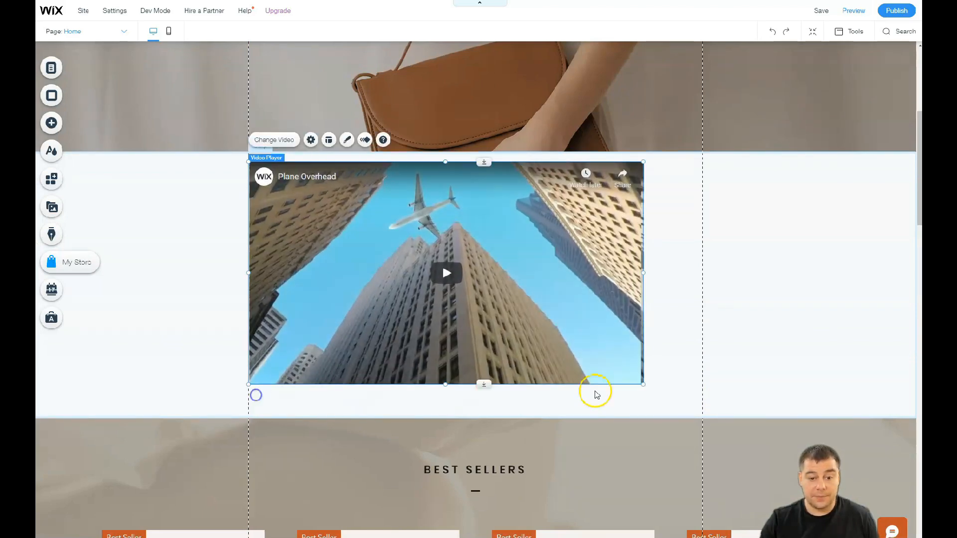
left_click_drag(643, 382, 697, 412)
left_click_drag(549, 367, 554, 367)
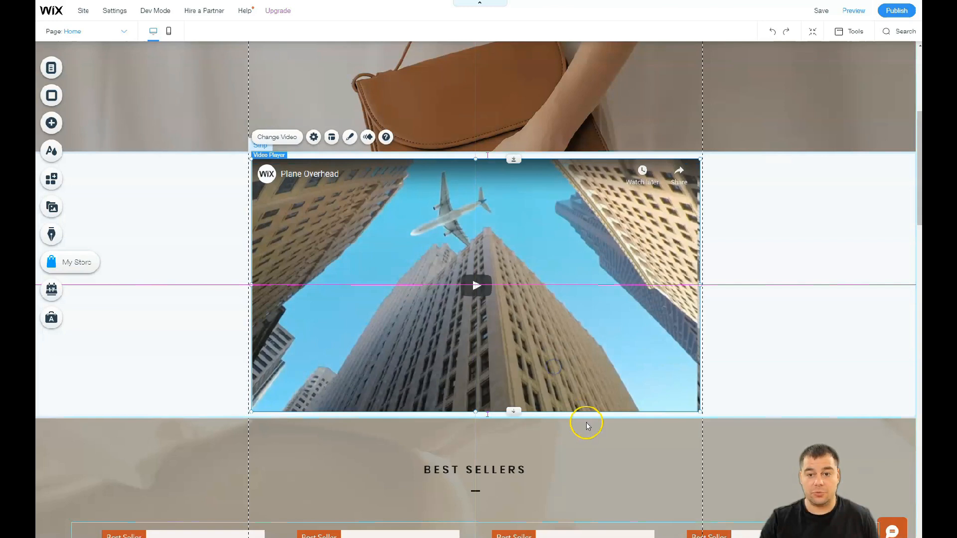
Step: Set the video strip's background to the grey theme colour #71716F and close the background settings
left_click(146, 239)
left_click(154, 214)
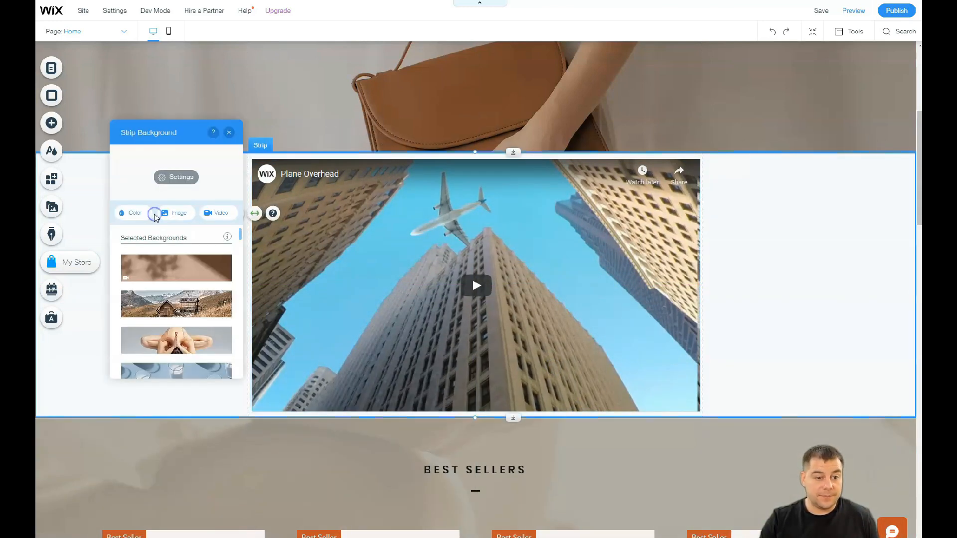
left_click(123, 216)
left_click(187, 264)
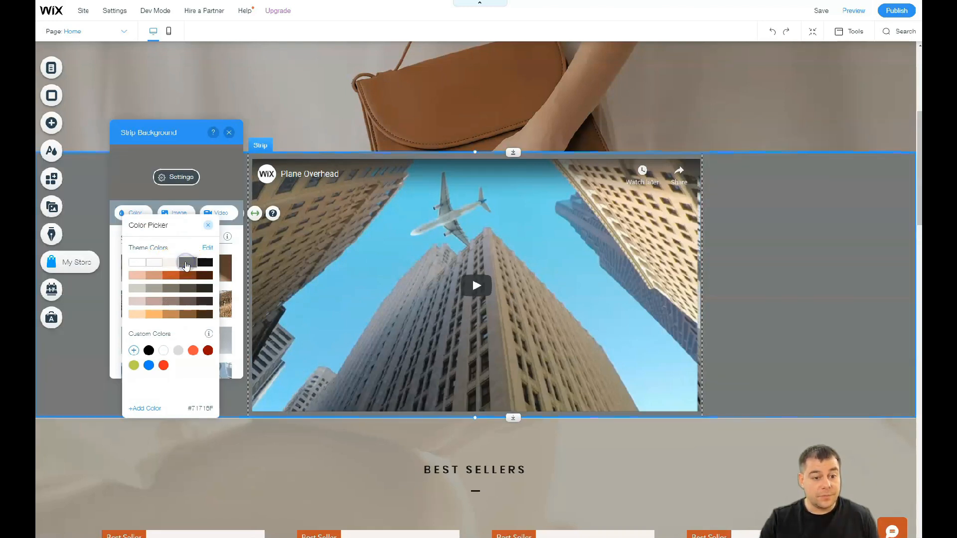
left_click(216, 215)
left_click(228, 132)
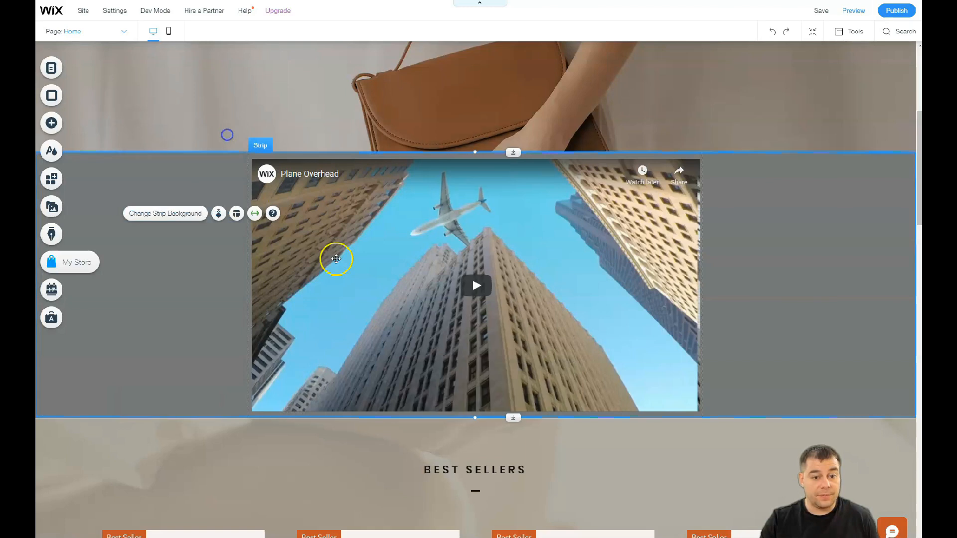
Step: Extend the grey strip downward to leave empty space between the video player and the Best Sellers section
scroll(534, 312, "down", 2)
scroll(535, 315, "up", 6)
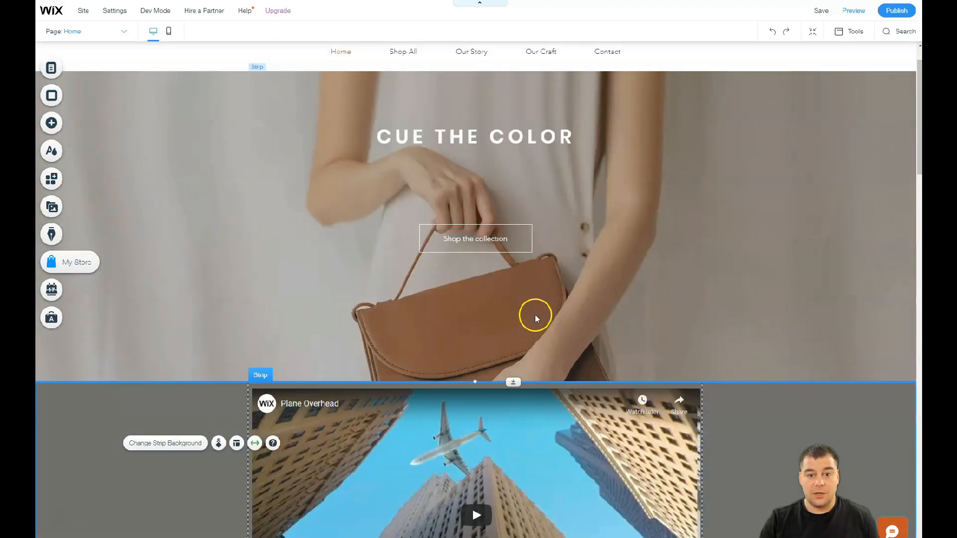
scroll(534, 315, "down", 2)
scroll(534, 315, "down", 5)
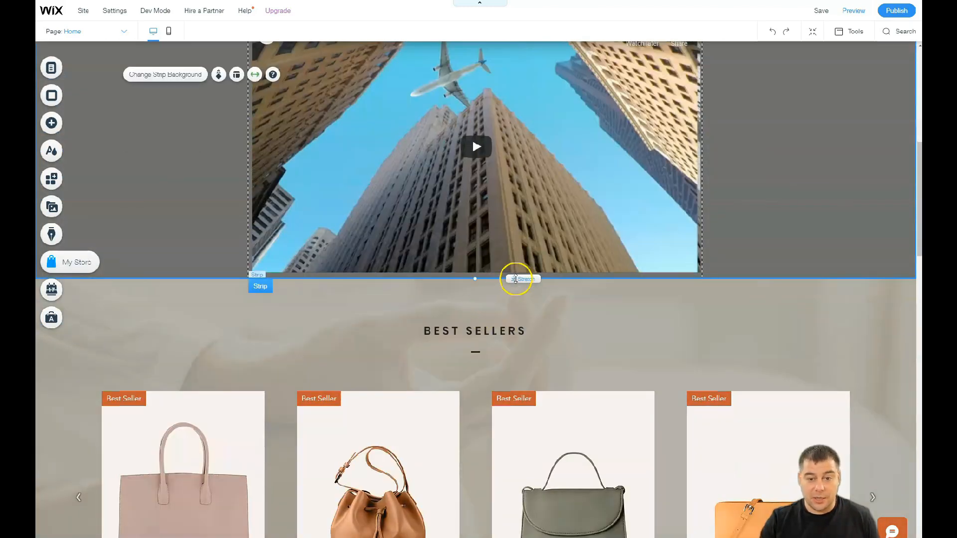
left_click_drag(520, 358, 528, 386)
Step: Add a light themed button to the grey strip and centre it in the space beneath the video player
left_click(51, 123)
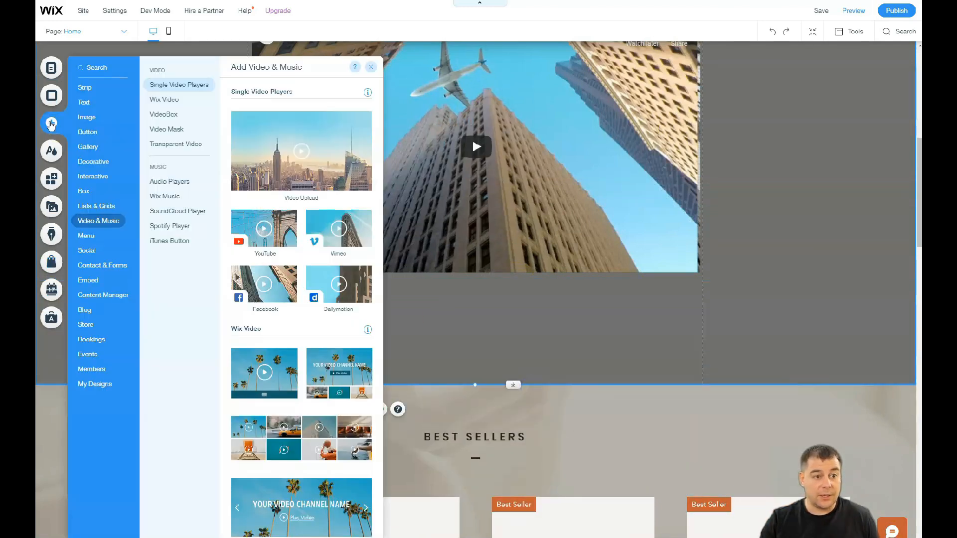
mouse_move(86, 131)
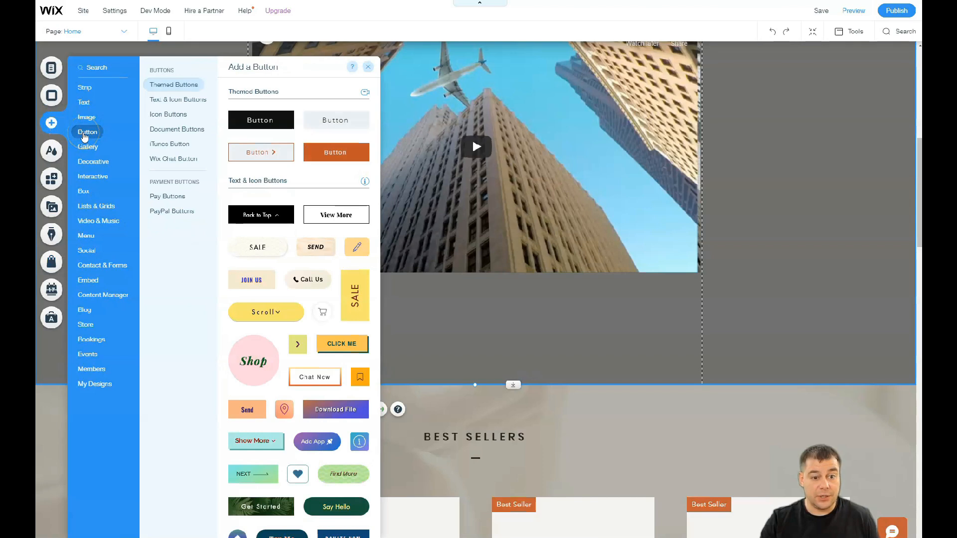
left_click(451, 321)
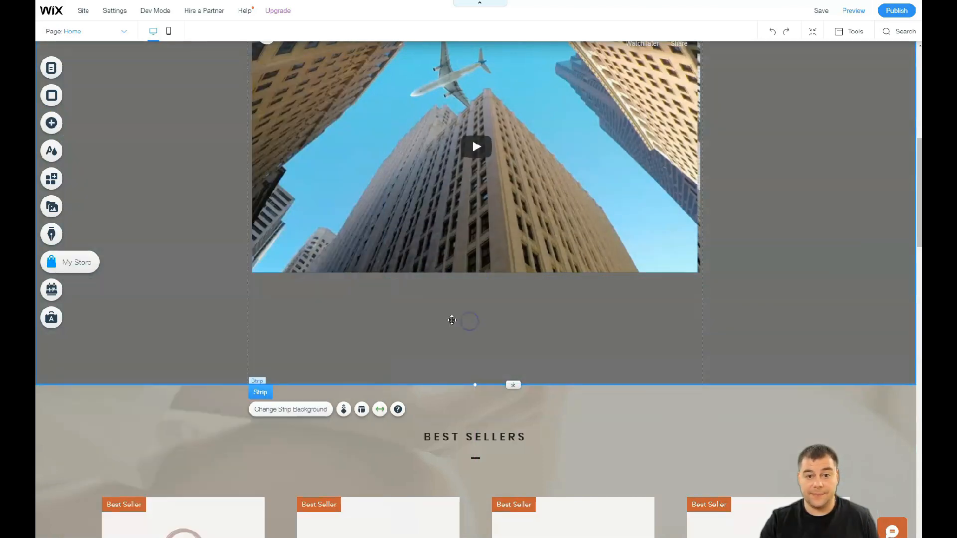
left_click_drag(453, 325, 480, 325)
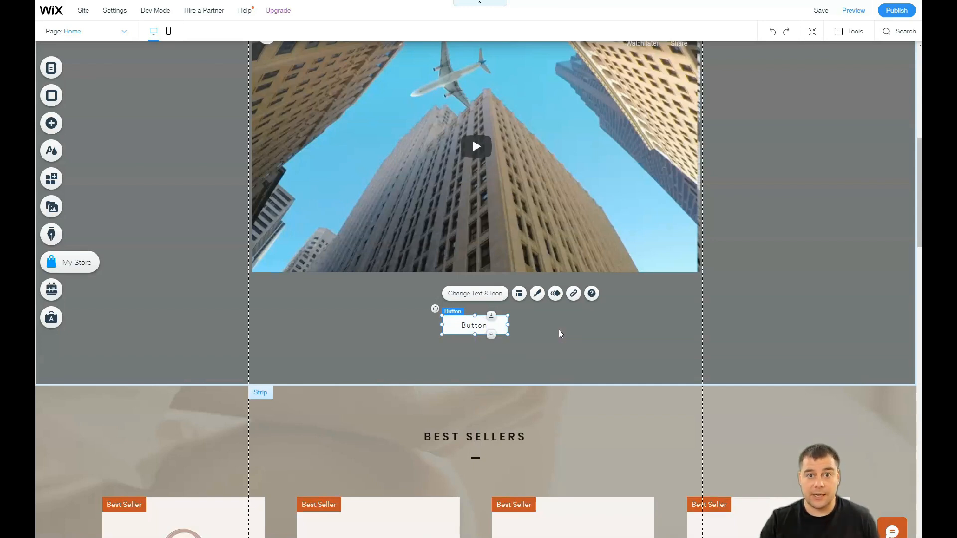
Step: Set the "CUE THE COLOR" heading's font size to 54 px and move the "Shop the collection" button down over the handbag
left_click(448, 250)
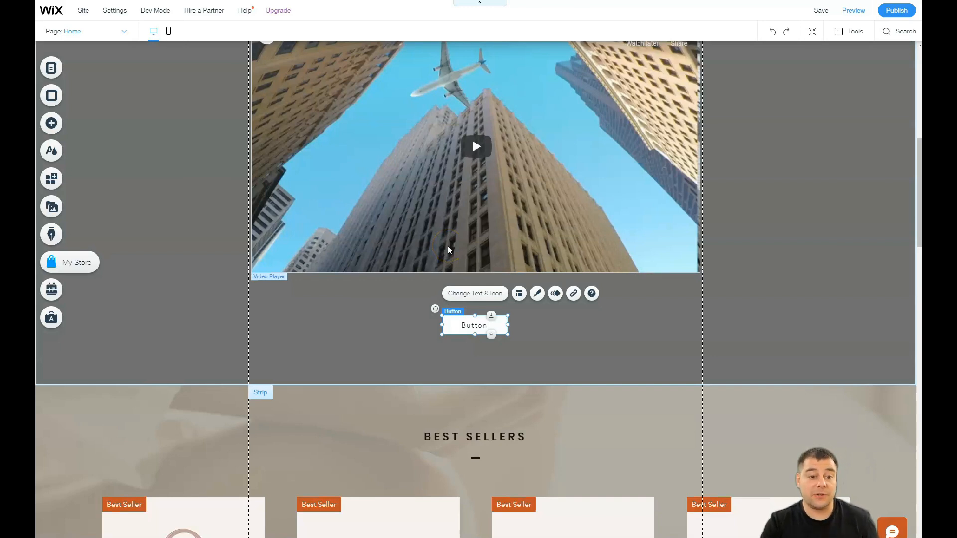
scroll(448, 249, "up", 2)
scroll(448, 250, "up", 1)
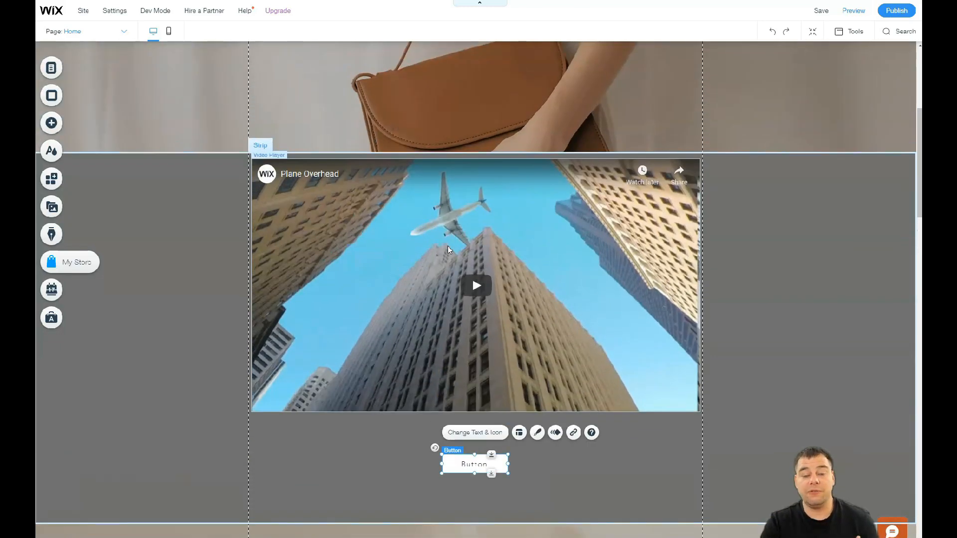
scroll(448, 250, "up", 5)
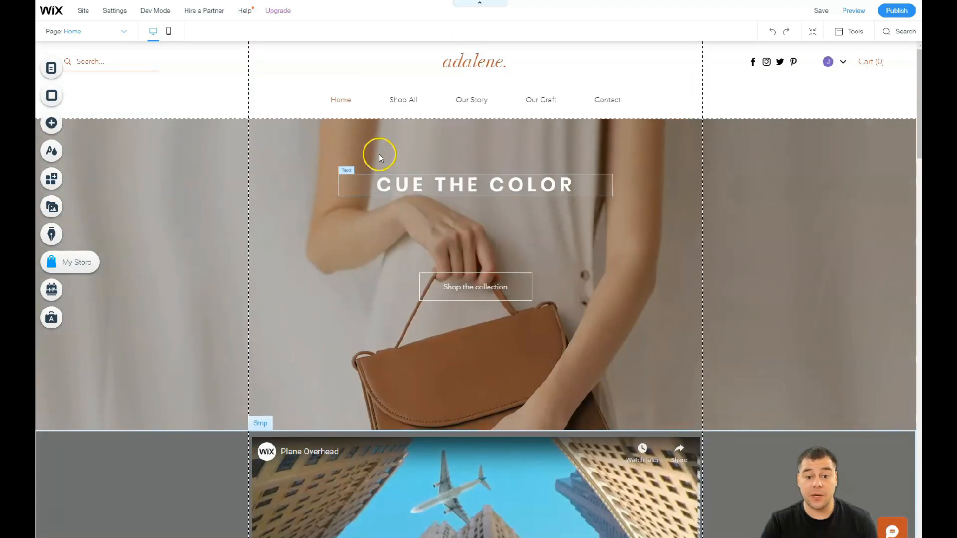
left_click(462, 186)
left_click(463, 187)
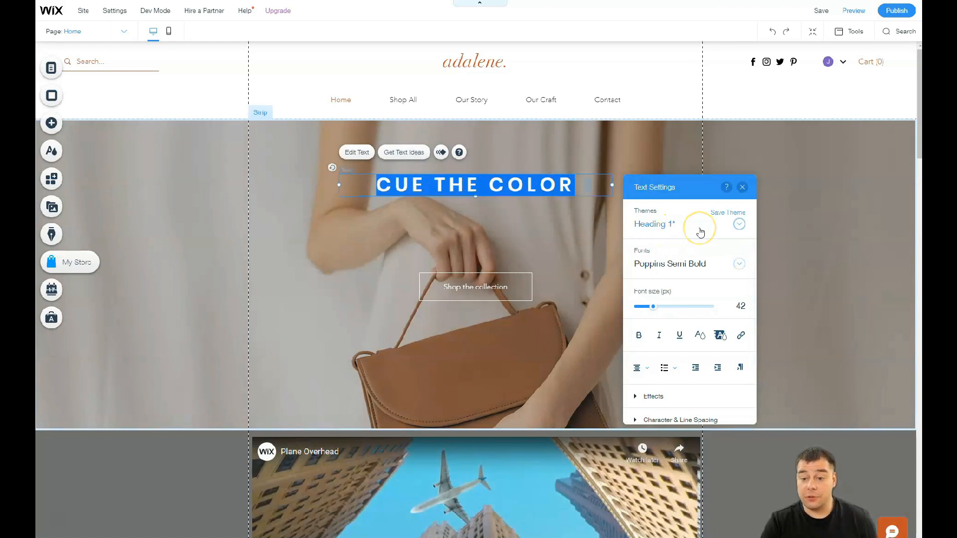
left_click_drag(653, 307, 659, 311)
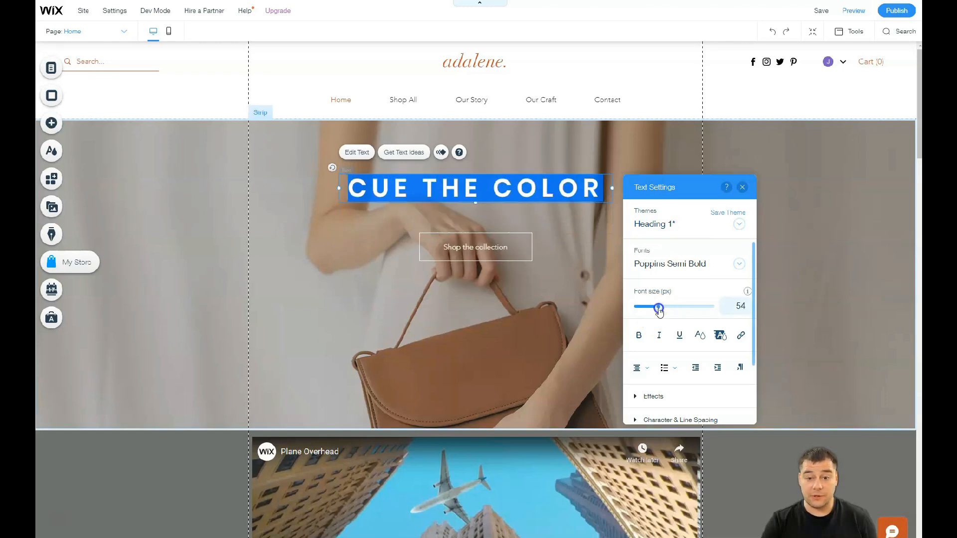
left_click(592, 327)
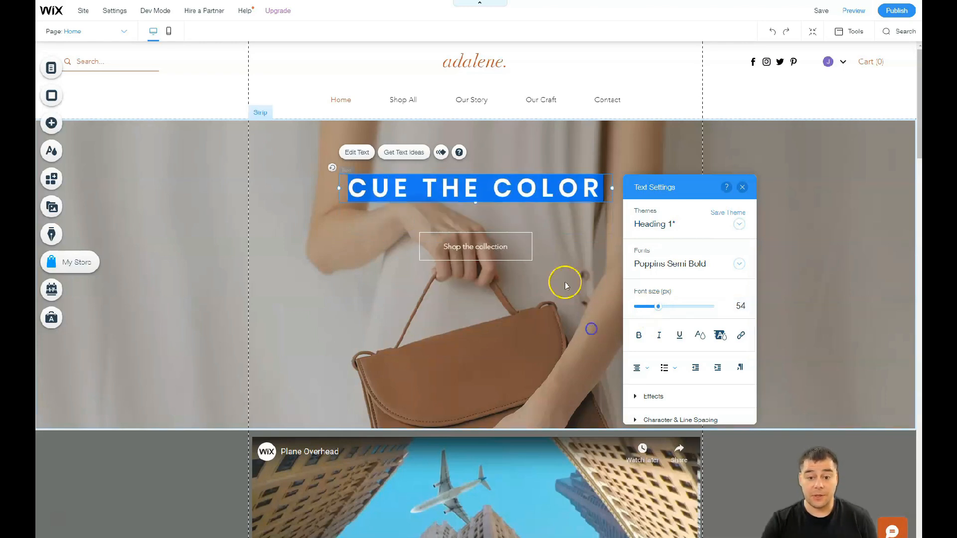
left_click_drag(475, 245, 477, 359)
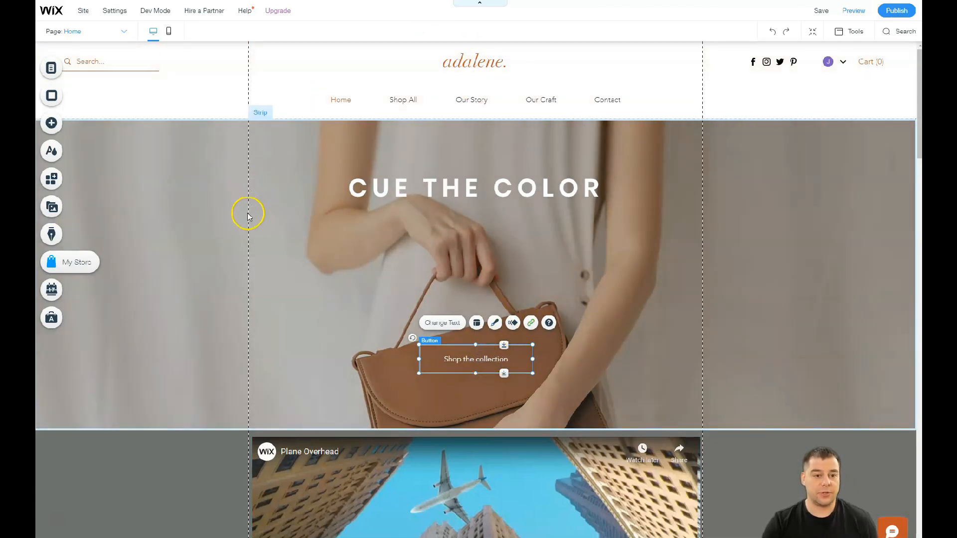
Step: Try placing the "CUE THE COLOR" heading across the left gridline and return it to the centre of the strip
left_click_drag(483, 191, 222, 190)
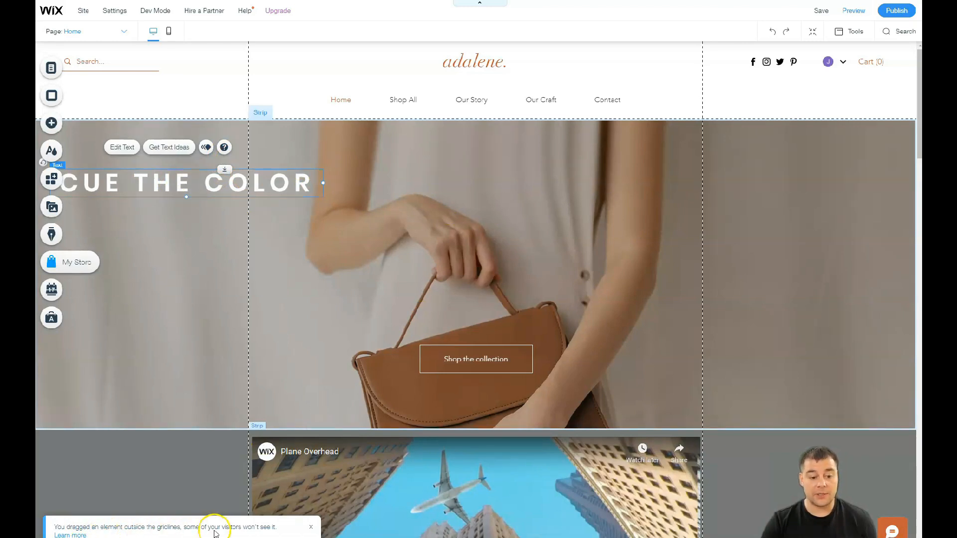
left_click_drag(151, 177, 441, 186)
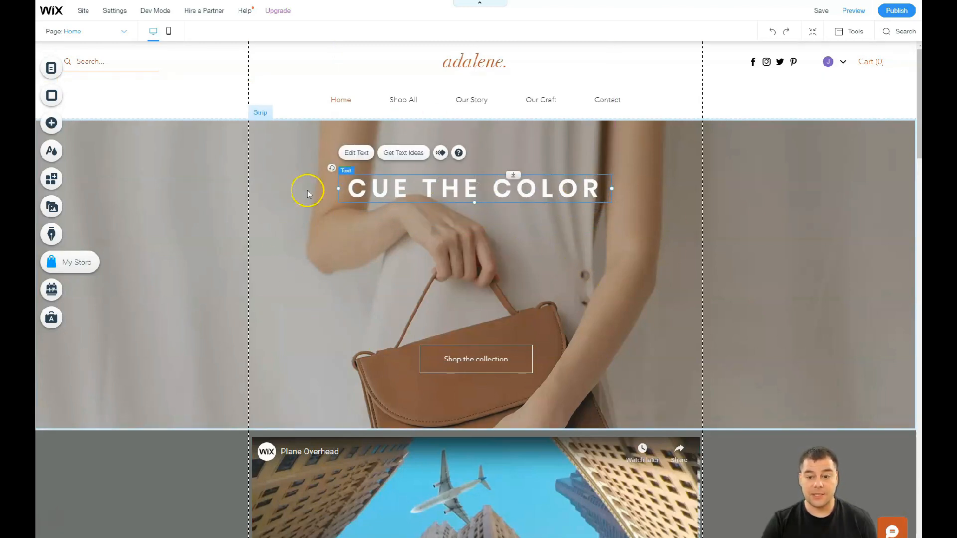
Step: Review all sections of the edited Home page from the new video strip down to the footer and back up
scroll(499, 347, "down", 5)
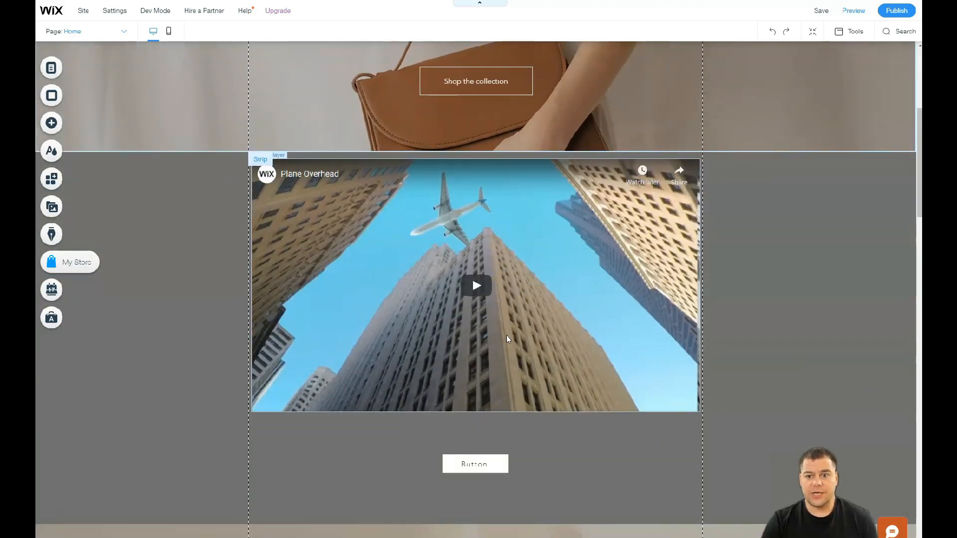
scroll(506, 338, "down", 5)
scroll(509, 338, "down", 3)
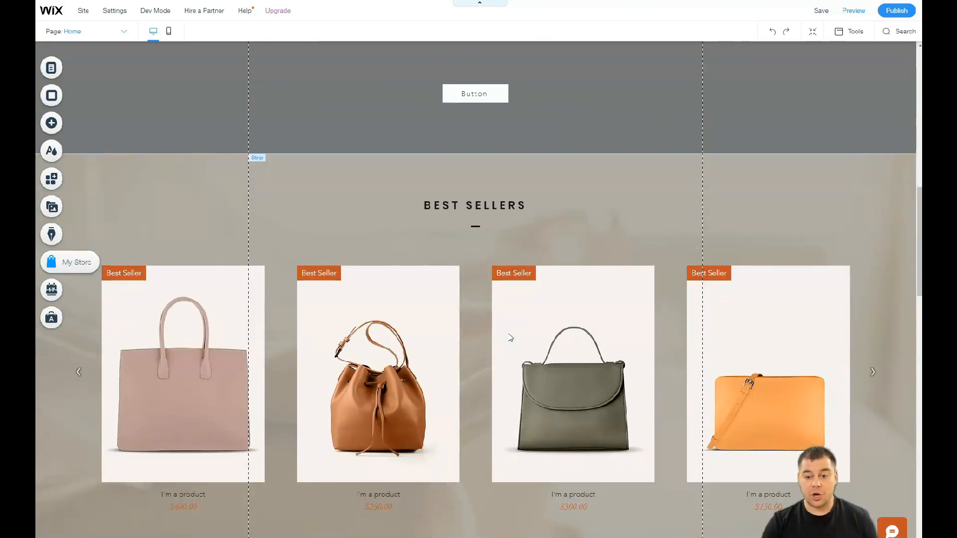
scroll(511, 338, "down", 3)
scroll(511, 337, "down", 6)
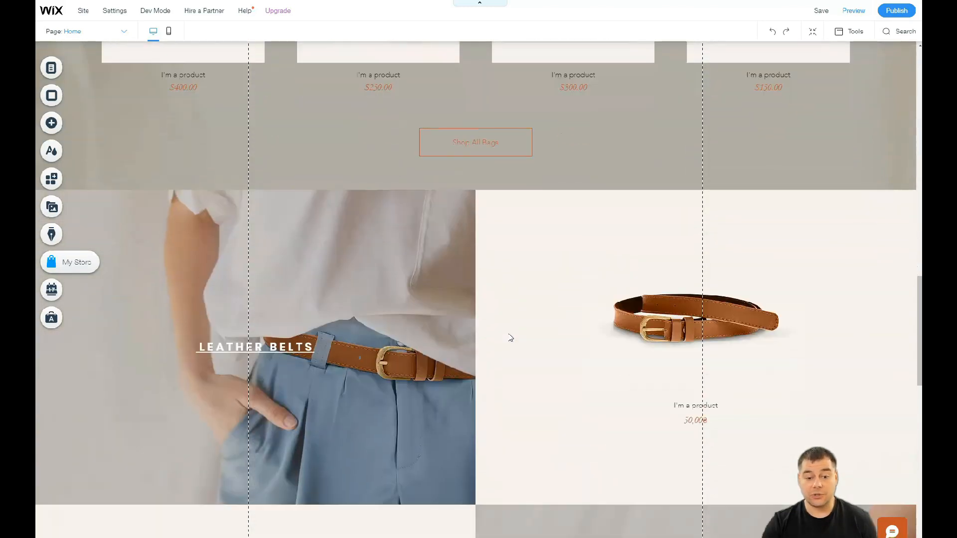
scroll(510, 338, "down", 2)
left_click(515, 332)
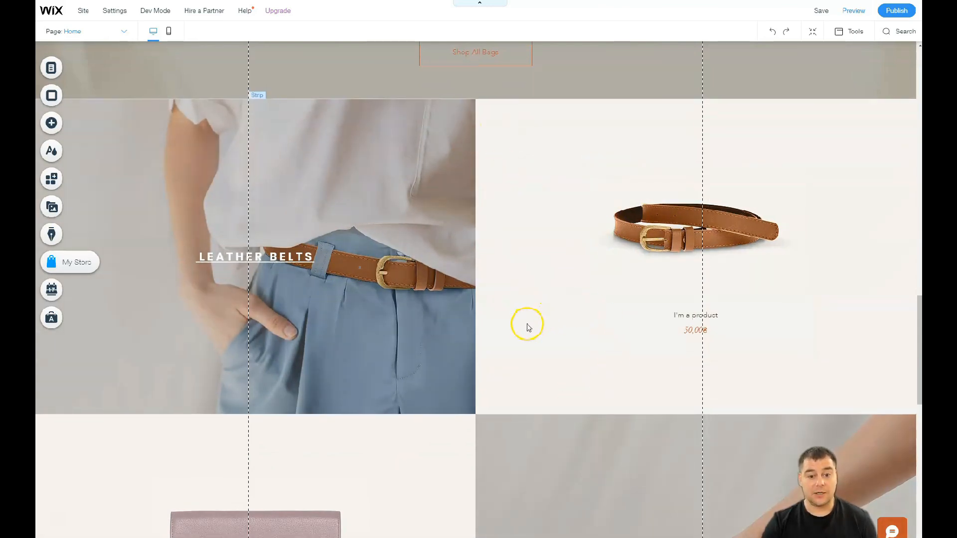
scroll(526, 322, "down", 5)
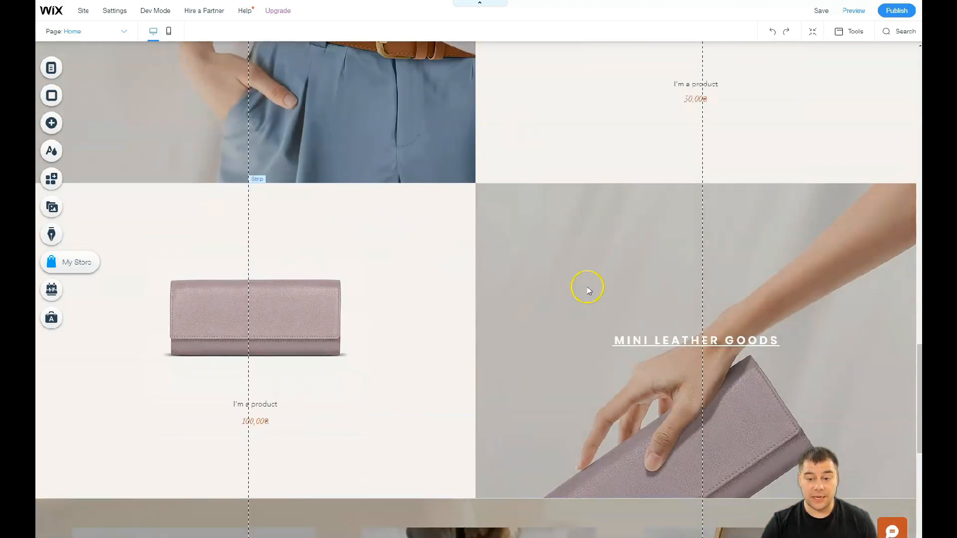
scroll(589, 424, "down", 5)
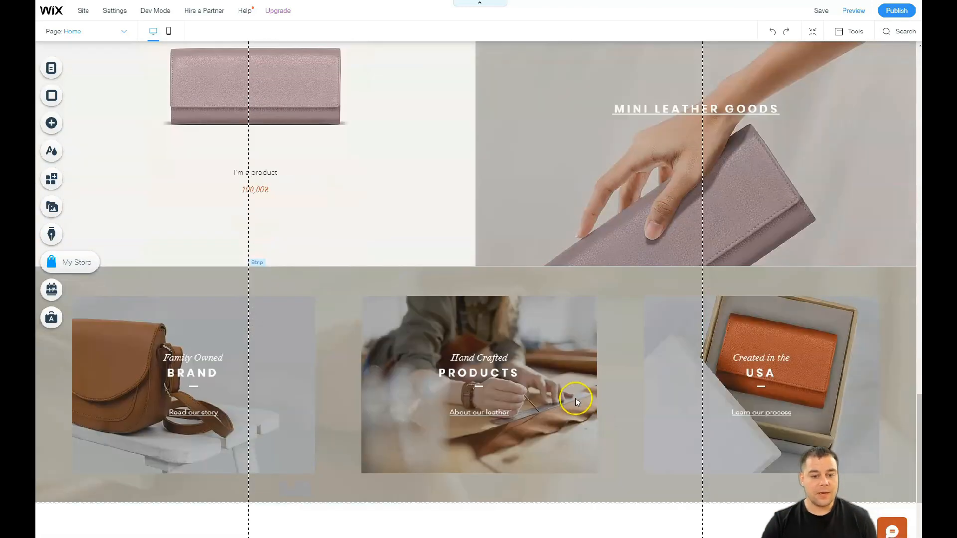
scroll(552, 404, "down", 5)
scroll(525, 378, "up", 11)
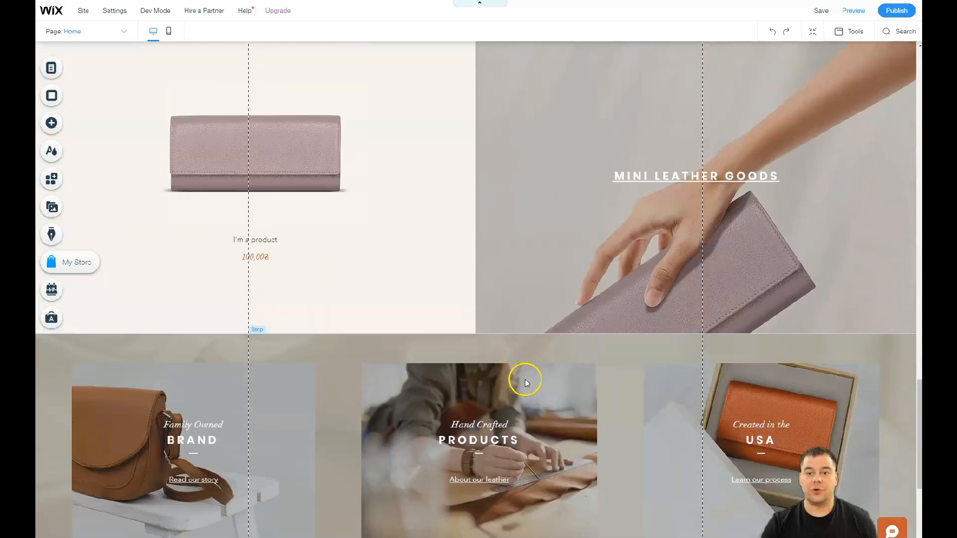
scroll(525, 382, "up", 20)
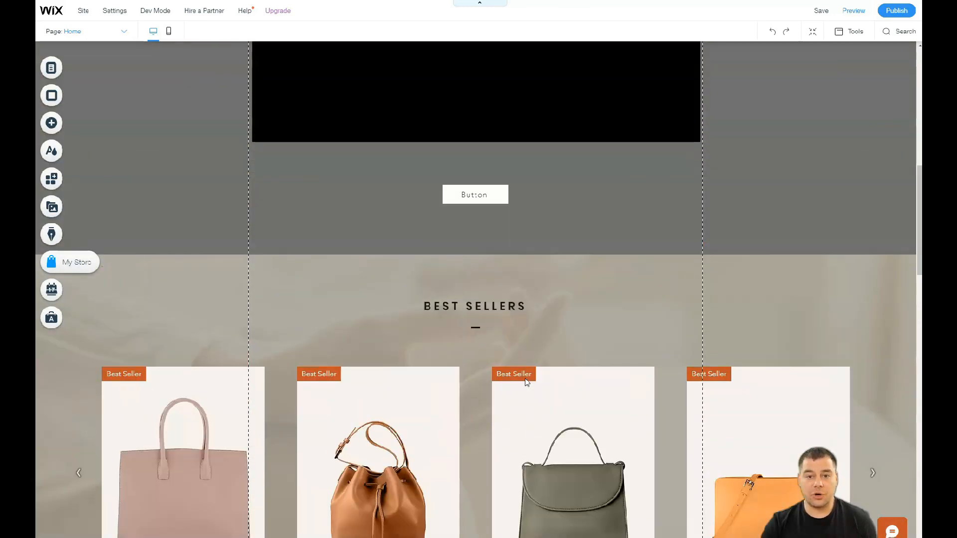
scroll(525, 379, "up", 5)
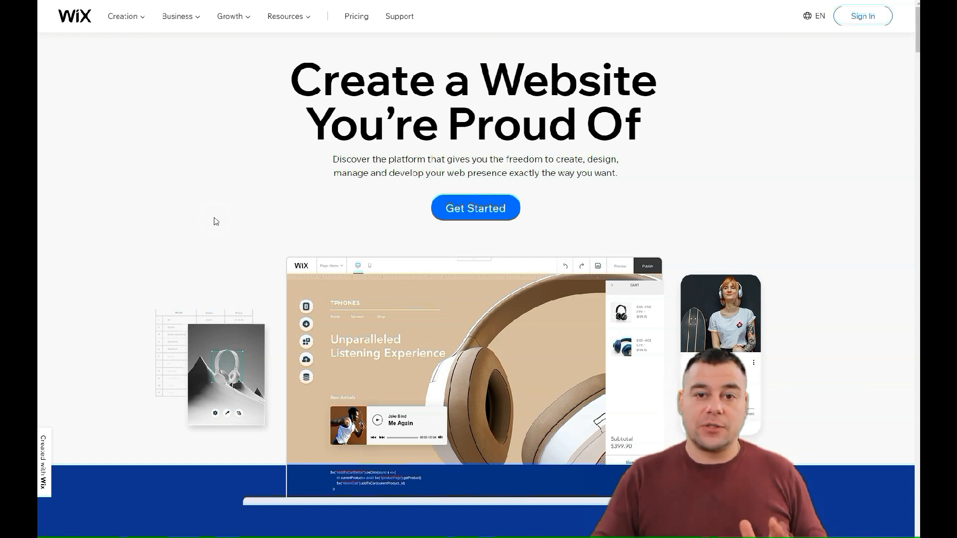
Step: Review the Wix landing page's feature sections, how-to steps and FAQ, and return to its opening banner
scroll(271, 161, "down", 10)
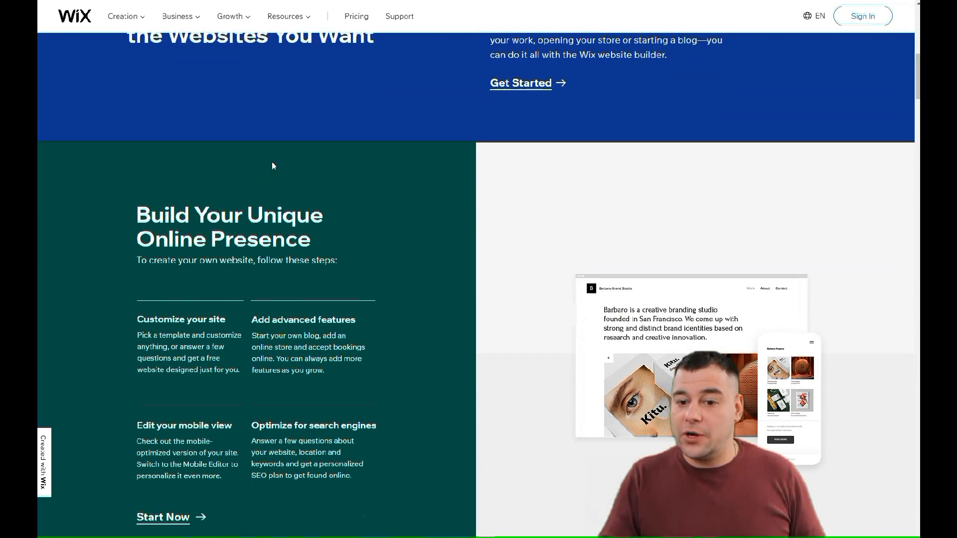
scroll(273, 166, "down", 18)
scroll(275, 171, "down", 10)
scroll(298, 176, "down", 13)
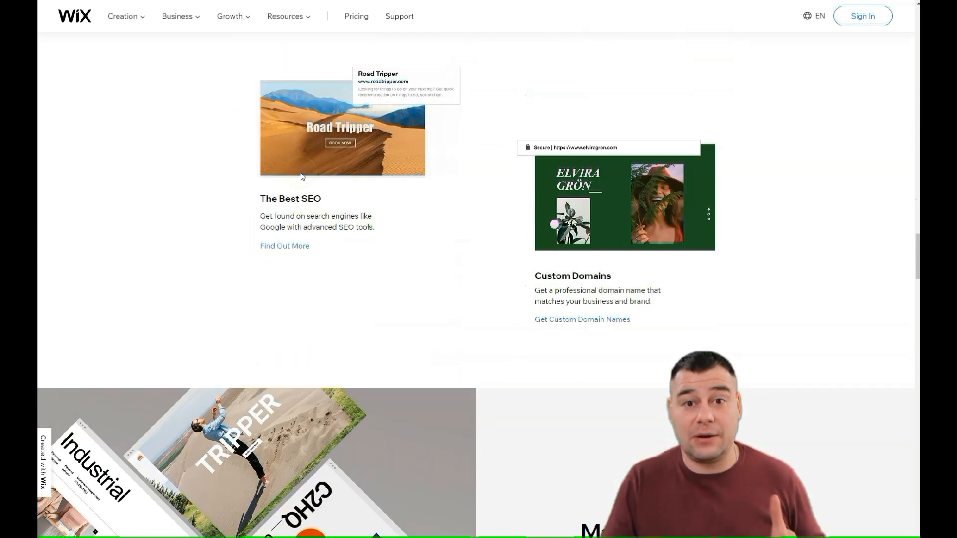
scroll(301, 176, "down", 15)
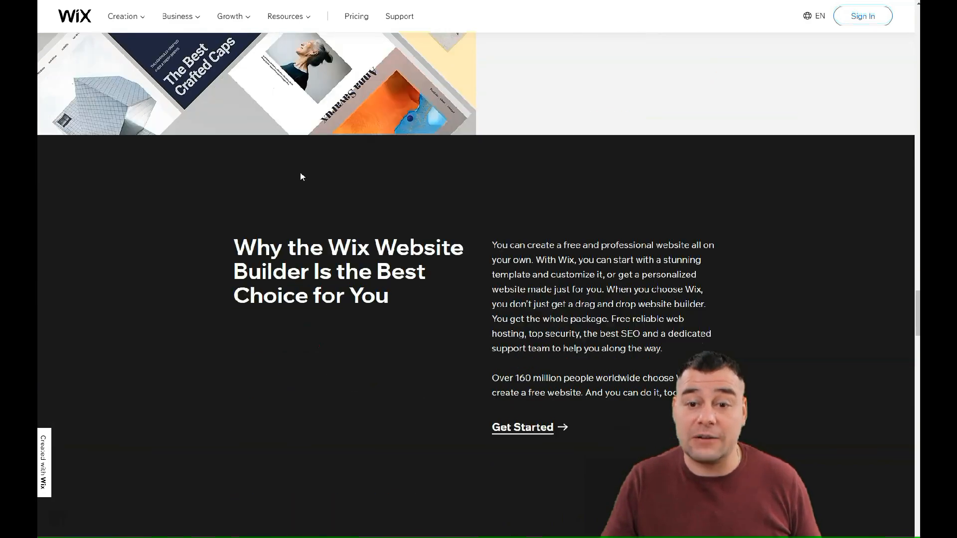
scroll(301, 177, "down", 15)
scroll(302, 176, "down", 15)
scroll(304, 177, "down", 10)
scroll(305, 176, "down", 2)
scroll(304, 172, "up", 15)
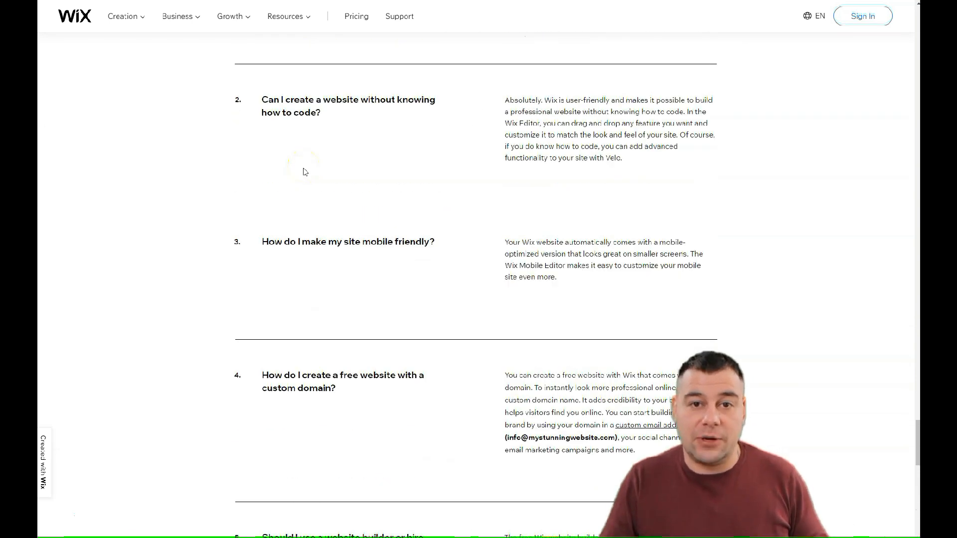
scroll(304, 170, "up", 20)
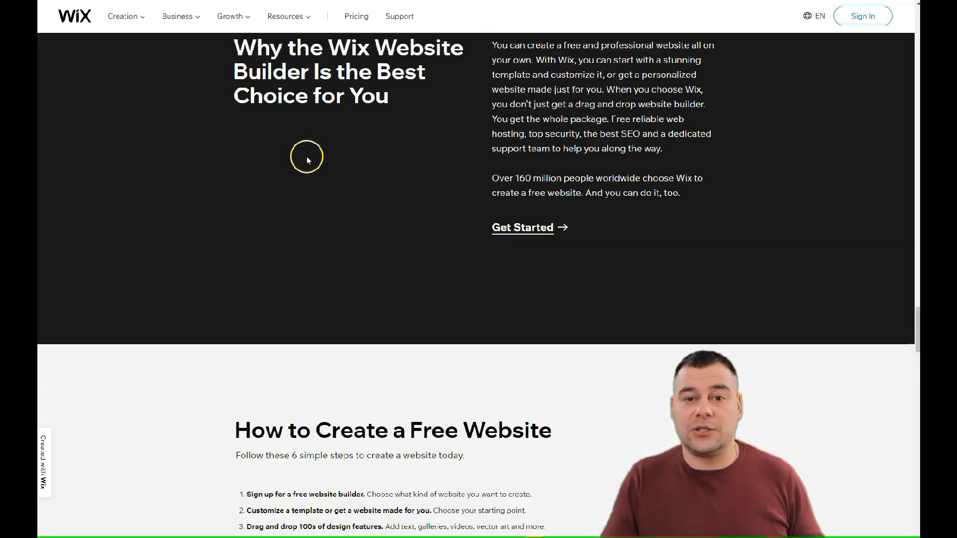
scroll(306, 155, "up", 20)
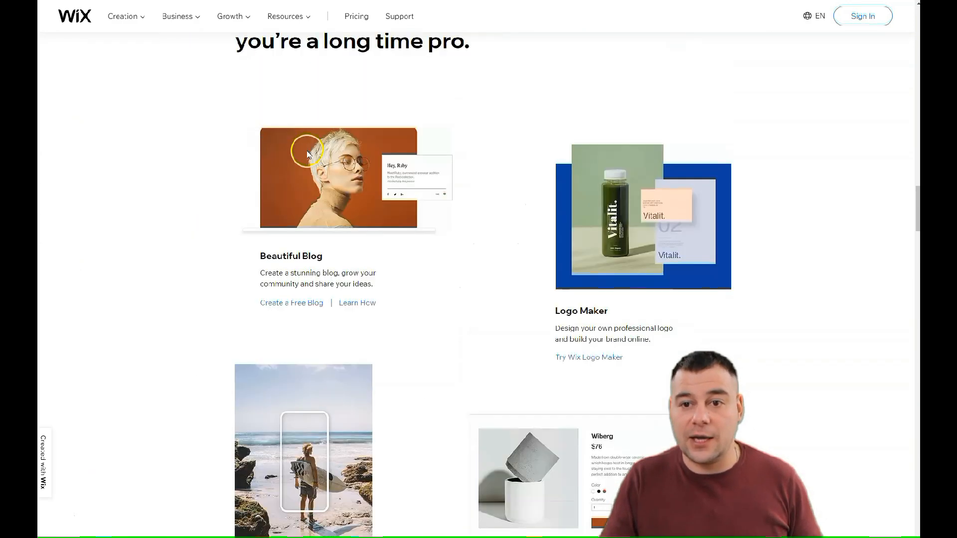
scroll(317, 148, "up", 15)
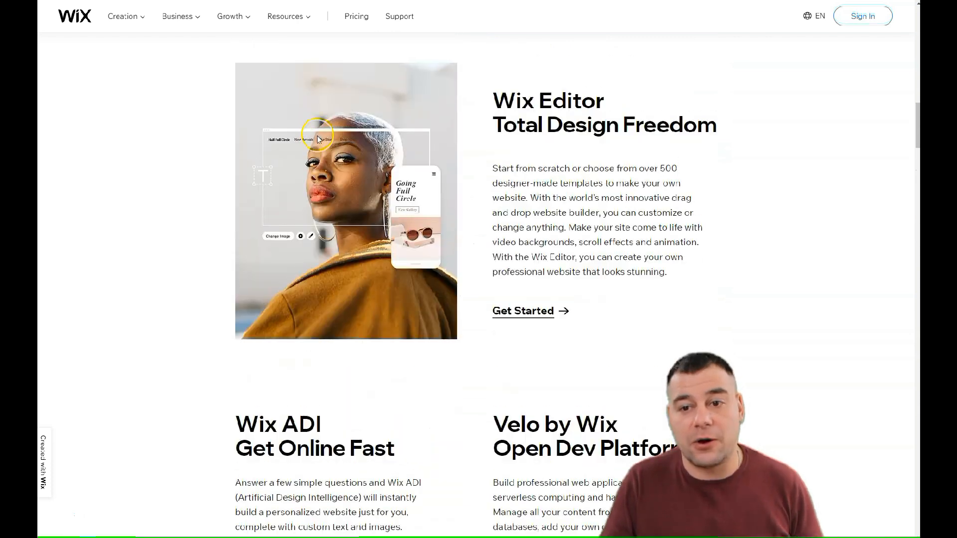
scroll(318, 139, "up", 10)
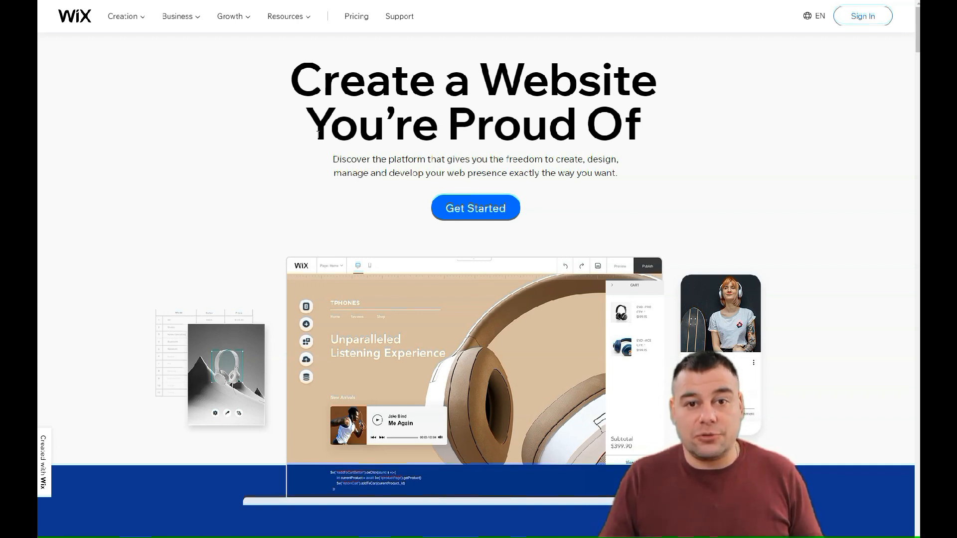
left_click(324, 122)
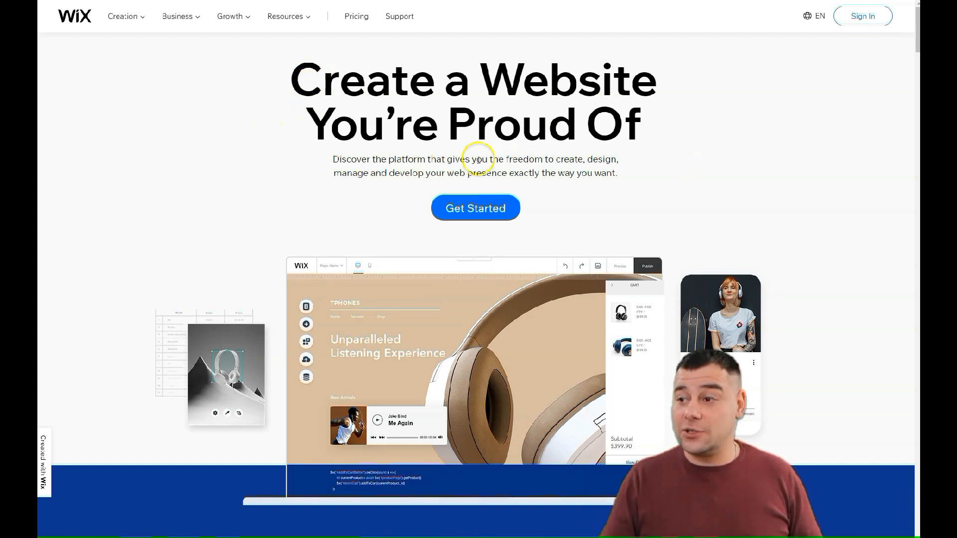
scroll(374, 177, "down", 6)
scroll(371, 178, "up", 6)
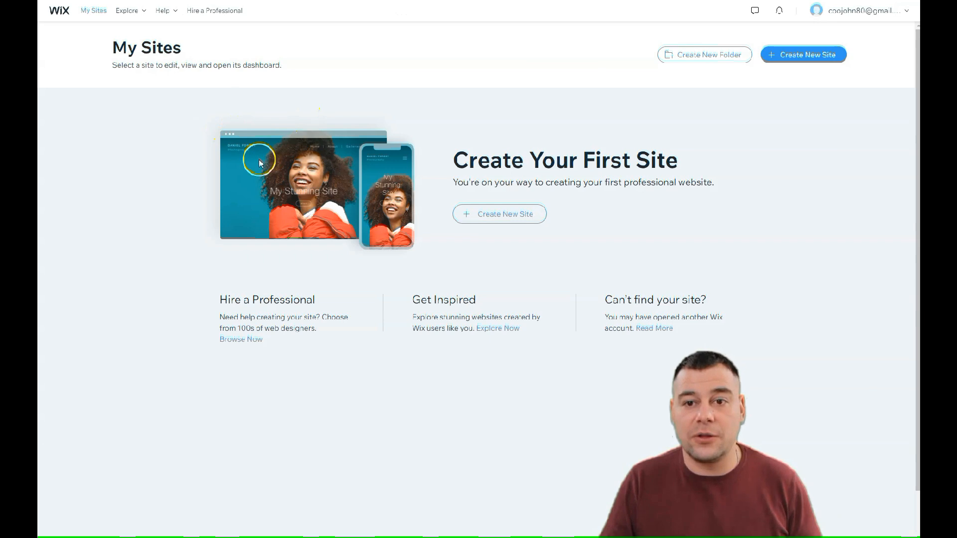
Step: Start a new site built with the Editor and look through the first page of Sports & Fitness templates
left_click(791, 56)
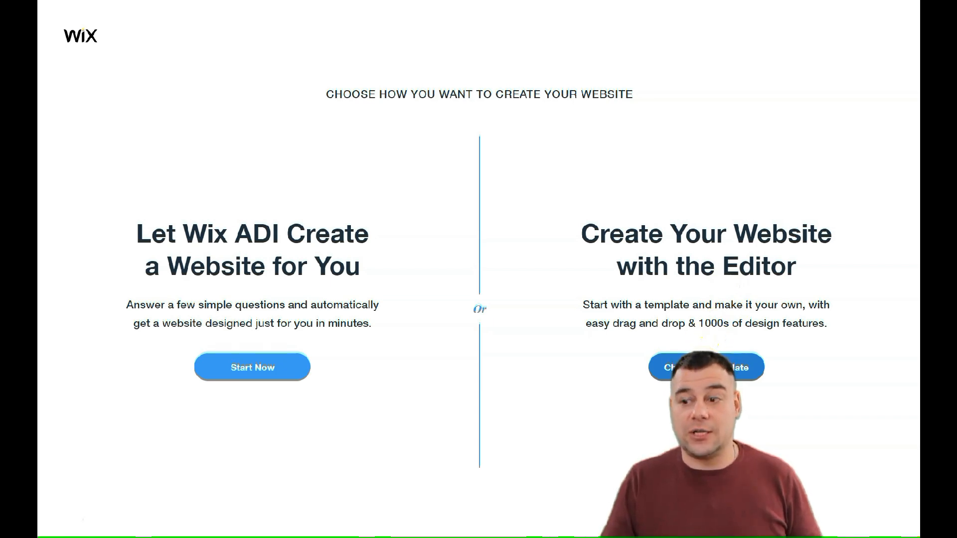
left_click(717, 364)
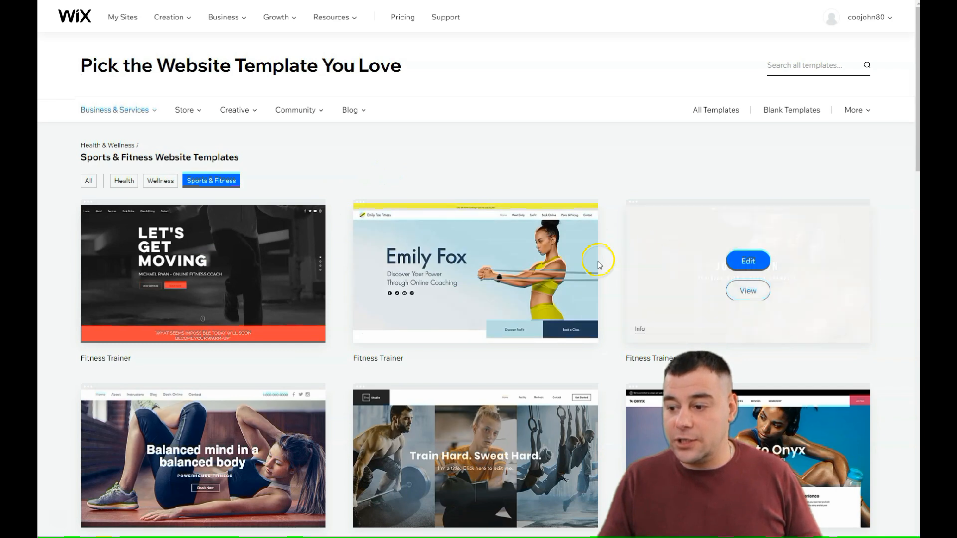
scroll(397, 279, "down", 3)
scroll(397, 279, "down", 5)
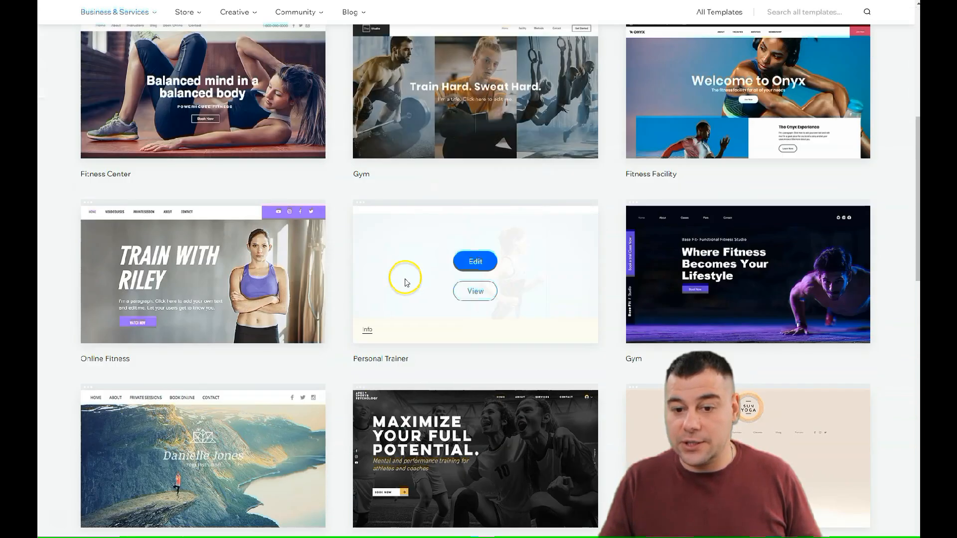
scroll(402, 274, "down", 3)
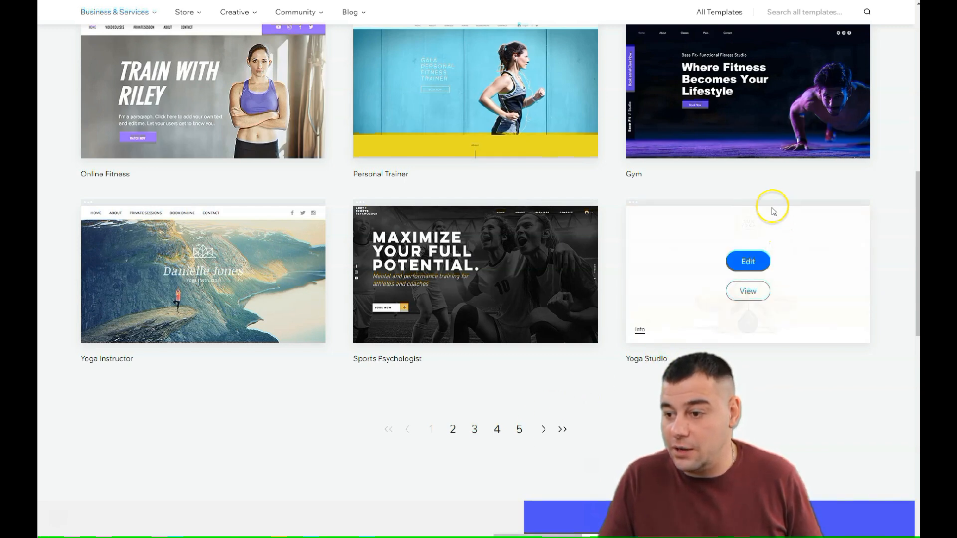
Step: Check the second page of Sports & Fitness templates and return to the first page
left_click(453, 430)
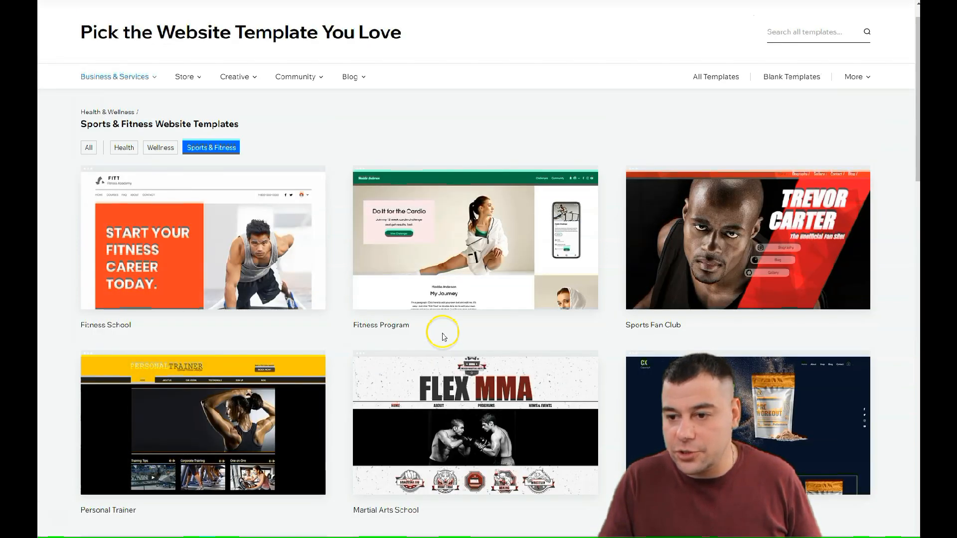
scroll(444, 348, "down", 6)
scroll(443, 348, "down", 6)
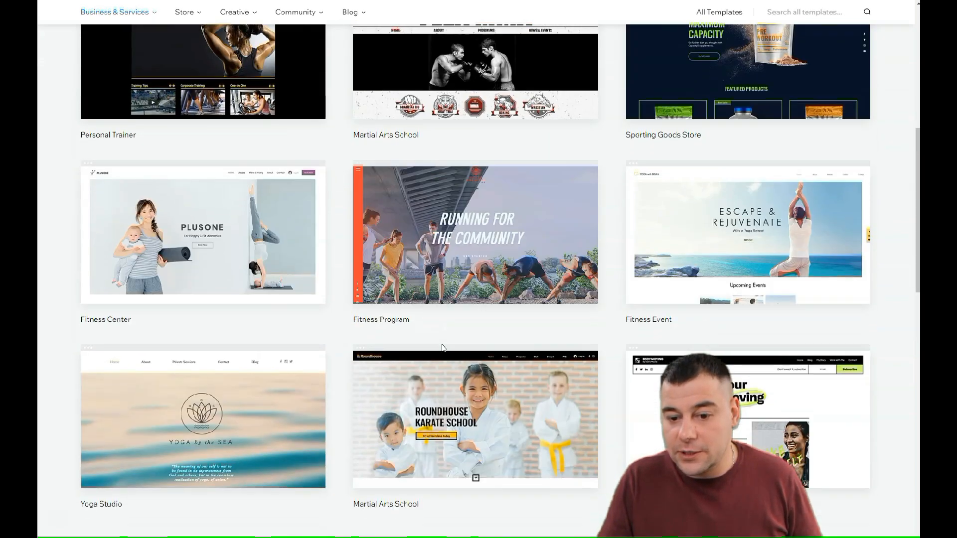
scroll(444, 348, "up", 5)
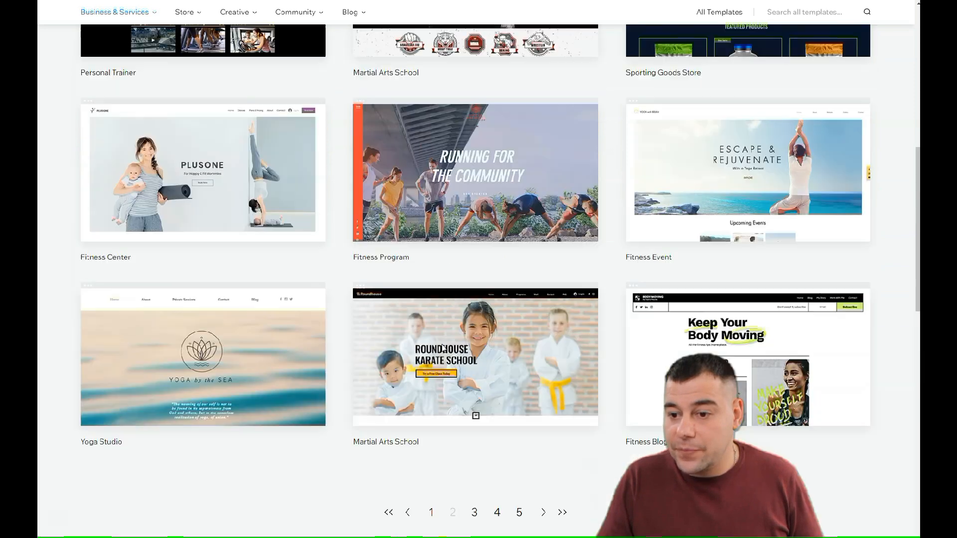
scroll(414, 428, "down", 5)
left_click(432, 305)
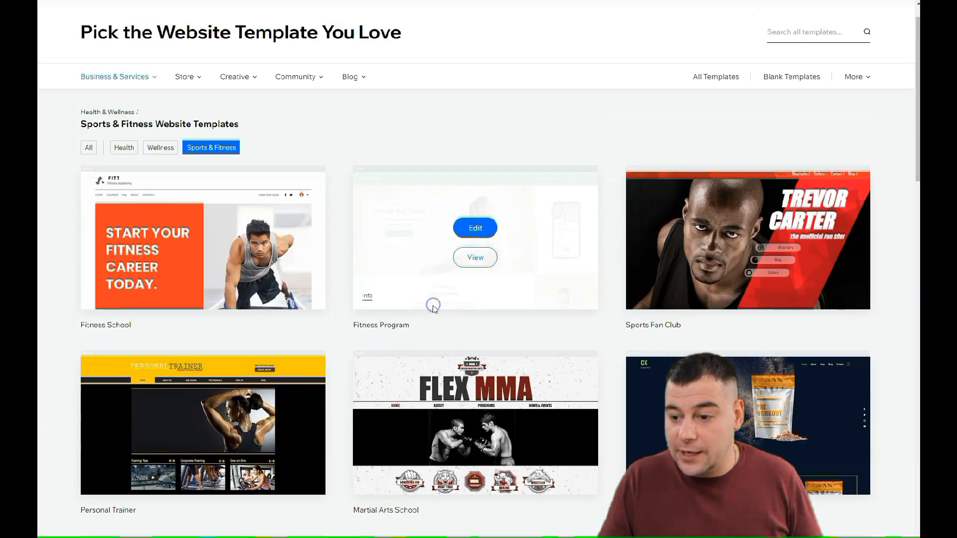
Step: Open the Yoga Studio template from the first page of Sports & Fitness results for editing
scroll(698, 289, "down", 6)
scroll(687, 288, "down", 3)
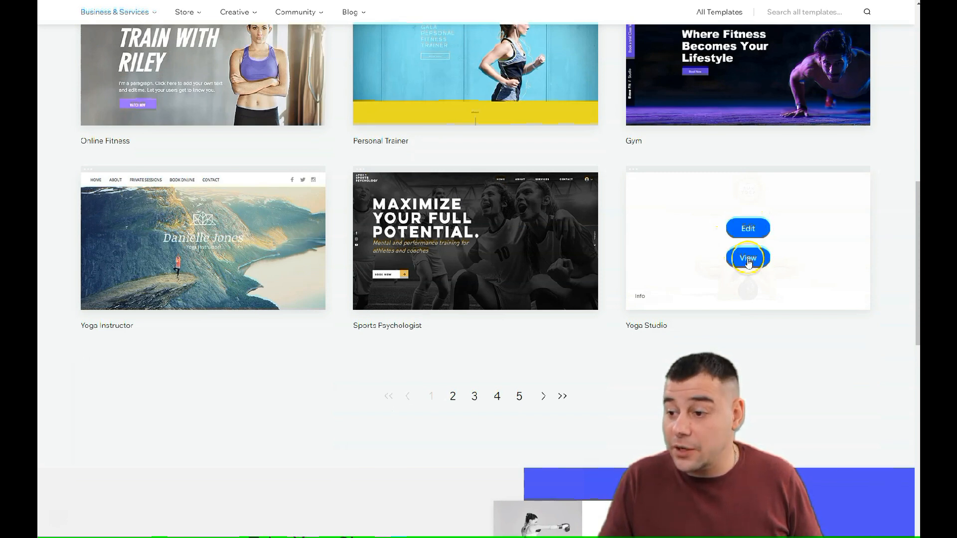
left_click(747, 229)
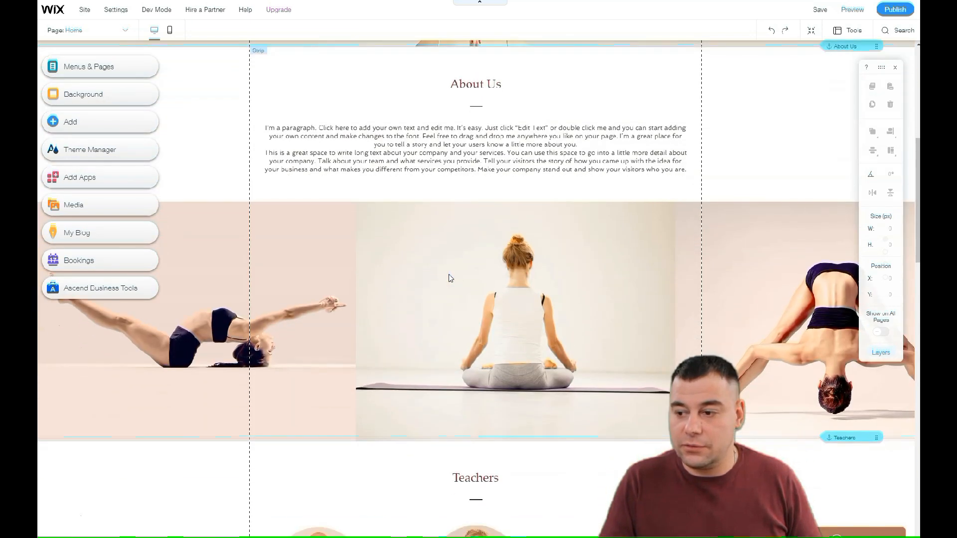
Step: Examine the yoga template's Home page from the About Us section down to the footer and back to the header
scroll(429, 235, "down", 15)
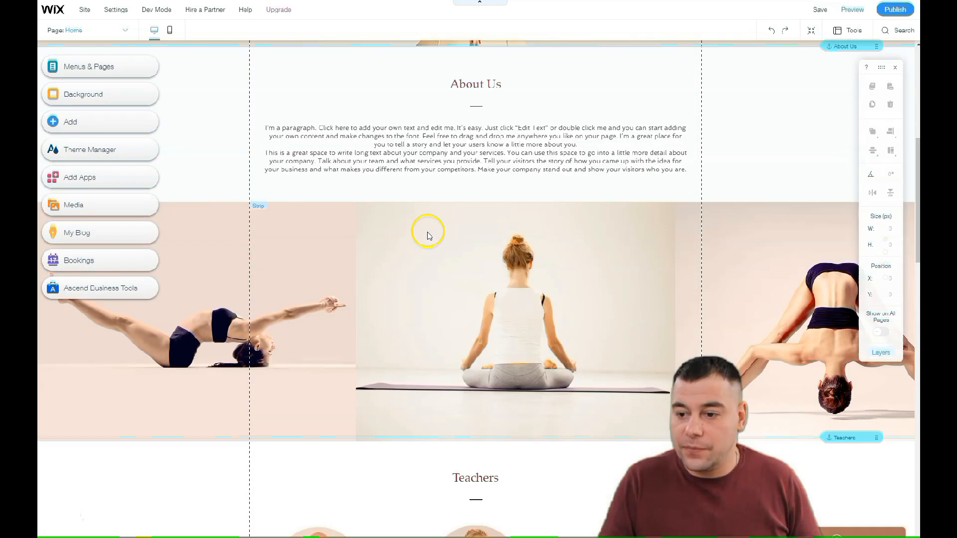
scroll(429, 236, "down", 8)
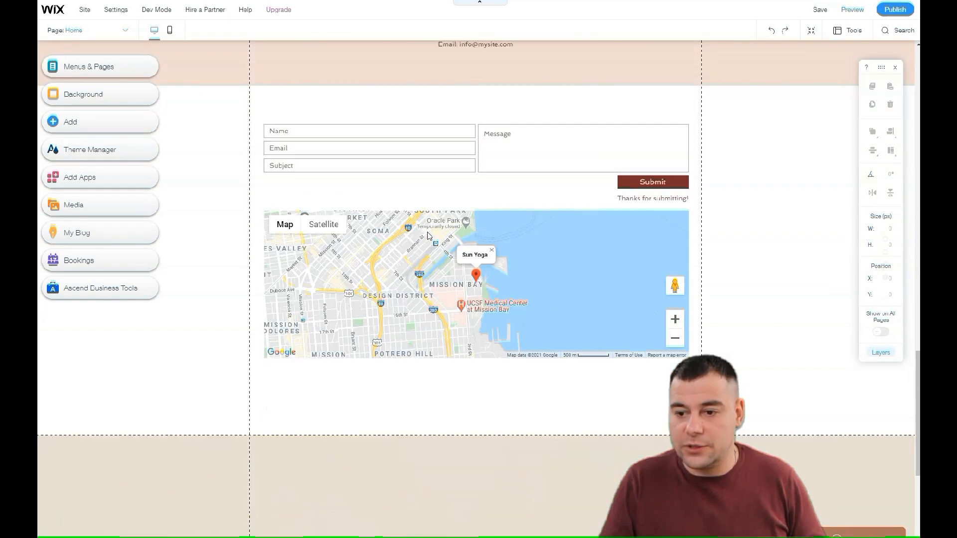
scroll(447, 260, "down", 1)
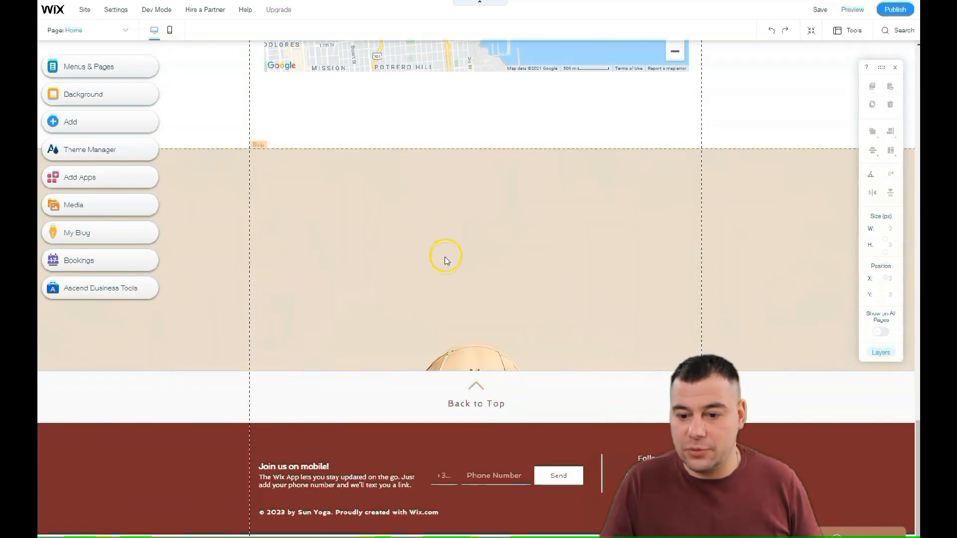
scroll(508, 270, "up", 20)
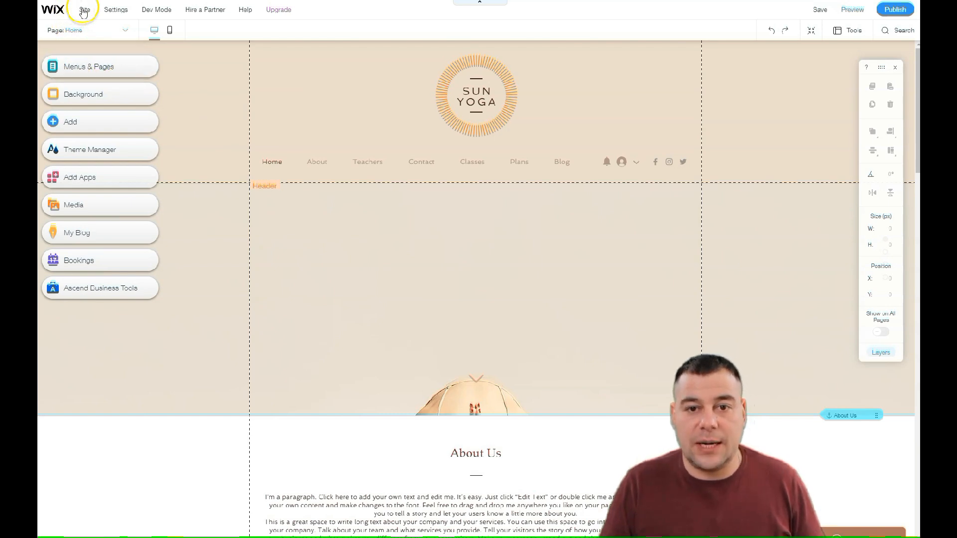
mouse_move(89, 14)
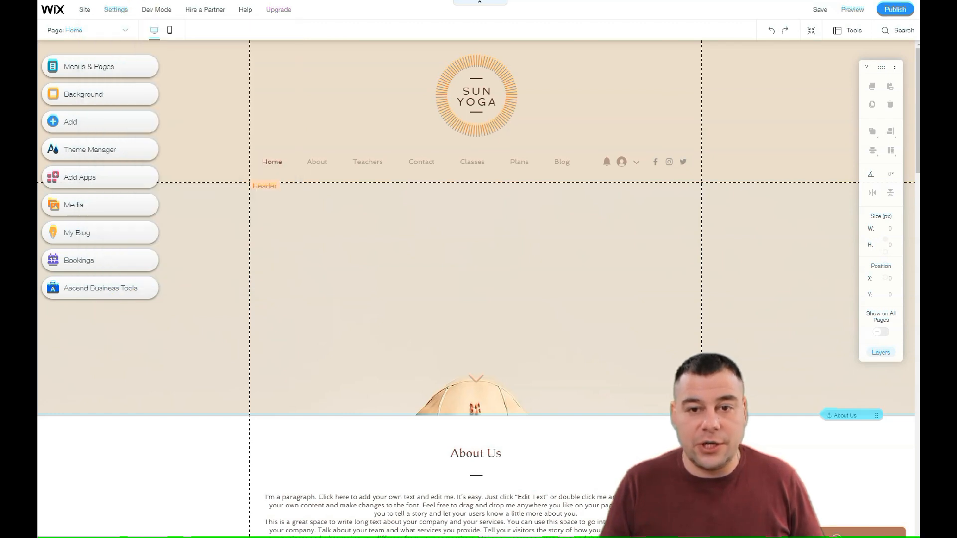
mouse_move(157, 11)
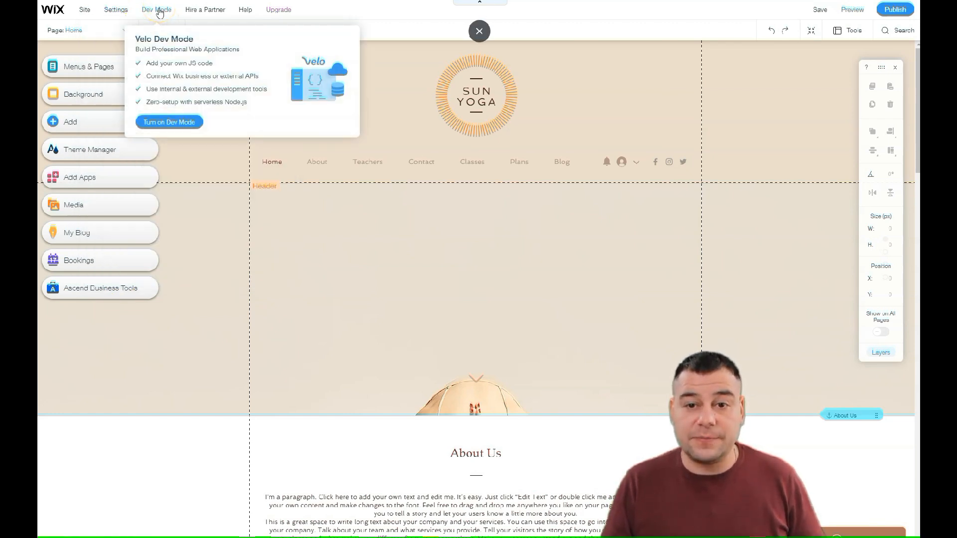
left_click(90, 20)
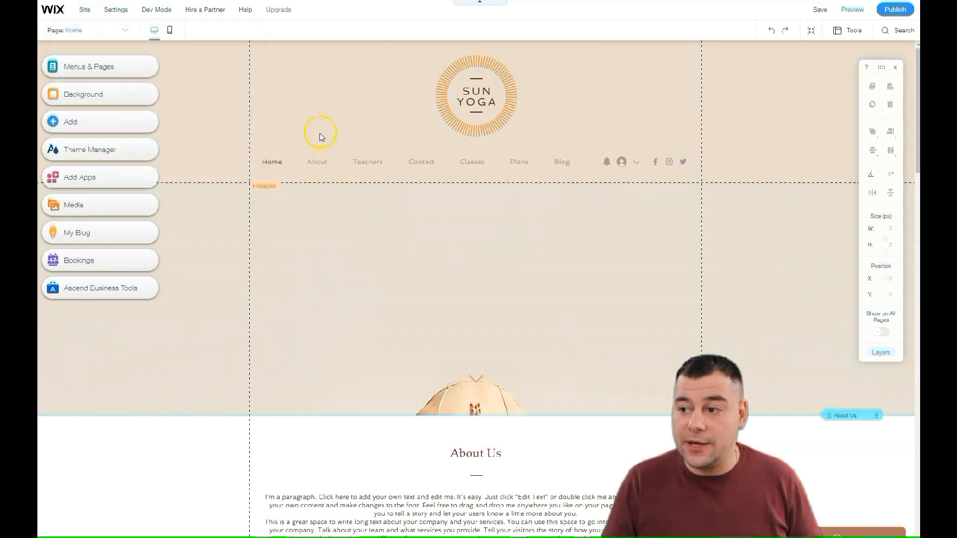
Step: Go to the Contact section from the site's page list and check the available page background options
left_click(71, 67)
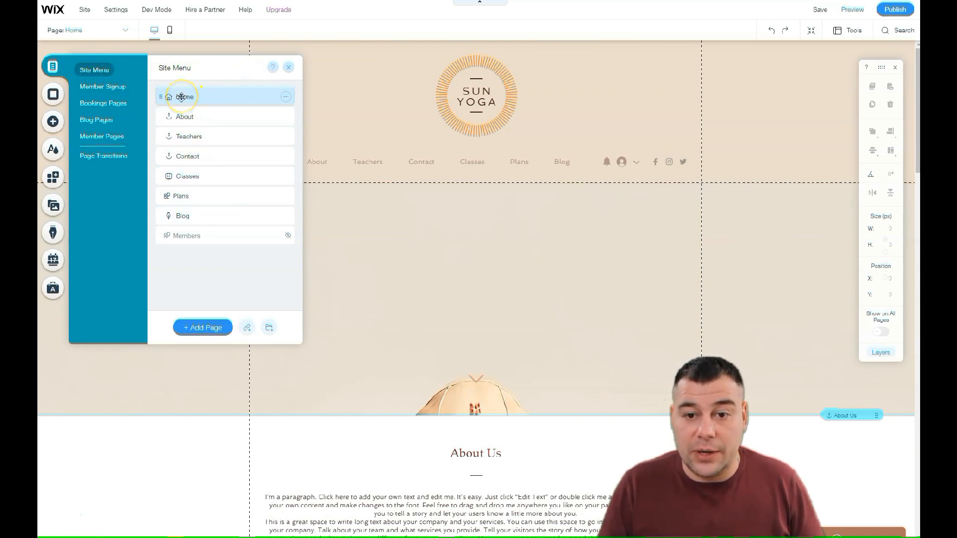
mouse_move(194, 157)
left_mouse_down()
mouse_move(209, 134)
mouse_move(205, 151)
left_mouse_up()
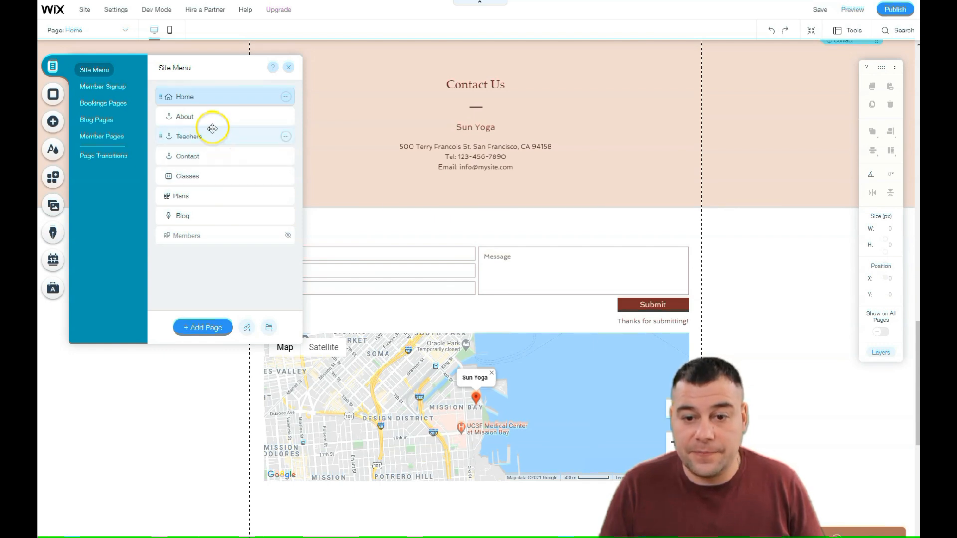
left_click(53, 94)
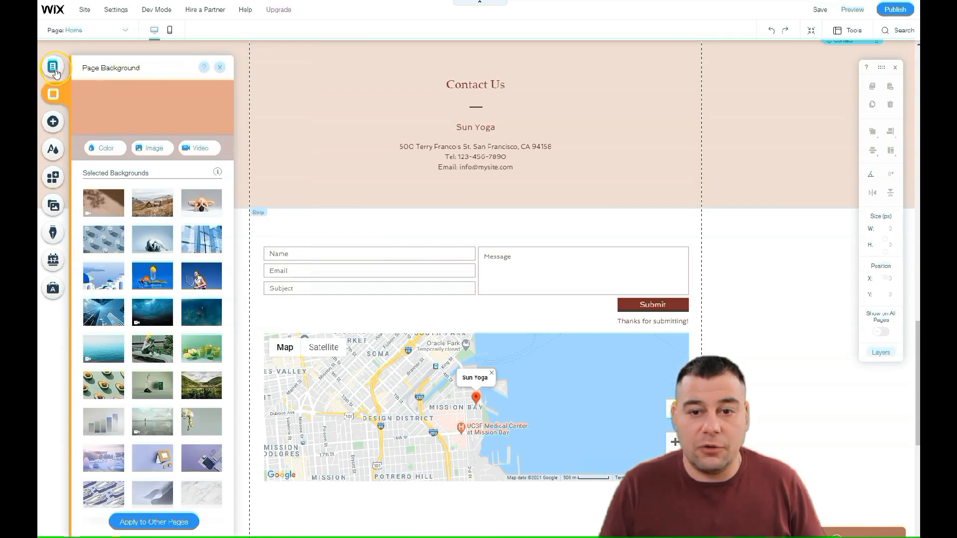
left_click(53, 67)
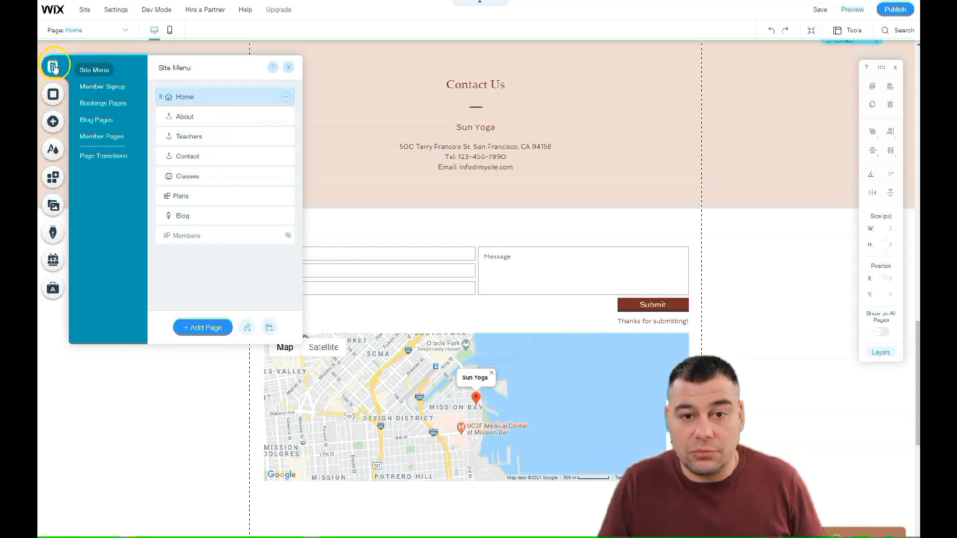
left_click(289, 67)
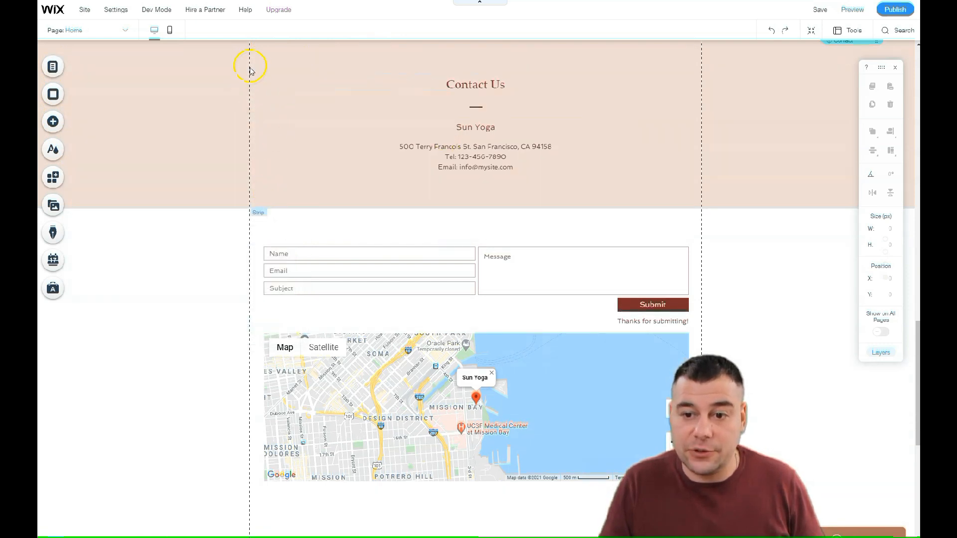
Step: Look over the Home page from the header to the footer and return to the contact form and map
scroll(384, 316, "up", 10)
scroll(377, 207, "up", 10)
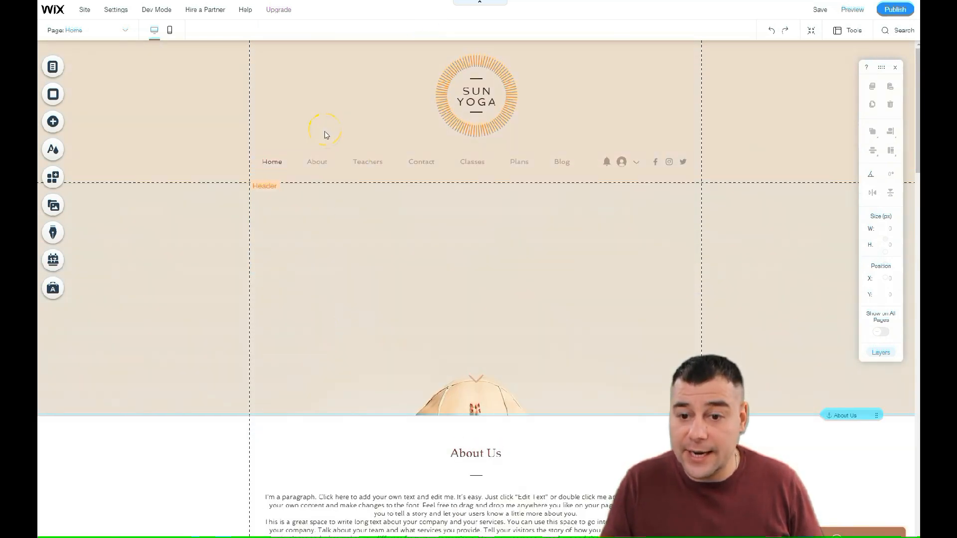
scroll(341, 295, "down", 20)
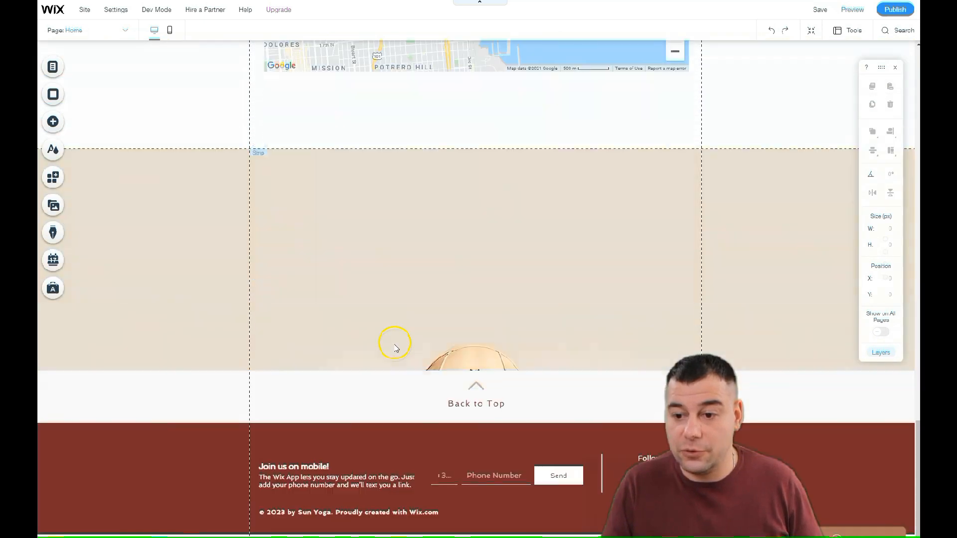
scroll(405, 304, "up", 6)
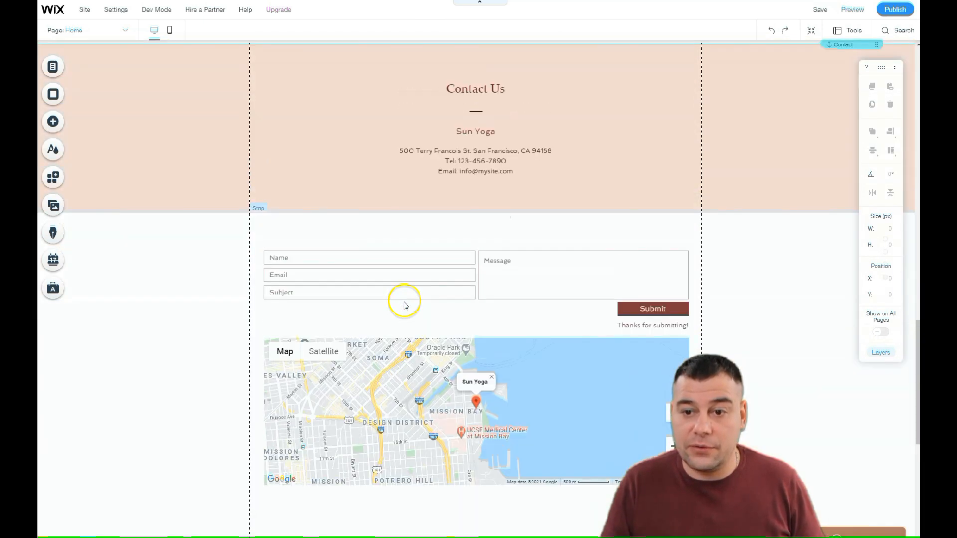
Step: Switch the Home page to the mobile view and look through its layout from the header to the footer
scroll(403, 304, "up", 10)
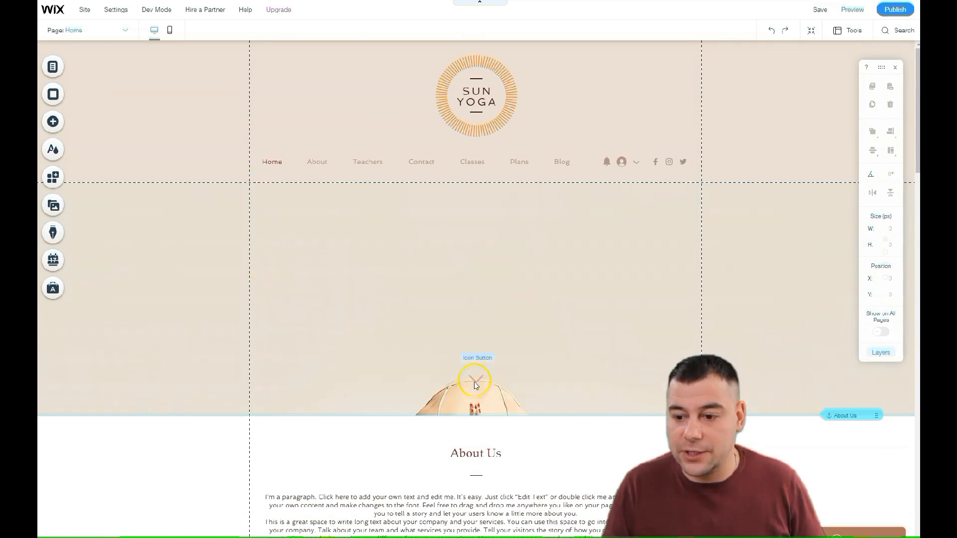
scroll(507, 231, "down", 4)
scroll(506, 235, "up", 4)
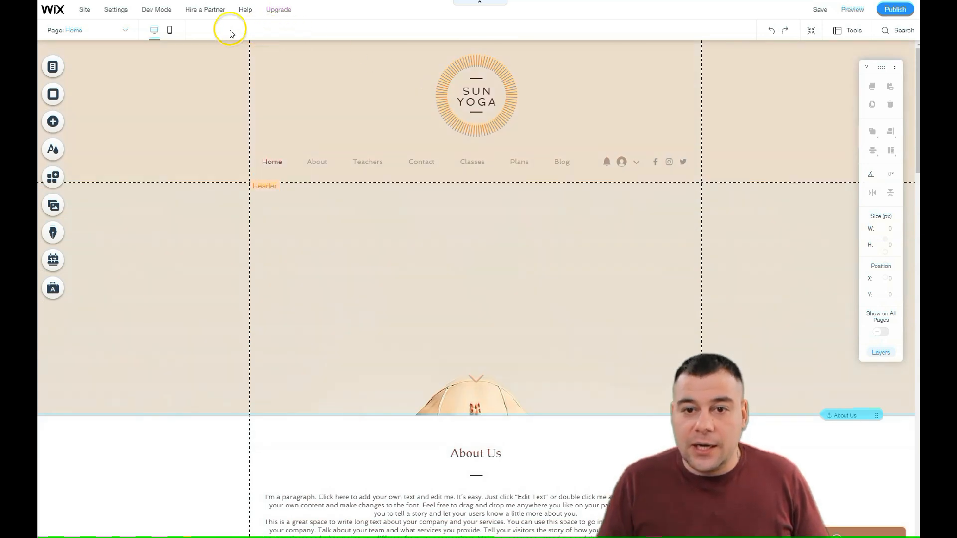
left_click(170, 32)
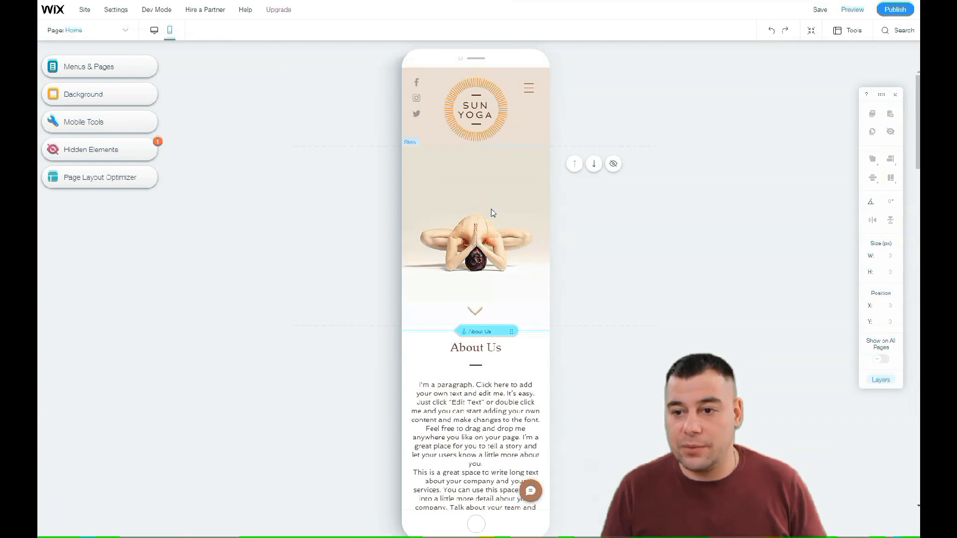
scroll(491, 214, "down", 8)
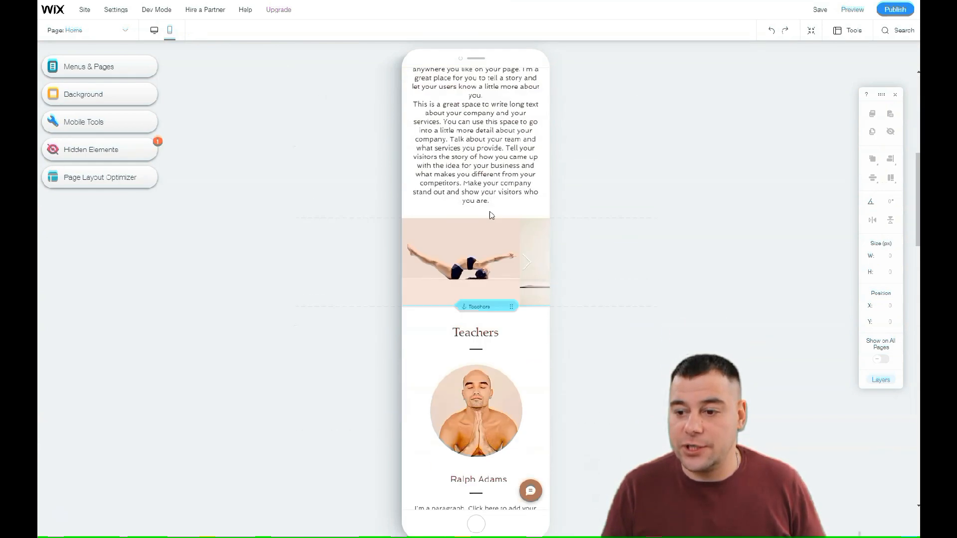
scroll(492, 215, "down", 10)
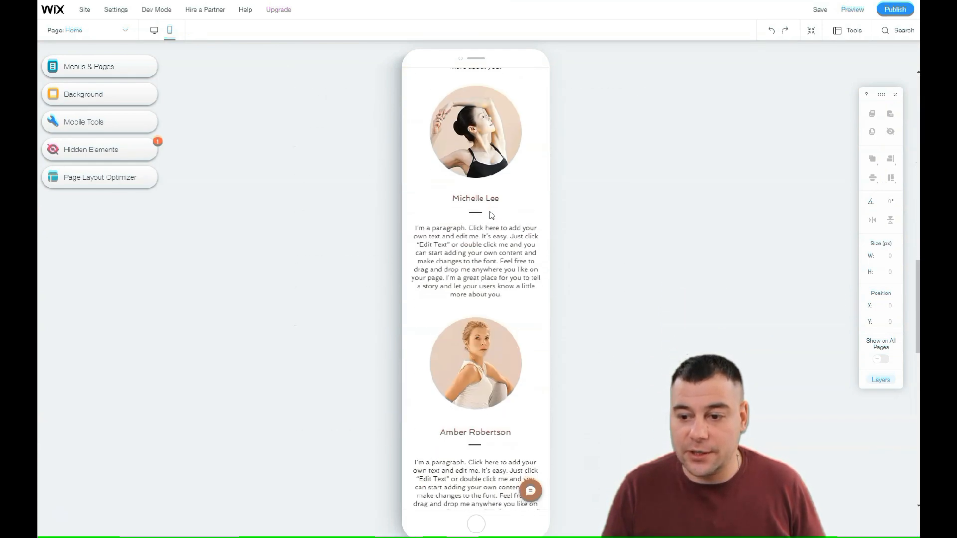
scroll(492, 215, "down", 10)
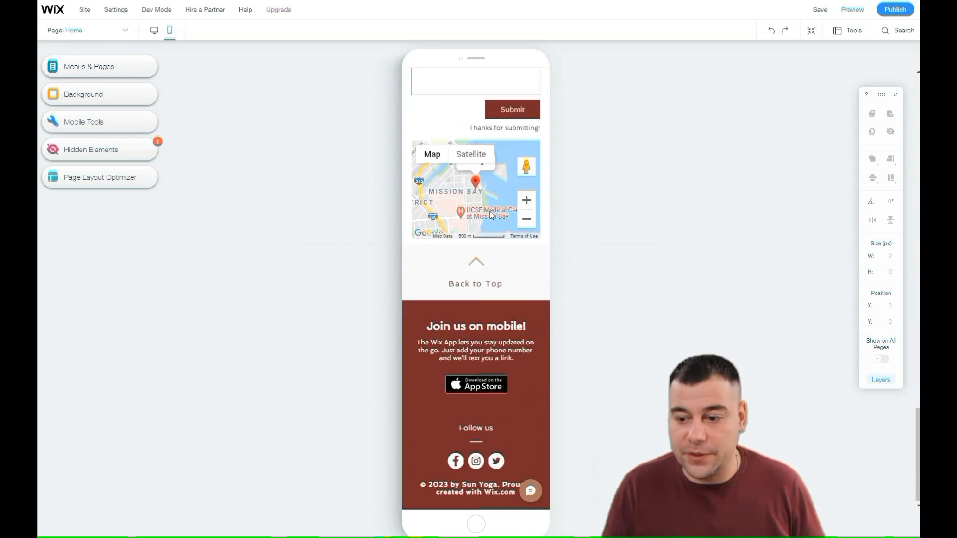
scroll(492, 215, "up", 18)
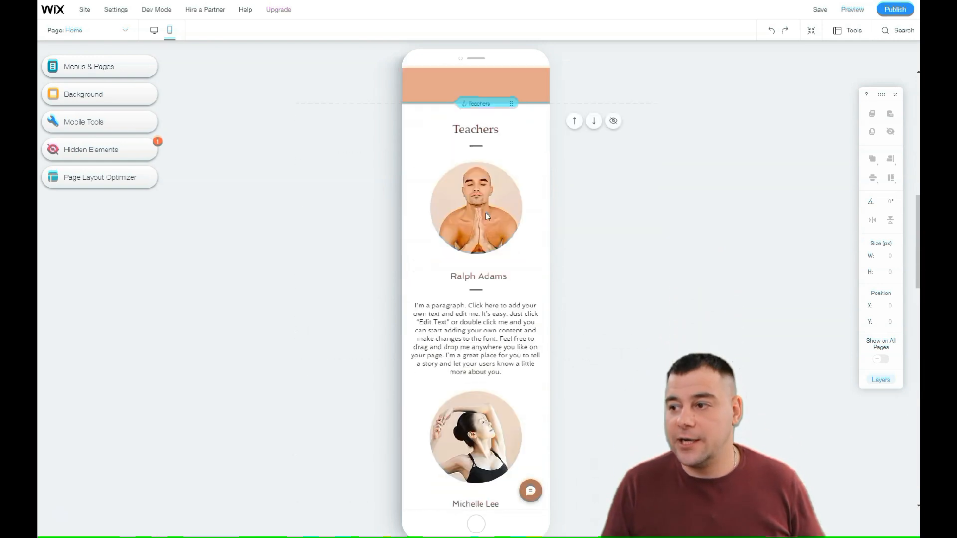
scroll(487, 216, "up", 8)
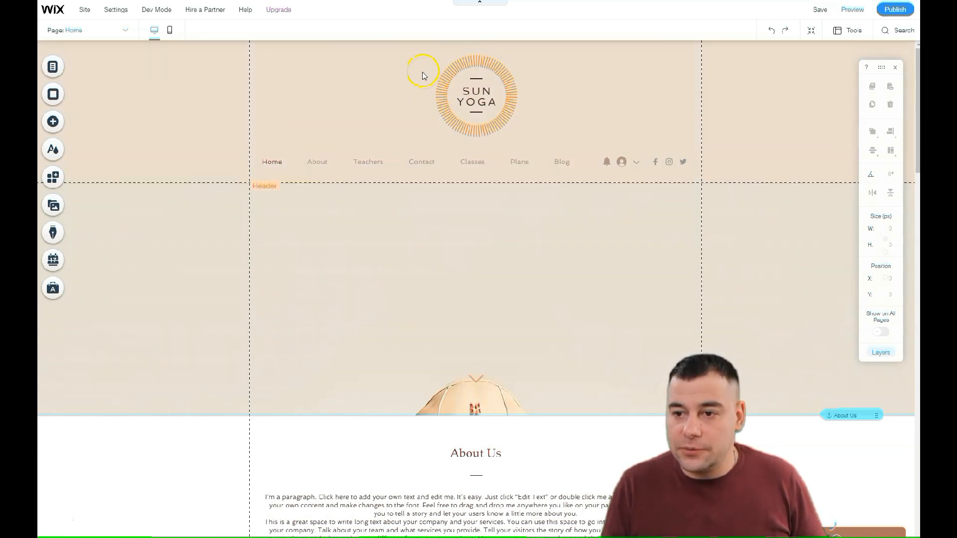
Step: Hide the floating editing toolbar in the desktop view of the Home page
scroll(400, 252, "down", 3)
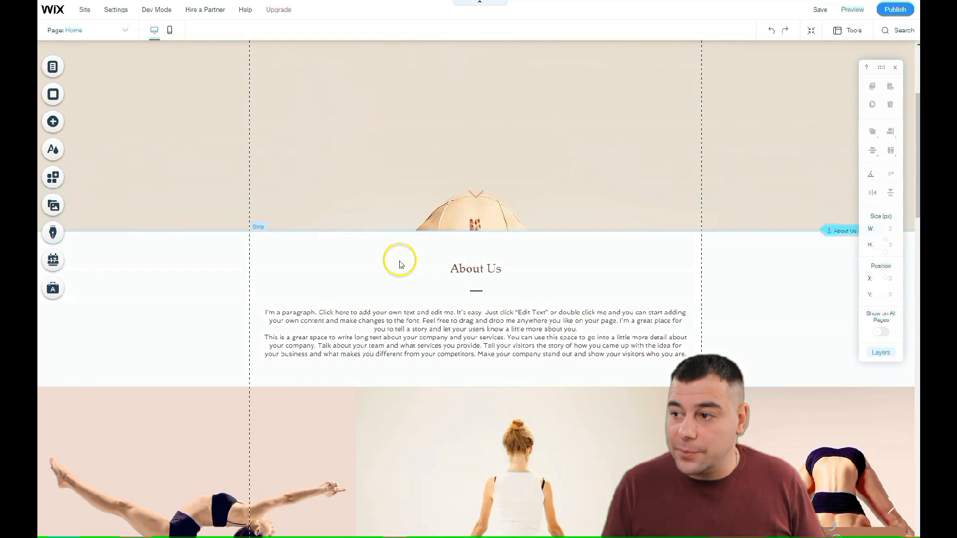
scroll(401, 259, "down", 1)
scroll(401, 255, "up", 4)
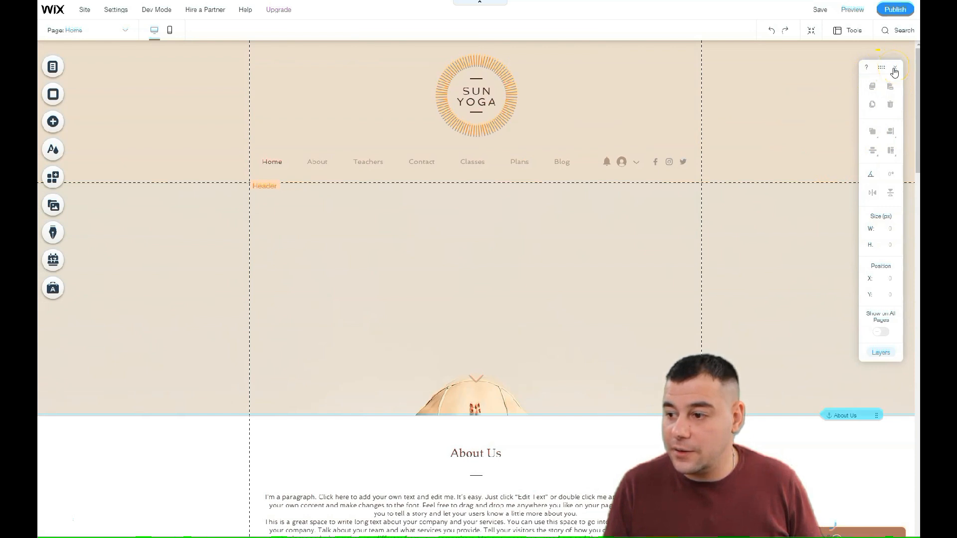
left_click(894, 68)
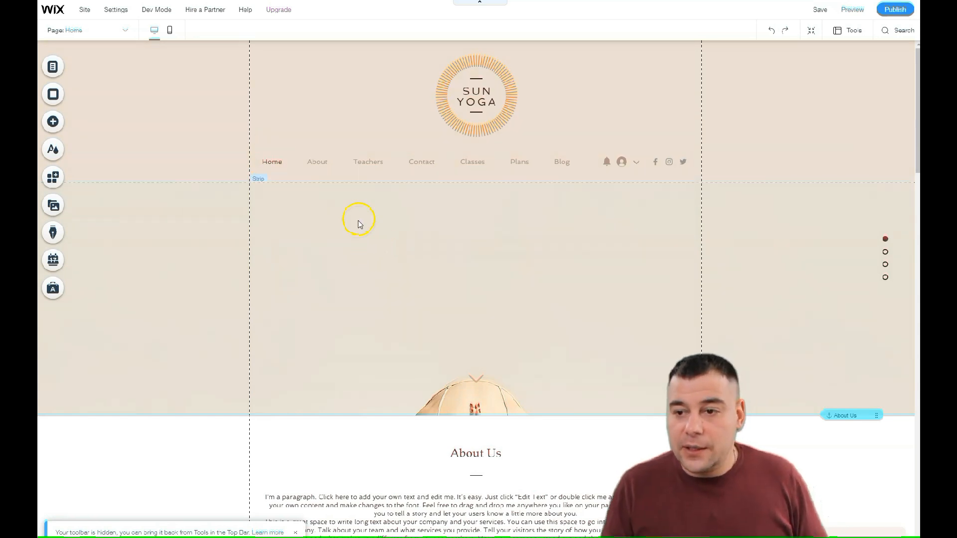
Step: Browse the available design presets for the site header without applying any of them
left_click(288, 107)
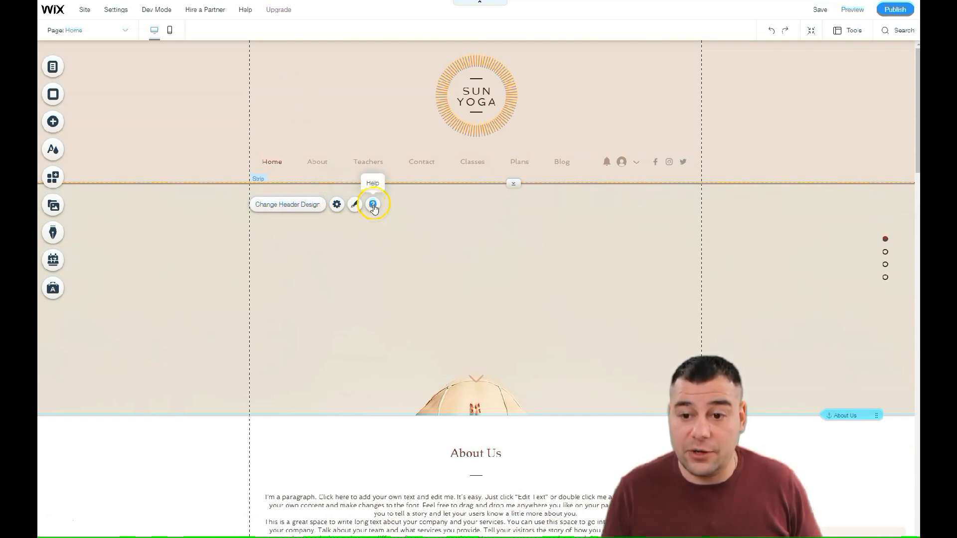
left_click(279, 211)
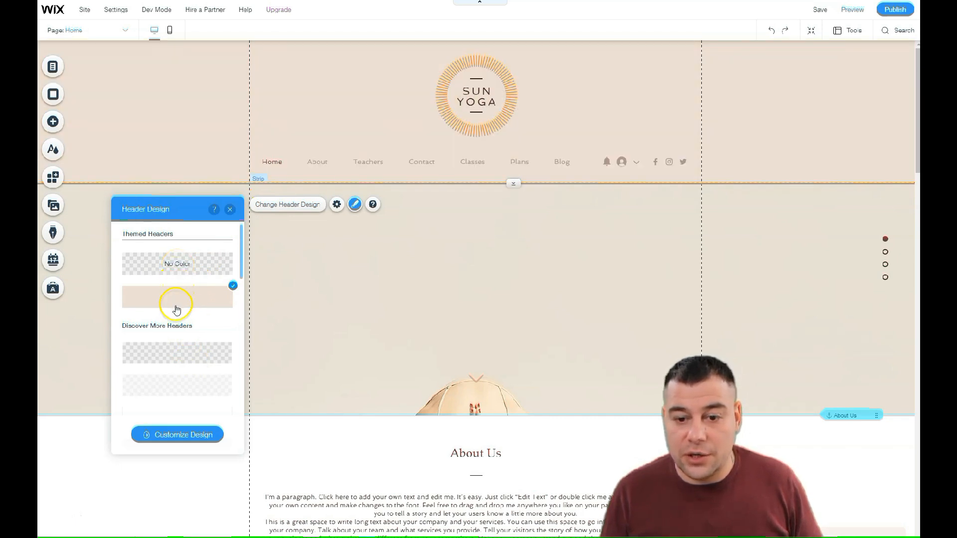
scroll(175, 299, "down", 6)
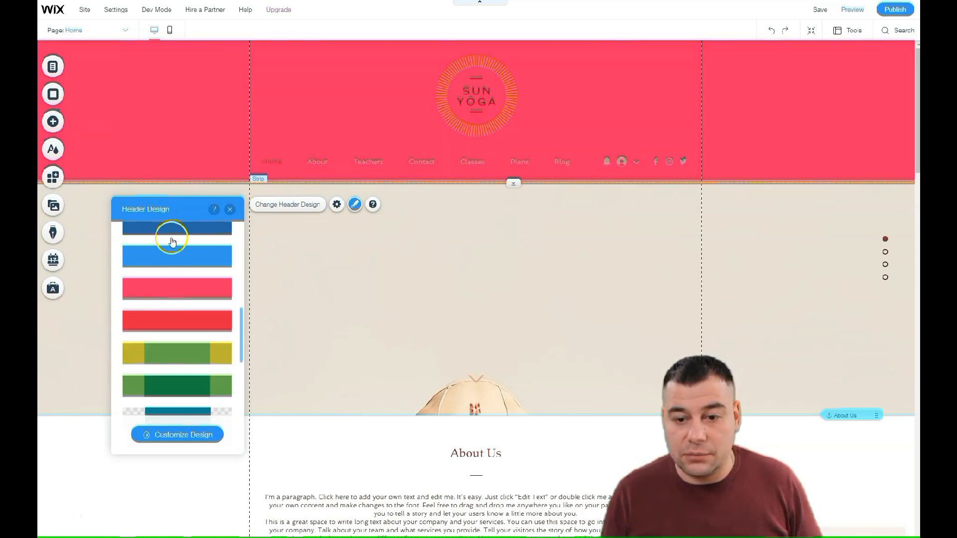
scroll(177, 335, "down", 2)
scroll(179, 334, "down", 1)
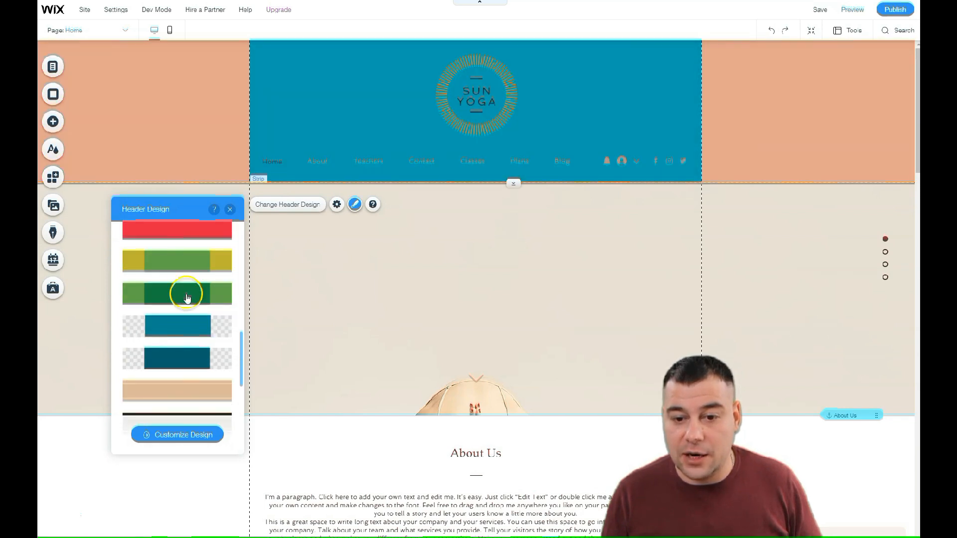
scroll(172, 301, "down", 2)
scroll(172, 299, "down", 5)
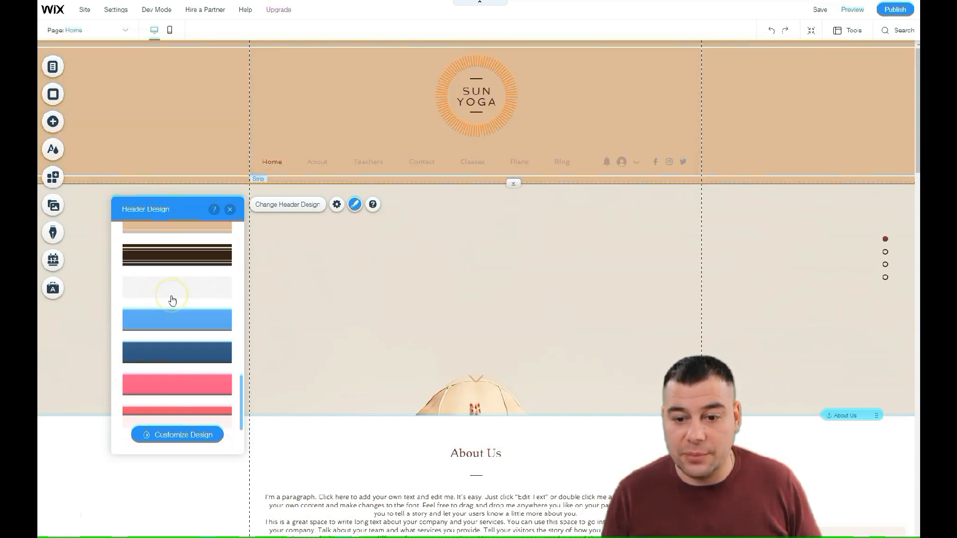
scroll(173, 279, "up", 10)
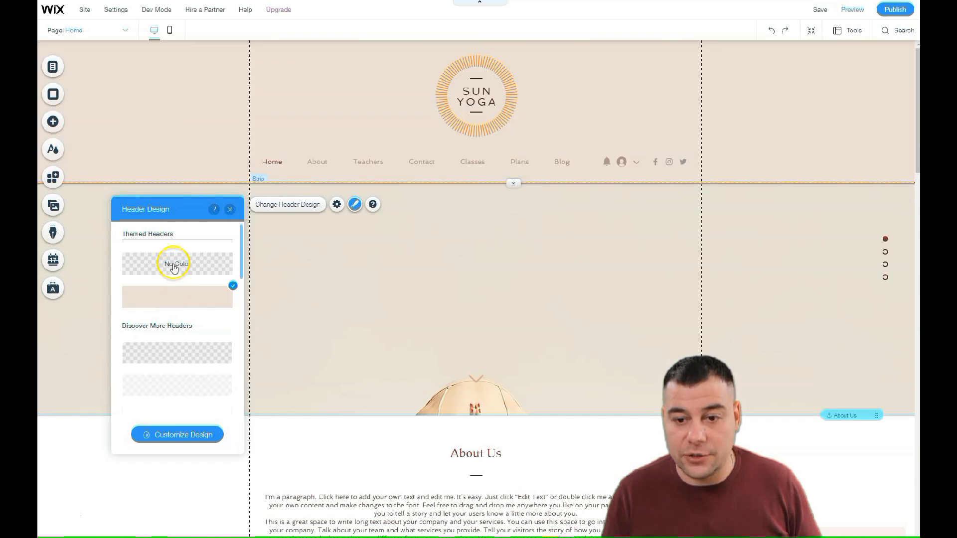
left_click(231, 211)
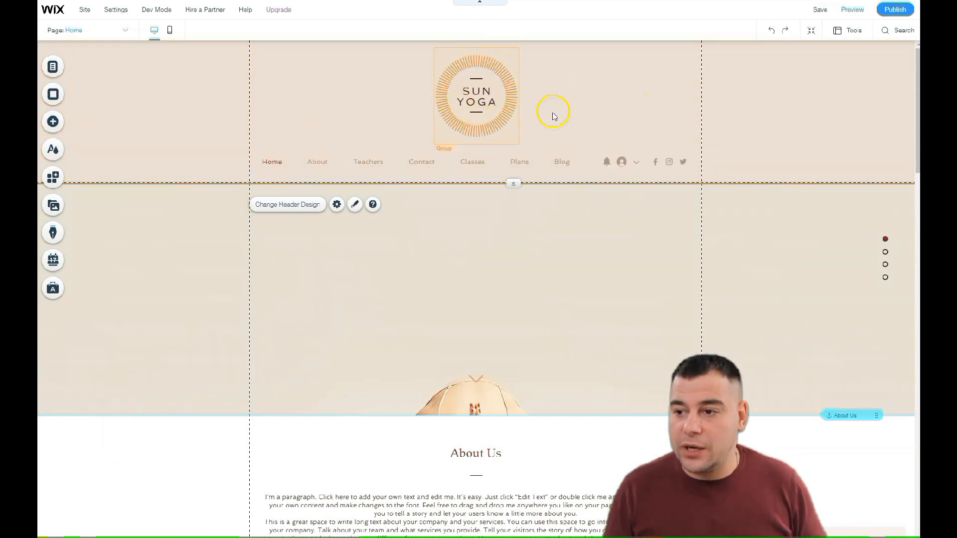
Step: Set the header's scroll behavior to Disappears
left_click(336, 205)
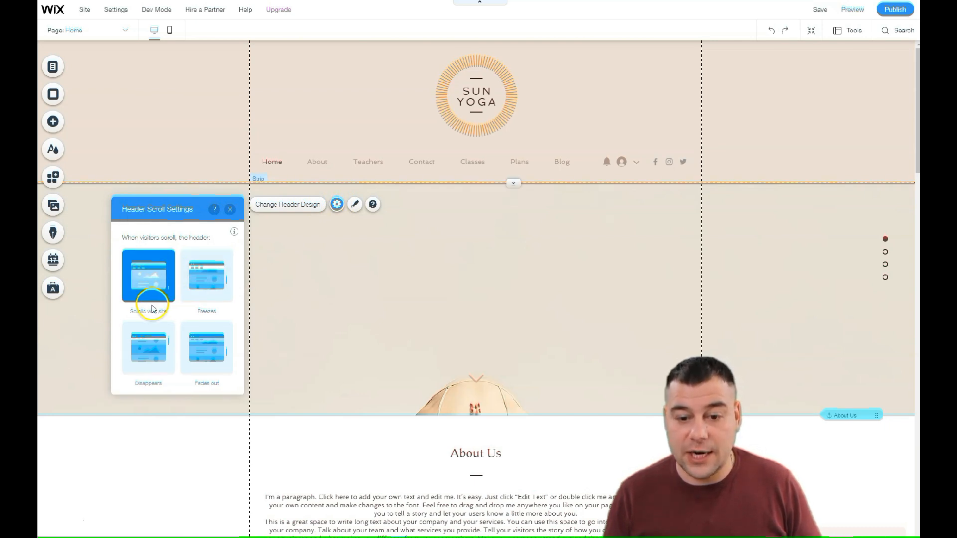
left_click(147, 352)
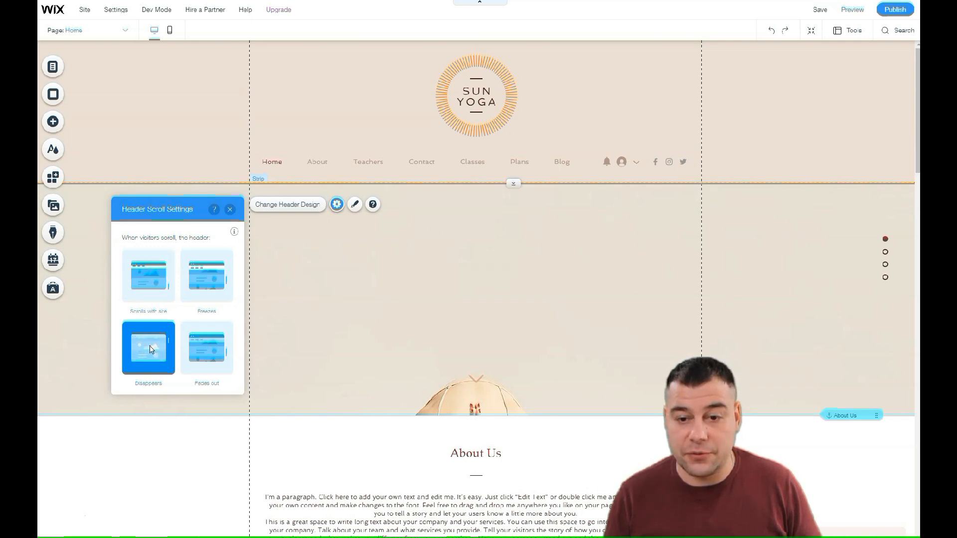
left_click(231, 209)
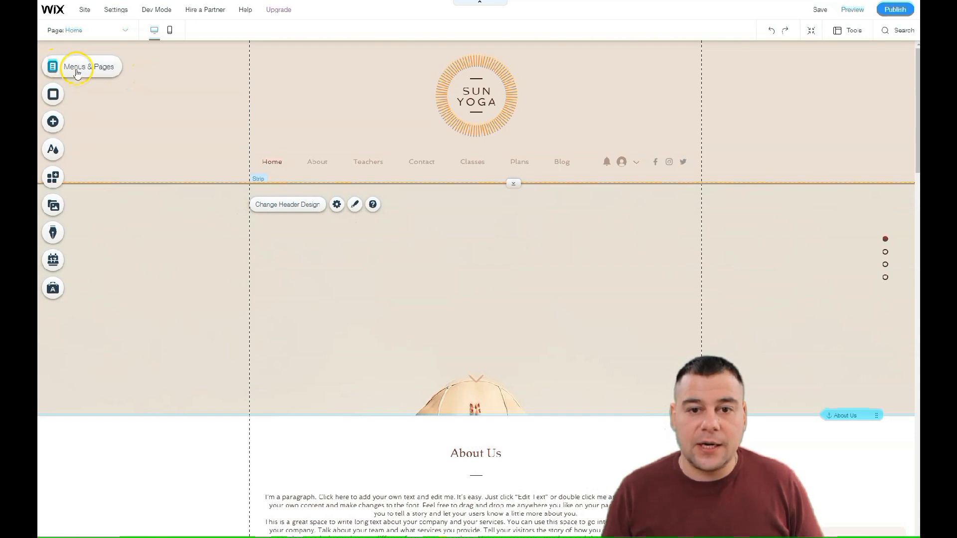
Step: Check the Home page's general info and layout options in its page settings
left_click(53, 67)
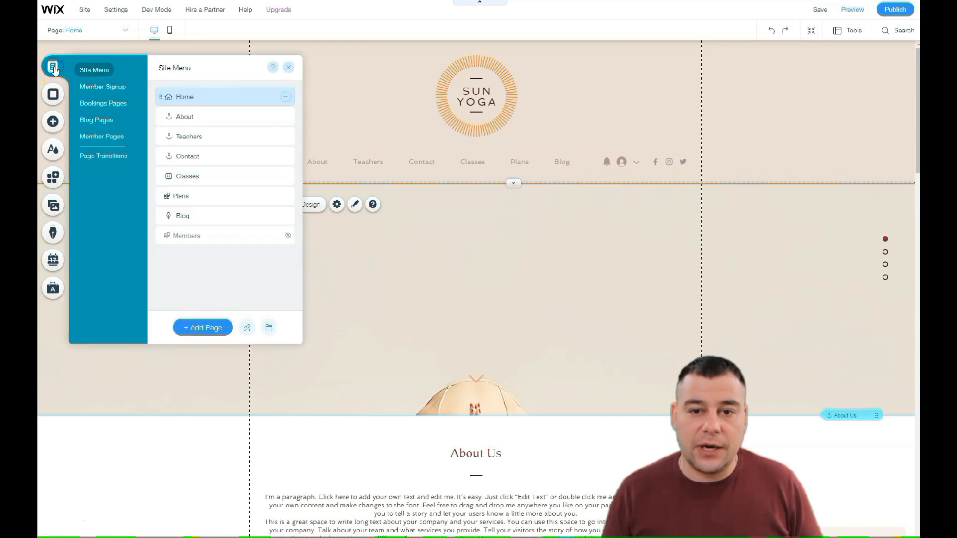
left_click(285, 96)
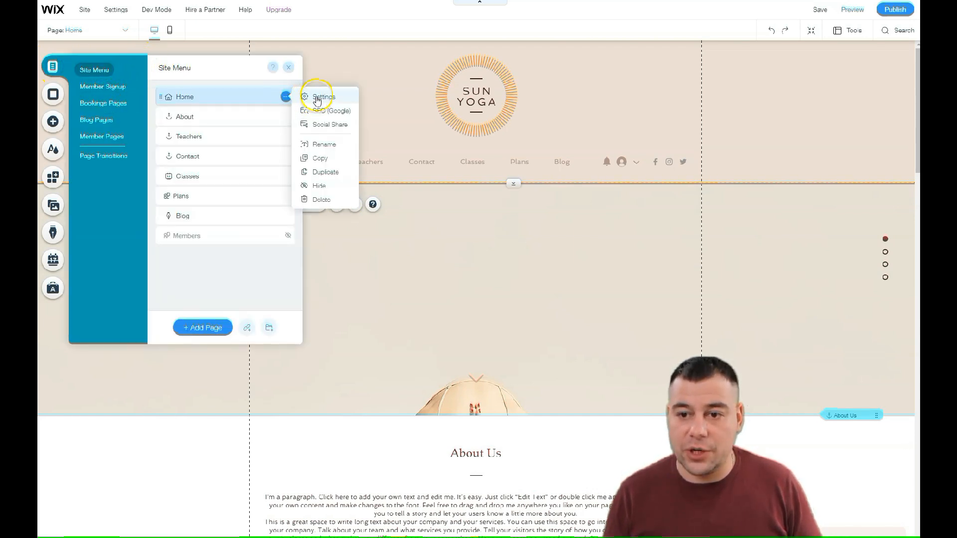
left_click(319, 98)
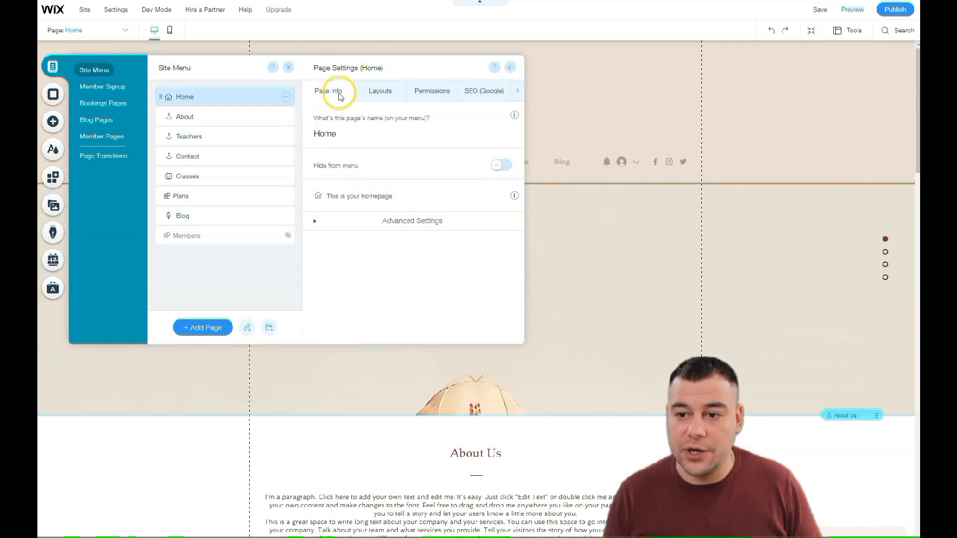
left_click(380, 93)
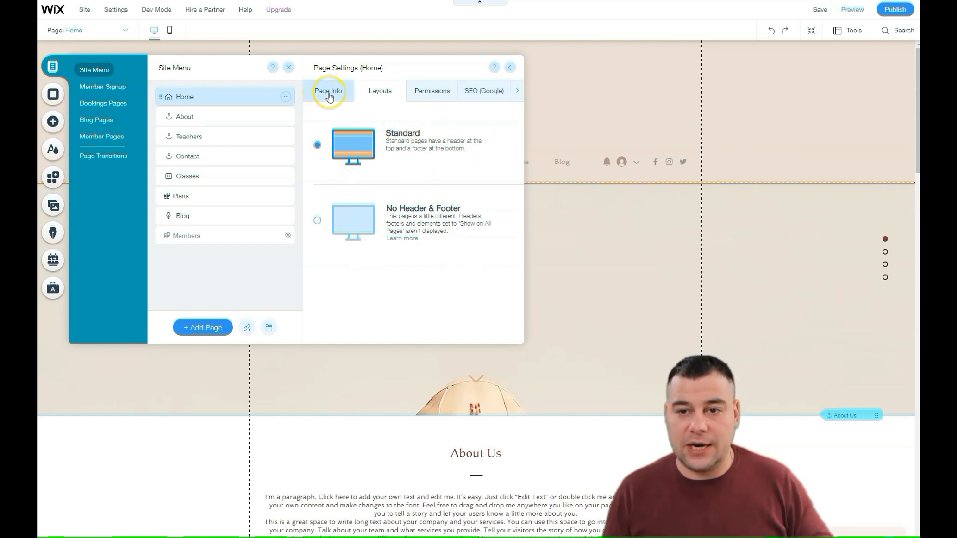
left_click(288, 68)
left_click(175, 146)
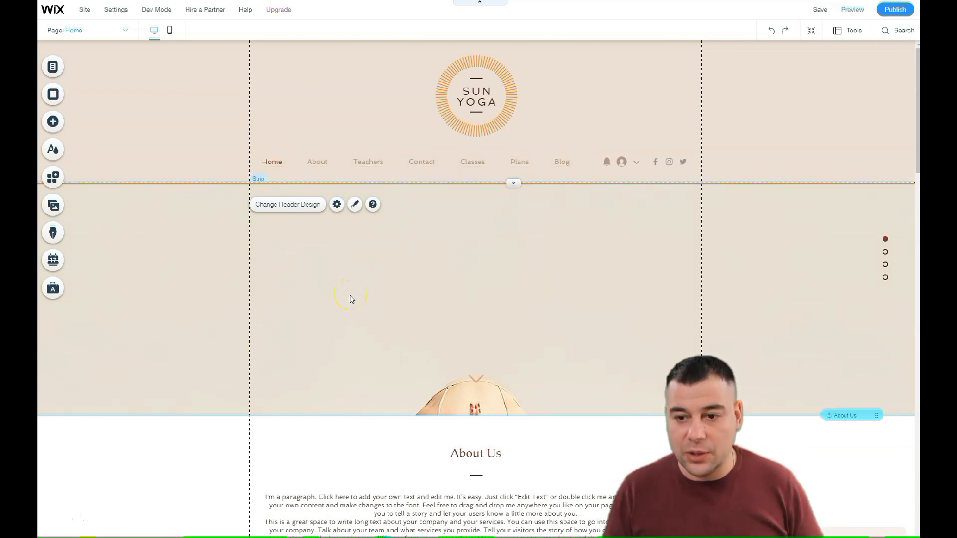
Step: Check the opacity, background color, scaling and positioning settings of the image behind the strip below the header
scroll(352, 299, "down", 5)
left_click(161, 271)
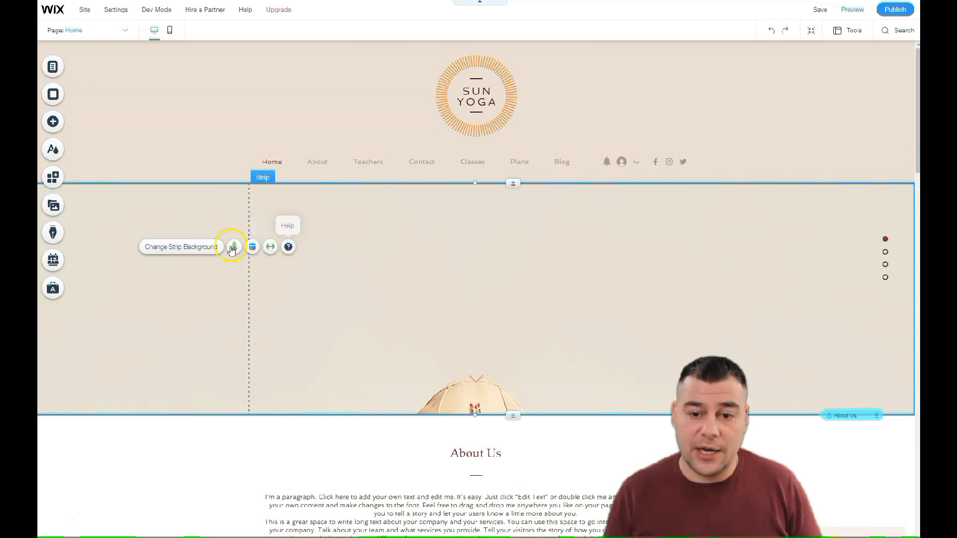
left_click(175, 247)
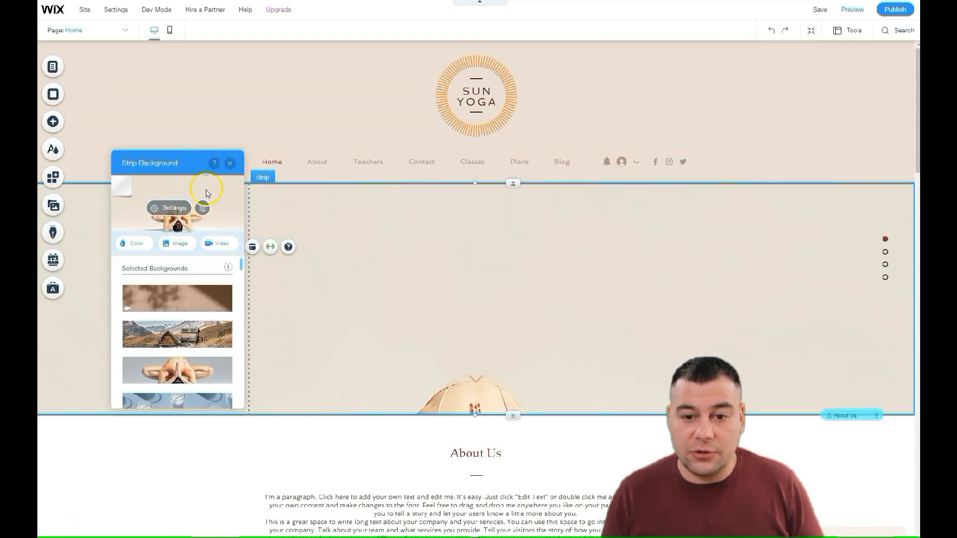
left_click(183, 215)
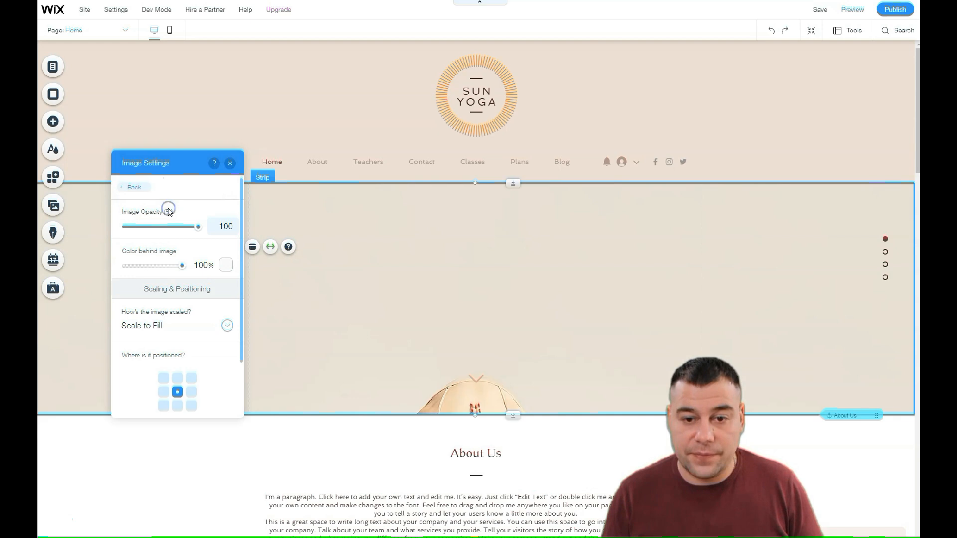
mouse_move(197, 226)
left_mouse_down()
mouse_move(148, 227)
mouse_move(201, 226)
left_mouse_up()
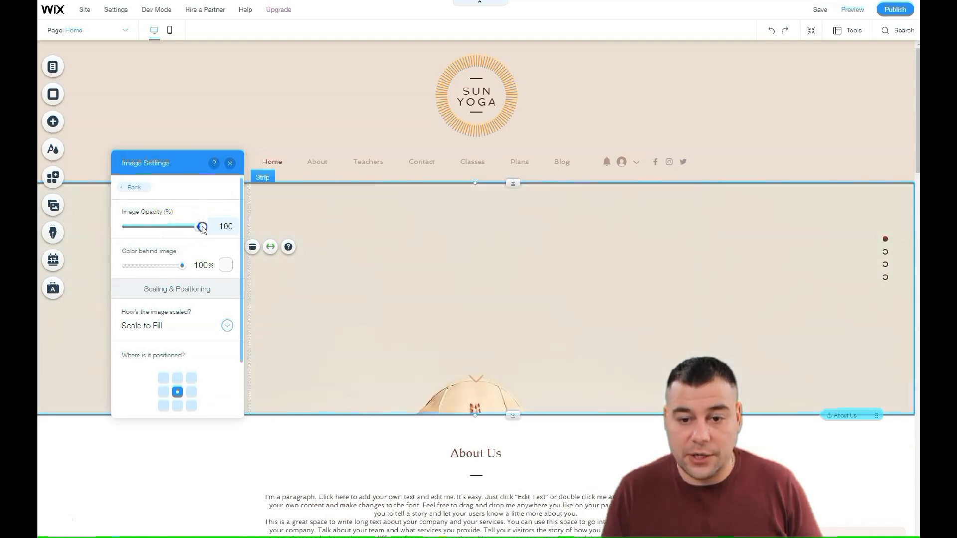
left_click_drag(183, 269, 164, 270)
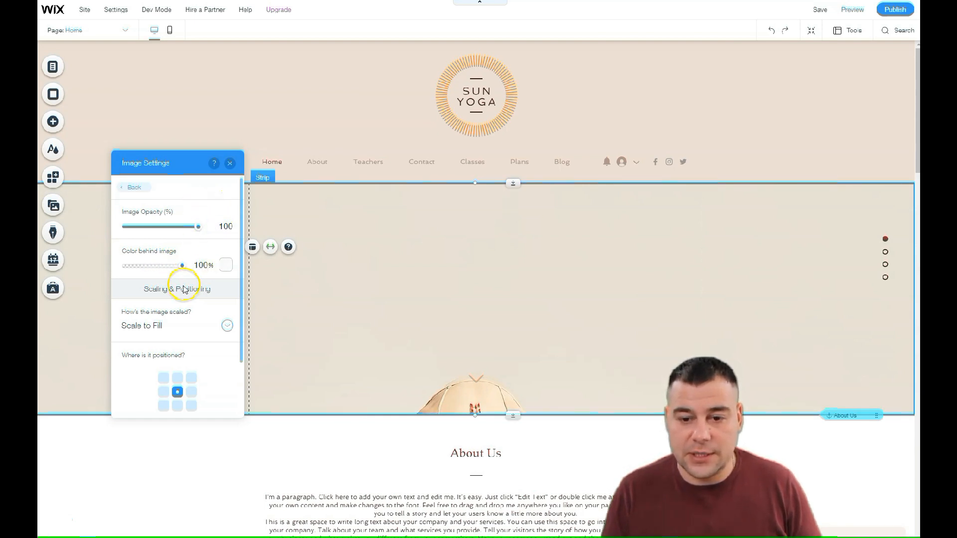
scroll(188, 360, "down", 1)
scroll(188, 360, "down", 1)
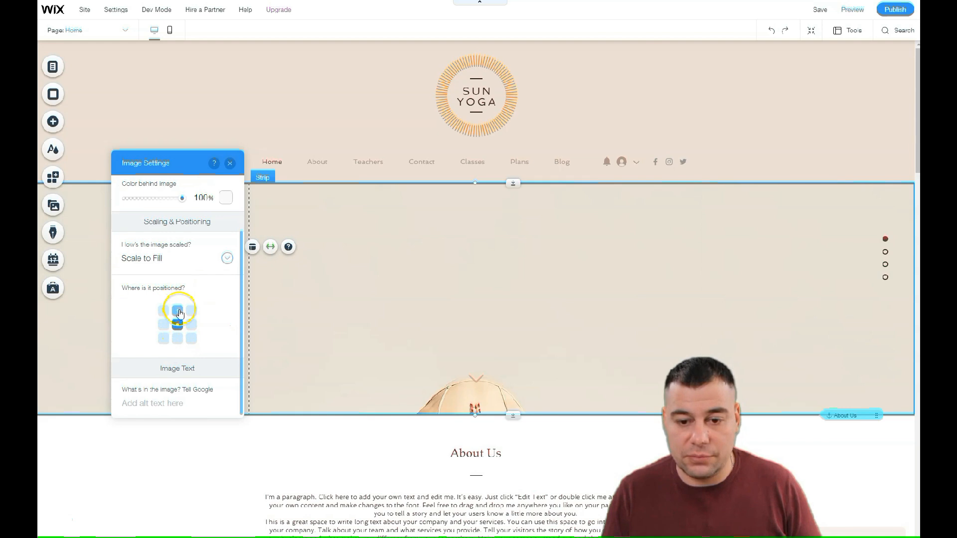
left_click(178, 326)
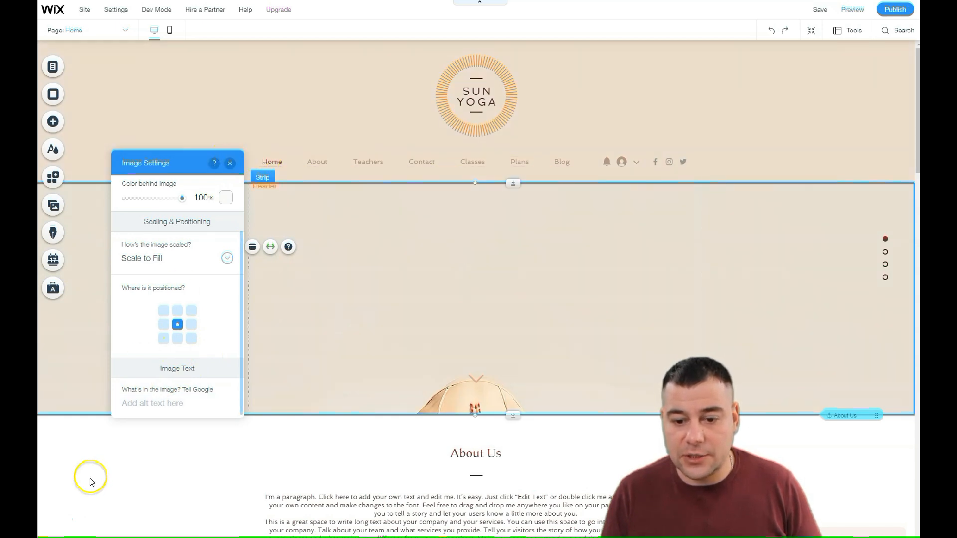
left_click(229, 163)
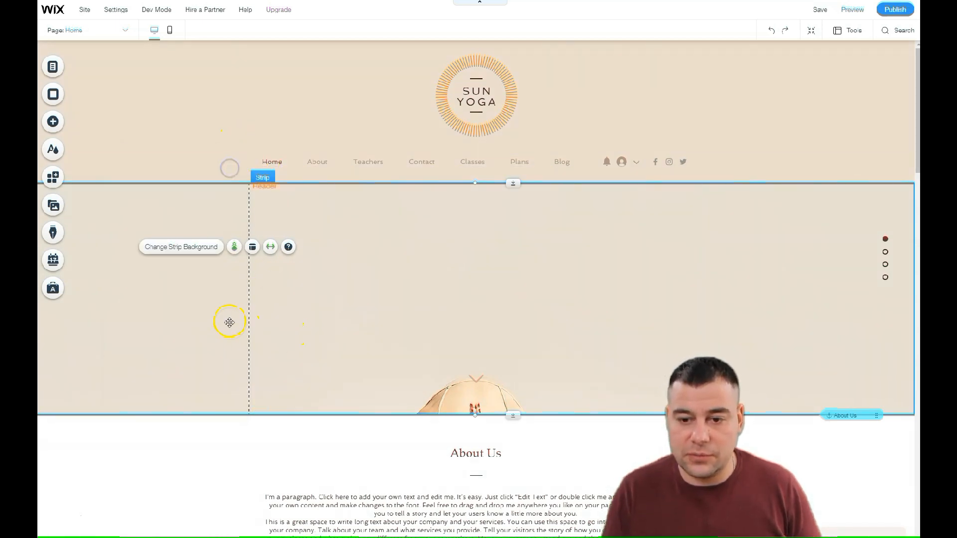
scroll(209, 326, "down", 5)
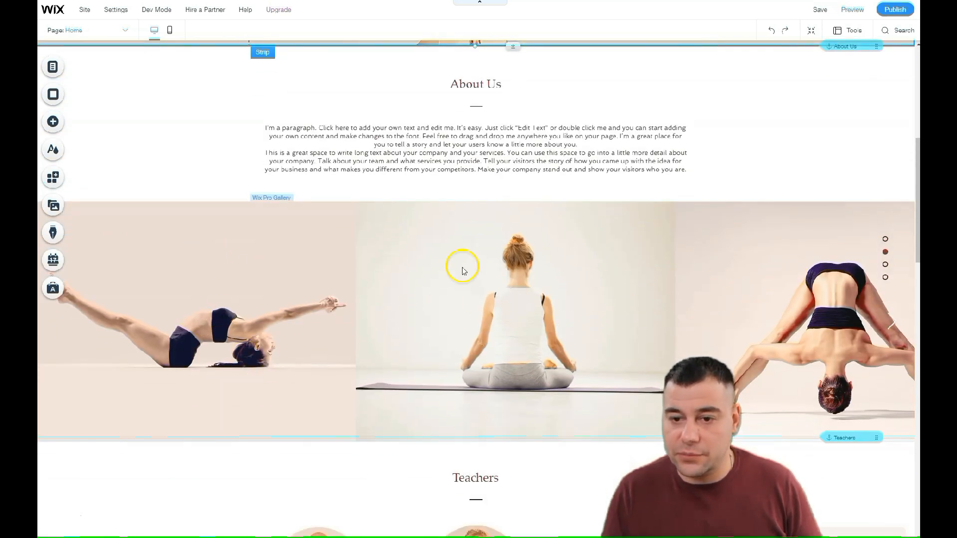
Step: Look through the Home page's sections from About Us and Teachers down to the contact form, map and footer
scroll(482, 344, "down", 1)
scroll(483, 344, "down", 7)
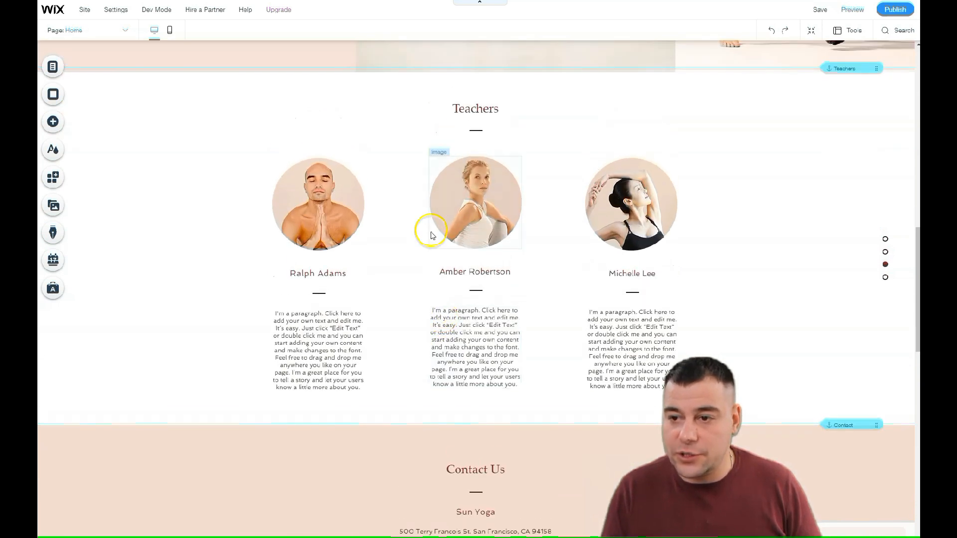
scroll(318, 314, "up", 4)
scroll(321, 323, "down", 14)
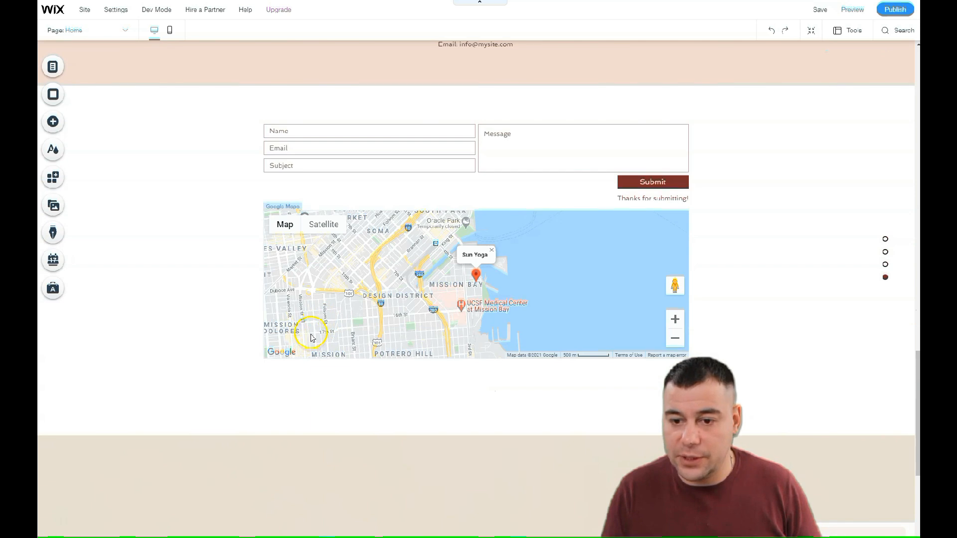
scroll(382, 386, "down", 6)
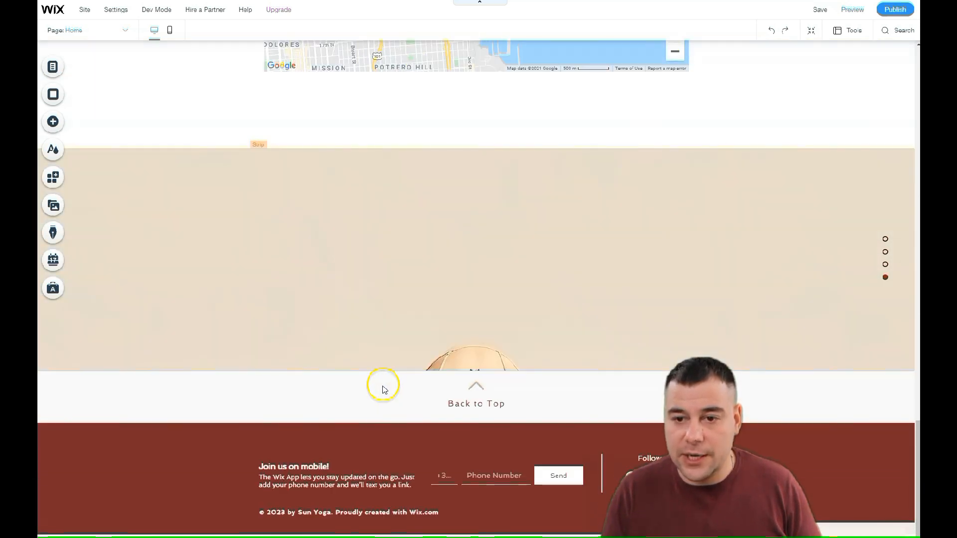
scroll(379, 339, "up", 20)
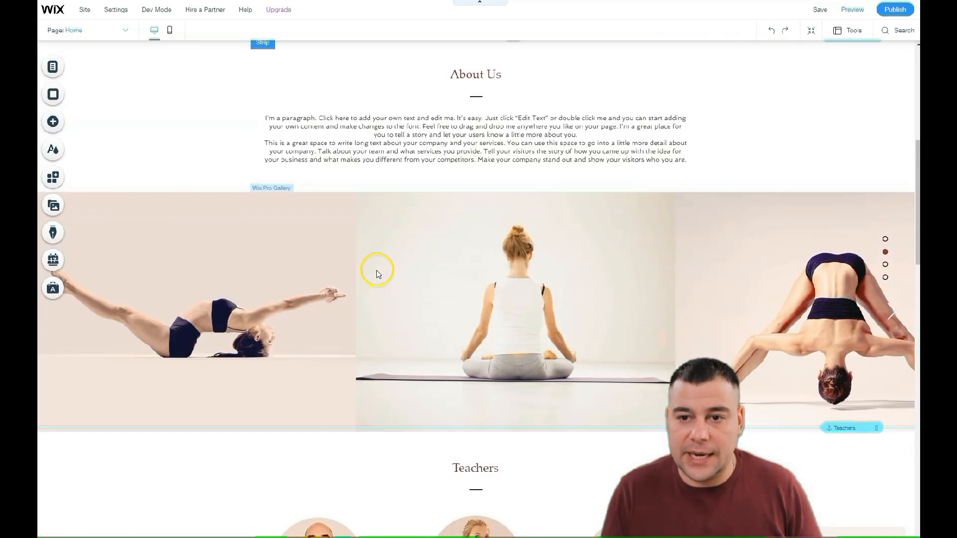
Step: Change the background of the strip below the header to the yoga pose image on grey, after trying the mountain image
left_click(375, 262)
scroll(369, 254, "up", 1)
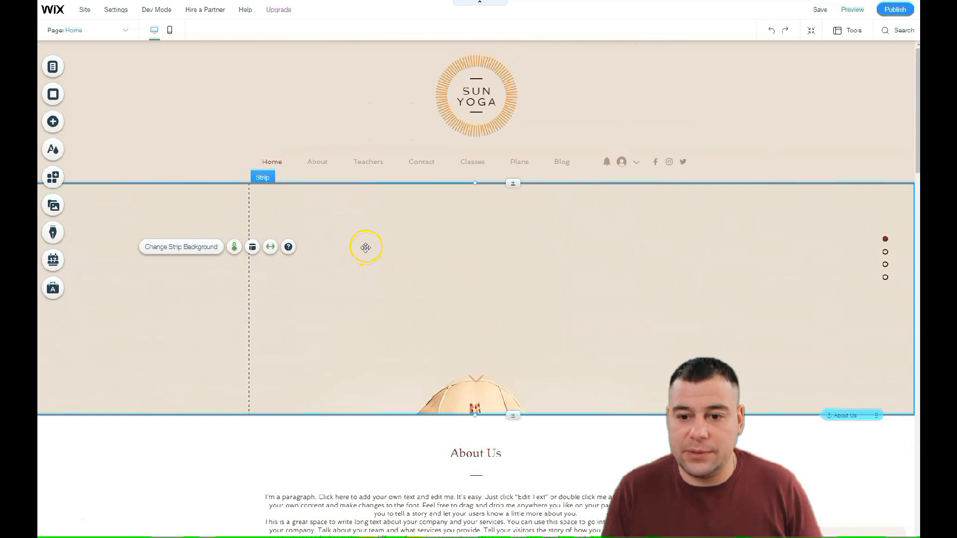
left_click(174, 249)
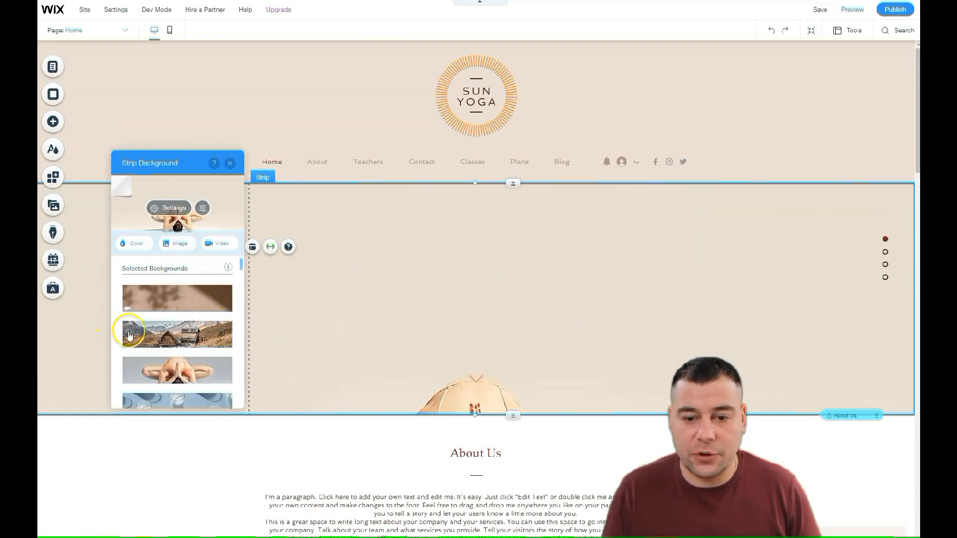
left_click(177, 335)
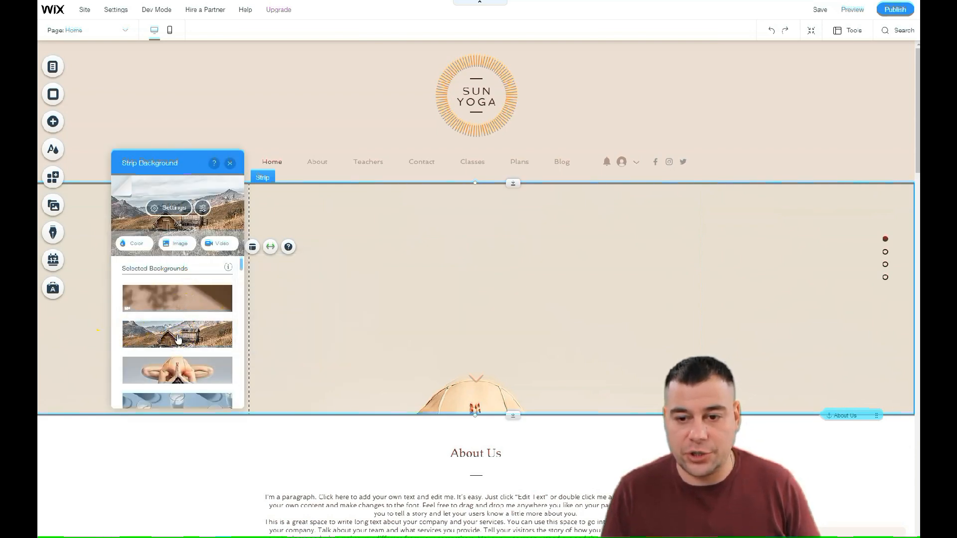
left_click(175, 368)
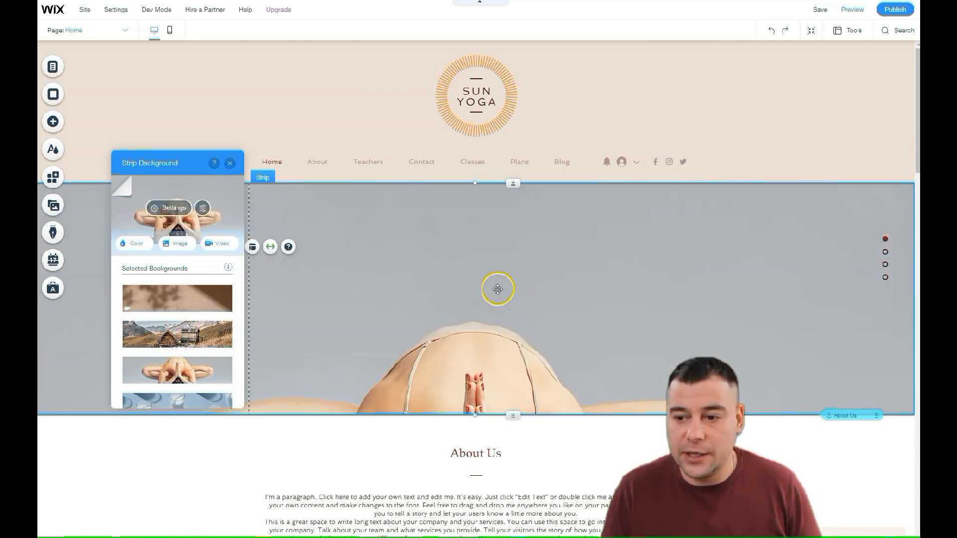
Step: Try to change the strip's height from its lower edge
scroll(499, 290, "down", 3)
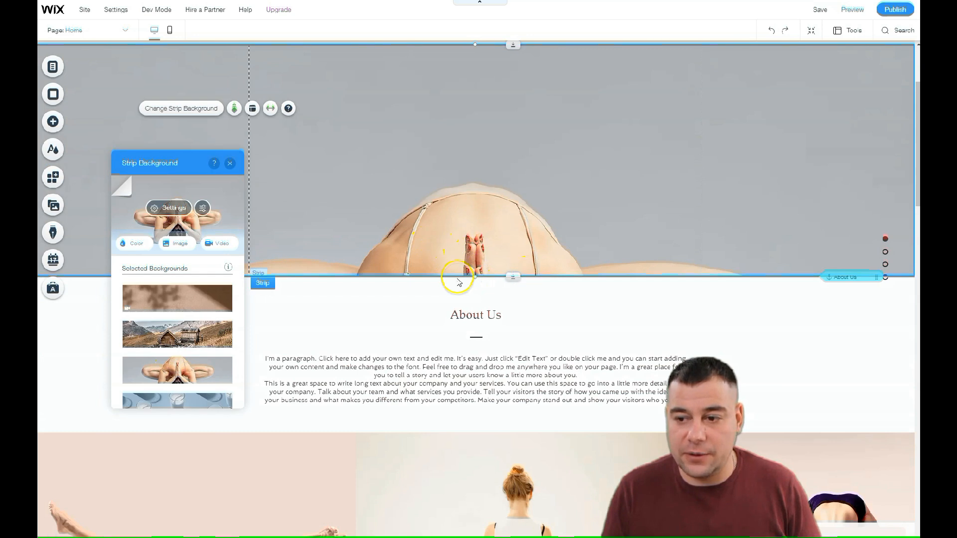
mouse_move(475, 277)
left_mouse_down()
mouse_move(478, 413)
mouse_move(495, 528)
mouse_move(466, 352)
mouse_move(483, 278)
left_mouse_up()
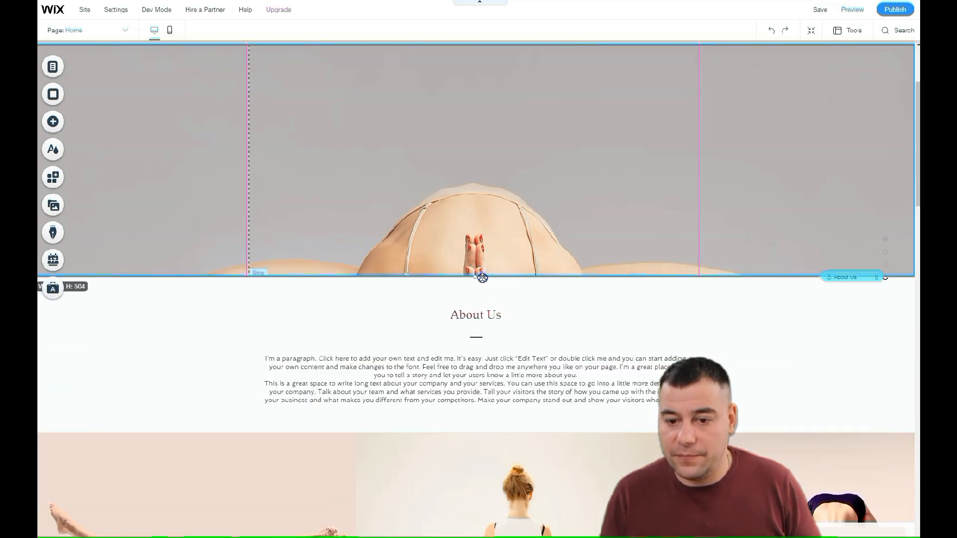
double_click(822, 256)
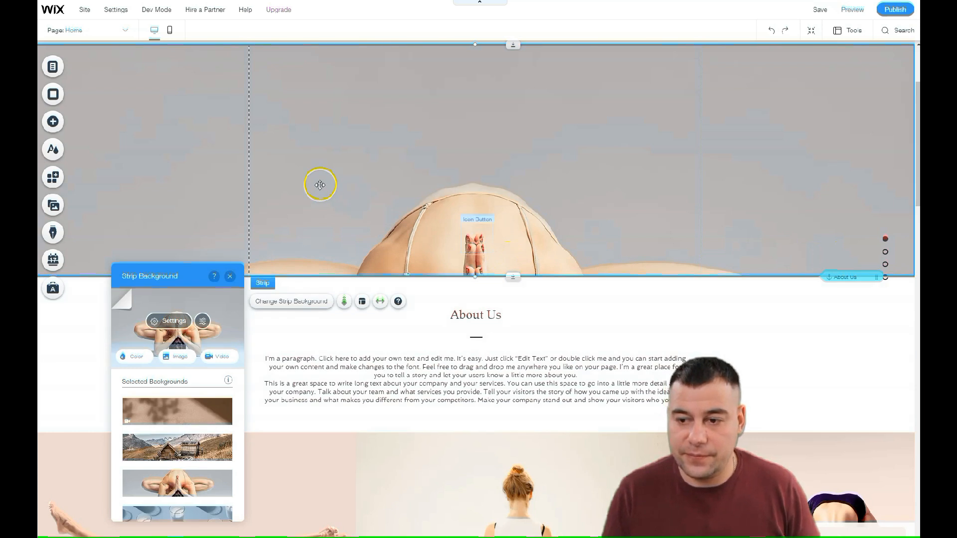
left_click(387, 196)
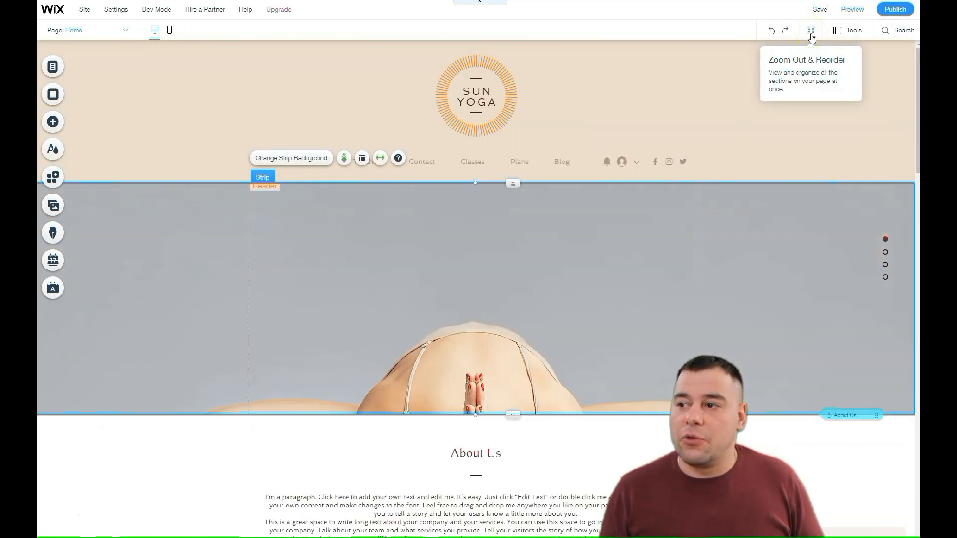
Step: Reorder the page sections in Zoom Out mode, moving the About Us section below the gallery and Teachers section
left_click(812, 34)
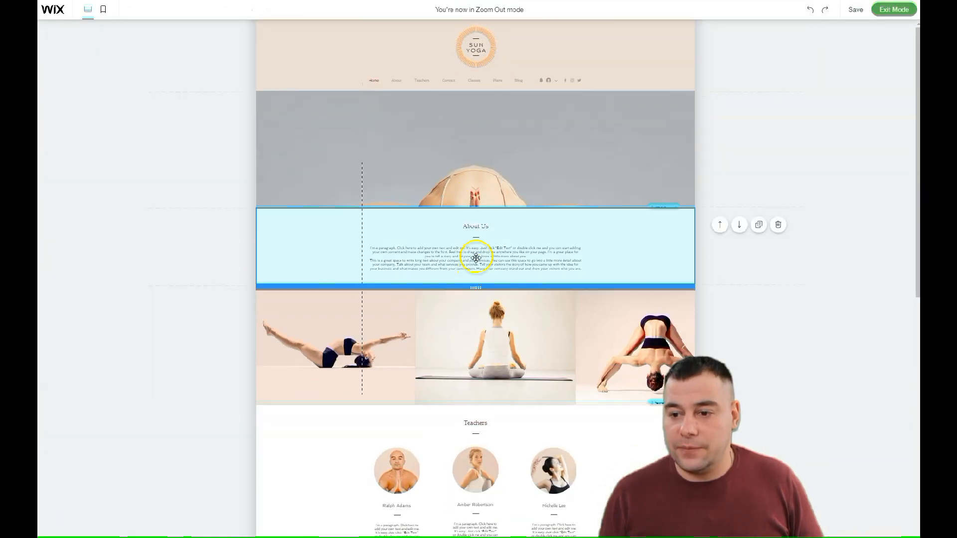
left_click(739, 229)
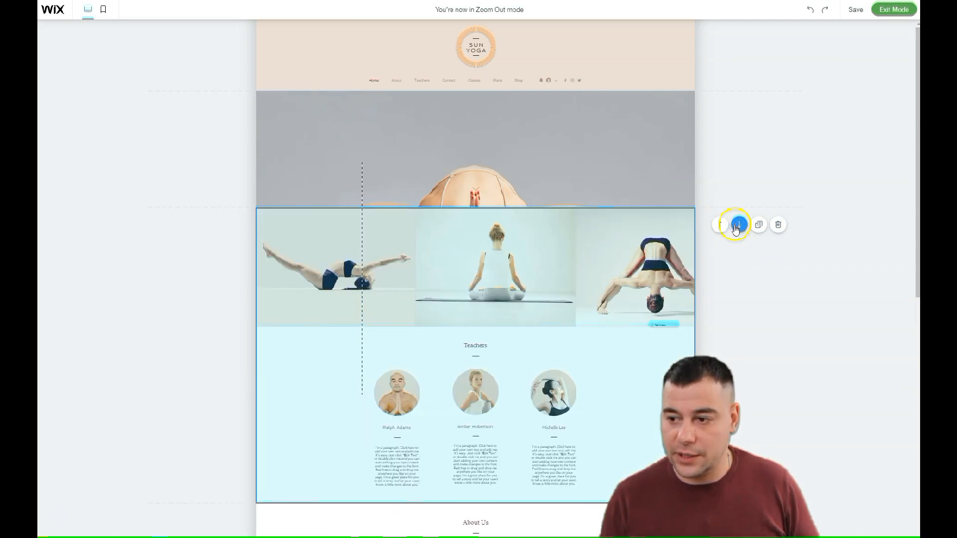
left_click(720, 225)
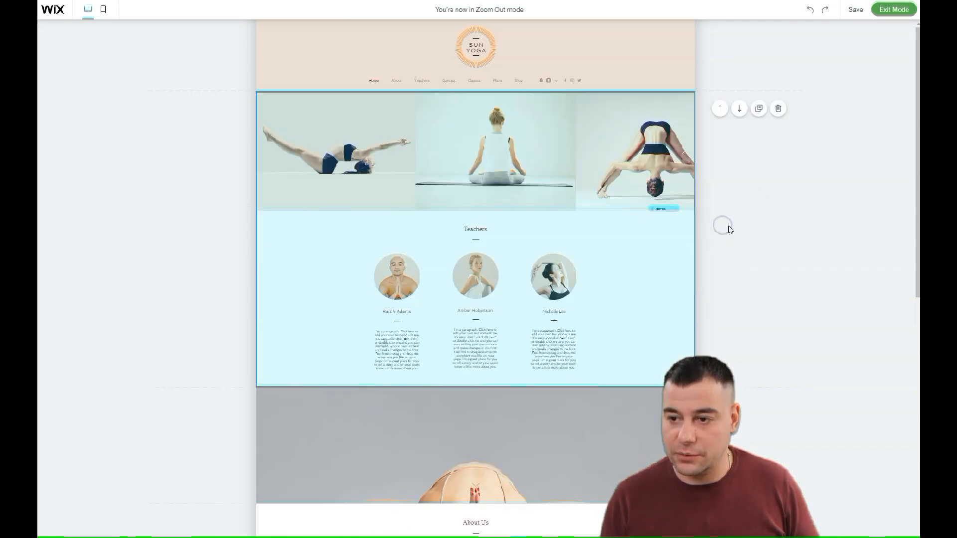
left_click(741, 109)
scroll(610, 335, "down", 2)
scroll(574, 335, "down", 4)
scroll(516, 324, "up", 6)
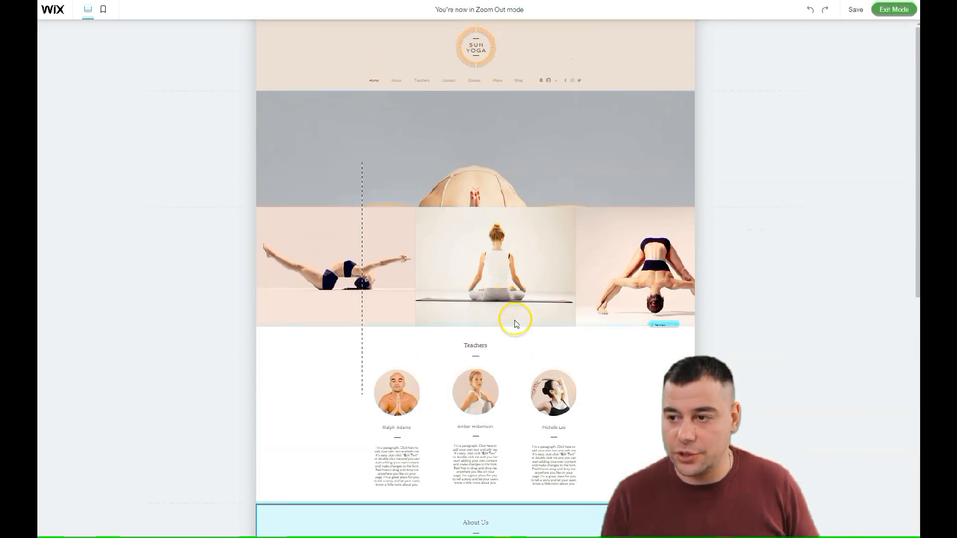
left_click(892, 10)
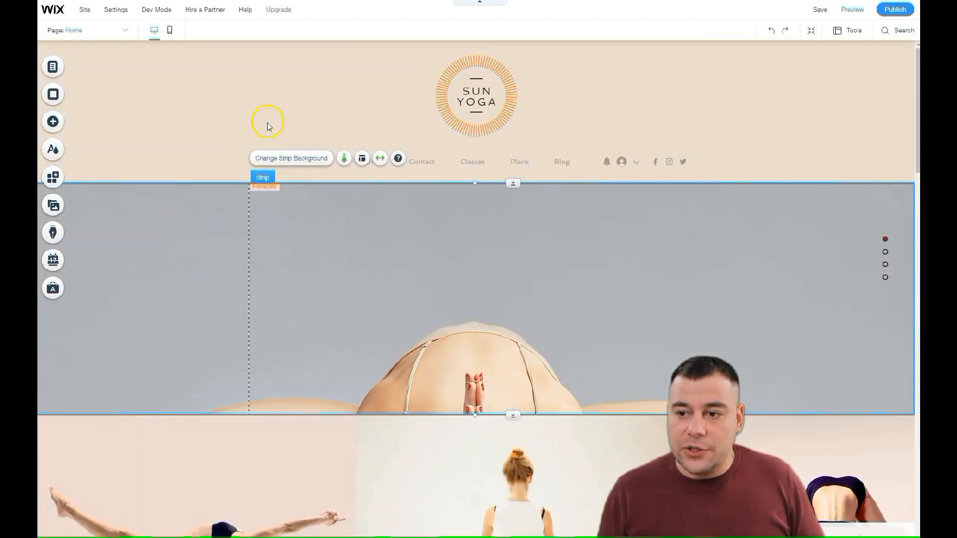
left_click(273, 97)
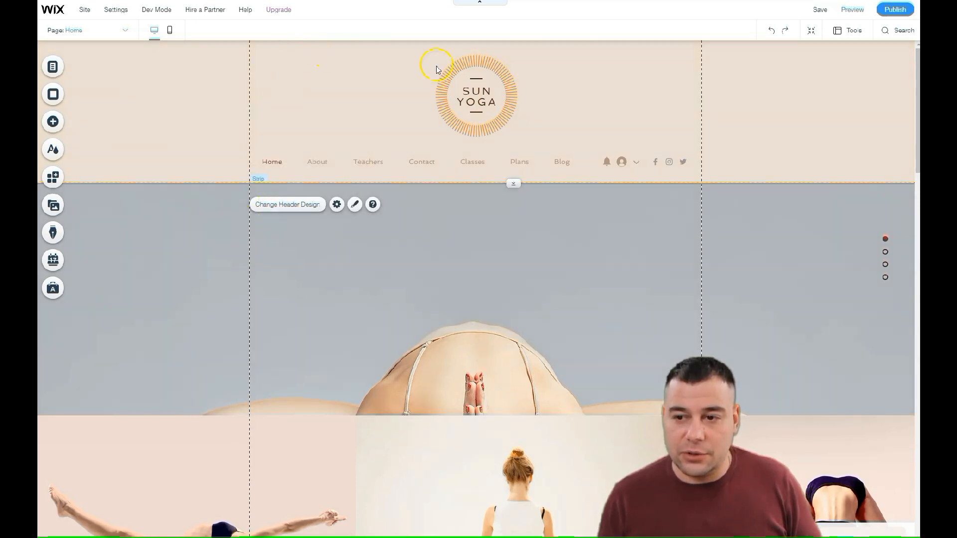
left_click(188, 258)
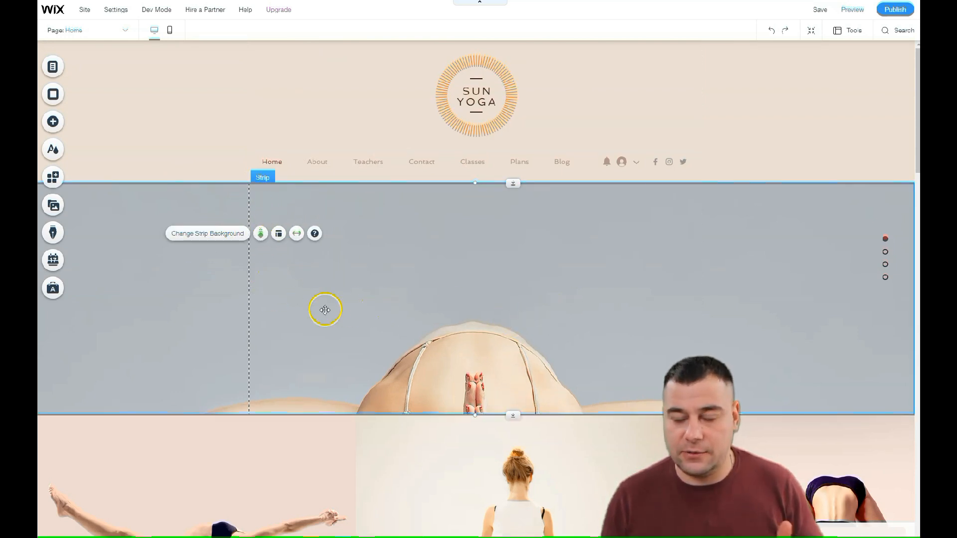
left_click(222, 304)
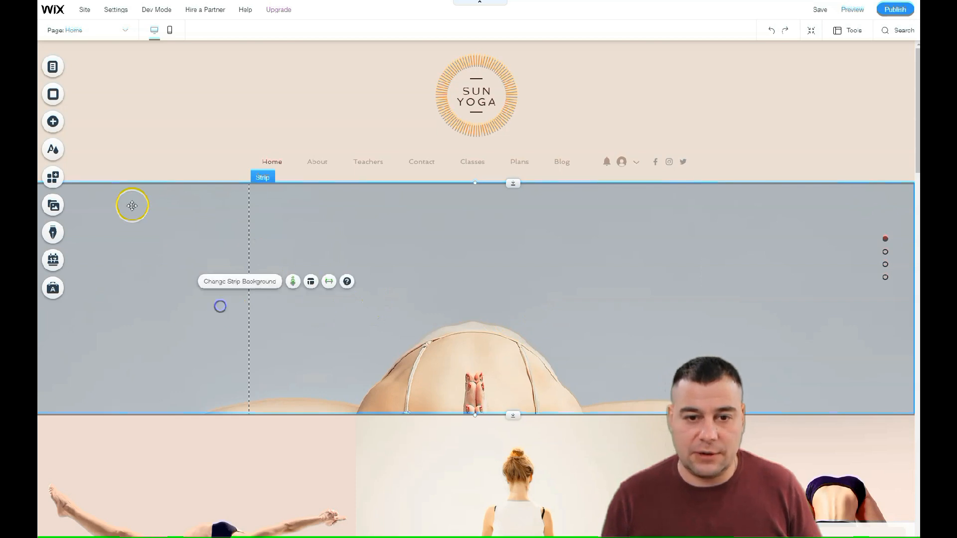
Step: Browse the categories of elements that can be added to the page, including text, buttons, members and My Designs
left_click(53, 122)
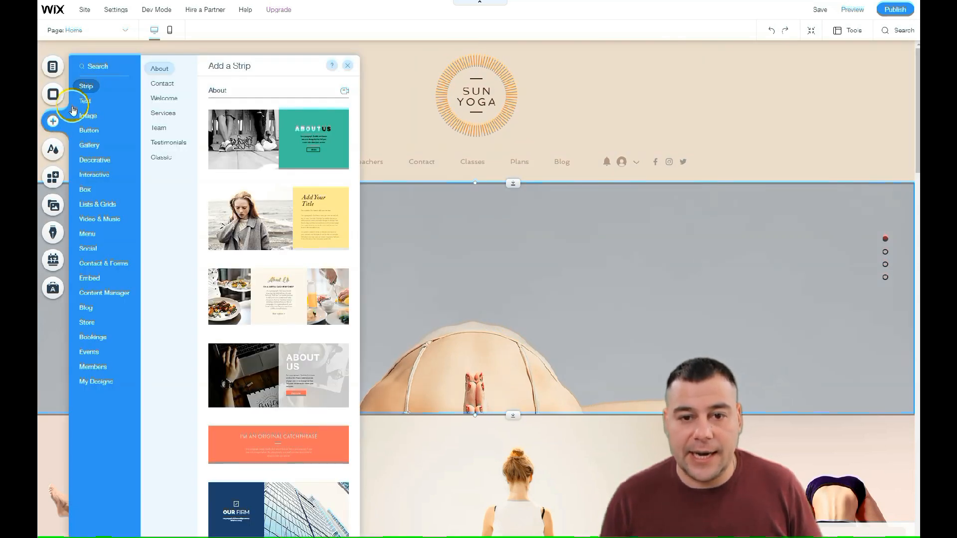
left_click(85, 100)
left_click(89, 130)
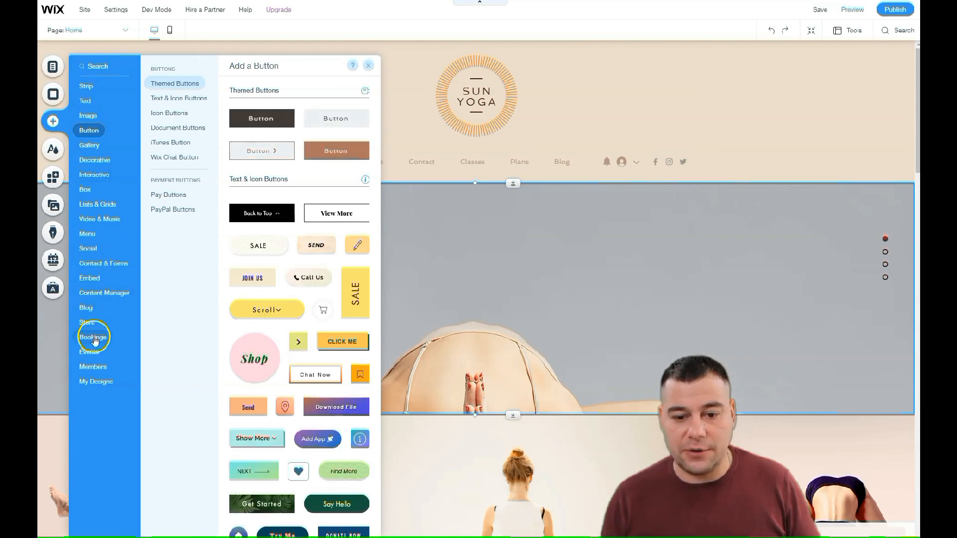
left_click(93, 367)
left_click(96, 382)
Step: Add the black Classic strip directly below the header, above the yoga pose strip
left_click(86, 87)
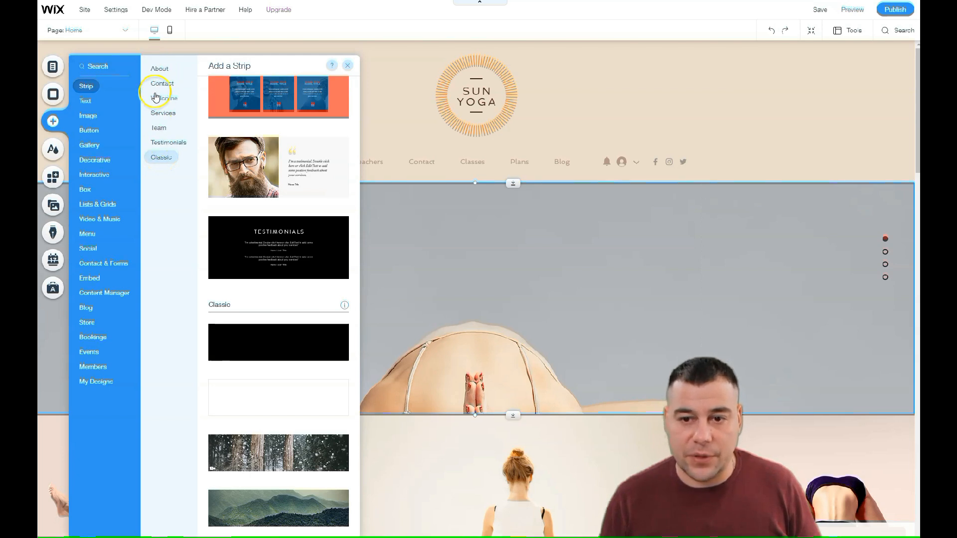
left_click(263, 337)
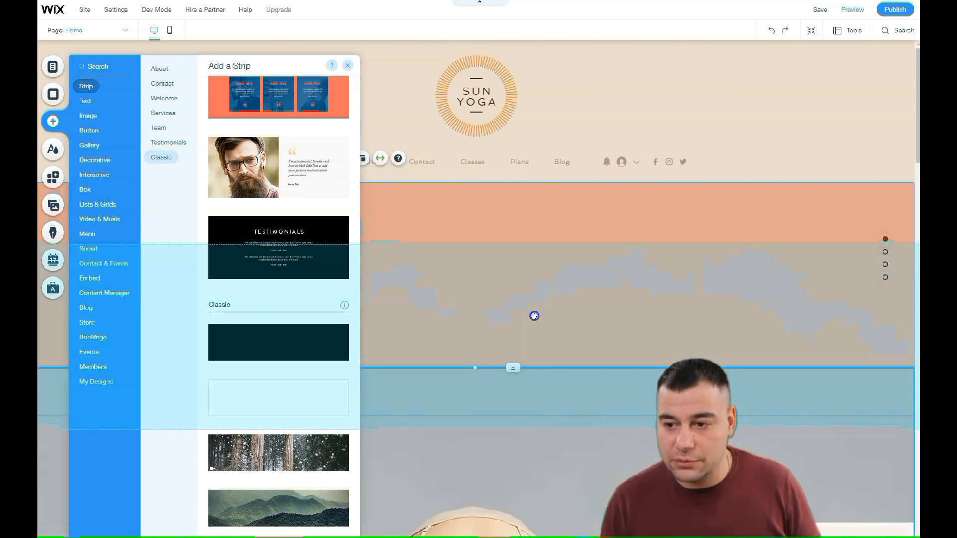
left_click_drag(534, 316, 534, 315)
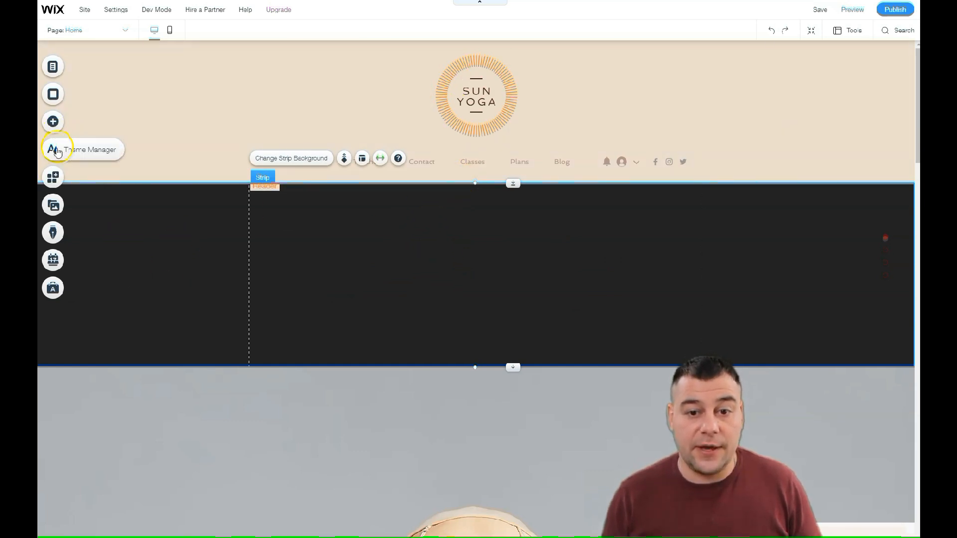
Step: Add a Heading 1 themed text and place it in the middle of the black strip
left_click(53, 121)
mouse_move(89, 103)
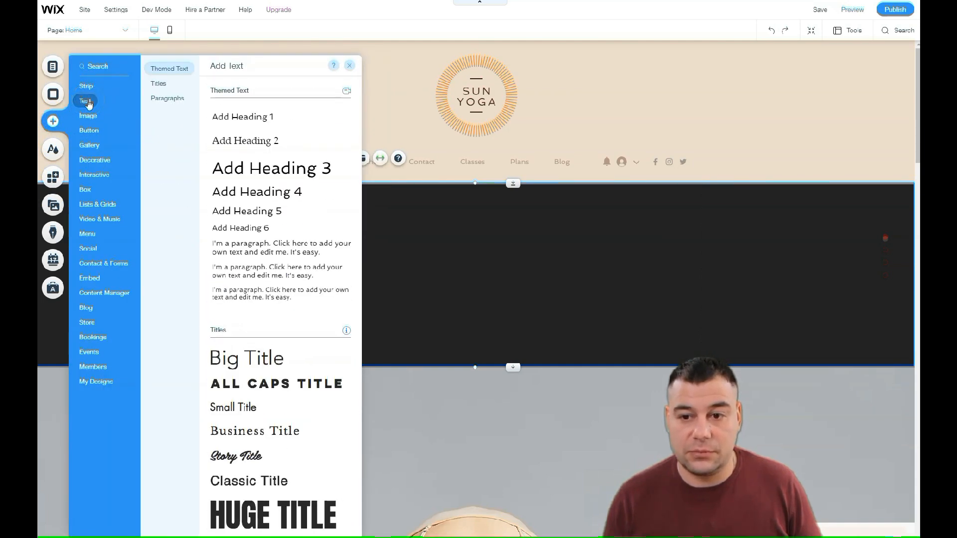
left_click_drag(249, 120, 452, 265)
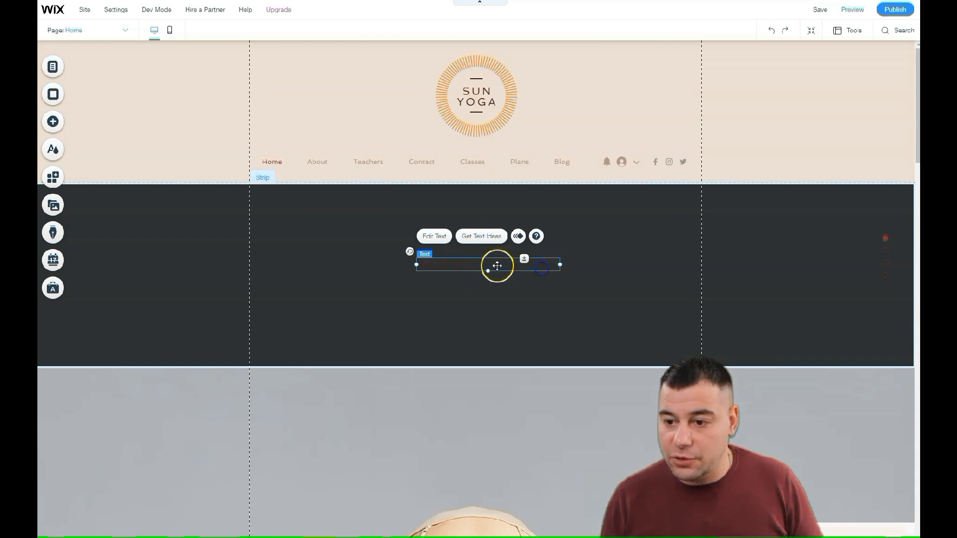
left_click_drag(461, 284, 303, 236)
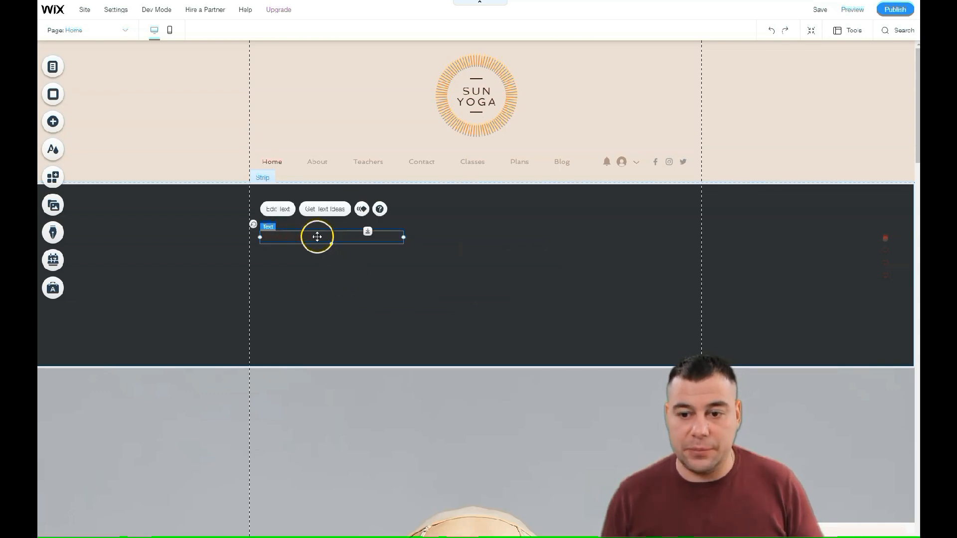
left_click_drag(317, 238, 463, 273)
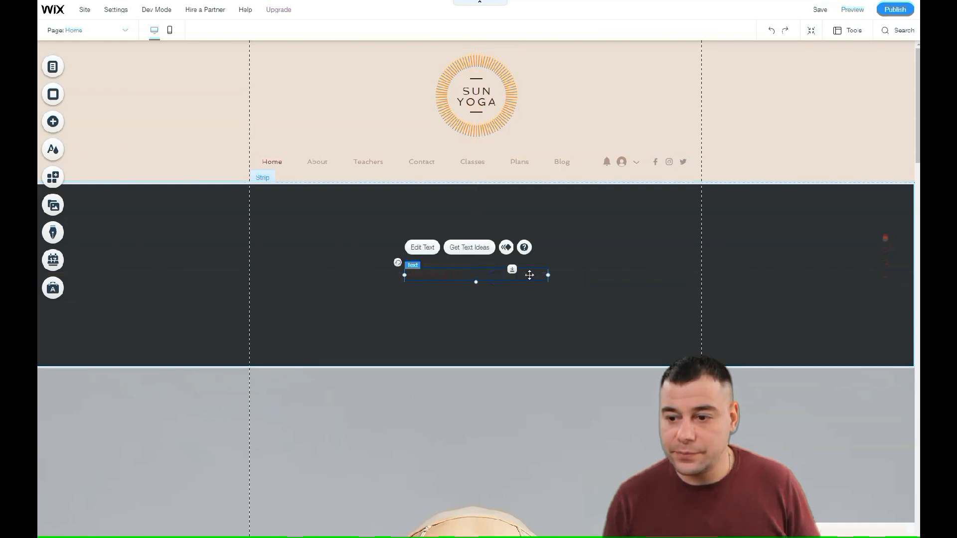
Step: Change the new heading's text to "YoYoga" and enlarge its font size until it nearly fills the text box
double_click(484, 276)
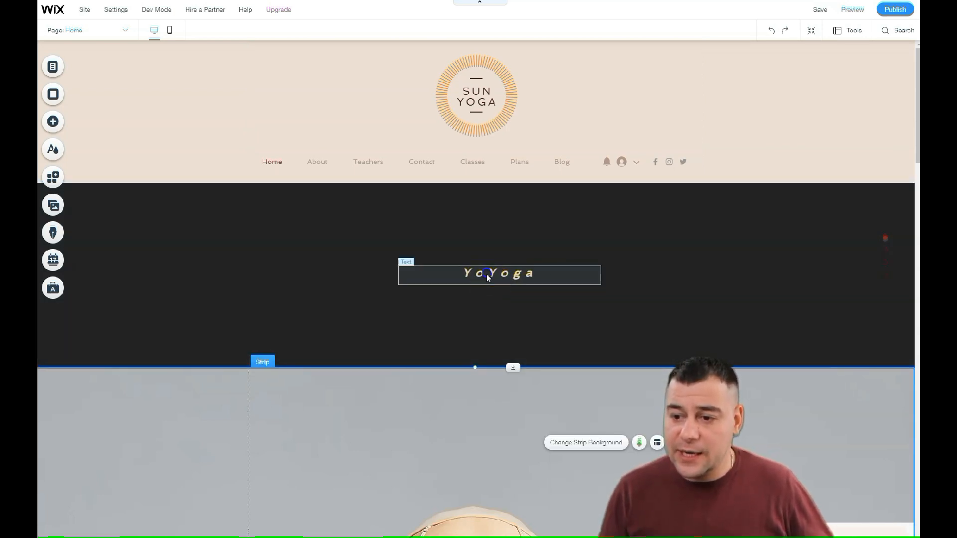
left_click(486, 274)
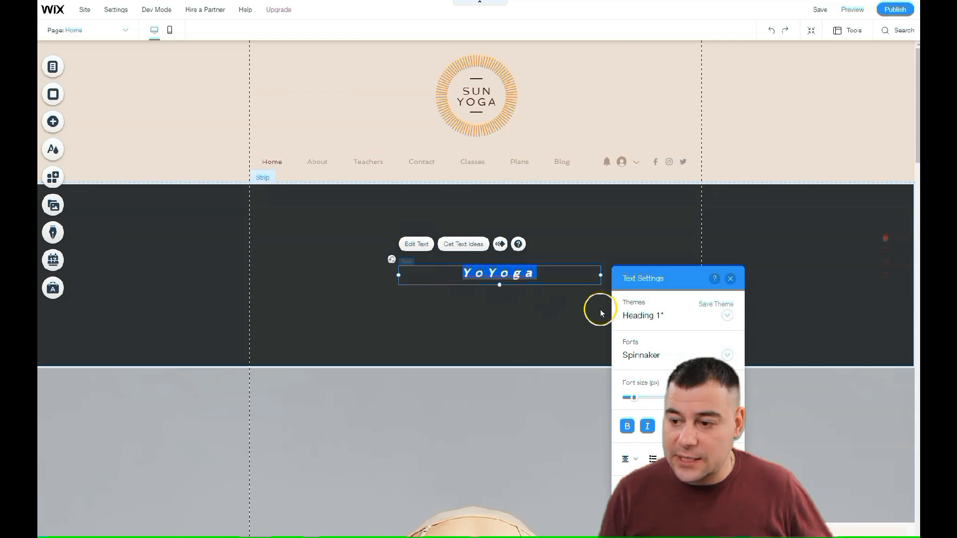
left_click_drag(634, 398, 649, 402)
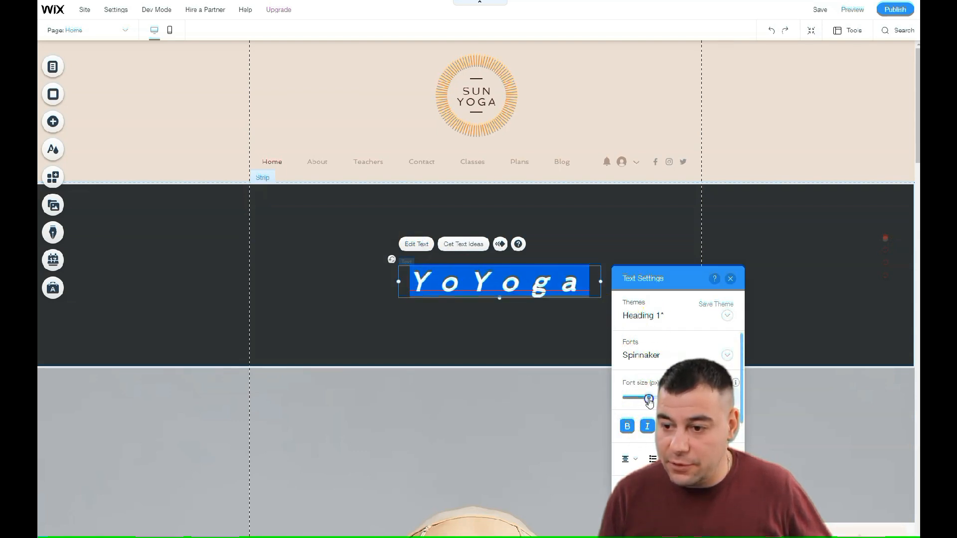
left_click(530, 347)
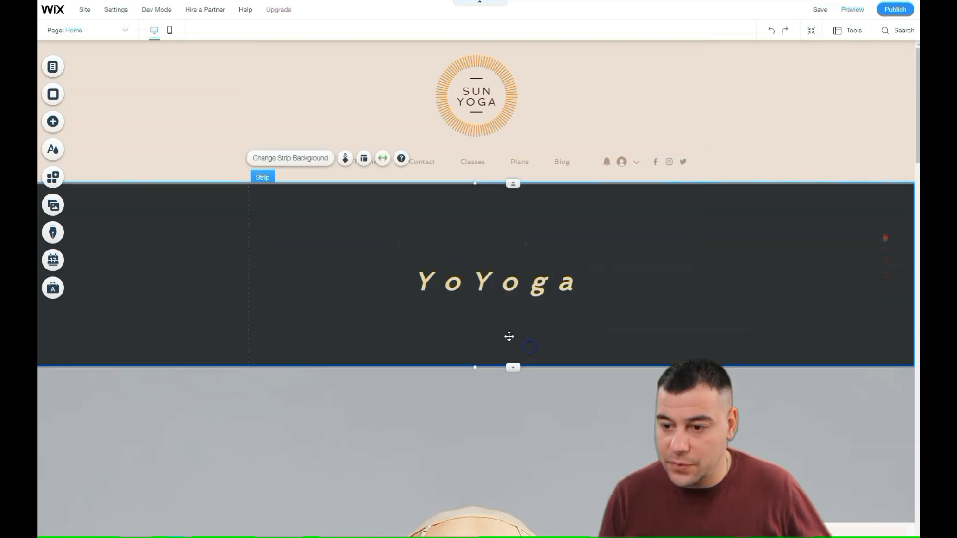
Step: Tighten the character spacing of the YoYoga heading so its letters sit close together
left_click(475, 281)
left_click(416, 244)
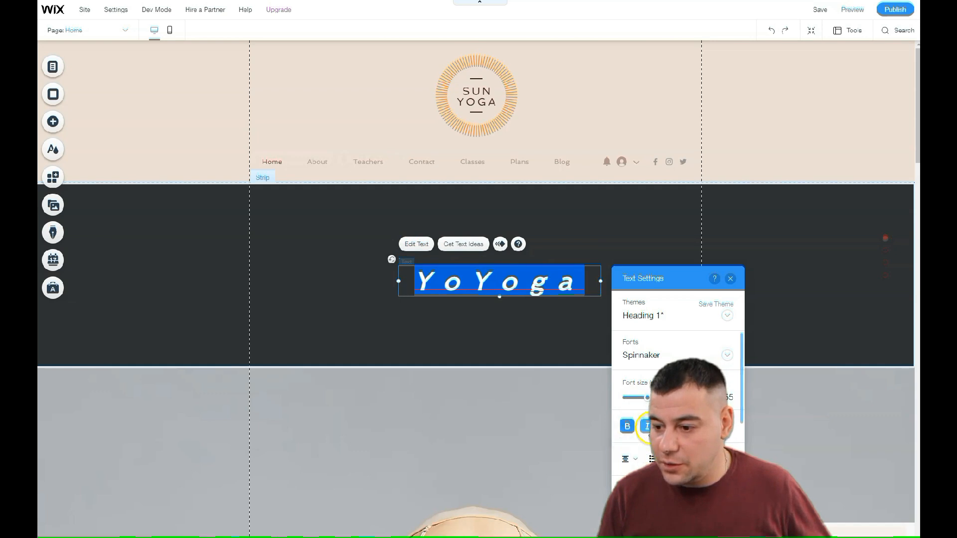
scroll(643, 386, "down", 2)
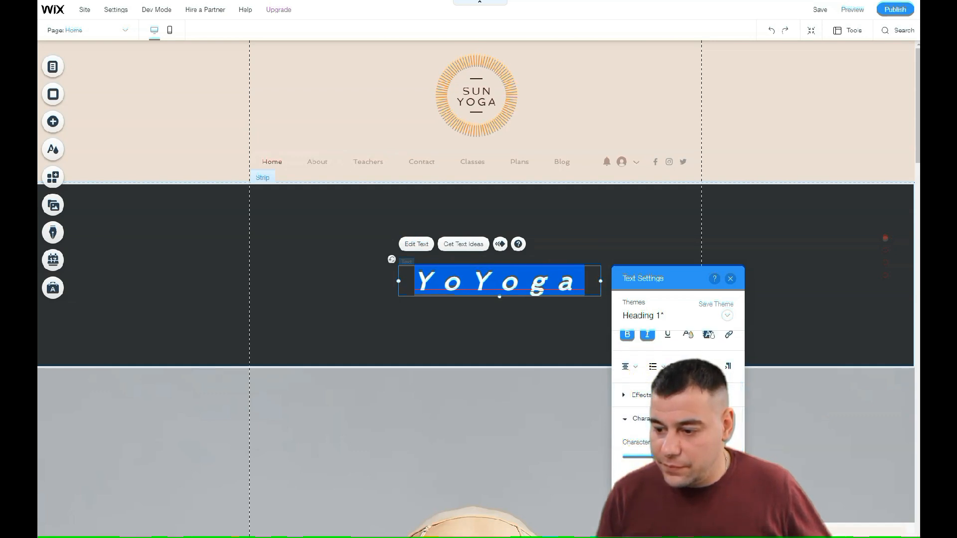
left_click(725, 456)
left_click_drag(672, 456, 638, 458)
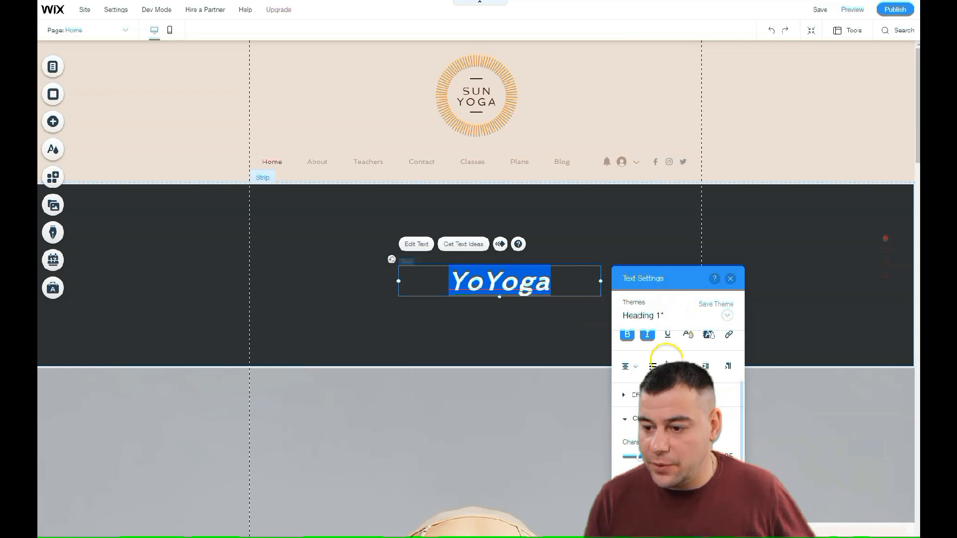
Step: Try the Tahoma font on the YoYoga heading and settle on Verdana
scroll(669, 360, "up", 2)
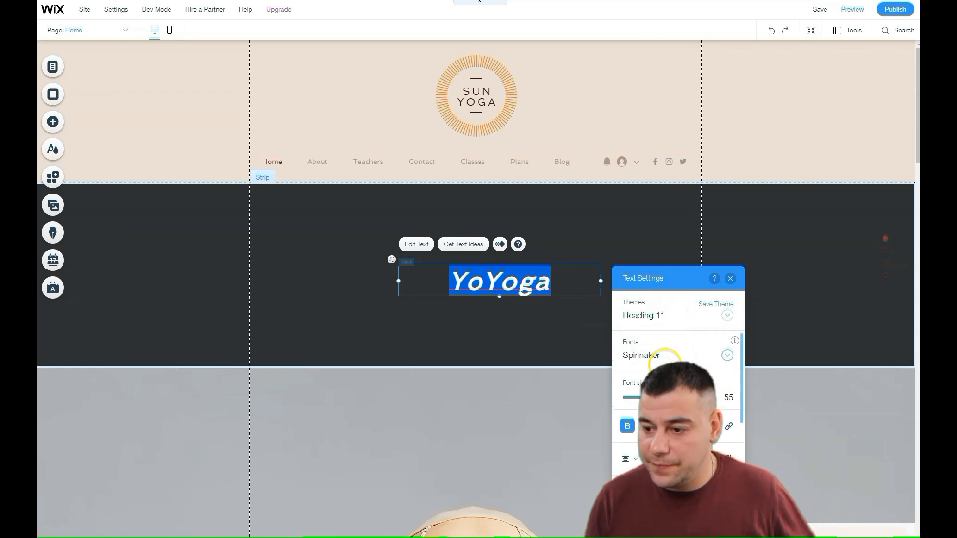
left_click(726, 356)
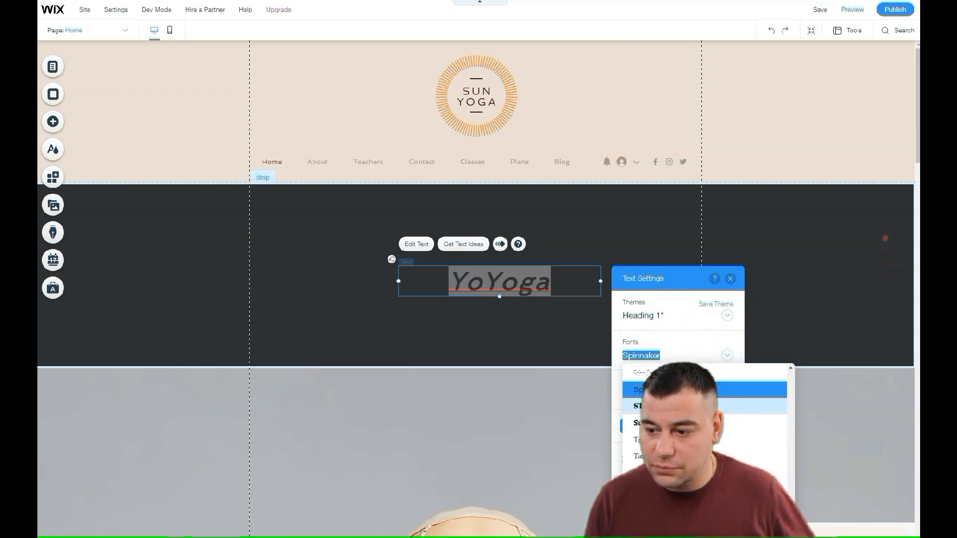
left_click(684, 440)
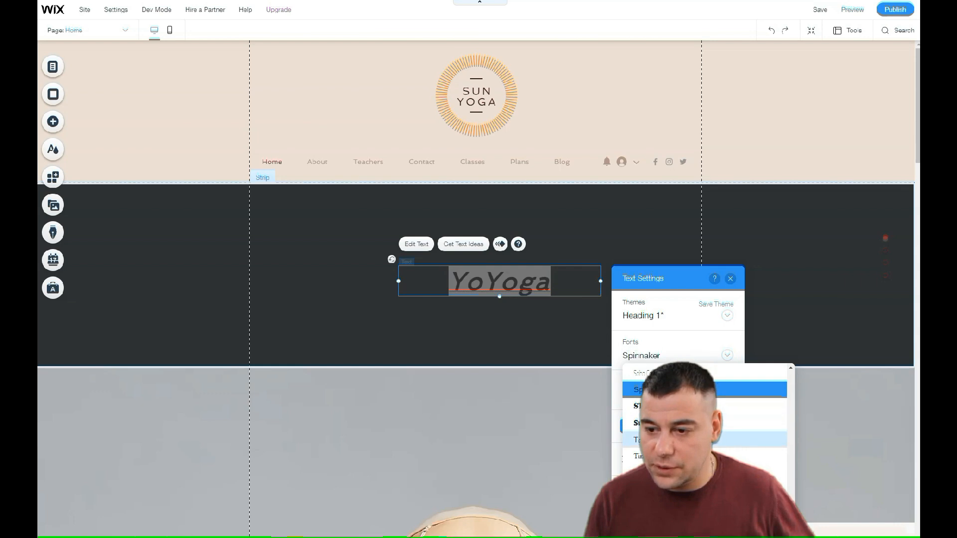
left_click(648, 354)
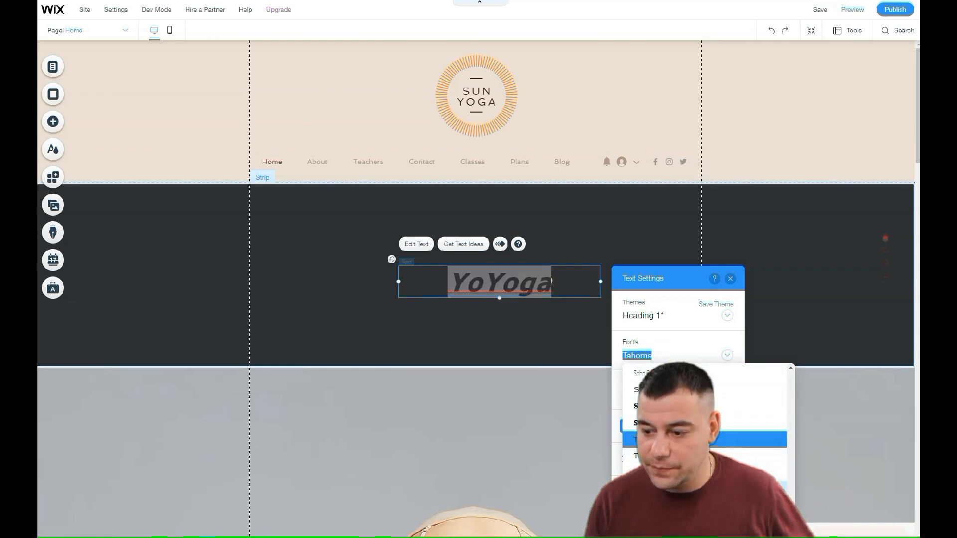
left_click(684, 489)
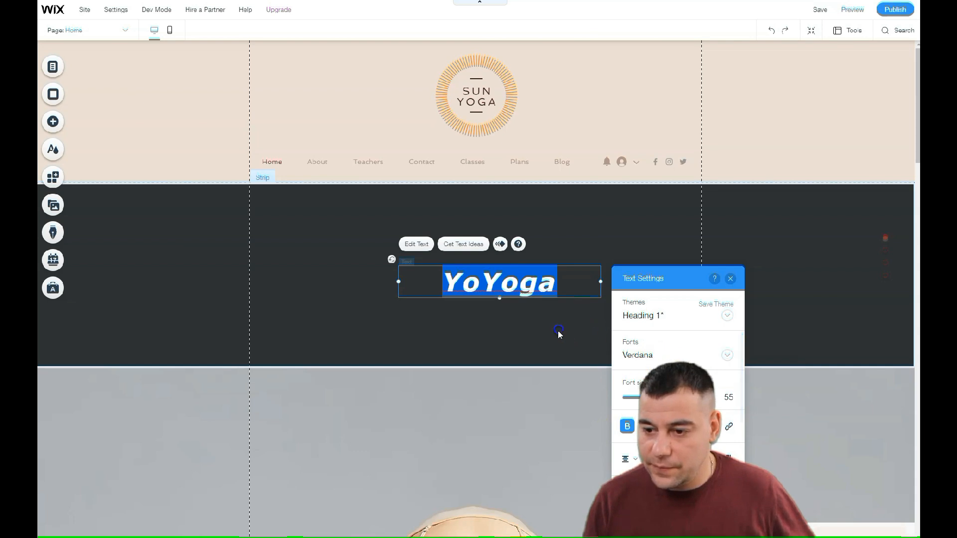
left_click(464, 302)
Step: Change the background of the strip behind the YoYoga heading to the light beige site color that matches the header
scroll(289, 268, "down", 2)
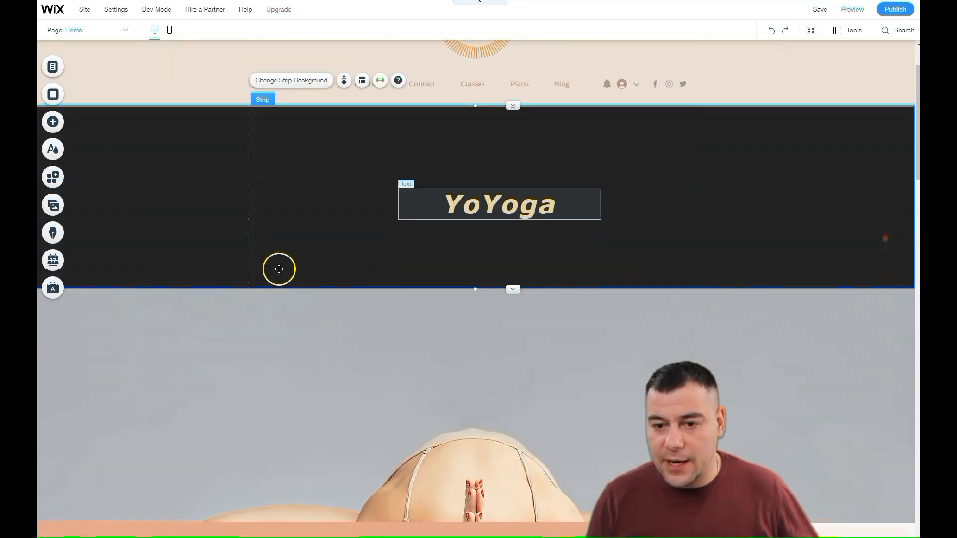
scroll(191, 176, "up", 2)
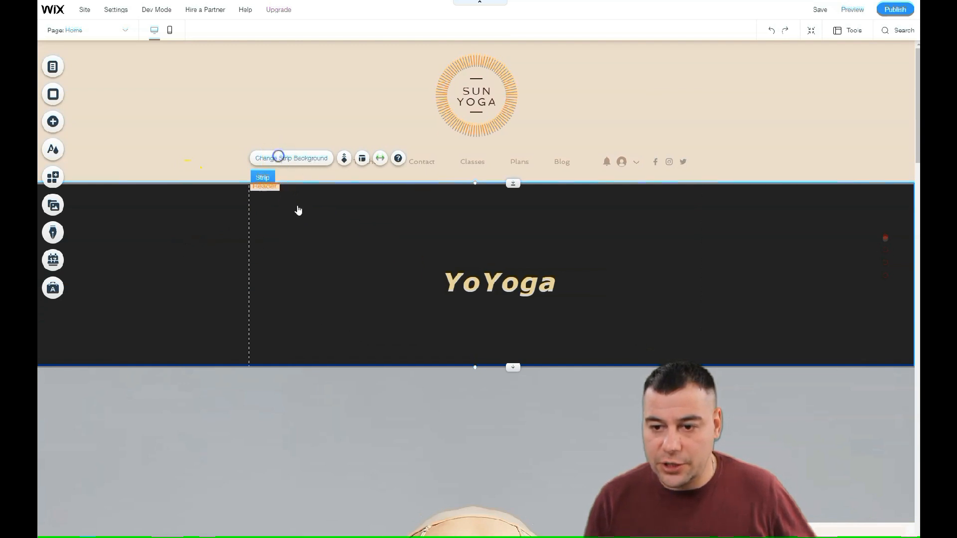
left_click(280, 158)
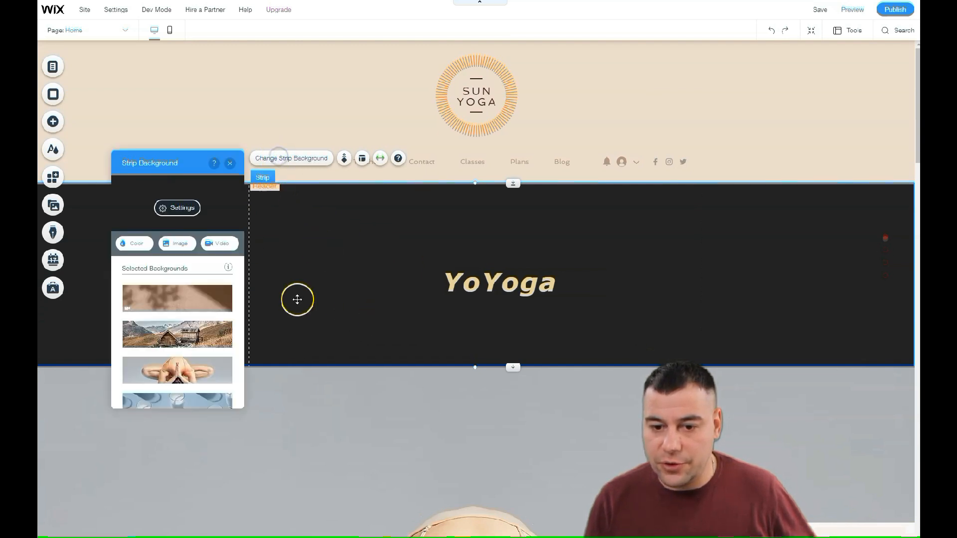
left_click(138, 246)
left_click(205, 304)
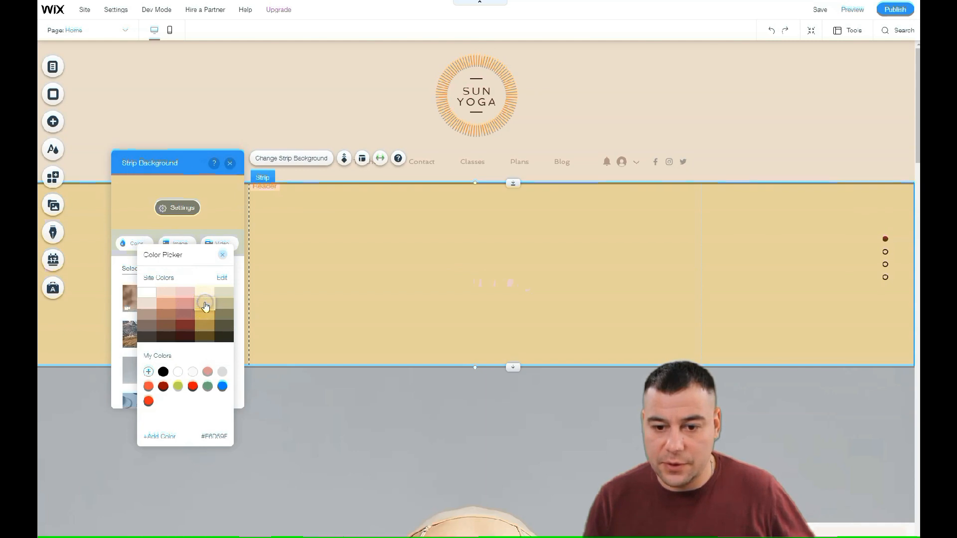
left_click(204, 293)
left_click(148, 310)
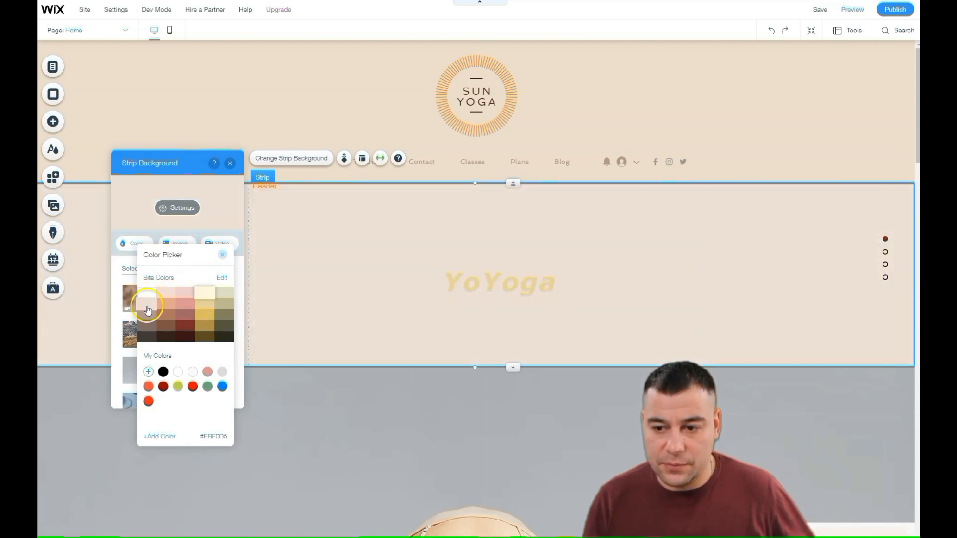
left_click(347, 273)
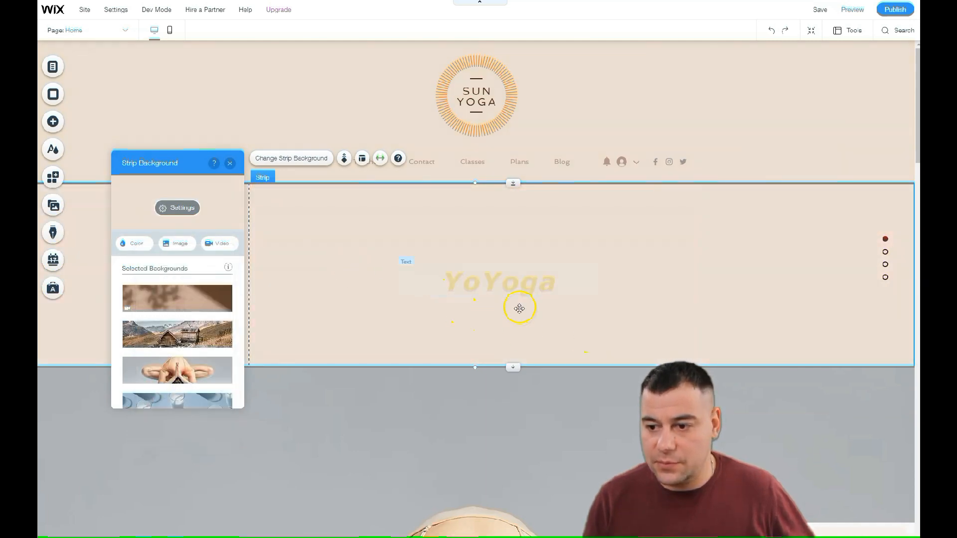
Step: Recolor the YoYoga heading with a darker gold from the site colors so it stands out on the beige strip
left_click(502, 289)
left_click(417, 246)
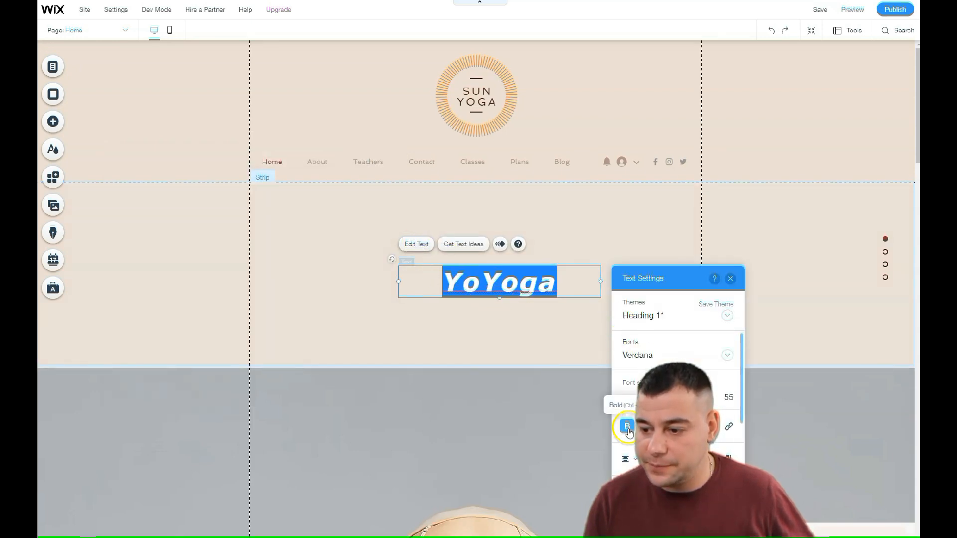
left_click(688, 426)
left_click(673, 359)
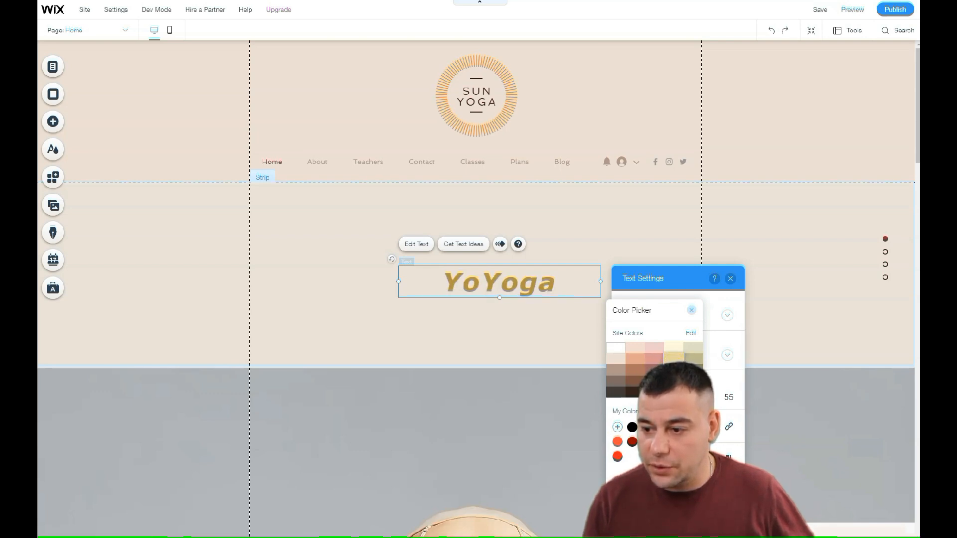
left_click(512, 352)
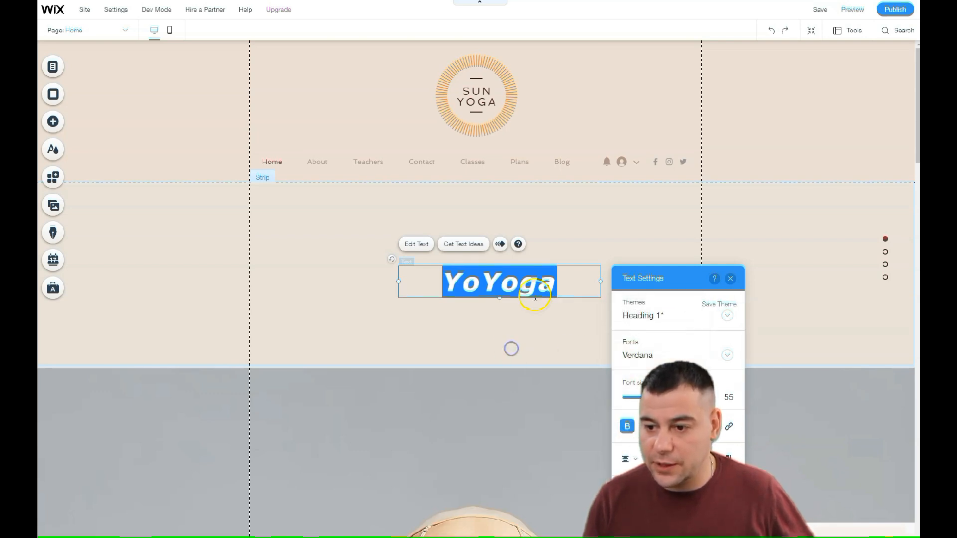
left_click(294, 300)
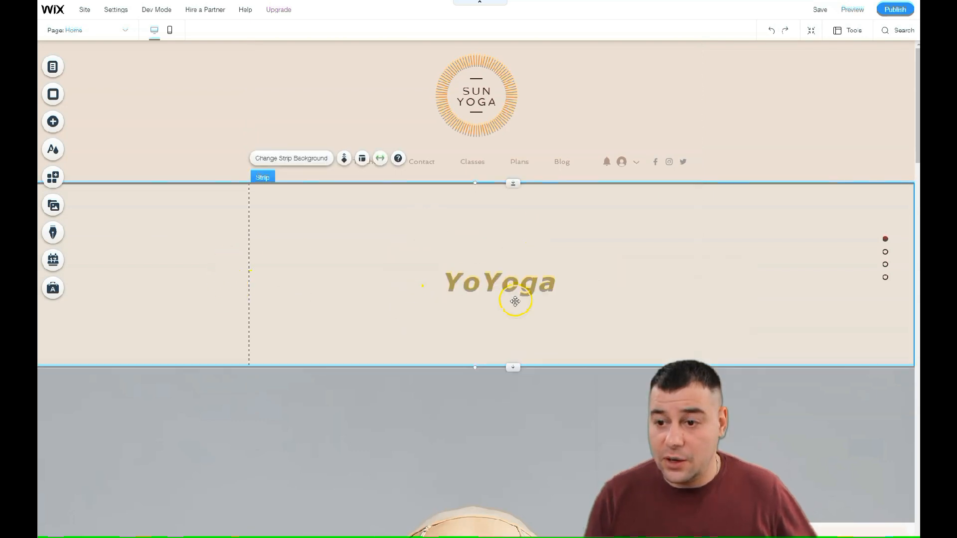
Step: Delete the yoga pose image strip below the YoYoga strip
scroll(470, 181, "down", 5)
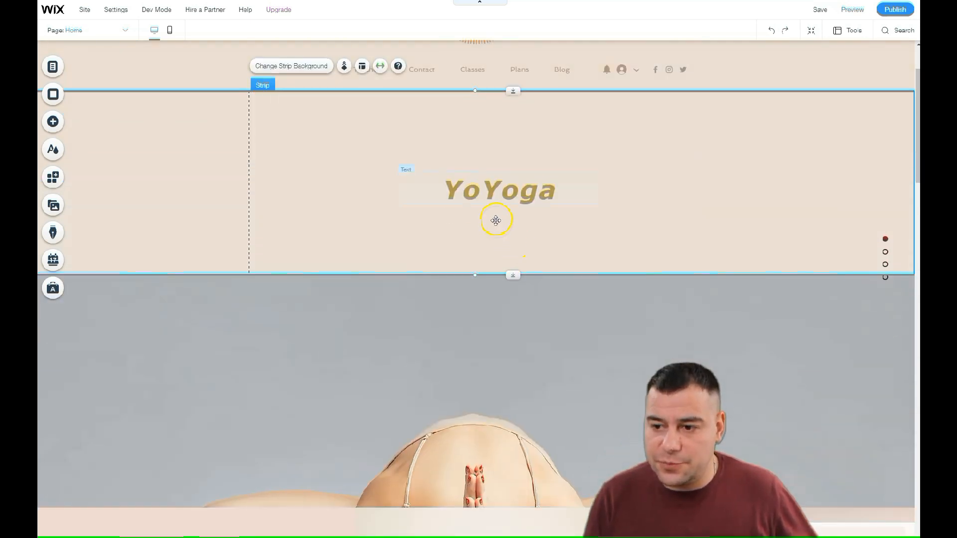
scroll(483, 209, "up", 3)
scroll(482, 222, "down", 4)
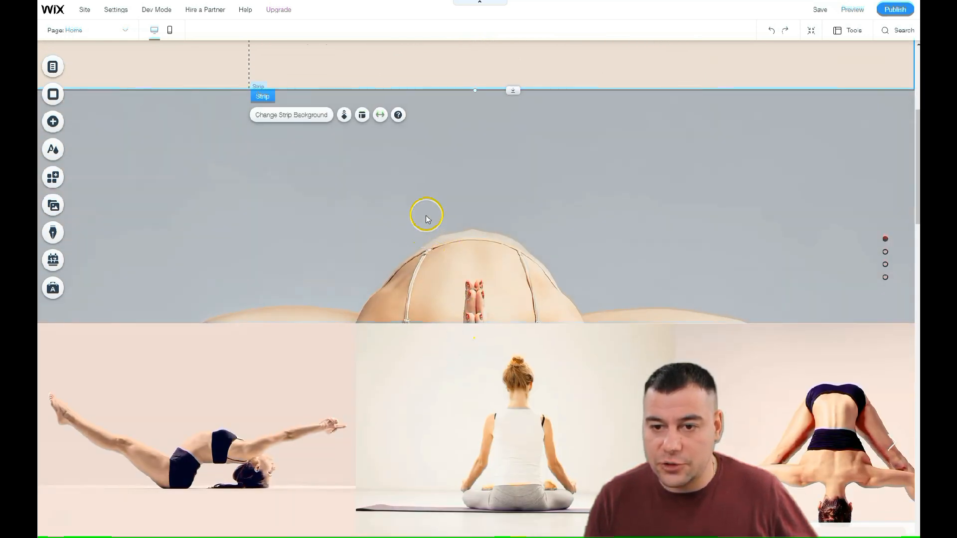
scroll(433, 249, "up", 1)
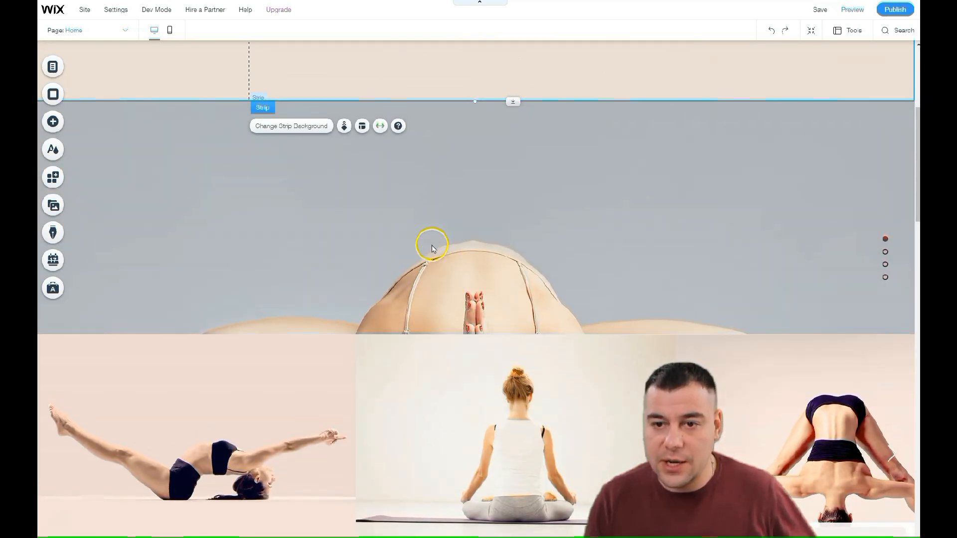
scroll(432, 249, "up", 3)
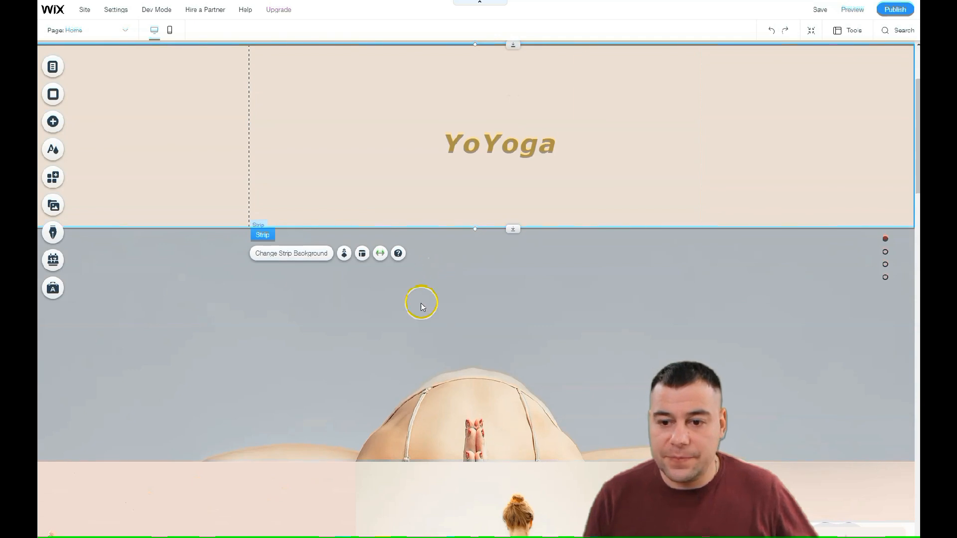
right_click(481, 330)
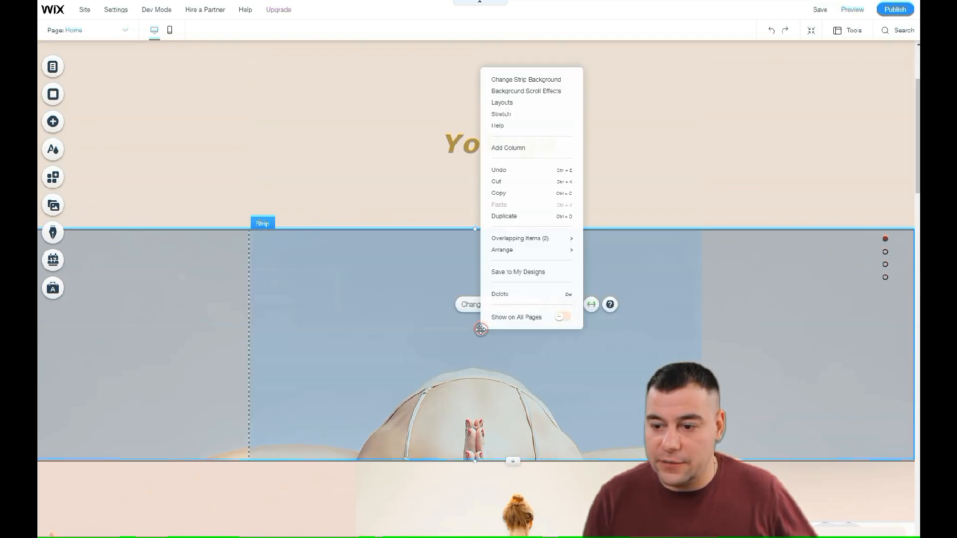
left_click(519, 295)
Step: Set the Home page background to the Yoga Practice image from the selected backgrounds
right_click(422, 297)
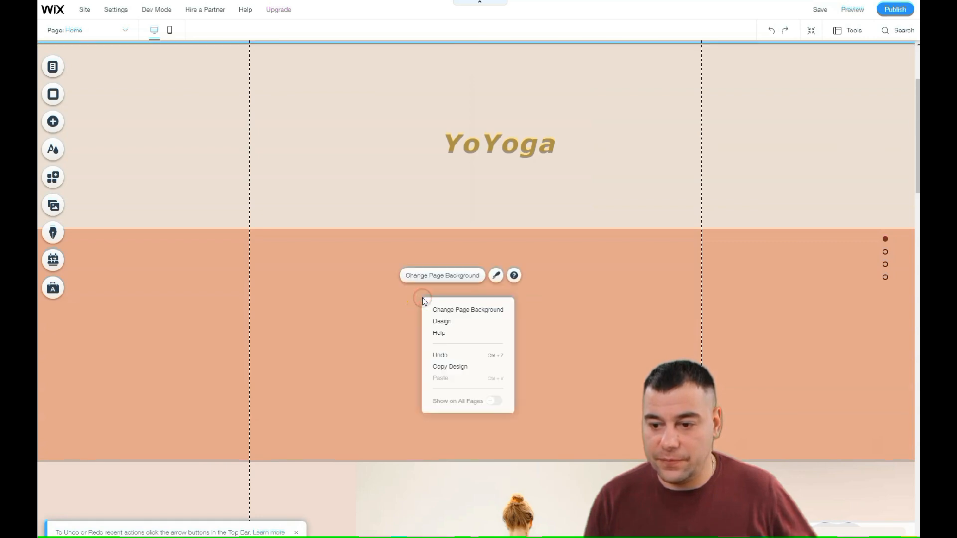
left_click(406, 355)
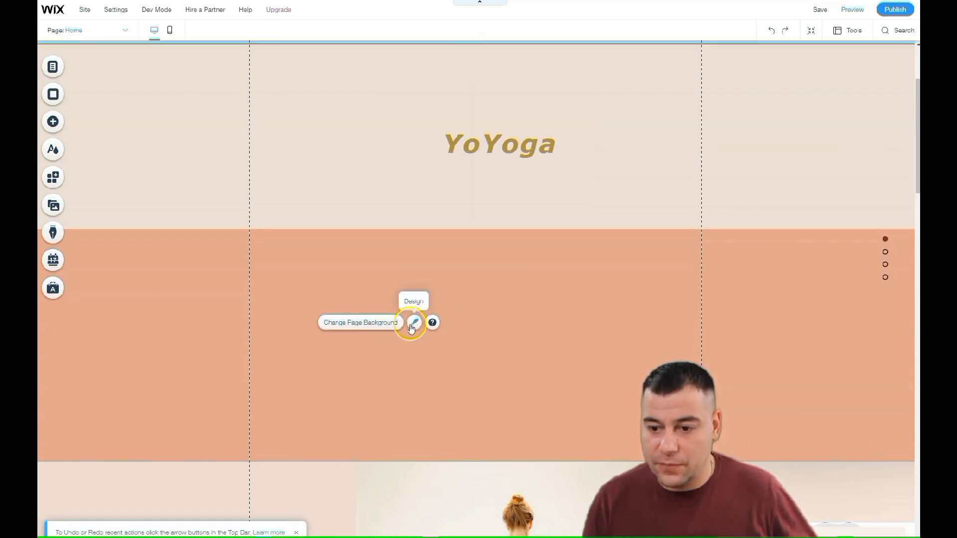
left_click(396, 323)
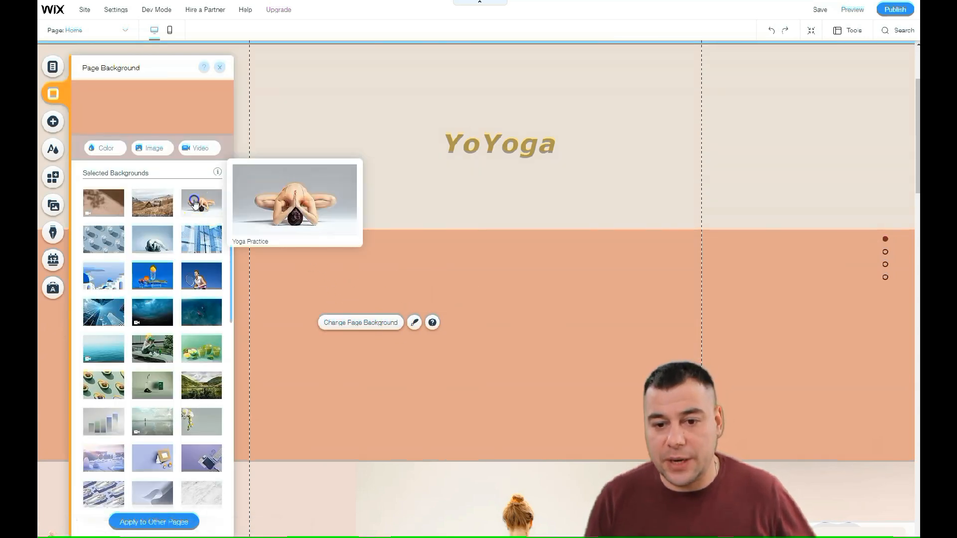
left_click(196, 201)
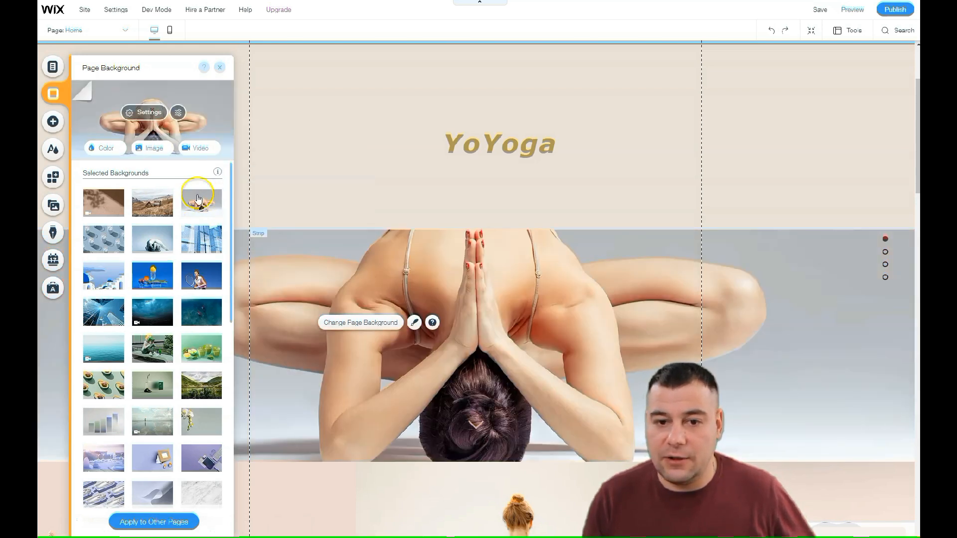
Step: Set the page background image's scroll effect to Parallax and close the background settings
left_click(148, 113)
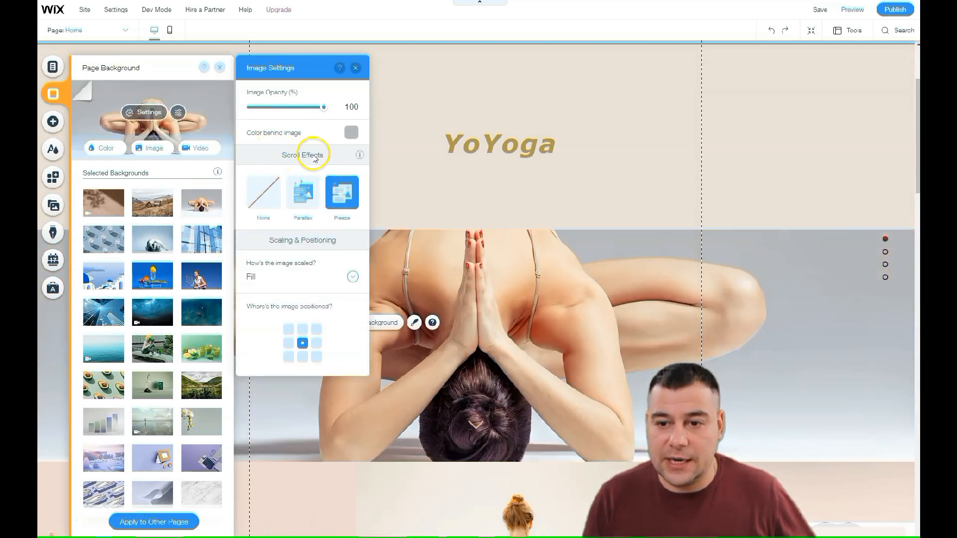
left_click(302, 194)
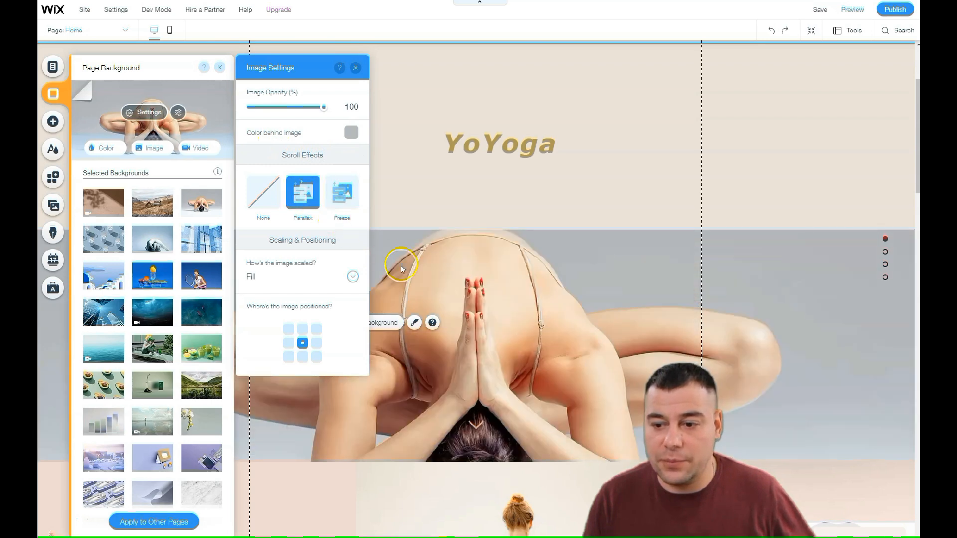
left_click(222, 68)
left_click(222, 68)
Step: Examine how the page background image moves behind the sections of the Home page with the Parallax effect
scroll(435, 283, "up", 3)
scroll(434, 299, "down", 6)
scroll(433, 296, "down", 15)
scroll(438, 301, "down", 10)
scroll(439, 301, "up", 20)
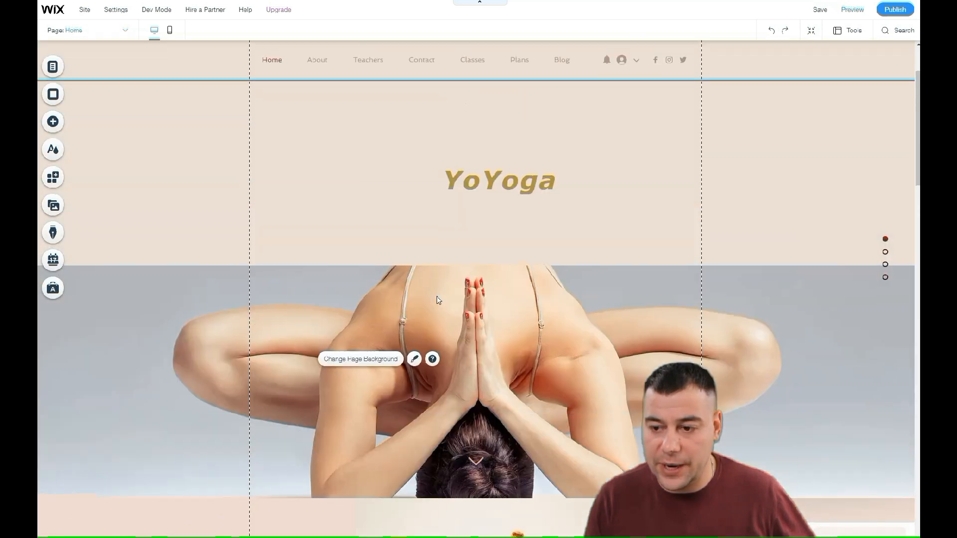
scroll(436, 299, "up", 2)
scroll(439, 312, "down", 4)
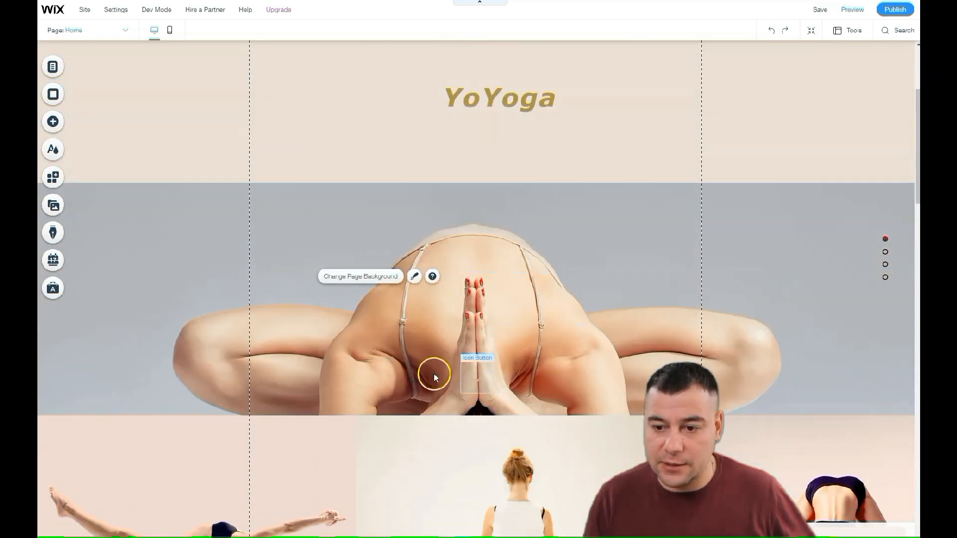
scroll(462, 273, "up", 3)
scroll(462, 273, "down", 5)
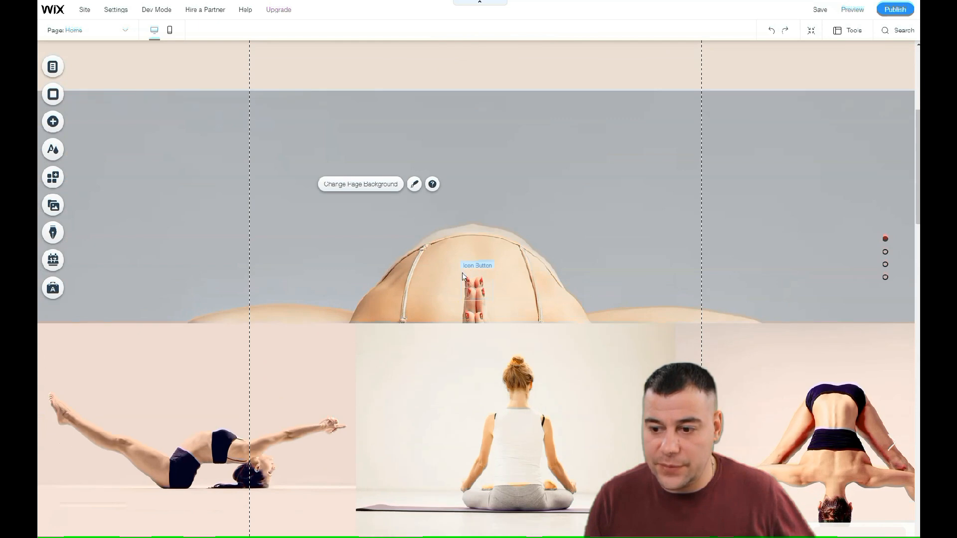
scroll(462, 273, "up", 5)
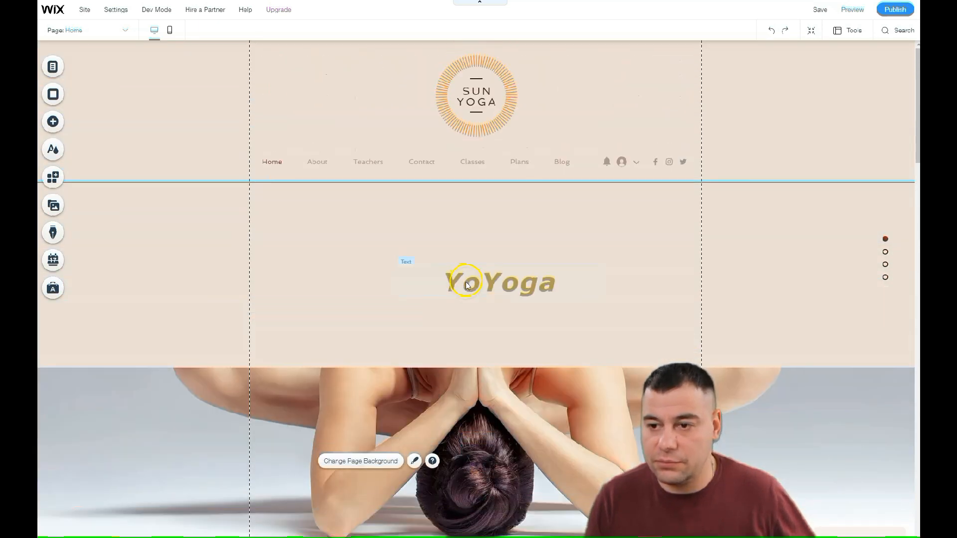
Step: Delete the beige strip containing the YoYoga heading from below the header
left_click(365, 246)
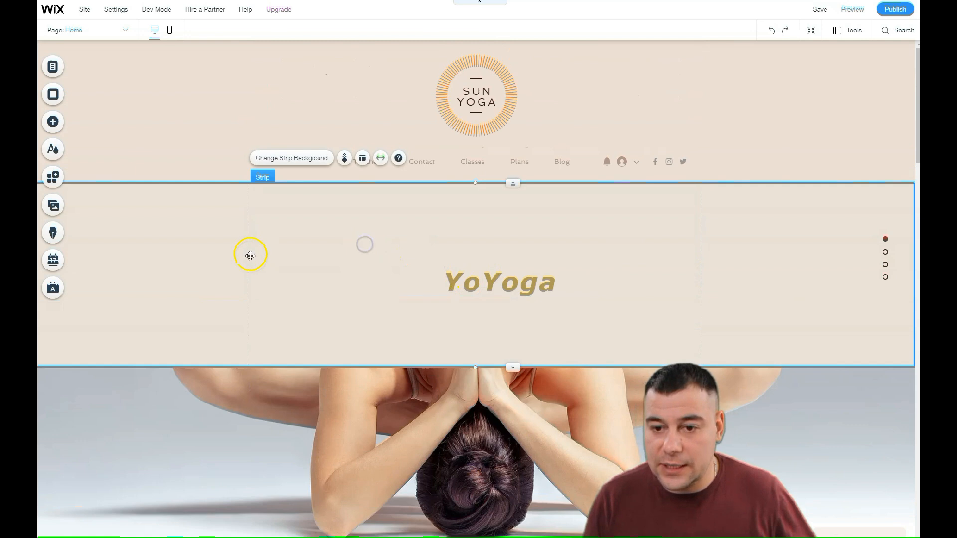
right_click(172, 252)
left_click(205, 273)
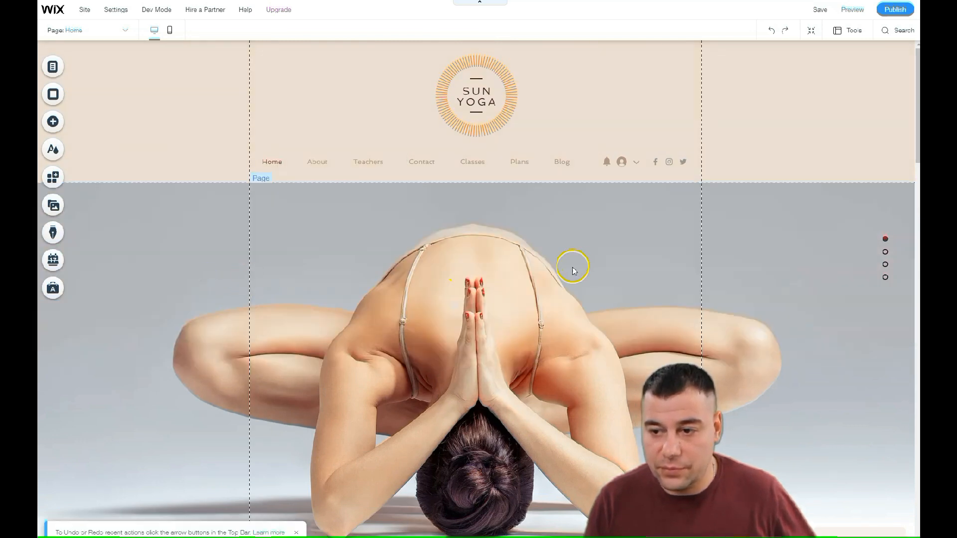
Step: Change the header logo text from SUN YOGA to YO YOGA
scroll(519, 250, "down", 6)
scroll(519, 250, "up", 5)
scroll(519, 249, "up", 2)
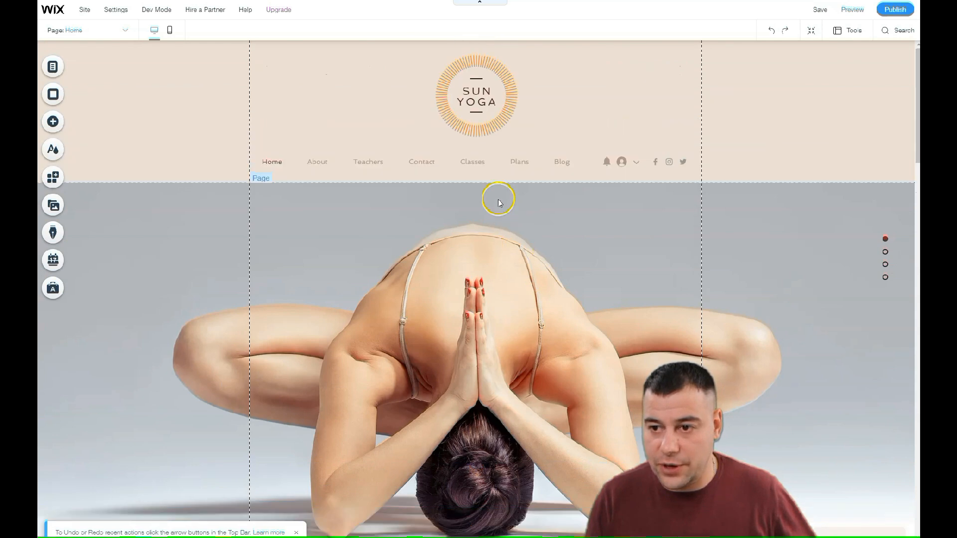
double_click(480, 97)
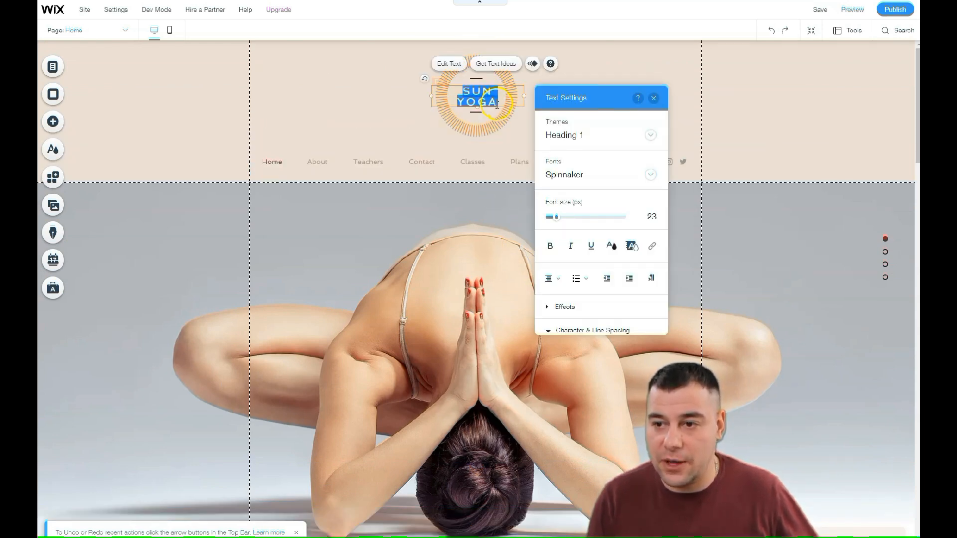
left_click(491, 91)
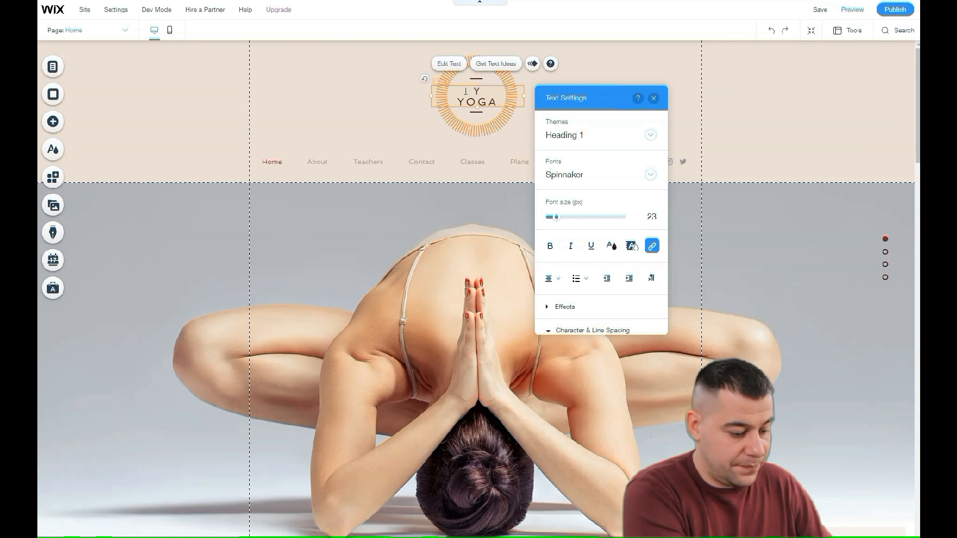
left_click(458, 133)
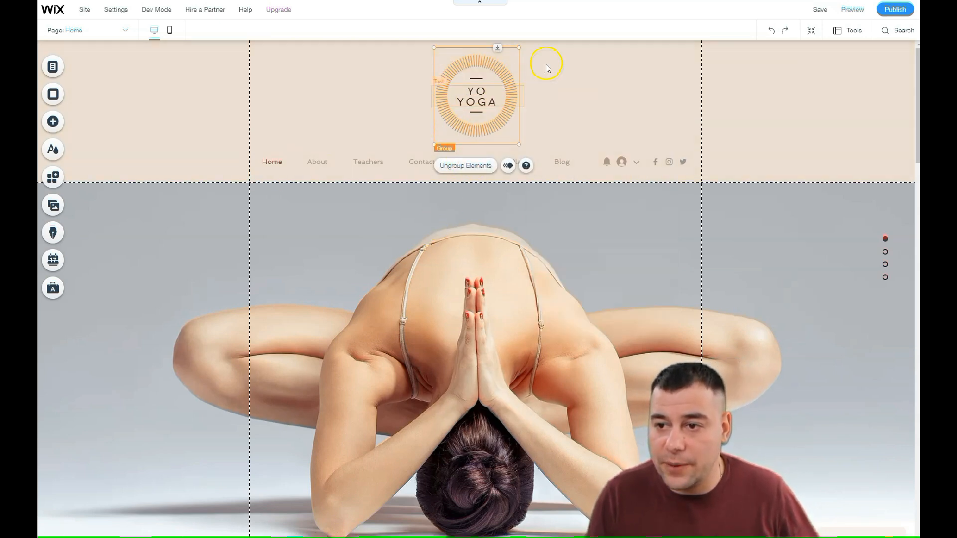
left_click(335, 128)
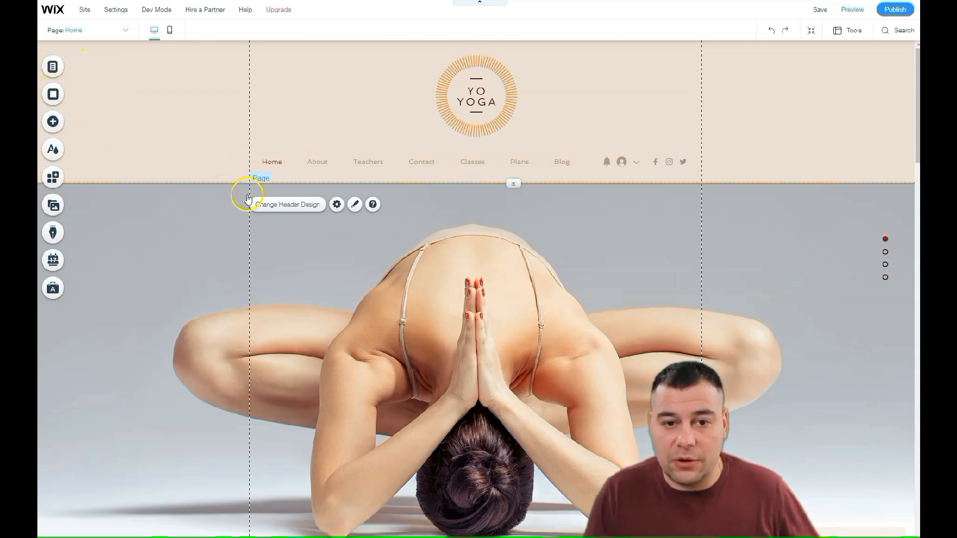
Step: Examine the Home page's header, parallax background and sections in the normal and zoomed-out editor views
scroll(496, 339, "down", 2)
scroll(498, 341, "up", 2)
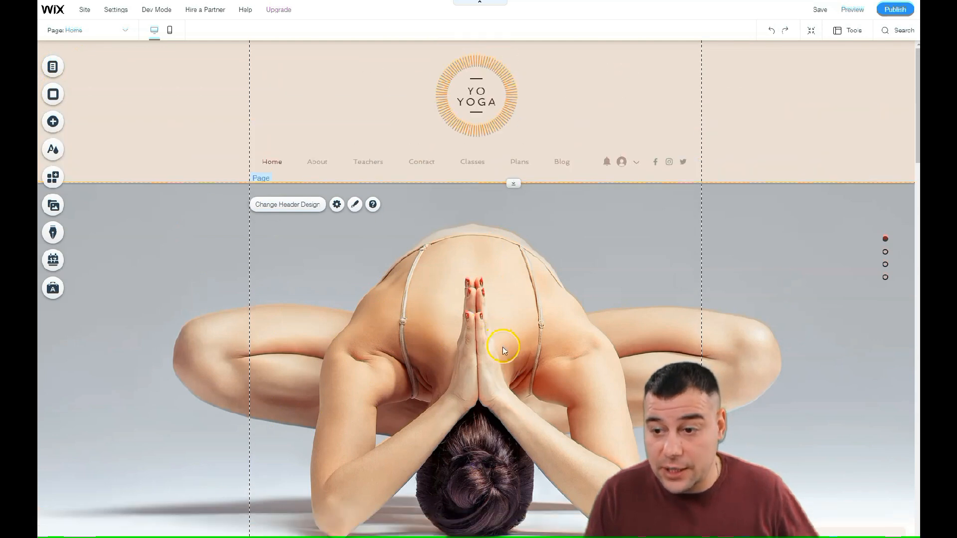
scroll(394, 318, "down", 5)
scroll(498, 317, "up", 5)
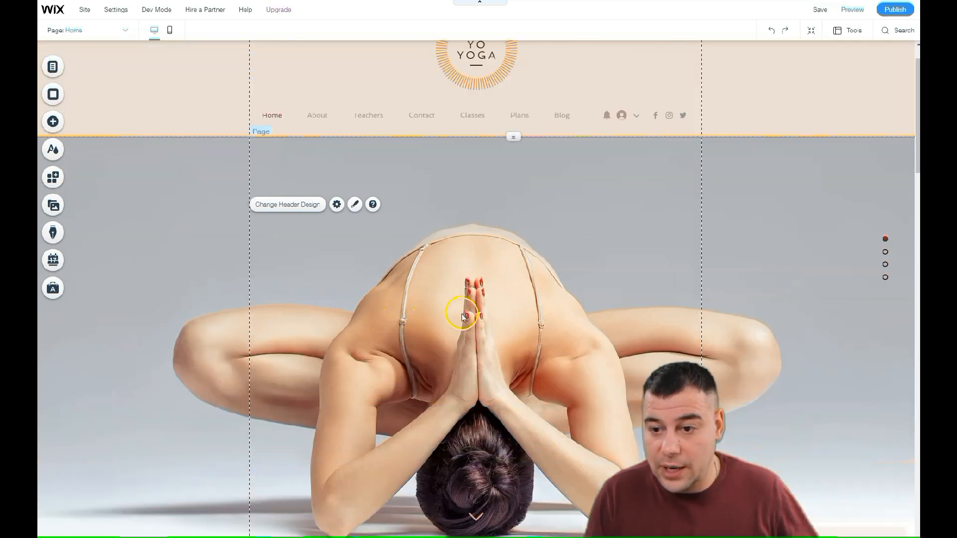
scroll(449, 379, "down", 3)
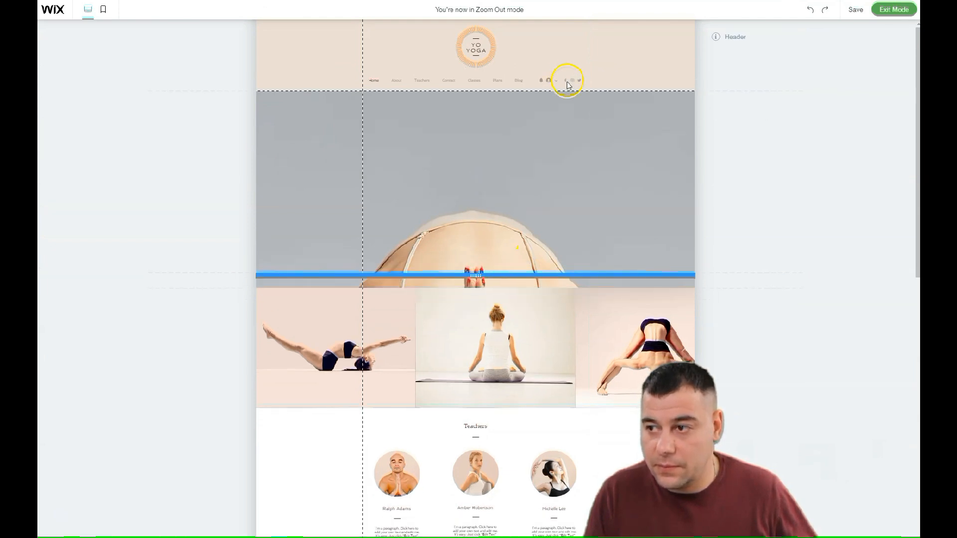
left_click(568, 214)
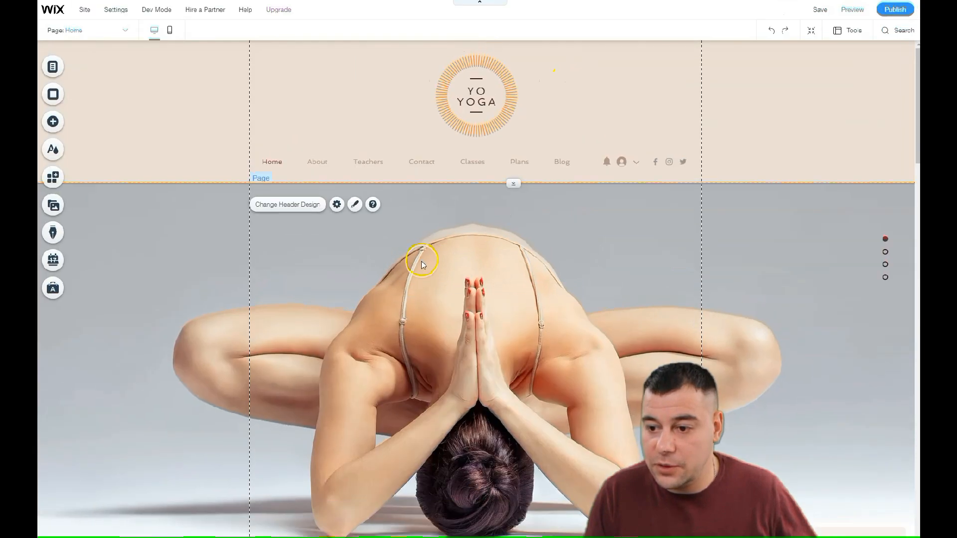
scroll(479, 295, "down", 7)
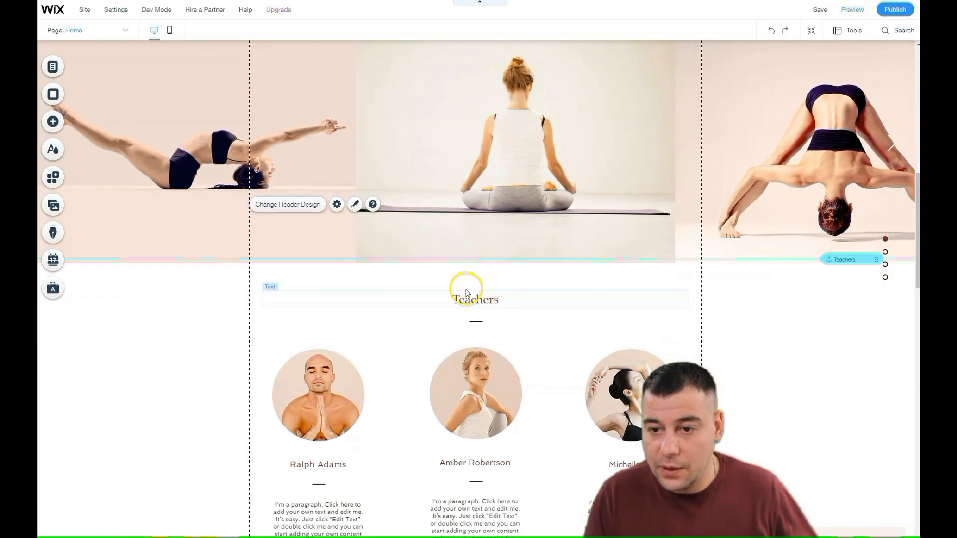
scroll(465, 288, "up", 4)
scroll(416, 323, "up", 5)
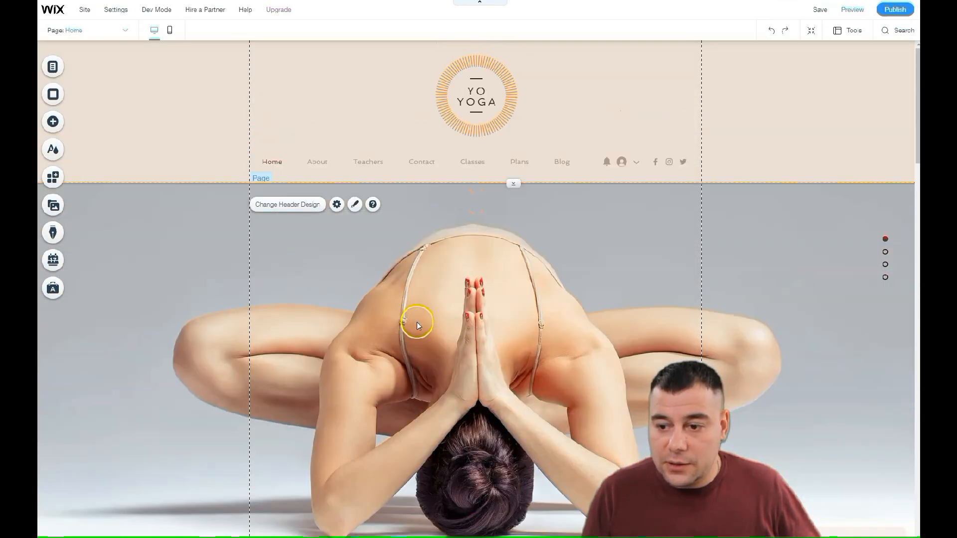
Step: Add six uploaded yoga class photos to the Home page gallery and remove the two images of the seated woman
scroll(417, 323, "down", 4)
scroll(419, 325, "down", 2)
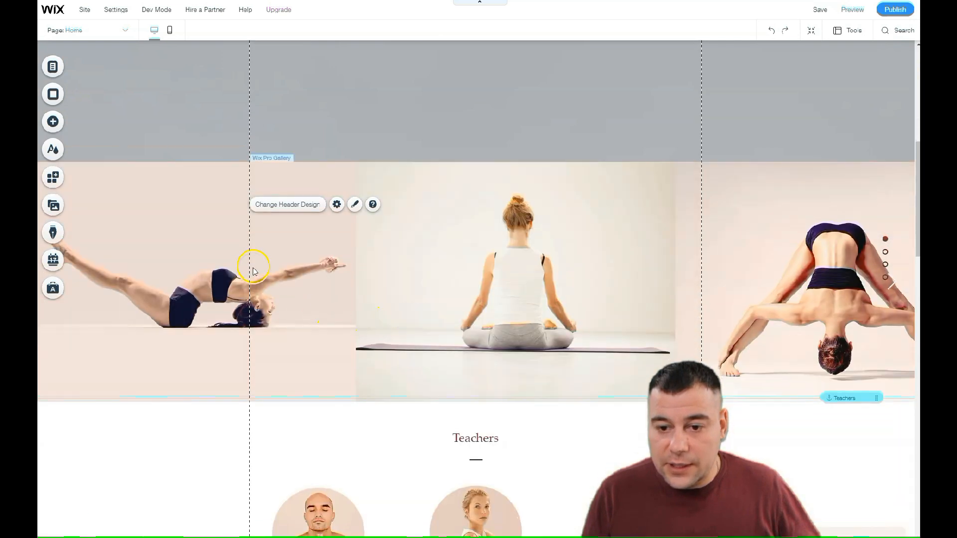
left_click(279, 272)
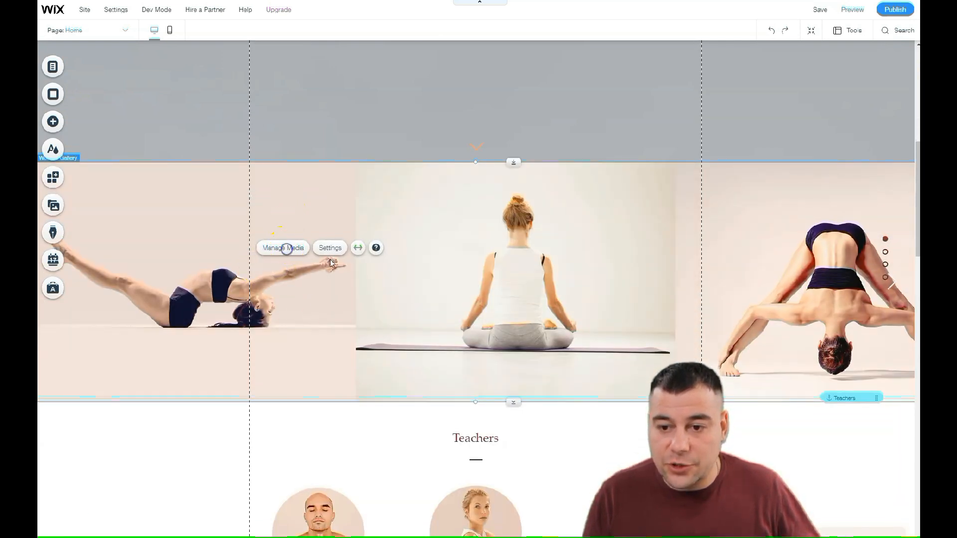
double_click(407, 275)
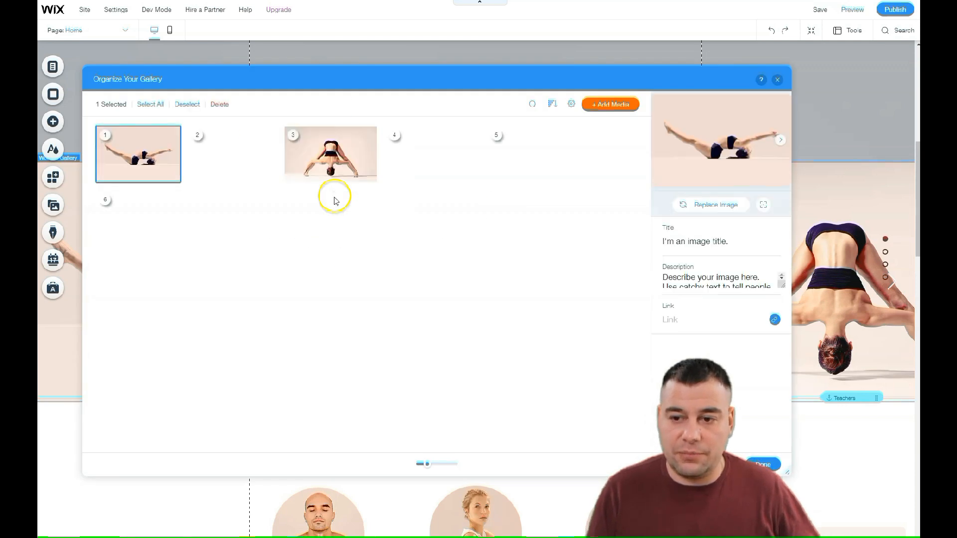
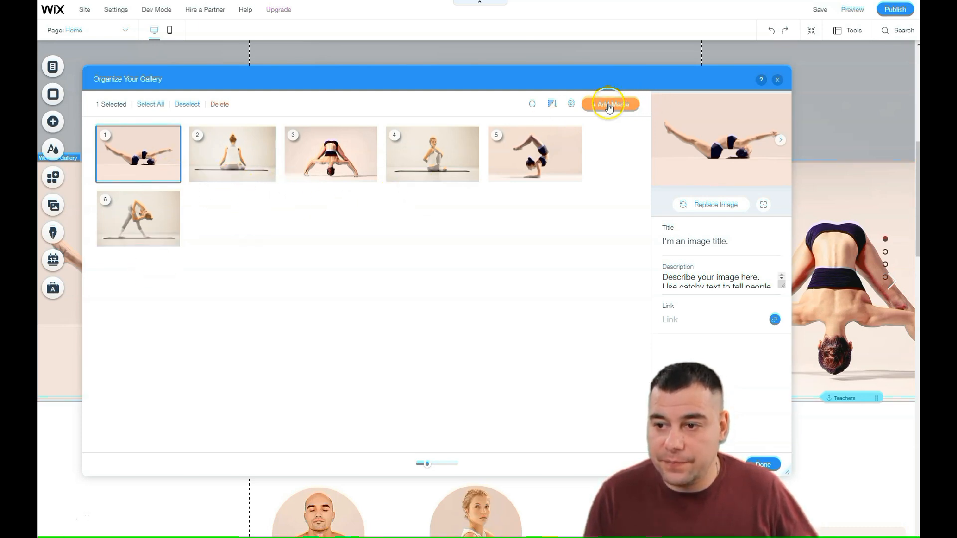
left_click(608, 106)
mouse_move(598, 178)
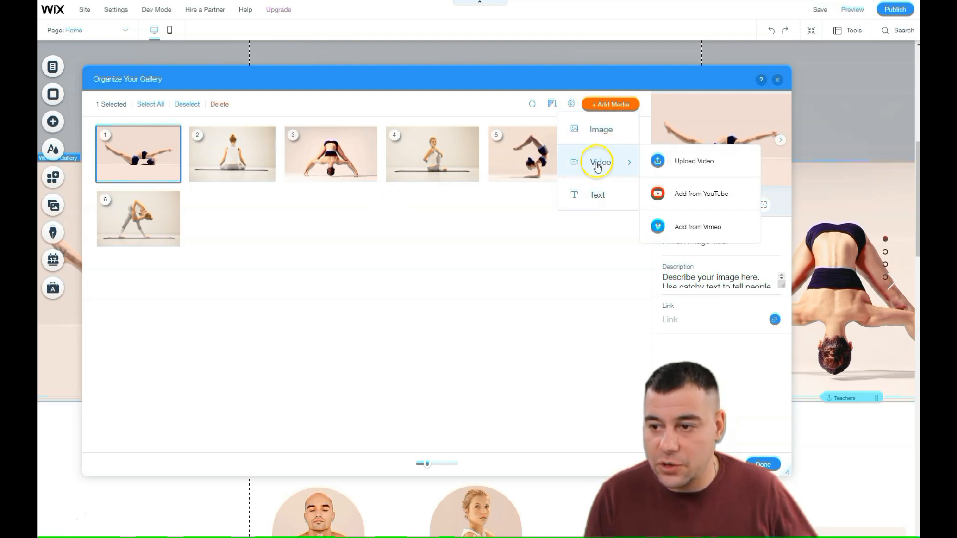
left_click(593, 138)
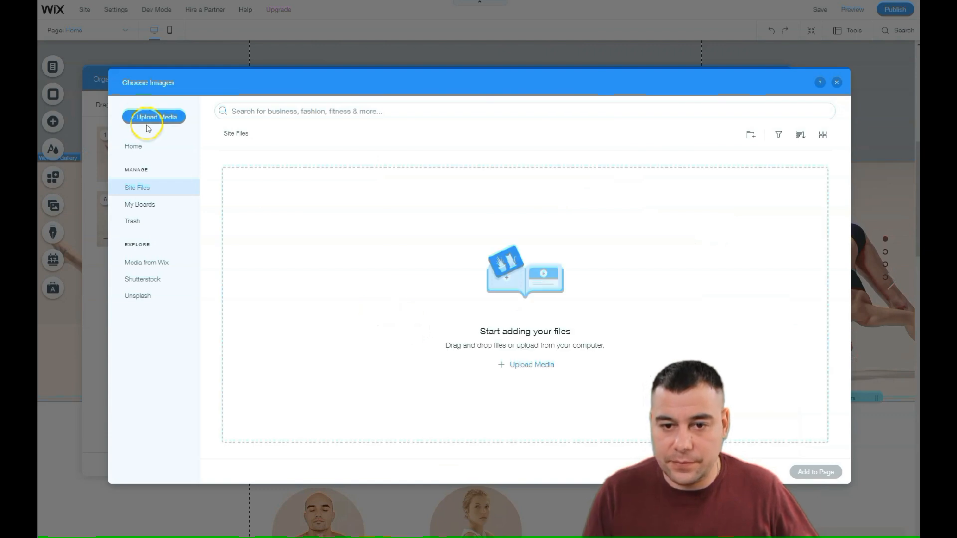
left_click(141, 119)
left_click(496, 301)
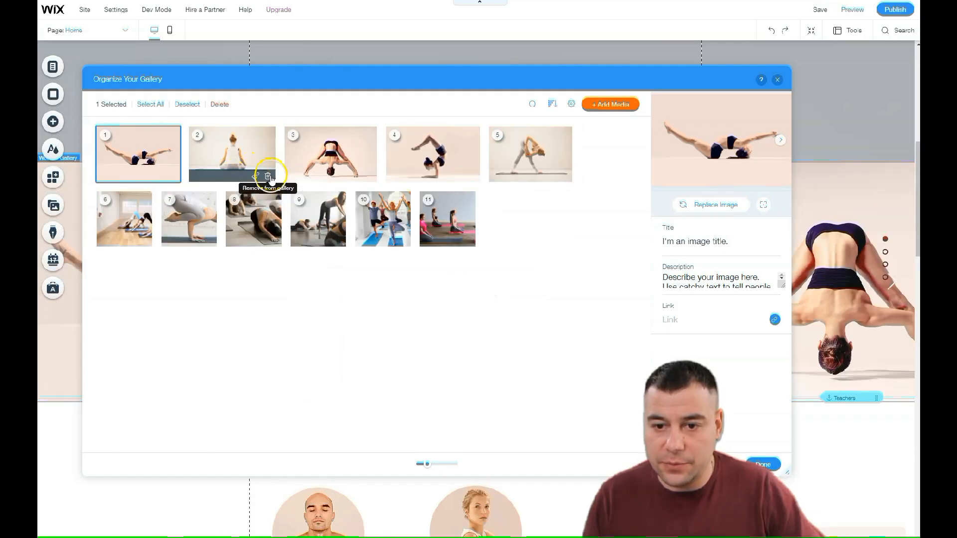
left_click(268, 177)
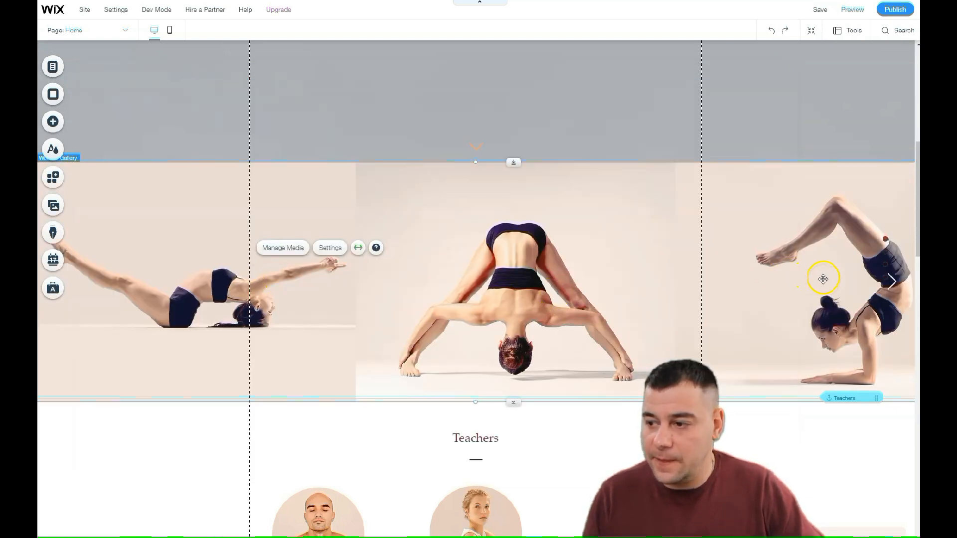
Step: Preview the Home page, browse the gallery's enlarged images, and check the sections down to Teachers
left_click(892, 283)
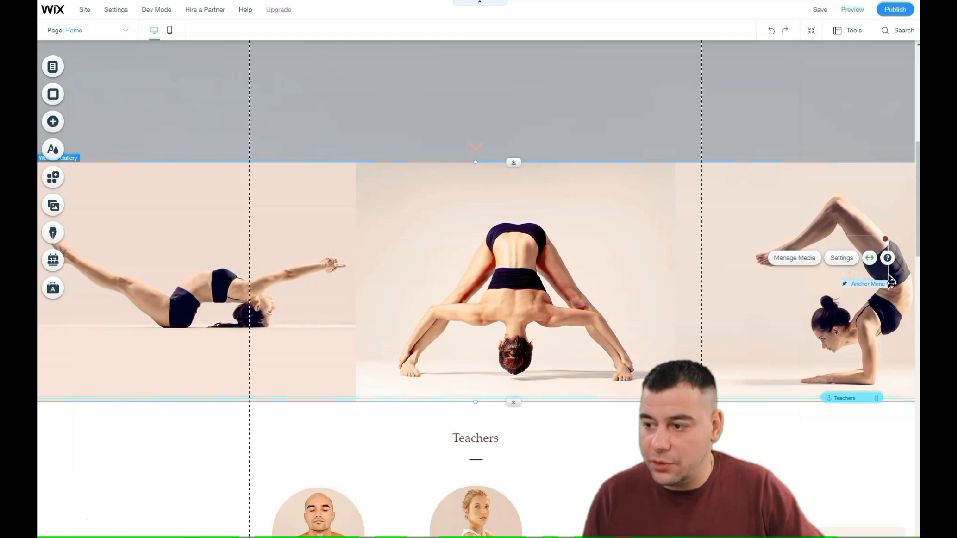
left_click(811, 31)
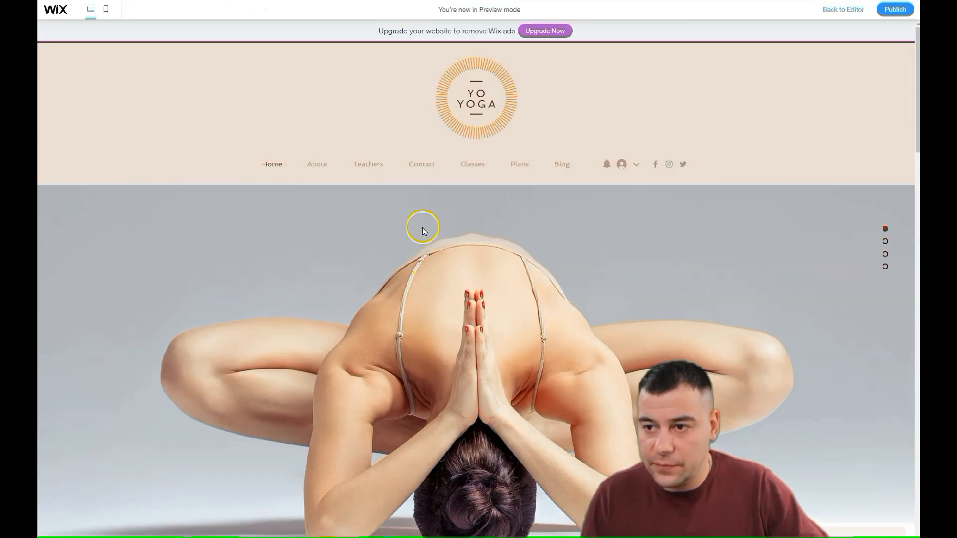
scroll(433, 229, "down", 5)
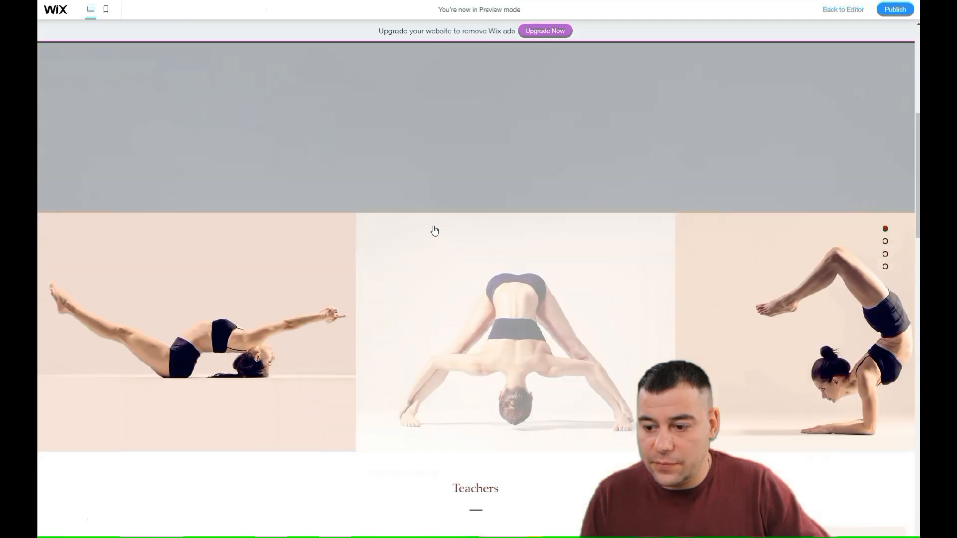
scroll(435, 230, "down", 2)
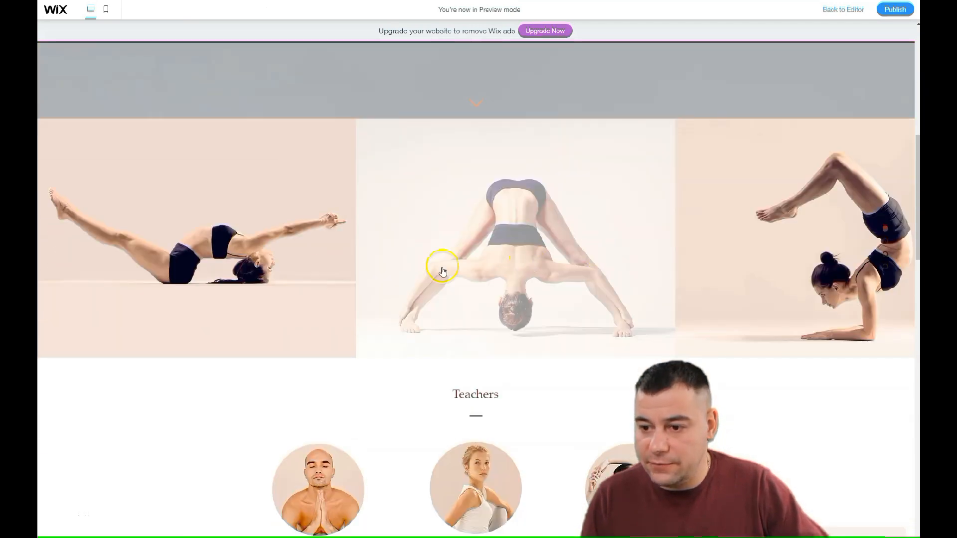
left_click(653, 252)
left_click(633, 288)
left_click(634, 288)
left_click(634, 287)
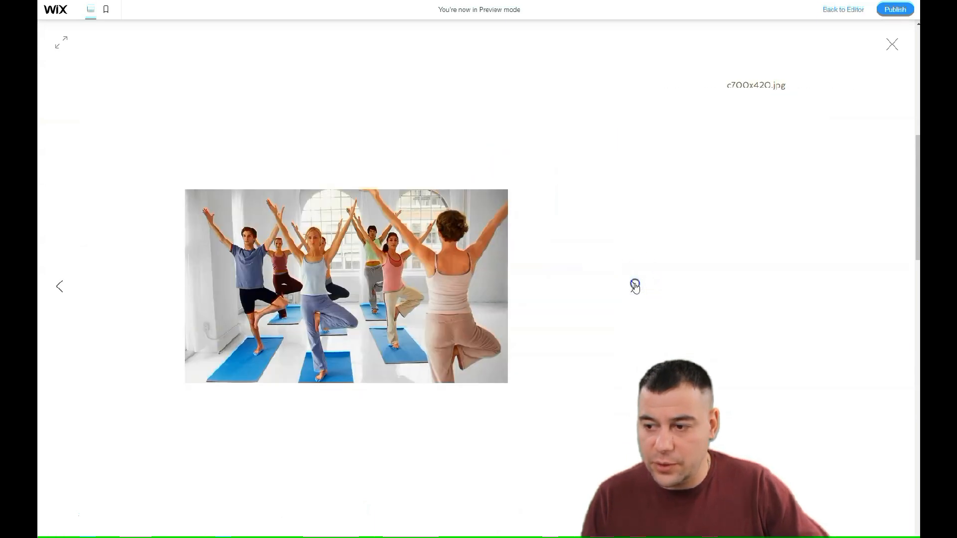
left_click(635, 287)
left_click(902, 41)
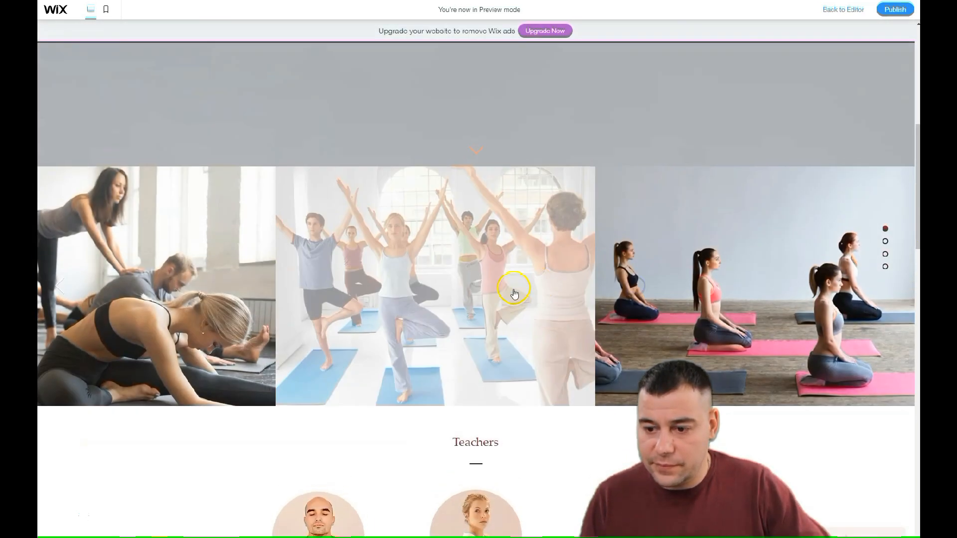
scroll(534, 282, "down", 6)
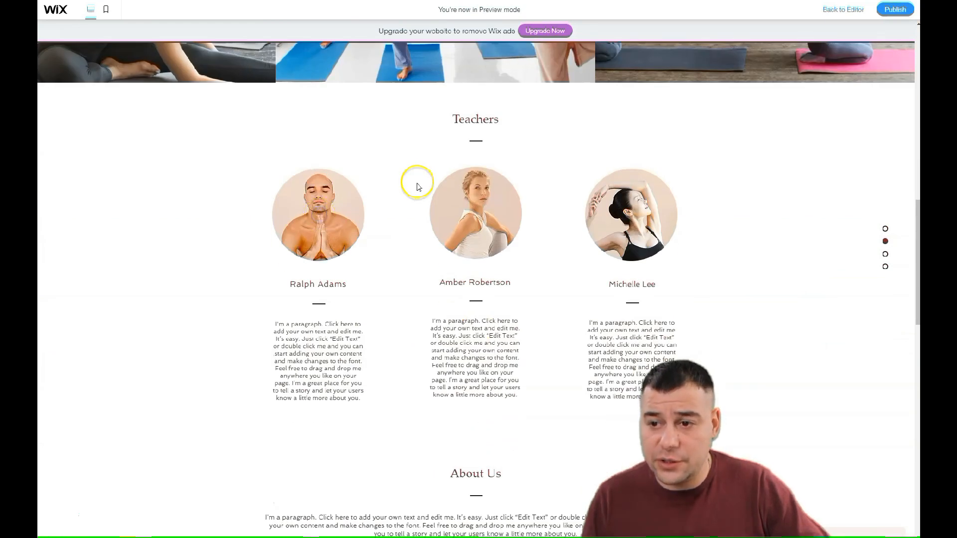
scroll(597, 211, "up", 5)
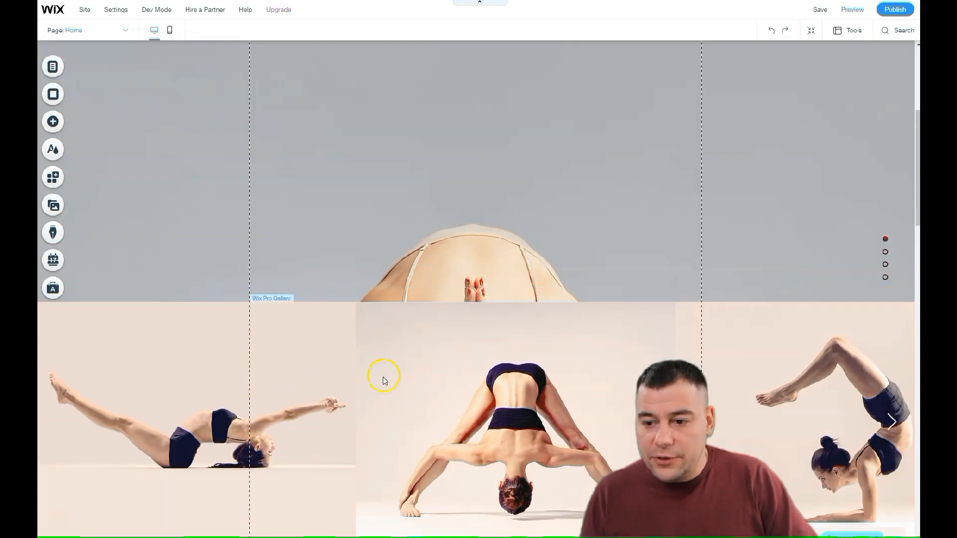
Step: Set the Teachers strip's background to the beige site color #EBE0D5 and compare it with the header
scroll(427, 367, "up", 5)
scroll(416, 330, "down", 10)
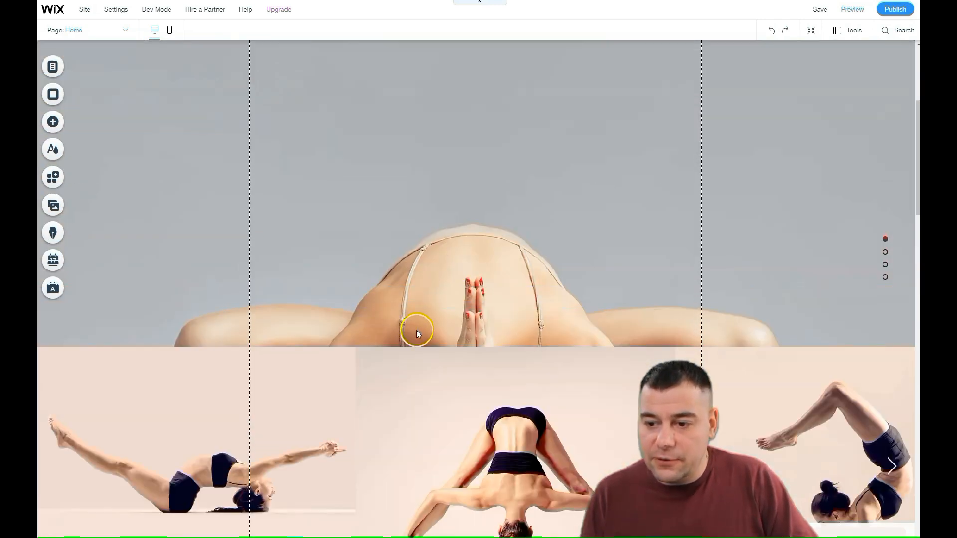
scroll(194, 286, "down", 3)
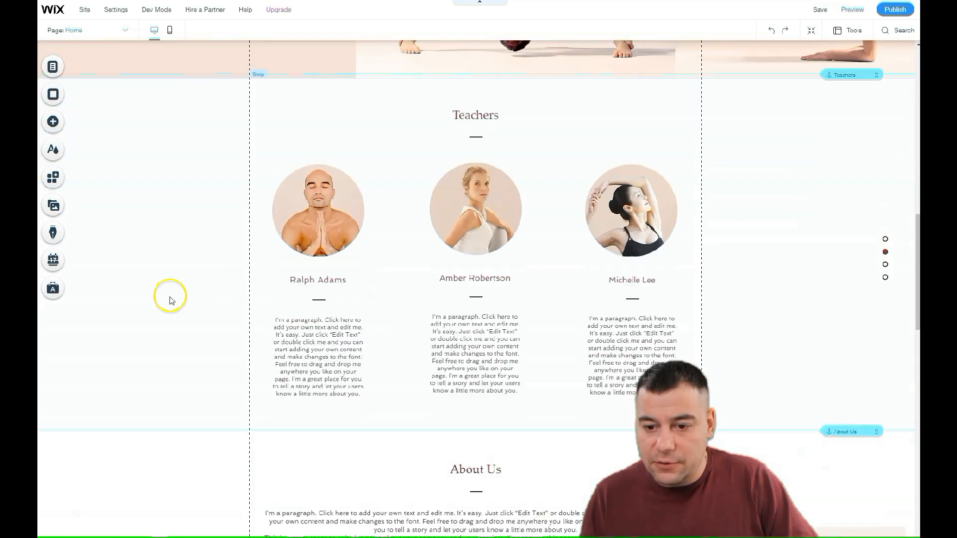
left_click(180, 293)
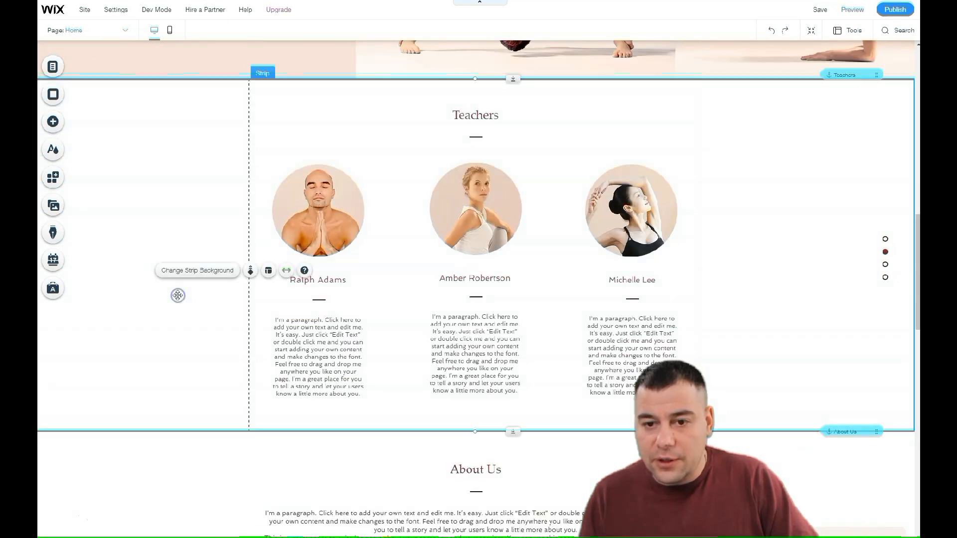
left_click(183, 271)
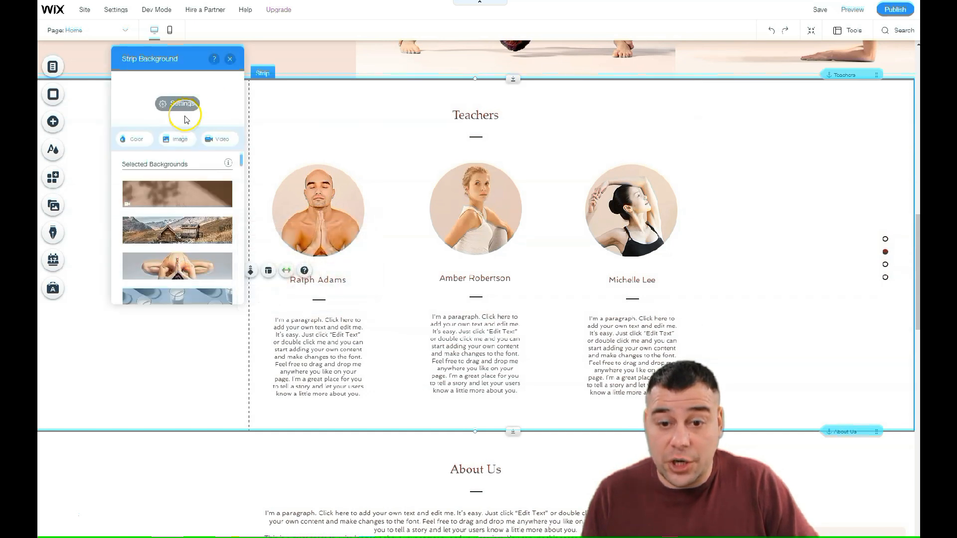
left_click(132, 144)
left_click(202, 190)
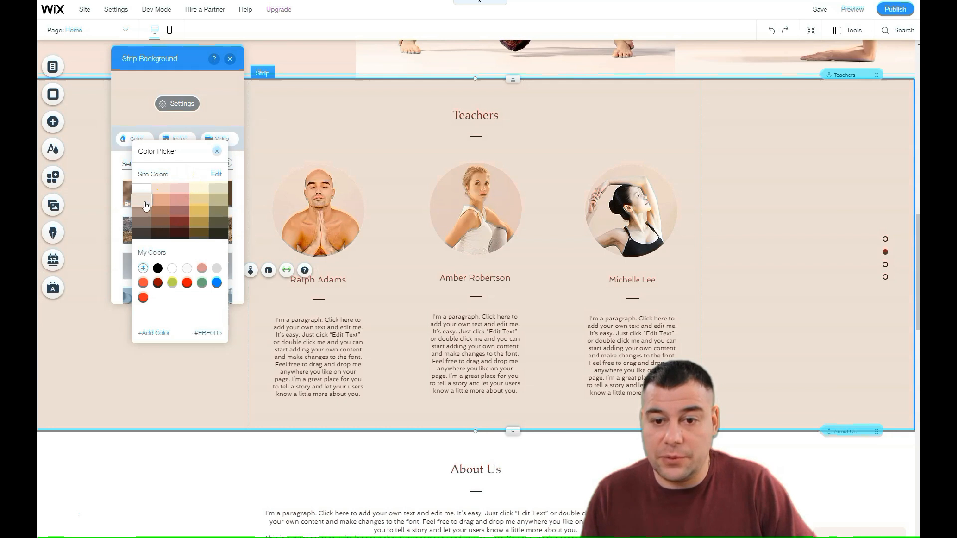
left_click(218, 153)
left_click(230, 59)
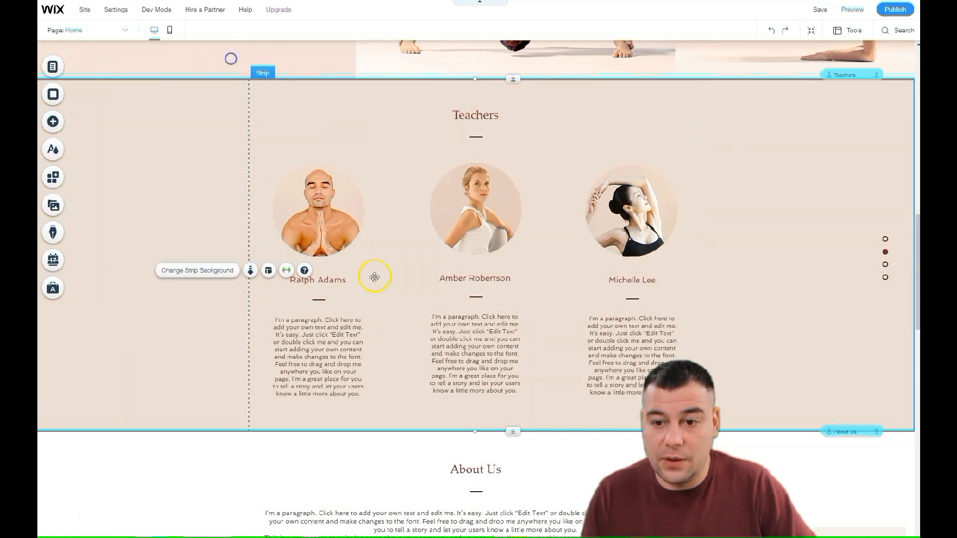
scroll(449, 256, "up", 15)
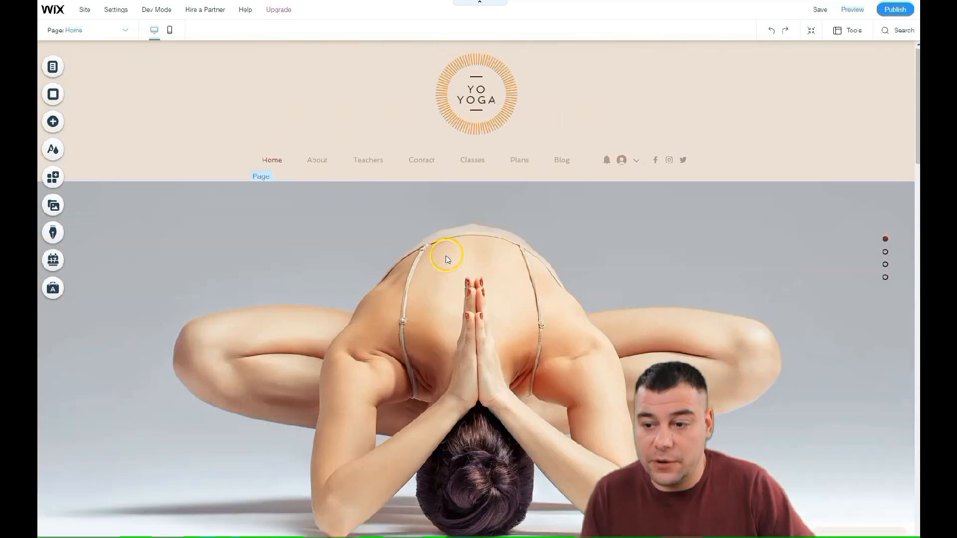
scroll(447, 259, "down", 8)
scroll(447, 259, "down", 7)
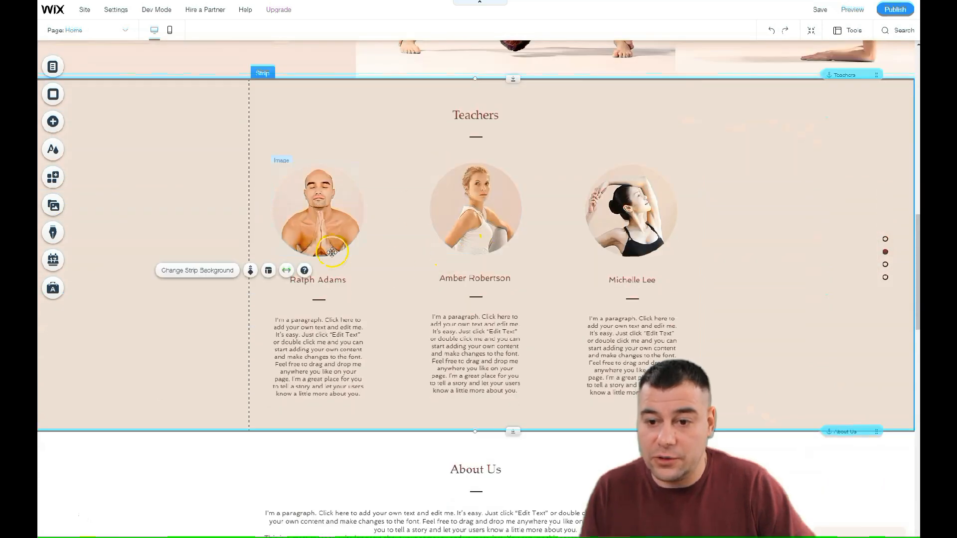
Step: Review the text settings of the first teacher's name in the Teachers section
left_click(326, 282)
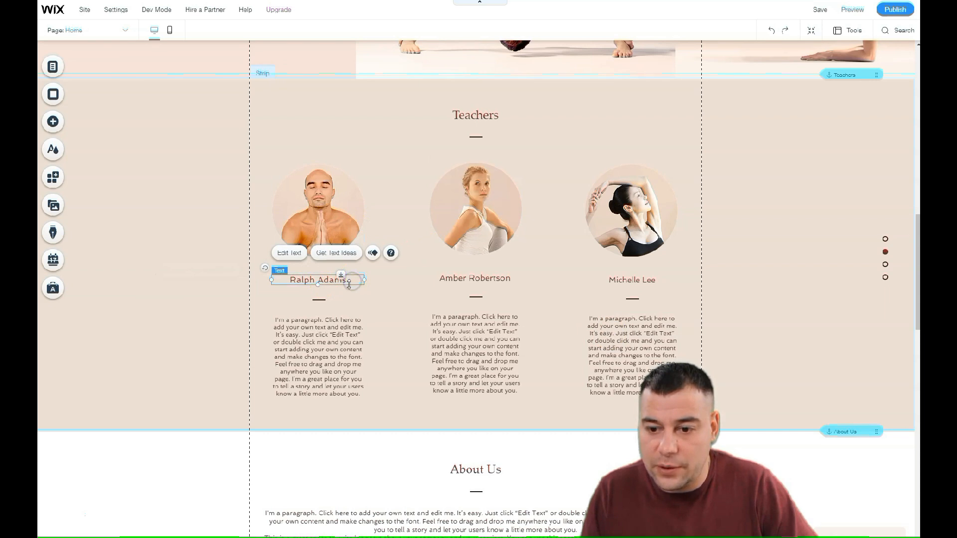
left_click(309, 279)
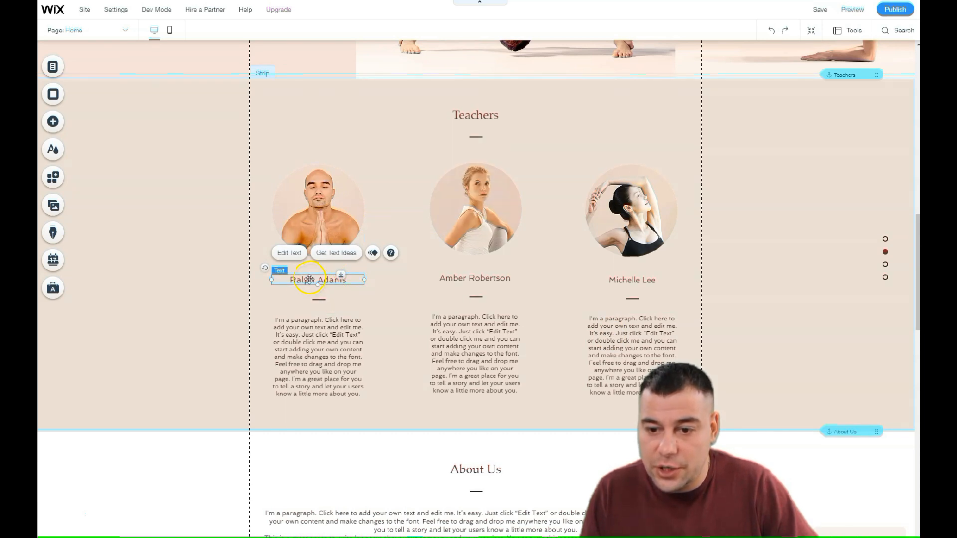
double_click(342, 283)
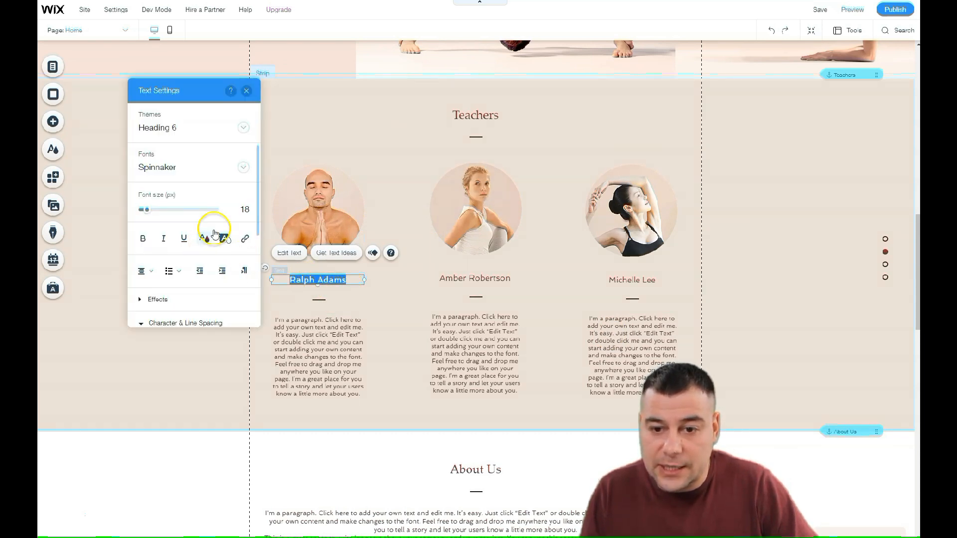
left_click(332, 358)
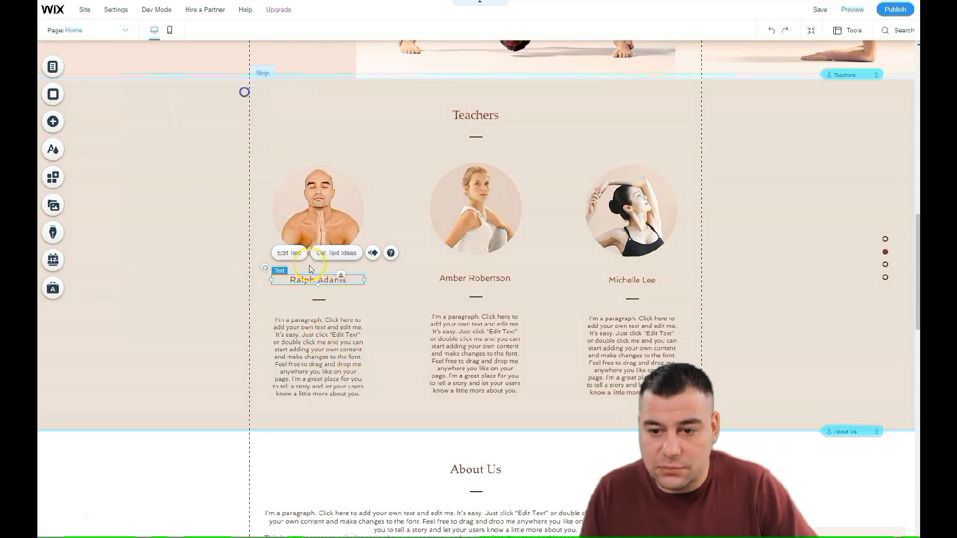
scroll(299, 249, "up", 1)
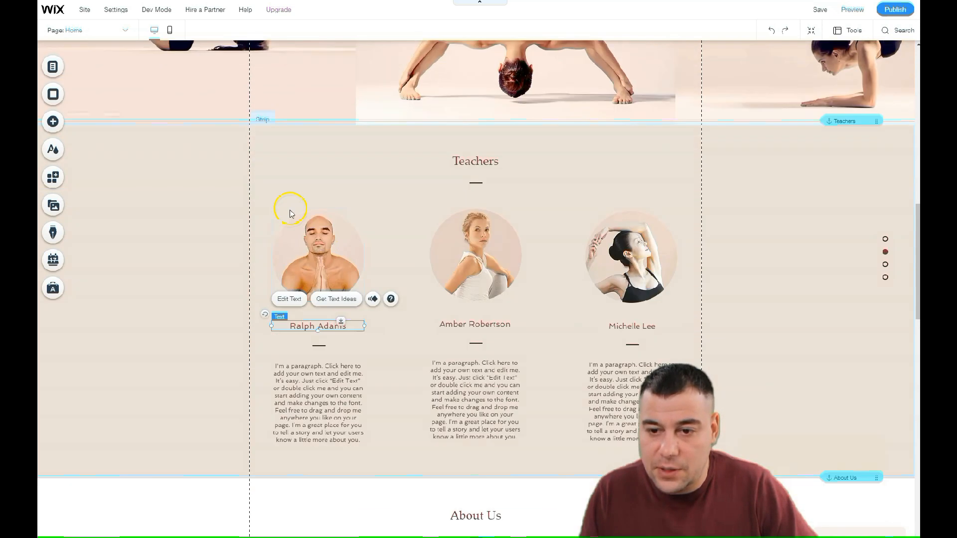
Step: Browse the frame designs available for the first teacher's photo without applying one
left_click(288, 260)
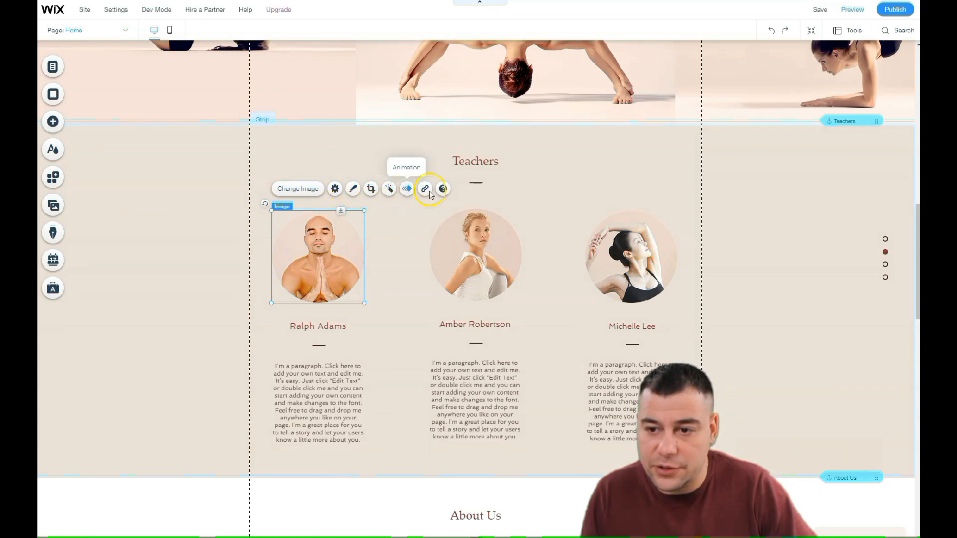
left_click(353, 190)
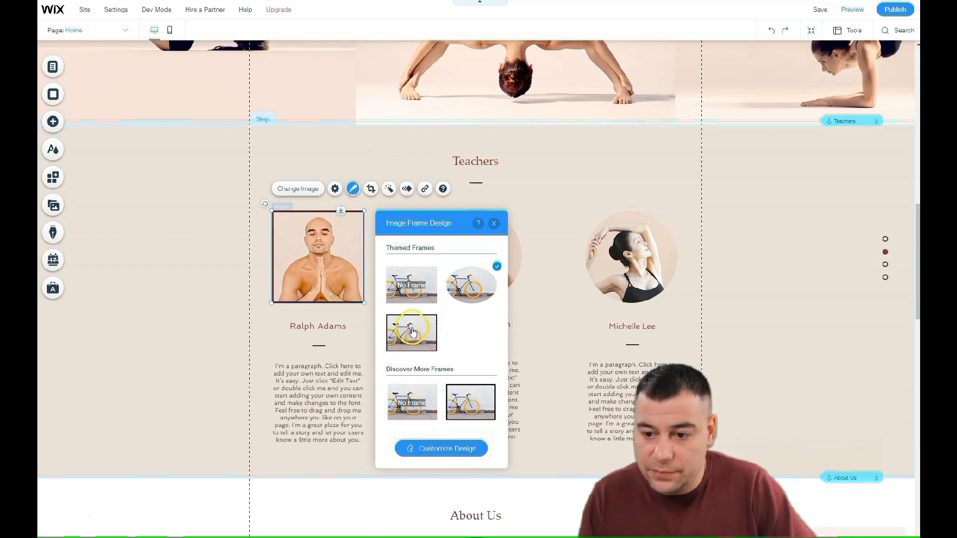
scroll(408, 324, "down", 5)
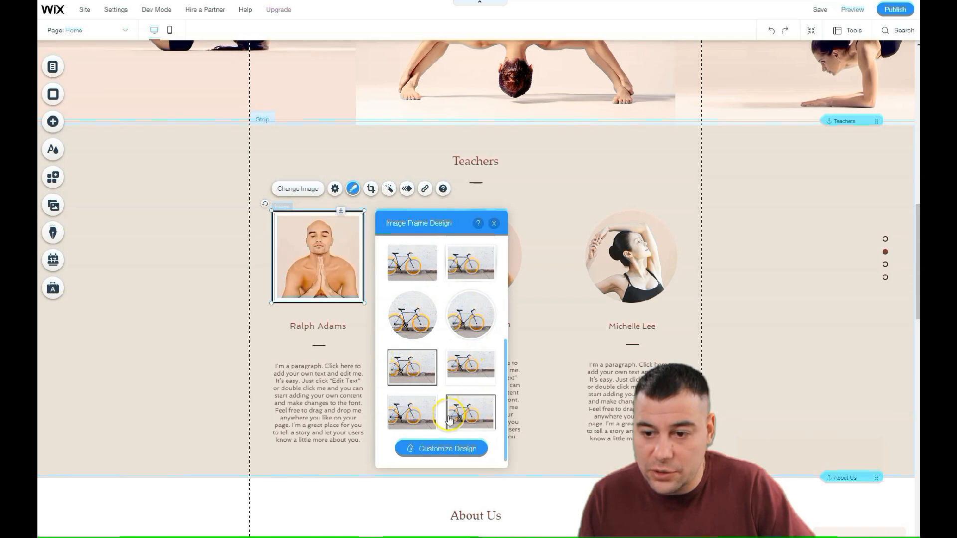
scroll(453, 389, "up", 5)
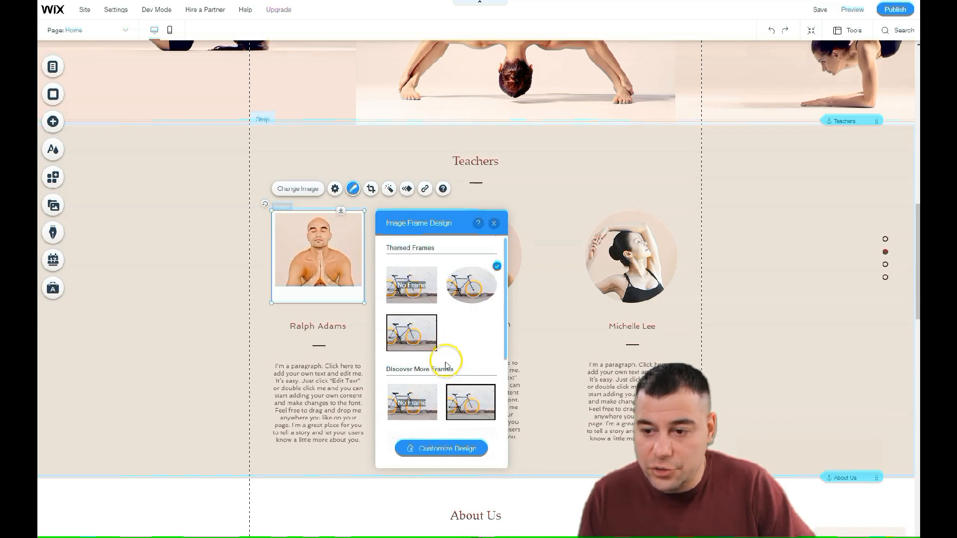
left_click(494, 223)
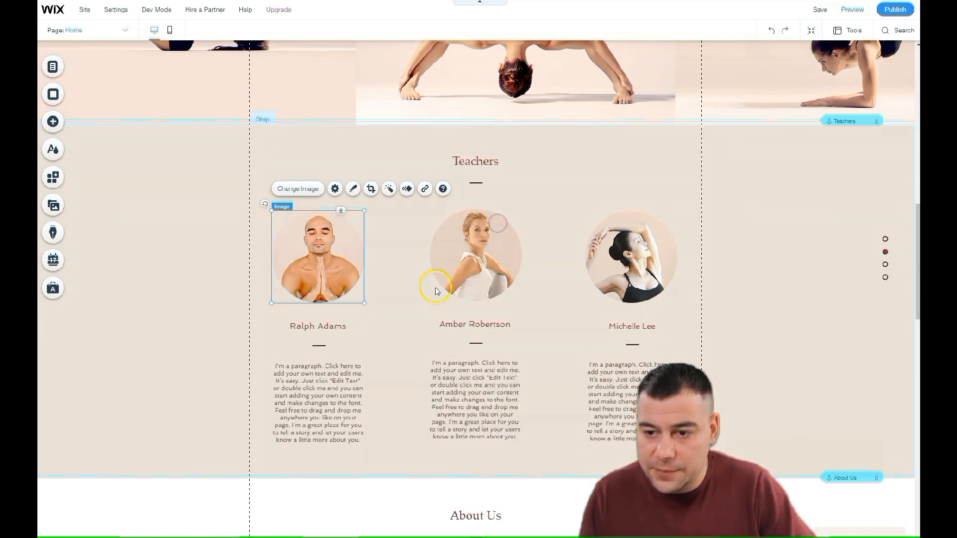
Step: Change the studio name under the Contact Us heading to YoYoga
scroll(434, 287, "down", 5)
scroll(434, 287, "down", 2)
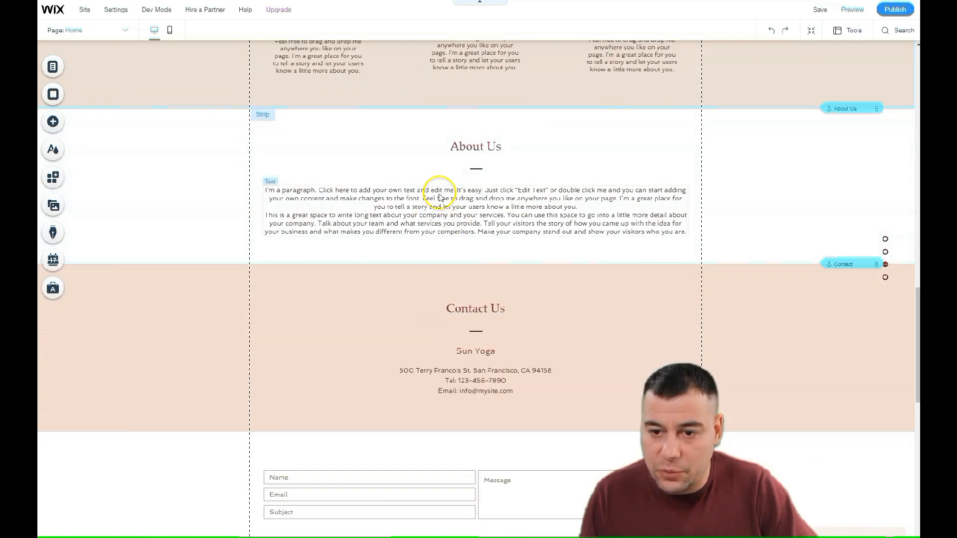
scroll(451, 212, "down", 2)
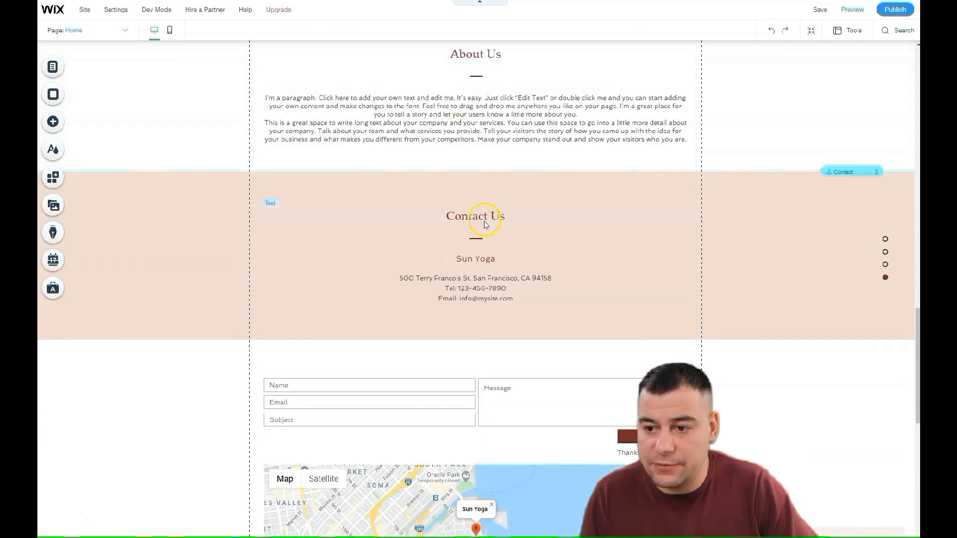
double_click(487, 262)
left_click_drag(475, 260, 456, 261)
type("Yo")
left_click(530, 244)
Step: Delete the empty beige strip between the map and the Back to Top link
scroll(426, 290, "down", 5)
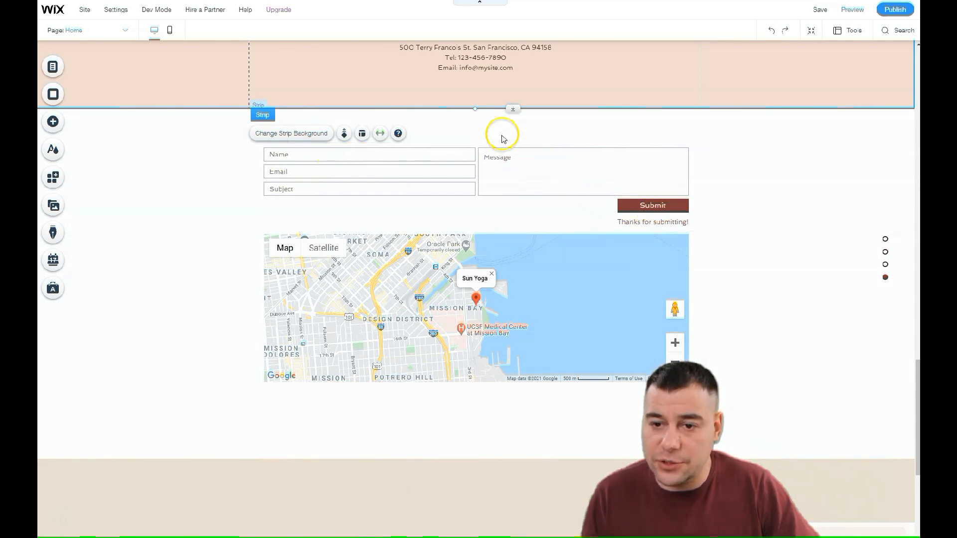
scroll(464, 224, "down", 6)
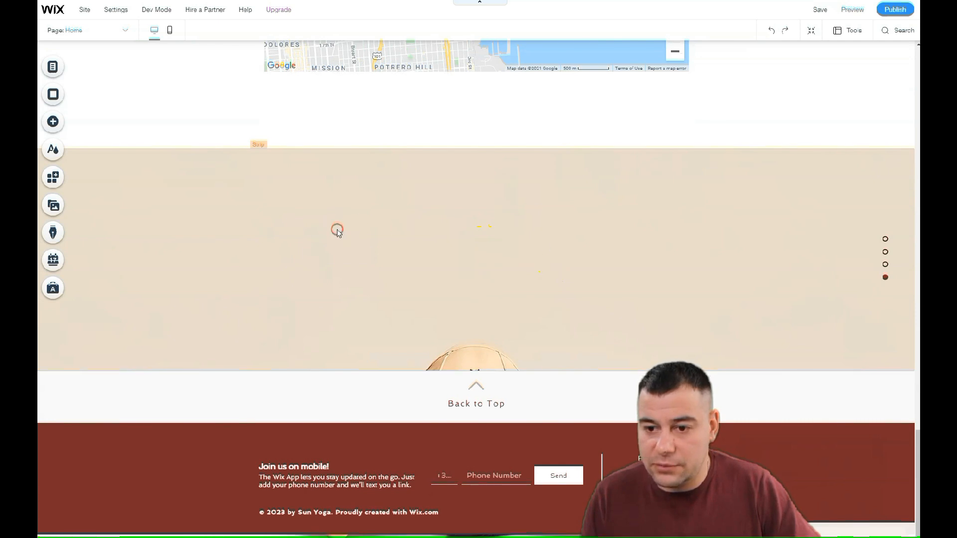
right_click(337, 233)
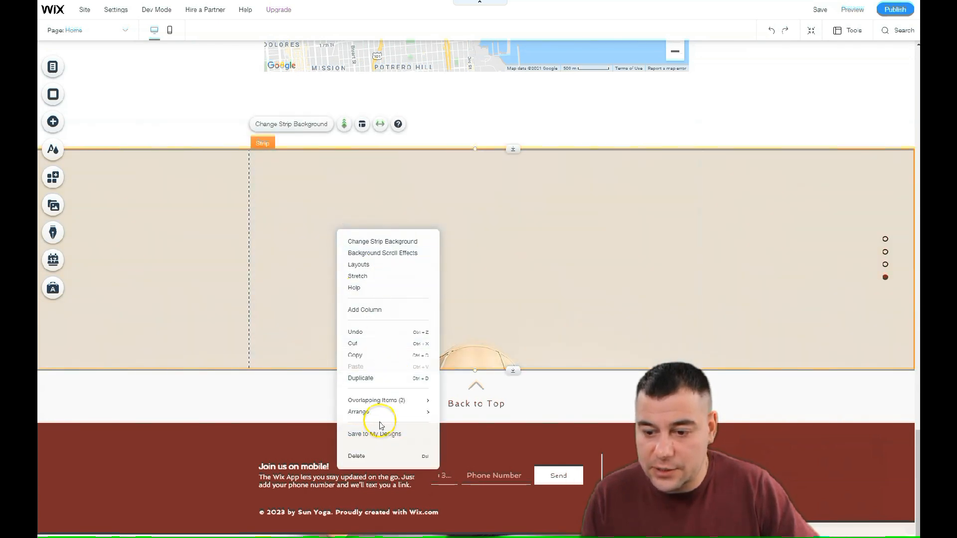
left_click(364, 457)
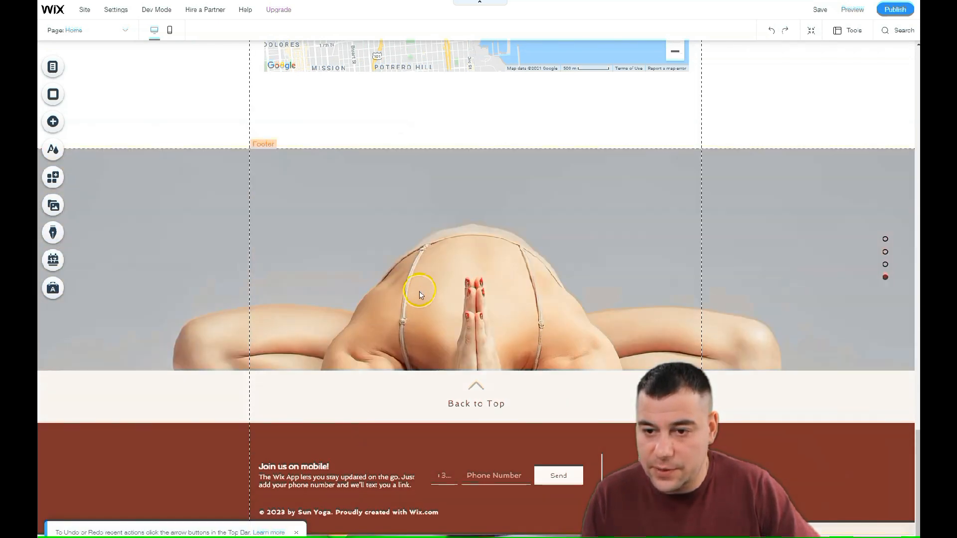
Step: Set the background of the footer's "Join us on mobile!" strip to the light beige site color used in the header
scroll(424, 250, "up", 10)
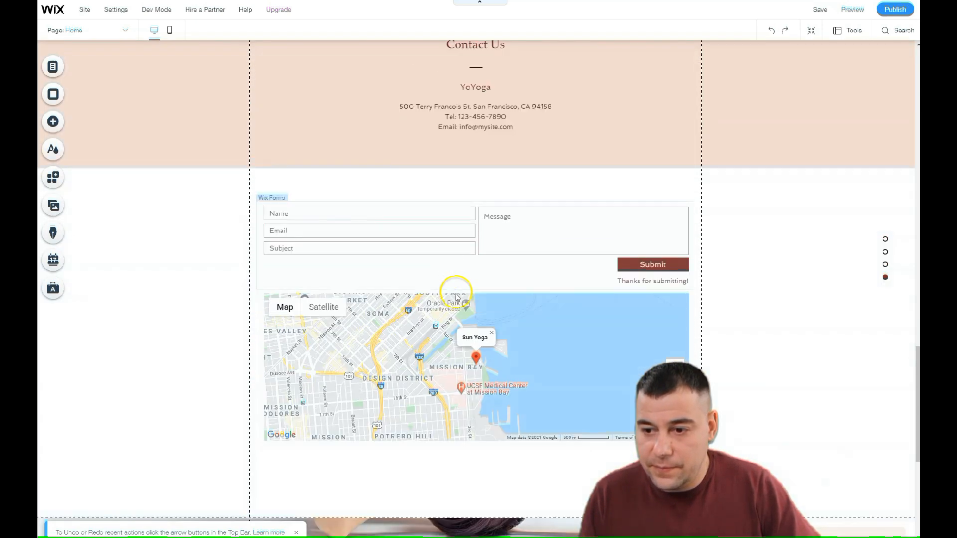
scroll(457, 303, "up", 15)
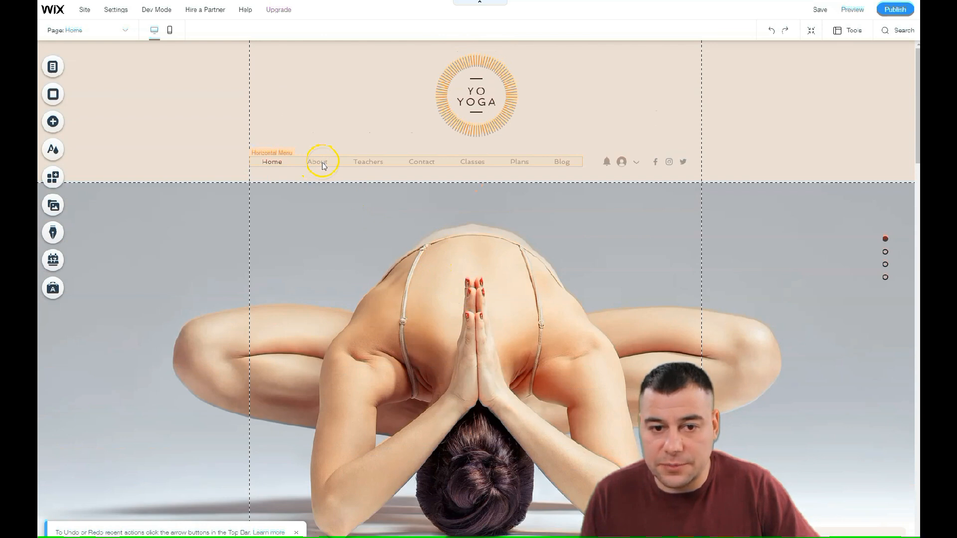
scroll(461, 292, "down", 20)
scroll(463, 296, "down", 8)
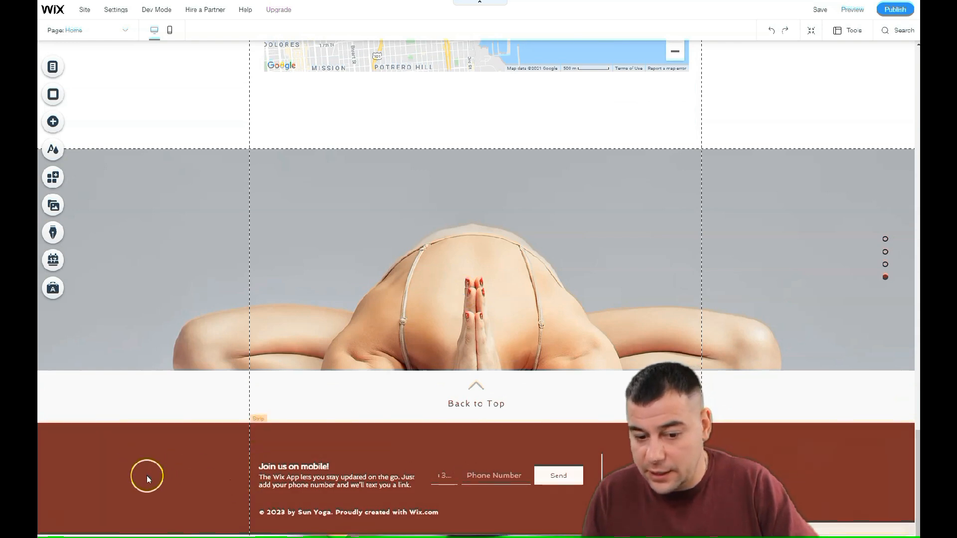
left_click(156, 453)
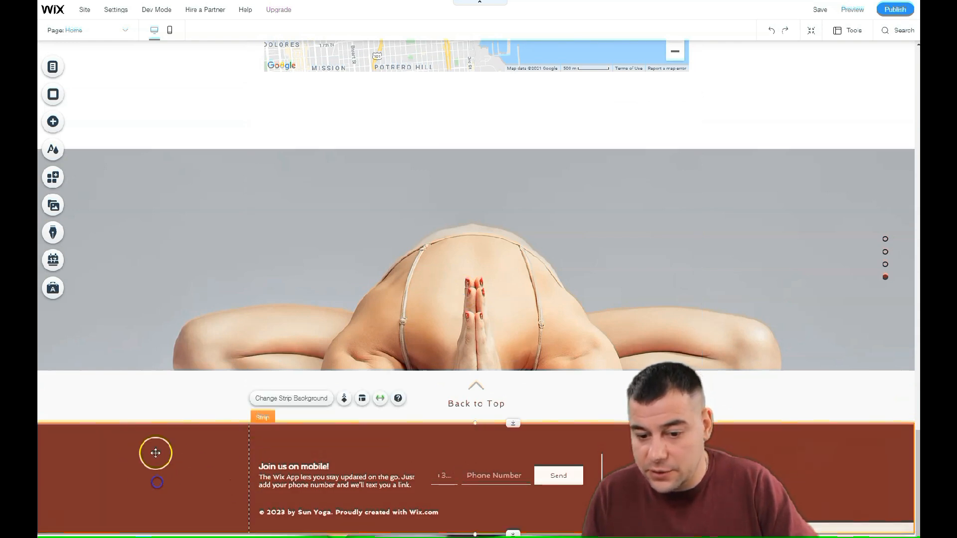
left_click(298, 403)
left_click(131, 357)
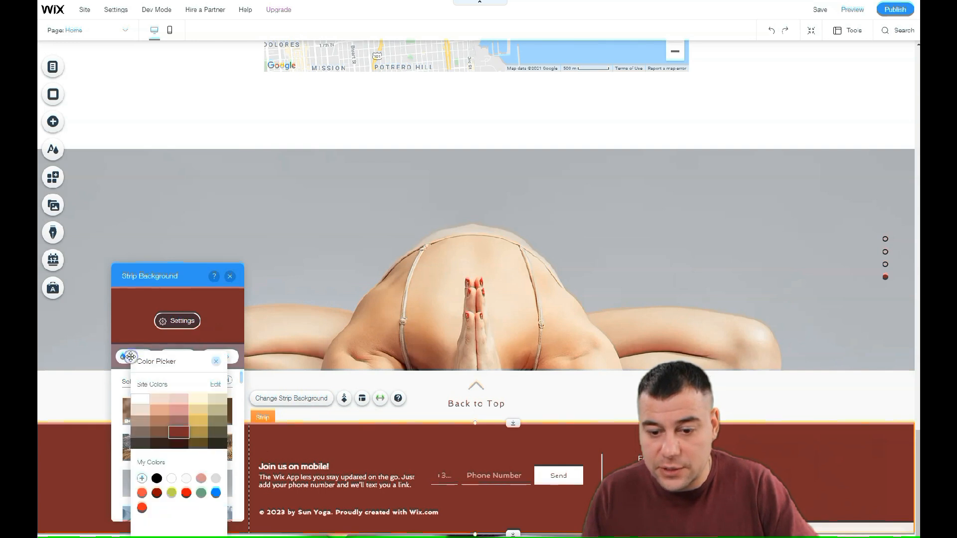
left_click(147, 413)
left_click(216, 361)
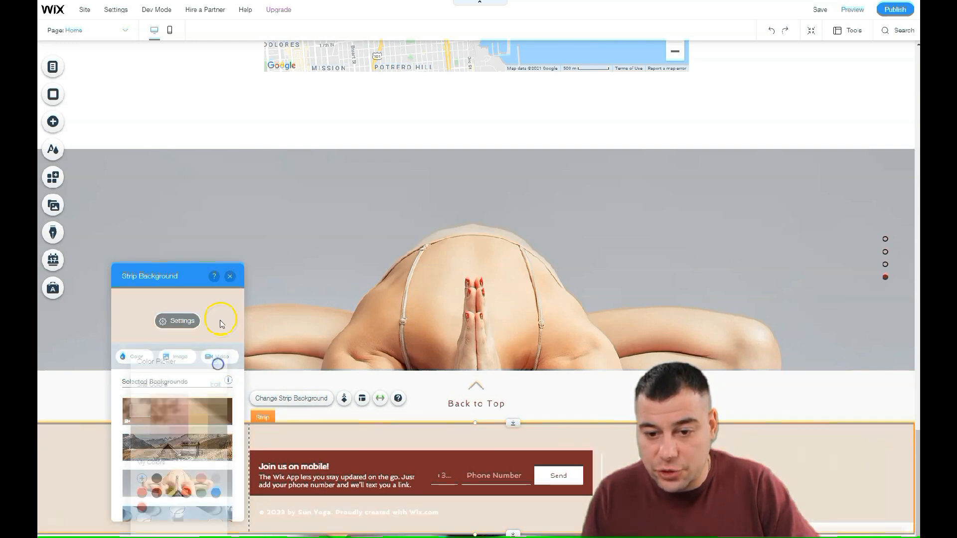
left_click(230, 276)
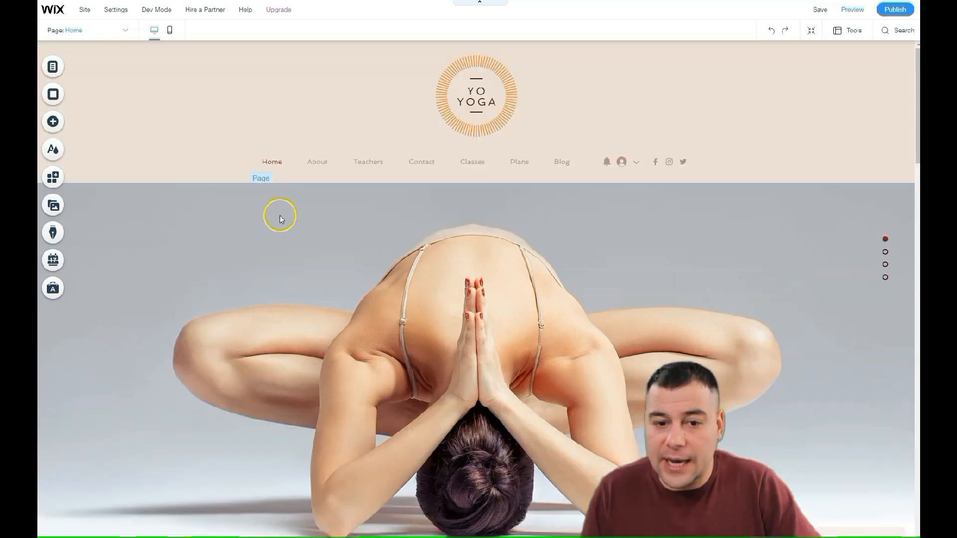
Step: Add a Heading 1 text reading "Get your class now" over the upper part of the hero image
left_click(54, 122)
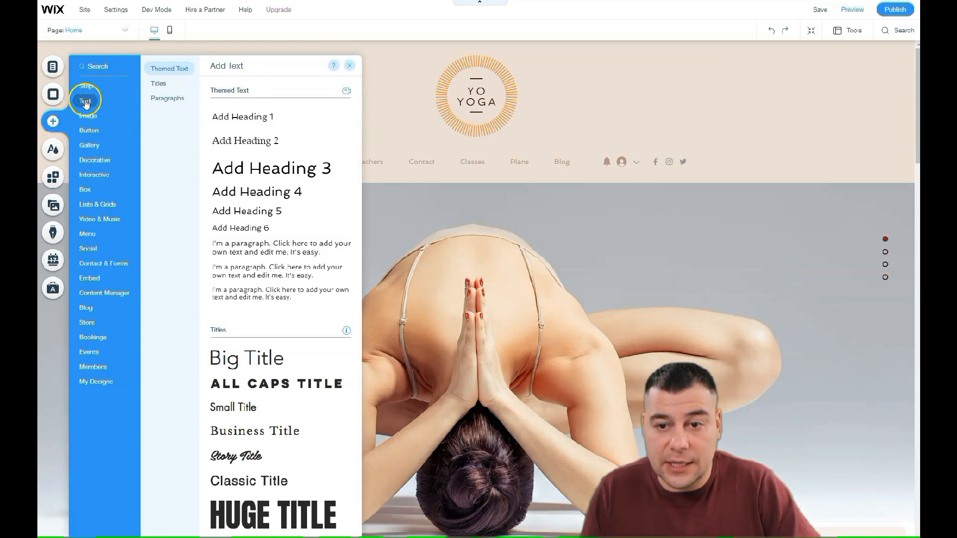
left_click_drag(237, 116, 308, 228)
double_click(327, 229)
type("Get your class now")
Step: Enlarge the font of the "Get your class now" heading and widen its text box so the text fits on one line
left_click_drag(445, 354, 457, 355)
left_click_drag(368, 230, 253, 240)
left_click_drag(445, 355, 454, 355)
left_click(542, 235)
left_click_drag(412, 246, 470, 246)
Step: Add the dark themed button, size it to about 333 x 191, and center it over the hero image
left_click(53, 124)
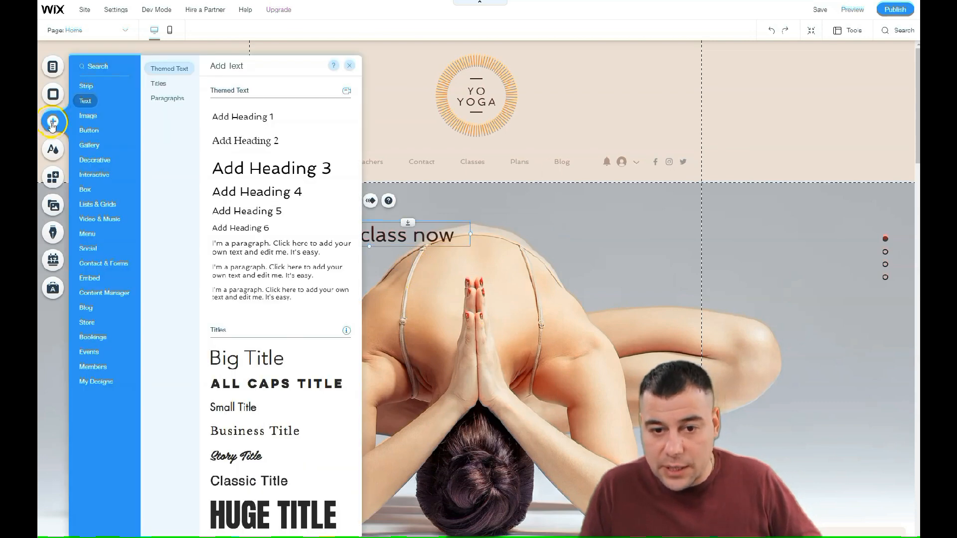
left_click(94, 131)
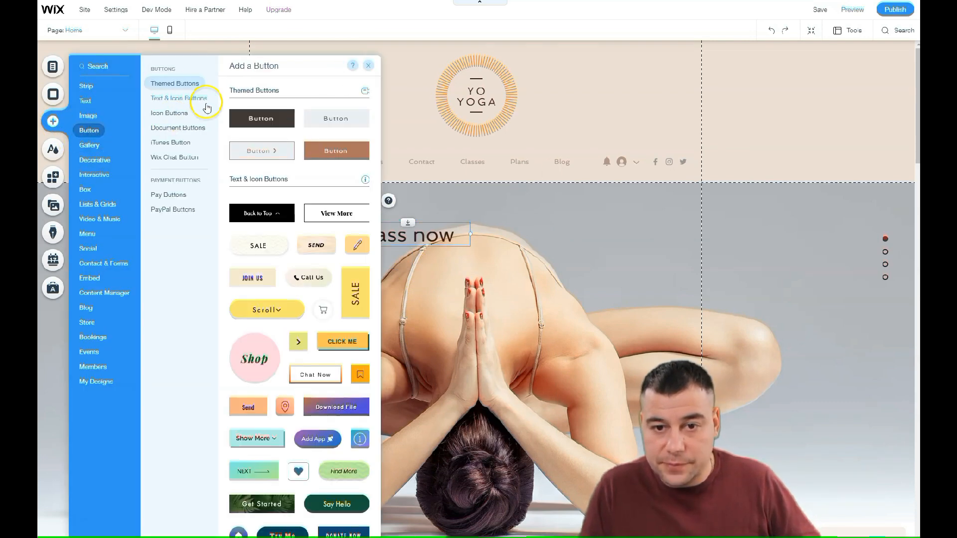
left_click_drag(261, 118, 596, 376)
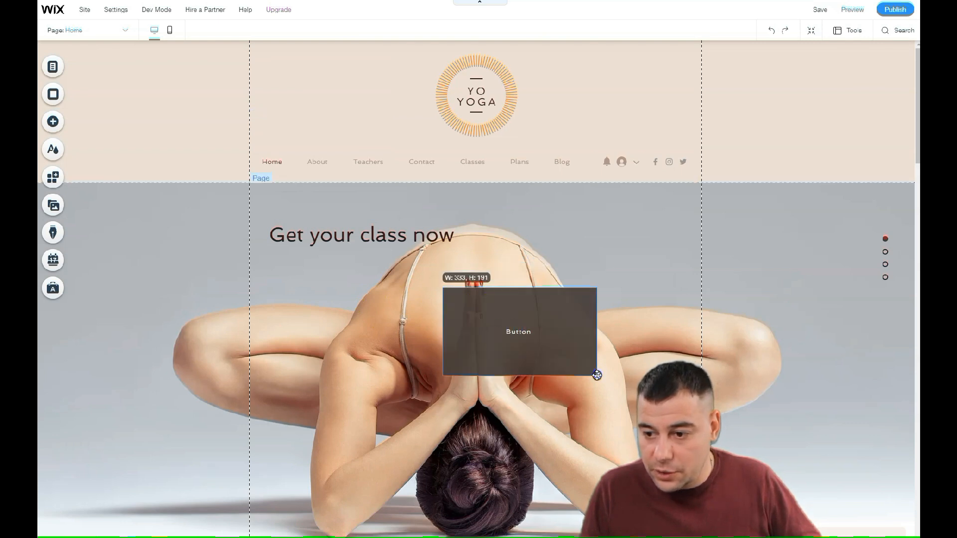
left_click_drag(528, 335, 480, 394)
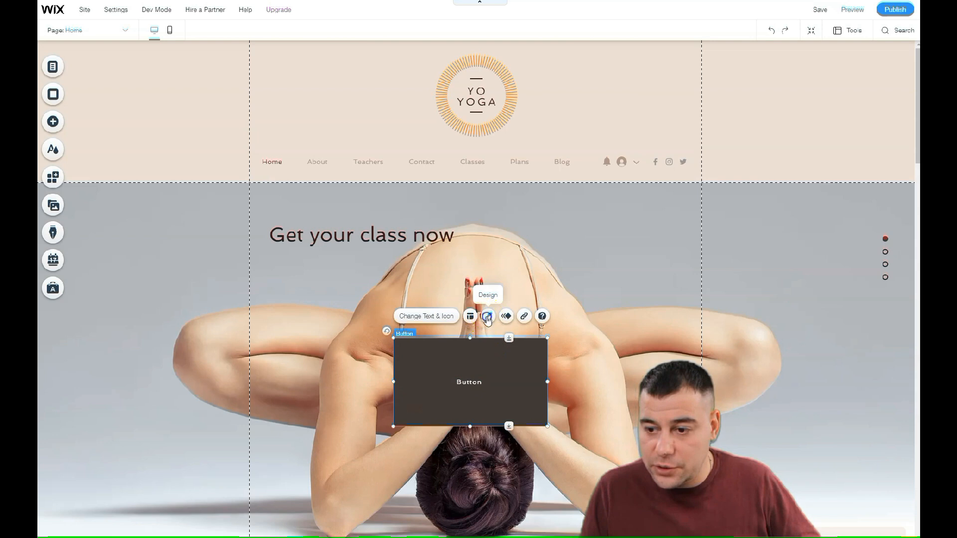
Step: Customize the button's design by reducing its fill opacity to 46%
left_click(488, 317)
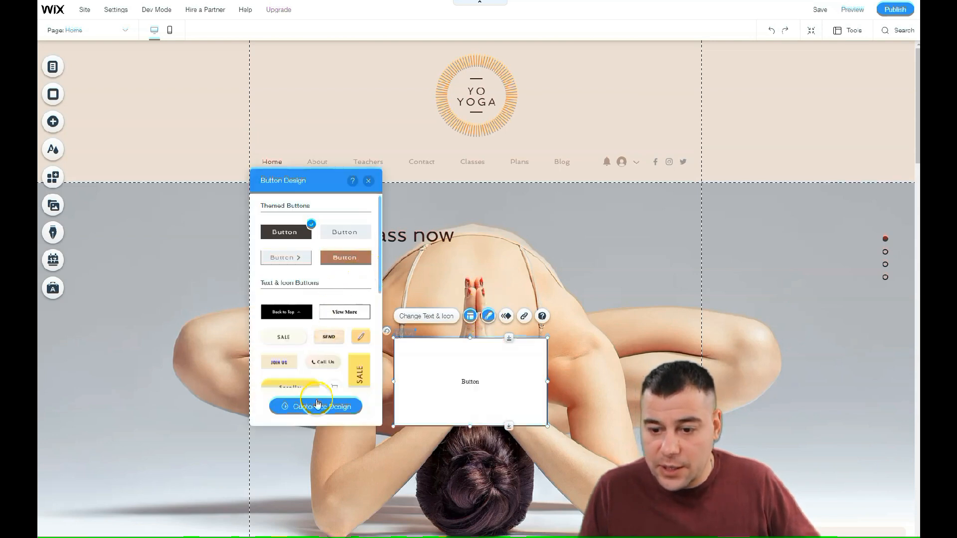
left_click(316, 405)
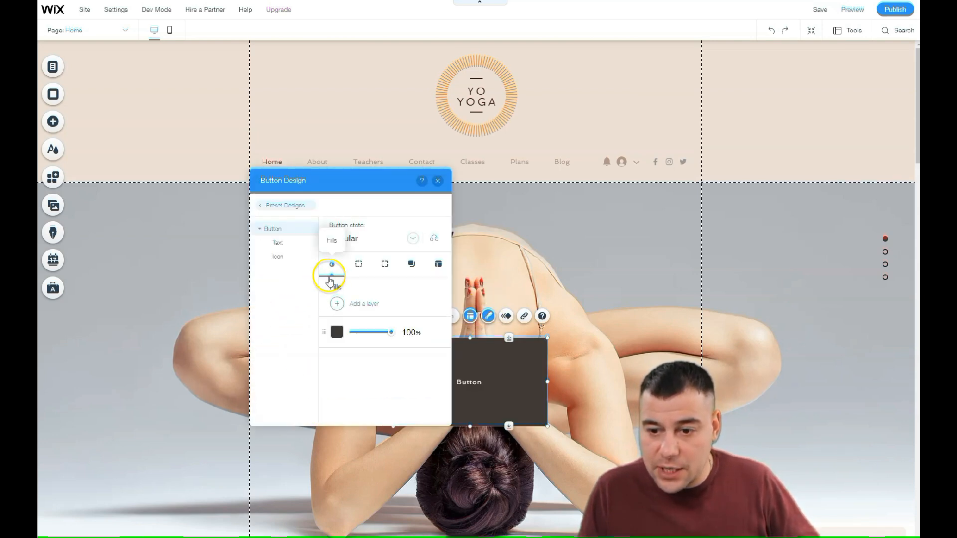
left_click_drag(382, 333, 369, 337)
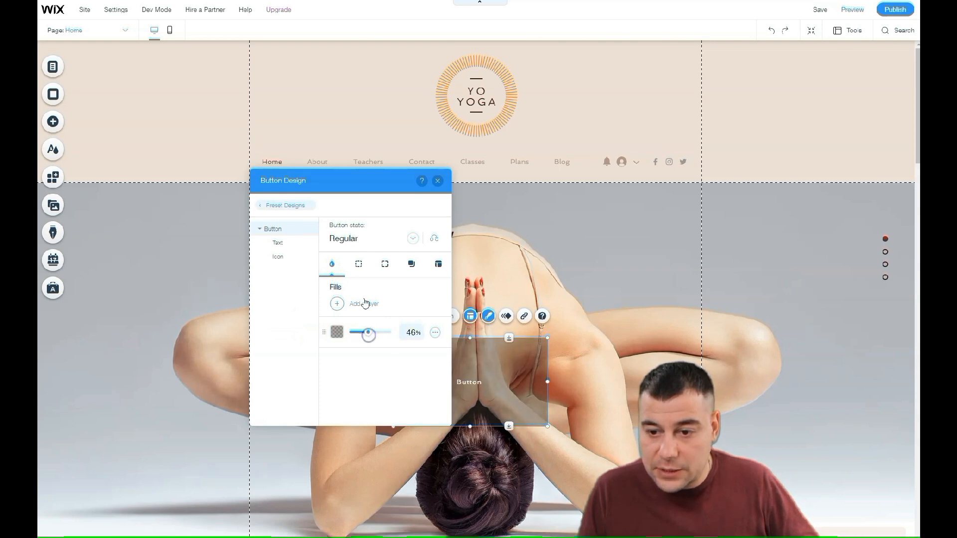
Step: Round all four corners of the hero button with a 25 px radius
left_click(358, 265)
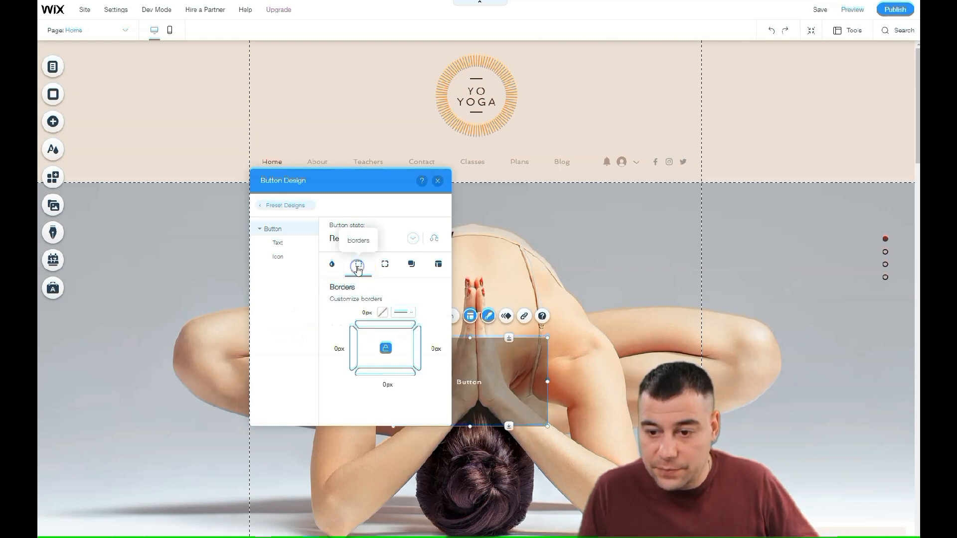
left_click(385, 263)
left_click(349, 314)
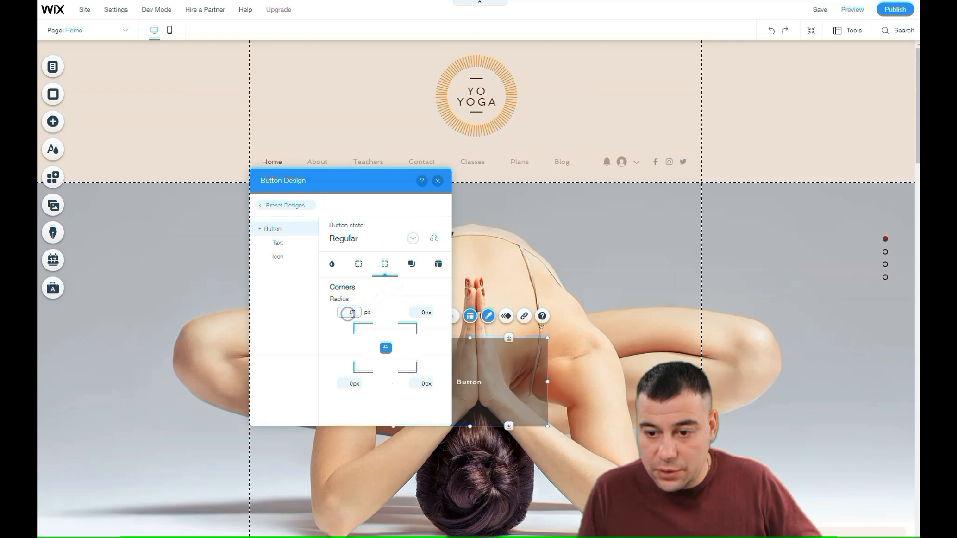
type("10")
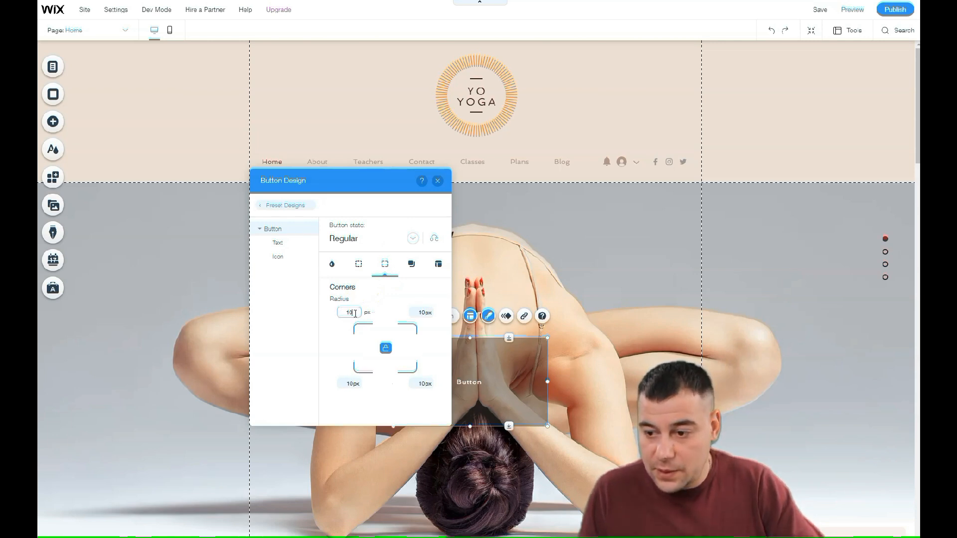
left_click_drag(354, 313, 341, 315)
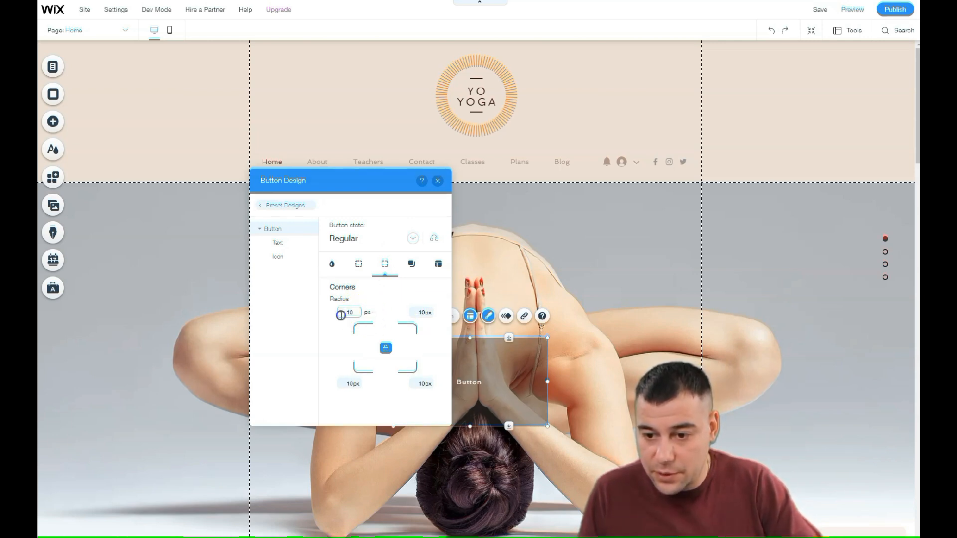
type("25")
left_click(357, 318)
left_click(515, 290)
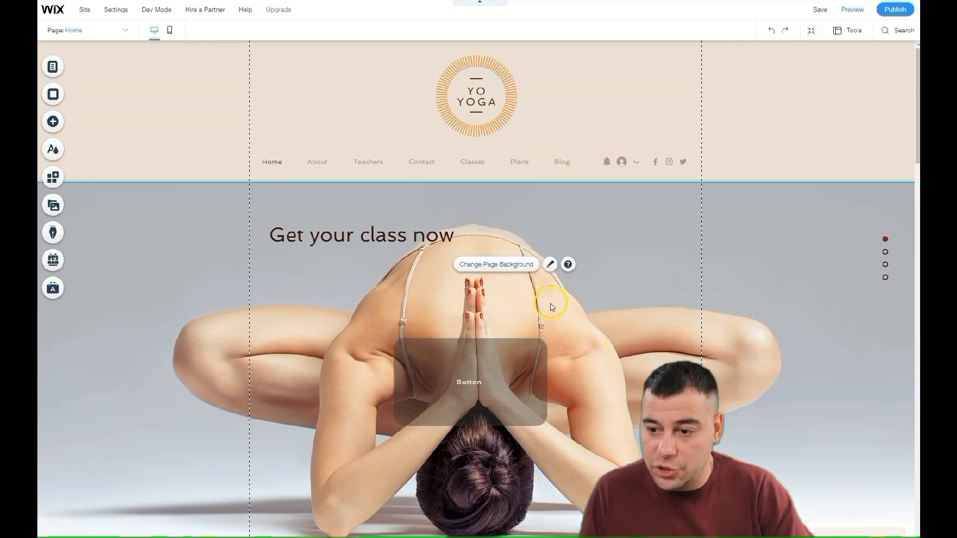
Step: Try to link the hero button to an email address
scroll(469, 249, "down", 5)
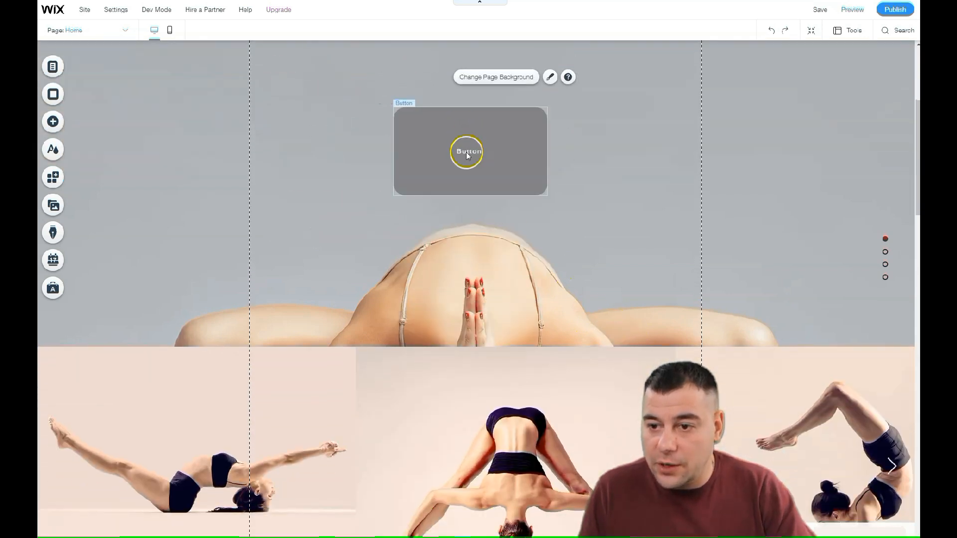
left_click(465, 163)
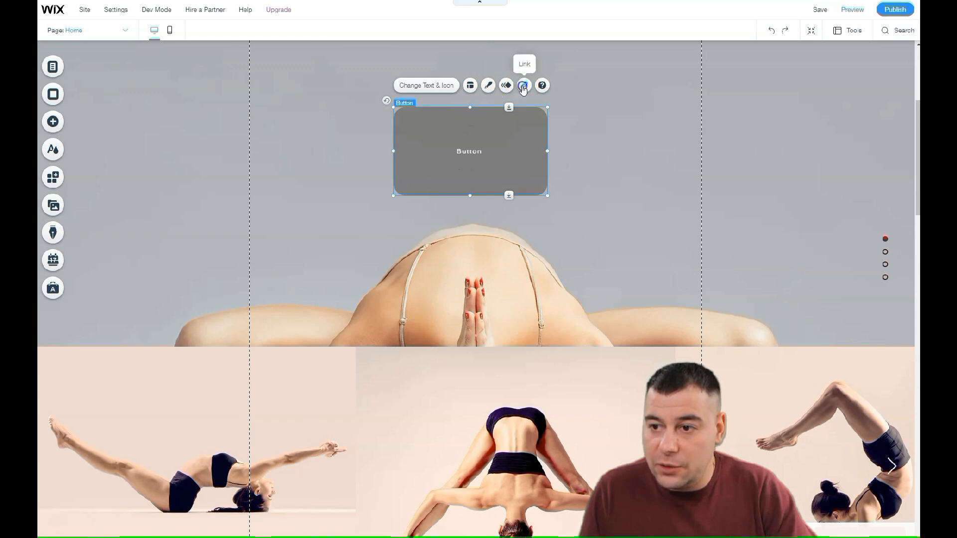
left_click(523, 86)
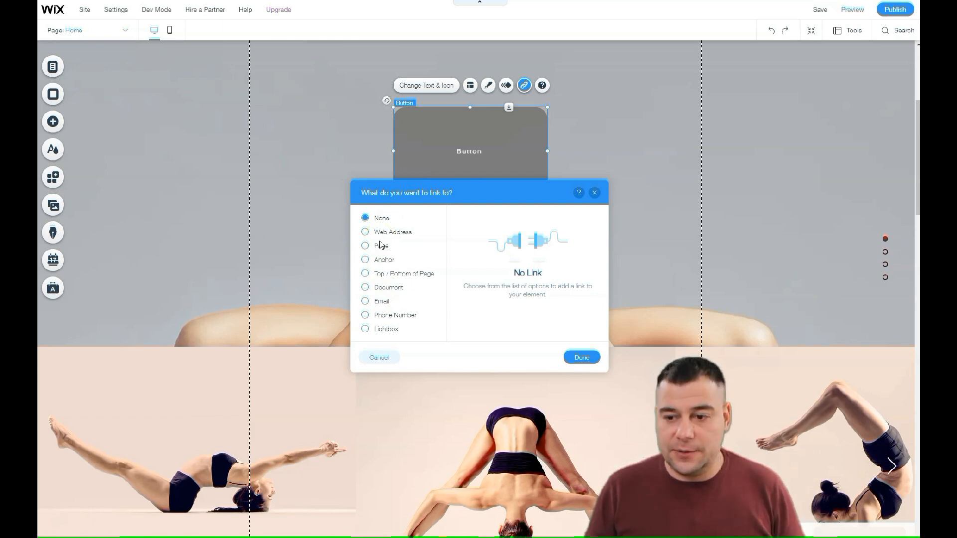
left_click(366, 301)
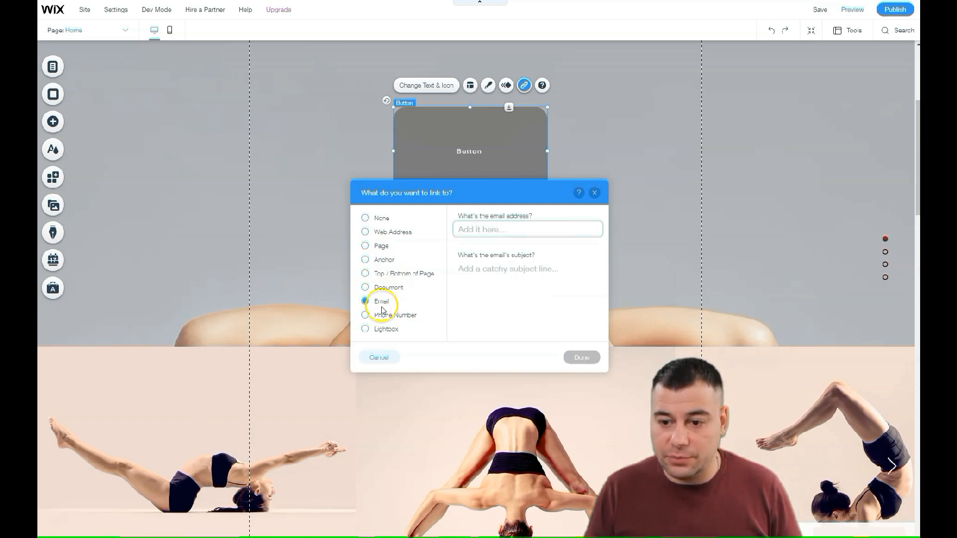
left_click(505, 223)
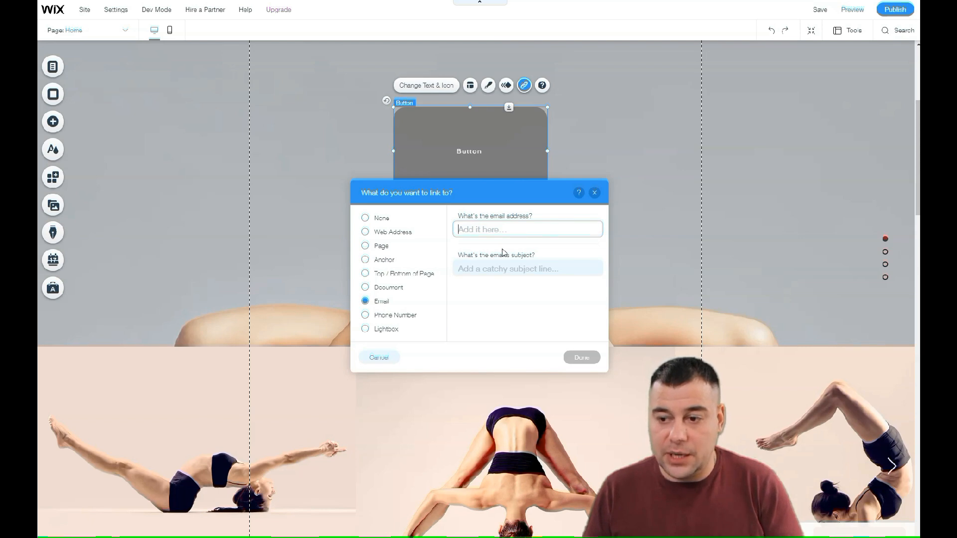
left_click(476, 237)
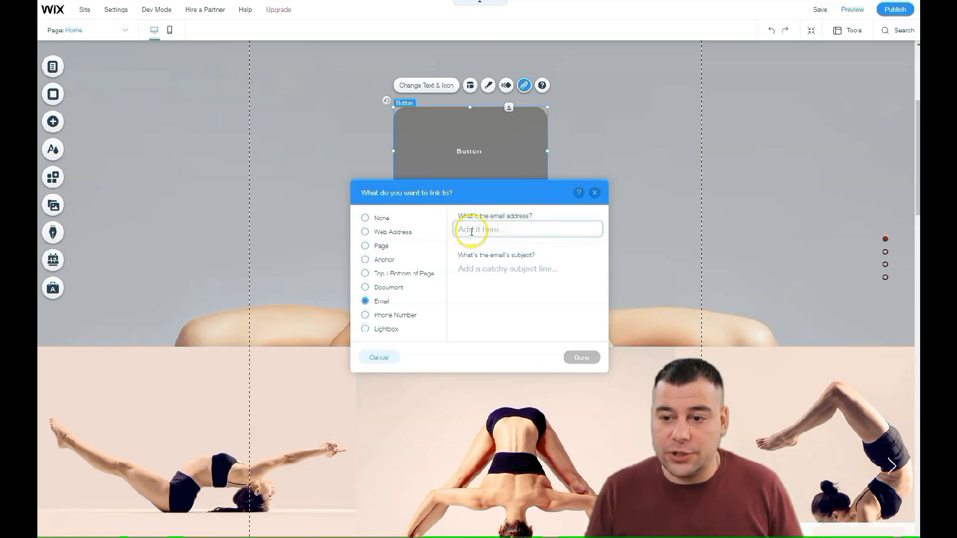
left_click(513, 229)
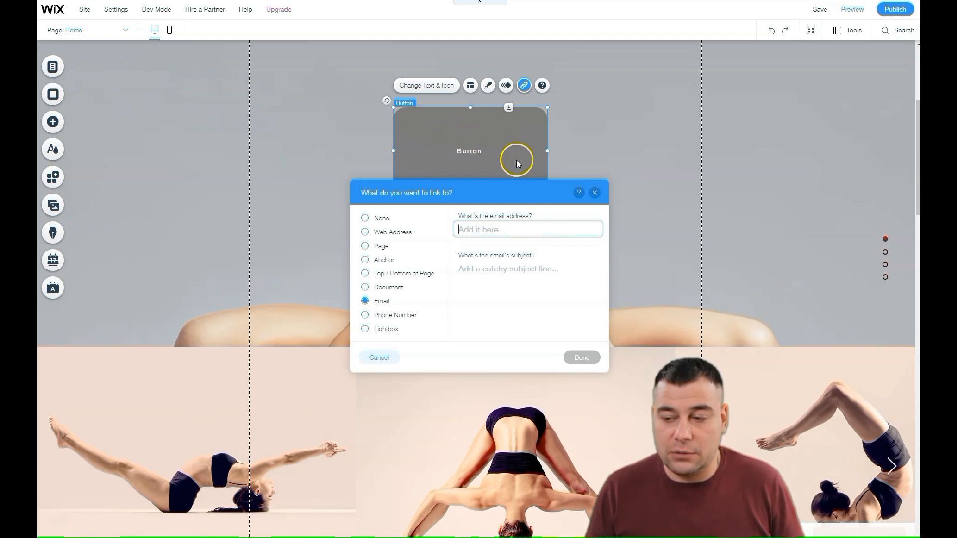
left_click(579, 357)
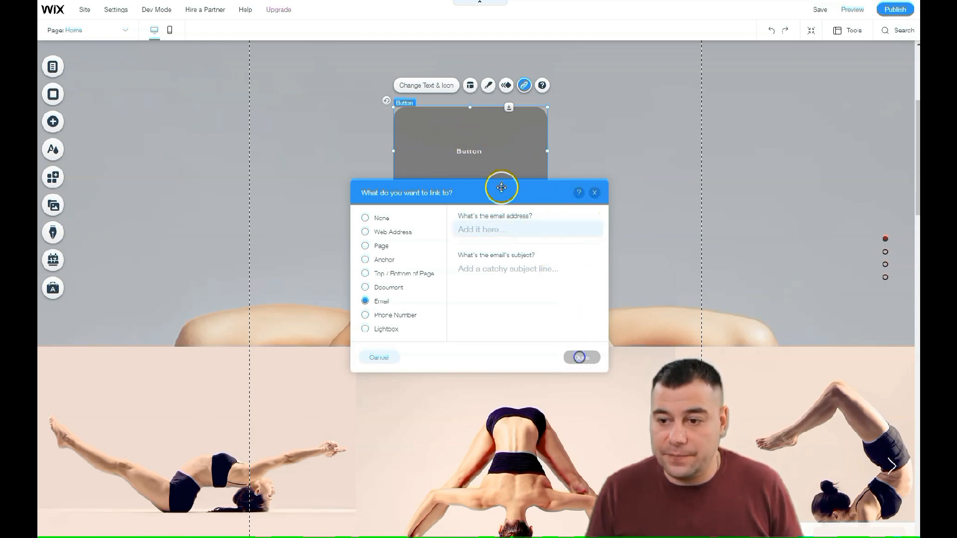
Step: Change the hero button's text to "Want my yoga"
left_click(439, 86)
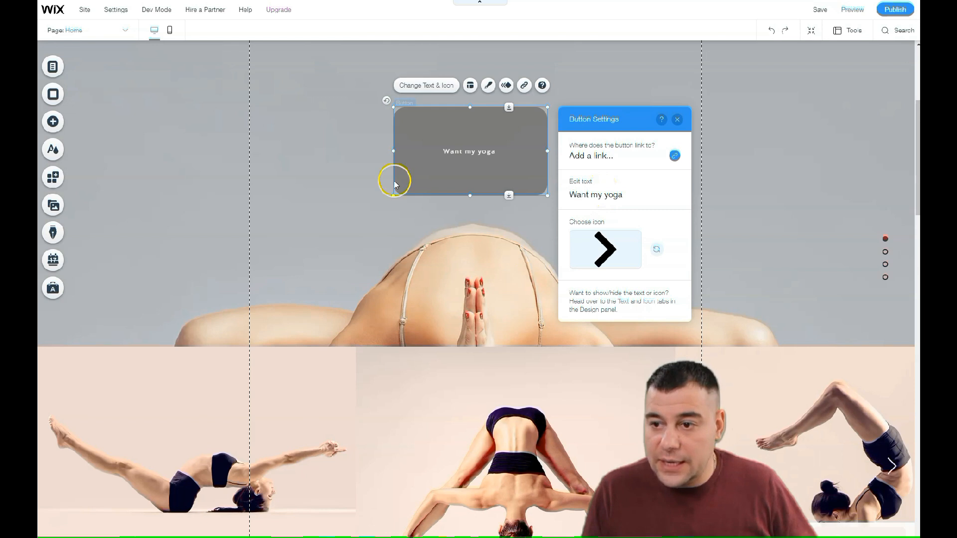
left_click(609, 232)
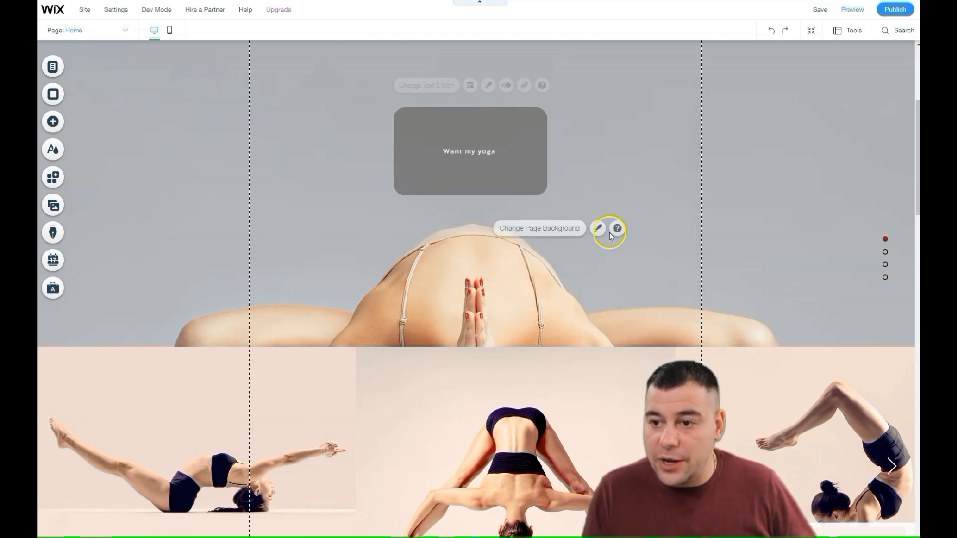
Step: Move the "Get your class now" heading so it sits centered above the hero button
scroll(505, 174, "up", 5)
scroll(512, 195, "down", 6)
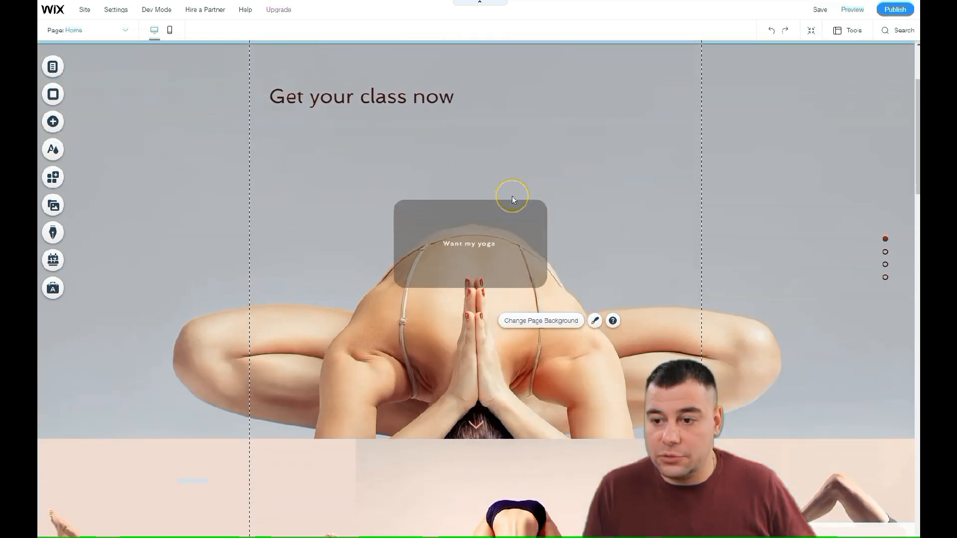
scroll(514, 199, "up", 6)
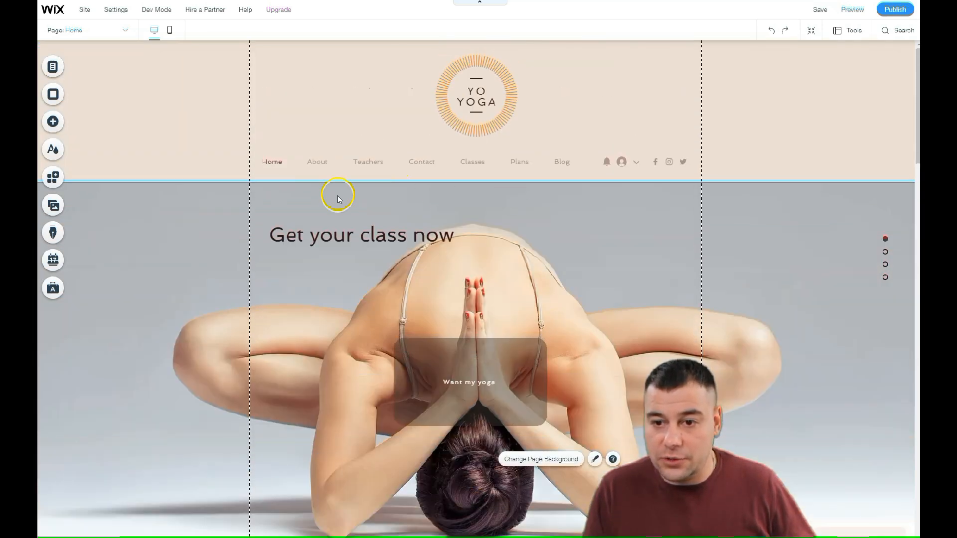
left_click(343, 239)
left_click_drag(358, 239, 460, 270)
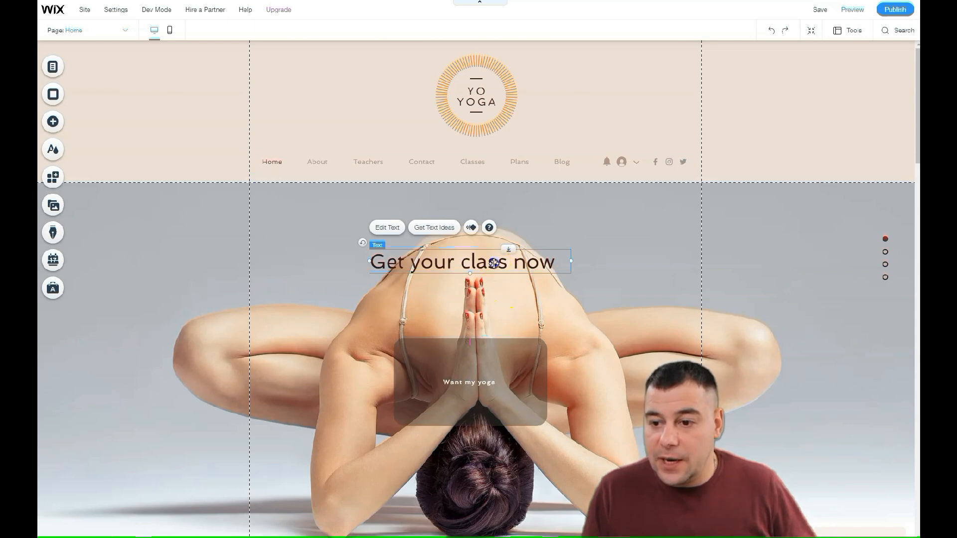
Step: Set the "Get your class now" heading's font to Tahoma and center-align its text
left_click(387, 229)
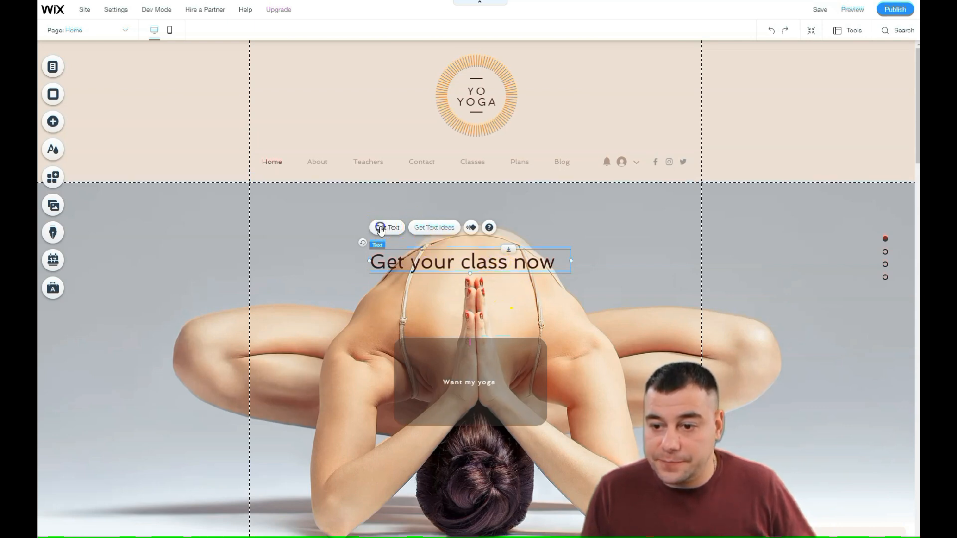
double_click(484, 282)
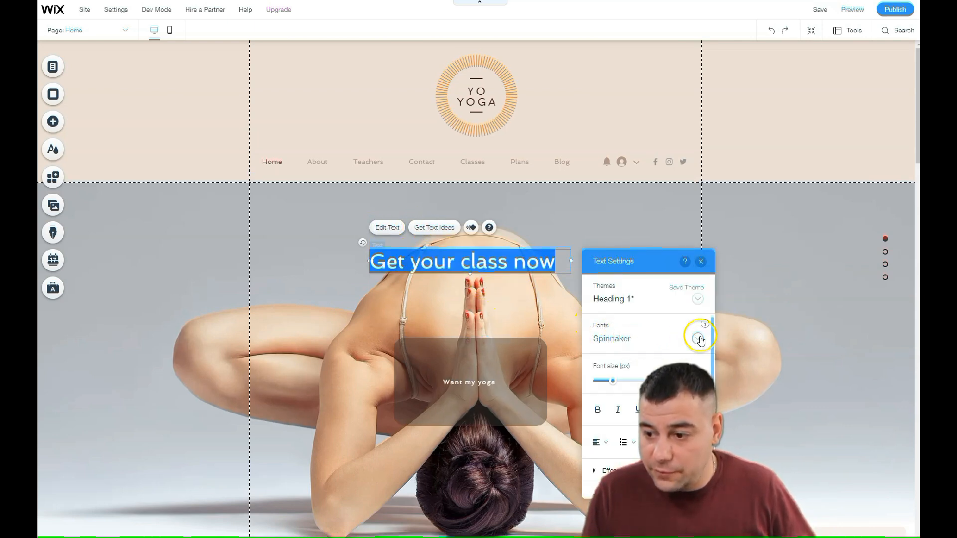
left_click(669, 344)
left_click(629, 442)
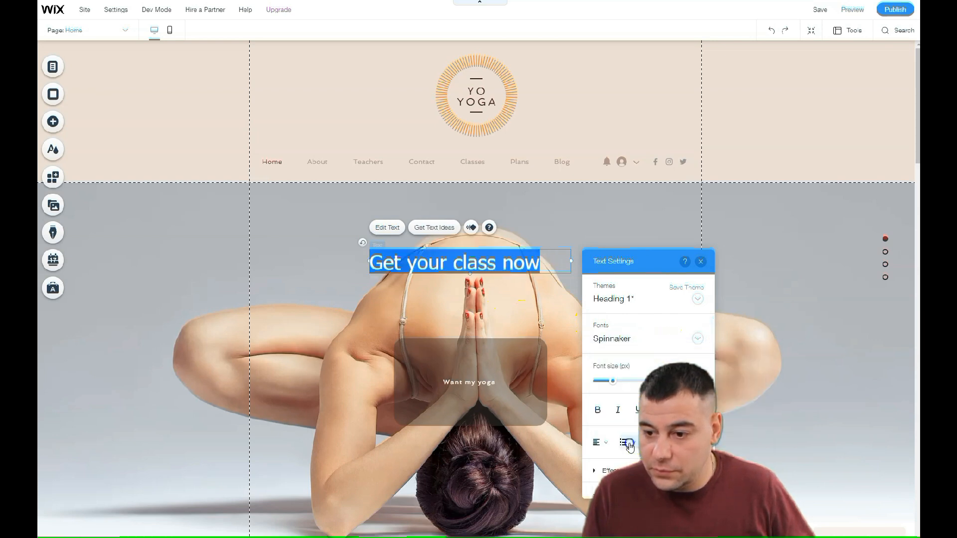
left_click(607, 443)
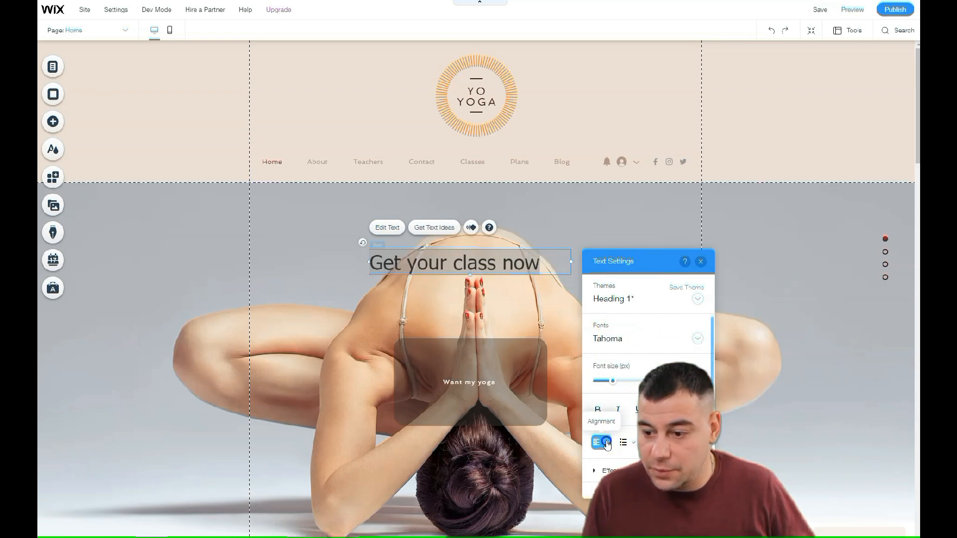
left_click(606, 458)
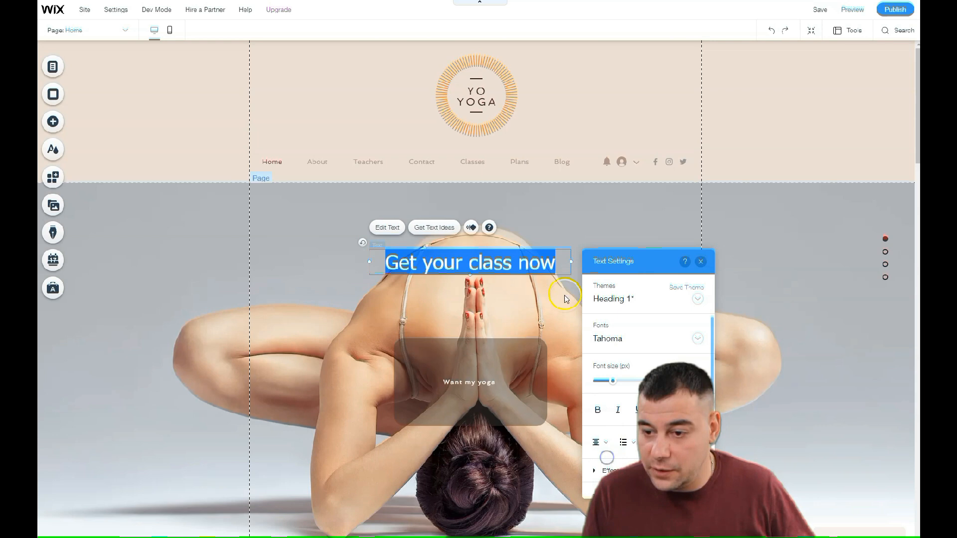
left_click(536, 297)
Step: Review the home page sections from the hero image through Teachers, About Us and Contact Us down to the footer
scroll(658, 291, "down", 3)
scroll(599, 229, "down", 5)
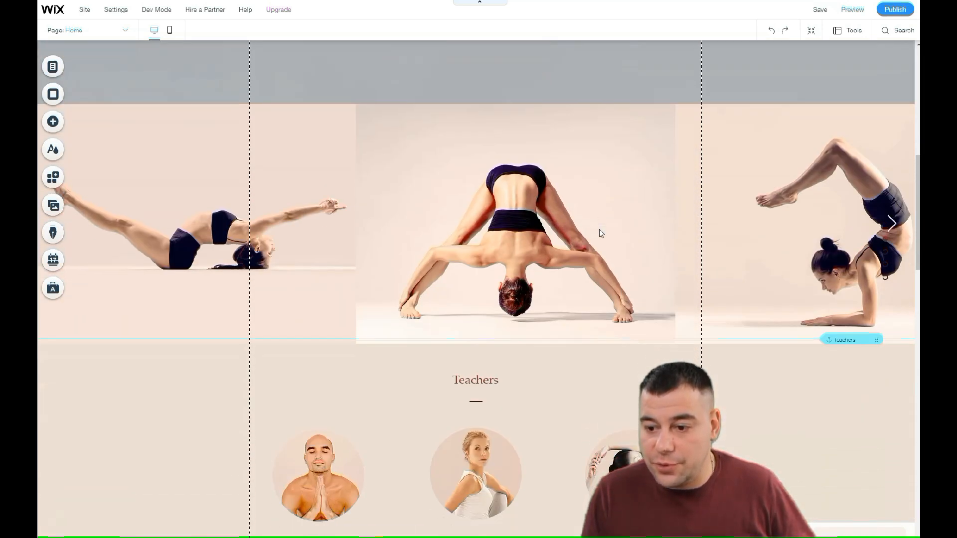
scroll(599, 233, "down", 4)
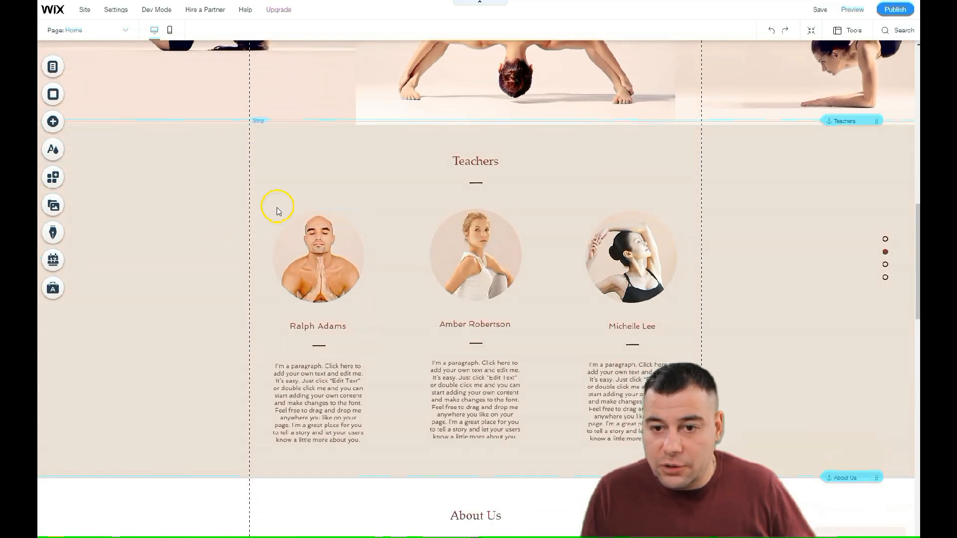
scroll(406, 229, "down", 5)
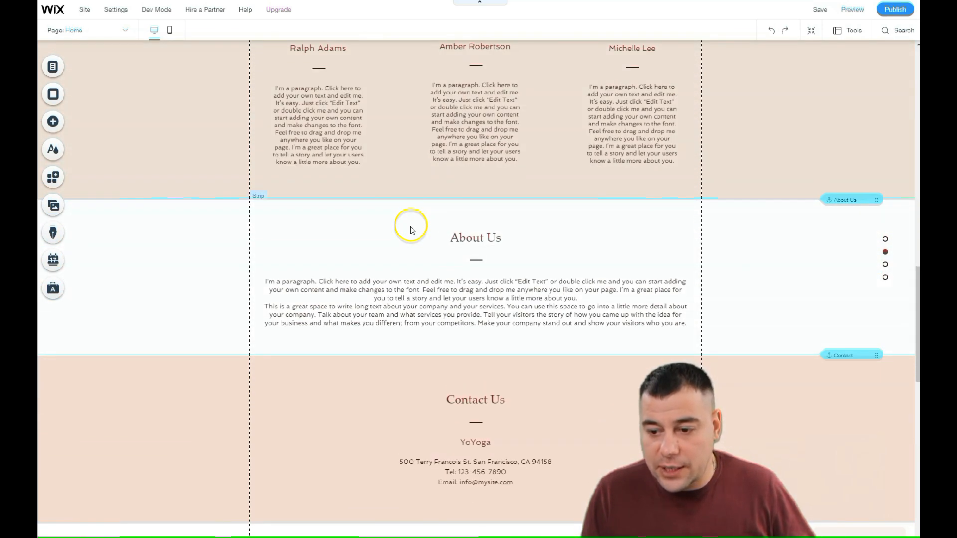
scroll(411, 230, "down", 12)
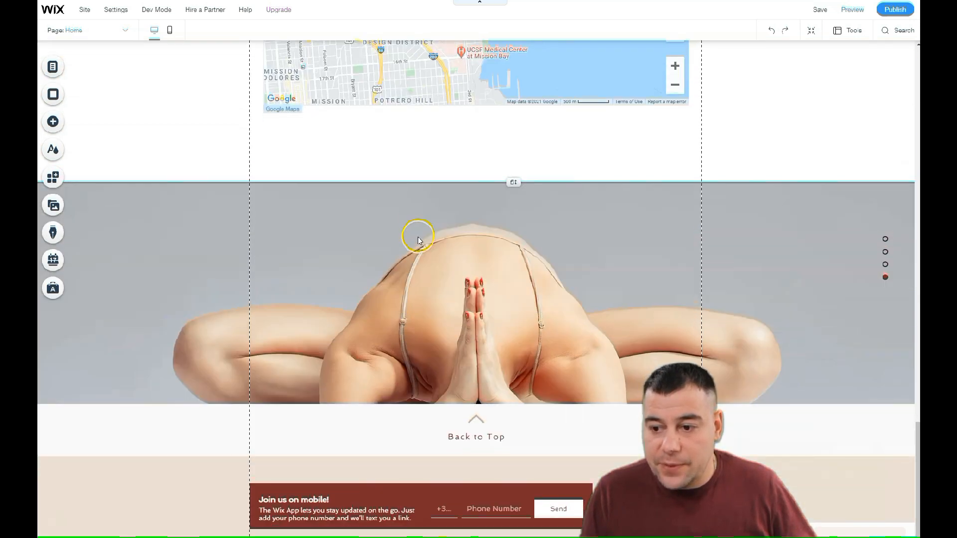
scroll(437, 271, "up", 5)
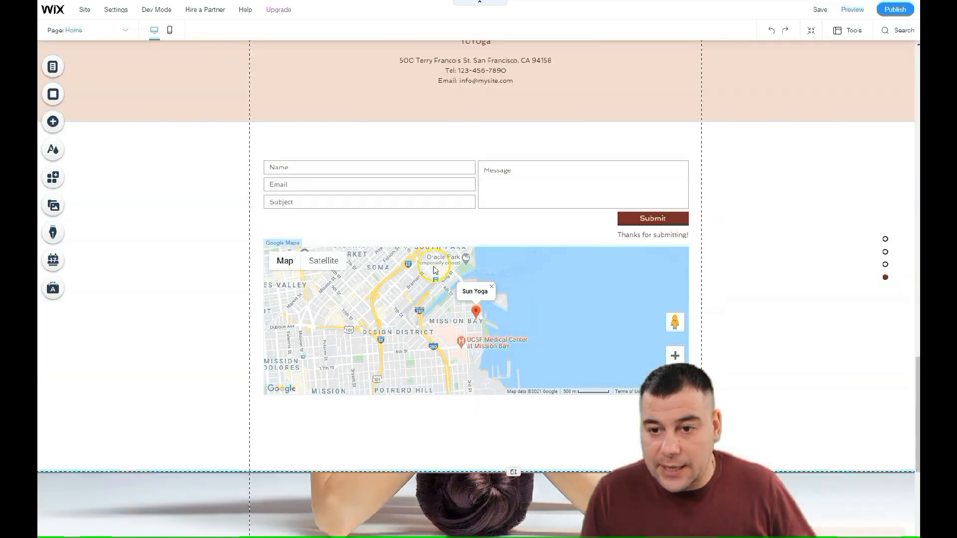
scroll(437, 271, "up", 20)
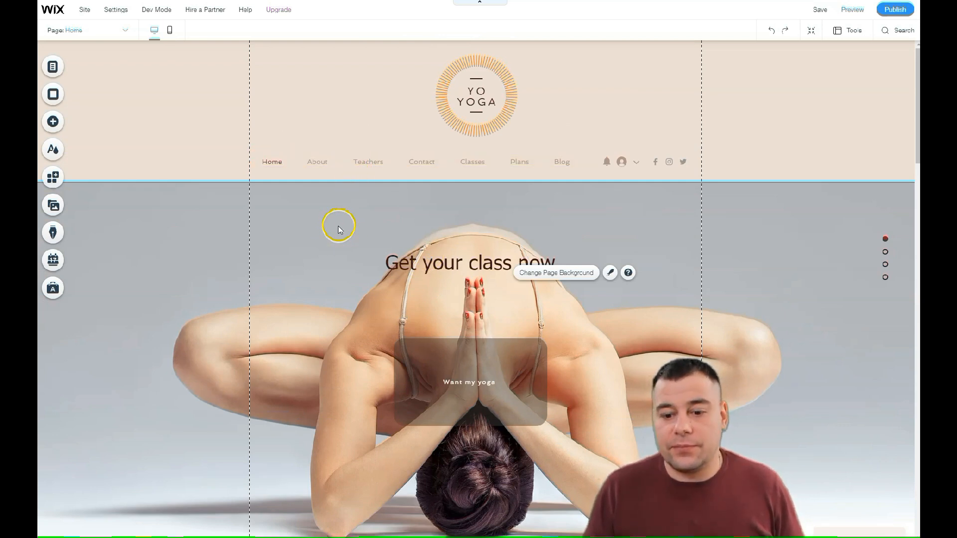
Step: Add a YouTube Subscribe button from the social elements to the hero section, beside the "Want my yoga" button
left_click(53, 122)
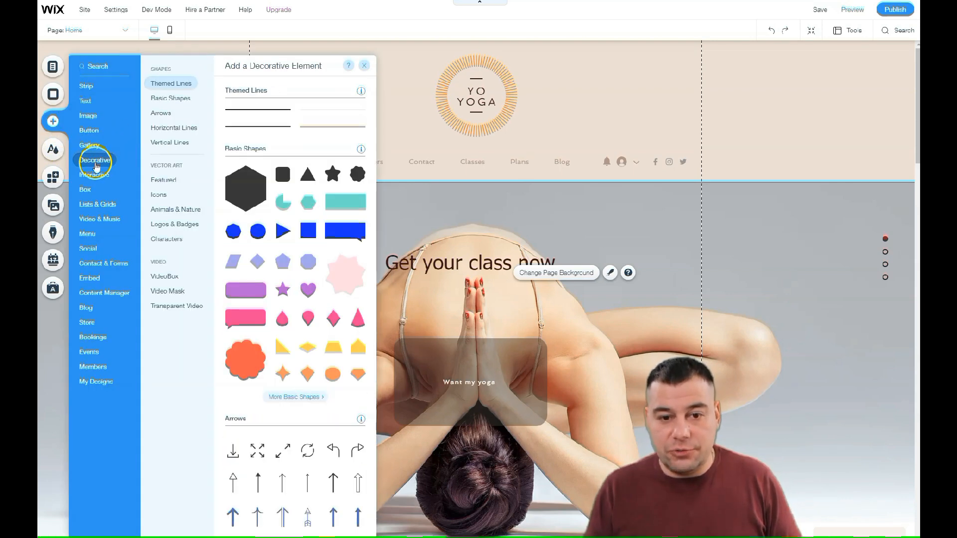
mouse_move(92, 181)
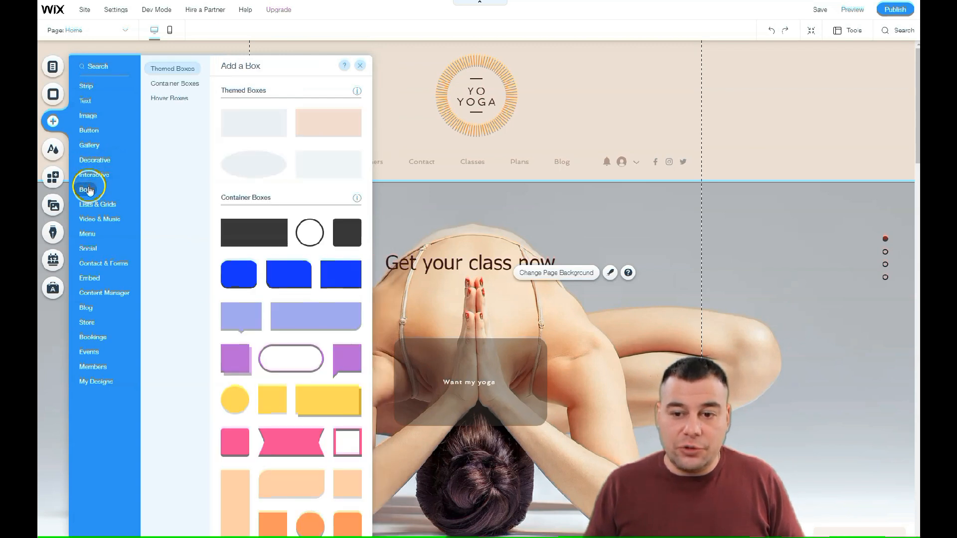
mouse_move(90, 208)
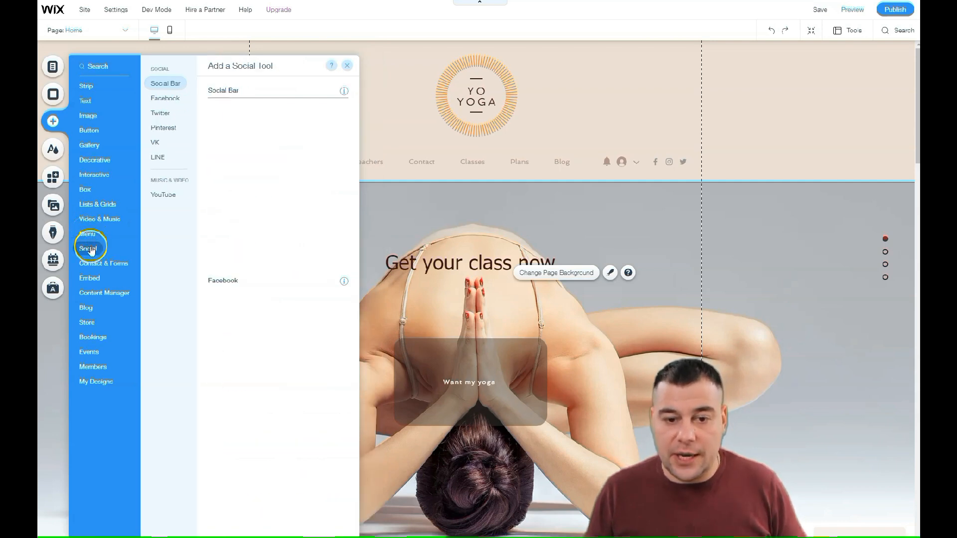
mouse_move(89, 270)
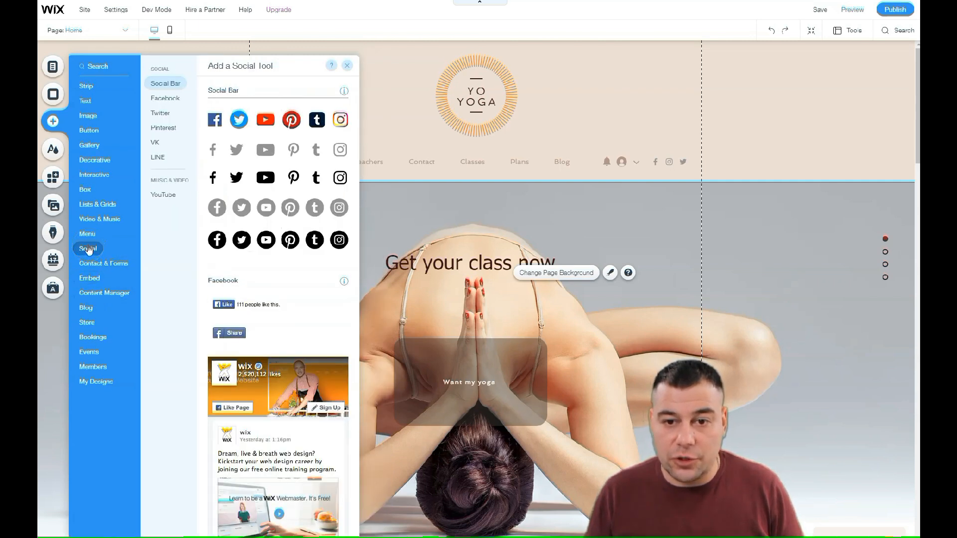
left_click(164, 83)
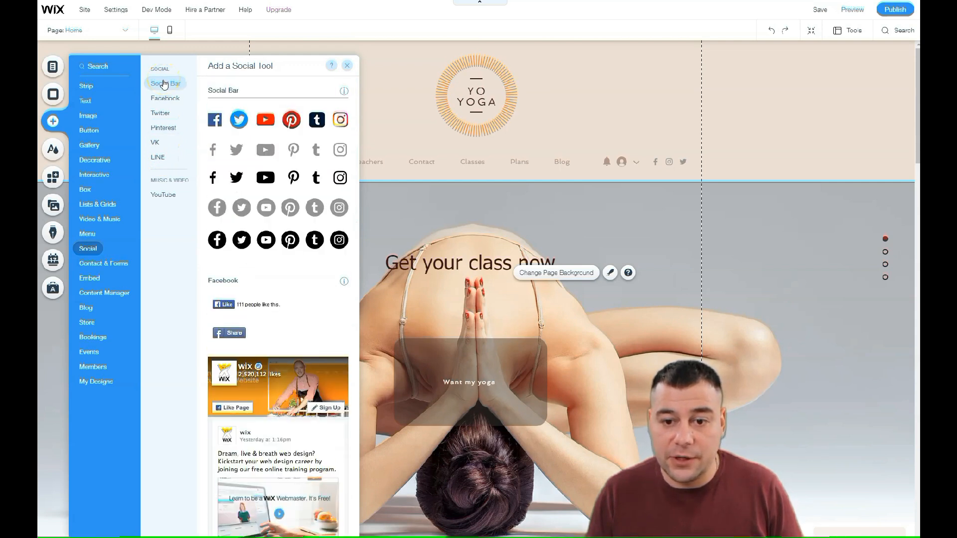
left_click(161, 195)
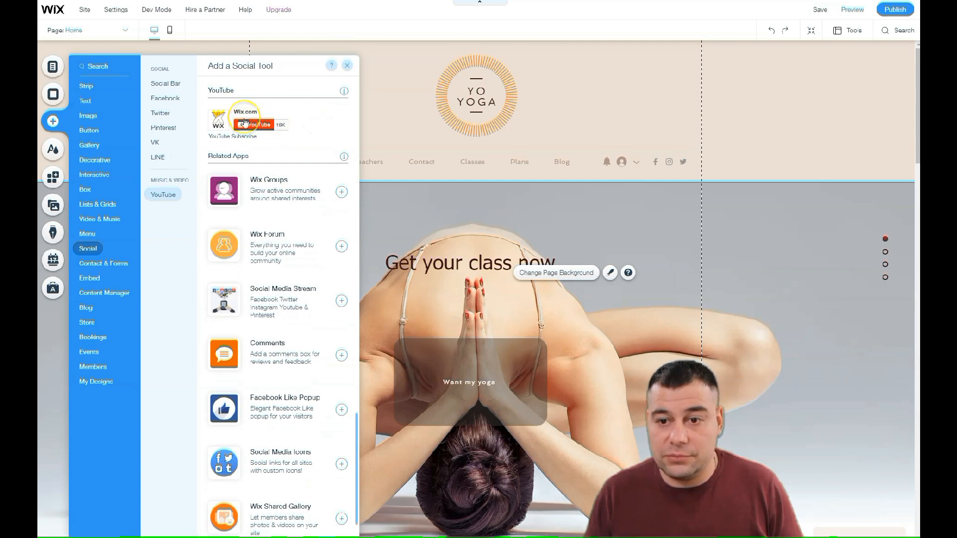
left_click_drag(245, 122, 626, 392)
left_click(626, 397)
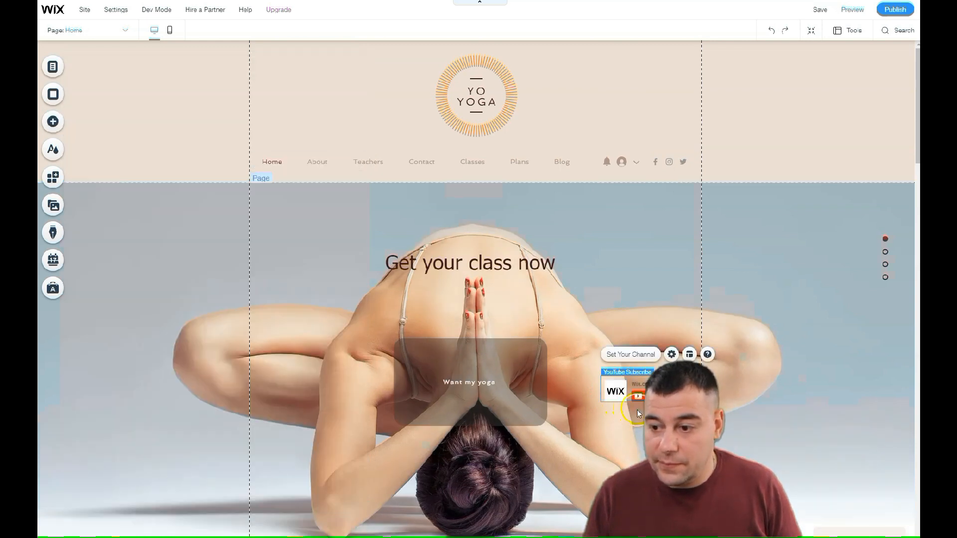
Step: Check the YouTube Subscribe button's channel address setting and delete the button from the hero section
left_click(631, 355)
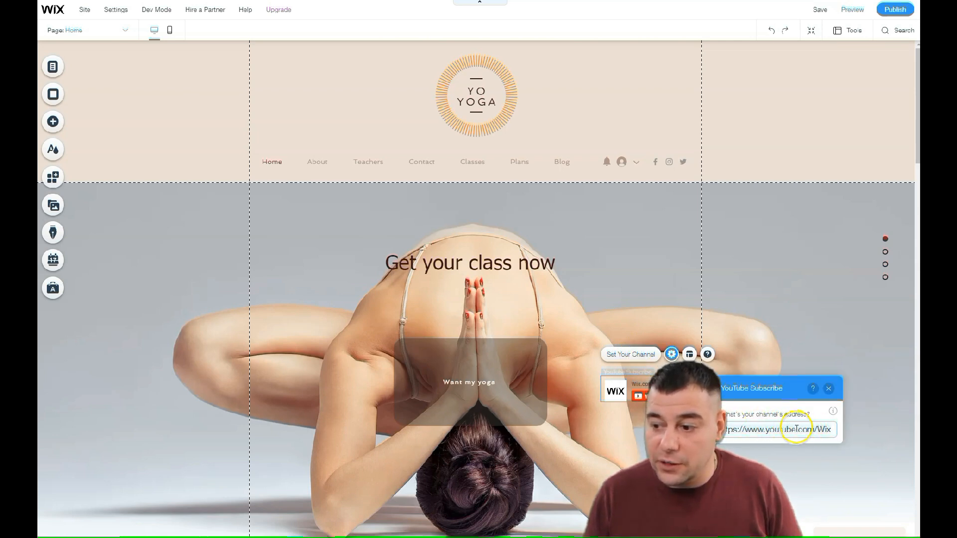
left_click(829, 390)
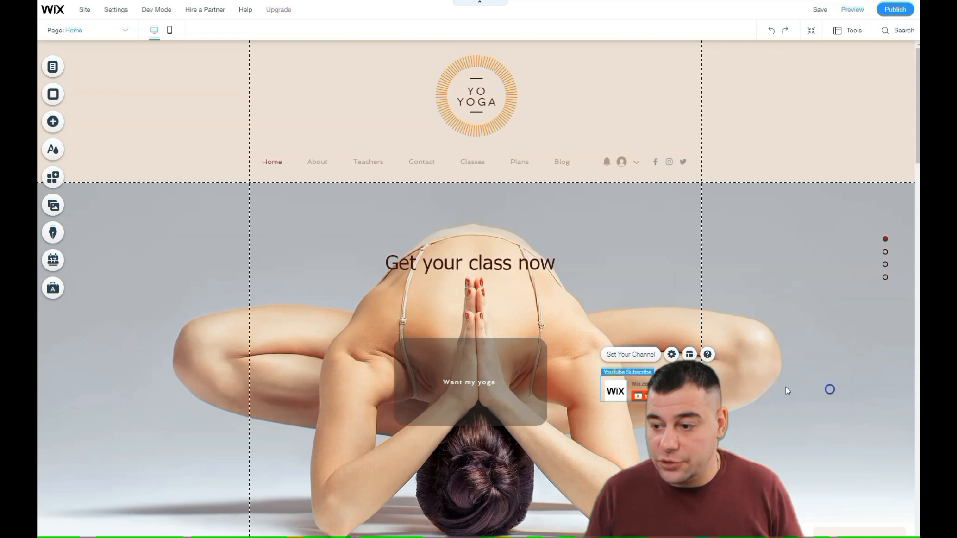
right_click(643, 389)
left_click(663, 332)
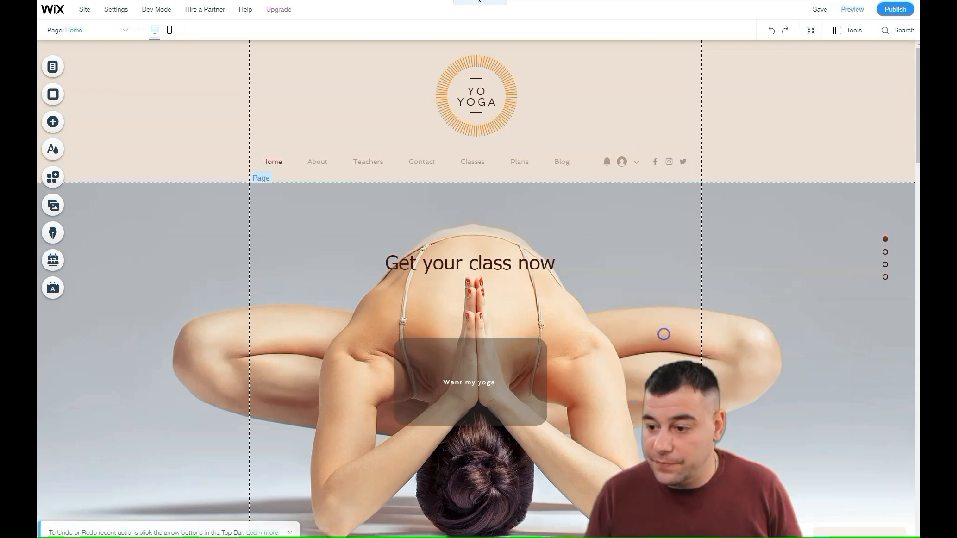
Step: Delete the strip below Contact Us that contains the contact form and the map
scroll(398, 284, "down", 6)
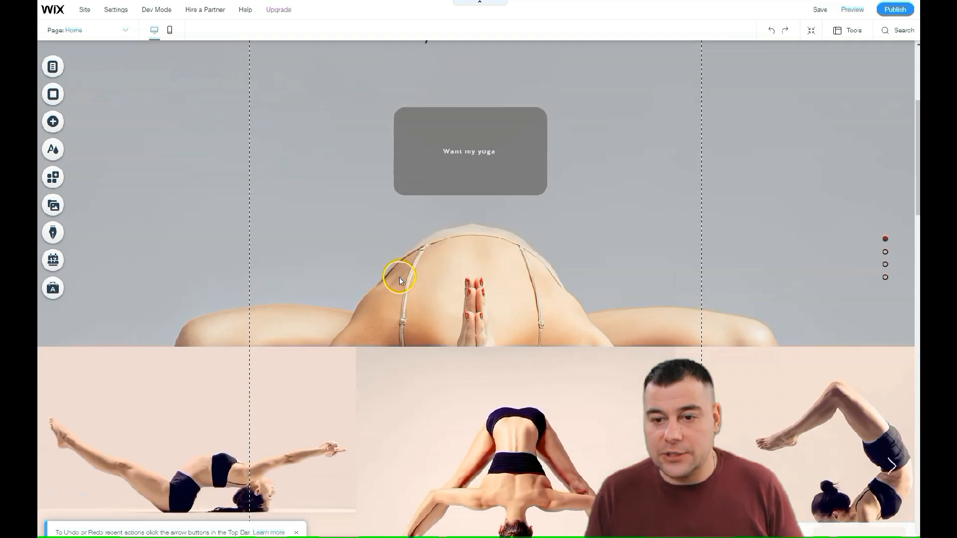
scroll(399, 277, "down", 6)
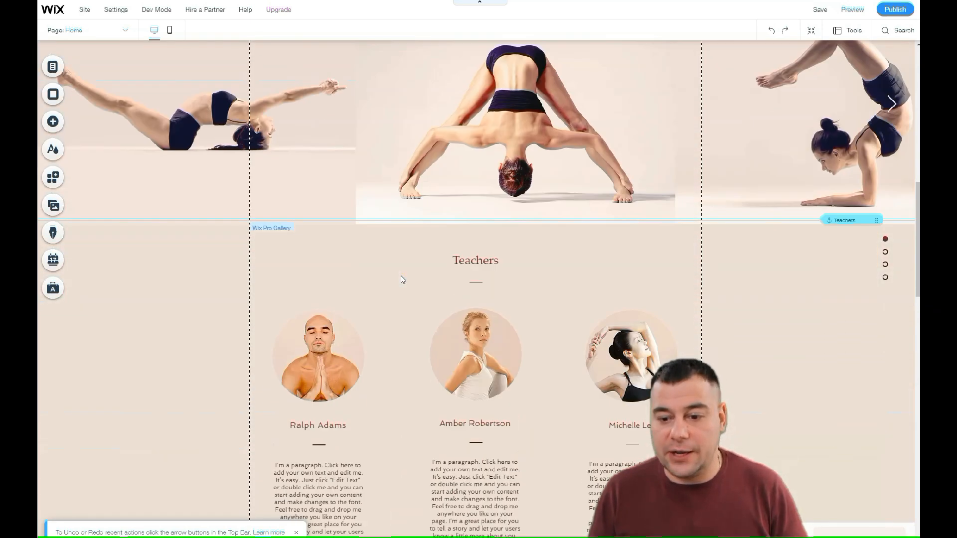
scroll(403, 279, "down", 8)
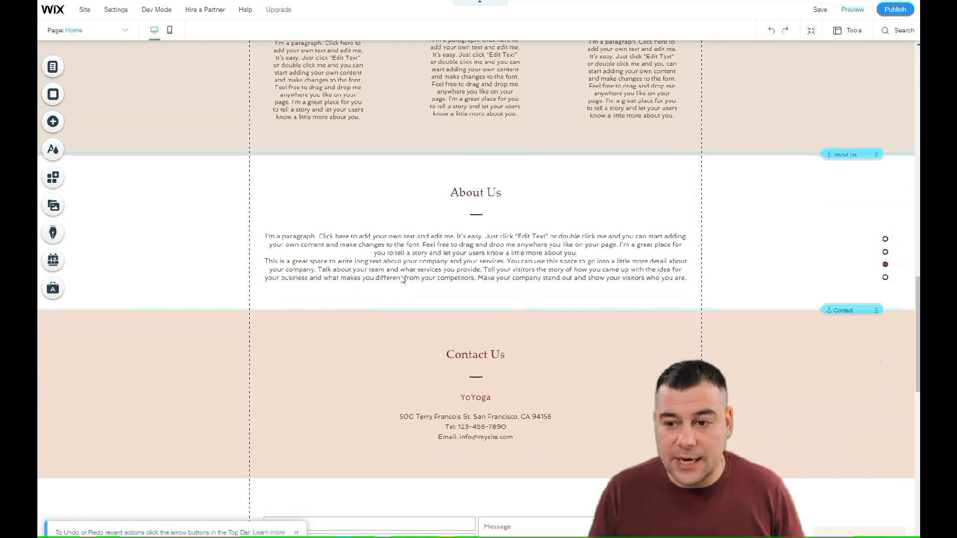
scroll(403, 280, "down", 3)
scroll(411, 277, "up", 4)
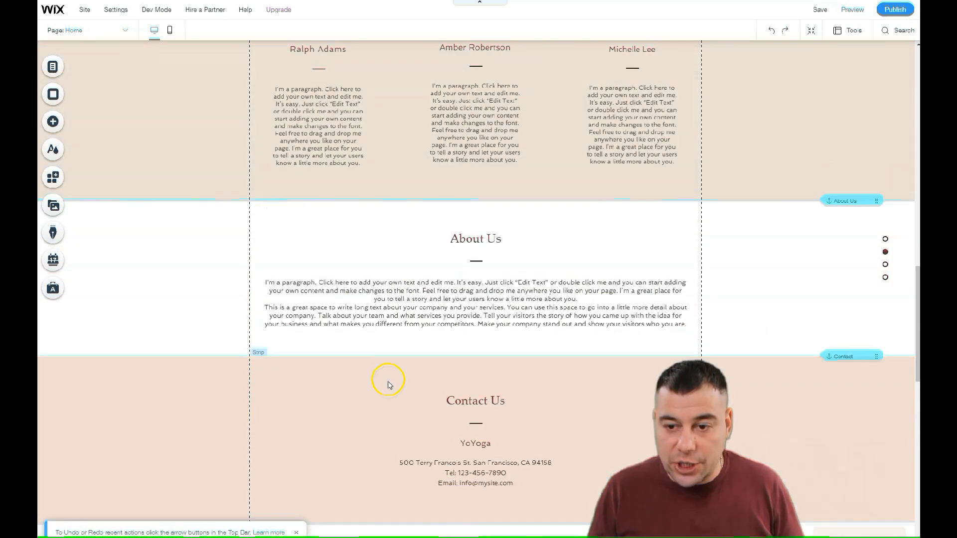
scroll(385, 340, "down", 1)
scroll(384, 340, "down", 6)
scroll(466, 280, "up", 3)
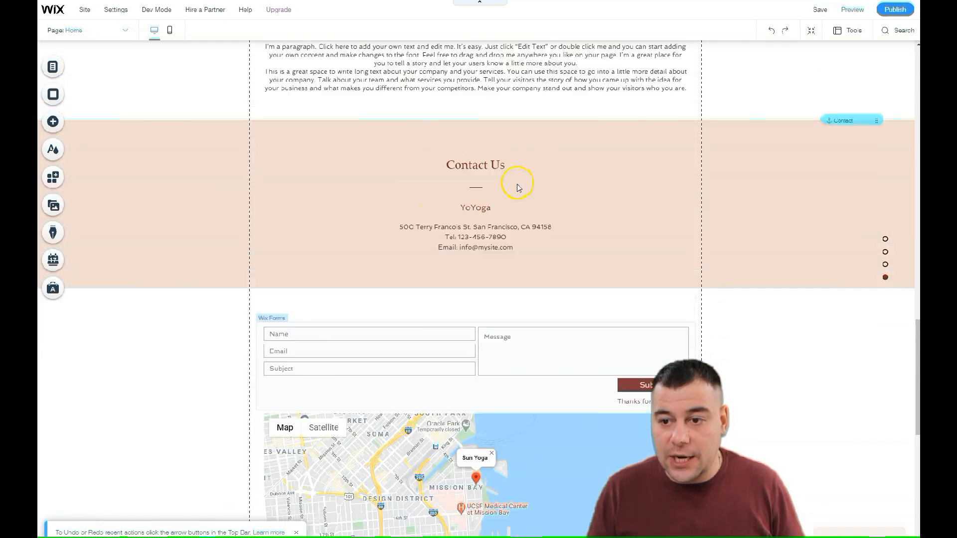
scroll(467, 274, "down", 3)
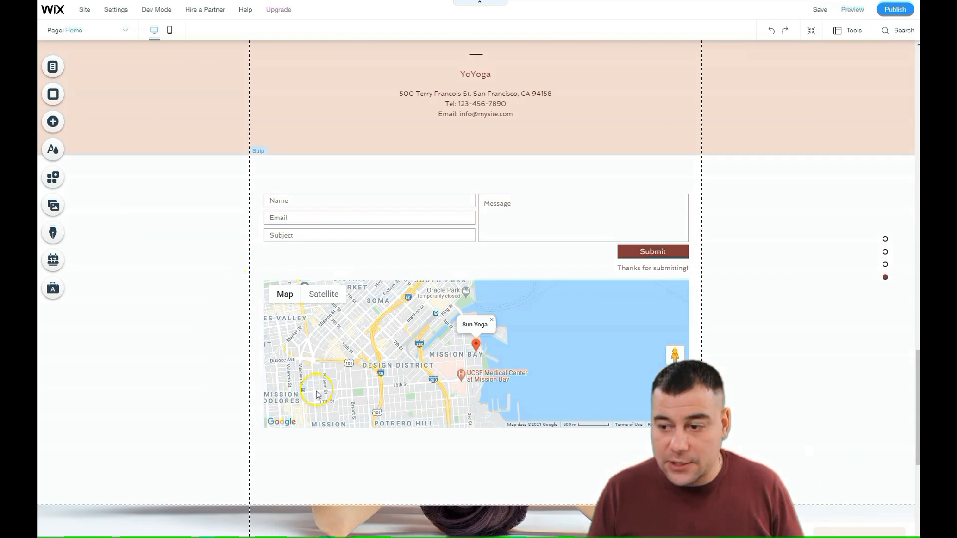
right_click(154, 288)
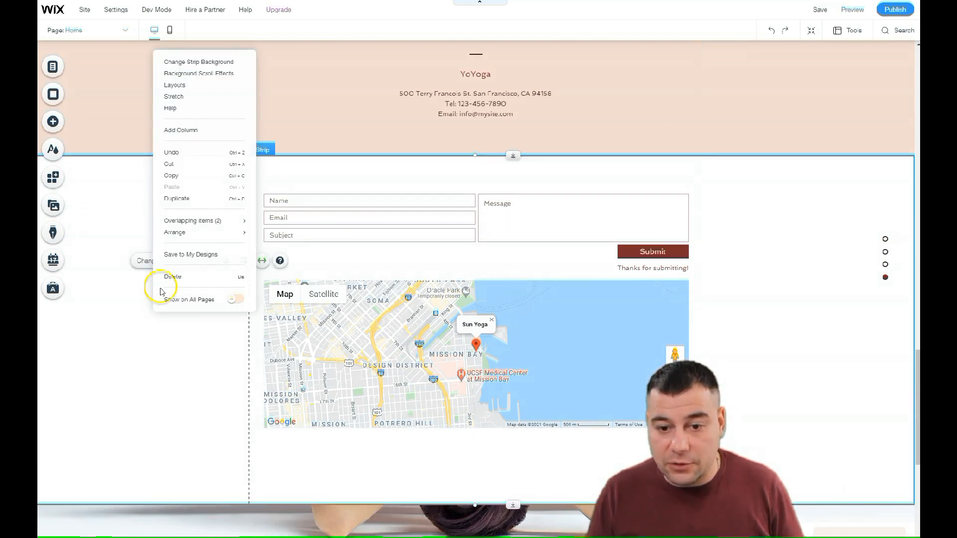
left_click(175, 278)
scroll(443, 246, "up", 4)
scroll(443, 246, "down", 4)
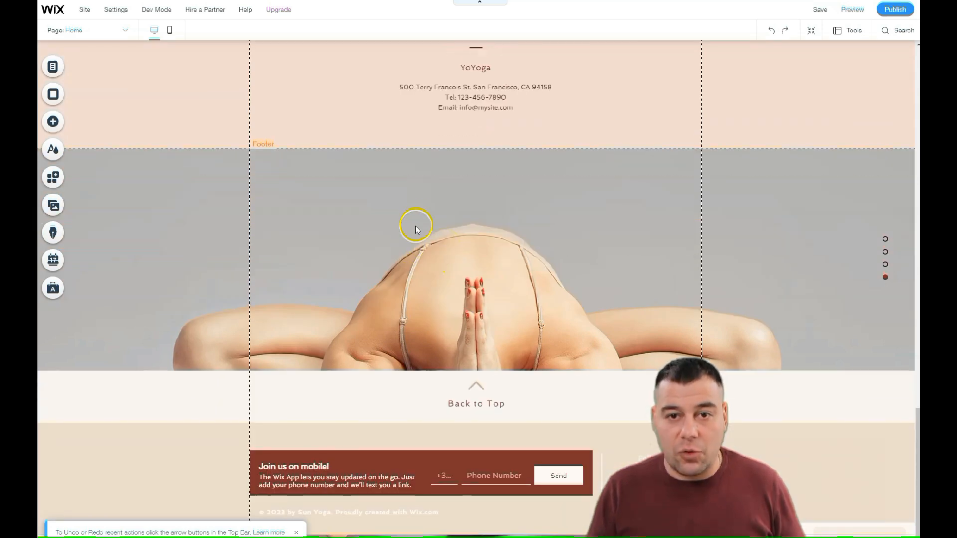
left_click(398, 227)
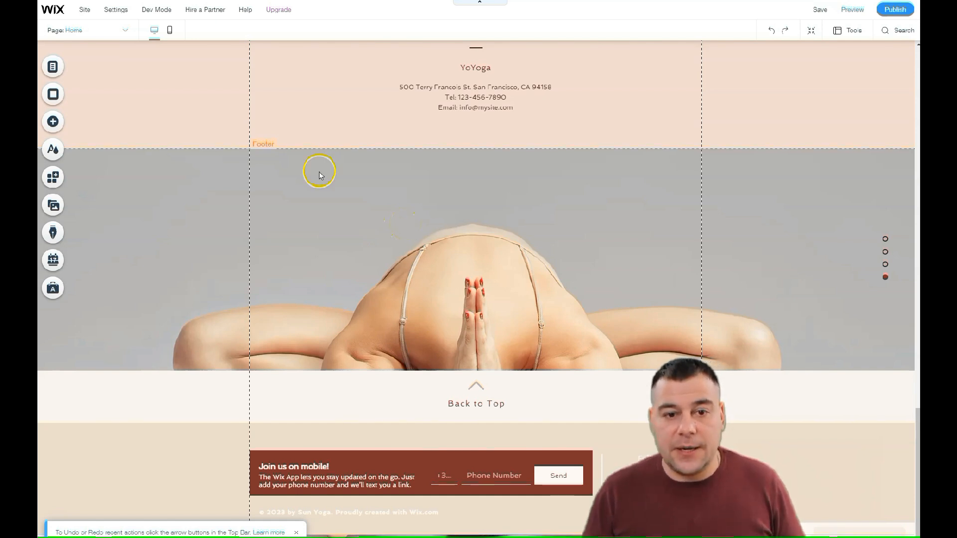
Step: View the list of site pages in the site menu
left_click(52, 68)
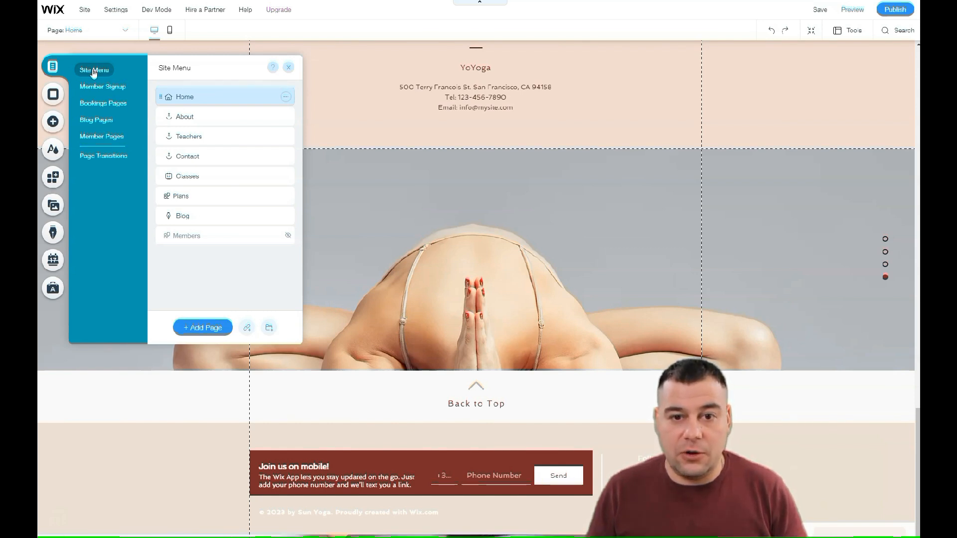
left_click(71, 62)
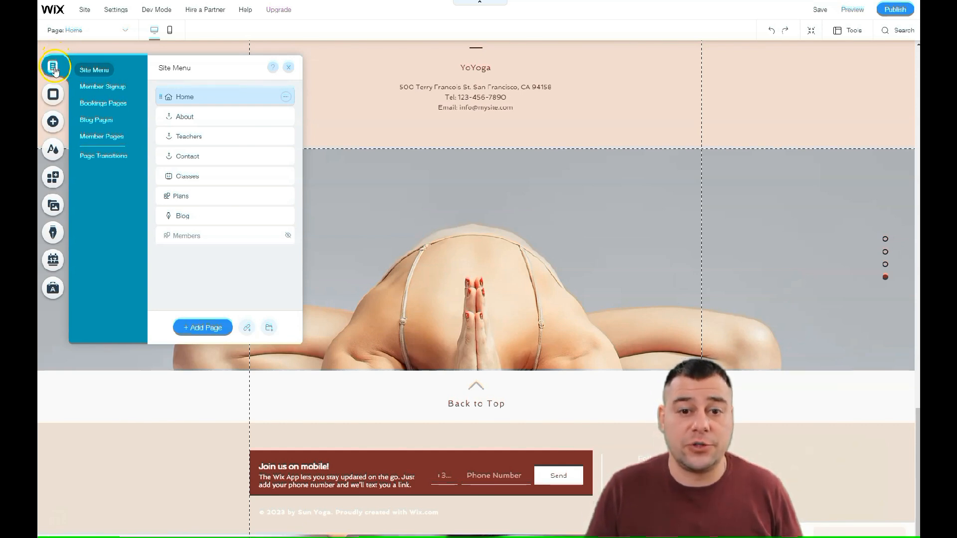
left_click(53, 97)
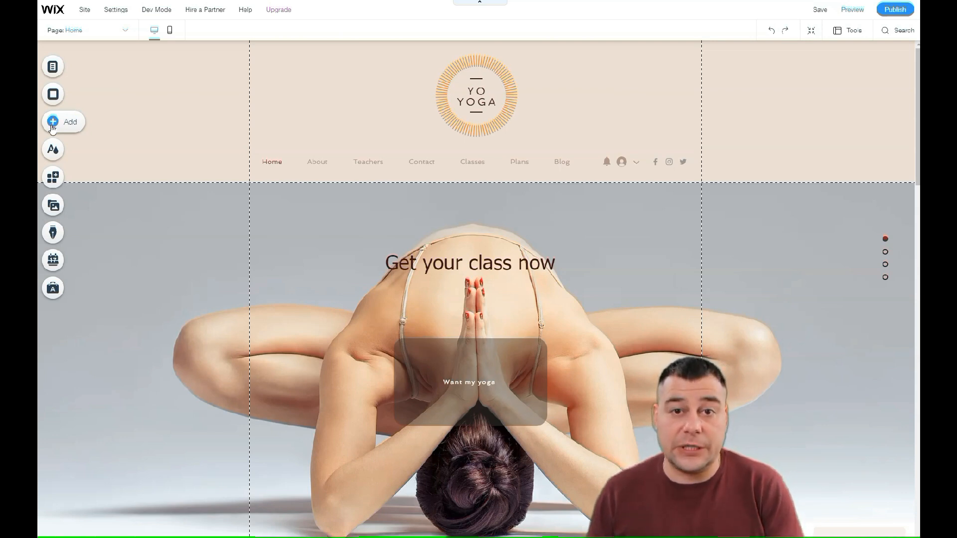
Step: Review the home page layout from the hero section through the gallery, Teachers, About Us and Contact Us to the footer
scroll(459, 167, "down", 4)
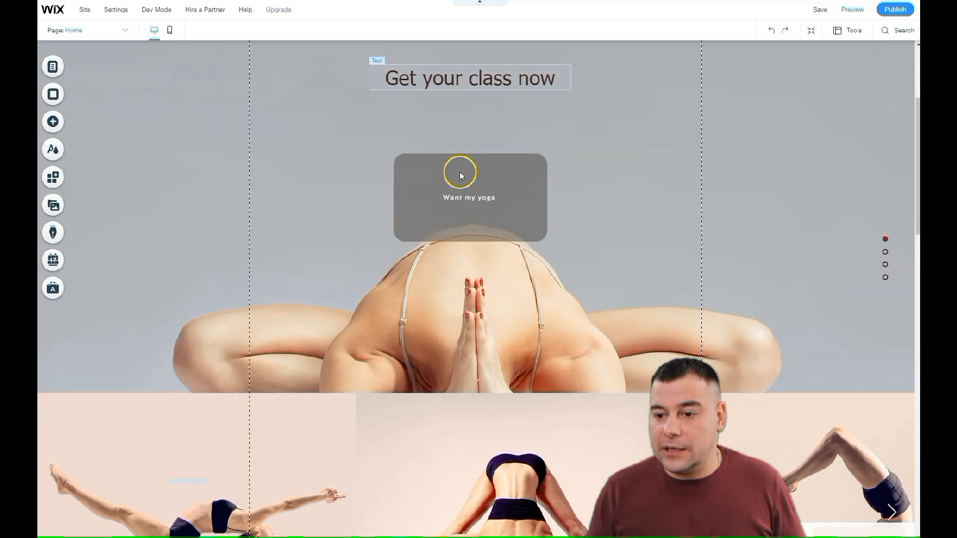
scroll(391, 171, "down", 8)
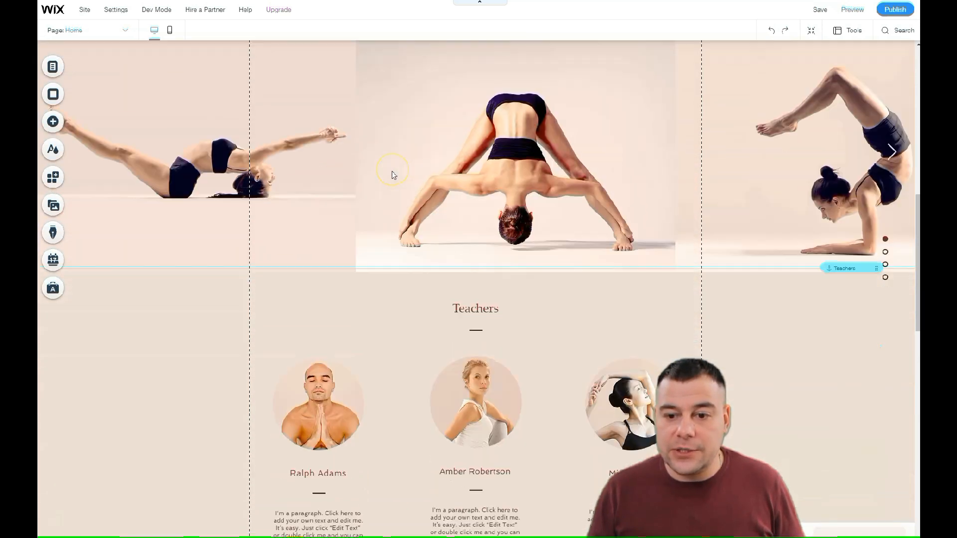
scroll(391, 172, "down", 2)
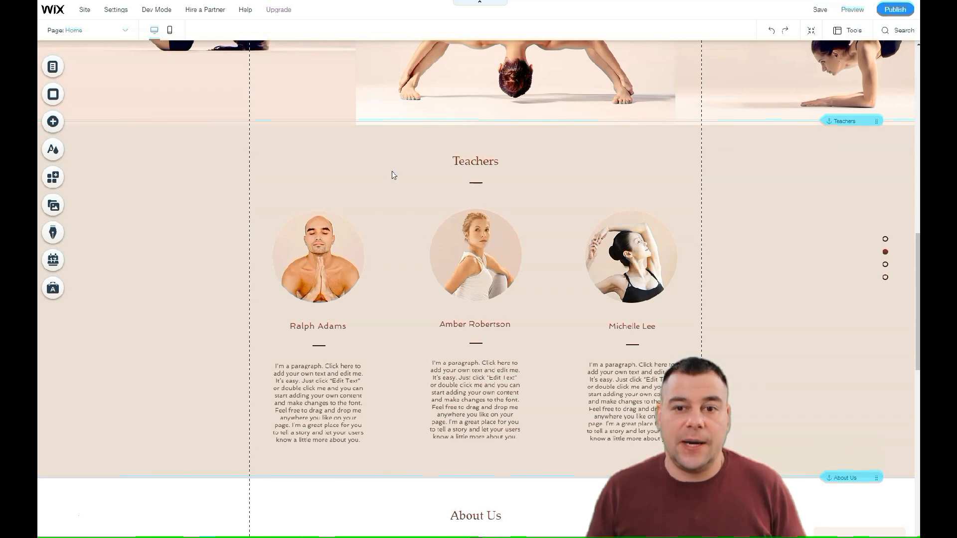
scroll(392, 172, "down", 7)
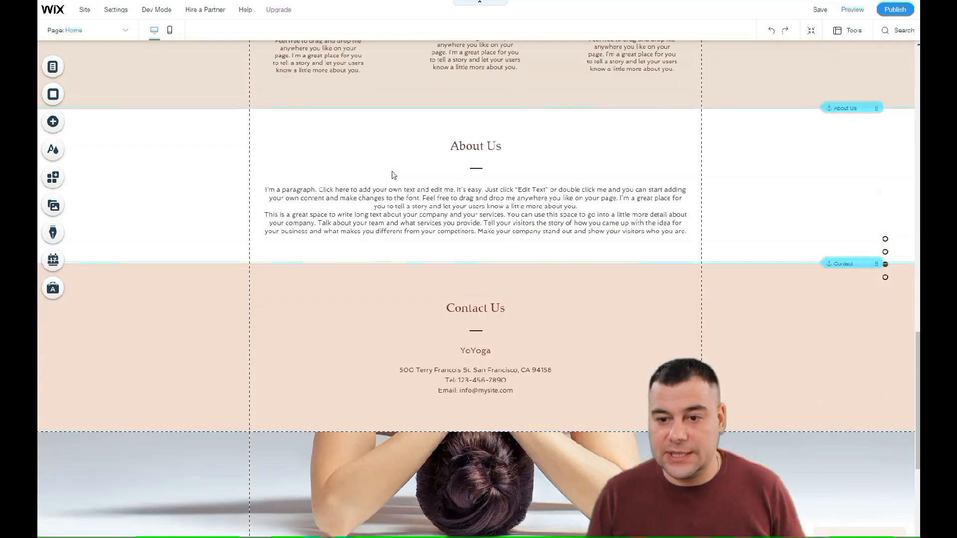
scroll(392, 171, "down", 3)
scroll(391, 172, "down", 1)
scroll(392, 171, "down", 2)
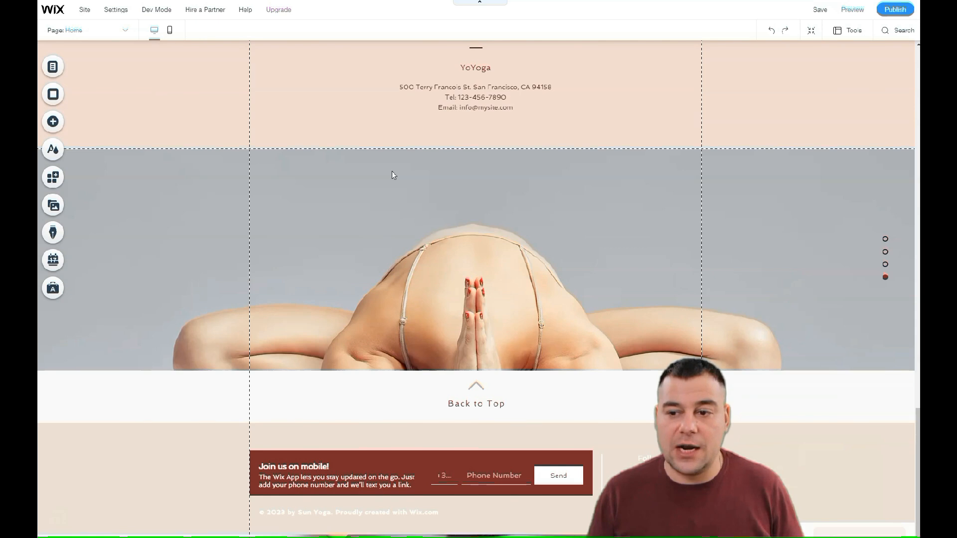
scroll(398, 181, "up", 13)
scroll(398, 183, "up", 12)
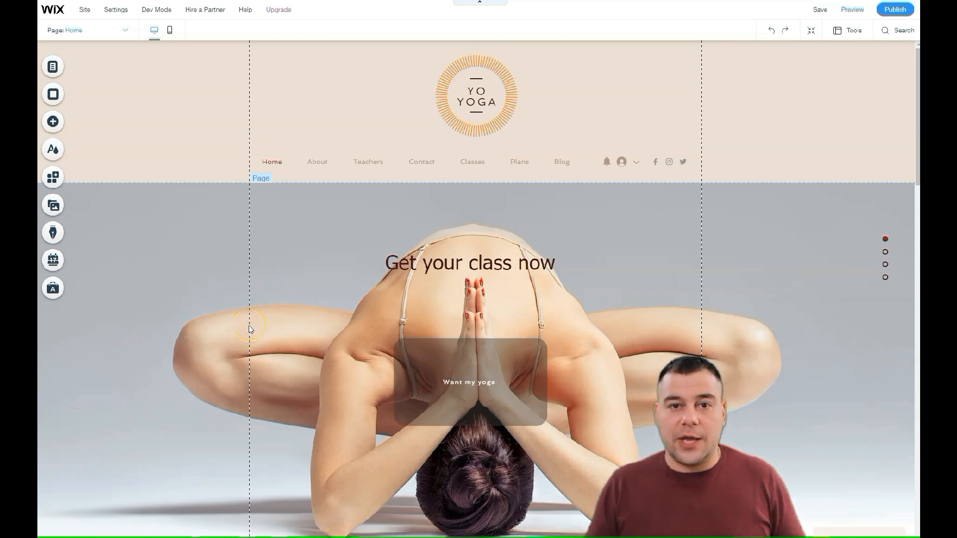
scroll(250, 329, "down", 10)
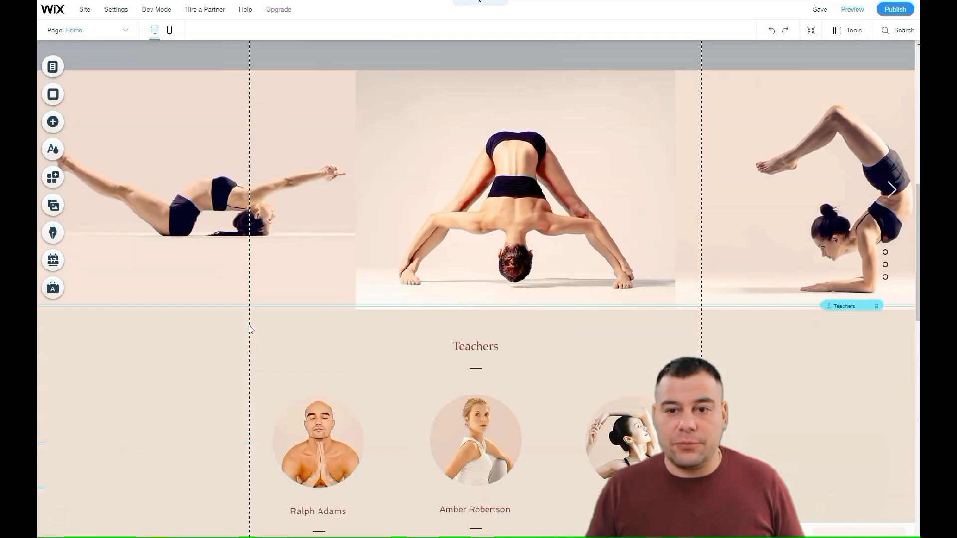
scroll(250, 329, "down", 5)
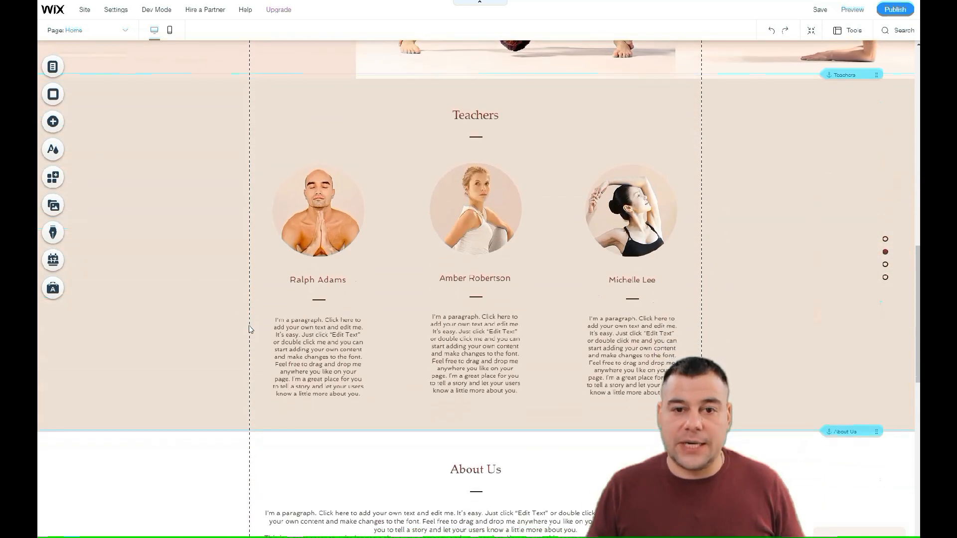
scroll(250, 329, "down", 5)
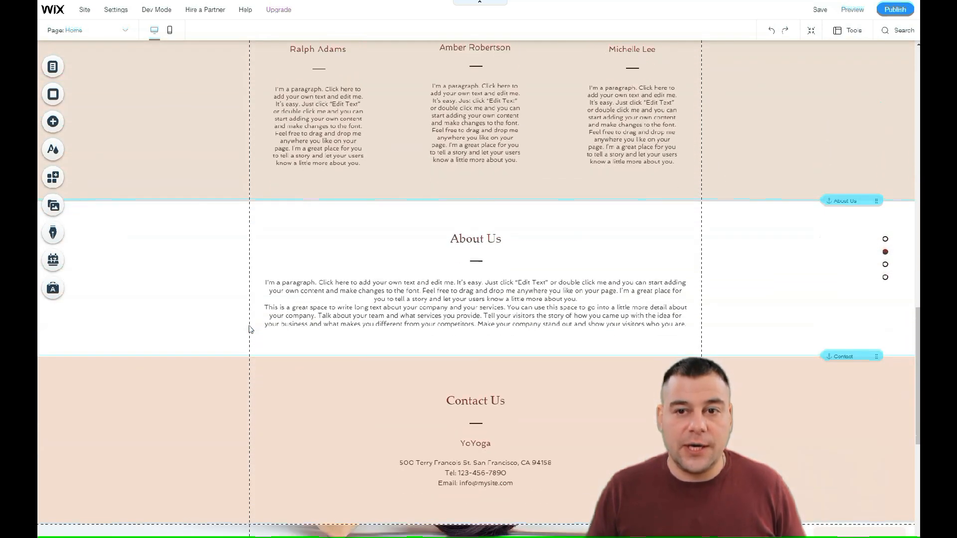
Step: Browse the available Lists & Grids, Gallery, Button, Text and Strip elements that can be added to the page
left_click(53, 124)
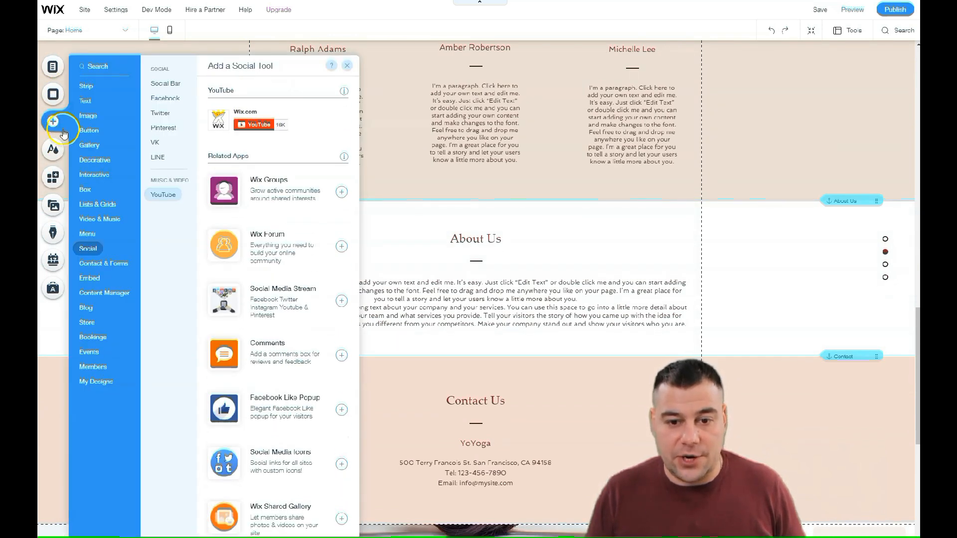
left_click(96, 206)
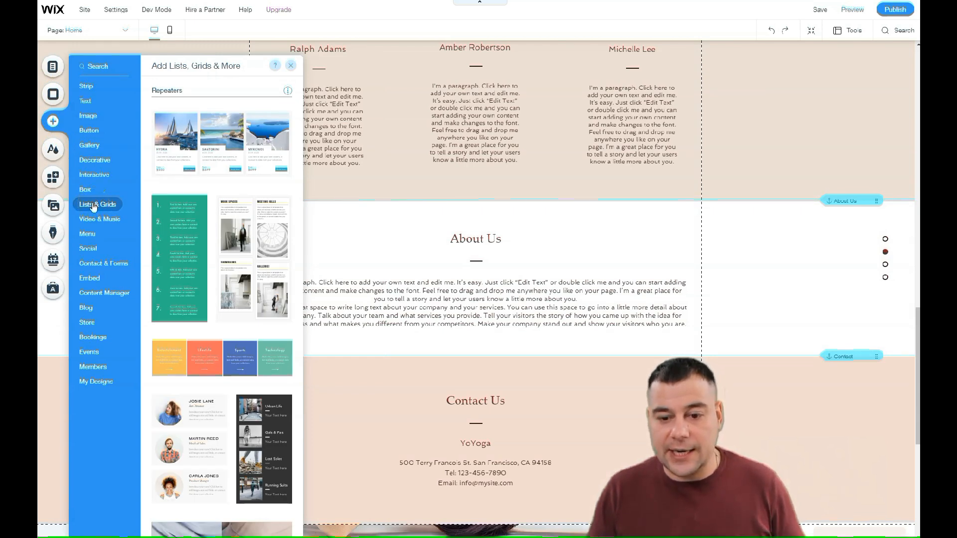
left_click(89, 145)
left_click(88, 132)
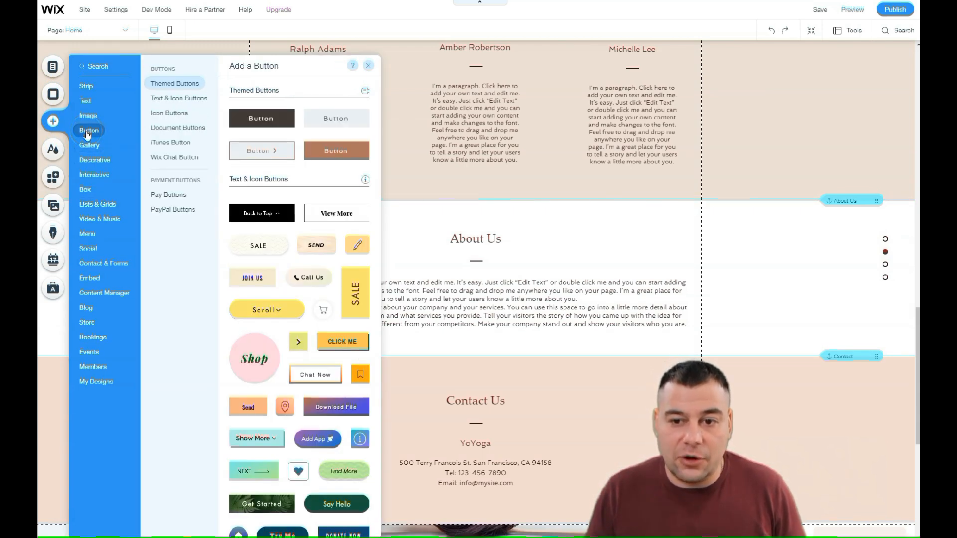
left_click(86, 102)
left_click(87, 89)
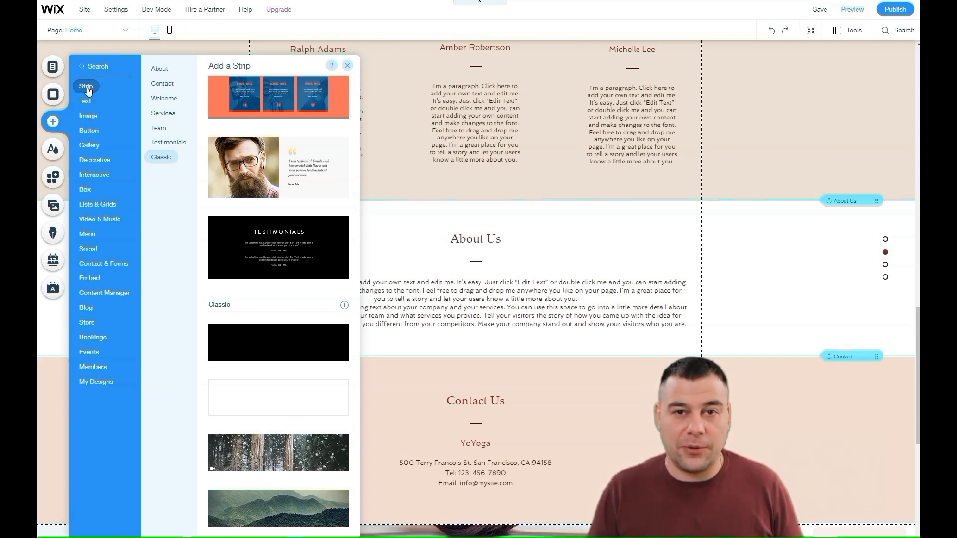
left_click(175, 257)
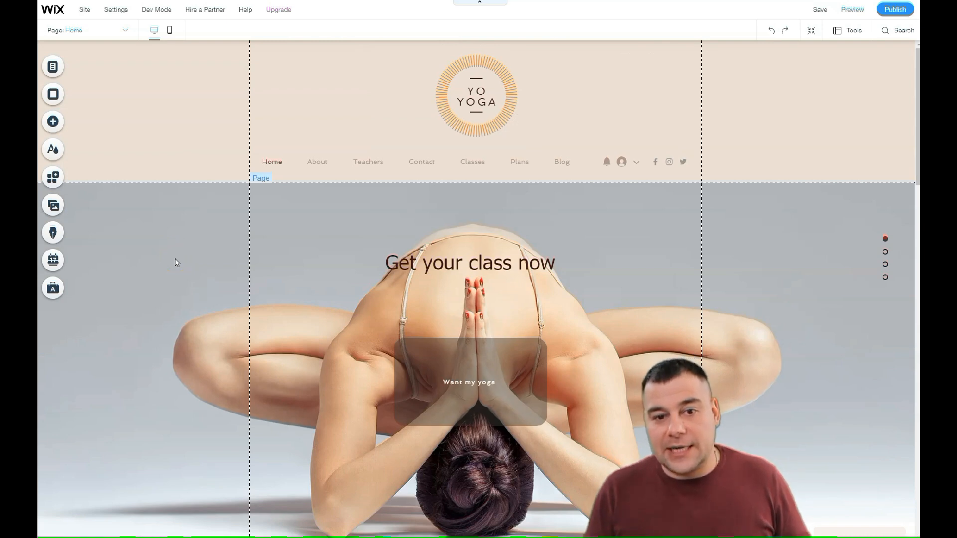
left_click(160, 249)
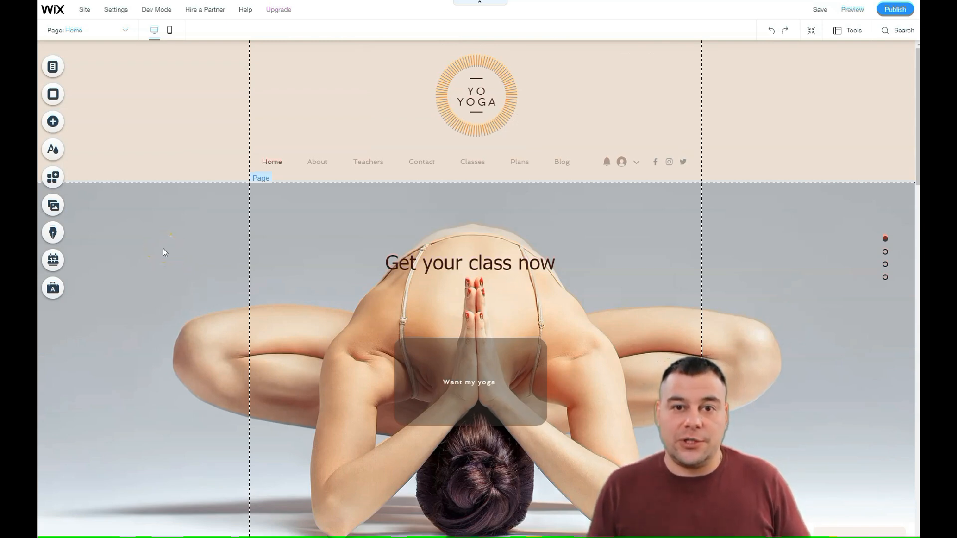